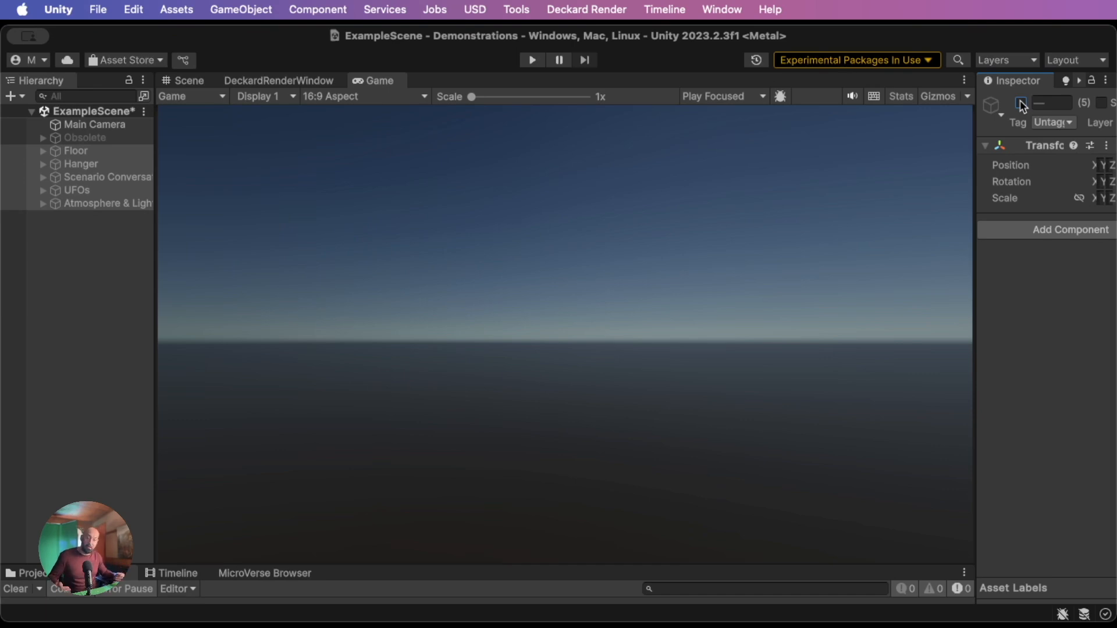
Toggle the active state of the five selected scene objects, including Floor, Hanger and UFOs
{"action": "left_click", "coordinate": [1021, 104]}
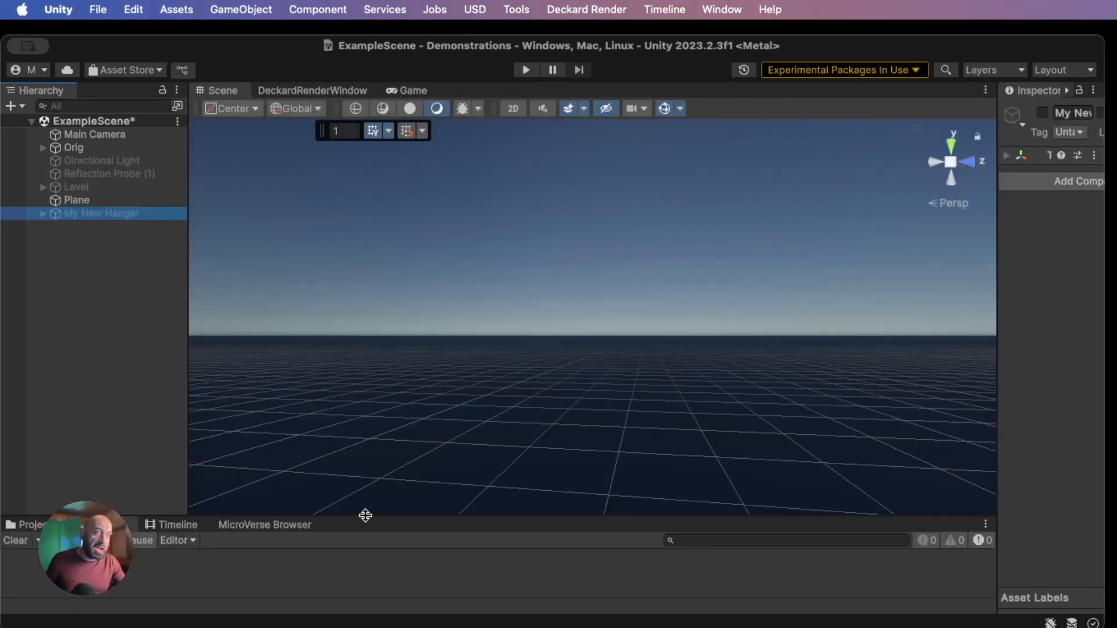
Make the Console area taller and widen the Inspector and editor window so the object's full properties fit
{"action": "left_click_drag", "start_coordinate": [364, 518], "coordinate": [381, 373]}
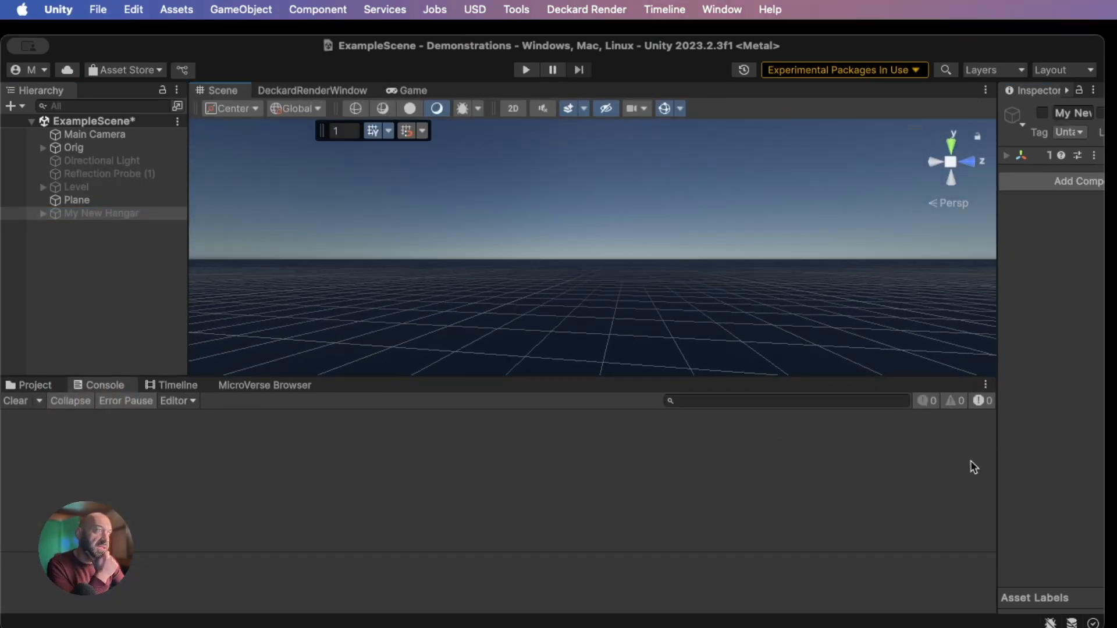
{"action": "left_click_drag", "start_coordinate": [993, 462], "coordinate": [876, 469]}
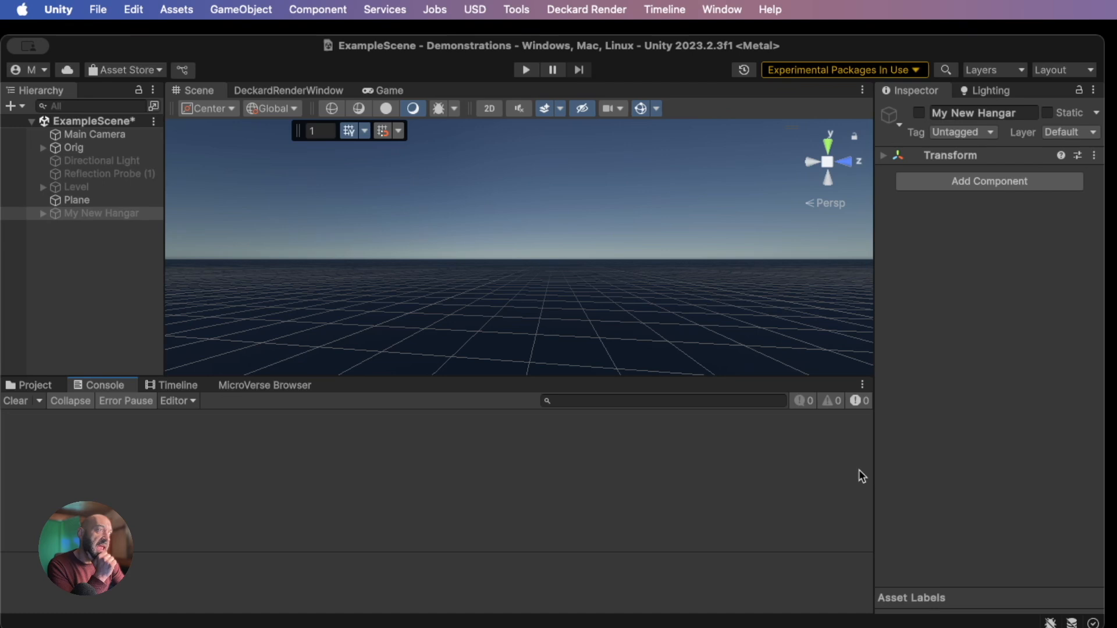
{"action": "left_click_drag", "start_coordinate": [1112, 449], "coordinate": [1116, 448]}
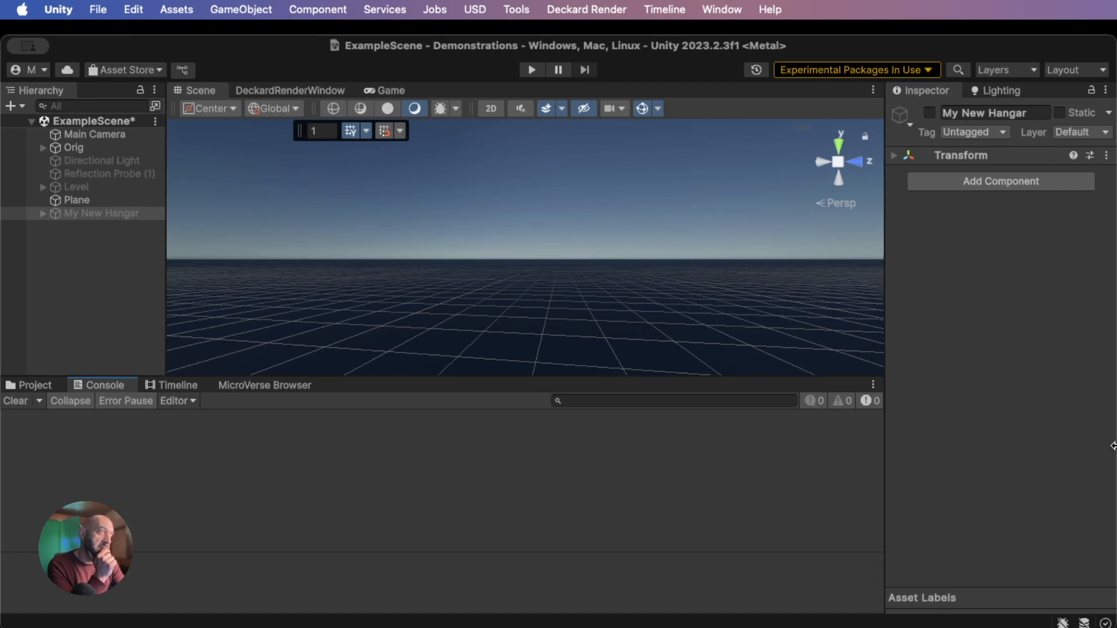
Open the Prefabs folder of HQ Hangar Free in the project assets and place a Floor prefab in the empty scene
{"action": "left_click", "coordinate": [37, 386]}
{"action": "left_click", "coordinate": [87, 534]}
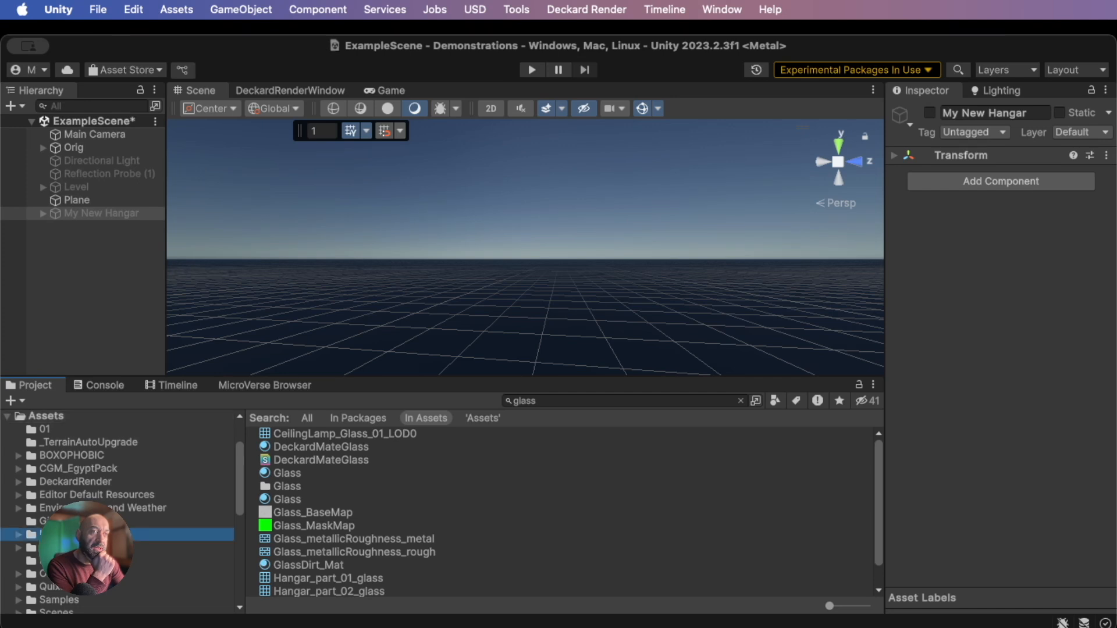
{"action": "right_click_drag", "start_coordinate": [410, 276], "coordinate": [436, 547]}
{"action": "scroll", "coordinate": [505, 310], "scroll_direction": "down", "scroll_amount": 15}
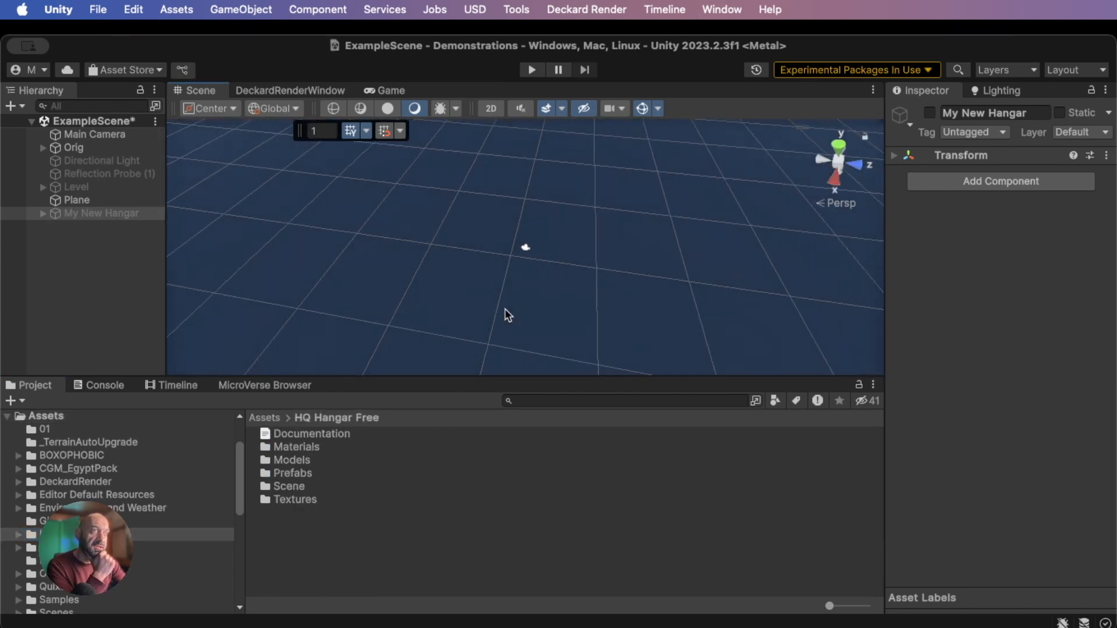
{"action": "right_click_drag", "start_coordinate": [607, 295], "coordinate": [569, 238]}
{"action": "scroll", "coordinate": [585, 210], "scroll_direction": "down", "scroll_amount": 5}
{"action": "double_click", "coordinate": [295, 473]}
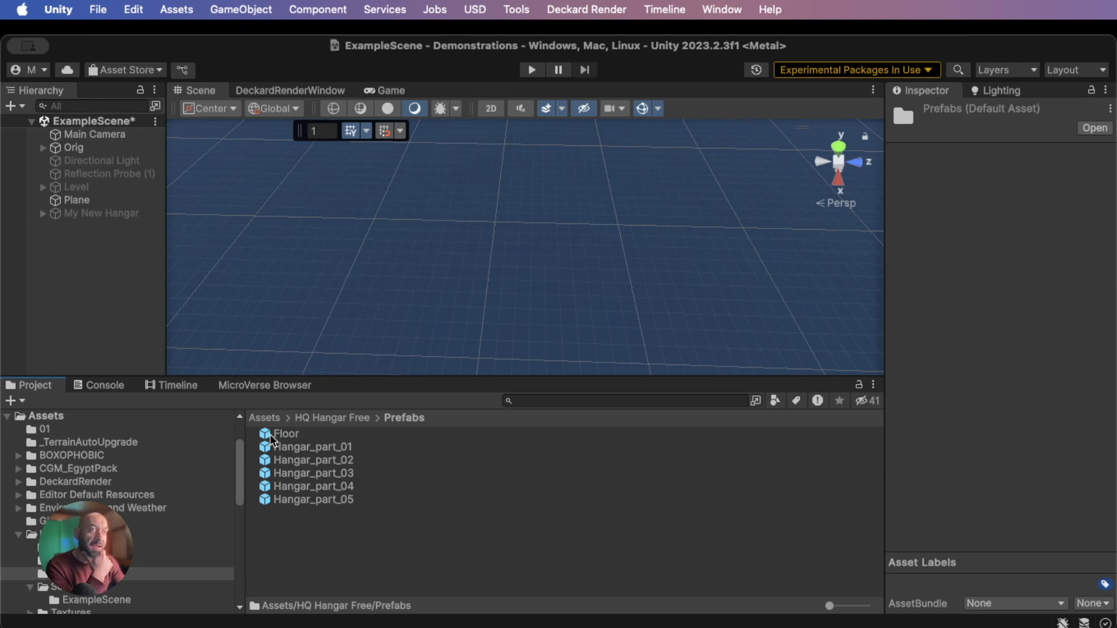
{"action": "left_click_drag", "start_coordinate": [271, 438], "coordinate": [563, 285]}
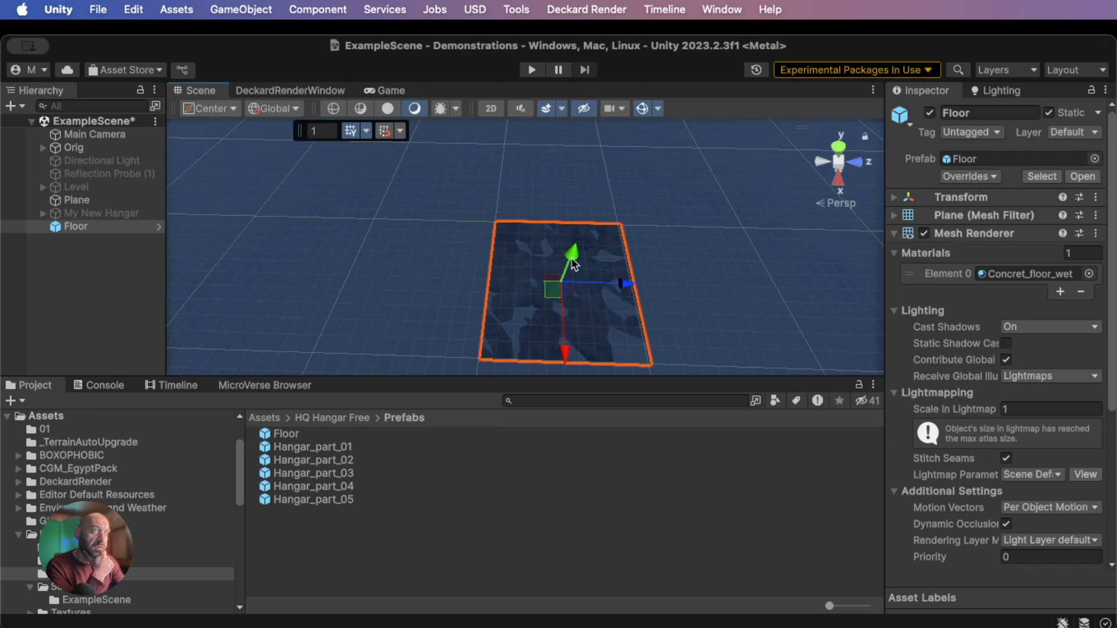
Duplicate the Floor tile and vertex-snap the copy against the far edge of the original
{"action": "right_click", "coordinate": [56, 228]}
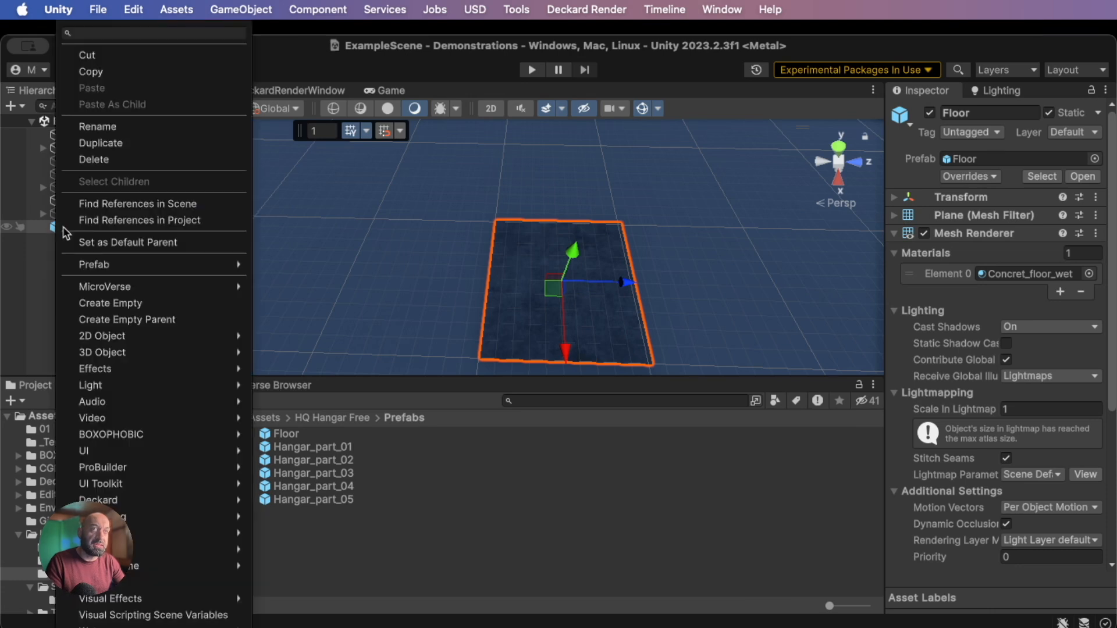
{"action": "left_click", "coordinate": [116, 143]}
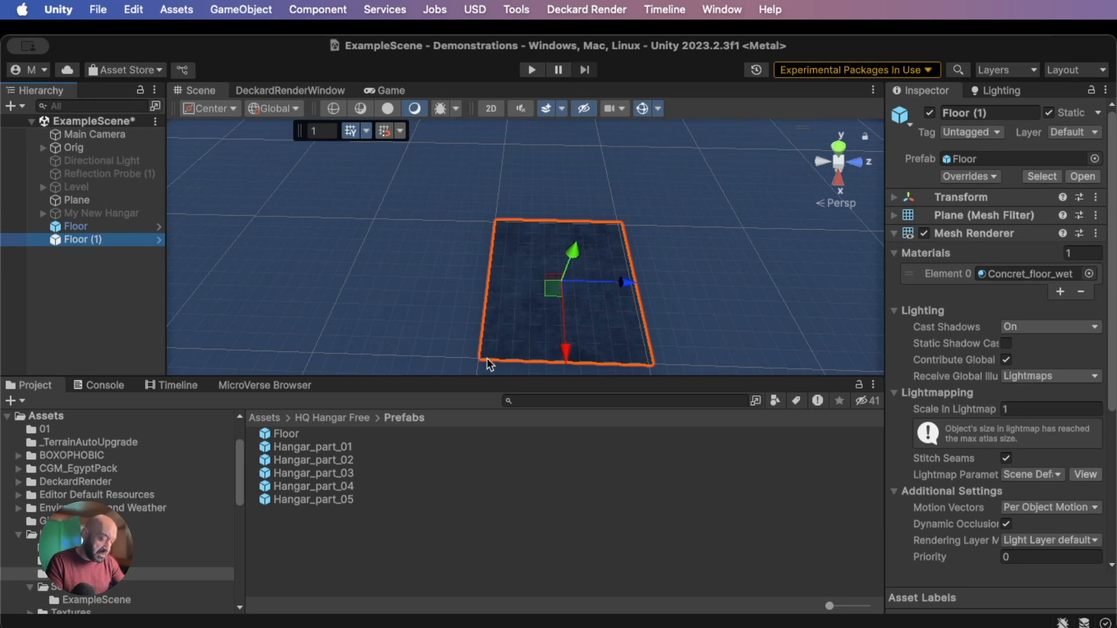
{"action": "left_click", "coordinate": [491, 341]}
{"action": "left_click", "coordinate": [60, 242]}
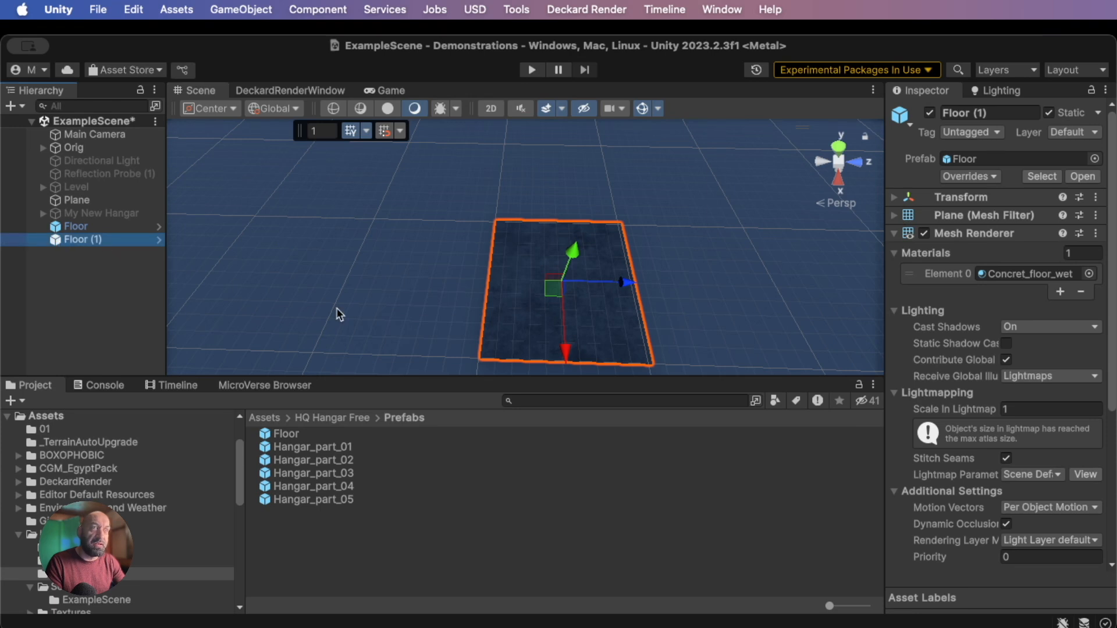
{"action": "left_click", "coordinate": [479, 359]}
{"action": "key", "text": "v"}
{"action": "left_click_drag", "start_coordinate": [480, 362], "coordinate": [498, 224]}
{"action": "key", "text": "f"}
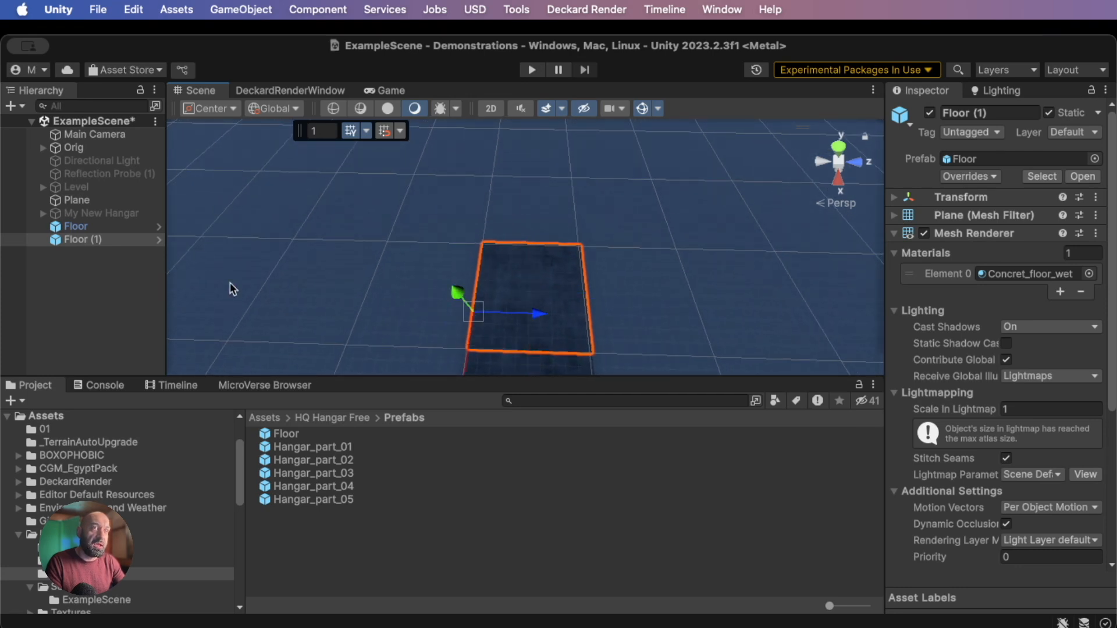
Duplicate Floor (1) and vertex-snap the third tile to its far edge, continuing the row along the X axis
{"action": "key", "text": "super+d"}
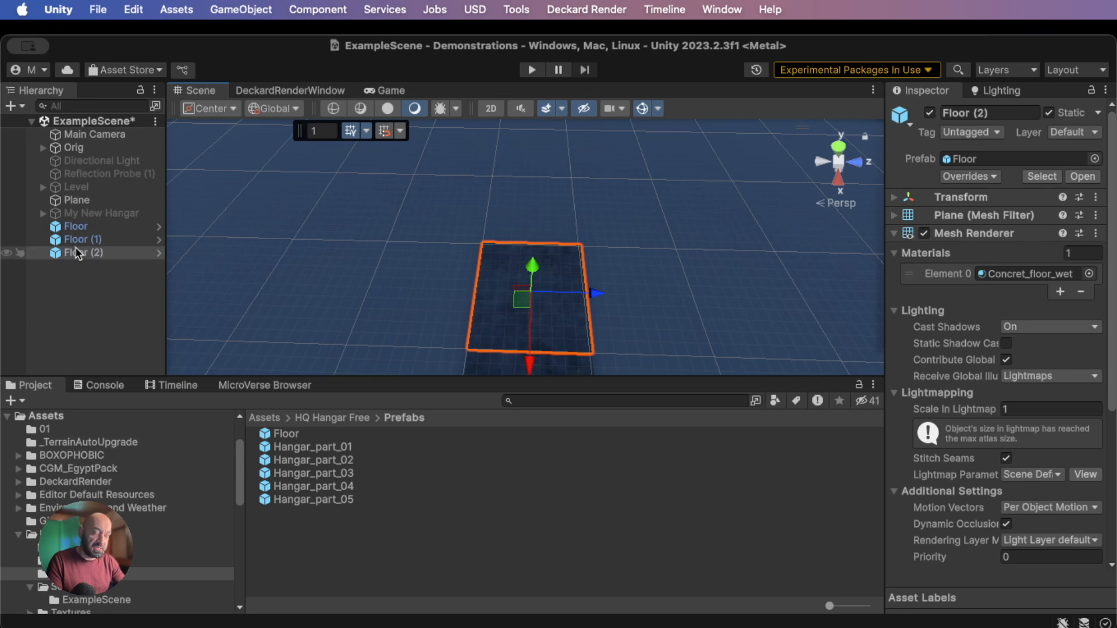
{"action": "key", "text": "v"}
{"action": "left_click_drag", "start_coordinate": [468, 350], "coordinate": [485, 244]}
Duplicate Floor (2) and vertex-snap the fourth tile onto the far end of the row
{"action": "scroll", "coordinate": [513, 256], "scroll_direction": "down", "scroll_amount": 6}
{"action": "right_click_drag", "start_coordinate": [518, 259], "coordinate": [483, 277]}
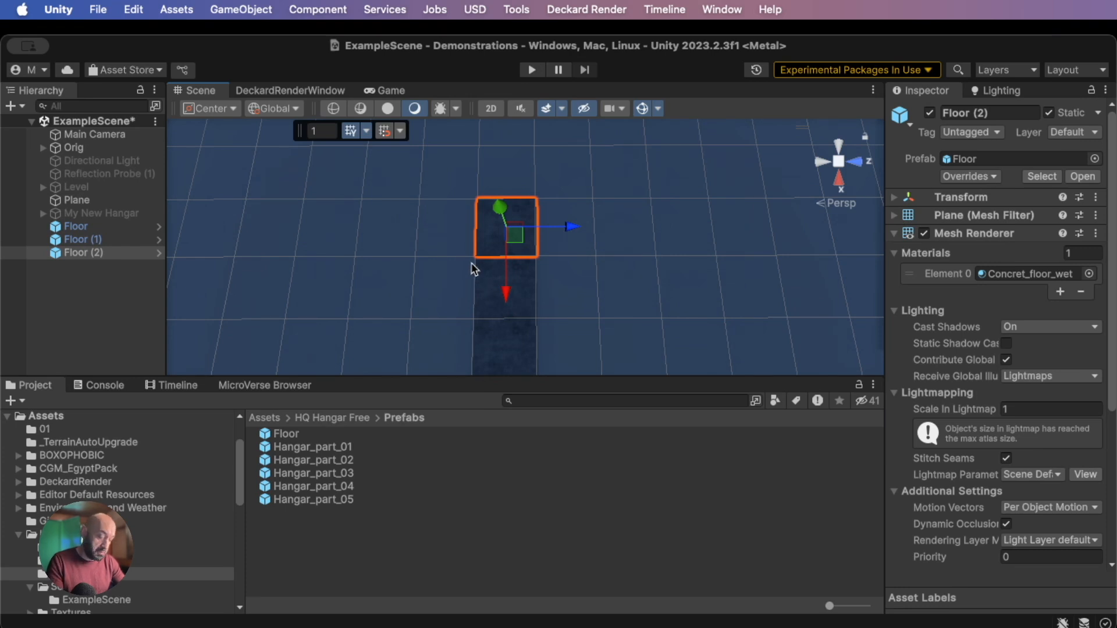
{"action": "key", "text": "super+d"}
{"action": "key", "text": "v"}
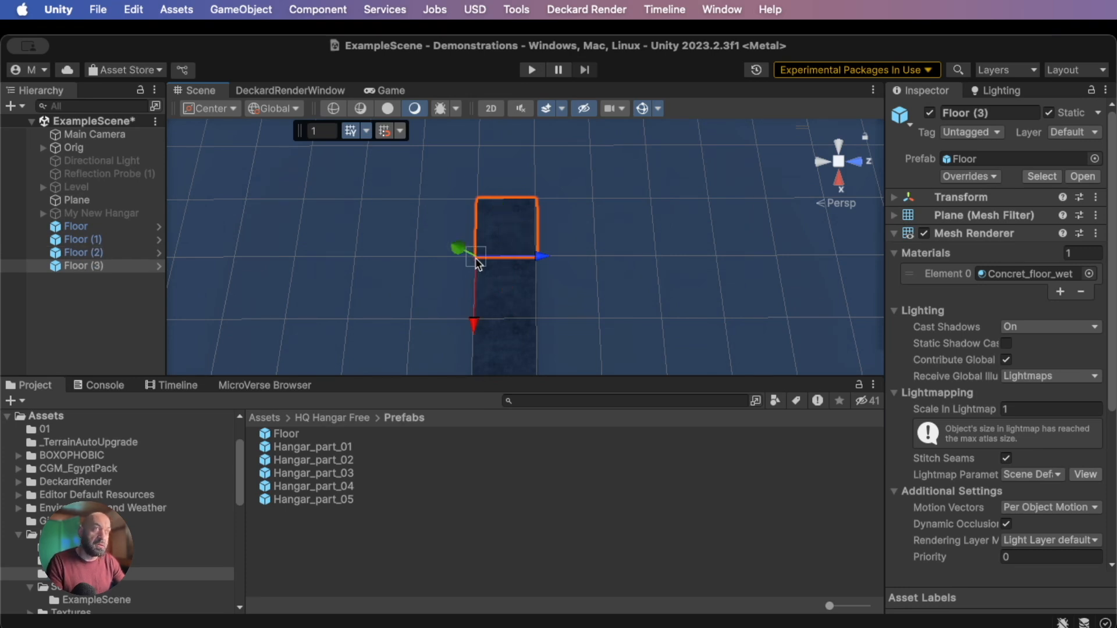
{"action": "left_click_drag", "start_coordinate": [476, 255], "coordinate": [478, 193]}
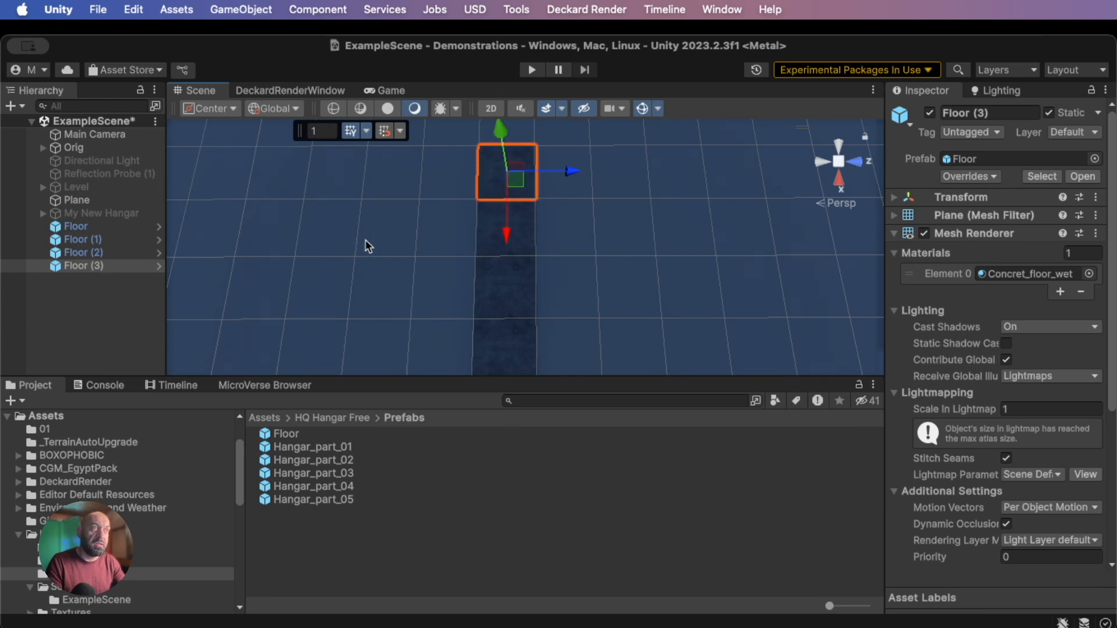
Group the four floor tiles under a new empty parent named "Floor Column One"
{"action": "left_click", "coordinate": [77, 228]}
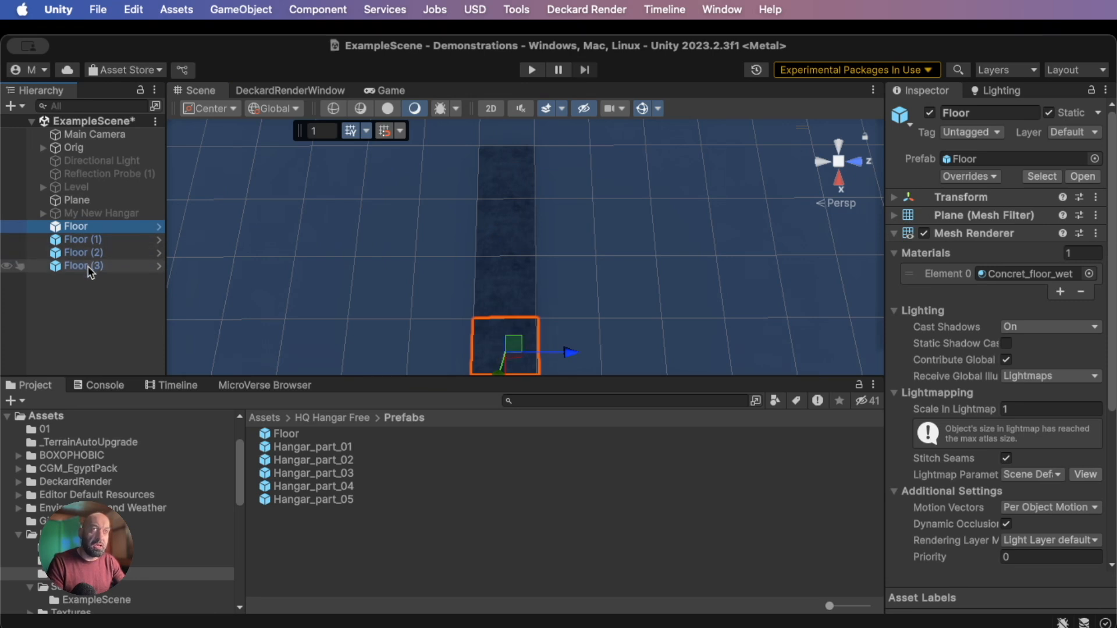
{"action": "left_click", "coordinate": [89, 266], "text": "shift"}
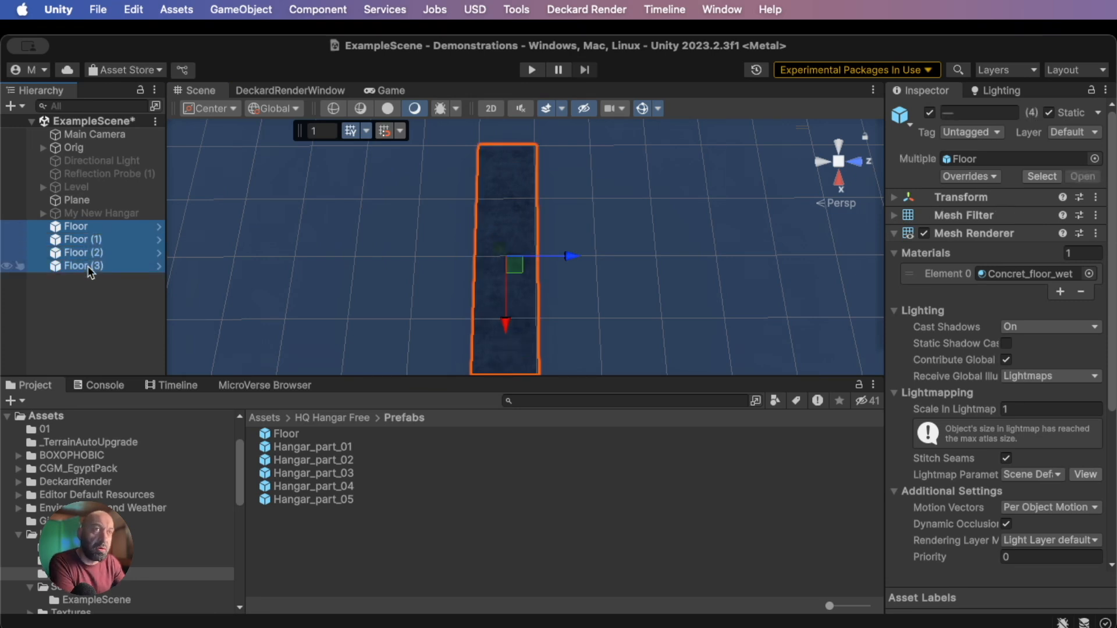
{"action": "right_click", "coordinate": [89, 268]}
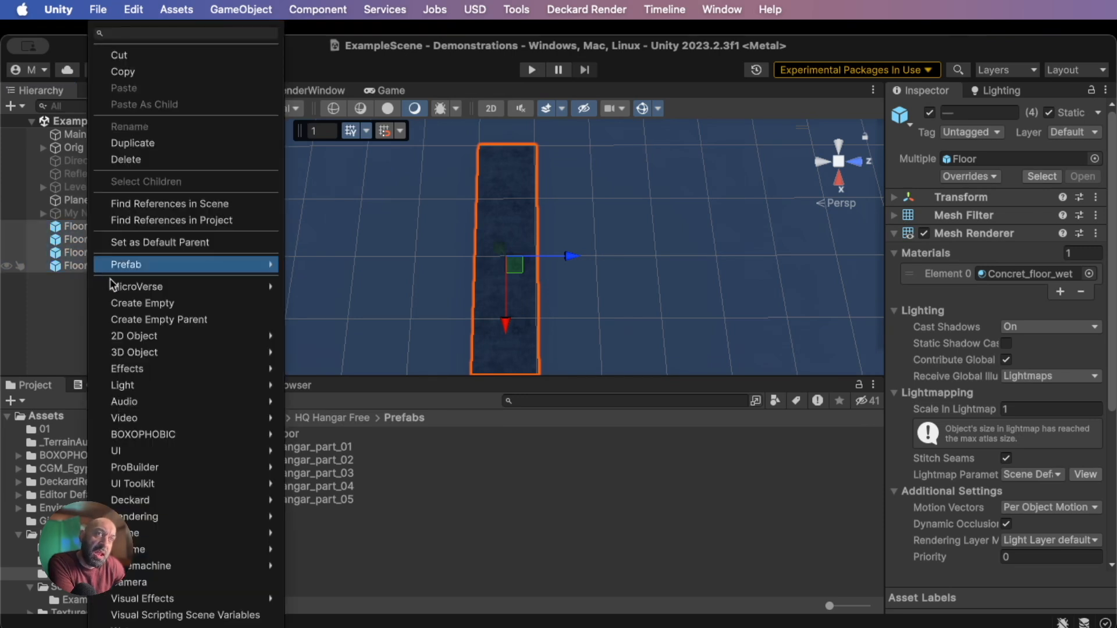
{"action": "left_click", "coordinate": [223, 321]}
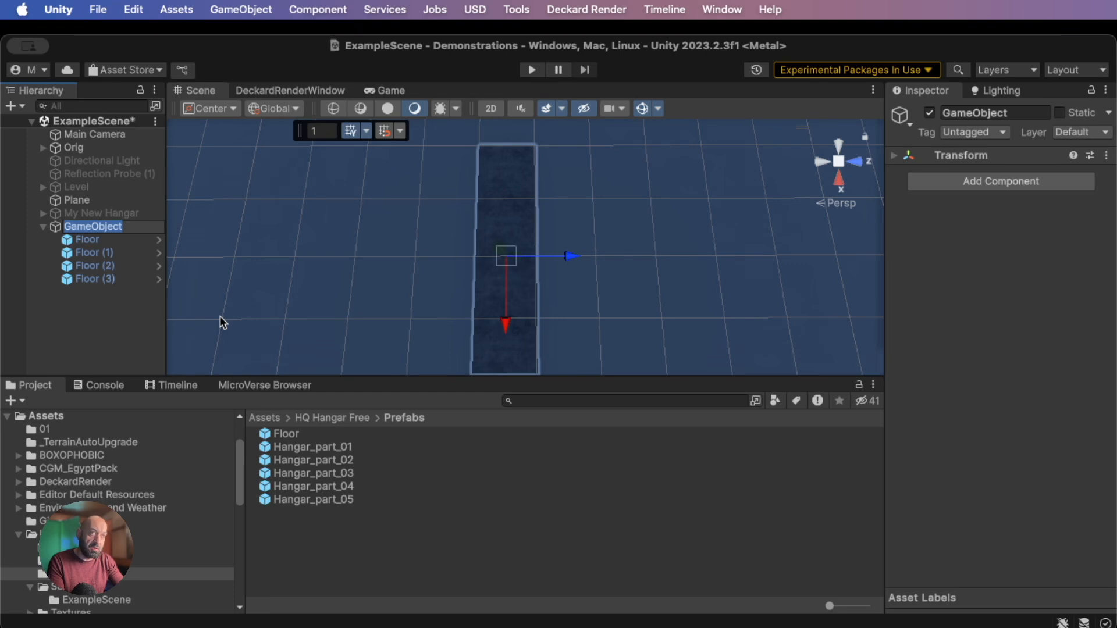
{"action": "type", "text": "Floor"}
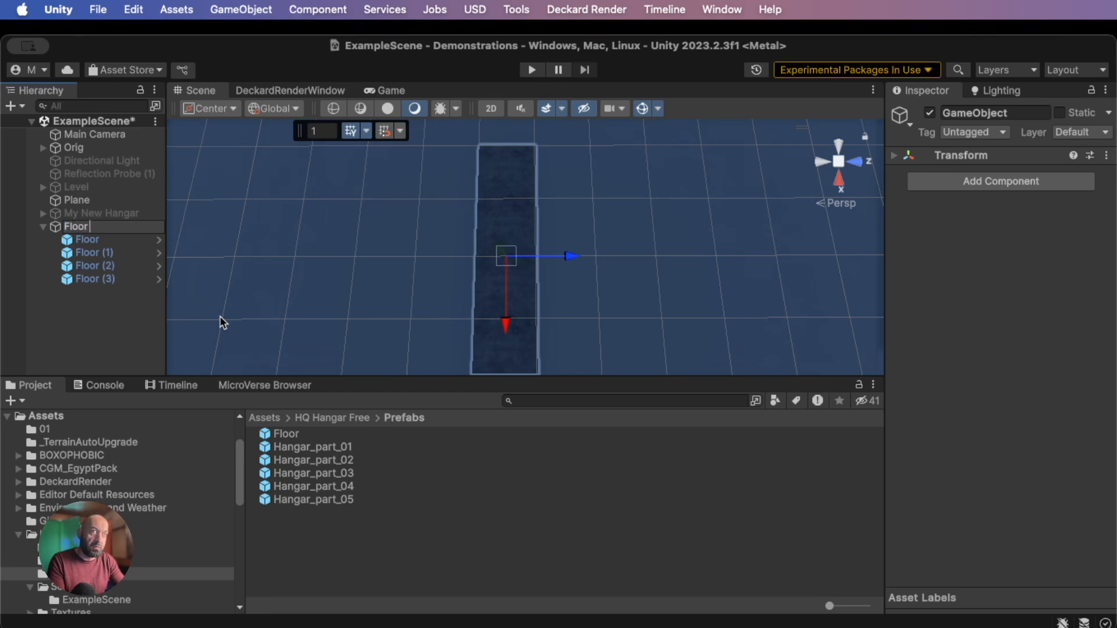
{"action": "type", "text": " Column One"}
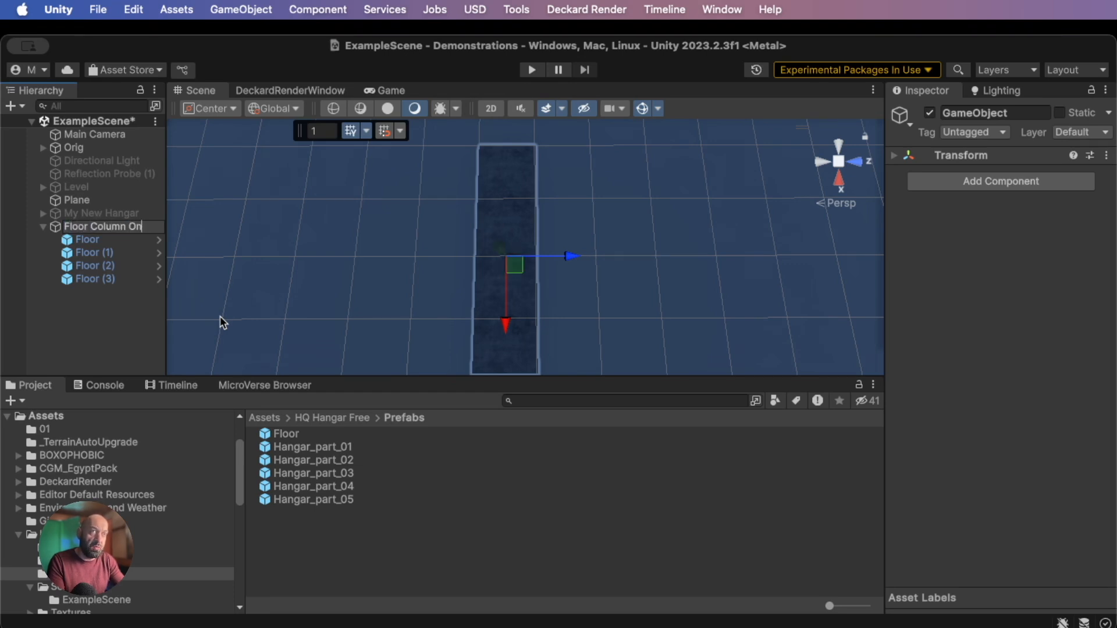
{"action": "key", "text": "Return"}
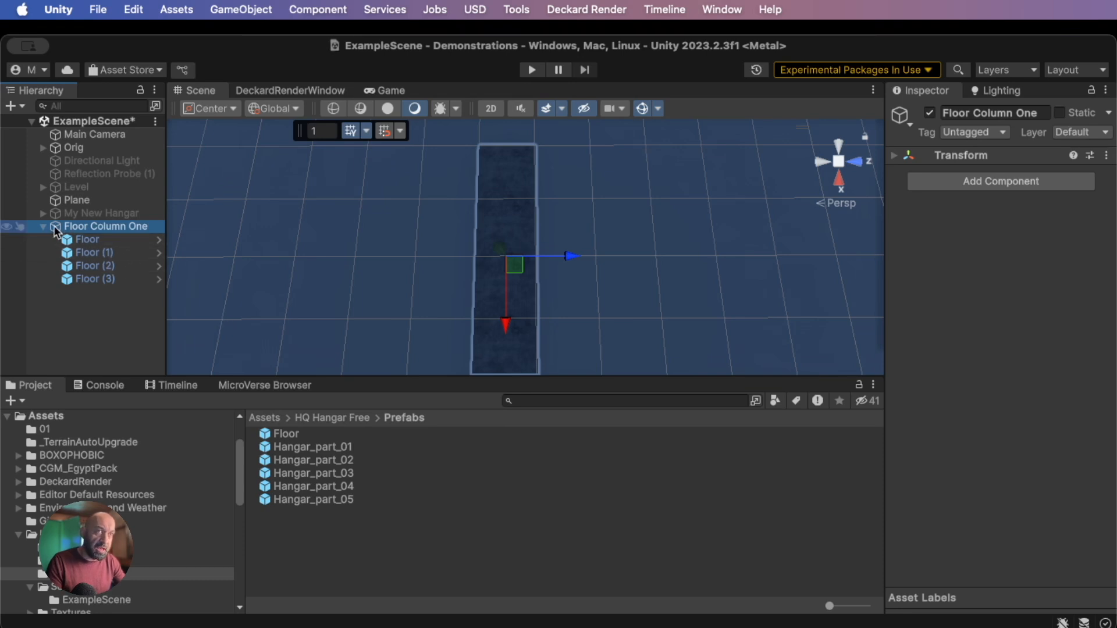
Duplicate Floor Column One and vertex-snap the copy alongside the original on its positive Z side
{"action": "key", "text": "super+d"}
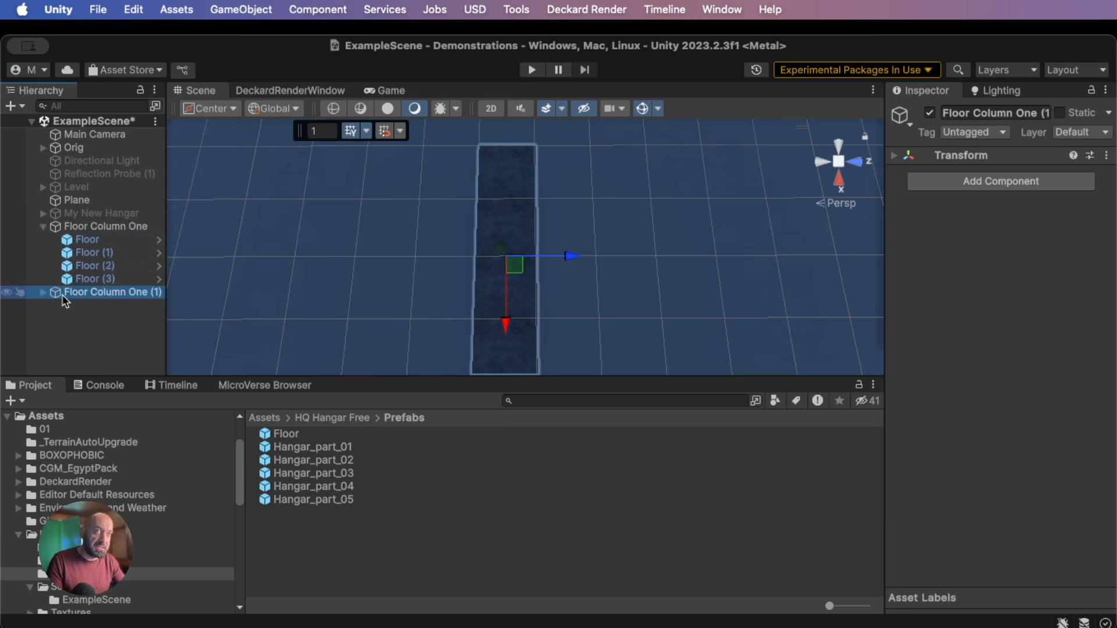
{"action": "scroll", "coordinate": [482, 325], "scroll_direction": "down", "scroll_amount": 2}
{"action": "scroll", "coordinate": [483, 332], "scroll_direction": "down", "scroll_amount": 2}
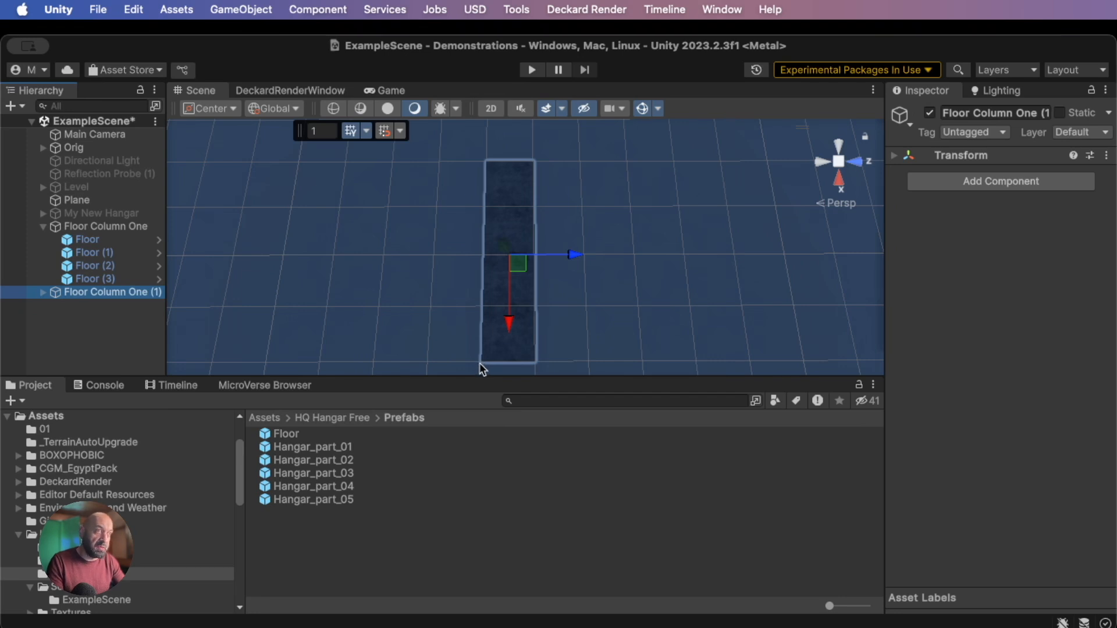
{"action": "key", "text": "v"}
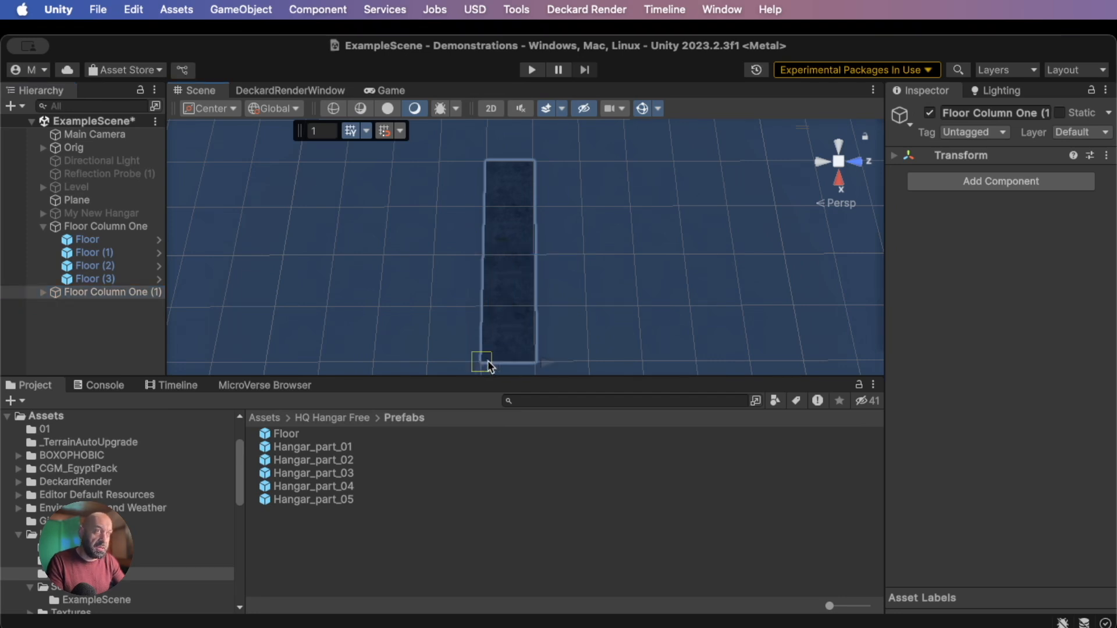
{"action": "left_click_drag", "start_coordinate": [484, 362], "coordinate": [536, 363]}
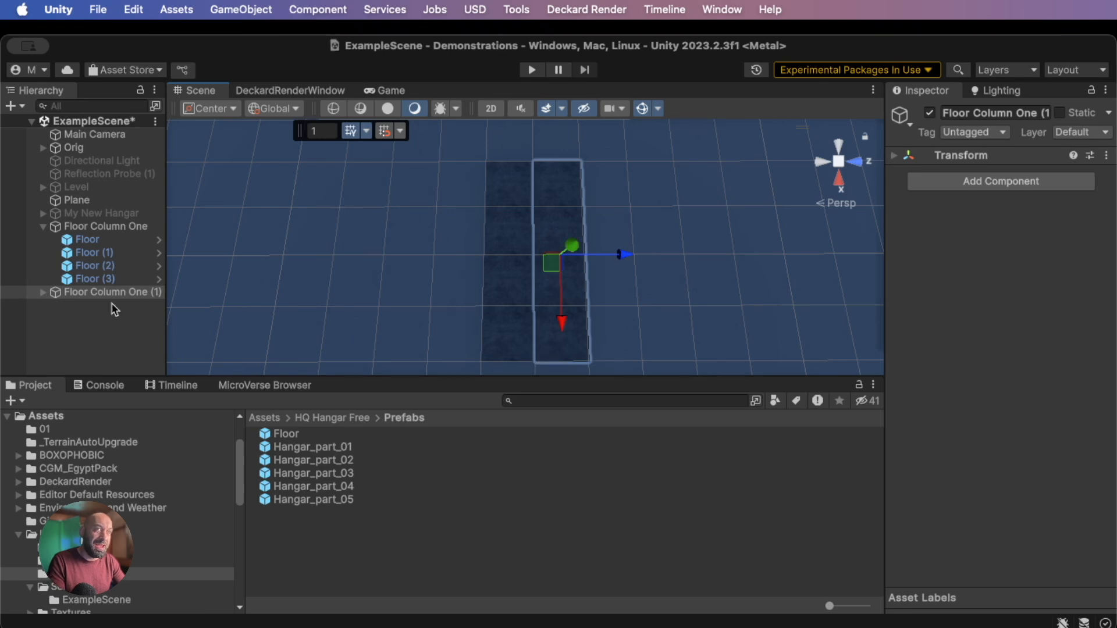
Group both floor columns under a new empty parent named "Floor" and collapse it
{"action": "left_click", "coordinate": [43, 226]}
{"action": "left_click", "coordinate": [85, 228], "text": "shift"}
{"action": "right_click", "coordinate": [87, 241]}
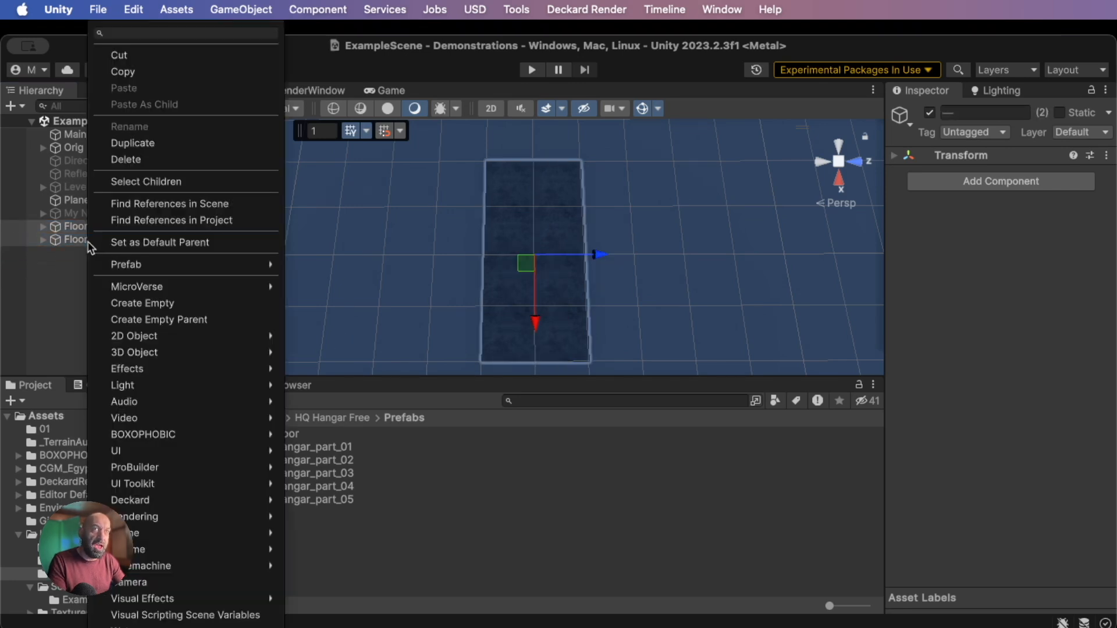
{"action": "left_click", "coordinate": [219, 318]}
{"action": "type", "text": "Floor"}
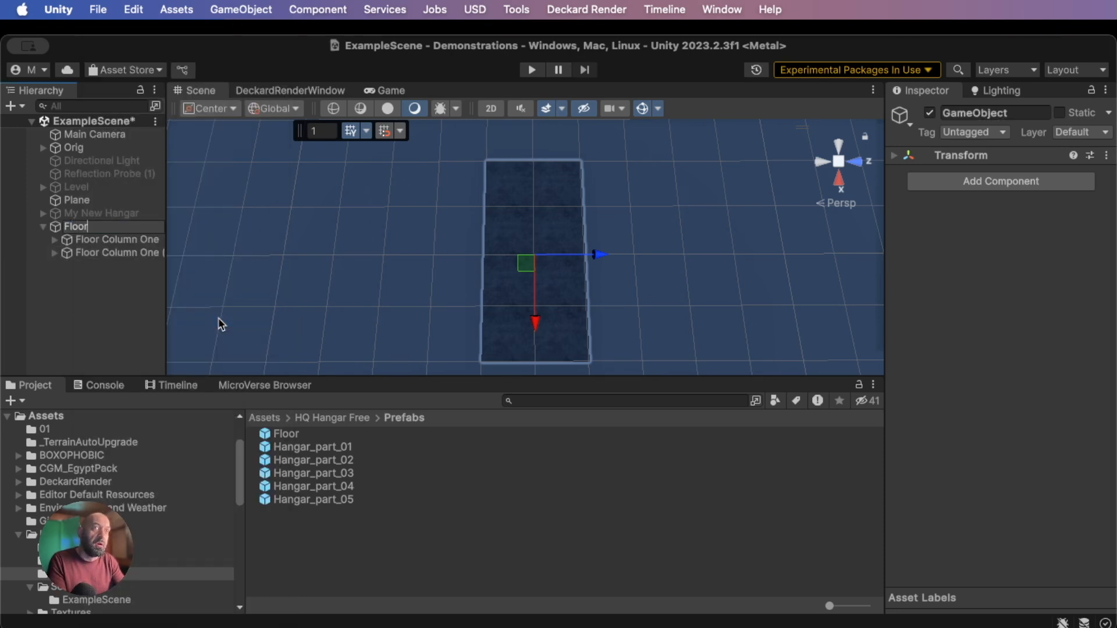
{"action": "key", "text": "Return"}
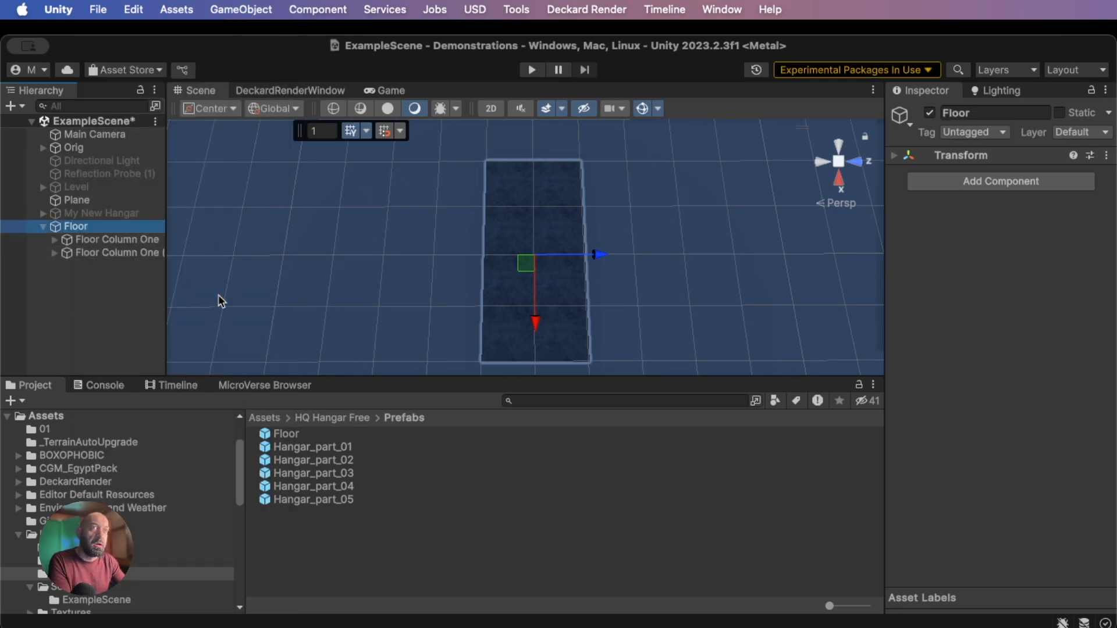
{"action": "left_click", "coordinate": [43, 226]}
Enlarge the Scene view by reducing the height of the Project area
{"action": "scroll", "coordinate": [509, 307], "scroll_direction": "up", "scroll_amount": 2}
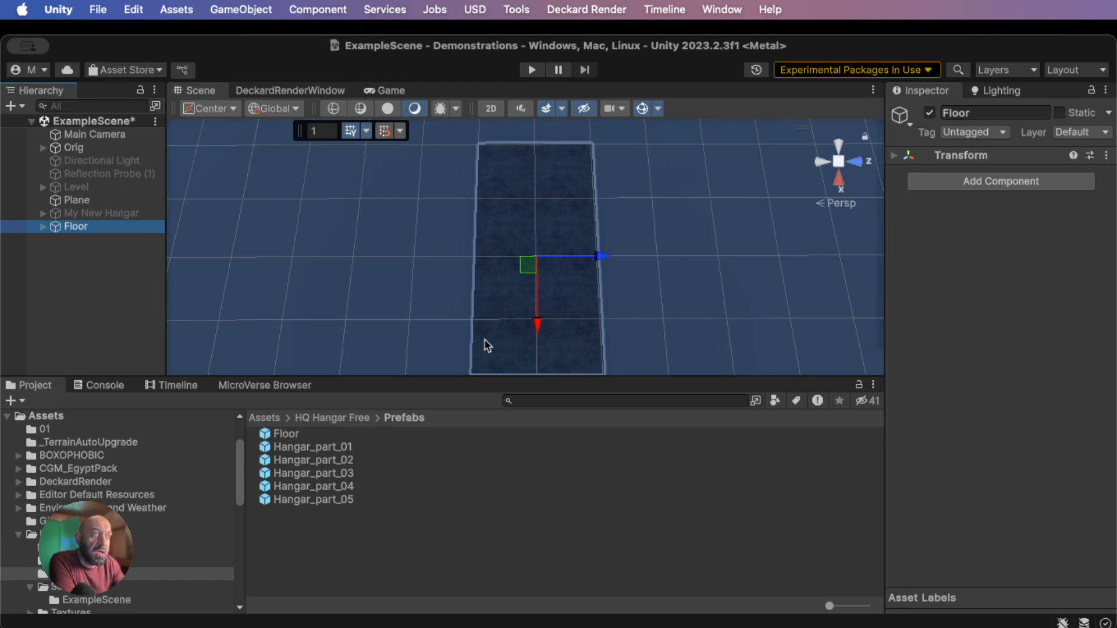
{"action": "left_click_drag", "start_coordinate": [481, 376], "coordinate": [469, 477]}
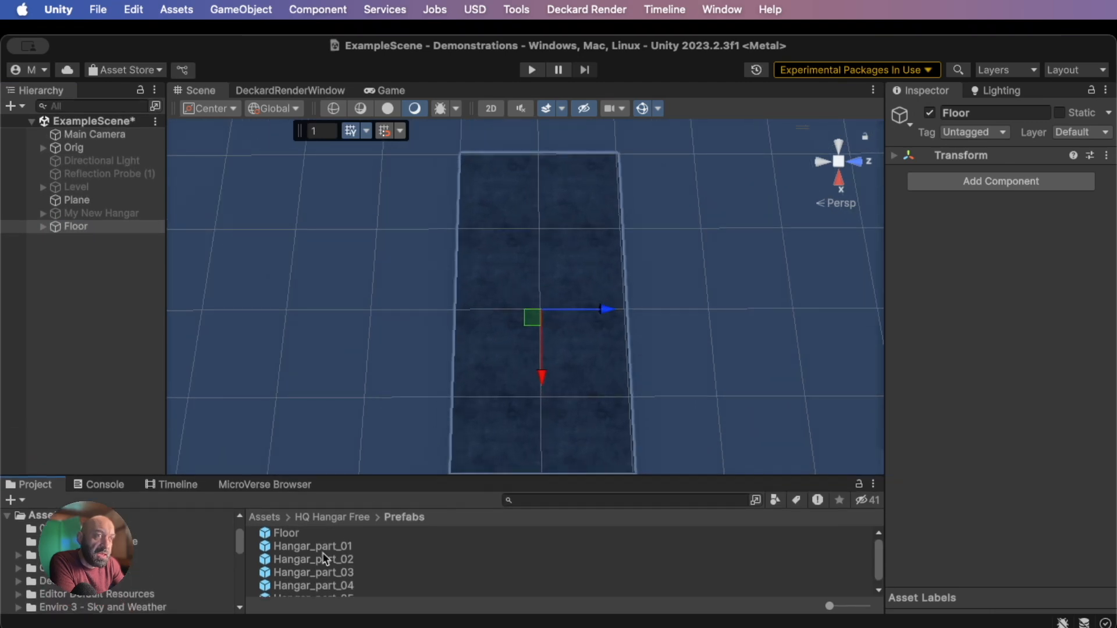
{"action": "left_click_drag", "start_coordinate": [329, 547], "coordinate": [546, 424]}
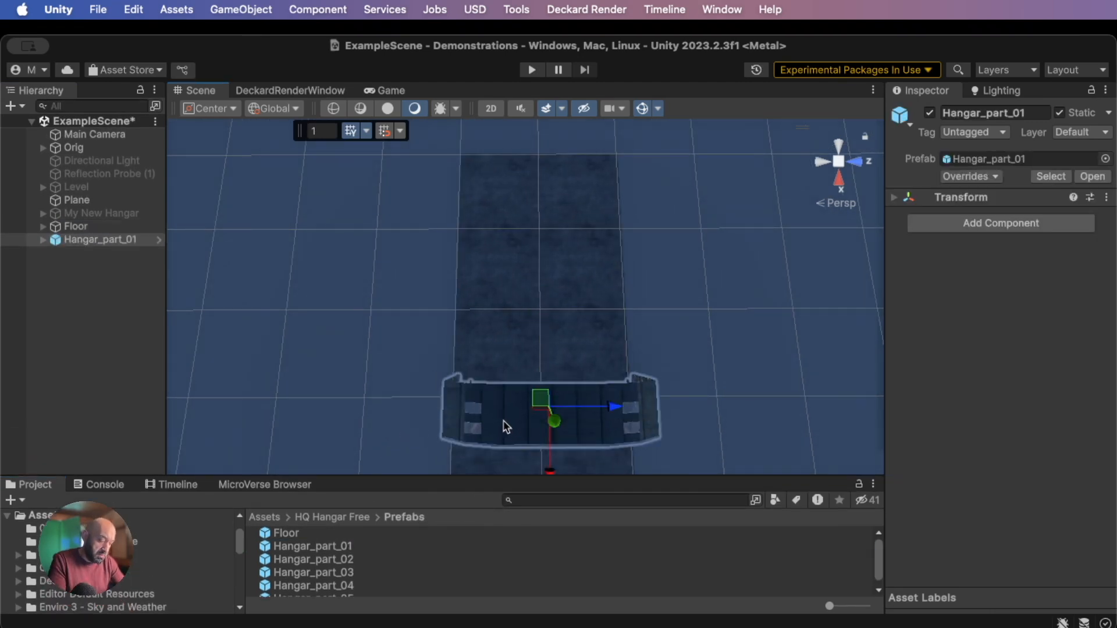
{"action": "key", "text": "f"}
{"action": "left_click_drag", "start_coordinate": [526, 385], "coordinate": [488, 200], "text": "alt"}
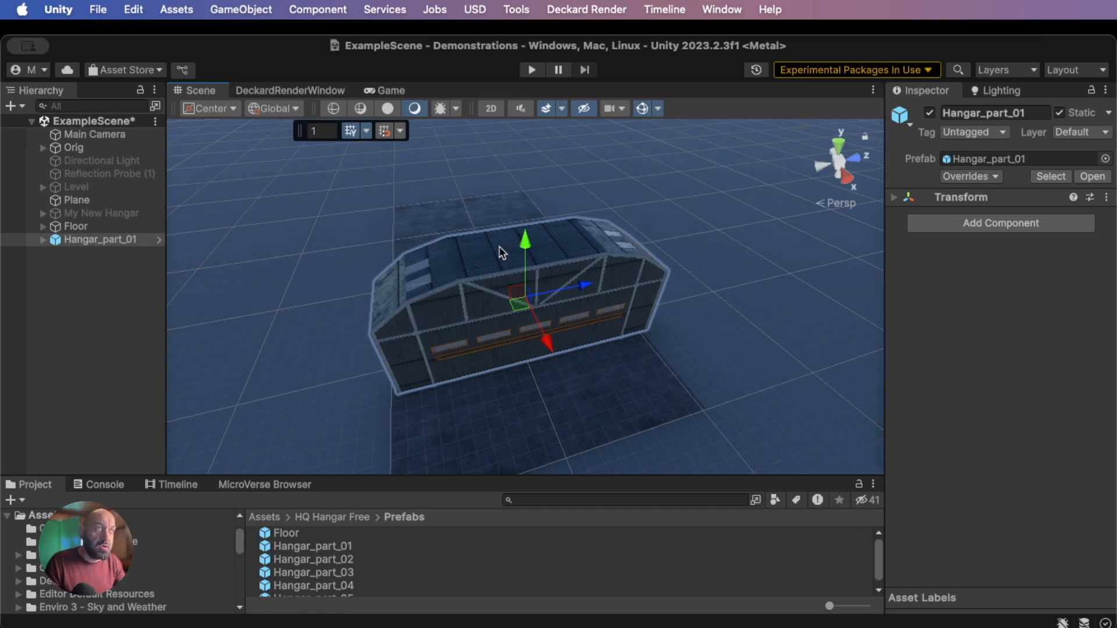
{"action": "key", "text": "super+BackSpace"}
Try Hangar_part_02 and Hangar_part_03 over the tiled floor, deleting each trial placement
{"action": "left_click_drag", "start_coordinate": [330, 560], "coordinate": [527, 407]}
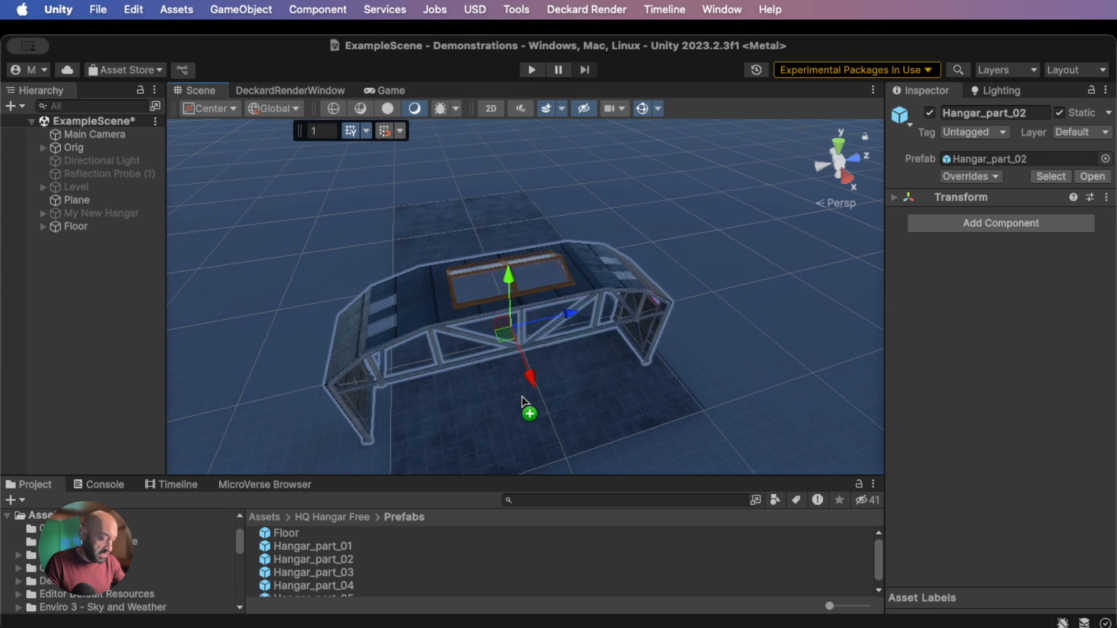
{"action": "key", "text": "super+BackSpace"}
{"action": "scroll", "coordinate": [304, 570], "scroll_direction": "down", "scroll_amount": 1}
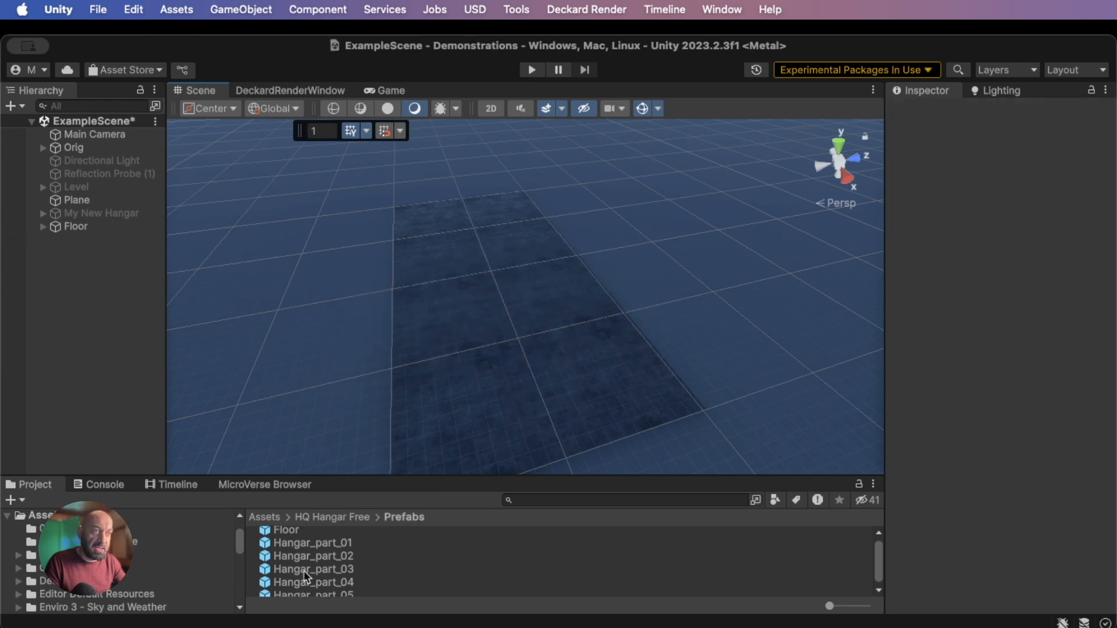
{"action": "left_click_drag", "start_coordinate": [325, 562], "coordinate": [499, 391]}
{"action": "key", "text": "super+BackSpace"}
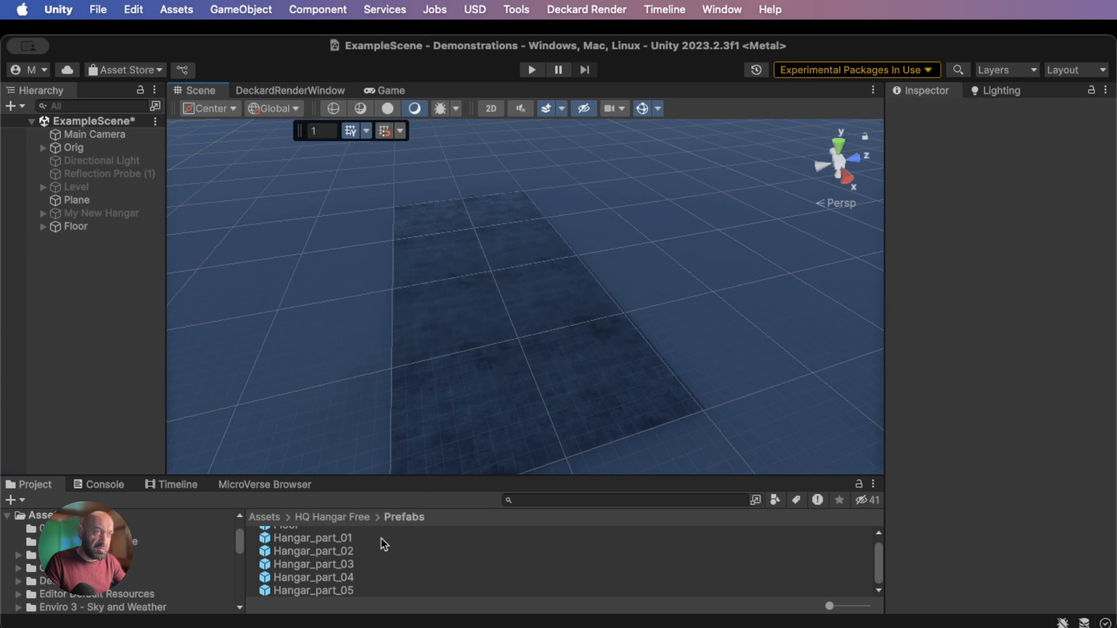
Enlarge the prefab preview of Hangar_part_05 and place that prefab near the positive X end of the floor
{"action": "left_click", "coordinate": [348, 589]}
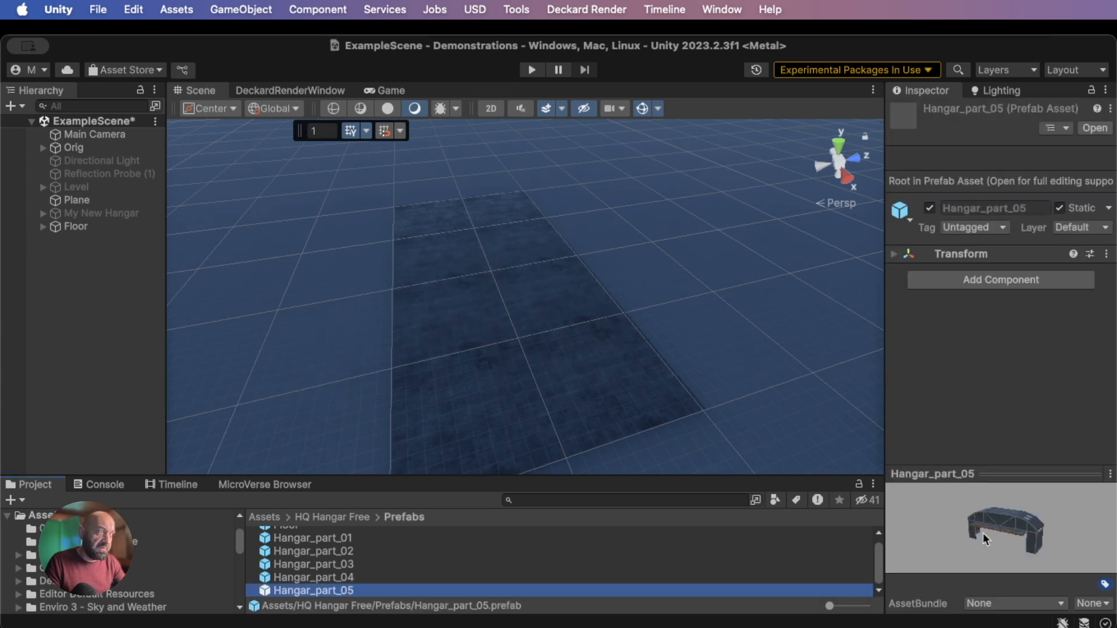
{"action": "left_click_drag", "start_coordinate": [1009, 477], "coordinate": [1009, 417]}
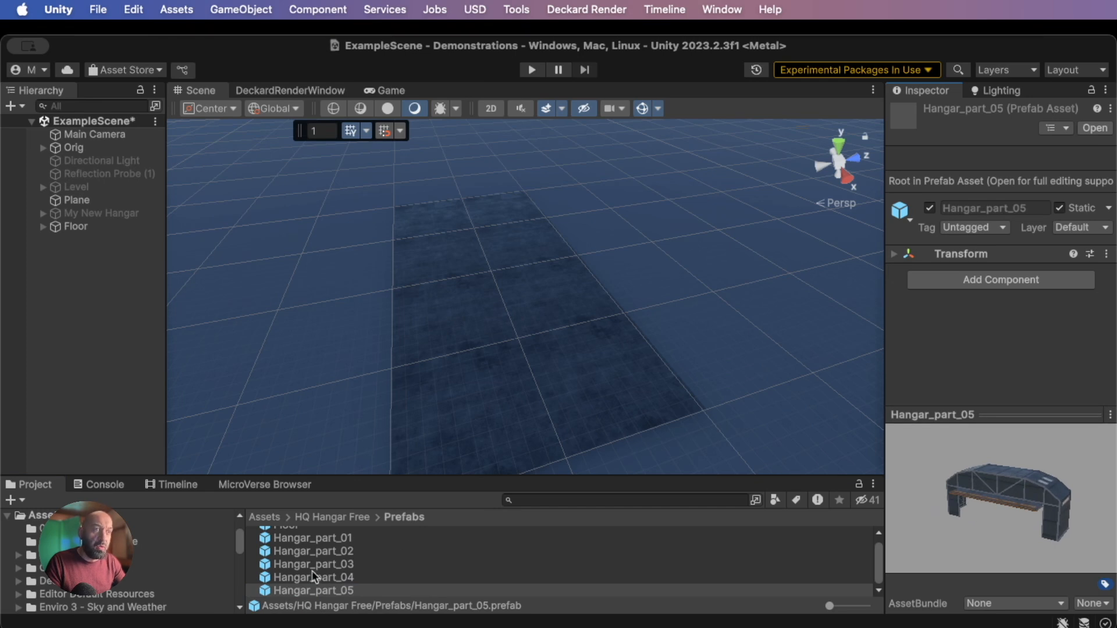
{"action": "left_click", "coordinate": [268, 590]}
{"action": "left_click_drag", "start_coordinate": [490, 441], "coordinate": [521, 377]}
{"action": "right_click_drag", "start_coordinate": [482, 417], "coordinate": [768, 404]}
{"action": "middle_click_drag", "start_coordinate": [472, 426], "coordinate": [744, 267]}
{"action": "right_click_drag", "start_coordinate": [476, 420], "coordinate": [669, 405]}
{"action": "scroll", "coordinate": [669, 405], "scroll_direction": "down", "scroll_amount": 5}
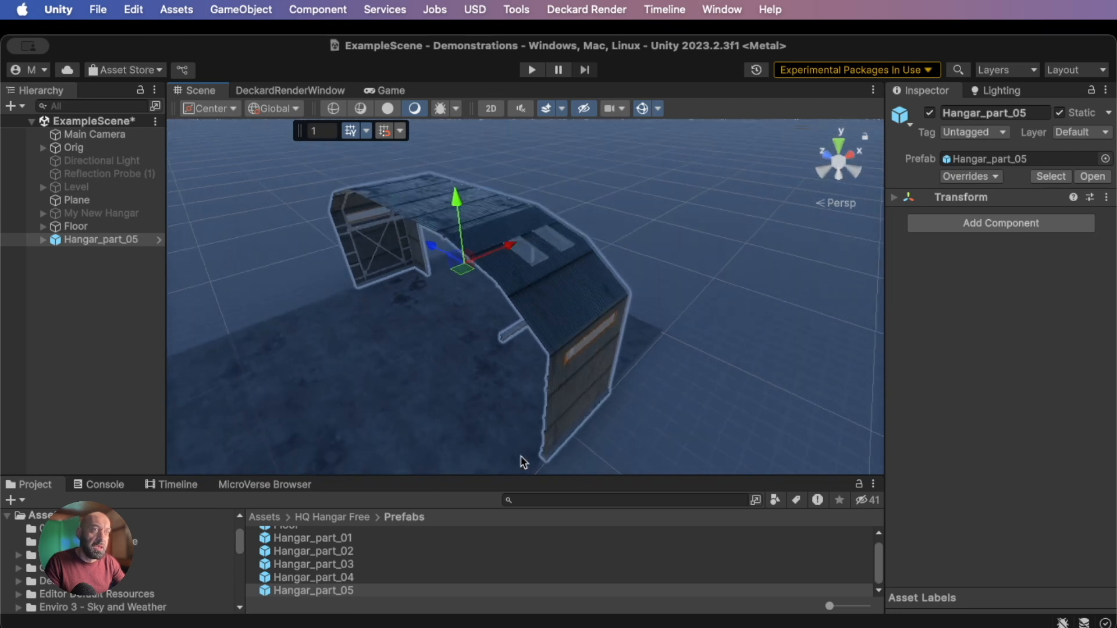
Compare the prefab previews of Hangar_part_02, Hangar_part_03 and Hangar_part_04, rotating the models to examine their roofs and walls
{"action": "left_click", "coordinate": [325, 553]}
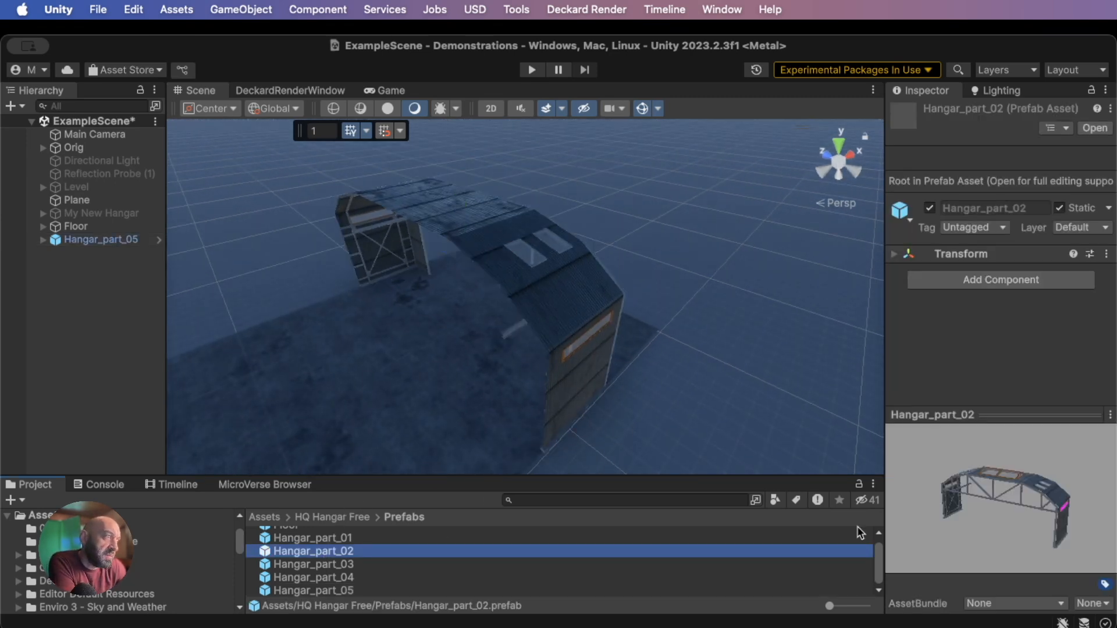
{"action": "left_click_drag", "start_coordinate": [1045, 515], "coordinate": [1007, 531]}
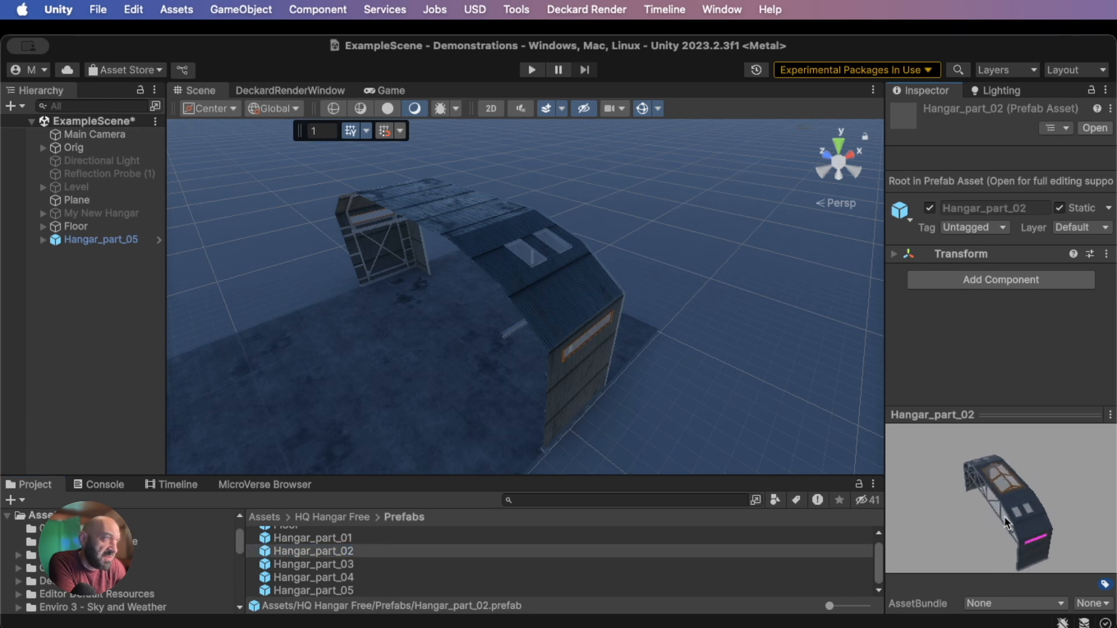
{"action": "left_click", "coordinate": [346, 564]}
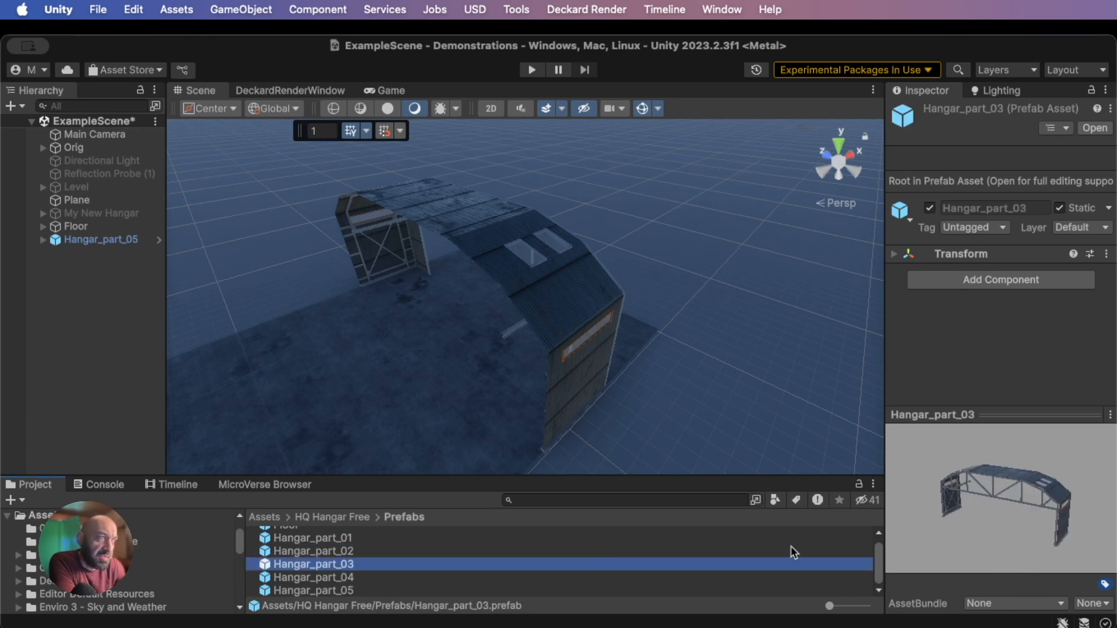
{"action": "left_click_drag", "start_coordinate": [1028, 519], "coordinate": [987, 543]}
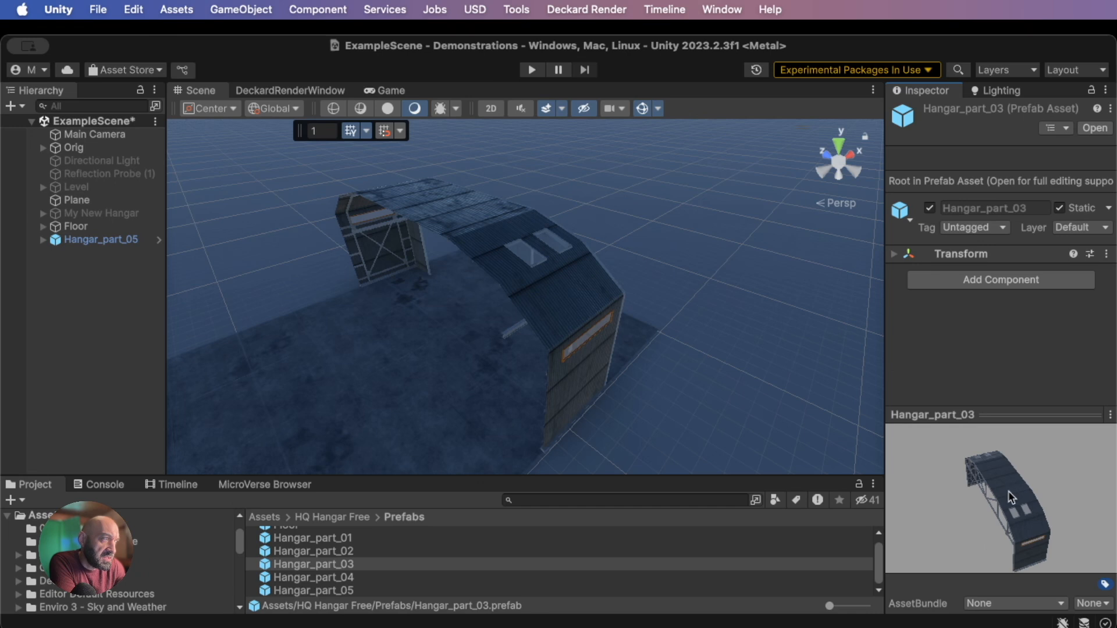
{"action": "left_click", "coordinate": [343, 577]}
{"action": "left_click_drag", "start_coordinate": [966, 519], "coordinate": [1005, 518]}
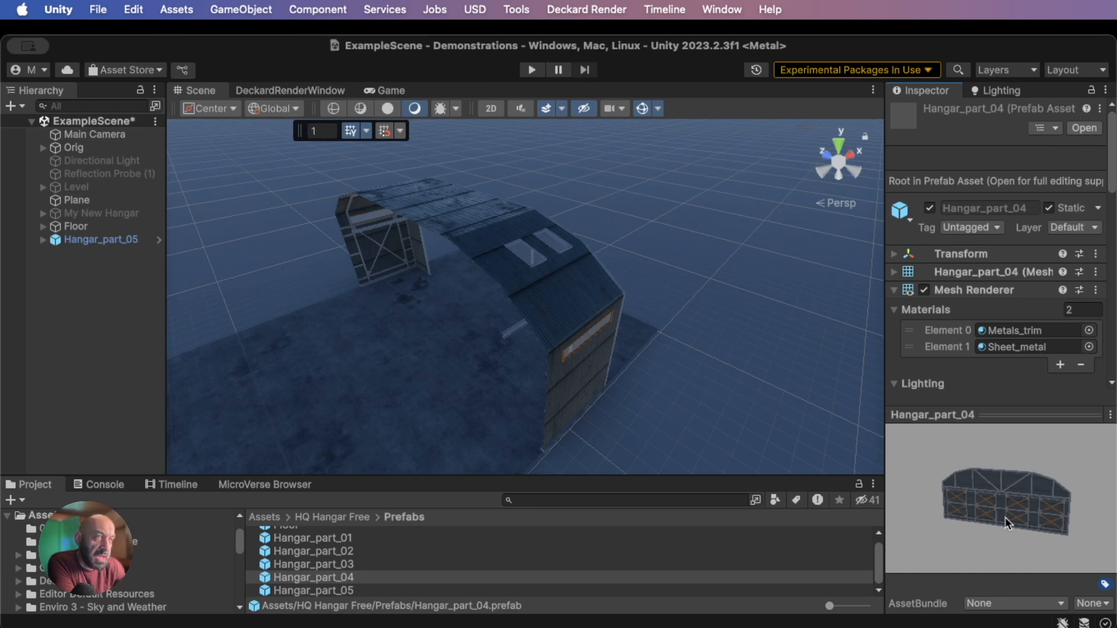
{"action": "left_click", "coordinate": [346, 566]}
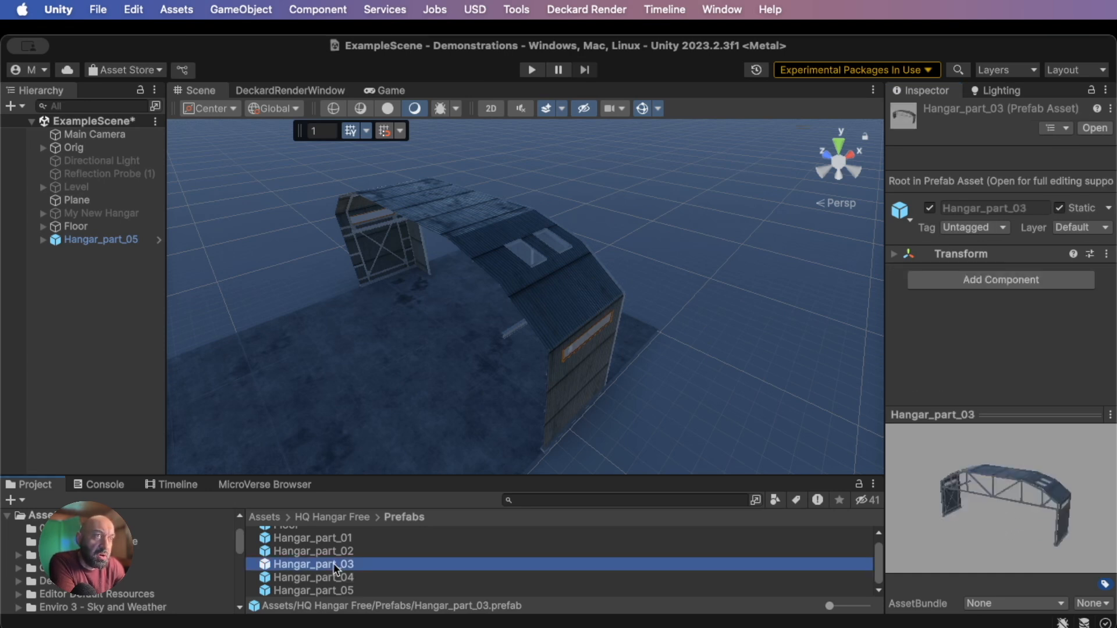
{"action": "left_click", "coordinate": [338, 552]}
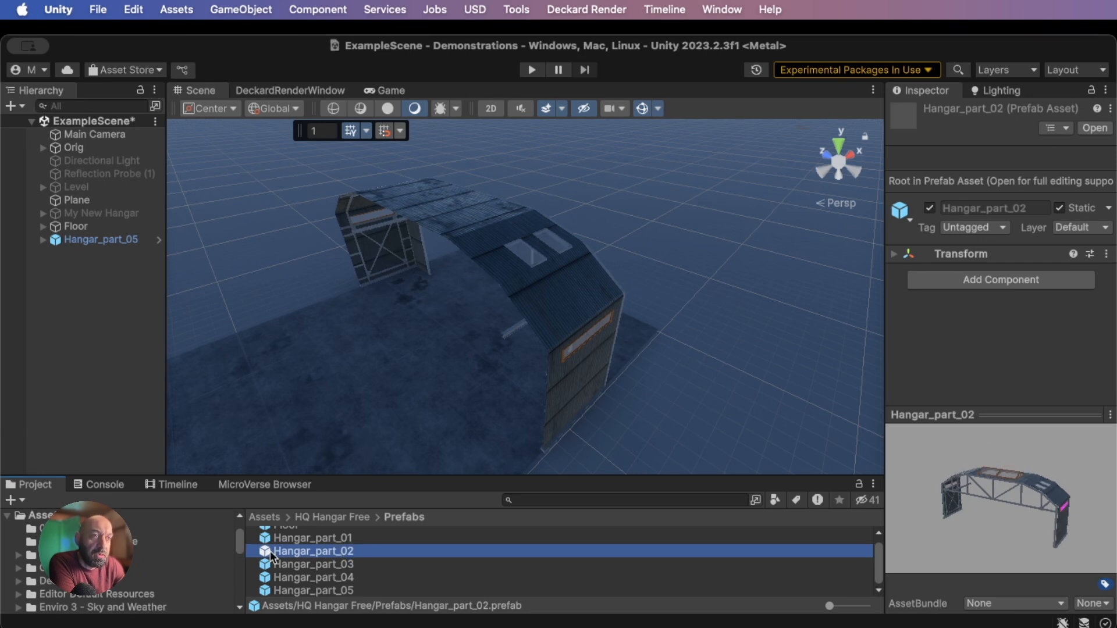
Place Hangar_part_02 on the negative X side of Hangar_part_05 and vertex-snap its outer base corner to that part
{"action": "right_click_drag", "start_coordinate": [441, 399], "coordinate": [330, 371]}
{"action": "left_click_drag", "start_coordinate": [267, 556], "coordinate": [479, 327]}
{"action": "right_click_drag", "start_coordinate": [479, 326], "coordinate": [584, 424]}
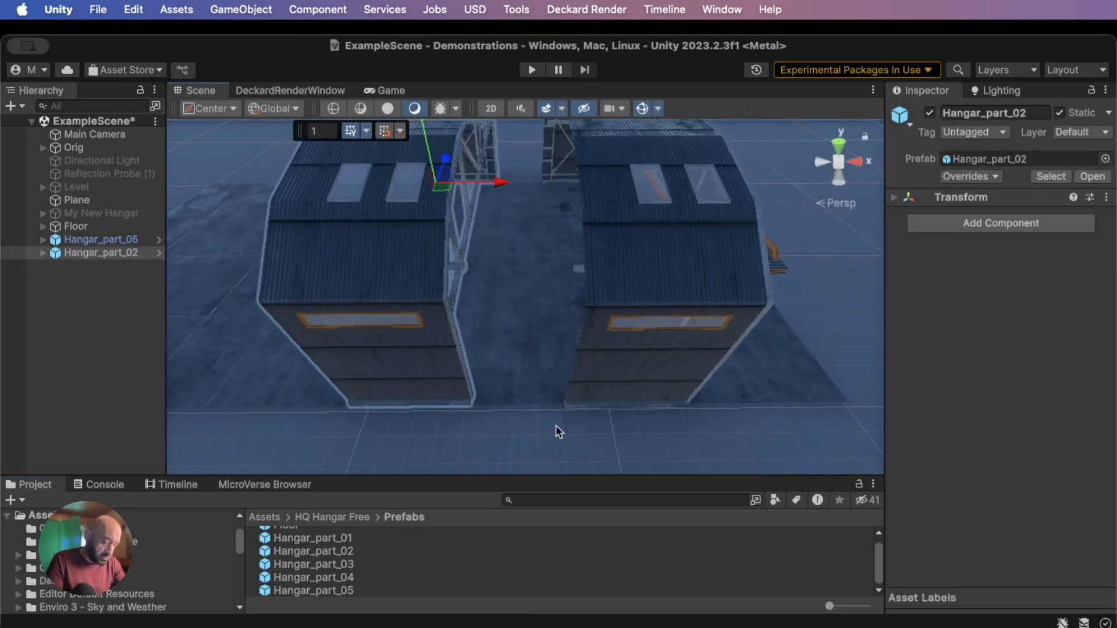
{"action": "key", "text": "v"}
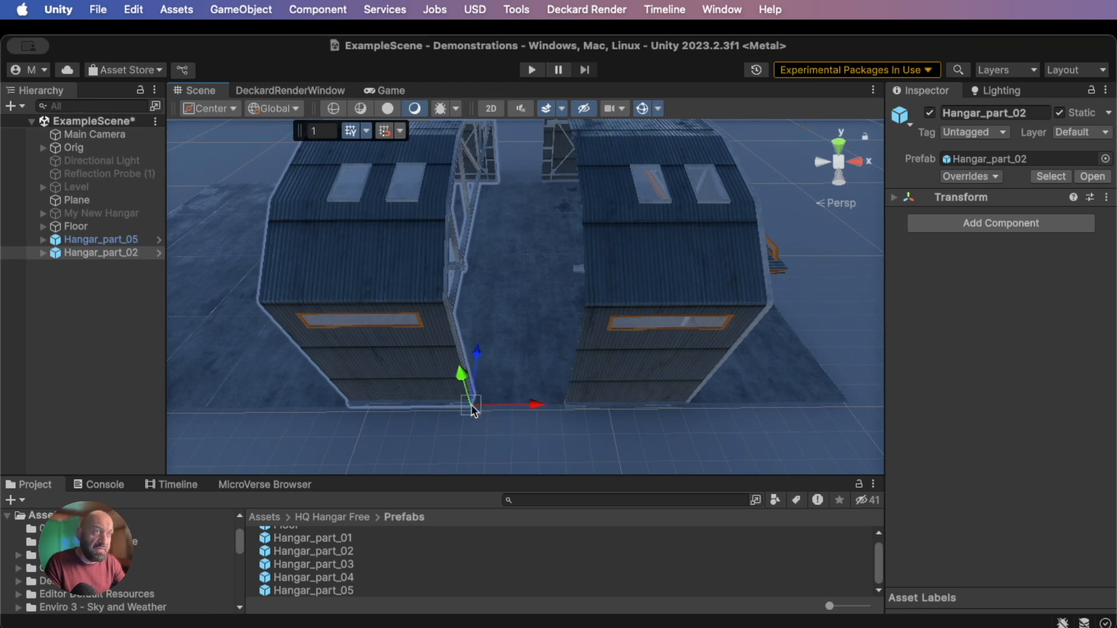
{"action": "left_click_drag", "start_coordinate": [473, 408], "coordinate": [565, 410]}
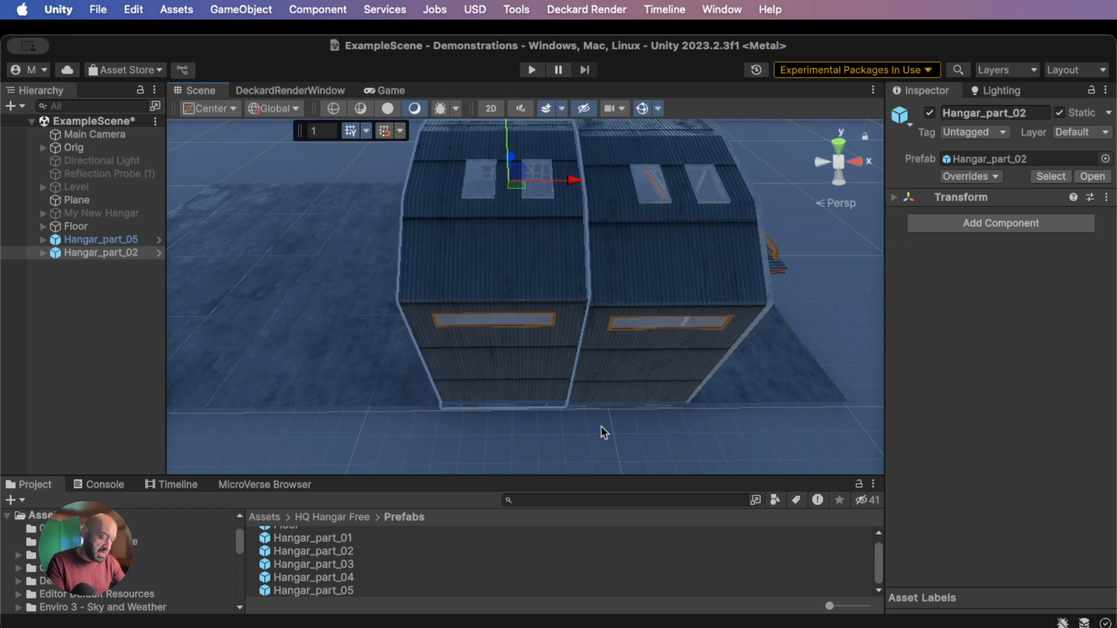
From inside the hangar, vertex-snap the base corner of Hangar_part_02's post to the end of Hangar_part_05's base beam
{"action": "key", "text": "f"}
{"action": "right_click_drag", "start_coordinate": [586, 379], "coordinate": [1105, 407]}
{"action": "right_click_drag", "start_coordinate": [525, 314], "coordinate": [588, 282]}
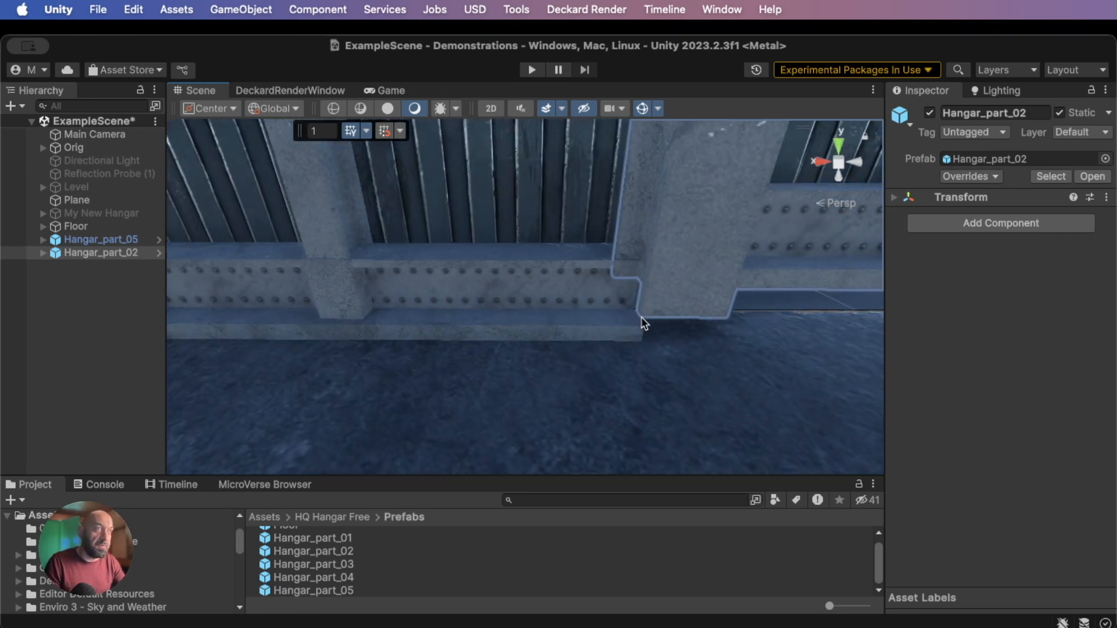
{"action": "key", "text": "v"}
{"action": "left_click_drag", "start_coordinate": [639, 324], "coordinate": [655, 345]}
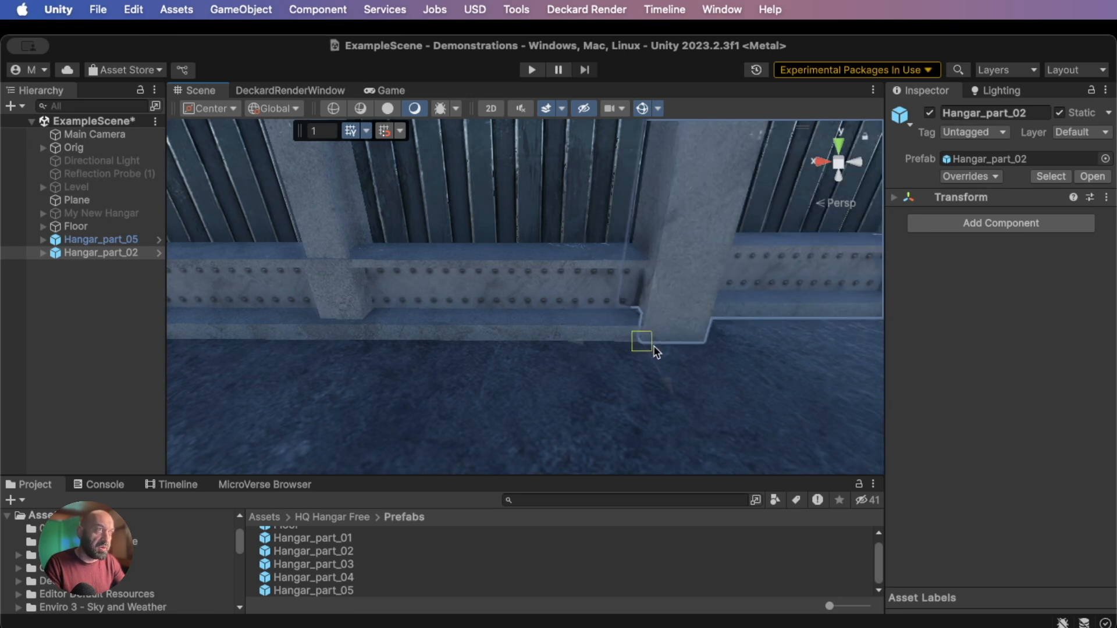
Select Hangar_part_05 and vertex-snap its base beam corner against the post of Hangar_part_02
{"action": "middle_click_drag", "start_coordinate": [664, 352], "coordinate": [595, 232]}
{"action": "left_click_drag", "start_coordinate": [595, 232], "coordinate": [461, 316], "text": "alt"}
{"action": "right_click_drag", "start_coordinate": [461, 316], "coordinate": [371, 428]}
{"action": "middle_click_drag", "start_coordinate": [475, 315], "coordinate": [524, 329]}
{"action": "right_click_drag", "start_coordinate": [525, 329], "coordinate": [541, 353]}
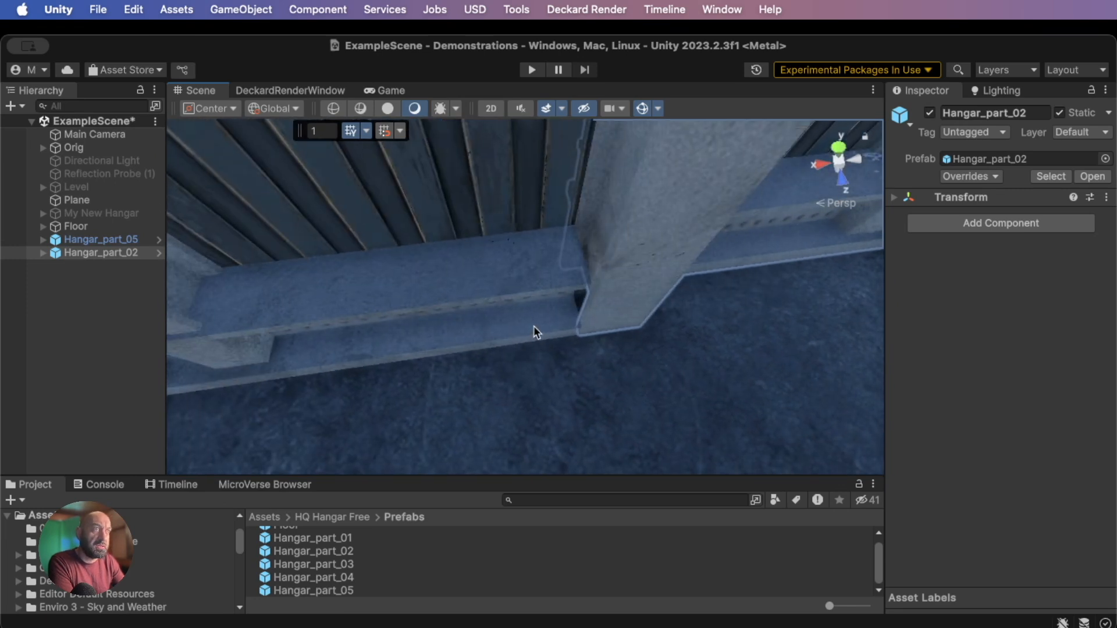
{"action": "left_click", "coordinate": [534, 326]}
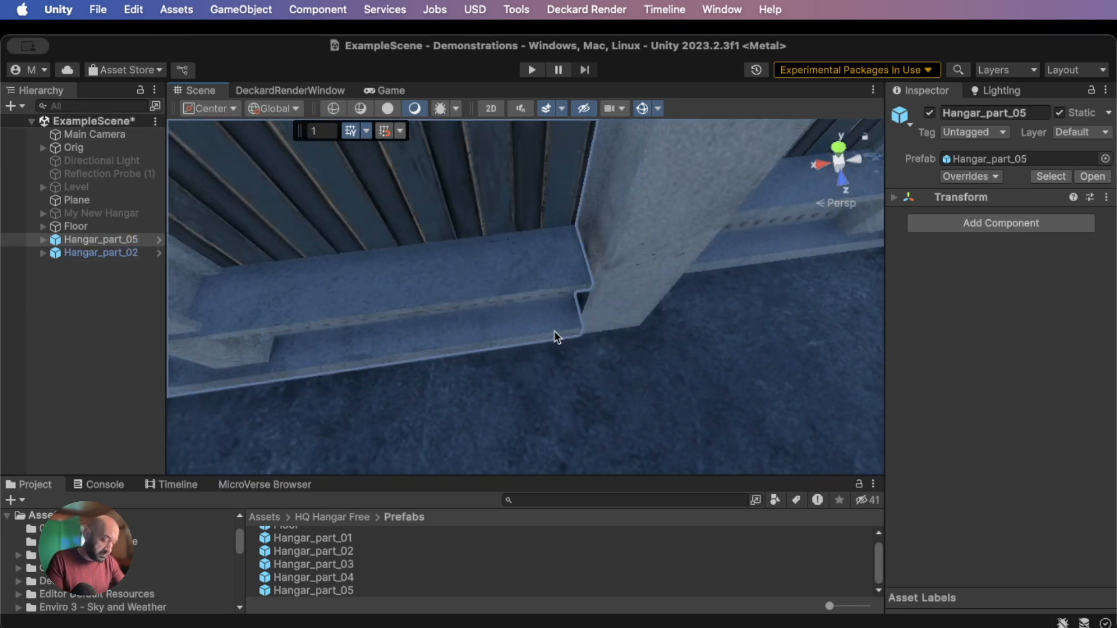
{"action": "key", "text": "v"}
{"action": "left_click_drag", "start_coordinate": [578, 336], "coordinate": [577, 305]}
{"action": "right_click_drag", "start_coordinate": [668, 337], "coordinate": [535, 323]}
{"action": "middle_click_drag", "start_coordinate": [548, 312], "coordinate": [492, 414]}
{"action": "left_click_drag", "start_coordinate": [521, 387], "coordinate": [401, 495], "text": "alt"}
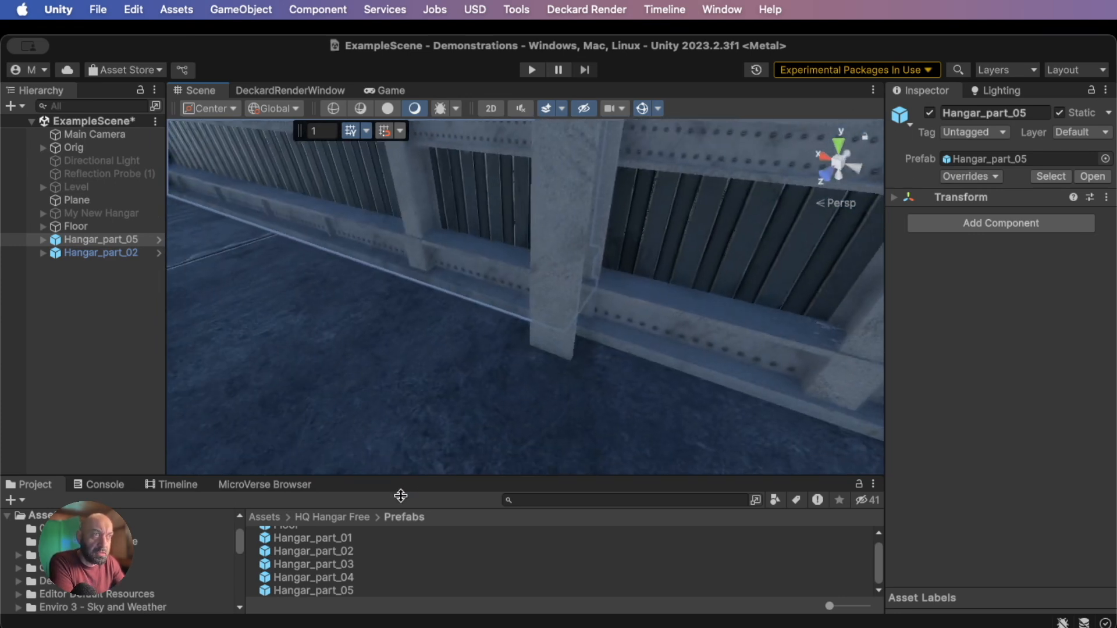
Place a Hangar_part_03 prefab and vertex-snap its base corner to the free end of Hangar_part_02
{"action": "scroll", "coordinate": [477, 431], "scroll_direction": "down", "scroll_amount": 10}
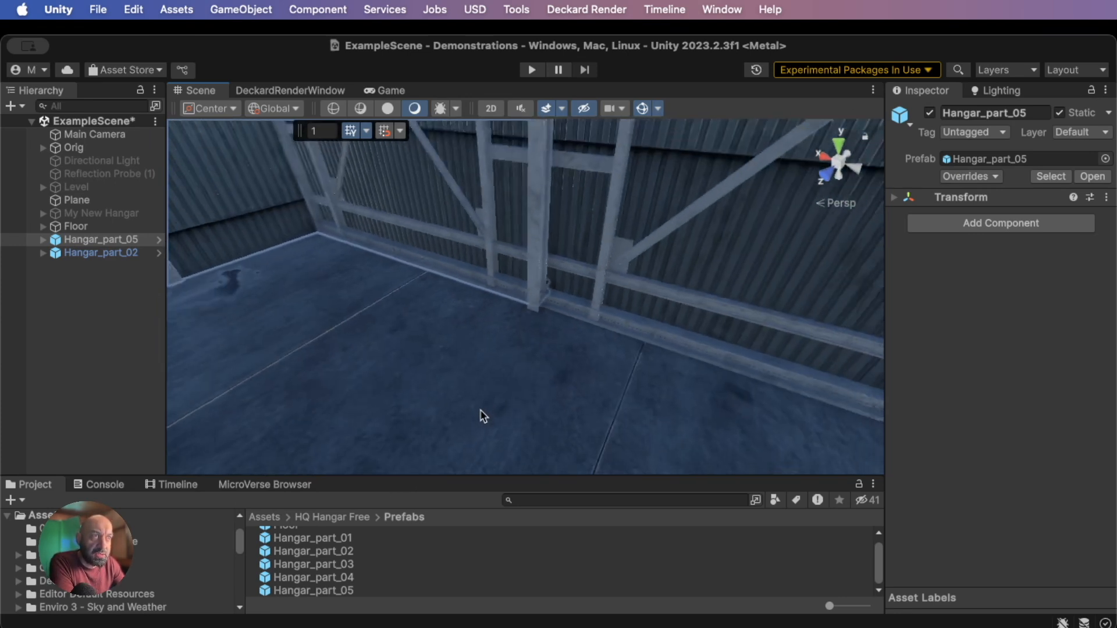
{"action": "scroll", "coordinate": [480, 409], "scroll_direction": "down", "scroll_amount": 10}
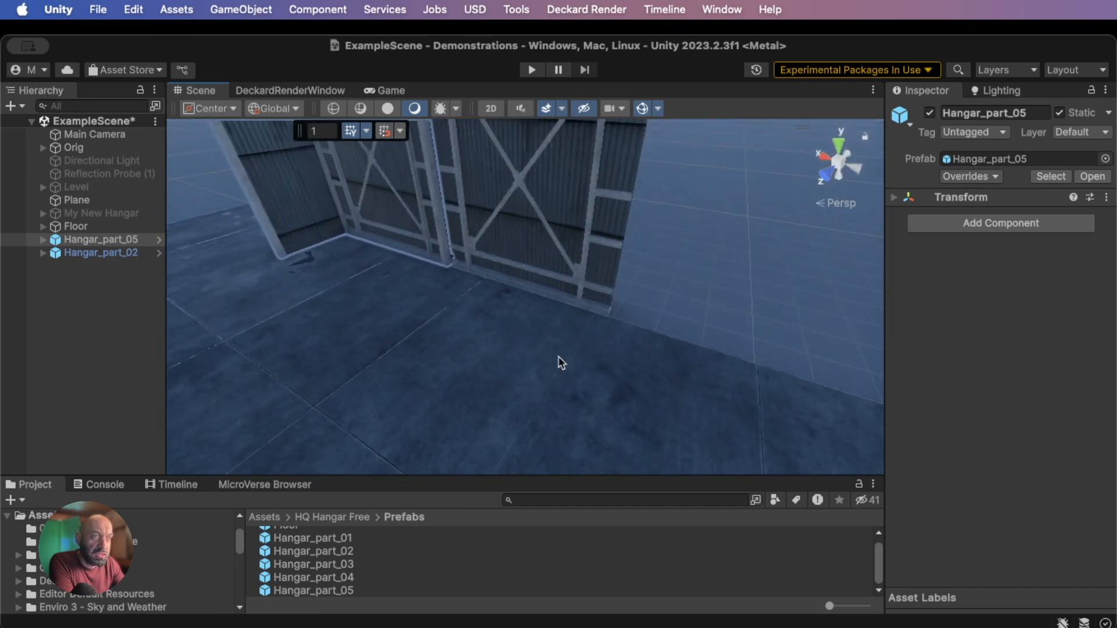
{"action": "scroll", "coordinate": [559, 366], "scroll_direction": "down", "scroll_amount": 8}
{"action": "left_click", "coordinate": [311, 563]}
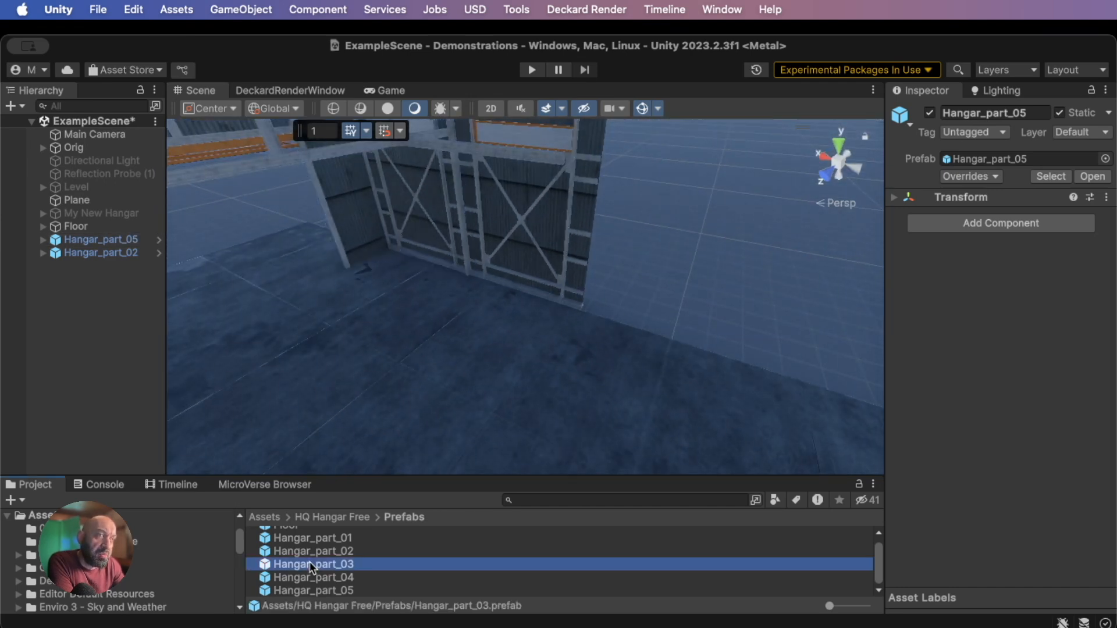
{"action": "left_click", "coordinate": [310, 552]}
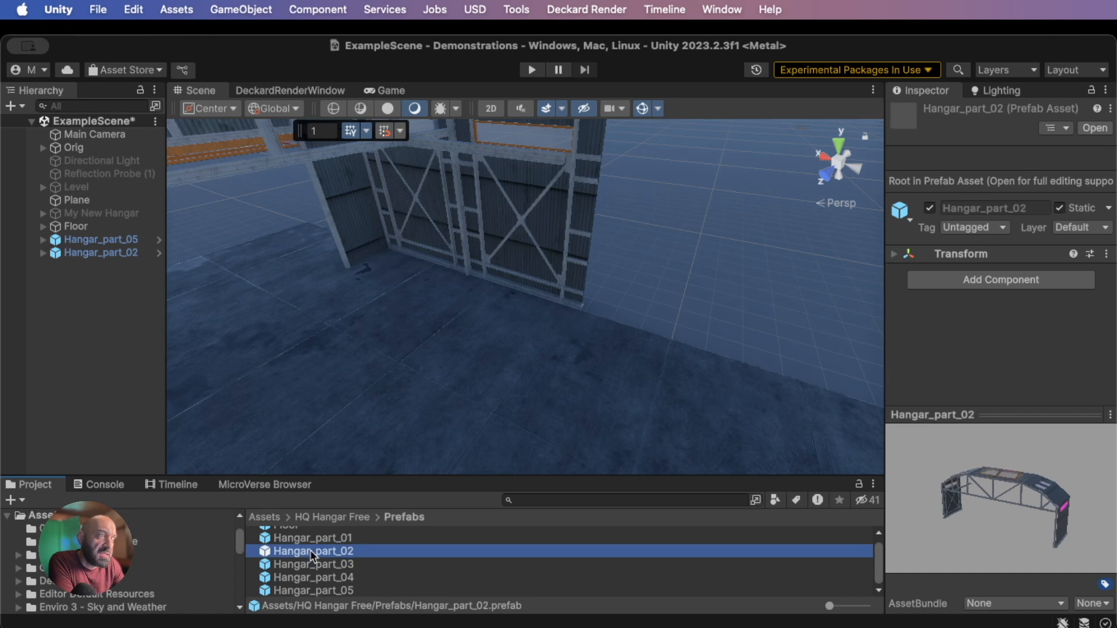
{"action": "left_click", "coordinate": [274, 566]}
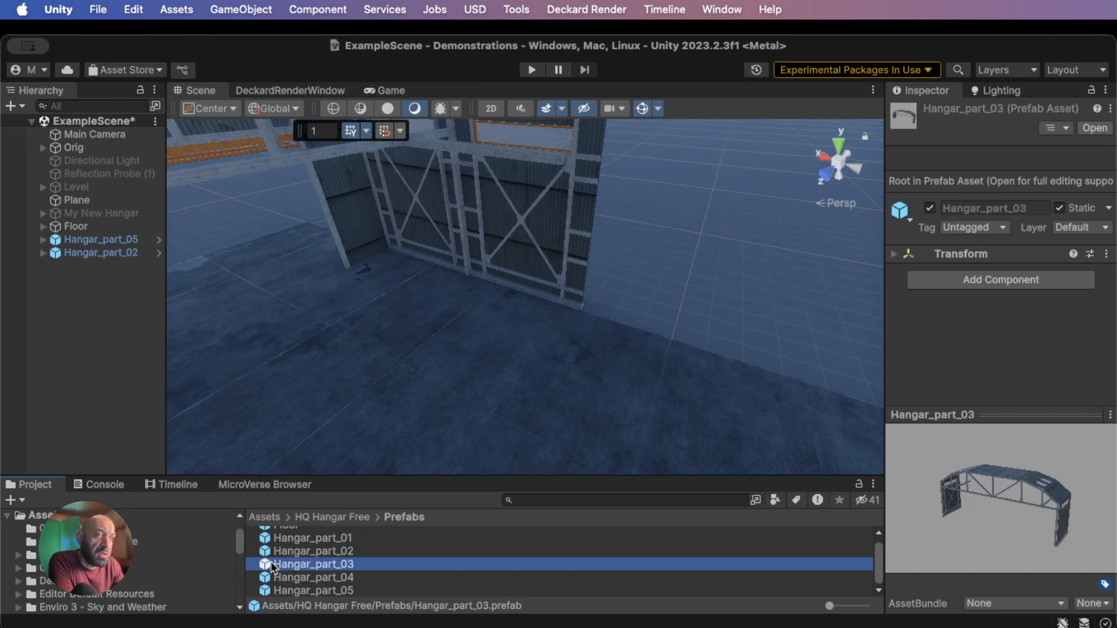
{"action": "left_click_drag", "start_coordinate": [264, 563], "coordinate": [569, 409]}
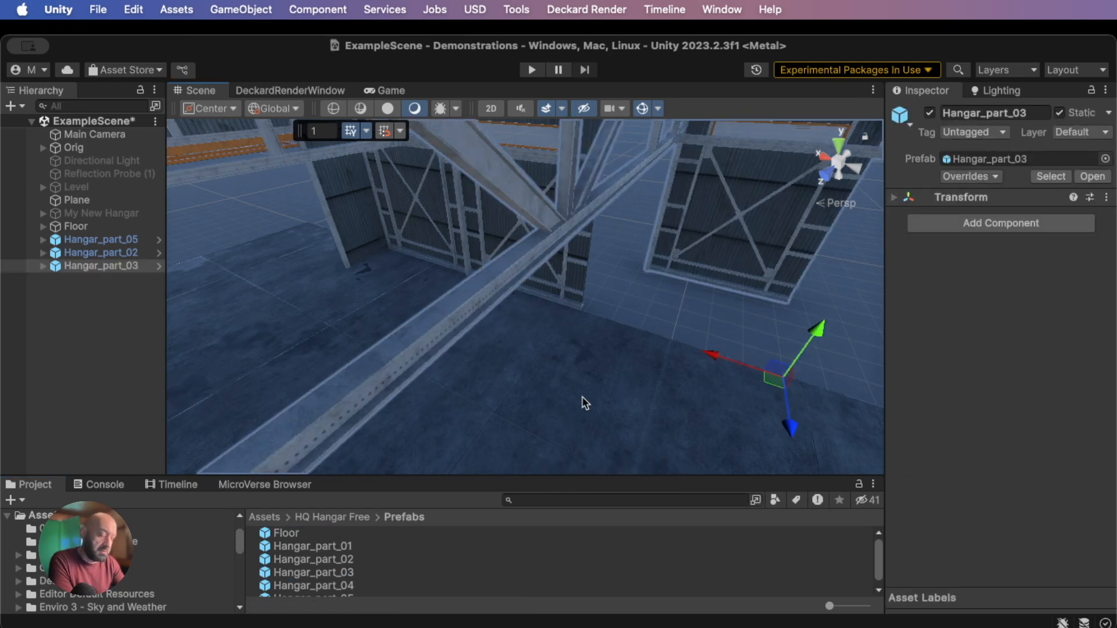
{"action": "key", "text": "v"}
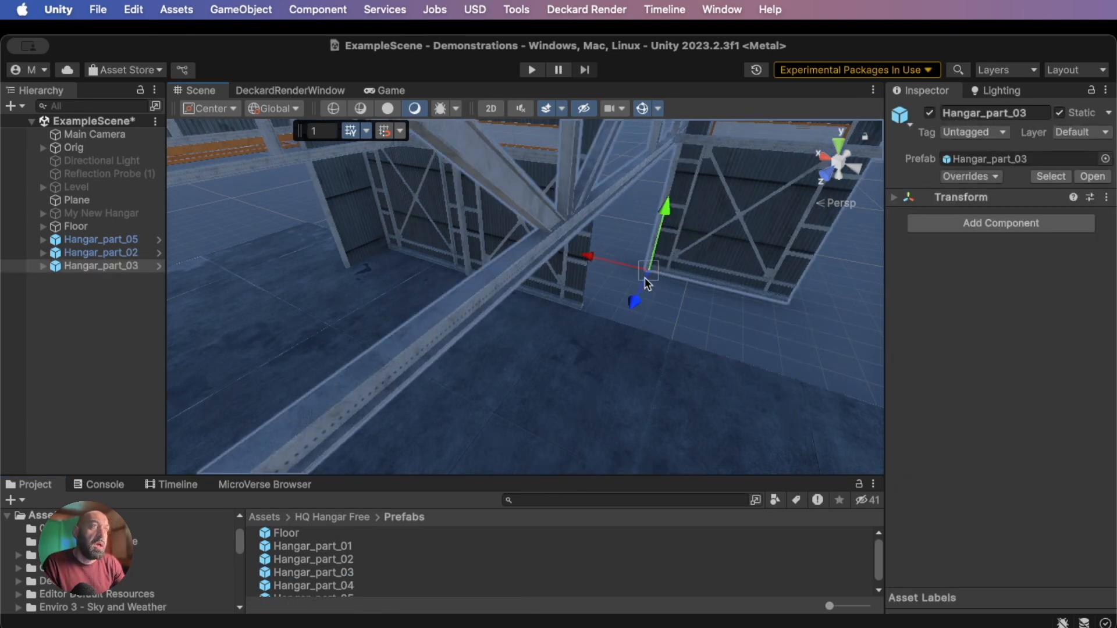
{"action": "left_click_drag", "start_coordinate": [648, 278], "coordinate": [591, 319]}
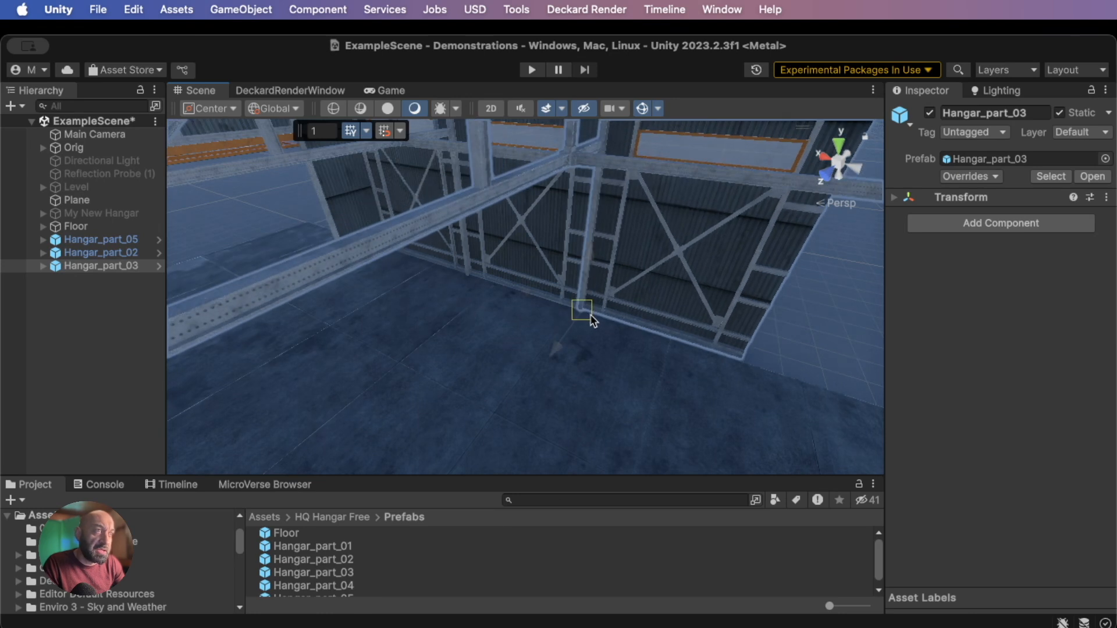
Vertex-snap the base corner of Hangar_part_03's post to the end of Hangar_part_02's base beam
{"action": "left_click_drag", "start_coordinate": [540, 333], "coordinate": [644, 335], "text": "alt"}
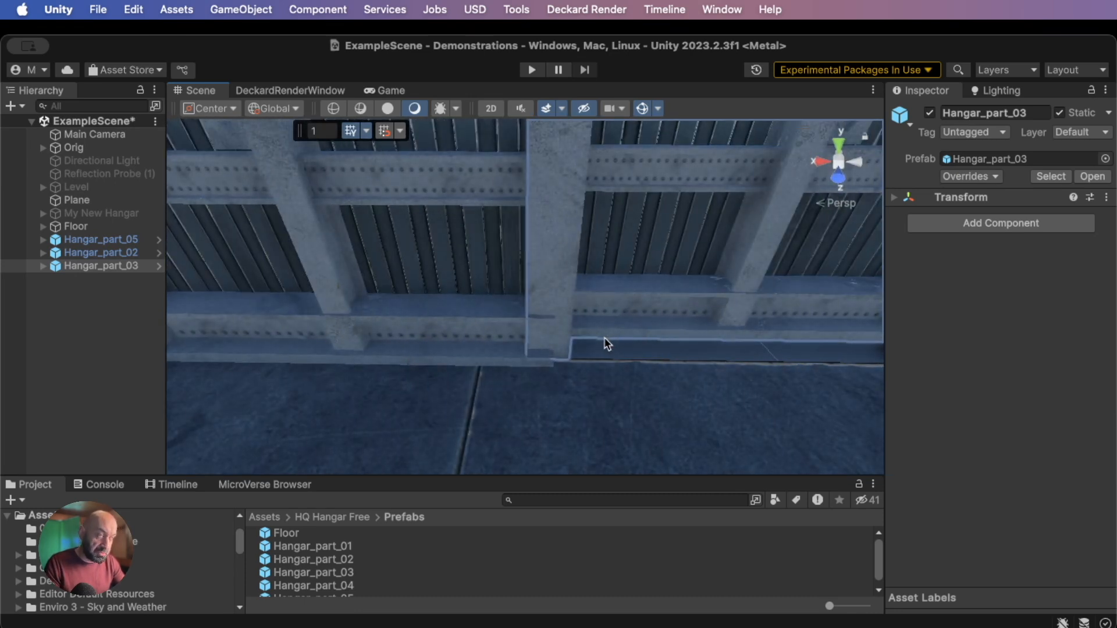
{"action": "key", "text": "w"}
{"action": "left_click_drag", "start_coordinate": [562, 336], "coordinate": [618, 341]}
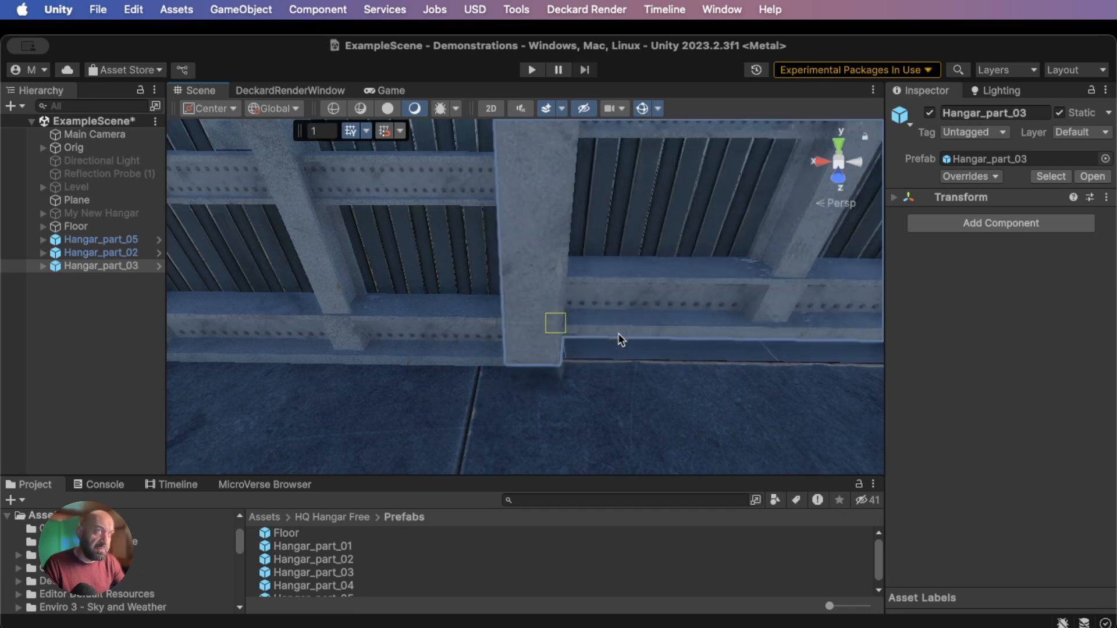
{"action": "key", "text": "v"}
{"action": "left_click_drag", "start_coordinate": [507, 366], "coordinate": [552, 370]}
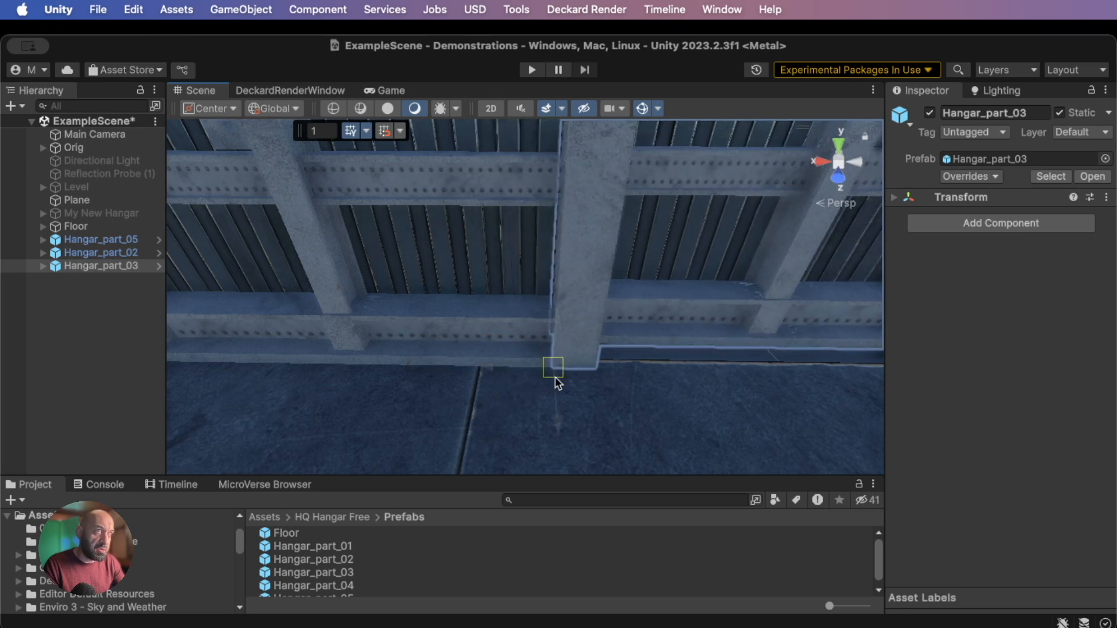
Try to close the gap at the joint by vertex-snapping Hangar_part_03's post base against the end of Hangar_part_02's base beam
{"action": "right_click_drag", "start_coordinate": [521, 351], "coordinate": [667, 375]}
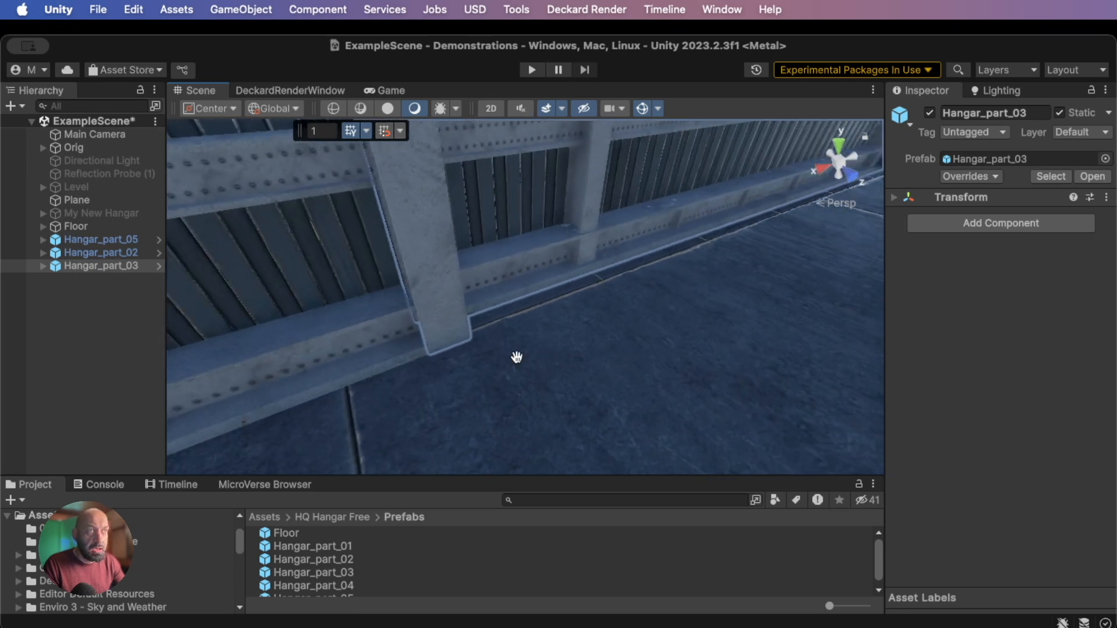
{"action": "middle_click_drag", "start_coordinate": [517, 357], "coordinate": [522, 356]}
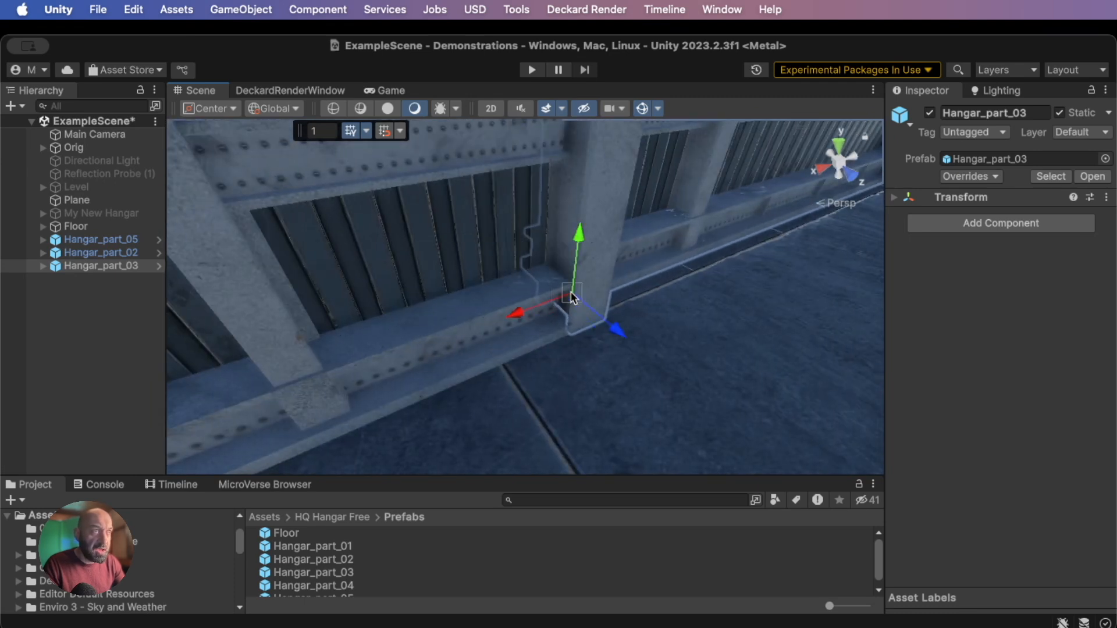
{"action": "left_click_drag", "start_coordinate": [570, 291], "coordinate": [589, 304]}
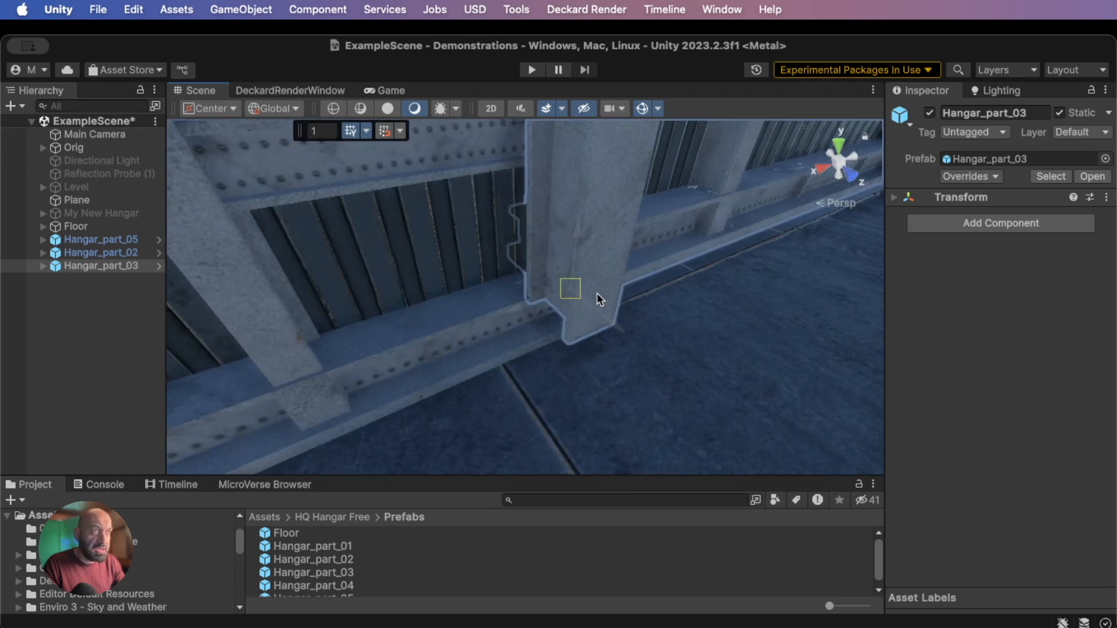
{"action": "mouse_move", "coordinate": [571, 270]}
{"action": "right_mouse_down"}
{"action": "mouse_move", "coordinate": [547, 293]}
{"action": "mouse_move", "coordinate": [557, 279]}
{"action": "right_mouse_up"}
{"action": "mouse_move", "coordinate": [557, 279]}
{"action": "middle_mouse_down"}
{"action": "mouse_move", "coordinate": [546, 281]}
{"action": "mouse_move", "coordinate": [559, 300]}
{"action": "middle_mouse_up"}
{"action": "key", "text": "v"}
{"action": "left_click_drag", "start_coordinate": [454, 320], "coordinate": [501, 362]}
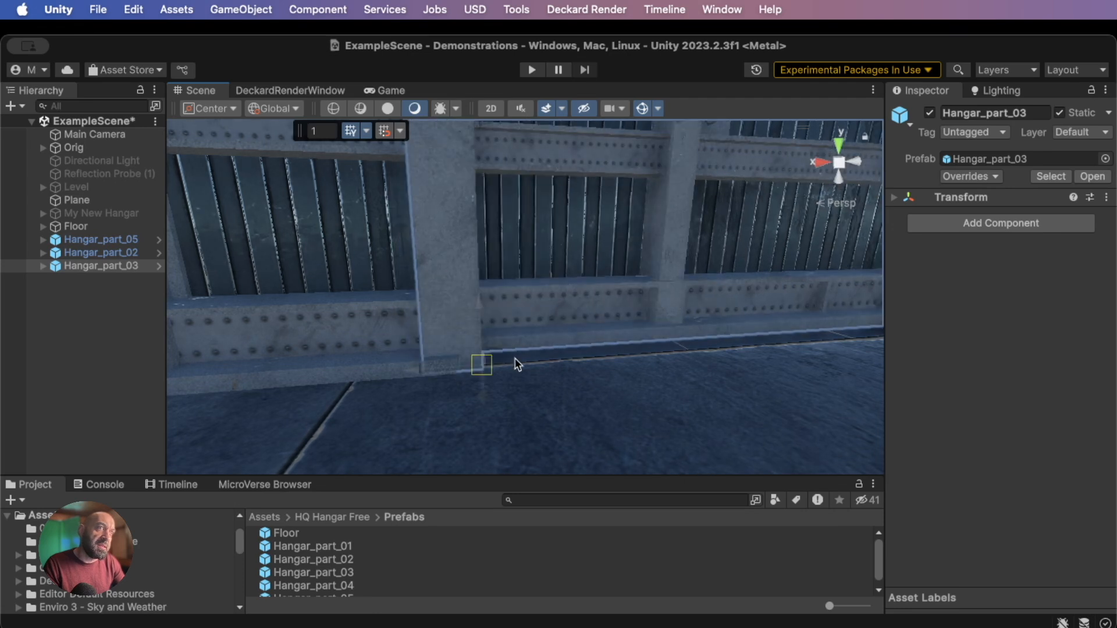
Try to vertex-snap Hangar_part_03's post base to Hangar_part_02's beam again from a closer interior angle
{"action": "right_click_drag", "start_coordinate": [480, 365], "coordinate": [273, 355]}
{"action": "mouse_move", "coordinate": [590, 365]}
{"action": "middle_mouse_down"}
{"action": "mouse_move", "coordinate": [563, 362]}
{"action": "mouse_move", "coordinate": [583, 363]}
{"action": "middle_mouse_up"}
{"action": "key", "text": "v"}
{"action": "left_click_drag", "start_coordinate": [517, 318], "coordinate": [534, 329]}
{"action": "right_click_drag", "start_coordinate": [502, 331], "coordinate": [602, 359]}
{"action": "mouse_move", "coordinate": [559, 352]}
{"action": "middle_mouse_down"}
{"action": "mouse_move", "coordinate": [591, 354]}
{"action": "mouse_move", "coordinate": [566, 360]}
{"action": "middle_mouse_up"}
{"action": "right_click_drag", "start_coordinate": [566, 359], "coordinate": [753, 425]}
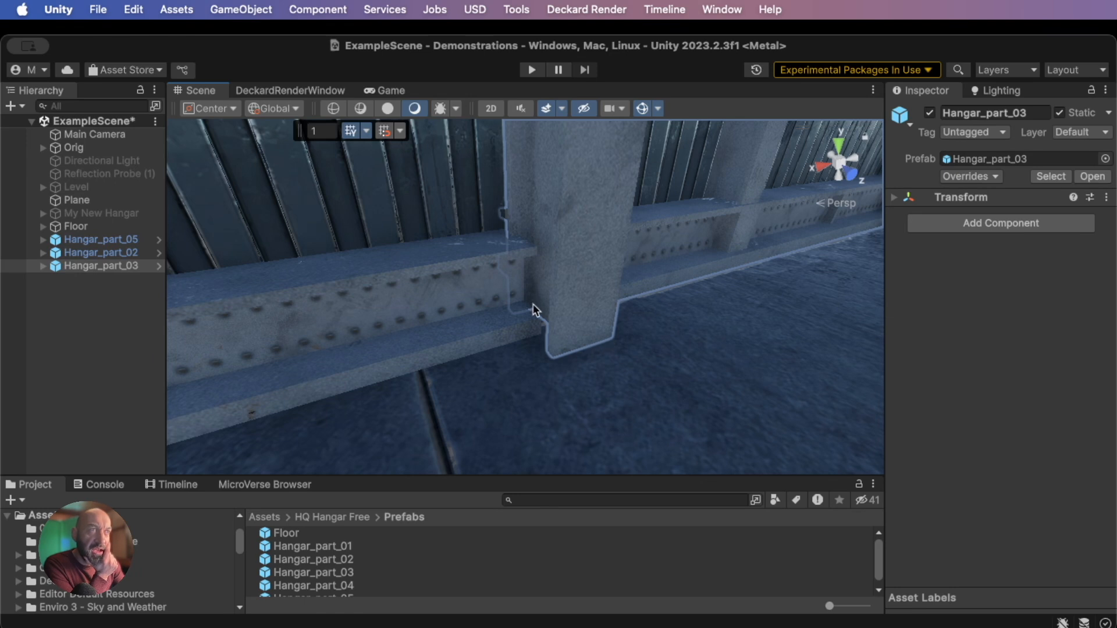
From outside the hangar, select Hangar_part_03's mesh and vertex-snap its outer base corner to the end of Hangar_part_02's base beam
{"action": "right_click_drag", "start_coordinate": [527, 319], "coordinate": [389, 344]}
{"action": "middle_click_drag", "start_coordinate": [389, 343], "coordinate": [382, 340]}
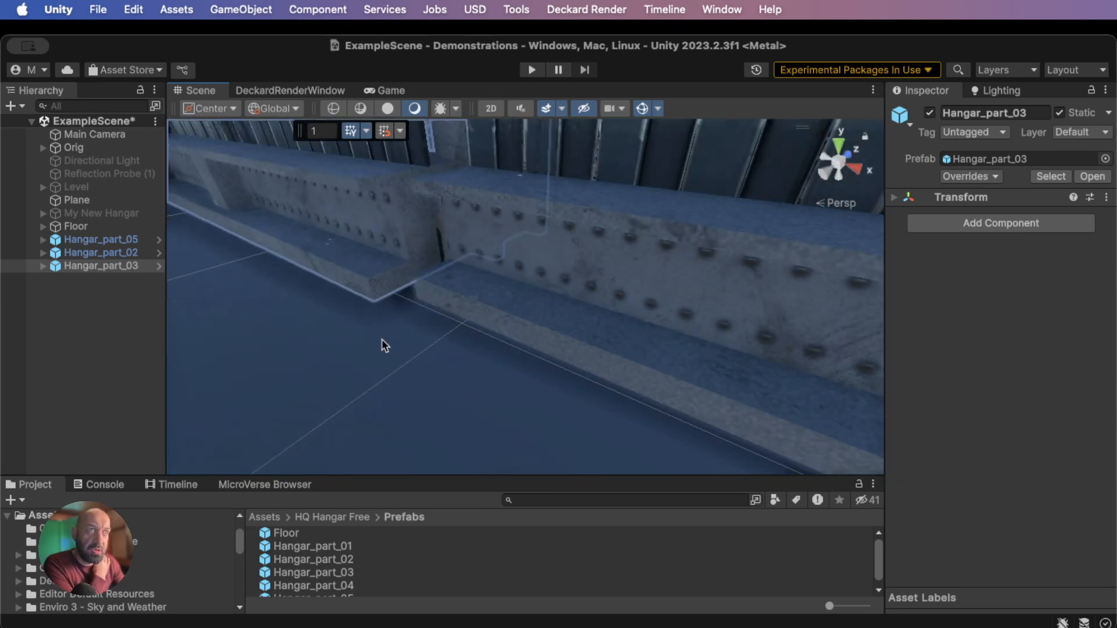
{"action": "left_click", "coordinate": [375, 306]}
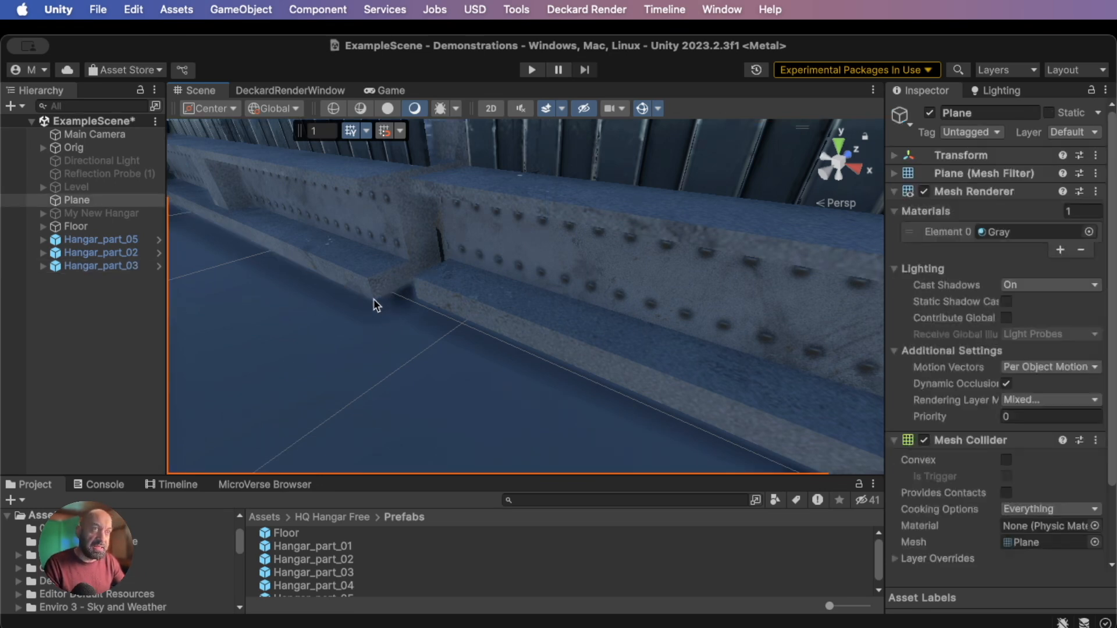
{"action": "left_click", "coordinate": [375, 306]}
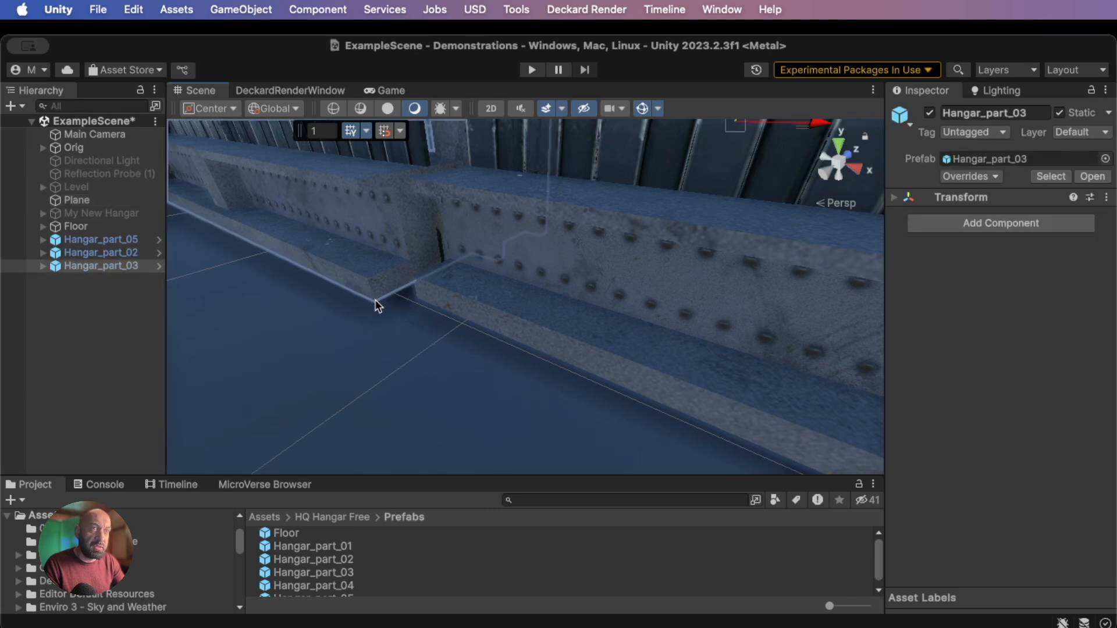
{"action": "left_click", "coordinate": [376, 303]}
{"action": "key", "text": "v"}
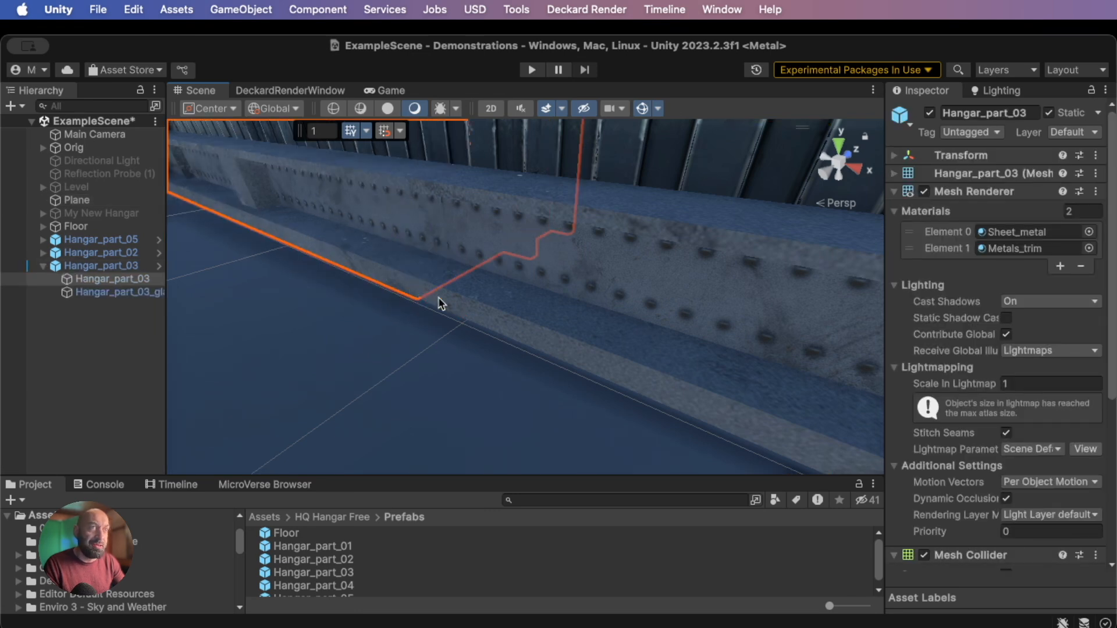
{"action": "right_click_drag", "start_coordinate": [370, 303], "coordinate": [404, 298]}
{"action": "scroll", "coordinate": [404, 298], "scroll_direction": "down", "scroll_amount": 8}
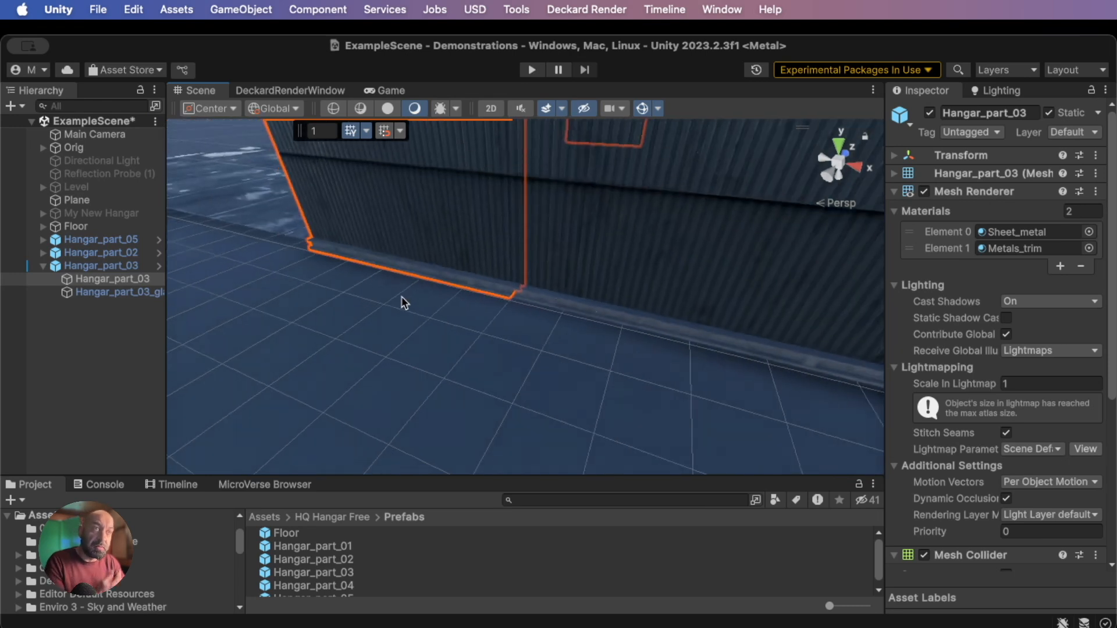
Place a second Hangar_part_02 prefab and vertex-snap its outer base corner to the free end of Hangar_part_03
{"action": "middle_click_drag", "start_coordinate": [361, 270], "coordinate": [501, 317]}
{"action": "right_click_drag", "start_coordinate": [502, 317], "coordinate": [582, 302]}
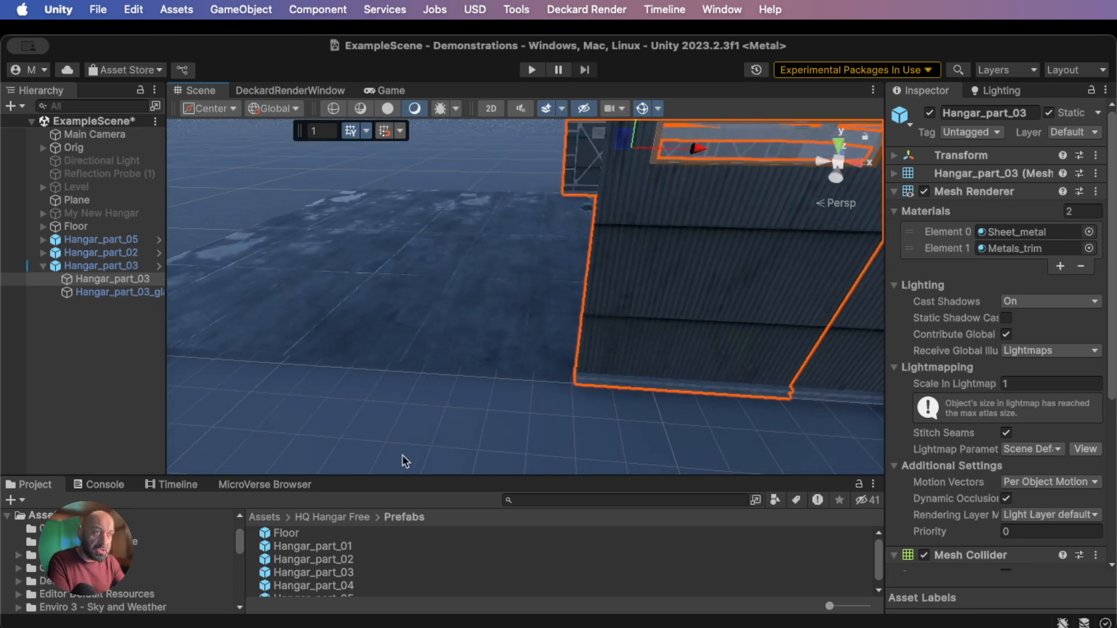
{"action": "left_click", "coordinate": [340, 560]}
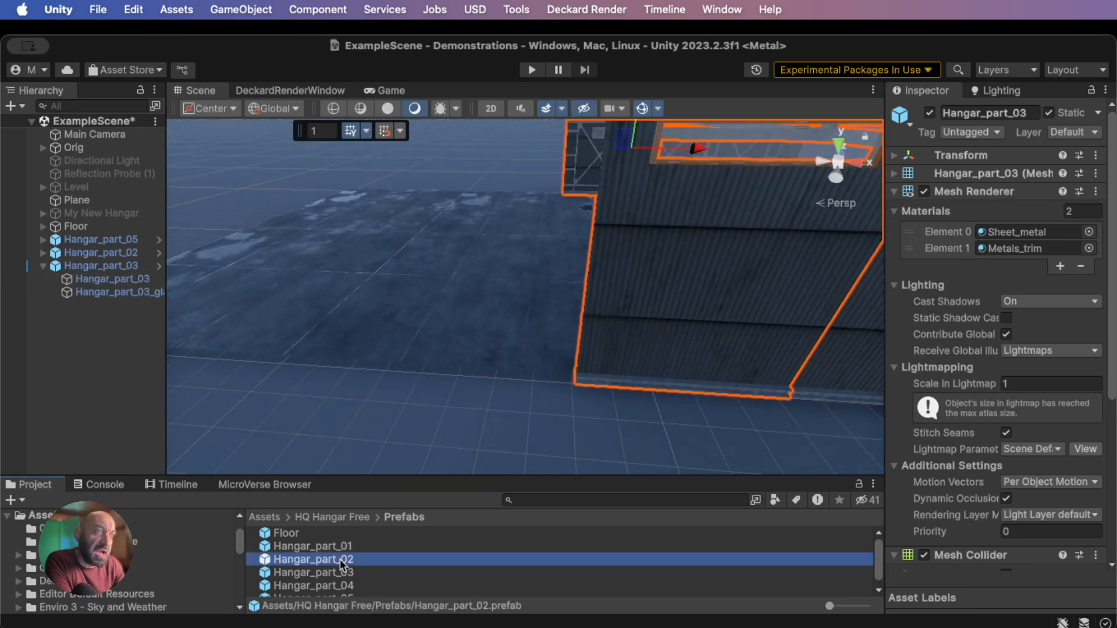
{"action": "left_click_drag", "start_coordinate": [265, 563], "coordinate": [563, 245]}
{"action": "scroll", "coordinate": [593, 449], "scroll_direction": "up", "scroll_amount": 5}
{"action": "middle_click_drag", "start_coordinate": [593, 446], "coordinate": [543, 410]}
{"action": "left_click_drag", "start_coordinate": [542, 408], "coordinate": [464, 381], "text": "alt"}
{"action": "scroll", "coordinate": [464, 381], "scroll_direction": "up", "scroll_amount": 4}
{"action": "middle_click_drag", "start_coordinate": [471, 413], "coordinate": [481, 411]}
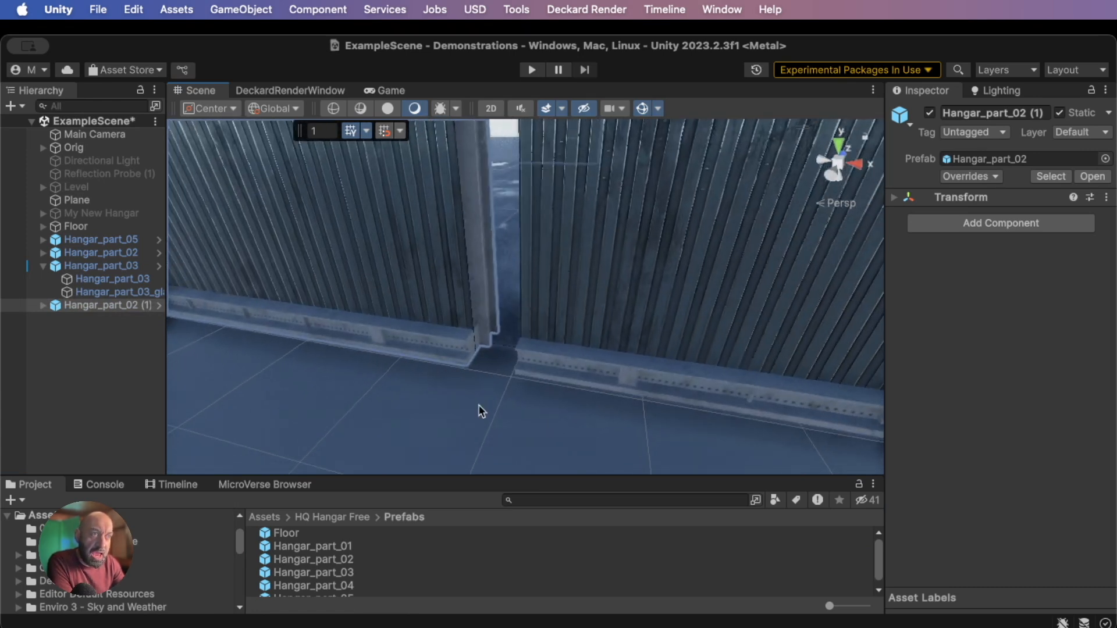
{"action": "key", "text": "w"}
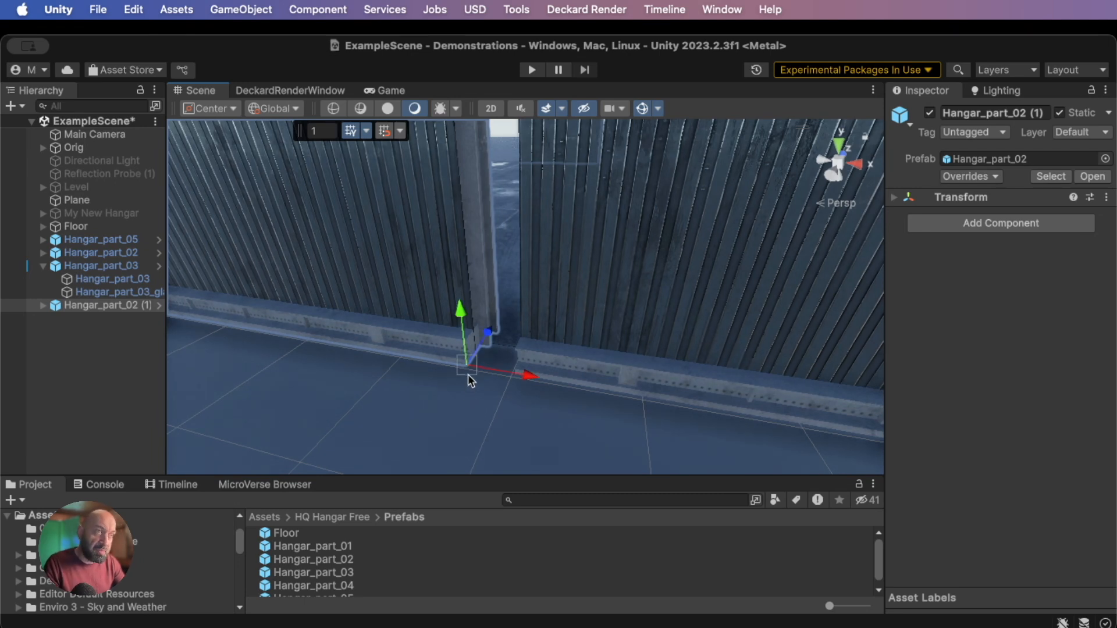
{"action": "left_click_drag", "start_coordinate": [468, 370], "coordinate": [505, 374]}
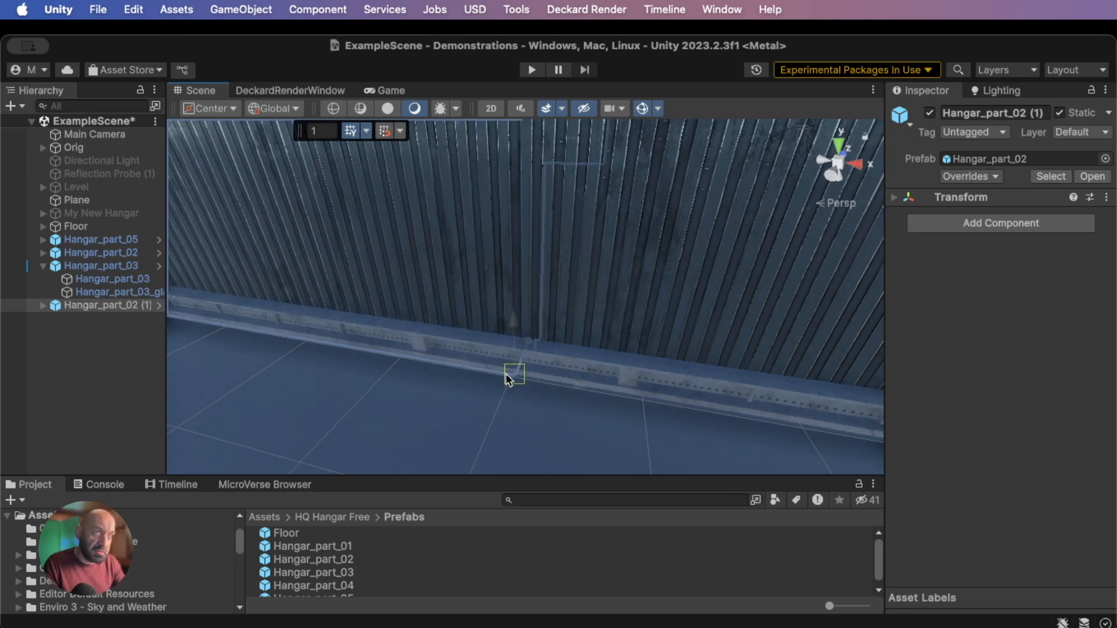
Place a second Hangar_part_03 prefab and vertex-snap its outer base corner to the free end of the second Hangar_part_02
{"action": "scroll", "coordinate": [429, 389], "scroll_direction": "down", "scroll_amount": 8}
{"action": "middle_click_drag", "start_coordinate": [403, 330], "coordinate": [457, 340]}
{"action": "left_click_drag", "start_coordinate": [457, 340], "coordinate": [535, 329], "text": "alt"}
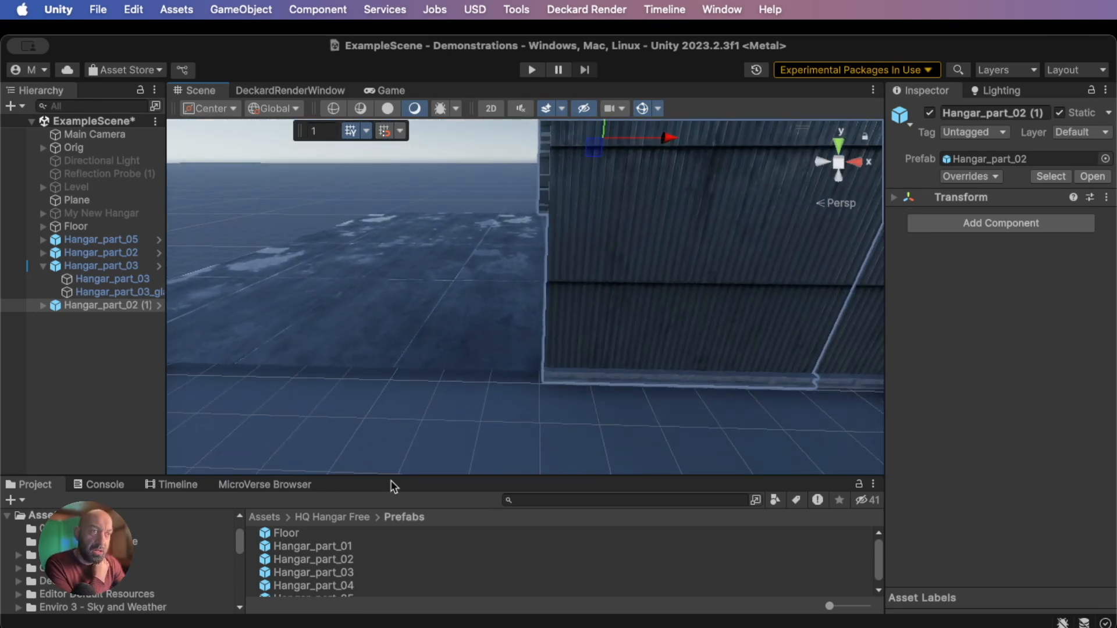
{"action": "left_click", "coordinate": [329, 544]}
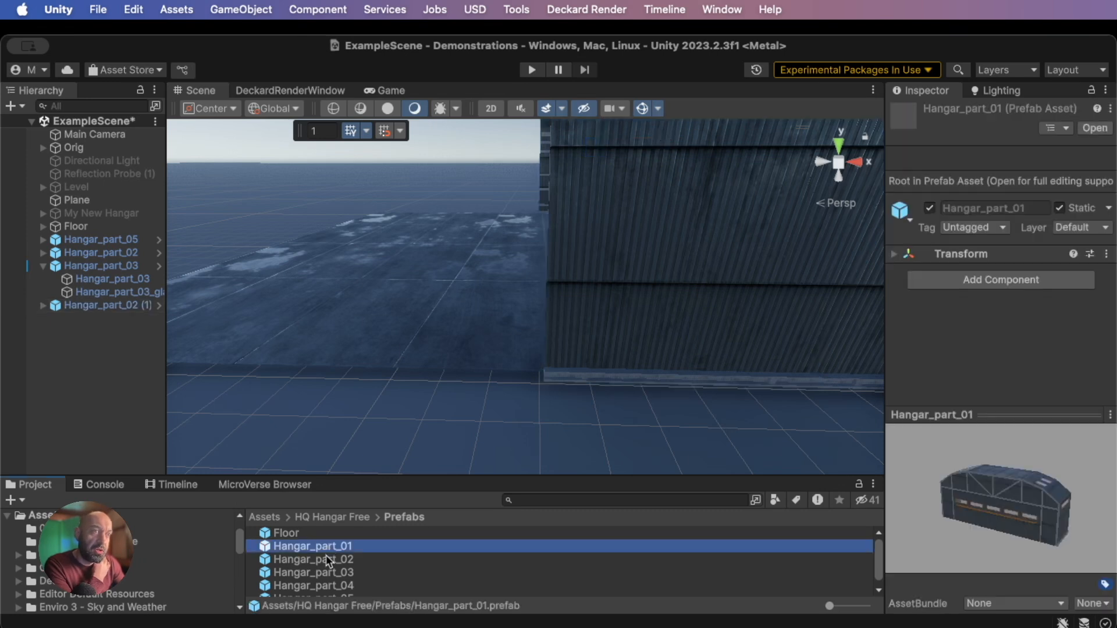
{"action": "left_click", "coordinate": [326, 558]}
{"action": "left_click", "coordinate": [330, 573]}
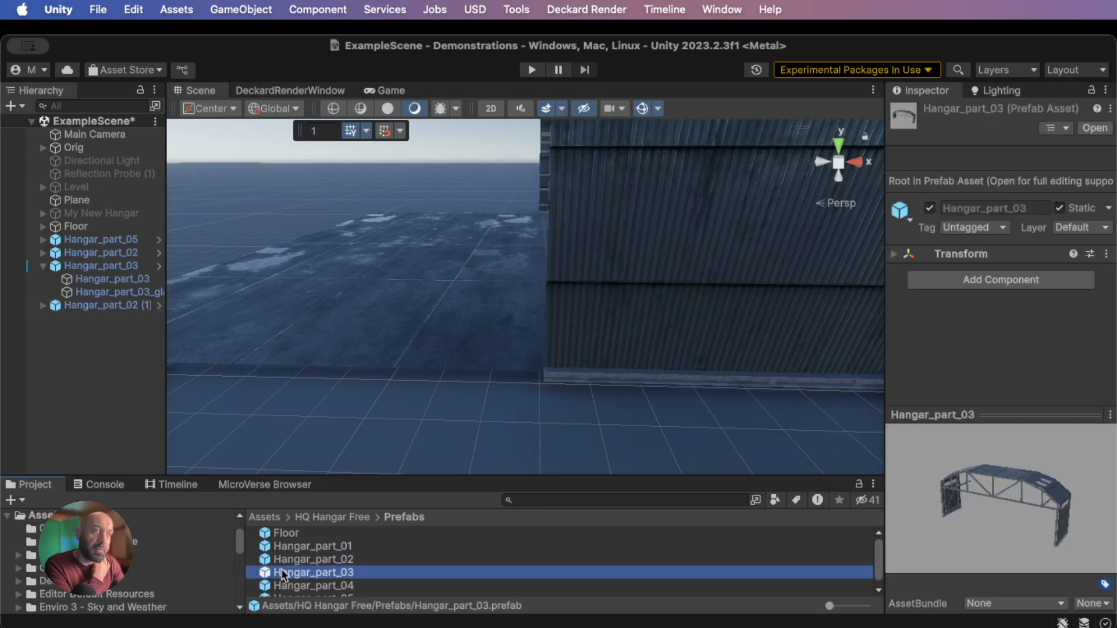
{"action": "left_click_drag", "start_coordinate": [330, 572], "coordinate": [473, 251]}
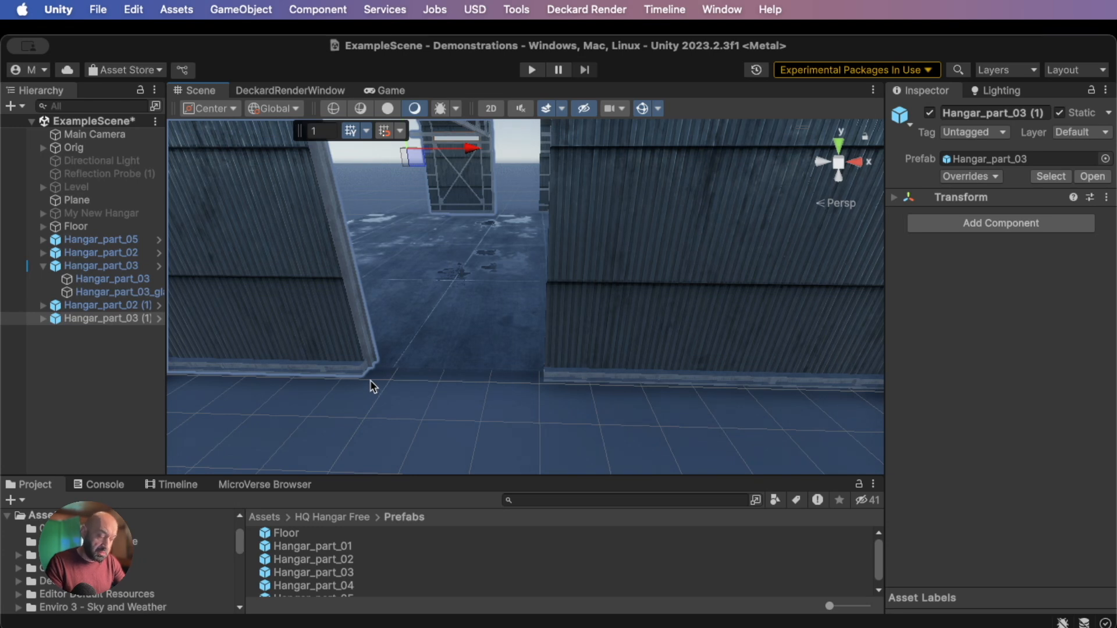
{"action": "key", "text": "v"}
{"action": "left_click_drag", "start_coordinate": [362, 380], "coordinate": [535, 383]}
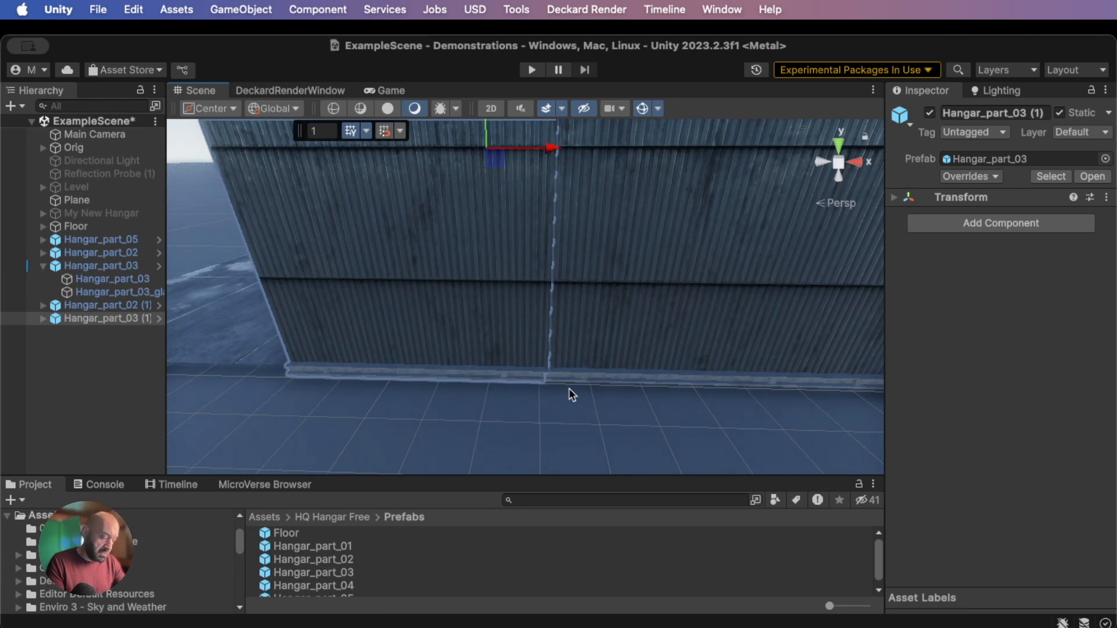
Inspect the second Hangar_part_03's base joint and its free end up close
{"action": "key", "text": "f"}
{"action": "scroll", "coordinate": [585, 413], "scroll_direction": "up", "scroll_amount": 10}
{"action": "middle_click_drag", "start_coordinate": [593, 413], "coordinate": [564, 309]}
{"action": "right_click_drag", "start_coordinate": [563, 309], "coordinate": [435, 253]}
{"action": "key", "text": "s"}
{"action": "middle_click_drag", "start_coordinate": [435, 253], "coordinate": [526, 289]}
{"action": "right_click_drag", "start_coordinate": [566, 344], "coordinate": [757, 447]}
{"action": "middle_click_drag", "start_coordinate": [496, 374], "coordinate": [1111, 414]}
{"action": "left_click_drag", "start_coordinate": [332, 285], "coordinate": [494, 334], "text": "alt"}
{"action": "scroll", "coordinate": [492, 329], "scroll_direction": "down", "scroll_amount": 1}
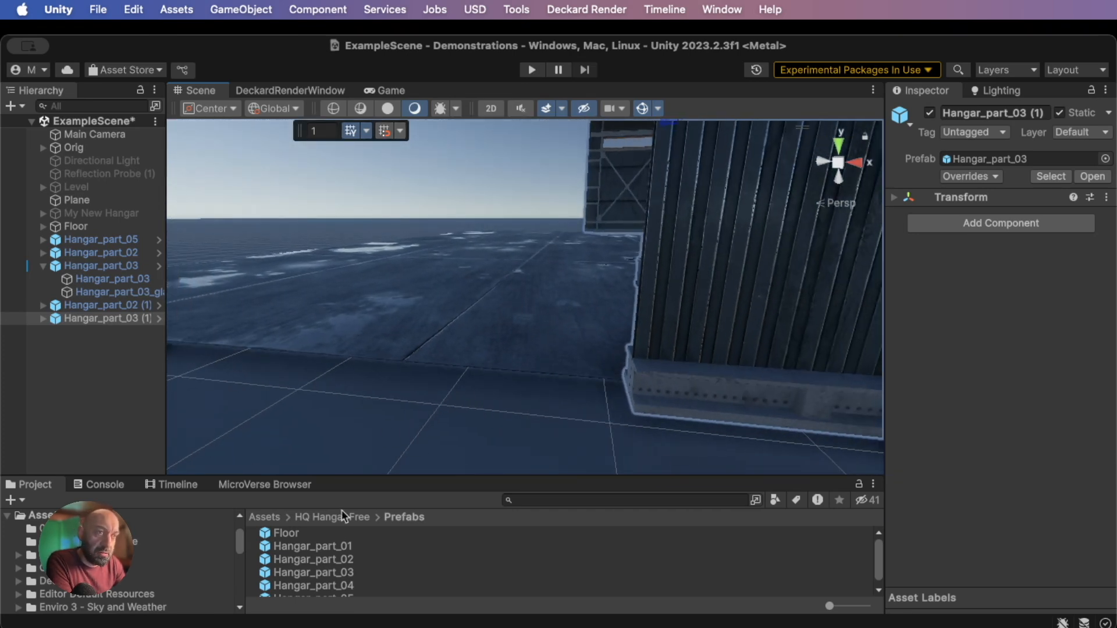
Compare the previews of the Hangar_part_02 to Hangar_part_05 prefabs to find a section that closes the hangar's open end
{"action": "left_click", "coordinate": [324, 559]}
{"action": "scroll", "coordinate": [322, 550], "scroll_direction": "down", "scroll_amount": 1}
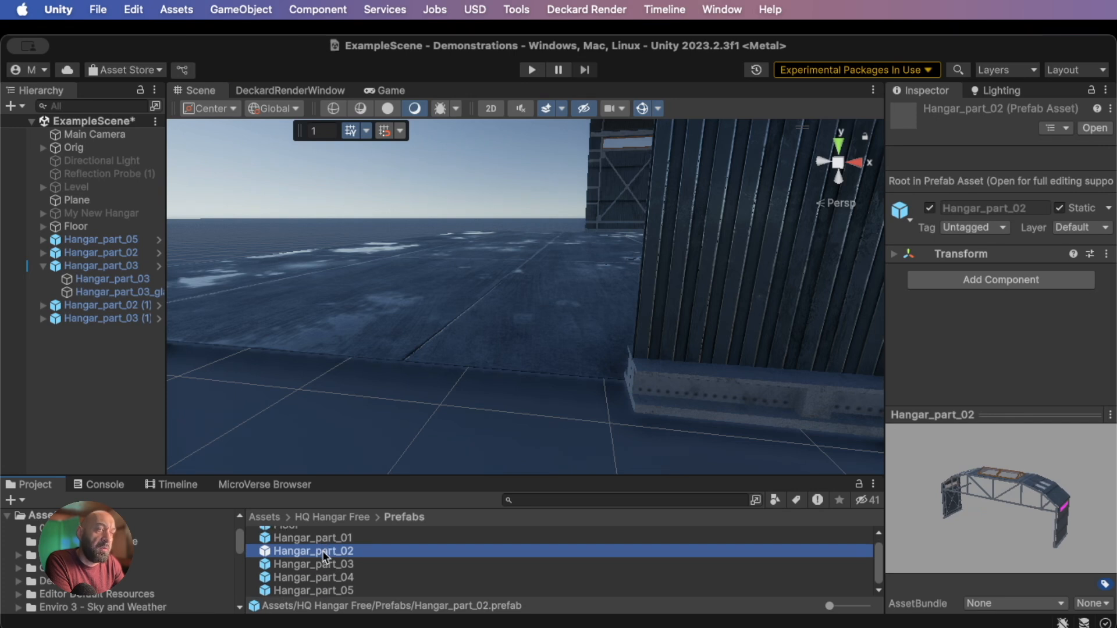
{"action": "key", "text": "Down"}
{"action": "left_click", "coordinate": [325, 576]}
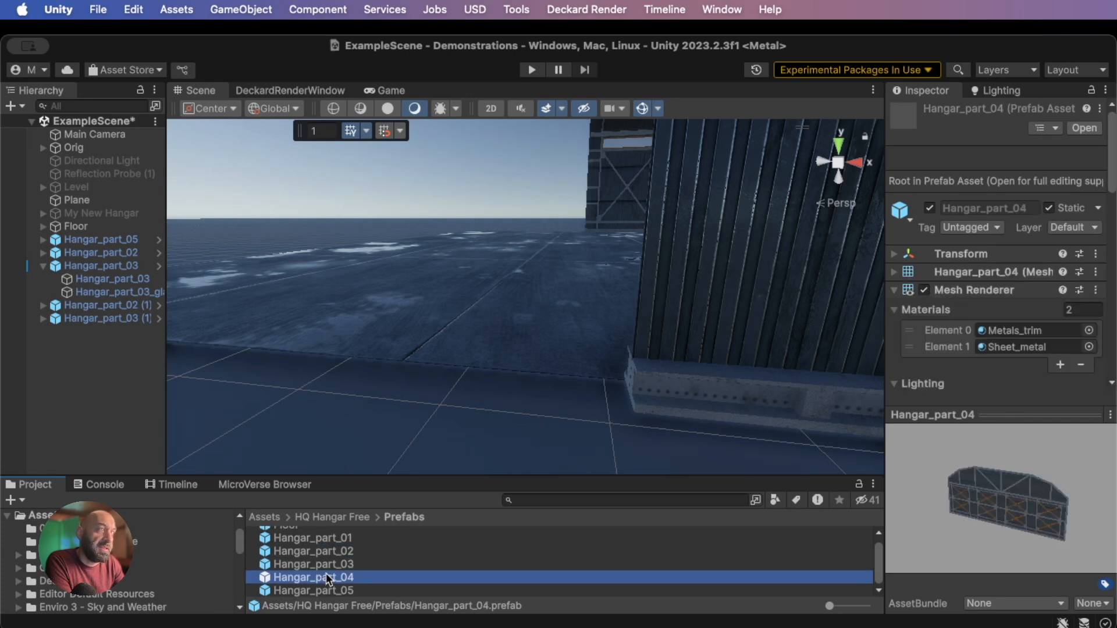
{"action": "left_click", "coordinate": [320, 591]}
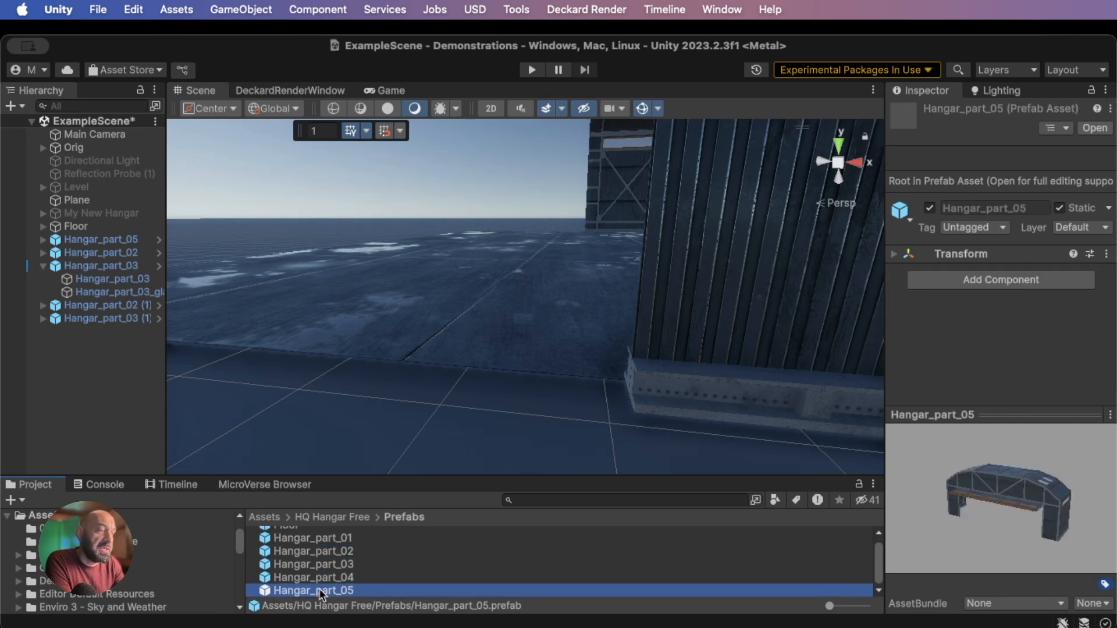
{"action": "scroll", "coordinate": [326, 552], "scroll_direction": "up", "scroll_amount": 1}
Place a Hangar_part_01 prefab beside the hangar's open end and set its Y rotation to 180
{"action": "left_click", "coordinate": [319, 550]}
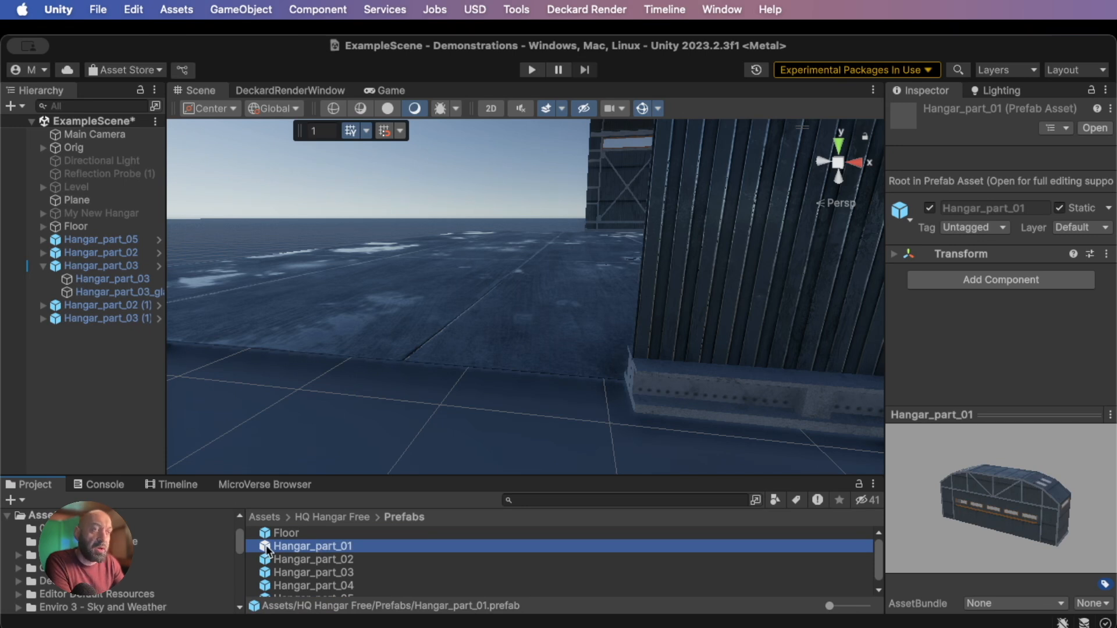
{"action": "left_click_drag", "start_coordinate": [266, 546], "coordinate": [554, 244]}
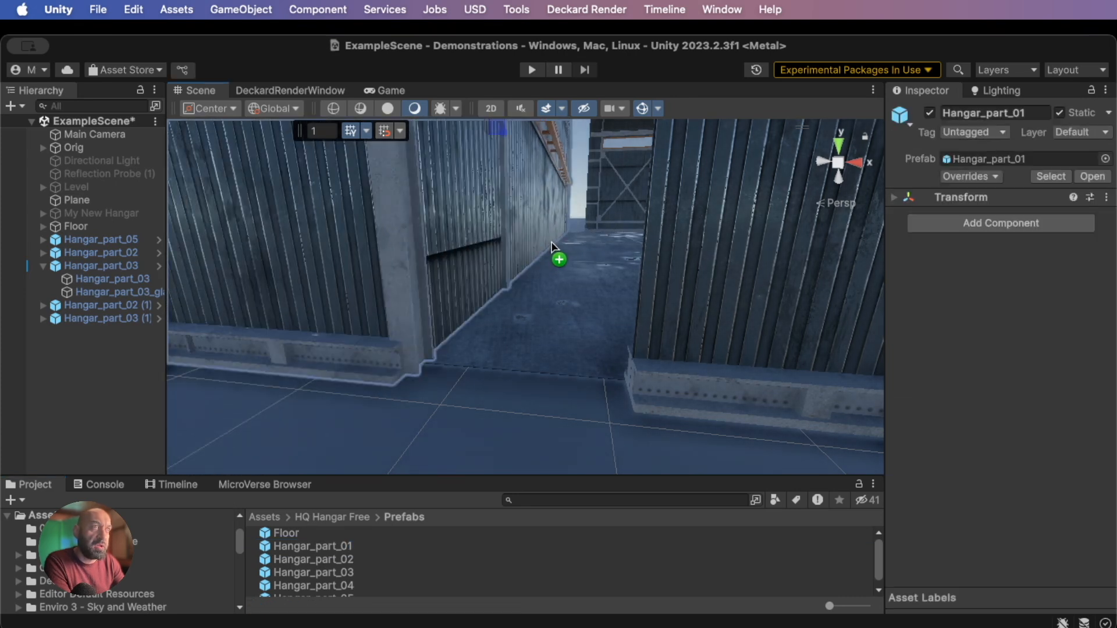
{"action": "scroll", "coordinate": [519, 270], "scroll_direction": "down", "scroll_amount": 10}
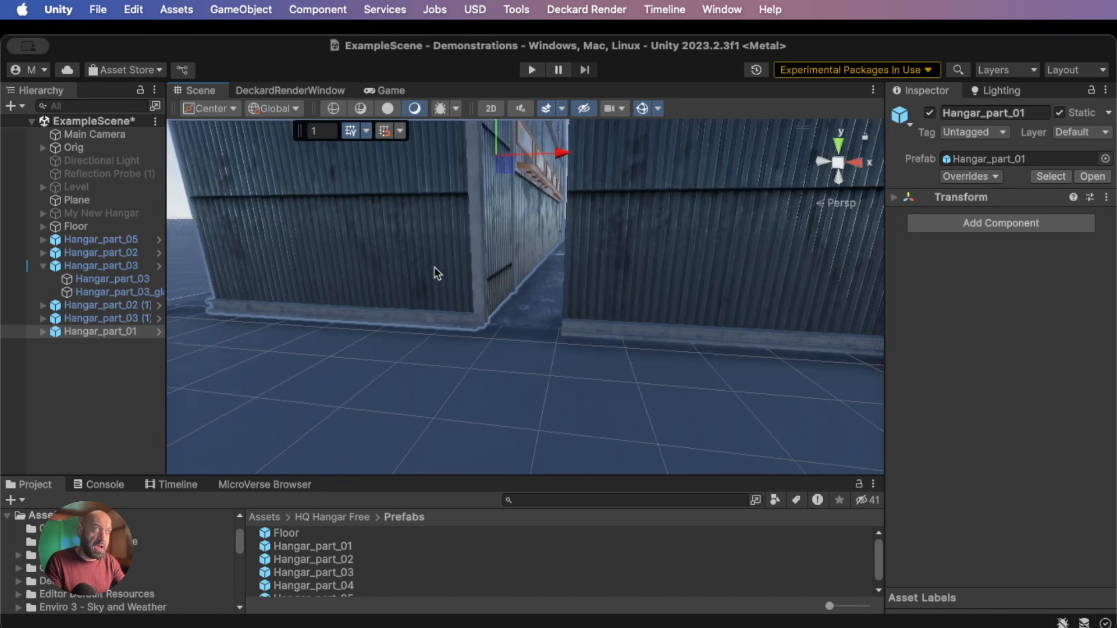
{"action": "scroll", "coordinate": [449, 249], "scroll_direction": "up", "scroll_amount": 5}
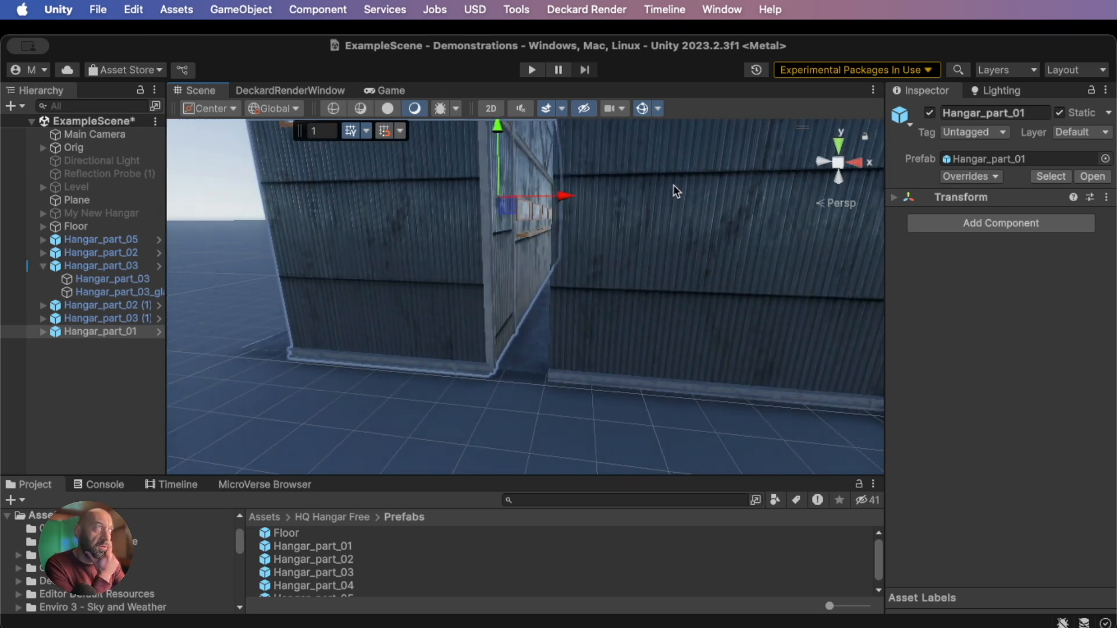
{"action": "left_click", "coordinate": [959, 199]}
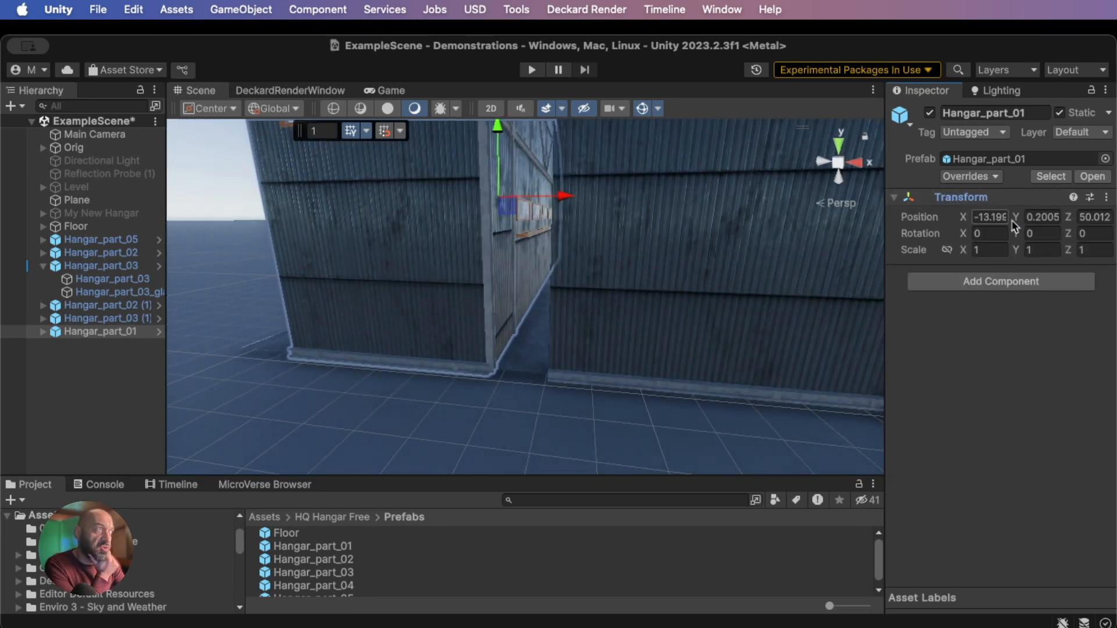
{"action": "left_click", "coordinate": [1043, 233]}
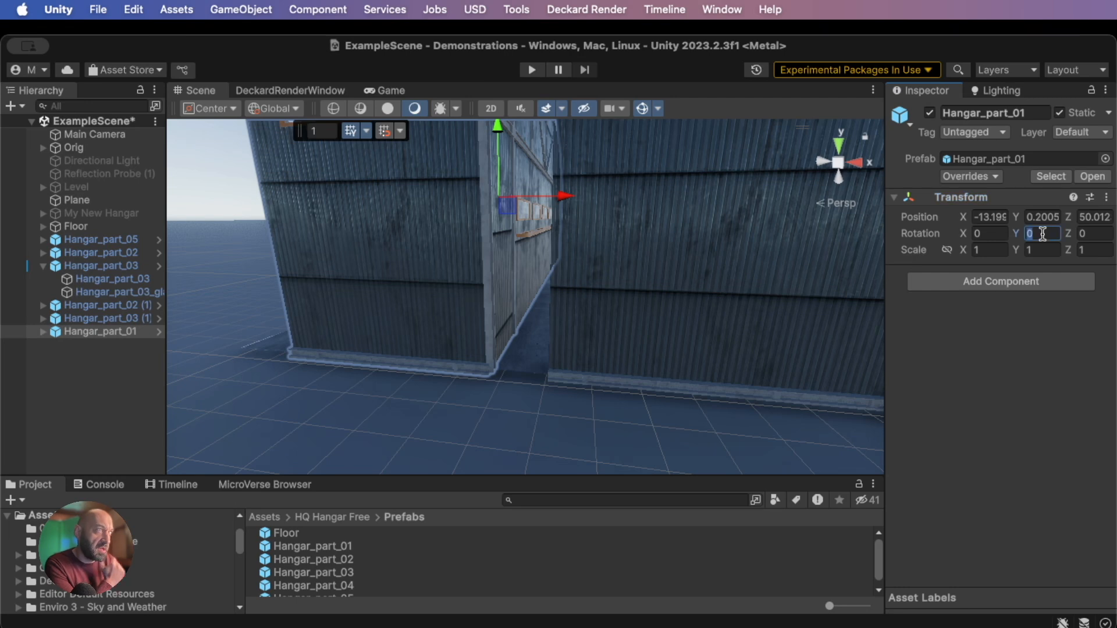
{"action": "type", "text": "180"}
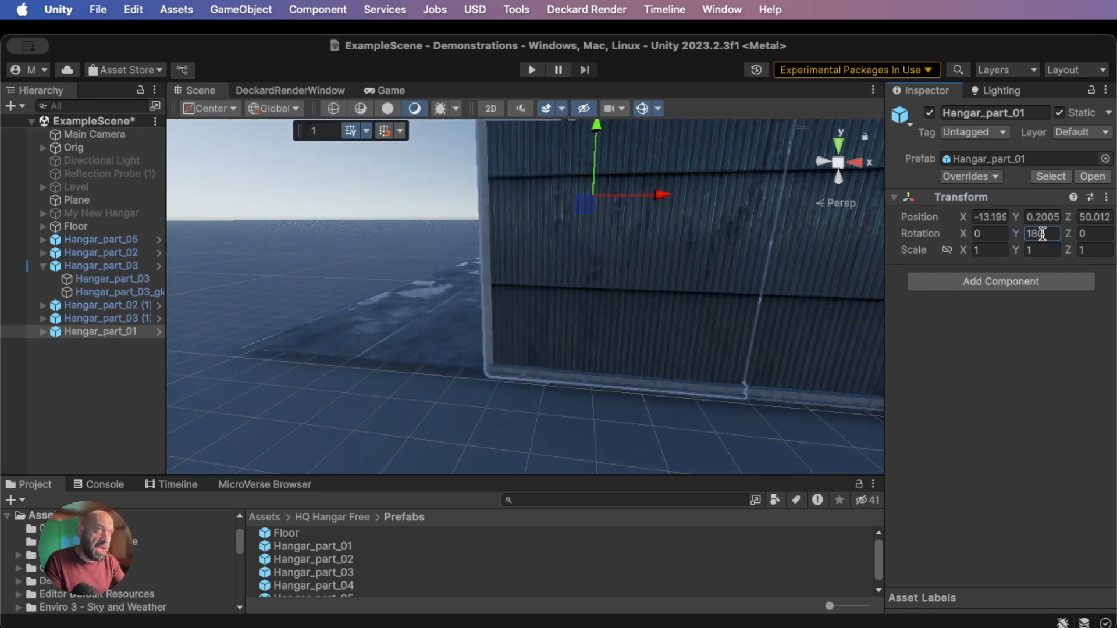
Move Hangar_part_01 outward along X, vertex-snap its base corner to the second Hangar_part_03's free end, and collapse the first Hangar_part_03's children
{"action": "left_click_drag", "start_coordinate": [664, 195], "coordinate": [557, 191]}
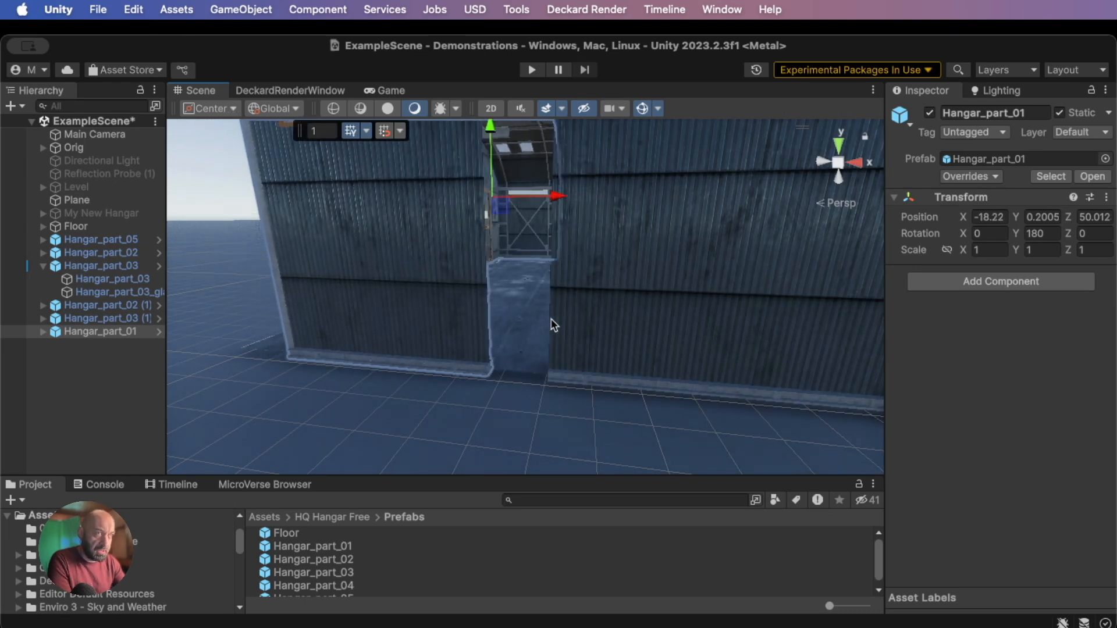
{"action": "key", "text": "v"}
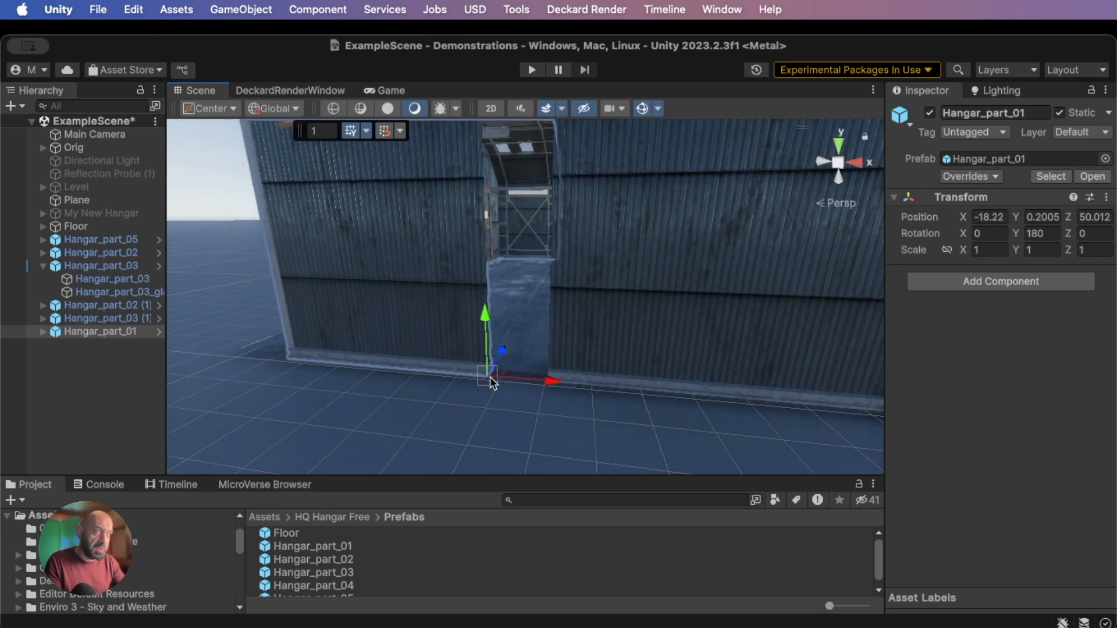
{"action": "left_click_drag", "start_coordinate": [486, 378], "coordinate": [546, 388]}
{"action": "right_click_drag", "start_coordinate": [341, 342], "coordinate": [514, 389]}
{"action": "middle_click_drag", "start_coordinate": [430, 370], "coordinate": [933, 409]}
{"action": "right_click_drag", "start_coordinate": [542, 361], "coordinate": [819, 406]}
{"action": "scroll", "coordinate": [374, 377], "scroll_direction": "down", "scroll_amount": 6}
{"action": "middle_click_drag", "start_coordinate": [377, 337], "coordinate": [794, 366]}
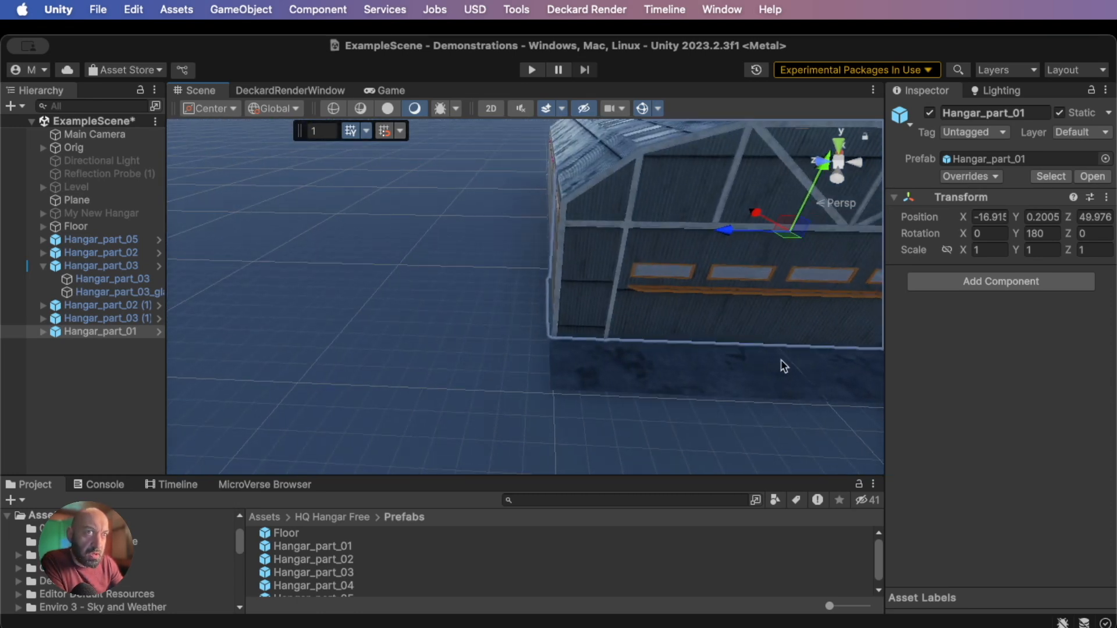
{"action": "left_click", "coordinate": [43, 266]}
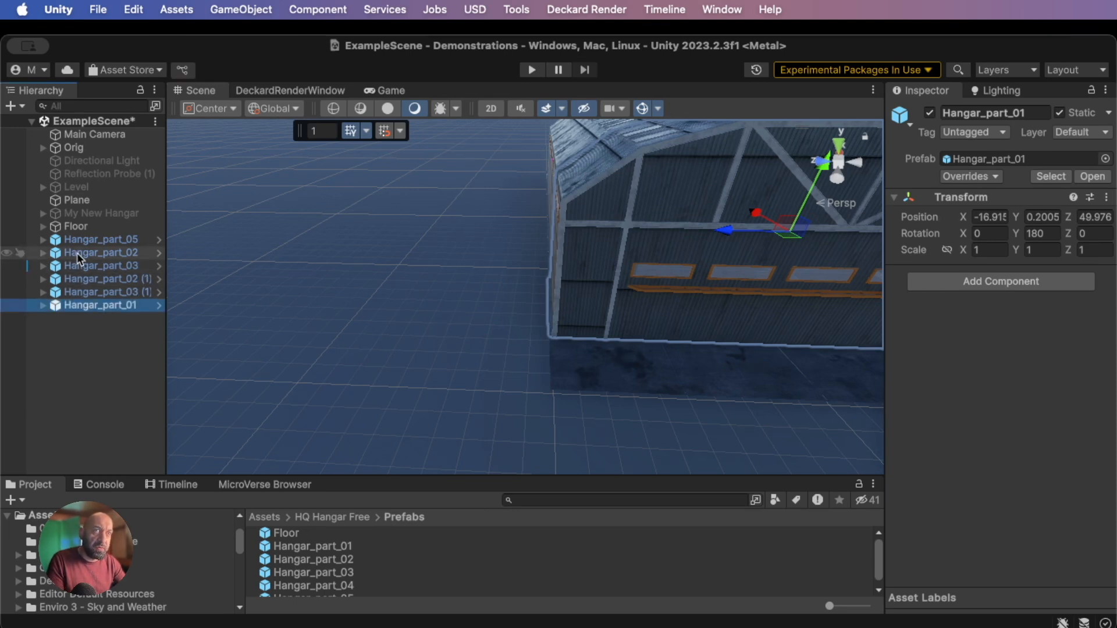
Group the six Hangar_part objects under a new empty parent named Hanger
{"action": "left_click", "coordinate": [93, 241]}
{"action": "left_click", "coordinate": [99, 306], "text": "shift"}
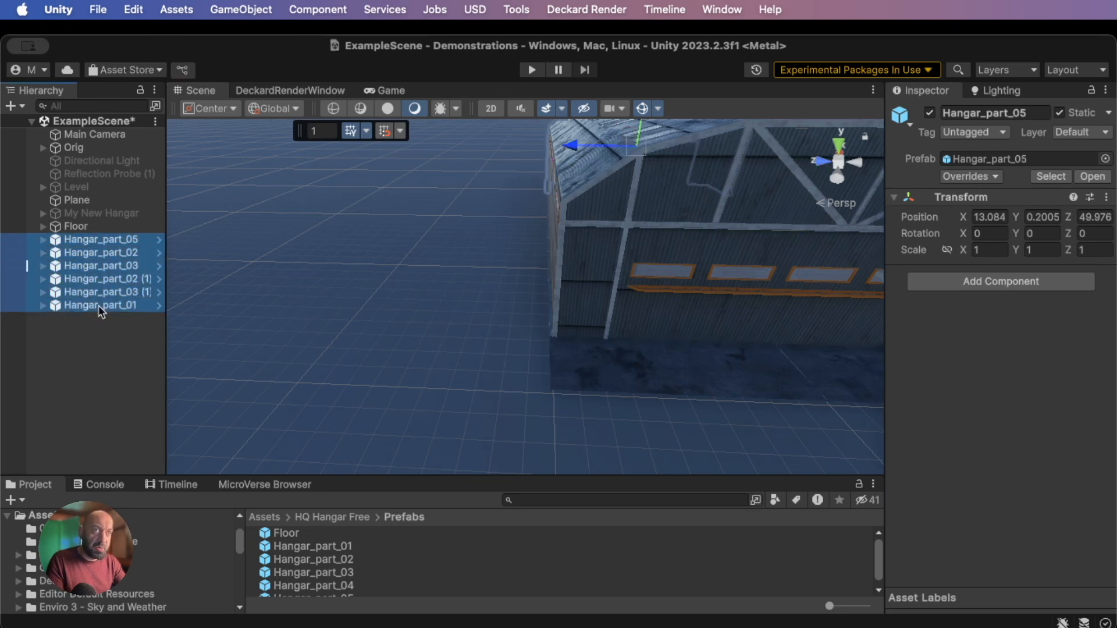
{"action": "right_click", "coordinate": [103, 310]}
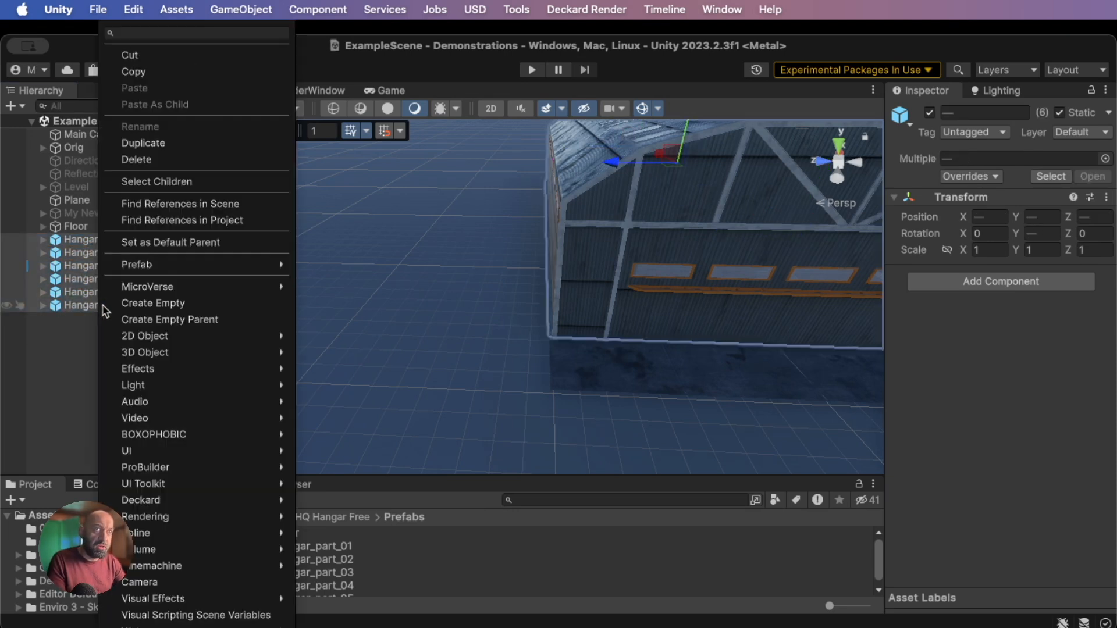
{"action": "left_click", "coordinate": [215, 320]}
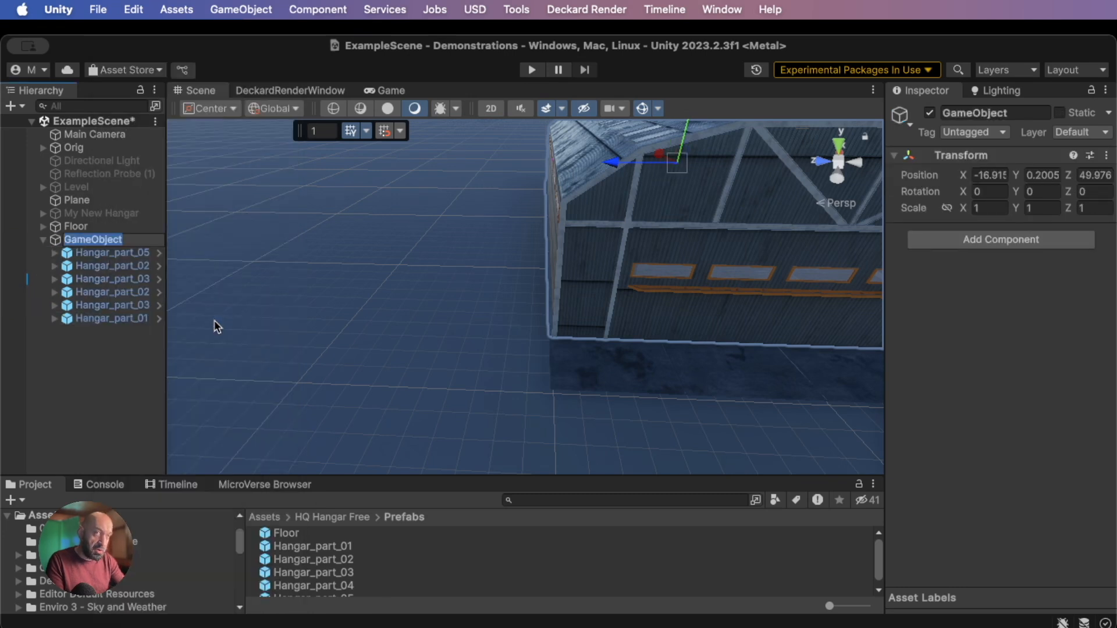
{"action": "type", "text": "Hanger"}
{"action": "key", "text": "Return"}
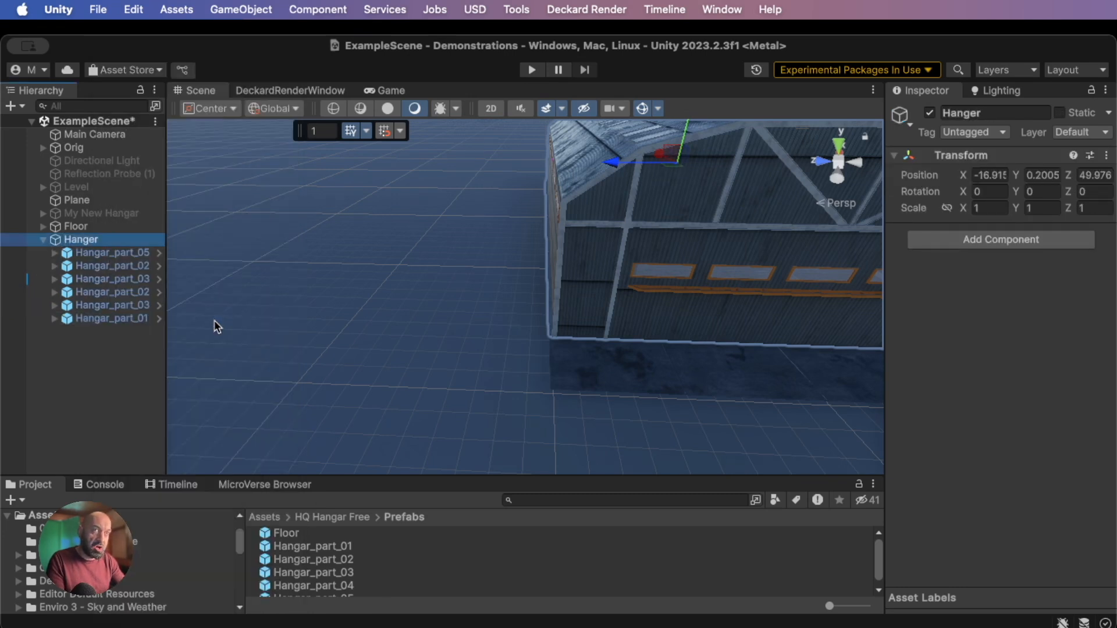
Duplicate the second Floor Column One group and vertex-snap the copy to the floor's outer edge at Z 10
{"action": "left_click", "coordinate": [43, 226]}
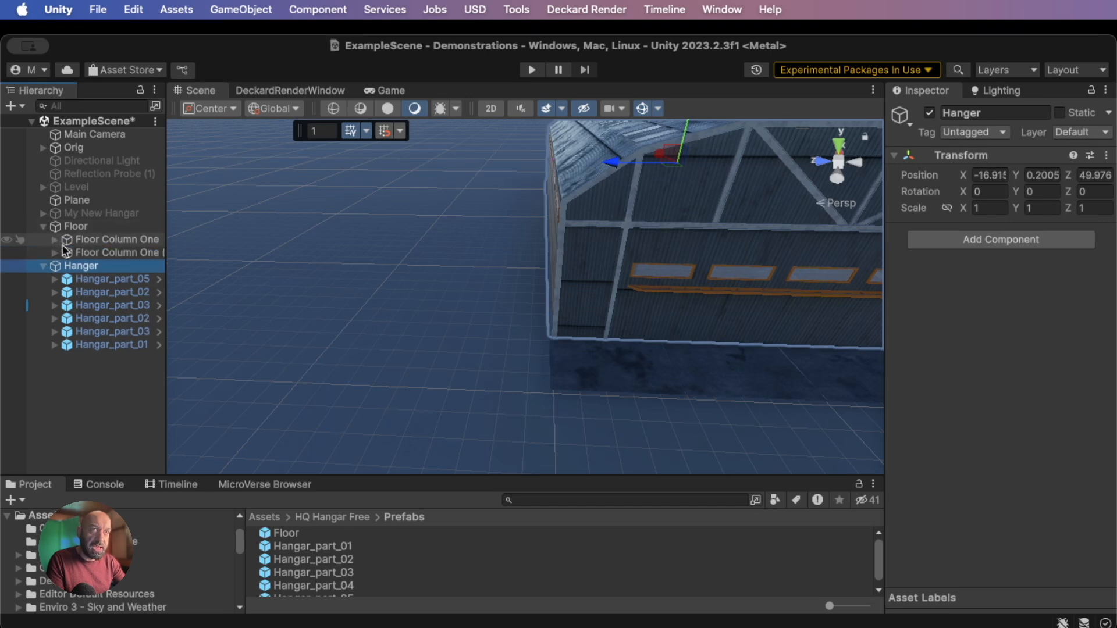
{"action": "left_click", "coordinate": [75, 251]}
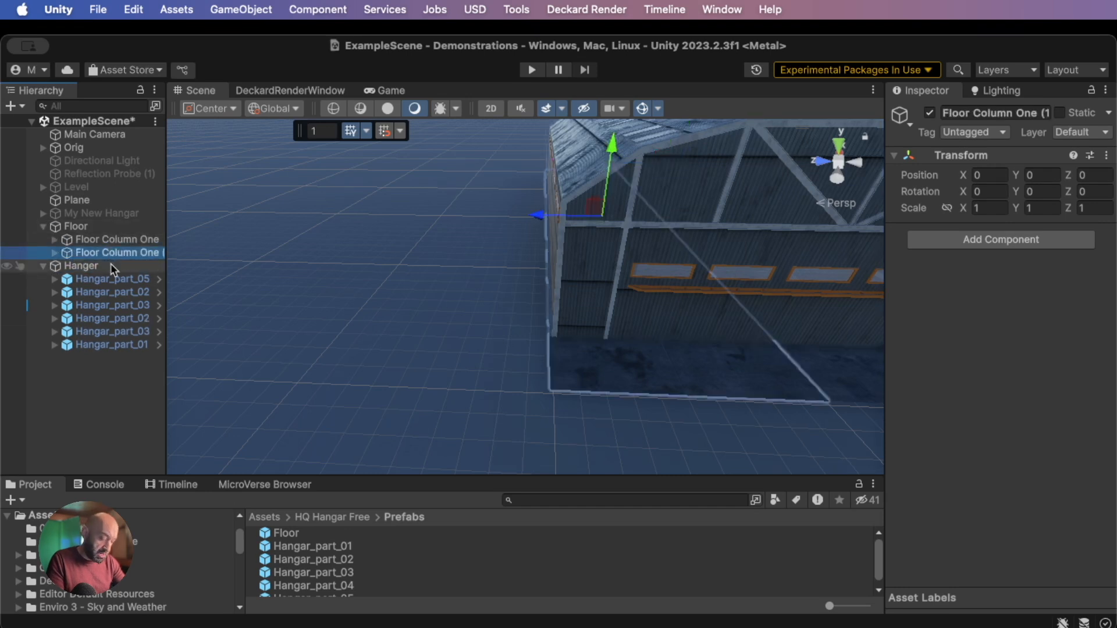
{"action": "key", "text": "super+d"}
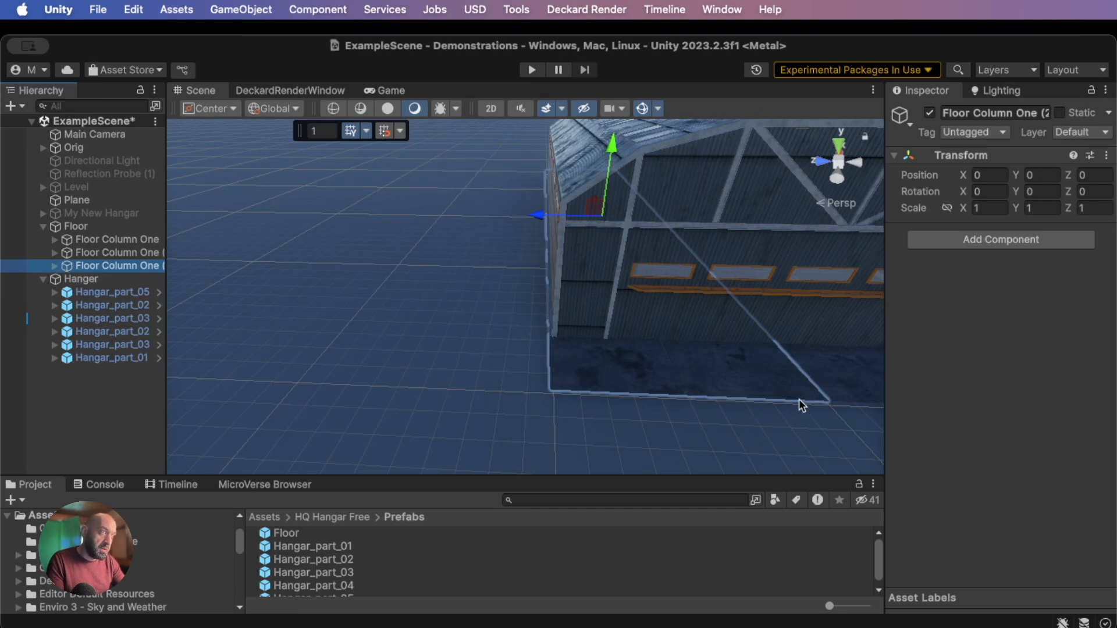
{"action": "key", "text": "v"}
{"action": "left_click_drag", "start_coordinate": [828, 400], "coordinate": [541, 390]}
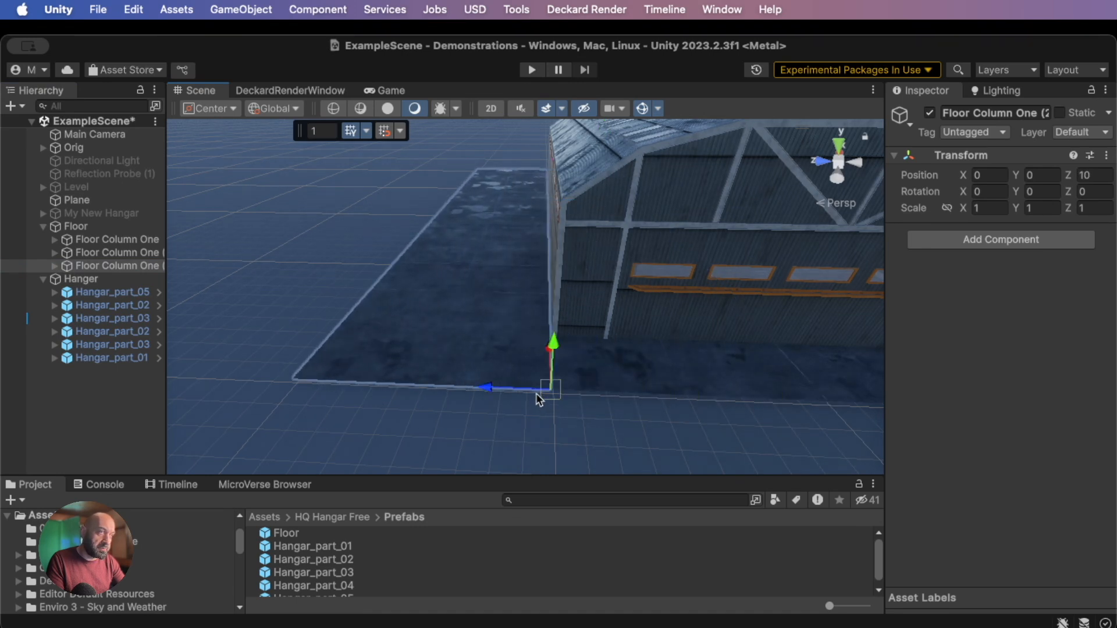
Move the Hanger group along Z to 54.67 over the widened floor and inspect its roof and windows from inside
{"action": "left_click", "coordinate": [91, 280]}
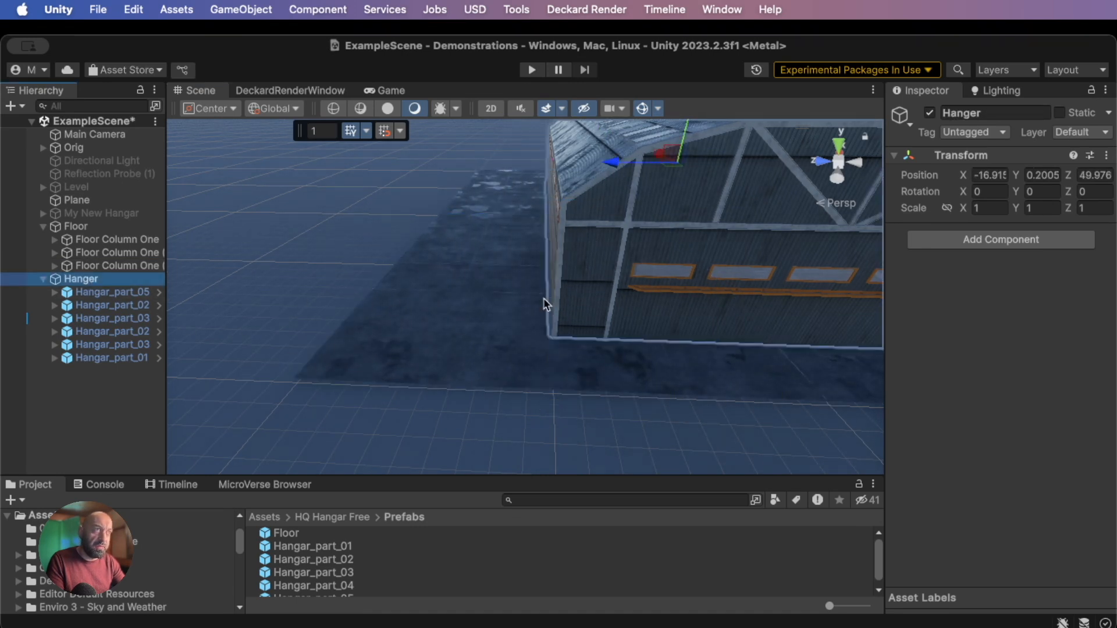
{"action": "left_click_drag", "start_coordinate": [611, 163], "coordinate": [553, 165]}
{"action": "left_click_drag", "start_coordinate": [713, 277], "coordinate": [554, 288], "text": "alt"}
{"action": "right_click_drag", "start_coordinate": [554, 288], "coordinate": [59, 129]}
{"action": "key", "text": "w"}
{"action": "key", "text": "s"}
{"action": "key", "text": "w"}
{"action": "right_click_drag", "start_coordinate": [569, 356], "coordinate": [640, 220]}
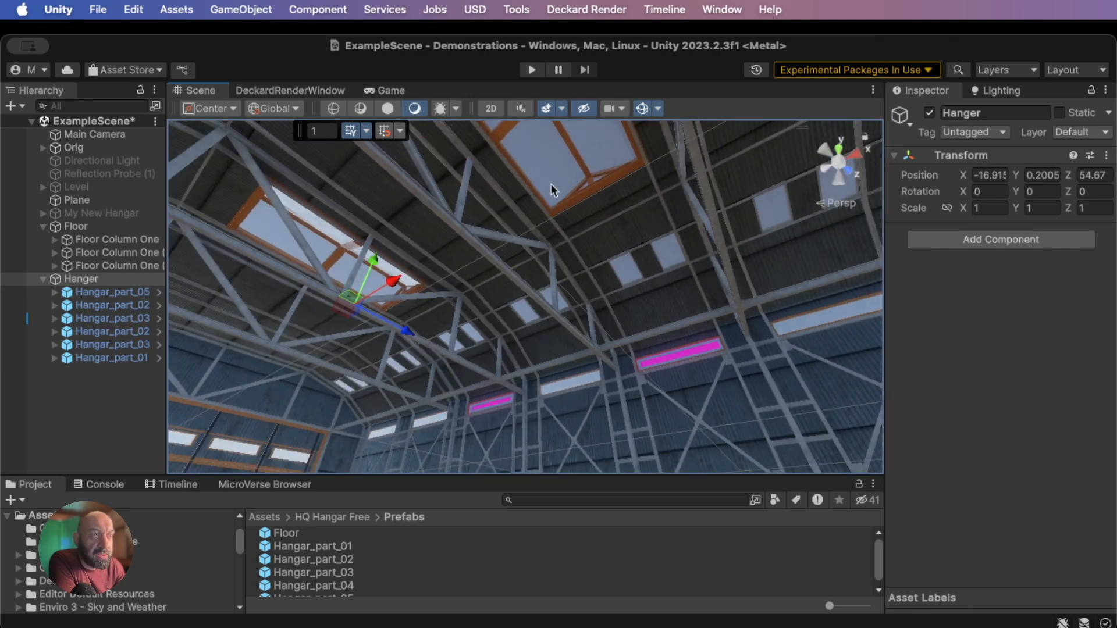
{"action": "right_click_drag", "start_coordinate": [681, 343], "coordinate": [687, 386]}
{"action": "middle_click_drag", "start_coordinate": [673, 359], "coordinate": [667, 381]}
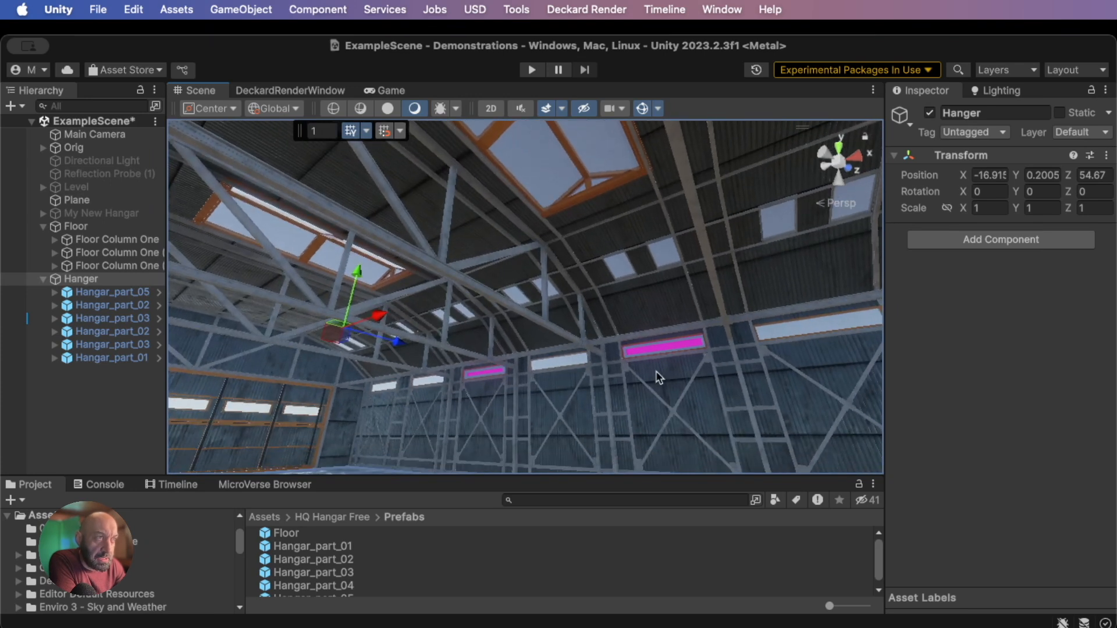
Try to assign the Glass material to the missing Element 2 slot on the scene's Hangar_part_02 mesh, and clear the asset search
{"action": "left_click", "coordinate": [660, 347]}
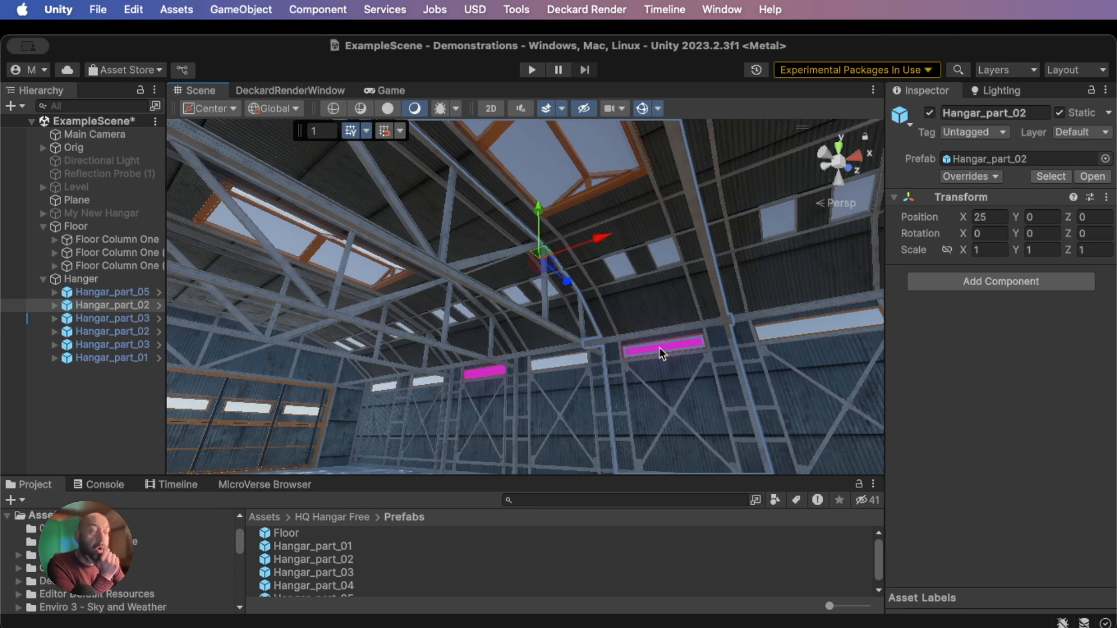
{"action": "left_click", "coordinate": [659, 347]}
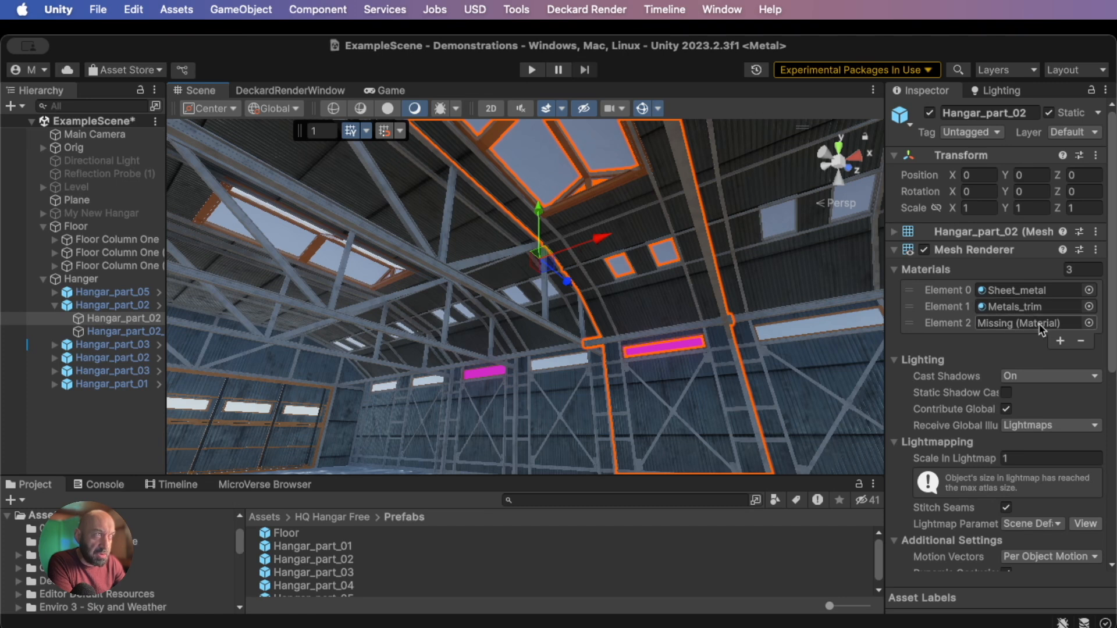
{"action": "left_click", "coordinate": [541, 501]}
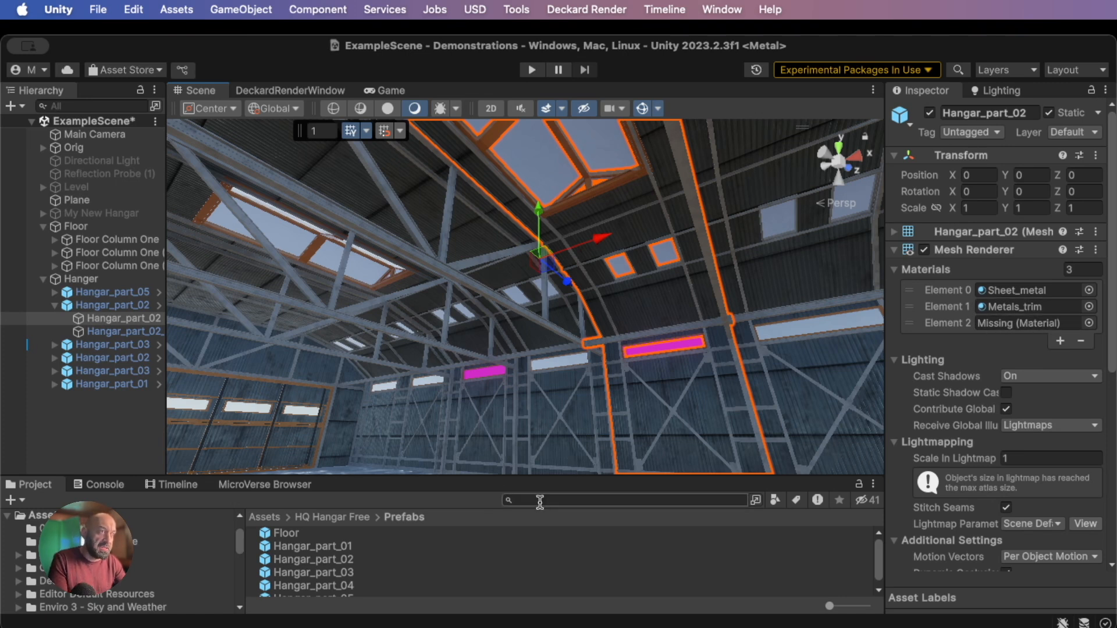
{"action": "type", "text": "glass"}
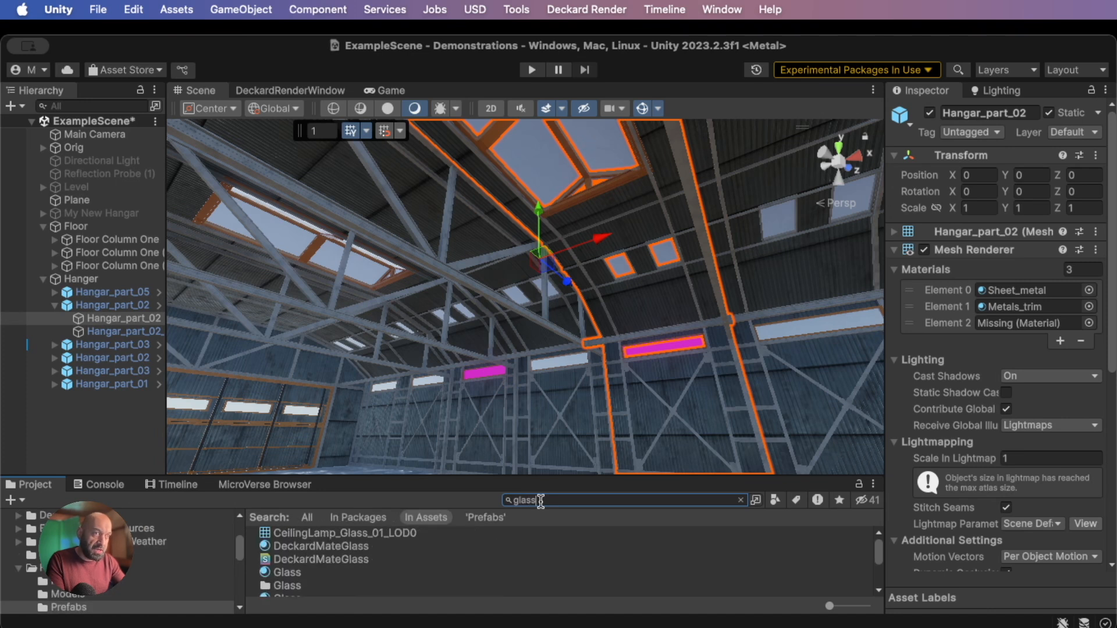
{"action": "left_click_drag", "start_coordinate": [280, 576], "coordinate": [998, 328]}
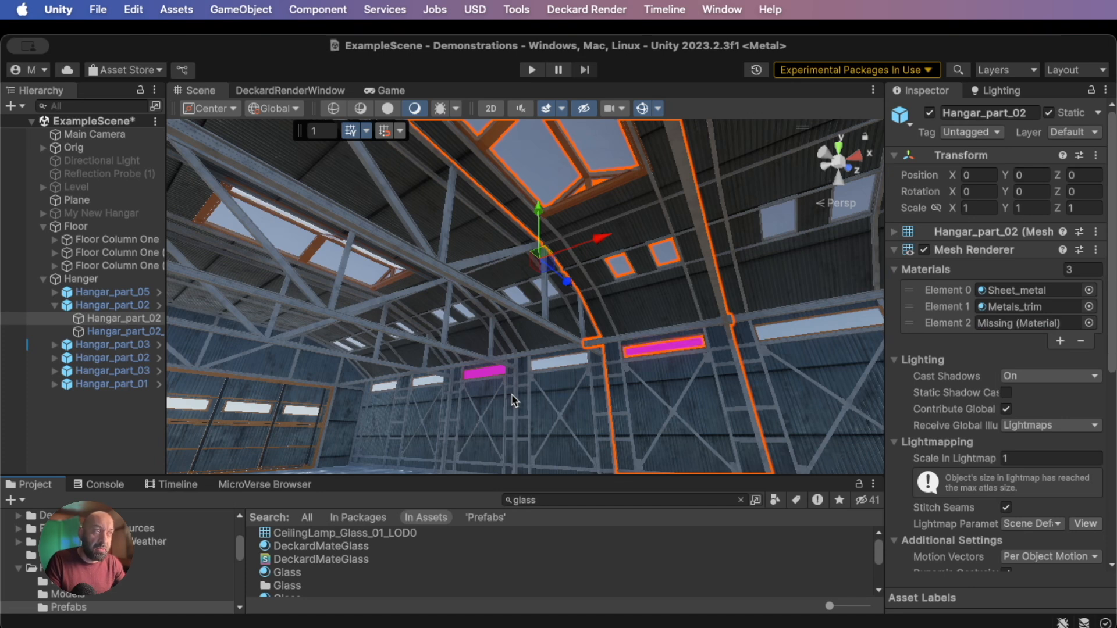
{"action": "left_click", "coordinate": [515, 504]}
{"action": "key", "text": "BackSpace"}
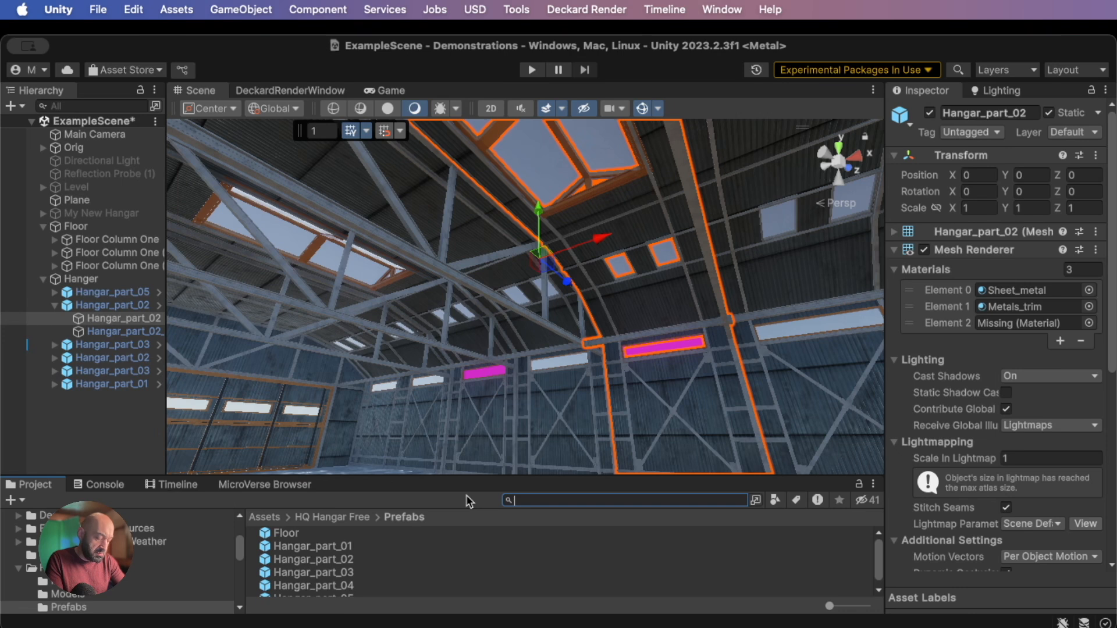
{"action": "key", "text": "BackSpace"}
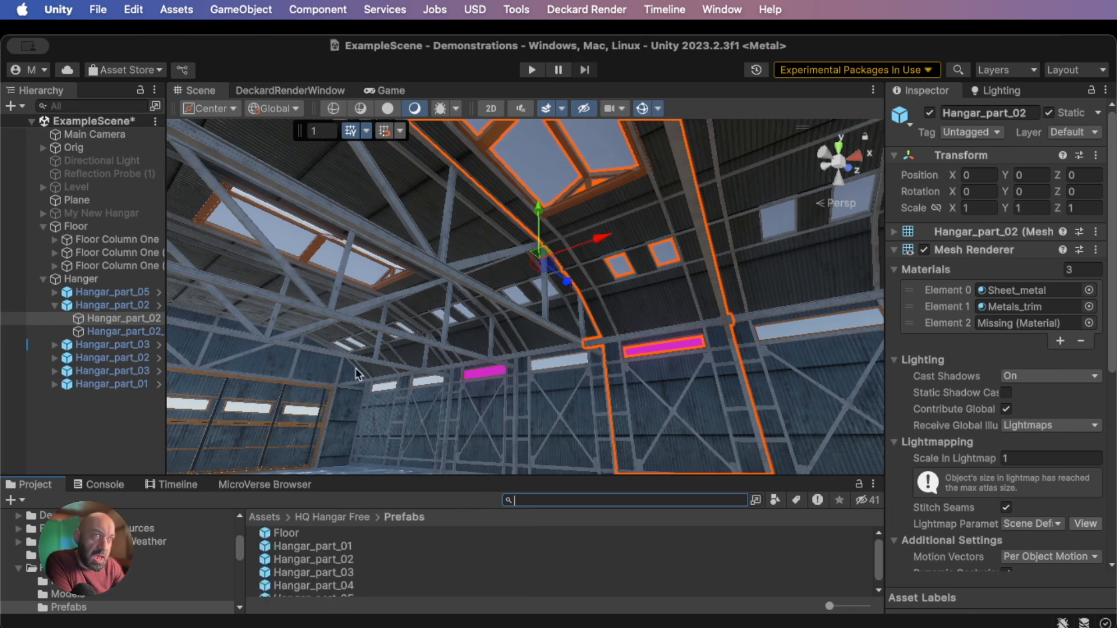
Open the Hangar_part_02 prefab, assign the Glass material to its child mesh's missing Element 2 slot, and return to the scene
{"action": "left_click", "coordinate": [324, 560]}
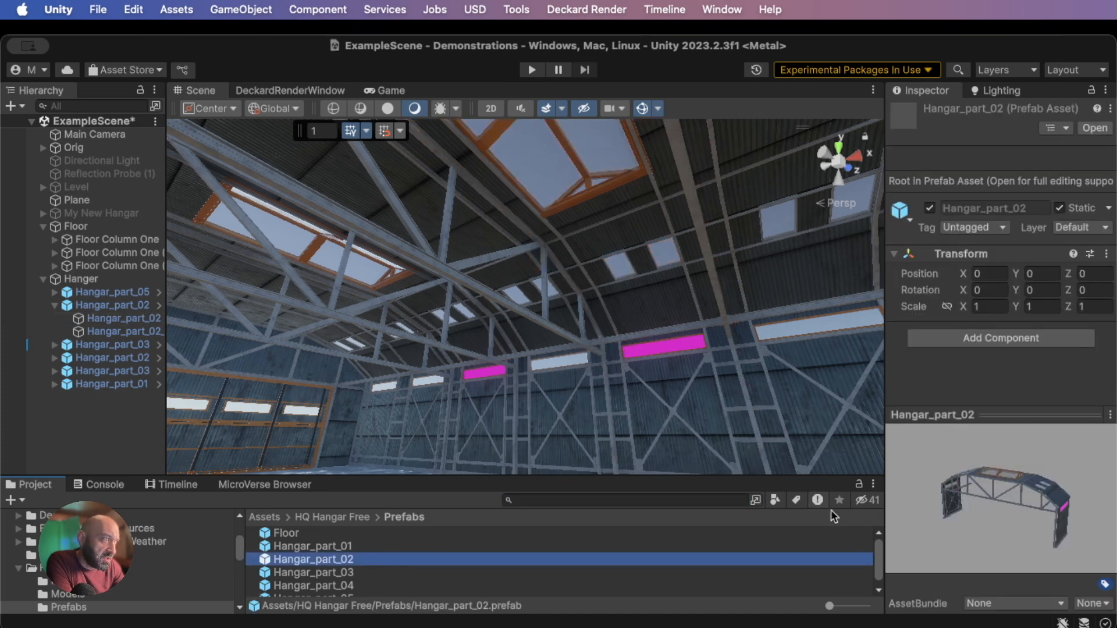
{"action": "double_click", "coordinate": [266, 560]}
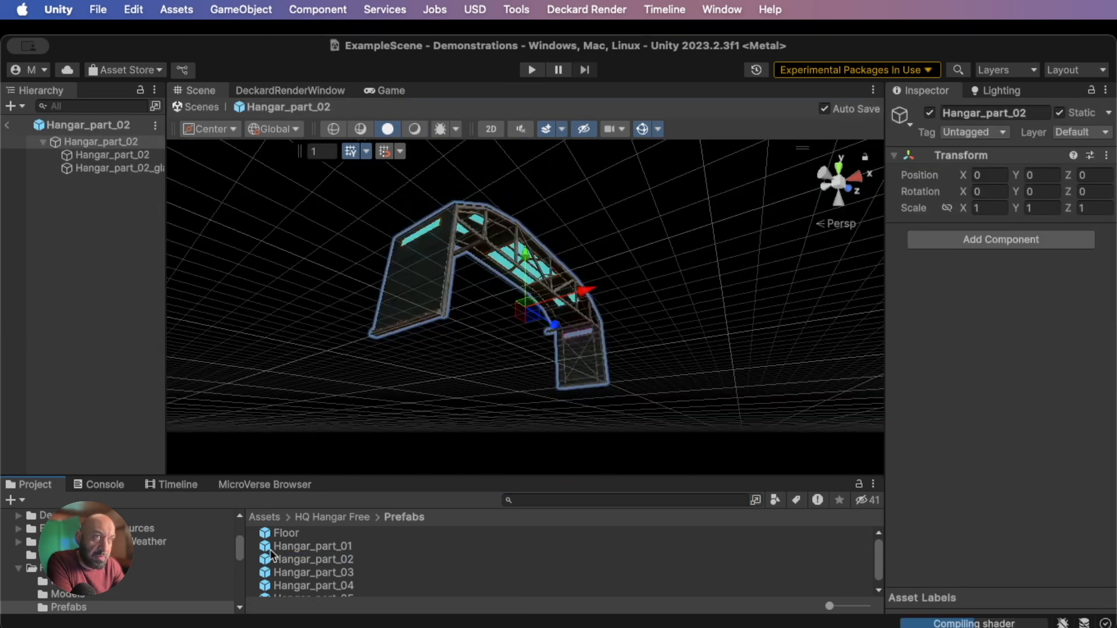
{"action": "left_click", "coordinate": [86, 155]}
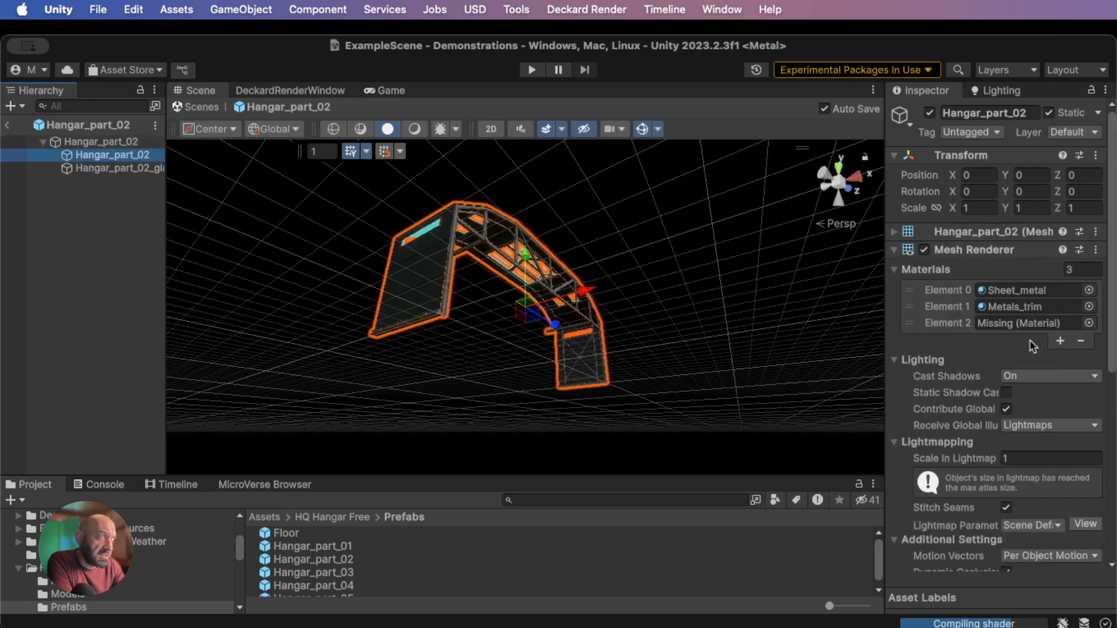
{"action": "left_click", "coordinate": [533, 500]}
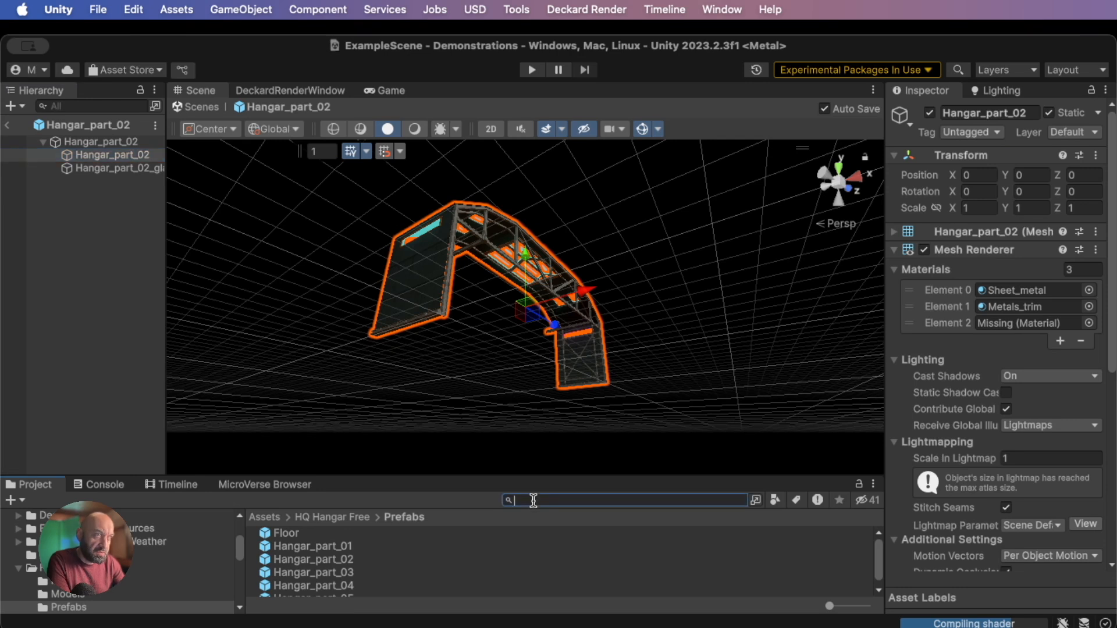
{"action": "type", "text": "glass"}
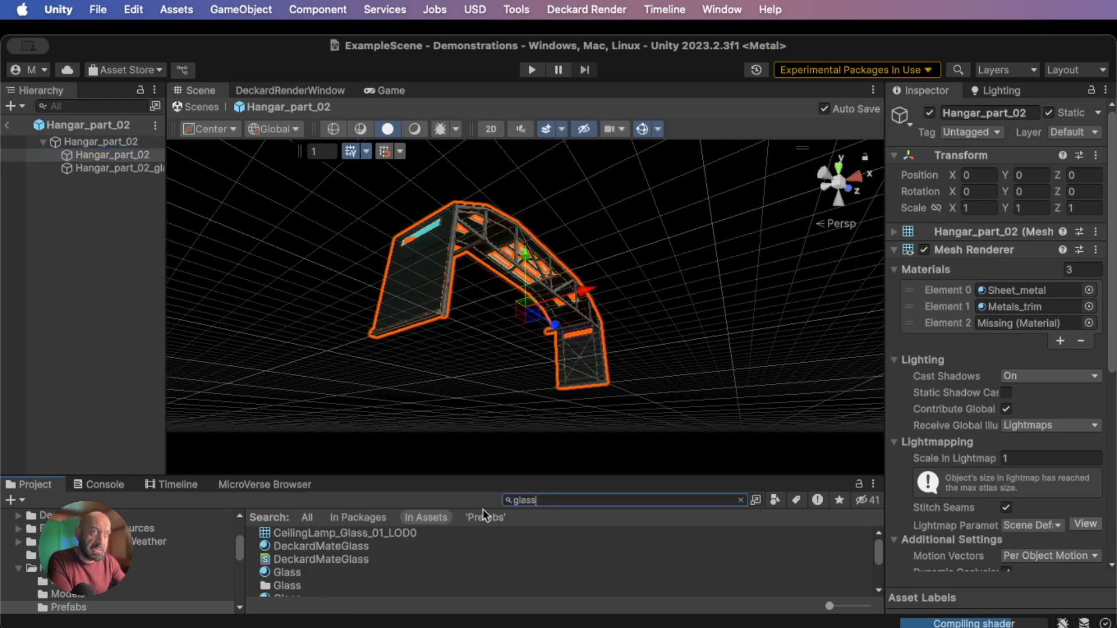
{"action": "left_click_drag", "start_coordinate": [281, 578], "coordinate": [1005, 329]}
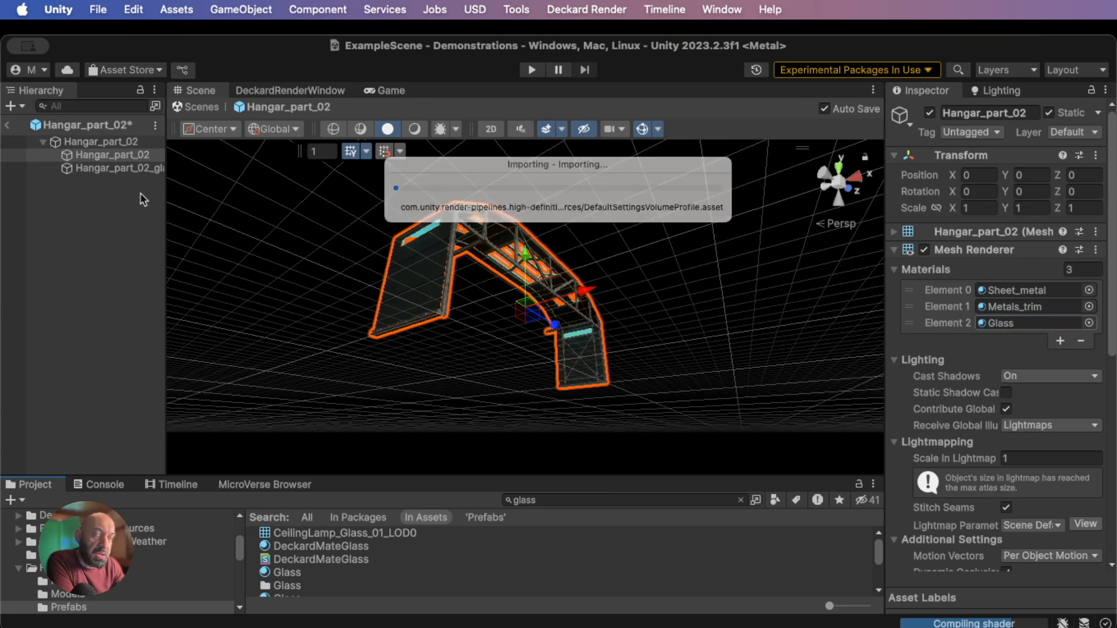
{"action": "left_click", "coordinate": [8, 126]}
Examine the hangar's interior windows, floor and full length towards the far door
{"action": "right_click_drag", "start_coordinate": [614, 400], "coordinate": [630, 428]}
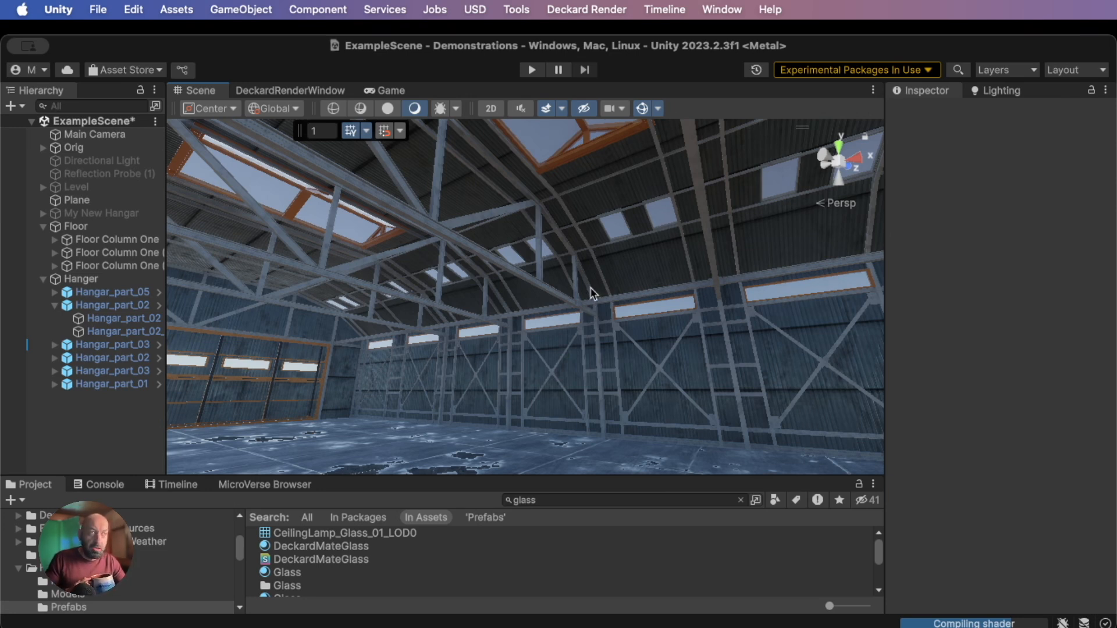
{"action": "right_click_drag", "start_coordinate": [650, 389], "coordinate": [416, 452]}
{"action": "middle_click_drag", "start_coordinate": [644, 389], "coordinate": [582, 382]}
{"action": "scroll", "coordinate": [609, 393], "scroll_direction": "down", "scroll_amount": 3}
{"action": "scroll", "coordinate": [612, 387], "scroll_direction": "down", "scroll_amount": 3}
{"action": "right_click_drag", "start_coordinate": [582, 382], "coordinate": [556, 427]}
{"action": "middle_click_drag", "start_coordinate": [570, 406], "coordinate": [546, 380]}
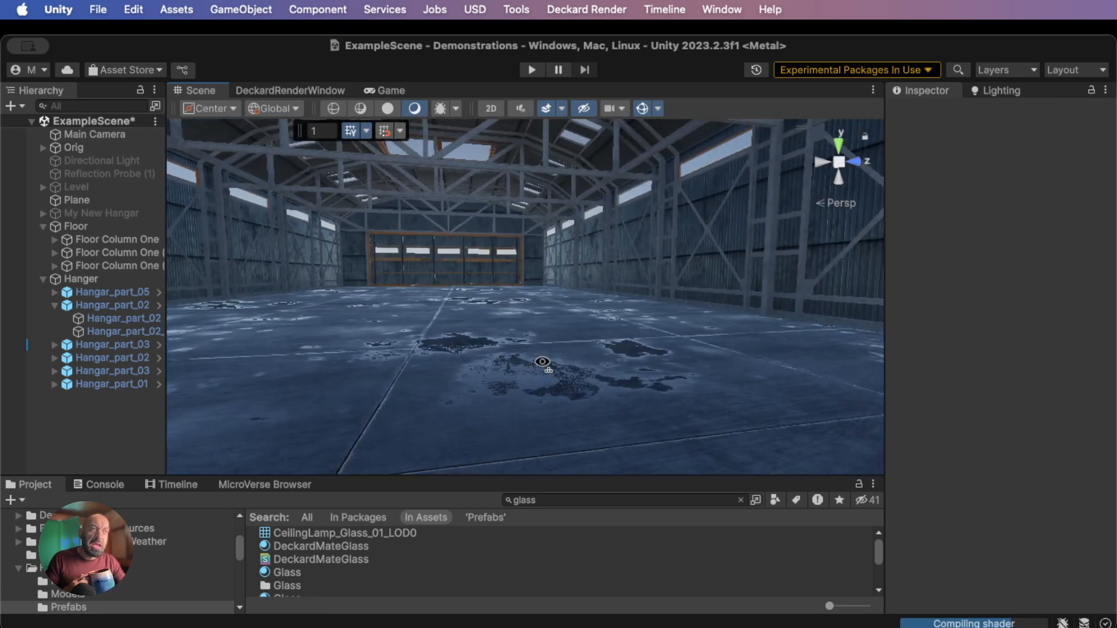
{"action": "right_click_drag", "start_coordinate": [542, 362], "coordinate": [540, 349]}
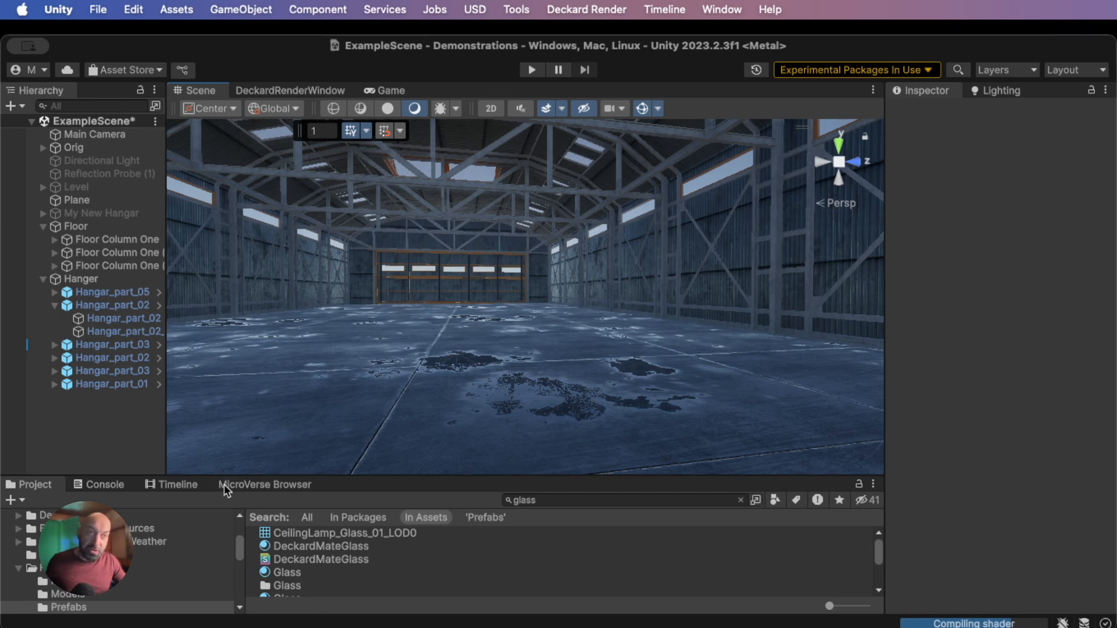
Enlarge the asset browser, collapse HQ Hangar Free, and open VP ToolKit's Human Scale References folder inside VP Scale References
{"action": "left_click_drag", "start_coordinate": [349, 475], "coordinate": [356, 371]}
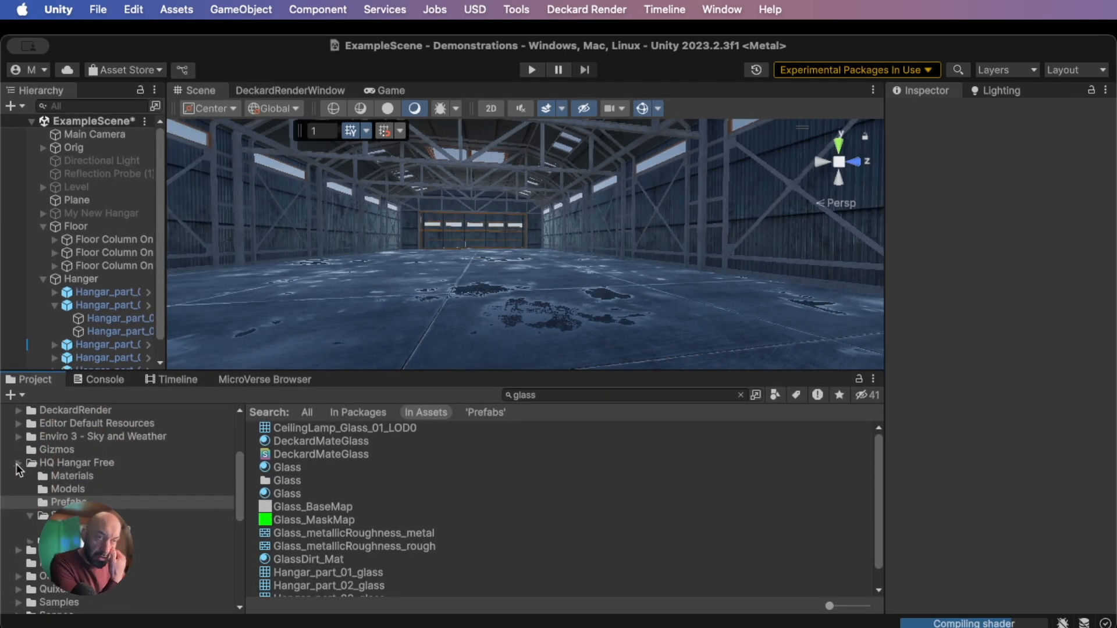
{"action": "left_click", "coordinate": [18, 463]}
{"action": "scroll", "coordinate": [116, 506], "scroll_direction": "down", "scroll_amount": 5}
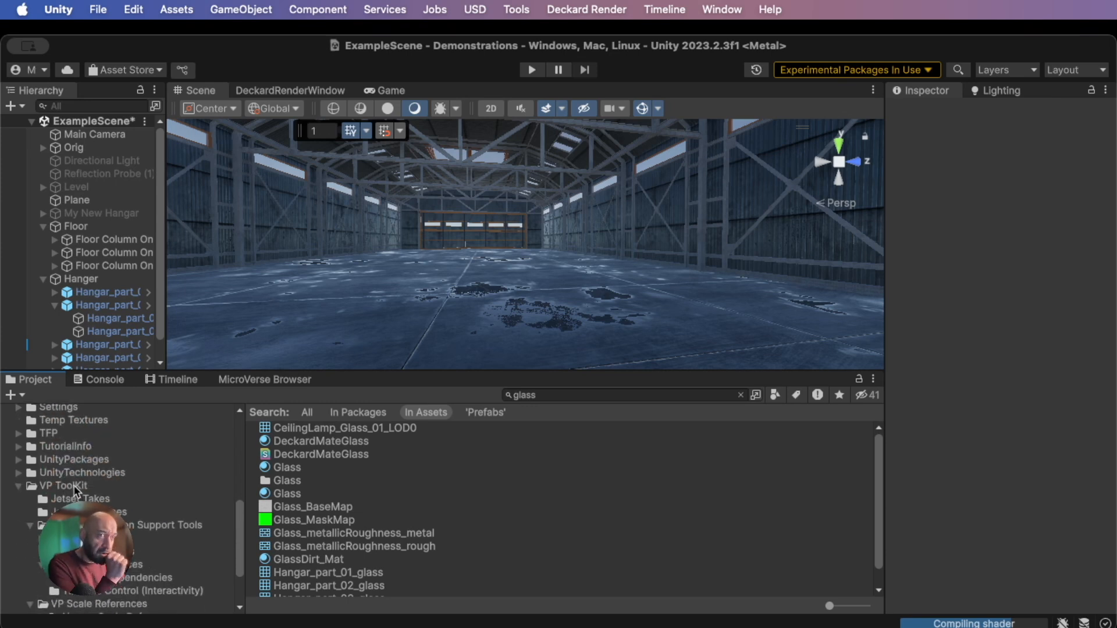
{"action": "left_click", "coordinate": [165, 487]}
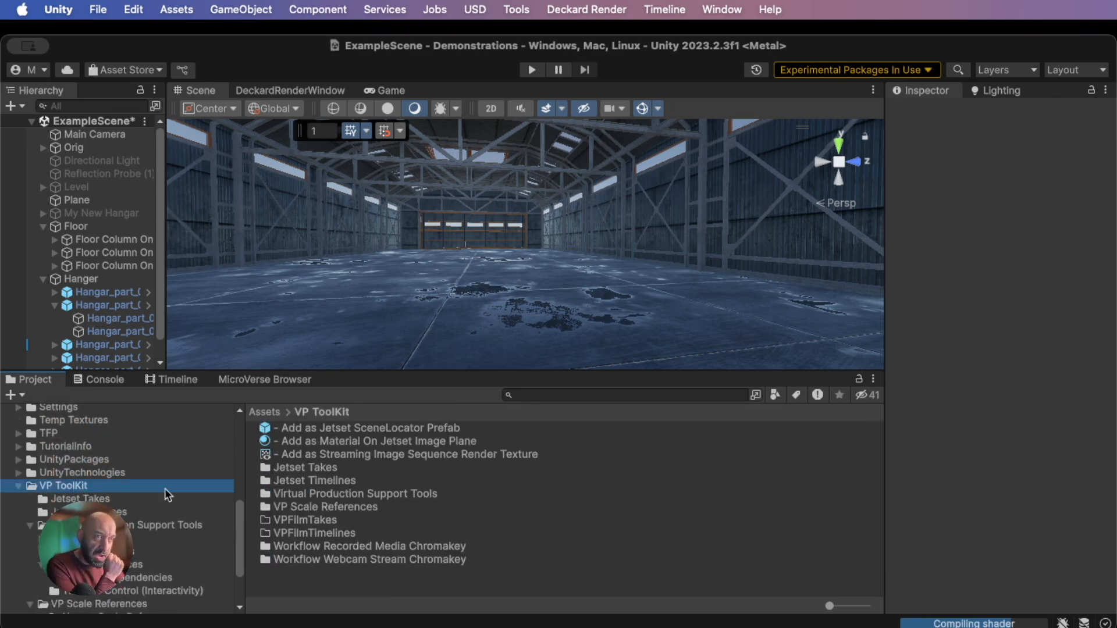
{"action": "left_click", "coordinate": [325, 504]}
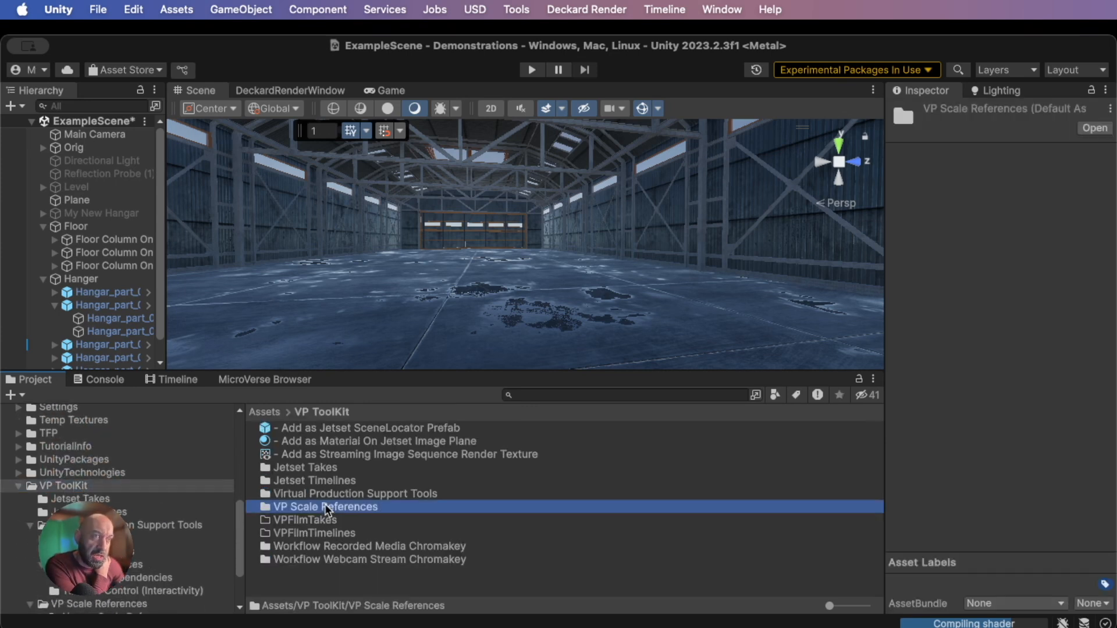
{"action": "double_click", "coordinate": [268, 505]}
{"action": "double_click", "coordinate": [291, 430]}
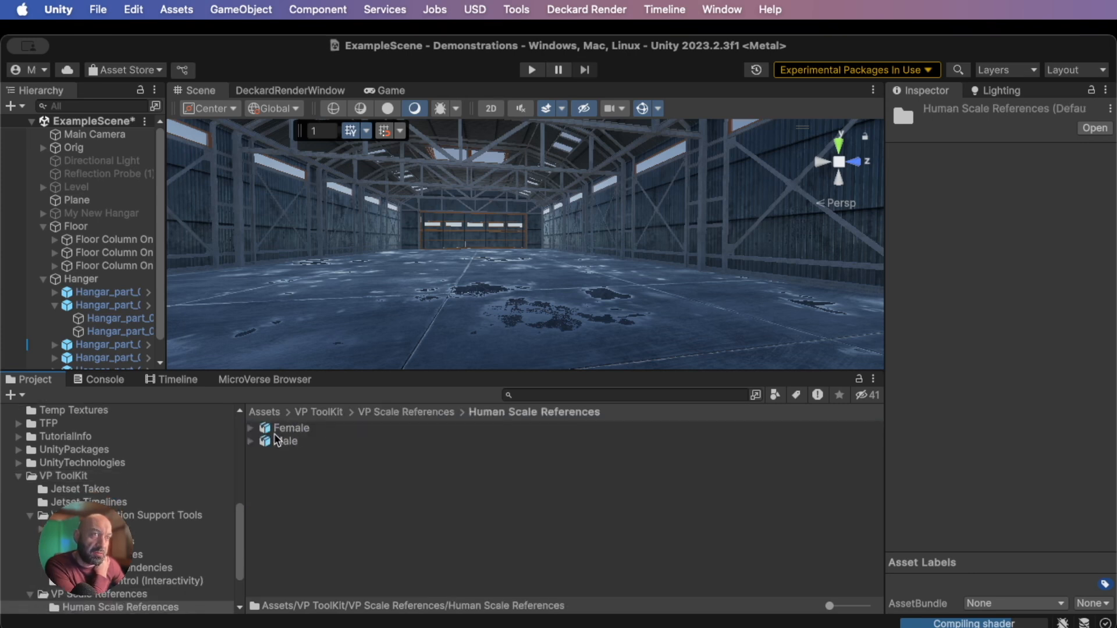
Place the Male and Female scale references on the hangar floor and rotate the Female to about 183.63 on Y
{"action": "left_click_drag", "start_coordinate": [282, 443], "coordinate": [314, 273]}
{"action": "left_click", "coordinate": [266, 430]}
{"action": "key", "text": "e"}
Move the Male and Female figures farther into the hangar, with the Female at X 8.21, Z 59.13
{"action": "middle_click_drag", "start_coordinate": [418, 269], "coordinate": [437, 270]}
{"action": "right_click_drag", "start_coordinate": [458, 259], "coordinate": [461, 333]}
{"action": "middle_click_drag", "start_coordinate": [457, 273], "coordinate": [459, 303]}
{"action": "right_click_drag", "start_coordinate": [469, 282], "coordinate": [448, 320]}
{"action": "left_click", "coordinate": [450, 314]}
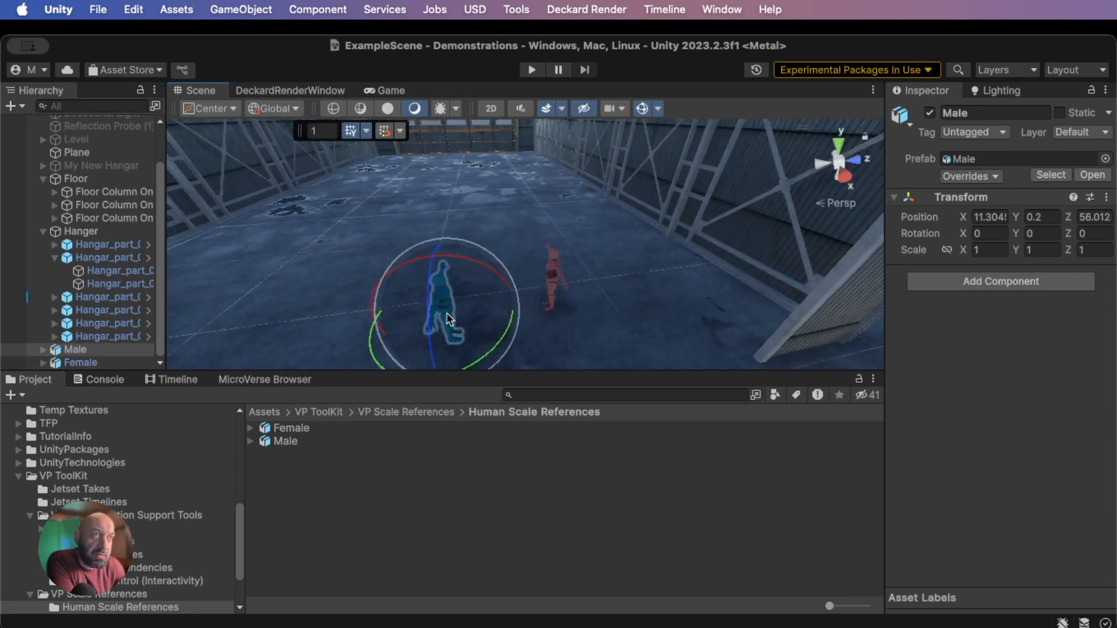
{"action": "key", "text": "w"}
{"action": "left_click_drag", "start_coordinate": [458, 318], "coordinate": [460, 253]}
{"action": "left_click", "coordinate": [552, 284]}
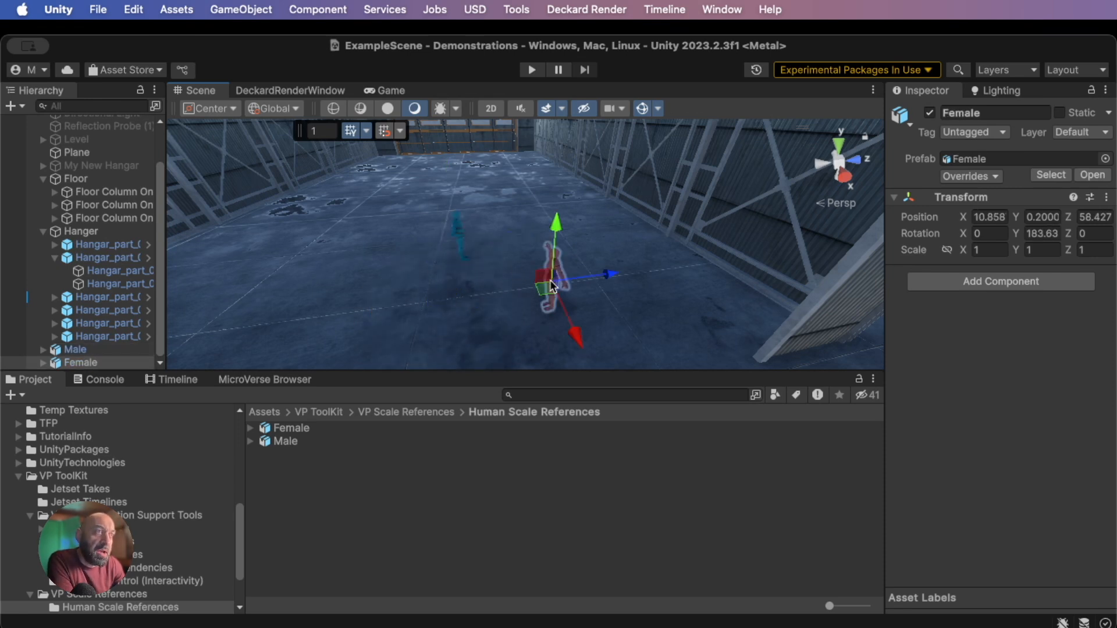
{"action": "left_click_drag", "start_coordinate": [552, 284], "coordinate": [544, 238]}
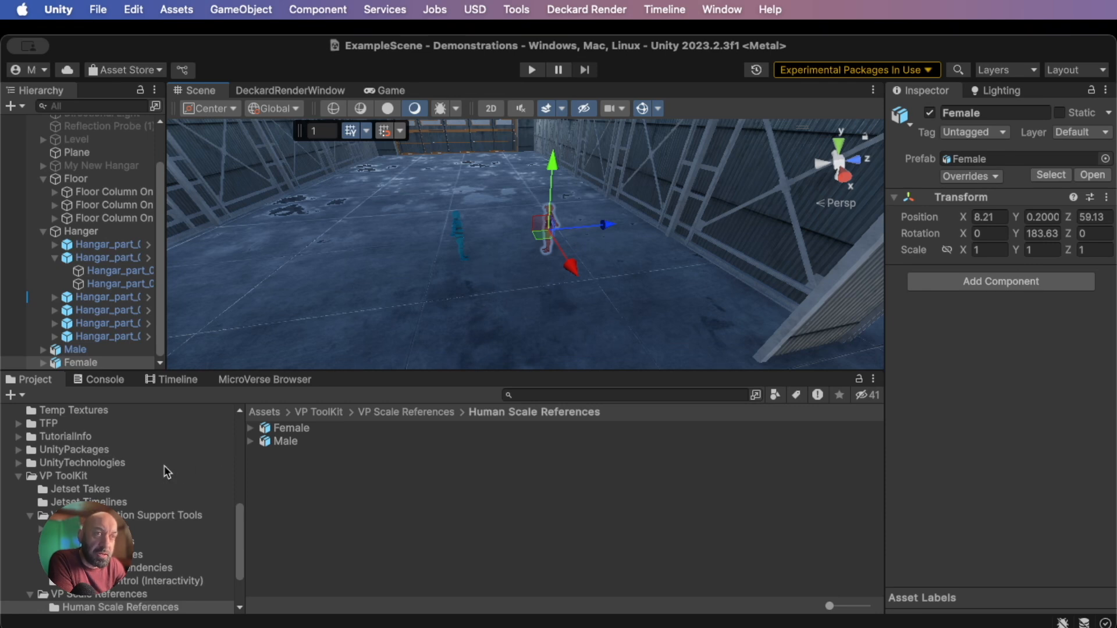
Find the "ufo" assets and place UFO_Flying_Saucer_Spaceship_OVNI above the hangar floor at about X -8.333, Y 2.19, Z 57.73
{"action": "scroll", "coordinate": [120, 470], "scroll_direction": "up", "scroll_amount": 1}
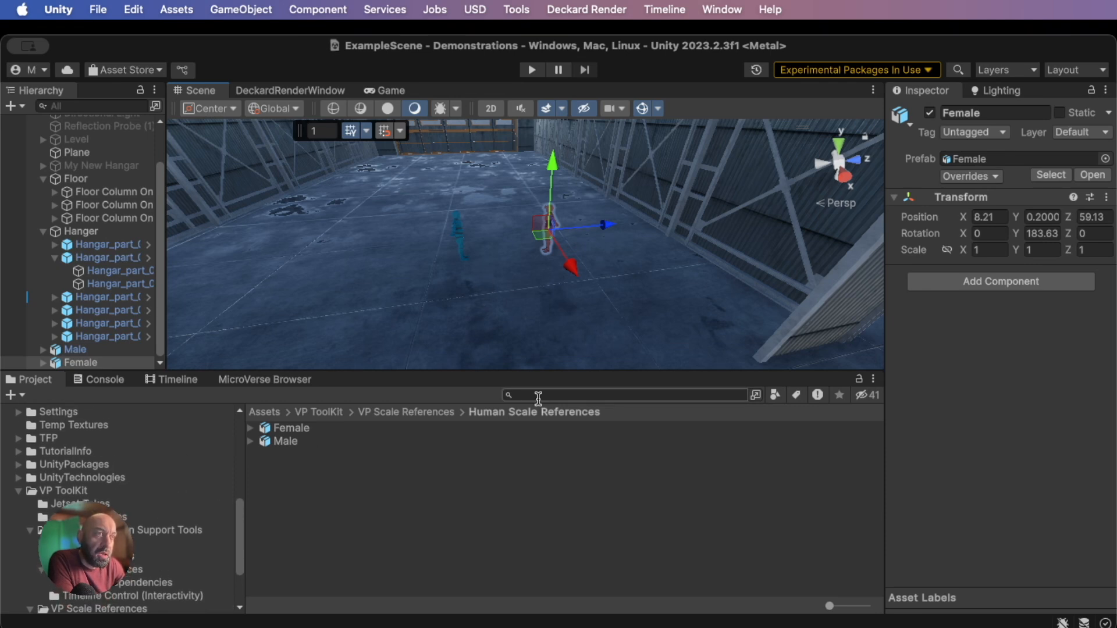
{"action": "left_click", "coordinate": [537, 396]}
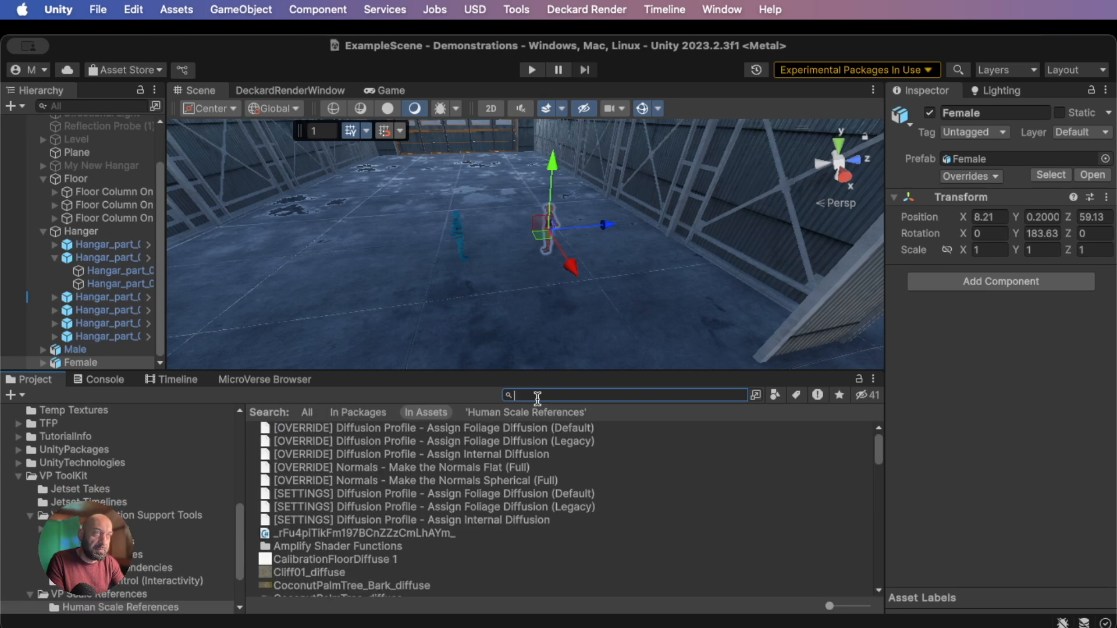
{"action": "type", "text": "ufo"}
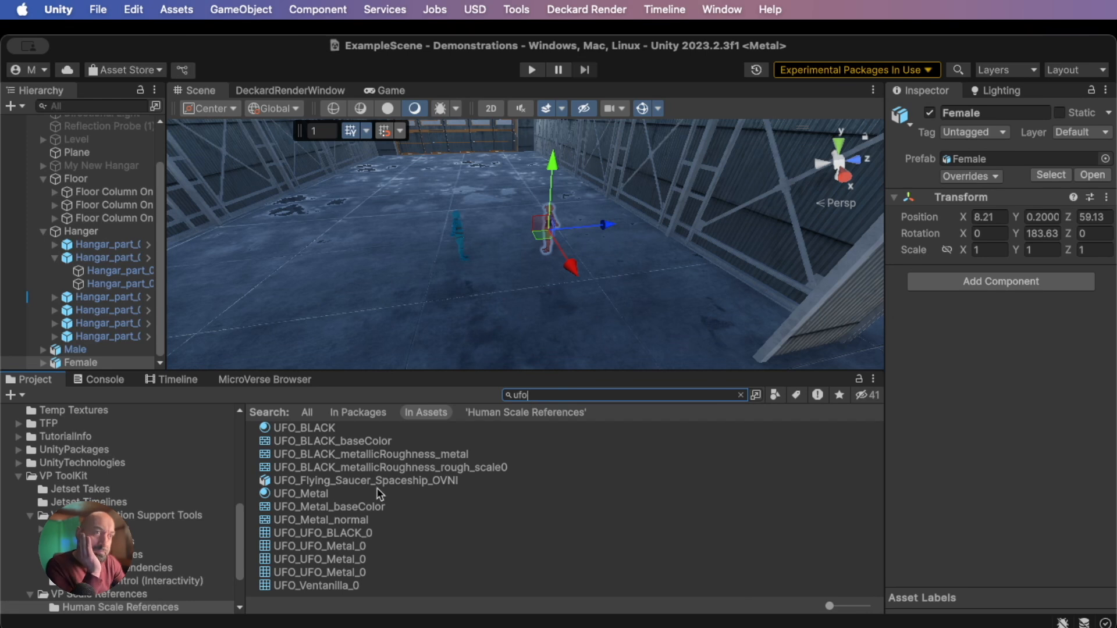
{"action": "left_click", "coordinate": [351, 482]}
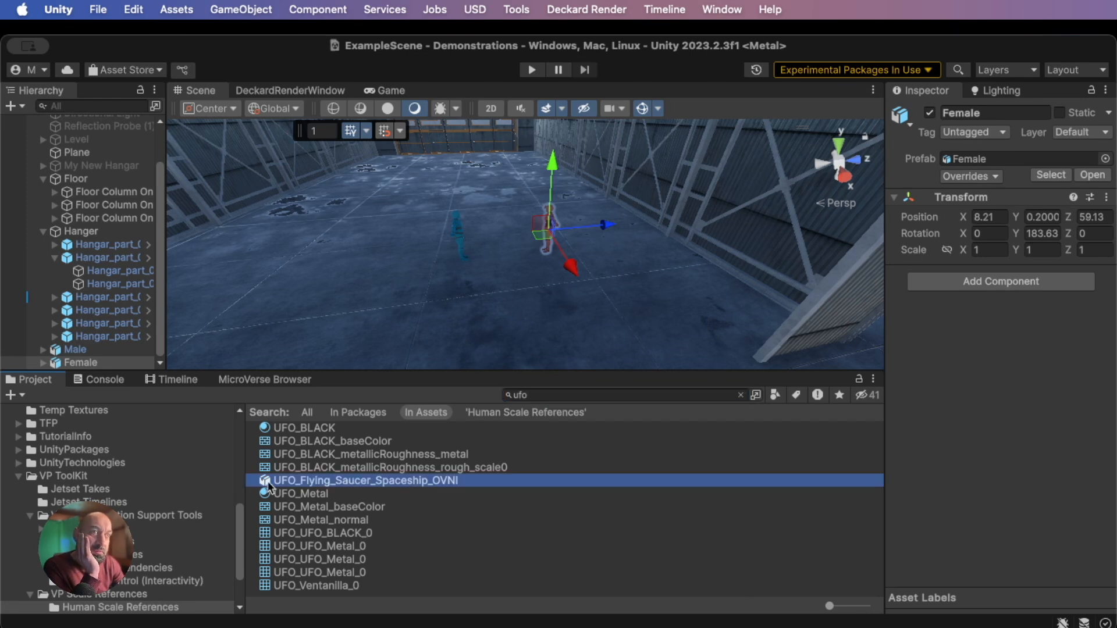
{"action": "left_click_drag", "start_coordinate": [266, 484], "coordinate": [472, 192]}
{"action": "key", "text": "f"}
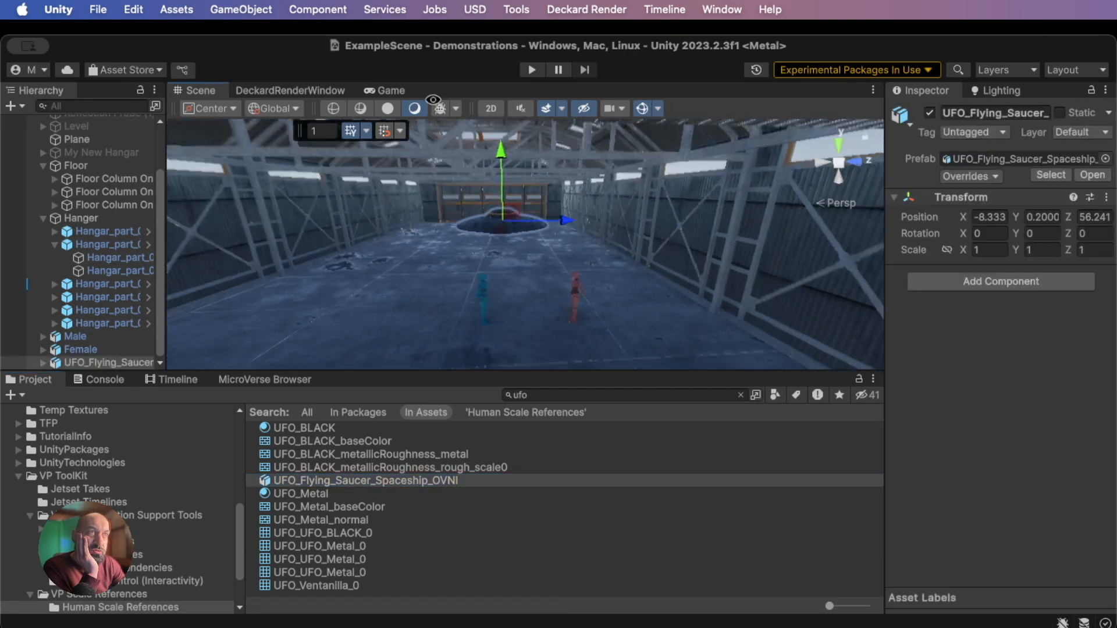
{"action": "middle_click_drag", "start_coordinate": [517, 268], "coordinate": [513, 229]}
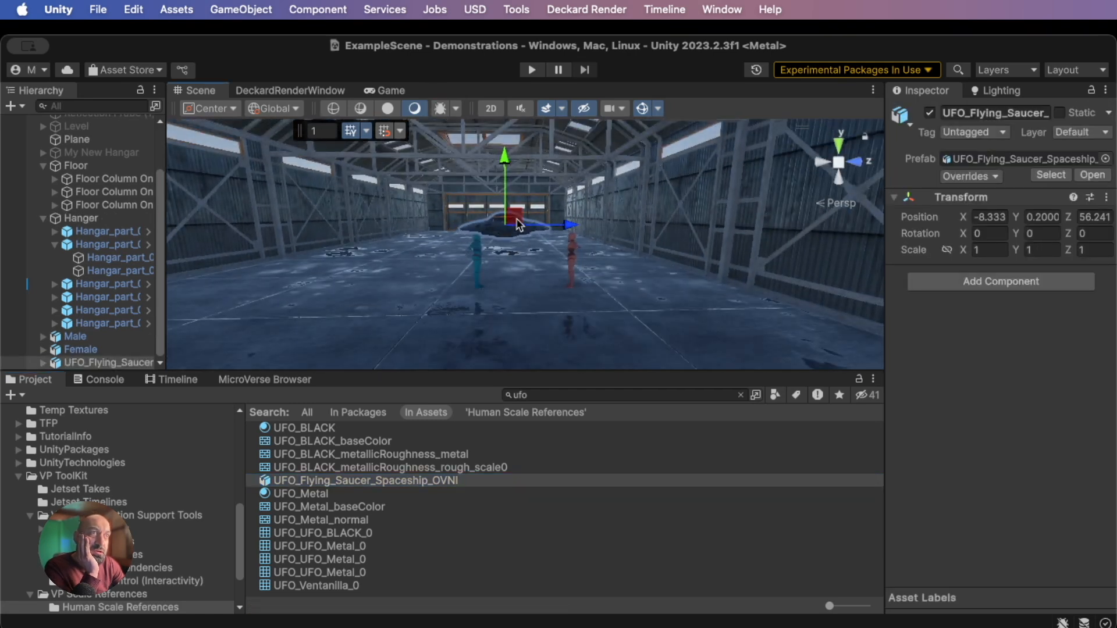
{"action": "left_click_drag", "start_coordinate": [518, 225], "coordinate": [533, 205]}
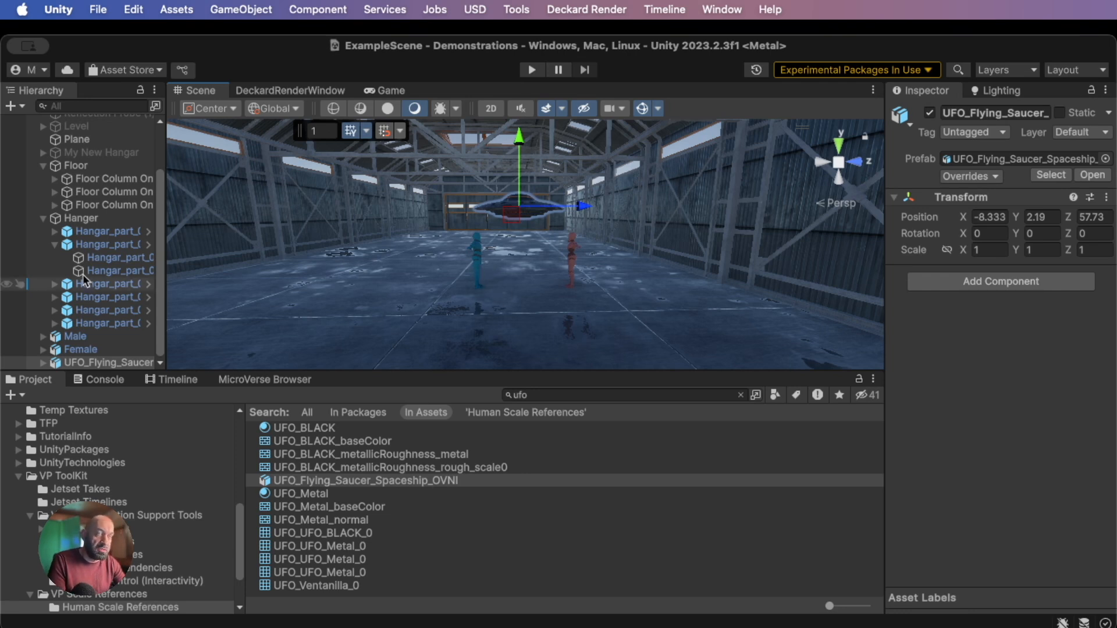
Group the Male and Female figures under a new empty parent named Human Scale References, leaving the Hanger, Floor and new groups collapsed
{"action": "left_click", "coordinate": [43, 218]}
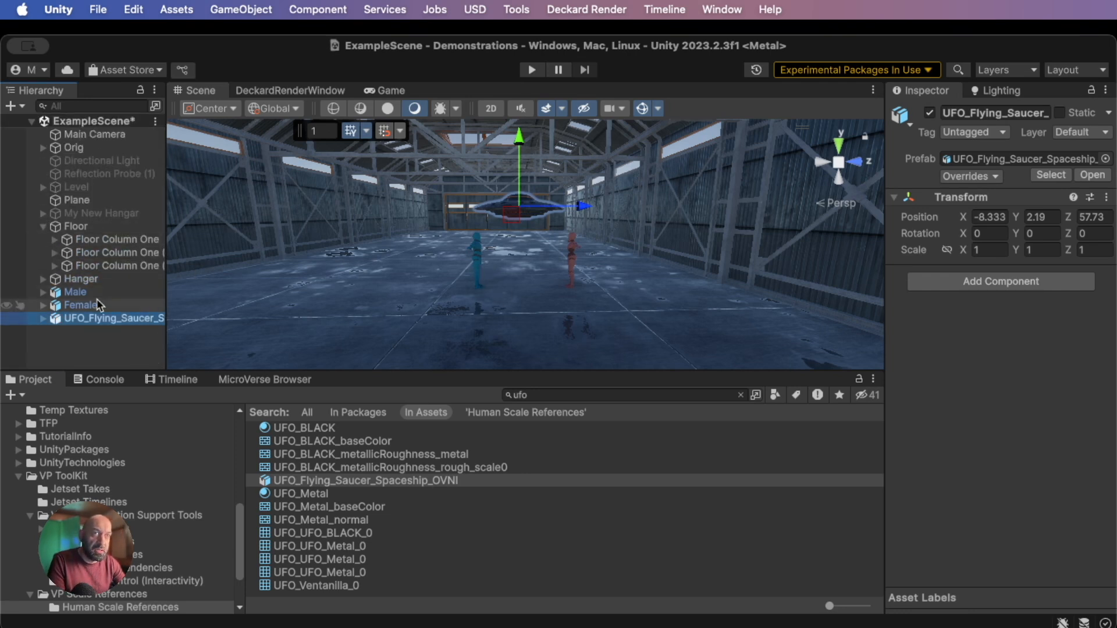
{"action": "left_click", "coordinate": [87, 293]}
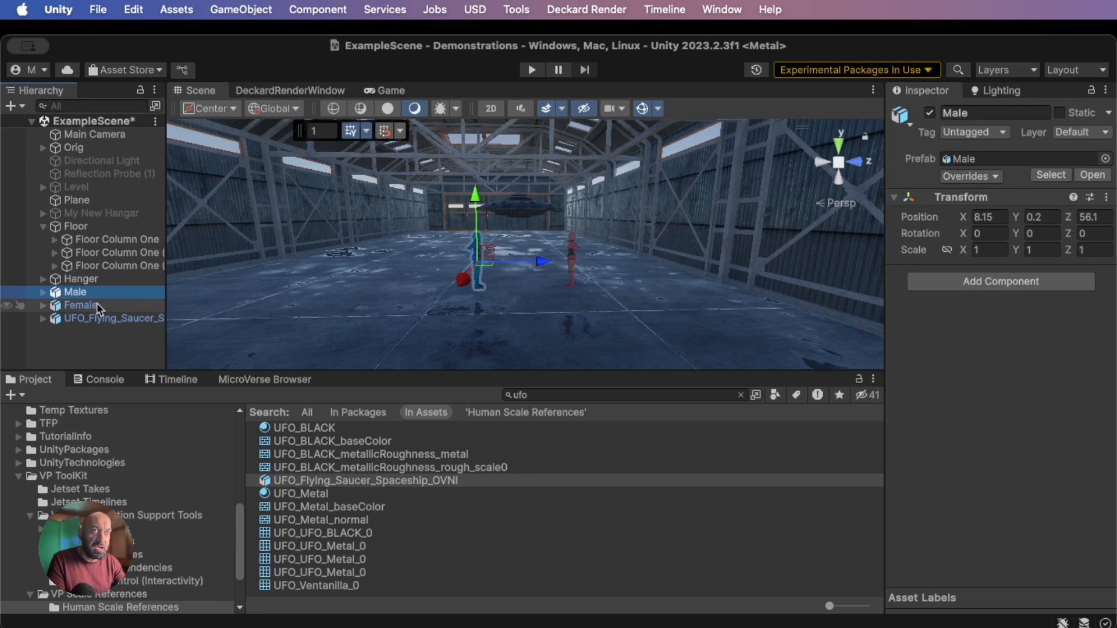
{"action": "left_click", "coordinate": [46, 227]}
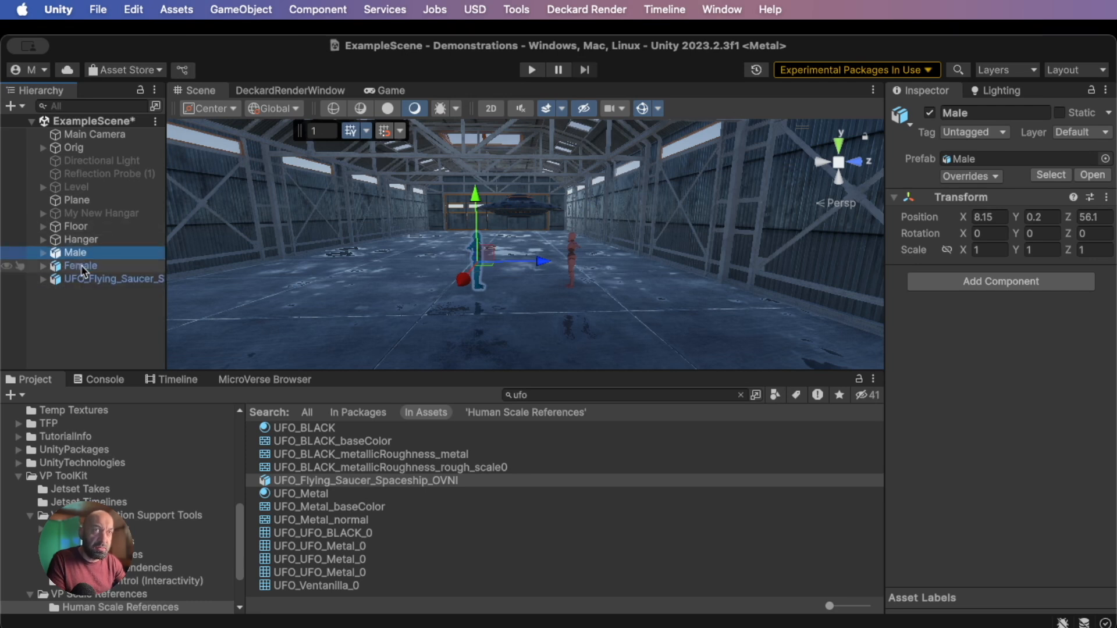
{"action": "left_click", "coordinate": [82, 265], "text": "shift"}
{"action": "right_click", "coordinate": [81, 264]}
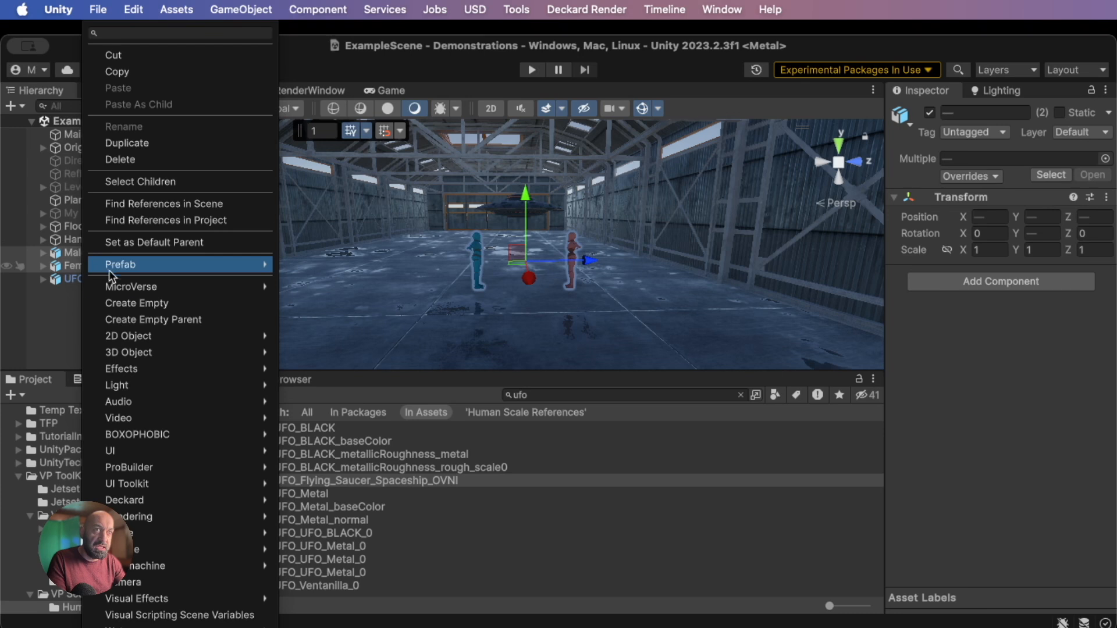
{"action": "left_click", "coordinate": [163, 319]}
{"action": "type", "text": "Human Sc"}
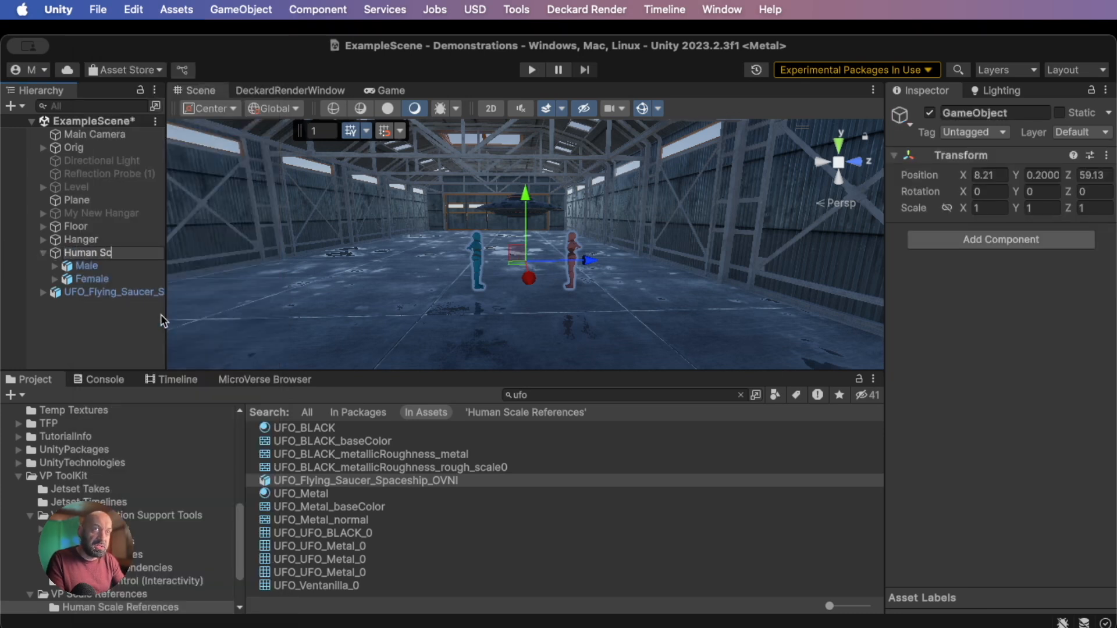
{"action": "type", "text": "ale References"}
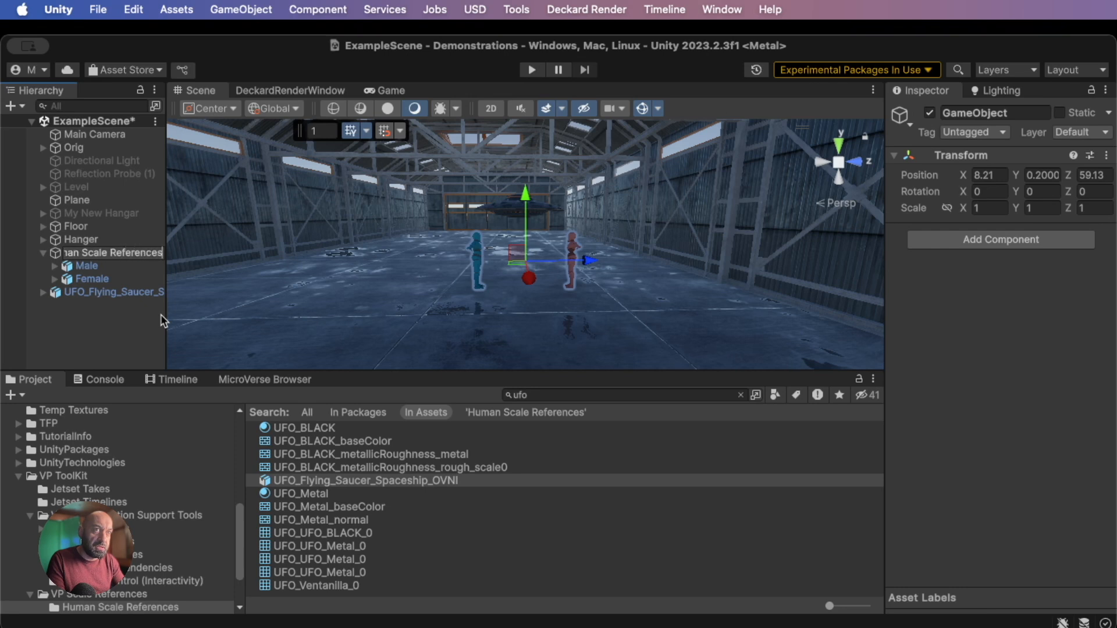
{"action": "key", "text": "Return"}
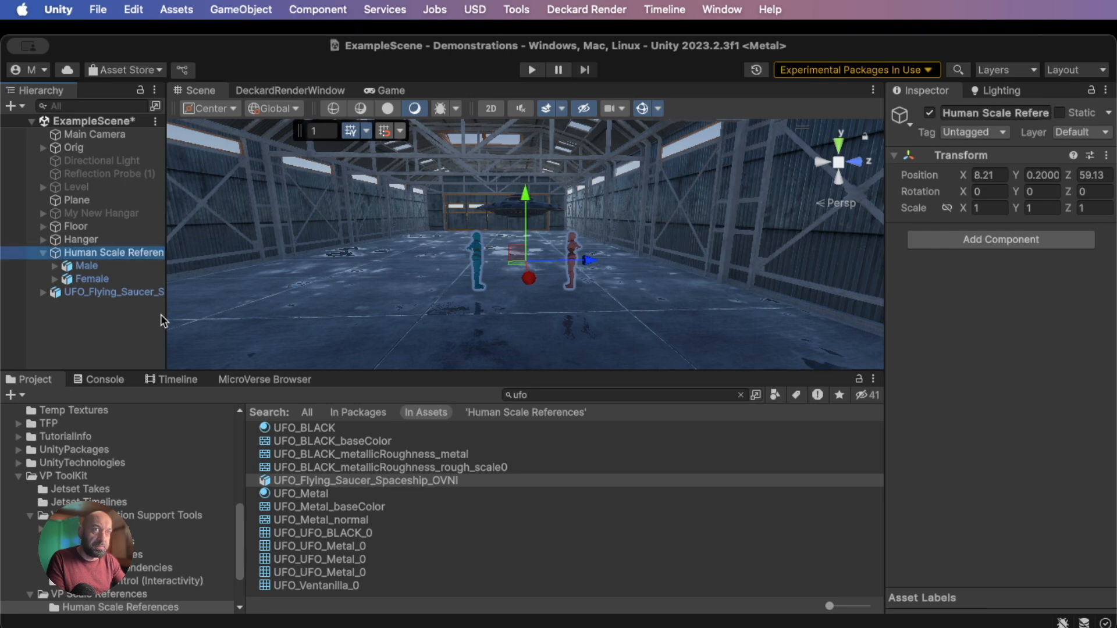
{"action": "left_click", "coordinate": [42, 253]}
Duplicate the flying saucer and move the copy to about X -4.46, Y 3.51, Z 48.39
{"action": "left_click", "coordinate": [64, 266]}
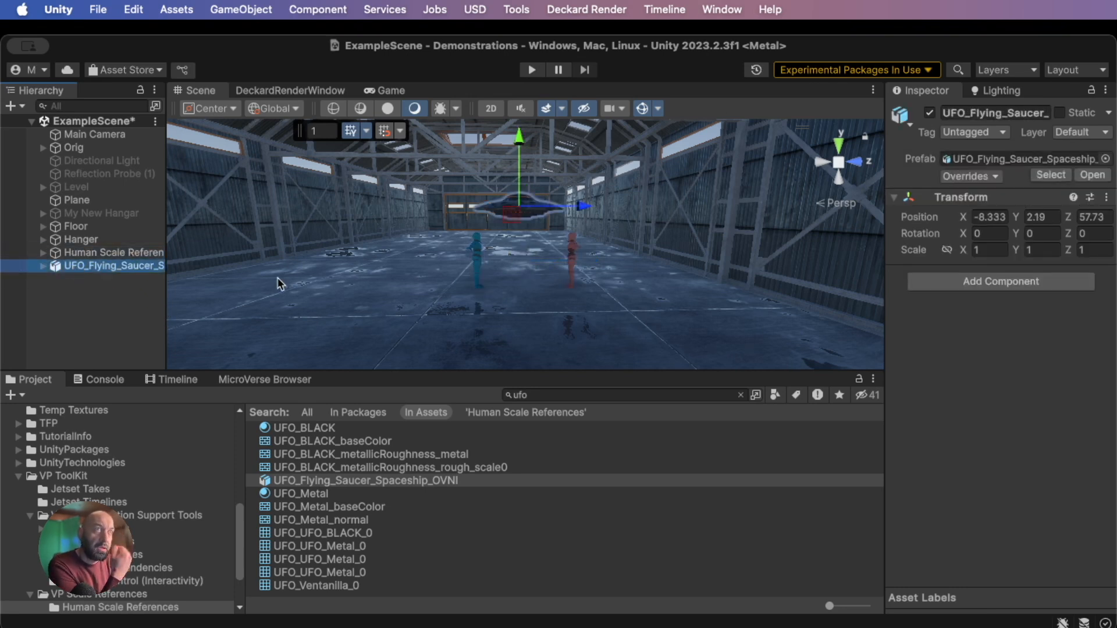
{"action": "key", "text": "super+d"}
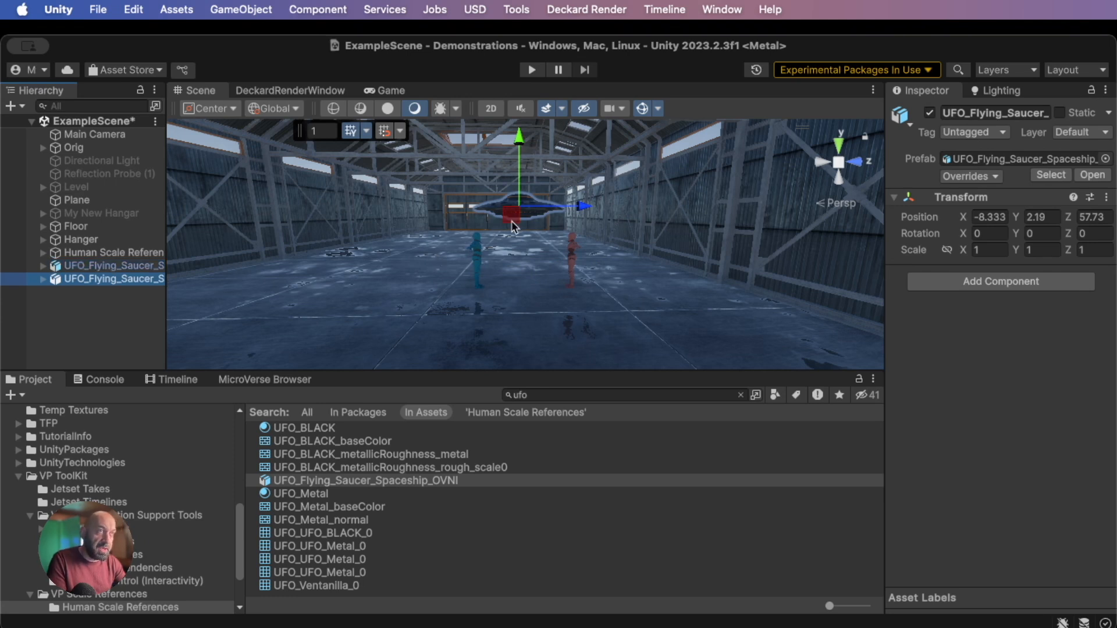
{"action": "right_click_drag", "start_coordinate": [512, 227], "coordinate": [512, 232]}
{"action": "left_click_drag", "start_coordinate": [563, 207], "coordinate": [425, 195]}
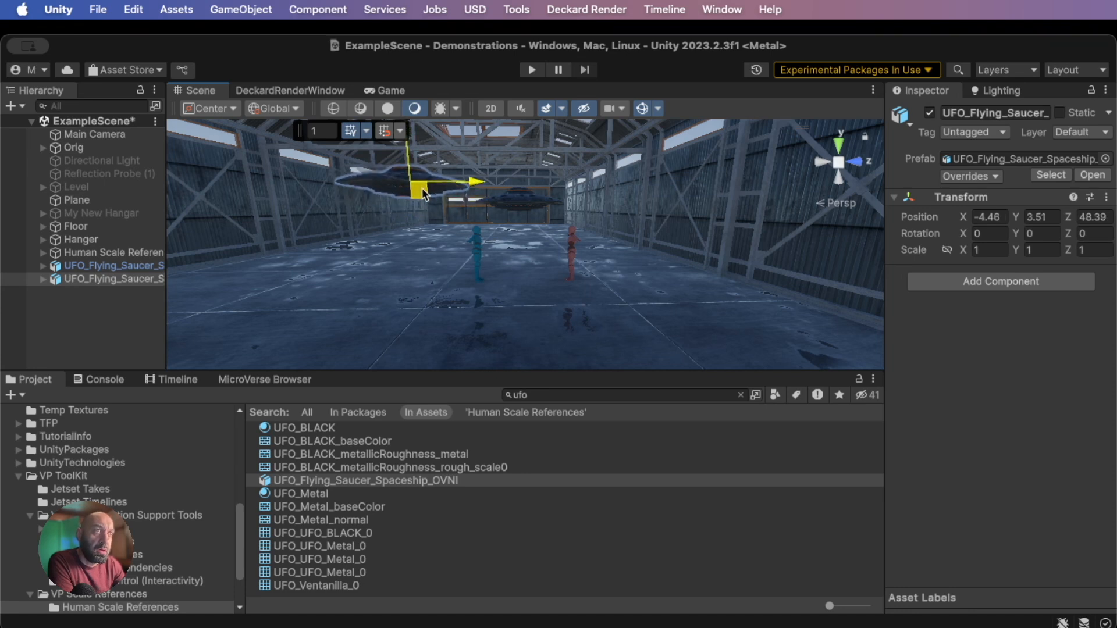
Group both flying saucers under a new empty parent named UFOs and collapse the group
{"action": "scroll", "coordinate": [531, 249], "scroll_direction": "up", "scroll_amount": 10}
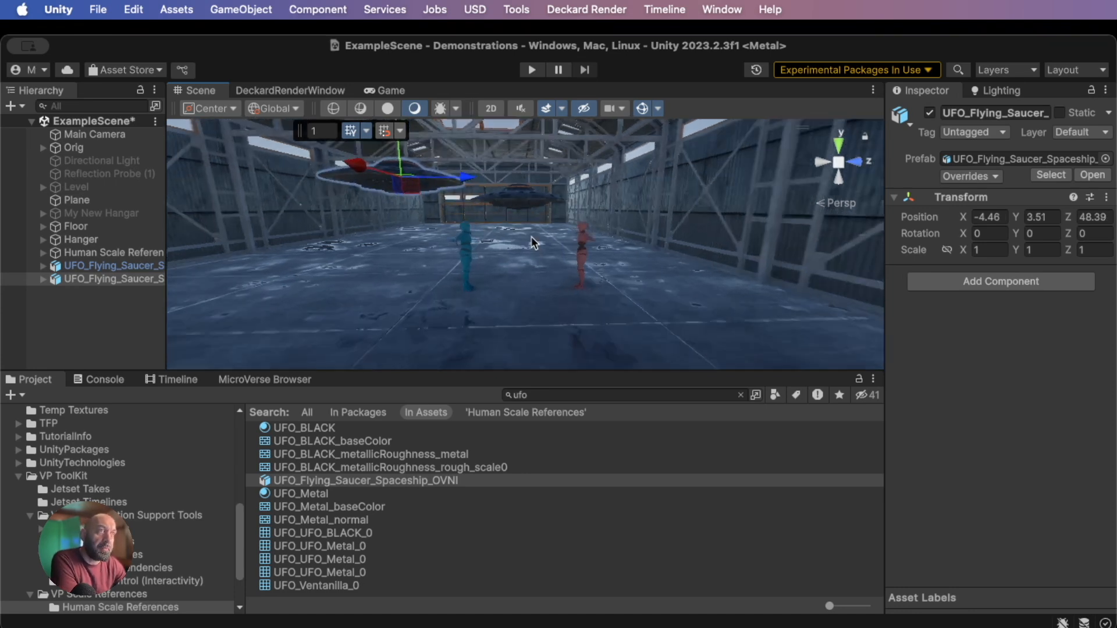
{"action": "right_click_drag", "start_coordinate": [519, 203], "coordinate": [503, 199]}
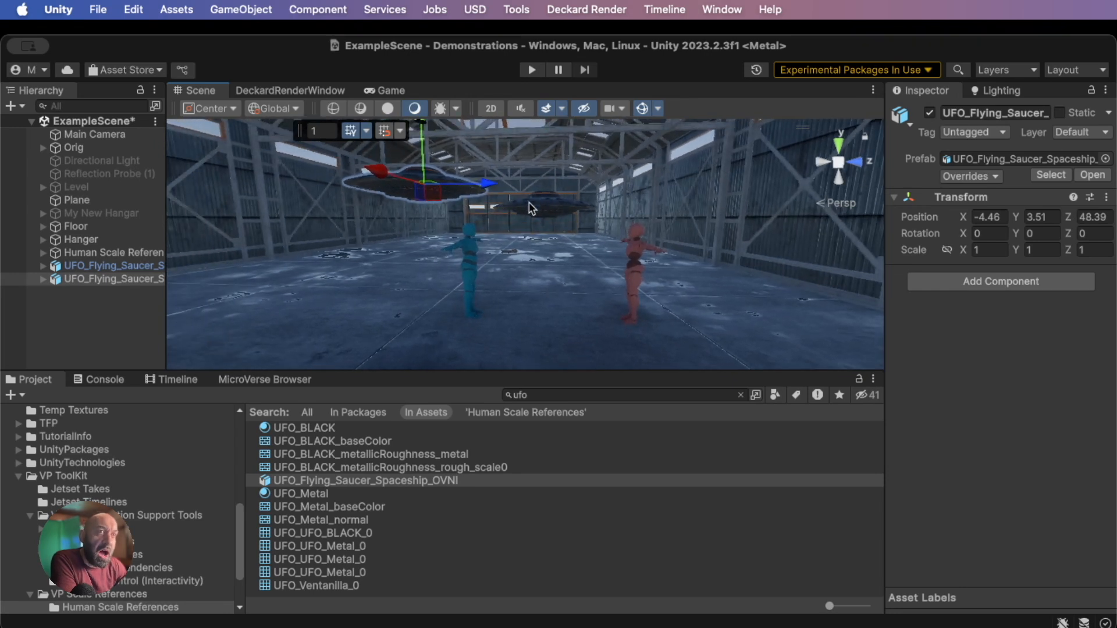
{"action": "left_click", "coordinate": [83, 278], "text": "shift"}
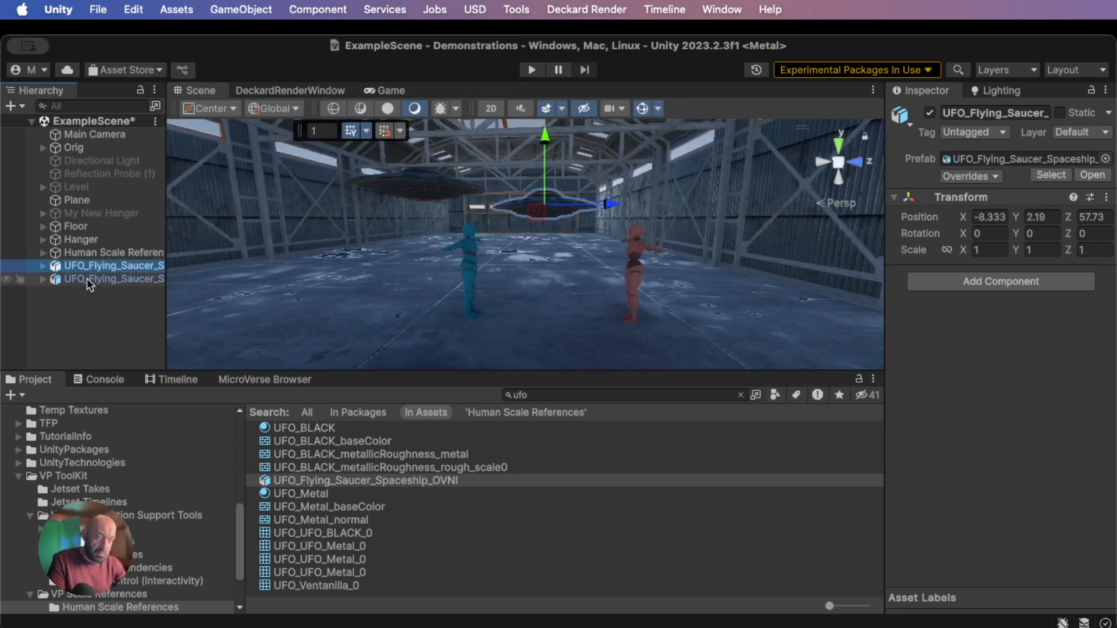
{"action": "right_click", "coordinate": [86, 279]}
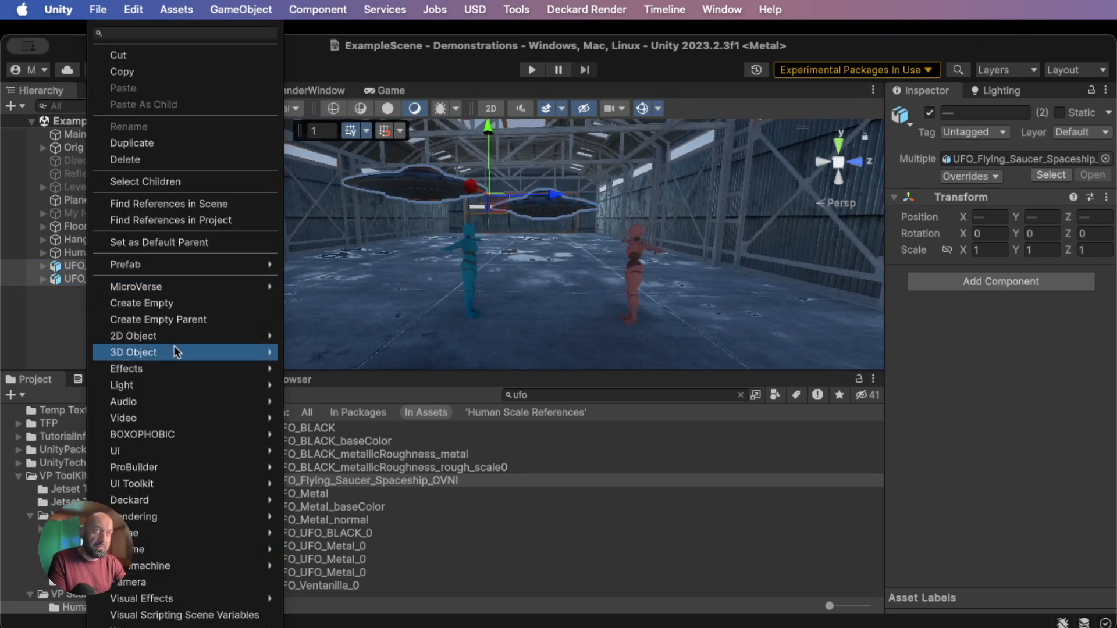
{"action": "left_click", "coordinate": [163, 320]}
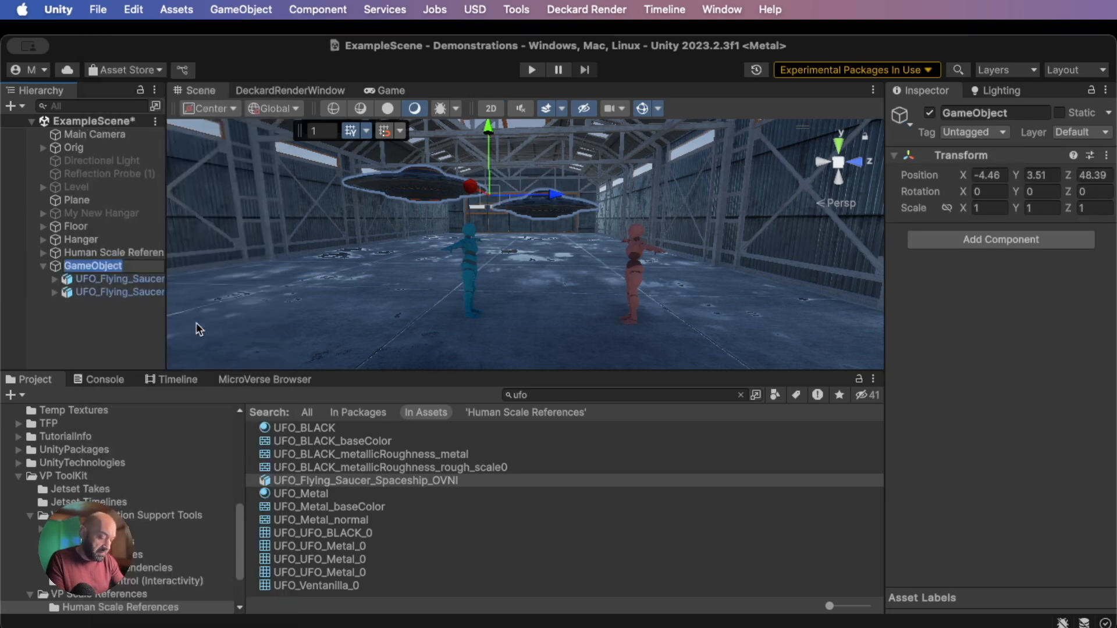
{"action": "type", "text": "UFOs"}
{"action": "key", "text": "Return"}
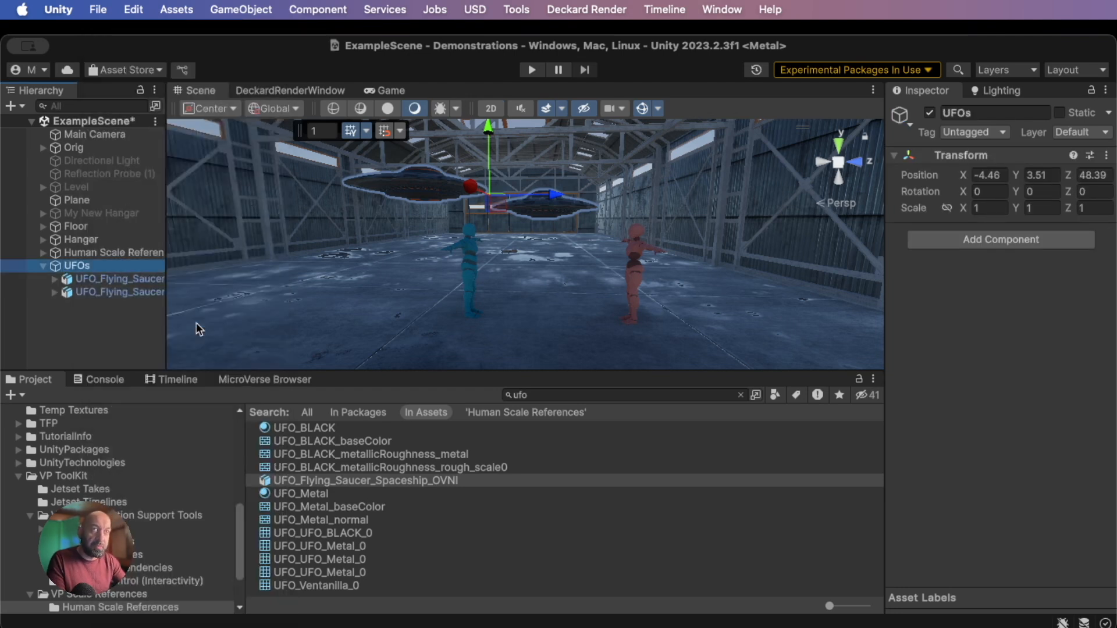
{"action": "left_click", "coordinate": [42, 266]}
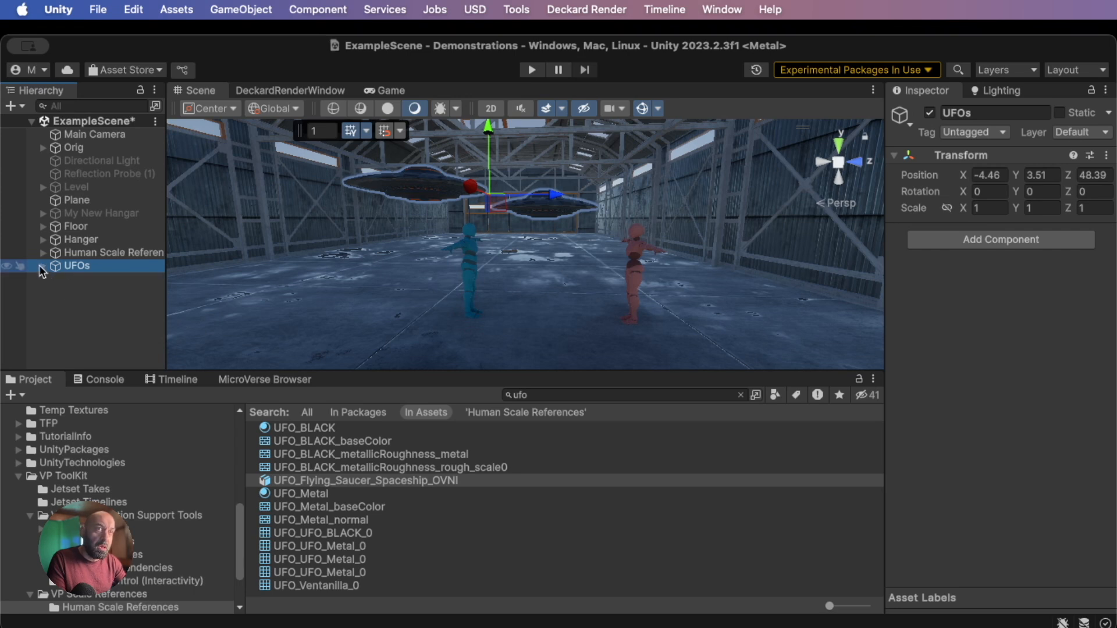
Group the objects from Orig through My New Hangar under a new empty parent named Obsolete, and deactivate that group
{"action": "left_click", "coordinate": [87, 213]}
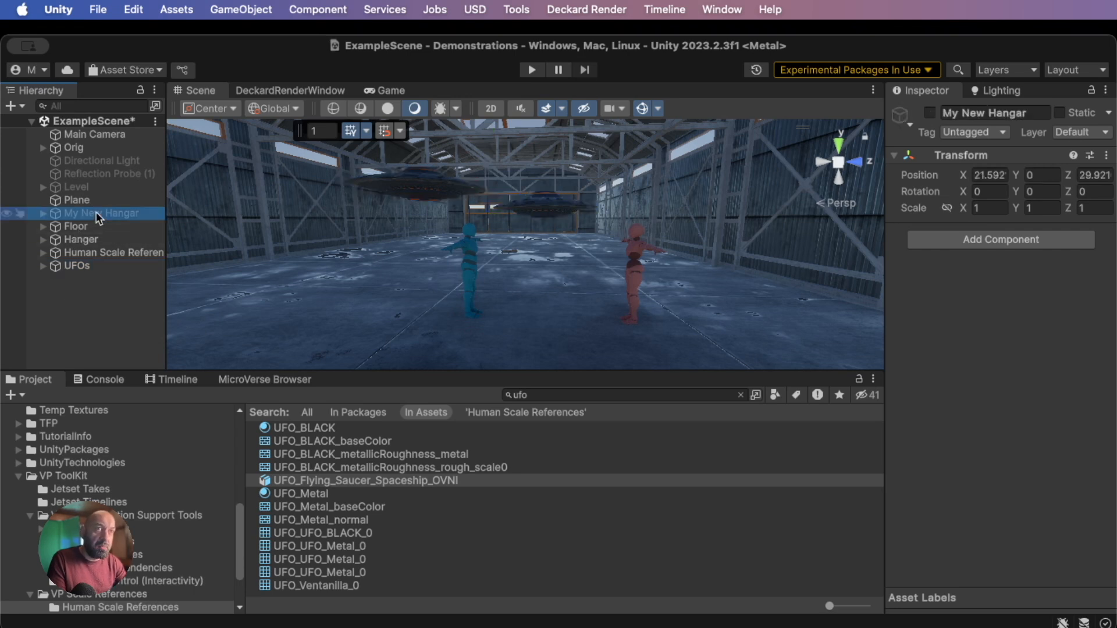
{"action": "left_click", "coordinate": [85, 147], "text": "shift"}
{"action": "right_click", "coordinate": [85, 147]}
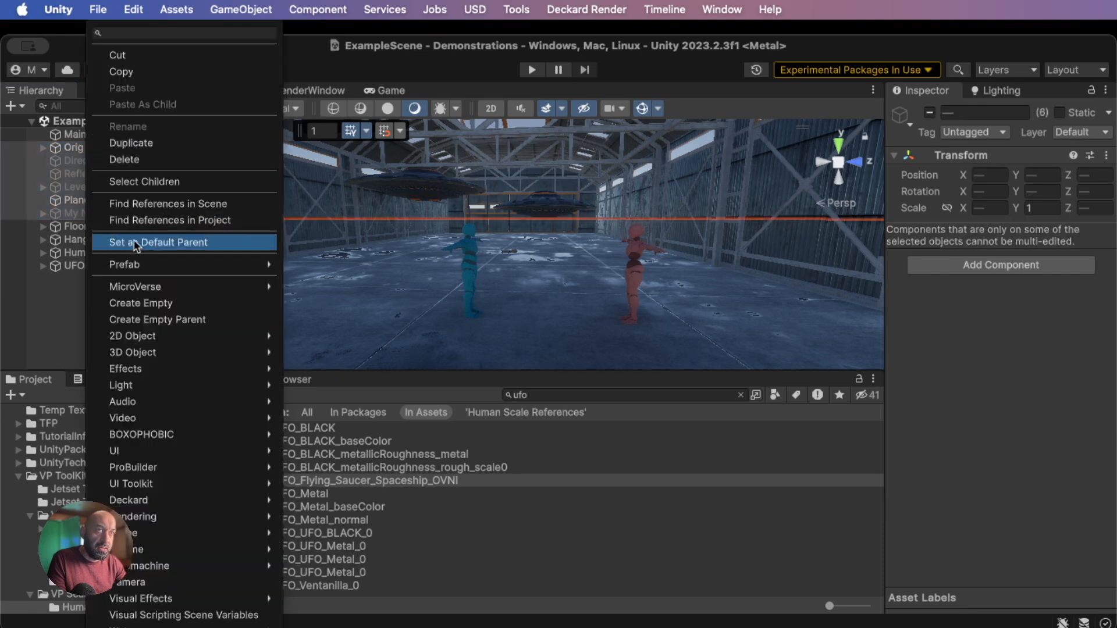
{"action": "left_click", "coordinate": [163, 320]}
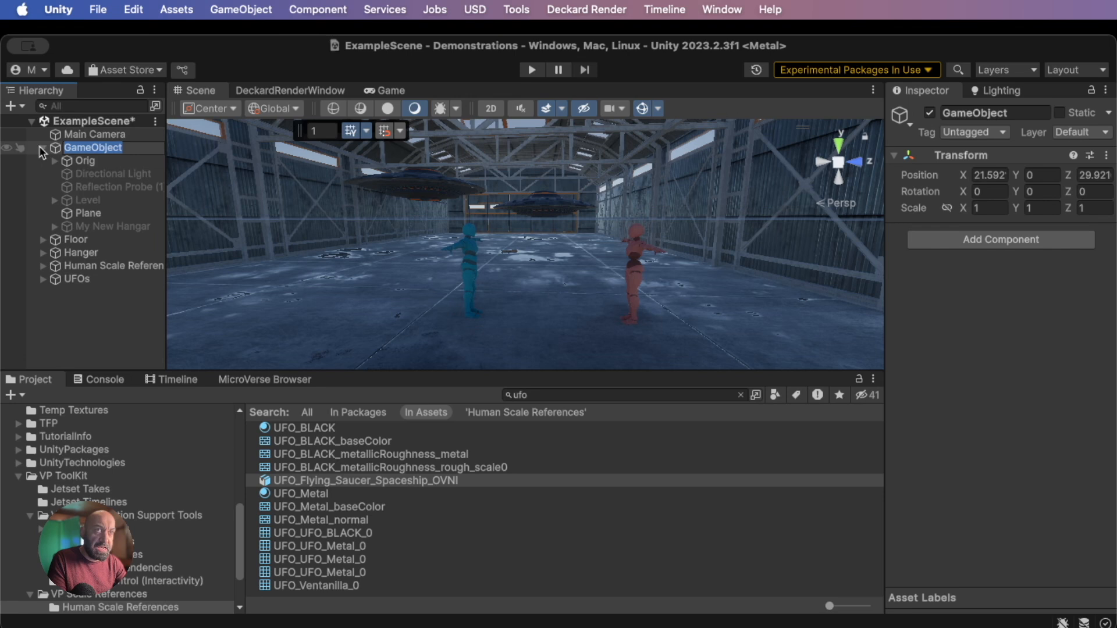
{"action": "double_click", "coordinate": [82, 148]}
{"action": "left_click", "coordinate": [82, 148]}
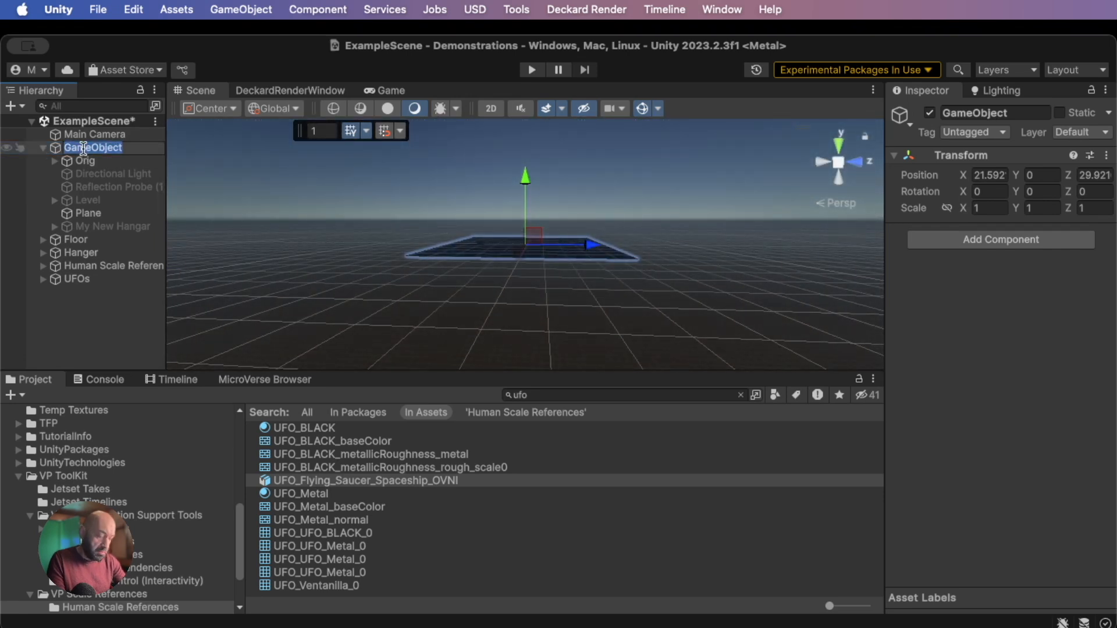
{"action": "type", "text": "O"}
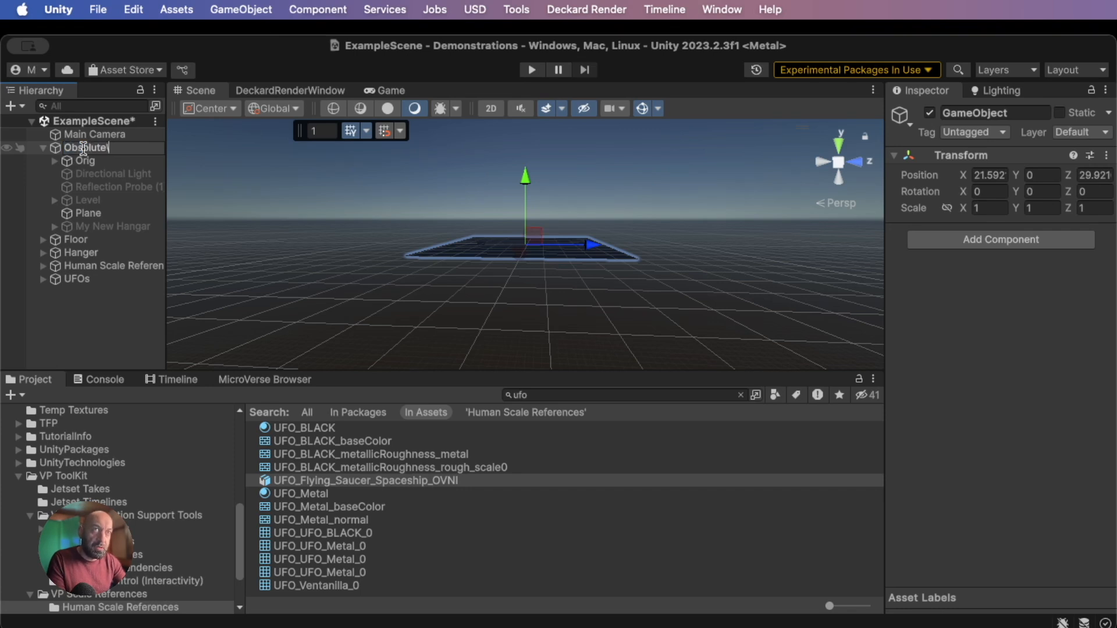
{"action": "type", "text": "bsolete"}
{"action": "key", "text": "Return"}
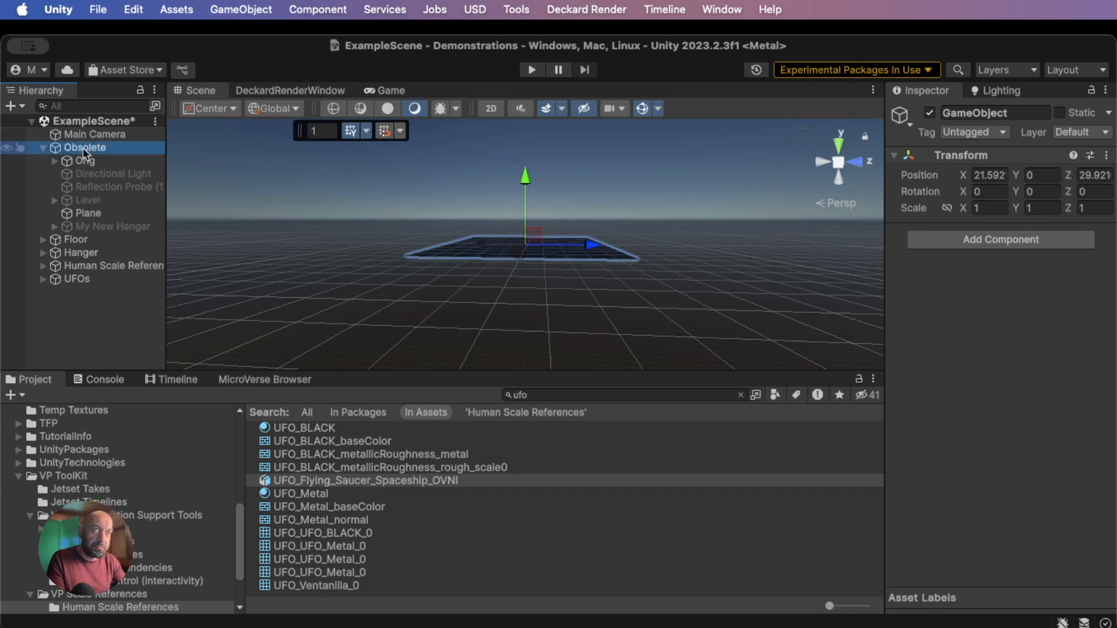
{"action": "left_click", "coordinate": [44, 148]}
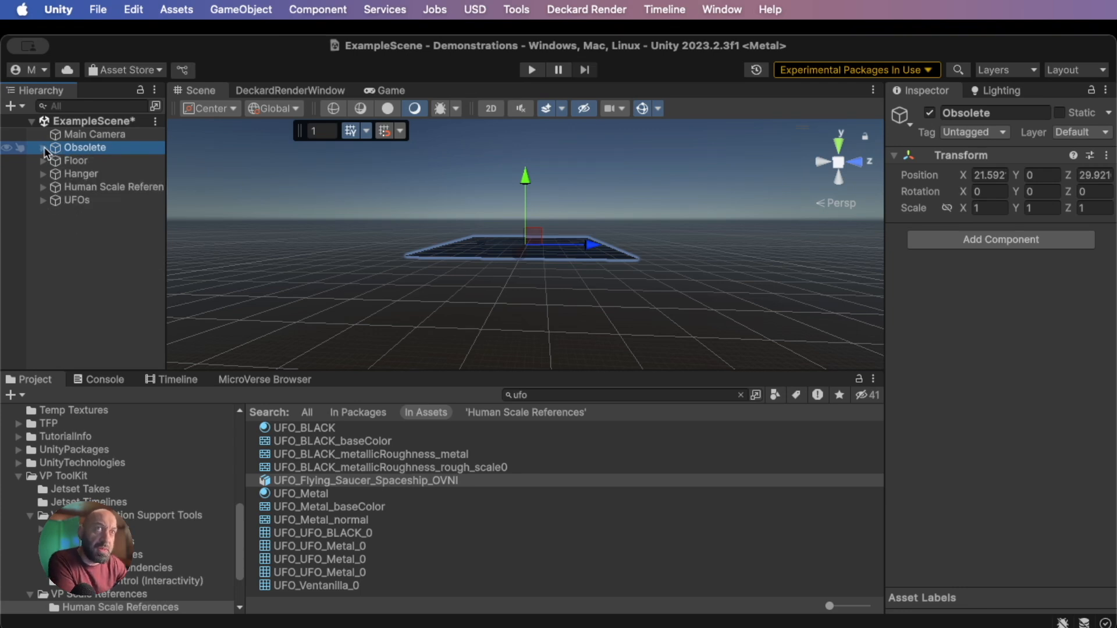
{"action": "left_click", "coordinate": [930, 112]}
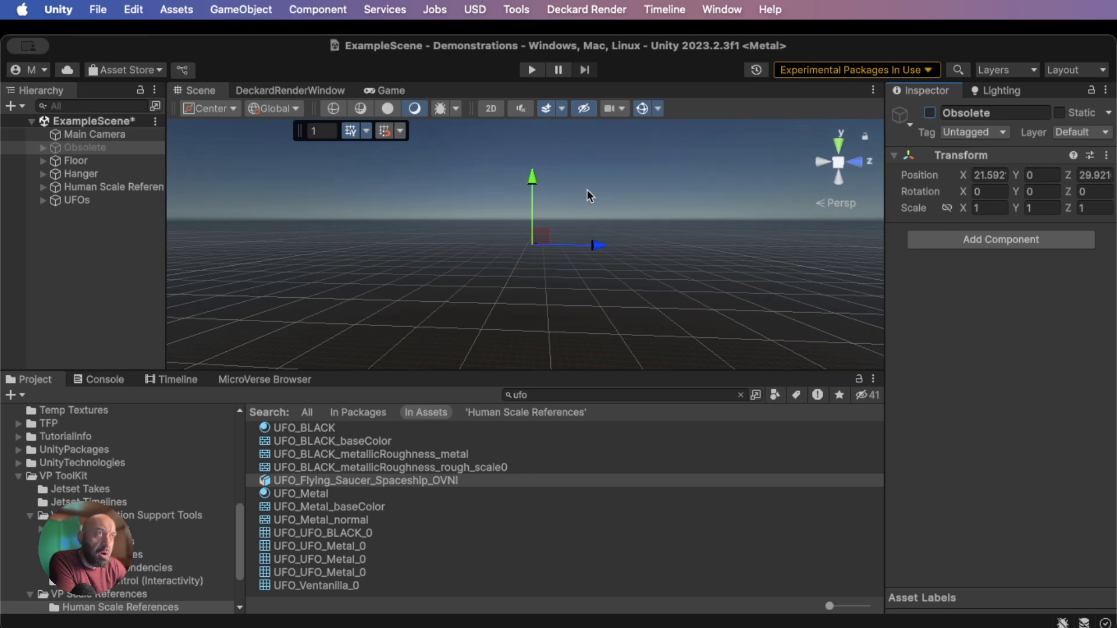
Add a 3D sphere to the scene in front of the view inside the Hanger
{"action": "left_click", "coordinate": [81, 174]}
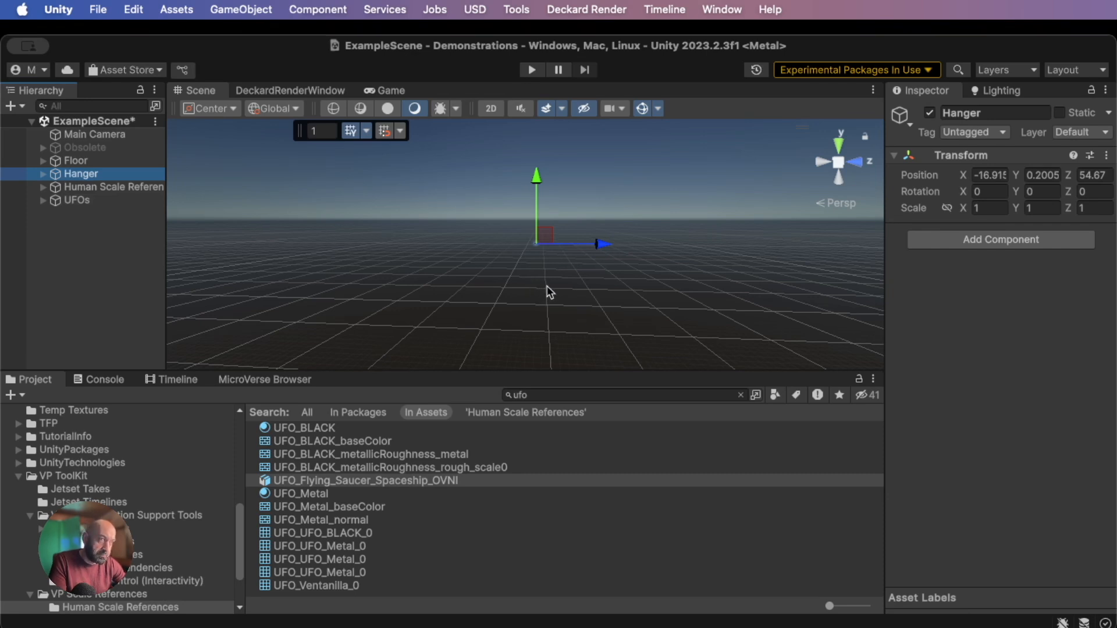
{"action": "key", "text": "f"}
{"action": "scroll", "coordinate": [524, 295], "scroll_direction": "up", "scroll_amount": 5}
{"action": "right_click_drag", "start_coordinate": [523, 296], "coordinate": [495, 274]}
{"action": "key", "text": "w"}
{"action": "right_click", "coordinate": [61, 230]}
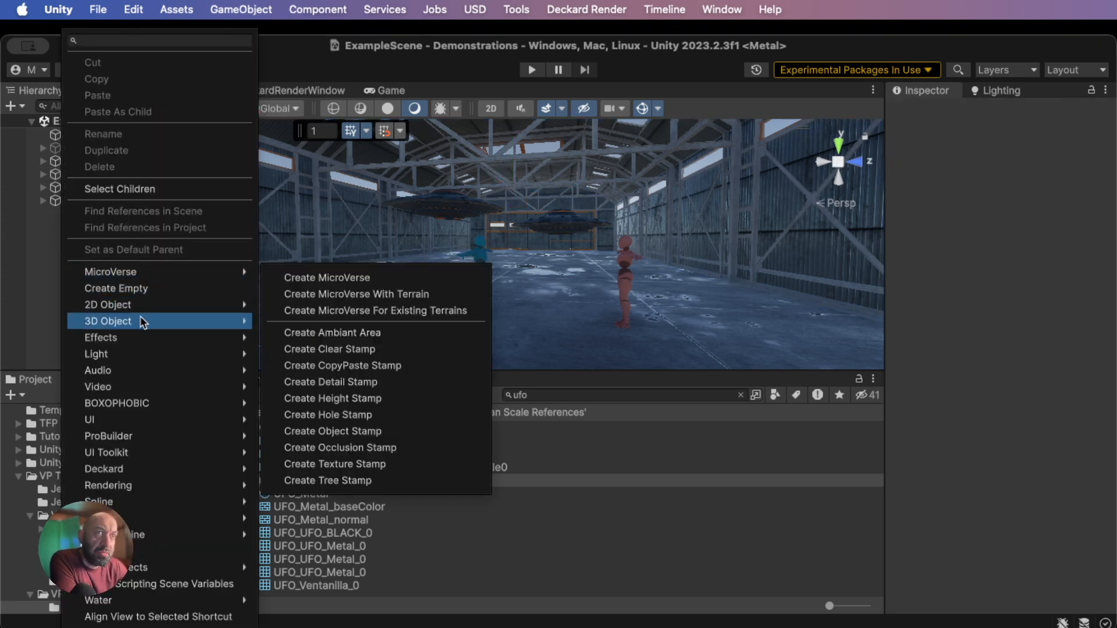
{"action": "mouse_move", "coordinate": [153, 320]}
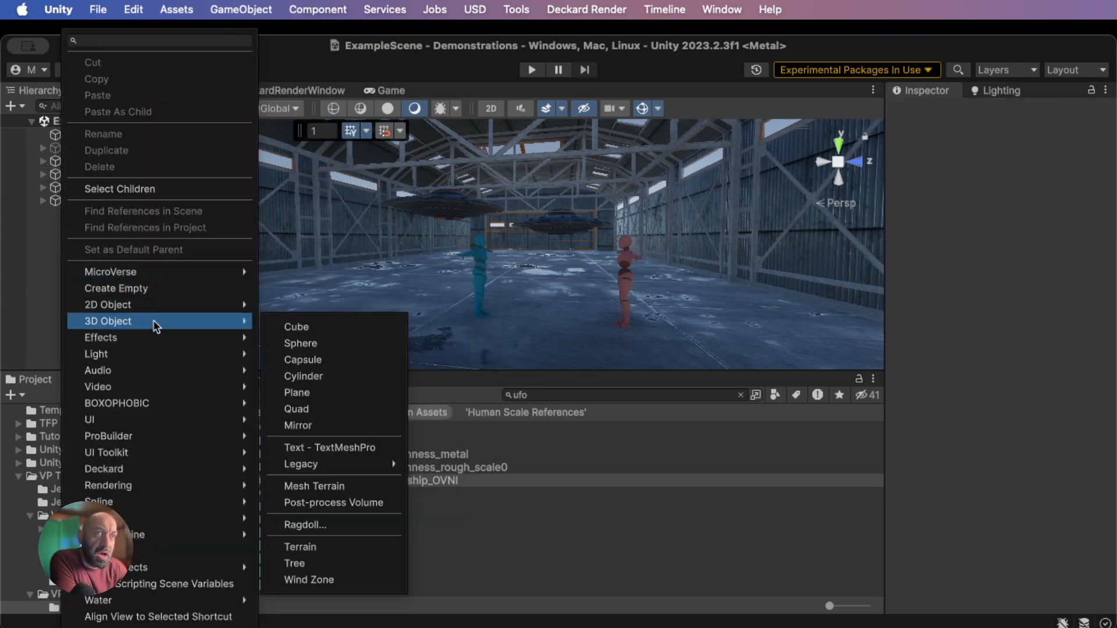
{"action": "left_click", "coordinate": [321, 344]}
Move the sphere between the two human figures, to about X 8.08, Y 1.74, Z 57.68
{"action": "left_click_drag", "start_coordinate": [509, 257], "coordinate": [346, 347]}
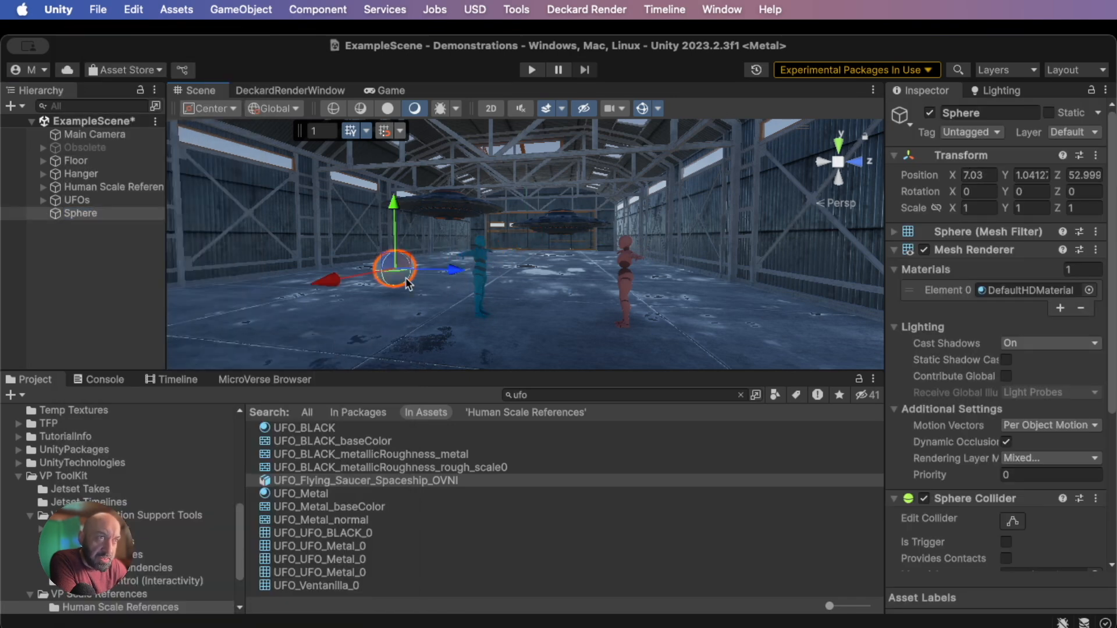
{"action": "left_click_drag", "start_coordinate": [398, 275], "coordinate": [562, 221]}
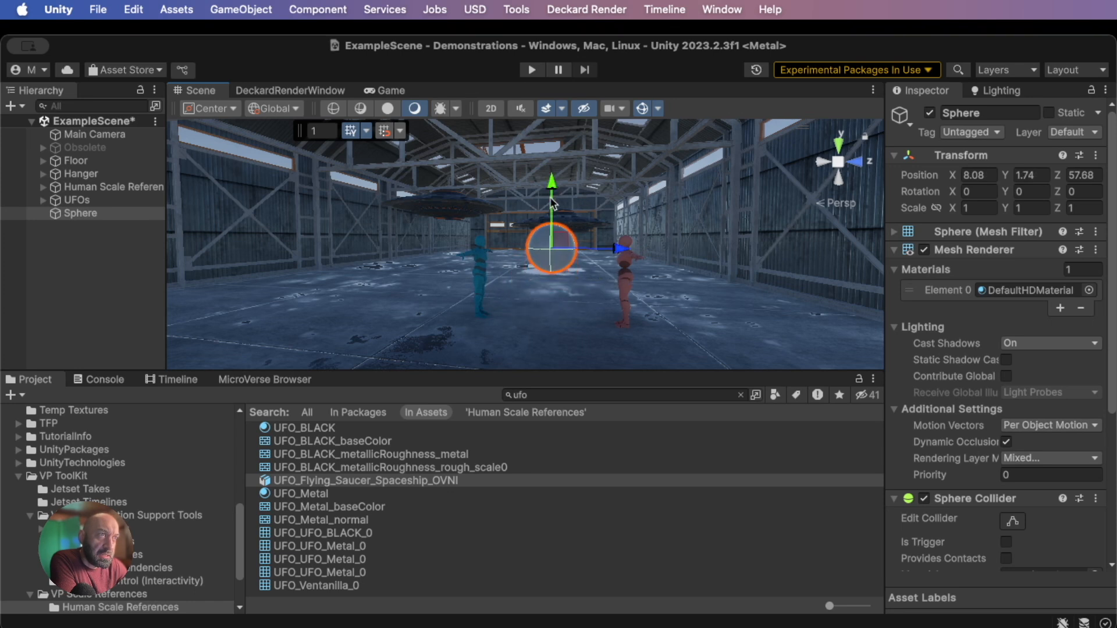
{"action": "right_click_drag", "start_coordinate": [558, 279], "coordinate": [573, 315]}
{"action": "mouse_move", "coordinate": [618, 280]}
{"action": "right_mouse_down"}
{"action": "mouse_move", "coordinate": [636, 289]}
{"action": "mouse_move", "coordinate": [623, 284]}
{"action": "right_mouse_up"}
{"action": "middle_click_drag", "start_coordinate": [622, 284], "coordinate": [640, 284]}
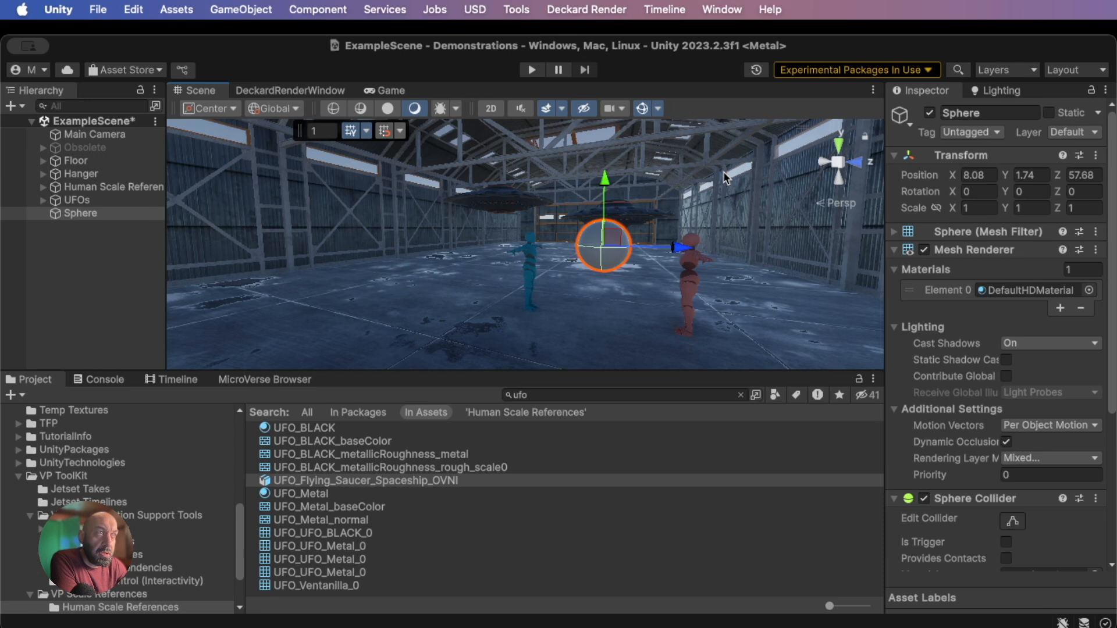
Inspect the material and shader of the Floor (1) tile, widening the Inspector to read its properties
{"action": "left_click", "coordinate": [406, 315]}
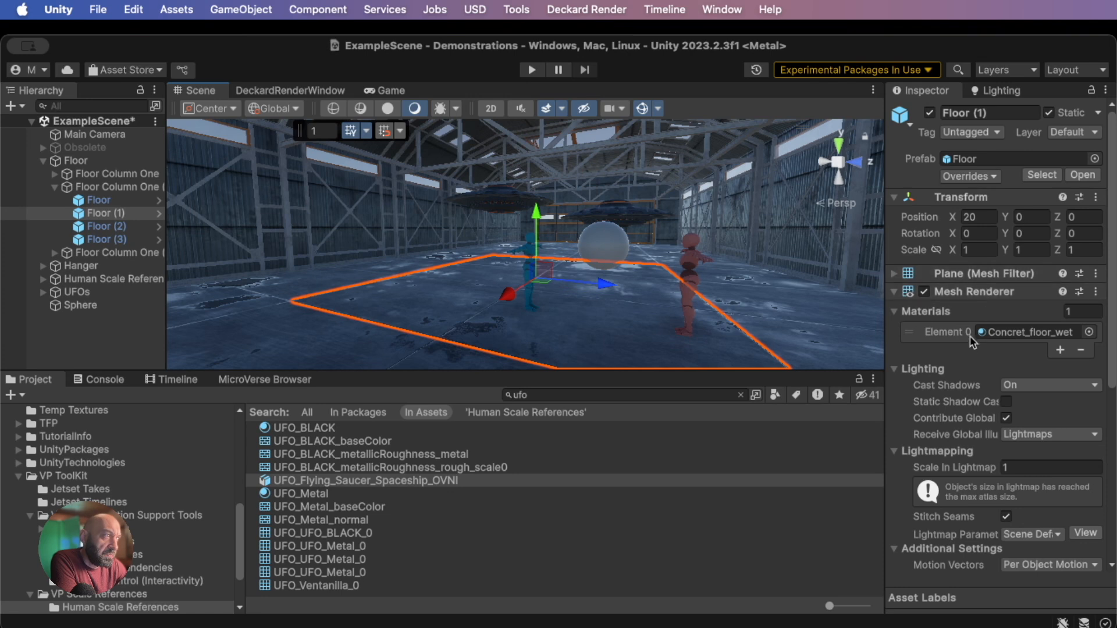
{"action": "scroll", "coordinate": [971, 343], "scroll_direction": "down", "scroll_amount": 10}
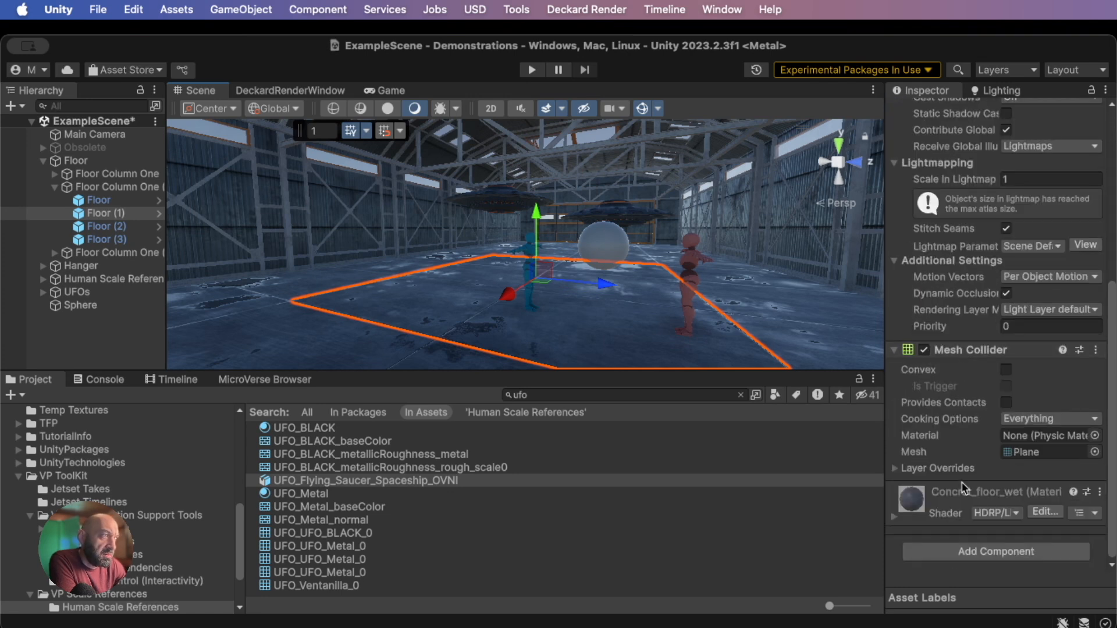
{"action": "left_click_drag", "start_coordinate": [882, 513], "coordinate": [795, 513]}
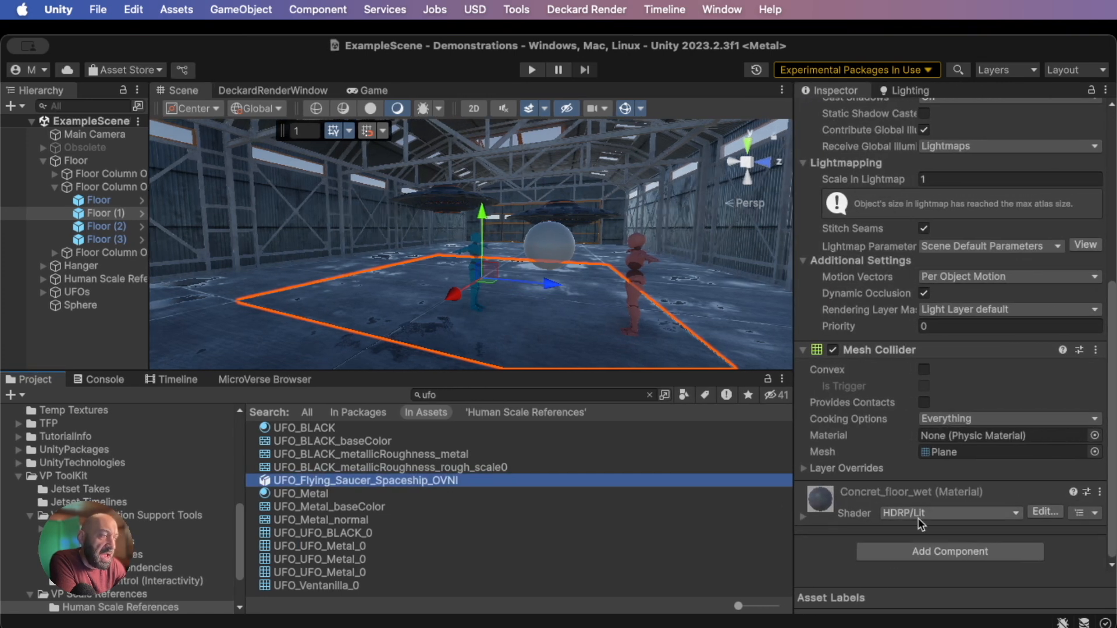
Scale the sphere up uniformly so it is larger between the two human figures
{"action": "left_click", "coordinate": [559, 244]}
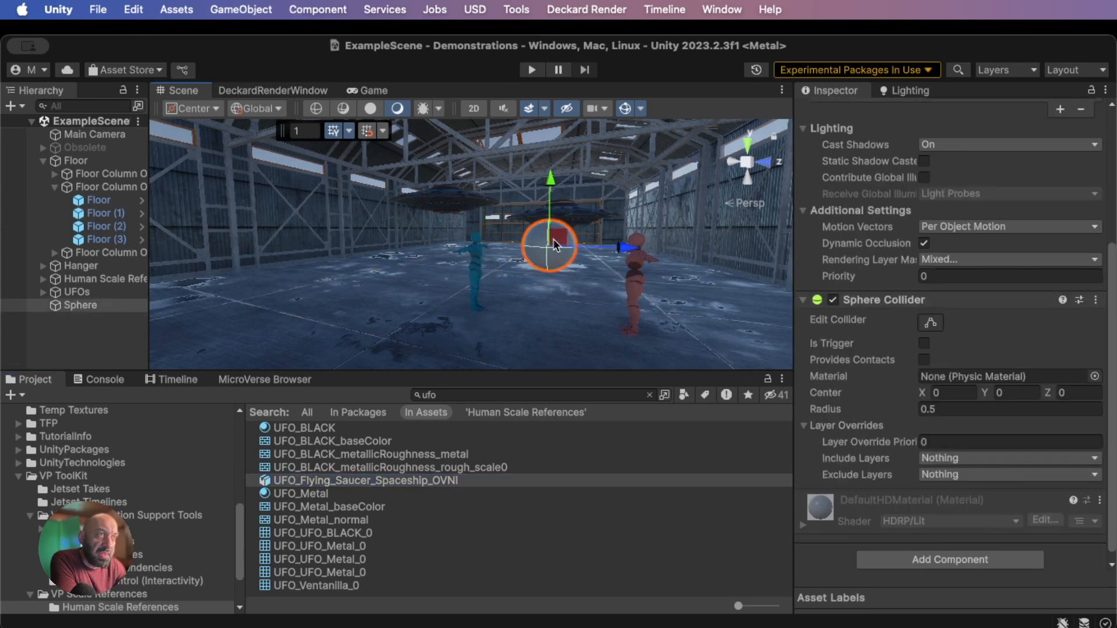
{"action": "scroll", "coordinate": [557, 257], "scroll_direction": "up", "scroll_amount": 5}
{"action": "middle_click_drag", "start_coordinate": [654, 252], "coordinate": [630, 249]}
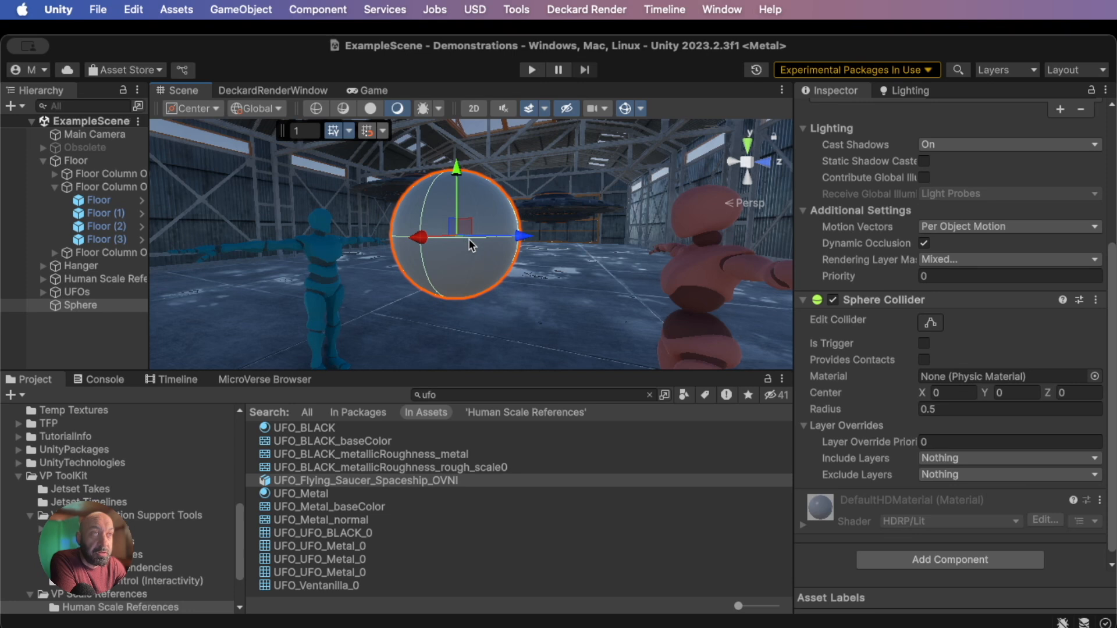
{"action": "scroll", "coordinate": [478, 254], "scroll_direction": "down", "scroll_amount": 6}
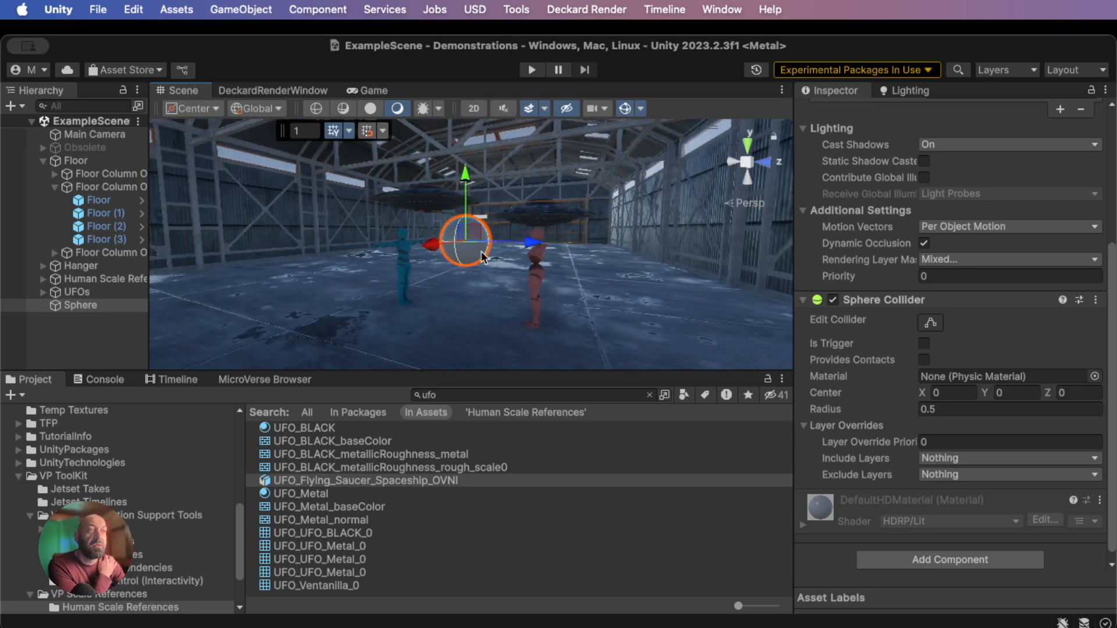
{"action": "key", "text": "r"}
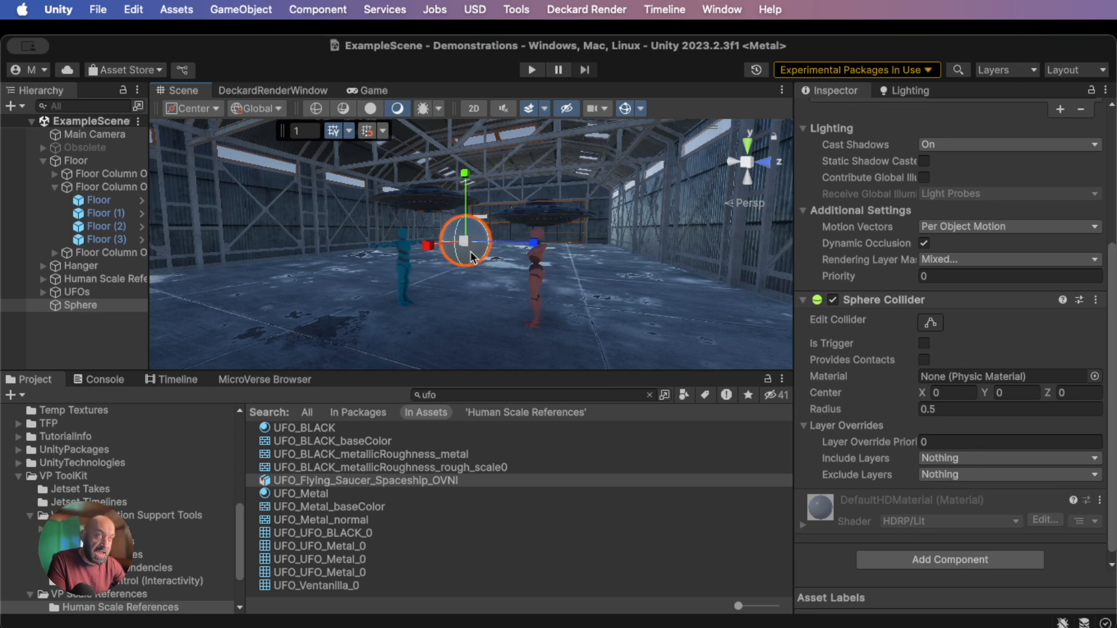
{"action": "mouse_move", "coordinate": [464, 244]}
{"action": "left_mouse_down"}
{"action": "mouse_move", "coordinate": [506, 236]}
{"action": "mouse_move", "coordinate": [477, 231]}
{"action": "mouse_move", "coordinate": [487, 225]}
{"action": "mouse_move", "coordinate": [461, 238]}
{"action": "mouse_move", "coordinate": [470, 236]}
{"action": "left_mouse_up"}
{"action": "key", "text": "w"}
{"action": "right_click_drag", "start_coordinate": [488, 271], "coordinate": [517, 283]}
{"action": "middle_click_drag", "start_coordinate": [518, 283], "coordinate": [544, 285]}
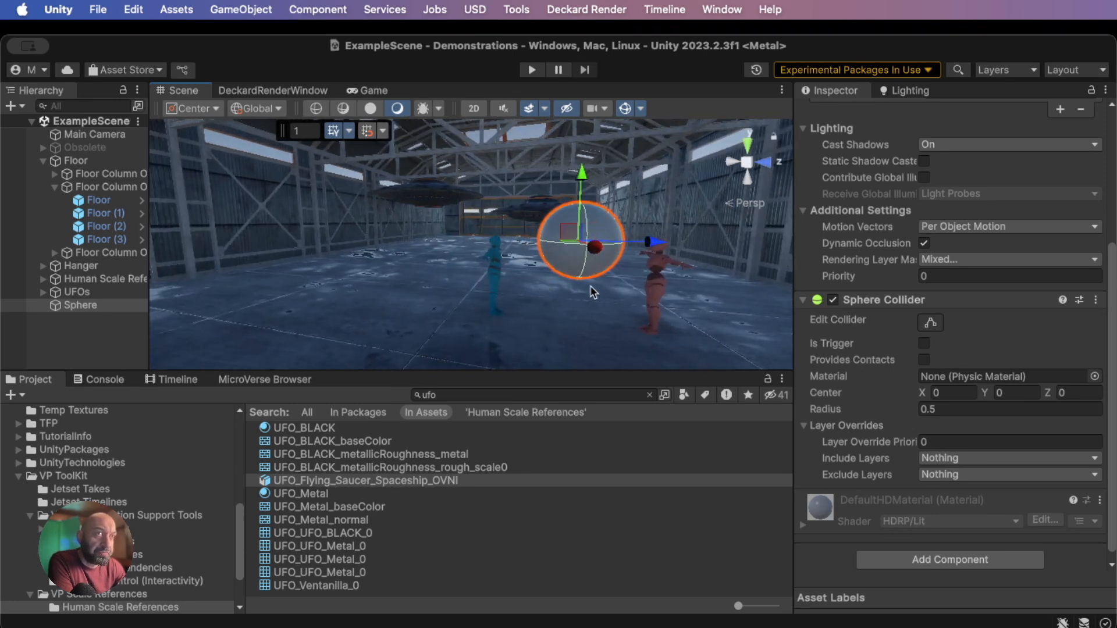
Align the Main Camera with a view of both figures and the sphere, at about X 11.68, Y 1.49, Z 58.41, and collapse the Floor group
{"action": "left_click", "coordinate": [93, 135]}
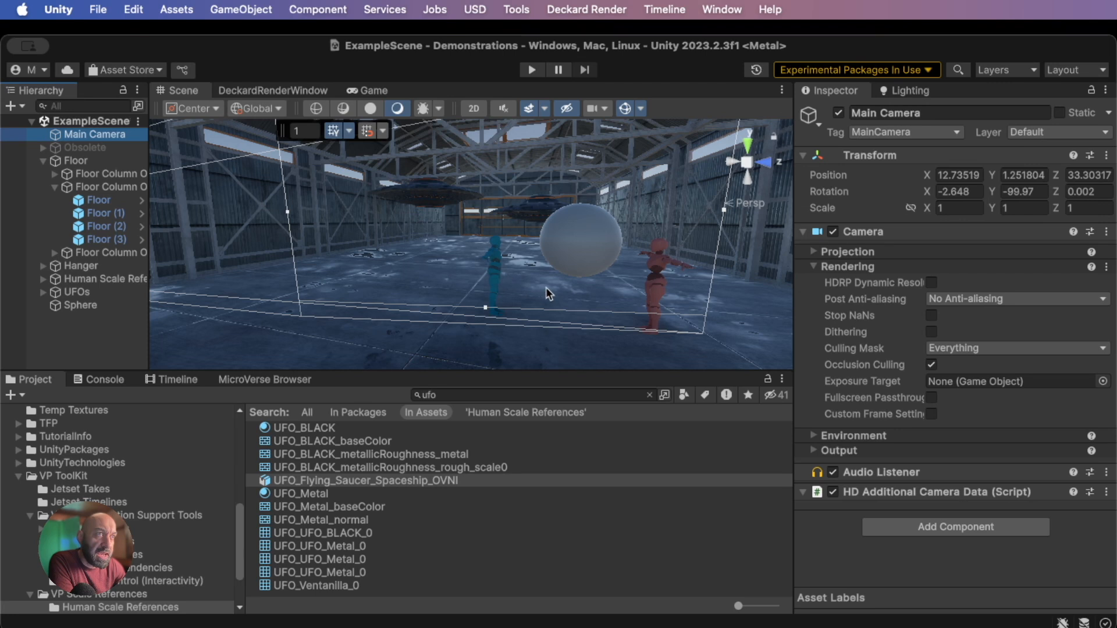
{"action": "right_click_drag", "start_coordinate": [571, 278], "coordinate": [571, 268]}
{"action": "middle_click_drag", "start_coordinate": [571, 267], "coordinate": [540, 262]}
{"action": "middle_click_drag", "start_coordinate": [499, 203], "coordinate": [528, 216]}
{"action": "scroll", "coordinate": [541, 218], "scroll_direction": "up", "scroll_amount": 5}
{"action": "scroll", "coordinate": [552, 218], "scroll_direction": "down", "scroll_amount": 3}
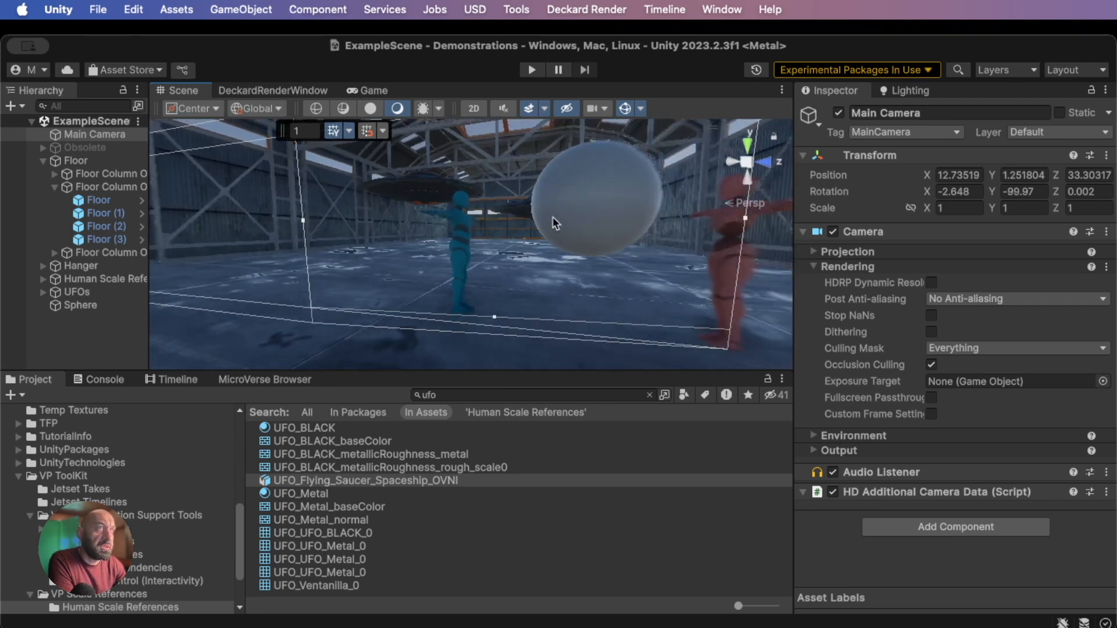
{"action": "scroll", "coordinate": [556, 224], "scroll_direction": "down", "scroll_amount": 2}
{"action": "right_click_drag", "start_coordinate": [569, 249], "coordinate": [574, 258]}
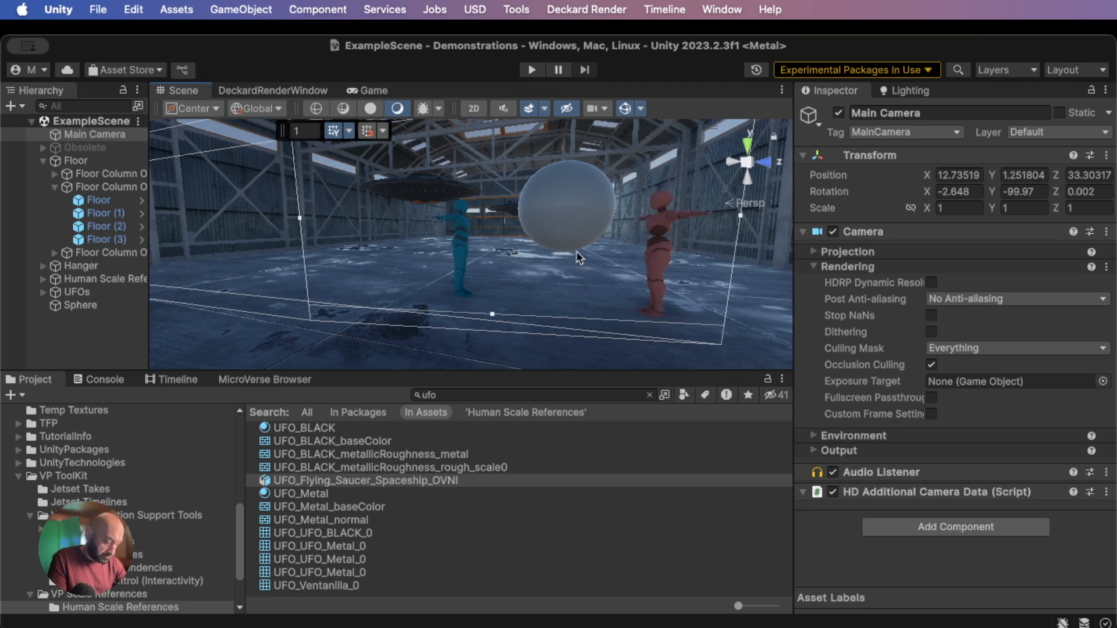
{"action": "key", "text": "super+shift+f"}
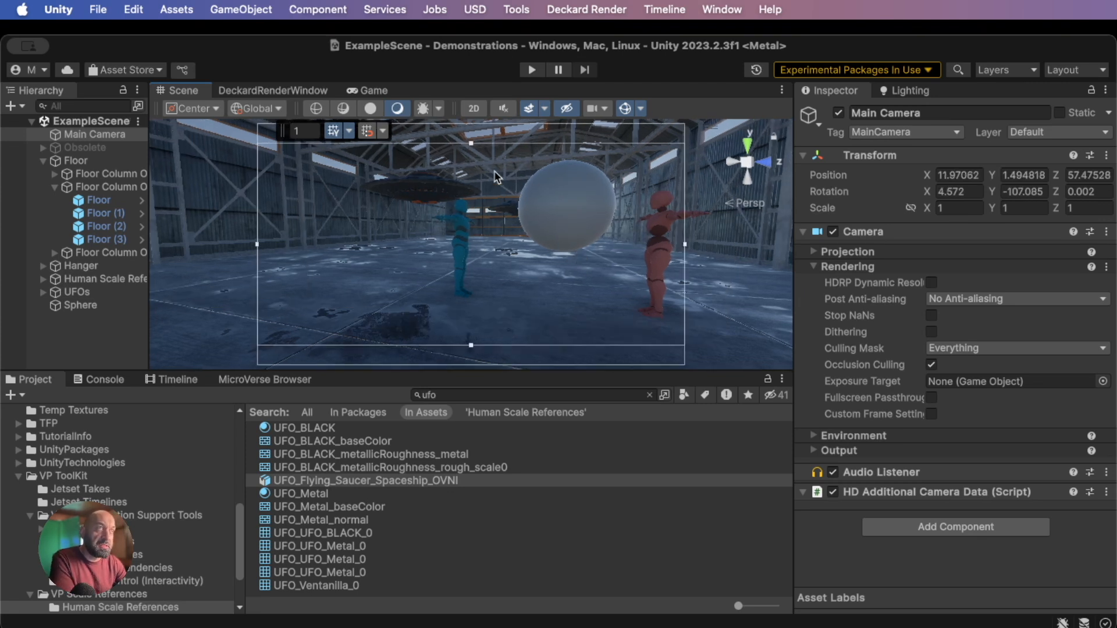
{"action": "middle_click_drag", "start_coordinate": [583, 234], "coordinate": [577, 236]}
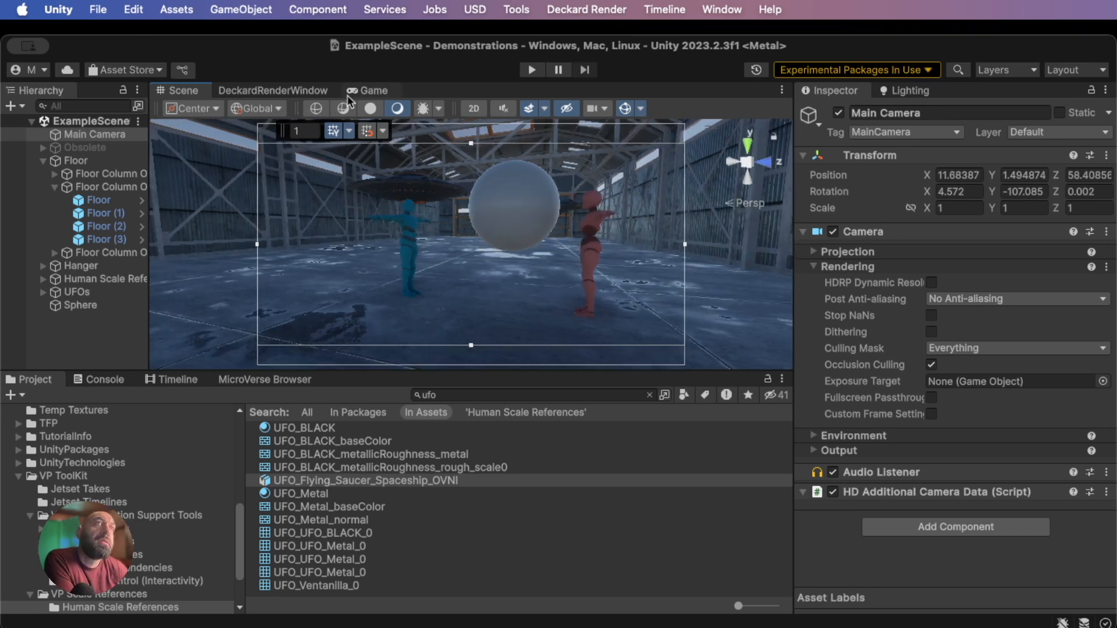
{"action": "left_click", "coordinate": [44, 162]}
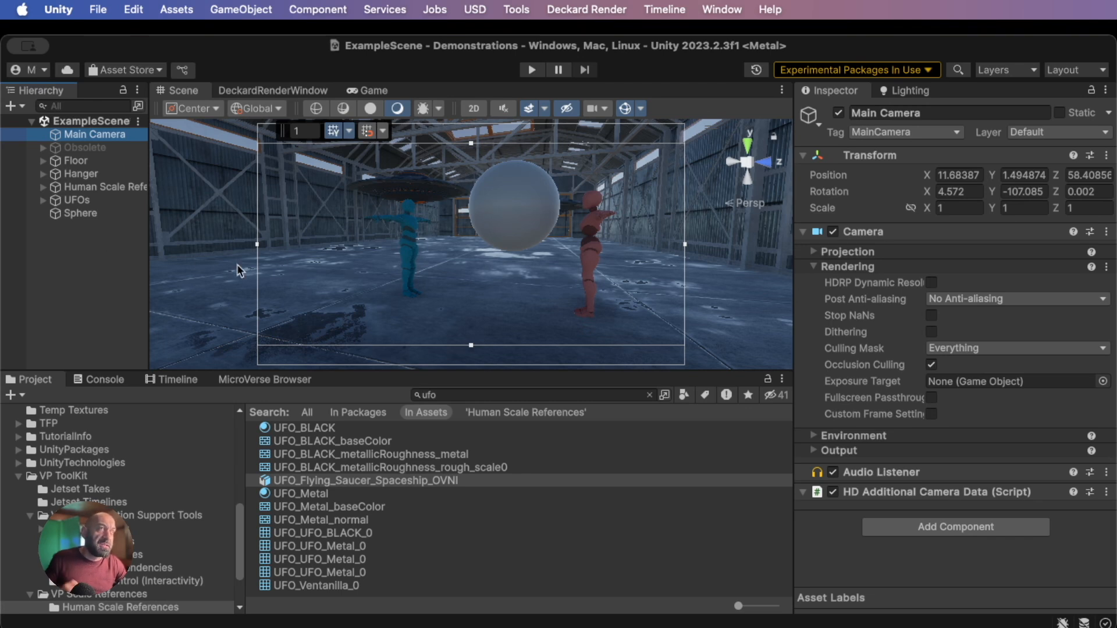
Move the Female figure across the floor to about X -0.71, Y 0, Z 0.52
{"action": "right_click_drag", "start_coordinate": [498, 274], "coordinate": [501, 288]}
{"action": "middle_click_drag", "start_coordinate": [502, 268], "coordinate": [501, 281]}
{"action": "right_click_drag", "start_coordinate": [542, 304], "coordinate": [547, 293]}
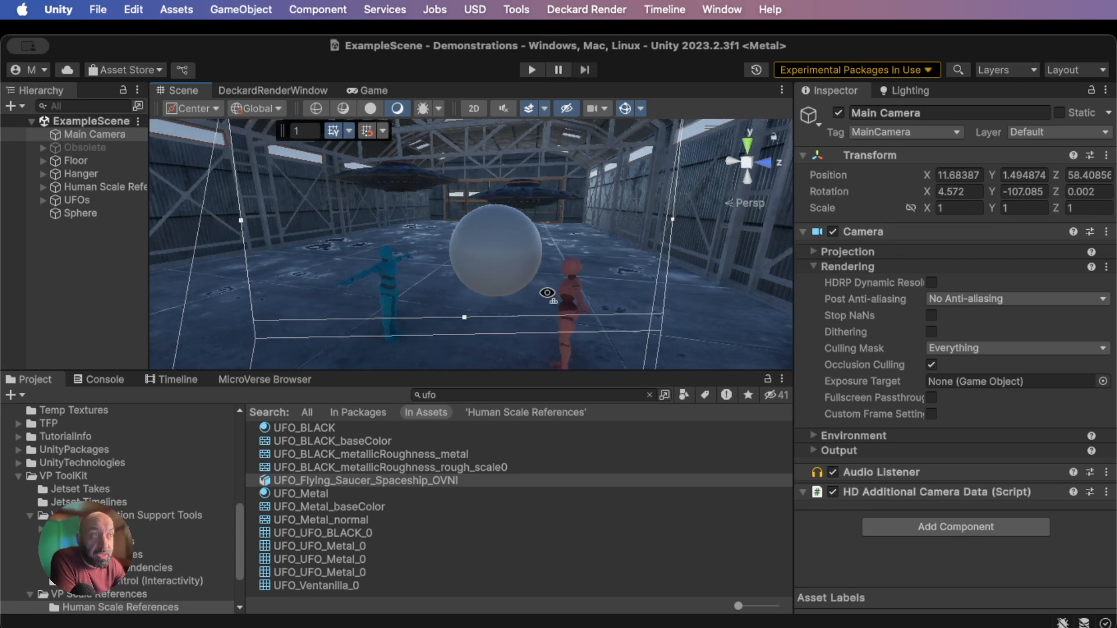
{"action": "left_click", "coordinate": [568, 307]}
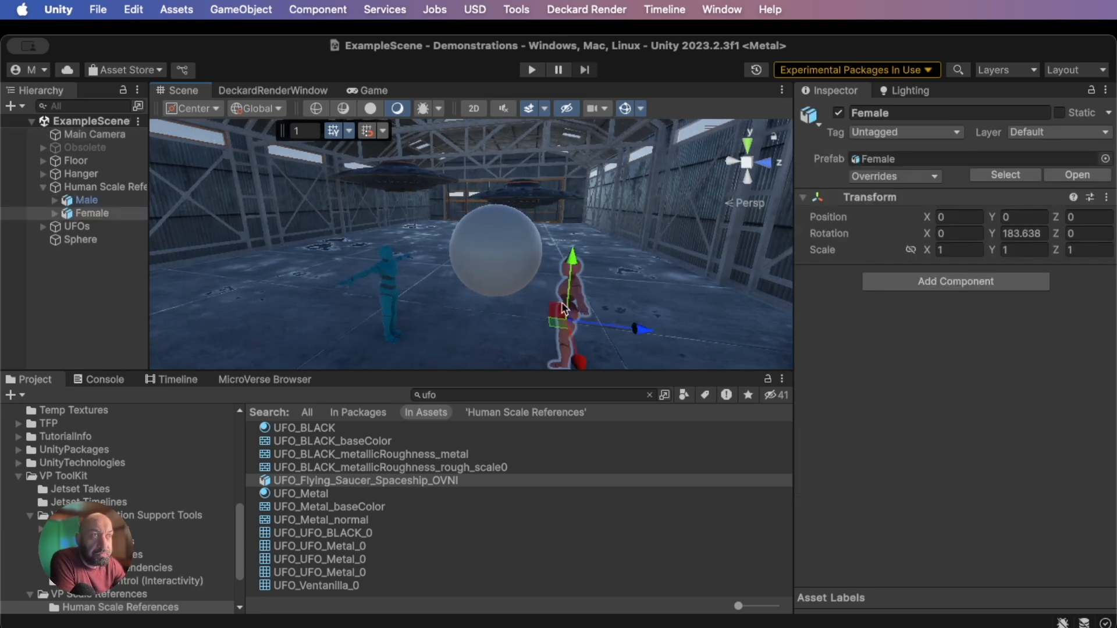
{"action": "left_click_drag", "start_coordinate": [557, 324], "coordinate": [584, 312]}
{"action": "right_click_drag", "start_coordinate": [526, 292], "coordinate": [523, 261]}
{"action": "middle_click_drag", "start_coordinate": [524, 261], "coordinate": [527, 253]}
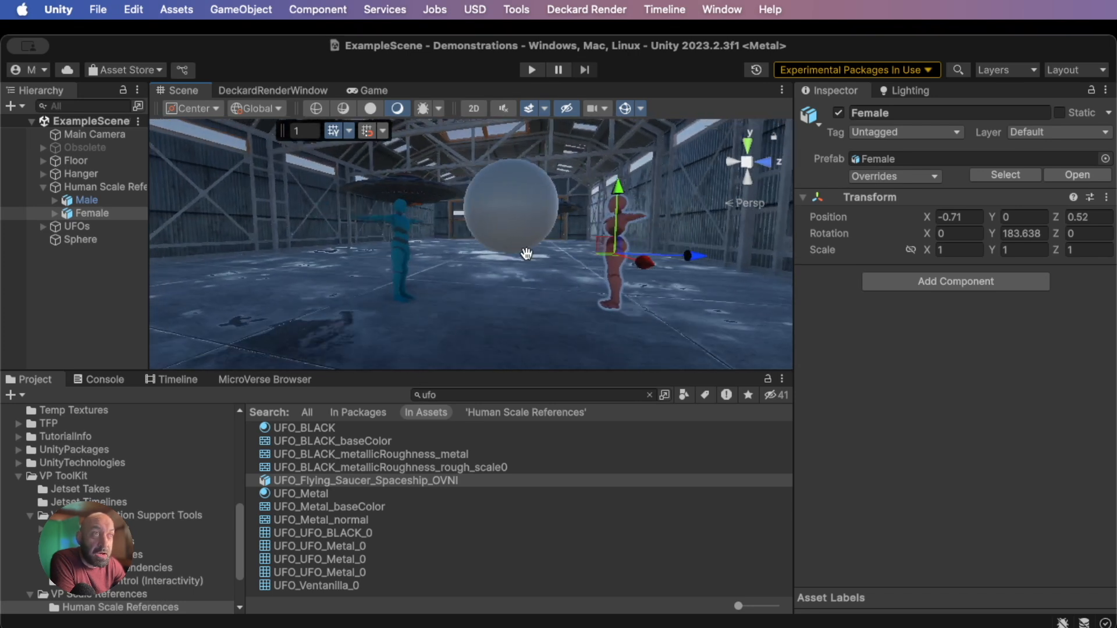
Examine the arrangement of the figures and the sphere from behind the Male figure
{"action": "right_click_drag", "start_coordinate": [483, 218], "coordinate": [414, 224]}
{"action": "middle_click_drag", "start_coordinate": [579, 215], "coordinate": [514, 204]}
{"action": "scroll", "coordinate": [523, 214], "scroll_direction": "up", "scroll_amount": 5}
{"action": "right_click_drag", "start_coordinate": [514, 204], "coordinate": [372, 196]}
{"action": "right_click_drag", "start_coordinate": [388, 242], "coordinate": [927, 293]}
{"action": "middle_click_drag", "start_coordinate": [559, 285], "coordinate": [517, 265]}
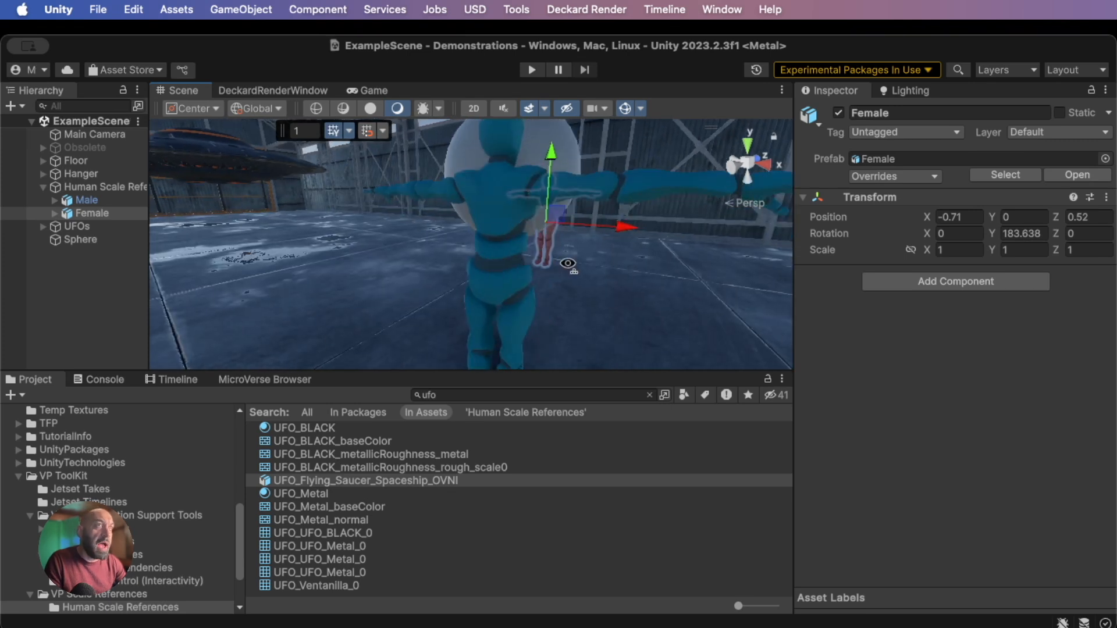
{"action": "right_click_drag", "start_coordinate": [568, 263], "coordinate": [614, 250]}
{"action": "middle_click_drag", "start_coordinate": [614, 251], "coordinate": [608, 251]}
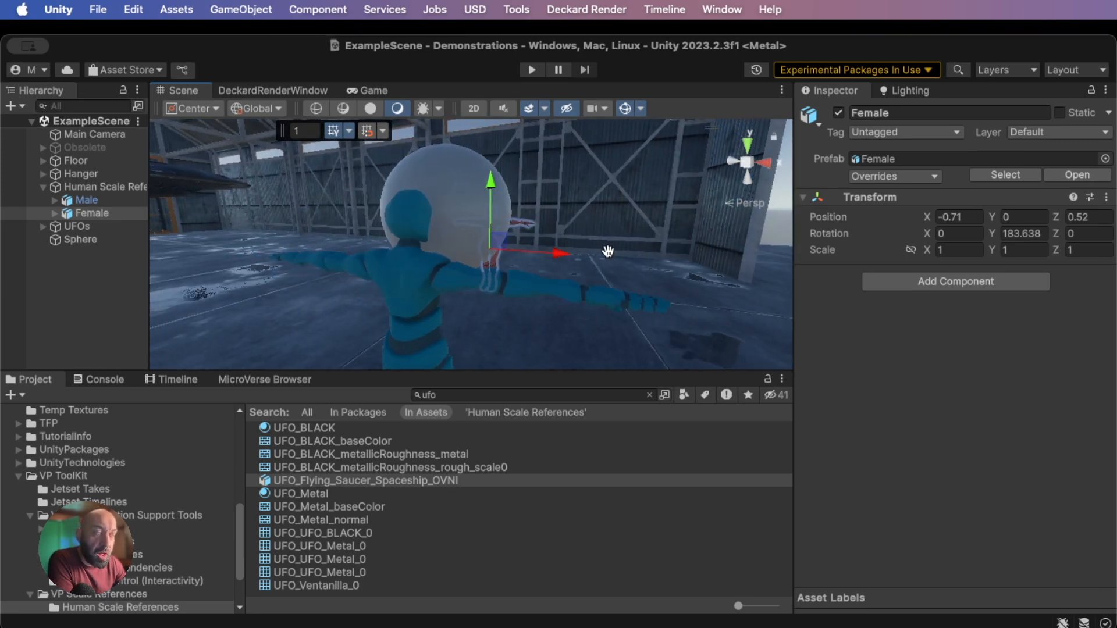
{"action": "mouse_move", "coordinate": [540, 299]}
{"action": "middle_mouse_down"}
{"action": "mouse_move", "coordinate": [539, 285]}
{"action": "mouse_move", "coordinate": [540, 297]}
{"action": "middle_mouse_up"}
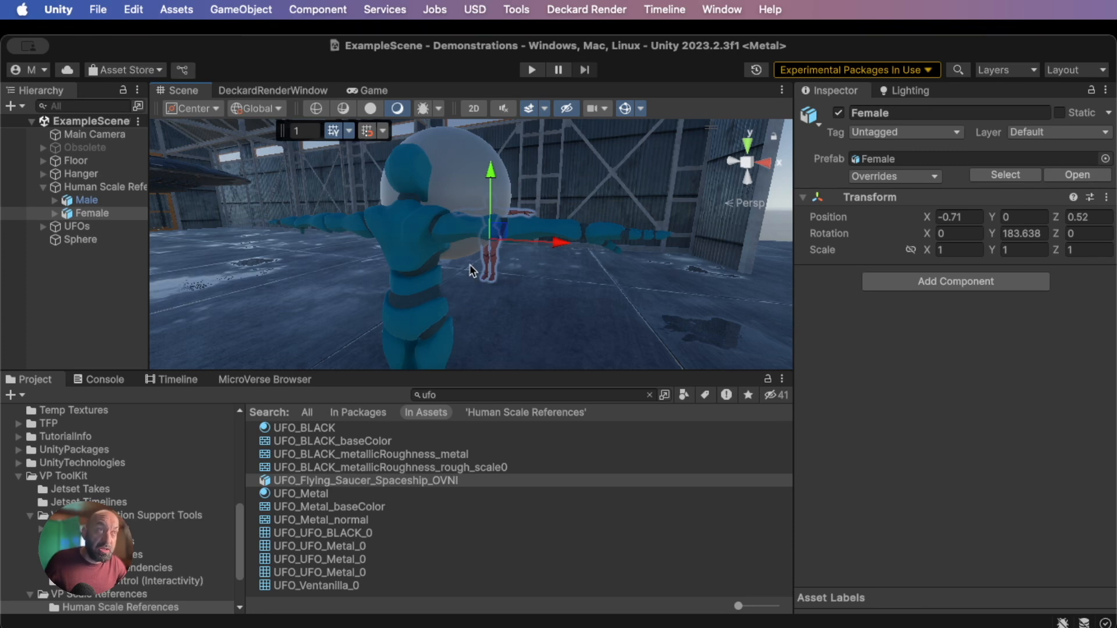
Add the "- Add as Jetset SceneLocator Prefab" asset from the VP ToolKit folder as a child of the Male figure
{"action": "left_click", "coordinate": [76, 200]}
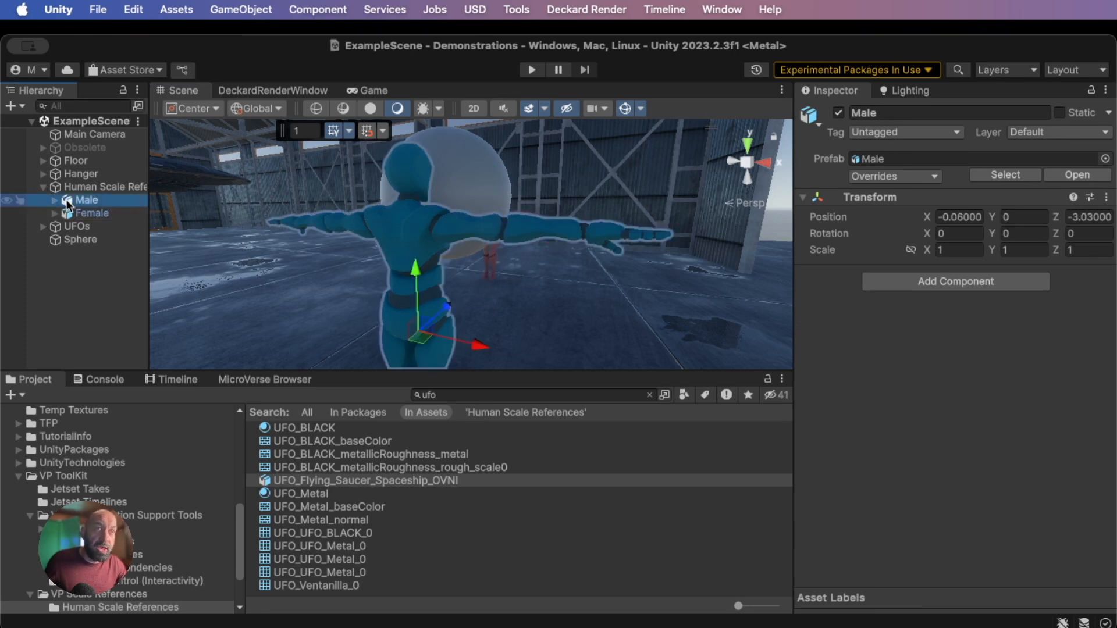
{"action": "left_click", "coordinate": [71, 475]}
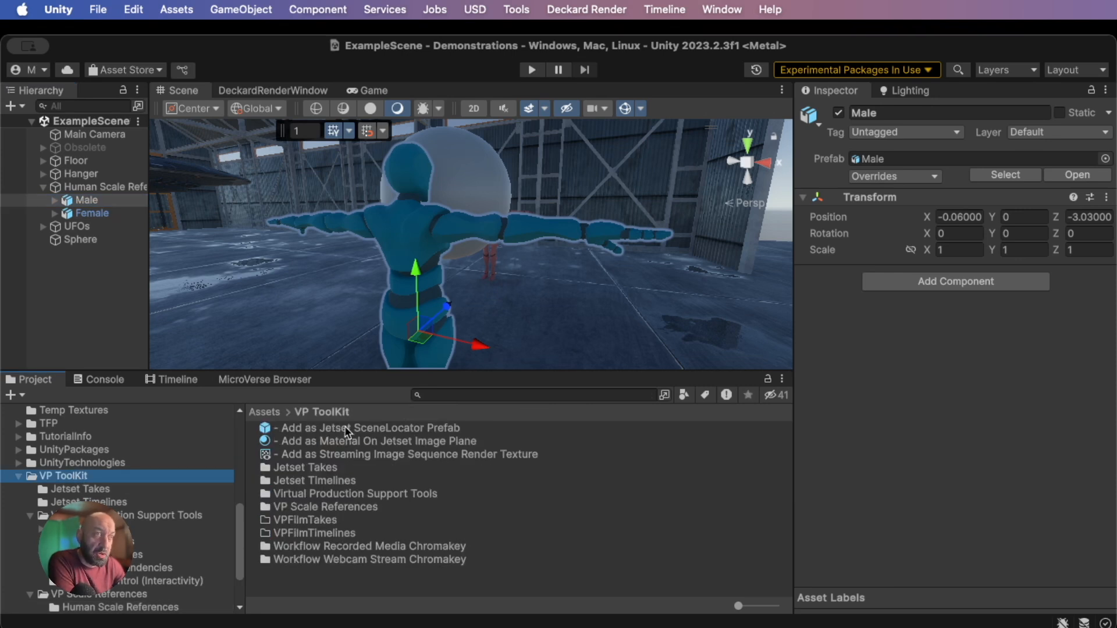
{"action": "left_click_drag", "start_coordinate": [343, 428], "coordinate": [87, 201]}
{"action": "right_click_drag", "start_coordinate": [366, 243], "coordinate": [367, 388]}
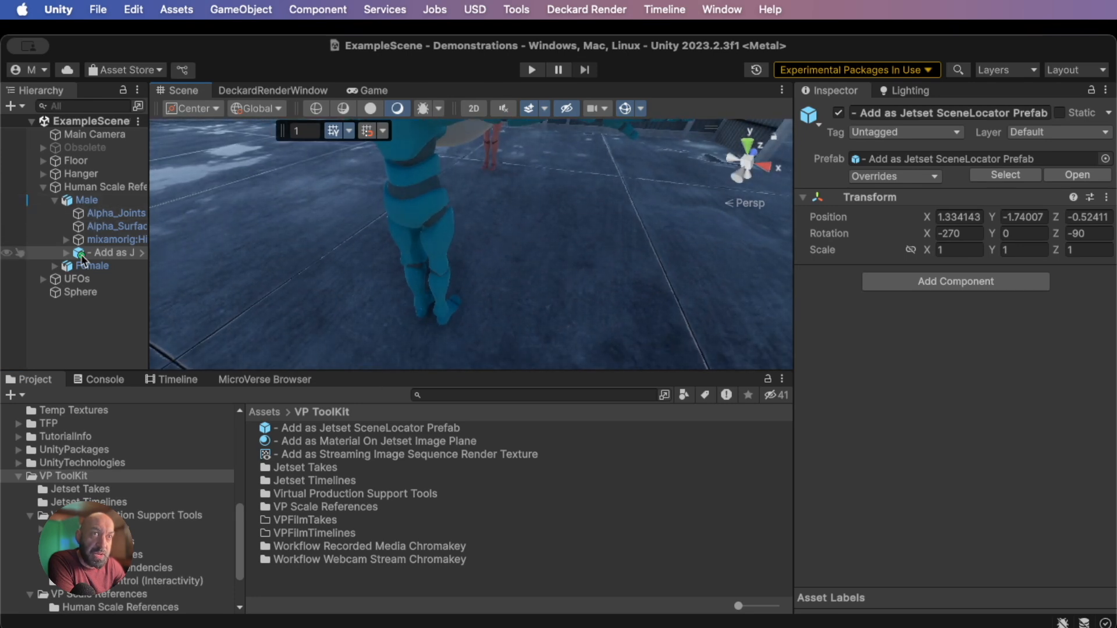
Set the Jetset SceneLocator prefab's position to X 0, Y 0, Z 0 relative to the Male figure
{"action": "left_click", "coordinate": [958, 218]}
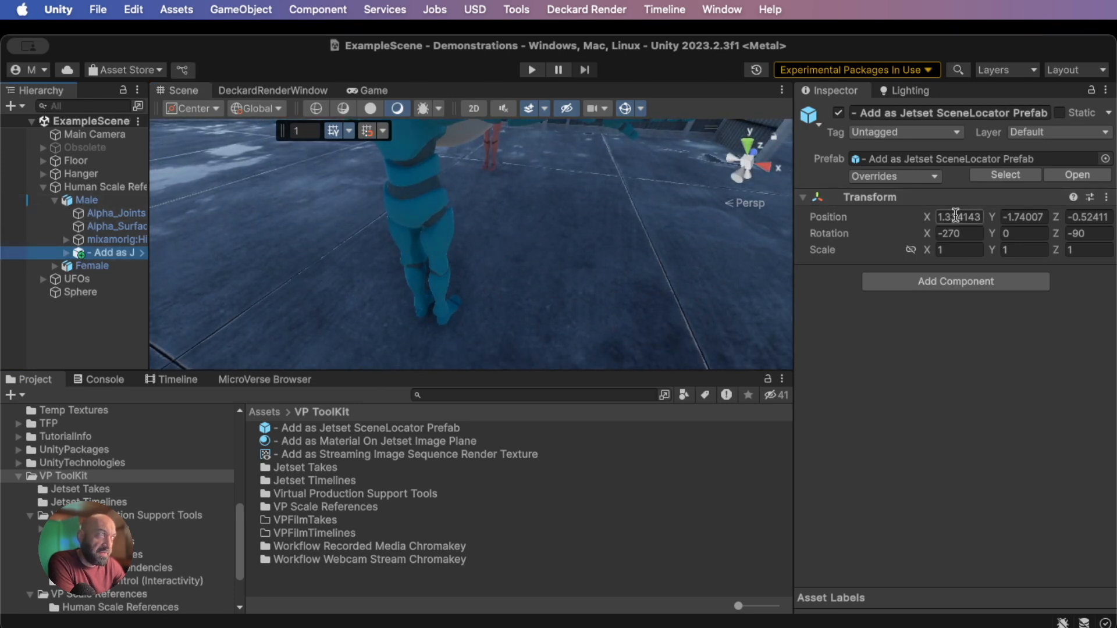
{"action": "type", "text": "0"}
{"action": "key", "text": "Tab"}
{"action": "type", "text": "0"}
{"action": "key", "text": "Tab"}
{"action": "type", "text": "0"}
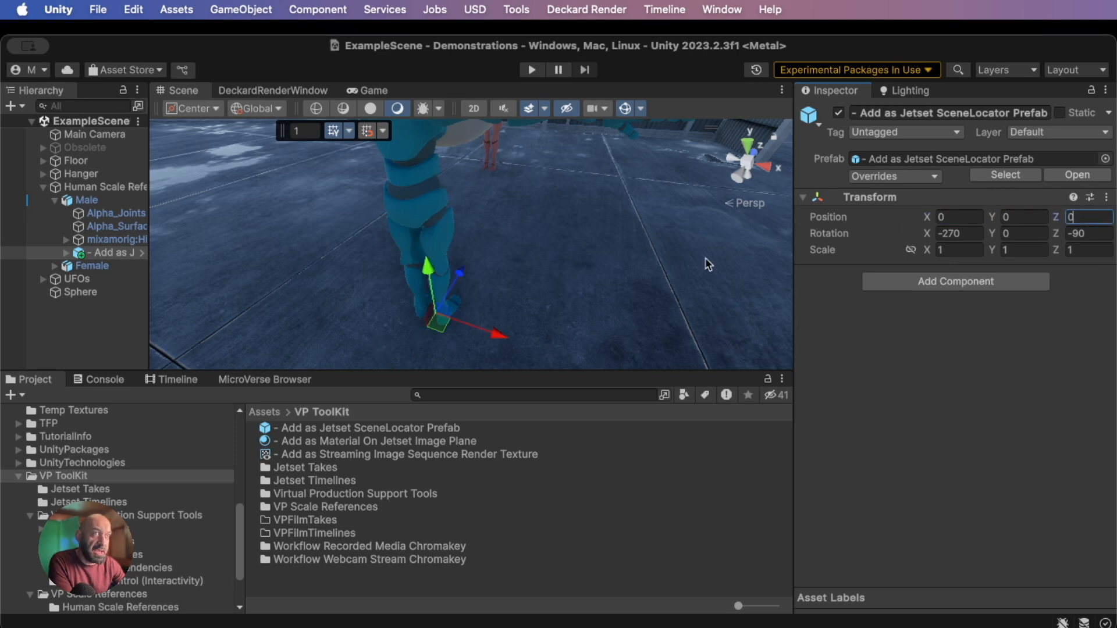
Rename the sceneloc_ object inside the Male figure's Jetset SceneLocator prefab to sceneloc_OTS_Man
{"action": "left_click_drag", "start_coordinate": [558, 299], "coordinate": [529, 232], "text": "alt"}
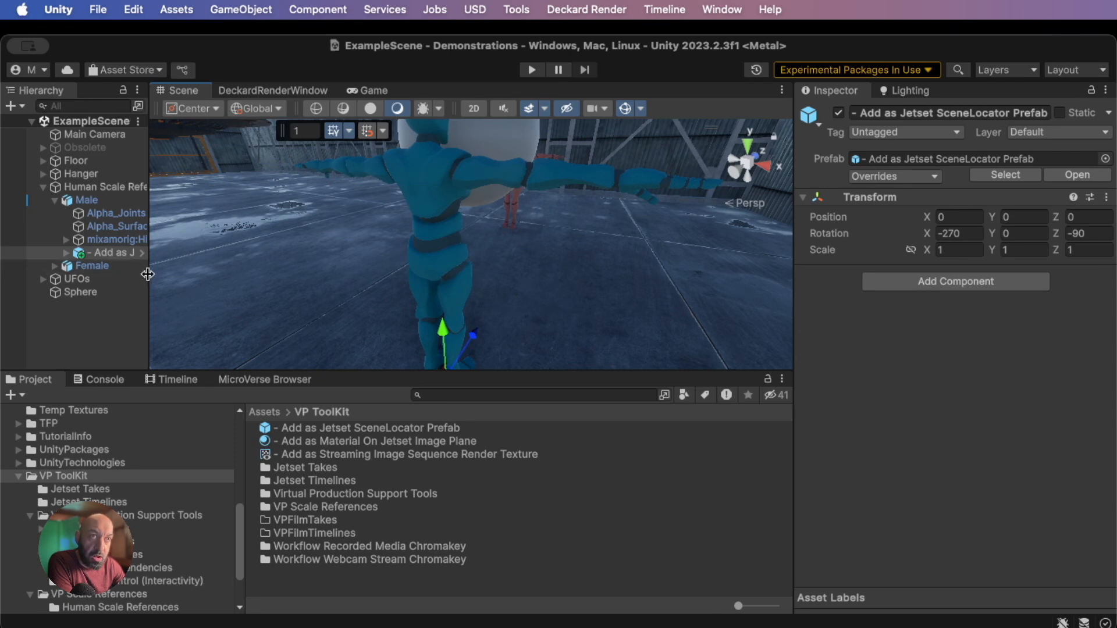
{"action": "left_click_drag", "start_coordinate": [148, 274], "coordinate": [299, 278]}
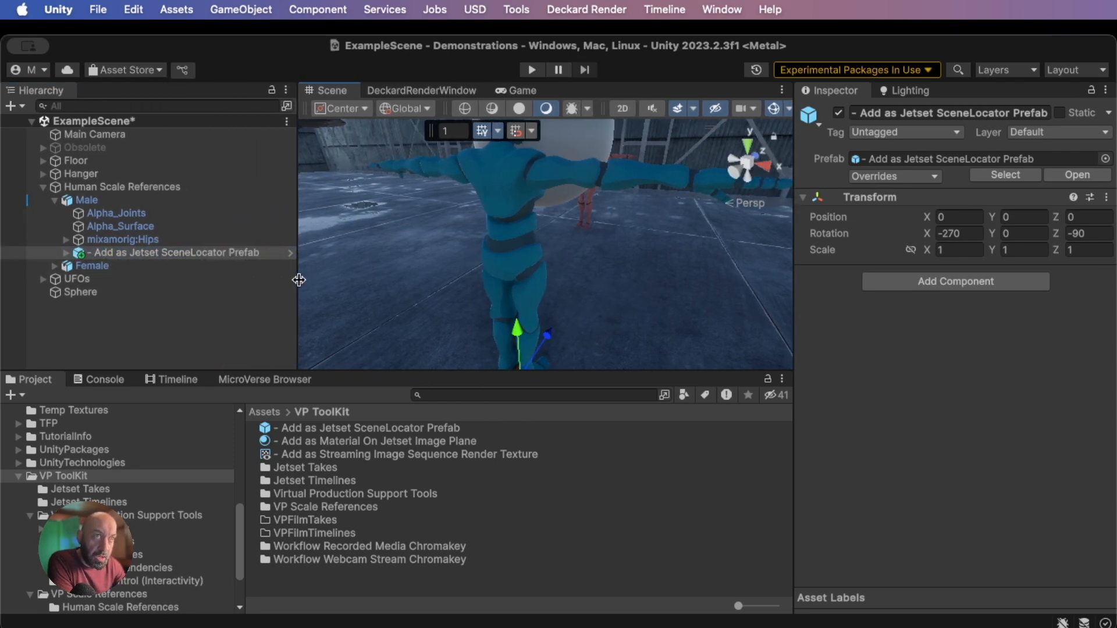
{"action": "left_click", "coordinate": [68, 255]}
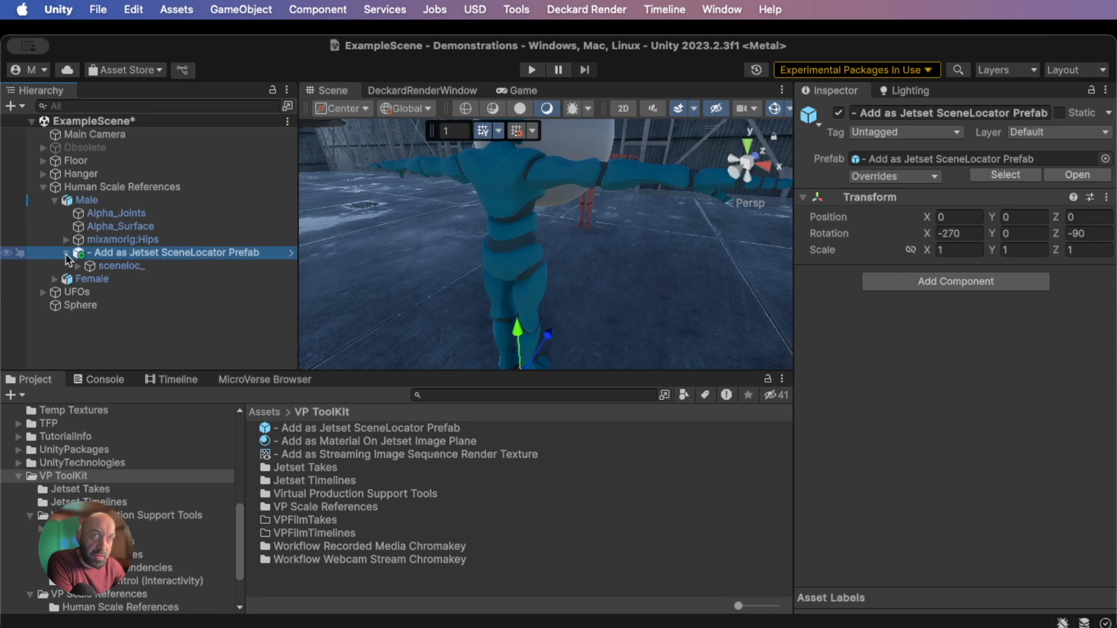
{"action": "left_click", "coordinate": [119, 267]}
{"action": "left_click", "coordinate": [149, 272]}
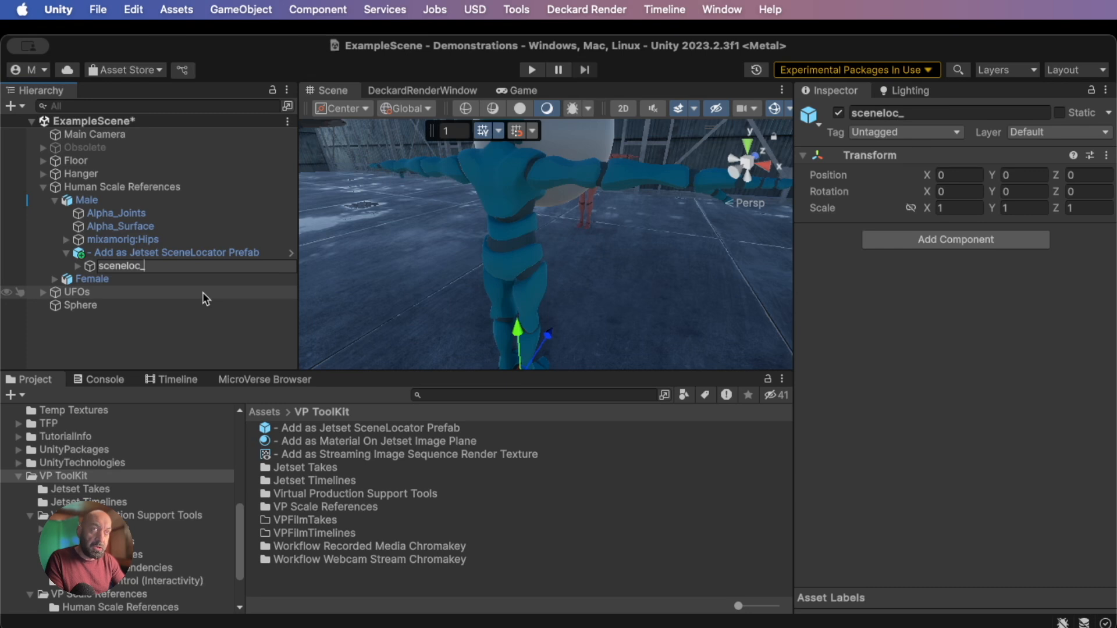
{"action": "type", "text": "OTS"}
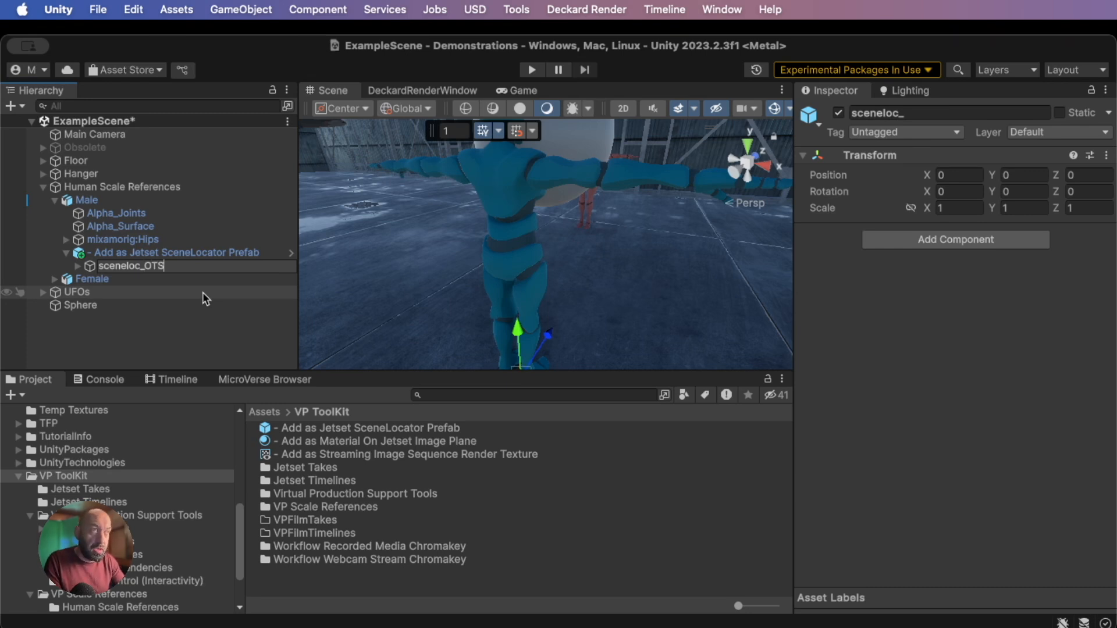
{"action": "type", "text": "_"}
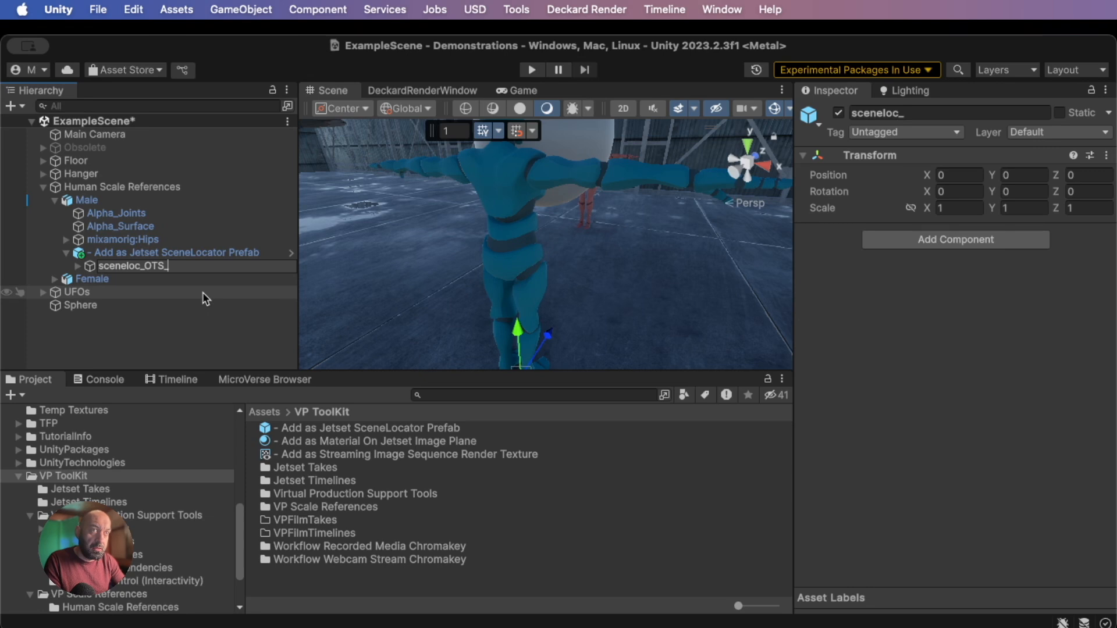
{"action": "type", "text": "Man"}
{"action": "key", "text": "Return"}
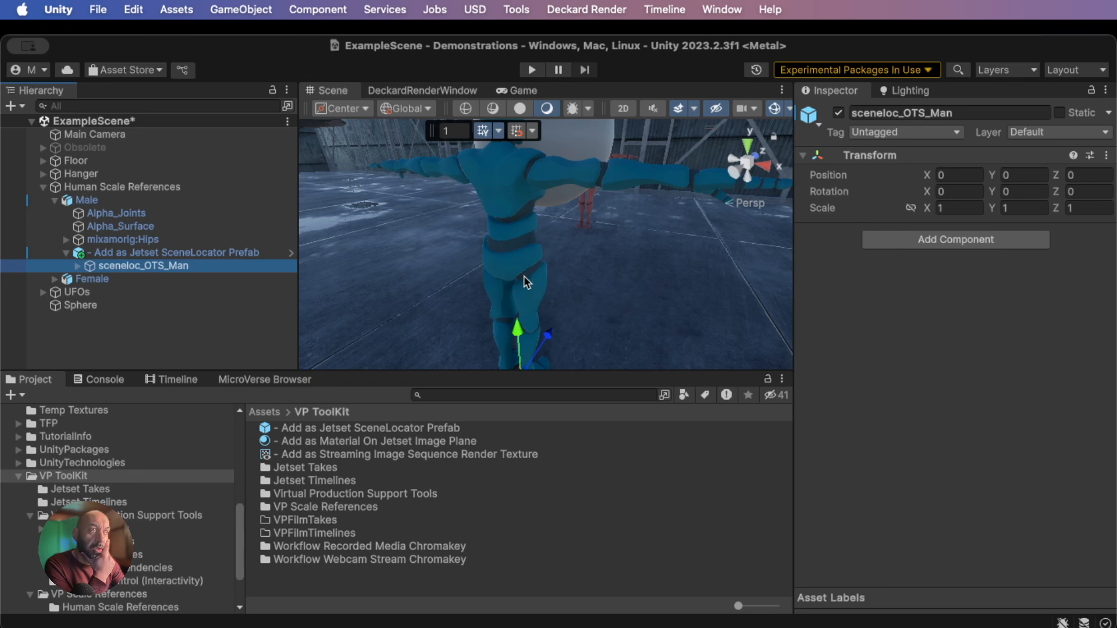
Add the "- Add as Jetset SceneLocator Prefab" asset as a child of the Female figure
{"action": "right_click_drag", "start_coordinate": [584, 272], "coordinate": [302, 265]}
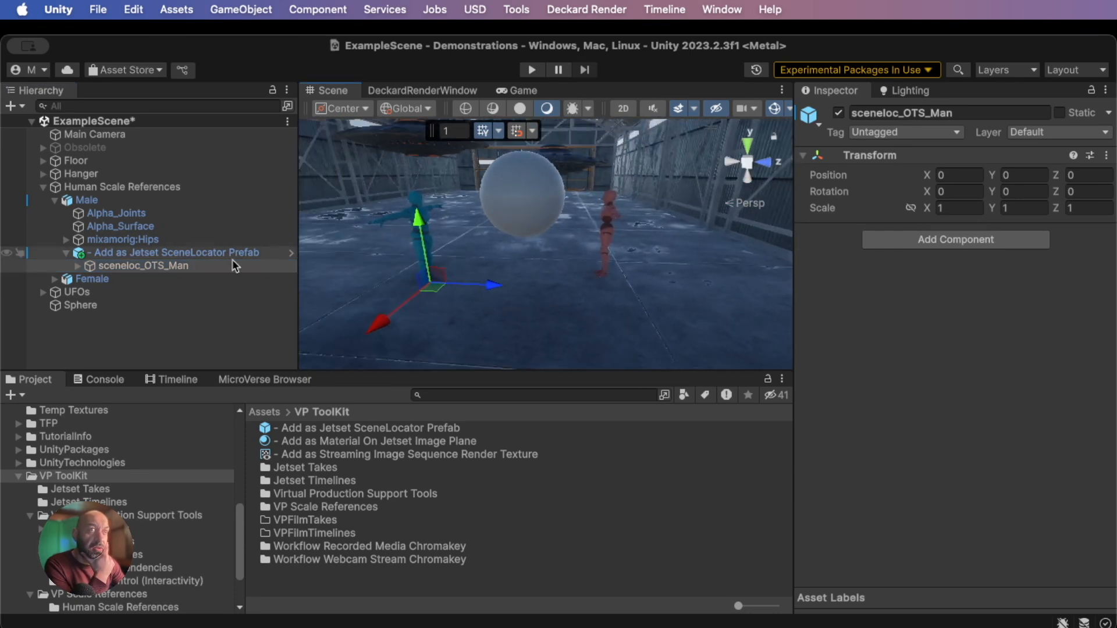
{"action": "left_click", "coordinate": [68, 281]}
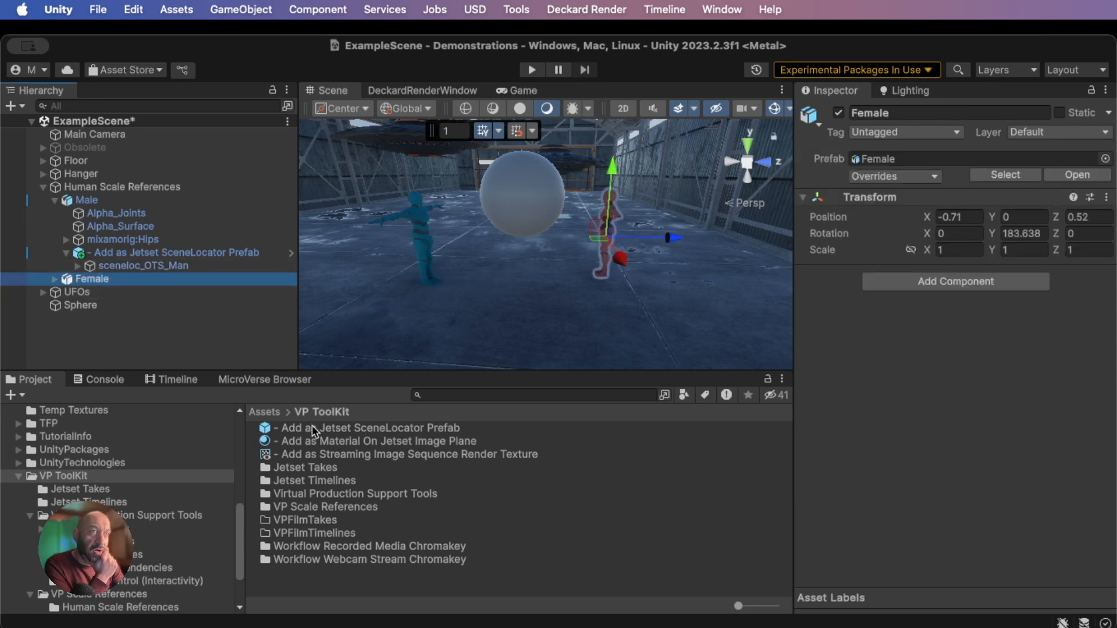
{"action": "left_click_drag", "start_coordinate": [334, 427], "coordinate": [96, 283]}
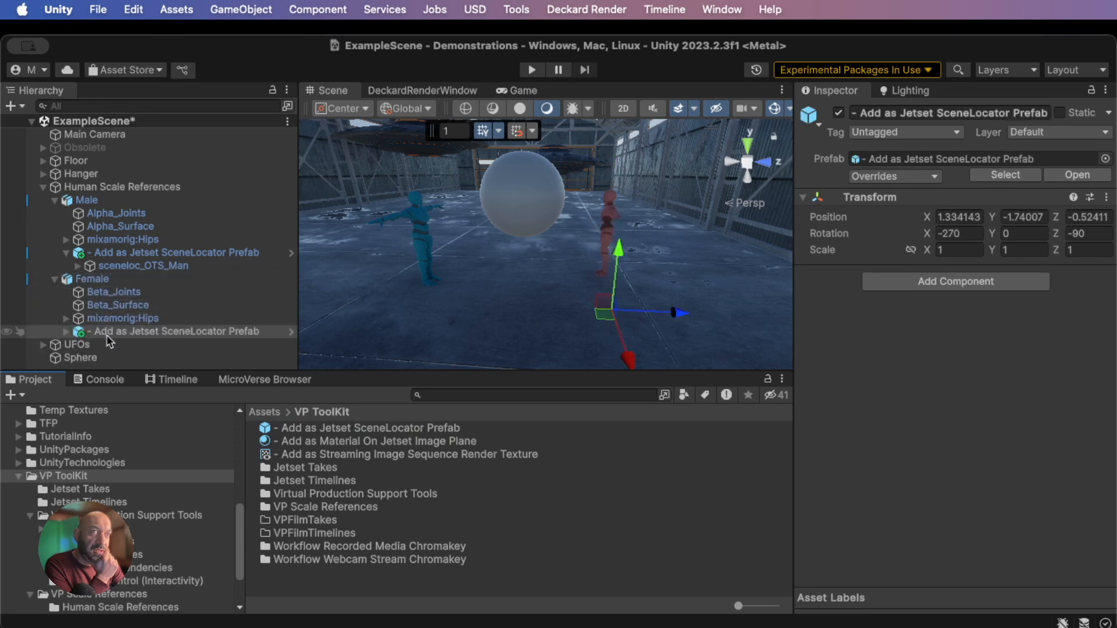
Rename the sceneloc_ object inside the Female figure's Jetset SceneLocator prefab to sceneloc_Woman
{"action": "left_click", "coordinate": [66, 330]}
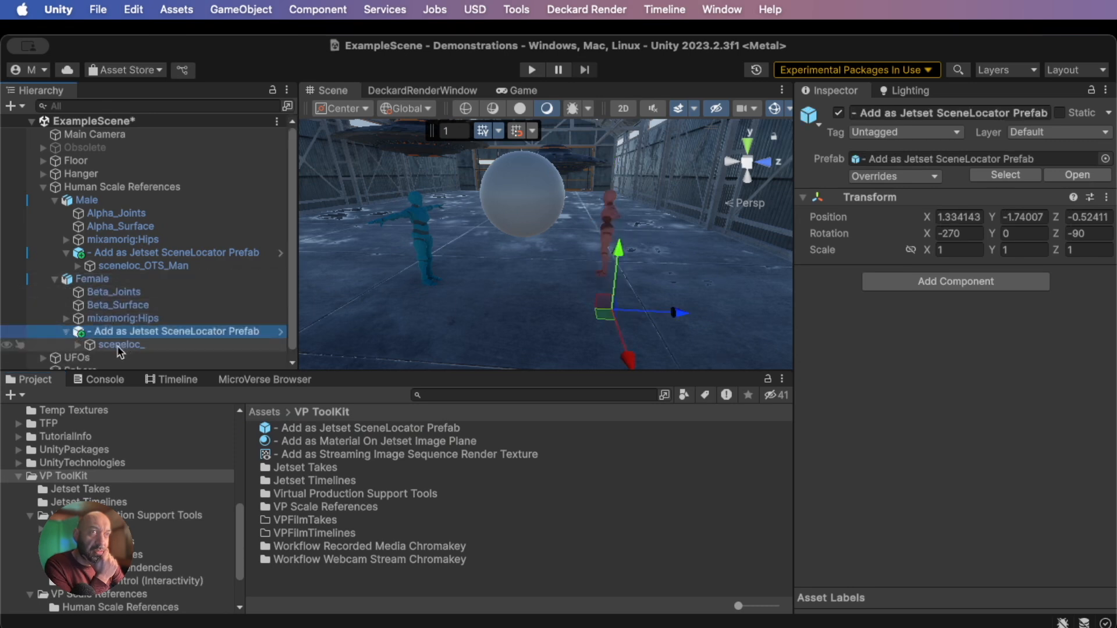
{"action": "left_click", "coordinate": [137, 346]}
{"action": "left_click", "coordinate": [147, 347]}
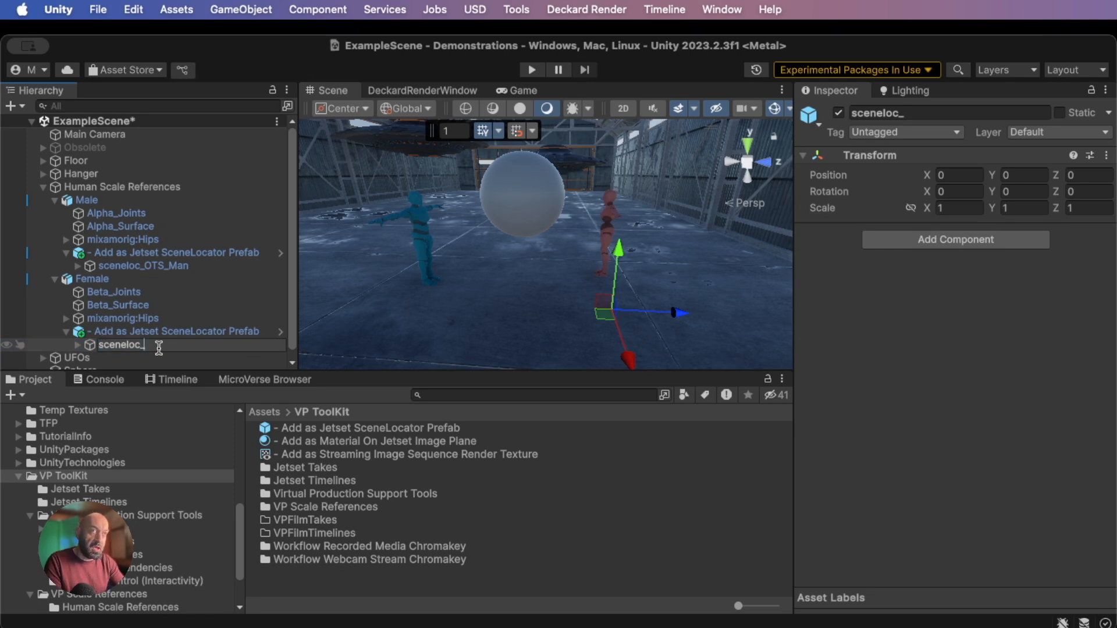
{"action": "type", "text": "Woman"}
{"action": "key", "text": "Return"}
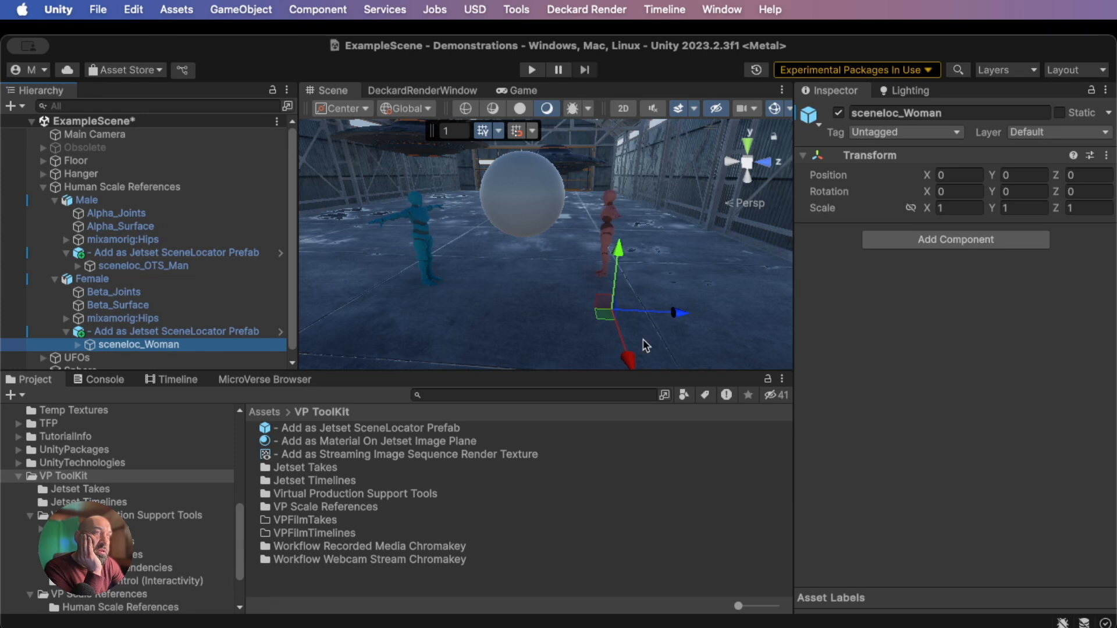
Set the Female figure's Jetset SceneLocator prefab position to X 0, Y 0, Z 0
{"action": "left_click", "coordinate": [110, 333]}
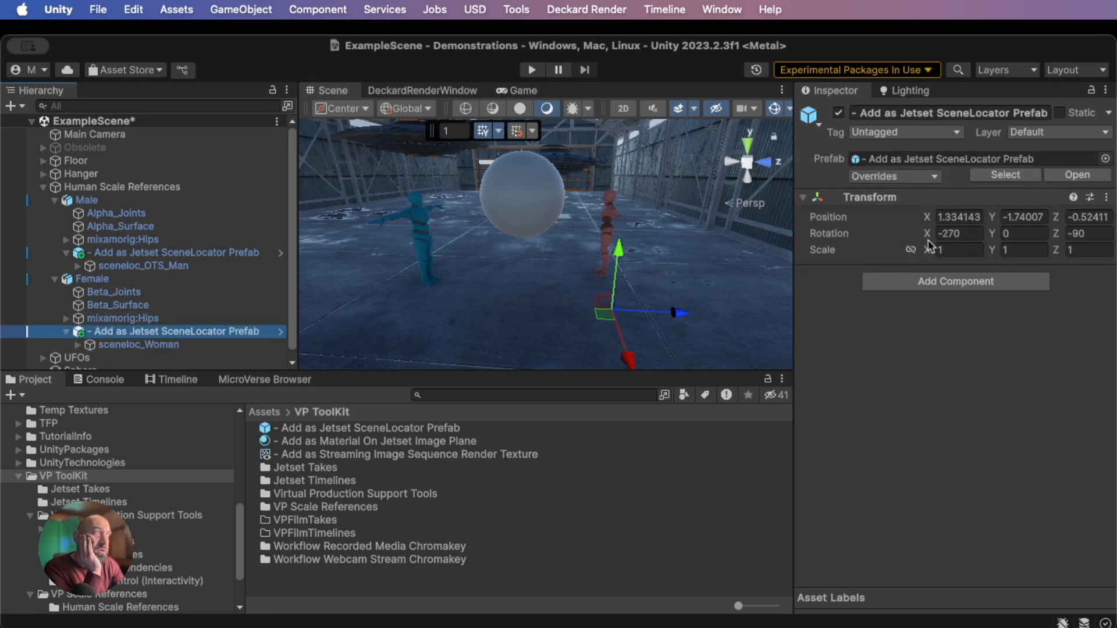
{"action": "left_click", "coordinate": [960, 217]}
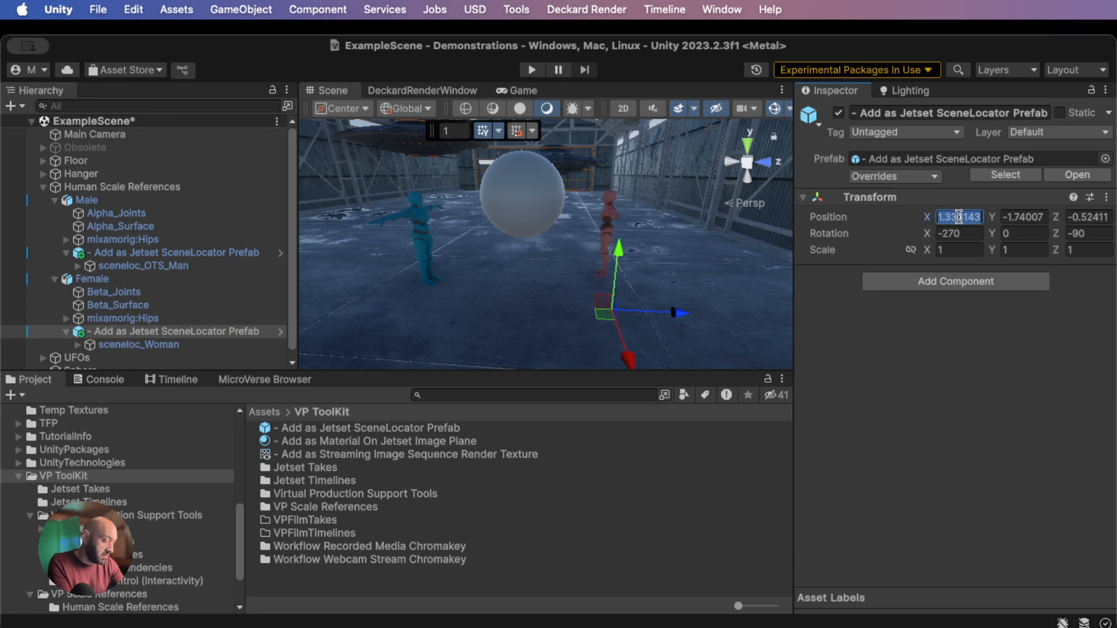
{"action": "type", "text": "0"}
{"action": "left_click", "coordinate": [1026, 217]}
{"action": "type", "text": "0"}
{"action": "left_click", "coordinate": [1098, 221]}
{"action": "type", "text": "0"}
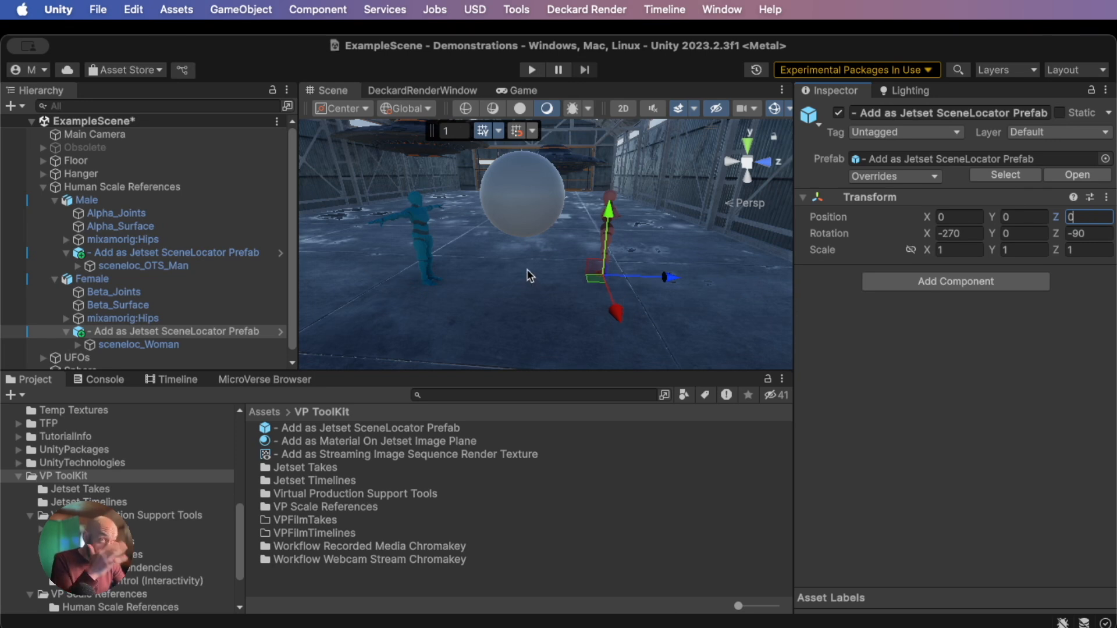
Examine the over-the-shoulder view from behind the Female figure towards the sphere and the Male figure
{"action": "right_click_drag", "start_coordinate": [616, 296], "coordinate": [356, 261]}
{"action": "mouse_move", "coordinate": [598, 264]}
{"action": "middle_mouse_down"}
{"action": "mouse_move", "coordinate": [570, 259]}
{"action": "mouse_move", "coordinate": [581, 254]}
{"action": "middle_mouse_up"}
{"action": "scroll", "coordinate": [585, 256], "scroll_direction": "down", "scroll_amount": 3}
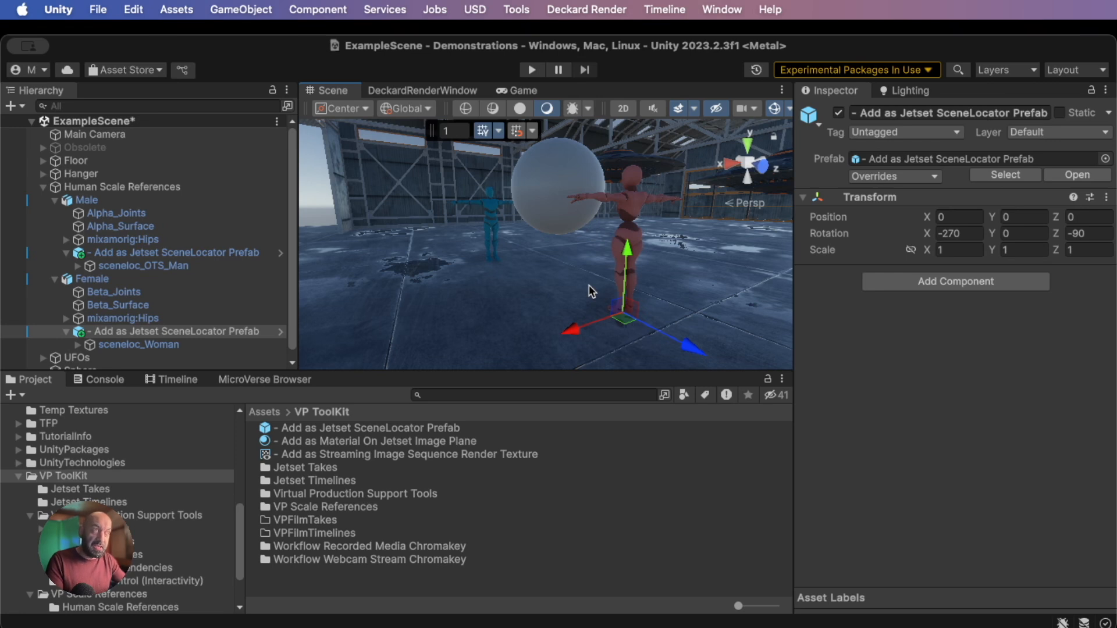
{"action": "scroll", "coordinate": [589, 284], "scroll_direction": "up", "scroll_amount": 5}
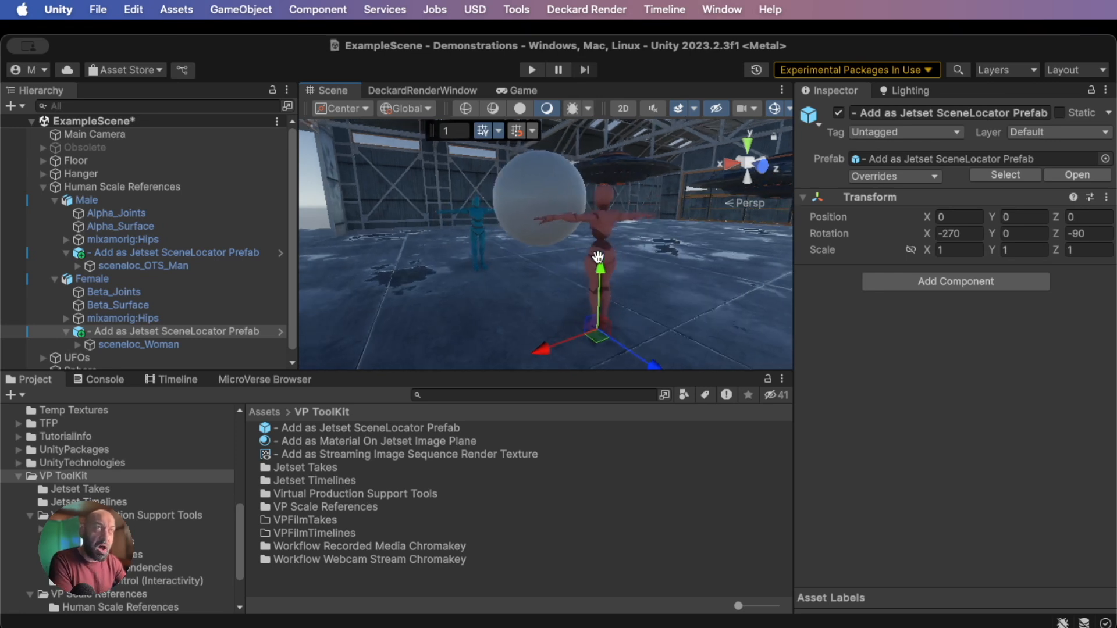
{"action": "scroll", "coordinate": [560, 237], "scroll_direction": "up", "scroll_amount": 3}
{"action": "middle_click_drag", "start_coordinate": [553, 226], "coordinate": [551, 237]}
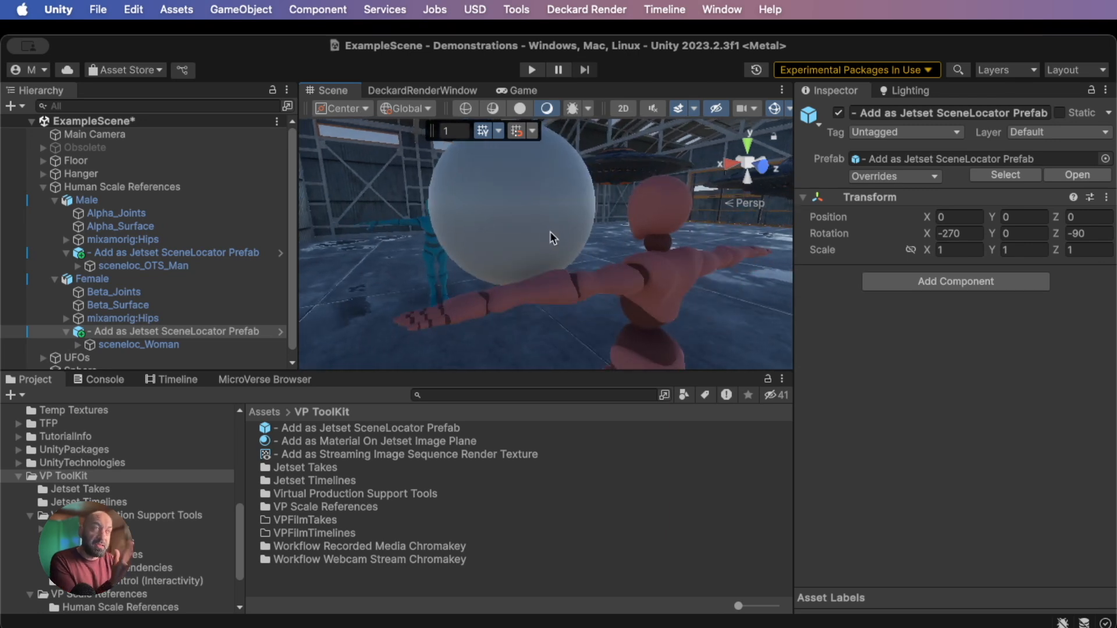
{"action": "mouse_move", "coordinate": [572, 229]}
{"action": "middle_mouse_down"}
{"action": "mouse_move", "coordinate": [541, 232]}
{"action": "mouse_move", "coordinate": [561, 237]}
{"action": "middle_mouse_up"}
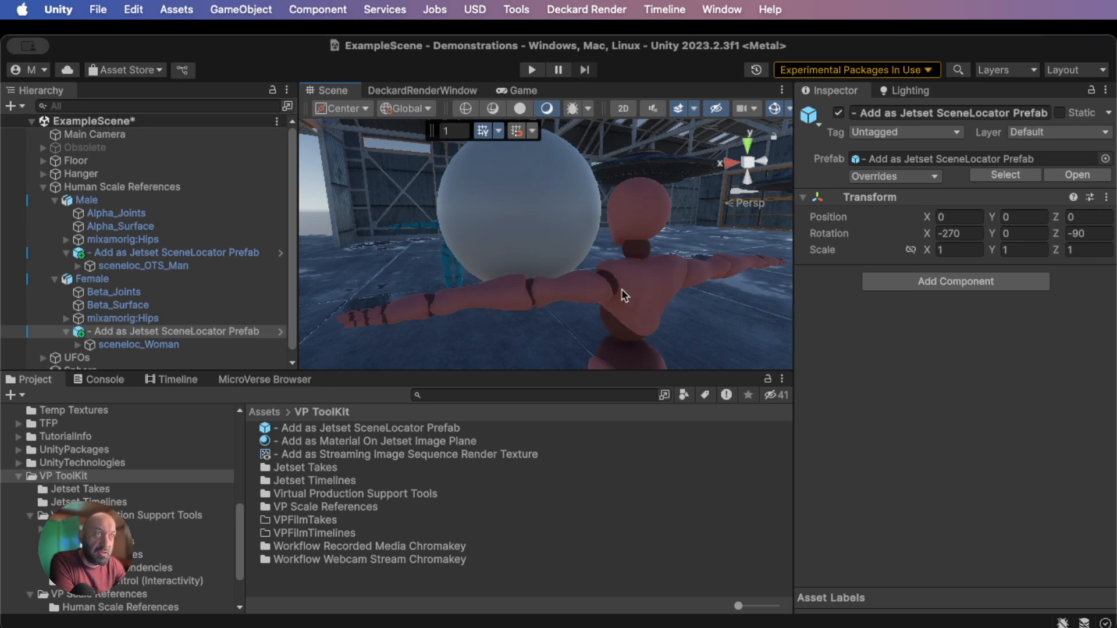
{"action": "middle_click_drag", "start_coordinate": [493, 285], "coordinate": [501, 288]}
{"action": "scroll", "coordinate": [519, 247], "scroll_direction": "up", "scroll_amount": 3}
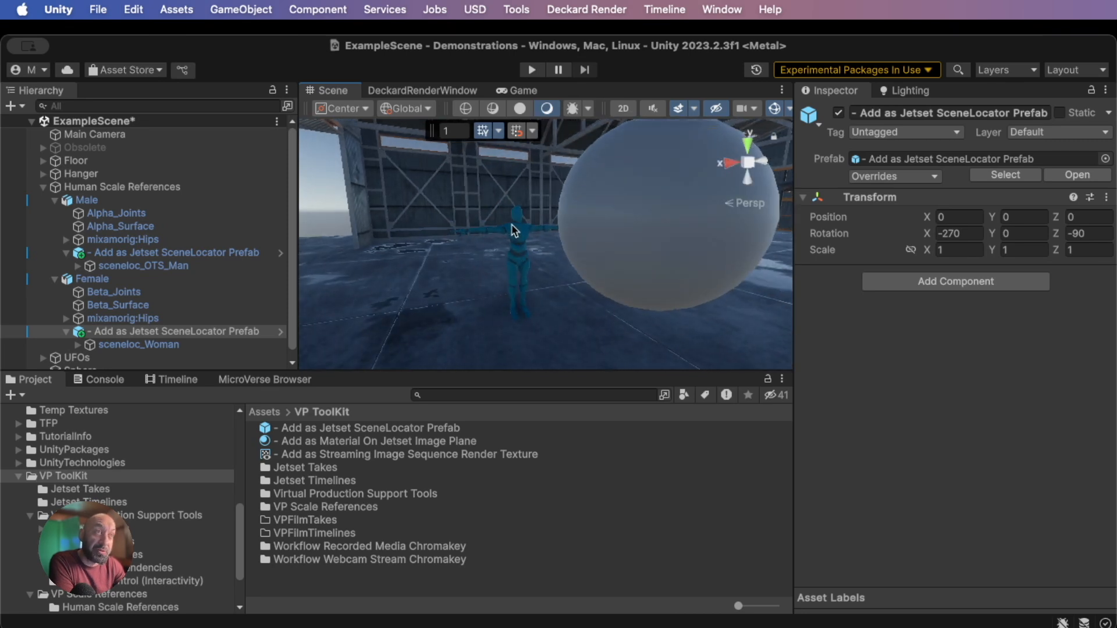
Examine the view over the Male figure's shoulder towards the Female figure, and both figures from the side
{"action": "left_click_drag", "start_coordinate": [577, 294], "coordinate": [804, 328], "text": "alt"}
{"action": "middle_click_drag", "start_coordinate": [510, 318], "coordinate": [634, 319]}
{"action": "left_click_drag", "start_coordinate": [557, 318], "coordinate": [848, 323], "text": "alt"}
{"action": "middle_click_drag", "start_coordinate": [714, 259], "coordinate": [659, 280]}
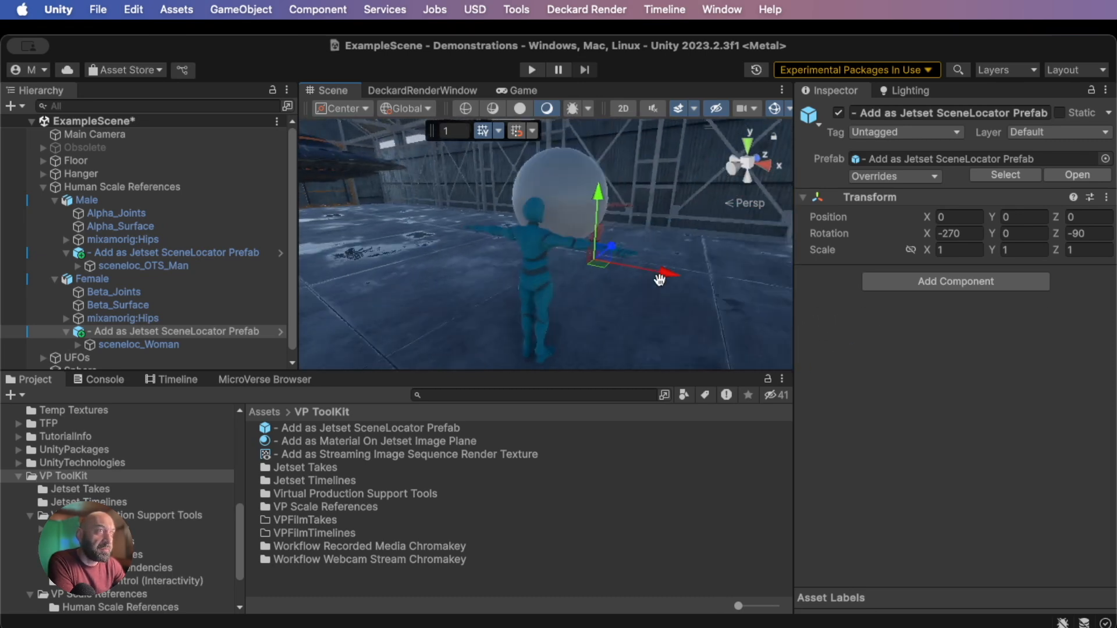
{"action": "mouse_move", "coordinate": [628, 284]}
{"action": "left_mouse_down", "text": "alt"}
{"action": "mouse_move", "coordinate": [654, 256]}
{"action": "mouse_move", "coordinate": [616, 269]}
{"action": "left_mouse_up", "text": "alt"}
{"action": "scroll", "coordinate": [611, 272], "scroll_direction": "up", "scroll_amount": 5}
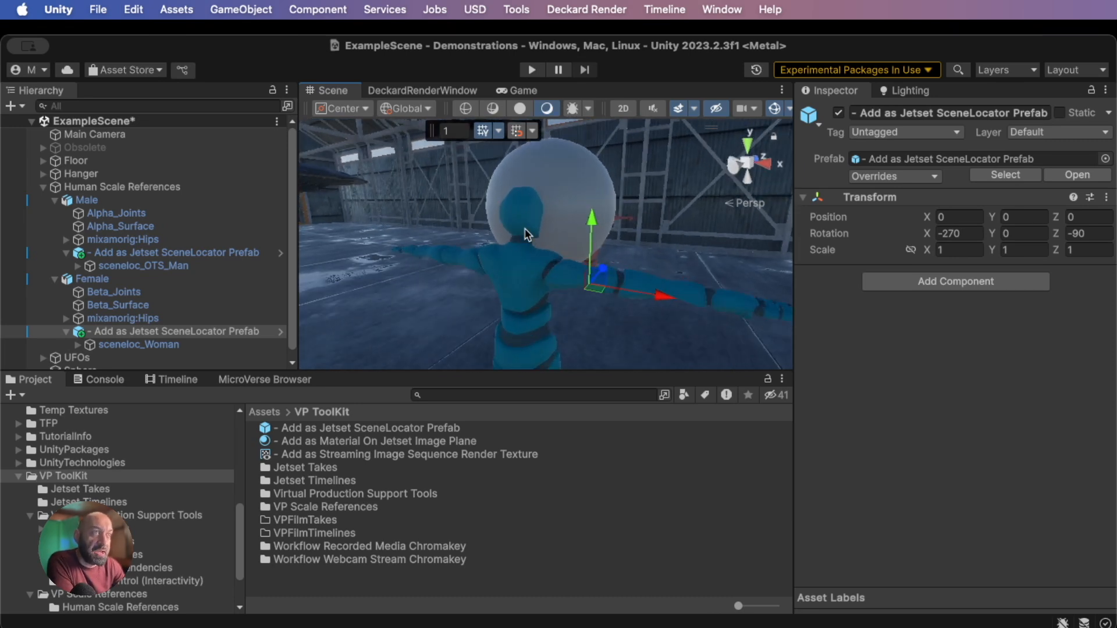
{"action": "middle_click_drag", "start_coordinate": [592, 240], "coordinate": [568, 240]}
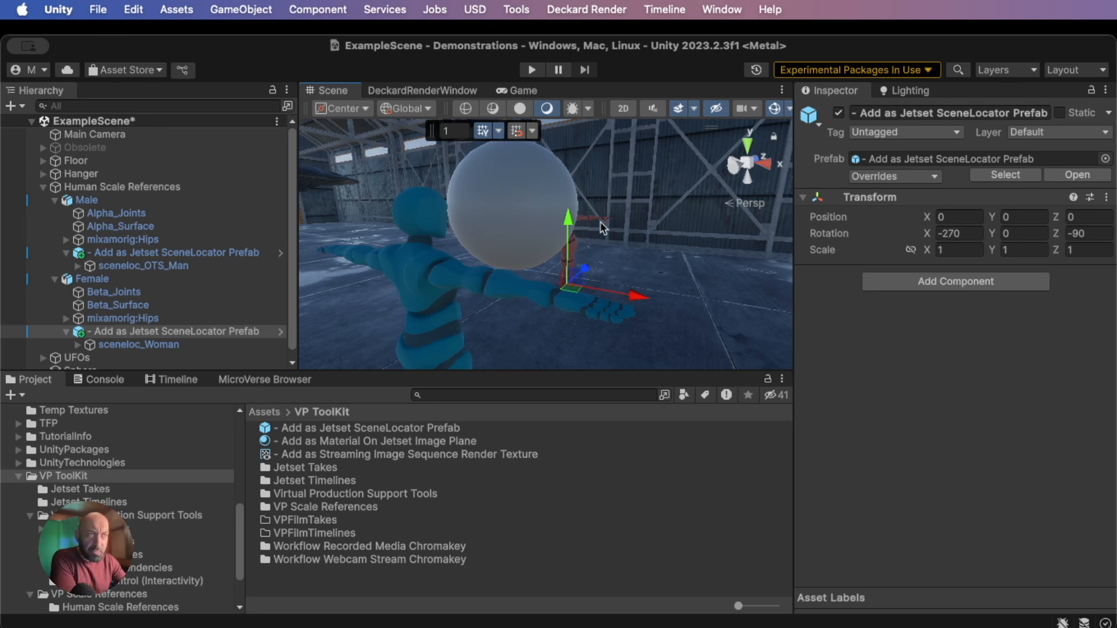
{"action": "left_click_drag", "start_coordinate": [616, 243], "coordinate": [298, 209], "text": "alt"}
{"action": "middle_click_drag", "start_coordinate": [602, 258], "coordinate": [568, 253]}
{"action": "scroll", "coordinate": [557, 256], "scroll_direction": "down", "scroll_amount": 5}
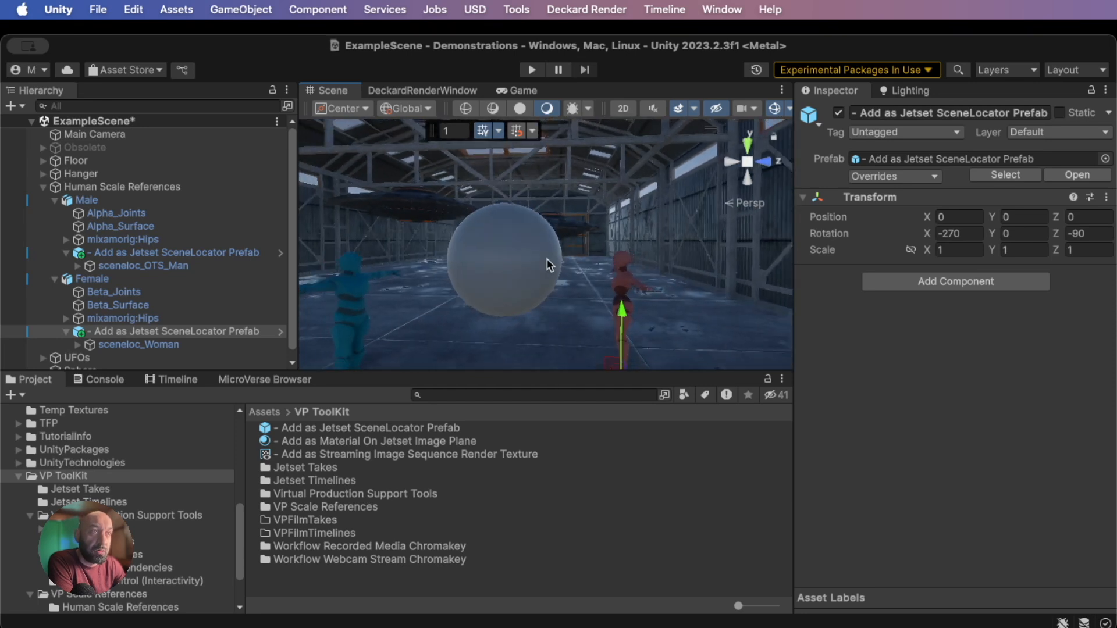
Collapse the Male and Female figures and their Human Scale References parent in the scene hierarchy
{"action": "left_click", "coordinate": [54, 200]}
{"action": "left_click", "coordinate": [56, 213]}
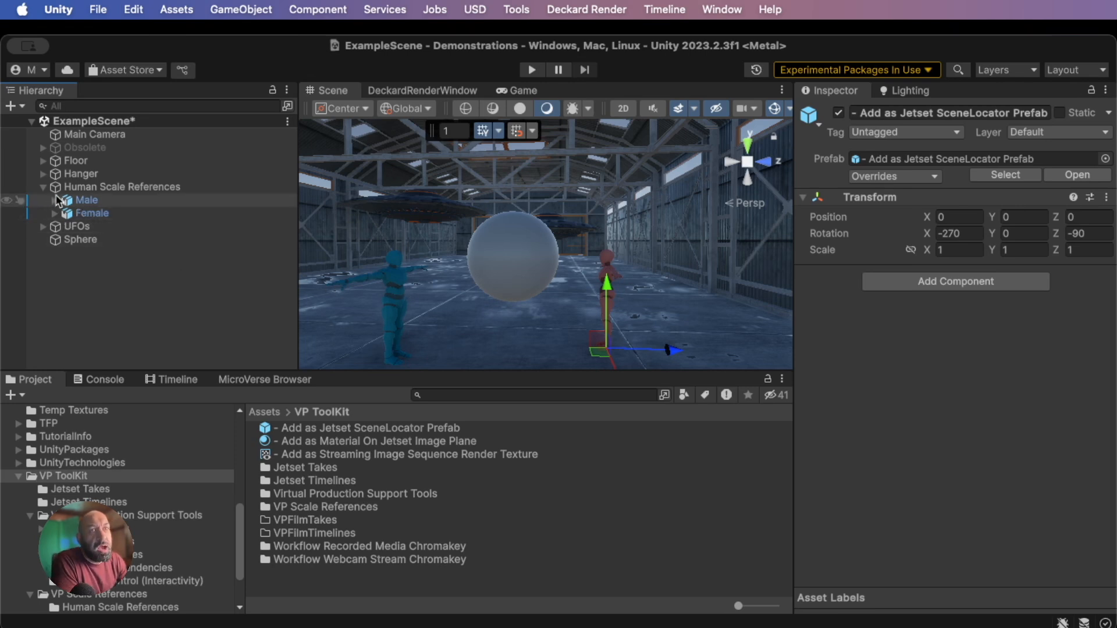
{"action": "left_click", "coordinate": [43, 187]}
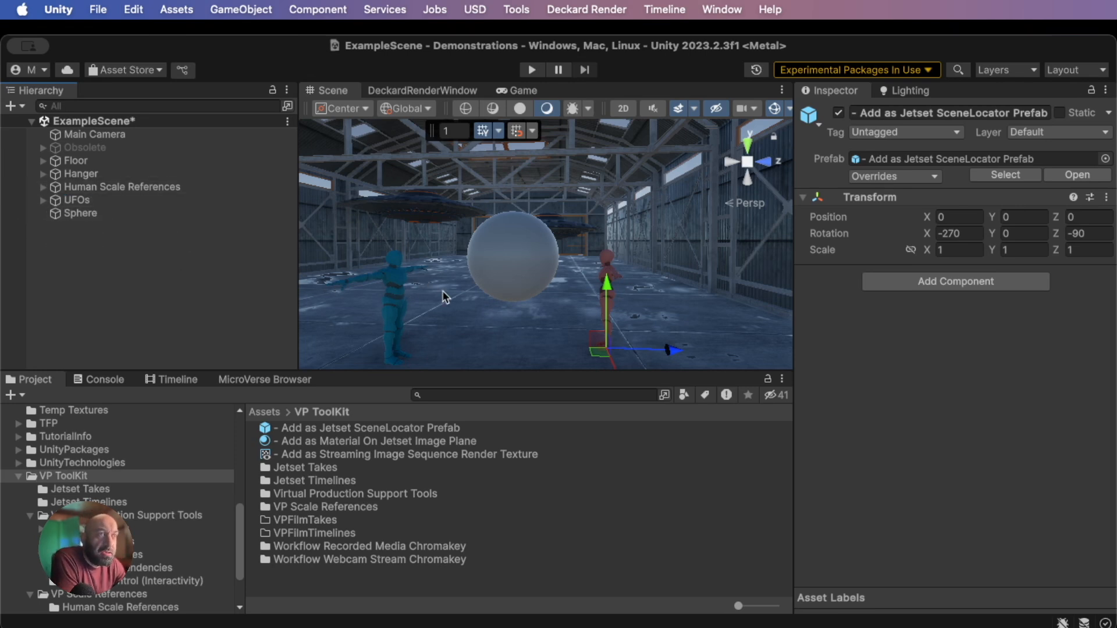
{"action": "right_click_drag", "start_coordinate": [460, 314], "coordinate": [411, 317]}
{"action": "scroll", "coordinate": [472, 319], "scroll_direction": "down", "scroll_amount": 3}
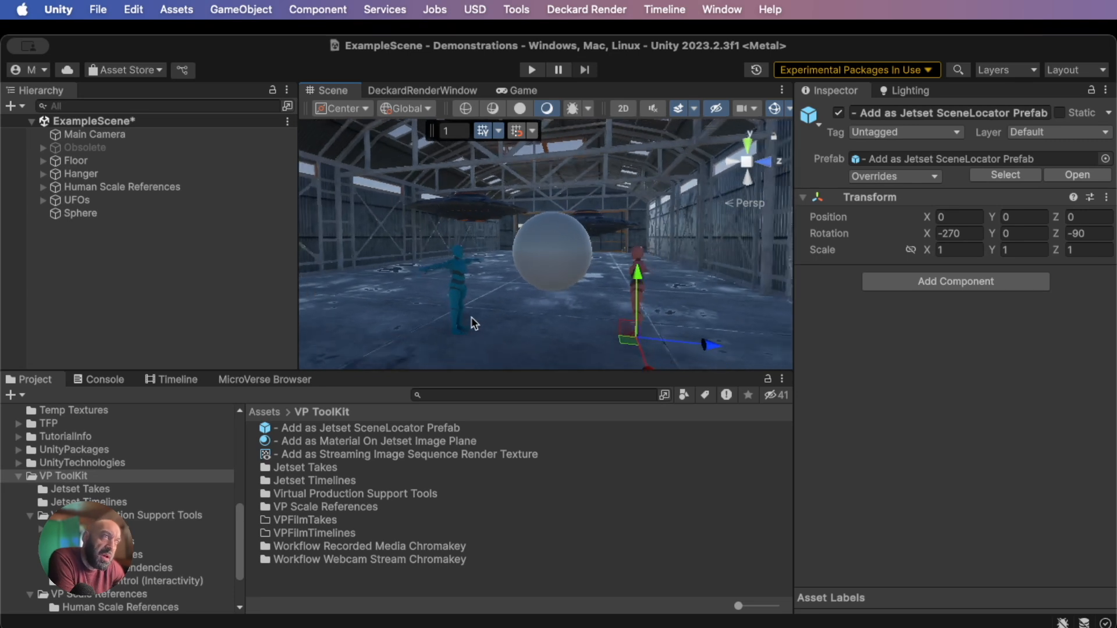
{"action": "right_click", "coordinate": [549, 320]}
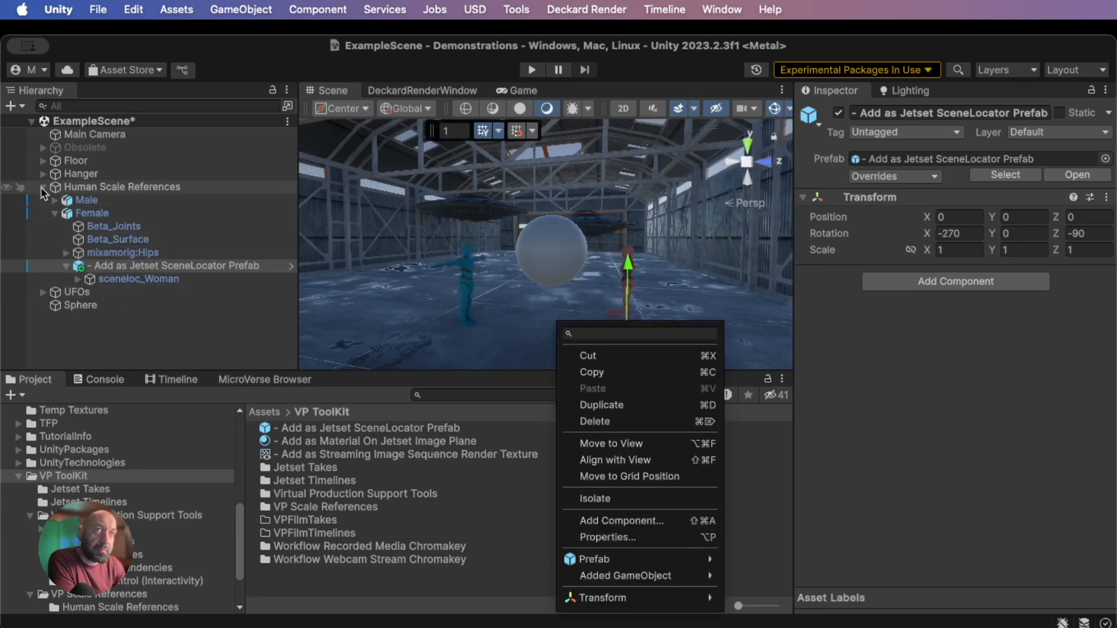
{"action": "left_click", "coordinate": [44, 188]}
Add a Sky and Fog Global Volume at the root of the scene, keeping its default name
{"action": "left_click", "coordinate": [62, 239]}
{"action": "right_click", "coordinate": [71, 238]}
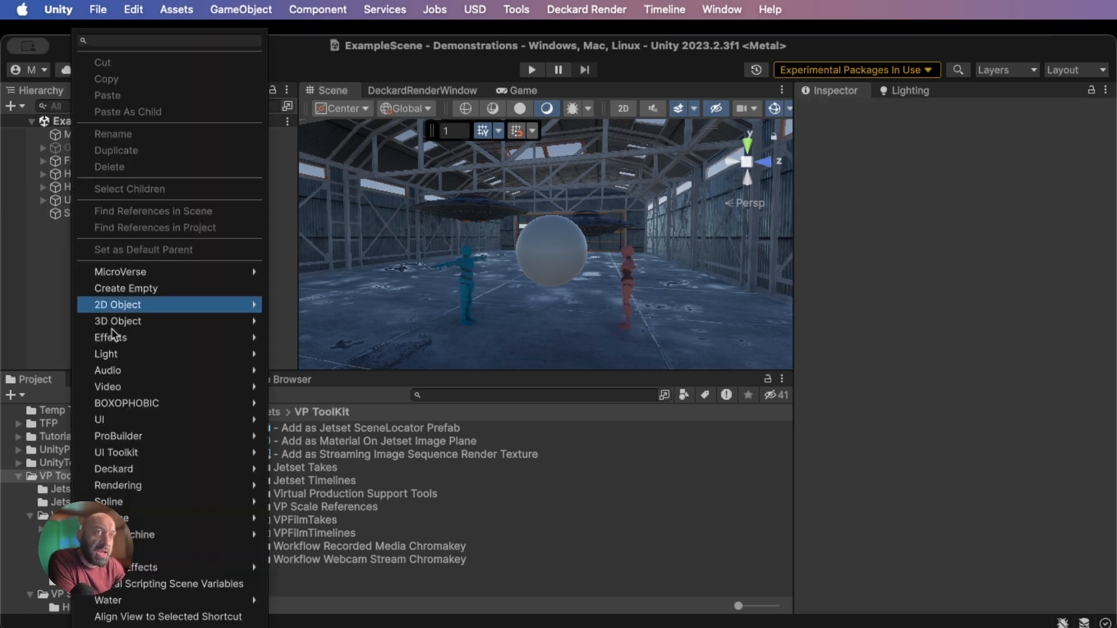
{"action": "mouse_move", "coordinate": [166, 515]}
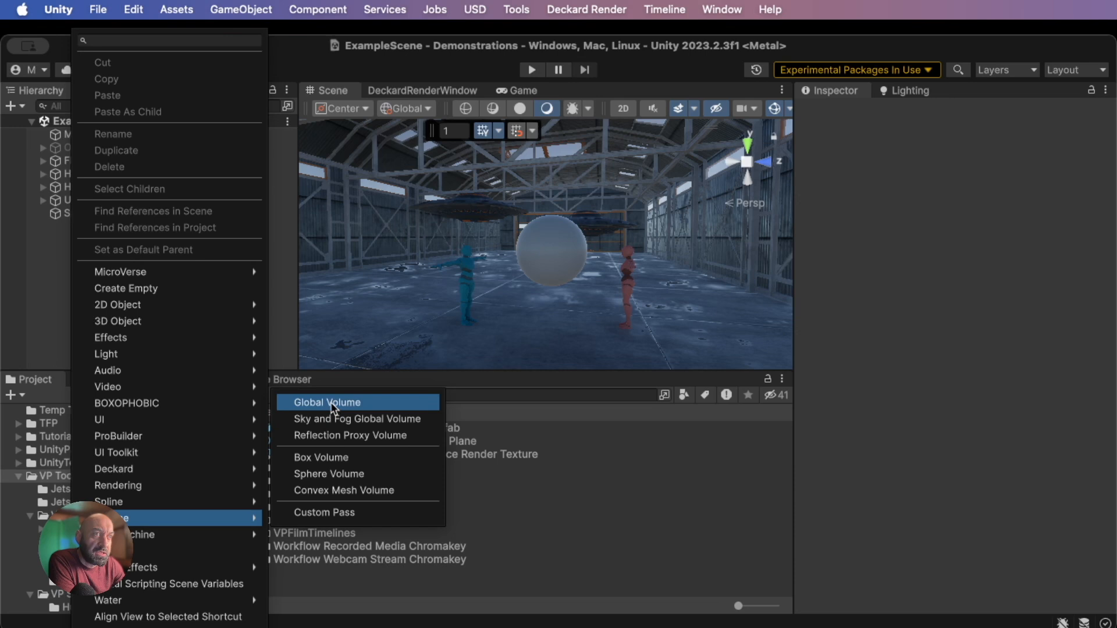
{"action": "left_click", "coordinate": [337, 419]}
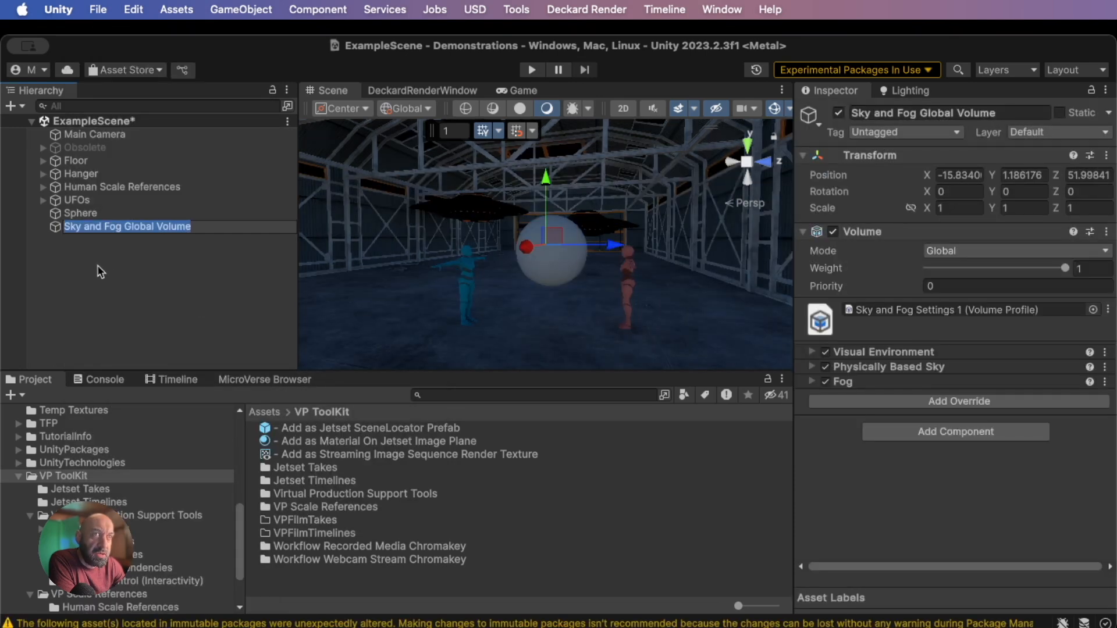
{"action": "left_click", "coordinate": [94, 263]}
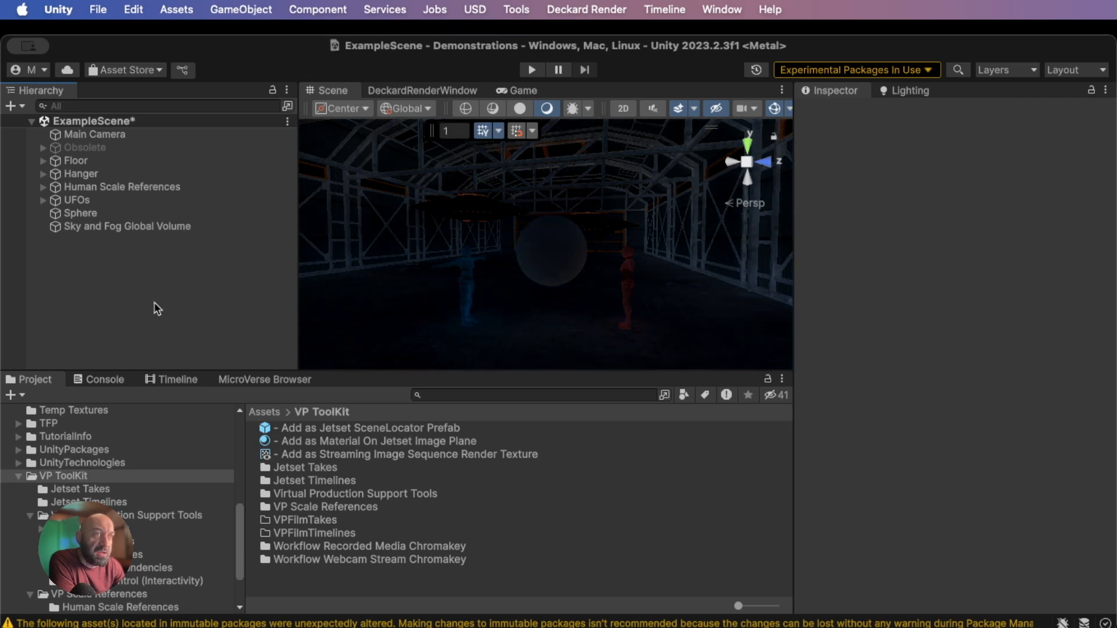
{"action": "right_click", "coordinate": [92, 269]}
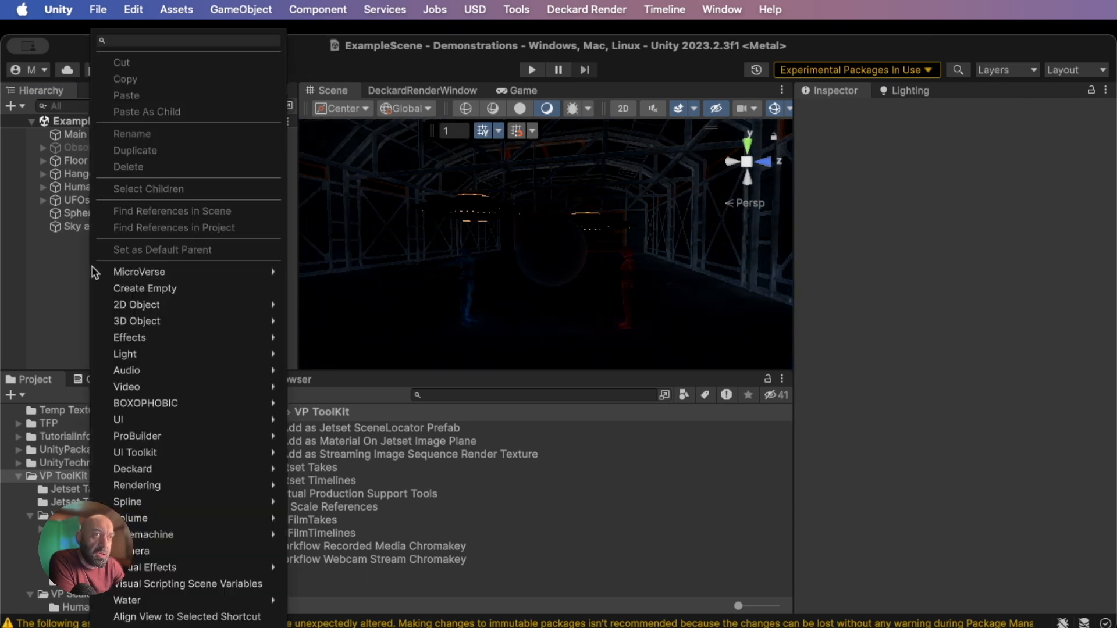
{"action": "mouse_move", "coordinate": [160, 355]}
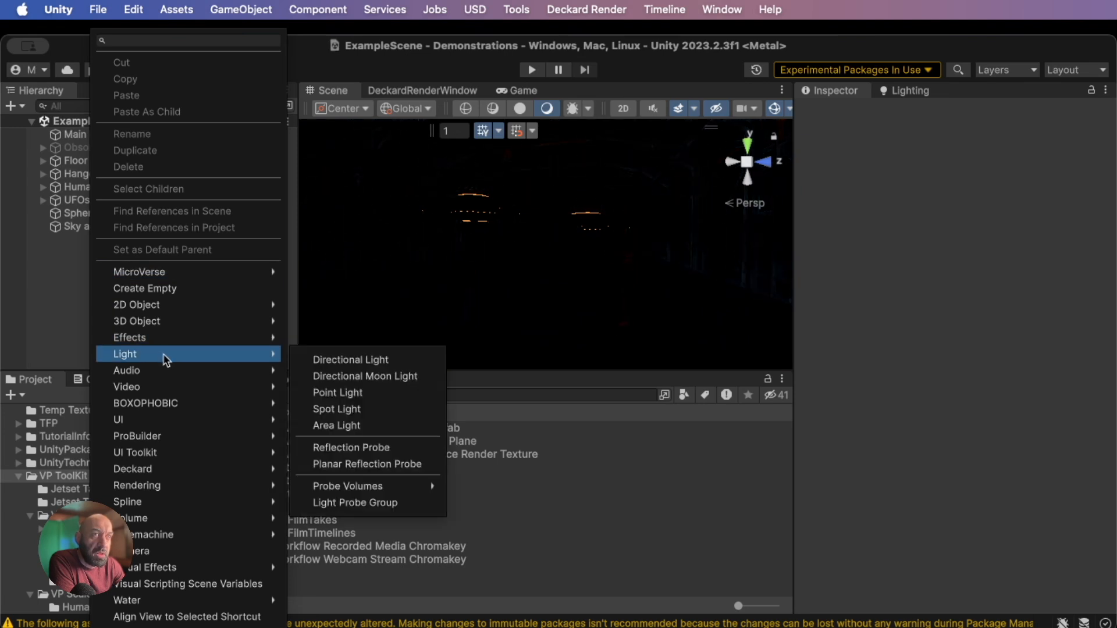
{"action": "left_click", "coordinate": [375, 359]}
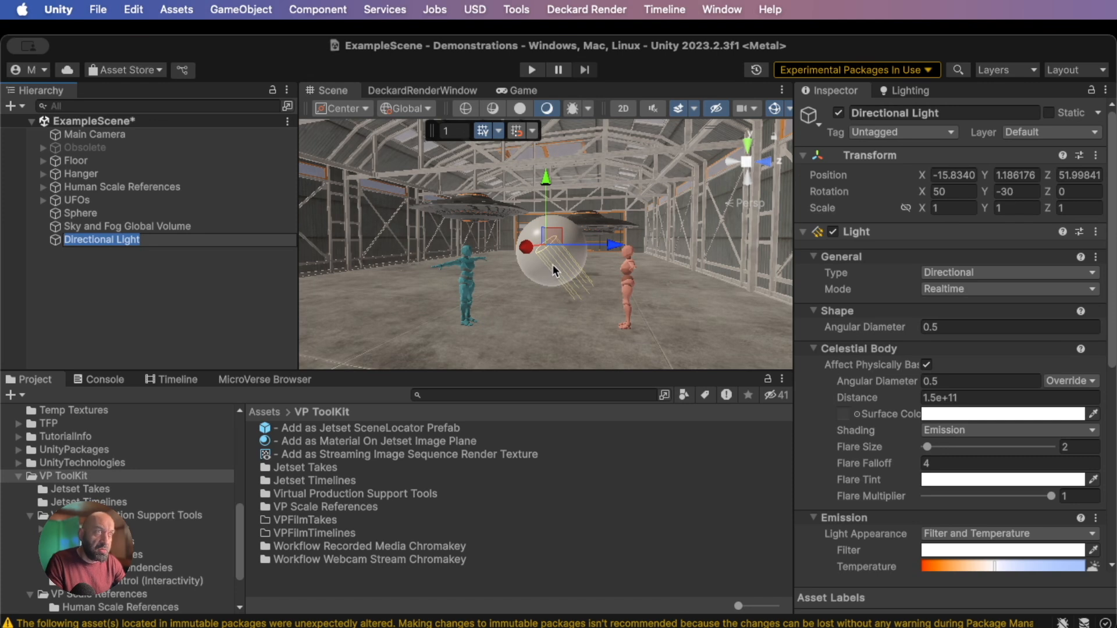
{"action": "type", "text": "e"}
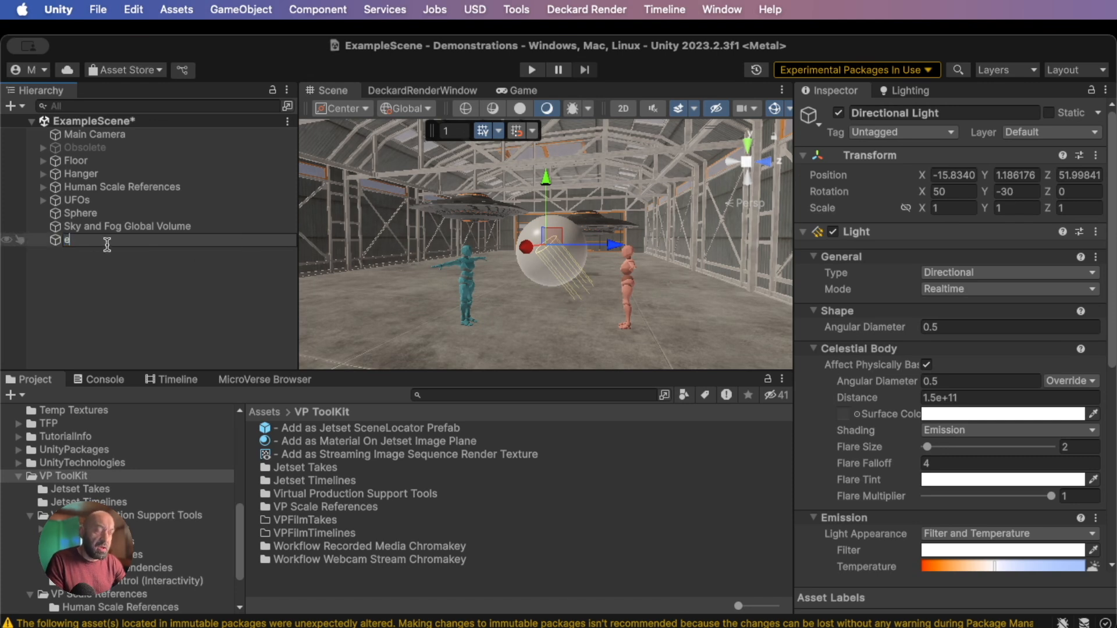
{"action": "key", "text": "super+z"}
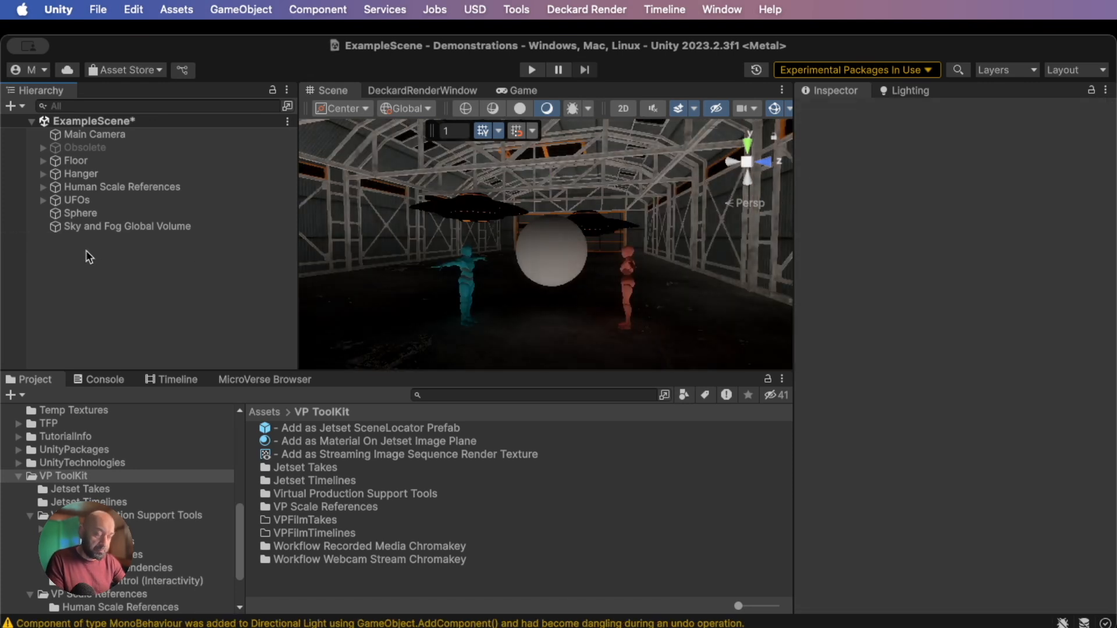
Add a Directional Light at the scene root and rotate it so it shines down from behind the sphere towards the viewer
{"action": "right_click", "coordinate": [86, 250]}
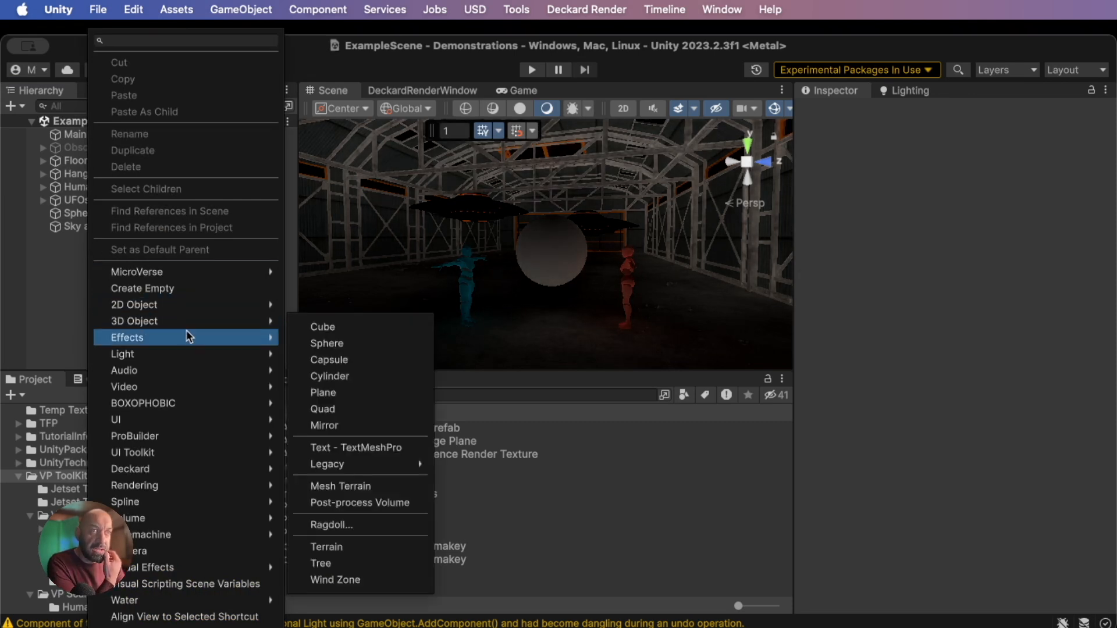
{"action": "mouse_move", "coordinate": [256, 353]}
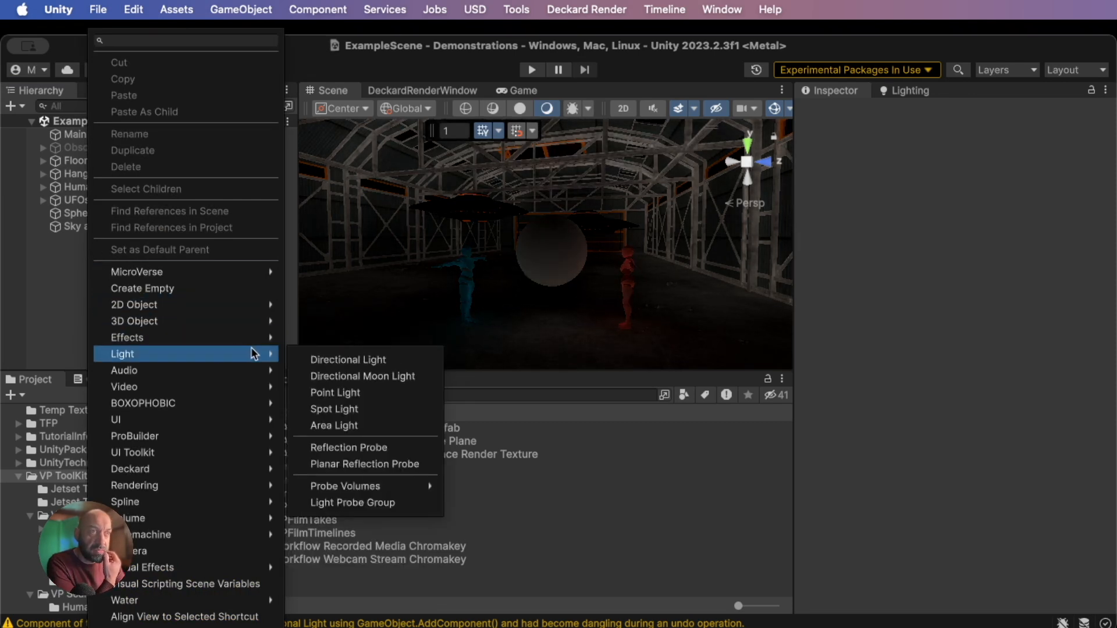
{"action": "left_click", "coordinate": [321, 360]}
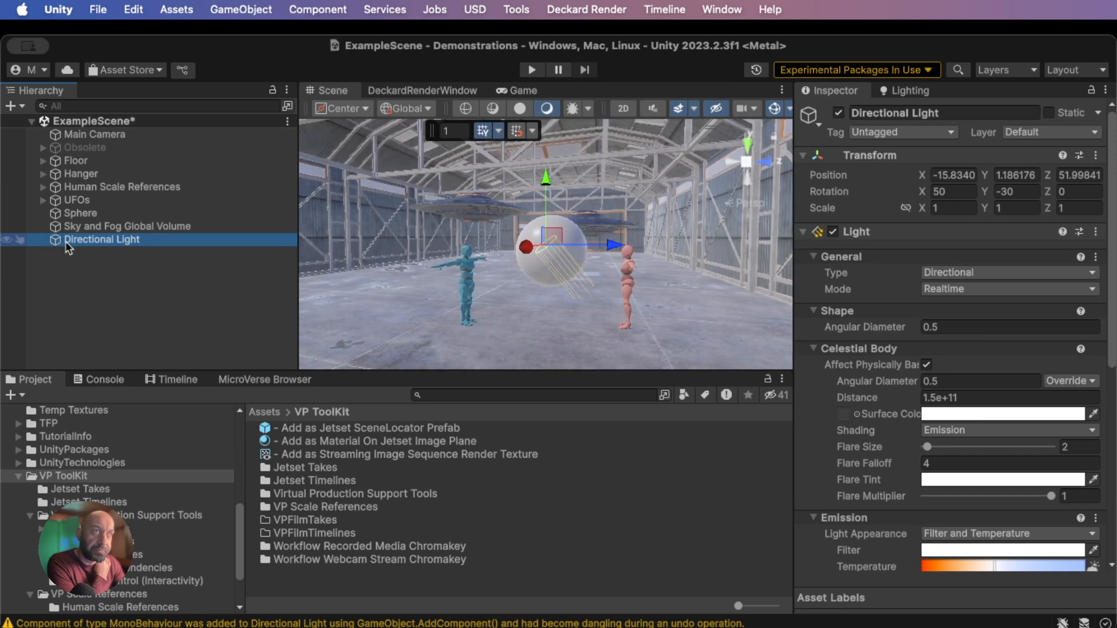
{"action": "key", "text": "e"}
{"action": "left_click_drag", "start_coordinate": [553, 284], "coordinate": [508, 222]}
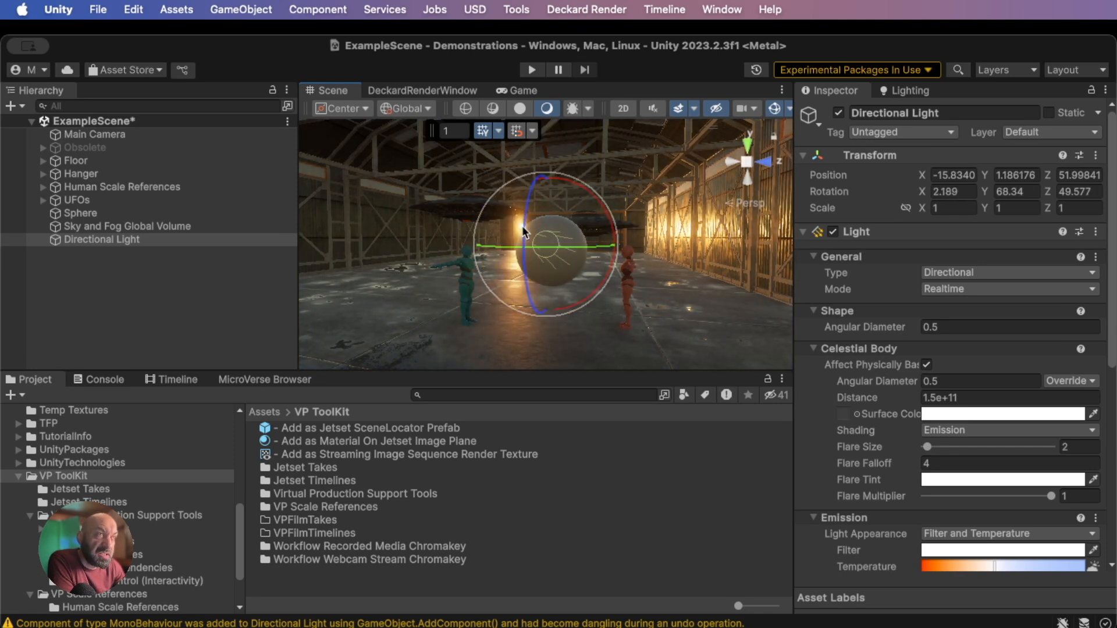
{"action": "mouse_move", "coordinate": [541, 242]}
{"action": "left_mouse_down"}
{"action": "mouse_move", "coordinate": [553, 269]}
{"action": "mouse_move", "coordinate": [546, 303]}
{"action": "mouse_move", "coordinate": [529, 266]}
{"action": "mouse_move", "coordinate": [525, 277]}
{"action": "mouse_move", "coordinate": [570, 250]}
{"action": "mouse_move", "coordinate": [560, 249]}
{"action": "left_mouse_up"}
Set the Directional Light's emission temperature to about 2841 Kelvin and enable its Shadow Map and Contact Shadows
{"action": "scroll", "coordinate": [884, 395], "scroll_direction": "down", "scroll_amount": 5}
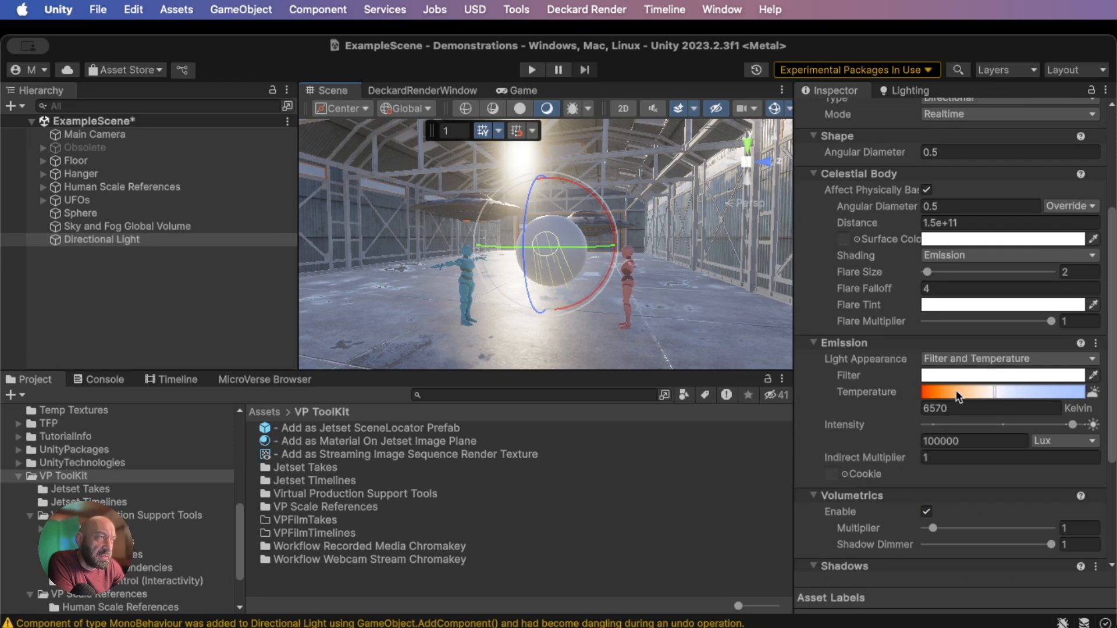
{"action": "left_click_drag", "start_coordinate": [959, 394], "coordinate": [945, 396]}
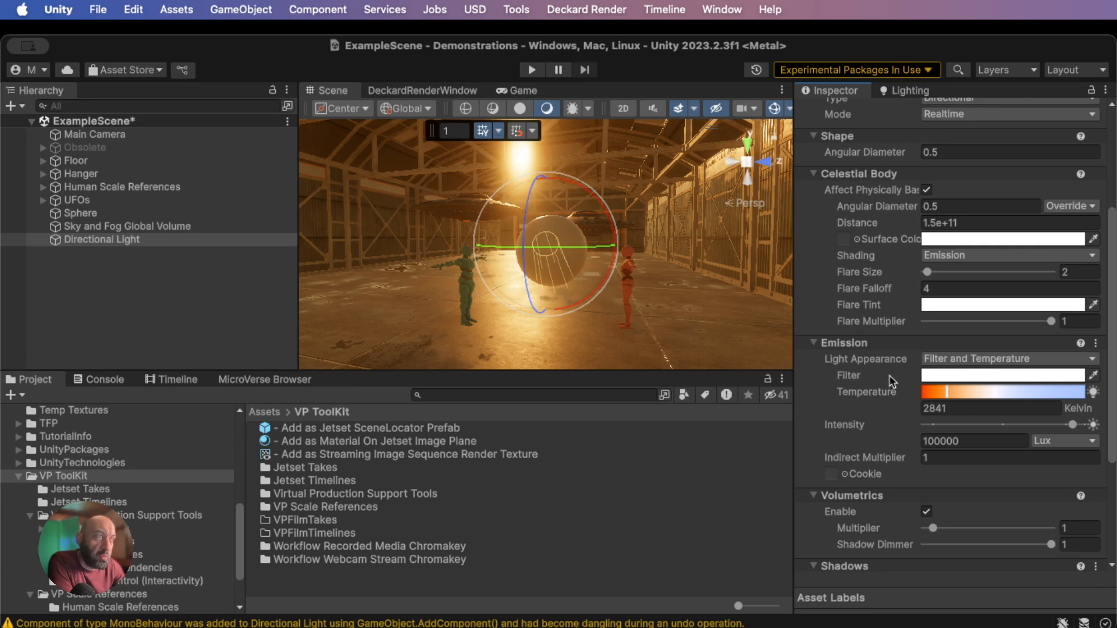
{"action": "scroll", "coordinate": [891, 382], "scroll_direction": "down", "scroll_amount": 6}
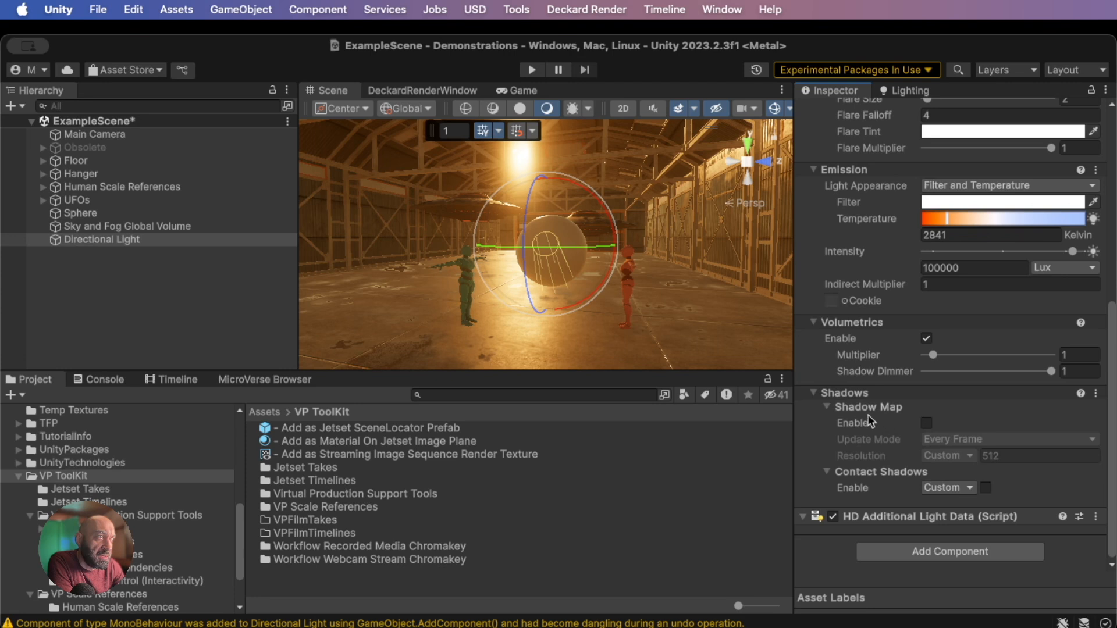
{"action": "left_click", "coordinate": [927, 423]}
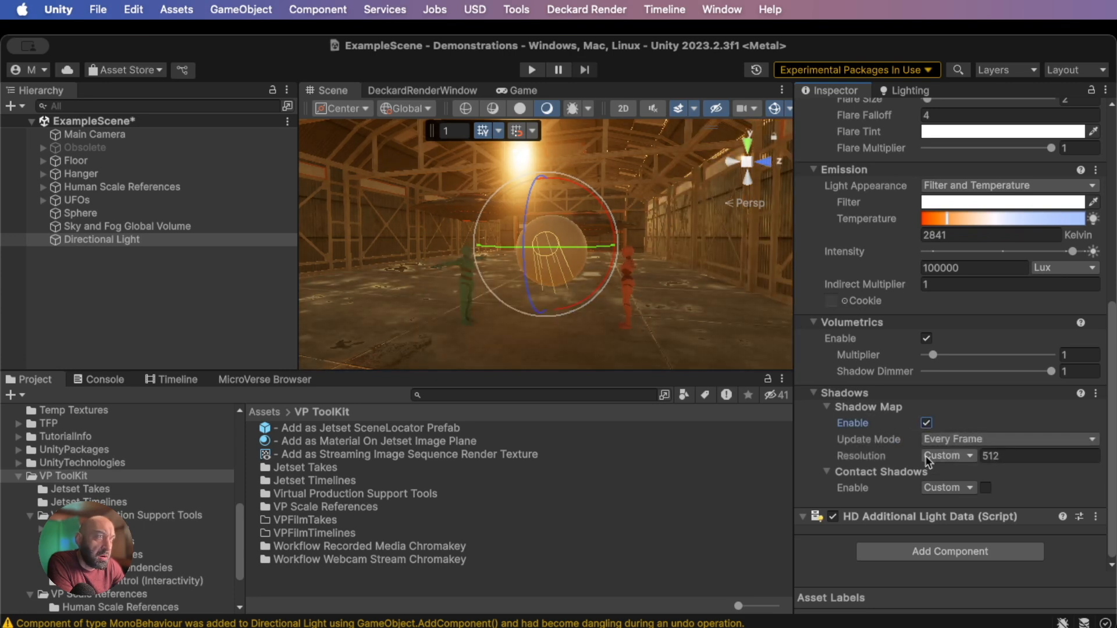
{"action": "left_click", "coordinate": [986, 488]}
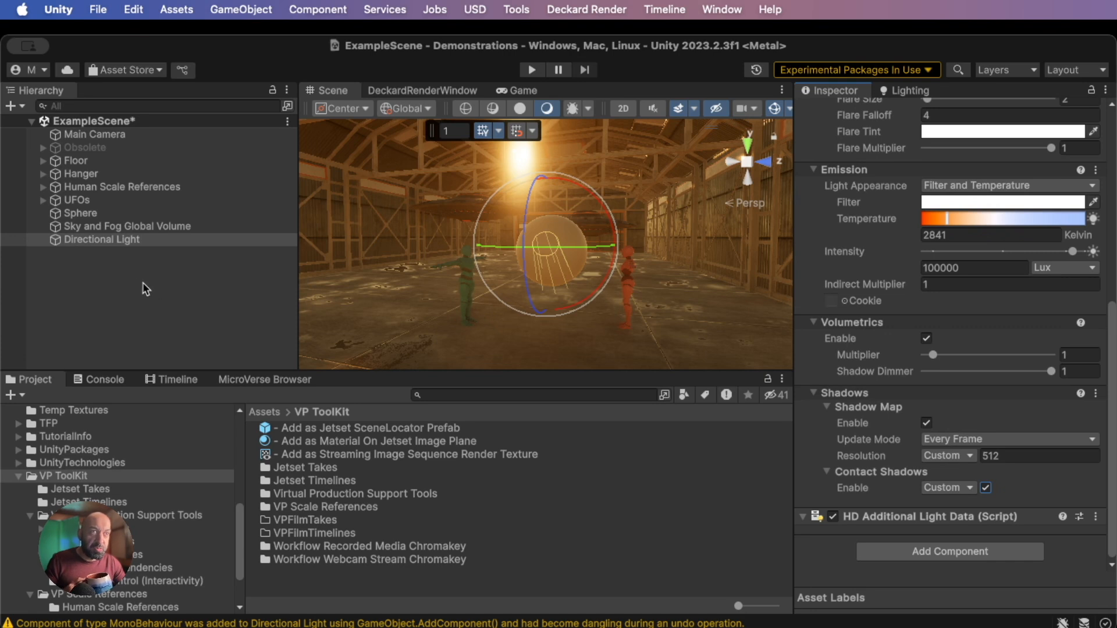
Enable all Fog overrides on the Sky and Fog Global Volume and set the Fog Attenuation Distance to 40
{"action": "left_click", "coordinate": [104, 227]}
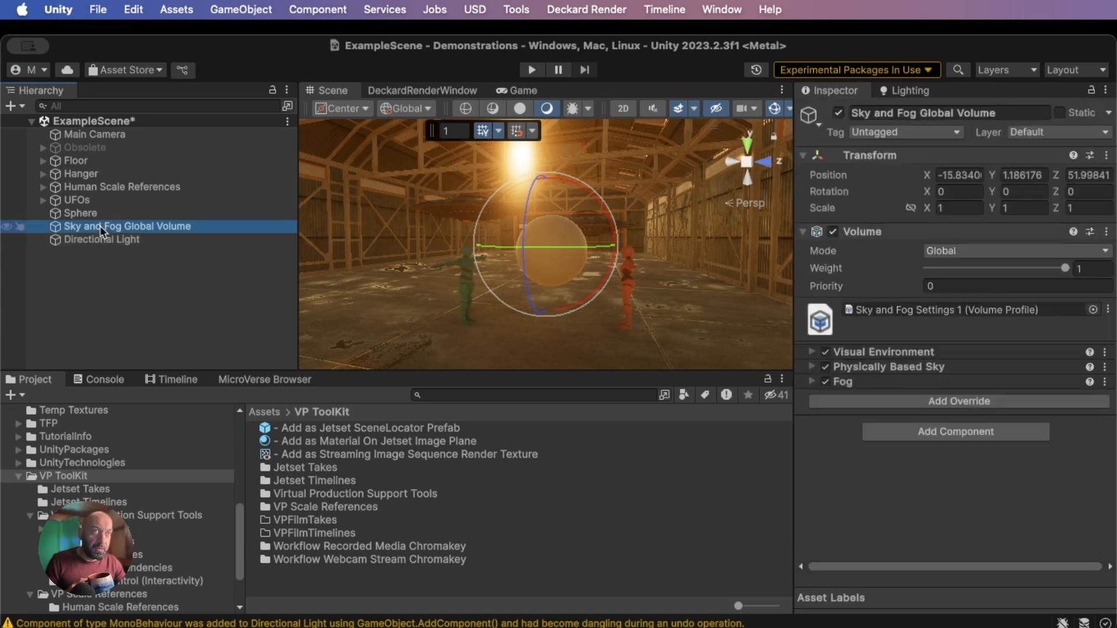
{"action": "left_click", "coordinate": [813, 382]}
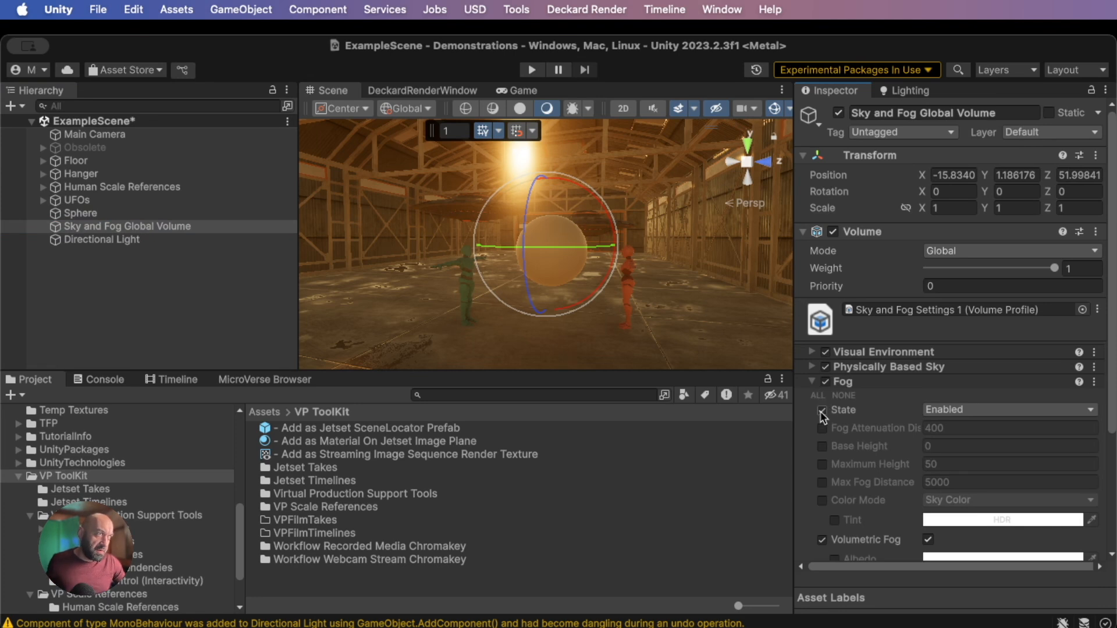
{"action": "left_click", "coordinate": [818, 395]}
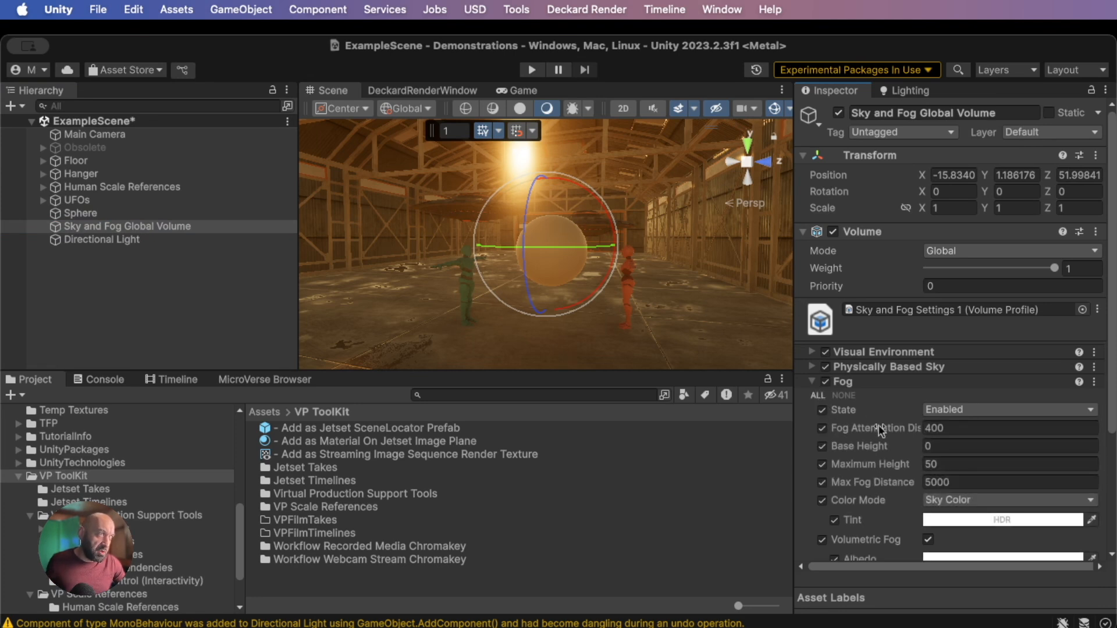
{"action": "left_click", "coordinate": [954, 429]}
{"action": "left_click", "coordinate": [960, 430]}
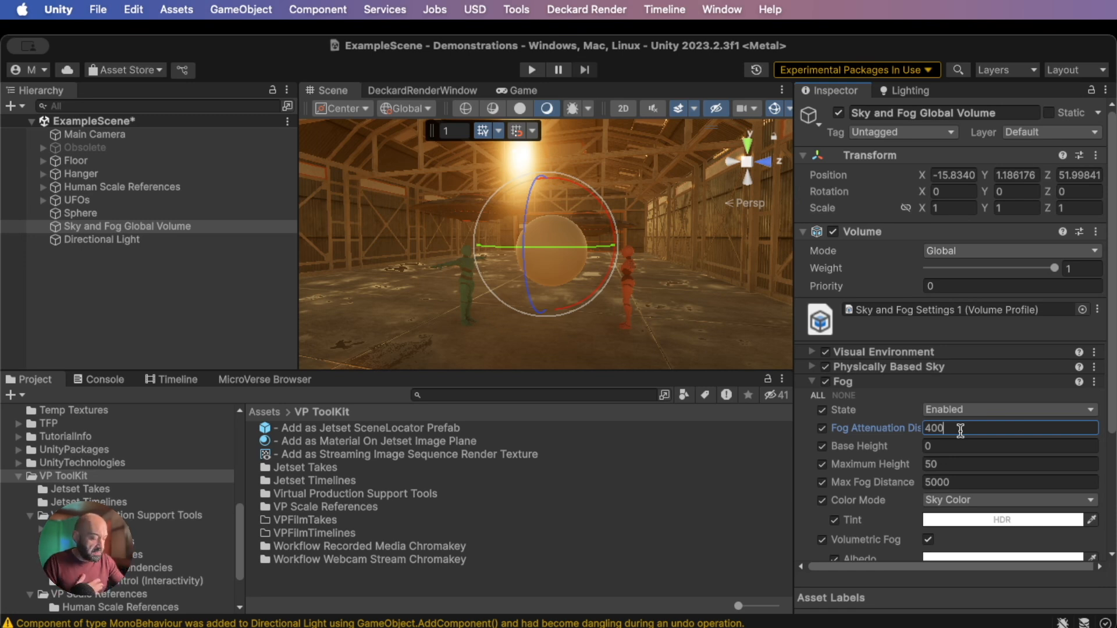
{"action": "key", "text": "BackSpace"}
{"action": "key", "text": "BackSpace"}
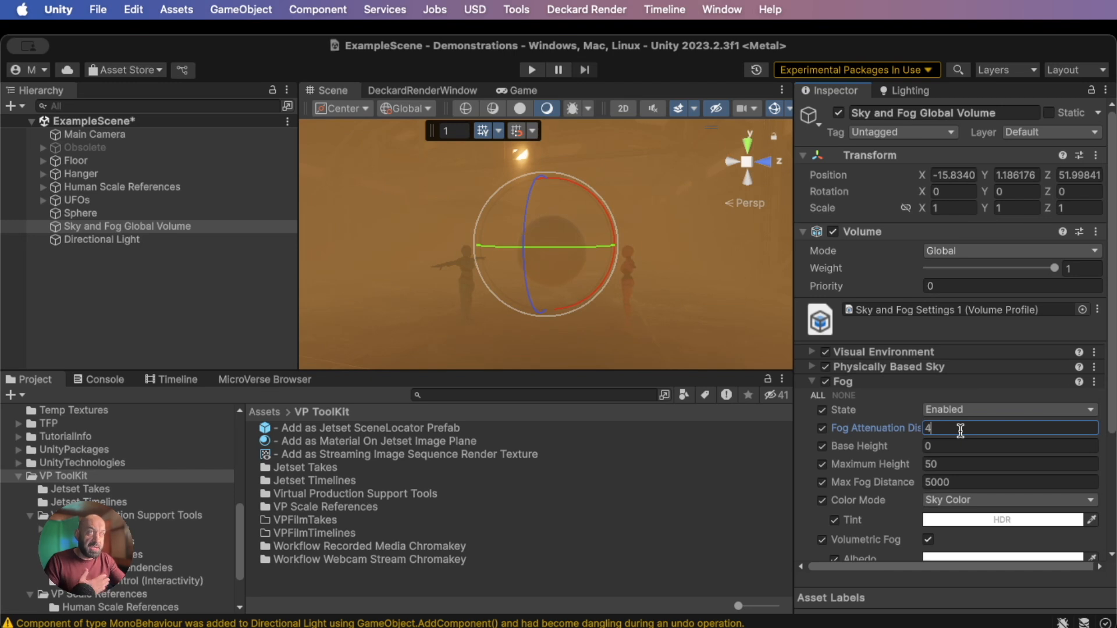
{"action": "type", "text": "0"}
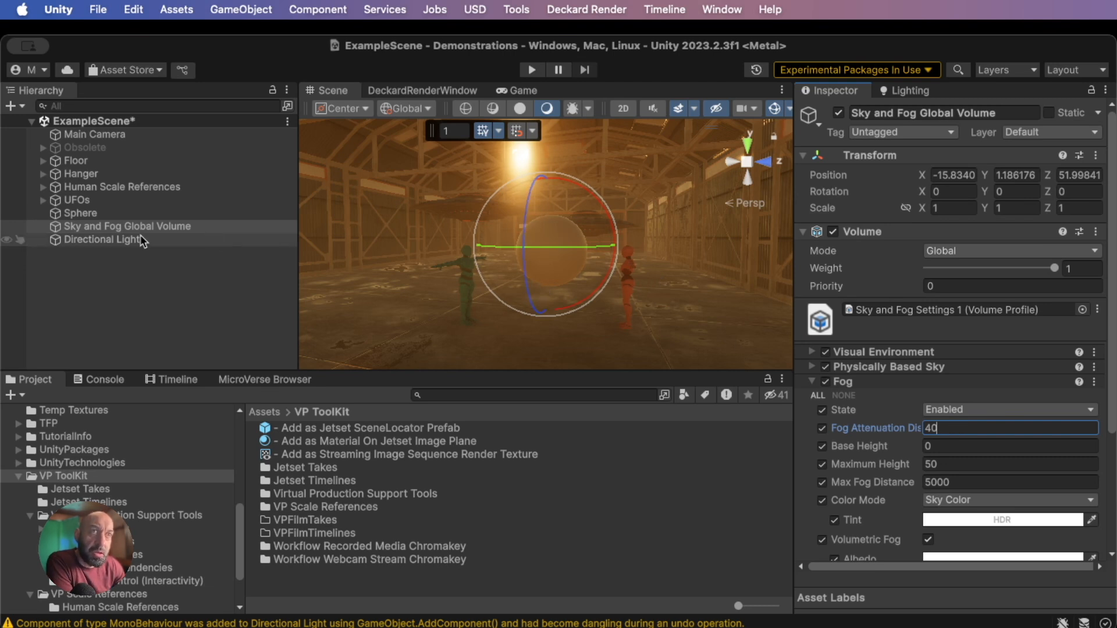
Try several directions for the Directional Light, ending at a rotation of about X 20.6, Y 69.4, Z 40
{"action": "left_click", "coordinate": [97, 238]}
{"action": "left_click_drag", "start_coordinate": [524, 275], "coordinate": [674, 259]}
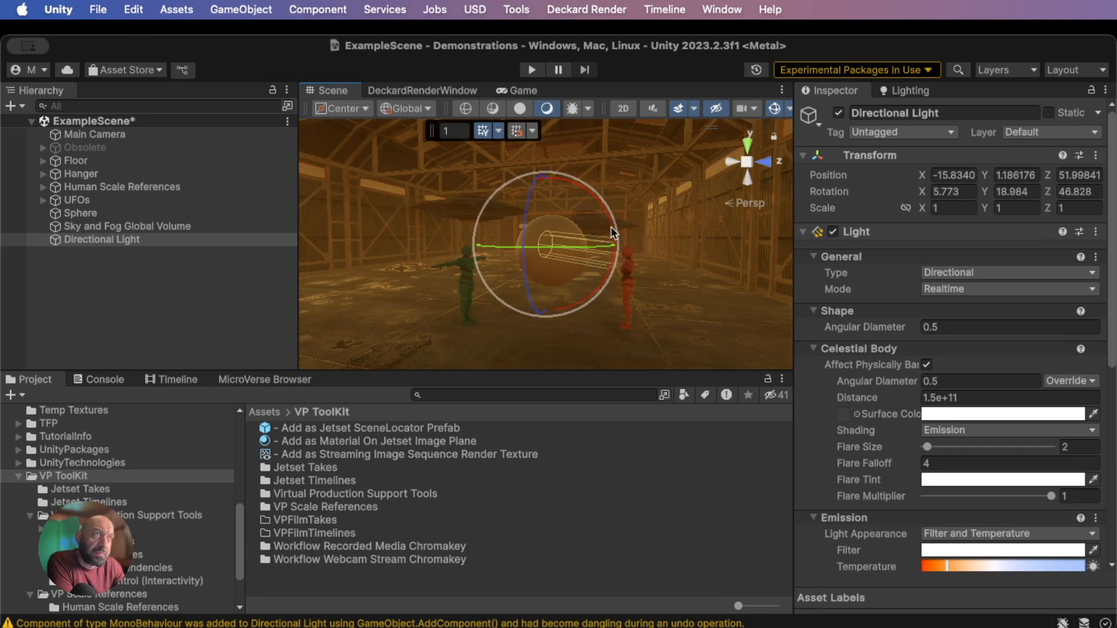
{"action": "left_click_drag", "start_coordinate": [614, 233], "coordinate": [540, 251]}
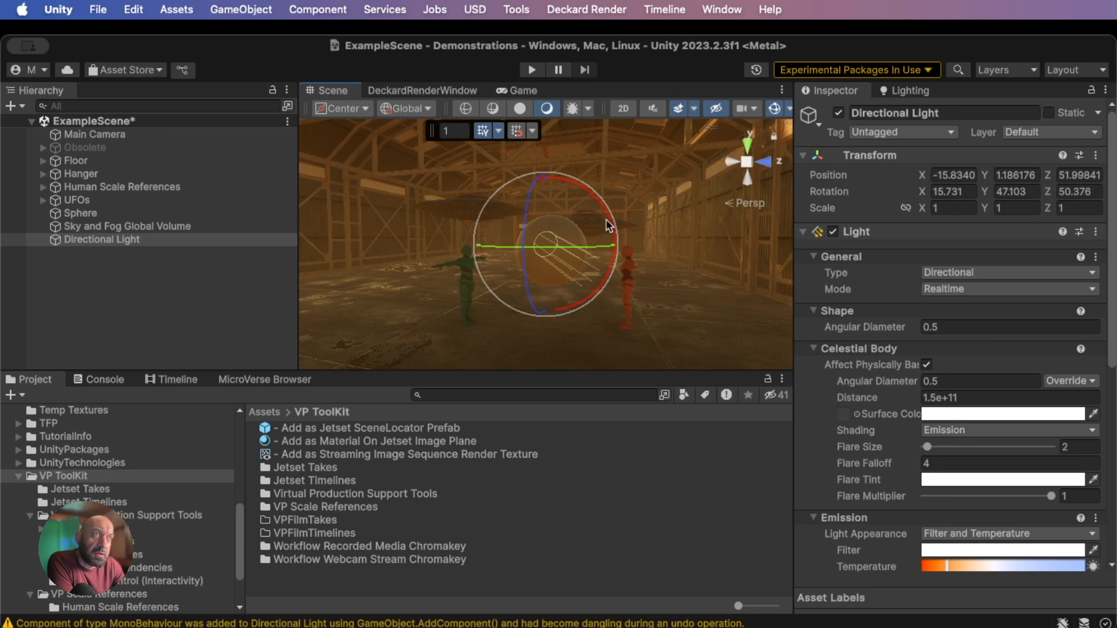
{"action": "mouse_move", "coordinate": [611, 226]}
{"action": "left_mouse_down"}
{"action": "mouse_move", "coordinate": [602, 196]}
{"action": "mouse_move", "coordinate": [596, 210]}
{"action": "left_mouse_up"}
{"action": "mouse_move", "coordinate": [559, 246]}
{"action": "left_mouse_down"}
{"action": "mouse_move", "coordinate": [599, 242]}
{"action": "mouse_move", "coordinate": [467, 234]}
{"action": "mouse_move", "coordinate": [531, 249]}
{"action": "mouse_move", "coordinate": [533, 279]}
{"action": "mouse_move", "coordinate": [532, 267]}
{"action": "mouse_move", "coordinate": [577, 254]}
{"action": "left_mouse_up"}
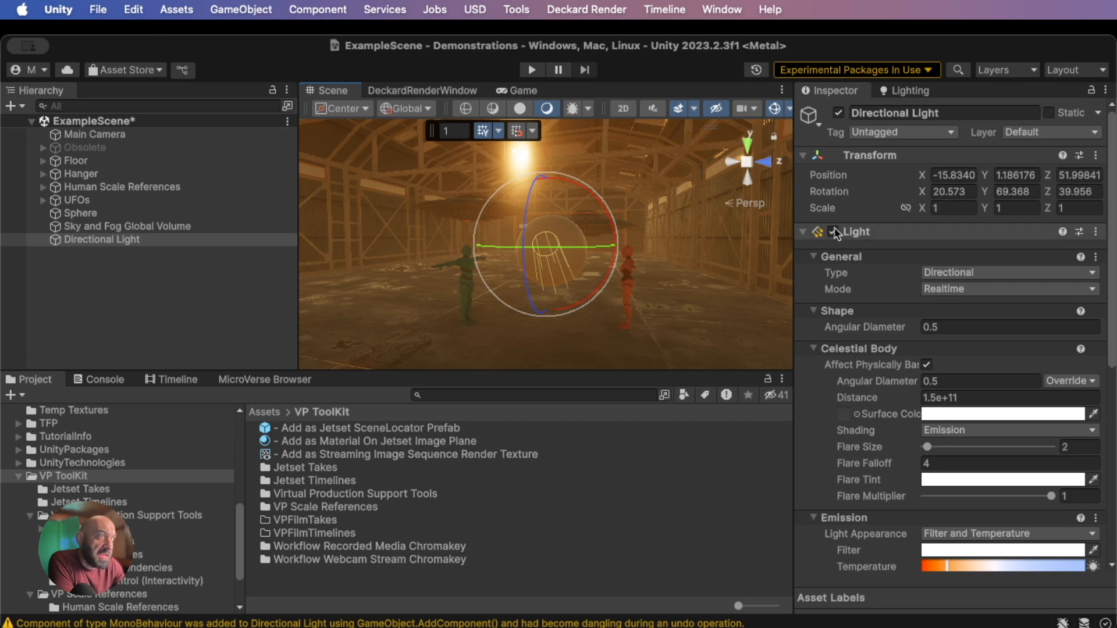
Compare the hangar lighting with the Directional Light's Volumetrics disabled and enabled
{"action": "scroll", "coordinate": [874, 319], "scroll_direction": "down", "scroll_amount": 10}
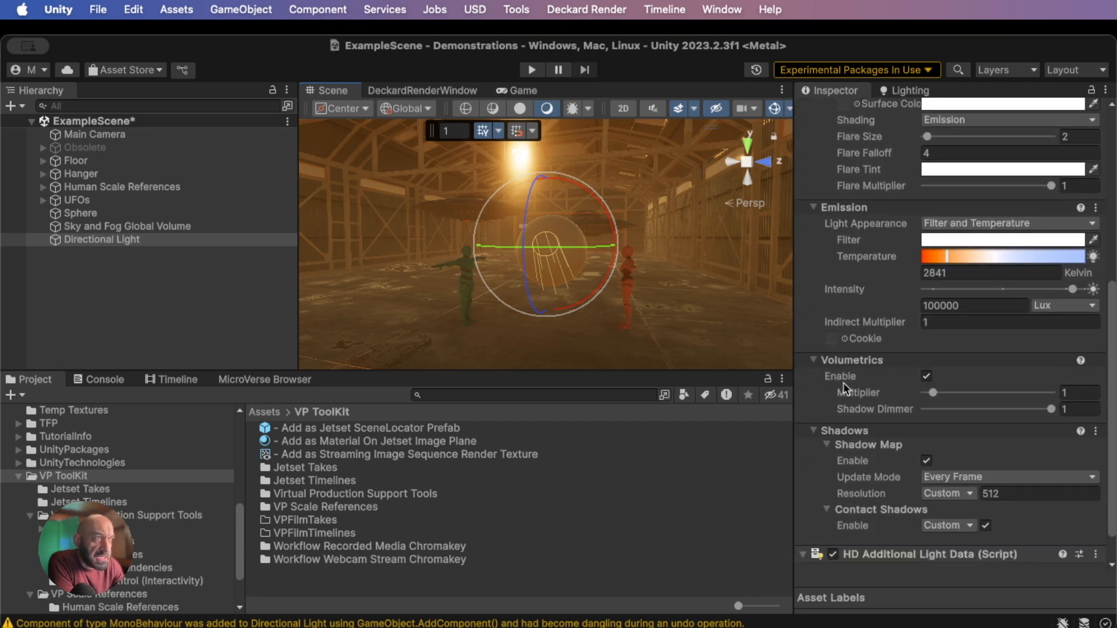
{"action": "left_click", "coordinate": [926, 377]}
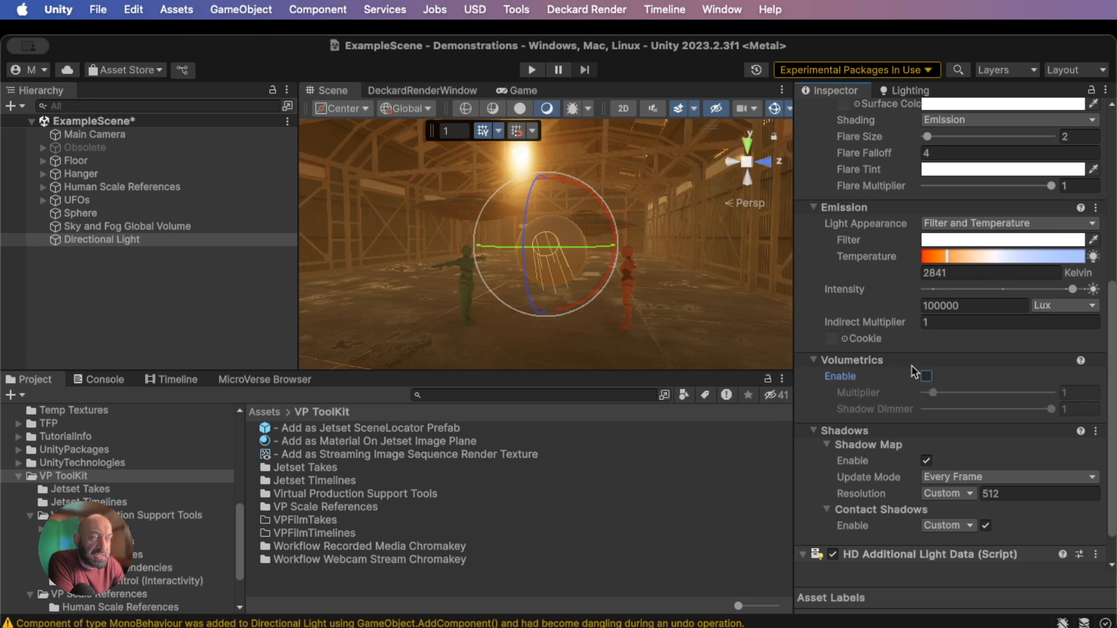
{"action": "left_click", "coordinate": [926, 377]}
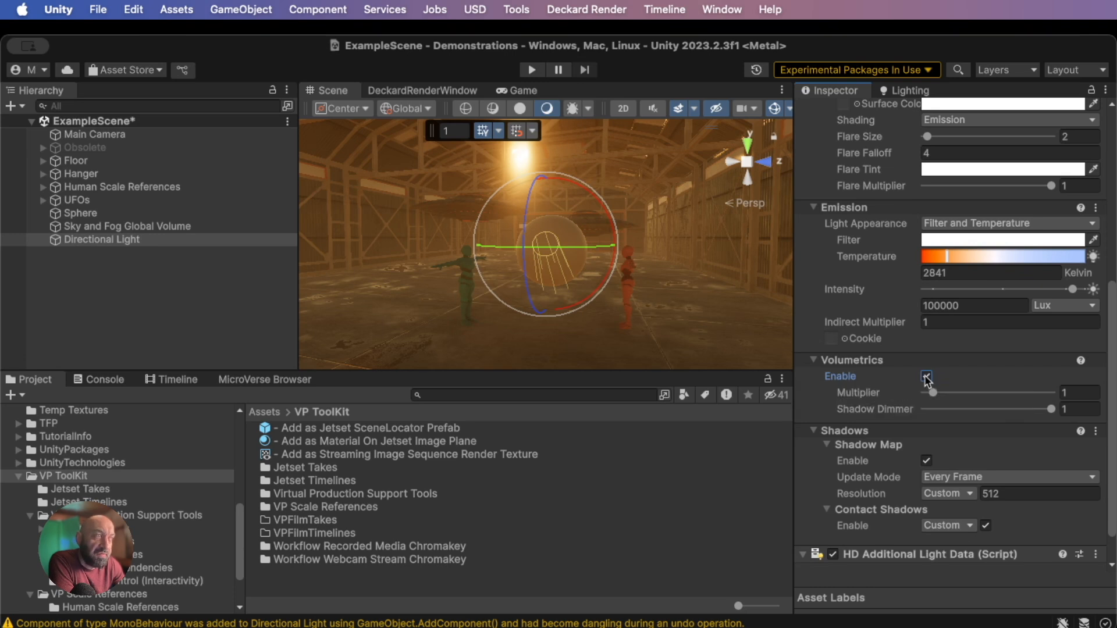
Raise the Directional Light's Volumetrics Multiplier to about 11.7 and tilt the light more steeply towards the hangar floor
{"action": "left_click_drag", "start_coordinate": [933, 393], "coordinate": [1017, 392]}
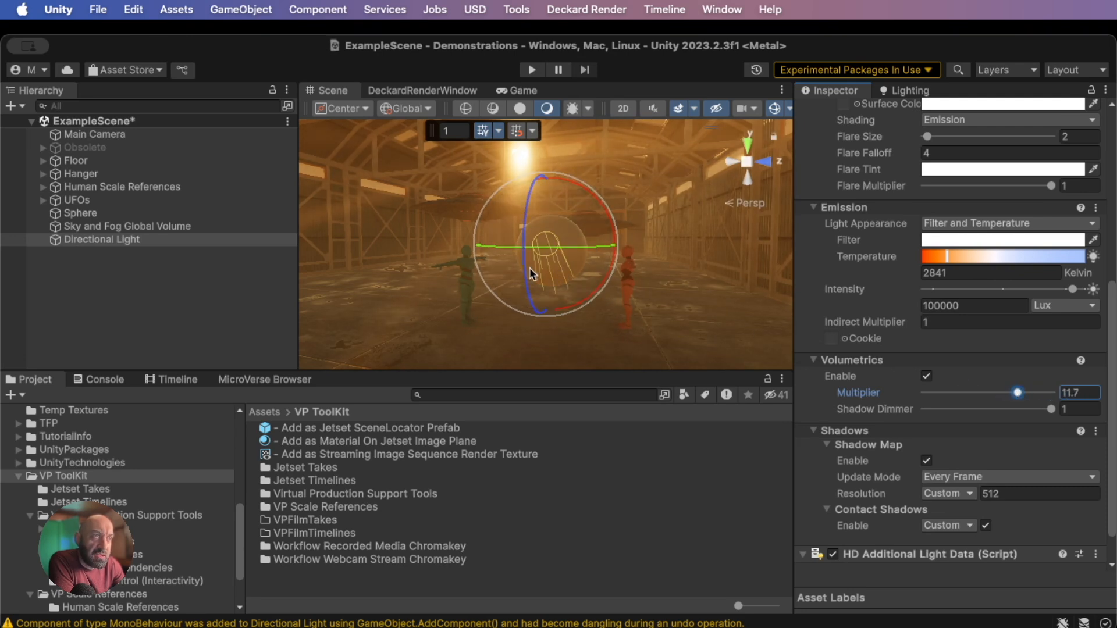
{"action": "mouse_move", "coordinate": [526, 277]}
{"action": "left_mouse_down"}
{"action": "mouse_move", "coordinate": [530, 232]}
{"action": "mouse_move", "coordinate": [522, 269]}
{"action": "mouse_move", "coordinate": [568, 249]}
{"action": "mouse_move", "coordinate": [522, 246]}
{"action": "mouse_move", "coordinate": [530, 281]}
{"action": "left_mouse_up"}
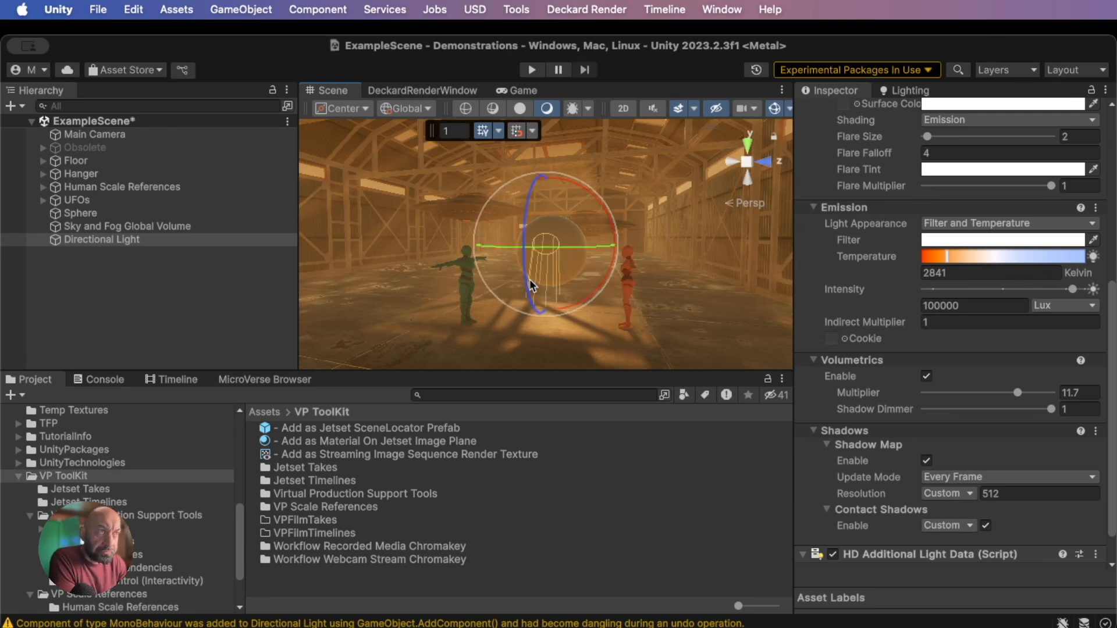
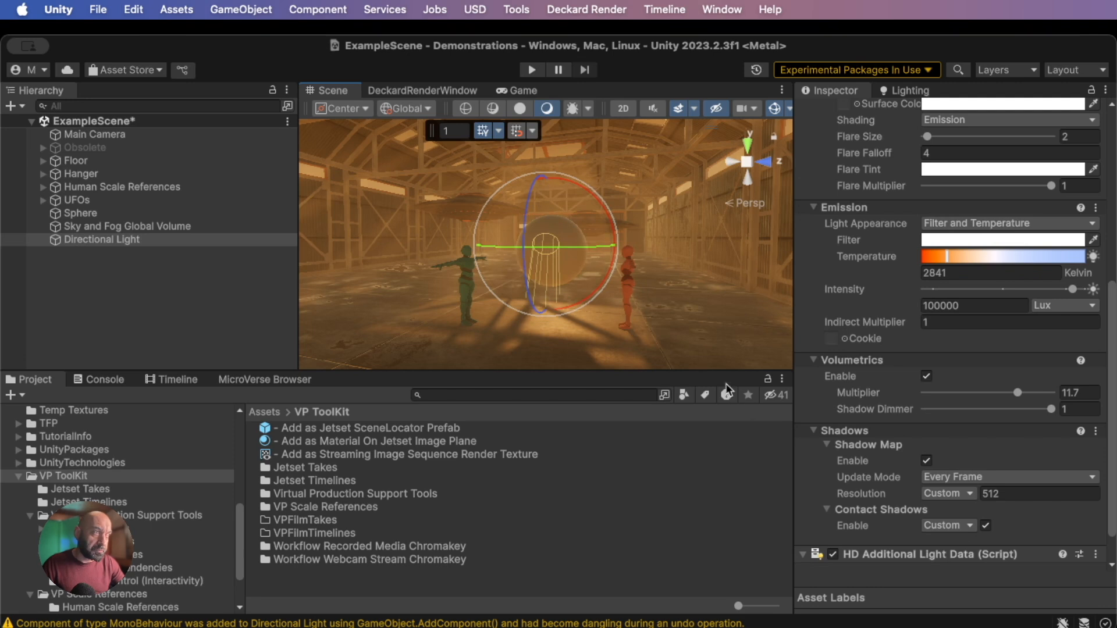
Duplicate the Directional Light, check the Console messages and return to the project assets
{"action": "left_click", "coordinate": [57, 241]}
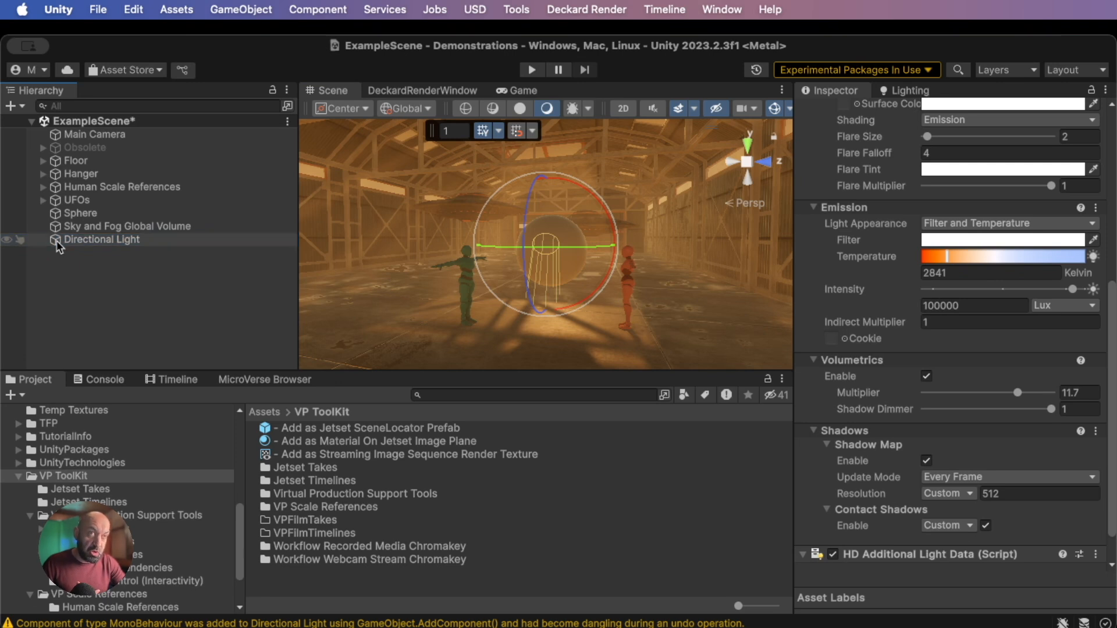
{"action": "key", "text": "super+d"}
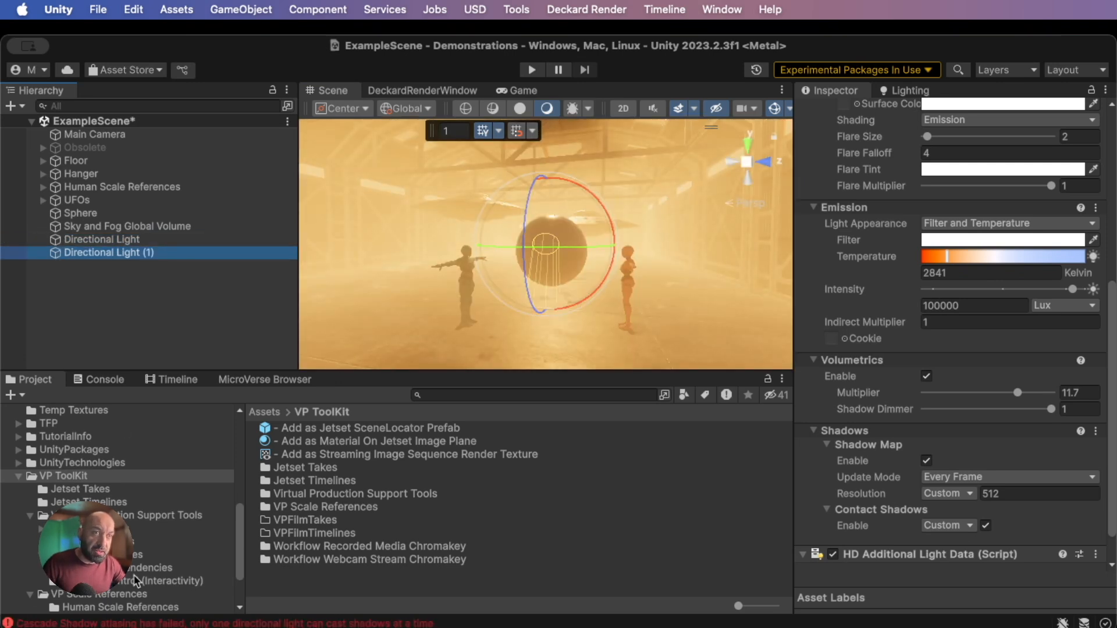
{"action": "left_click", "coordinate": [101, 380]}
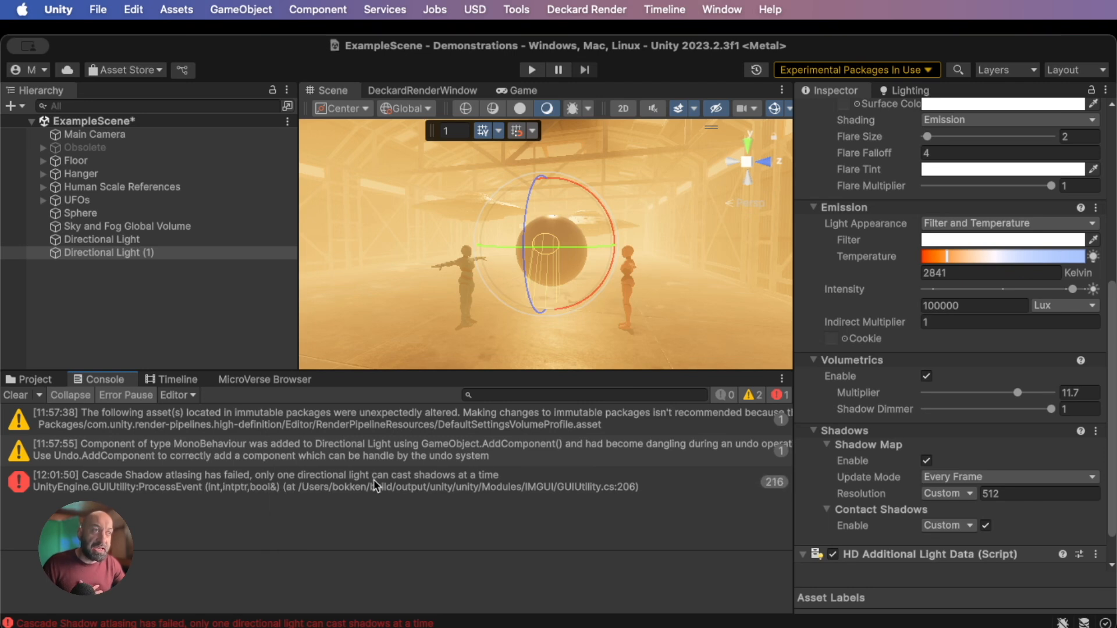
{"action": "left_click", "coordinate": [23, 380]}
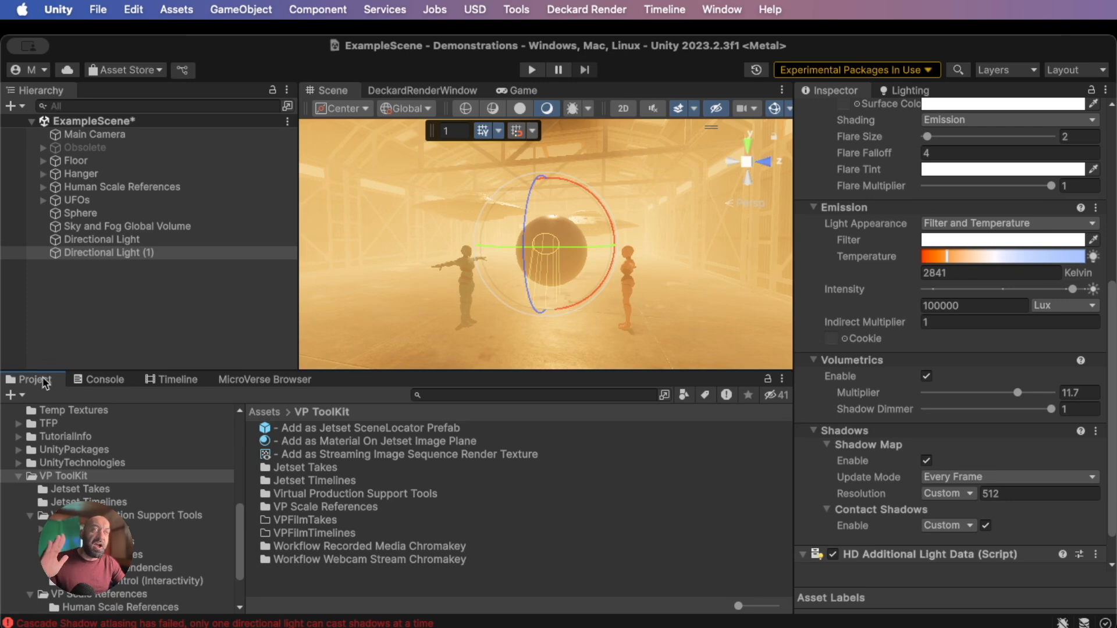
Disable the duplicate Directional Light's Shadow Map and lower its Intensity to 0 Lux
{"action": "left_click", "coordinate": [59, 256]}
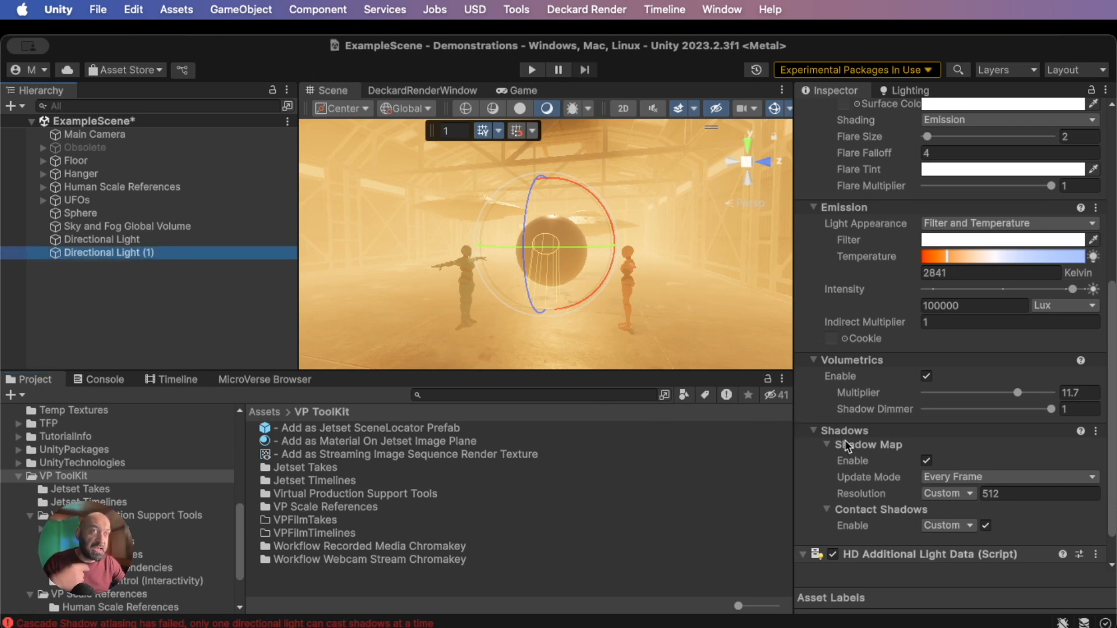
{"action": "scroll", "coordinate": [856, 450], "scroll_direction": "down", "scroll_amount": 1}
{"action": "scroll", "coordinate": [856, 449], "scroll_direction": "down", "scroll_amount": 1}
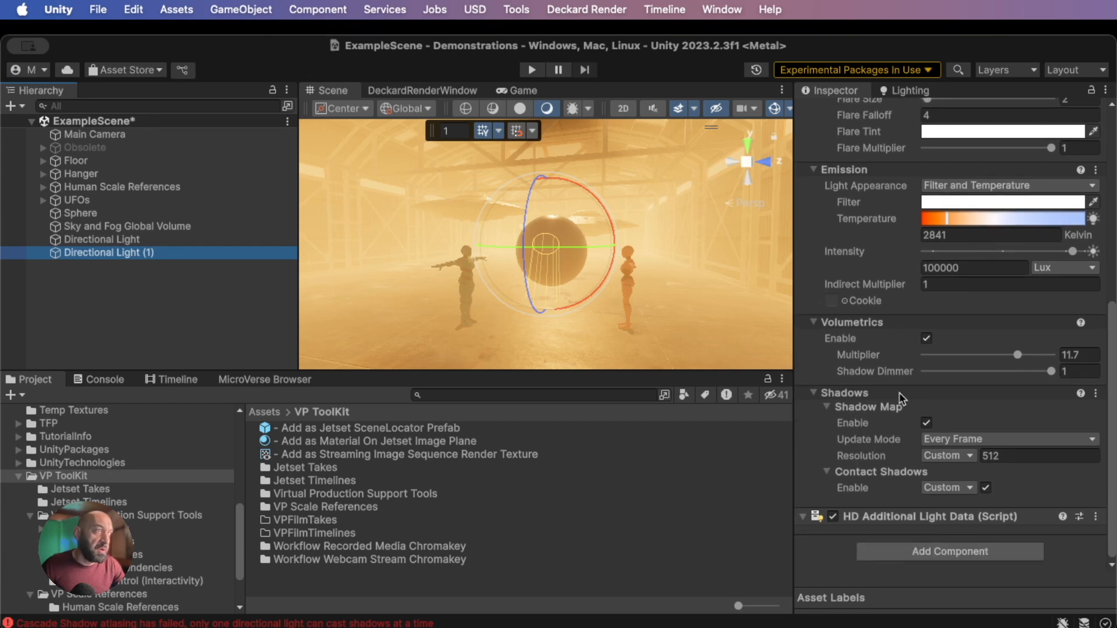
{"action": "left_click", "coordinate": [927, 423]}
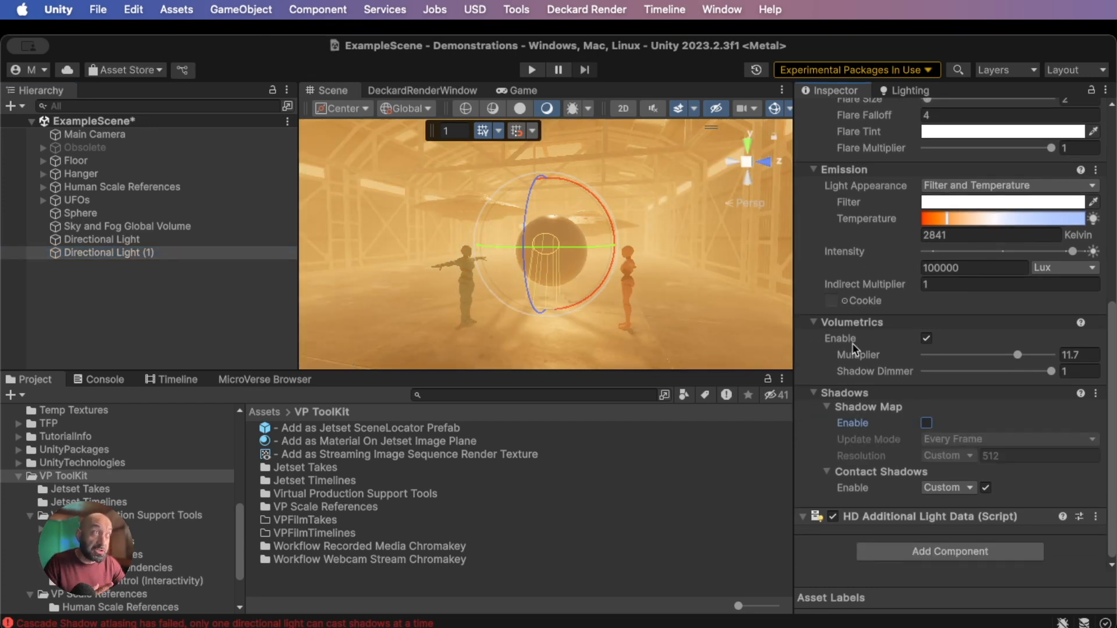
{"action": "scroll", "coordinate": [873, 327], "scroll_direction": "up", "scroll_amount": 3}
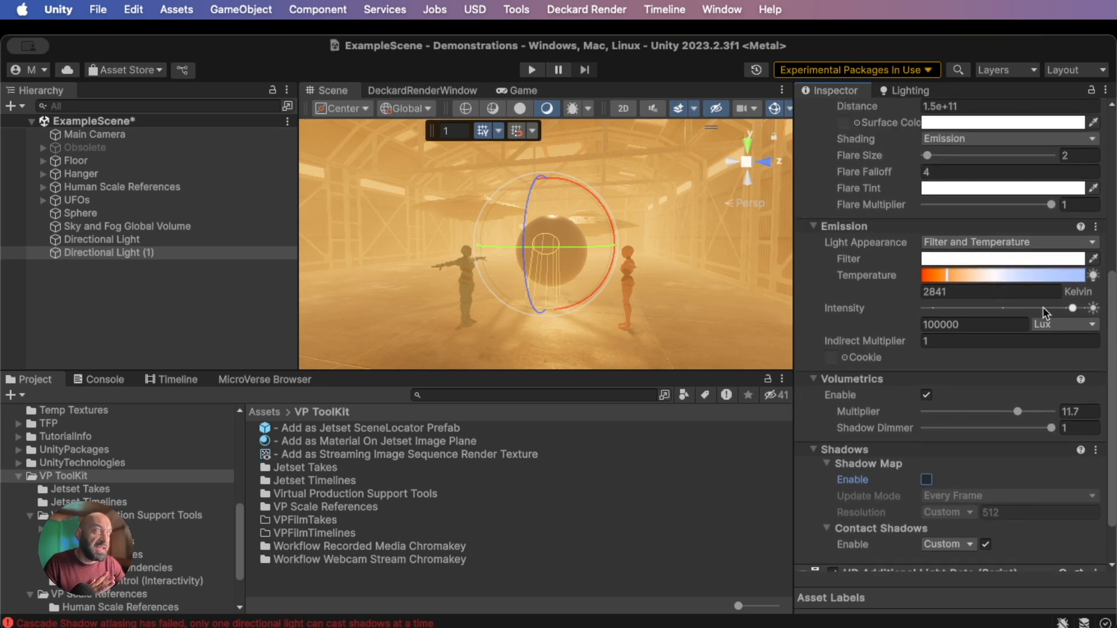
{"action": "left_click_drag", "start_coordinate": [1073, 309], "coordinate": [917, 313]}
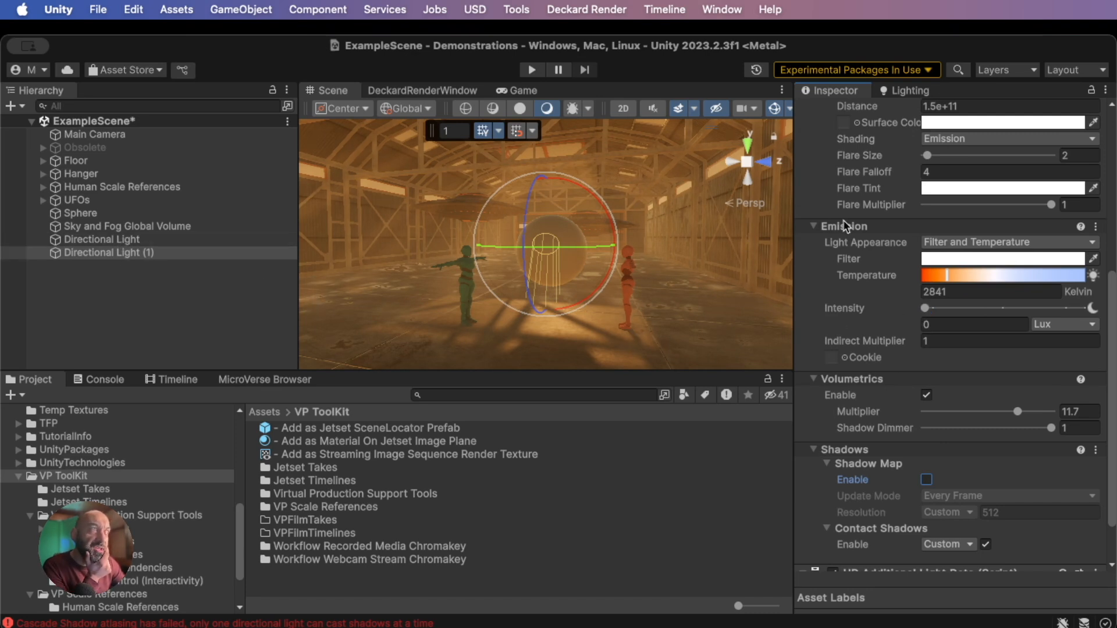
Try a Celestial Body Angular Diameter of about 7.73 on the duplicate Directional Light
{"action": "scroll", "coordinate": [846, 226], "scroll_direction": "up", "scroll_amount": 1}
{"action": "scroll", "coordinate": [847, 226], "scroll_direction": "up", "scroll_amount": 3}
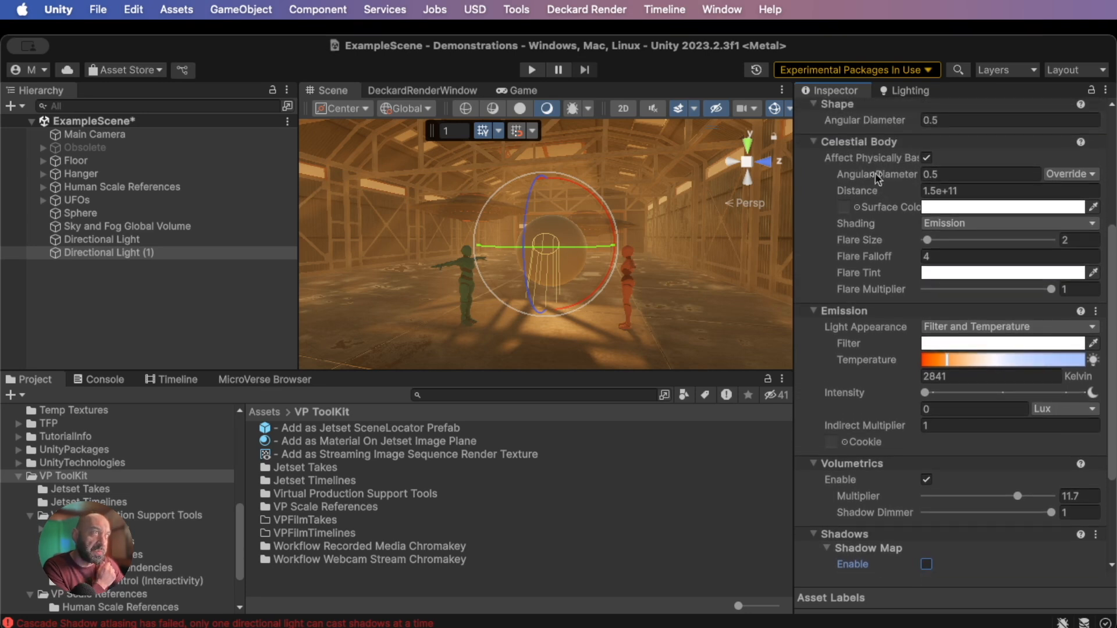
{"action": "left_click", "coordinate": [869, 174]}
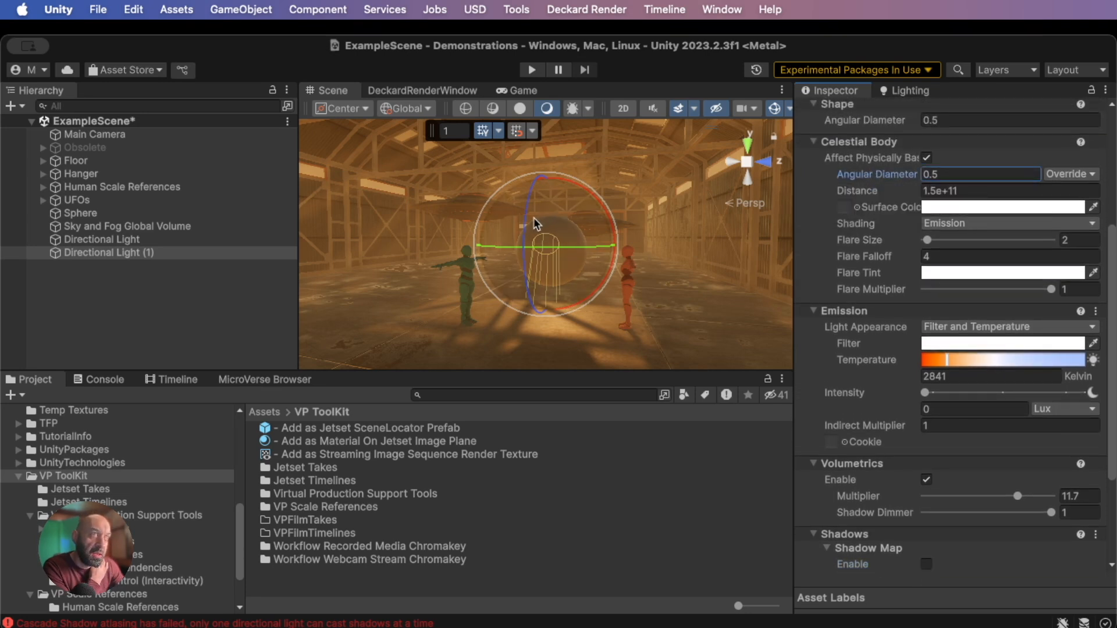
{"action": "left_click_drag", "start_coordinate": [871, 178], "coordinate": [817, 184]}
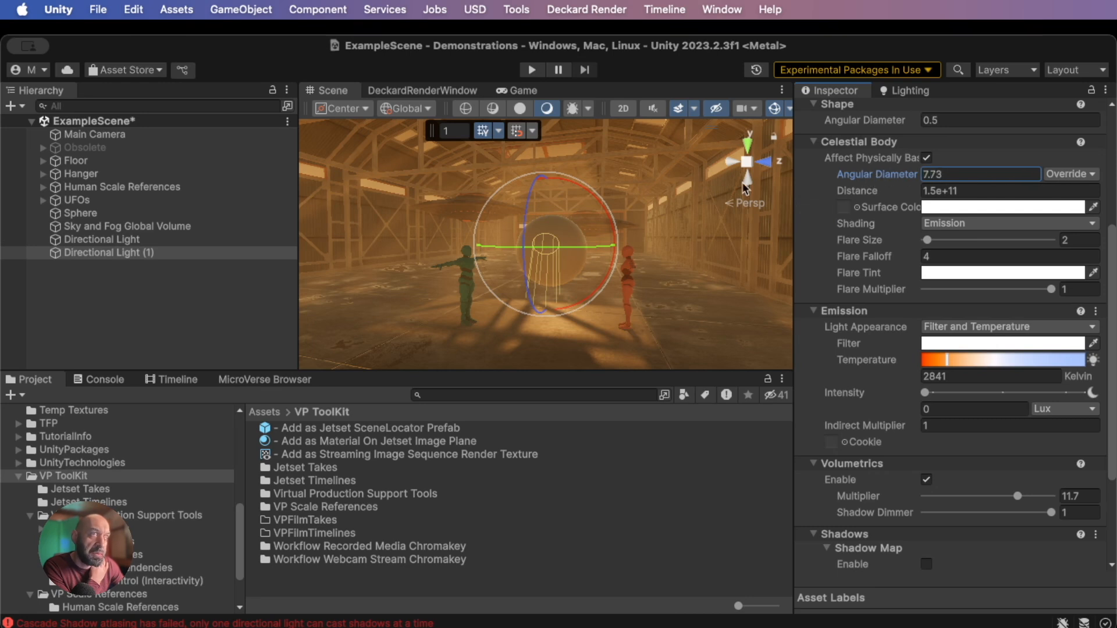
Turn the duplicate light towards the hangar's roof opening, with Intensity about 4358 Lux and celestial Angular Diameter about 2.35
{"action": "left_click_drag", "start_coordinate": [522, 240], "coordinate": [556, 117]}
{"action": "left_click_drag", "start_coordinate": [953, 398], "coordinate": [963, 393]}
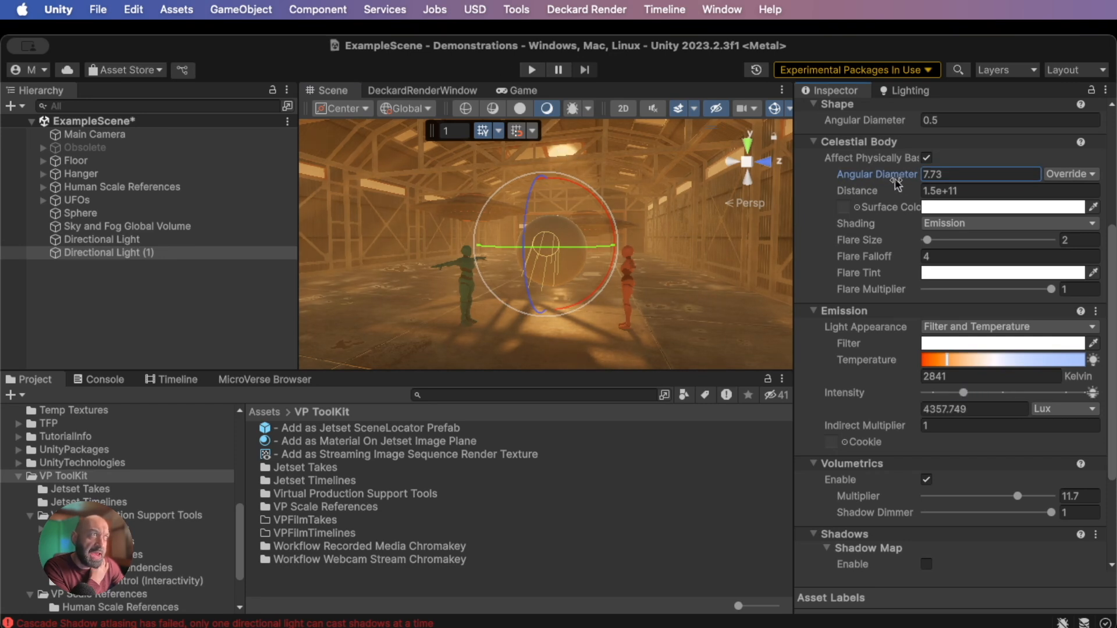
{"action": "left_click_drag", "start_coordinate": [901, 181], "coordinate": [744, 191]}
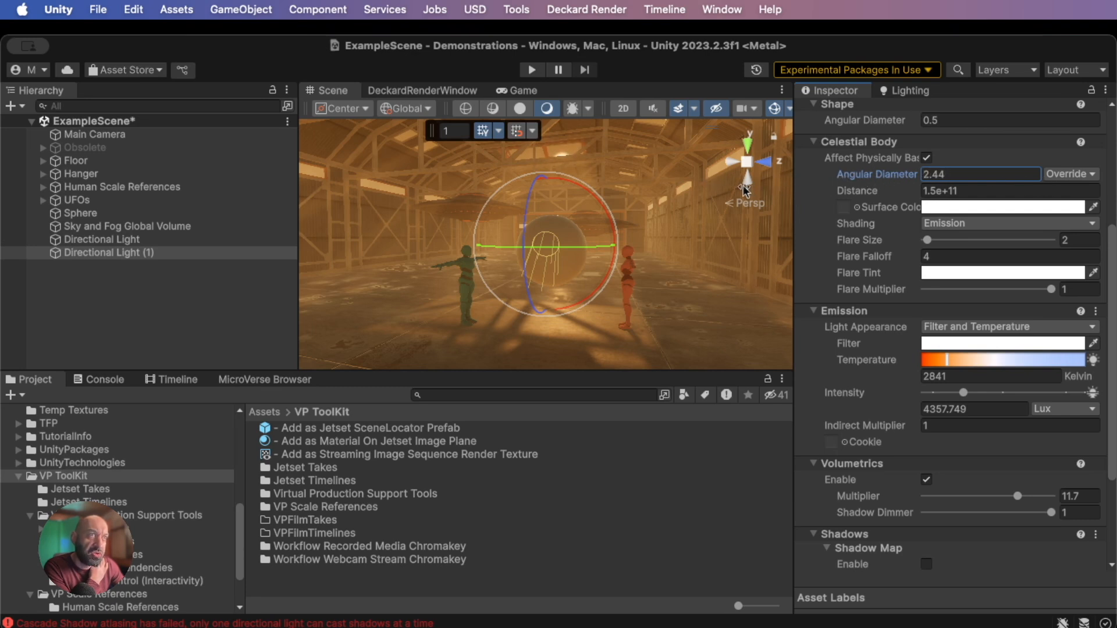
{"action": "left_click_drag", "start_coordinate": [520, 248], "coordinate": [531, 249]}
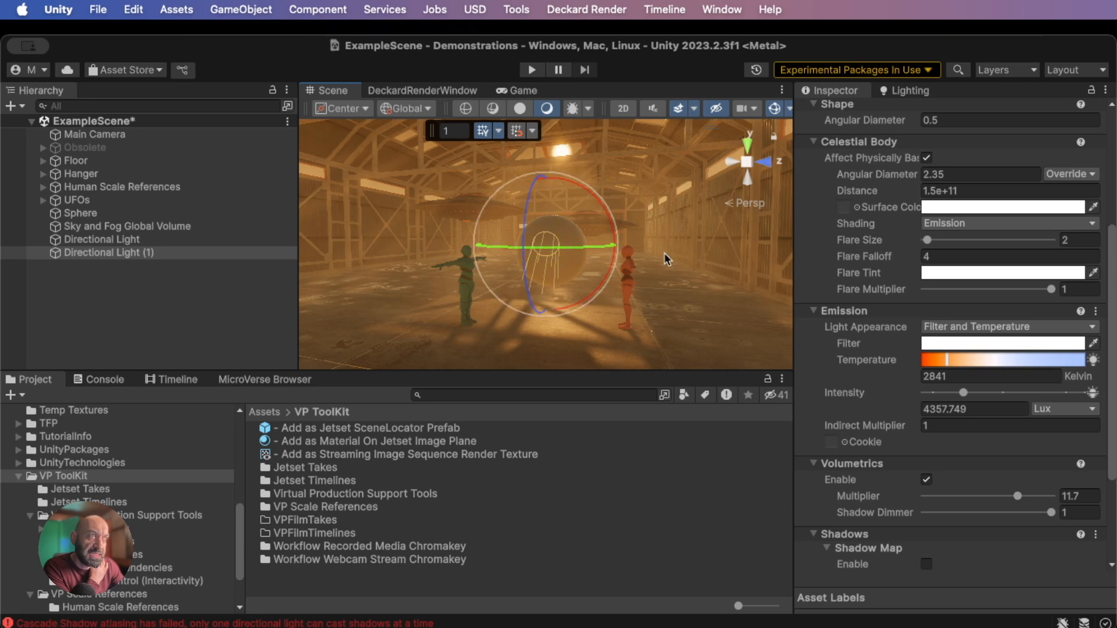
Adjust the duplicate light's Celestial Body to an Angular Diameter of about -2.76 and a Flare Size of about 11.1
{"action": "left_click_drag", "start_coordinate": [928, 240], "coordinate": [969, 241]}
{"action": "left_click_drag", "start_coordinate": [907, 181], "coordinate": [862, 180]}
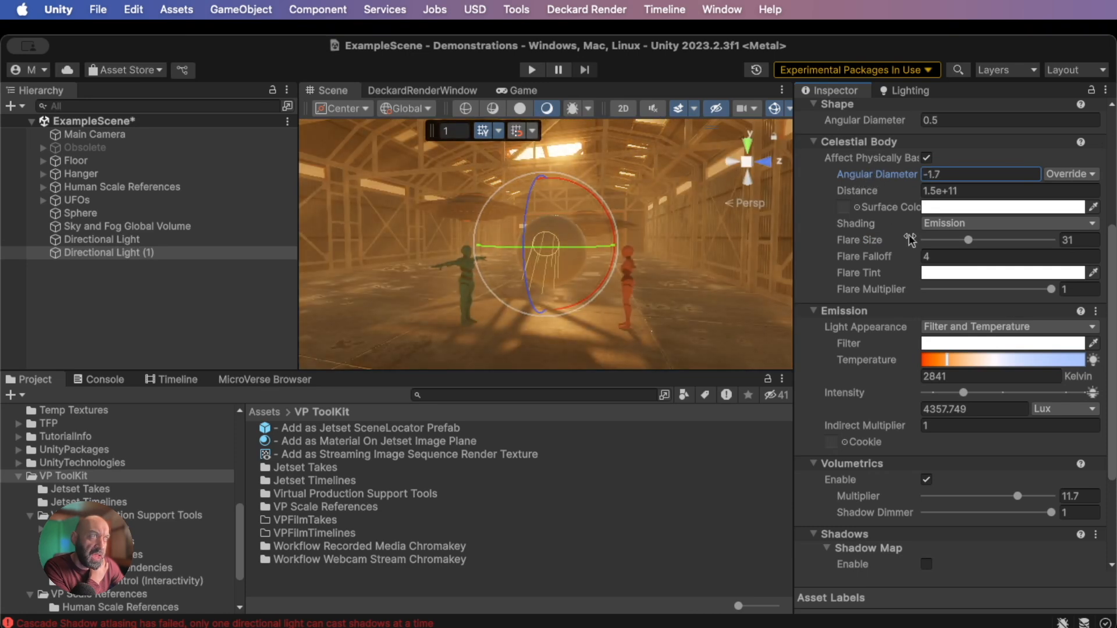
{"action": "left_click_drag", "start_coordinate": [969, 243], "coordinate": [932, 240]}
{"action": "left_click", "coordinate": [895, 177]}
{"action": "left_click_drag", "start_coordinate": [891, 174], "coordinate": [873, 175]}
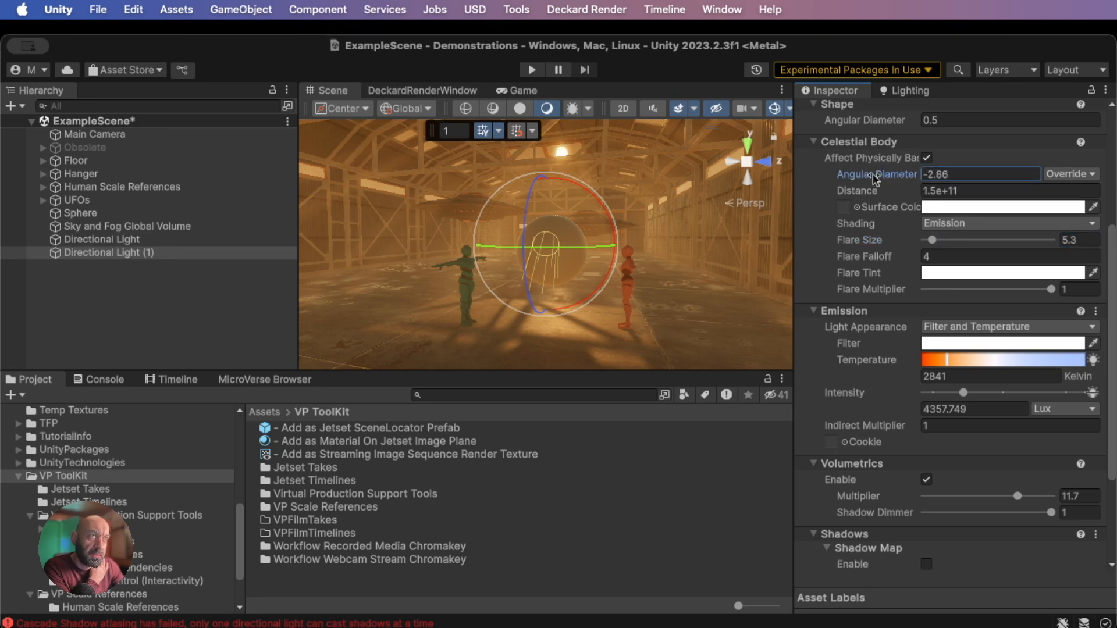
{"action": "left_click_drag", "start_coordinate": [934, 240], "coordinate": [945, 243]}
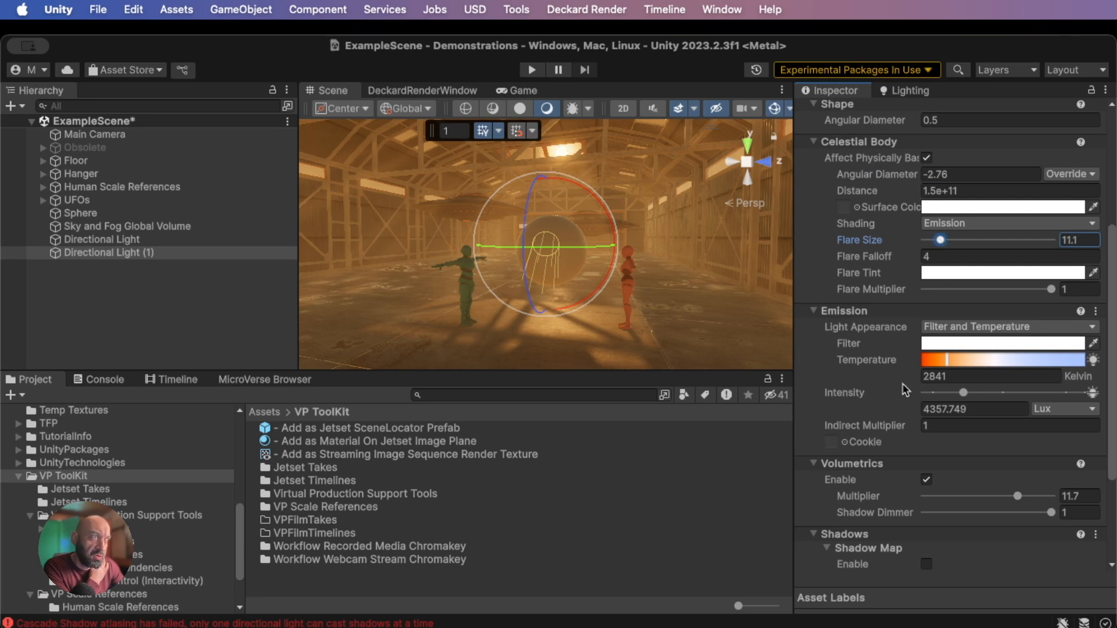
Disable the duplicate light's Volumetrics and try several Intensity levels, ending at about 16872 Lux
{"action": "mouse_move", "coordinate": [965, 395]}
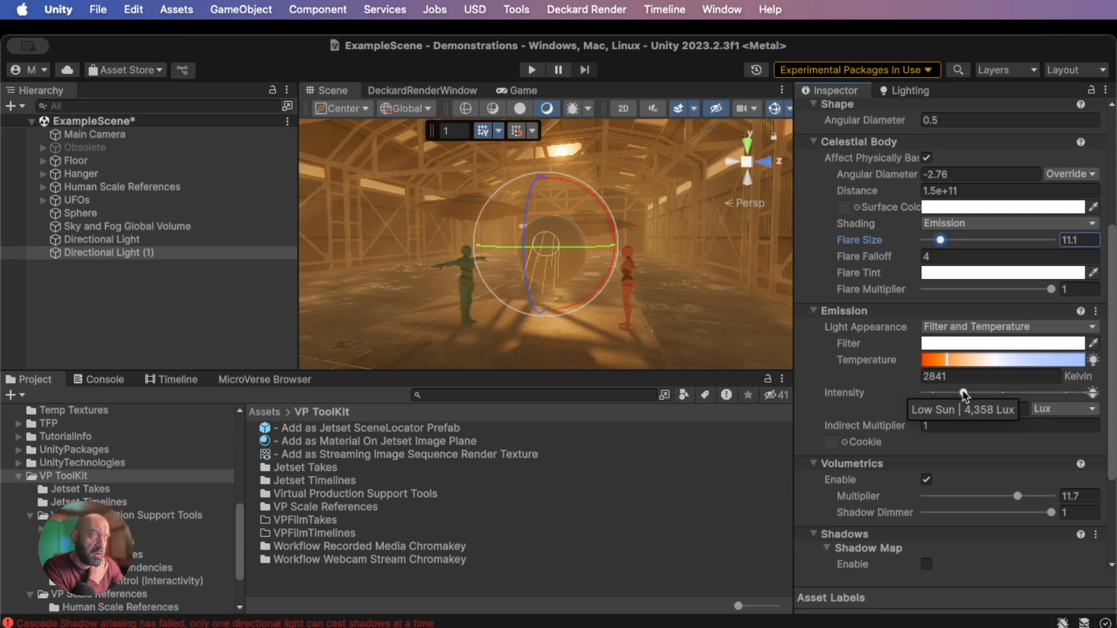
{"action": "left_click", "coordinate": [926, 481]}
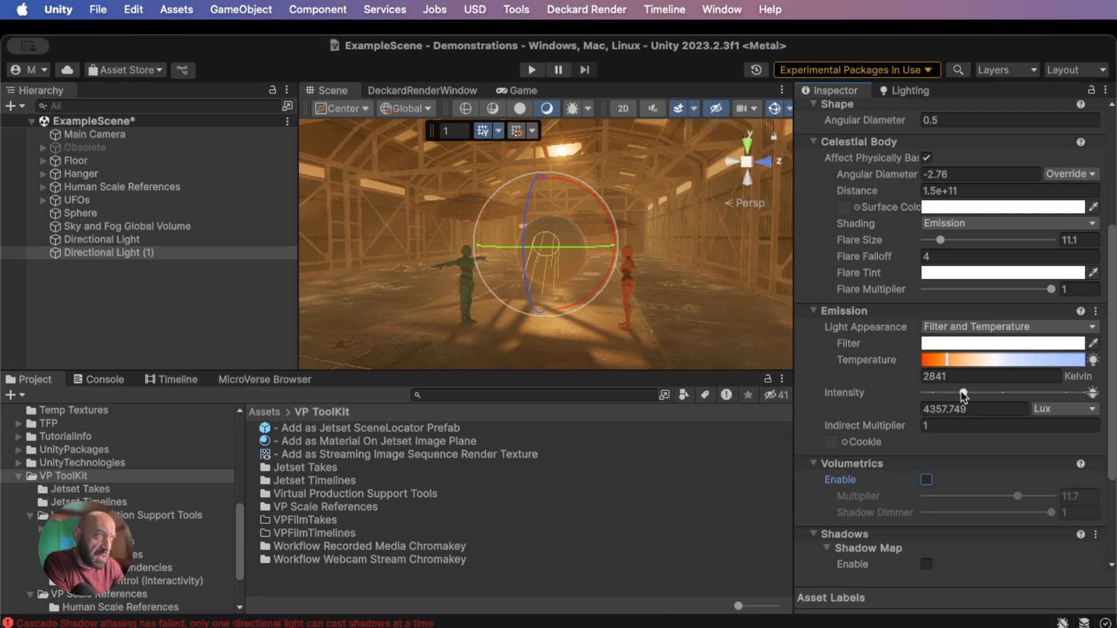
{"action": "left_click_drag", "start_coordinate": [964, 394], "coordinate": [932, 396]}
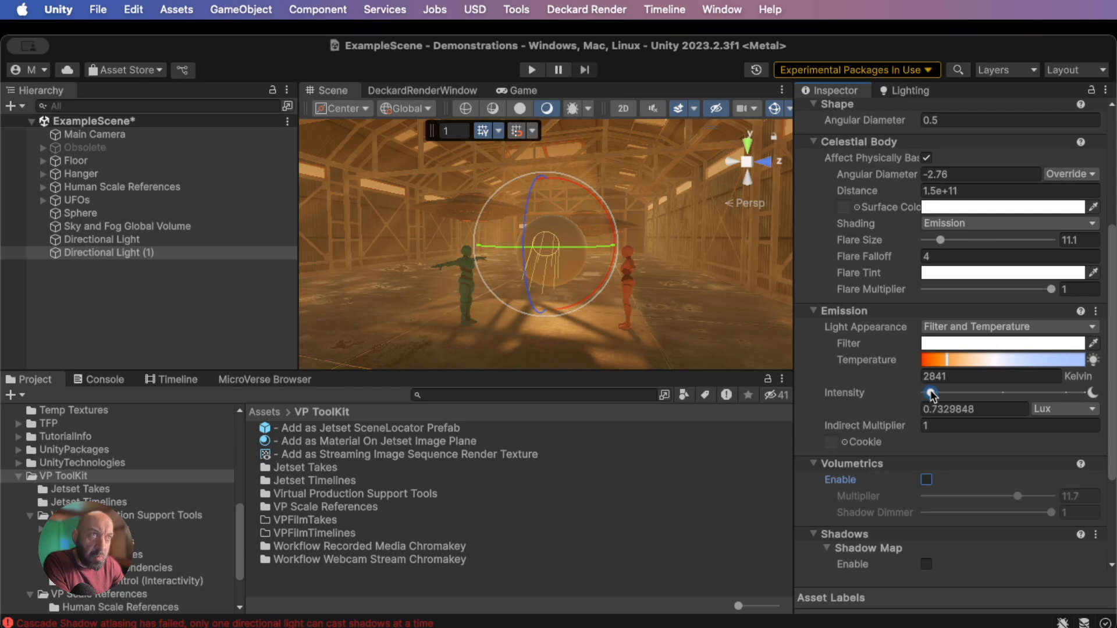
{"action": "left_click_drag", "start_coordinate": [933, 394], "coordinate": [940, 396]}
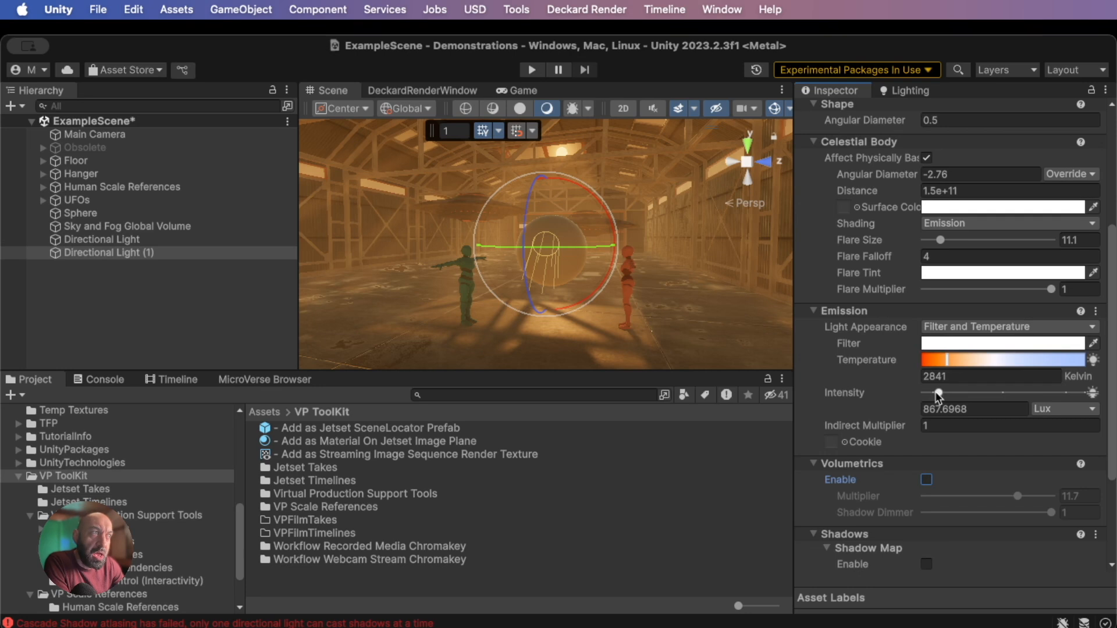
{"action": "mouse_move", "coordinate": [939, 394]}
{"action": "left_mouse_down"}
{"action": "mouse_move", "coordinate": [1050, 393]}
{"action": "mouse_move", "coordinate": [936, 398]}
{"action": "left_mouse_up"}
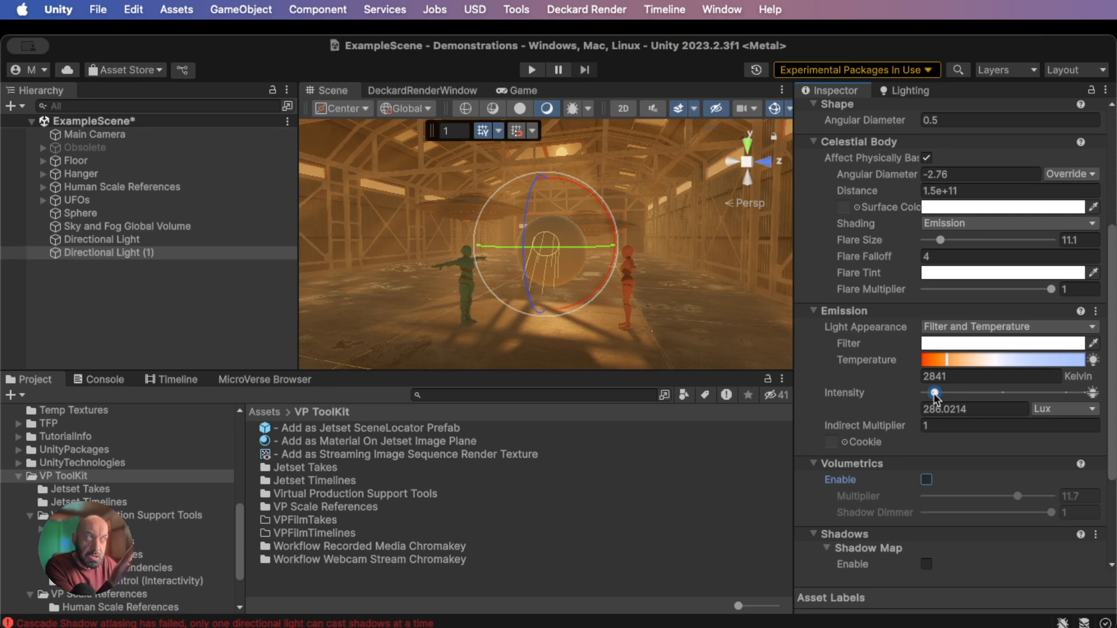
{"action": "left_click_drag", "start_coordinate": [935, 398], "coordinate": [947, 395]}
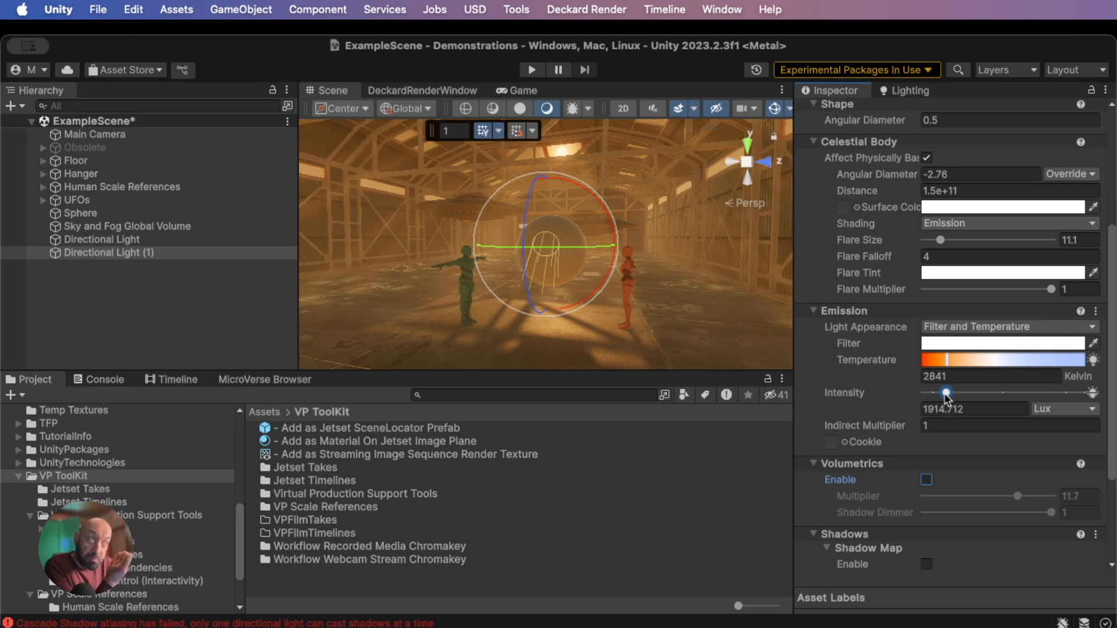
{"action": "left_click_drag", "start_coordinate": [947, 395], "coordinate": [945, 395]}
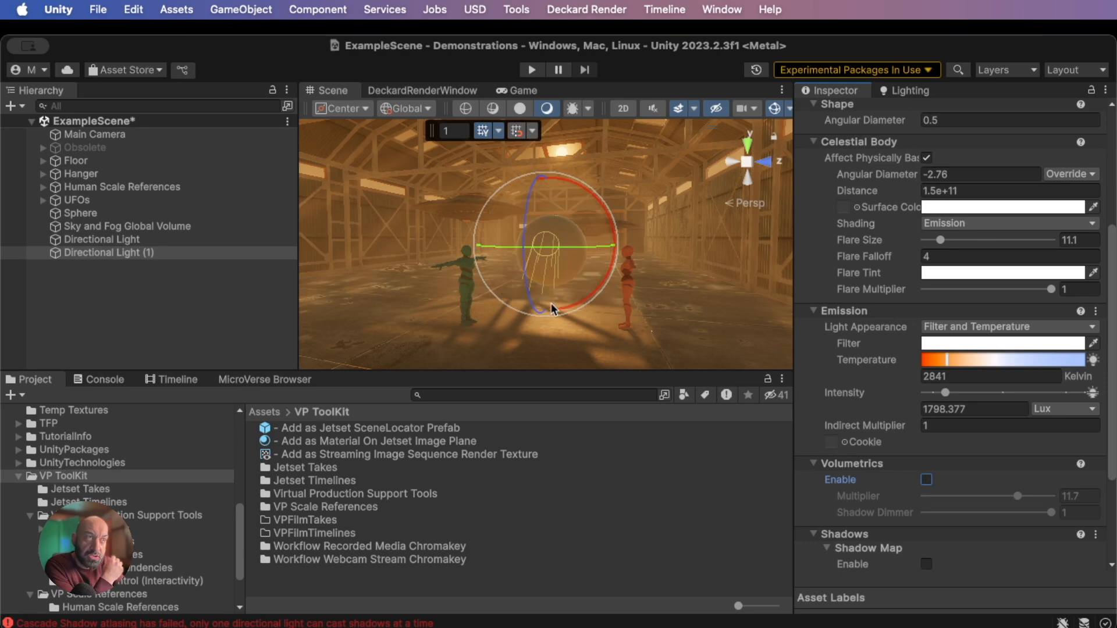
{"action": "left_click_drag", "start_coordinate": [947, 396], "coordinate": [1011, 394]}
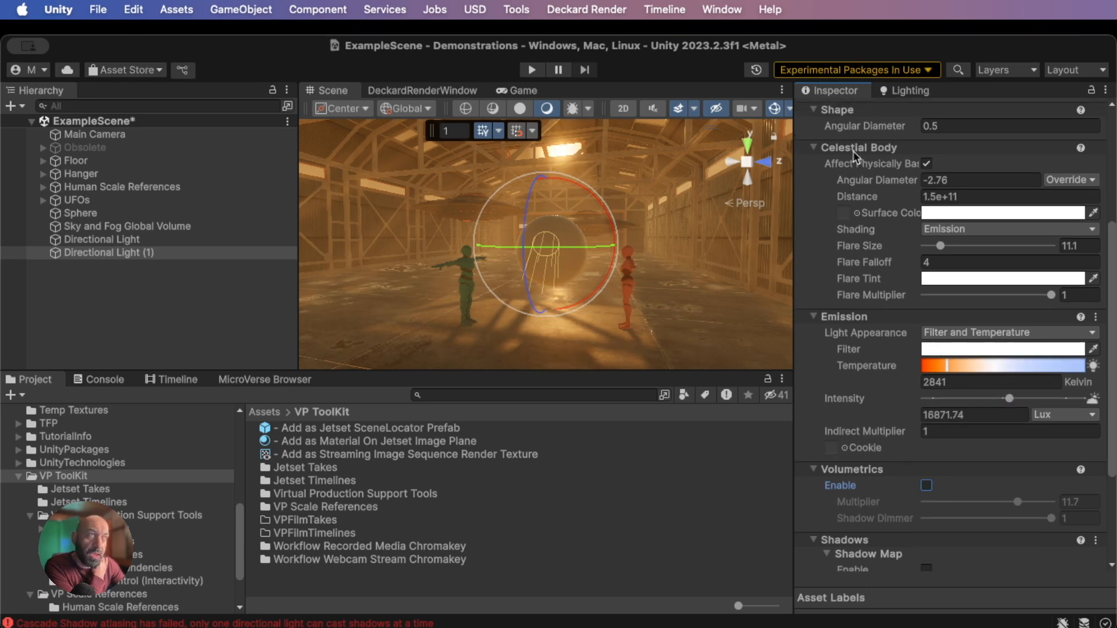
Compare the hangar with the duplicate Directional Light switched off and on
{"action": "scroll", "coordinate": [853, 151], "scroll_direction": "up", "scroll_amount": 5}
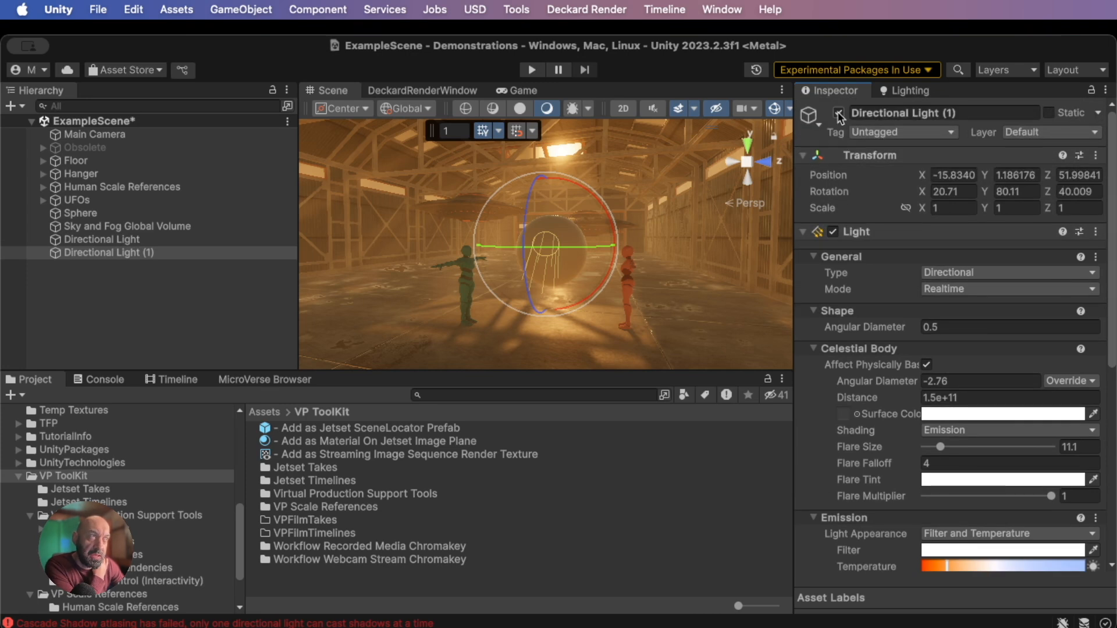
{"action": "left_click", "coordinate": [839, 113]}
{"action": "left_click", "coordinate": [839, 114]}
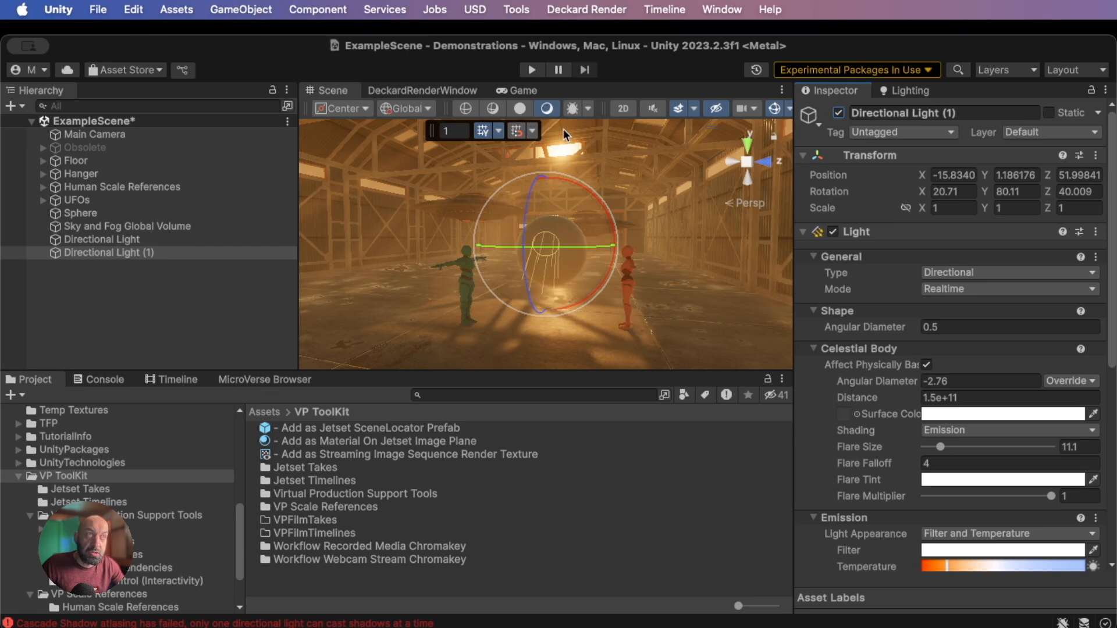
{"action": "left_click", "coordinate": [838, 113]}
{"action": "left_click", "coordinate": [838, 113]}
Try several directions for the duplicate light, ending at a rotation of about X 18.9, Y 82, Z 36.6
{"action": "left_click_drag", "start_coordinate": [568, 247], "coordinate": [607, 246]}
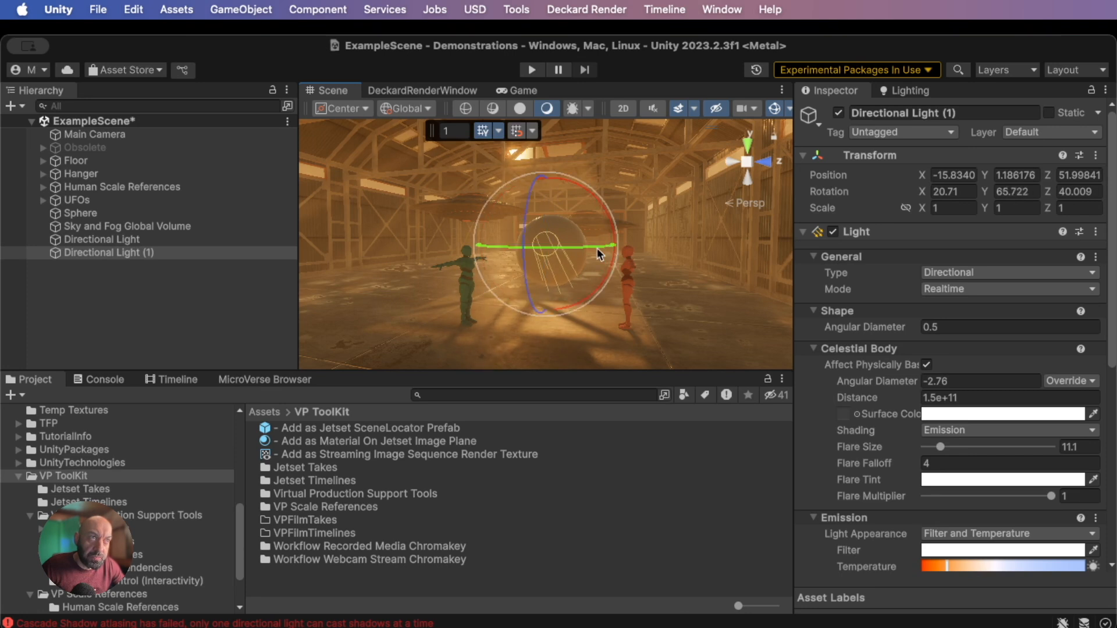
{"action": "left_click_drag", "start_coordinate": [524, 271], "coordinate": [543, 204]}
{"action": "left_click_drag", "start_coordinate": [578, 247], "coordinate": [638, 249]}
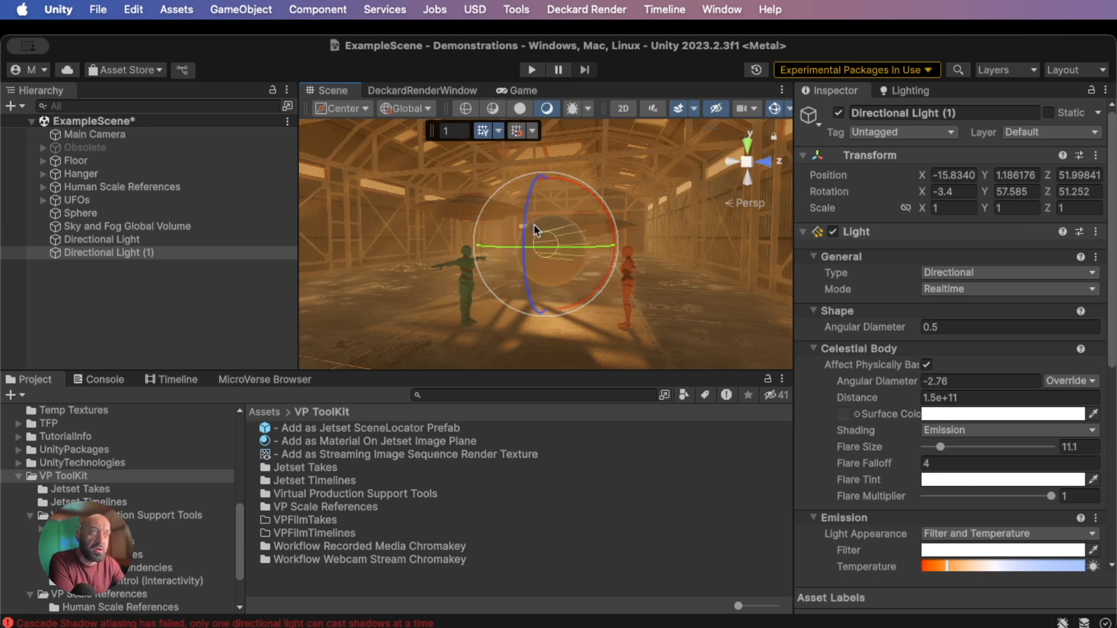
{"action": "left_click_drag", "start_coordinate": [523, 226], "coordinate": [526, 300]}
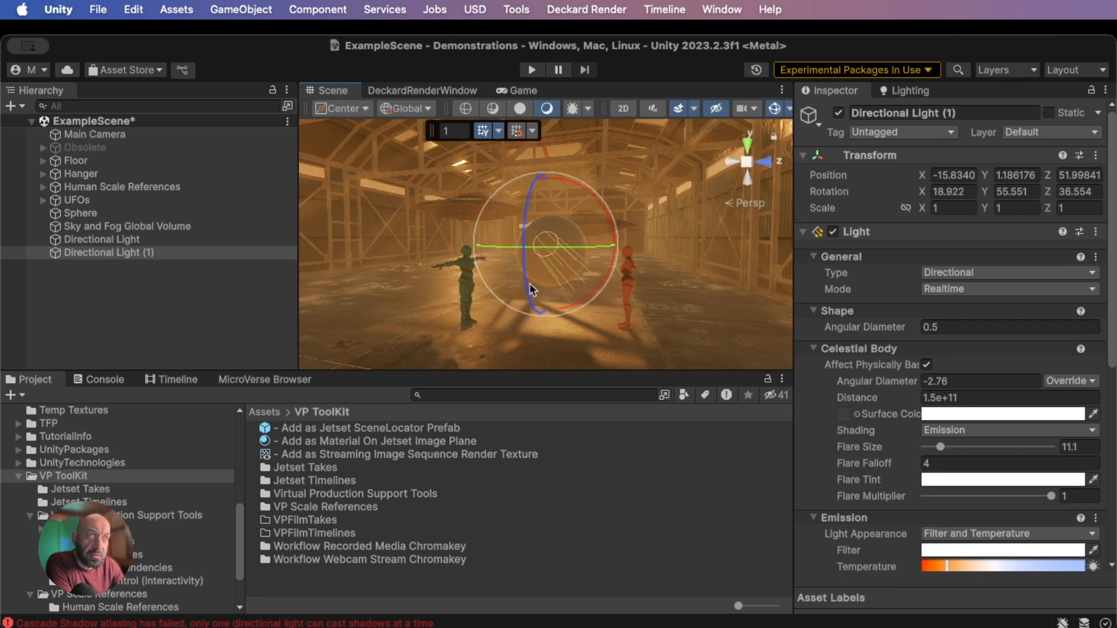
{"action": "left_click_drag", "start_coordinate": [543, 250], "coordinate": [566, 251]}
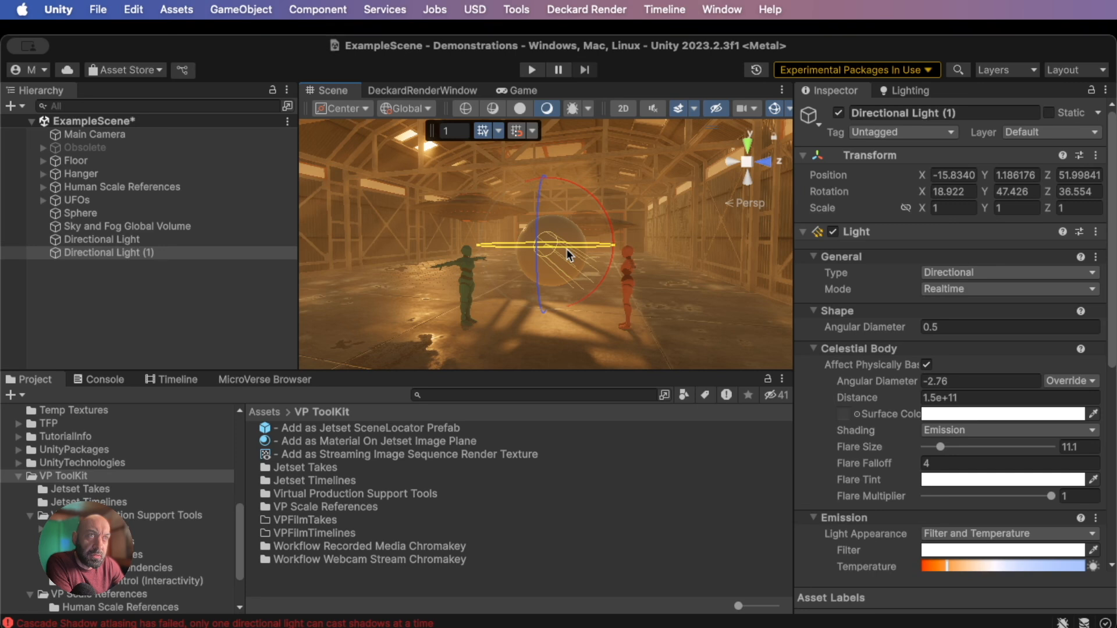
{"action": "left_click_drag", "start_coordinate": [567, 249], "coordinate": [459, 250]}
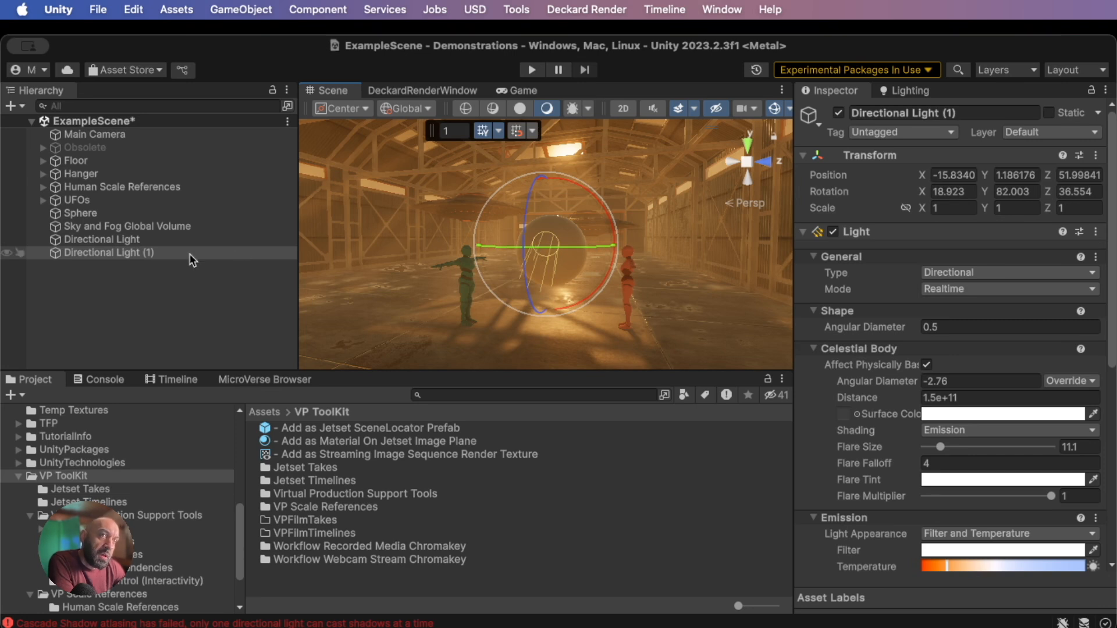
Rename the duplicate Directional Light as "Sun, Physical"
{"action": "left_click", "coordinate": [132, 254]}
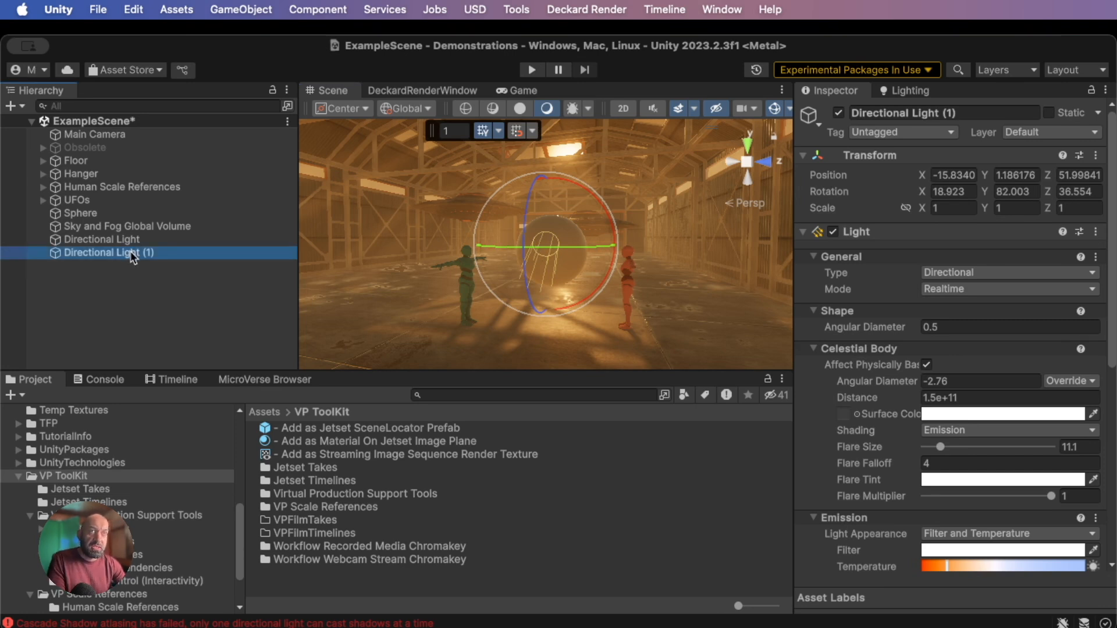
{"action": "left_click", "coordinate": [131, 251]}
{"action": "type", "text": "Sun, Physical"}
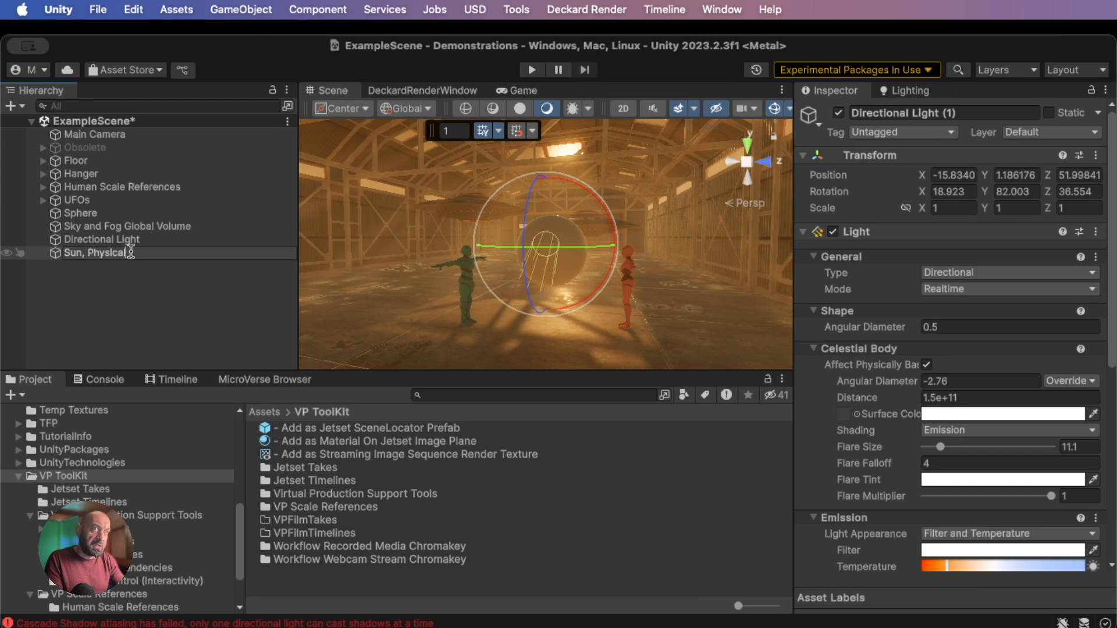
{"action": "key", "text": "Return"}
Rename the original Directional Light as "Sun, Light"
{"action": "left_click", "coordinate": [126, 241]}
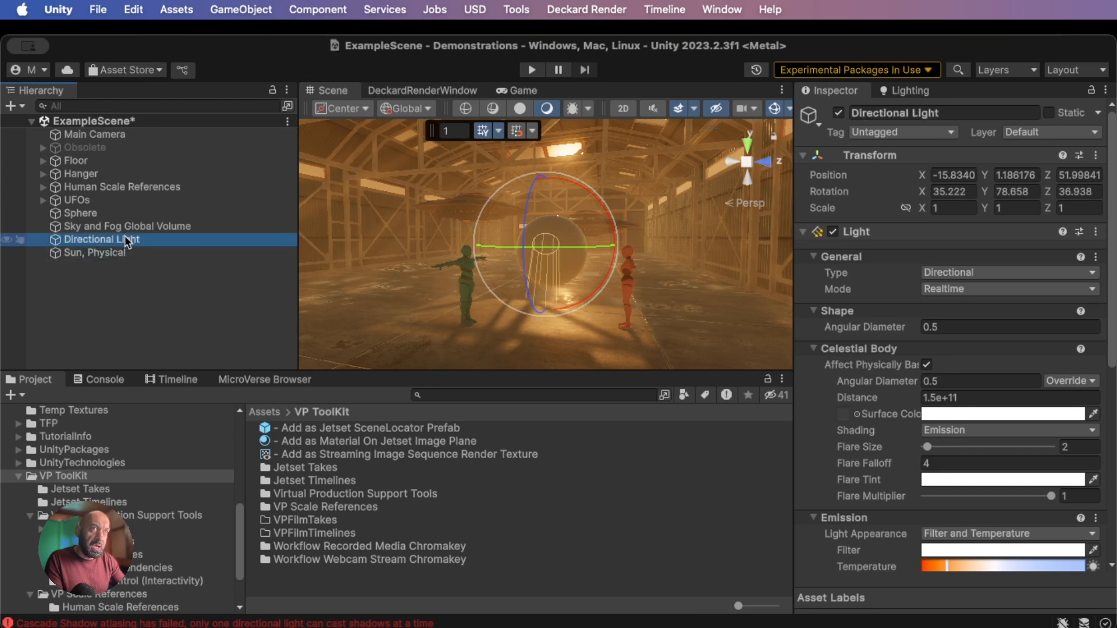
{"action": "left_click", "coordinate": [126, 239]}
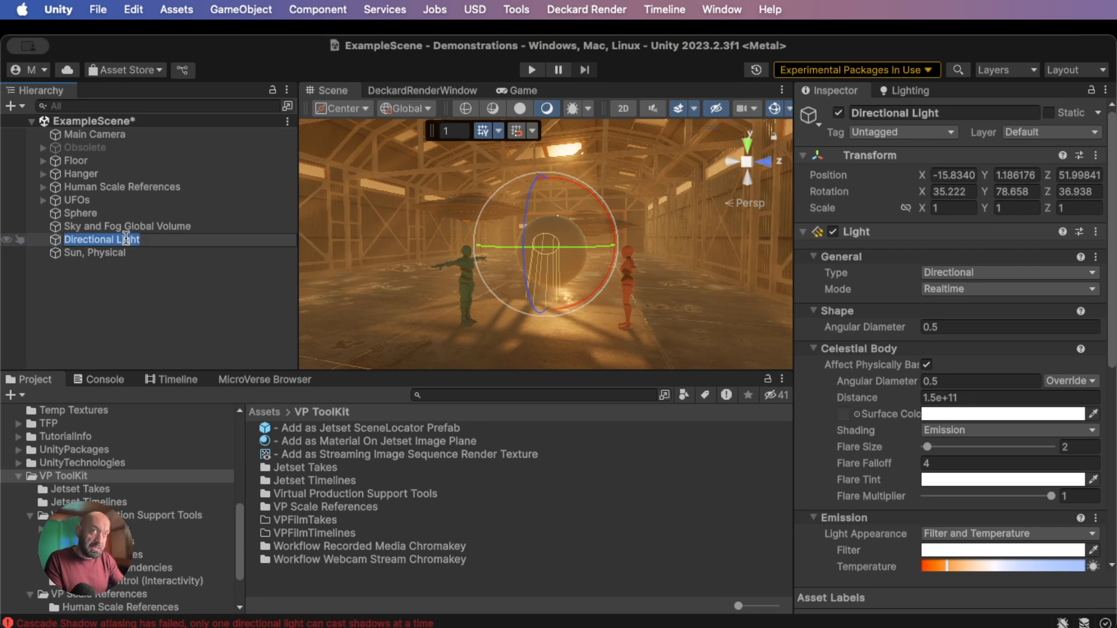
{"action": "type", "text": "Sun, Light"}
{"action": "key", "text": "Return"}
Group "Sun, Light" and "Sun, Physical" under a new empty parent named "Sun" and collapse it
{"action": "left_click", "coordinate": [121, 251], "text": "shift"}
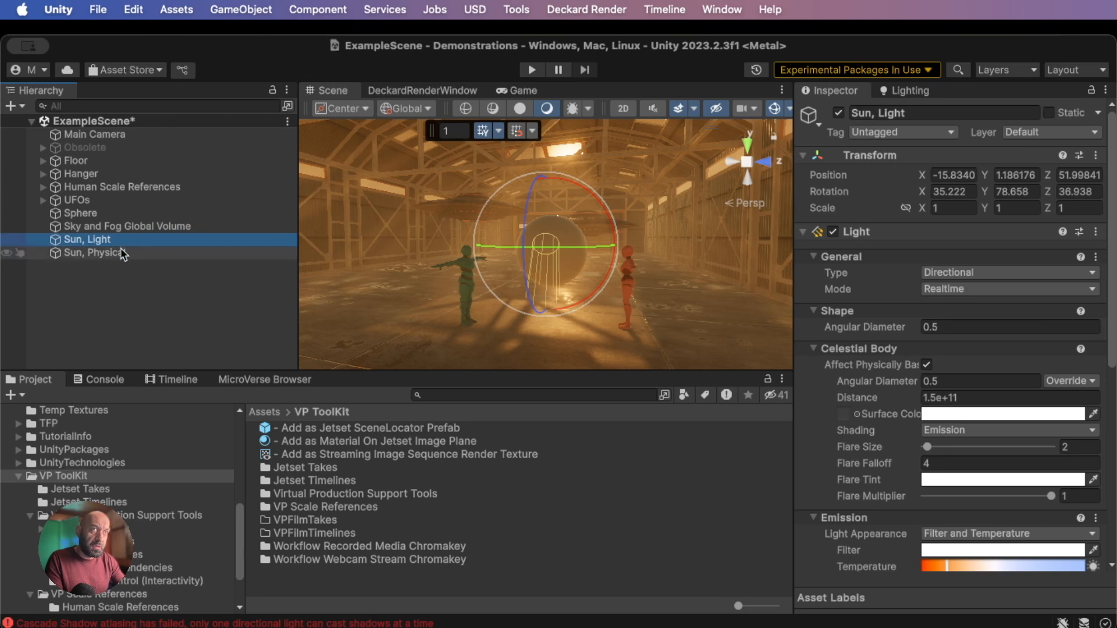
{"action": "right_click", "coordinate": [104, 238]}
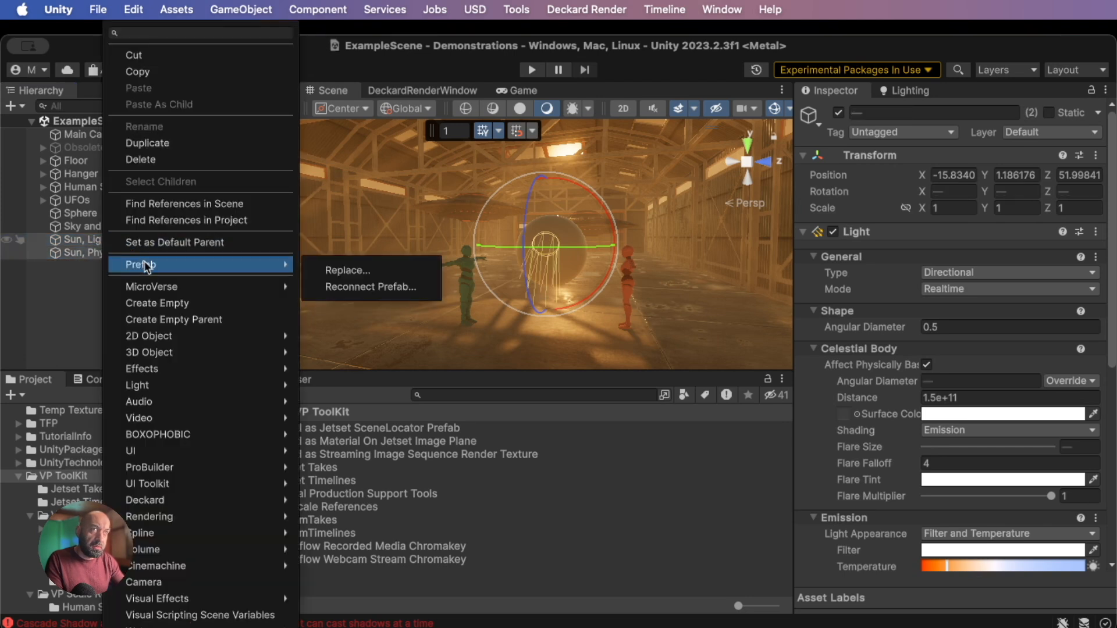
{"action": "left_click", "coordinate": [176, 319]}
{"action": "type", "text": "Sun"}
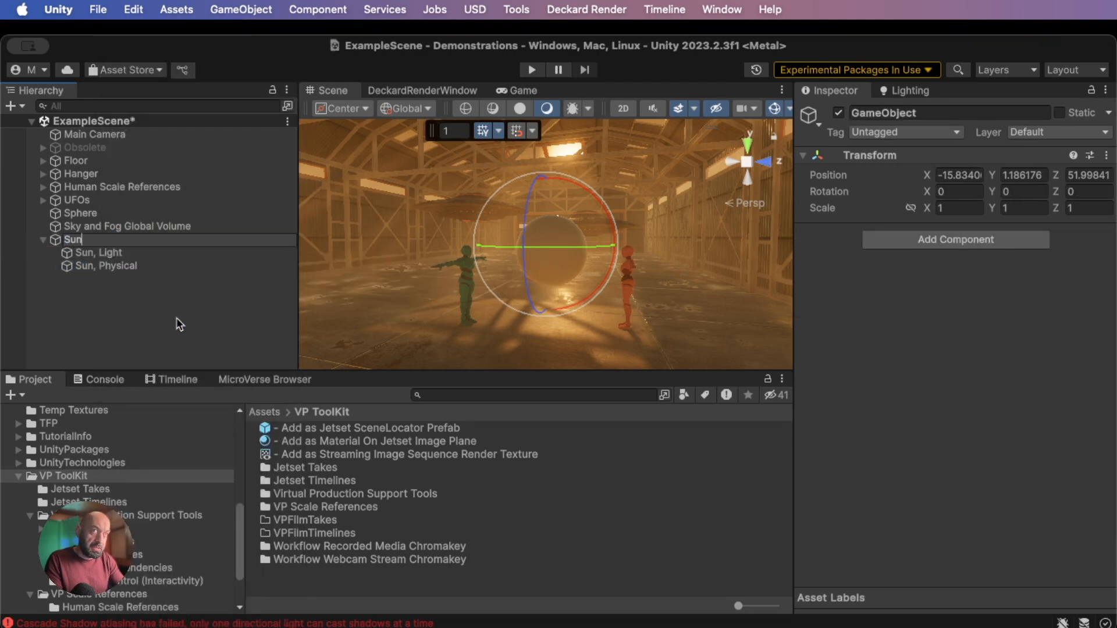
{"action": "key", "text": "Return"}
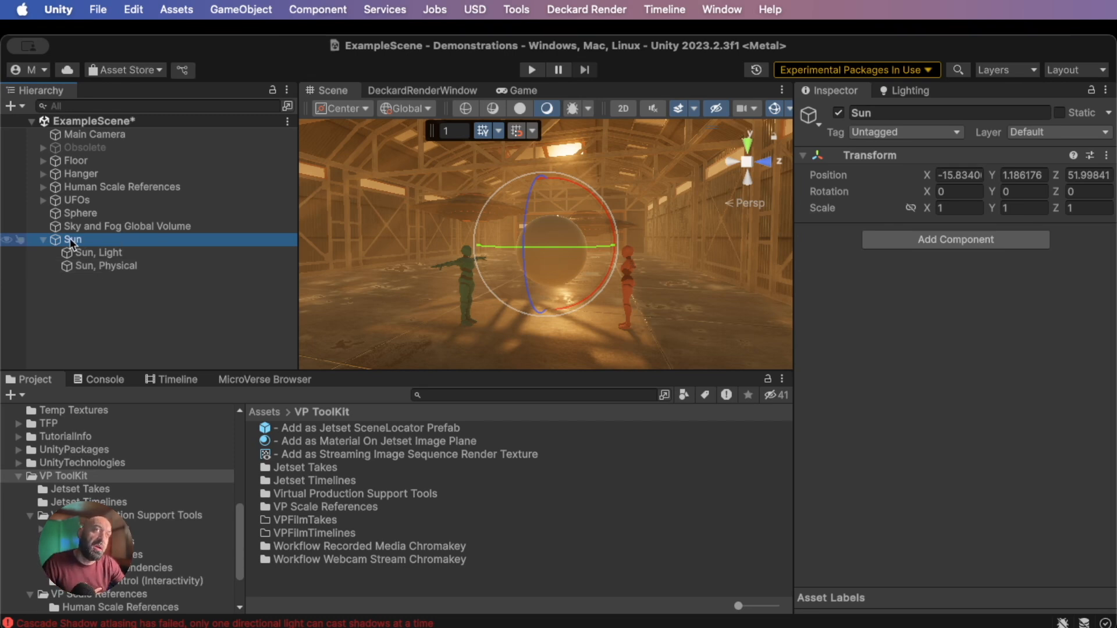
{"action": "left_click", "coordinate": [43, 240]}
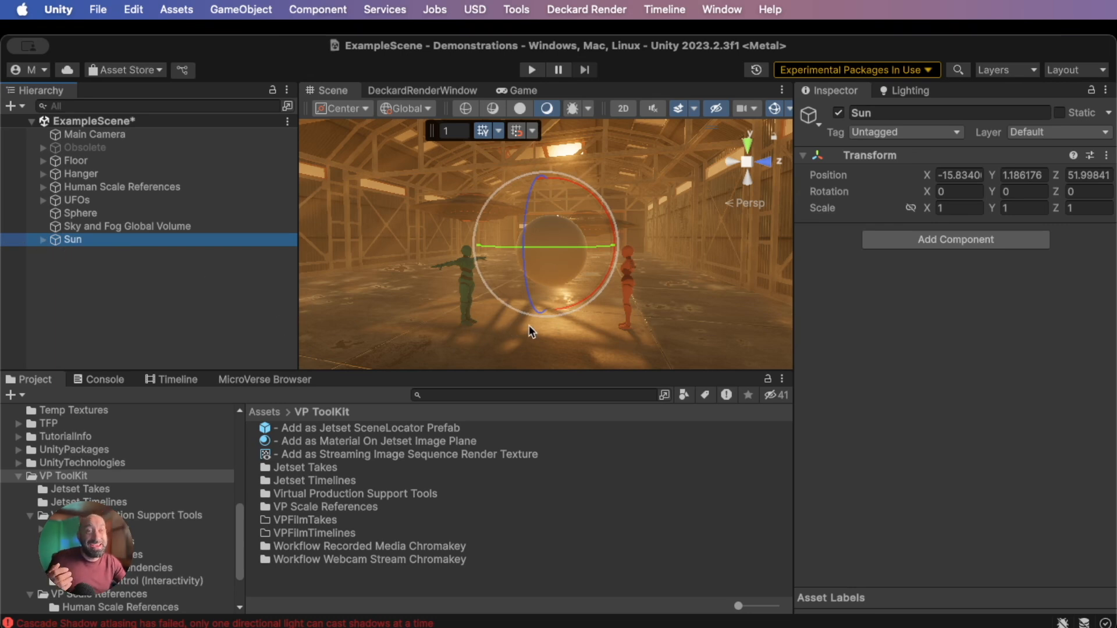
Clear the console messages and return to the project assets
{"action": "left_click", "coordinate": [103, 381]}
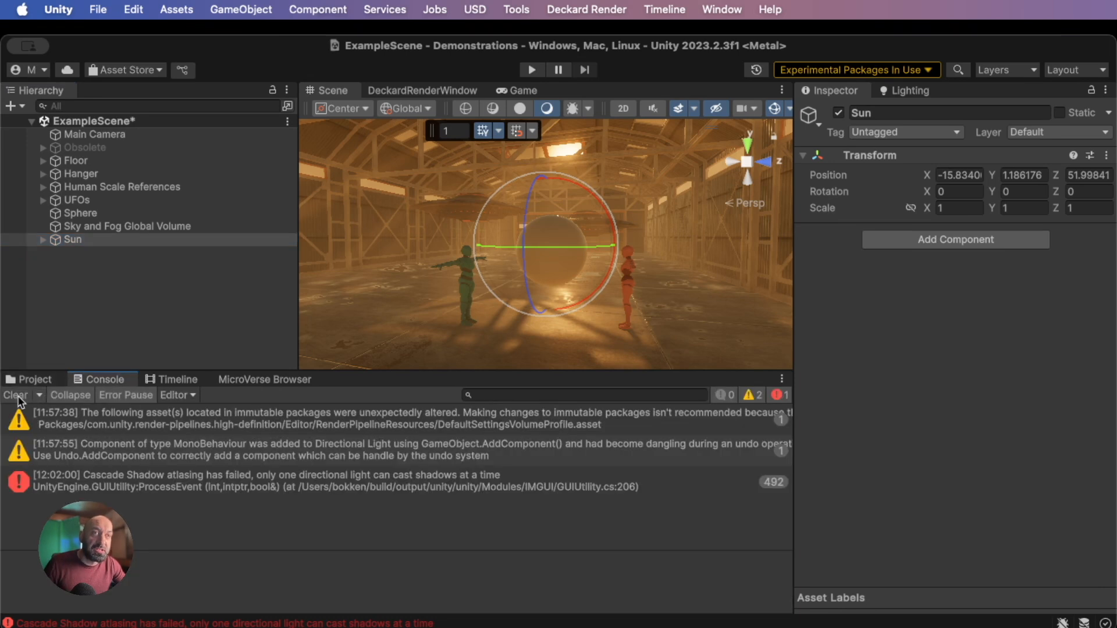
{"action": "left_click", "coordinate": [16, 396]}
{"action": "left_click", "coordinate": [27, 380]}
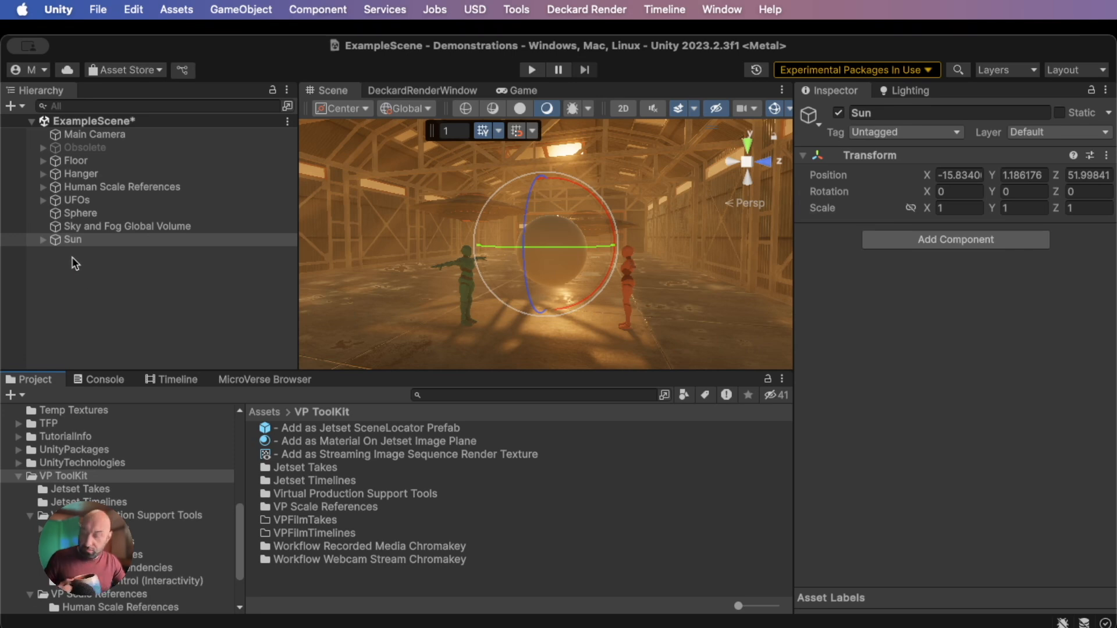
Group Sun and Sky and Fog Global Volume under a new empty parent named "Atmosphere & Lighting", with Sun listed first
{"action": "left_click", "coordinate": [82, 228], "text": "super"}
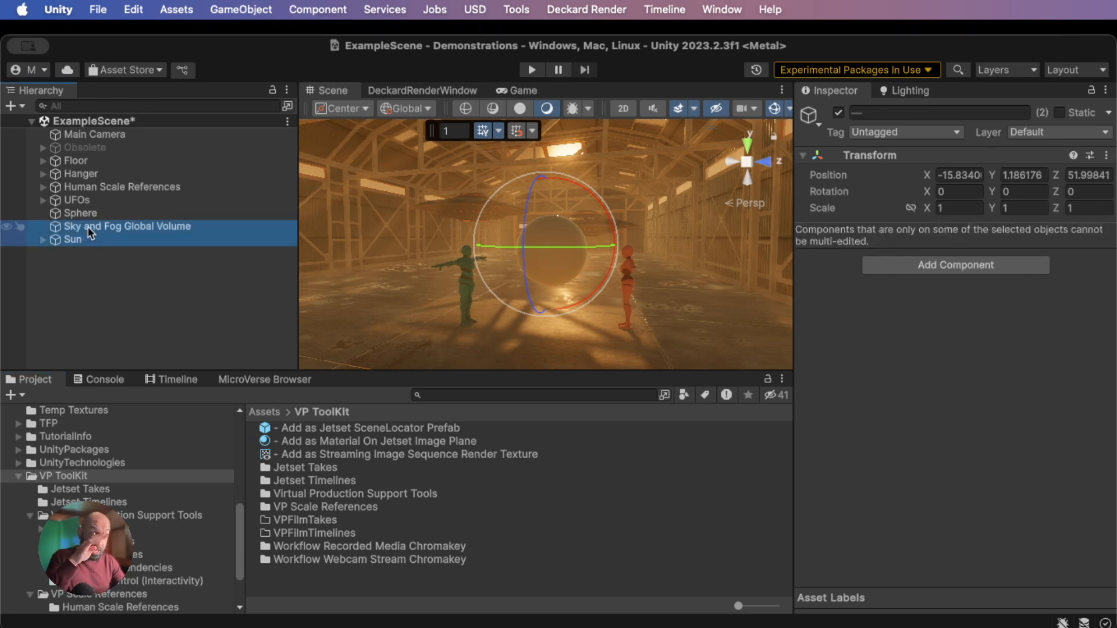
{"action": "right_click", "coordinate": [90, 233]}
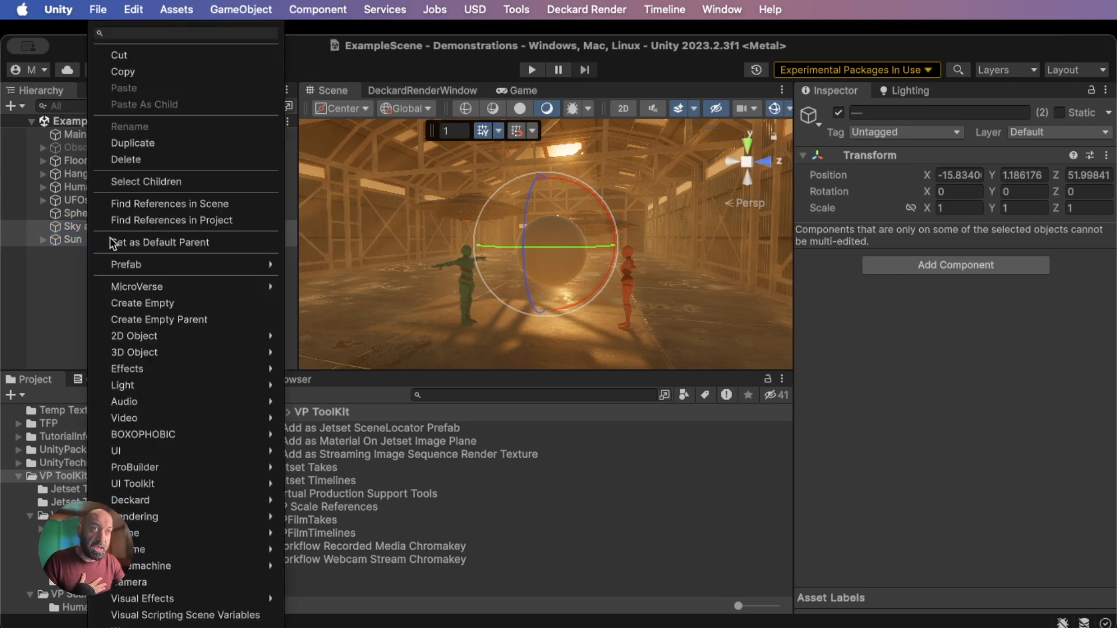
{"action": "left_click", "coordinate": [156, 320]}
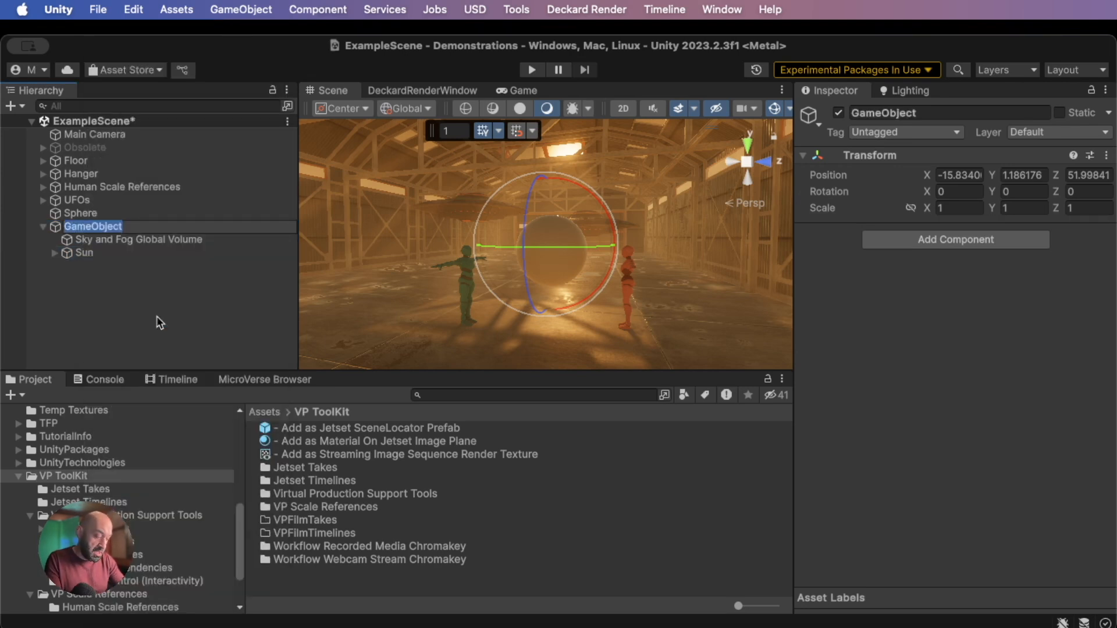
{"action": "type", "text": "Atmospher"}
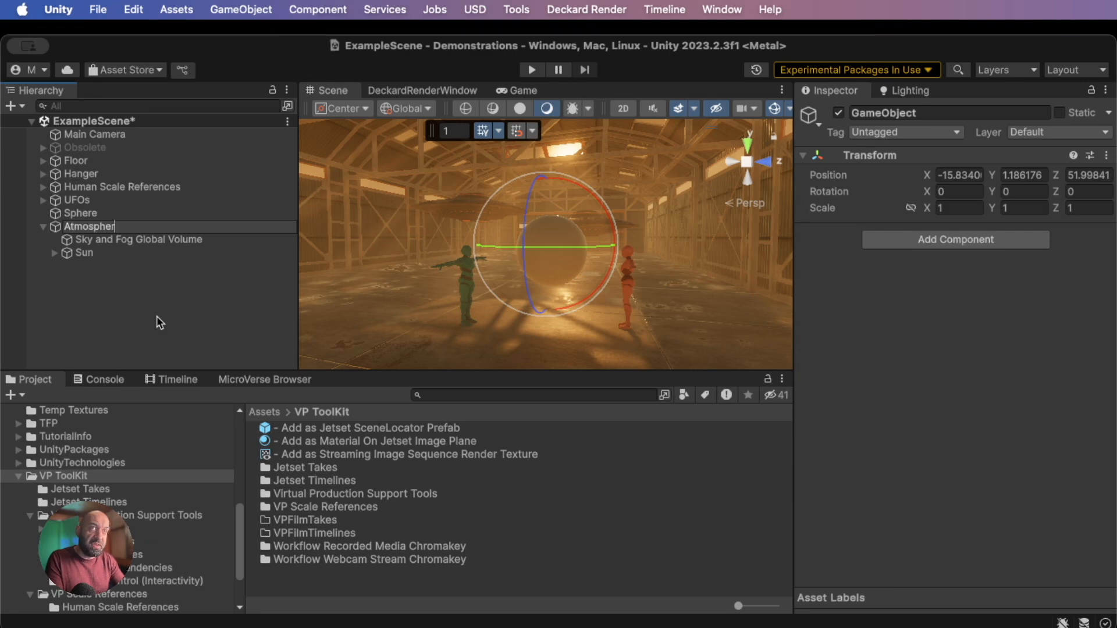
{"action": "type", "text": "e & Lighting"}
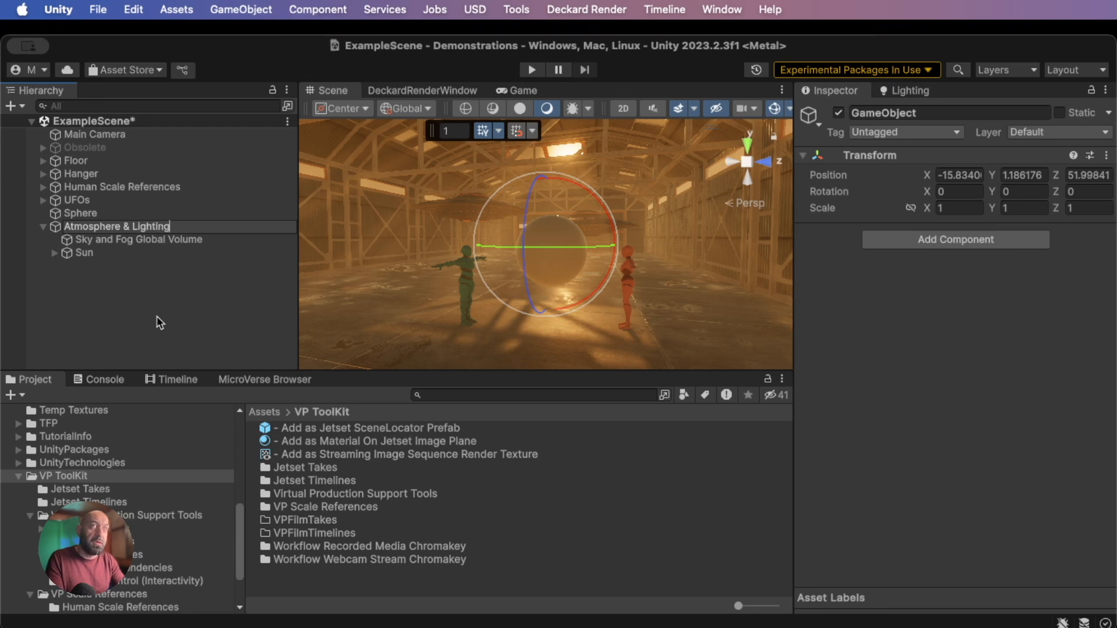
{"action": "key", "text": "Return"}
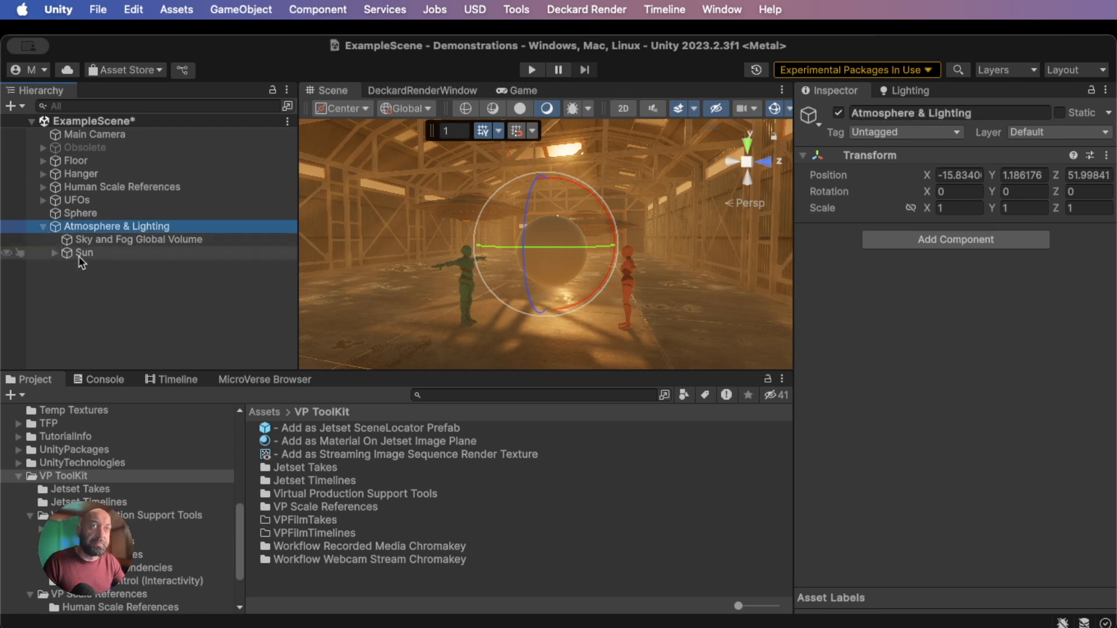
{"action": "left_click_drag", "start_coordinate": [81, 256], "coordinate": [83, 238]}
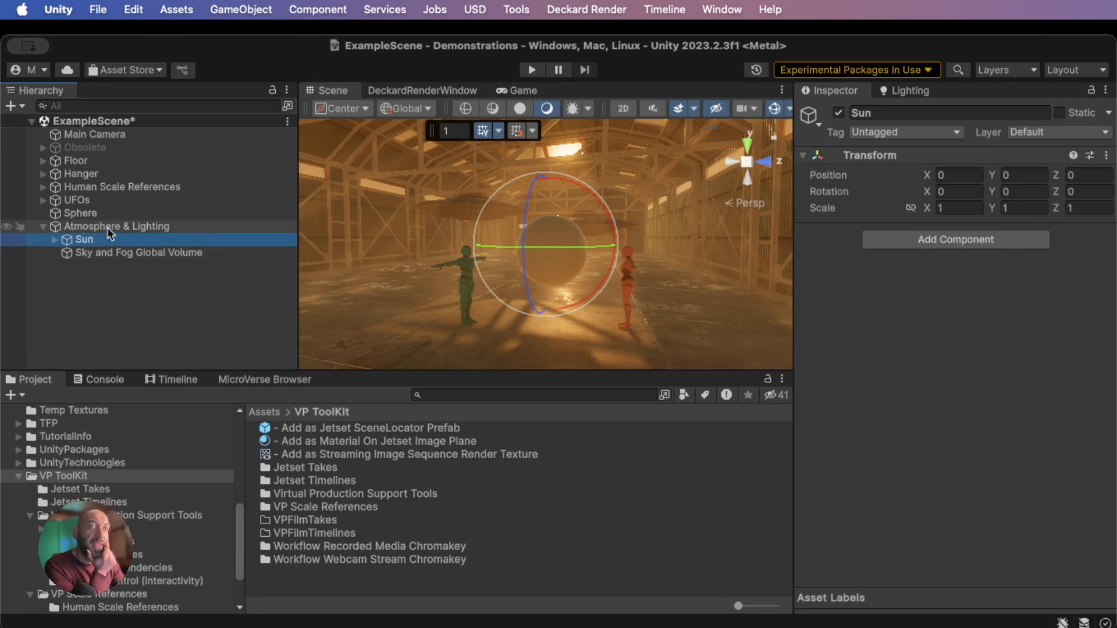
Add a Global Volume inside Atmosphere & Lighting and name it "Post Processing Volume"
{"action": "left_click", "coordinate": [107, 226]}
{"action": "right_click", "coordinate": [107, 226]}
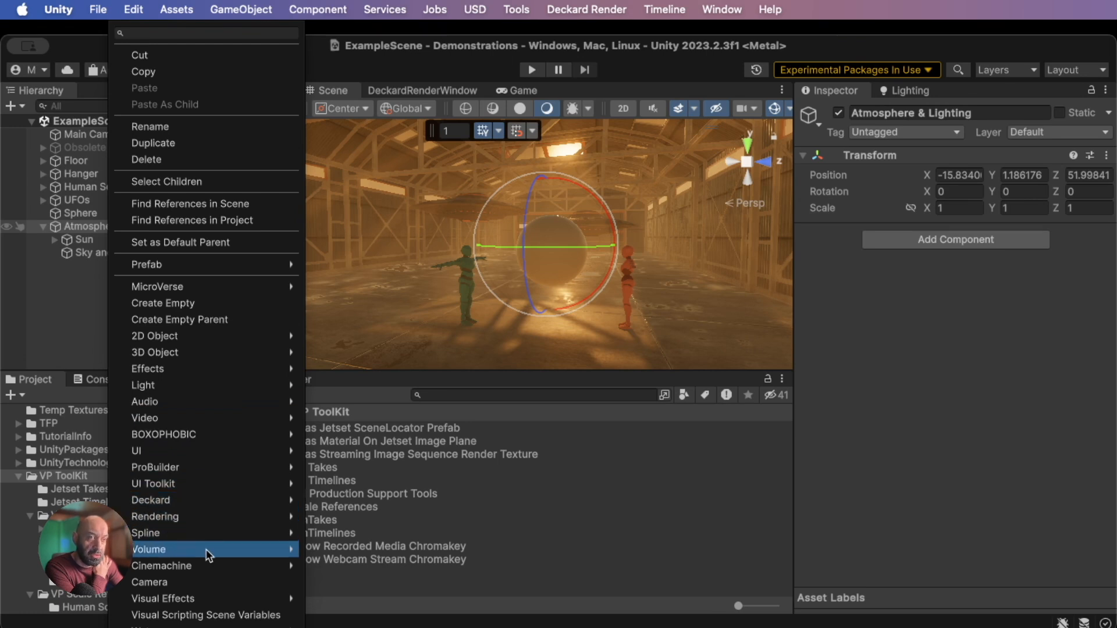
{"action": "mouse_move", "coordinate": [210, 553]}
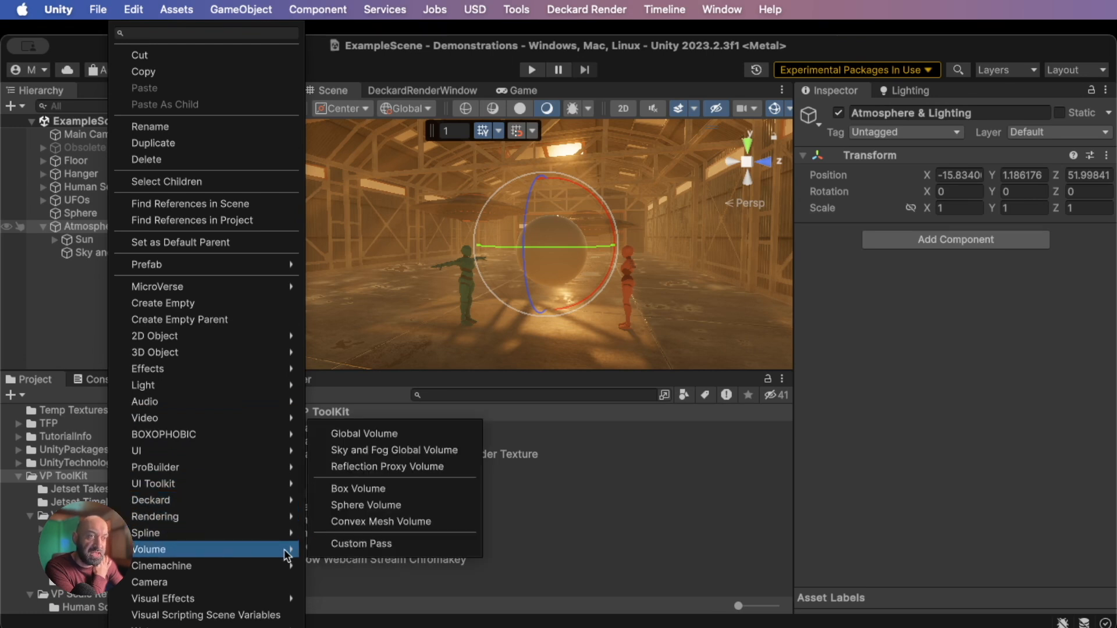
{"action": "left_click", "coordinate": [371, 433]}
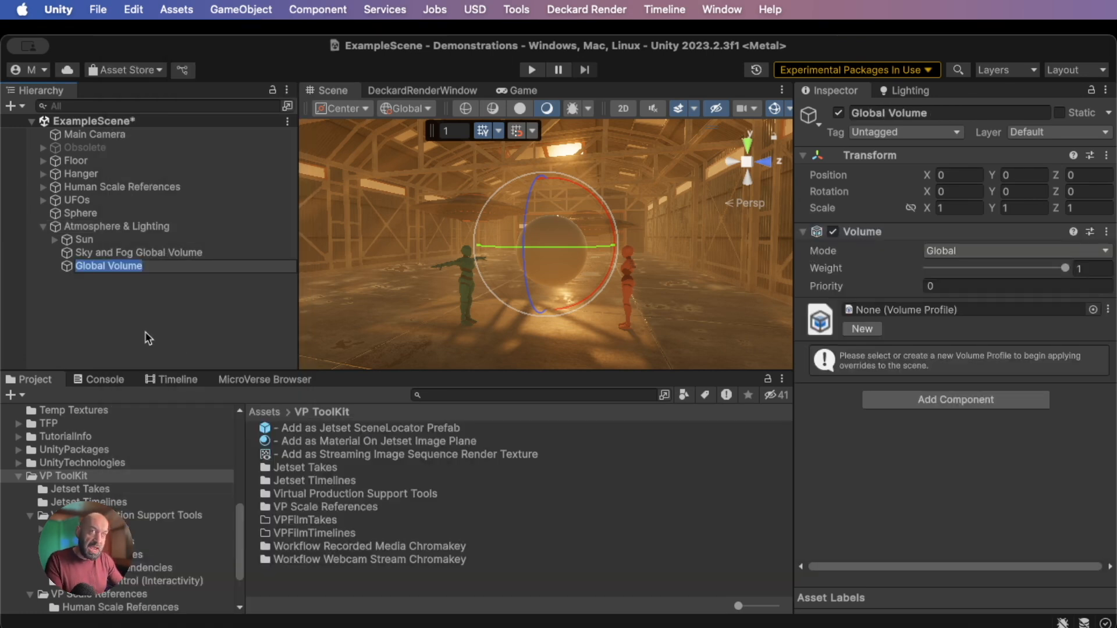
{"action": "type", "text": "Po"}
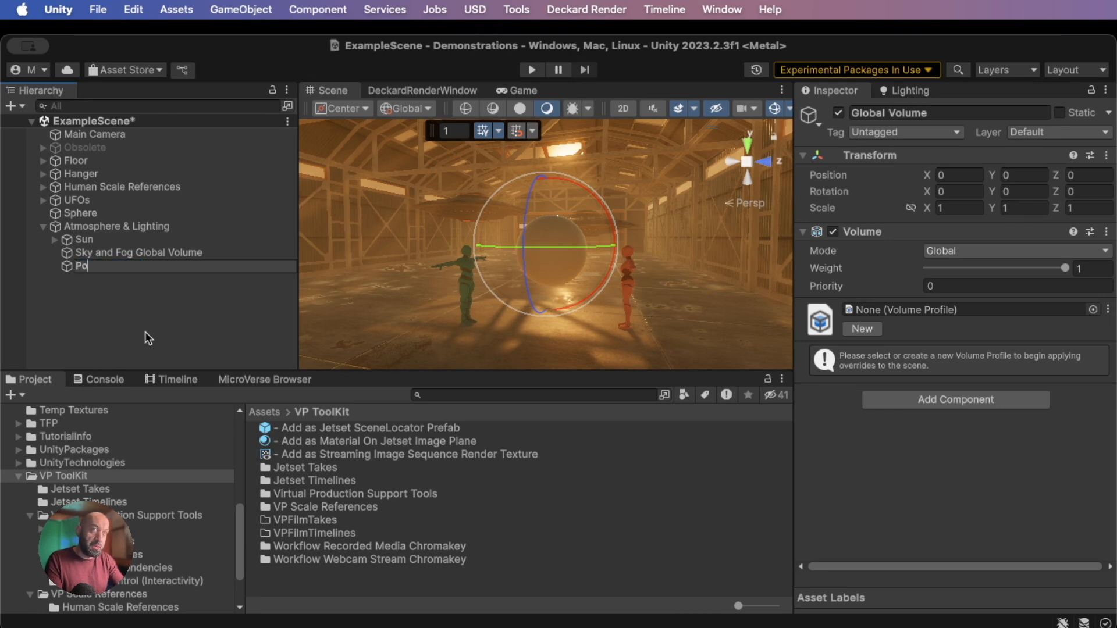
{"action": "type", "text": "st Proce"}
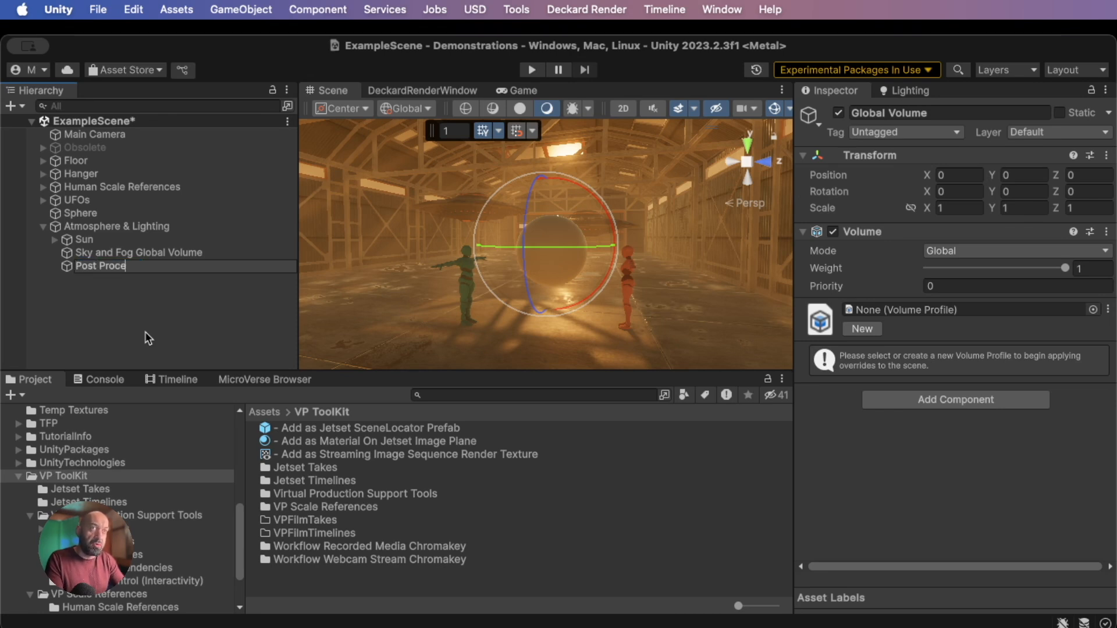
{"action": "type", "text": "ssing Volume"}
{"action": "key", "text": "Return"}
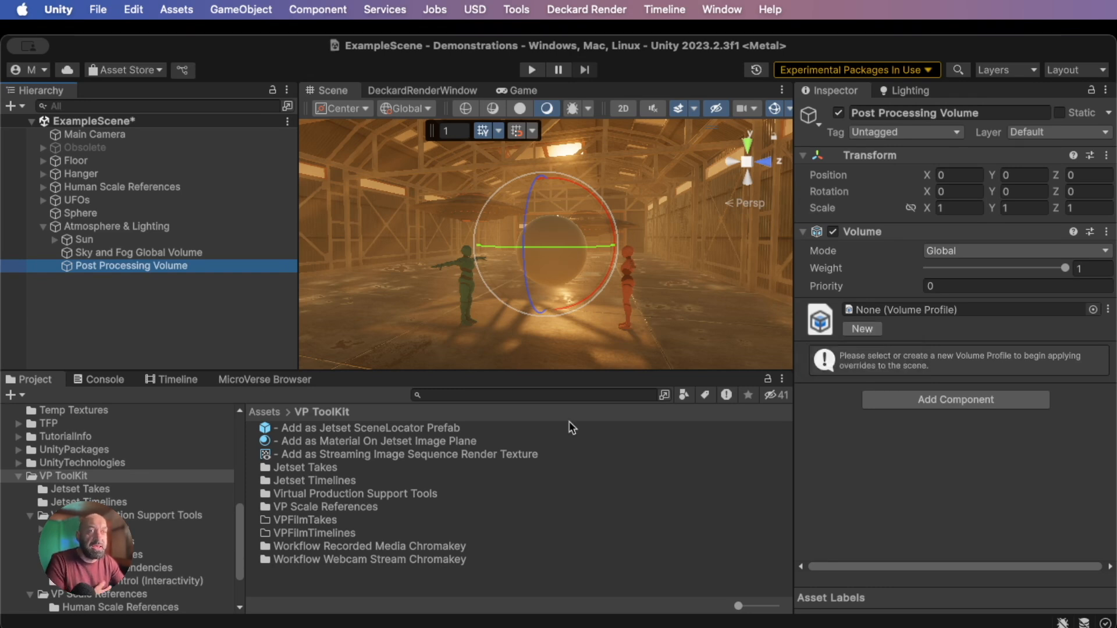
Search the project assets for "example" to locate the ExampleScene asset, and open the Scene folder inside HQ Hangar Free
{"action": "scroll", "coordinate": [111, 448], "scroll_direction": "up", "scroll_amount": 5}
{"action": "scroll", "coordinate": [121, 440], "scroll_direction": "up", "scroll_amount": 1}
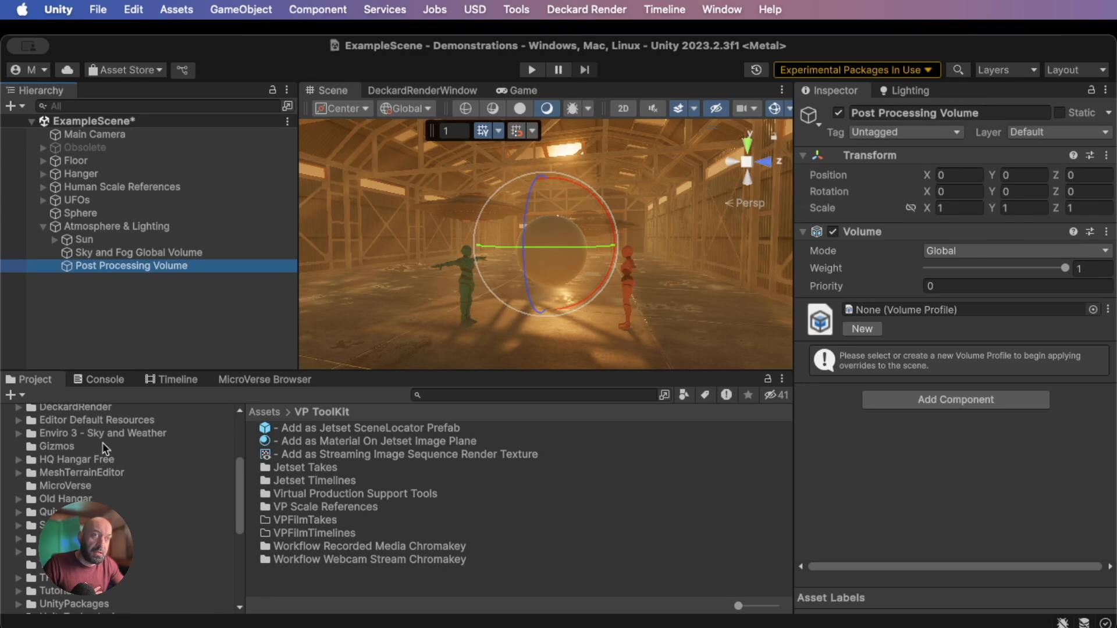
{"action": "left_click", "coordinate": [64, 539]}
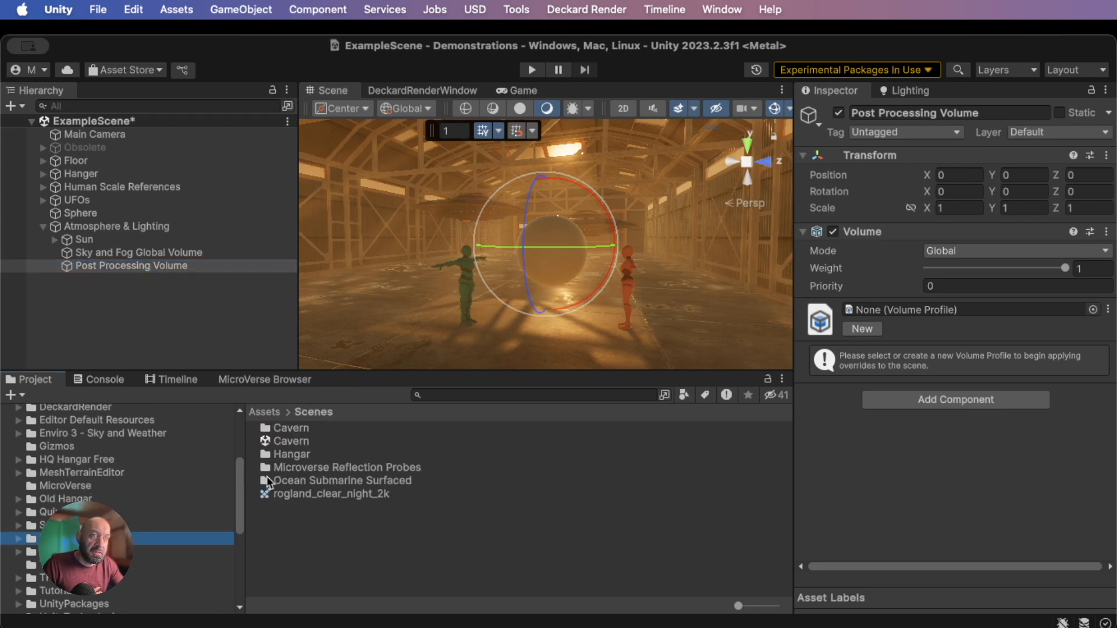
{"action": "left_click", "coordinate": [450, 395]}
{"action": "type", "text": "example"}
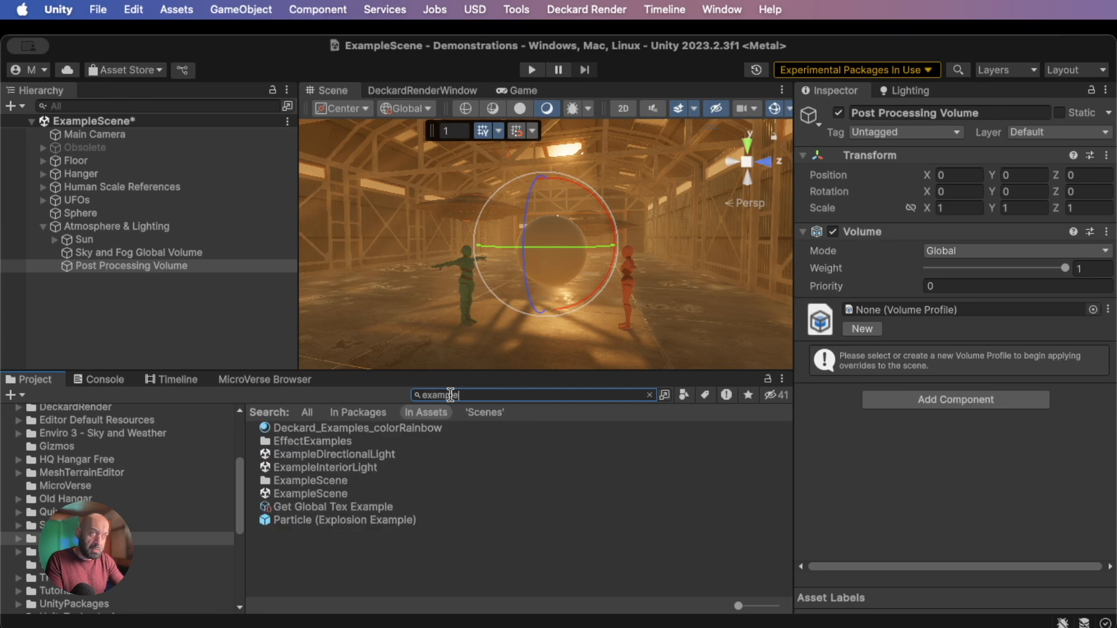
{"action": "left_click", "coordinate": [329, 493]}
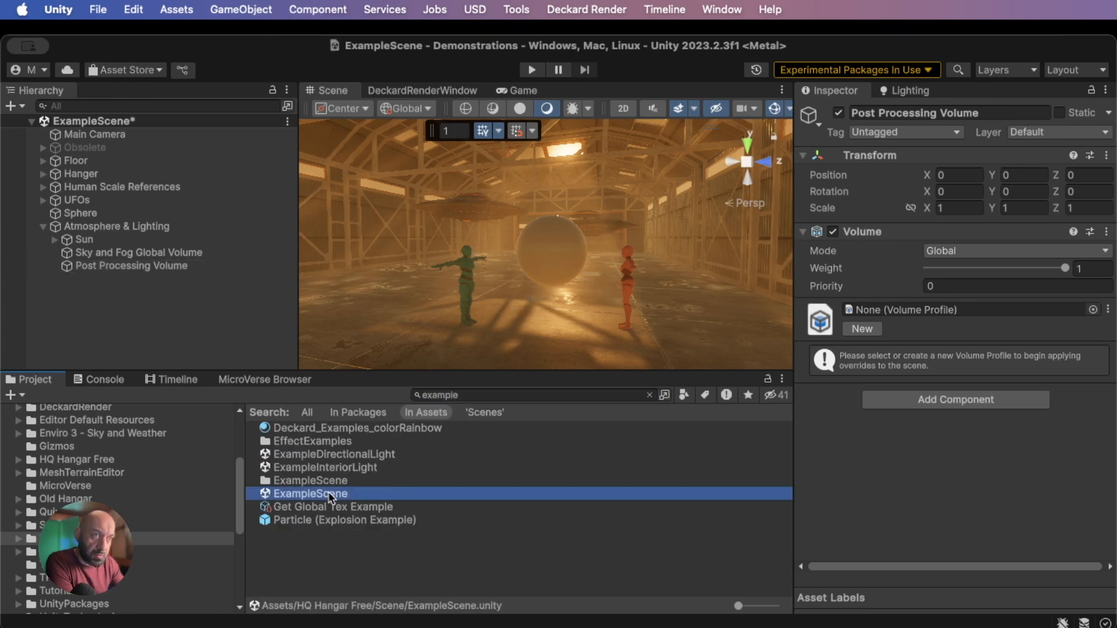
{"action": "left_click", "coordinate": [87, 459]}
{"action": "double_click", "coordinate": [297, 480]}
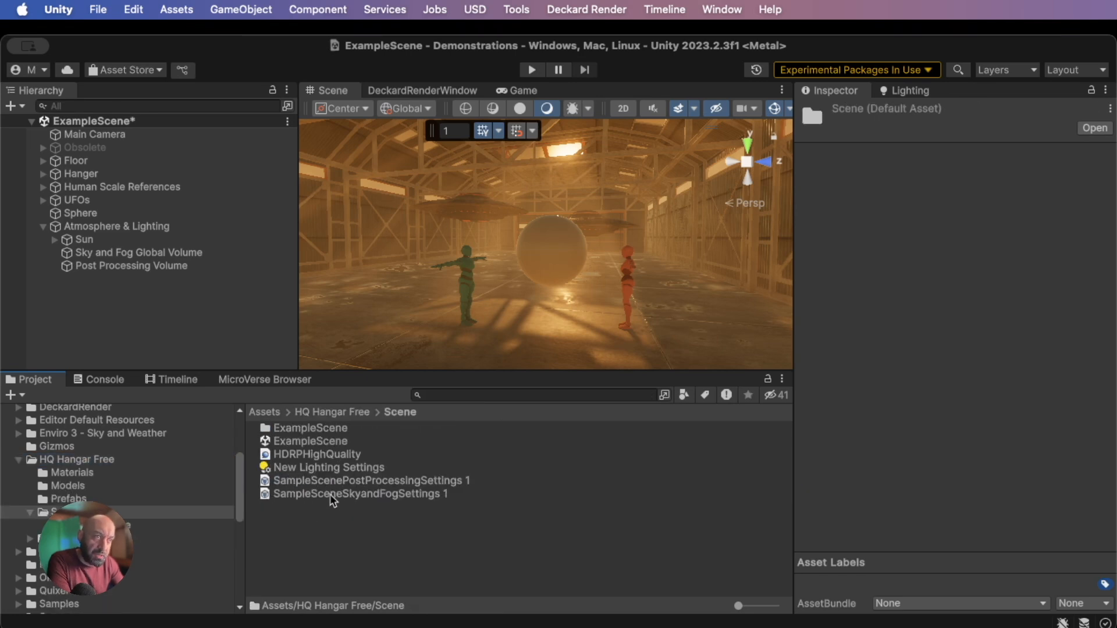
Create a new folder inside the ExampleScene folder and start naming it "MY"
{"action": "left_click", "coordinate": [302, 442]}
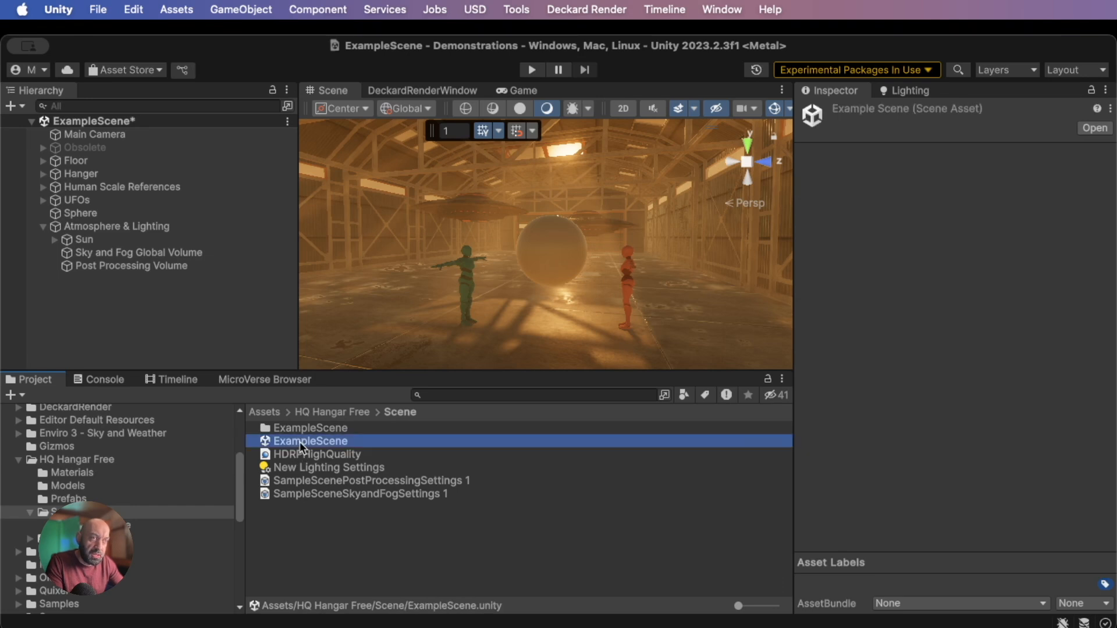
{"action": "left_click", "coordinate": [302, 427], "text": "super"}
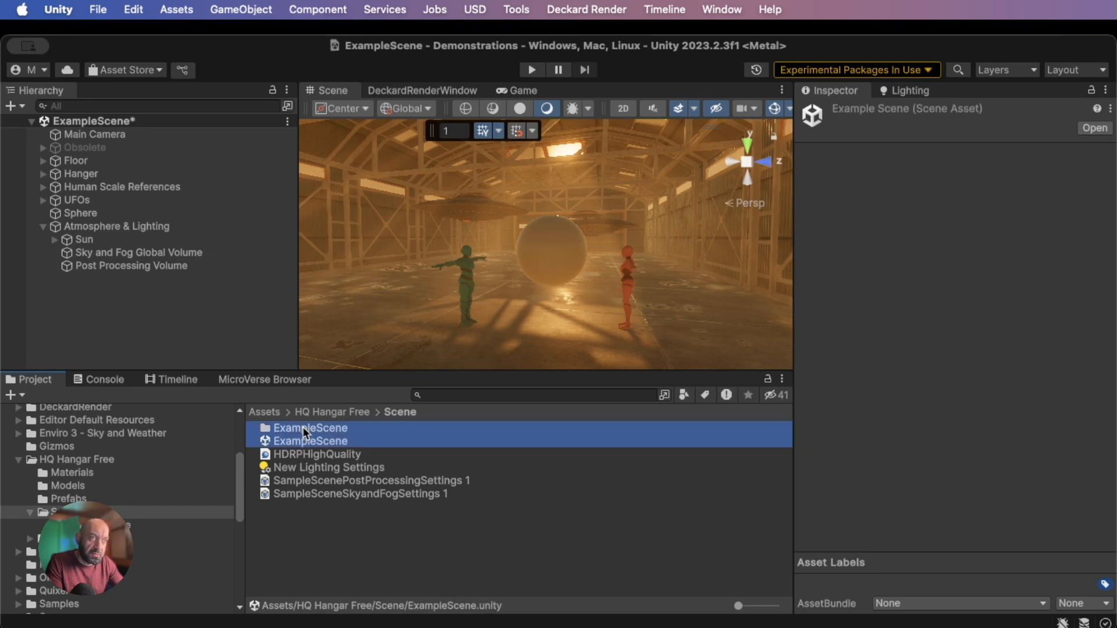
{"action": "right_click", "coordinate": [303, 427]}
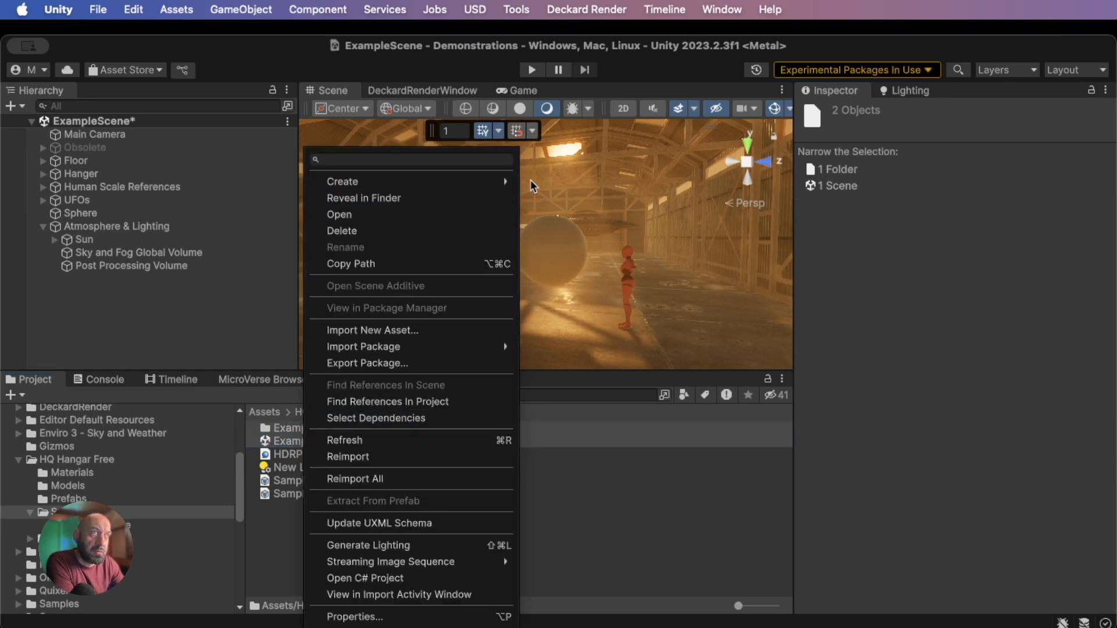
{"action": "mouse_move", "coordinate": [482, 181]}
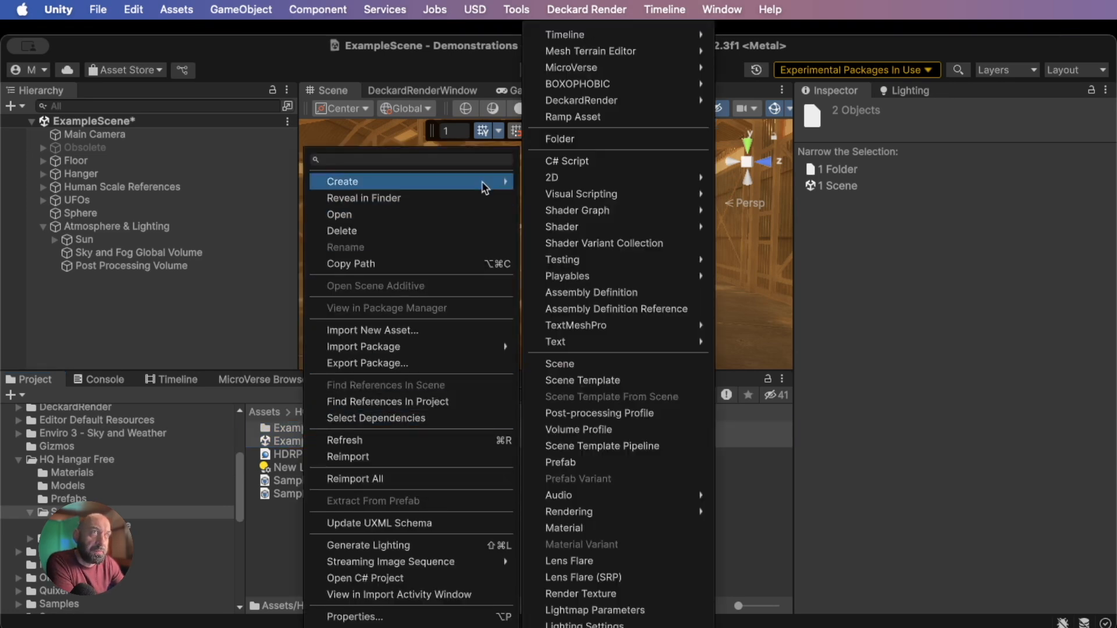
{"action": "left_click", "coordinate": [573, 139]}
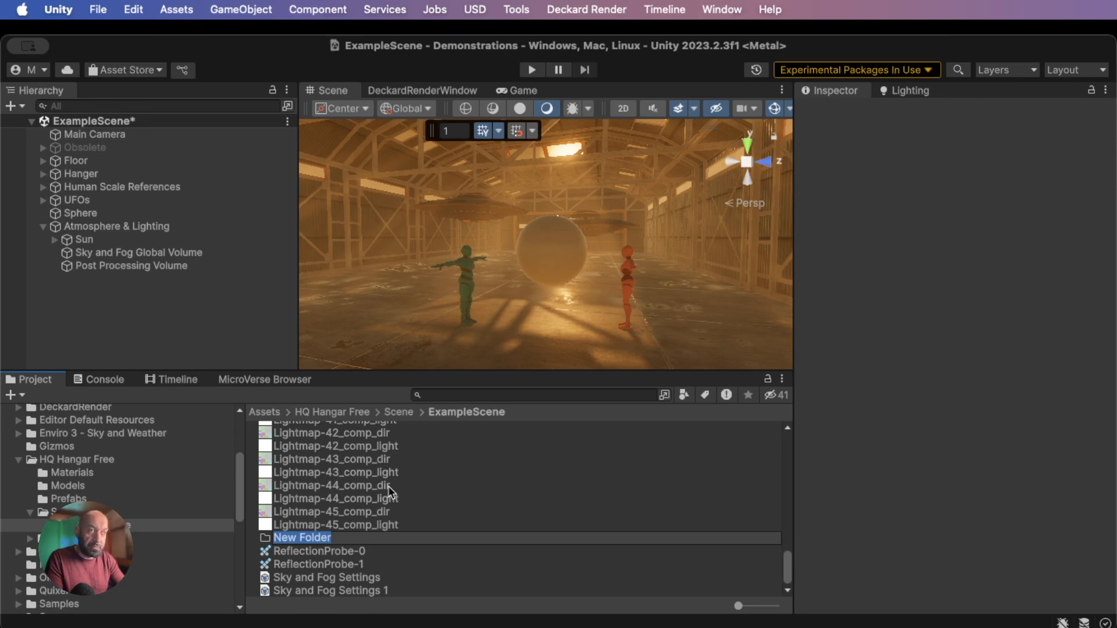
{"action": "type", "text": "M"}
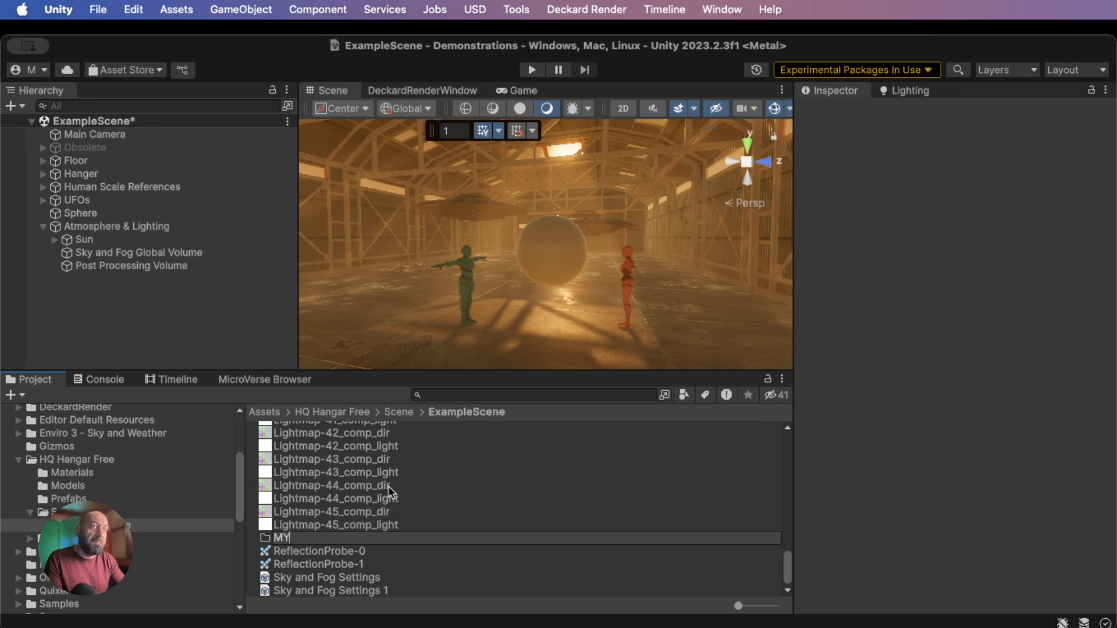
Name the new folder inside the ExampleScene folder _My Hangar Scene, with a leading underscore
{"action": "type", "text": "y Hangar Scene"}
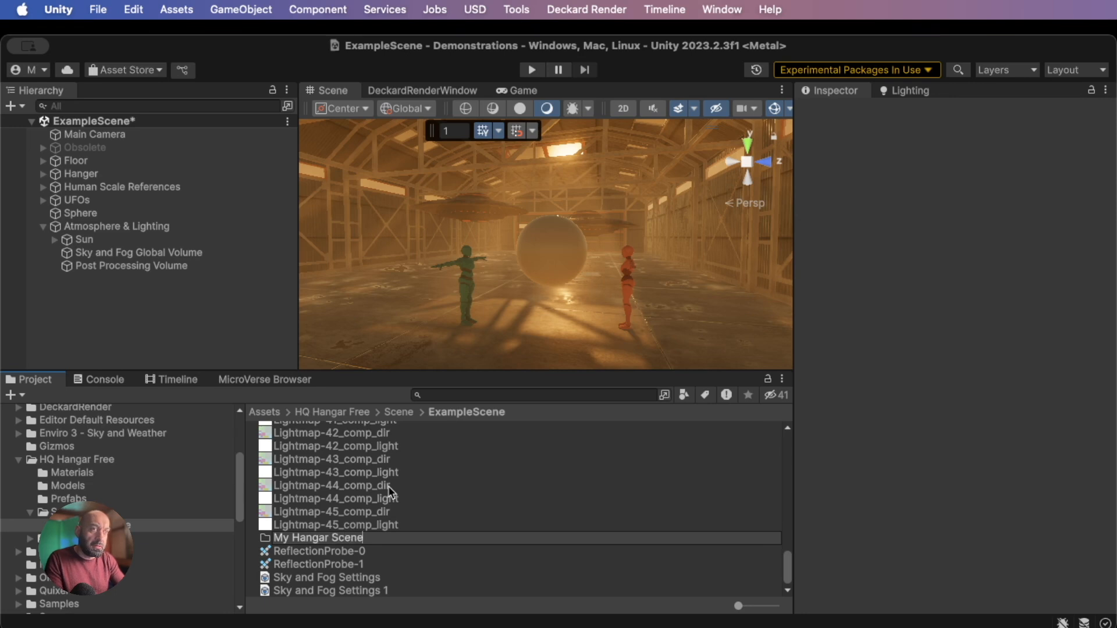
{"action": "key", "text": "Return"}
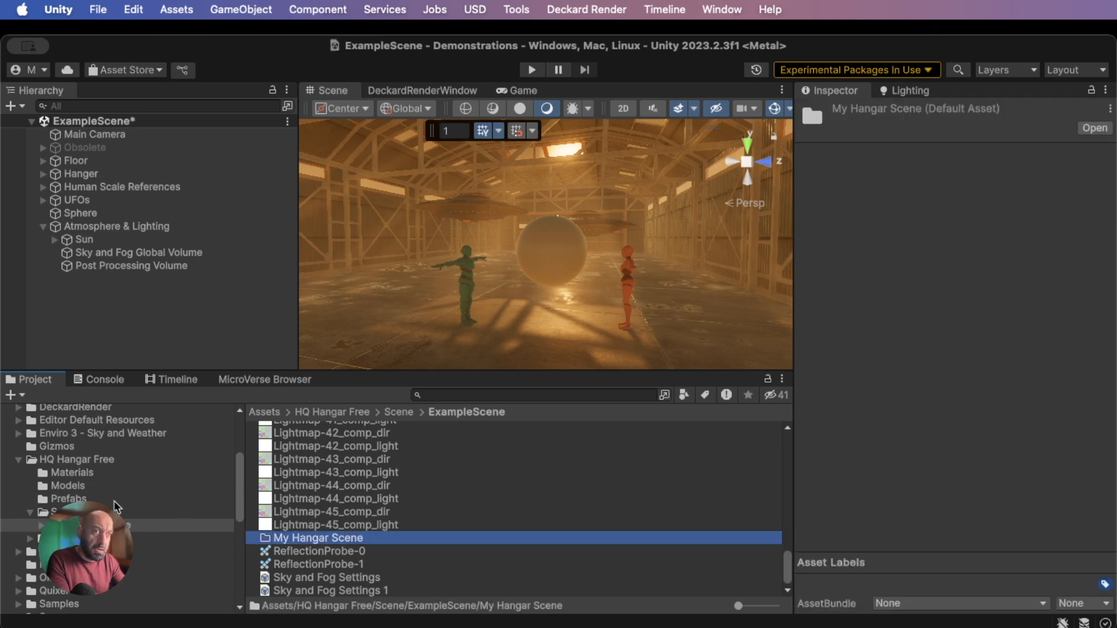
{"action": "scroll", "coordinate": [300, 541], "scroll_direction": "up", "scroll_amount": 5}
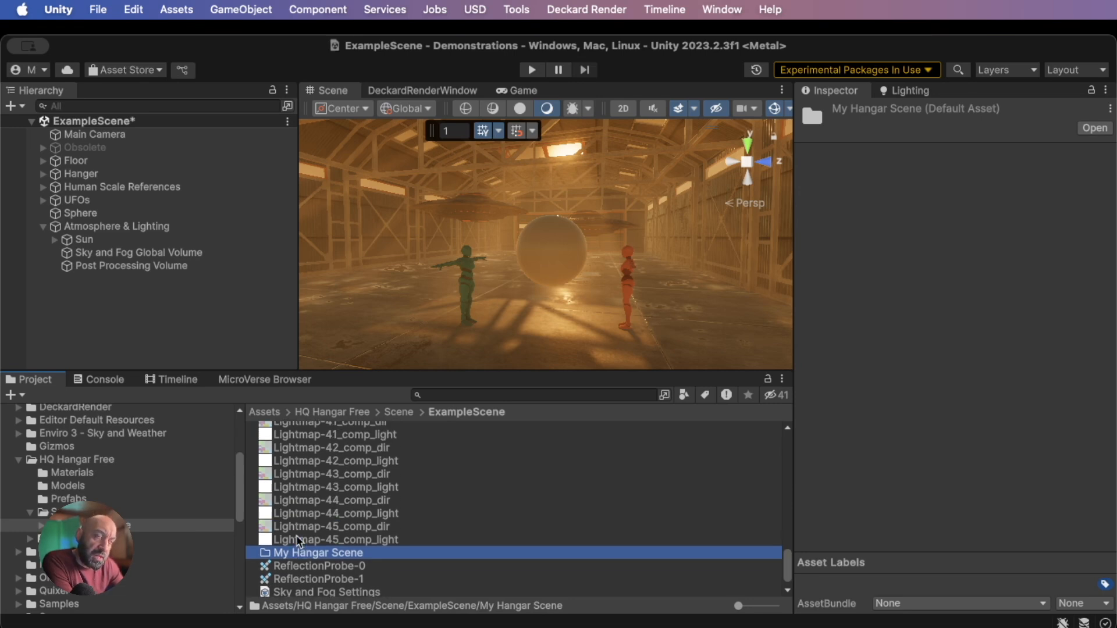
{"action": "scroll", "coordinate": [300, 542], "scroll_direction": "down", "scroll_amount": 5}
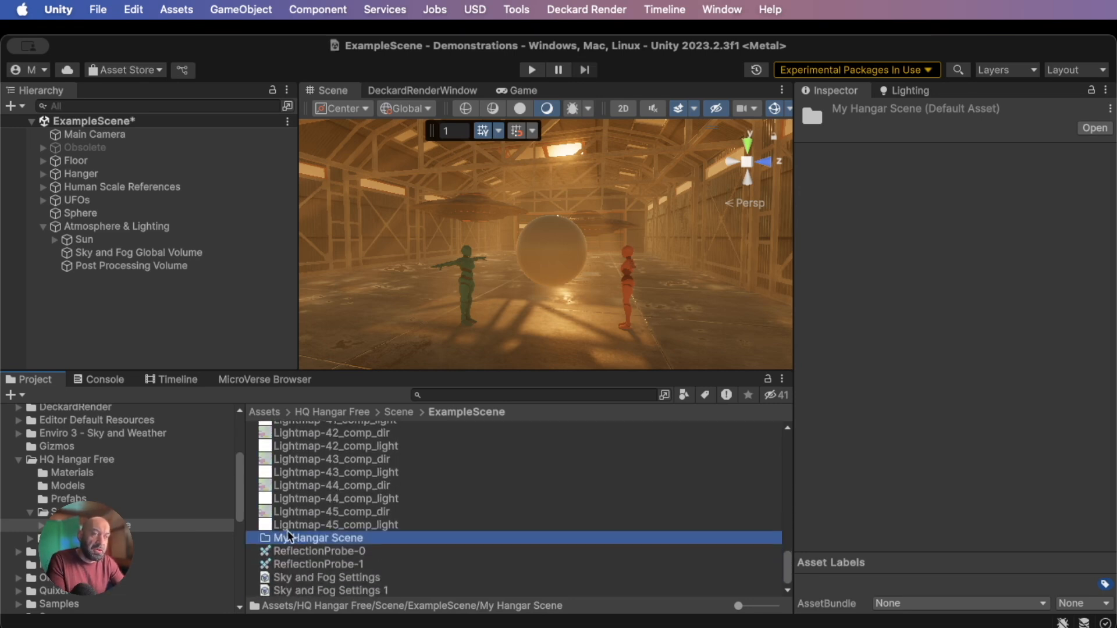
{"action": "left_click", "coordinate": [285, 540]}
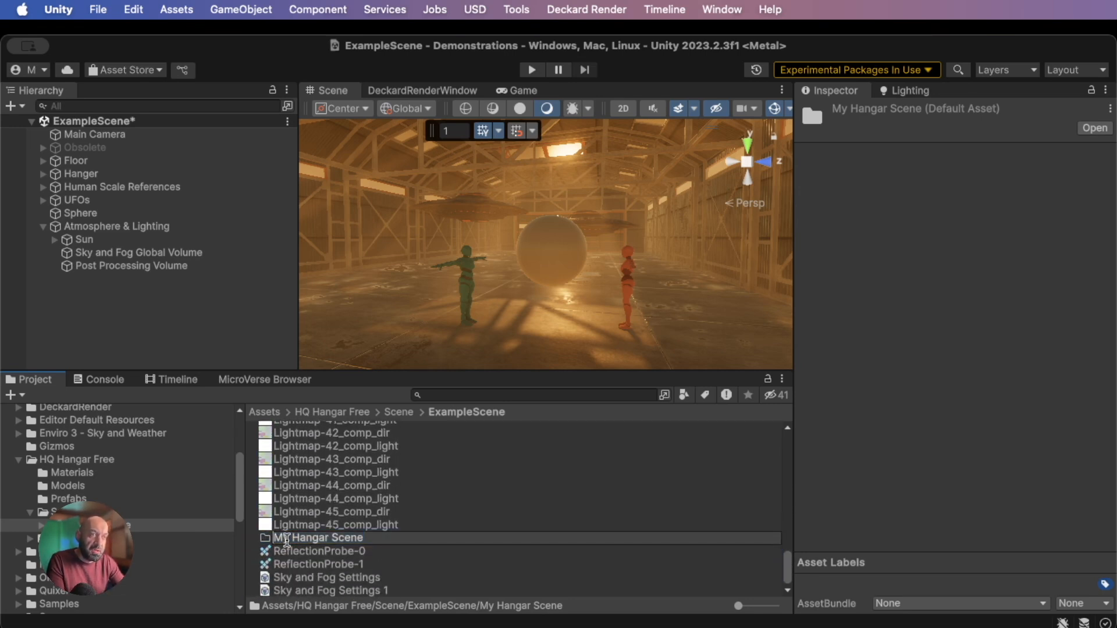
{"action": "type", "text": "_"}
{"action": "key", "text": "Return"}
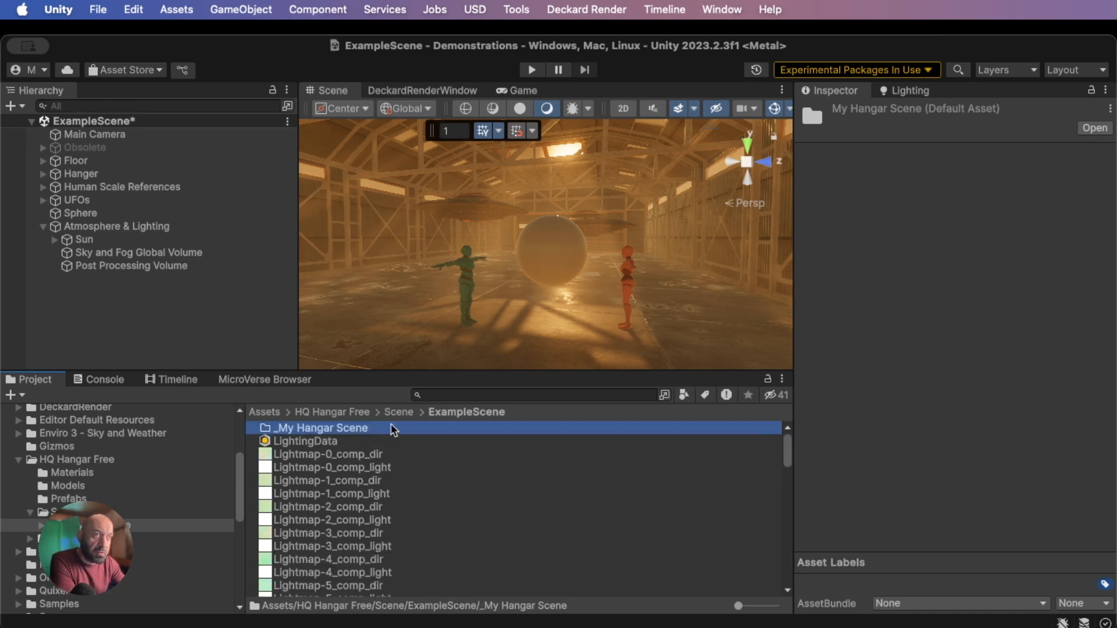
Find the _My Hangar Scene folder by searching for "my" and move it up into the parent Scene folder
{"action": "left_click", "coordinate": [401, 412]}
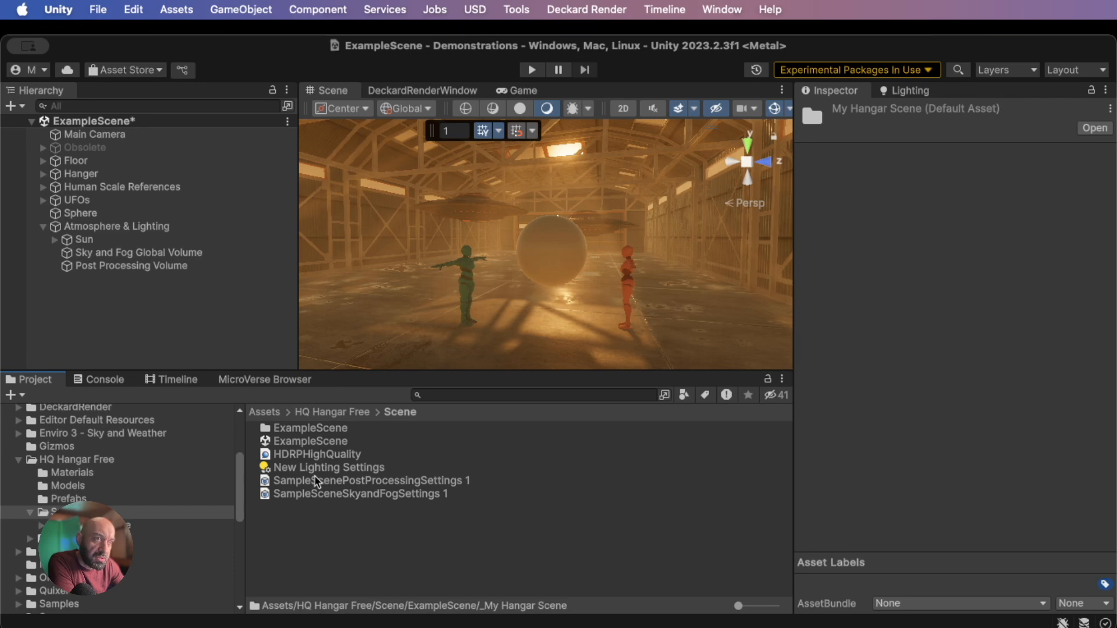
{"action": "left_click", "coordinate": [446, 395]}
{"action": "type", "text": "my"}
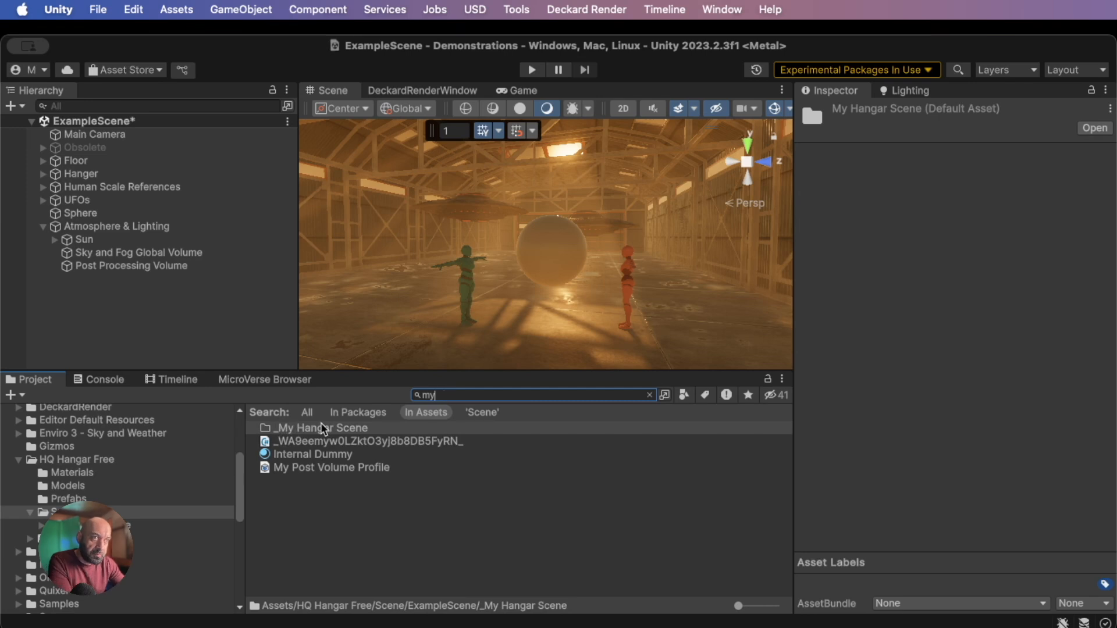
{"action": "left_click_drag", "start_coordinate": [281, 430], "coordinate": [86, 514]}
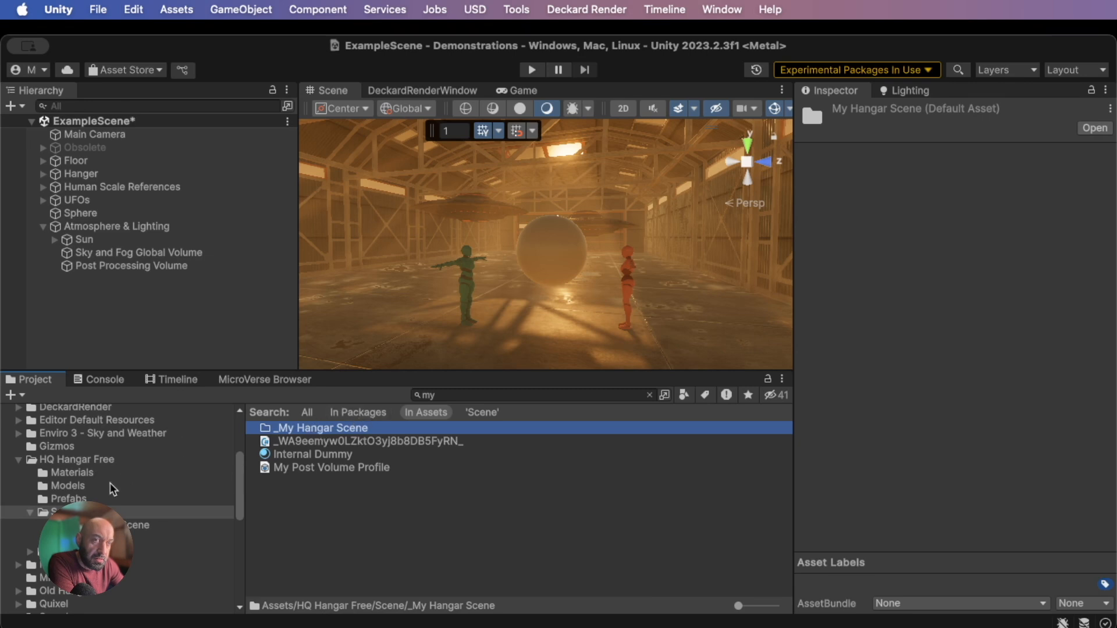
{"action": "left_click", "coordinate": [87, 512]}
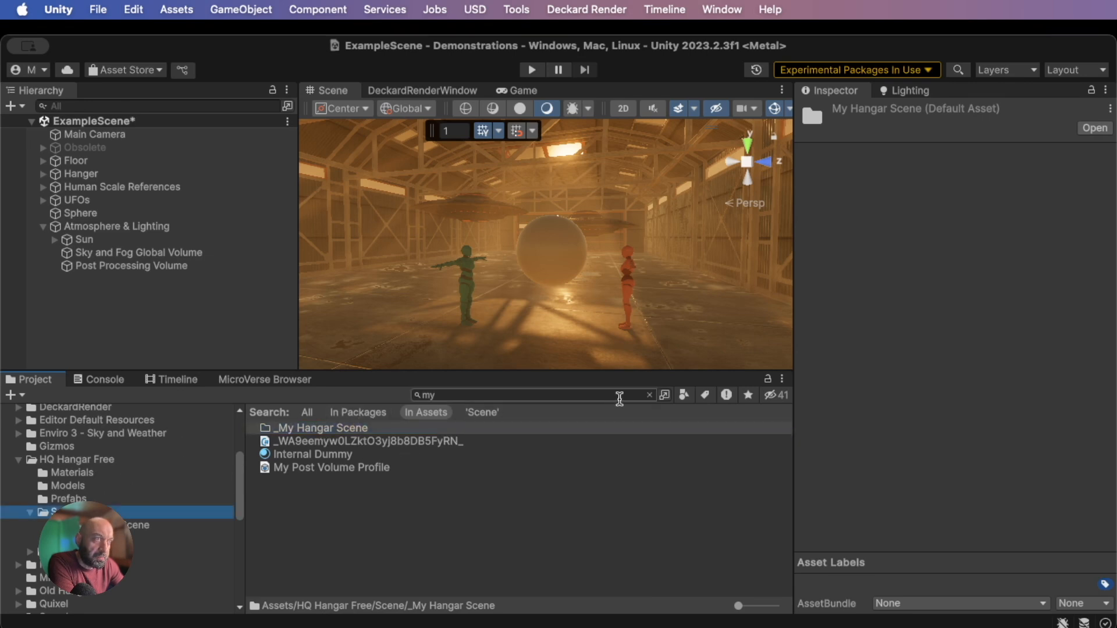
{"action": "left_click", "coordinate": [649, 395]}
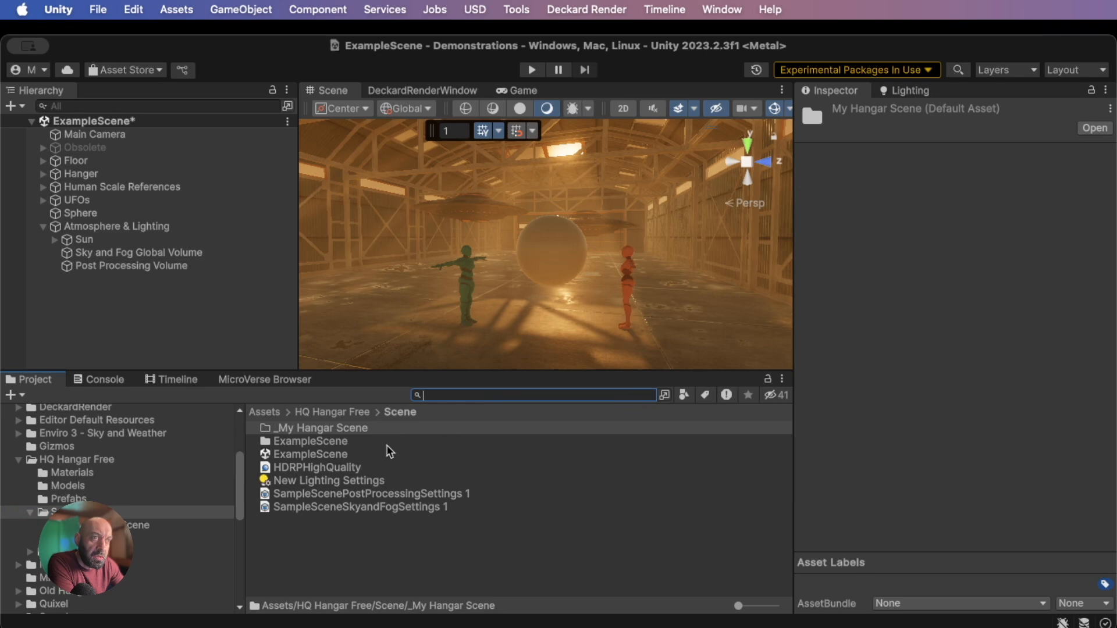
Move the ExampleScene folder and the ExampleScene scene file into the _My Hangar Scene folder and open that folder
{"action": "left_click", "coordinate": [303, 453]}
{"action": "left_click", "coordinate": [305, 442], "text": "shift"}
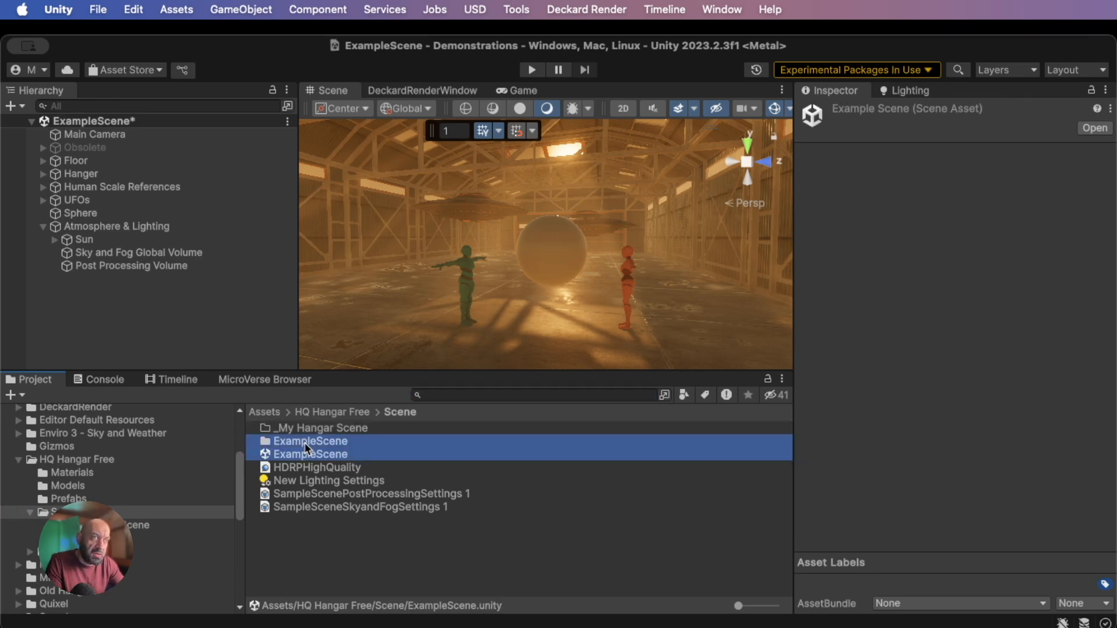
{"action": "left_click_drag", "start_coordinate": [305, 444], "coordinate": [324, 428]}
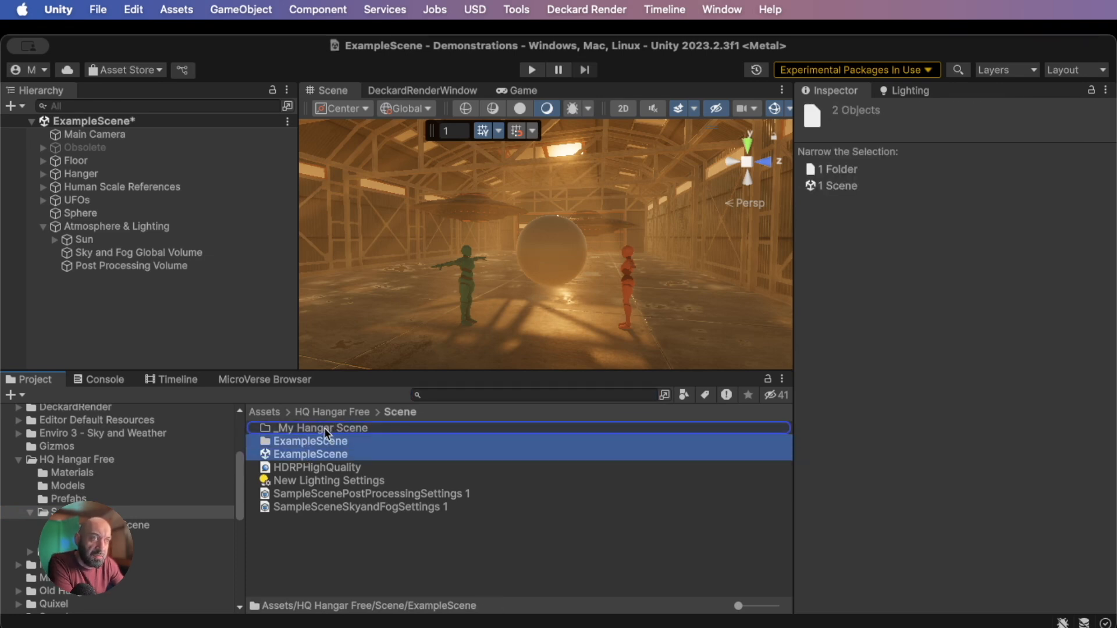
{"action": "double_click", "coordinate": [318, 428]}
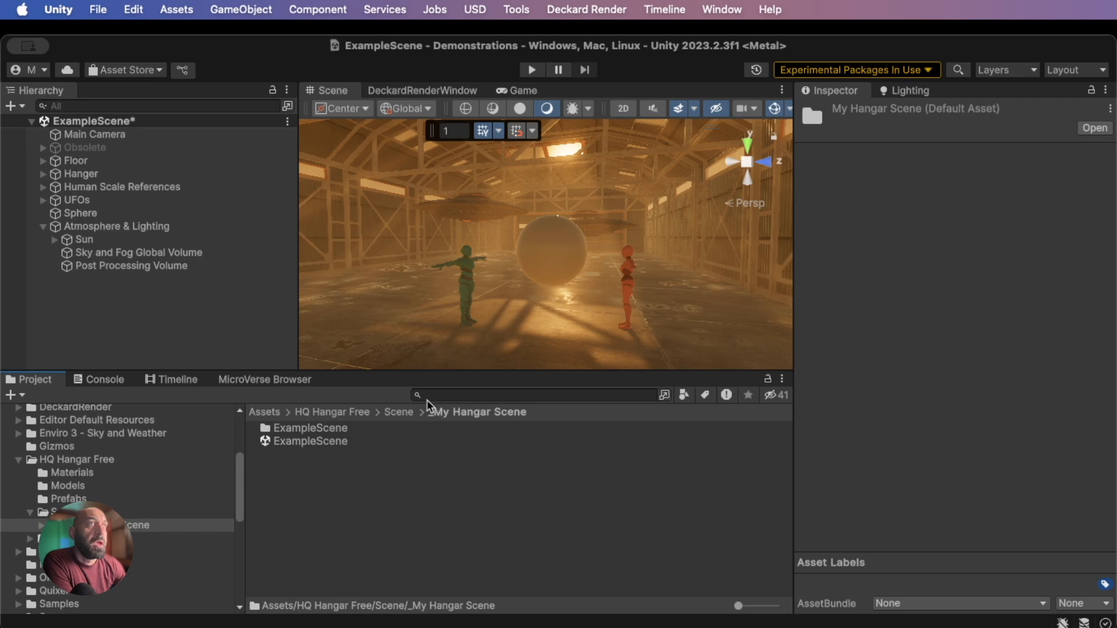
Create a new volume profile for the Post Processing Volume object and locate its asset in the project
{"action": "left_click", "coordinate": [130, 266]}
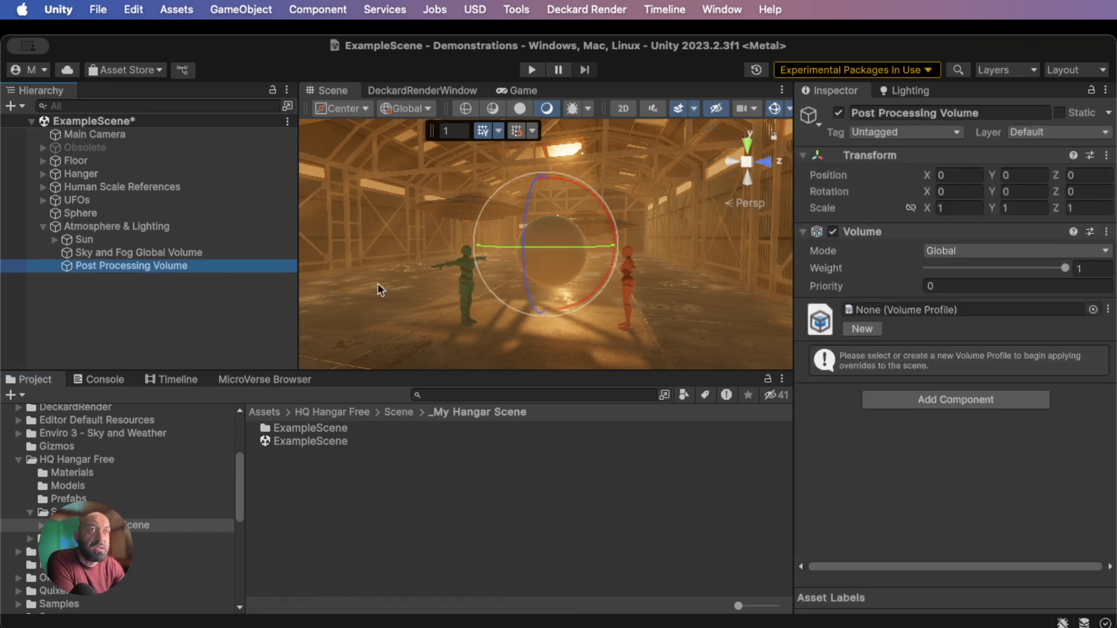
{"action": "left_click", "coordinate": [861, 330]}
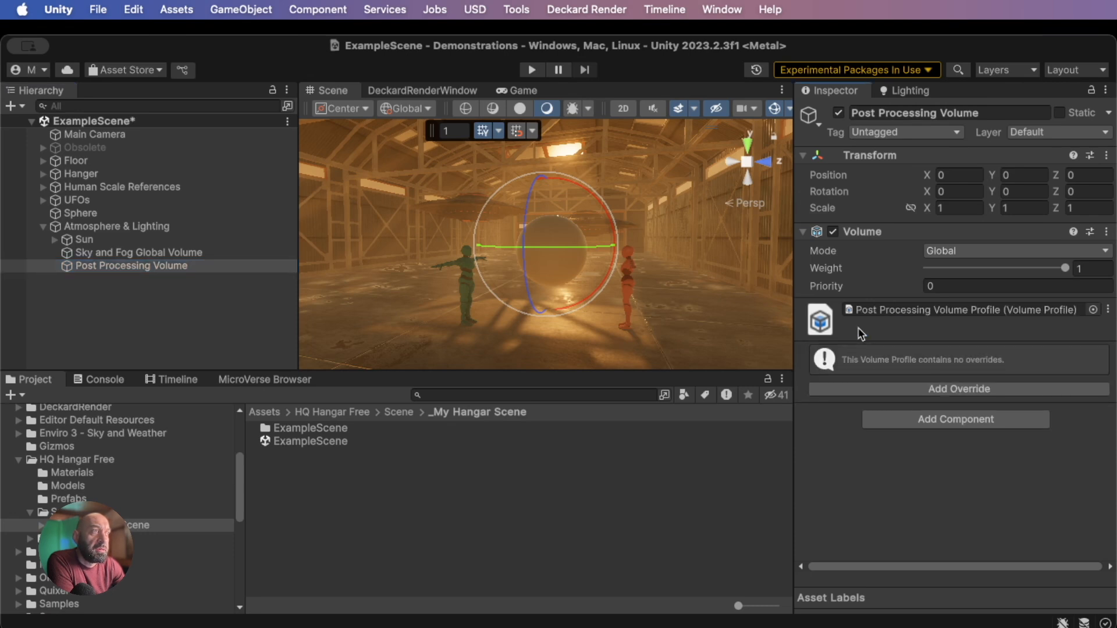
{"action": "left_click", "coordinate": [917, 309]}
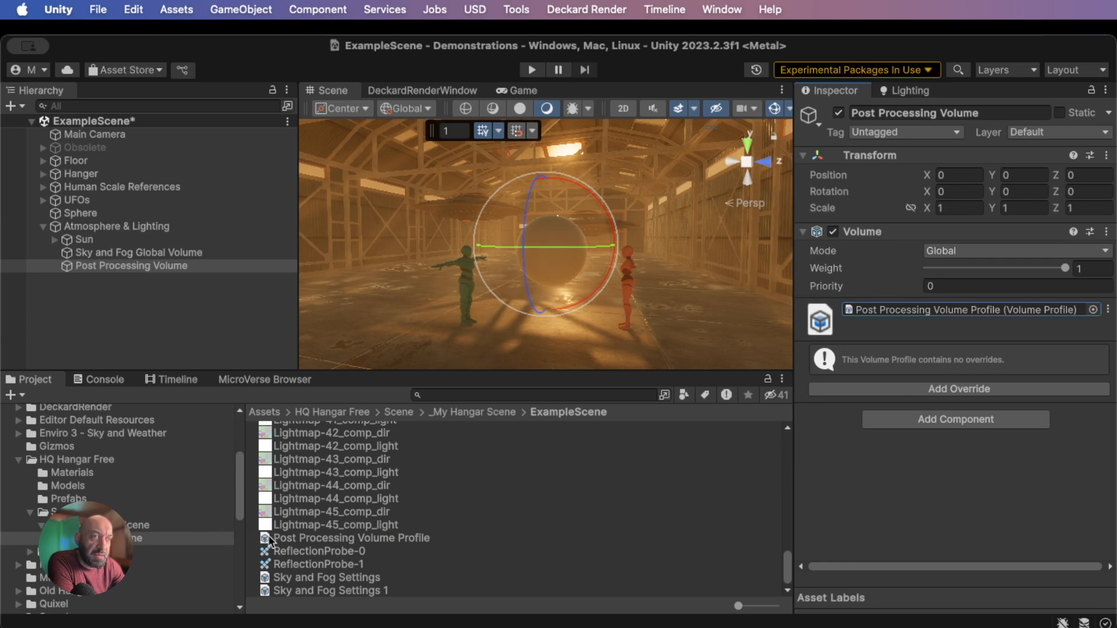
Move the Post Processing Volume Profile asset up into _My Hangar Scene and return it to the ExampleScene subfolder
{"action": "left_click_drag", "start_coordinate": [278, 540], "coordinate": [131, 527]}
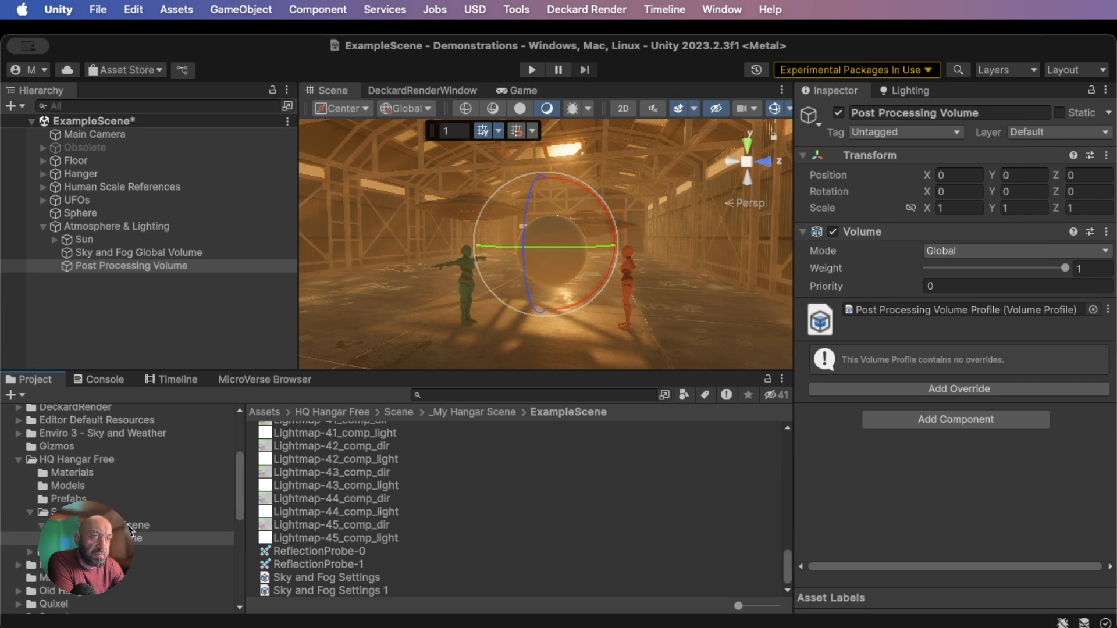
{"action": "left_click", "coordinate": [130, 526]}
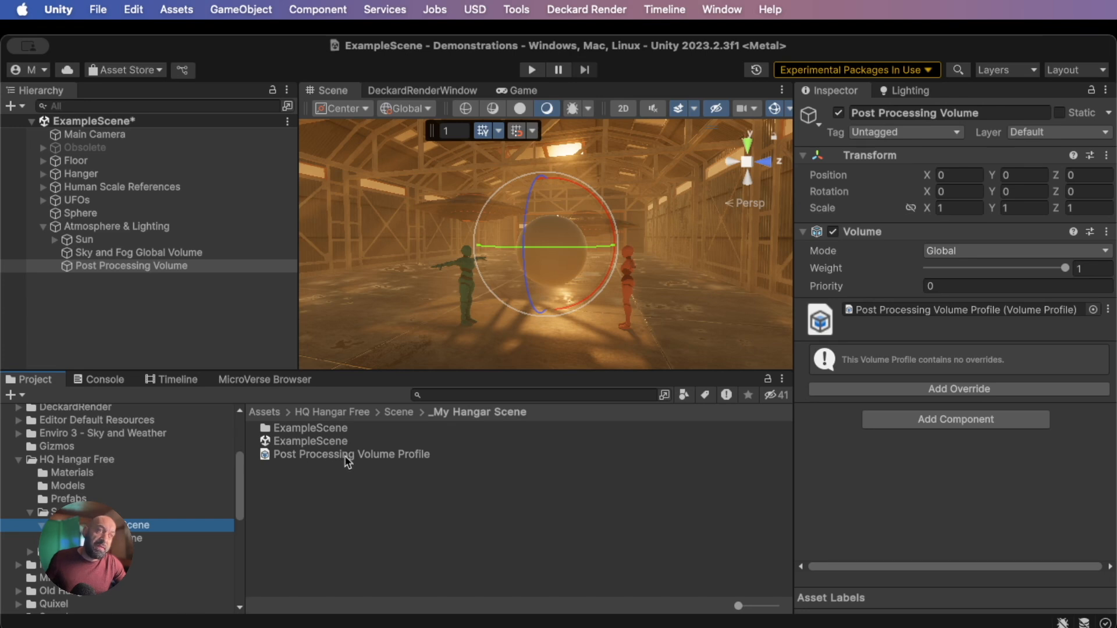
{"action": "left_click", "coordinate": [321, 455]}
{"action": "left_click_drag", "start_coordinate": [322, 455], "coordinate": [324, 432]}
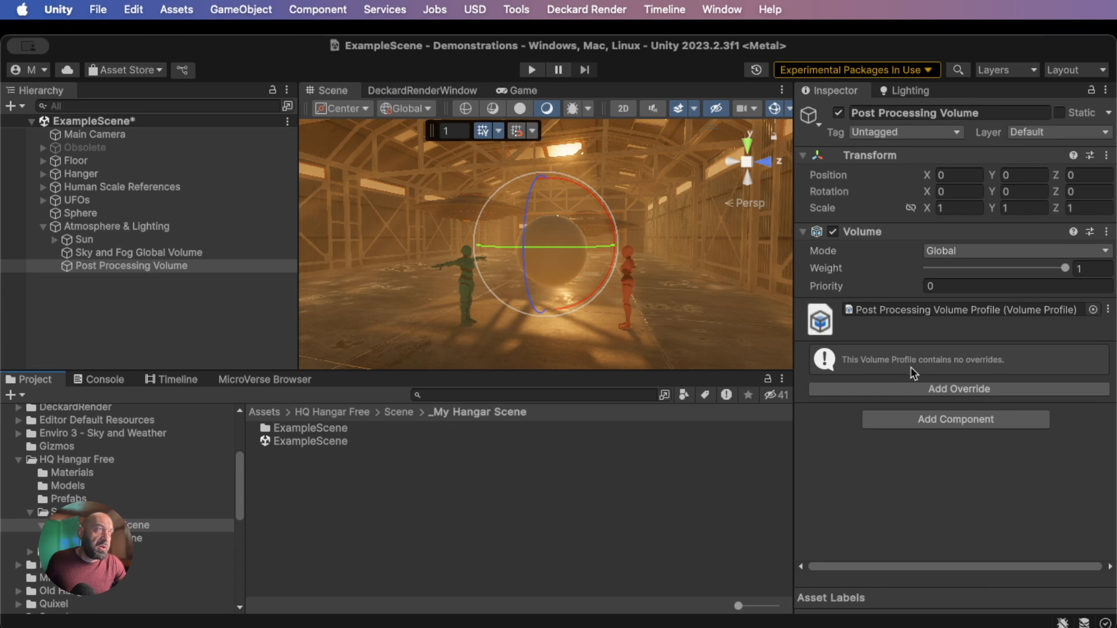
Add an Exposure override to the post-processing profile, activate all its properties, and set Fixed Exposure to 14.67
{"action": "left_click", "coordinate": [944, 389]}
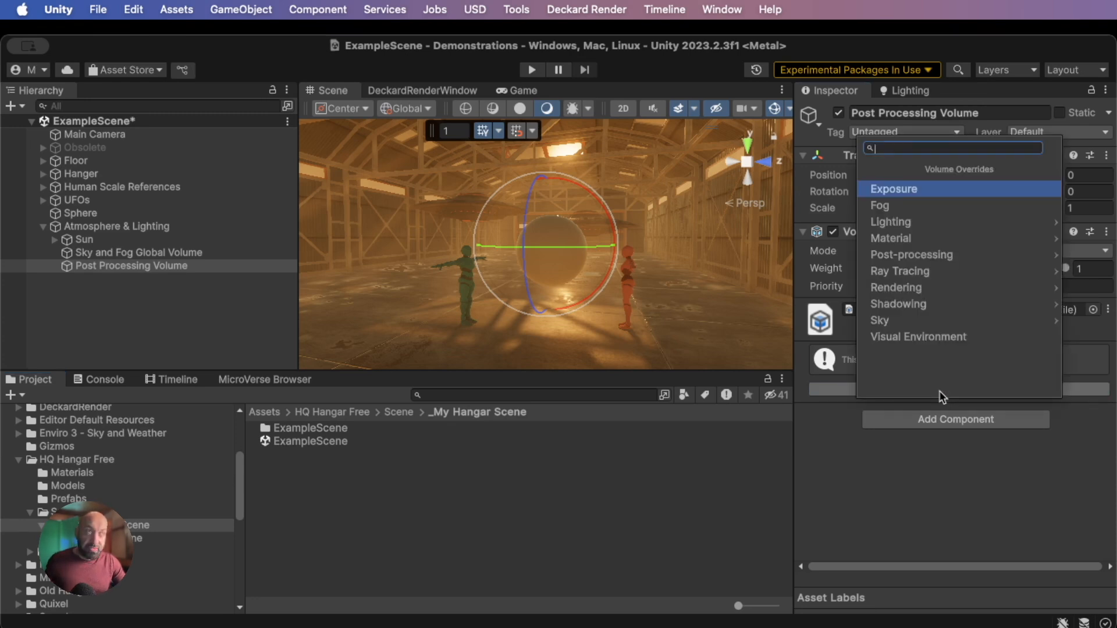
{"action": "left_click", "coordinate": [927, 191]}
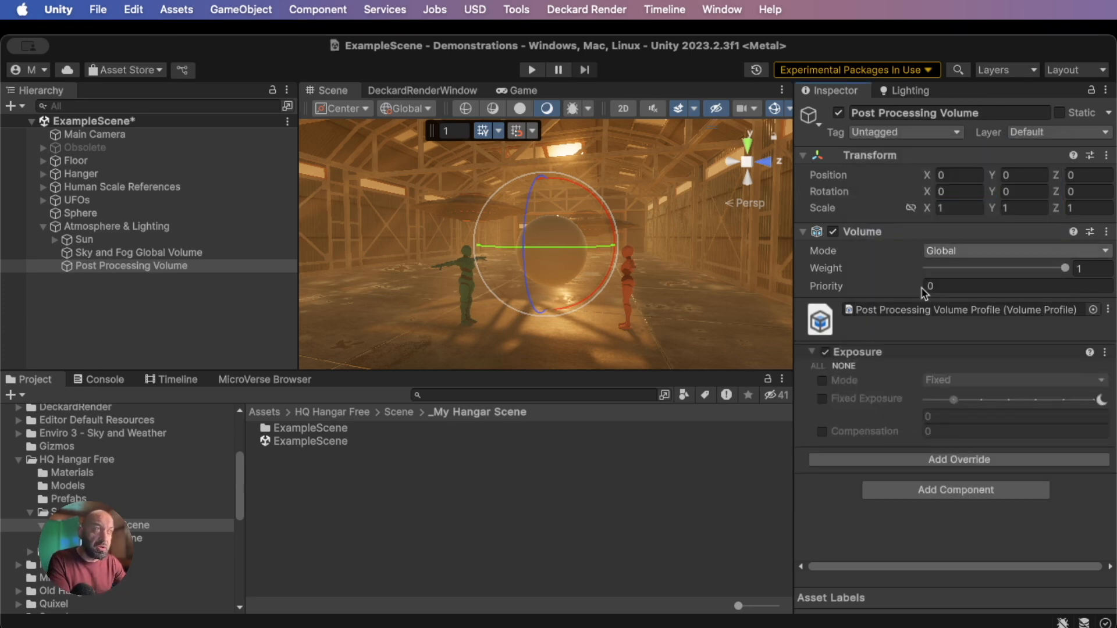
{"action": "left_click", "coordinate": [818, 366]}
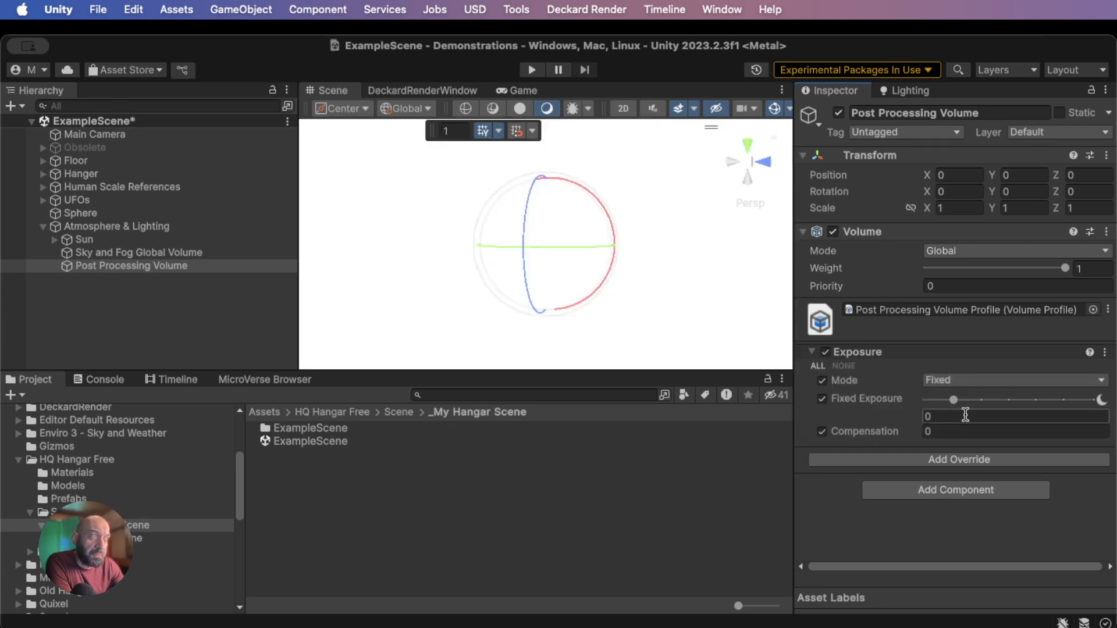
{"action": "left_click_drag", "start_coordinate": [955, 402], "coordinate": [1091, 406]}
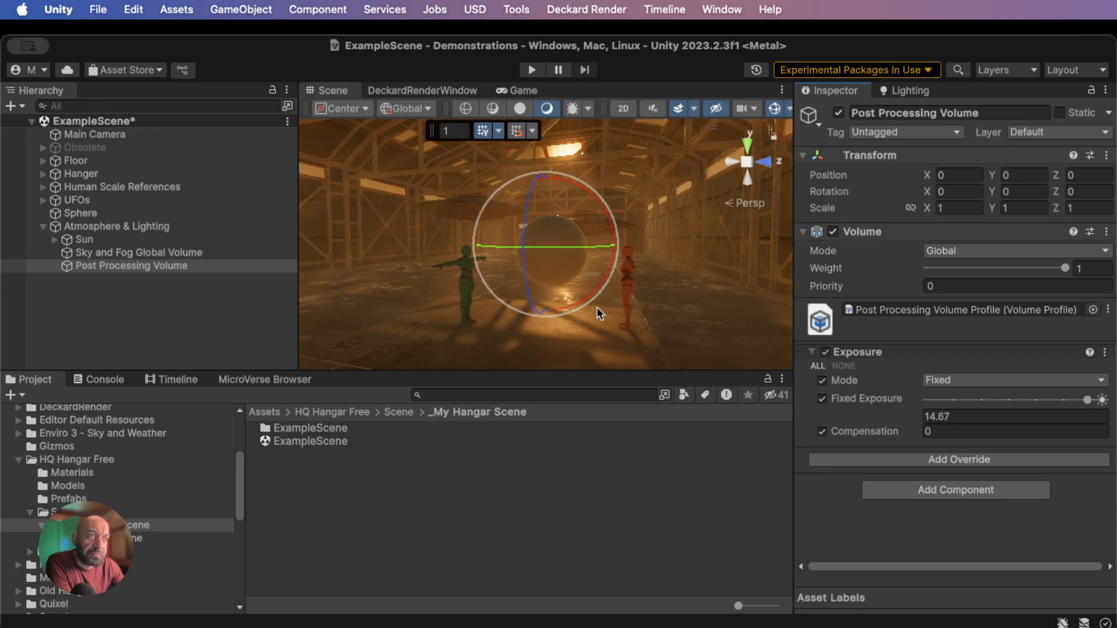
Move the Post Processing Volume object away from the scene centre to about Y -3.7 and Z -68.8
{"action": "scroll", "coordinate": [597, 305], "scroll_direction": "up", "scroll_amount": 3}
{"action": "scroll", "coordinate": [597, 305], "scroll_direction": "down", "scroll_amount": 5}
{"action": "scroll", "coordinate": [599, 304], "scroll_direction": "up", "scroll_amount": 8}
{"action": "scroll", "coordinate": [602, 303], "scroll_direction": "down", "scroll_amount": 5}
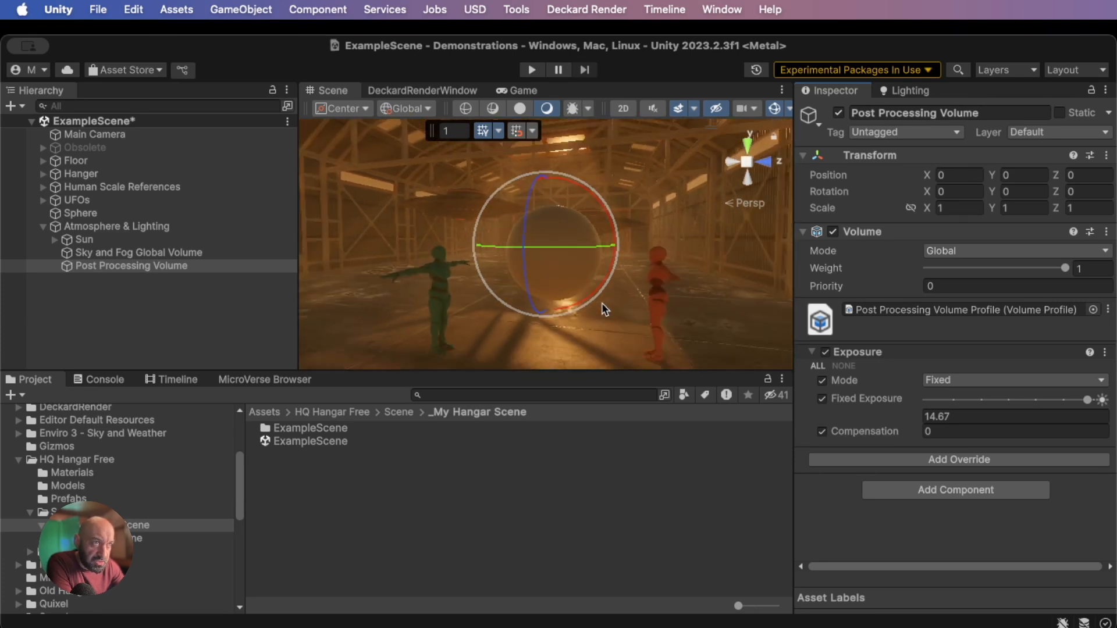
{"action": "middle_click_drag", "start_coordinate": [603, 277], "coordinate": [598, 270]}
{"action": "left_click", "coordinate": [213, 330]}
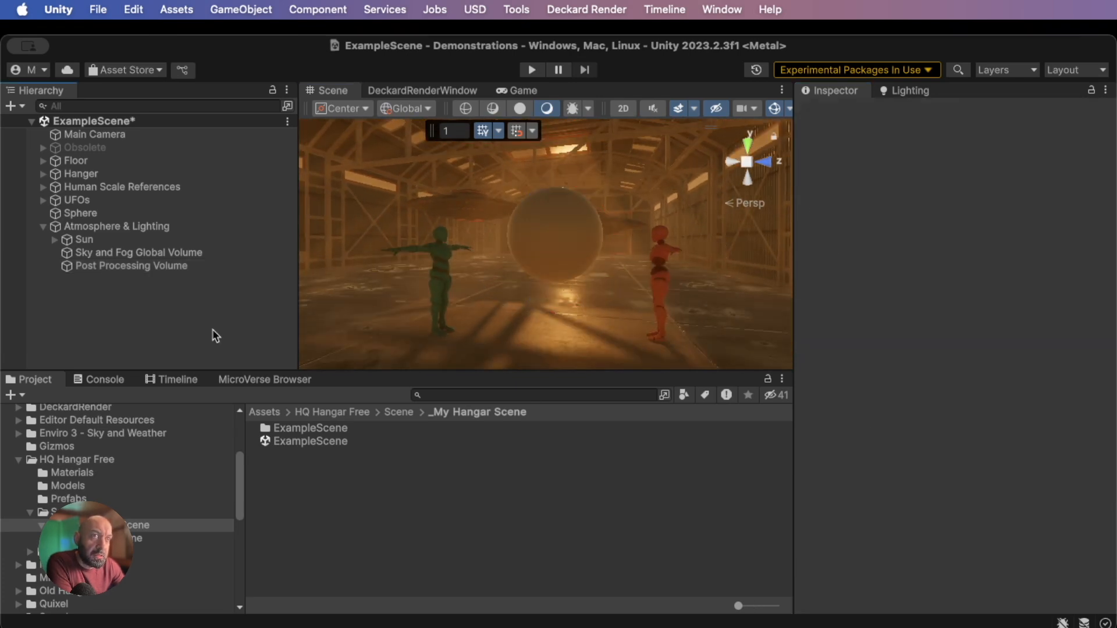
{"action": "left_click", "coordinate": [176, 267]}
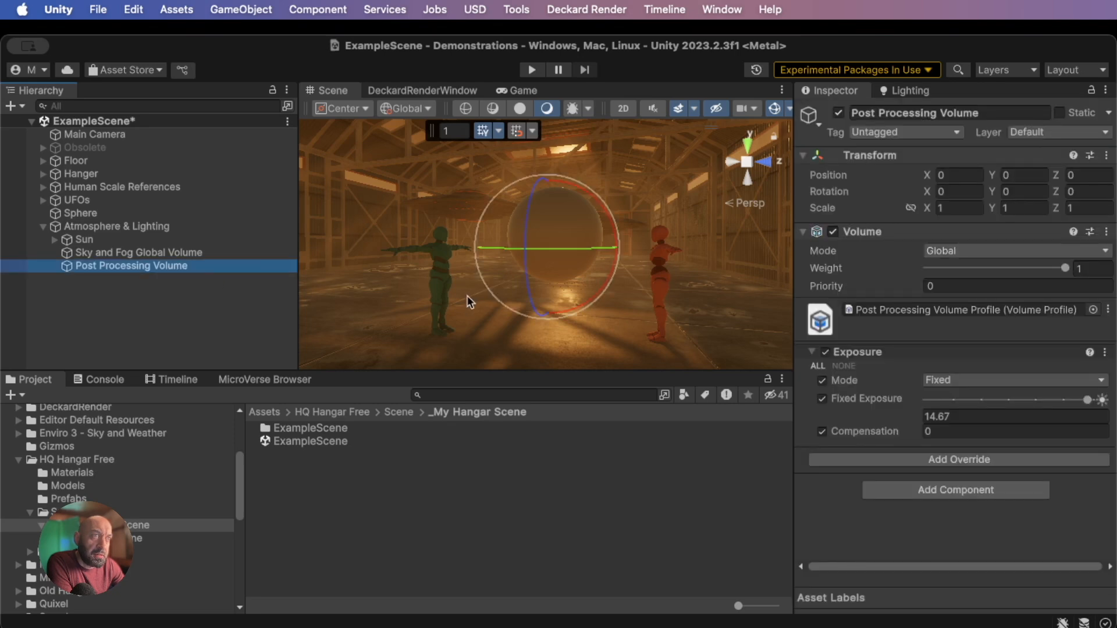
{"action": "key", "text": "w"}
{"action": "left_click_drag", "start_coordinate": [542, 255], "coordinate": [229, 262]}
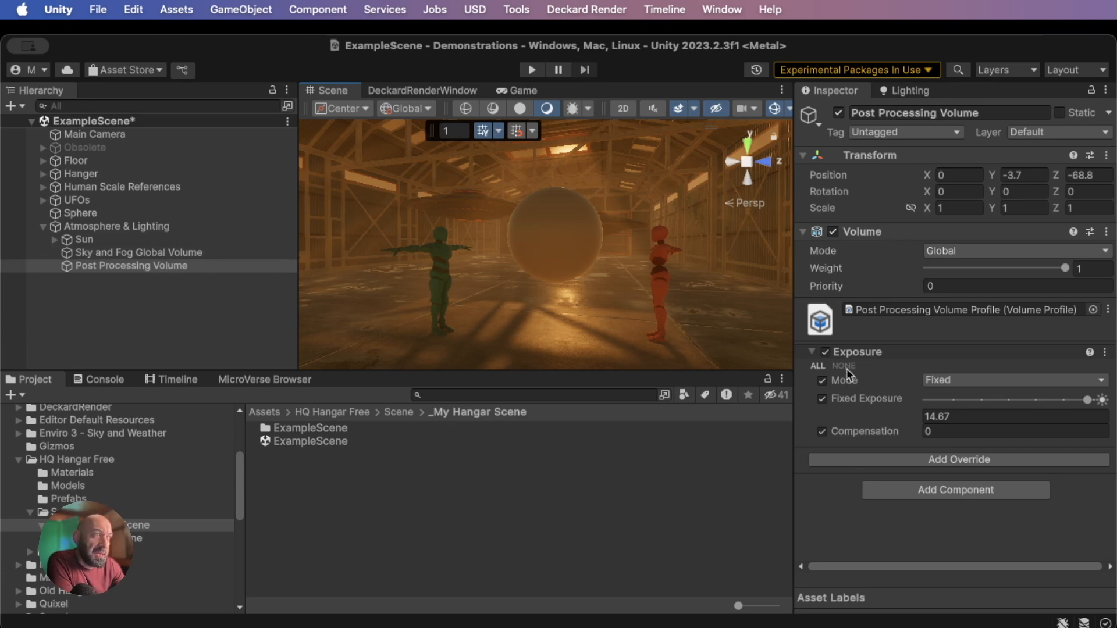
Collapse the Exposure override and add a Screen Space Global Illumination override to the post-processing profile
{"action": "left_click", "coordinate": [878, 354]}
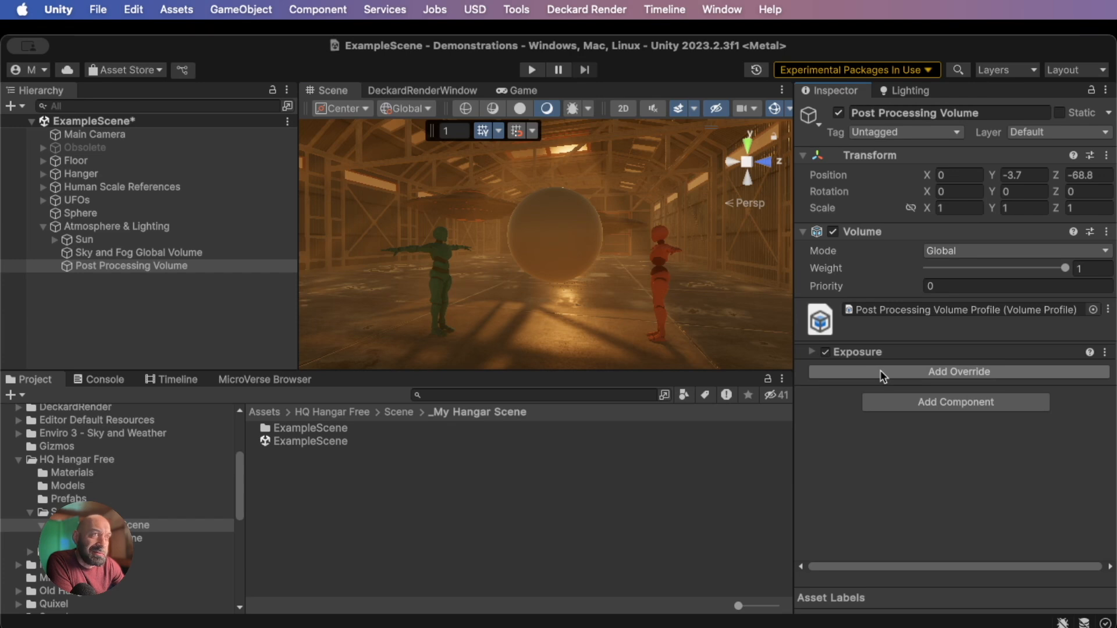
{"action": "left_click", "coordinate": [881, 372]}
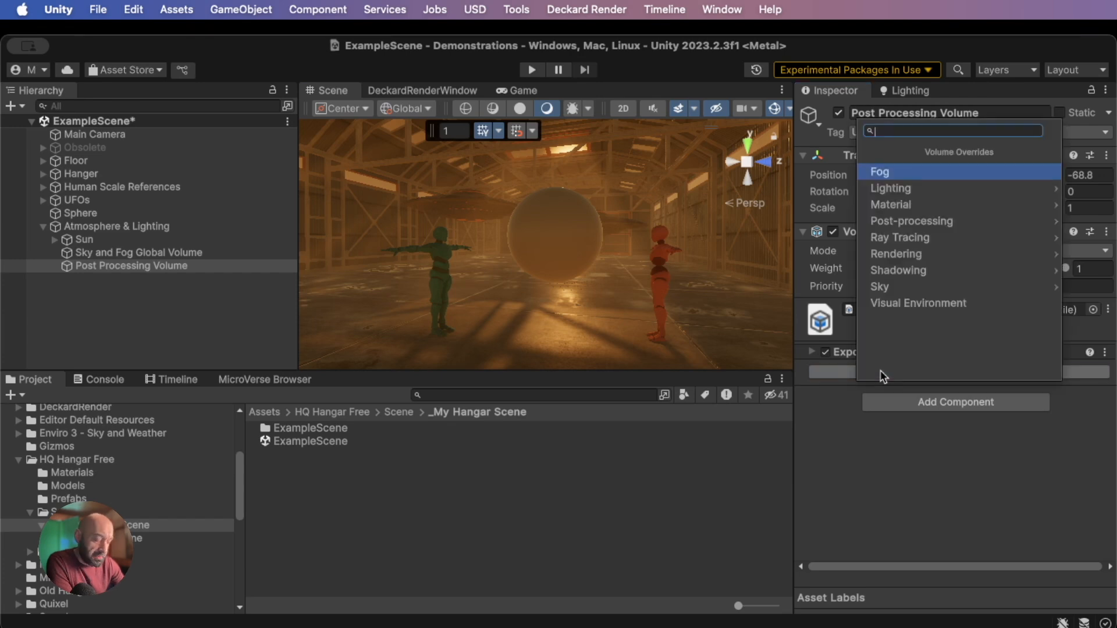
{"action": "type", "text": "glob"}
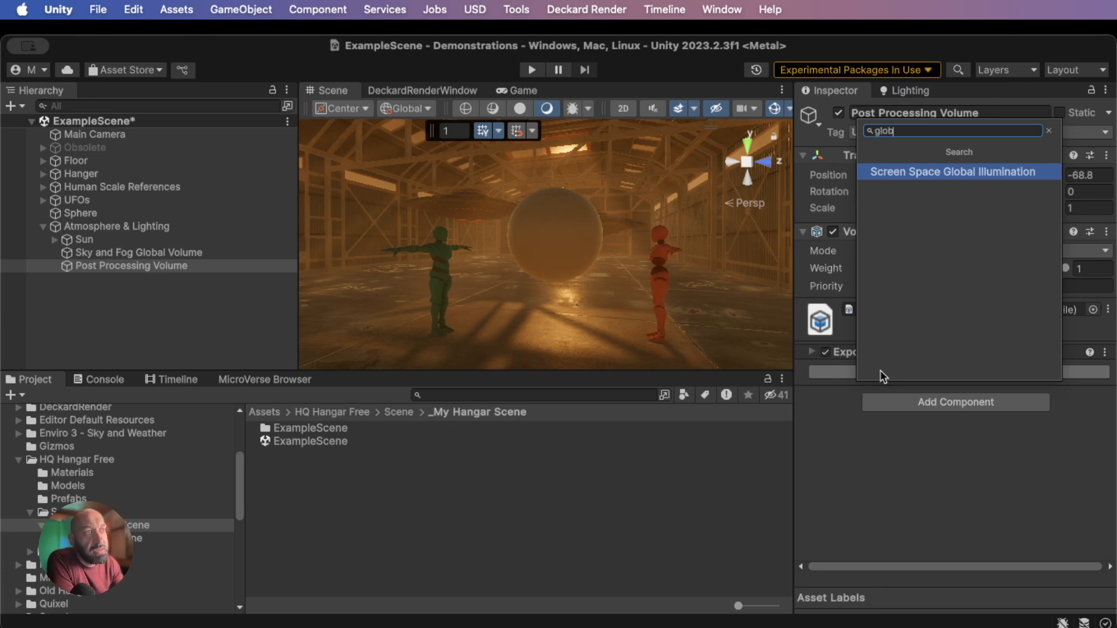
{"action": "key", "text": "Return"}
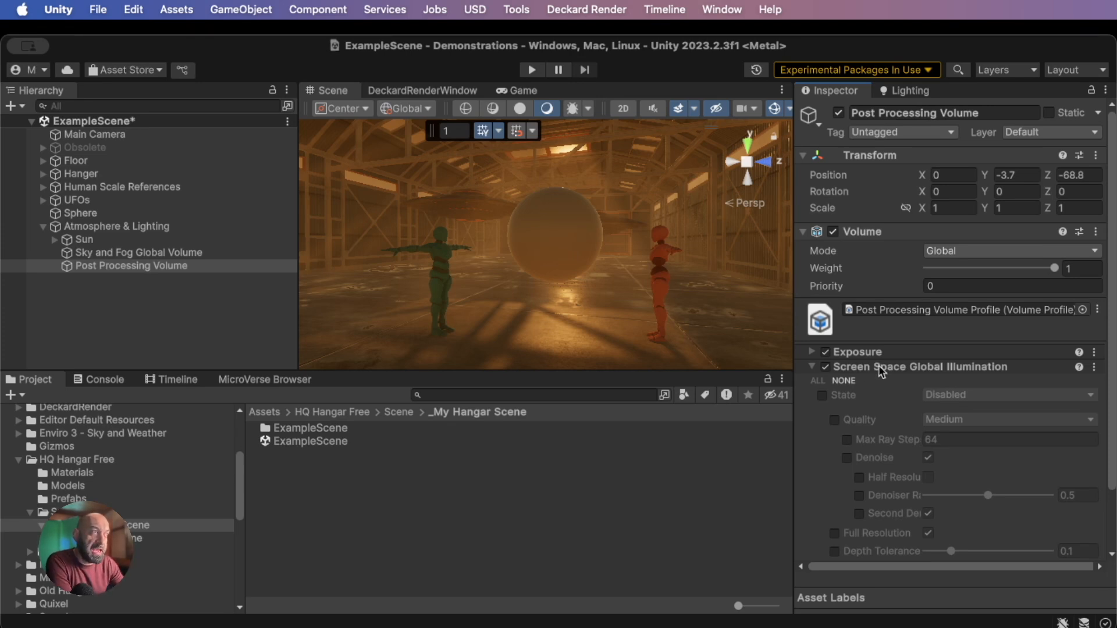
Activate all Screen Space Global Illumination properties and set the override's State to Enabled
{"action": "left_click", "coordinate": [818, 381]}
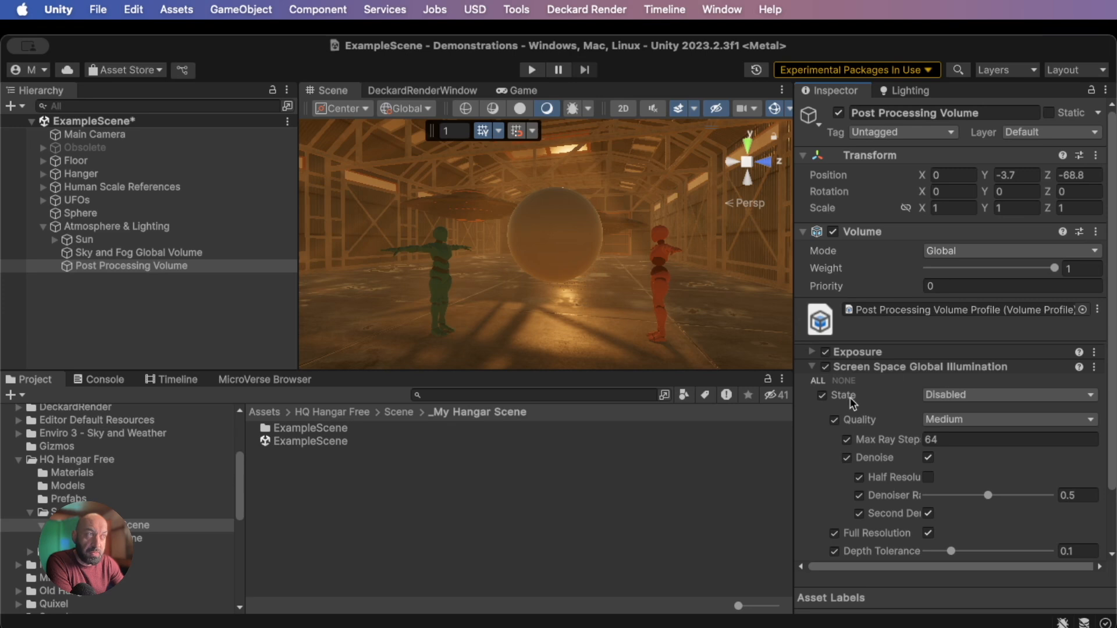
{"action": "left_click", "coordinate": [963, 396]}
{"action": "left_click", "coordinate": [959, 430]}
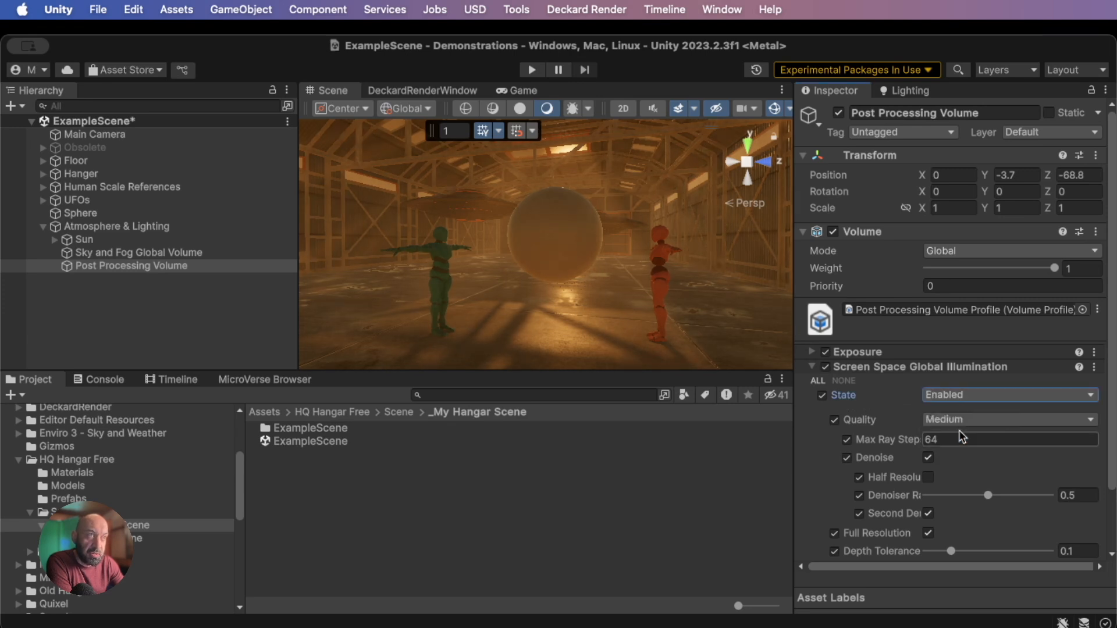
{"action": "scroll", "coordinate": [637, 343], "scroll_direction": "up", "scroll_amount": 5}
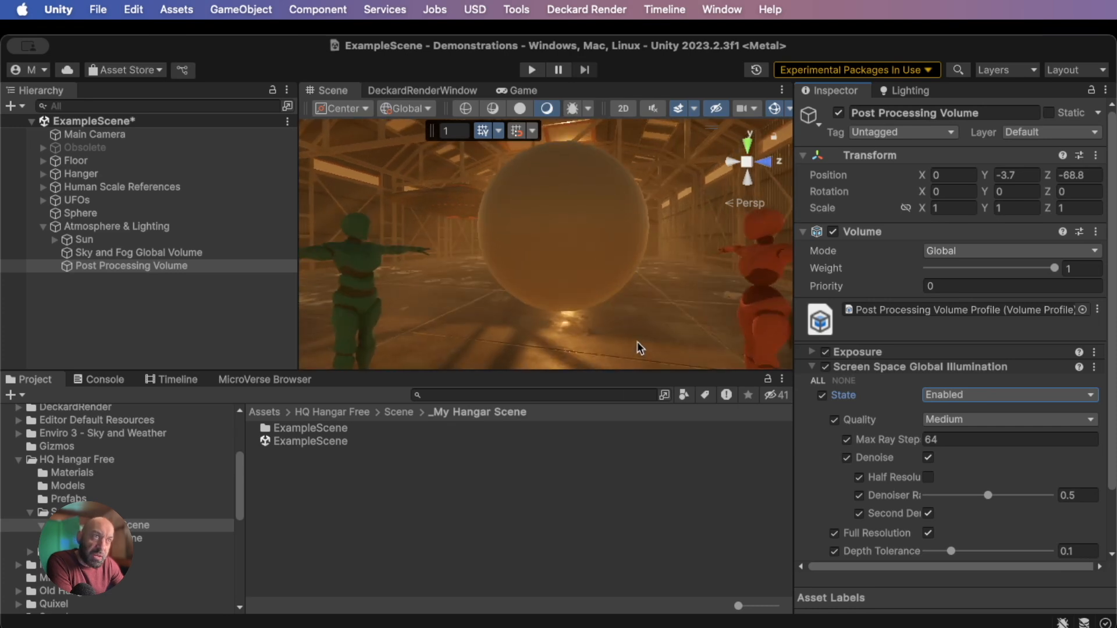
Set the Screen Space Global Illumination override's State to Disabled and its Quality to High
{"action": "left_click", "coordinate": [929, 396]}
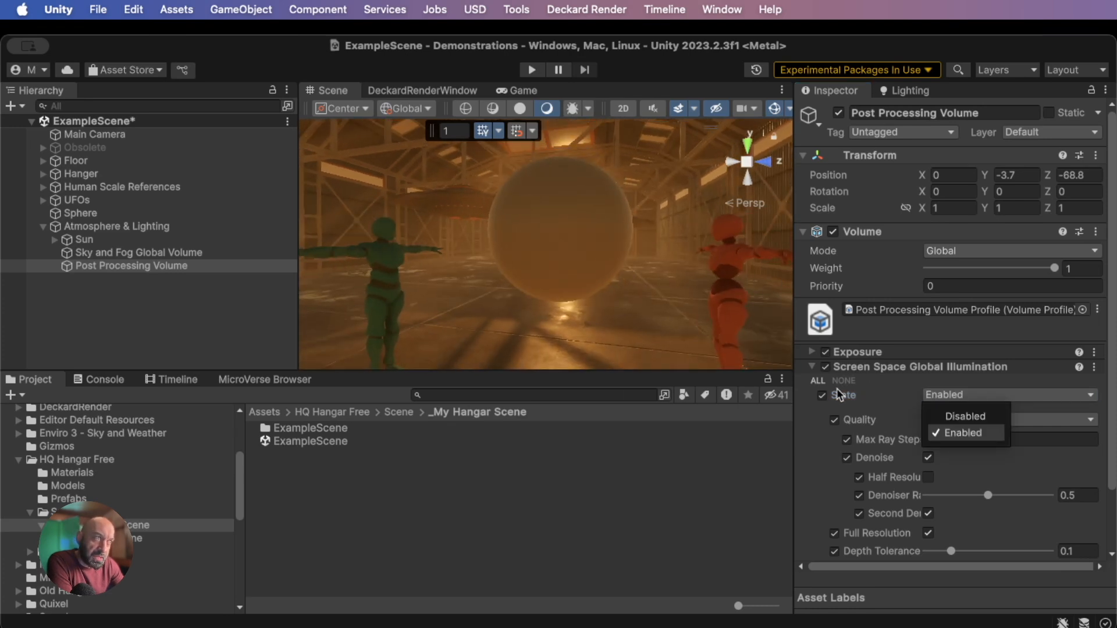
{"action": "left_click", "coordinate": [825, 367]}
{"action": "left_click", "coordinate": [825, 367]}
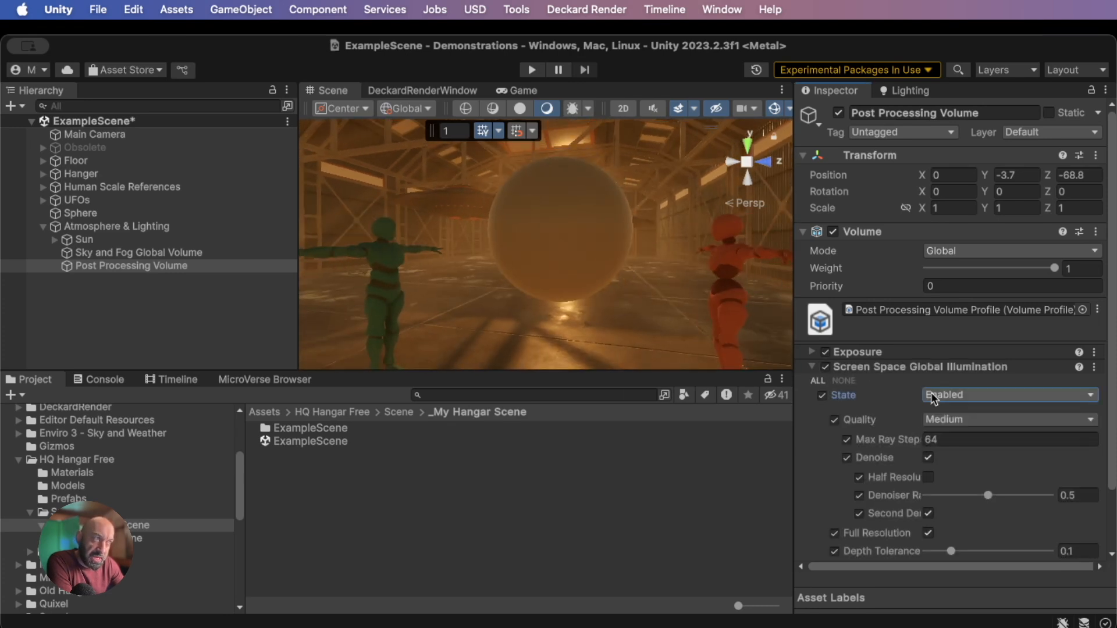
{"action": "left_click", "coordinate": [941, 393]}
{"action": "left_click", "coordinate": [954, 416]}
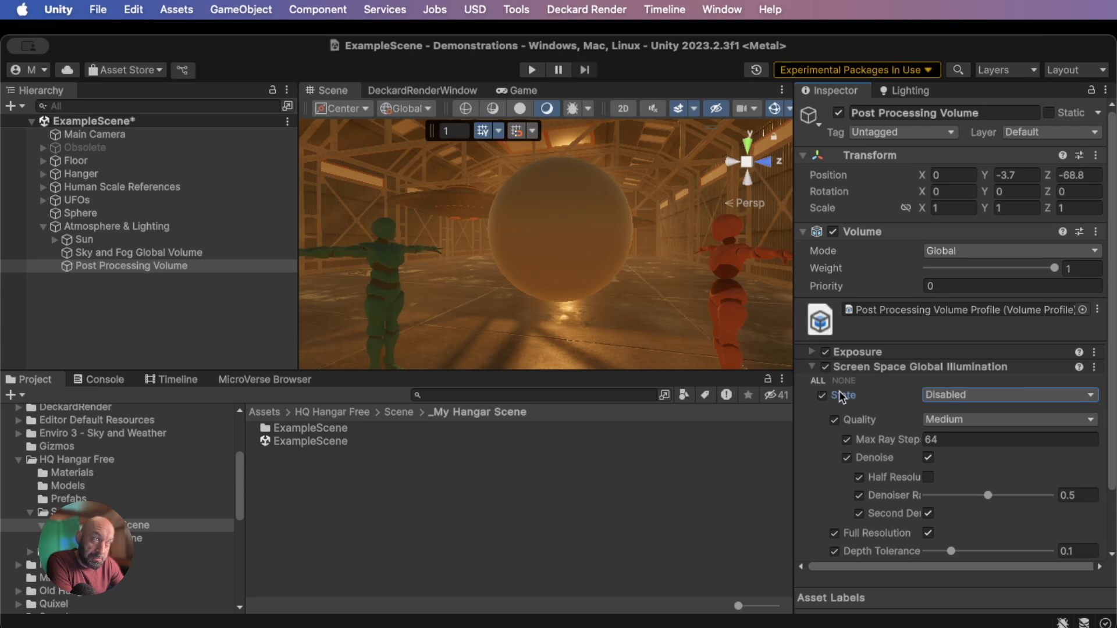
{"action": "left_click", "coordinate": [948, 423]}
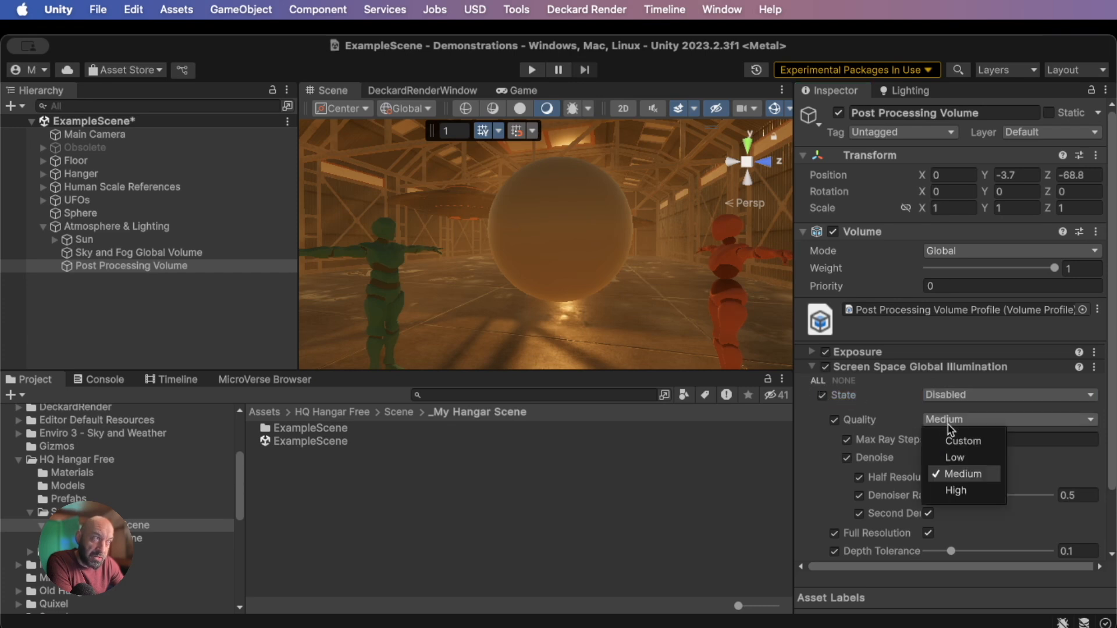
{"action": "left_click", "coordinate": [966, 491]}
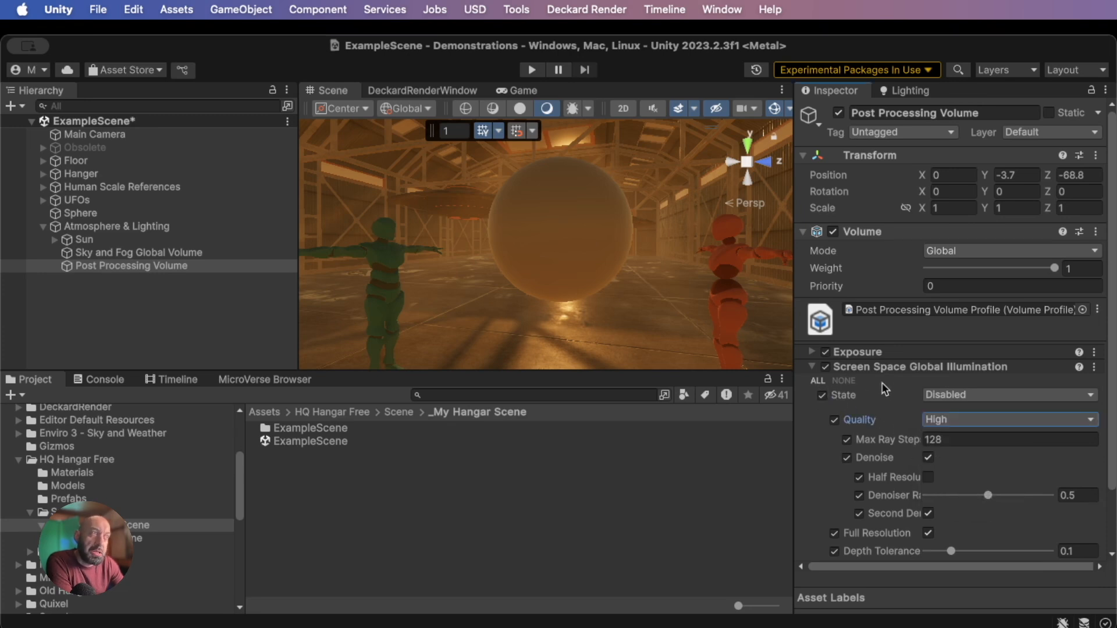
Compare the hangar scene with the Screen Space Global Illumination override switched off and on, leaving it active
{"action": "left_click", "coordinate": [826, 368]}
{"action": "left_click", "coordinate": [825, 368]}
{"action": "left_click", "coordinate": [826, 368]}
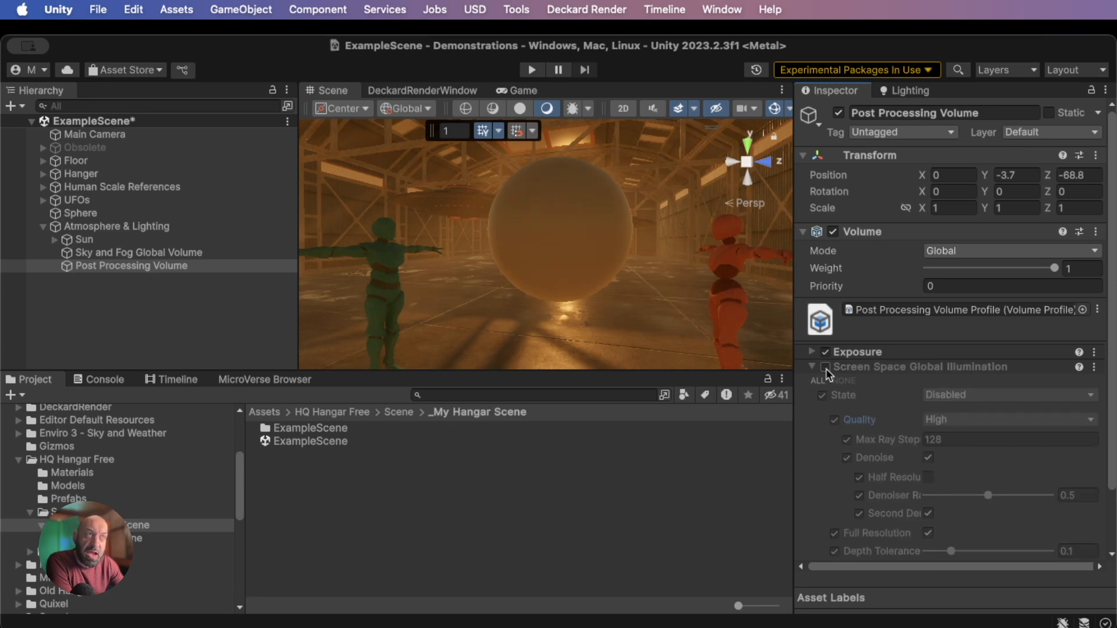
{"action": "left_click", "coordinate": [826, 368]}
{"action": "left_click", "coordinate": [826, 368]}
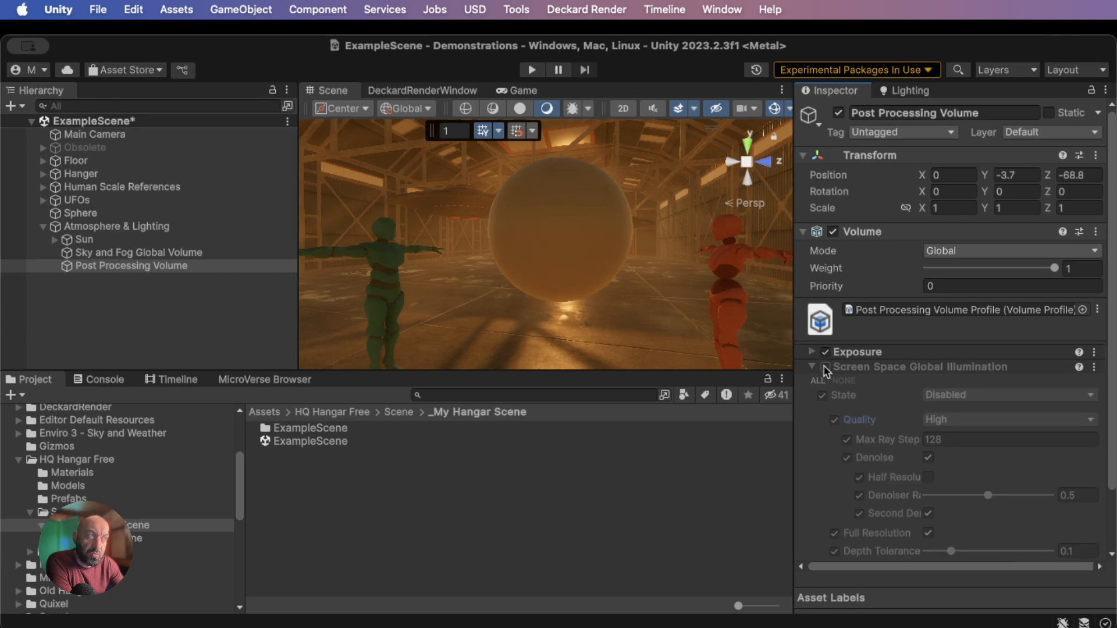
{"action": "left_click", "coordinate": [826, 368]}
{"action": "left_click", "coordinate": [825, 367]}
{"action": "left_click", "coordinate": [826, 368]}
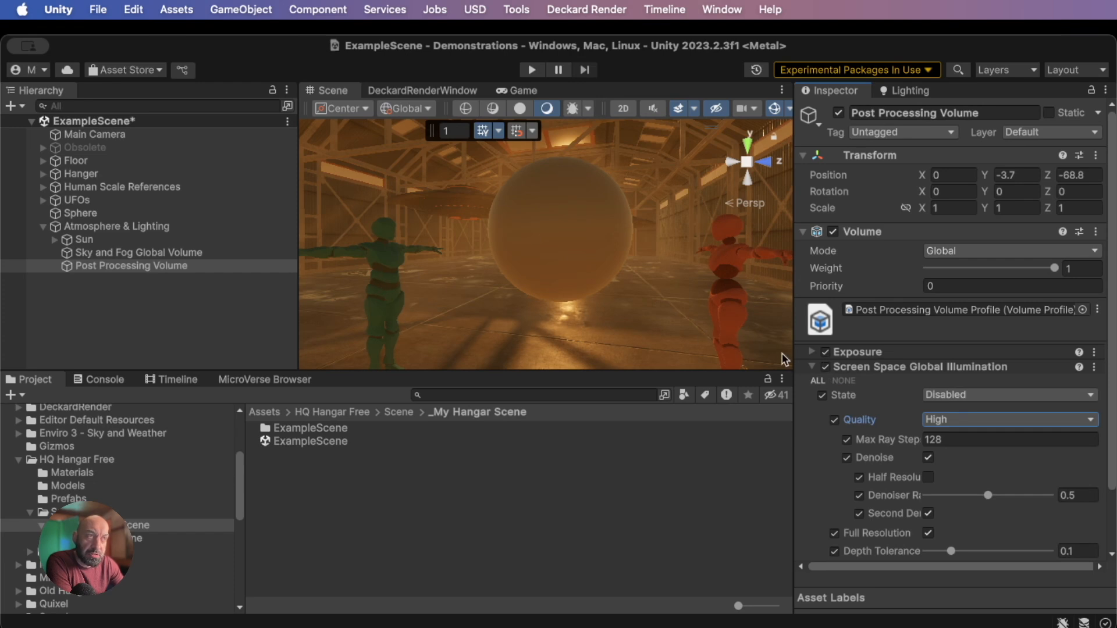
Add a Screen Space Ambient Occlusion override to the post-processing profile and activate all its properties
{"action": "left_click", "coordinate": [859, 370]}
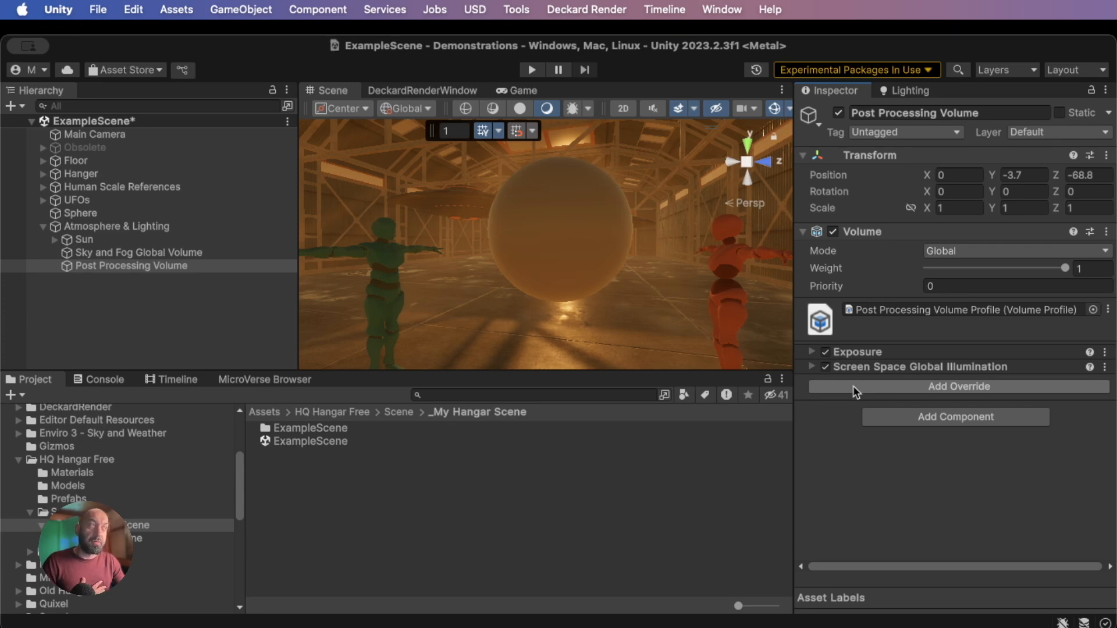
{"action": "left_click", "coordinate": [853, 386]}
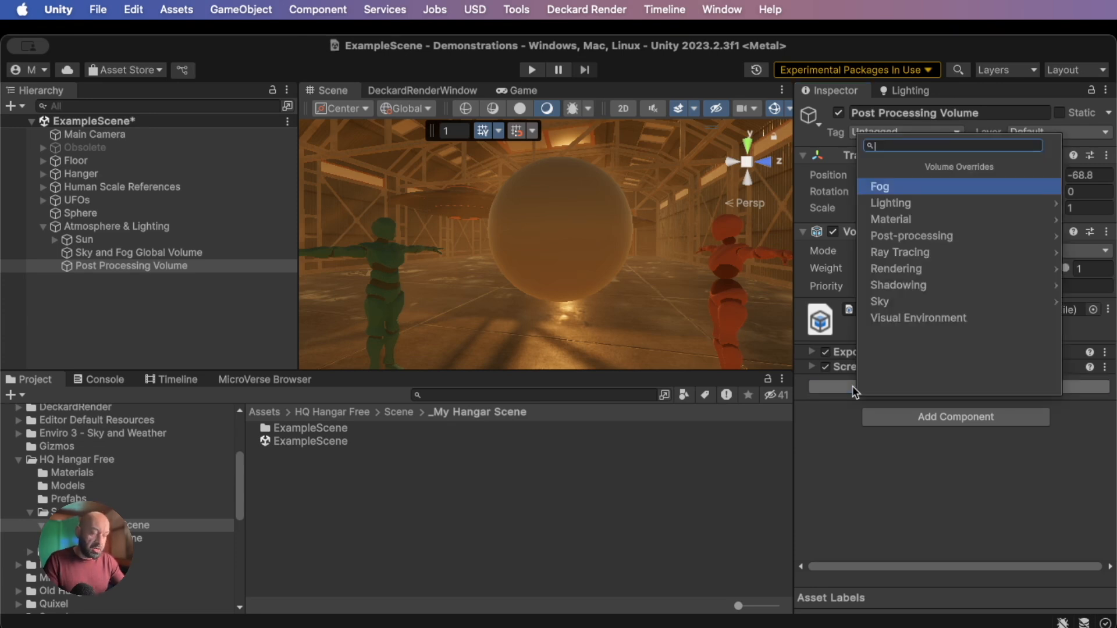
{"action": "type", "text": "am"}
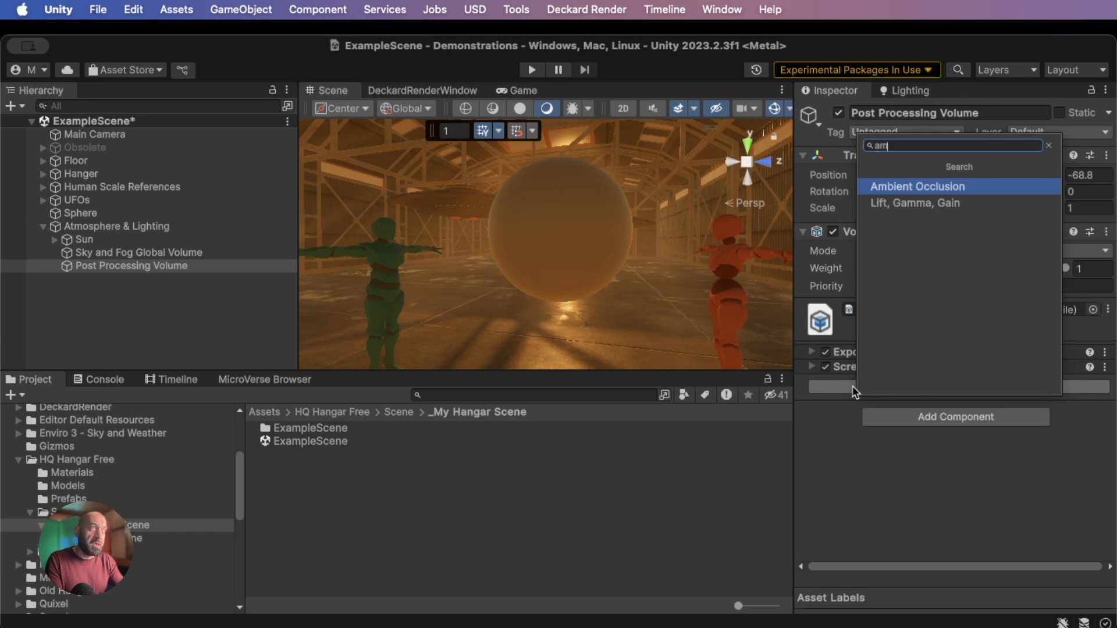
{"action": "key", "text": "Return"}
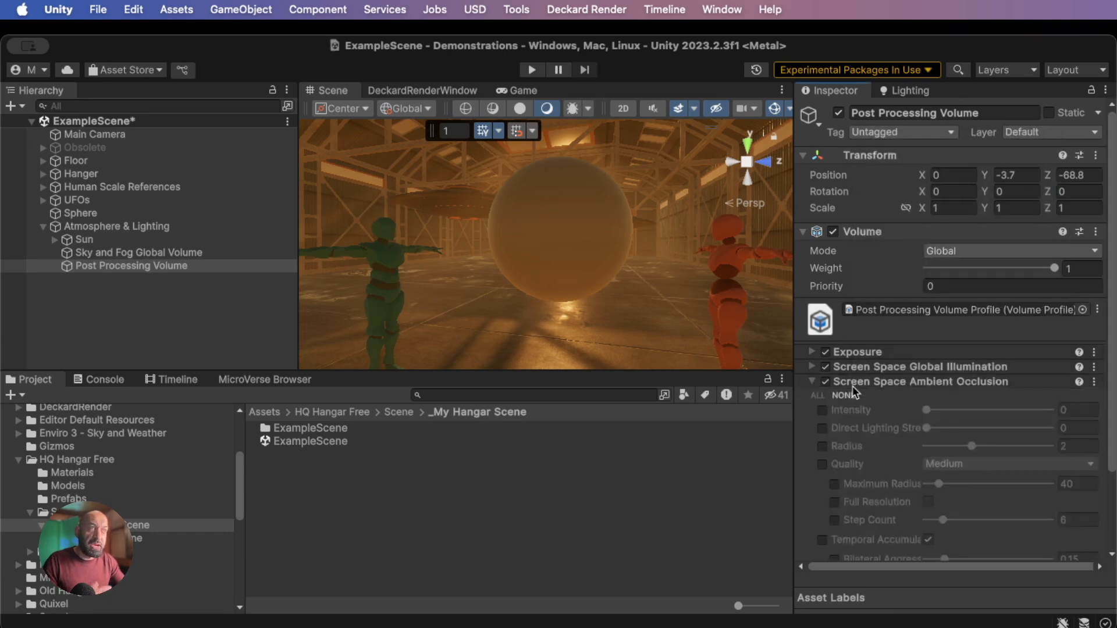
{"action": "left_click", "coordinate": [822, 411]}
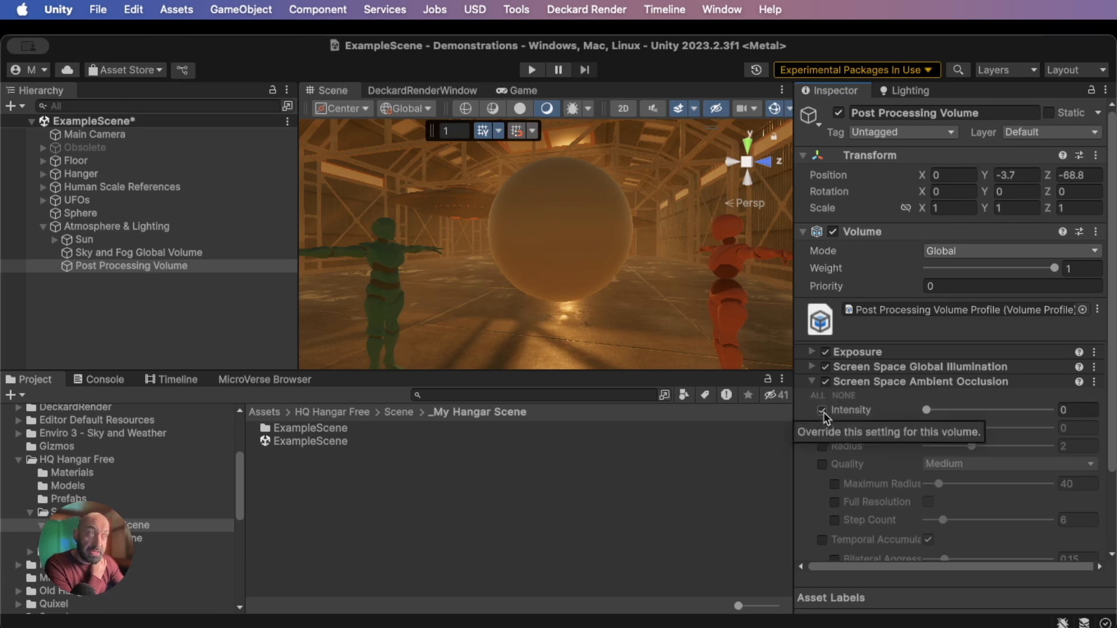
{"action": "left_click", "coordinate": [822, 446]}
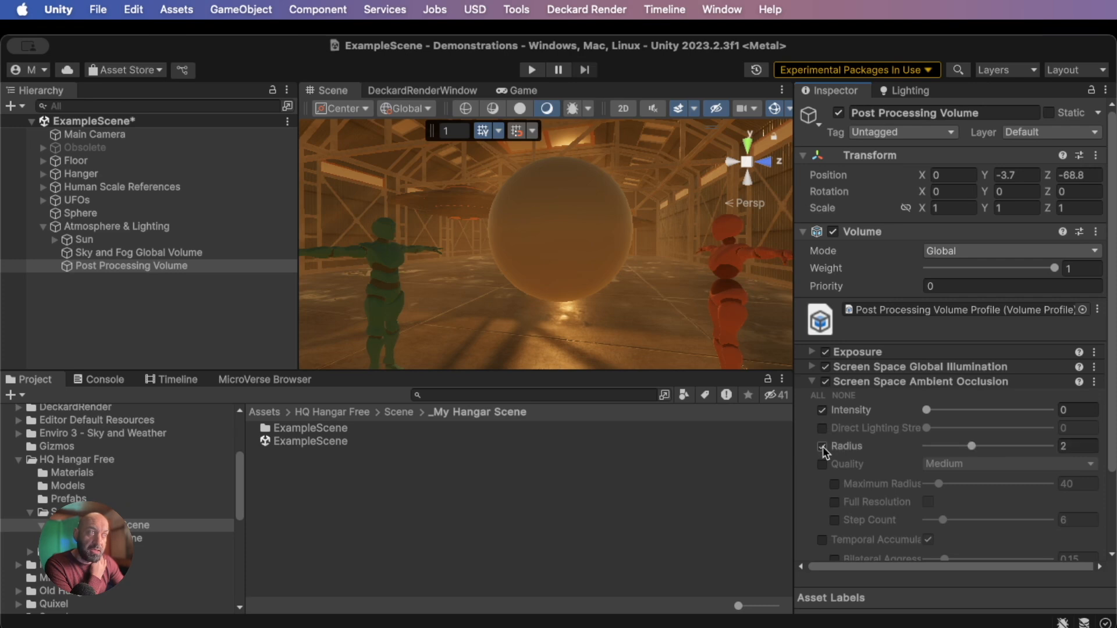
{"action": "left_click", "coordinate": [818, 395]}
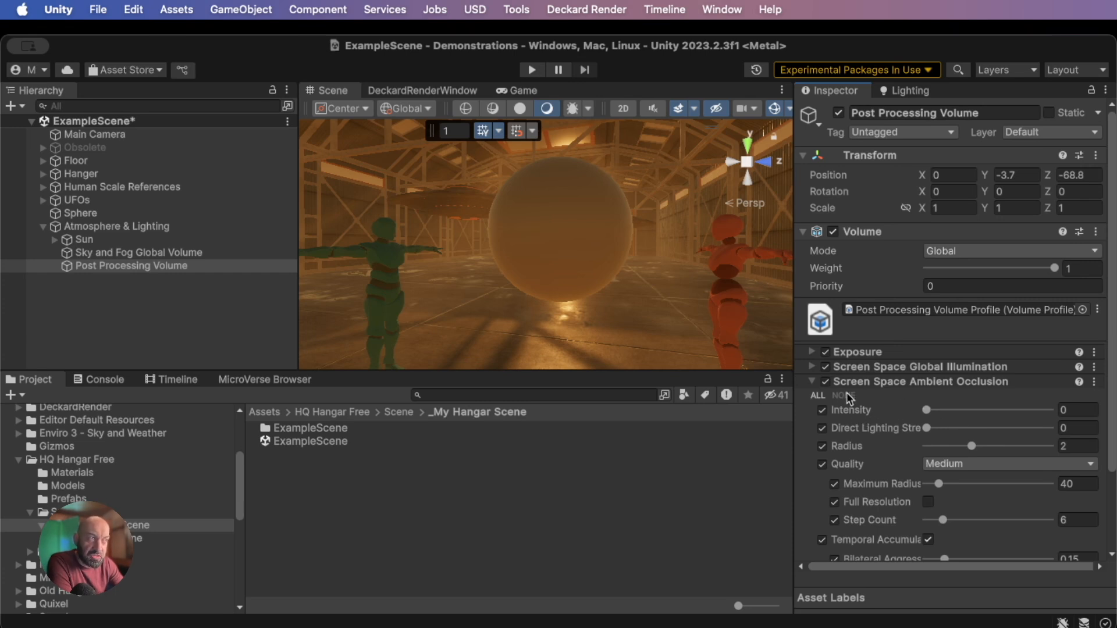
Compare the scene with the Screen Space Ambient Occlusion override switched off and on, leaving it active
{"action": "left_click", "coordinate": [825, 382]}
{"action": "left_click", "coordinate": [825, 382]}
{"action": "left_click", "coordinate": [825, 382]}
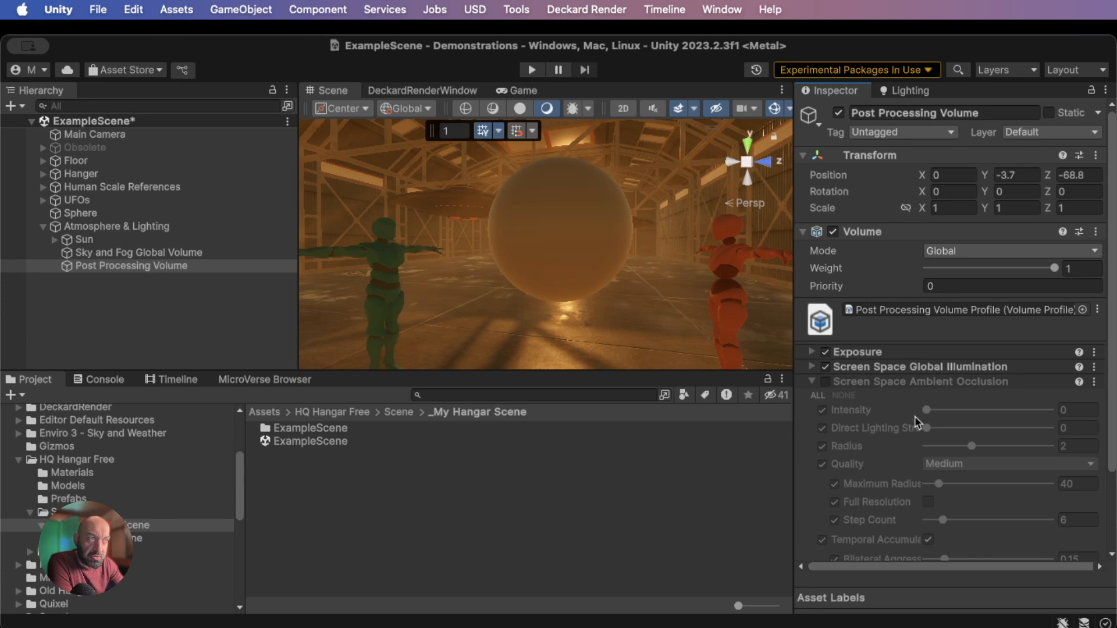
{"action": "left_click", "coordinate": [826, 383]}
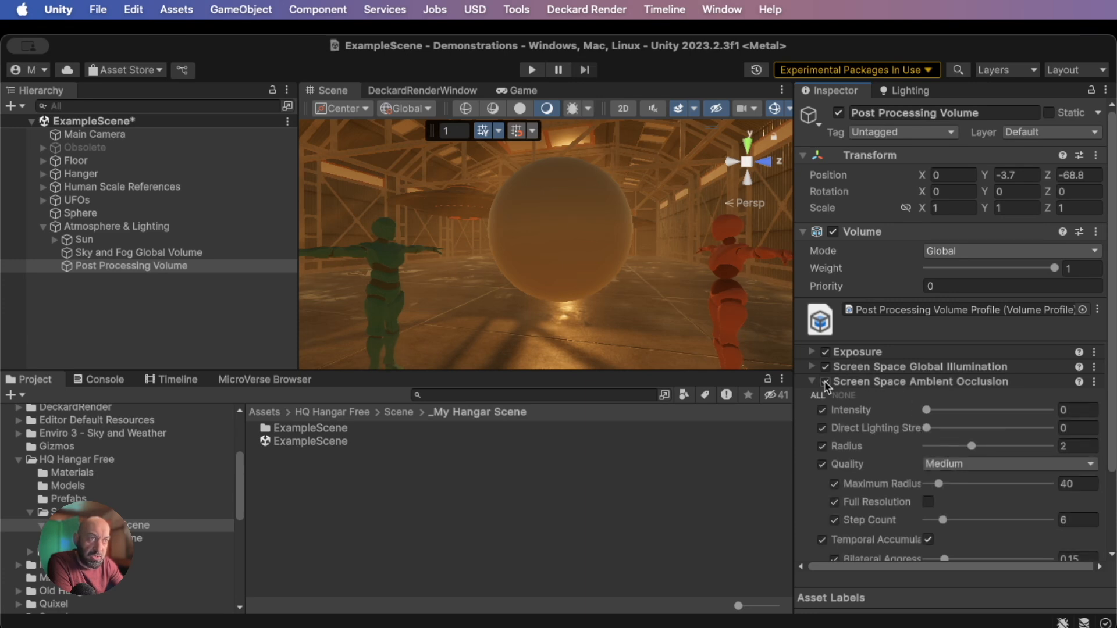
Set the Screen Space Ambient Occlusion Intensity to 0.51 and Quality to High, and collapse the override
{"action": "mouse_move", "coordinate": [927, 410]}
{"action": "left_mouse_down"}
{"action": "mouse_move", "coordinate": [1078, 423]}
{"action": "mouse_move", "coordinate": [963, 423]}
{"action": "mouse_move", "coordinate": [973, 424]}
{"action": "mouse_move", "coordinate": [1098, 430]}
{"action": "mouse_move", "coordinate": [942, 416]}
{"action": "left_mouse_up"}
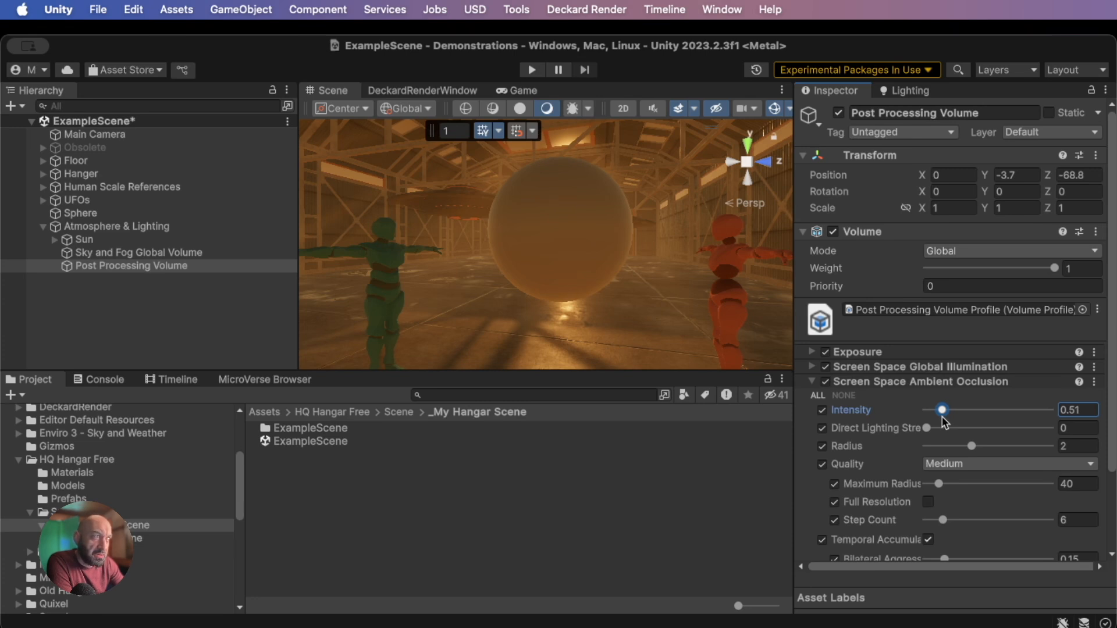
{"action": "left_click", "coordinate": [946, 464]}
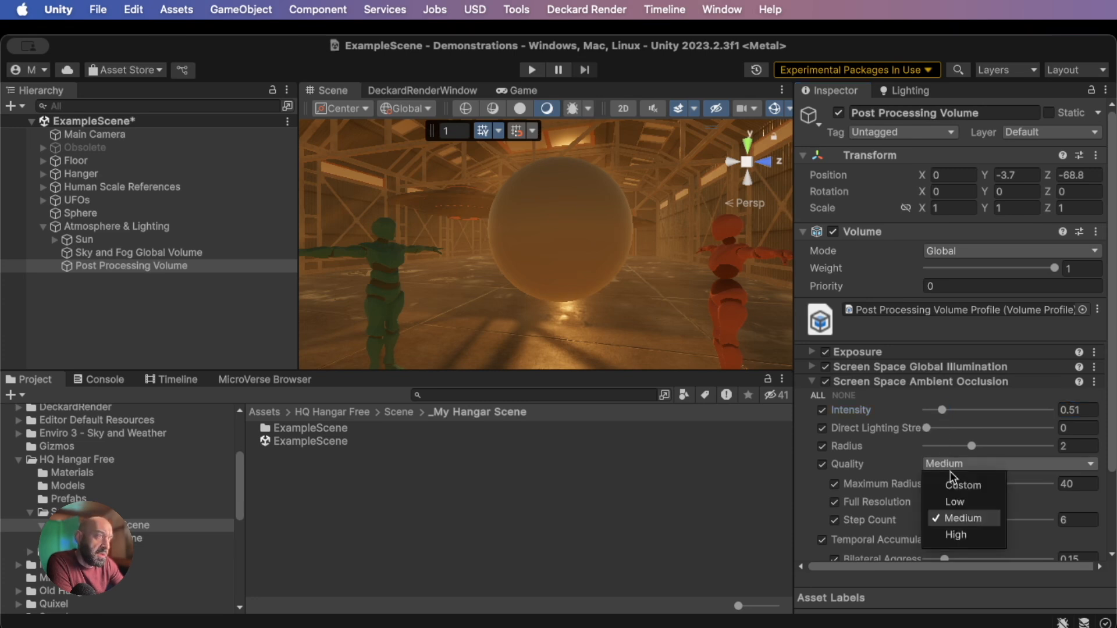
{"action": "left_click", "coordinate": [959, 531]}
{"action": "left_click", "coordinate": [812, 382]}
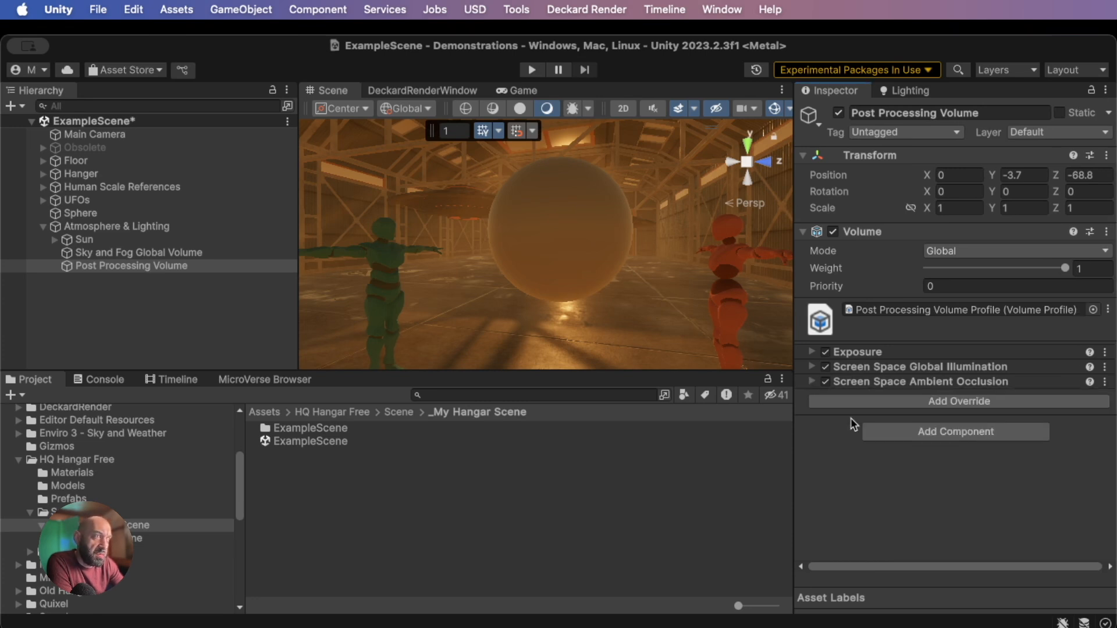
Add a Shadows override to the post-processing profile, activate all its properties, and collapse it
{"action": "left_click", "coordinate": [845, 403]}
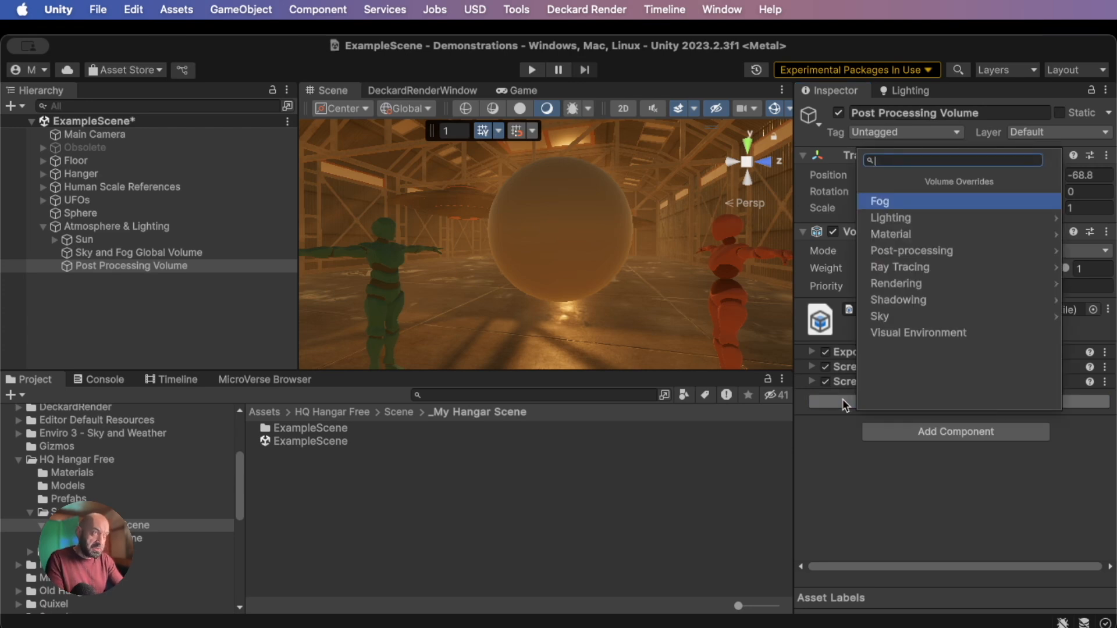
{"action": "type", "text": "shad"}
{"action": "key", "text": "Return"}
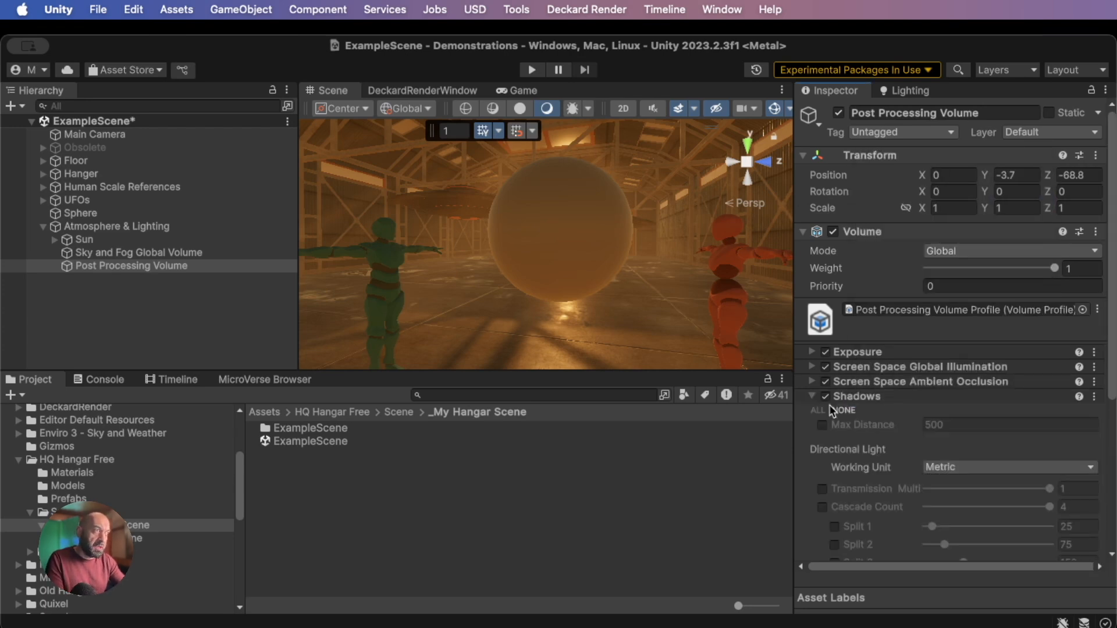
{"action": "left_click", "coordinate": [818, 411]}
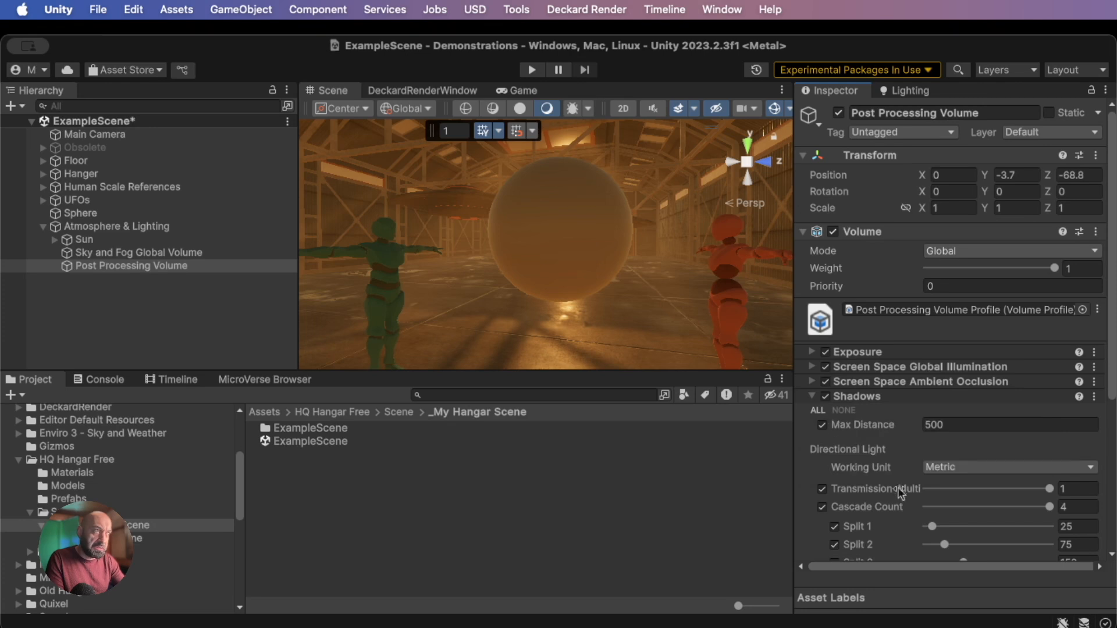
{"action": "left_click", "coordinate": [856, 396]}
Add a Contact Shadows override to the post-processing profile and activate all its properties
{"action": "left_click", "coordinate": [849, 417]}
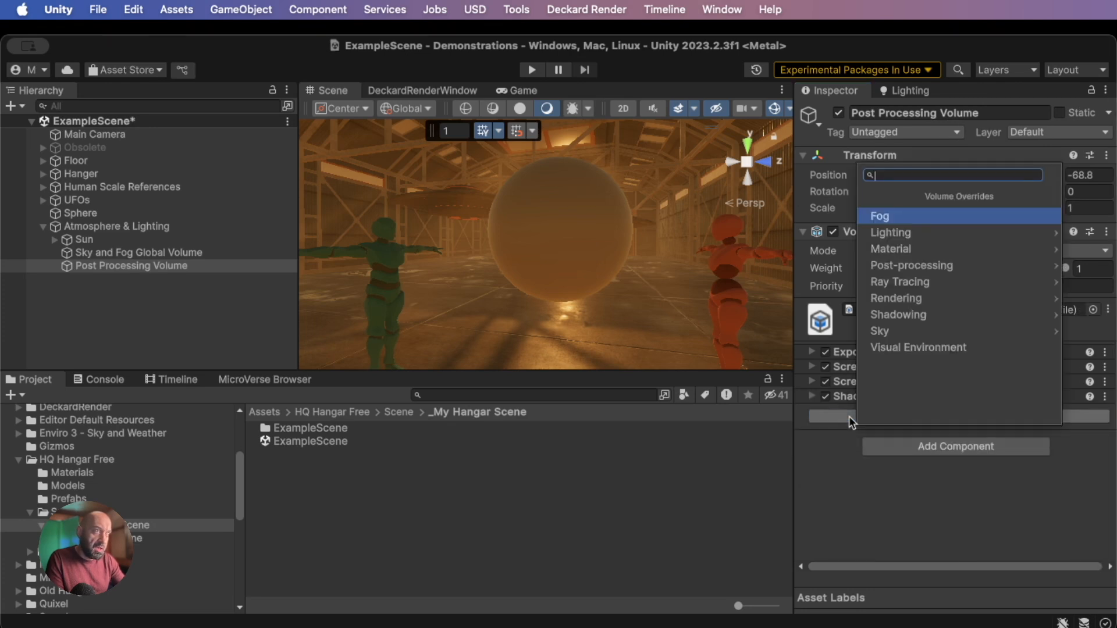
{"action": "type", "text": "cont"}
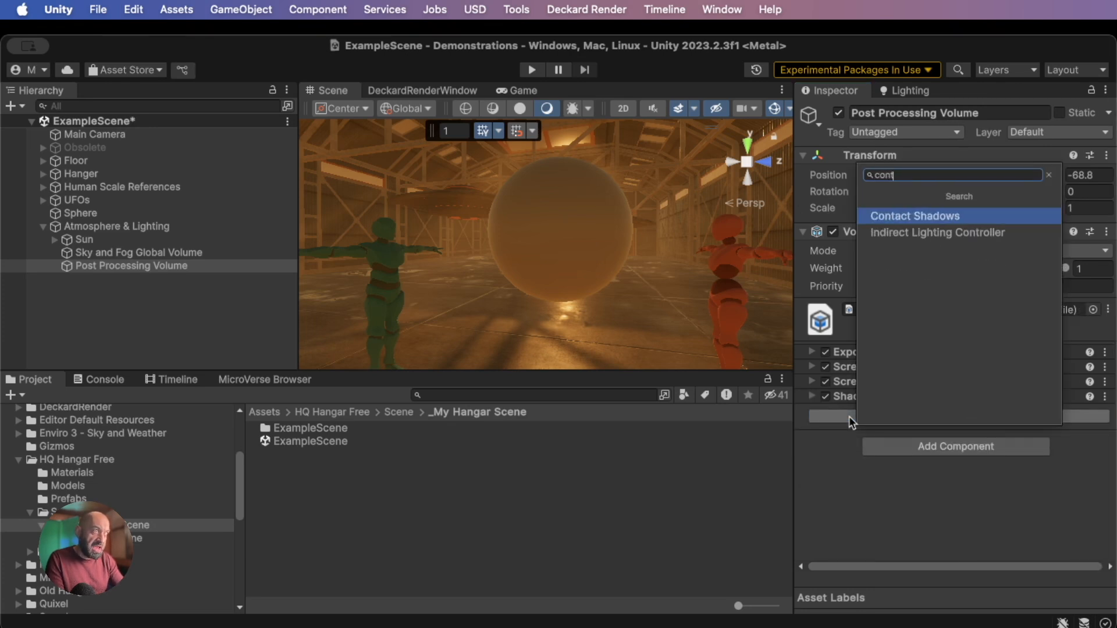
{"action": "key", "text": "Return"}
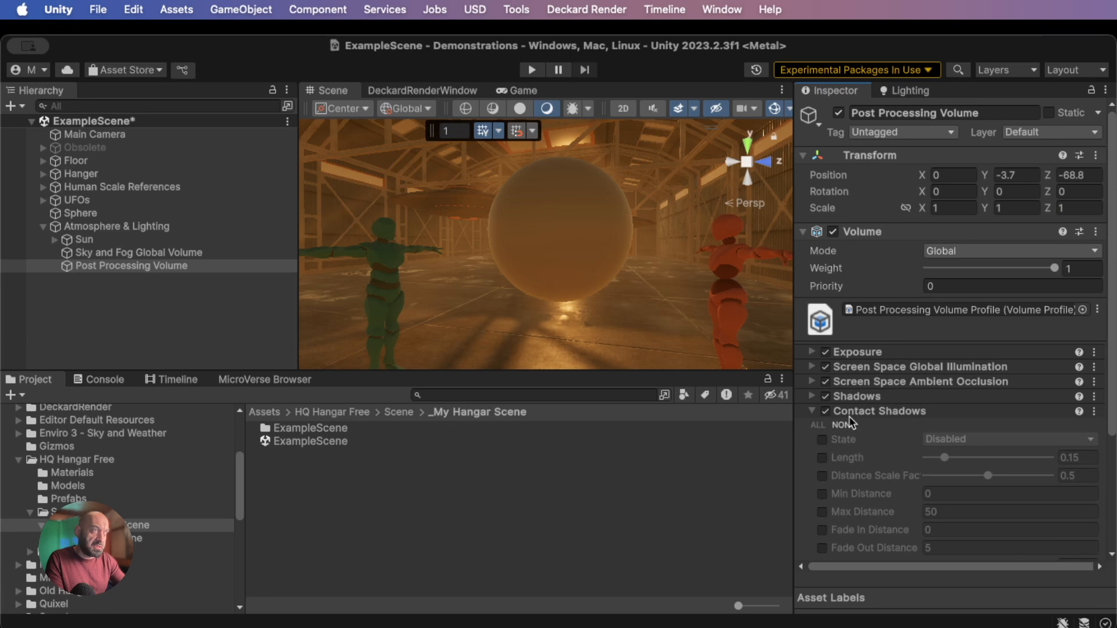
{"action": "left_click", "coordinate": [818, 426]}
Set the Contact Shadows override's State to Enabled and collapse the override
{"action": "left_click", "coordinate": [811, 411]}
{"action": "left_click", "coordinate": [811, 411]}
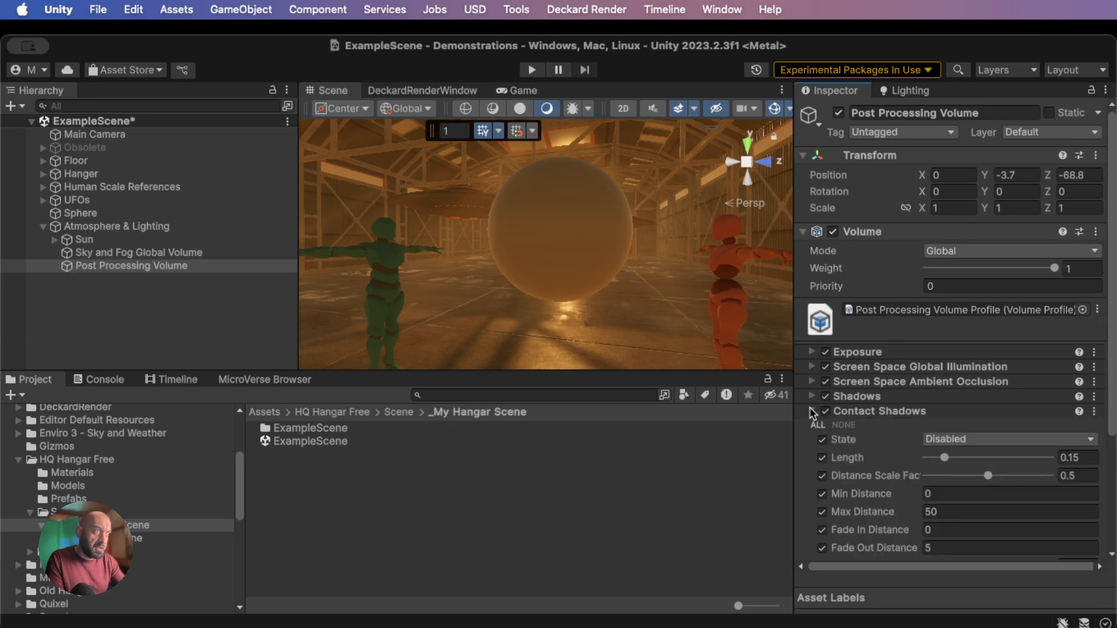
{"action": "left_click", "coordinate": [944, 438]}
{"action": "left_click", "coordinate": [959, 478]}
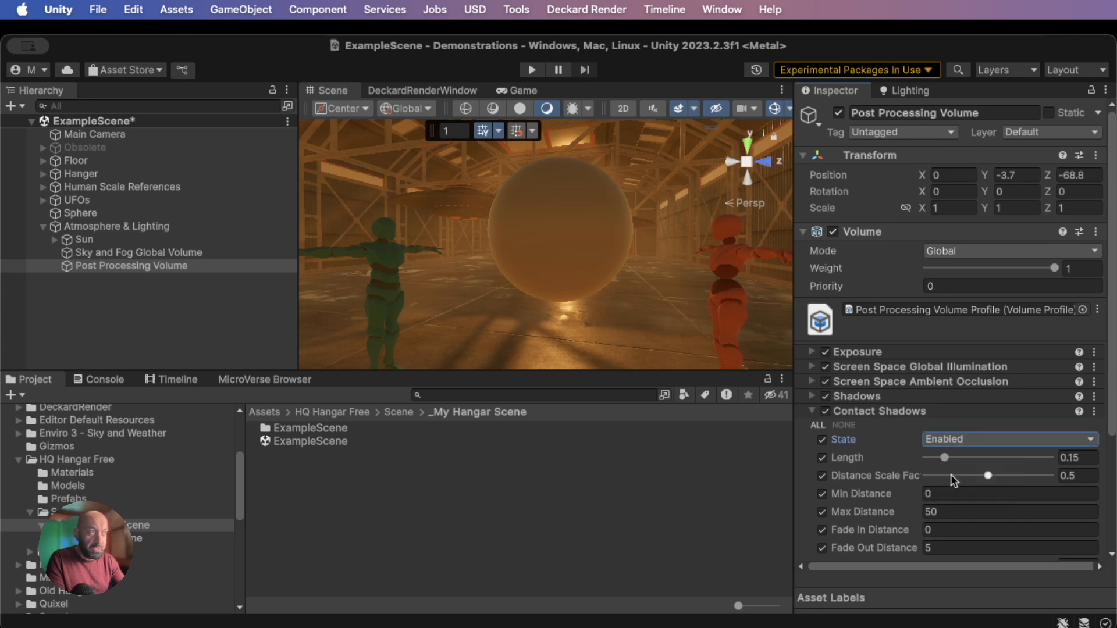
{"action": "left_click", "coordinate": [846, 411]}
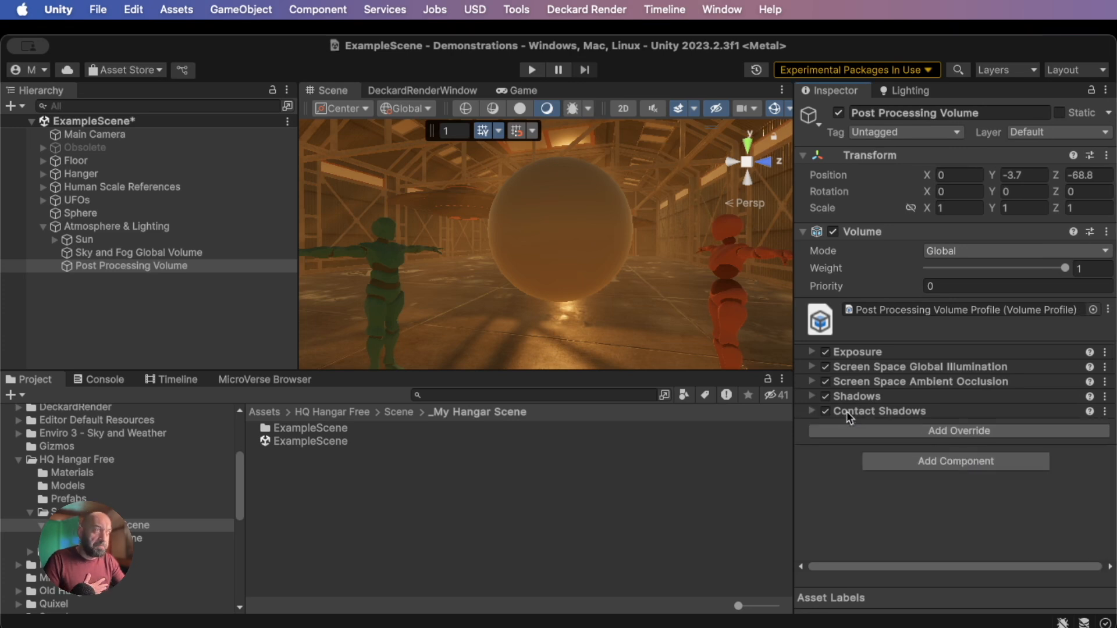
{"action": "left_click", "coordinate": [933, 368]}
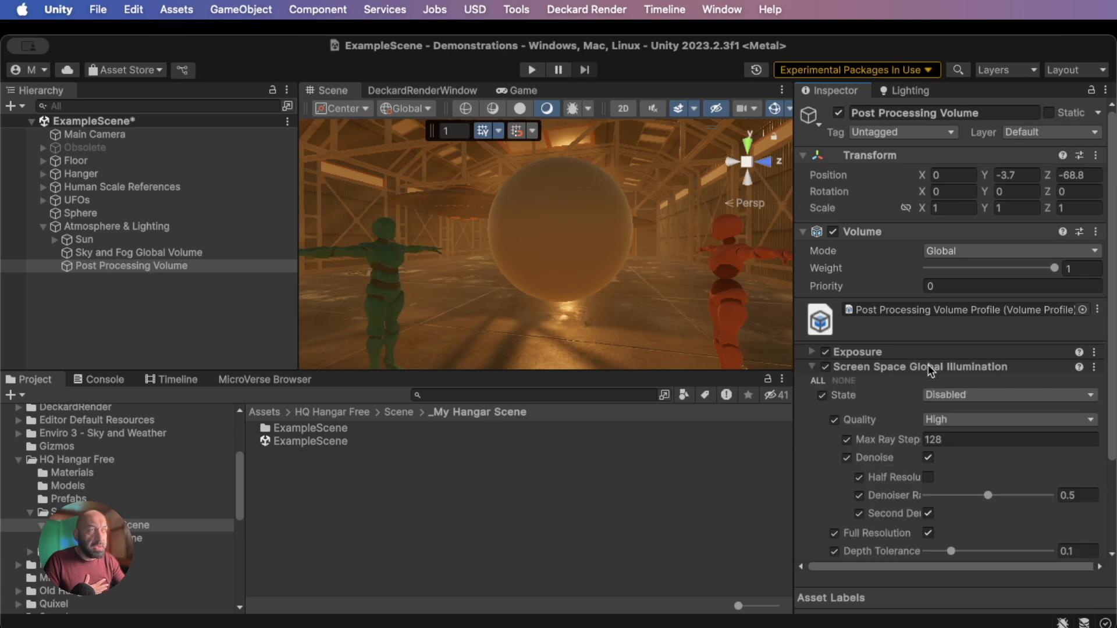
{"action": "left_click", "coordinate": [941, 398]}
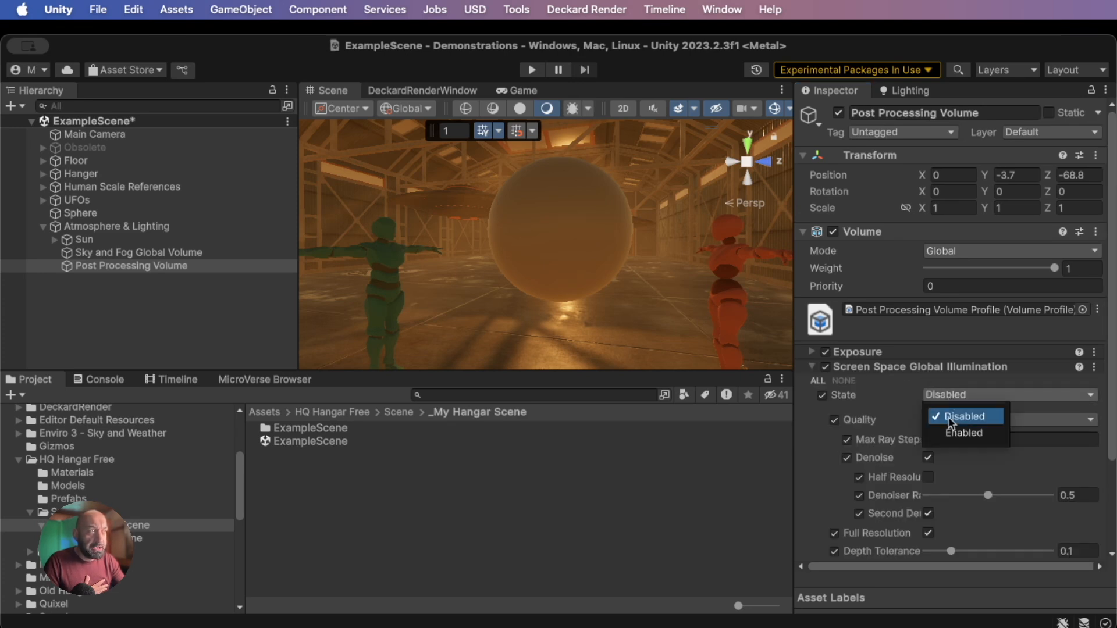
{"action": "left_click", "coordinate": [889, 387]}
{"action": "left_click", "coordinate": [895, 366]}
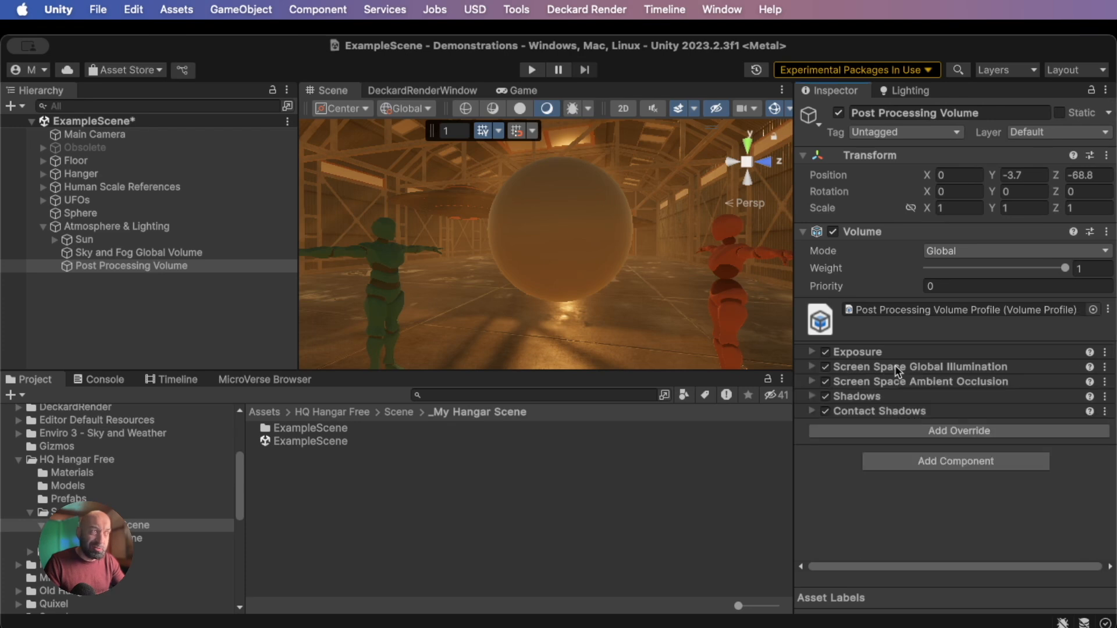
Add a Micro Shadows override to the post-processing profile and activate all its properties
{"action": "left_click", "coordinate": [866, 429]}
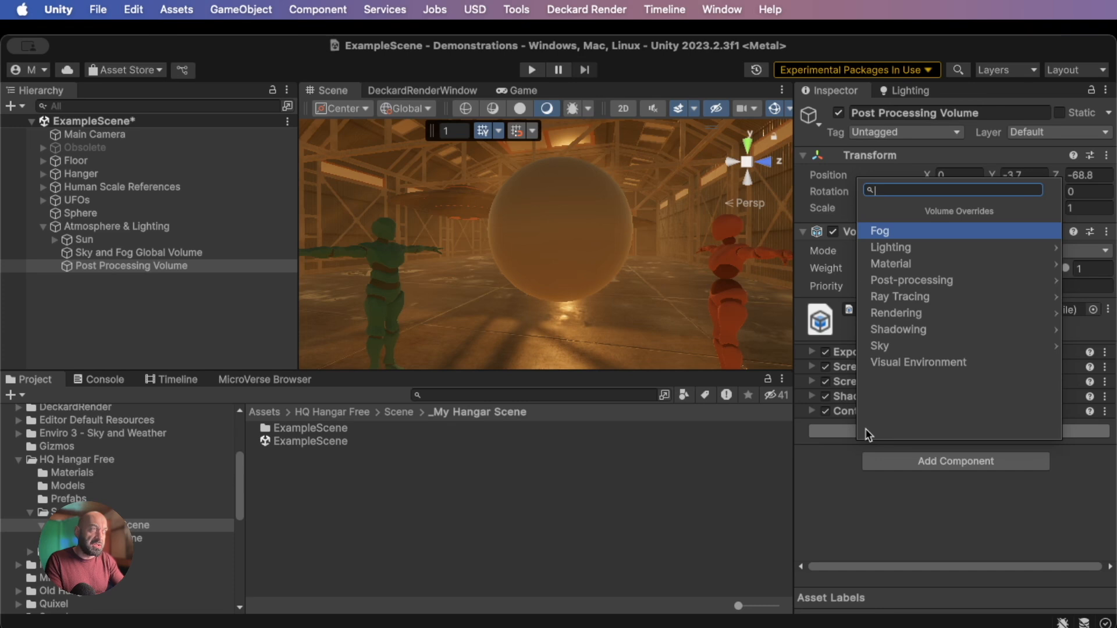
{"action": "type", "text": "mic"}
{"action": "key", "text": "Return"}
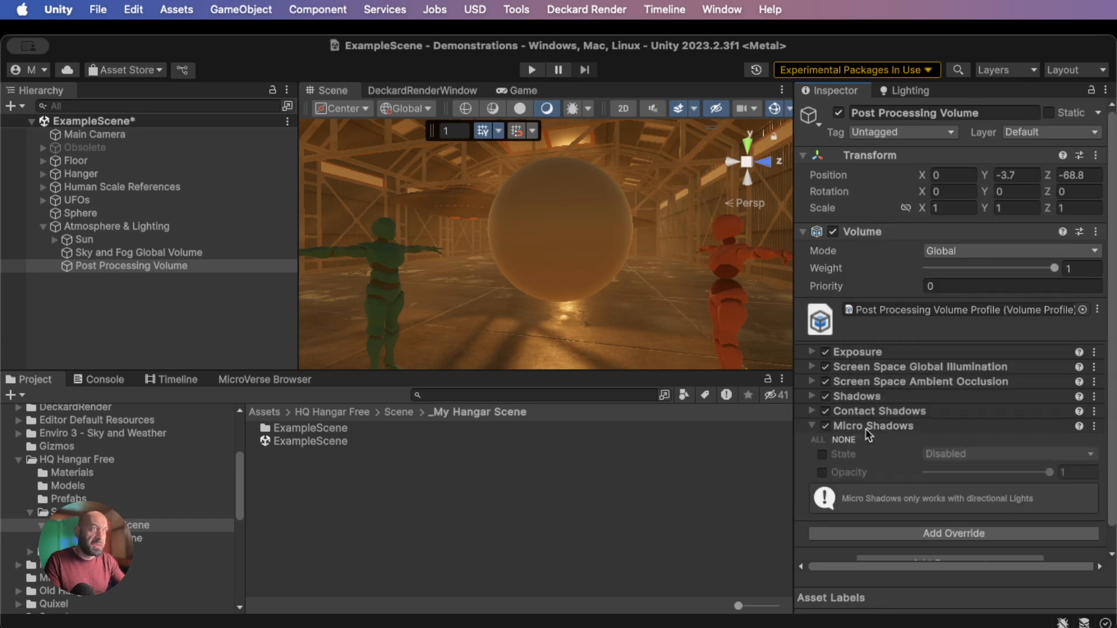
{"action": "left_click", "coordinate": [818, 440]}
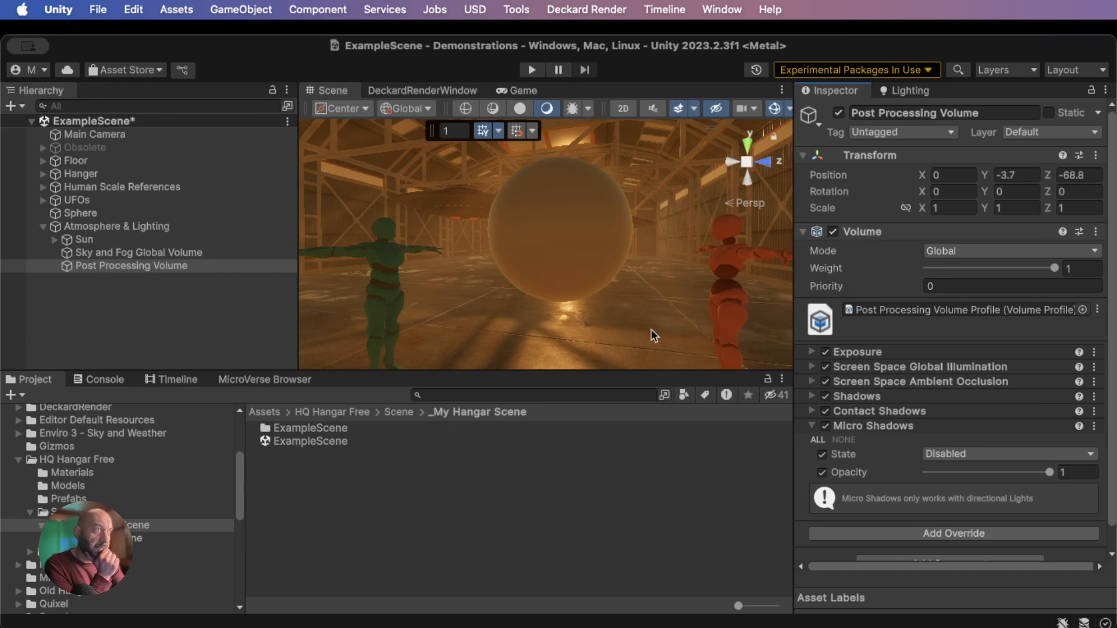
Collapse the Micro Shadows override, then add a Chromatic Aberration override and activate all its properties
{"action": "left_click", "coordinate": [871, 425]}
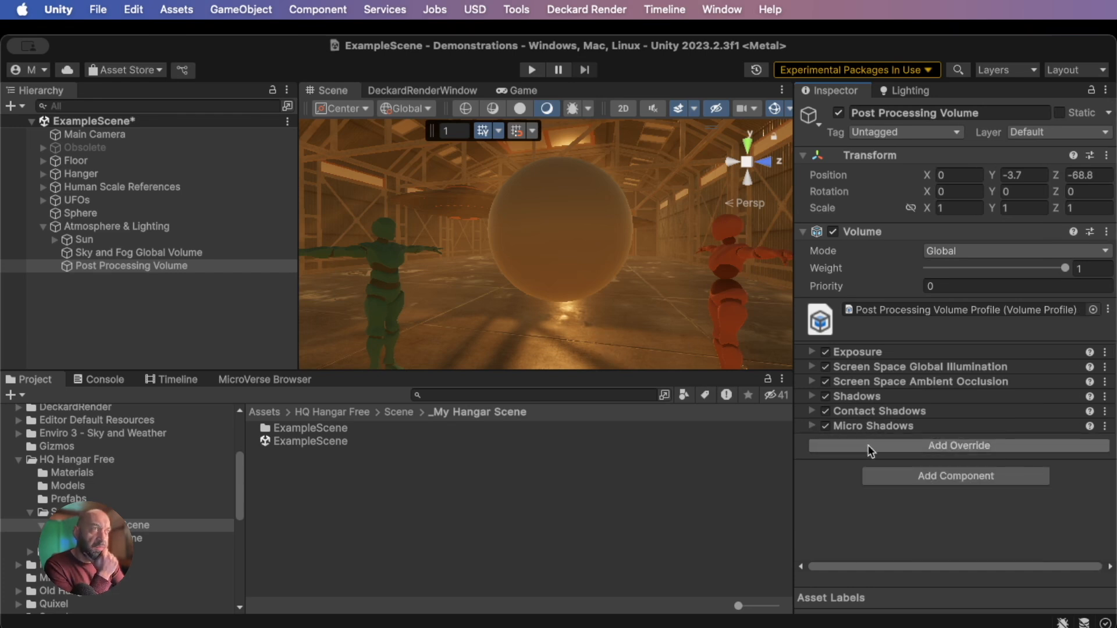
{"action": "left_click", "coordinate": [868, 445]}
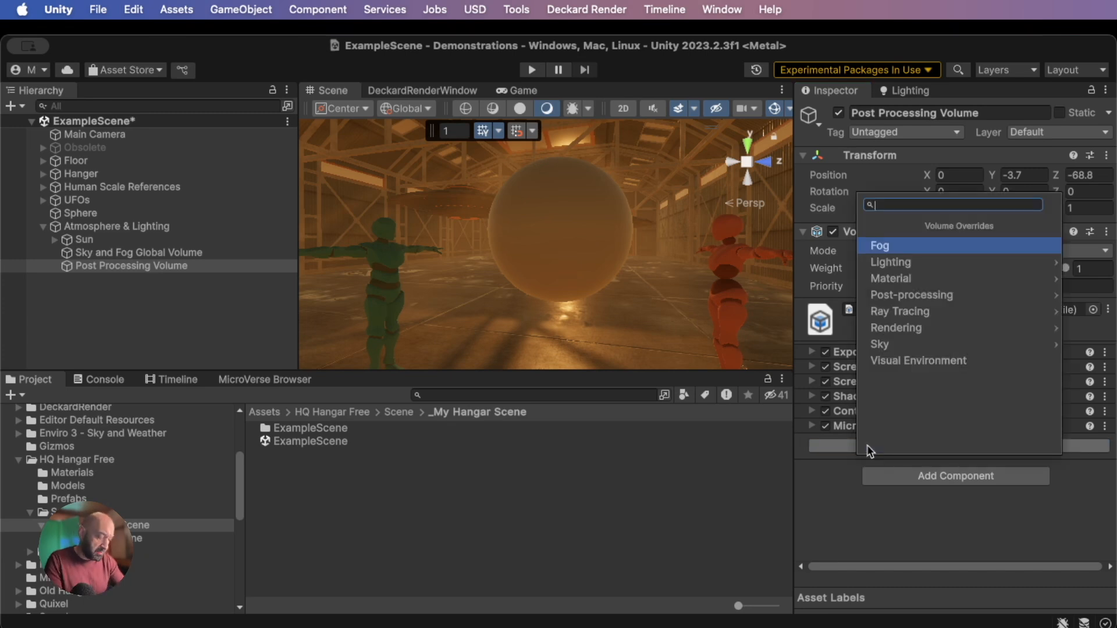
{"action": "type", "text": "chr"}
{"action": "key", "text": "Return"}
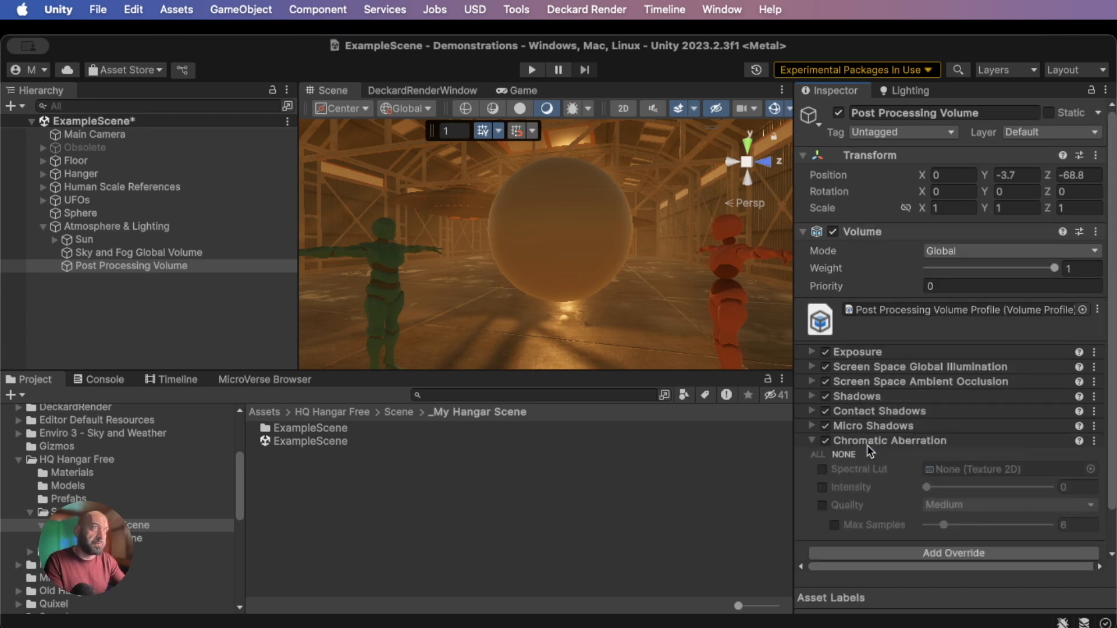
{"action": "left_click", "coordinate": [818, 454]}
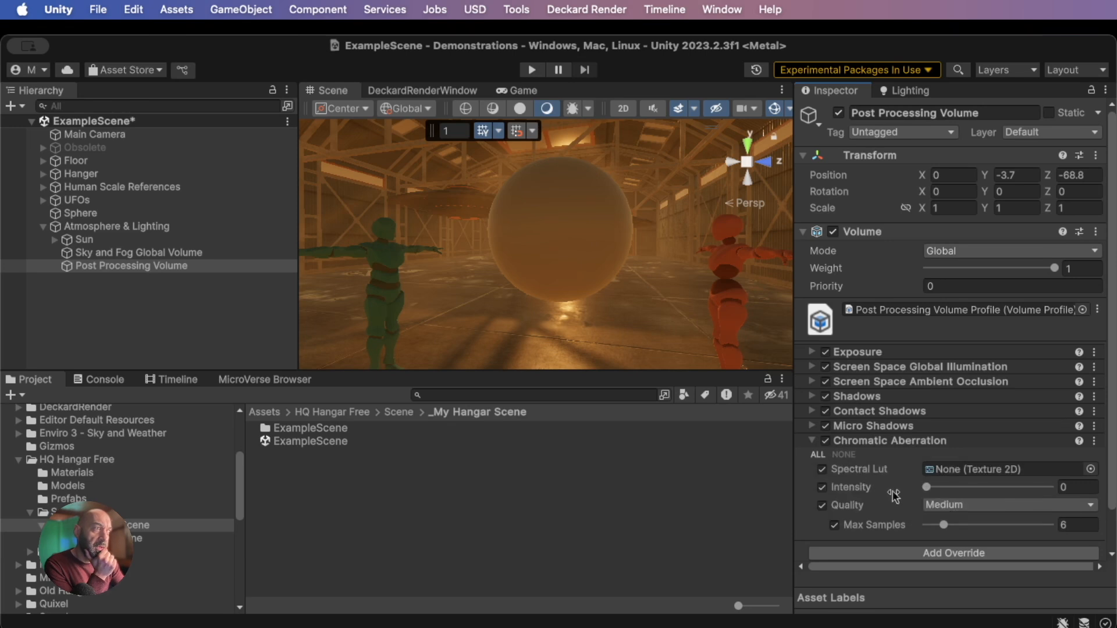
Set the Chromatic Aberration Intensity to 0.12, compare the scene with the override off and on, and collapse it
{"action": "left_click_drag", "start_coordinate": [926, 489], "coordinate": [991, 488]}
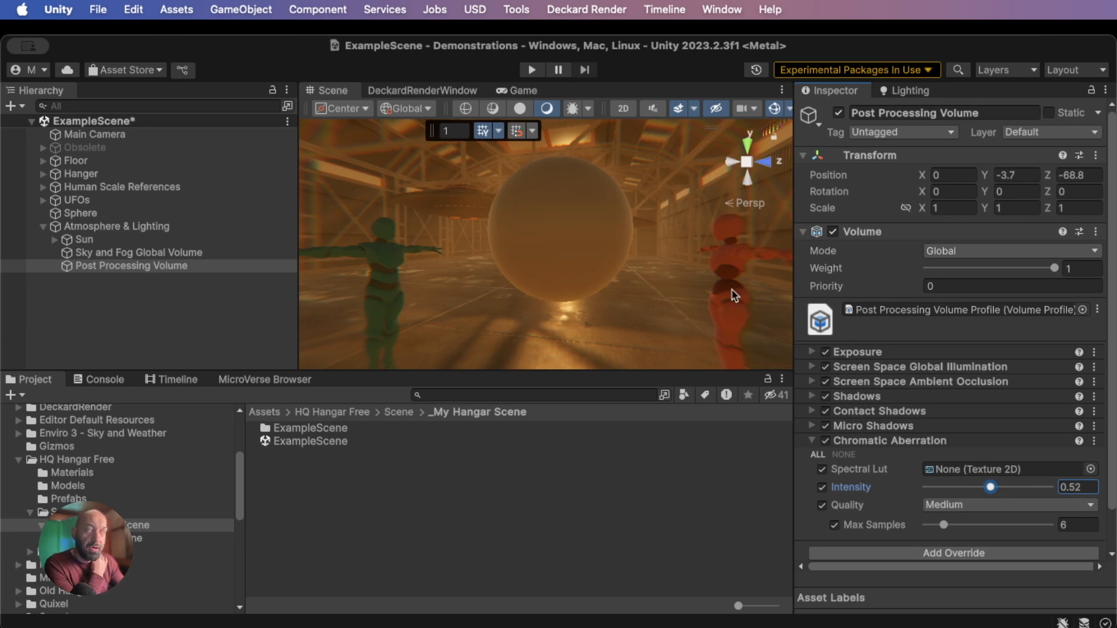
{"action": "left_click_drag", "start_coordinate": [988, 490], "coordinate": [943, 490]}
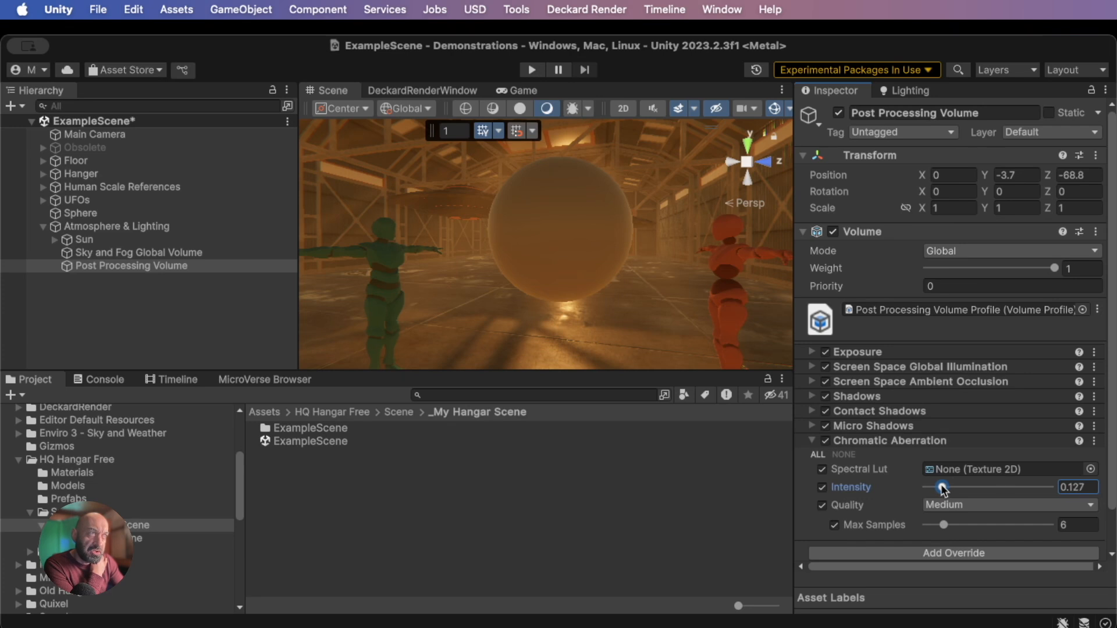
{"action": "left_click", "coordinate": [826, 441]}
{"action": "left_click", "coordinate": [826, 442]}
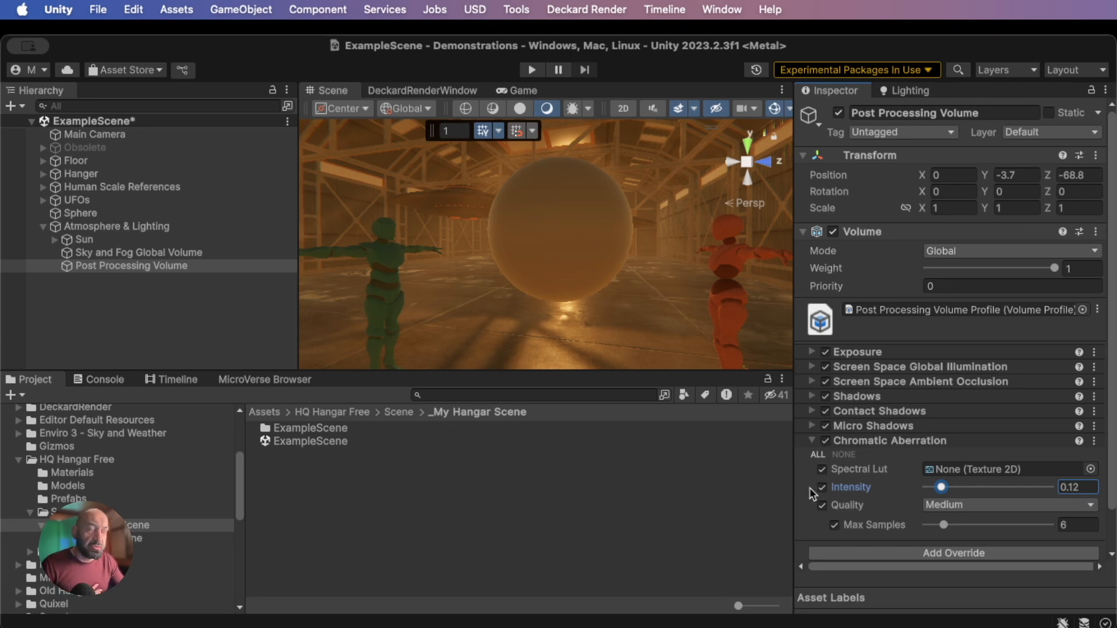
{"action": "left_click", "coordinate": [857, 440]}
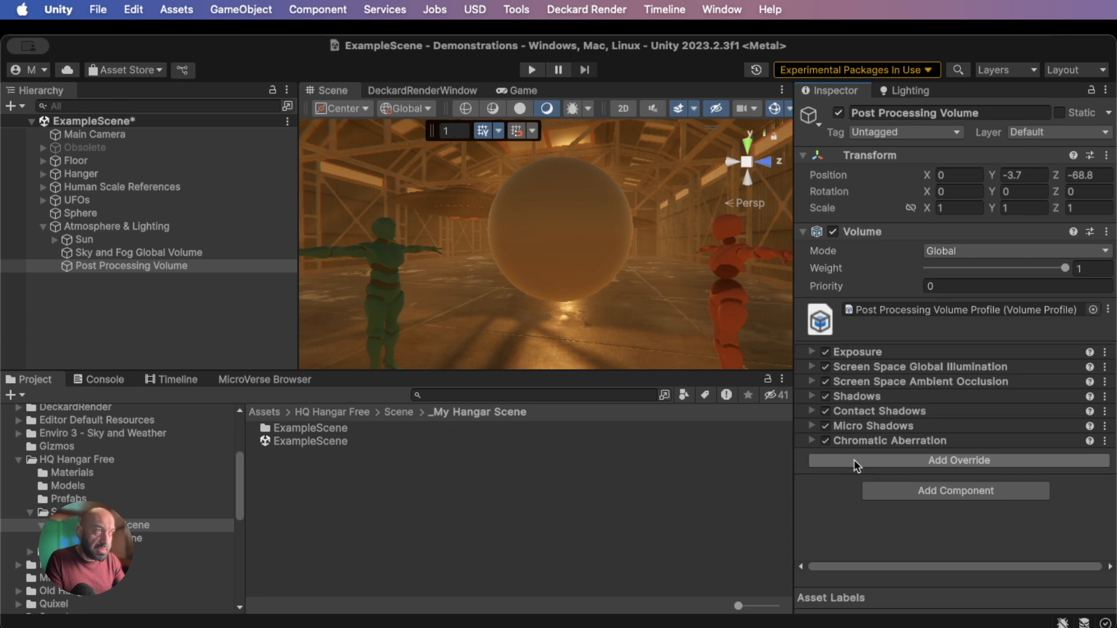
Add a Color Adjustments override to the post-processing profile and activate its Contrast and Saturation properties
{"action": "left_click", "coordinate": [856, 466]}
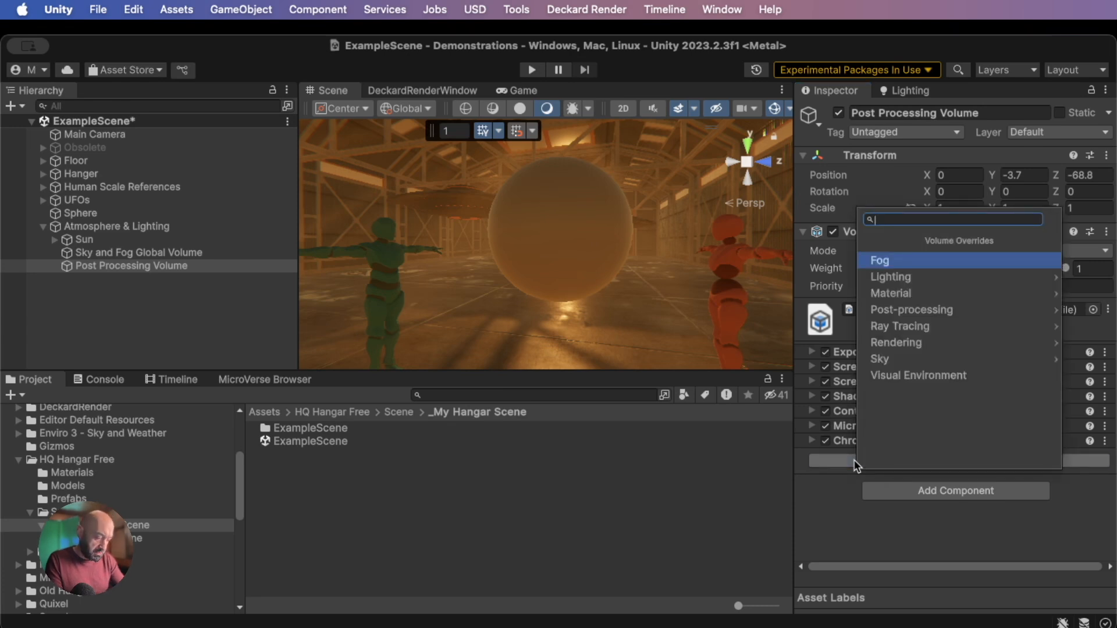
{"action": "type", "text": "color"}
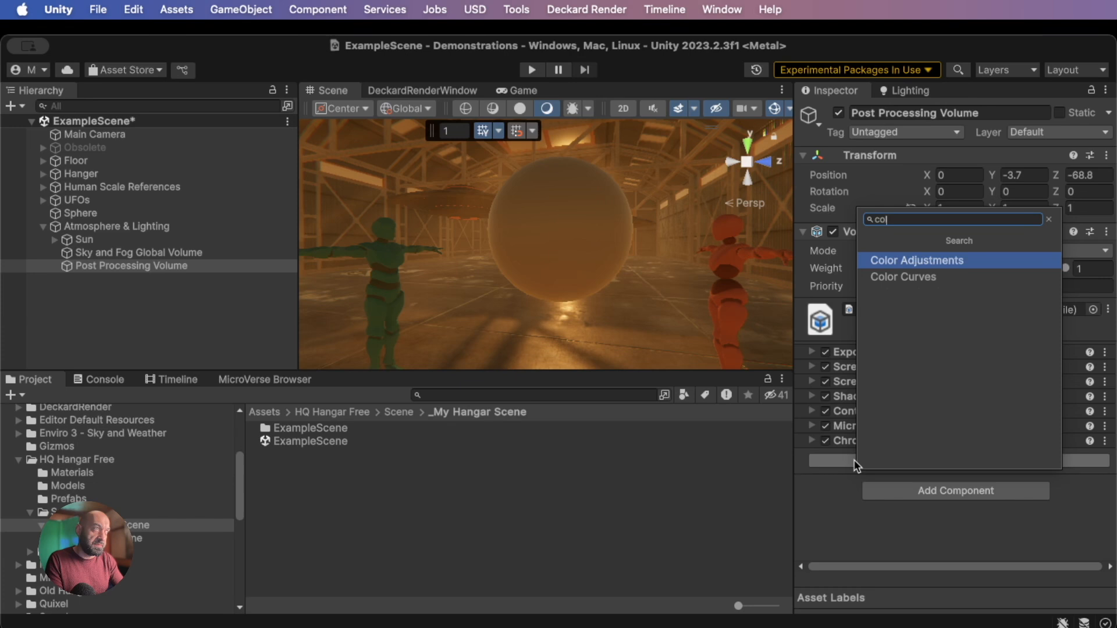
{"action": "key", "text": "Return"}
{"action": "scroll", "coordinate": [827, 460], "scroll_direction": "down", "scroll_amount": 3}
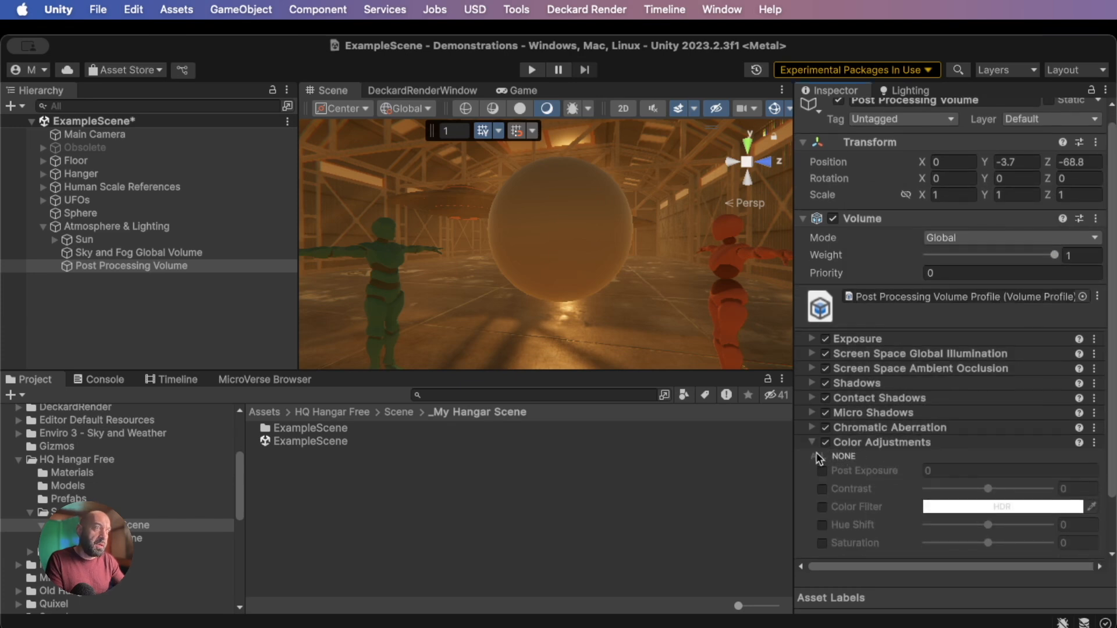
{"action": "scroll", "coordinate": [822, 451], "scroll_direction": "down", "scroll_amount": 2}
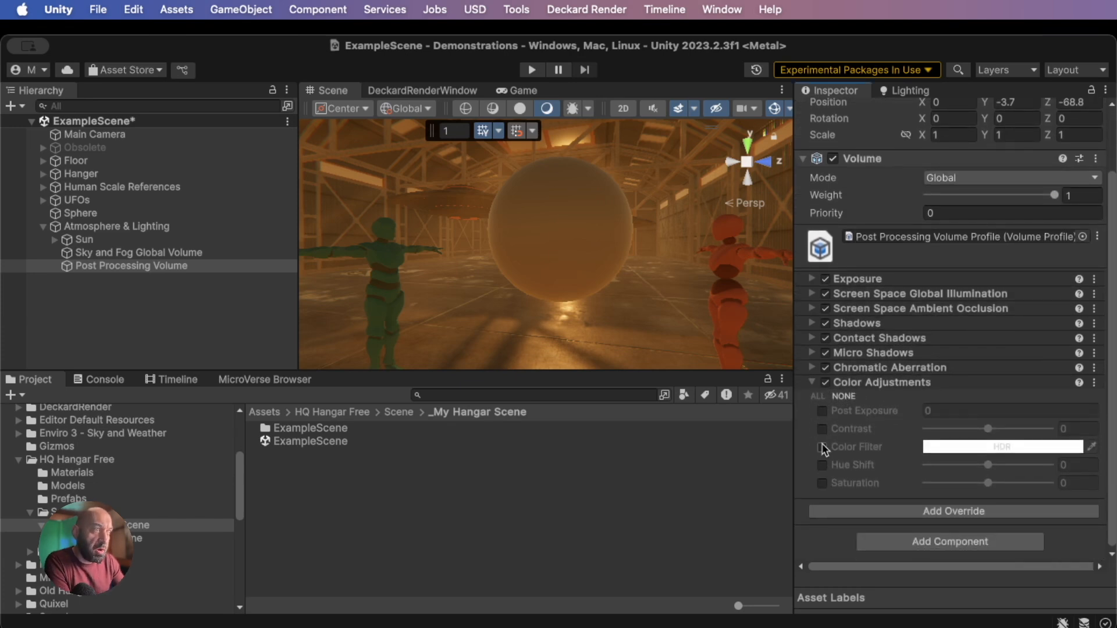
{"action": "left_click", "coordinate": [821, 430]}
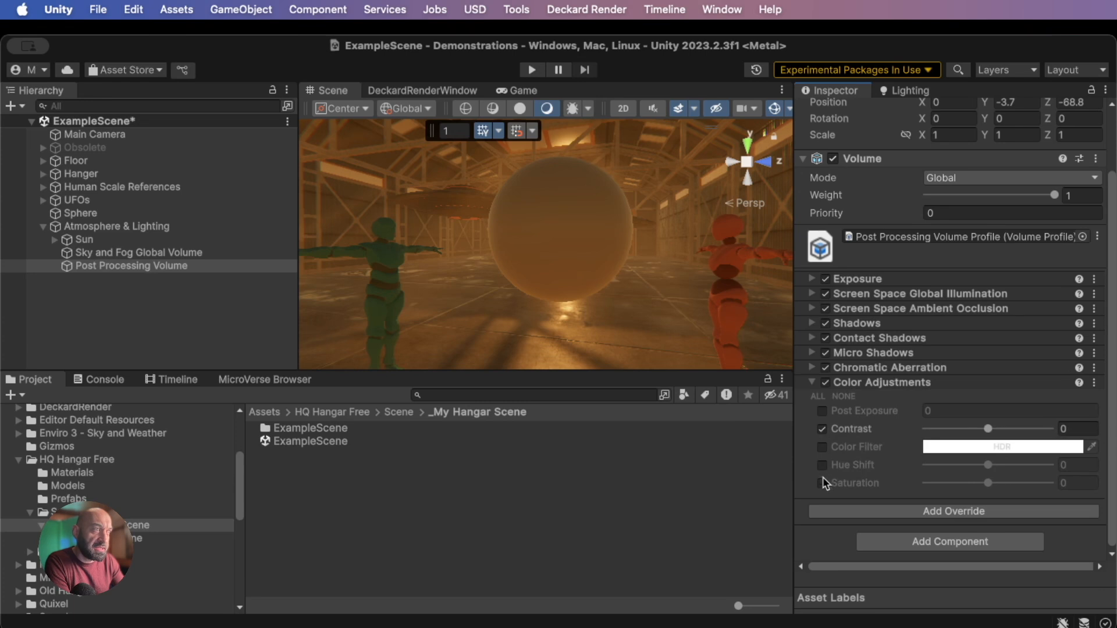
{"action": "left_click", "coordinate": [822, 483]}
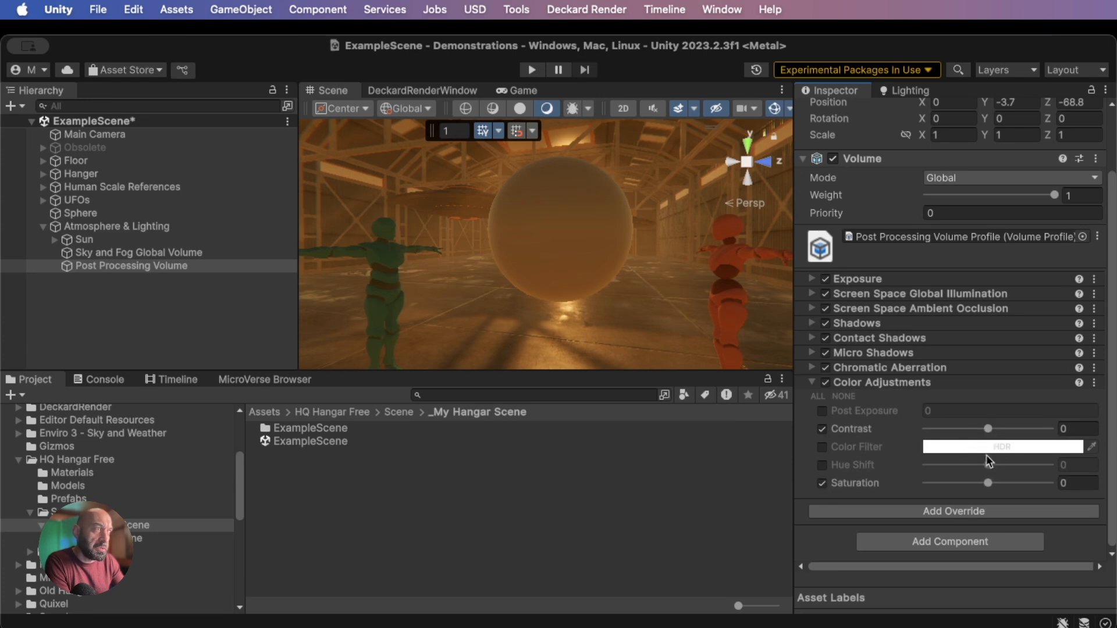
Set the Color Adjustments Saturation to -24 and Contrast to 12, and collapse the override
{"action": "left_click_drag", "start_coordinate": [988, 483], "coordinate": [974, 486]}
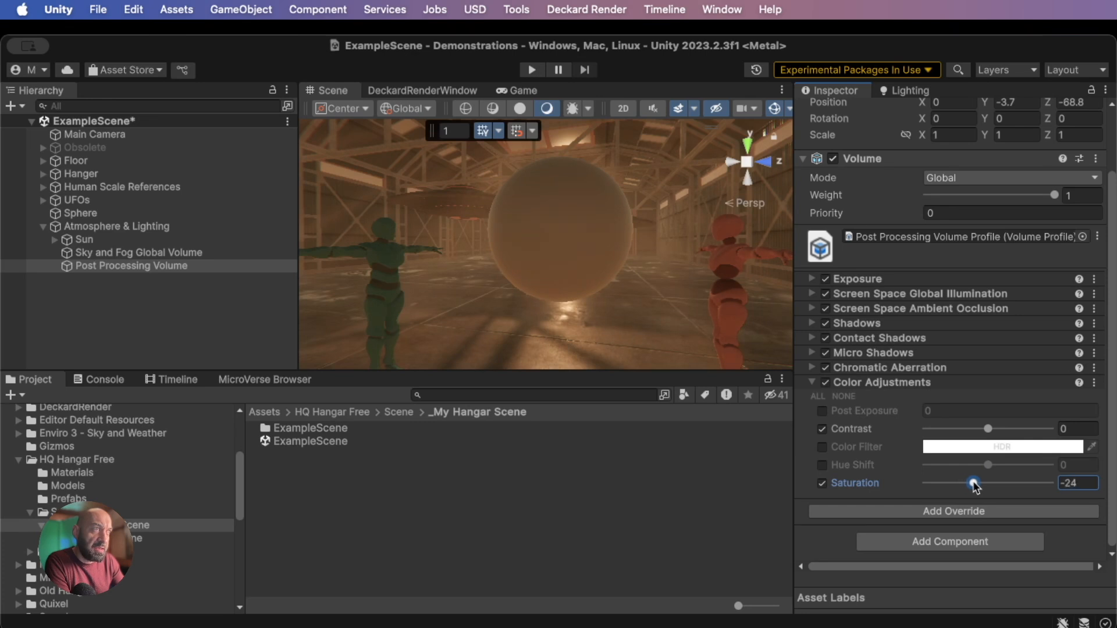
{"action": "mouse_move", "coordinate": [988, 429]}
{"action": "left_mouse_down"}
{"action": "mouse_move", "coordinate": [1007, 431]}
{"action": "mouse_move", "coordinate": [976, 431]}
{"action": "mouse_move", "coordinate": [997, 431]}
{"action": "left_mouse_up"}
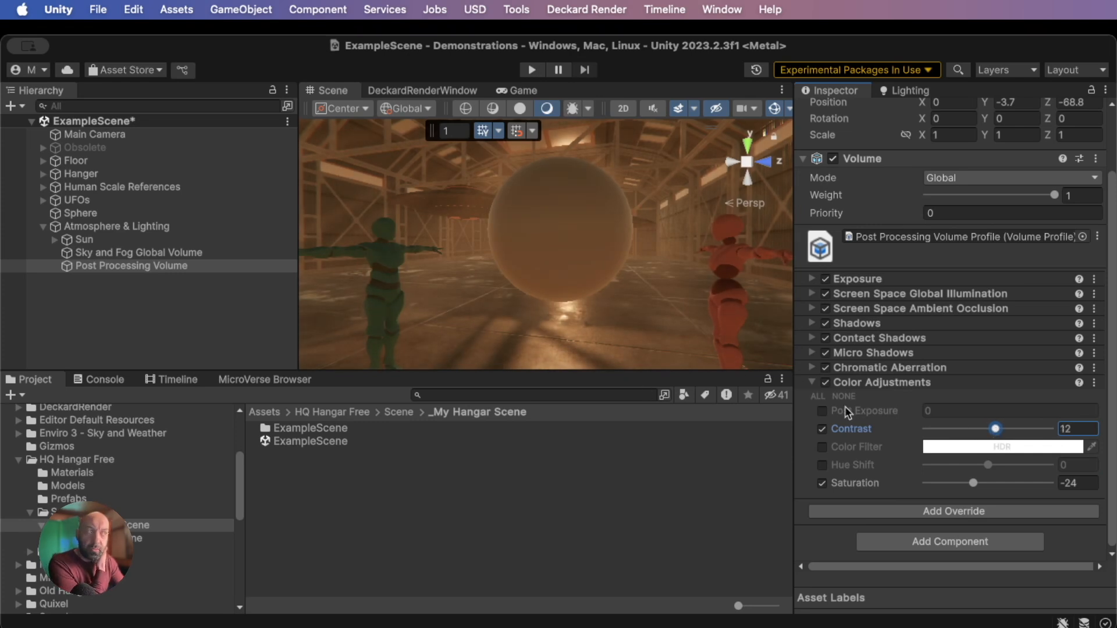
{"action": "left_click", "coordinate": [854, 385]}
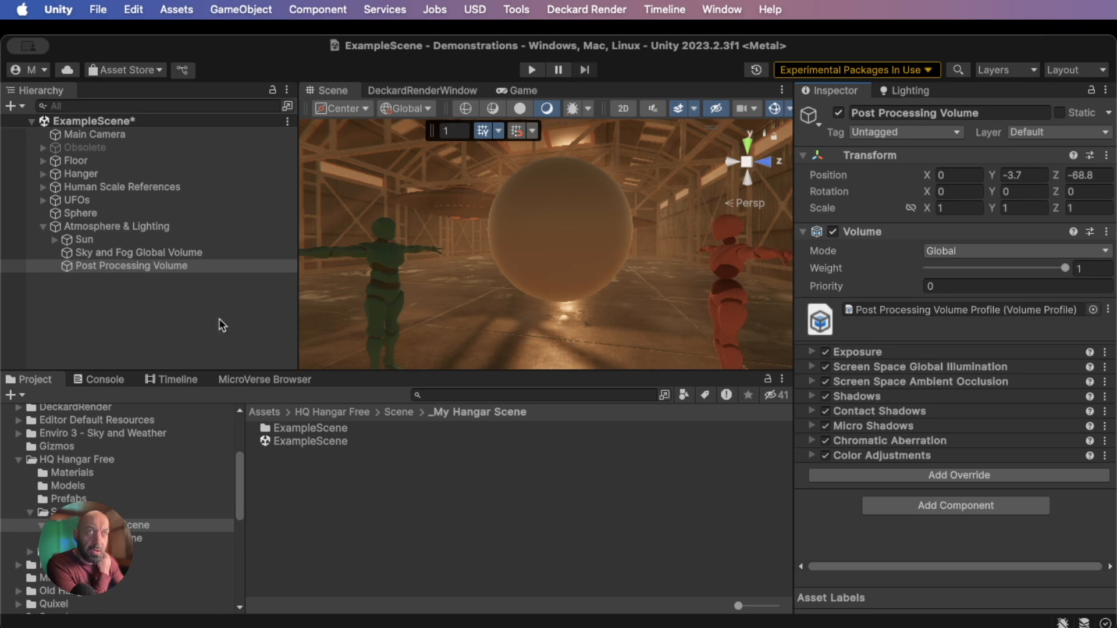
Deactivate the Sun, Physical object under the Sun group
{"action": "left_click", "coordinate": [55, 240]}
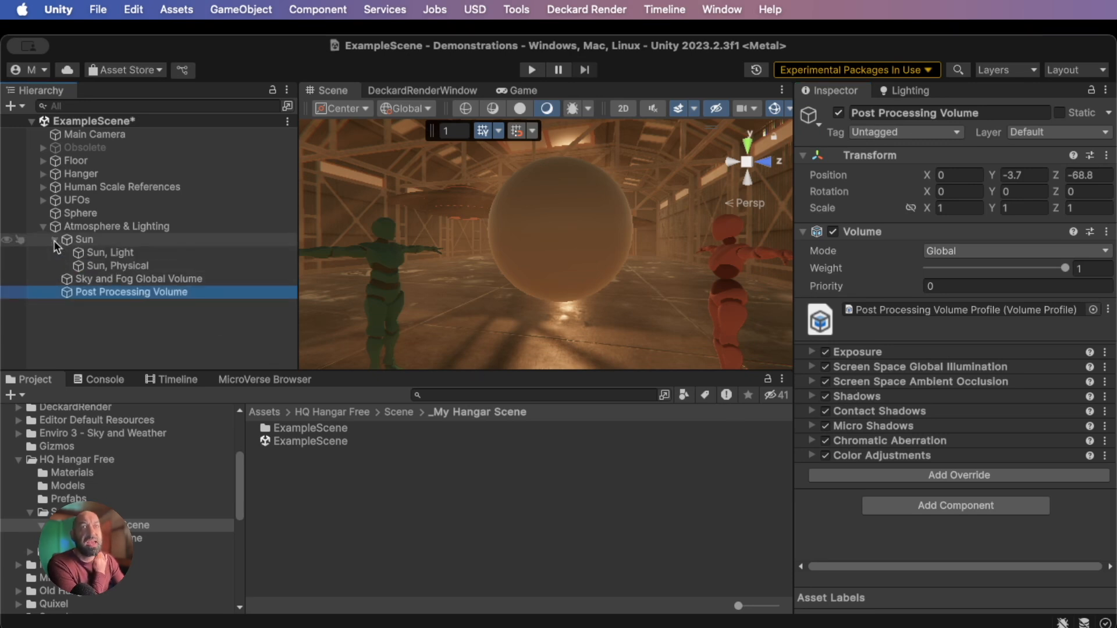
{"action": "left_click", "coordinate": [93, 266]}
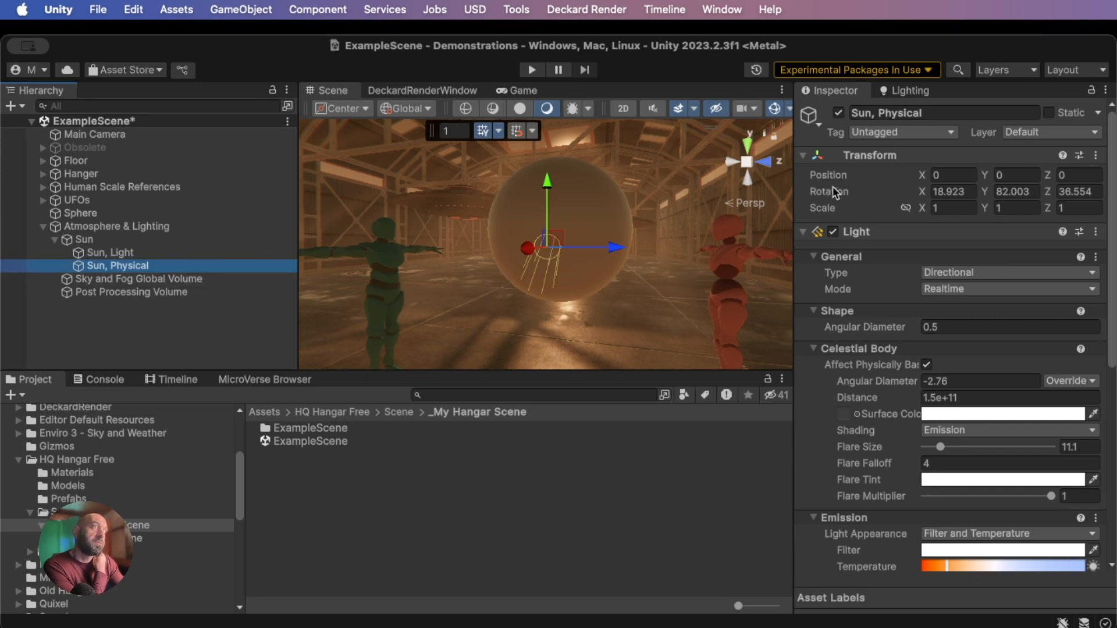
{"action": "left_click", "coordinate": [839, 112]}
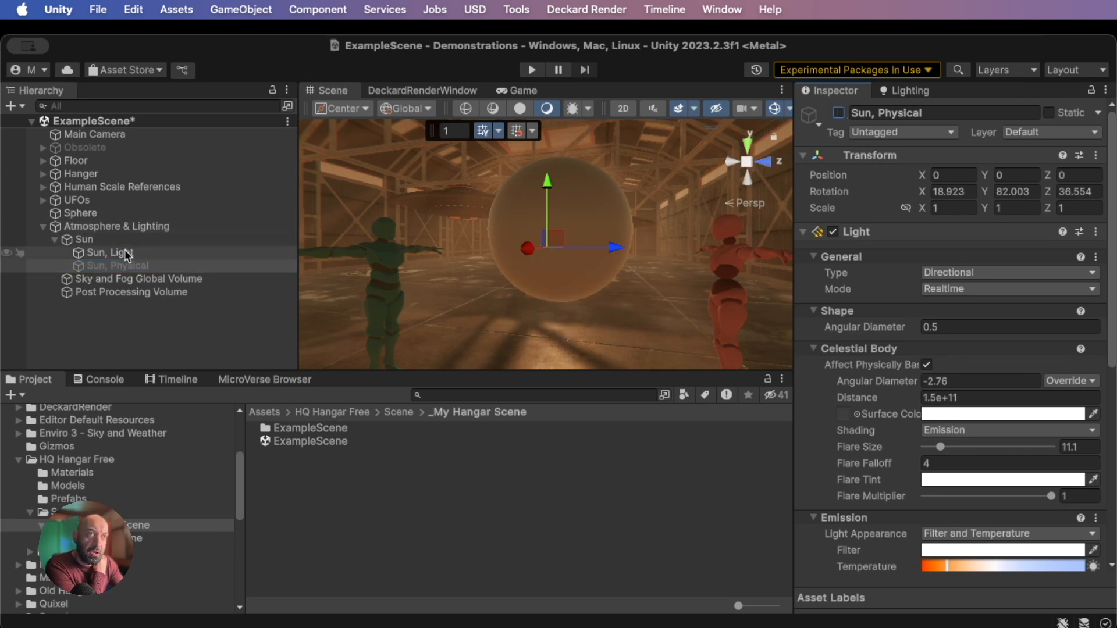
Set the Shape Angular Diameter of the Sun, Light directional light to 1.11 to soften its shadows on the floor
{"action": "left_click", "coordinate": [108, 252]}
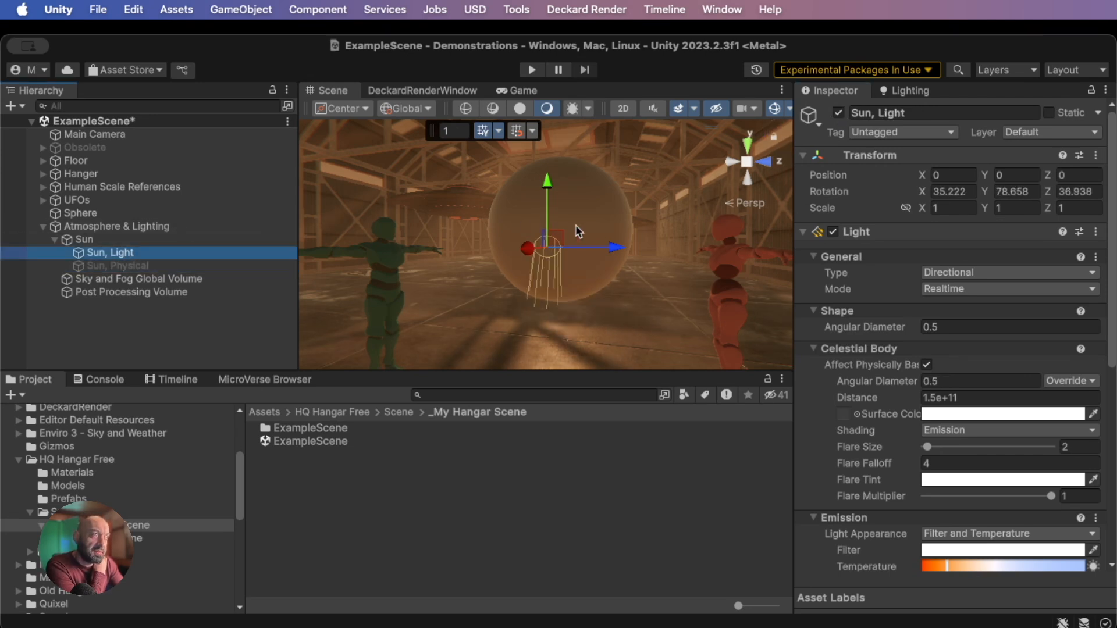
{"action": "scroll", "coordinate": [867, 289], "scroll_direction": "down", "scroll_amount": 3}
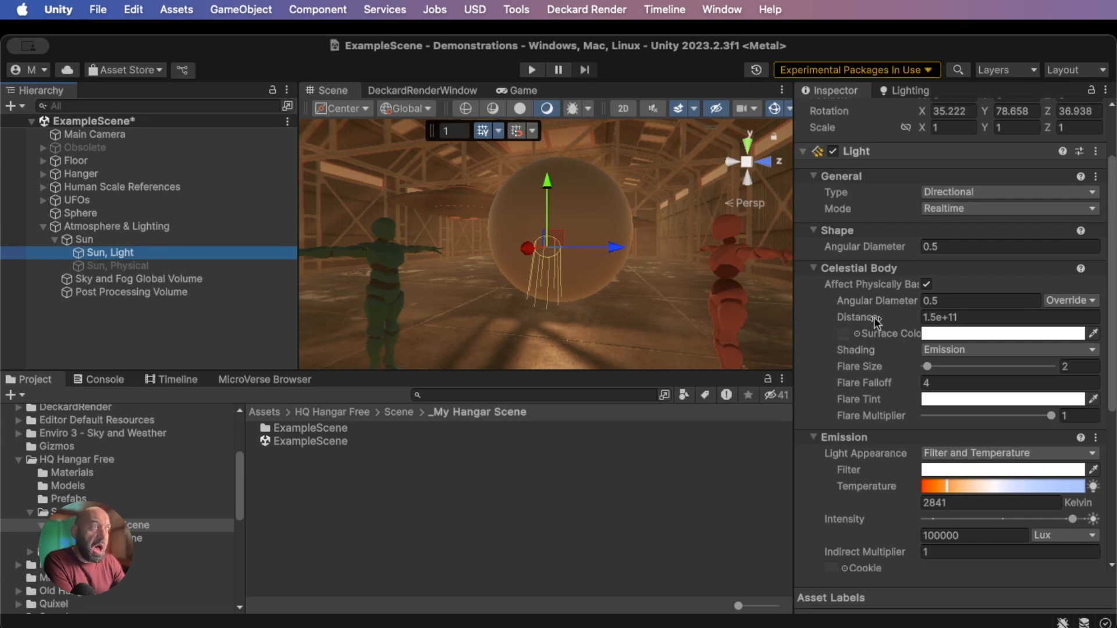
{"action": "scroll", "coordinate": [883, 308], "scroll_direction": "up", "scroll_amount": 2}
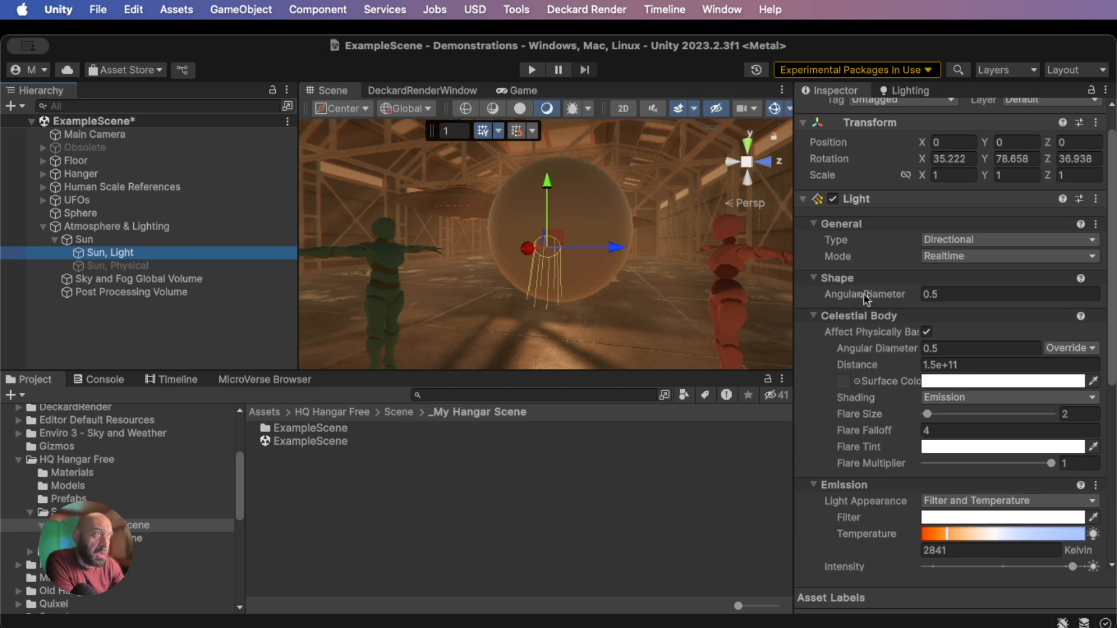
{"action": "mouse_move", "coordinate": [861, 295]}
{"action": "mouse_move", "coordinate": [861, 295]}
{"action": "left_mouse_down"}
{"action": "mouse_move", "coordinate": [906, 298]}
{"action": "mouse_move", "coordinate": [871, 290]}
{"action": "left_mouse_up"}
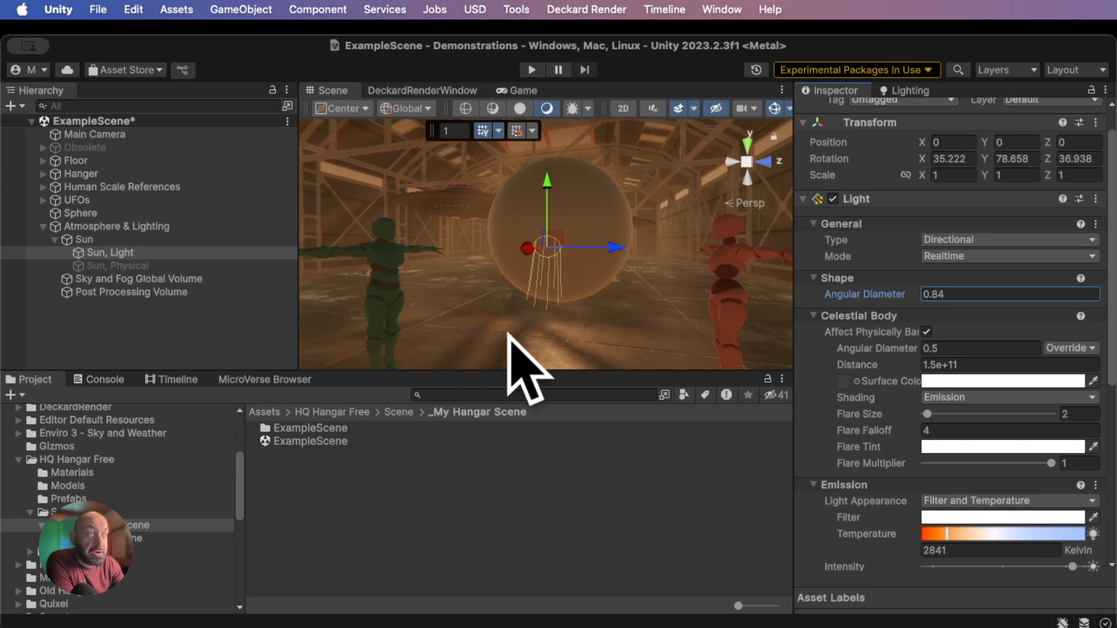
{"action": "right_click_drag", "start_coordinate": [554, 342], "coordinate": [536, 448]}
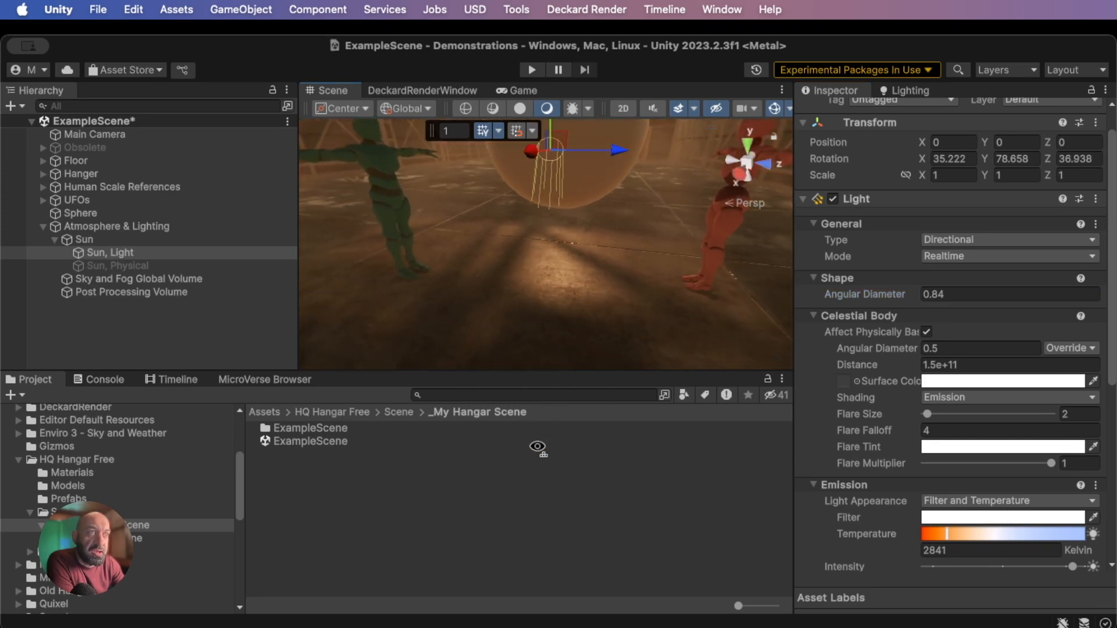
{"action": "left_click", "coordinate": [880, 295]}
{"action": "left_click_drag", "start_coordinate": [880, 295], "coordinate": [853, 292]}
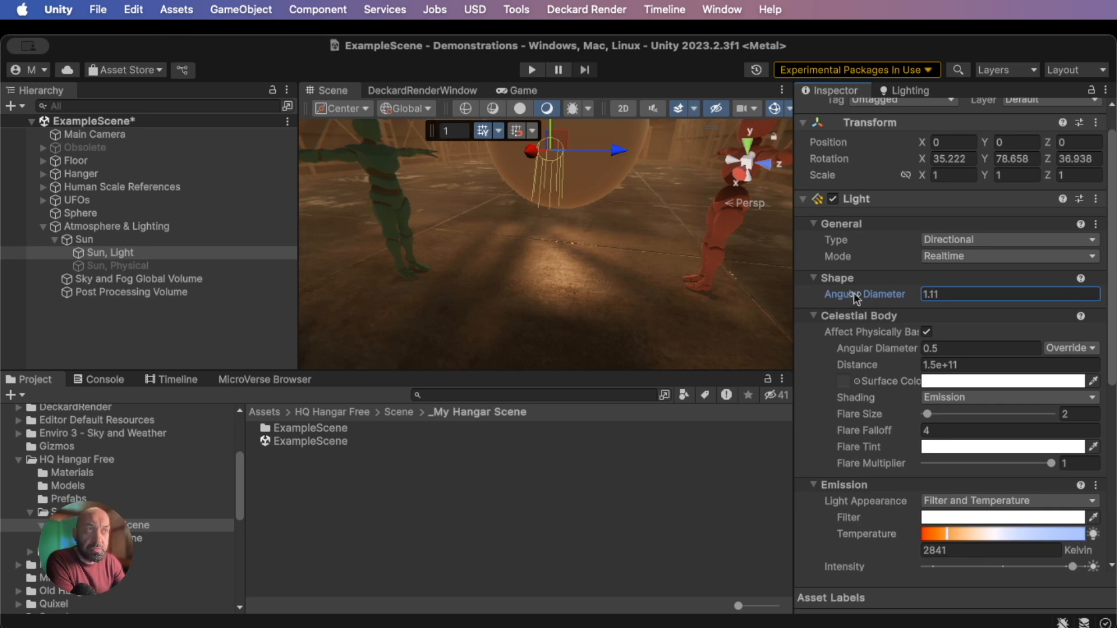
Set the Sun, Light celestial body's Flare Size to 24.2 and check the glow inside the hangar
{"action": "right_click_drag", "start_coordinate": [705, 269], "coordinate": [704, 195]}
{"action": "left_click_drag", "start_coordinate": [928, 417], "coordinate": [959, 417]}
{"action": "right_click_drag", "start_coordinate": [743, 354], "coordinate": [696, 293]}
{"action": "scroll", "coordinate": [610, 259], "scroll_direction": "down", "scroll_amount": 4}
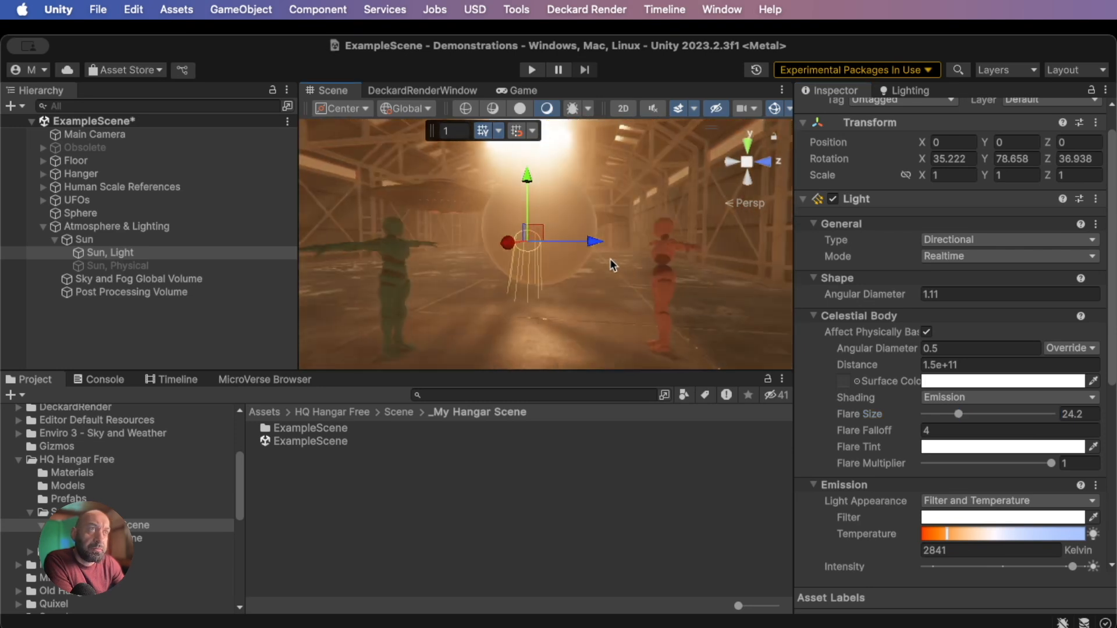
{"action": "scroll", "coordinate": [582, 248], "scroll_direction": "down", "scroll_amount": 3}
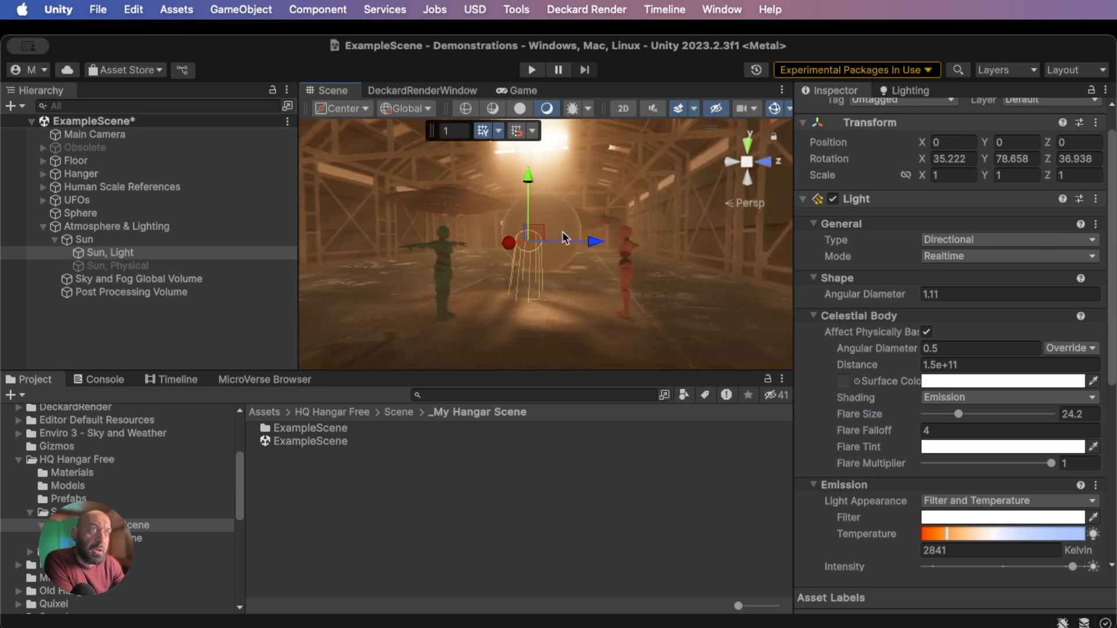
Copy the world transform of Hangar_part_01, the end section of the hangar, and deactivate that object
{"action": "key", "text": "e"}
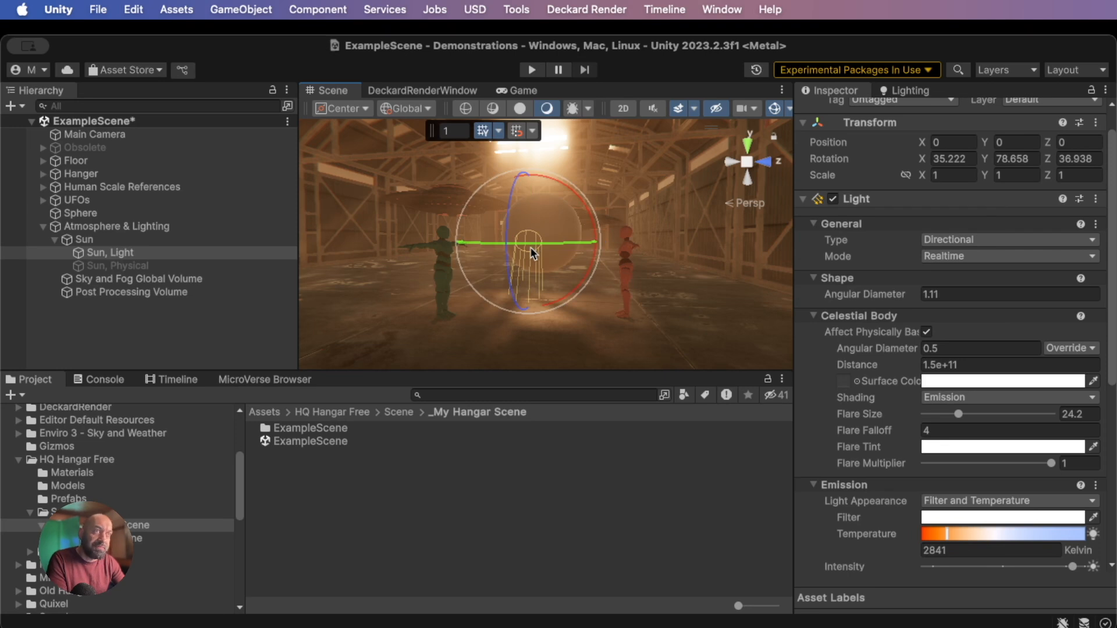
{"action": "middle_click_drag", "start_coordinate": [366, 225], "coordinate": [572, 304]}
{"action": "scroll", "coordinate": [456, 283], "scroll_direction": "up", "scroll_amount": 5}
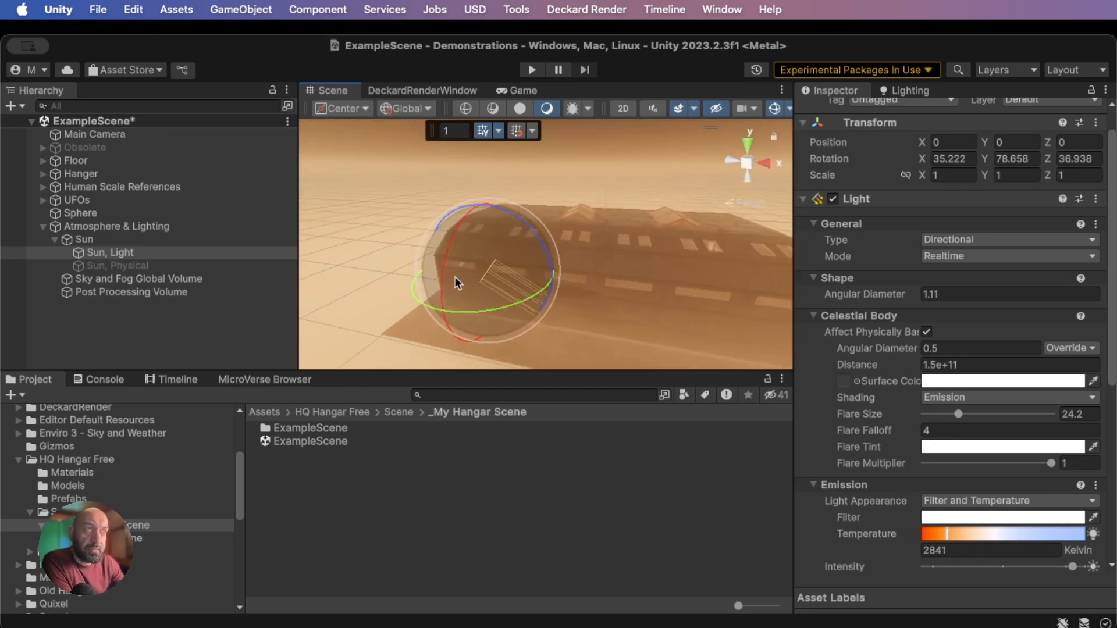
{"action": "scroll", "coordinate": [451, 281], "scroll_direction": "up", "scroll_amount": 2}
{"action": "middle_click_drag", "start_coordinate": [444, 275], "coordinate": [492, 282]}
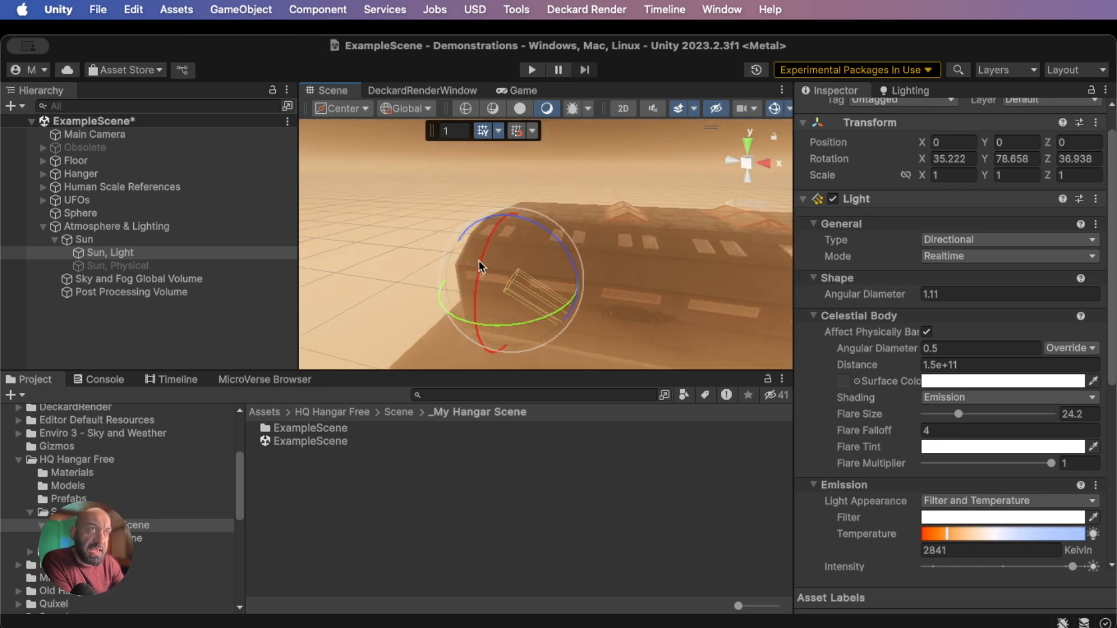
{"action": "left_click", "coordinate": [189, 324]}
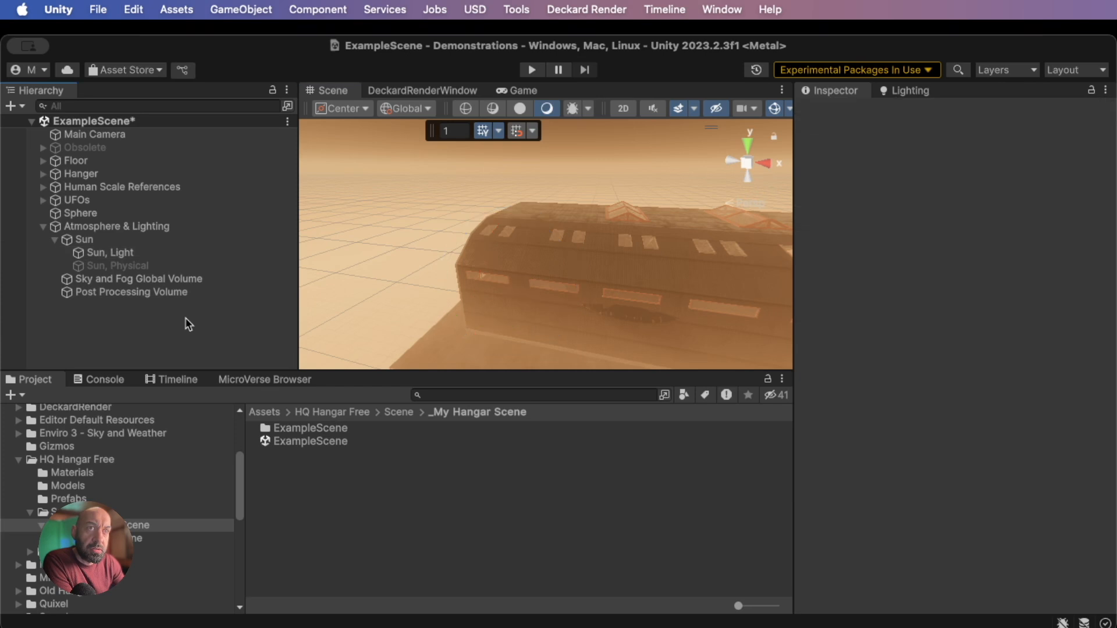
{"action": "left_click", "coordinate": [482, 254]}
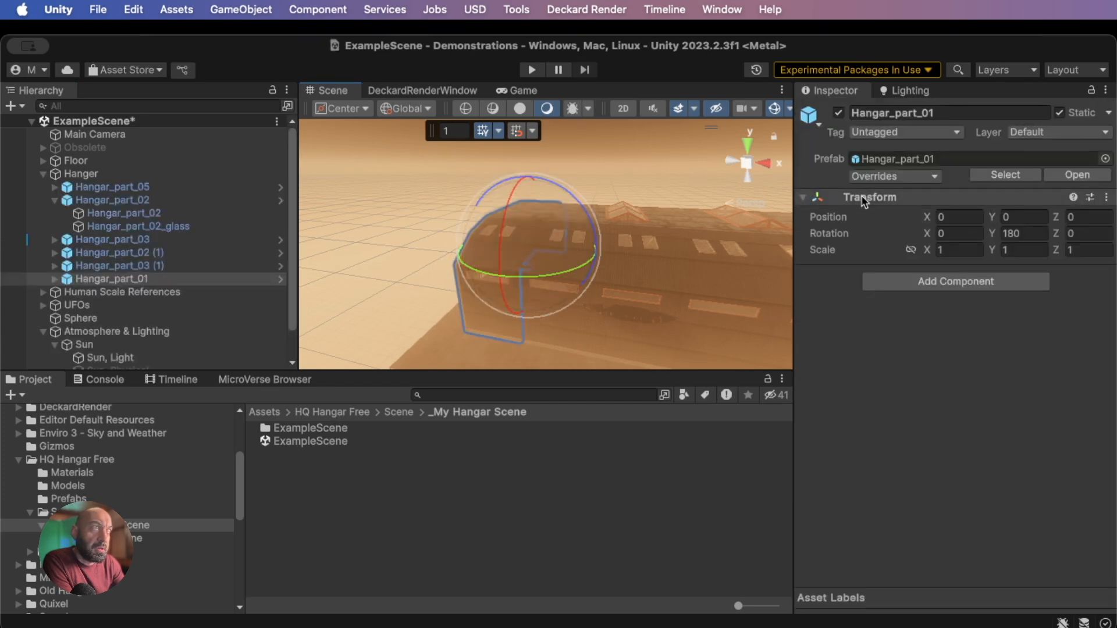
{"action": "left_click", "coordinate": [1106, 198]}
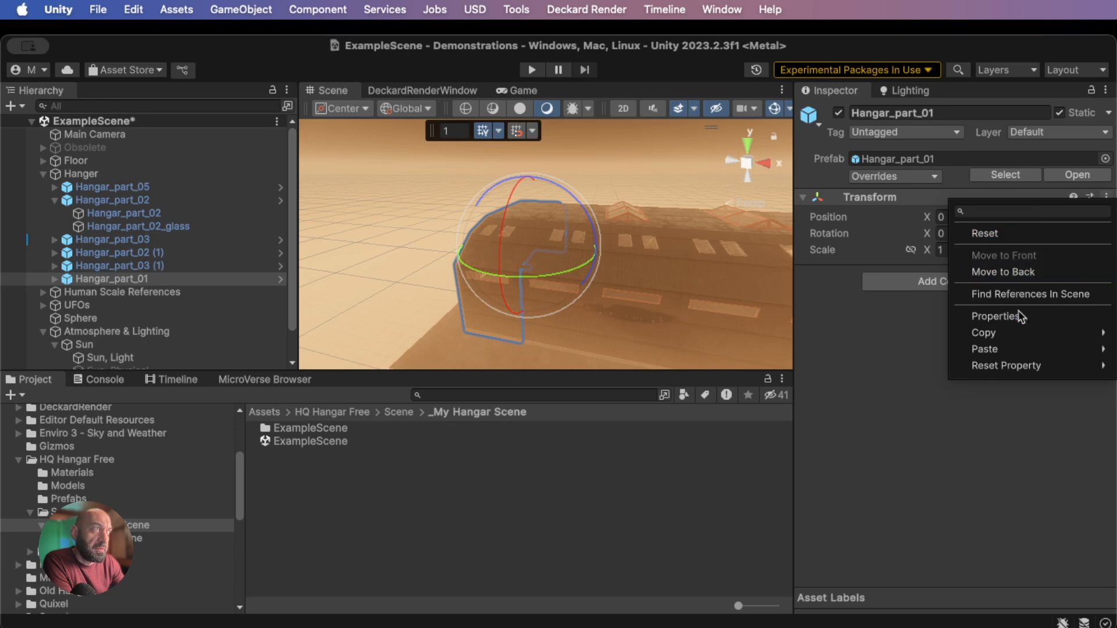
{"action": "mouse_move", "coordinate": [1024, 334]}
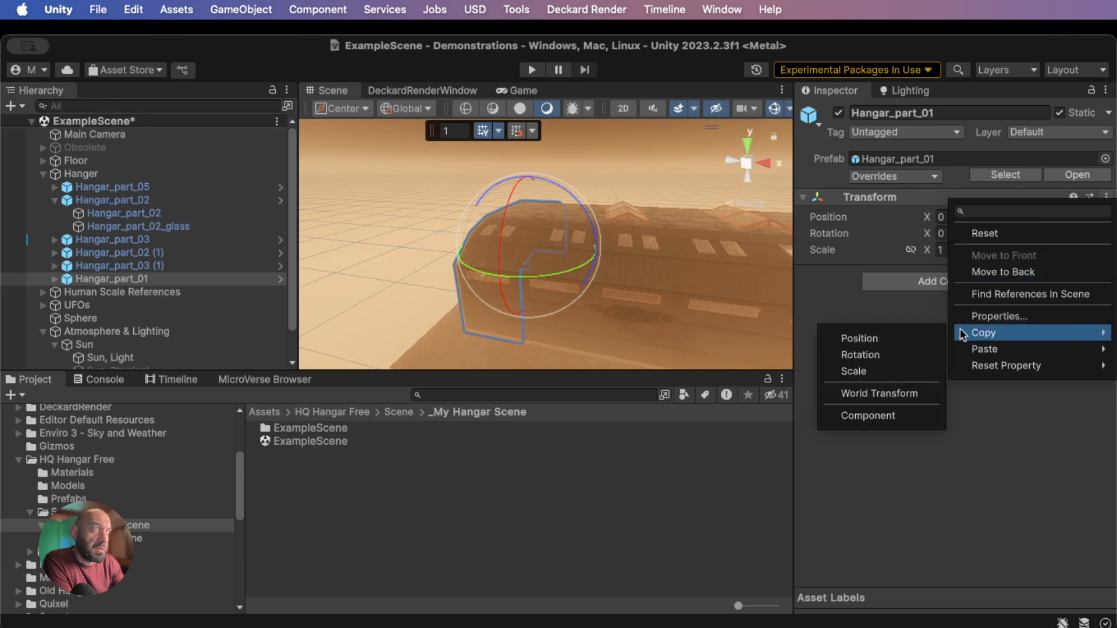
{"action": "left_click", "coordinate": [904, 394]}
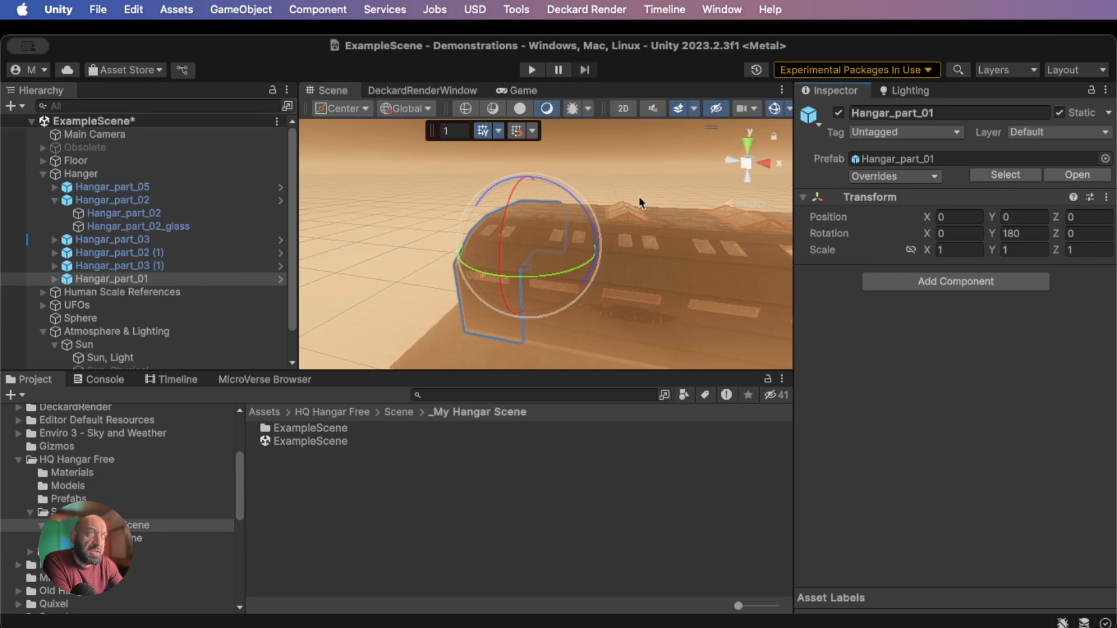
{"action": "left_click", "coordinate": [840, 113]}
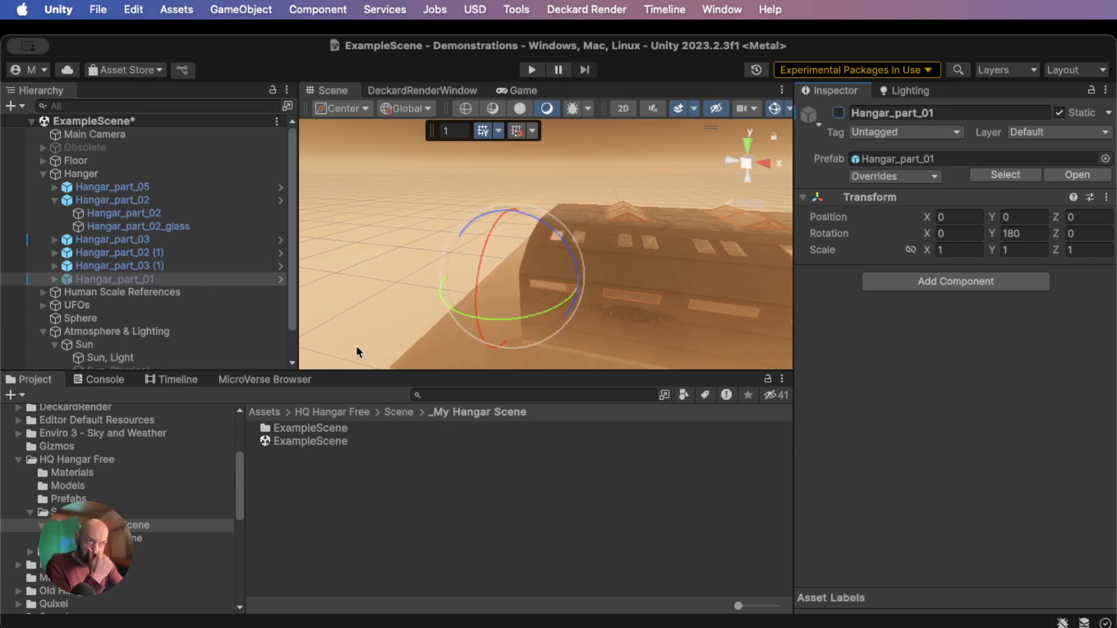
Add the Hangar_part_05 prefab from the HQ Hangar Free Prefabs folder to the scene and paste the copied world transform onto it
{"action": "left_click", "coordinate": [460, 394]}
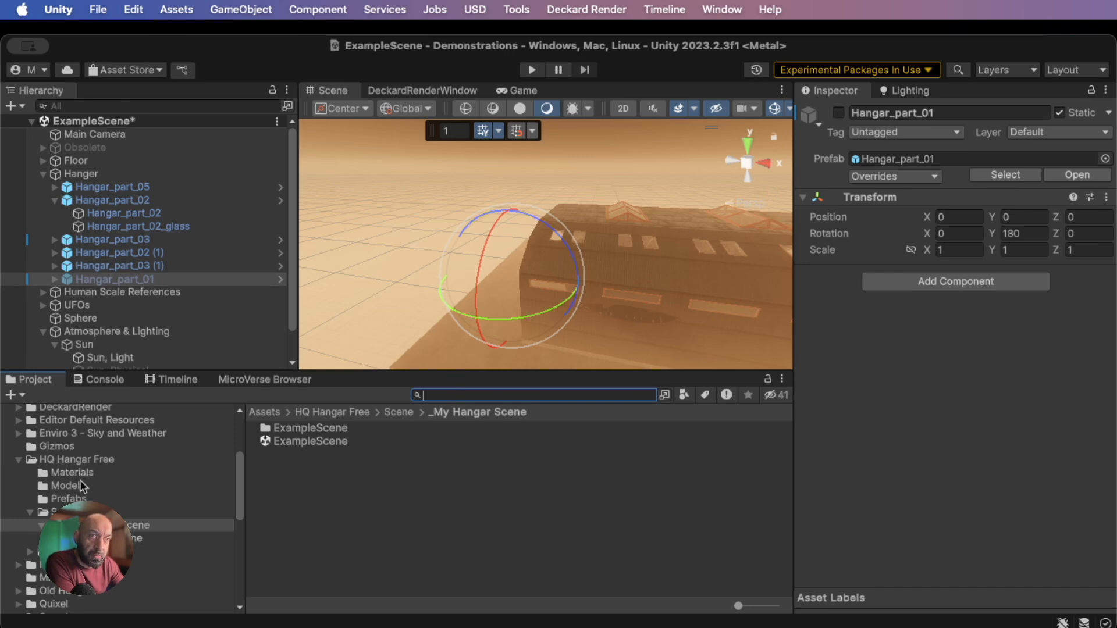
{"action": "left_click", "coordinate": [68, 499]}
{"action": "left_click", "coordinate": [312, 494]}
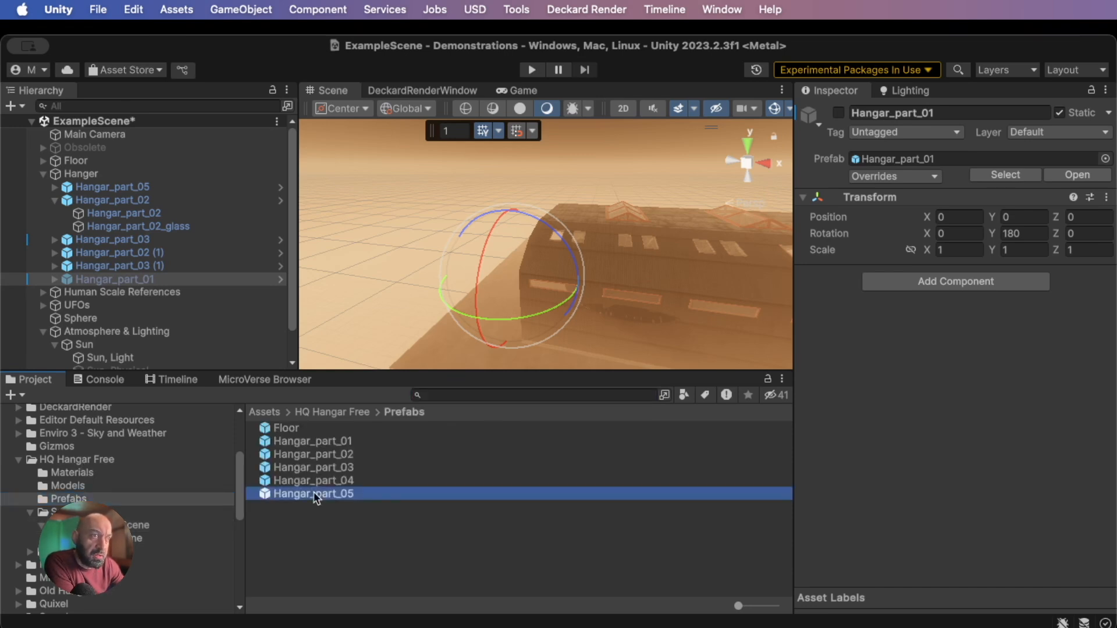
{"action": "left_click_drag", "start_coordinate": [280, 483], "coordinate": [496, 282]}
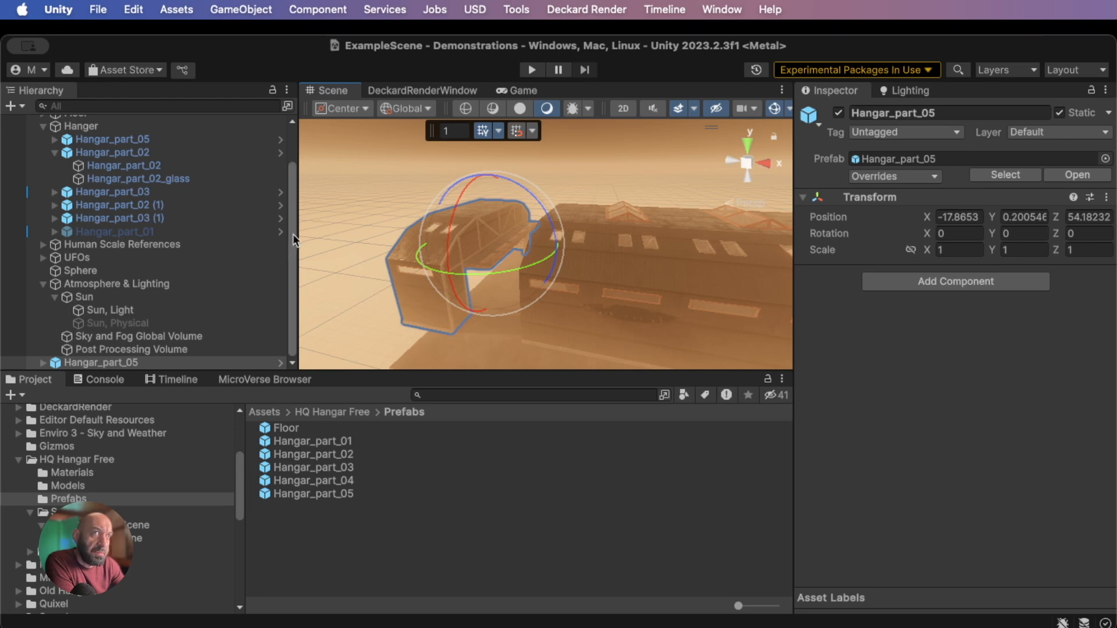
{"action": "left_click", "coordinate": [1106, 197]}
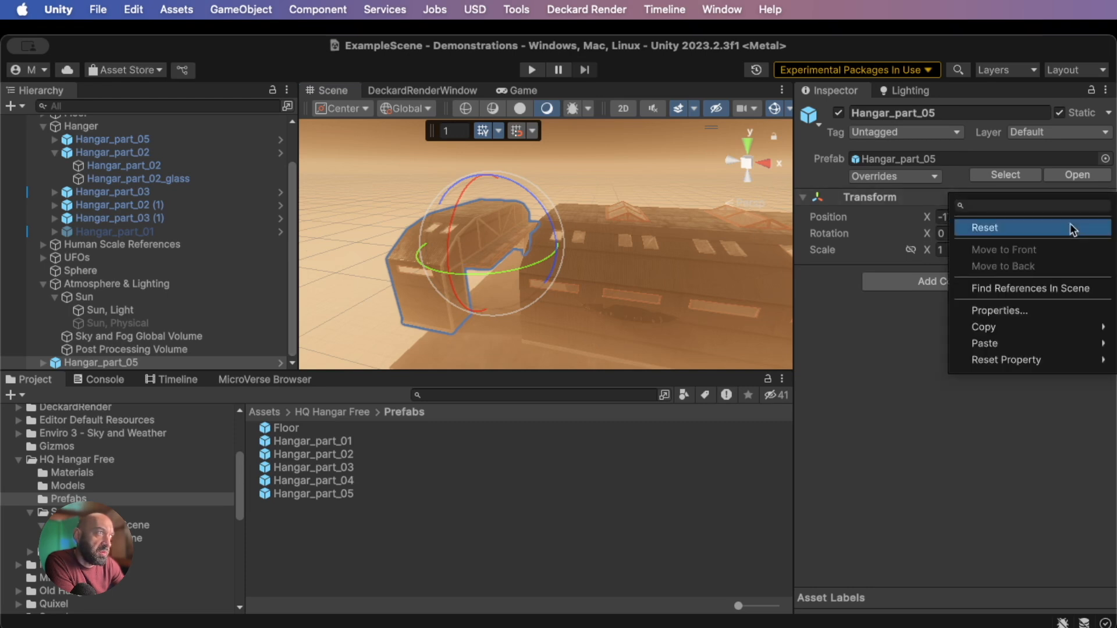
{"action": "mouse_move", "coordinate": [1024, 344]}
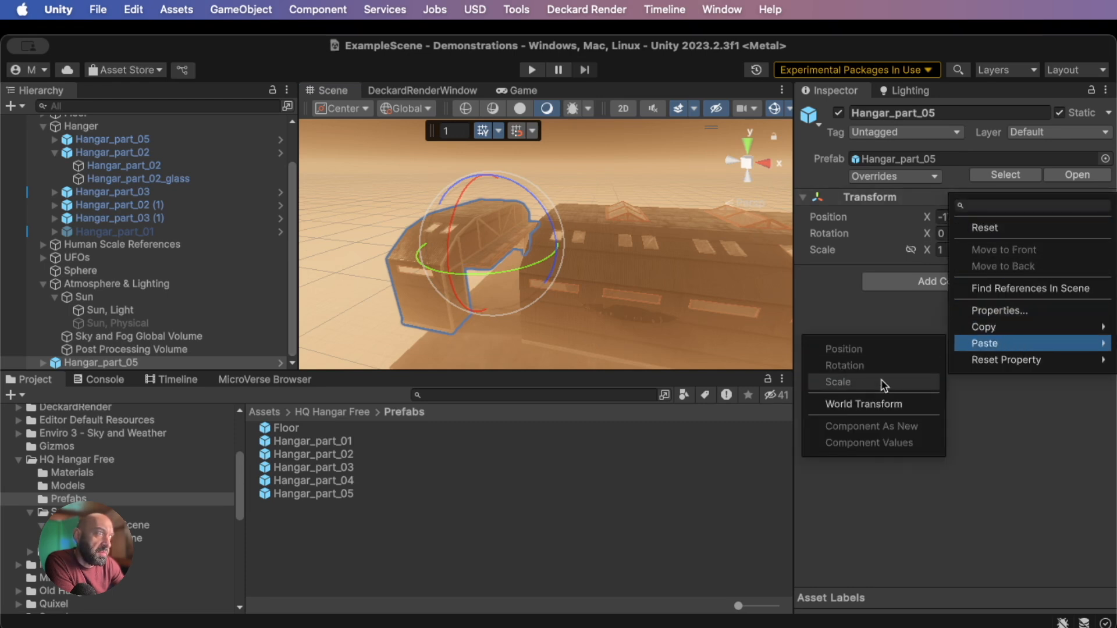
{"action": "left_click", "coordinate": [883, 405]}
Inspect the replaced hangar end from outside and inside, checking the opening behind the UFOs and reference figures
{"action": "right_click_drag", "start_coordinate": [689, 334], "coordinate": [577, 297]}
{"action": "middle_click_drag", "start_coordinate": [577, 296], "coordinate": [732, 206]}
{"action": "right_click_drag", "start_coordinate": [612, 233], "coordinate": [243, 249]}
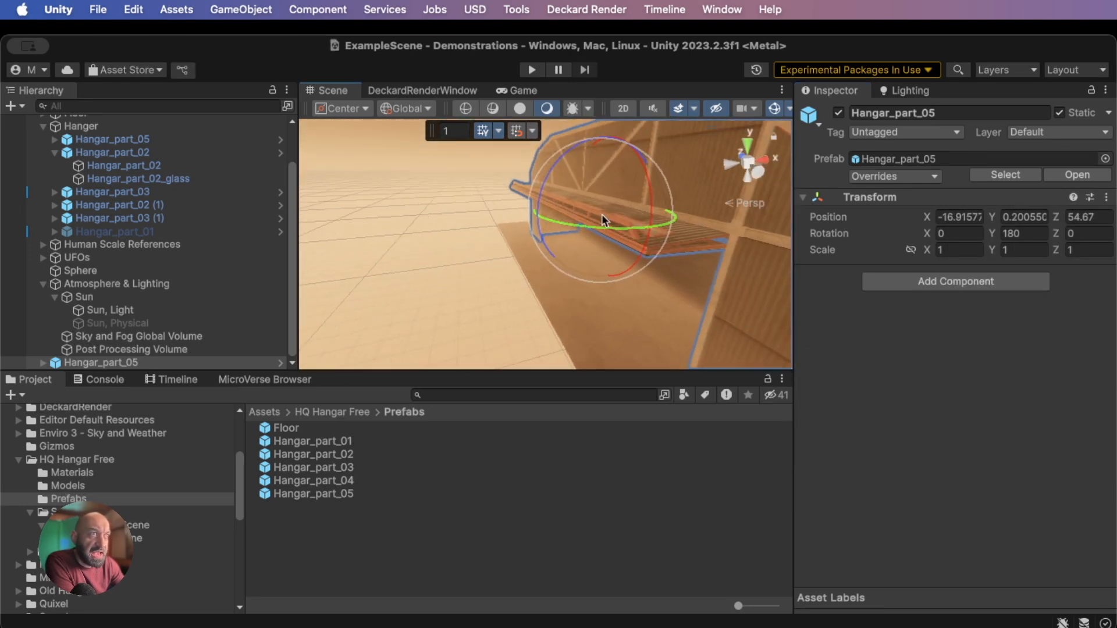
{"action": "right_click_drag", "start_coordinate": [506, 260], "coordinate": [553, 267]}
{"action": "scroll", "coordinate": [565, 250], "scroll_direction": "up", "scroll_amount": 10}
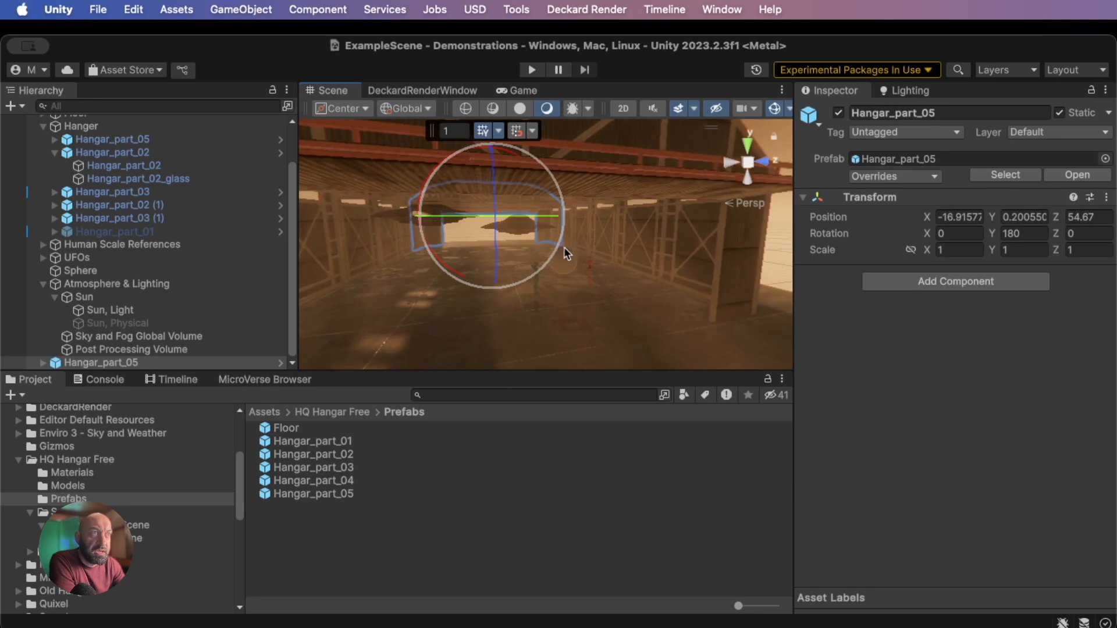
{"action": "right_click_drag", "start_coordinate": [566, 228], "coordinate": [494, 210]}
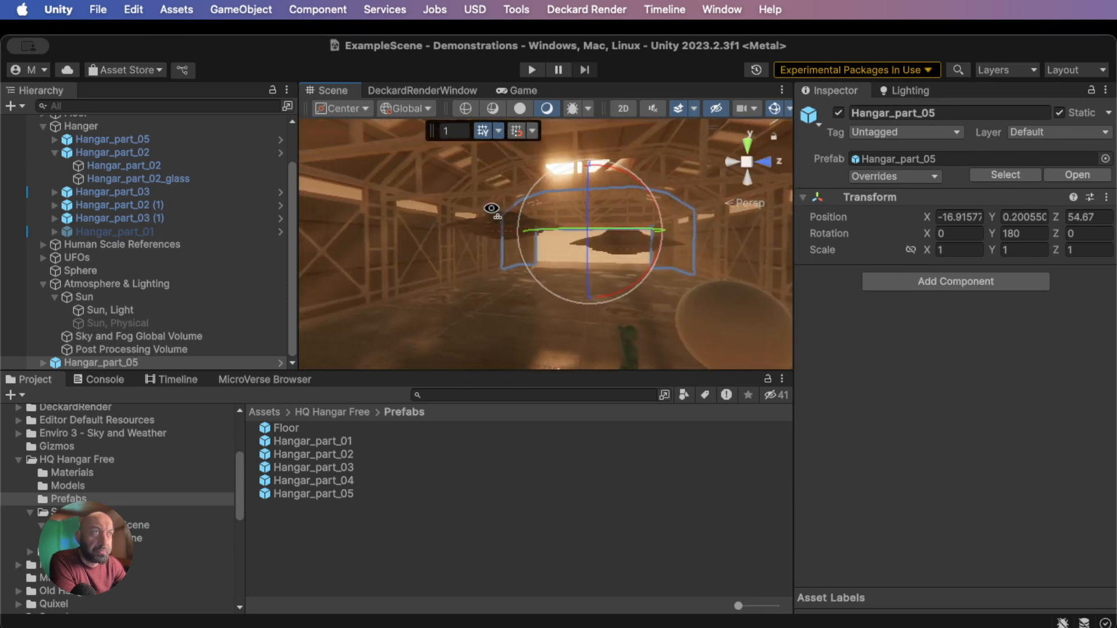
{"action": "middle_click_drag", "start_coordinate": [598, 229], "coordinate": [507, 180]}
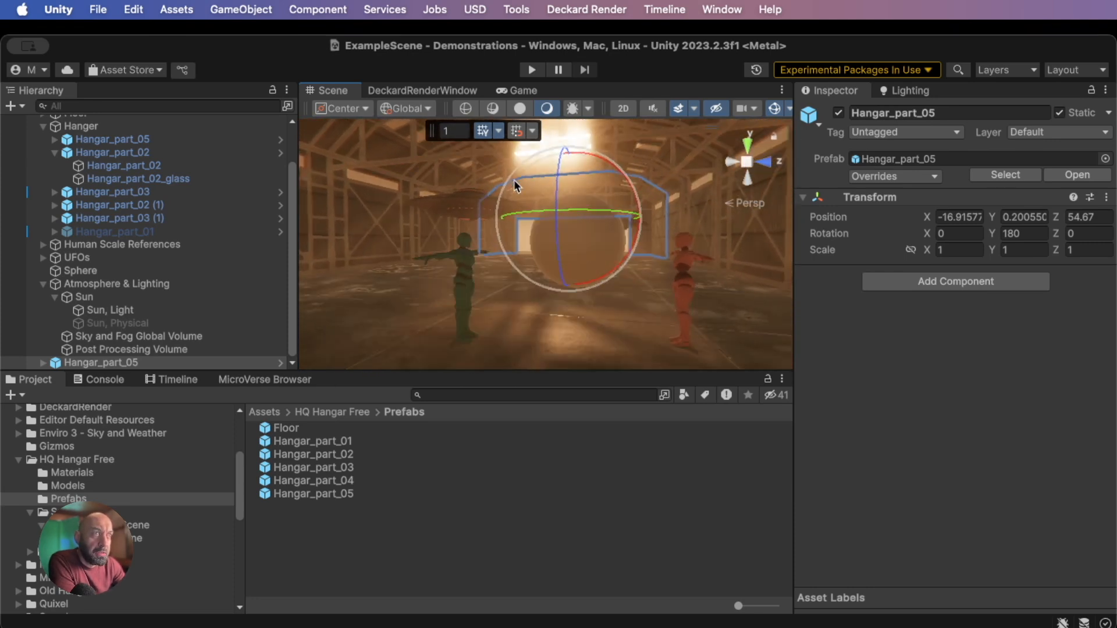
{"action": "right_click_drag", "start_coordinate": [576, 212], "coordinate": [551, 210]}
{"action": "middle_click_drag", "start_coordinate": [550, 211], "coordinate": [469, 244]}
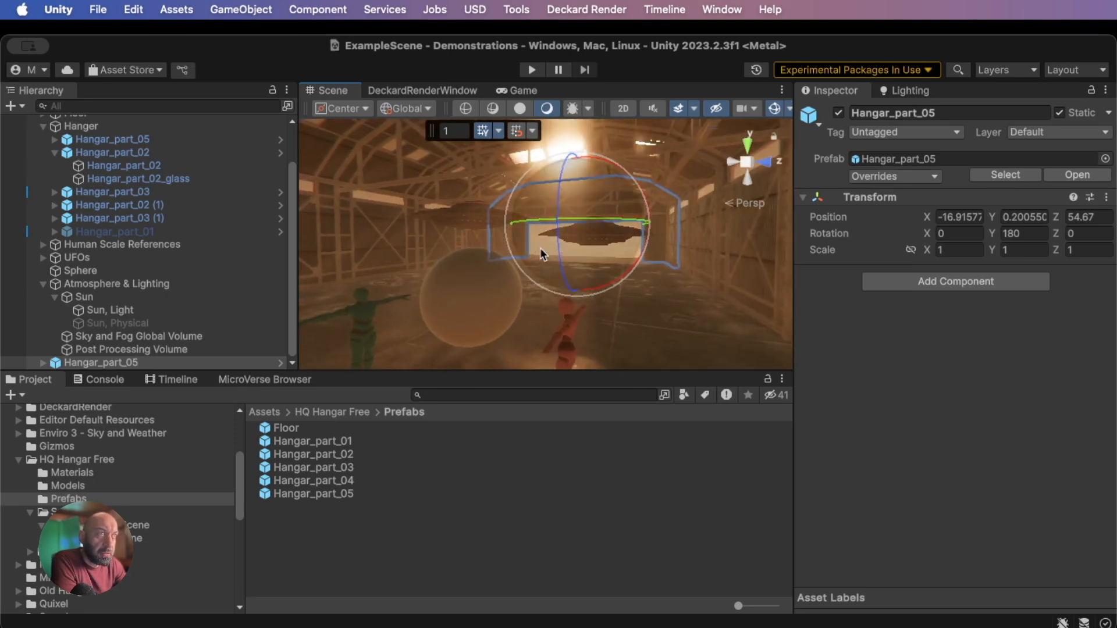
{"action": "scroll", "coordinate": [602, 253], "scroll_direction": "up", "scroll_amount": 2}
{"action": "scroll", "coordinate": [602, 251], "scroll_direction": "up", "scroll_amount": 2}
{"action": "right_click_drag", "start_coordinate": [599, 287], "coordinate": [642, 290]}
{"action": "key", "text": "w"}
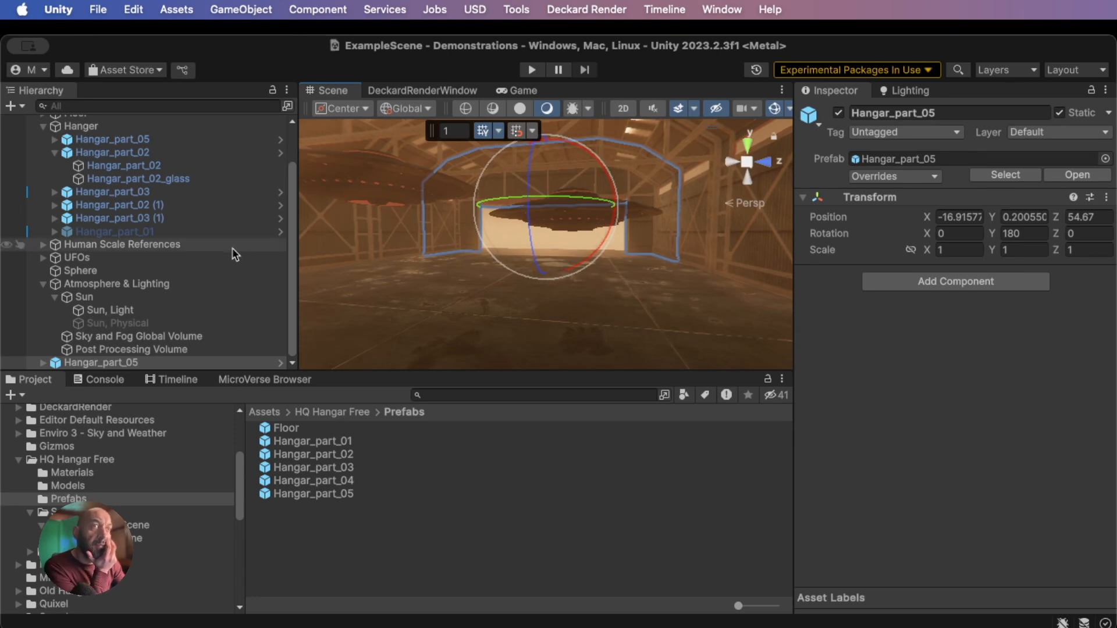
Rotate the Sun, Light to about X 12.757, Y 67.49, Z 41.425 and set its Shape Angular Diameter to 1.86
{"action": "left_click", "coordinate": [112, 310]}
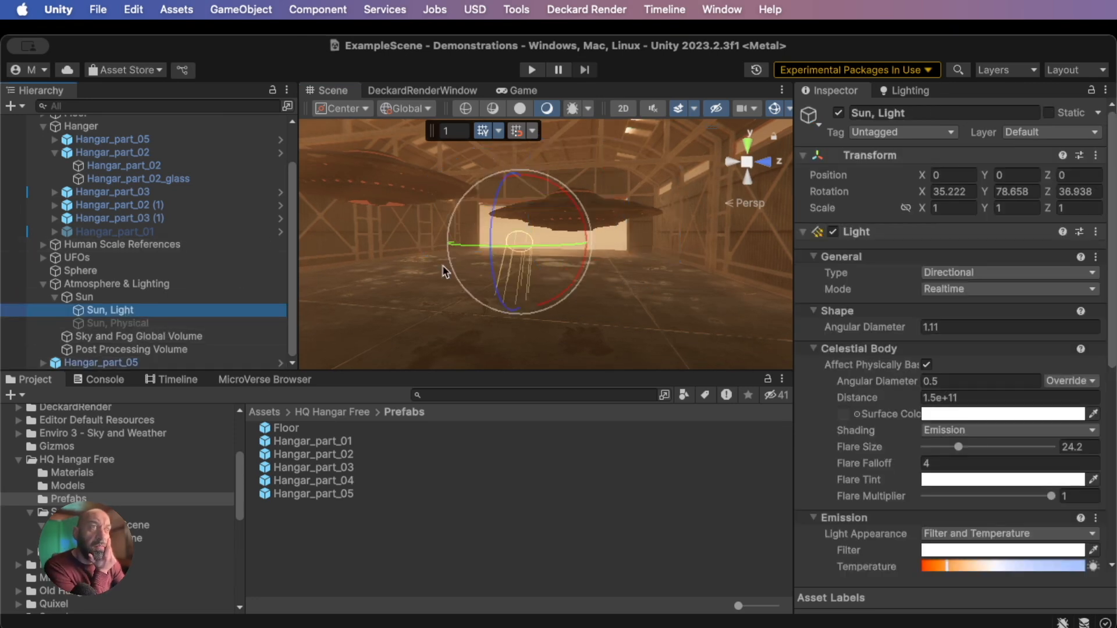
{"action": "left_click_drag", "start_coordinate": [492, 280], "coordinate": [556, 246]}
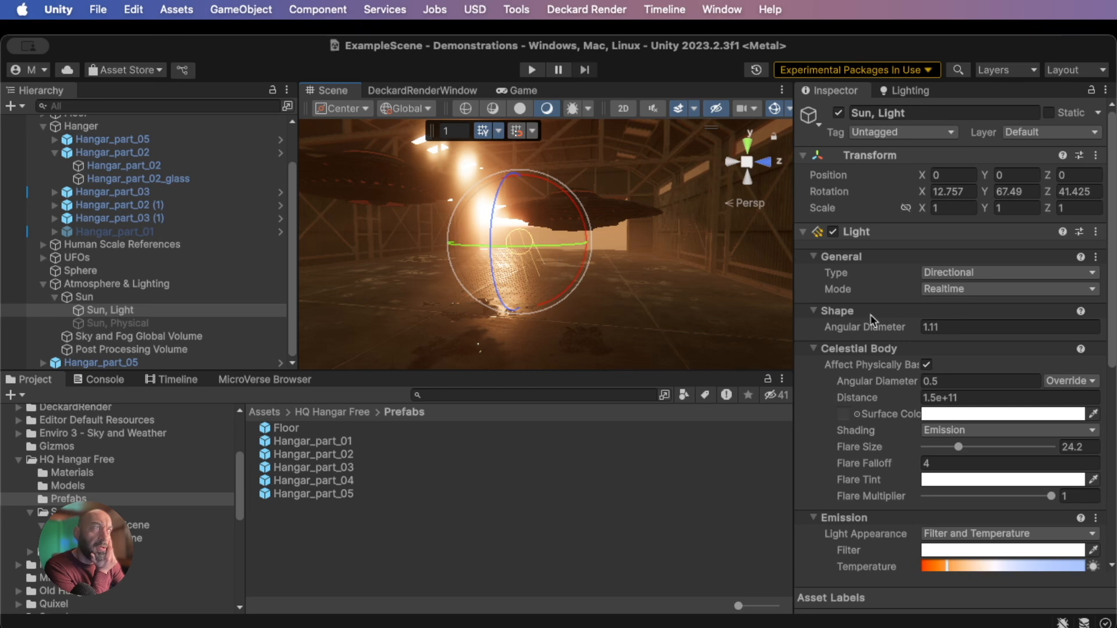
{"action": "mouse_move", "coordinate": [896, 328]}
{"action": "left_mouse_down"}
{"action": "mouse_move", "coordinate": [874, 323]}
{"action": "mouse_move", "coordinate": [896, 326]}
{"action": "left_mouse_up"}
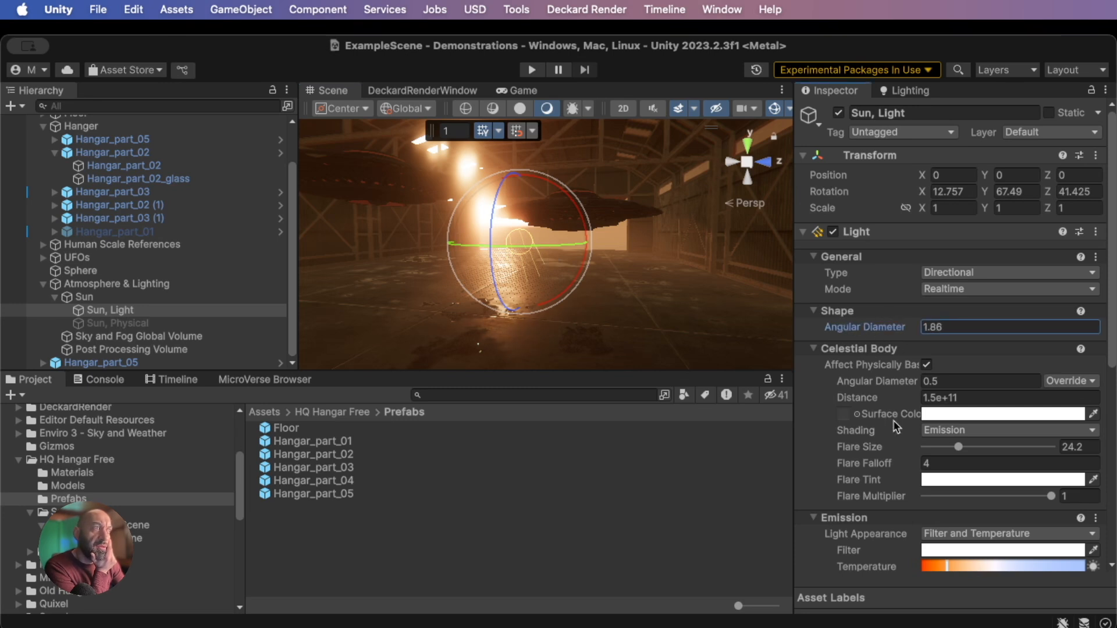
Set the Celestial Body Flare Size of the Sun, Light to 9.6
{"action": "scroll", "coordinate": [894, 420], "scroll_direction": "down", "scroll_amount": 1}
{"action": "scroll", "coordinate": [960, 448], "scroll_direction": "down", "scroll_amount": 1}
{"action": "left_click", "coordinate": [951, 446]}
{"action": "left_click_drag", "start_coordinate": [958, 434], "coordinate": [941, 435]}
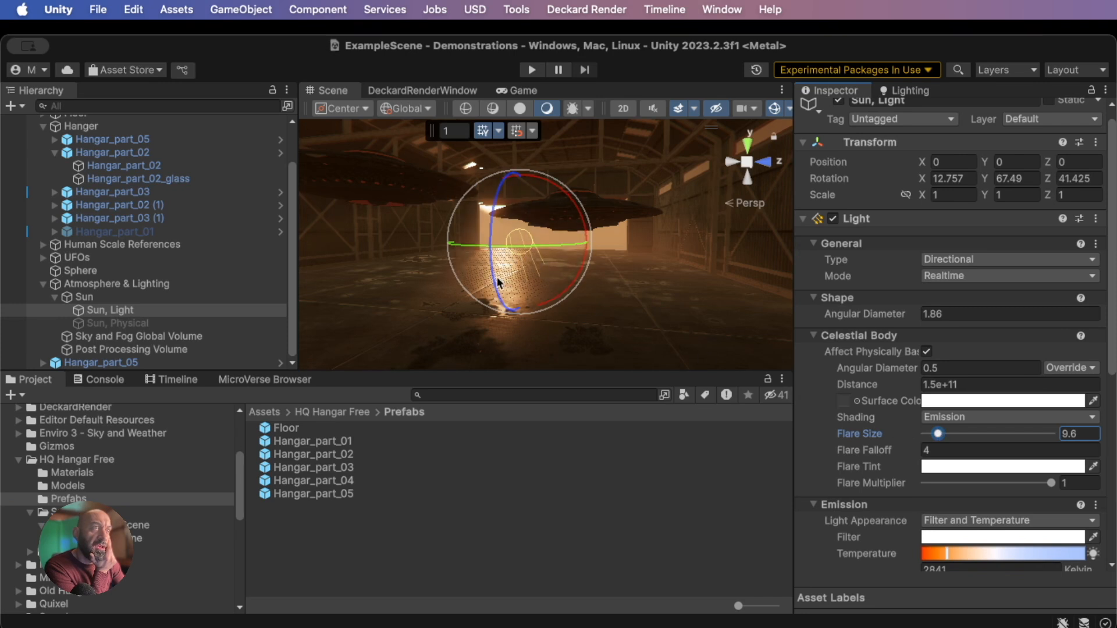
Lower the Sun, Light to a rotation of about X 8.863, Y 67.796, Z 43.055 and frame the glow between the two UFOs
{"action": "left_click_drag", "start_coordinate": [498, 275], "coordinate": [497, 269]}
{"action": "right_click_drag", "start_coordinate": [499, 269], "coordinate": [606, 283]}
{"action": "scroll", "coordinate": [622, 286], "scroll_direction": "down", "scroll_amount": 10}
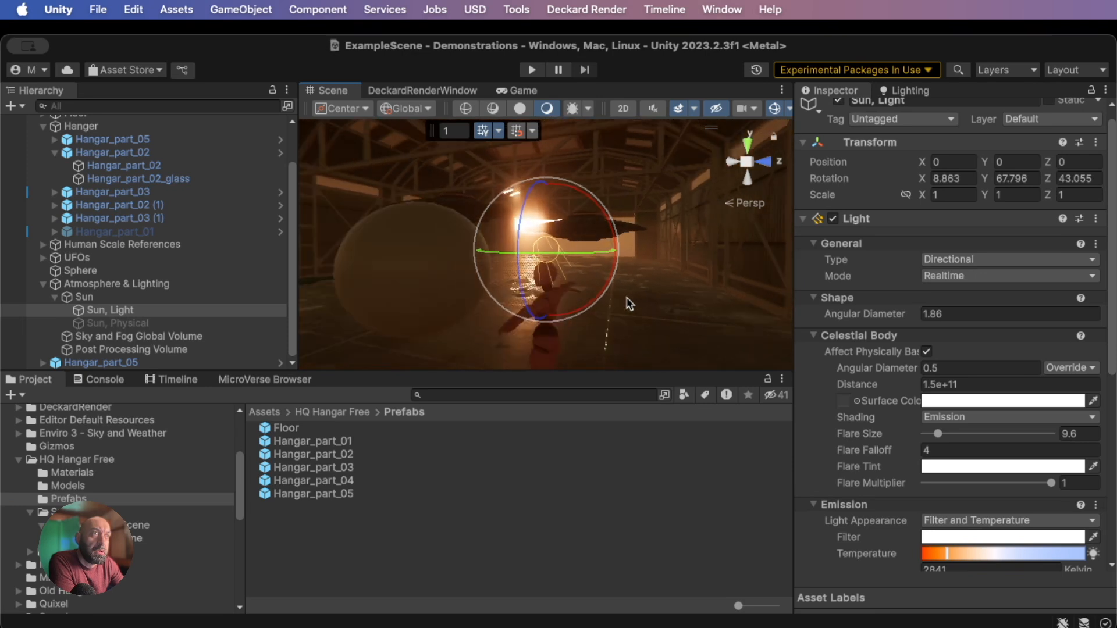
{"action": "scroll", "coordinate": [628, 291], "scroll_direction": "up", "scroll_amount": 10}
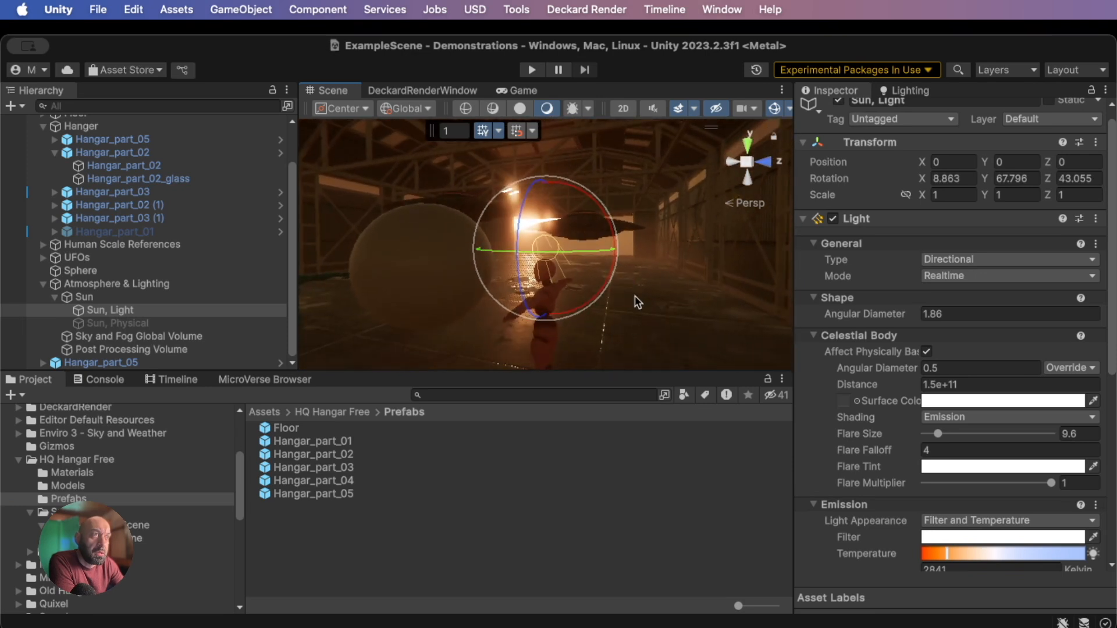
{"action": "scroll", "coordinate": [645, 298], "scroll_direction": "up", "scroll_amount": 5}
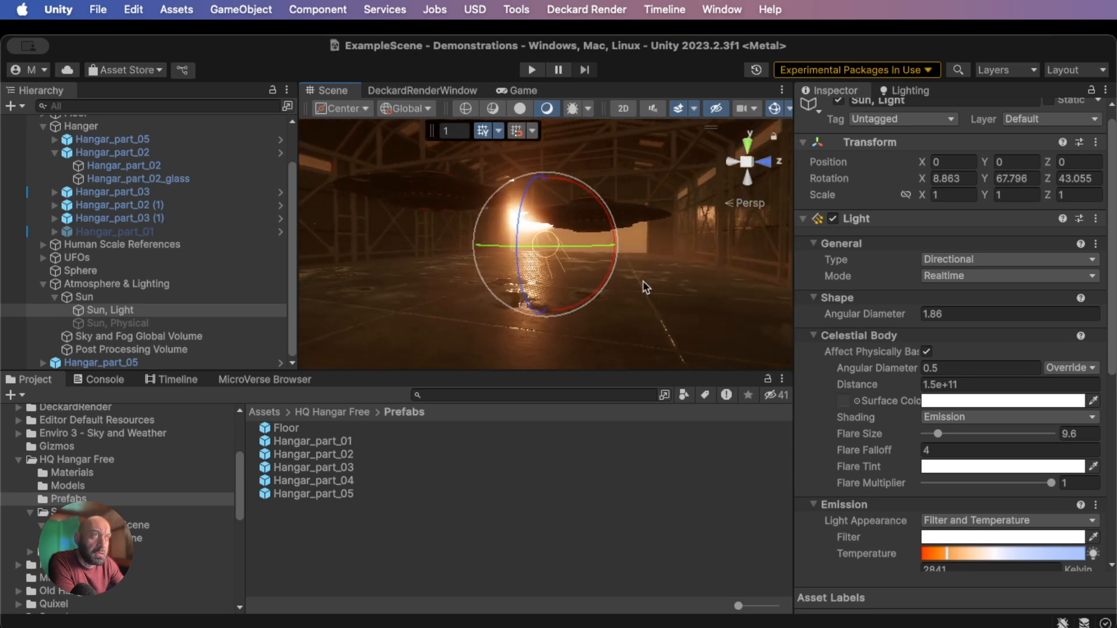
{"action": "scroll", "coordinate": [649, 287], "scroll_direction": "up", "scroll_amount": 2}
{"action": "right_click_drag", "start_coordinate": [655, 279], "coordinate": [663, 277]}
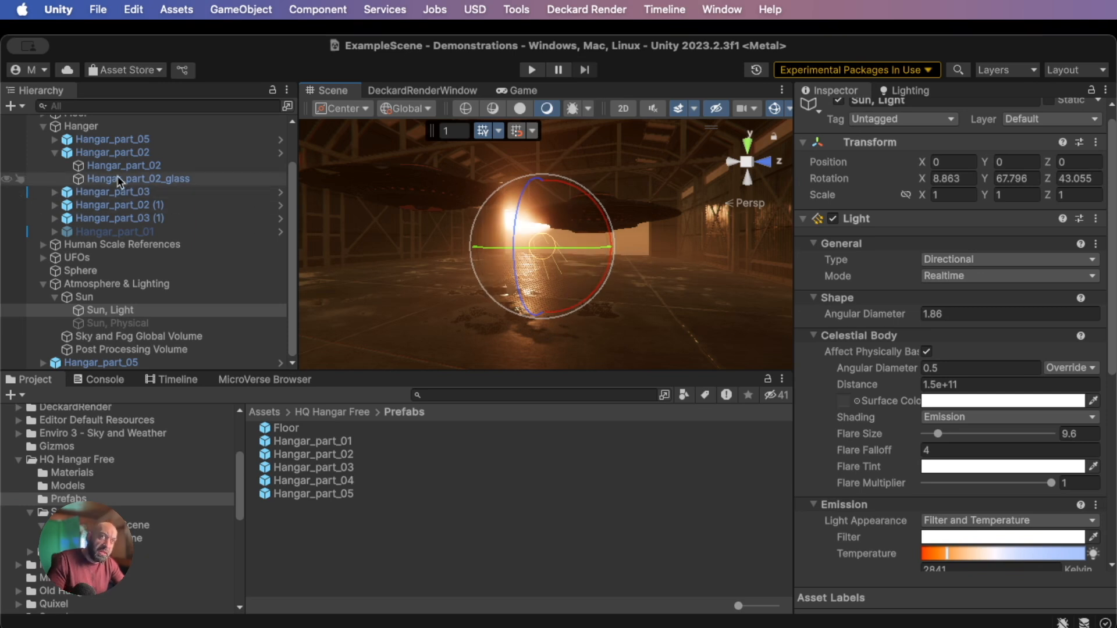
Collapse the Hanger group and align the Main Camera with the current scene view
{"action": "scroll", "coordinate": [138, 208], "scroll_direction": "up", "scroll_amount": 3}
{"action": "left_click", "coordinate": [43, 174]}
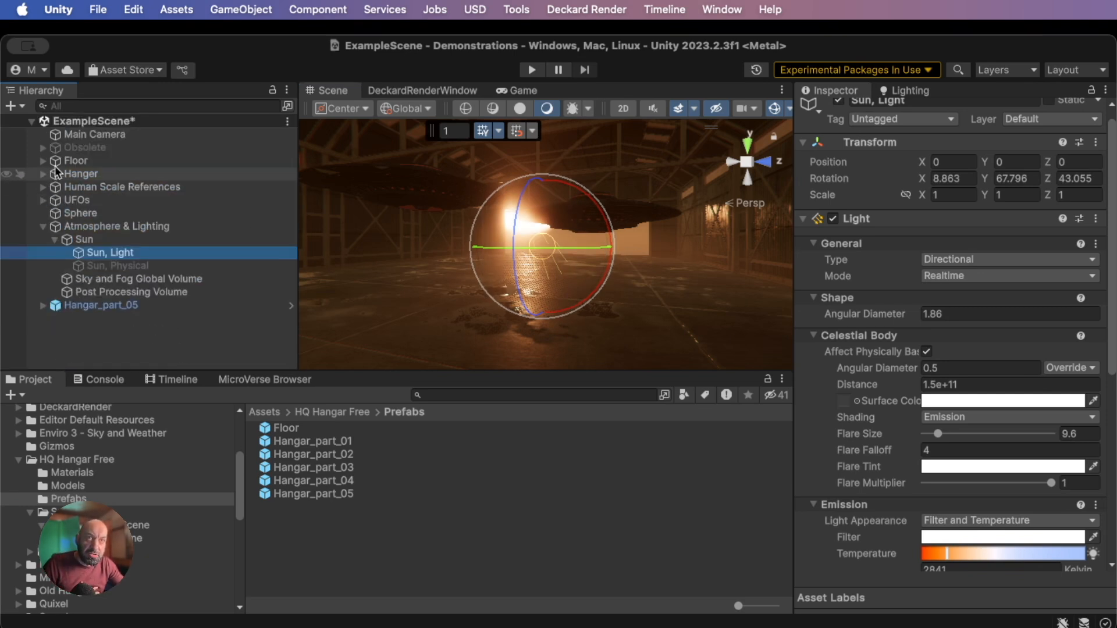
{"action": "left_click", "coordinate": [80, 137]}
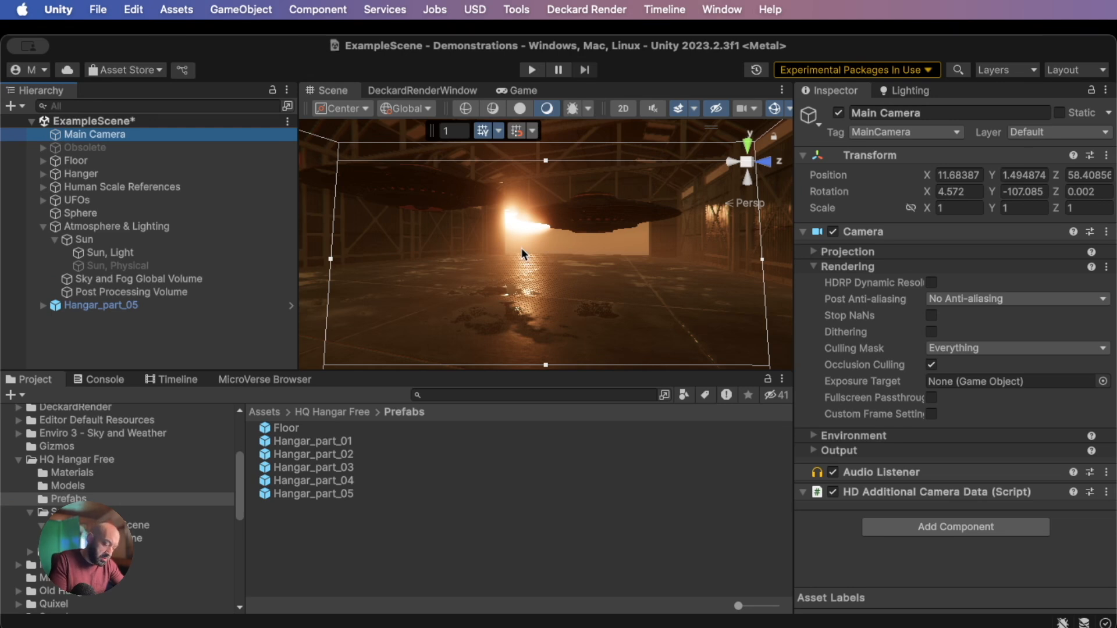
{"action": "key", "text": "shift+super+f"}
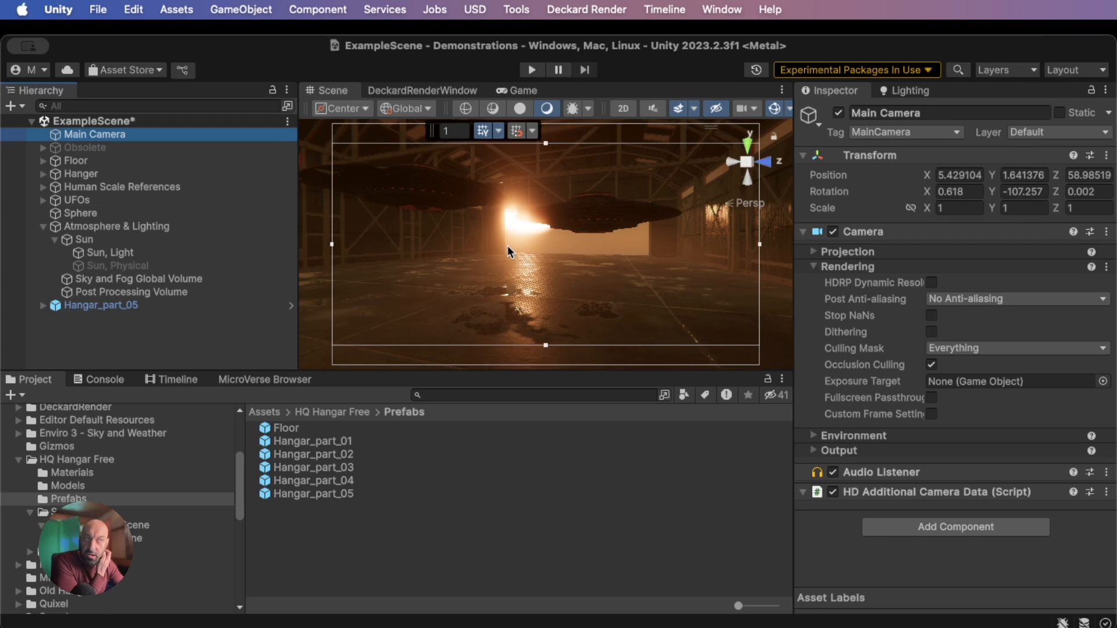
Move Hangar_part_05 into the Hanger group and leave the Hanger and Atmosphere & Lighting groups collapsed
{"action": "right_click_drag", "start_coordinate": [469, 256], "coordinate": [3, 261]}
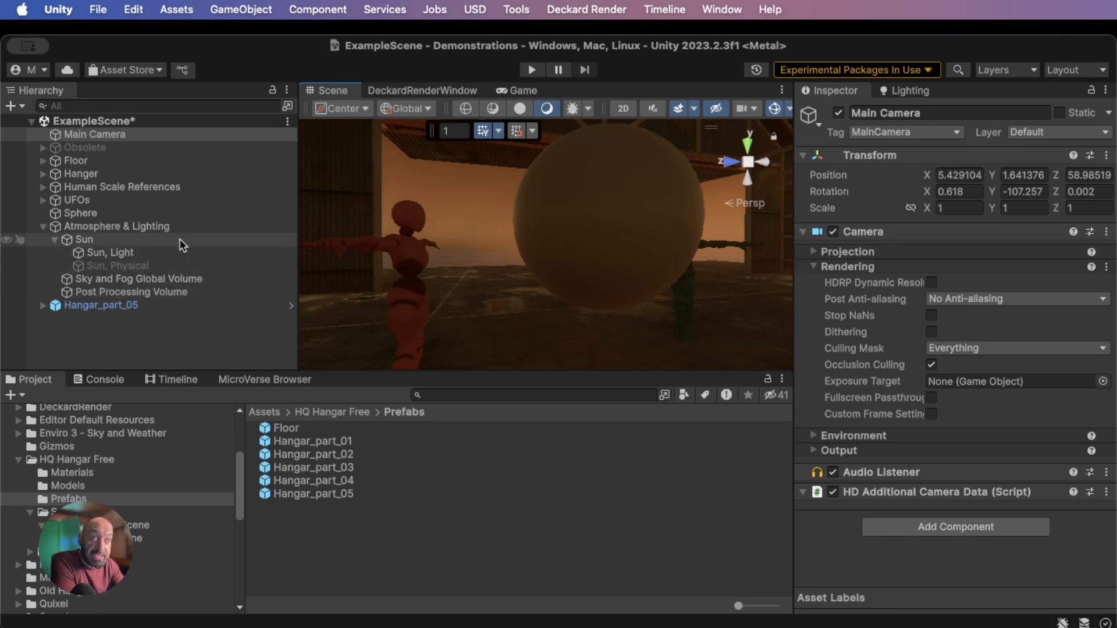
{"action": "left_click", "coordinate": [43, 227]}
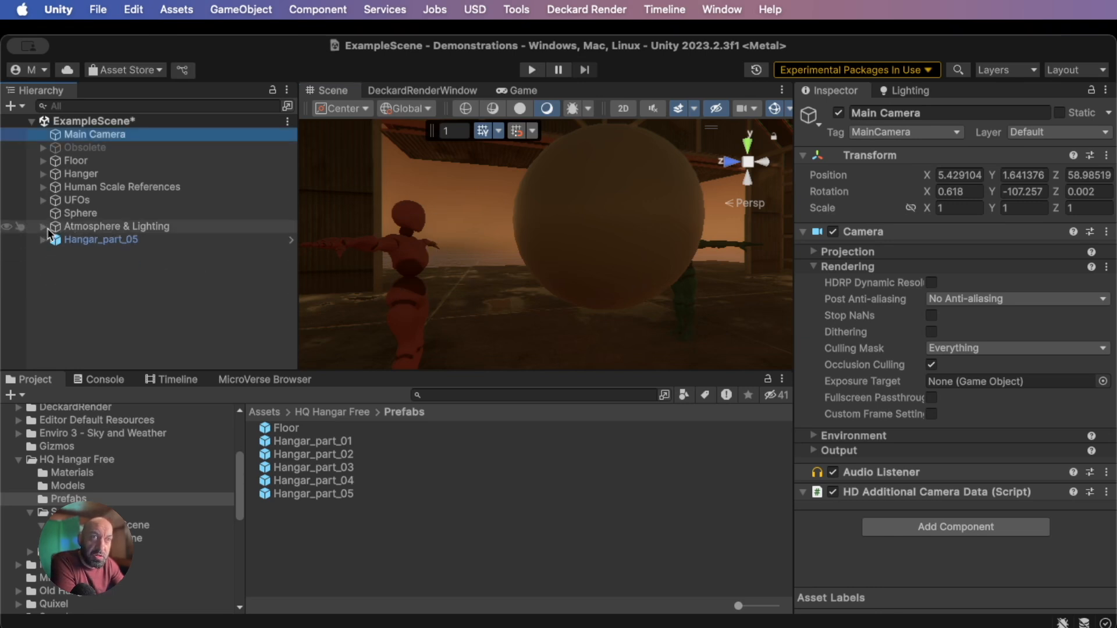
{"action": "left_click_drag", "start_coordinate": [79, 239], "coordinate": [86, 174]}
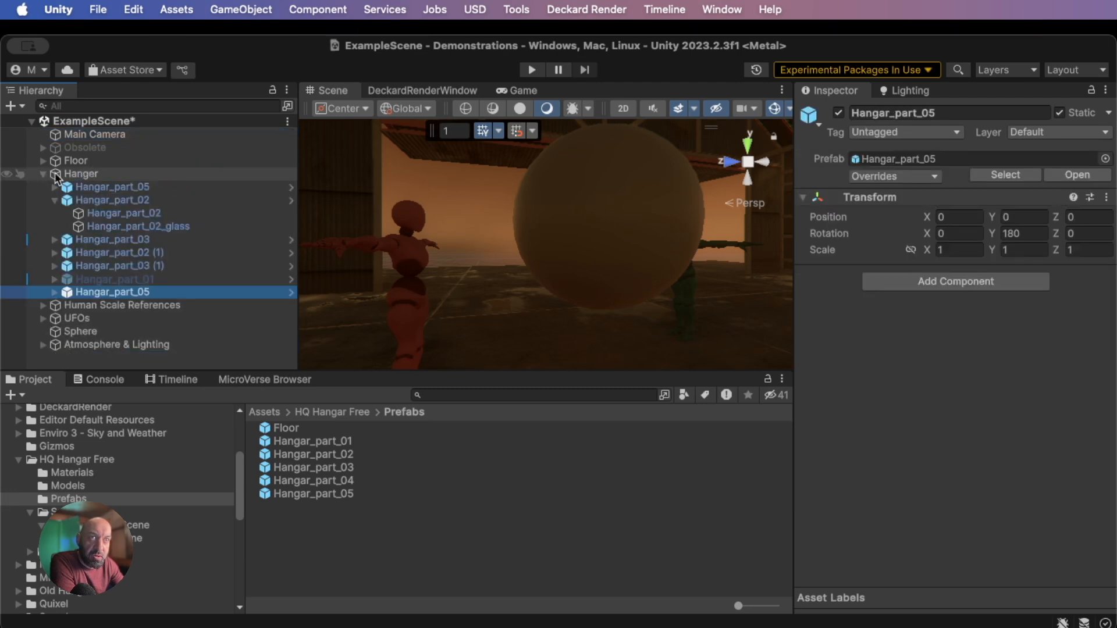
{"action": "left_click", "coordinate": [42, 174]}
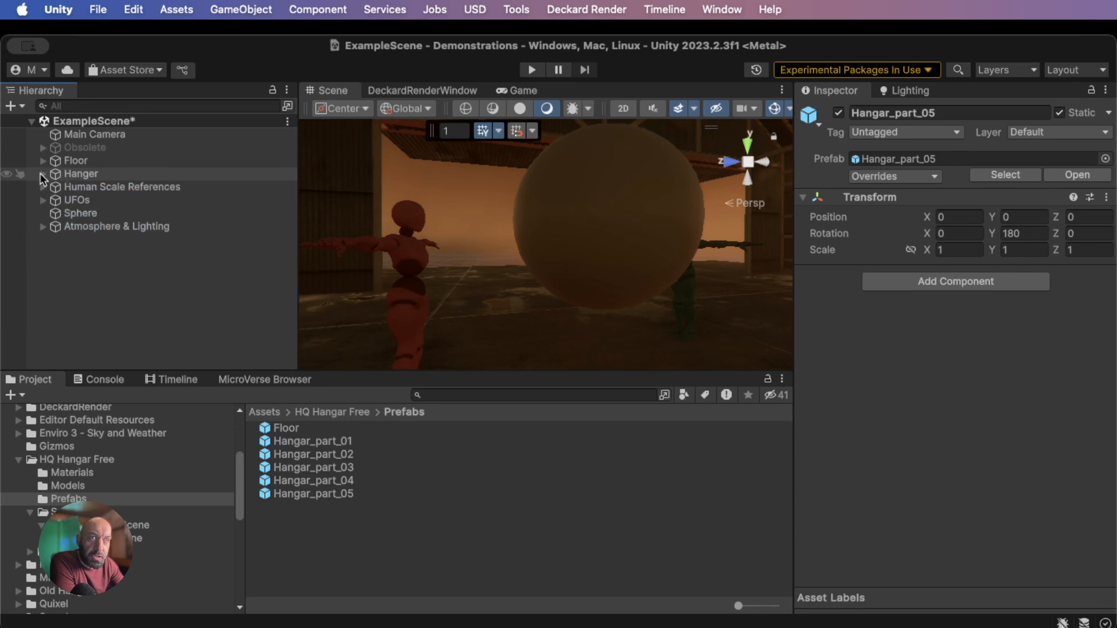
Group the Sphere and Human Scale References under a new empty parent object
{"action": "left_click", "coordinate": [86, 212]}
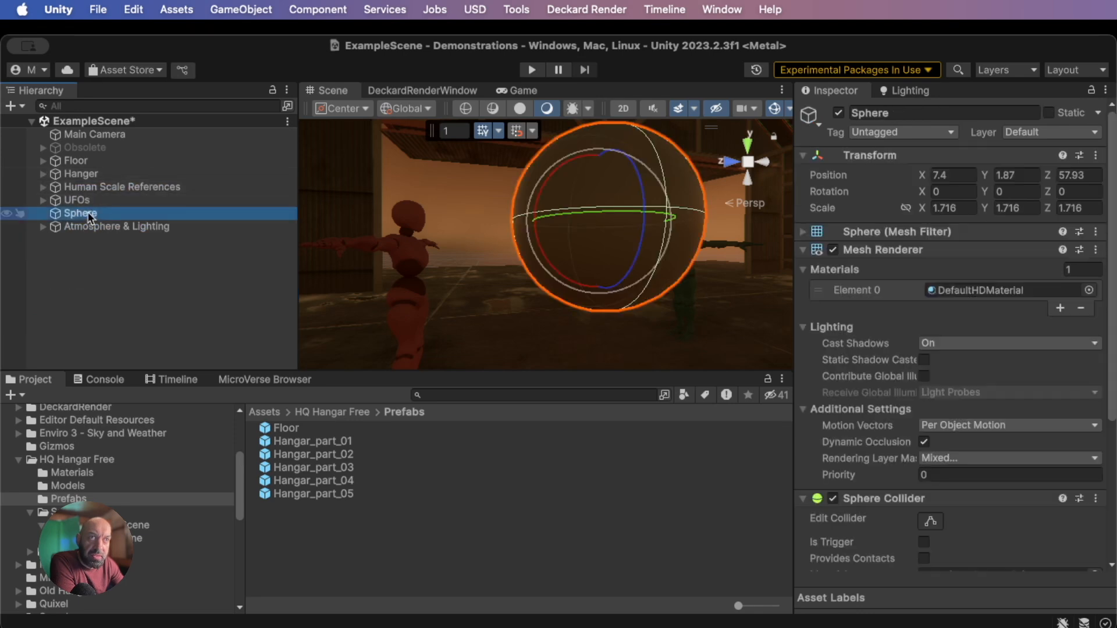
{"action": "left_click", "coordinate": [106, 187], "text": "super"}
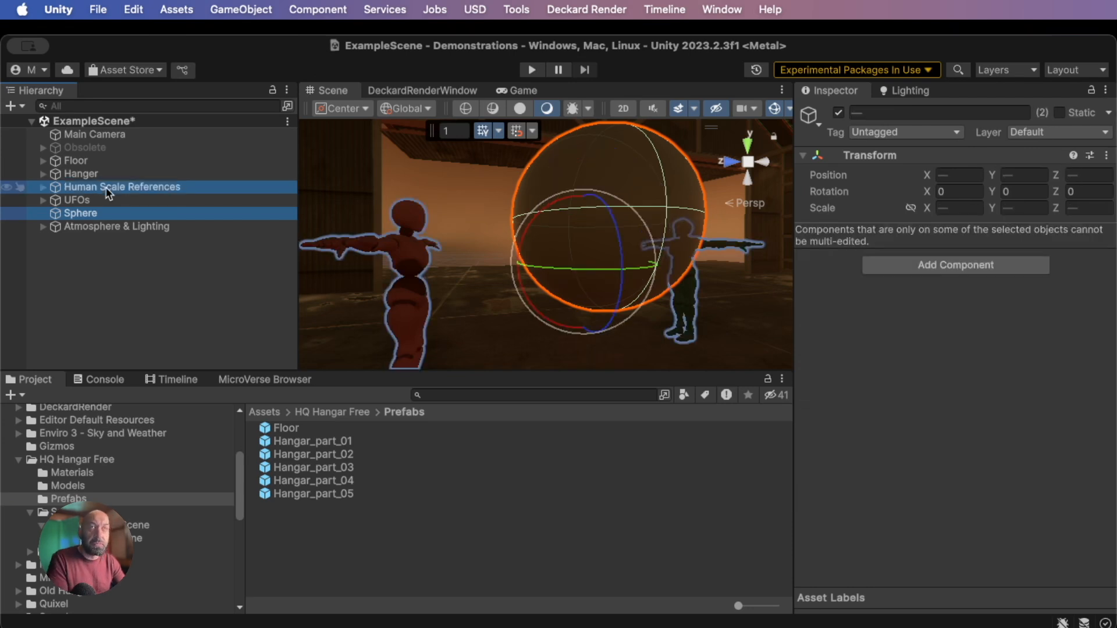
{"action": "right_click", "coordinate": [106, 186]}
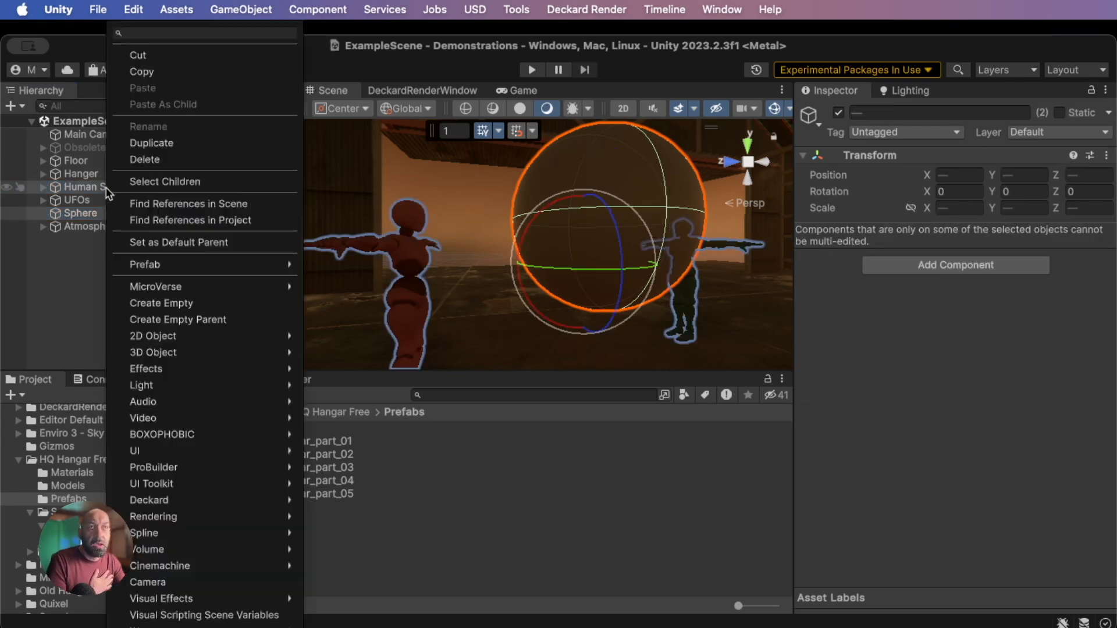
{"action": "left_click", "coordinate": [206, 320]}
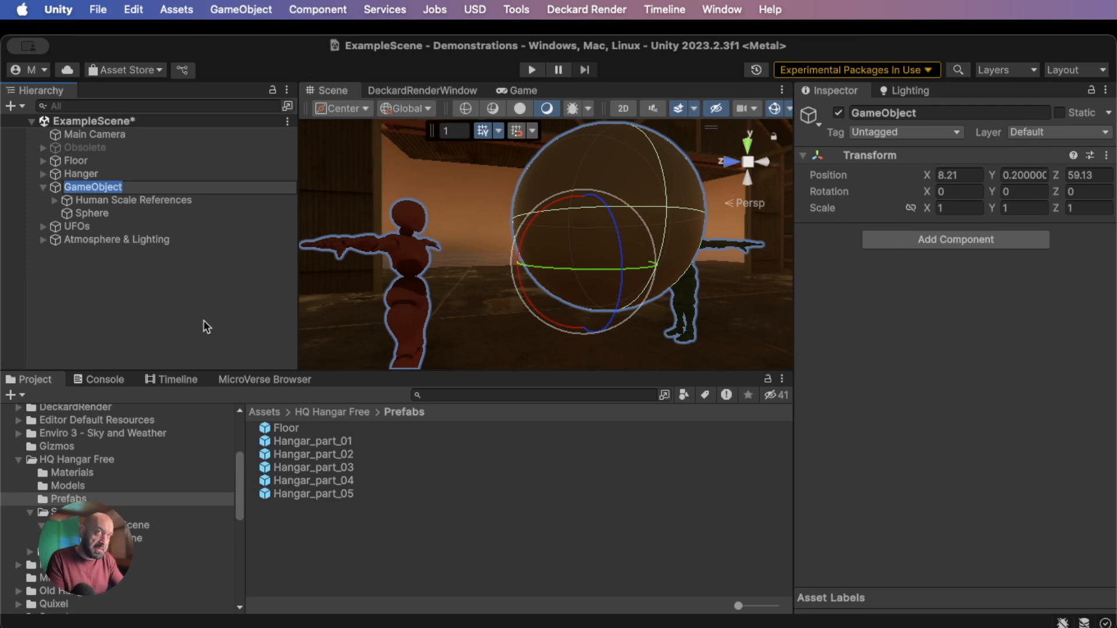
Name the new parent object Scenario Conversation
{"action": "type", "text": "Scenario Con"}
{"action": "key", "text": "BackSpace"}
{"action": "key", "text": "BackSpace"}
{"action": "key", "text": "BackSpace"}
{"action": "type", "text": "Conbers"}
{"action": "key", "text": "BackSpace"}
{"action": "key", "text": "BackSpace"}
{"action": "key", "text": "BackSpace"}
{"action": "key", "text": "BackSpace"}
{"action": "type", "text": "versation"}
{"action": "key", "text": "Return"}
Move the Scenario Conversation group across the hangar floor to about X 1.53, Z 61.24 and deselect it
{"action": "right_click_drag", "start_coordinate": [316, 339], "coordinate": [441, 287]}
{"action": "scroll", "coordinate": [552, 291], "scroll_direction": "down", "scroll_amount": 5}
{"action": "scroll", "coordinate": [501, 302], "scroll_direction": "down", "scroll_amount": 1}
{"action": "key", "text": "w"}
{"action": "left_click_drag", "start_coordinate": [420, 280], "coordinate": [667, 230]}
{"action": "right_click_drag", "start_coordinate": [592, 310], "coordinate": [663, 217]}
{"action": "middle_click_drag", "start_coordinate": [663, 216], "coordinate": [632, 158]}
{"action": "scroll", "coordinate": [647, 156], "scroll_direction": "up", "scroll_amount": 6}
{"action": "right_click_drag", "start_coordinate": [631, 206], "coordinate": [668, 207]}
{"action": "scroll", "coordinate": [582, 210], "scroll_direction": "up", "scroll_amount": 5}
{"action": "scroll", "coordinate": [584, 200], "scroll_direction": "up", "scroll_amount": 2}
{"action": "middle_click_drag", "start_coordinate": [586, 194], "coordinate": [591, 197]}
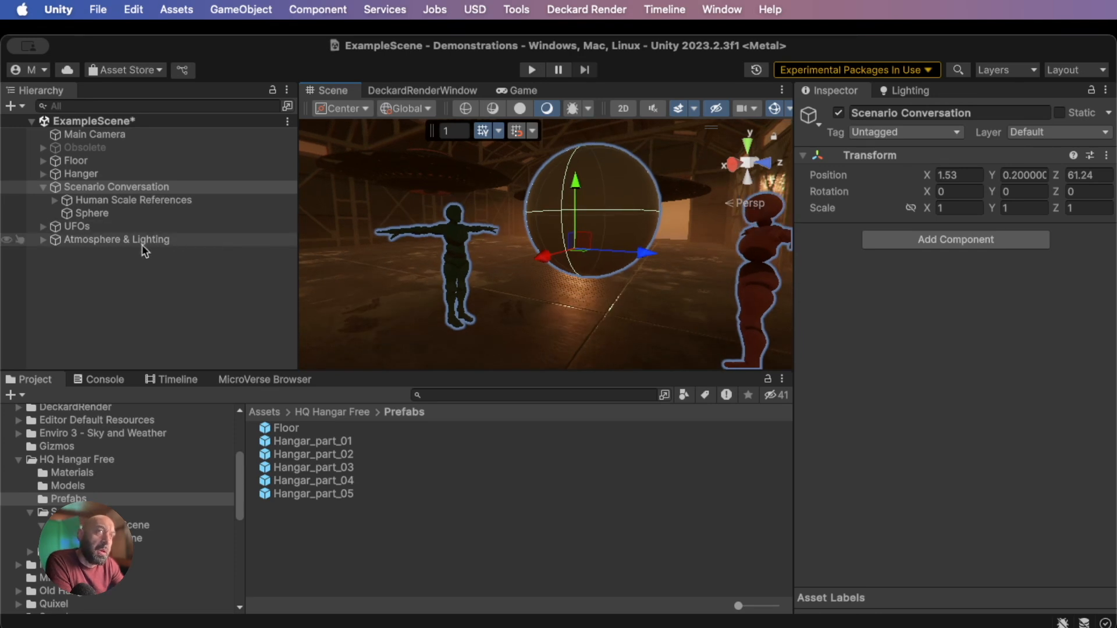
{"action": "left_click", "coordinate": [135, 274]}
Add a Reflection Probe inside the Atmosphere & Lighting group
{"action": "left_click_drag", "start_coordinate": [445, 266], "coordinate": [490, 260], "text": "alt"}
{"action": "middle_click_drag", "start_coordinate": [483, 261], "coordinate": [580, 262]}
{"action": "left_click_drag", "start_coordinate": [510, 238], "coordinate": [547, 215], "text": "alt"}
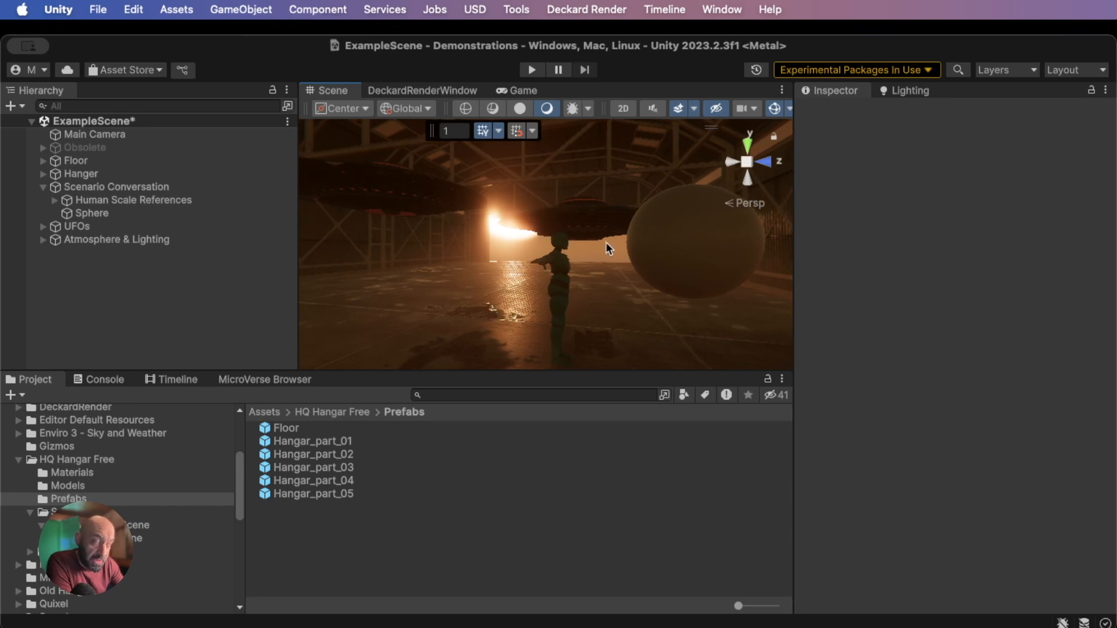
{"action": "scroll", "coordinate": [605, 242], "scroll_direction": "down", "scroll_amount": 4}
{"action": "middle_click_drag", "start_coordinate": [671, 210], "coordinate": [644, 226]}
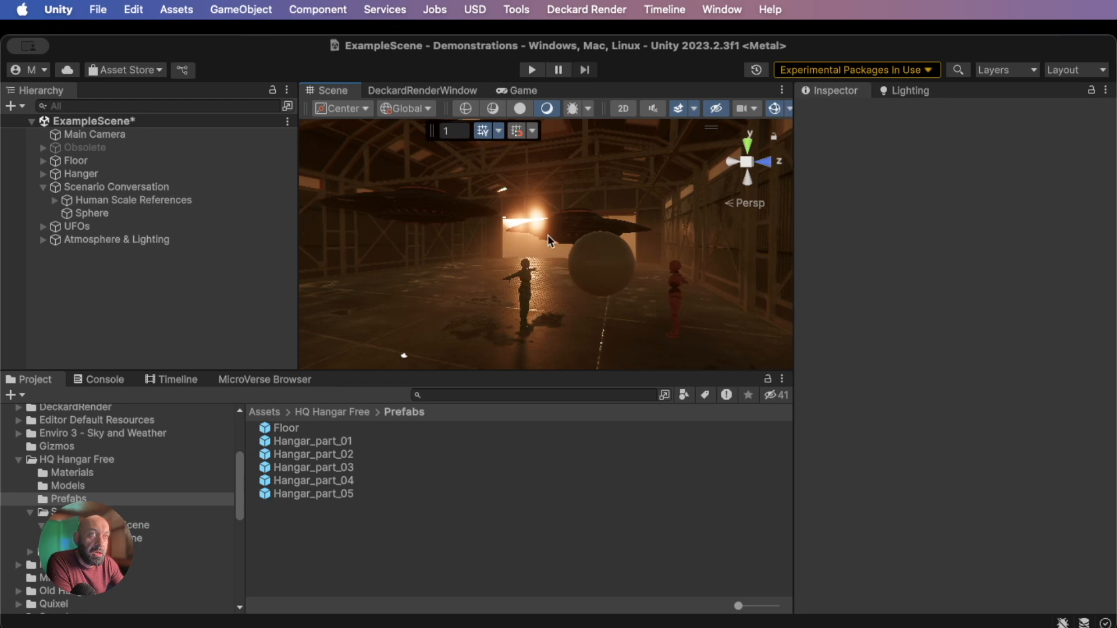
{"action": "left_click", "coordinate": [41, 240]}
{"action": "left_click", "coordinate": [54, 253]}
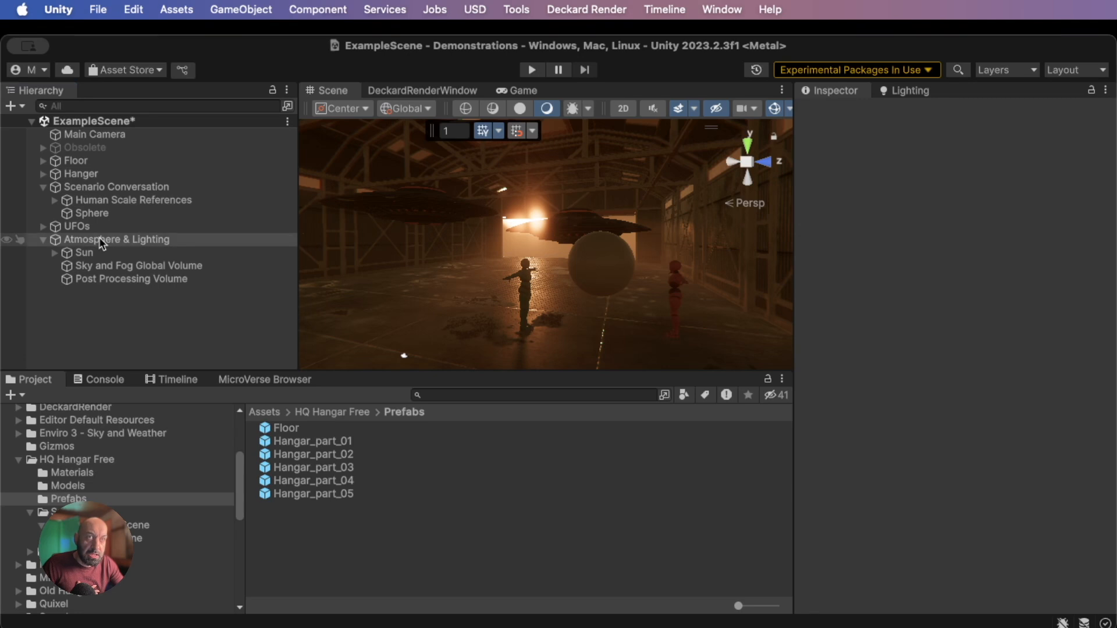
{"action": "right_click", "coordinate": [100, 241]}
{"action": "mouse_move", "coordinate": [161, 372]}
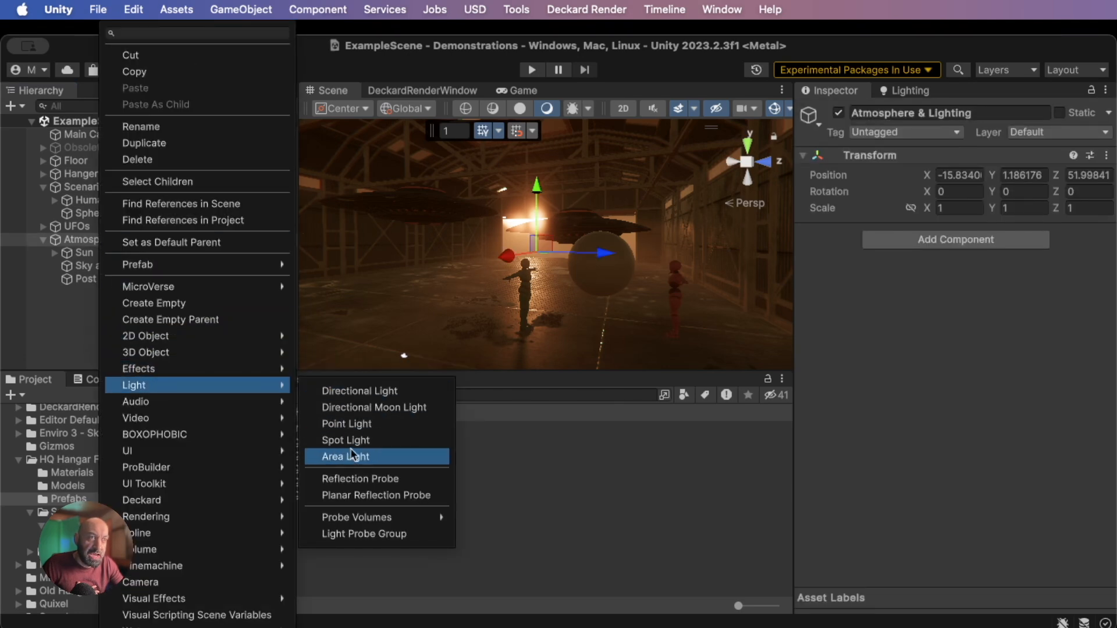
{"action": "left_click", "coordinate": [352, 478]}
Move the Reflection Probe over the hangar to about X 11.4, Z 2.8, seen from above
{"action": "right_click_drag", "start_coordinate": [452, 374], "coordinate": [511, 501]}
{"action": "scroll", "coordinate": [456, 181], "scroll_direction": "down", "scroll_amount": 5}
{"action": "right_click_drag", "start_coordinate": [456, 185], "coordinate": [465, 250]}
{"action": "middle_click_drag", "start_coordinate": [487, 214], "coordinate": [573, 431]}
{"action": "right_click_drag", "start_coordinate": [494, 218], "coordinate": [558, 268]}
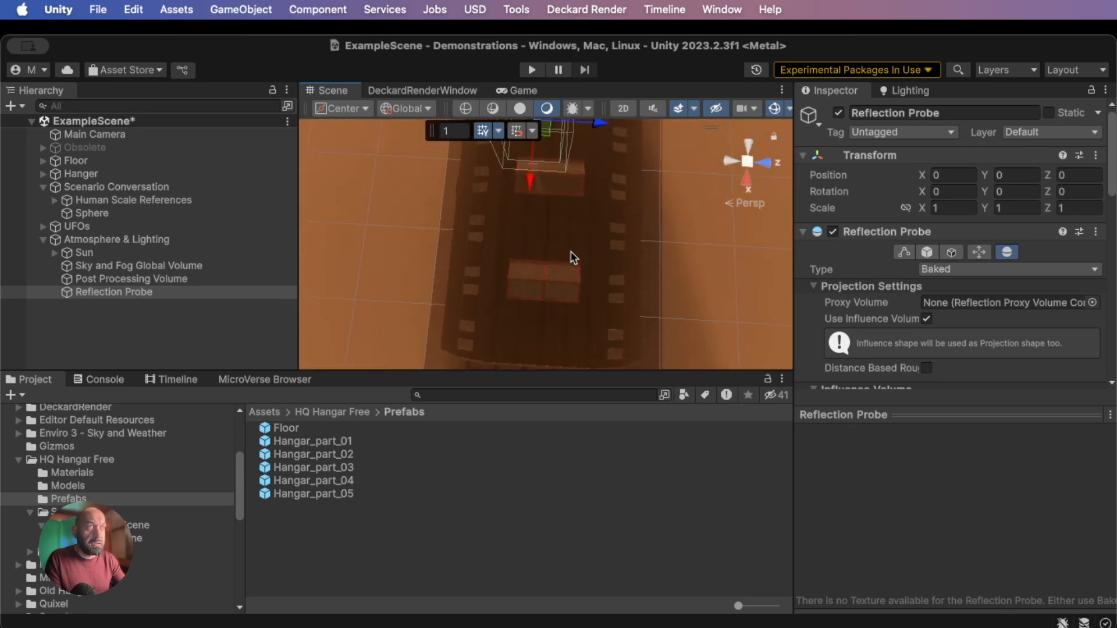
{"action": "scroll", "coordinate": [518, 250], "scroll_direction": "down", "scroll_amount": 6}
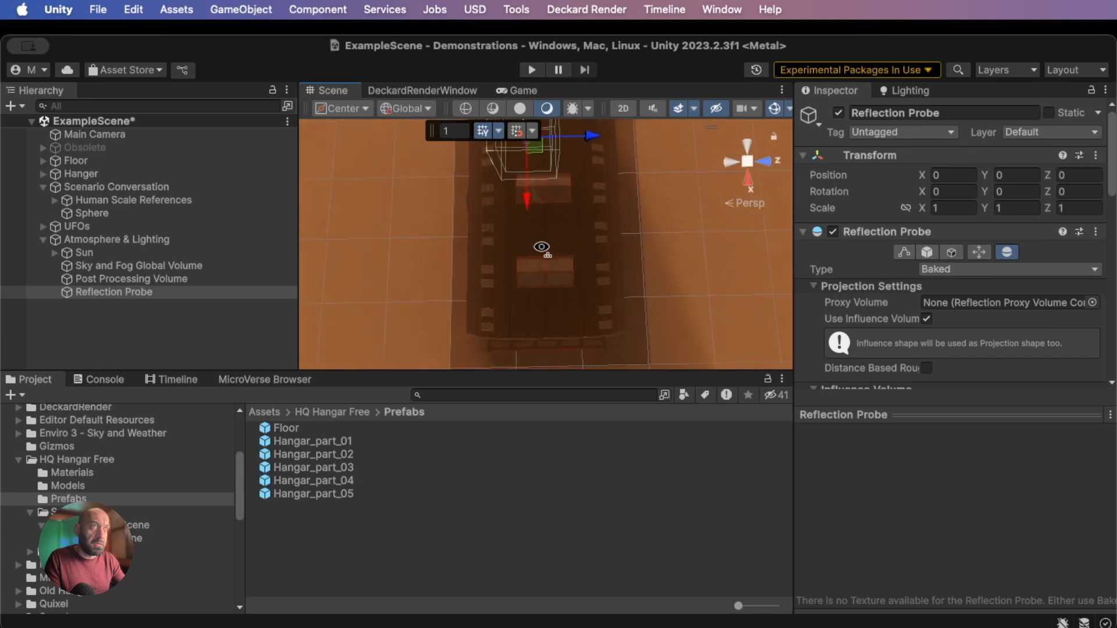
{"action": "left_click_drag", "start_coordinate": [546, 185], "coordinate": [560, 235]}
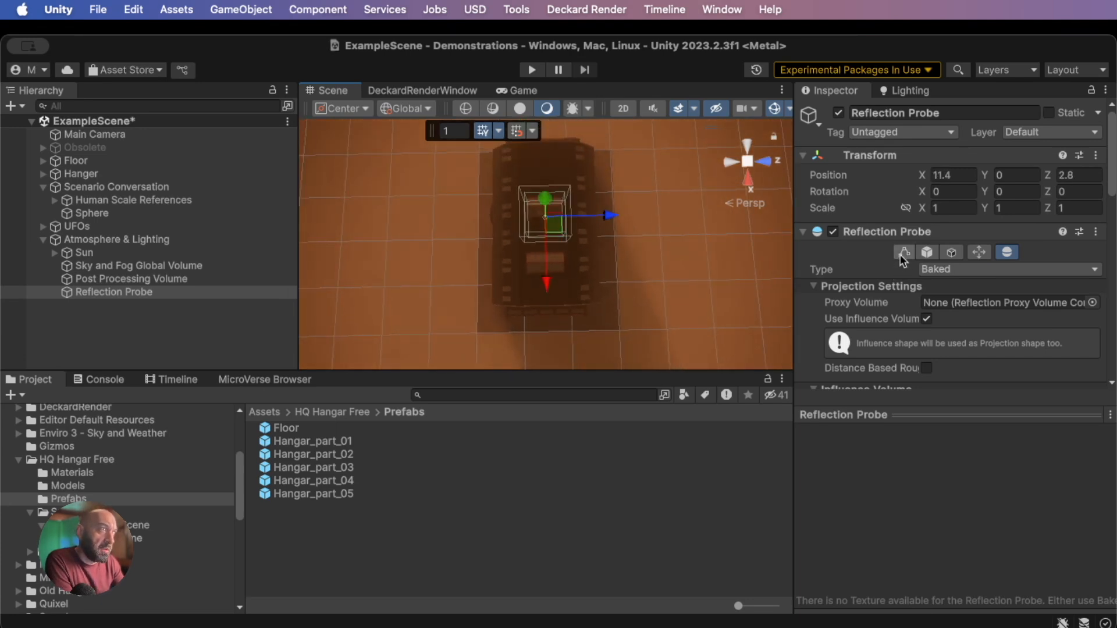
Stretch the Reflection Probe's base shape over the hangar's footprint, to about 47.7 by 35.5
{"action": "middle_click_drag", "start_coordinate": [663, 242], "coordinate": [660, 349]}
{"action": "right_click_drag", "start_coordinate": [647, 201], "coordinate": [658, 249]}
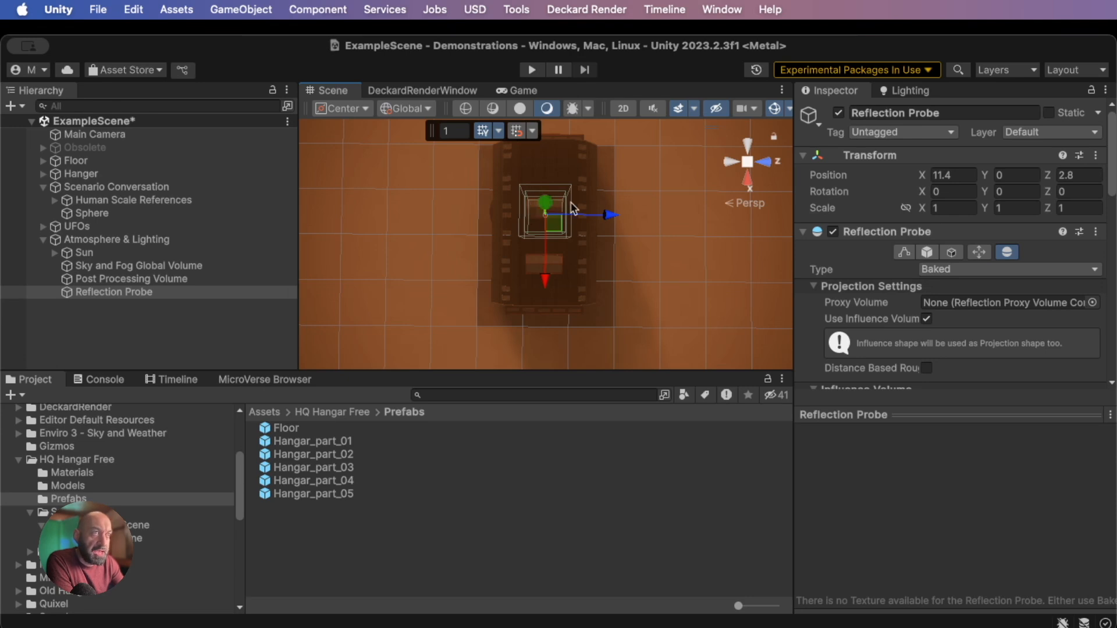
{"action": "left_click", "coordinate": [900, 254]}
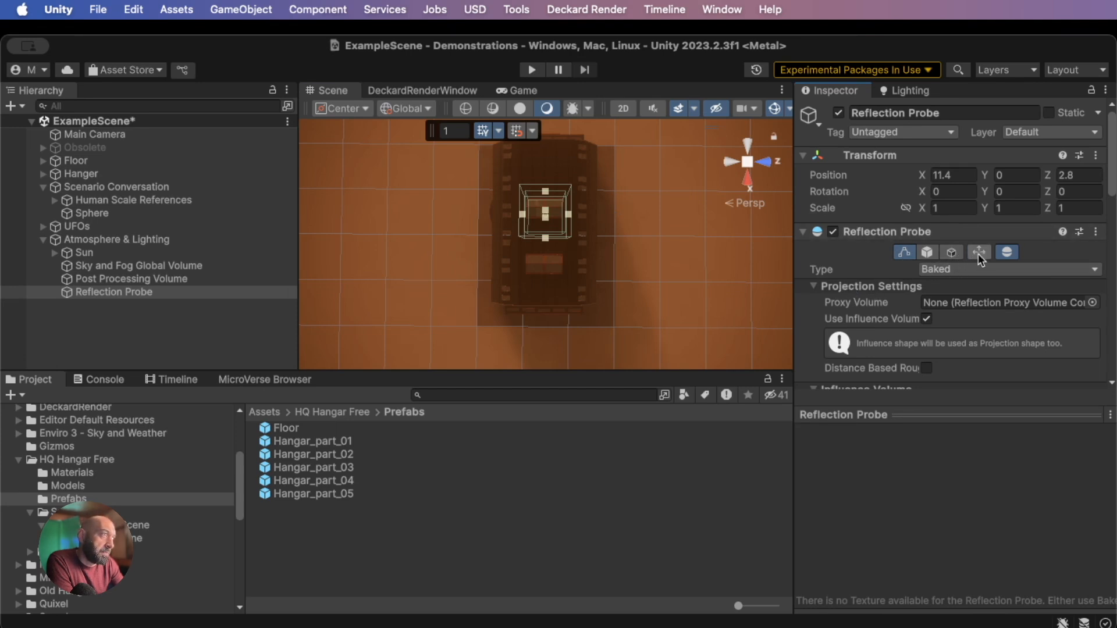
{"action": "left_click_drag", "start_coordinate": [543, 236], "coordinate": [541, 342]}
{"action": "left_click_drag", "start_coordinate": [545, 193], "coordinate": [560, 122]}
{"action": "left_click_drag", "start_coordinate": [570, 231], "coordinate": [630, 231]}
{"action": "left_click_drag", "start_coordinate": [522, 229], "coordinate": [464, 227]}
Extend the Reflection Probe's box upward to a height of about 16.8 and stop editing its base shape
{"action": "right_click_drag", "start_coordinate": [557, 271], "coordinate": [589, 58]}
{"action": "middle_click_drag", "start_coordinate": [516, 313], "coordinate": [538, 6]}
{"action": "right_click_drag", "start_coordinate": [557, 270], "coordinate": [524, 149]}
{"action": "middle_click_drag", "start_coordinate": [603, 275], "coordinate": [517, 3]}
{"action": "right_click_drag", "start_coordinate": [586, 230], "coordinate": [574, 197]}
{"action": "left_click_drag", "start_coordinate": [574, 194], "coordinate": [589, 163]}
{"action": "middle_click_drag", "start_coordinate": [589, 163], "coordinate": [612, 241]}
{"action": "right_click_drag", "start_coordinate": [612, 241], "coordinate": [630, 199]}
{"action": "scroll", "coordinate": [629, 199], "scroll_direction": "up", "scroll_amount": 5}
{"action": "middle_click_drag", "start_coordinate": [629, 199], "coordinate": [569, 254]}
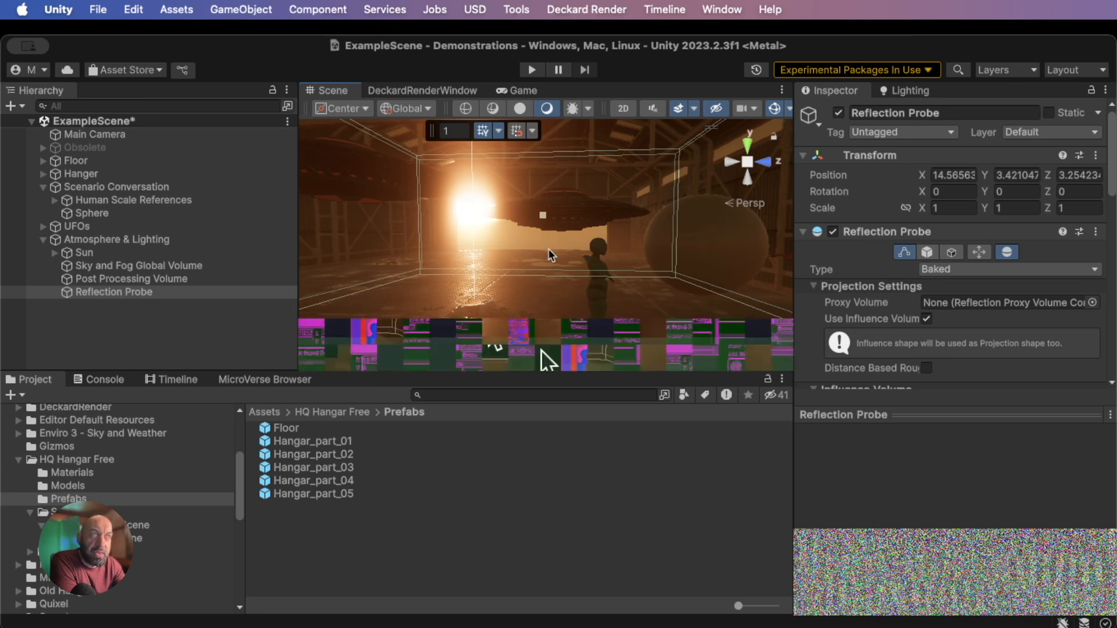
{"action": "left_click", "coordinate": [902, 254]}
Bake the Reflection Probe
{"action": "middle_click_drag", "start_coordinate": [611, 291], "coordinate": [531, 311]}
{"action": "scroll", "coordinate": [532, 309], "scroll_direction": "down", "scroll_amount": 3}
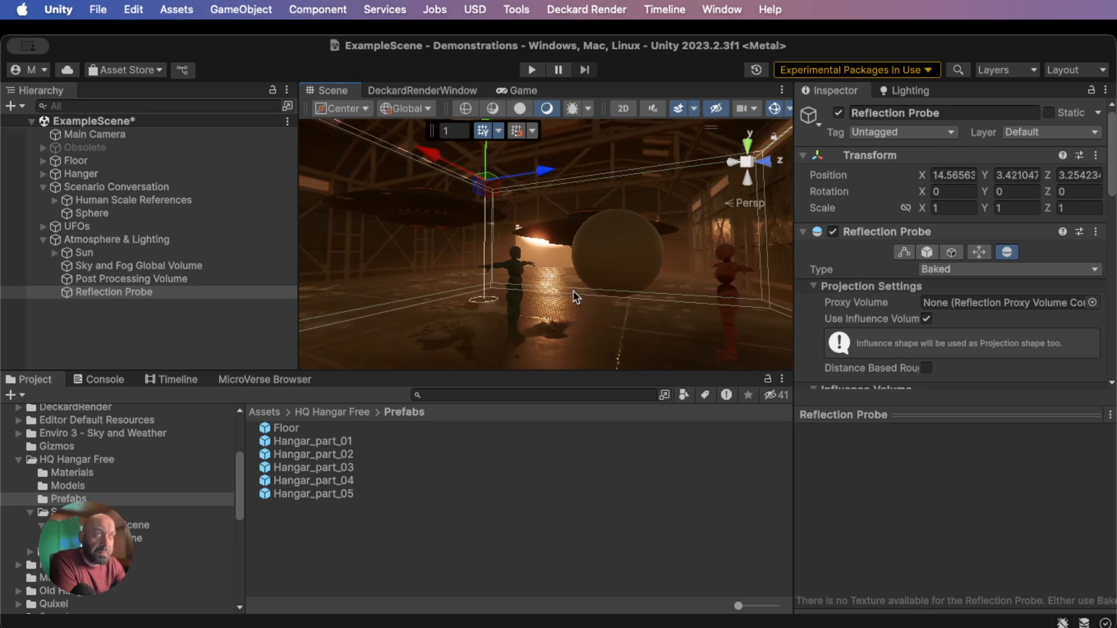
{"action": "mouse_move", "coordinate": [654, 306]}
{"action": "middle_mouse_down"}
{"action": "mouse_move", "coordinate": [628, 303]}
{"action": "mouse_move", "coordinate": [644, 309]}
{"action": "mouse_move", "coordinate": [651, 298]}
{"action": "middle_mouse_up"}
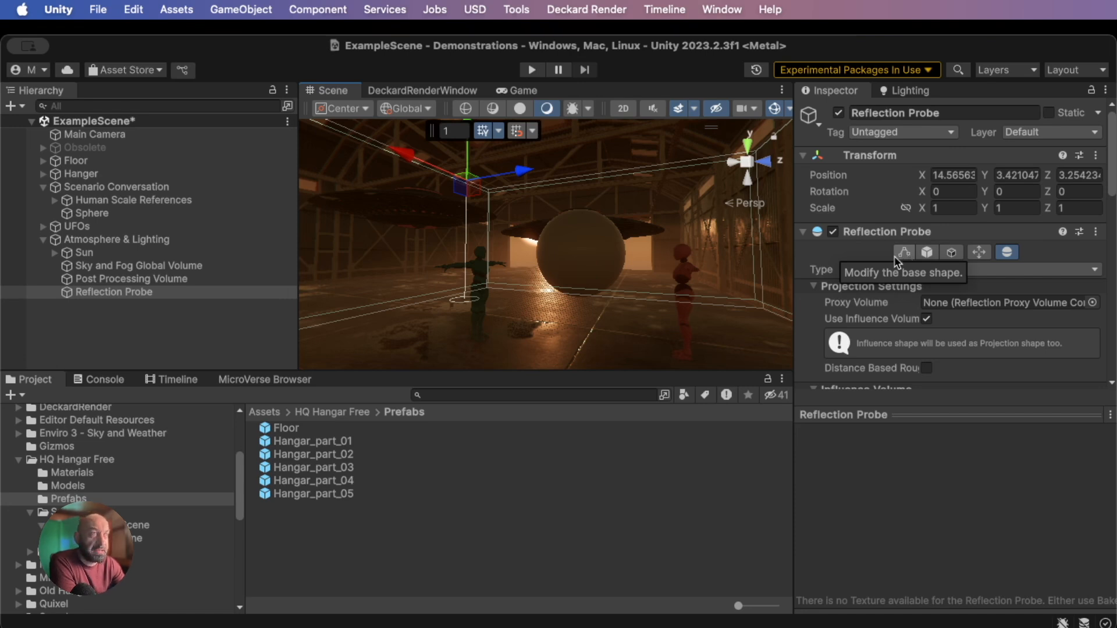
{"action": "scroll", "coordinate": [899, 361], "scroll_direction": "down", "scroll_amount": 2}
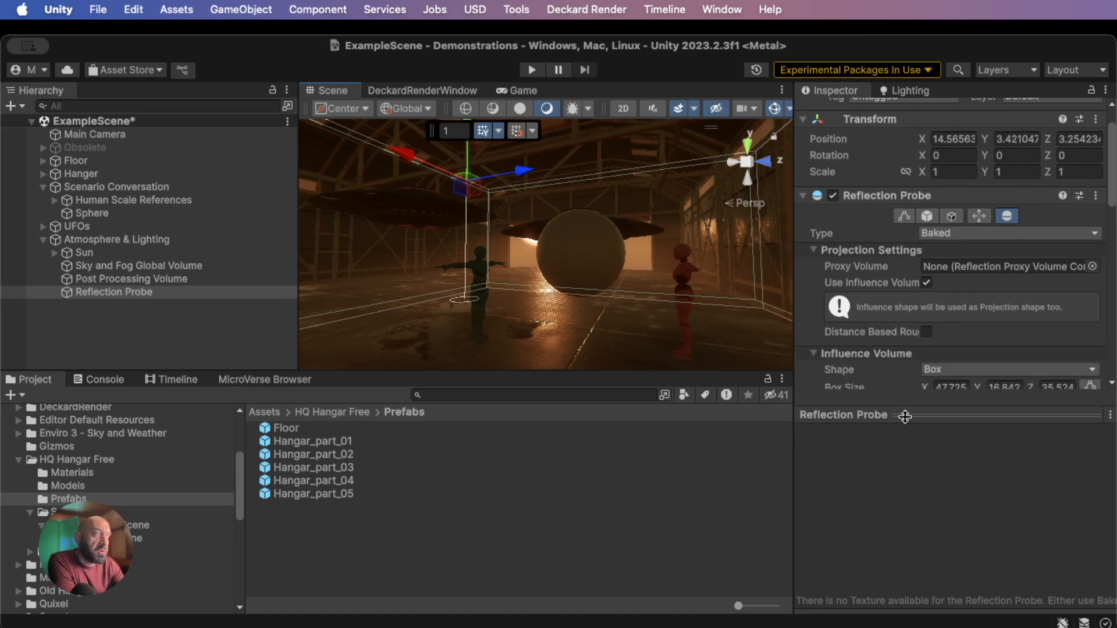
{"action": "left_click_drag", "start_coordinate": [903, 419], "coordinate": [910, 504]}
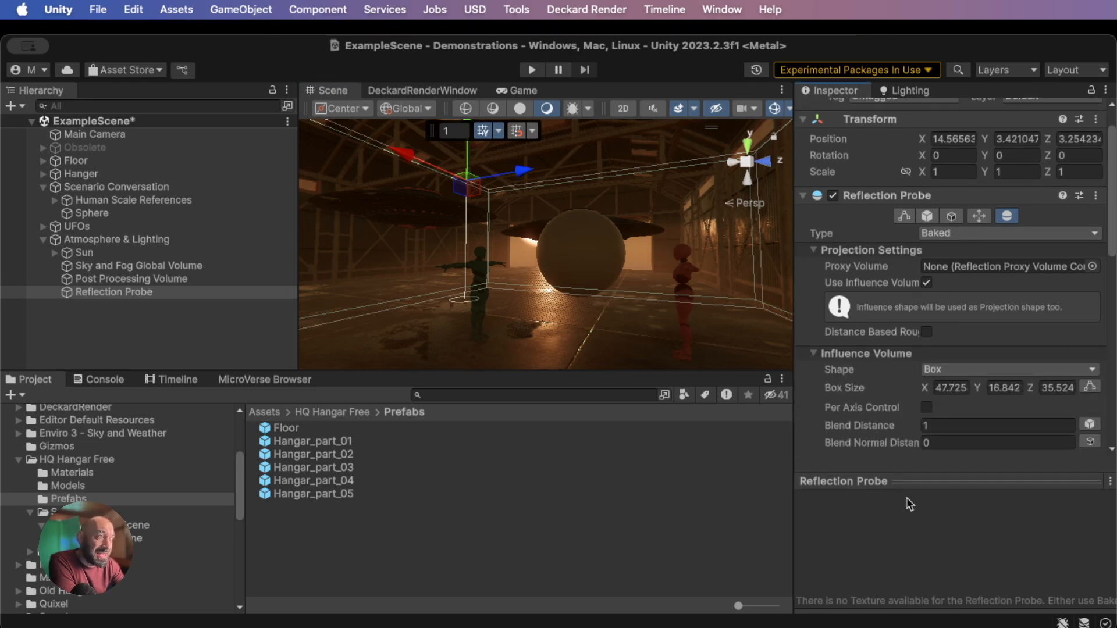
{"action": "scroll", "coordinate": [889, 388], "scroll_direction": "down", "scroll_amount": 10}
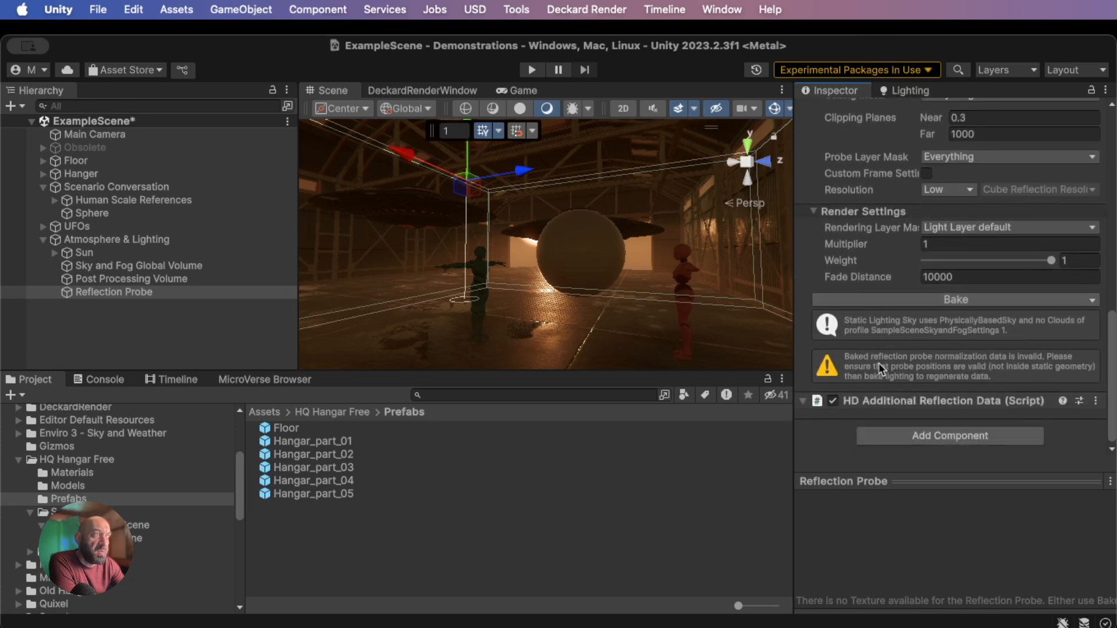
{"action": "left_click", "coordinate": [931, 302]}
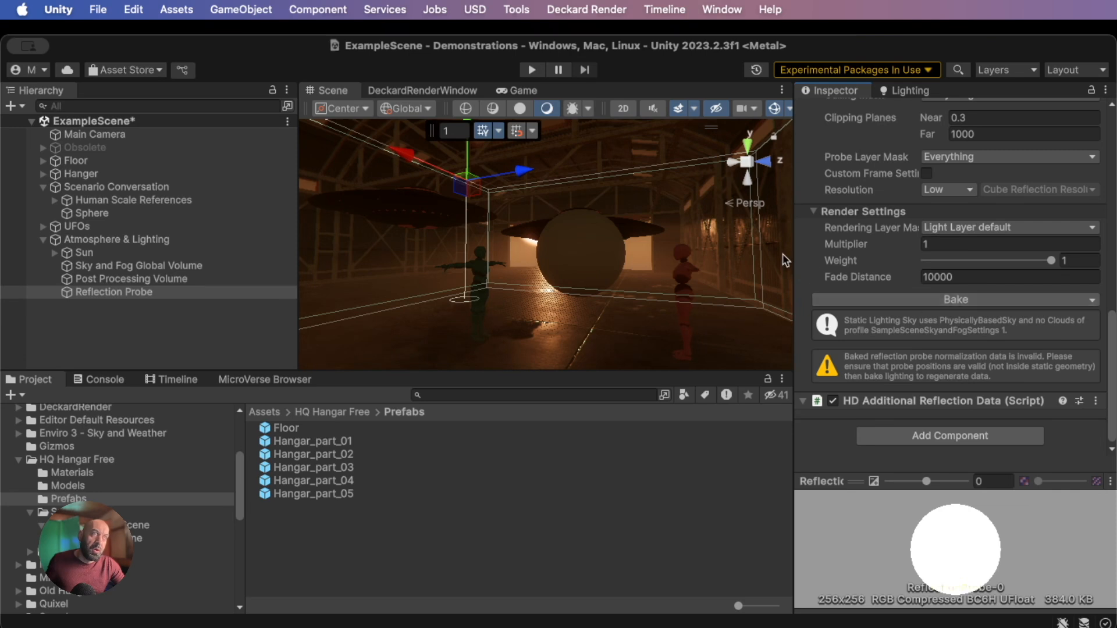
Compare the scene with the Reflection Probe disabled and enabled, and toggle its preview sphere gizmo off and on
{"action": "middle_click_drag", "start_coordinate": [571, 298], "coordinate": [599, 306]}
{"action": "right_click_drag", "start_coordinate": [569, 294], "coordinate": [559, 284]}
{"action": "scroll", "coordinate": [864, 173], "scroll_direction": "up", "scroll_amount": 10}
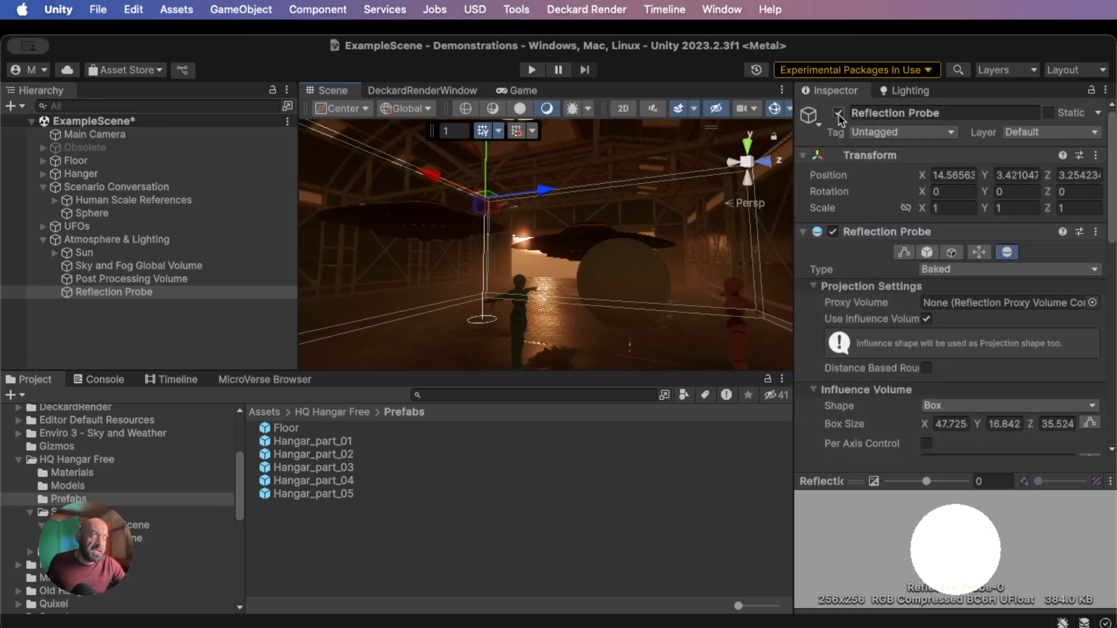
{"action": "left_click", "coordinate": [838, 113]}
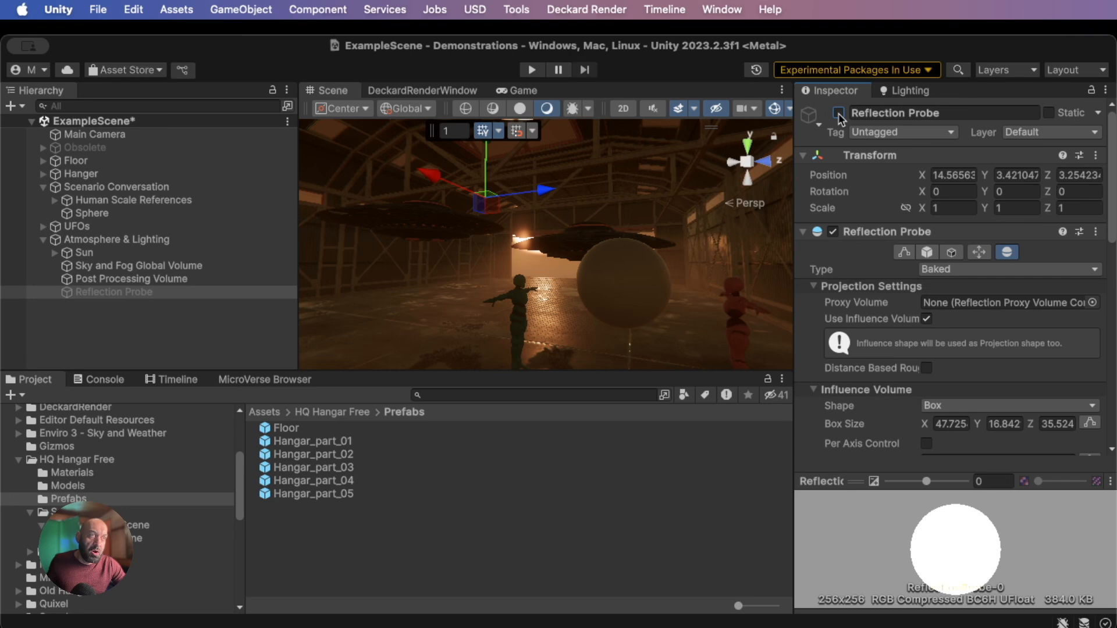
{"action": "left_click", "coordinate": [838, 113]}
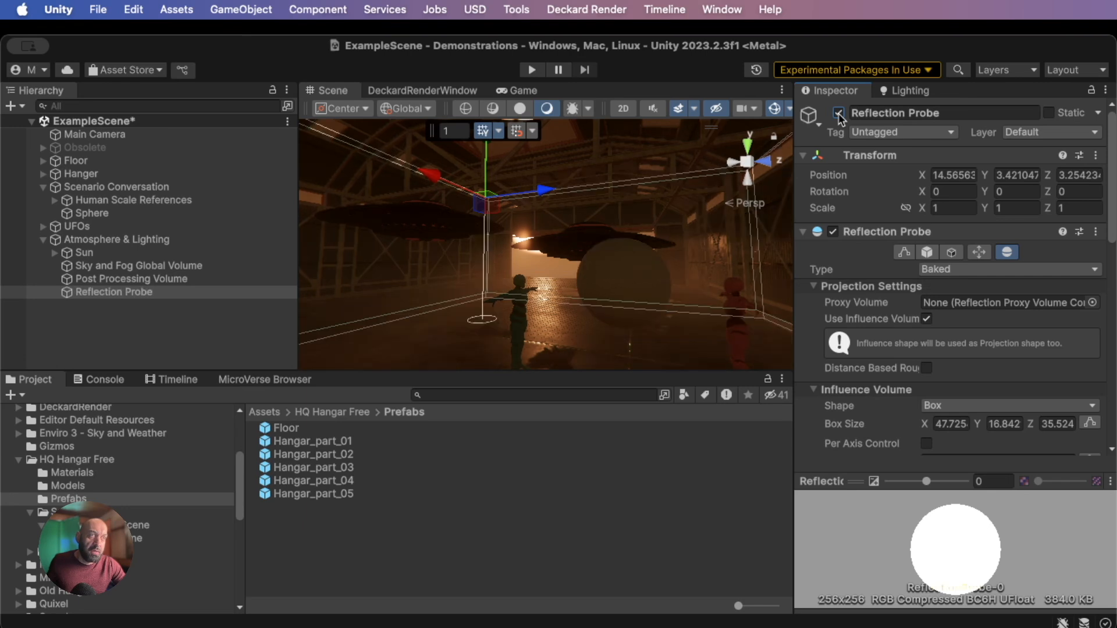
{"action": "left_click", "coordinate": [192, 323]}
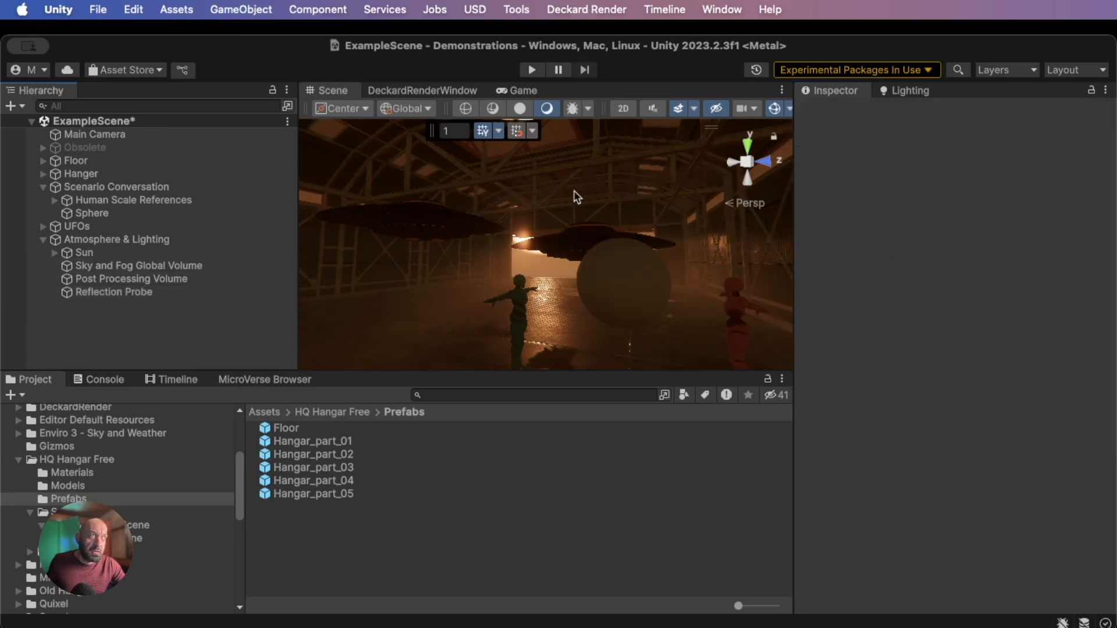
{"action": "left_click", "coordinate": [177, 290]}
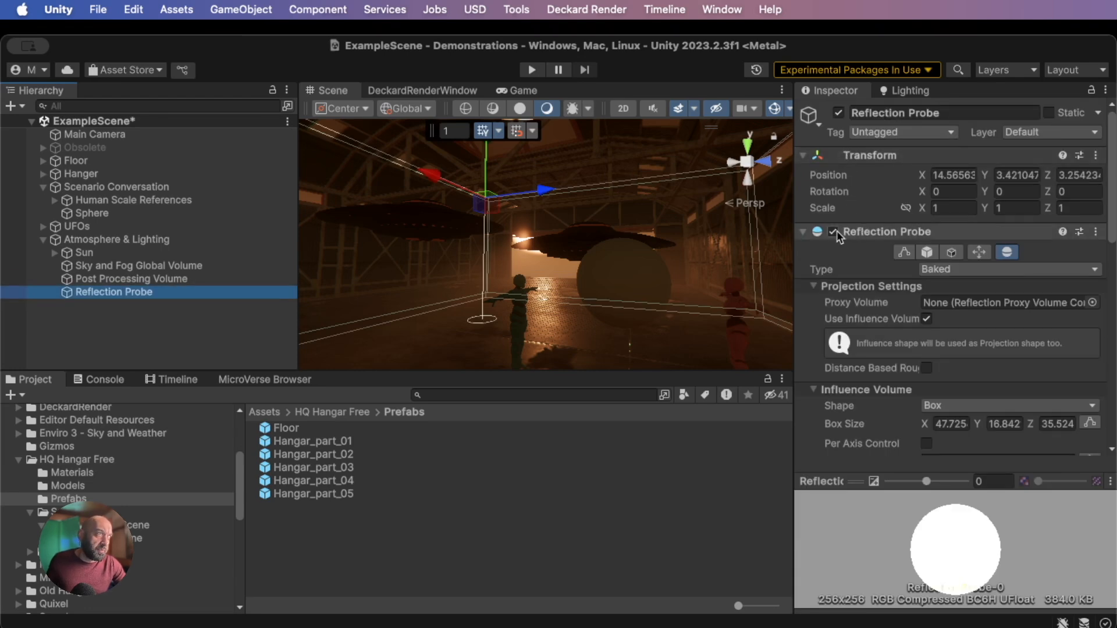
{"action": "left_click", "coordinate": [1007, 253]}
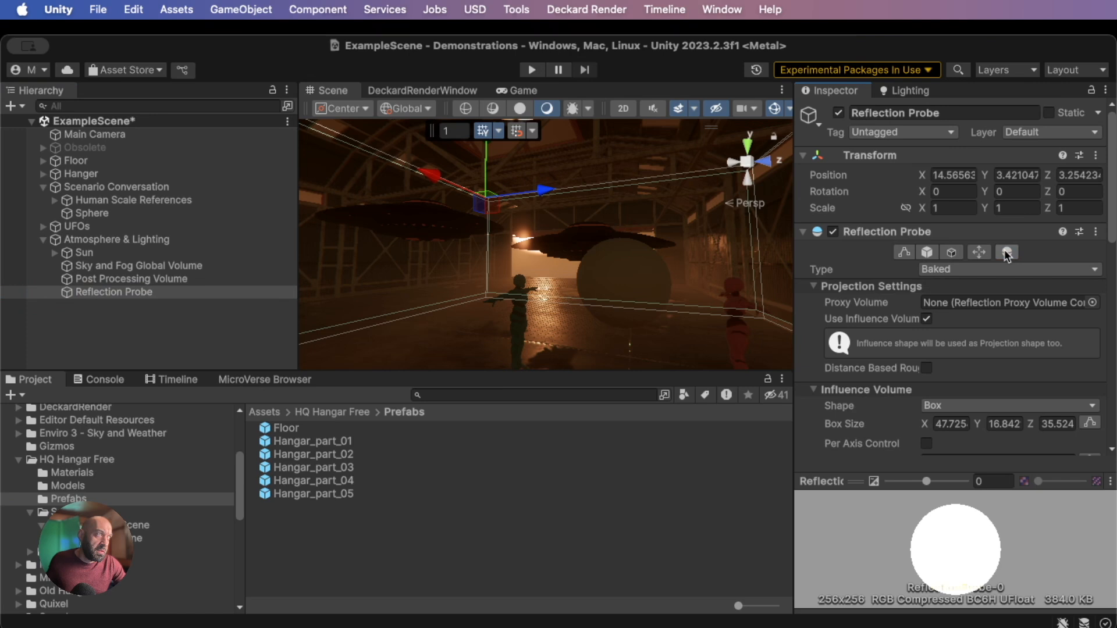
{"action": "left_click", "coordinate": [1007, 253]}
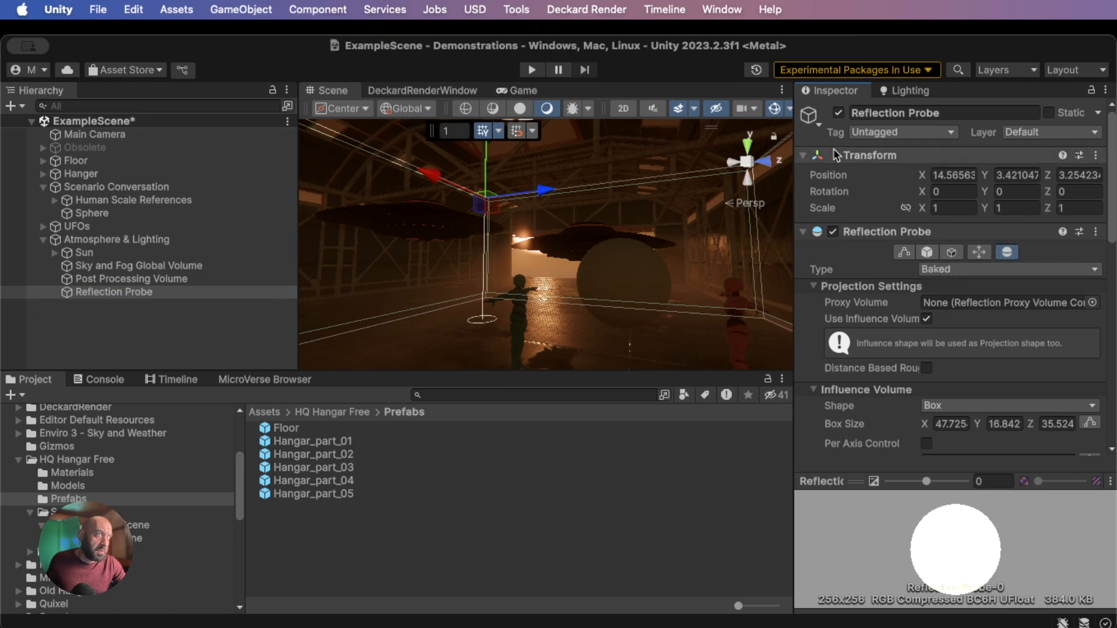
Compare the shading of the sphere and figures with the Reflection Probe switched off and on, leaving it enabled
{"action": "left_click", "coordinate": [839, 113]}
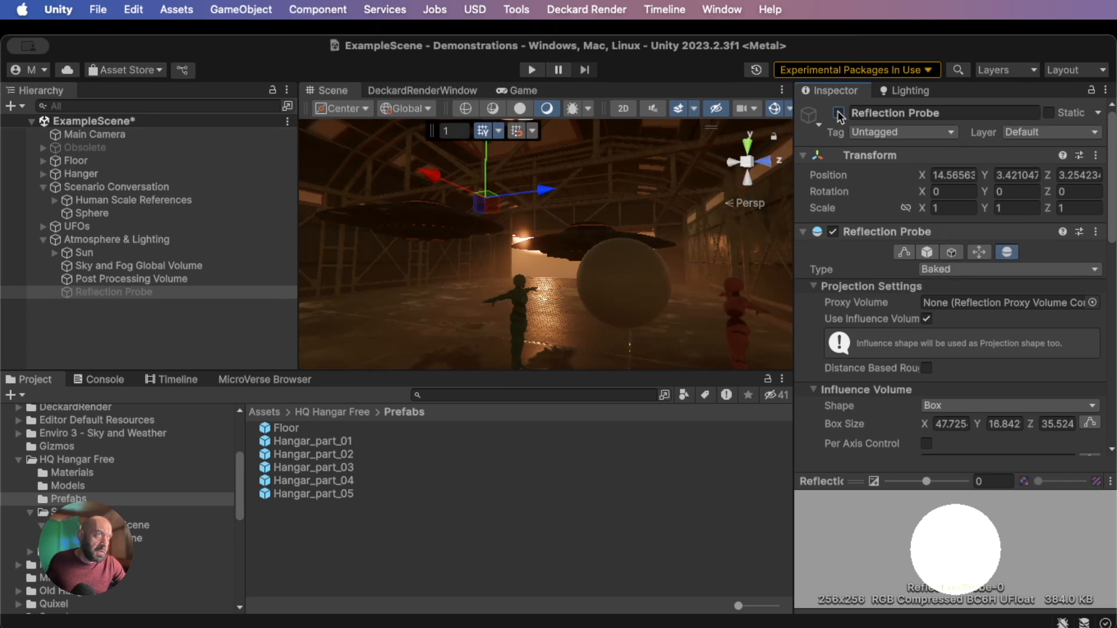
{"action": "left_click", "coordinate": [838, 114]}
{"action": "left_click", "coordinate": [839, 114]}
{"action": "right_click_drag", "start_coordinate": [691, 237], "coordinate": [732, 248]}
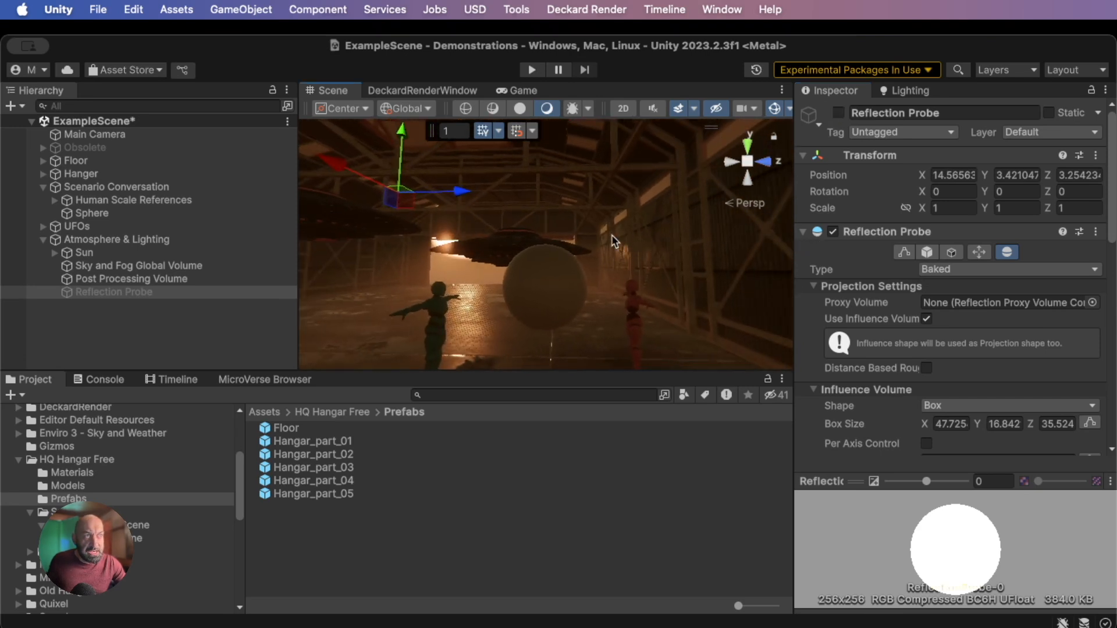
{"action": "left_click", "coordinate": [839, 113]}
{"action": "left_click", "coordinate": [839, 113]}
{"action": "left_click", "coordinate": [839, 113]}
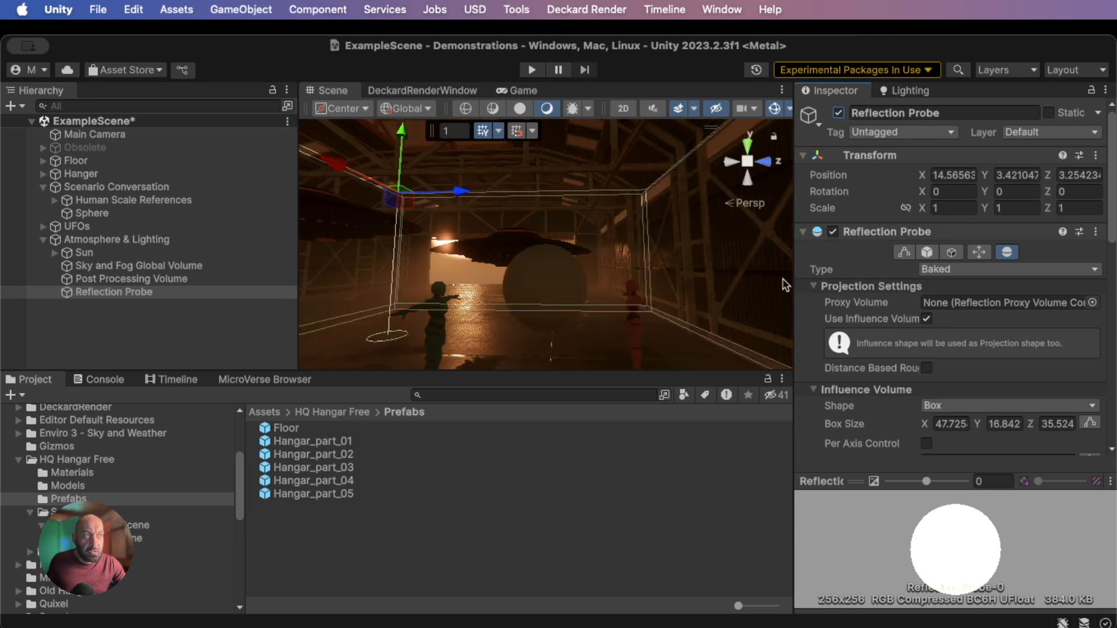
{"action": "left_click", "coordinate": [839, 114]}
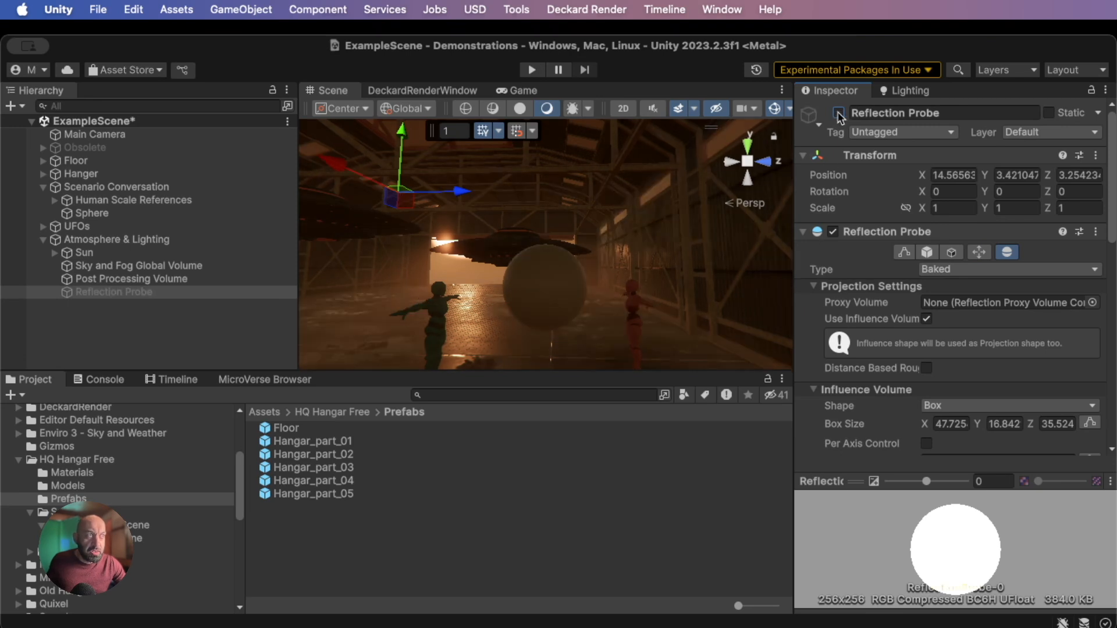
{"action": "left_click", "coordinate": [839, 113]}
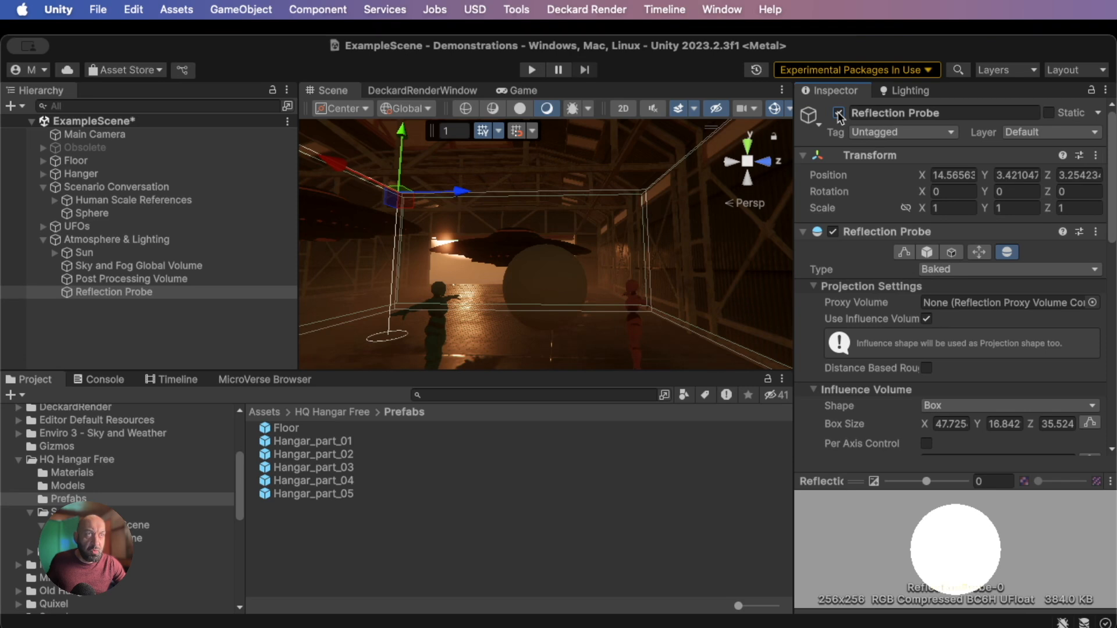
Delete the Sun, Physical light from the Sun group
{"action": "left_click_drag", "start_coordinate": [683, 250], "coordinate": [614, 272], "text": "alt"}
{"action": "scroll", "coordinate": [614, 271], "scroll_direction": "up", "scroll_amount": 5}
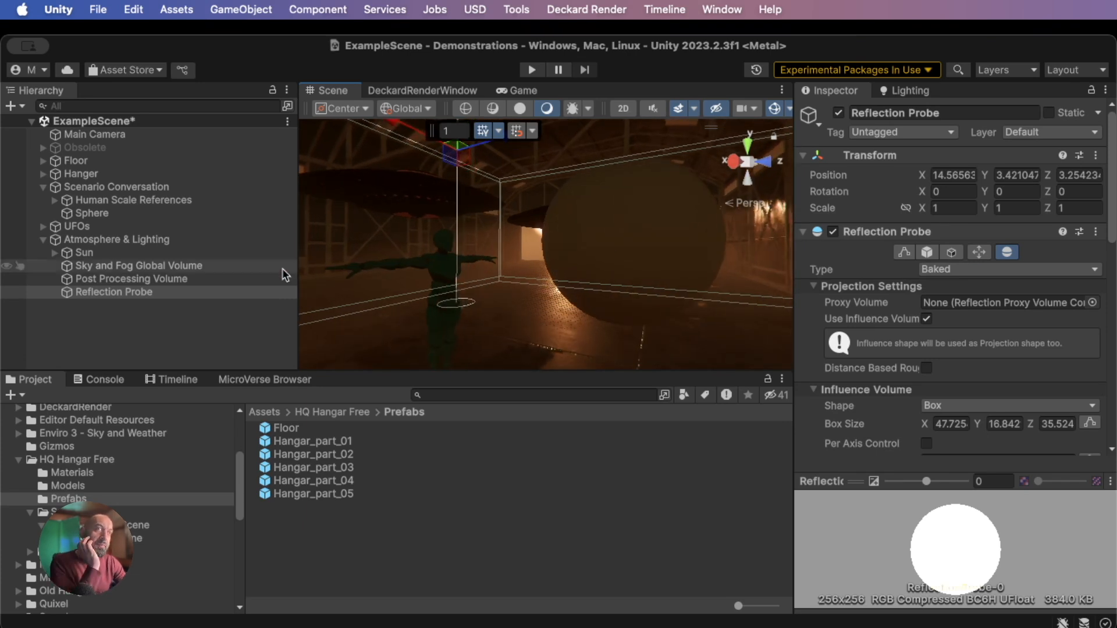
{"action": "left_click", "coordinate": [54, 252]}
{"action": "left_click", "coordinate": [97, 278]}
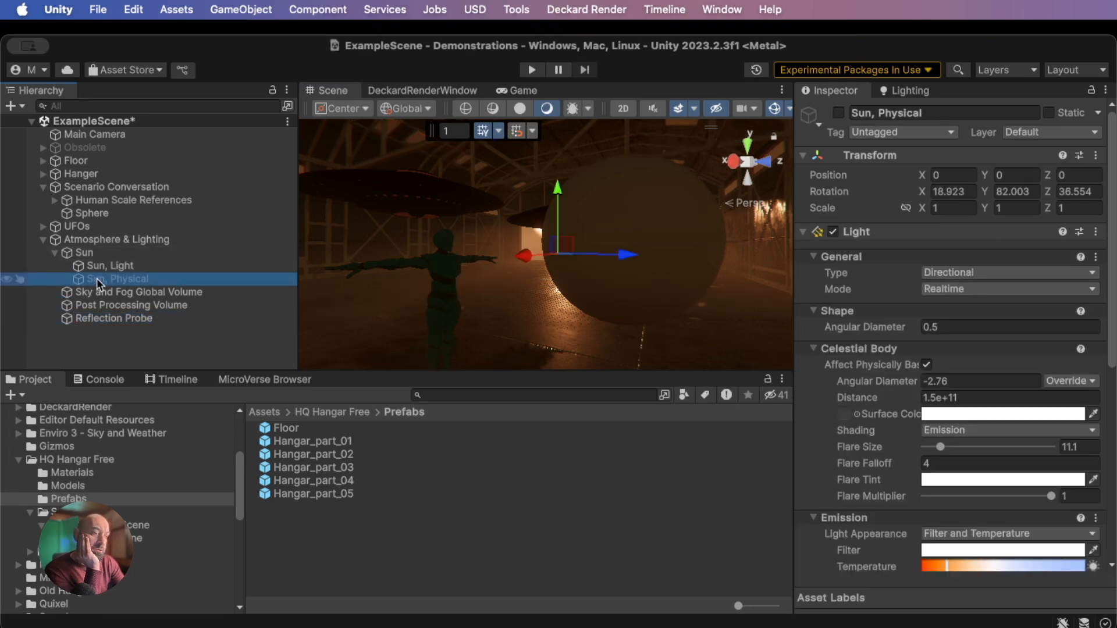
{"action": "key", "text": "super+BackSpace"}
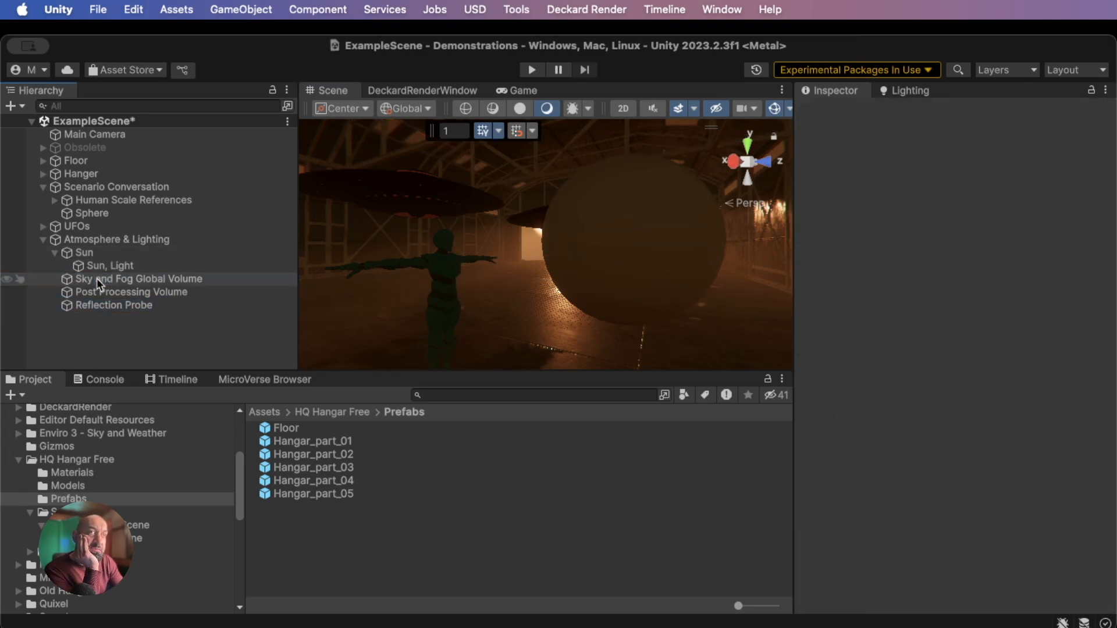
Set the colour temperature of Sun, Light to about 4014 Kelvin
{"action": "left_click", "coordinate": [101, 267]}
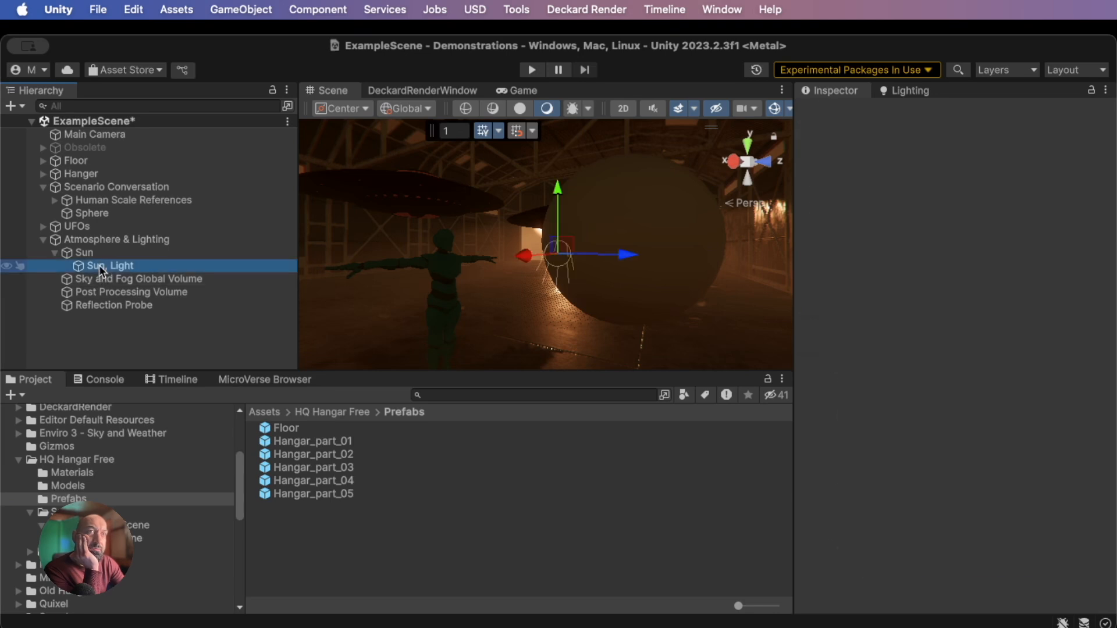
{"action": "scroll", "coordinate": [891, 442], "scroll_direction": "down", "scroll_amount": 5}
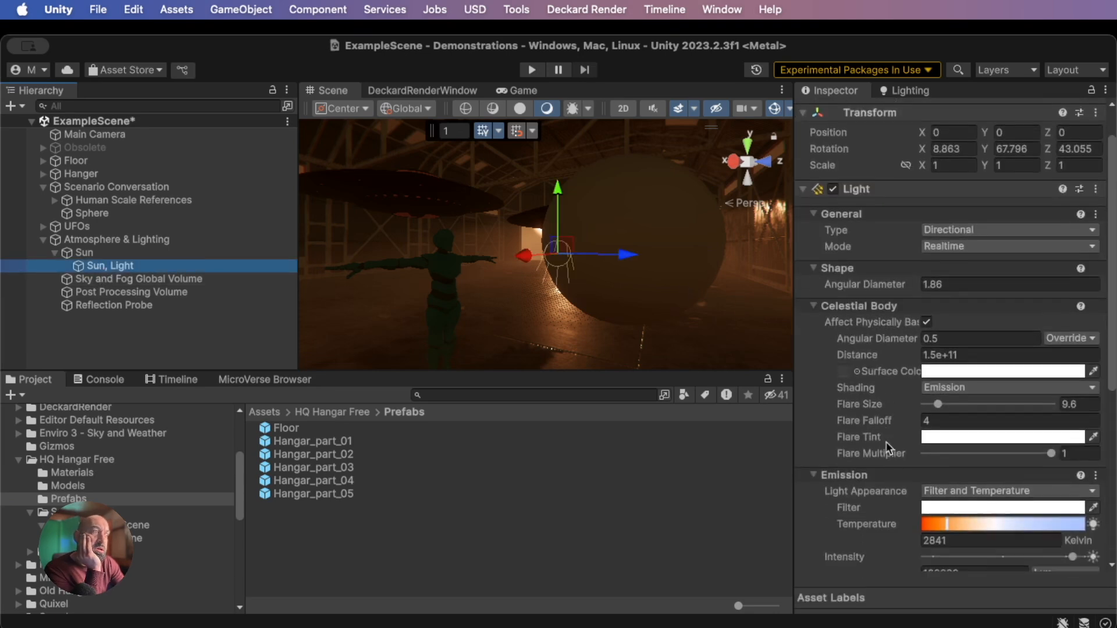
{"action": "left_click_drag", "start_coordinate": [950, 477], "coordinate": [963, 481]}
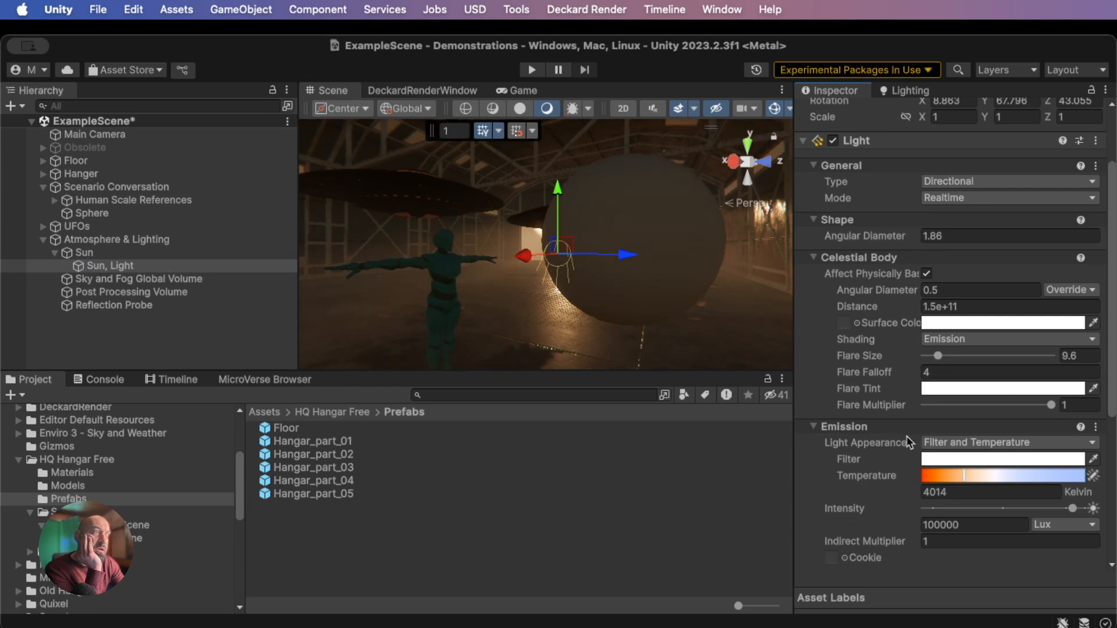
Set the intensity of Sun, Light to 300000 Lux
{"action": "left_click", "coordinate": [867, 525]}
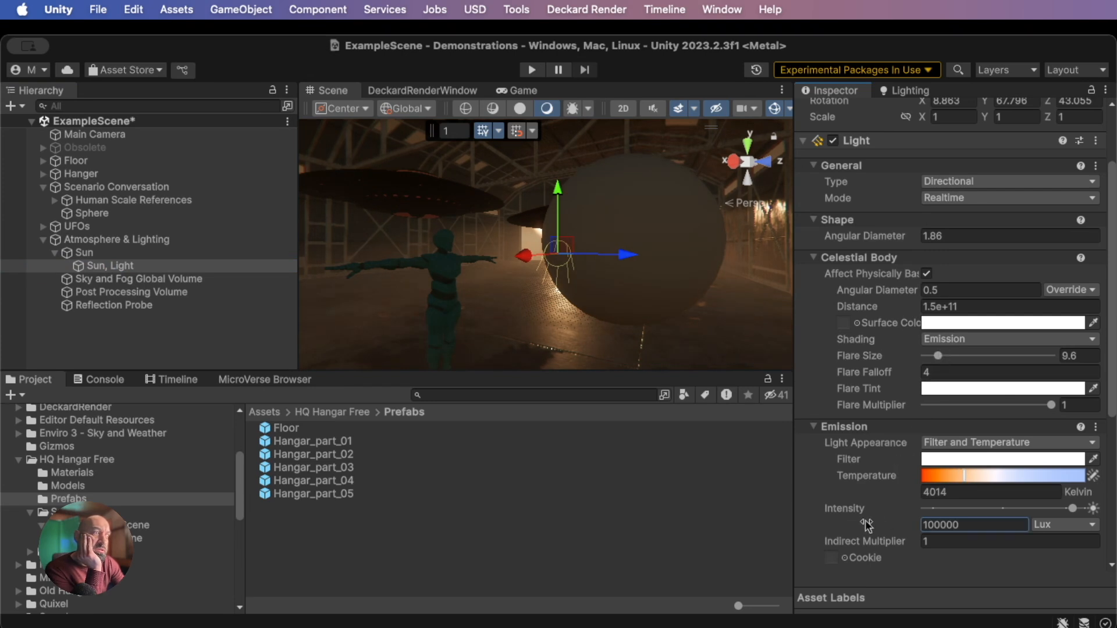
{"action": "left_click_drag", "start_coordinate": [886, 525], "coordinate": [1102, 599]}
{"action": "left_click", "coordinate": [954, 526]}
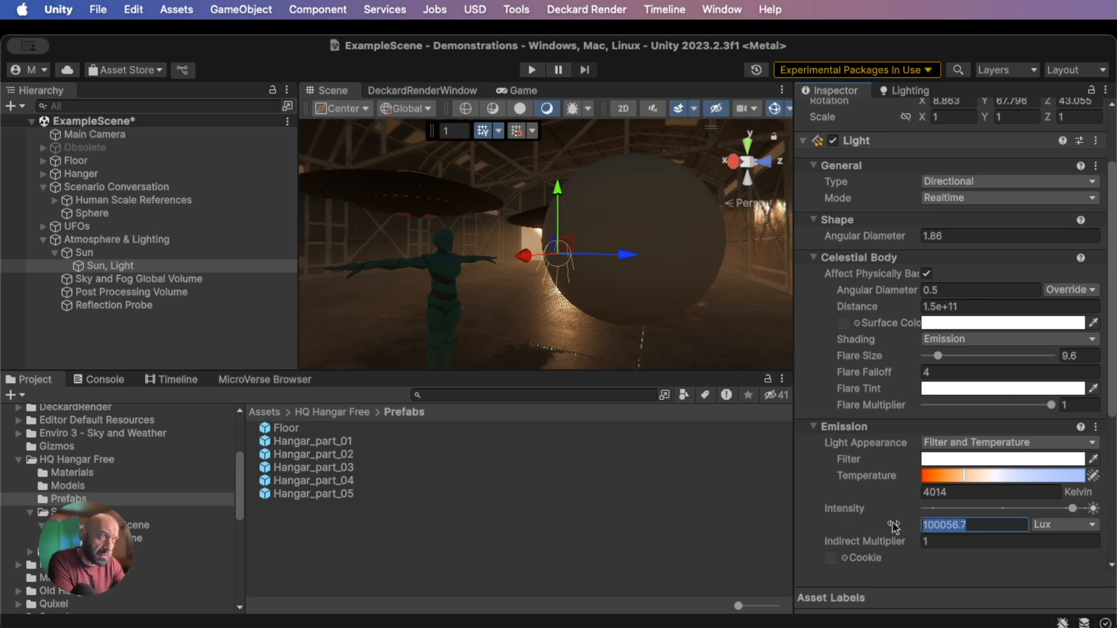
{"action": "type", "text": "30000"}
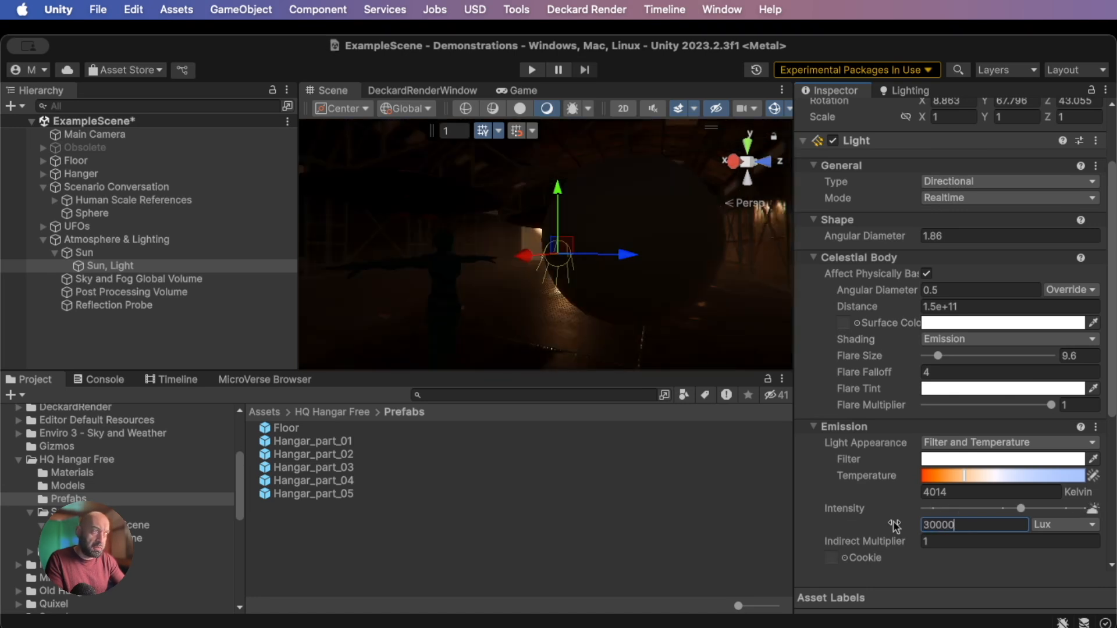
{"action": "type", "text": "0"}
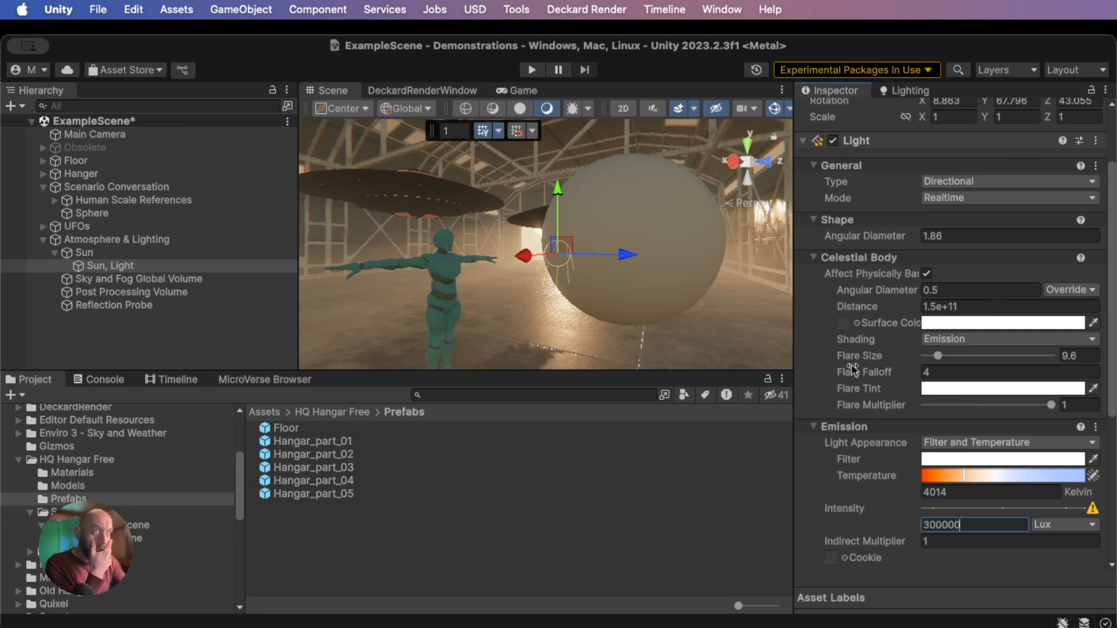
Deactivate the Sphere object between the two figures
{"action": "mouse_move", "coordinate": [679, 306]}
{"action": "right_mouse_down"}
{"action": "mouse_move", "coordinate": [716, 325]}
{"action": "mouse_move", "coordinate": [710, 312]}
{"action": "mouse_move", "coordinate": [675, 305]}
{"action": "right_mouse_up"}
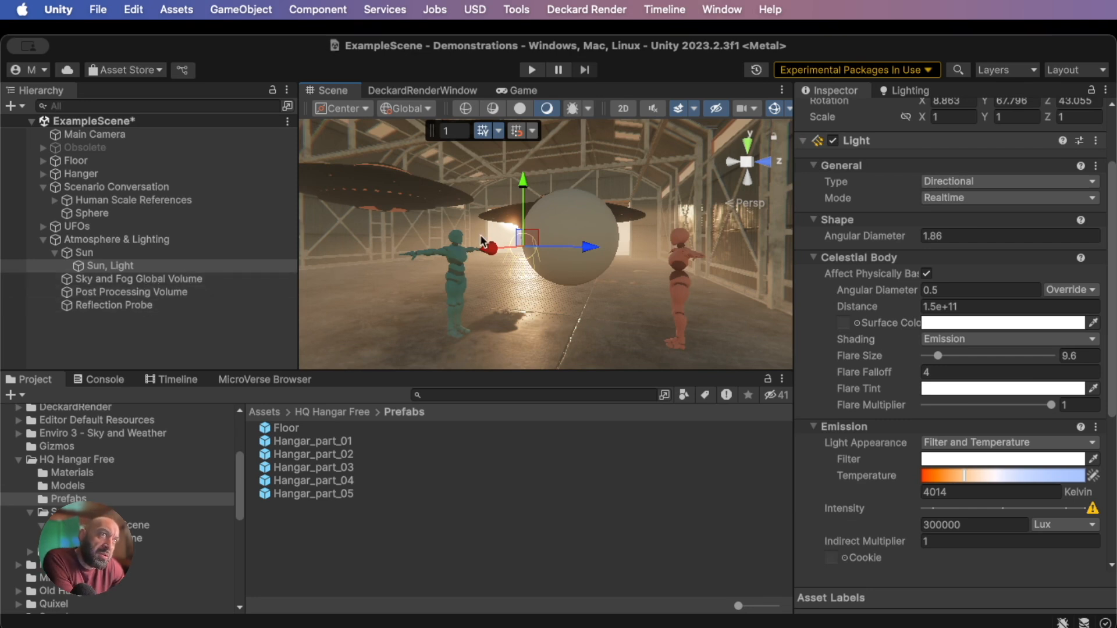
{"action": "left_click", "coordinate": [564, 224]}
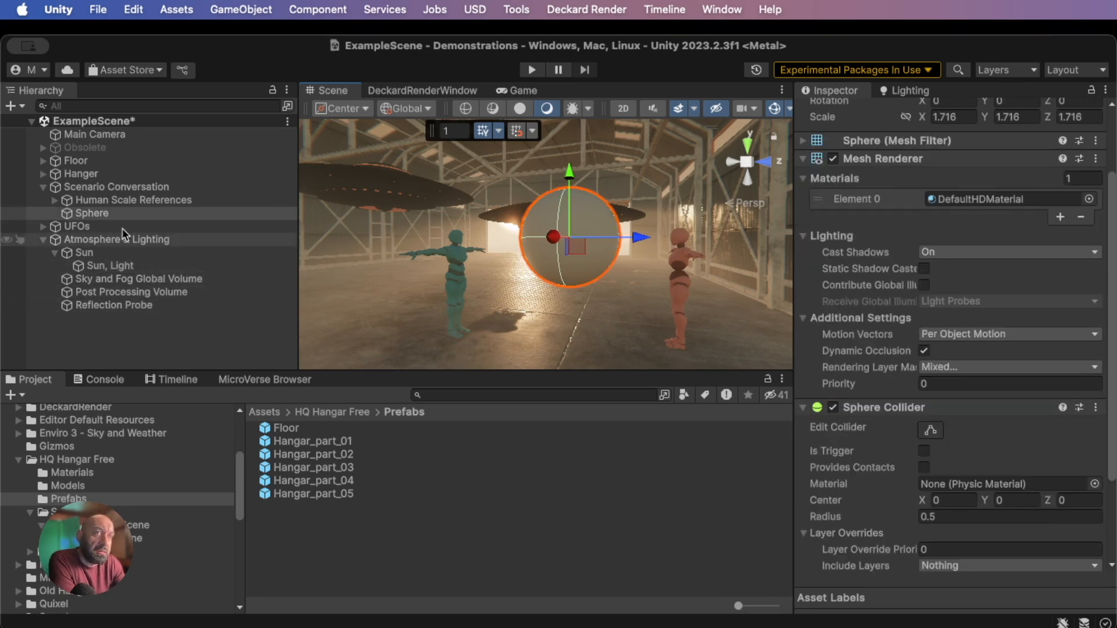
{"action": "scroll", "coordinate": [838, 125], "scroll_direction": "up", "scroll_amount": 3}
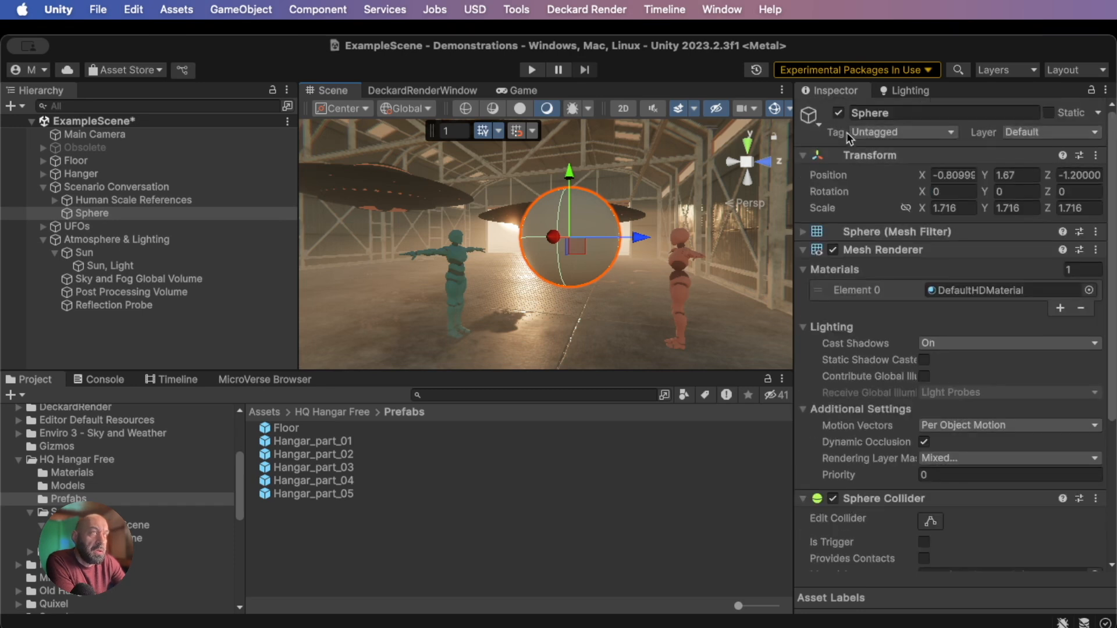
{"action": "left_click", "coordinate": [838, 113]}
Duplicate the UFO in front of the hangar opening, place the copy near X 3.4, Y -2.29, Z 10.83, and scale it uniformly to about 0.53
{"action": "right_click_drag", "start_coordinate": [608, 207], "coordinate": [535, 237]}
{"action": "middle_click_drag", "start_coordinate": [553, 224], "coordinate": [551, 275]}
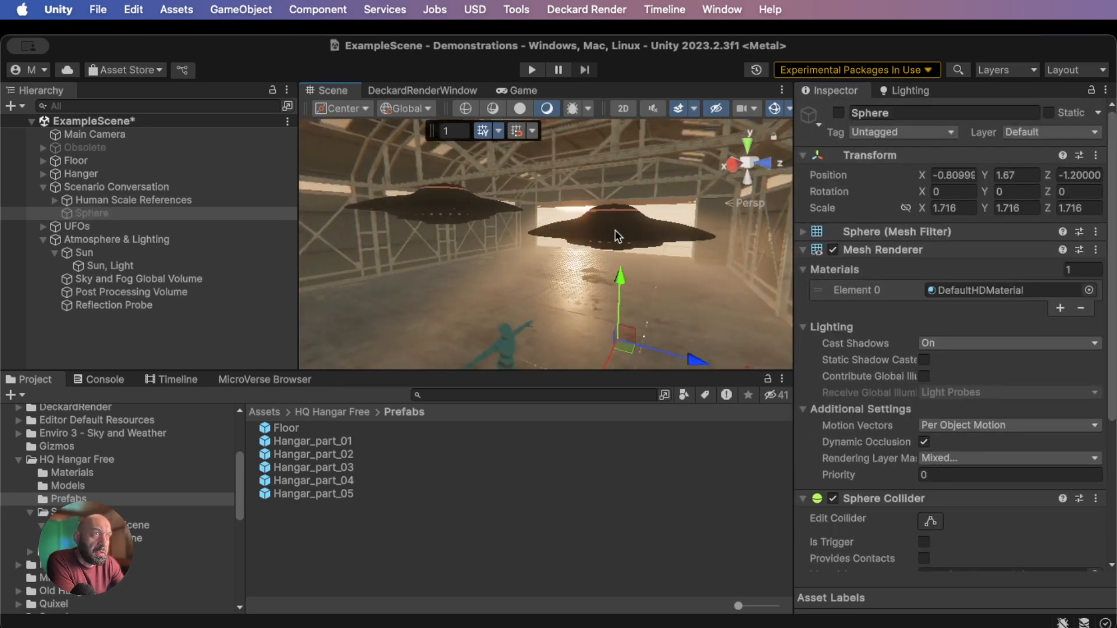
{"action": "left_click", "coordinate": [618, 237]}
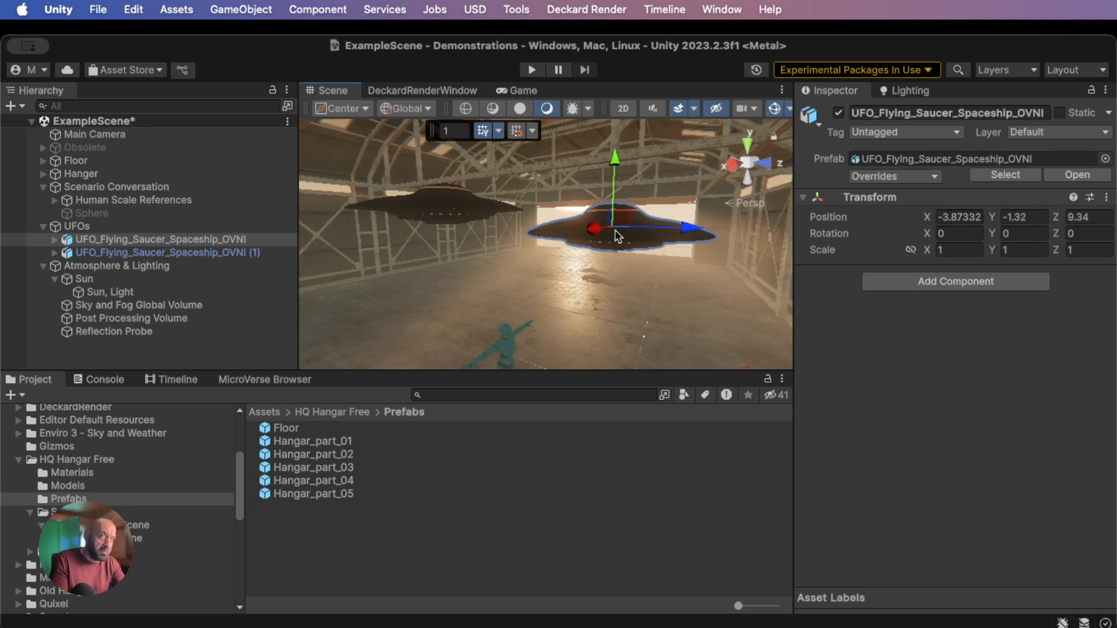
{"action": "key", "text": "super+d"}
{"action": "left_click_drag", "start_coordinate": [595, 237], "coordinate": [640, 324]}
{"action": "mouse_move", "coordinate": [633, 230]}
{"action": "middle_mouse_down"}
{"action": "mouse_move", "coordinate": [633, 266]}
{"action": "mouse_move", "coordinate": [636, 205]}
{"action": "mouse_move", "coordinate": [640, 228]}
{"action": "middle_mouse_up"}
{"action": "left_click_drag", "start_coordinate": [650, 234], "coordinate": [594, 244]}
{"action": "key", "text": "r"}
{"action": "middle_click_drag", "start_coordinate": [586, 232], "coordinate": [597, 276]}
{"action": "right_click_drag", "start_coordinate": [597, 277], "coordinate": [626, 289]}
{"action": "right_click_drag", "start_coordinate": [702, 278], "coordinate": [724, 270]}
{"action": "mouse_move", "coordinate": [723, 274]}
{"action": "middle_mouse_down"}
{"action": "mouse_move", "coordinate": [705, 269]}
{"action": "mouse_move", "coordinate": [716, 262]}
{"action": "middle_mouse_up"}
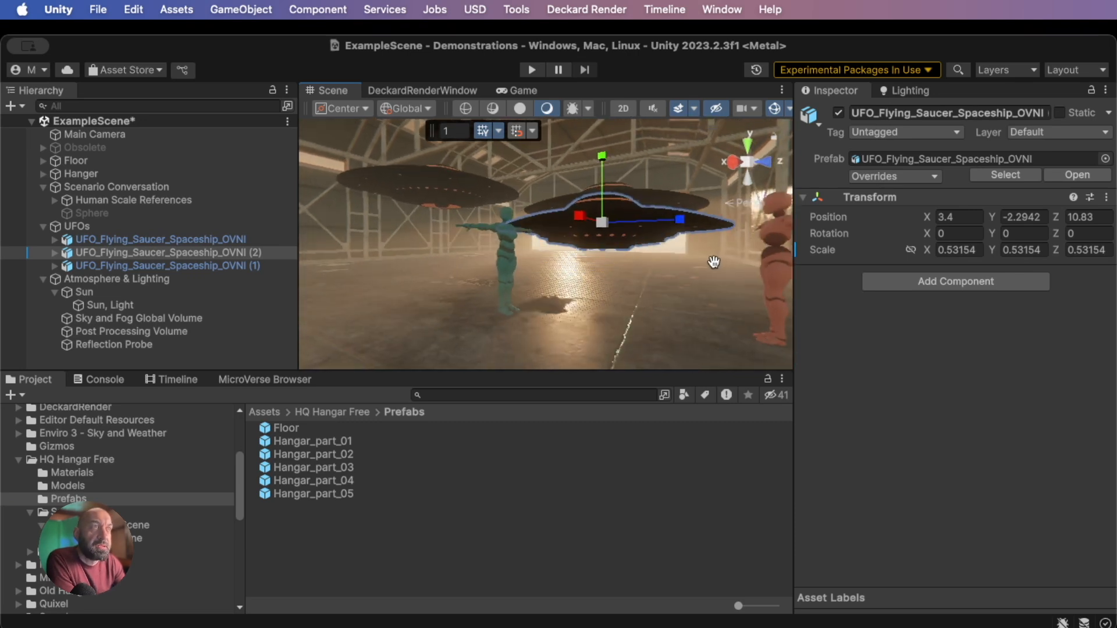
Rotate the Male figure to about 15.7 degrees and the Female figure to about 243.4 degrees around Y
{"action": "right_click_drag", "start_coordinate": [660, 272], "coordinate": [587, 272]}
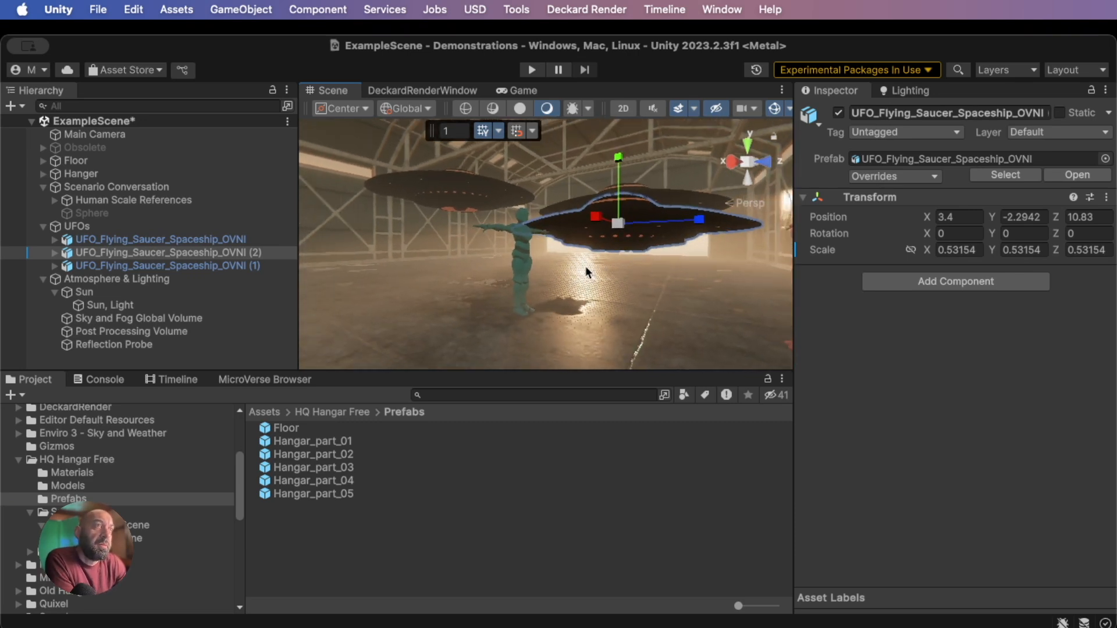
{"action": "left_click", "coordinate": [521, 259]}
{"action": "left_click", "coordinate": [95, 215]}
{"action": "key", "text": "w"}
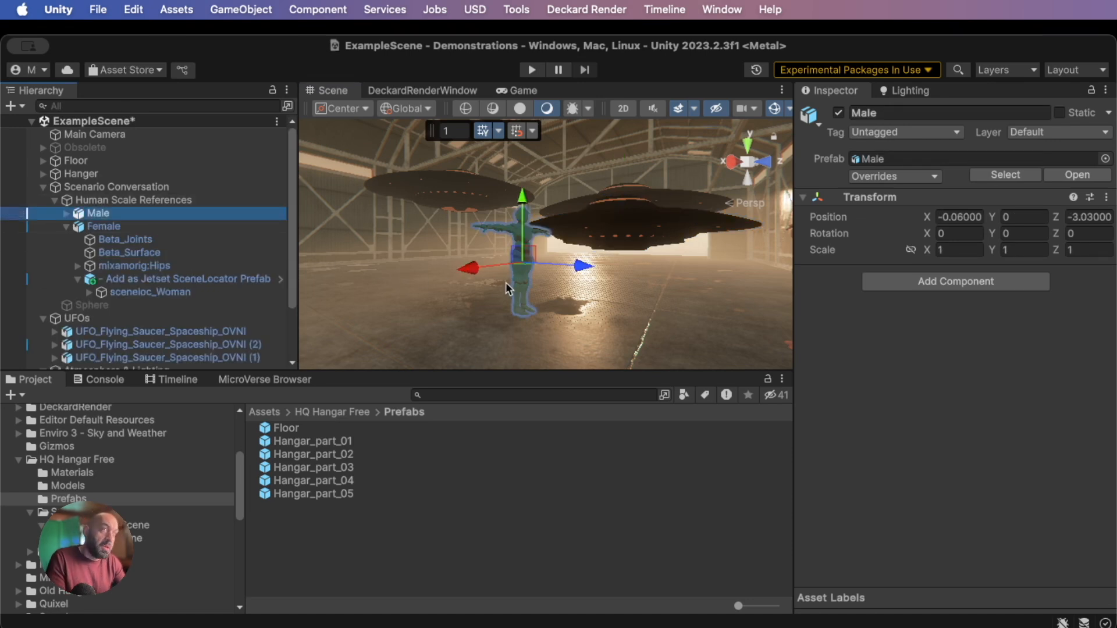
{"action": "right_click_drag", "start_coordinate": [524, 264], "coordinate": [527, 300]}
{"action": "key", "text": "e"}
{"action": "left_click_drag", "start_coordinate": [526, 298], "coordinate": [487, 276]}
{"action": "right_click_drag", "start_coordinate": [647, 305], "coordinate": [716, 288]}
{"action": "left_click", "coordinate": [717, 288]}
{"action": "left_click_drag", "start_coordinate": [718, 296], "coordinate": [471, 258]}
{"action": "key", "text": "e"}
Move the Male figure to about X -2.87, Z -5.56 and rotate it to about 39.7 degrees around Y
{"action": "left_click", "coordinate": [431, 255]}
{"action": "key", "text": "w"}
{"action": "middle_click_drag", "start_coordinate": [503, 243], "coordinate": [516, 317]}
{"action": "left_click_drag", "start_coordinate": [478, 328], "coordinate": [489, 344]}
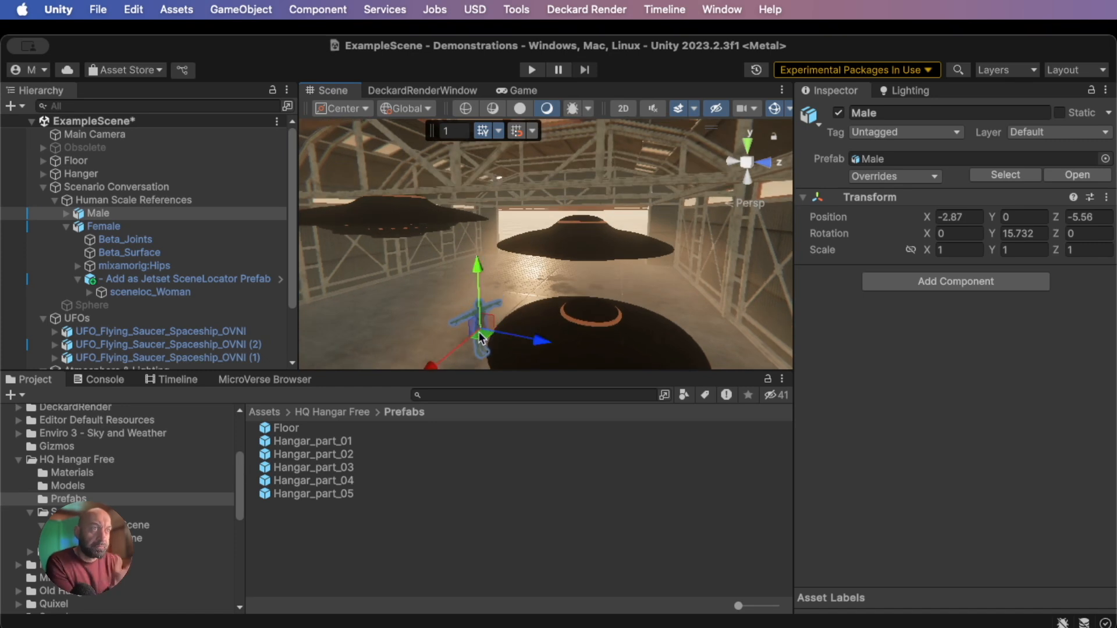
{"action": "key", "text": "e"}
{"action": "left_click_drag", "start_coordinate": [503, 364], "coordinate": [602, 314]}
{"action": "middle_click_drag", "start_coordinate": [589, 319], "coordinate": [580, 196]}
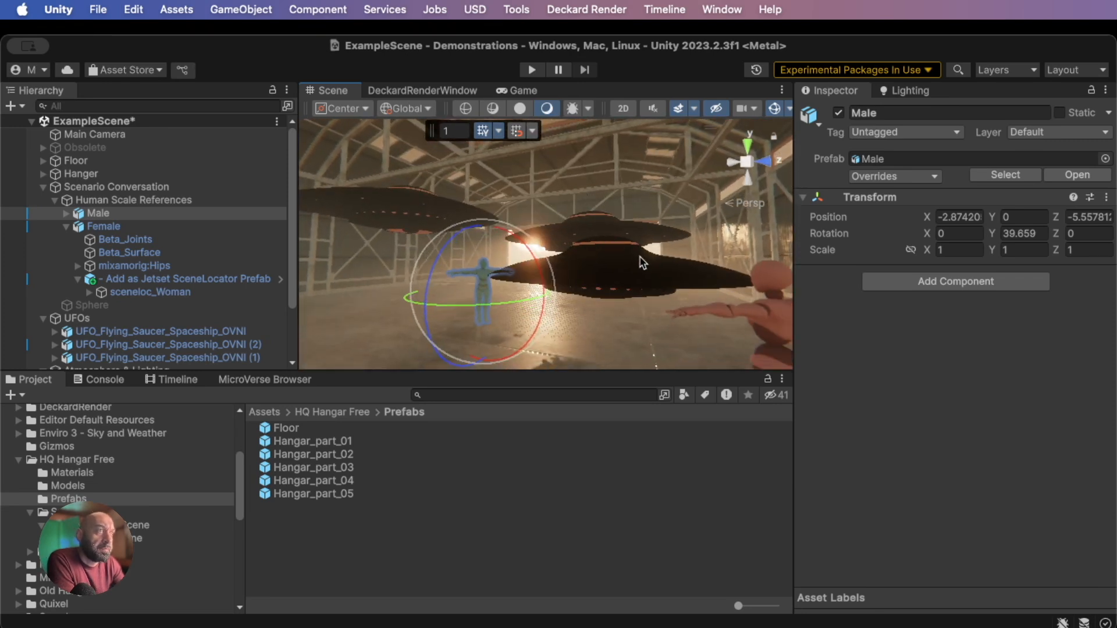
Delete the scaled-down UFO copy, UFO_Flying_Saucer_Spaceship_OVNI (2)
{"action": "middle_click_drag", "start_coordinate": [633, 258], "coordinate": [606, 253]}
{"action": "scroll", "coordinate": [605, 257], "scroll_direction": "down", "scroll_amount": 2}
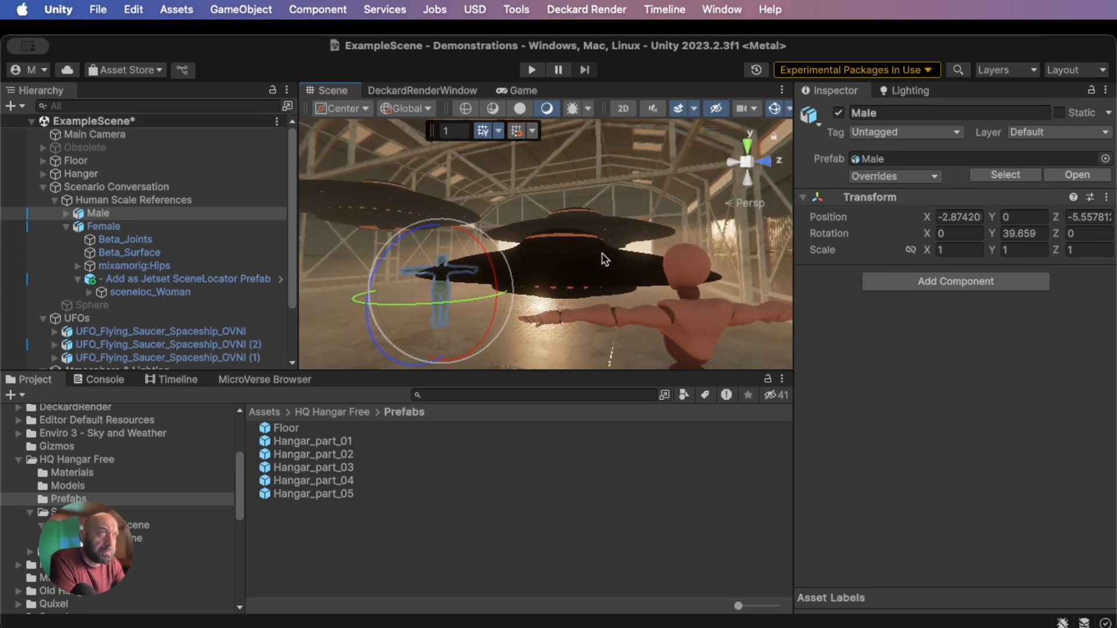
{"action": "scroll", "coordinate": [603, 259], "scroll_direction": "up", "scroll_amount": 3}
{"action": "left_click", "coordinate": [565, 271]}
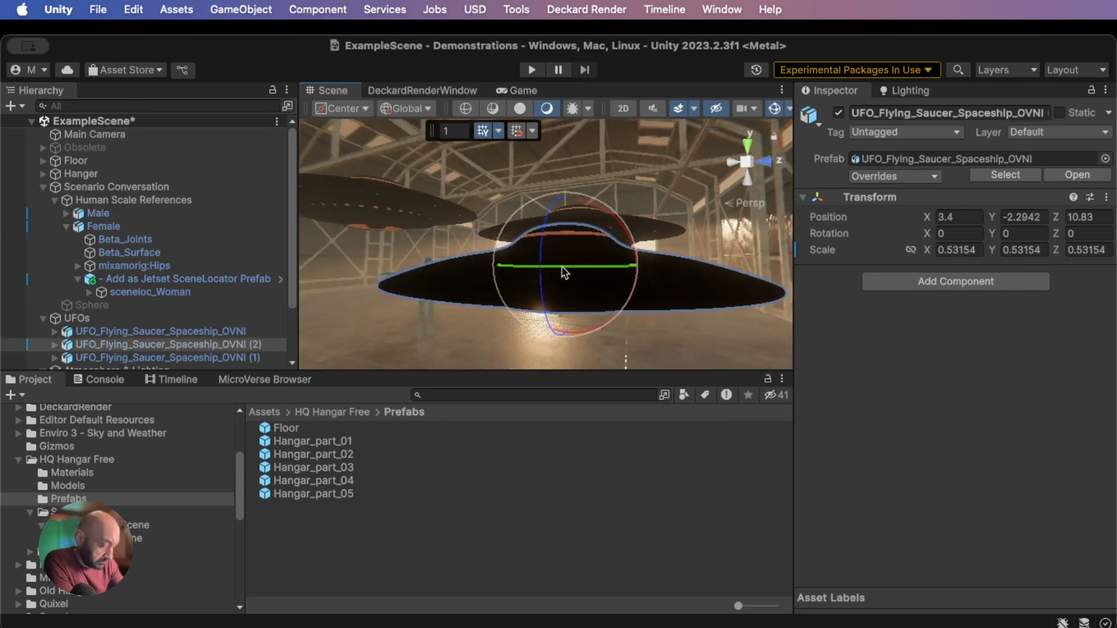
{"action": "key", "text": "super+BackSpace"}
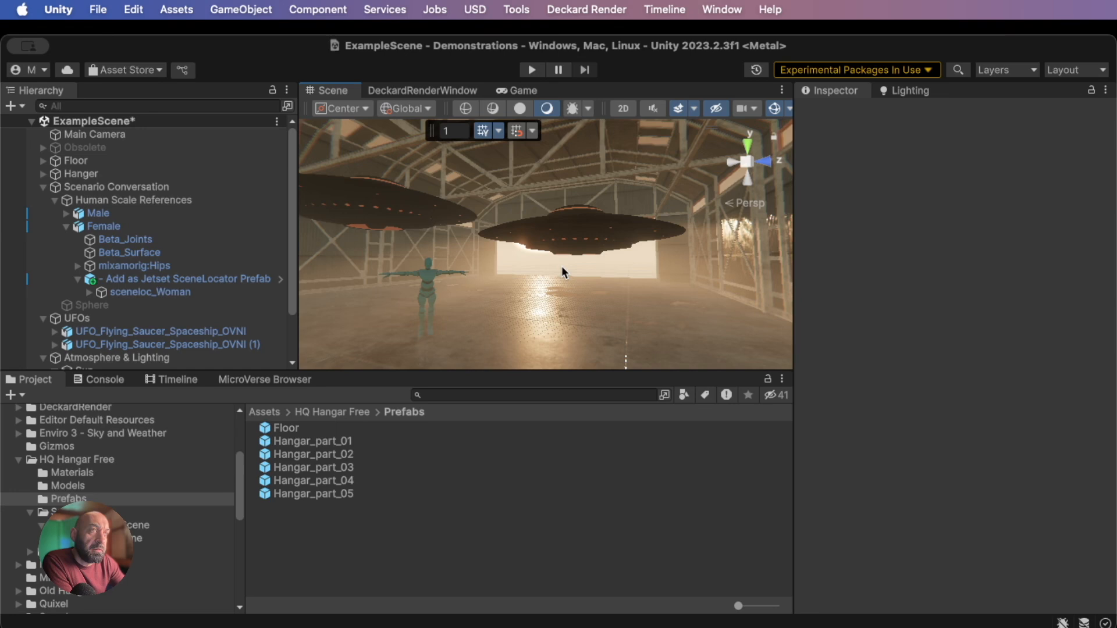
Move the Female figure deeper into the hangar, to about X -0.87, Z -1.01
{"action": "scroll", "coordinate": [584, 303], "scroll_direction": "down", "scroll_amount": 2}
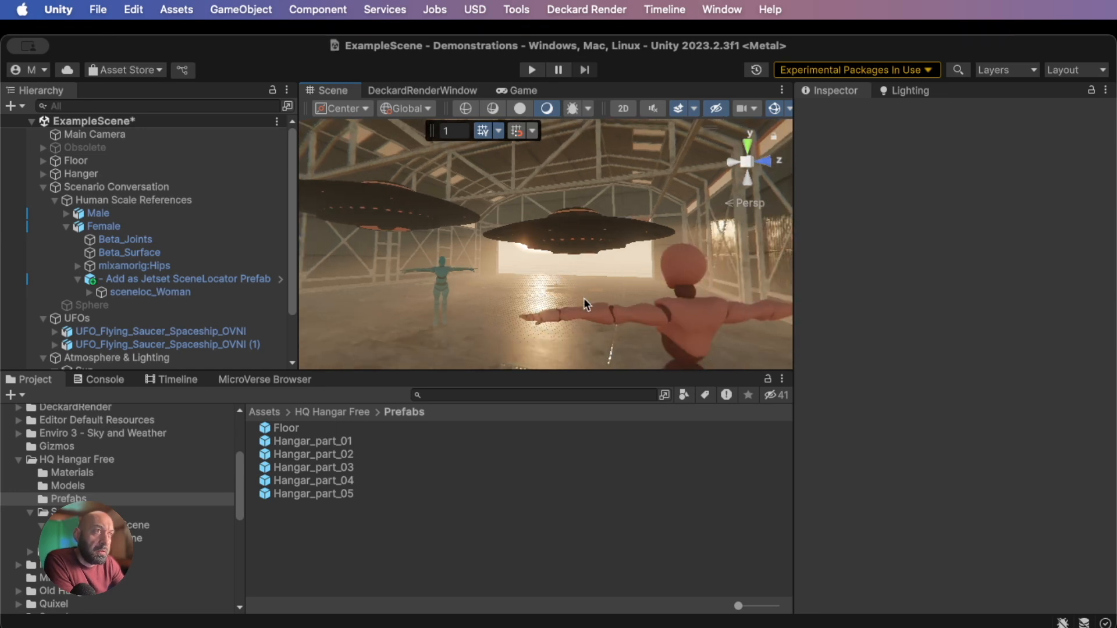
{"action": "left_click", "coordinate": [668, 320]}
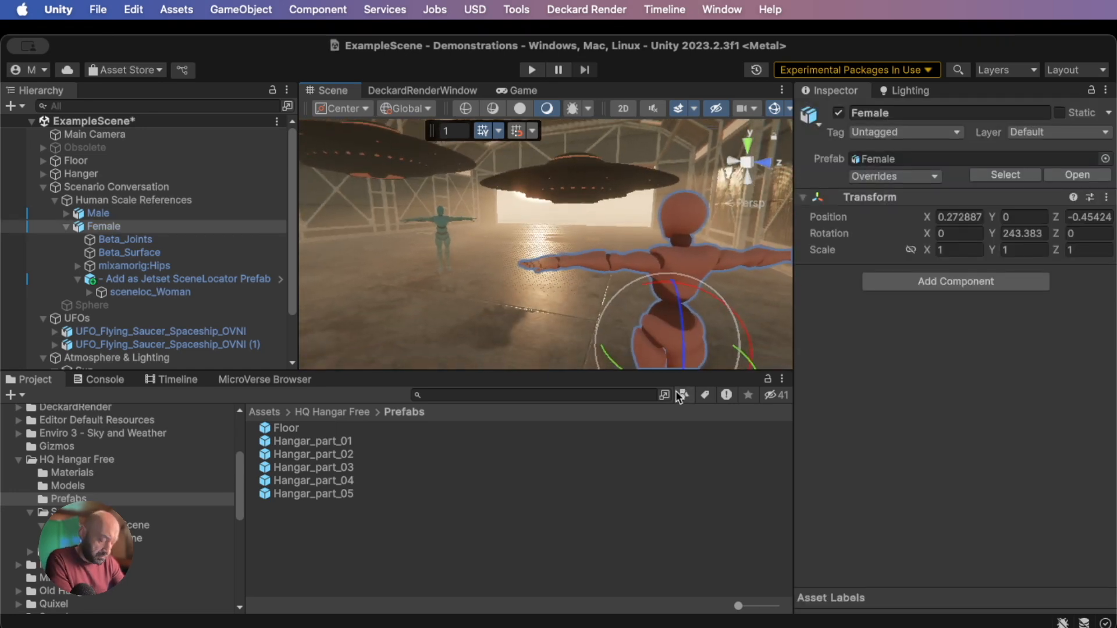
{"action": "key", "text": "w"}
{"action": "left_click_drag", "start_coordinate": [661, 349], "coordinate": [595, 290]}
{"action": "right_click_drag", "start_coordinate": [537, 285], "coordinate": [496, 280]}
{"action": "scroll", "coordinate": [482, 268], "scroll_direction": "down", "scroll_amount": 3}
{"action": "scroll", "coordinate": [544, 298], "scroll_direction": "down", "scroll_amount": 2}
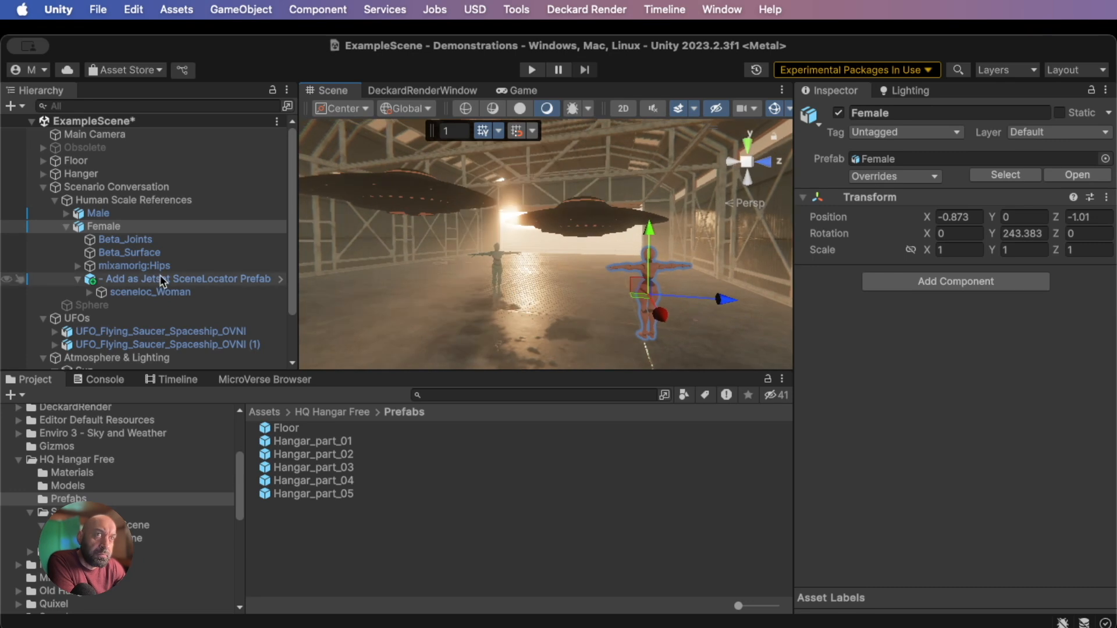
Collapse the Human Scale References, Scenario Conversation and UFOs groups in the object tree
{"action": "left_click", "coordinate": [54, 200]}
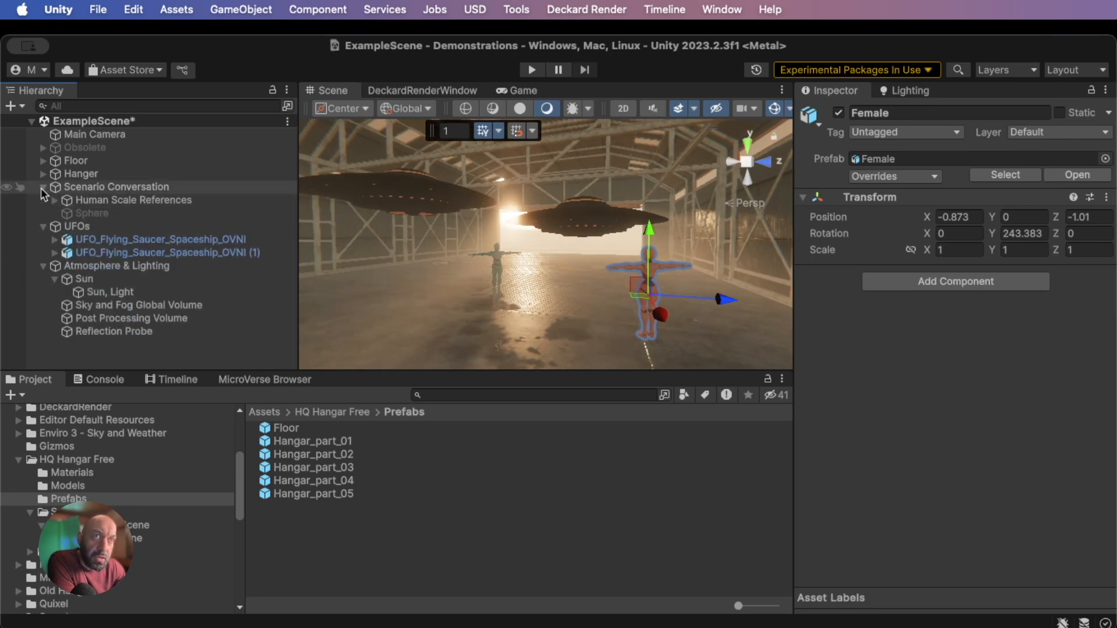
{"action": "left_click", "coordinate": [43, 188]}
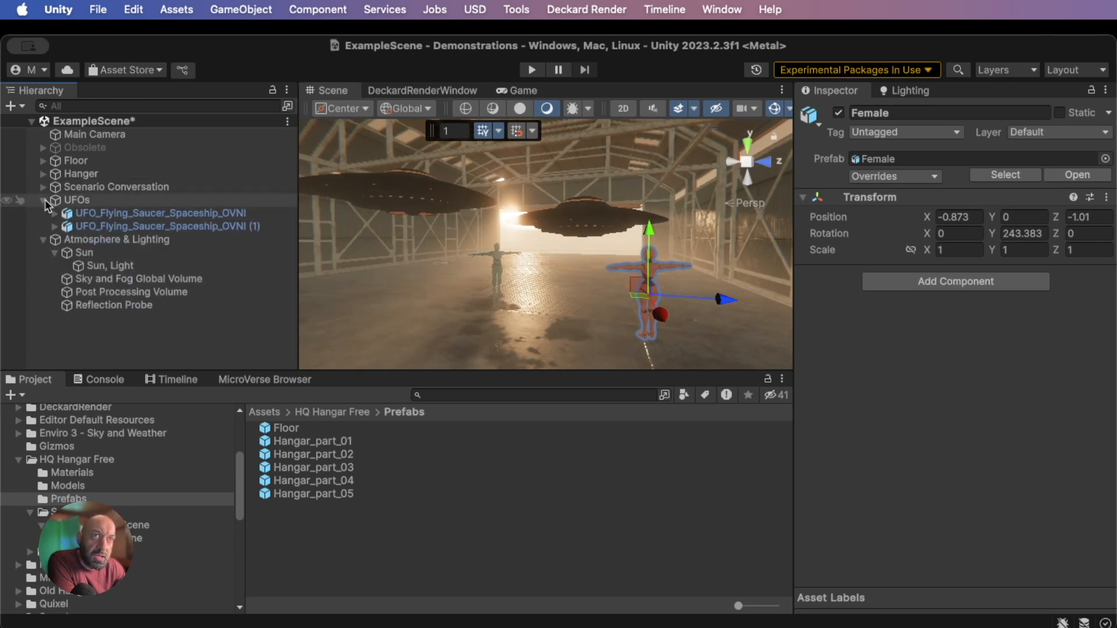
{"action": "left_click", "coordinate": [43, 200]}
Compare the scene with the Atmosphere & Lighting group deactivated and active, leaving it active
{"action": "left_click", "coordinate": [111, 213]}
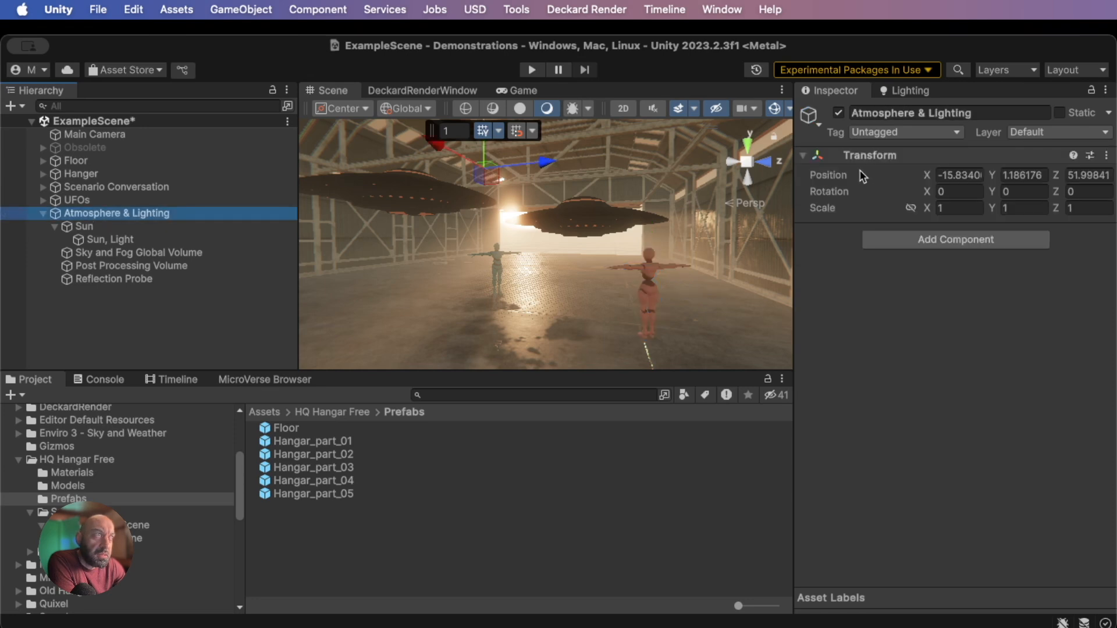
{"action": "left_click", "coordinate": [838, 113]}
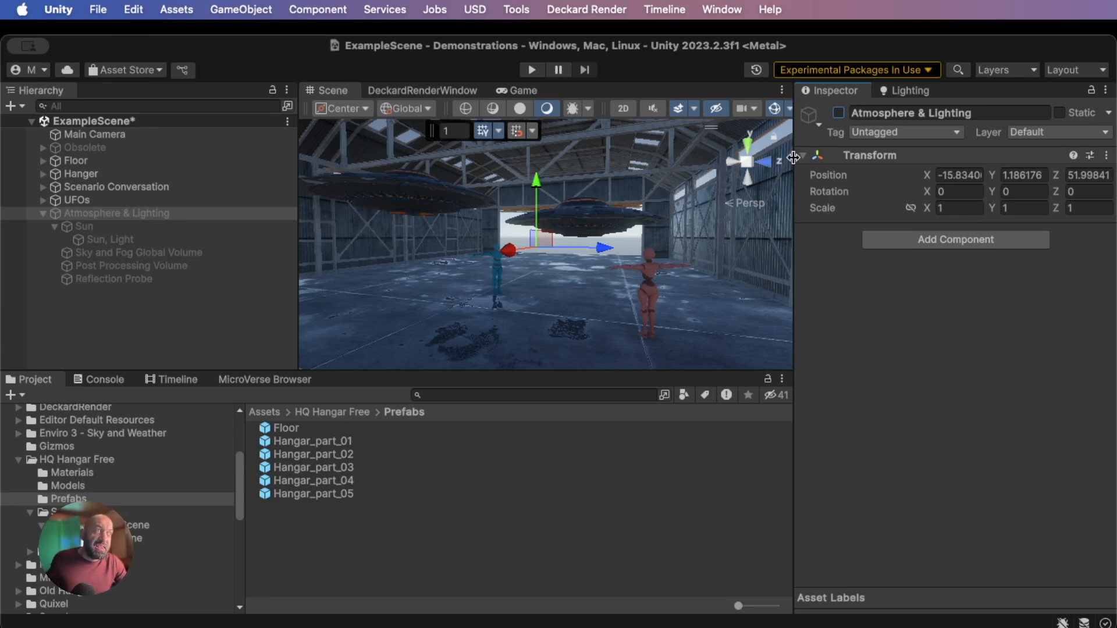
{"action": "left_click", "coordinate": [838, 113]}
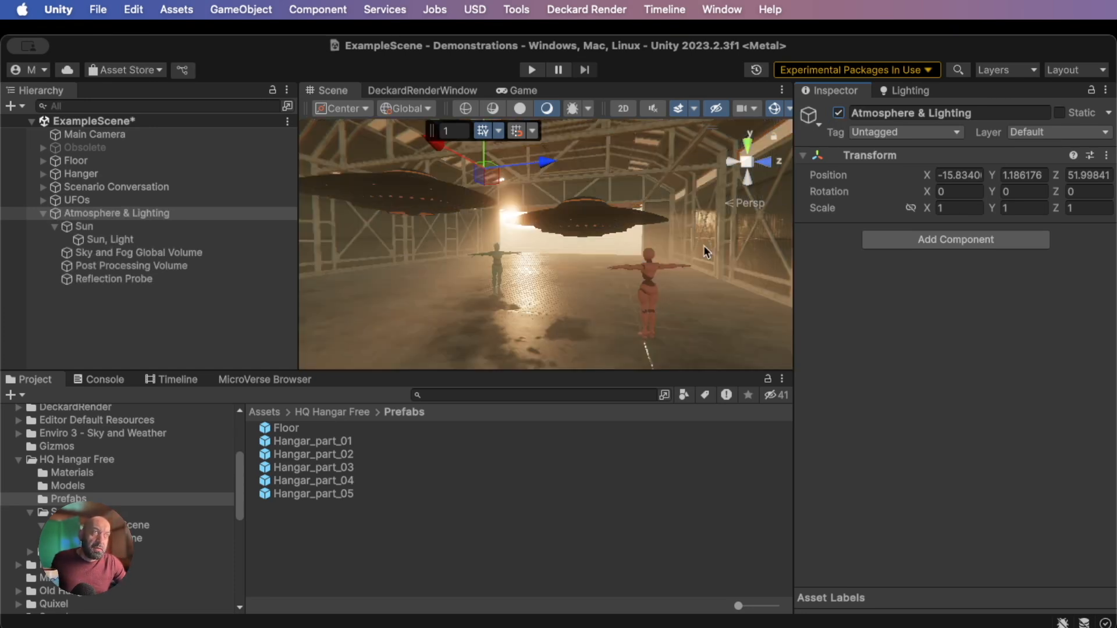
Rotate Sun, Light to about X 23.7, Y 28.4, Z 36.5 degrees
{"action": "left_click", "coordinate": [127, 235]}
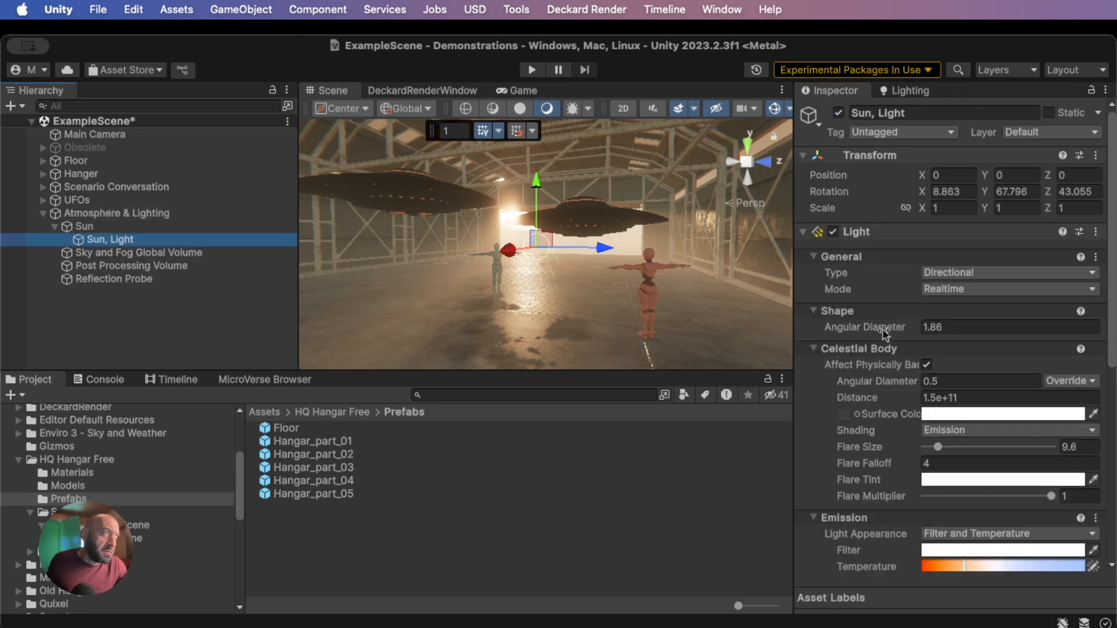
{"action": "scroll", "coordinate": [884, 330], "scroll_direction": "down", "scroll_amount": 1}
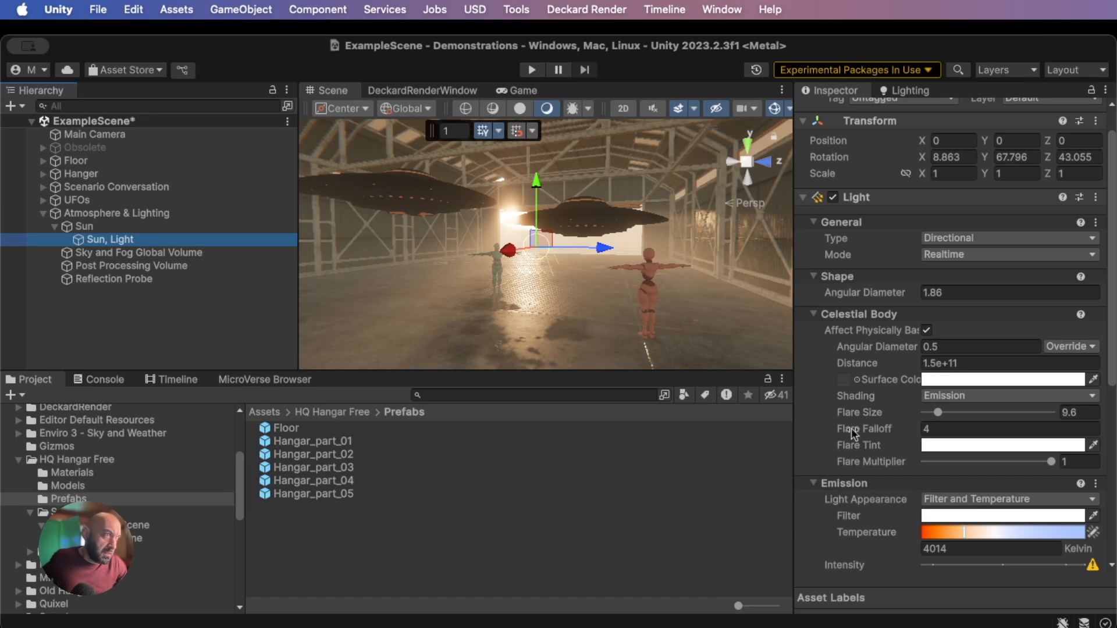
{"action": "key", "text": "e"}
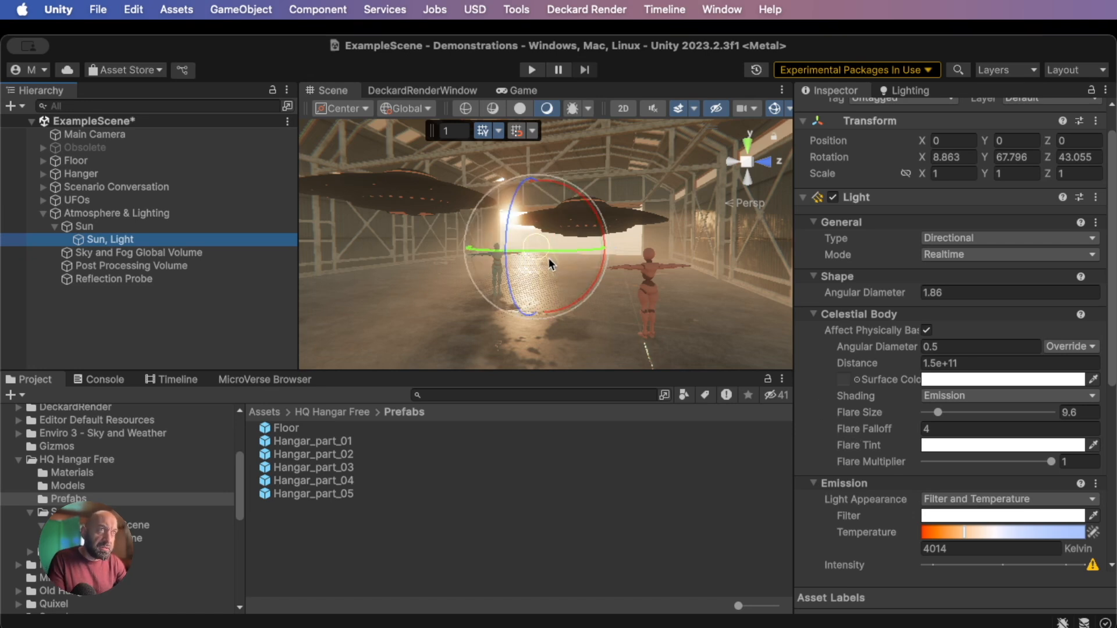
{"action": "left_click_drag", "start_coordinate": [505, 241], "coordinate": [544, 289]}
{"action": "left_click_drag", "start_coordinate": [547, 252], "coordinate": [645, 265]}
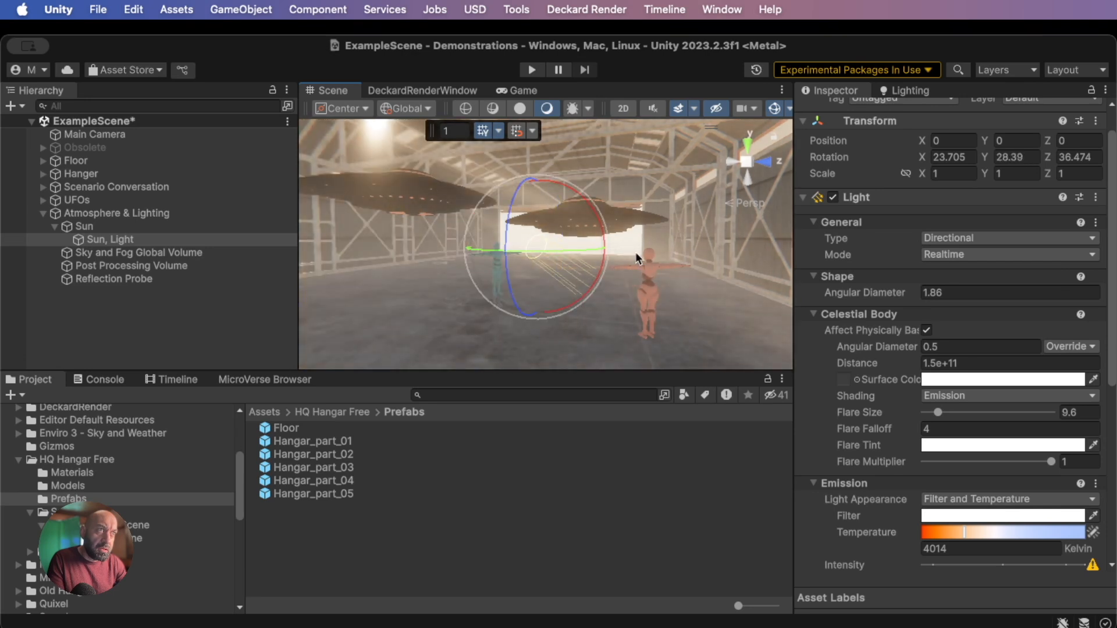
Rotate Sun, Light to about X 56.2, Y 51.5, Z 70.4 degrees and set its intensity to 100000 lux
{"action": "left_click_drag", "start_coordinate": [603, 234], "coordinate": [602, 332]}
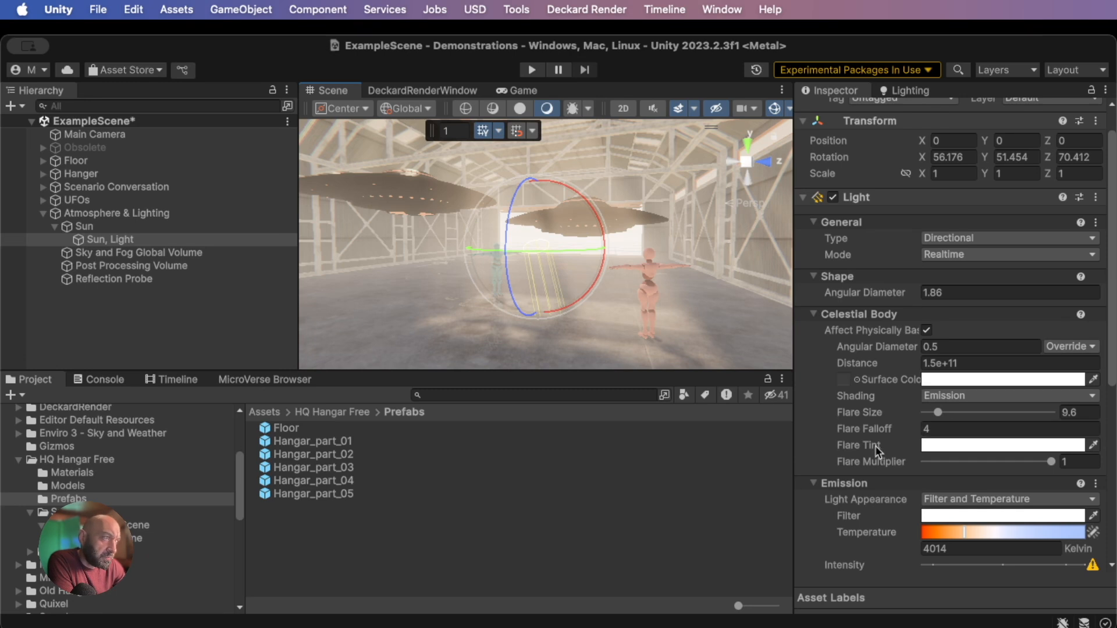
{"action": "scroll", "coordinate": [908, 407], "scroll_direction": "down", "scroll_amount": 5}
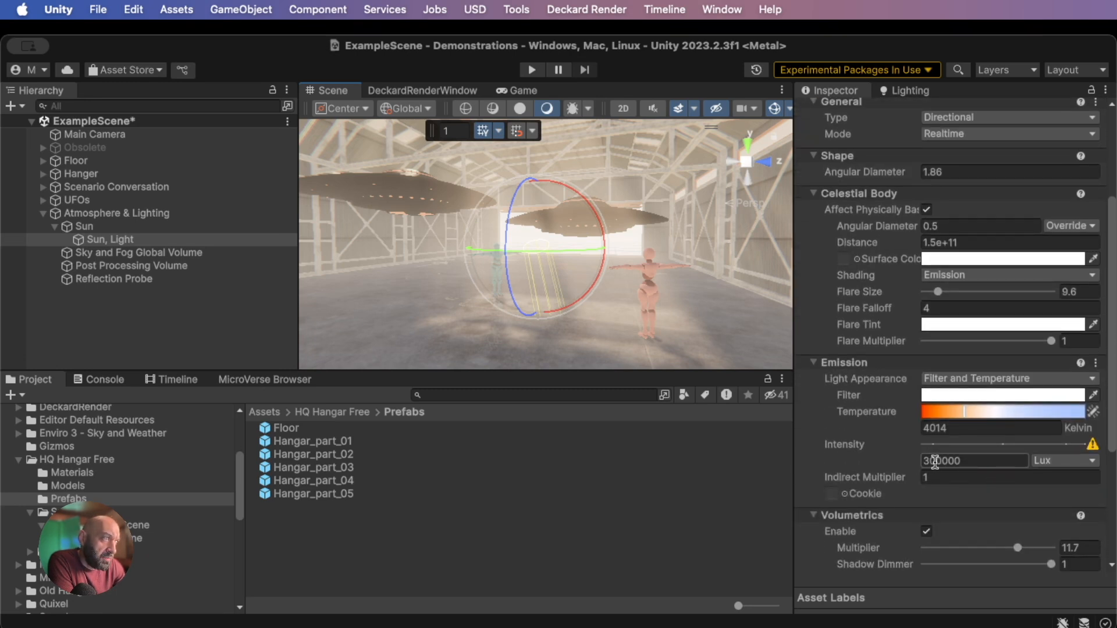
{"action": "left_click_drag", "start_coordinate": [935, 461], "coordinate": [912, 461]}
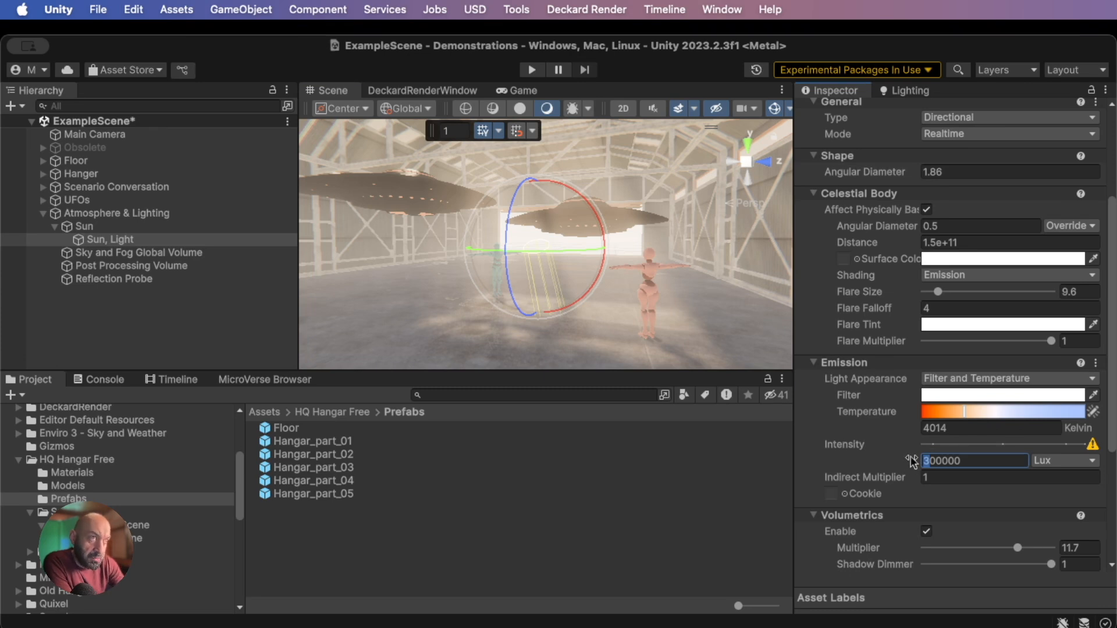
{"action": "type", "text": "1"}
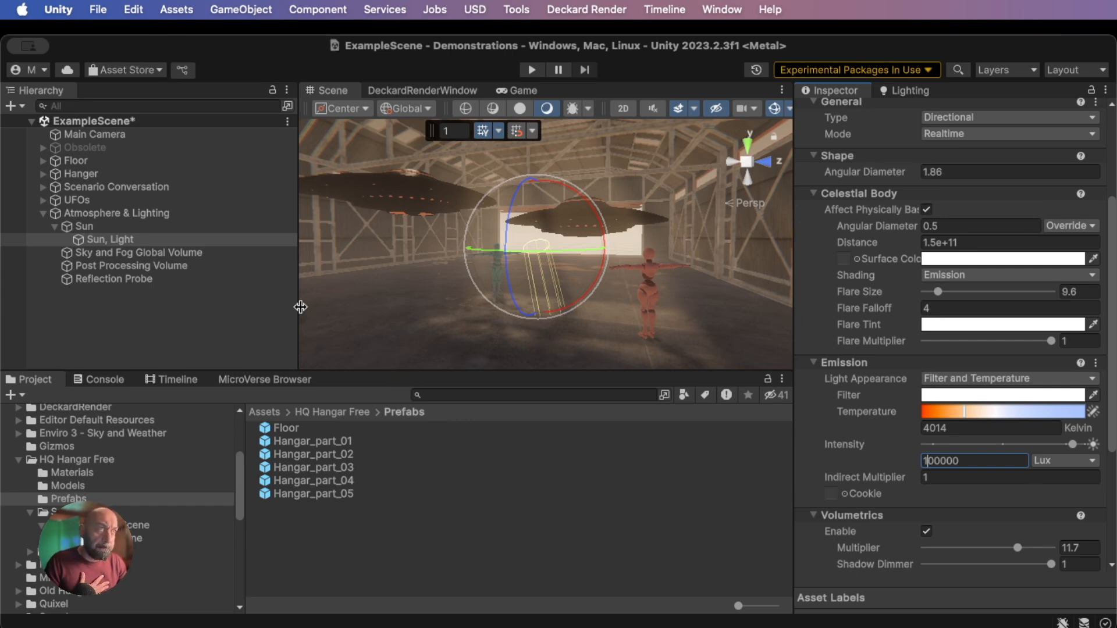
Collapse the Fog override of Sky and Fog Global Volume and show the Space settings of its Physically Based Sky
{"action": "left_click", "coordinate": [114, 252]}
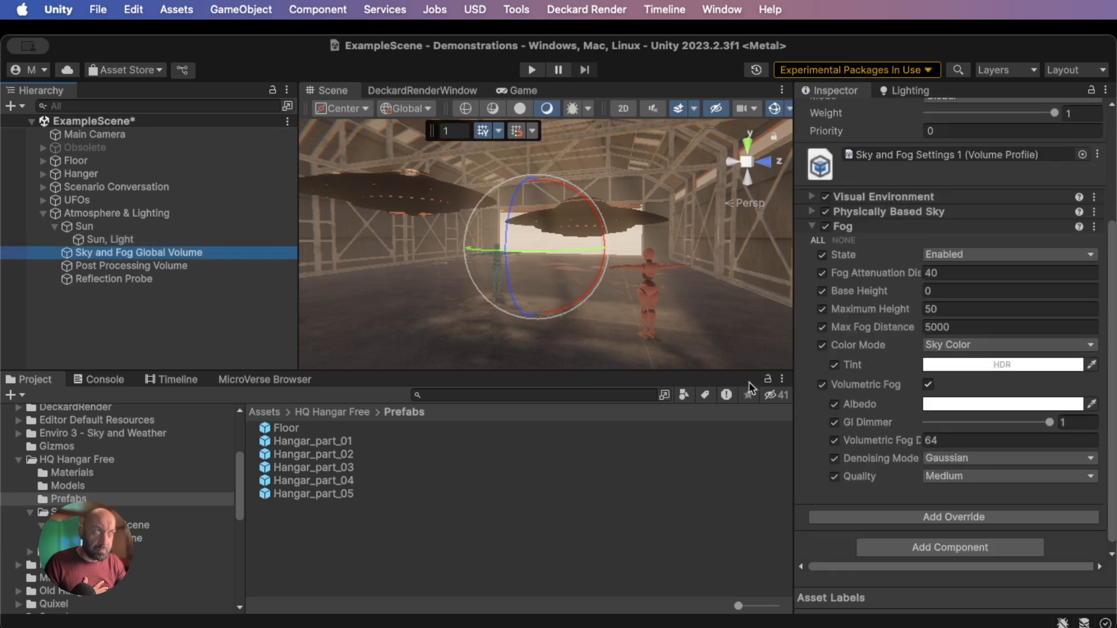
{"action": "left_click", "coordinate": [851, 228]}
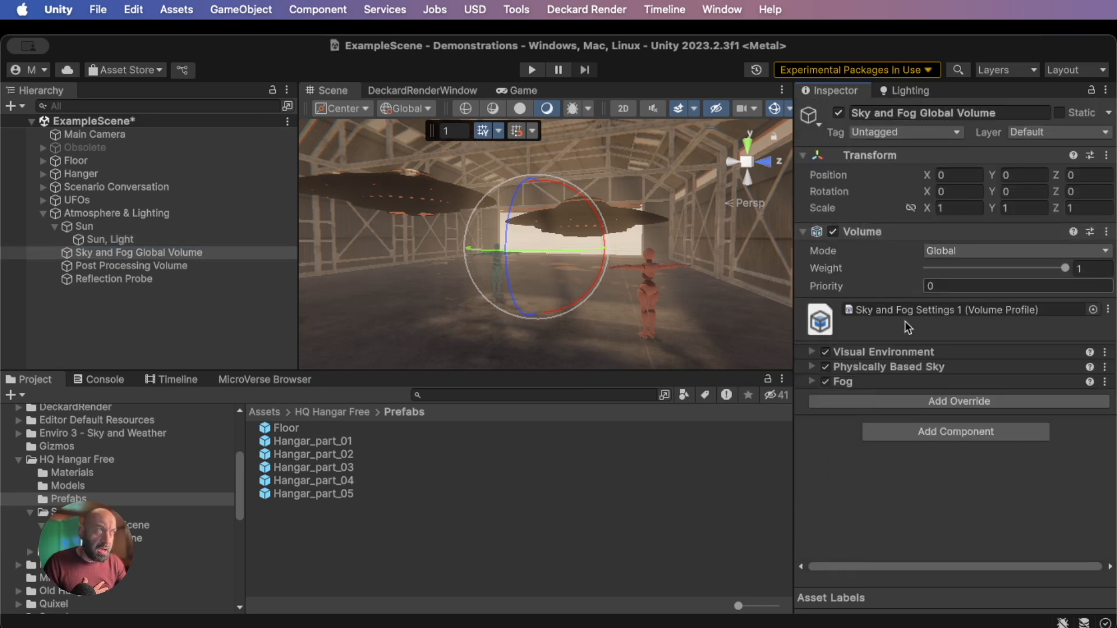
{"action": "left_click", "coordinate": [858, 365]}
{"action": "scroll", "coordinate": [857, 363], "scroll_direction": "down", "scroll_amount": 5}
{"action": "scroll", "coordinate": [855, 364], "scroll_direction": "down", "scroll_amount": 4}
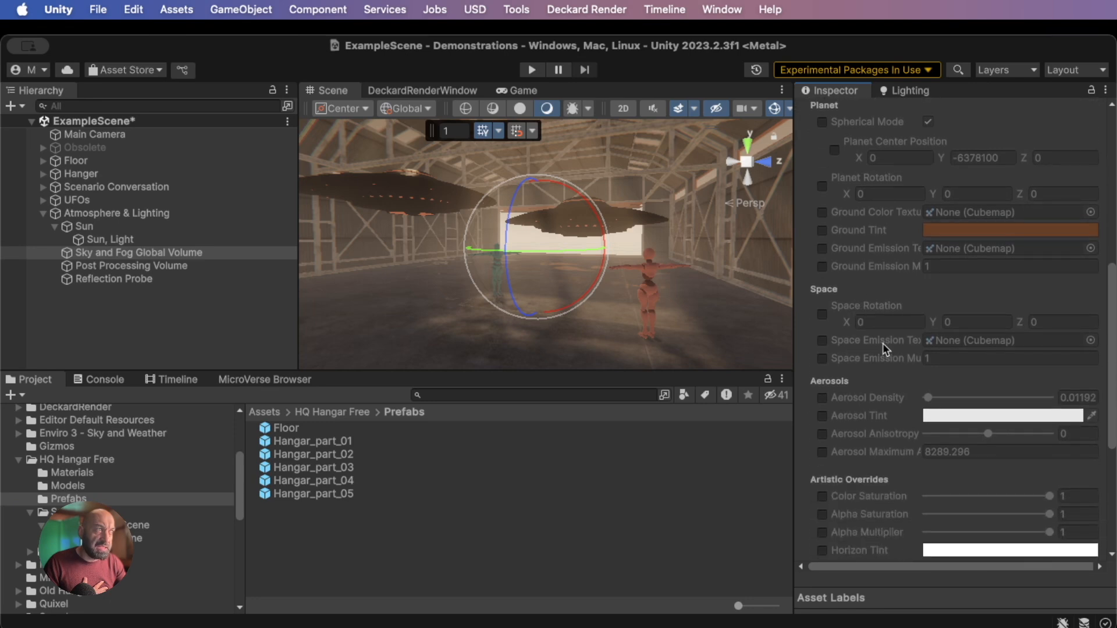
{"action": "mouse_move", "coordinate": [890, 344]}
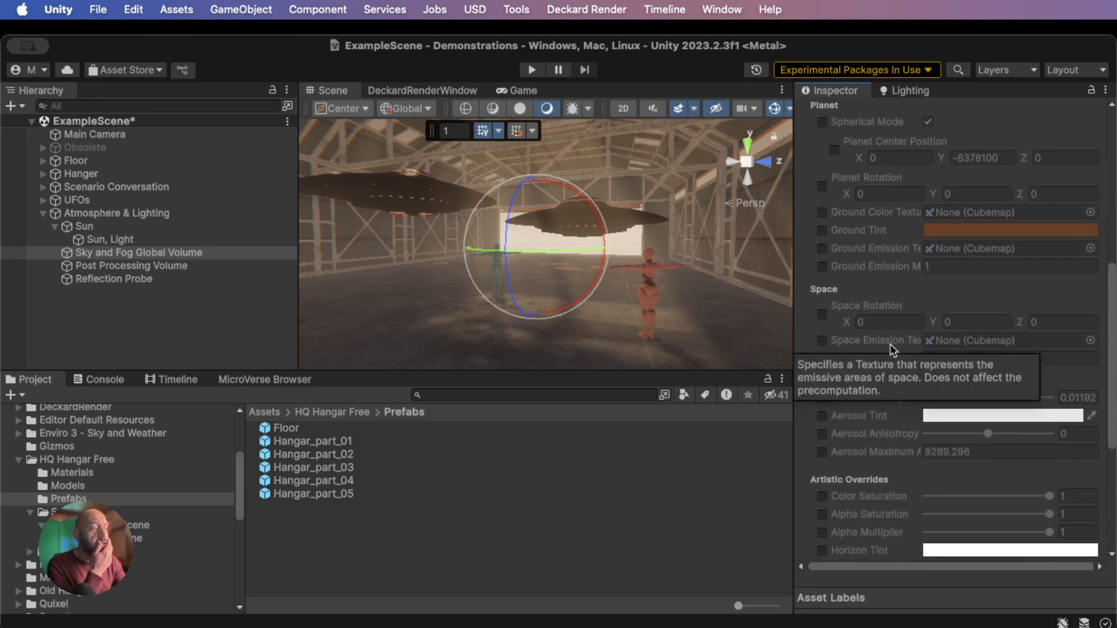
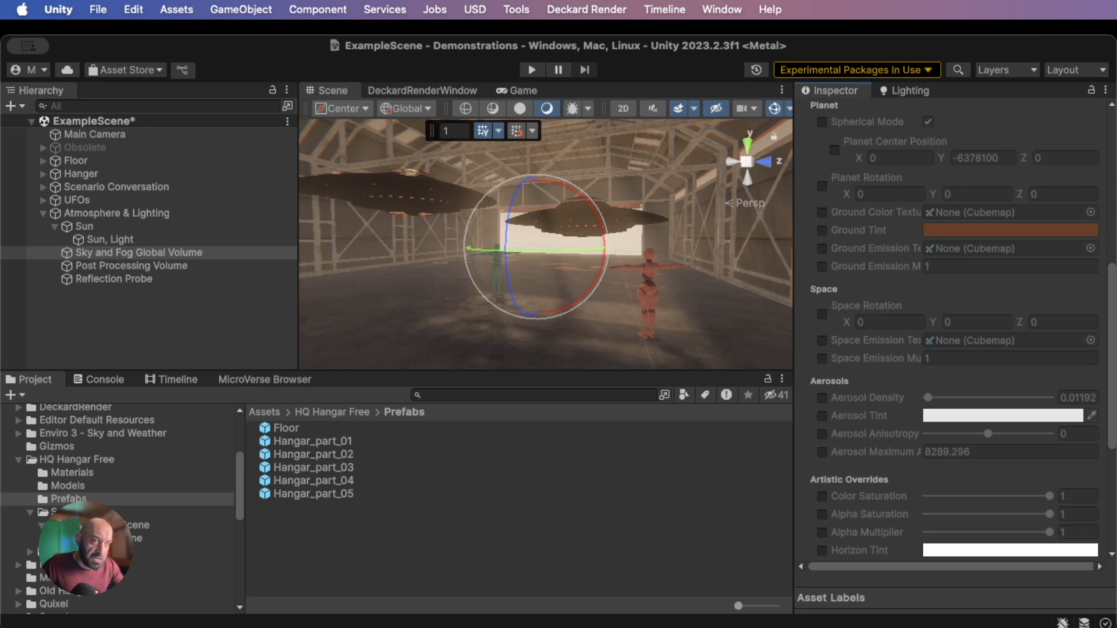
Open the _My Hangar Scene folder inside HQ Hangar Free's Scene folder and import the rogland_clear_night_2k image into it
{"action": "left_click", "coordinate": [71, 512]}
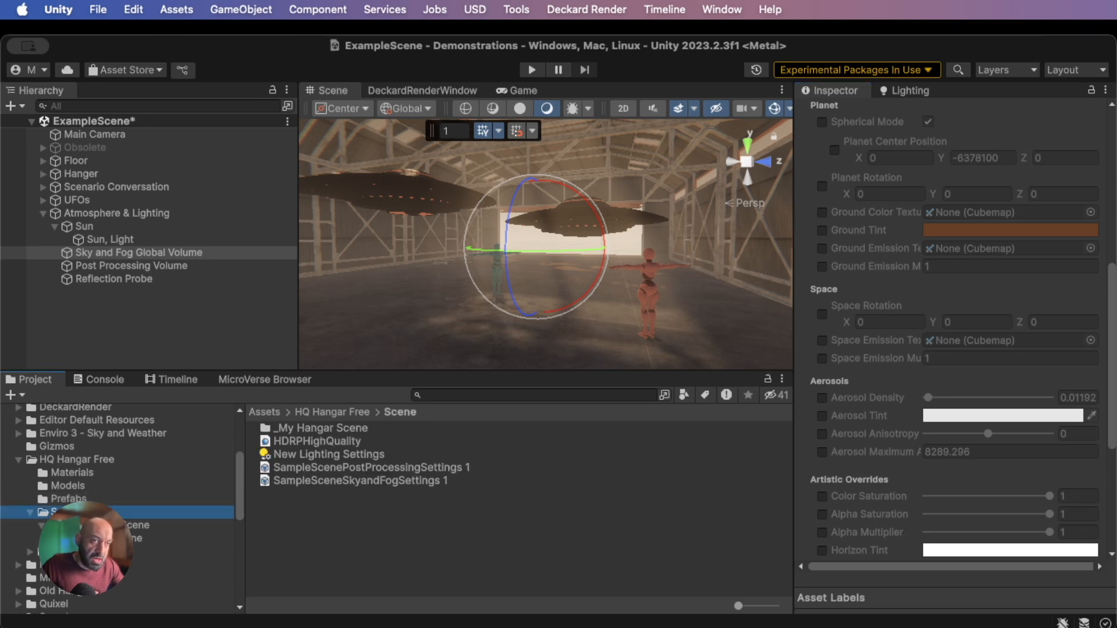
{"action": "double_click", "coordinate": [305, 431]}
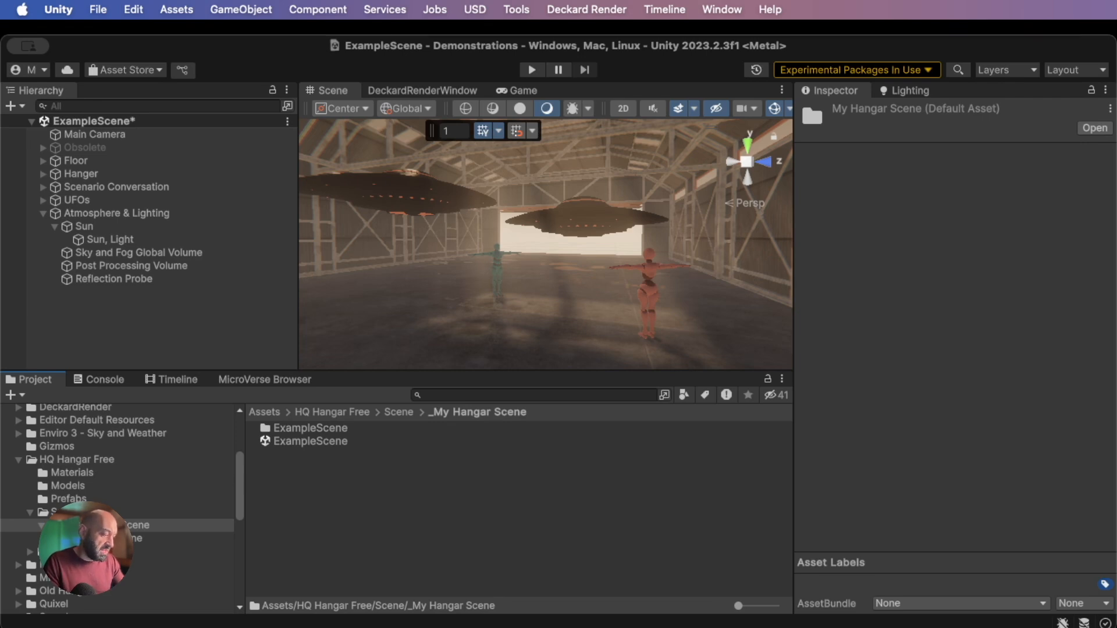
{"action": "left_click_drag", "start_coordinate": [490, 502], "coordinate": [345, 494]}
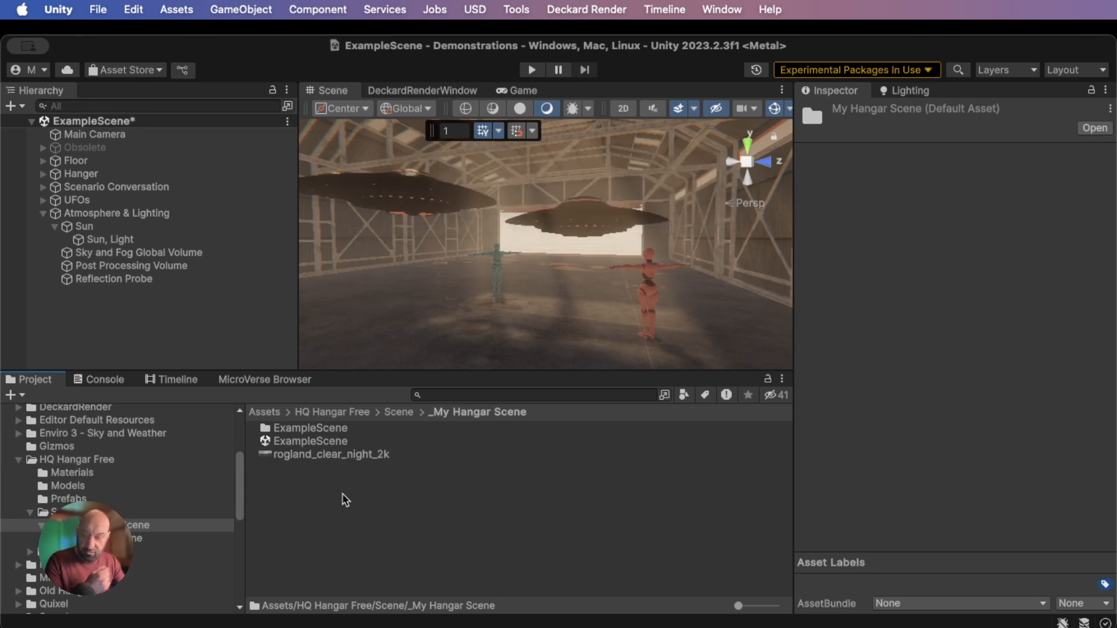
Change the texture shape of rogland_clear_night_2k to Cube and apply the import settings
{"action": "left_click", "coordinate": [302, 456]}
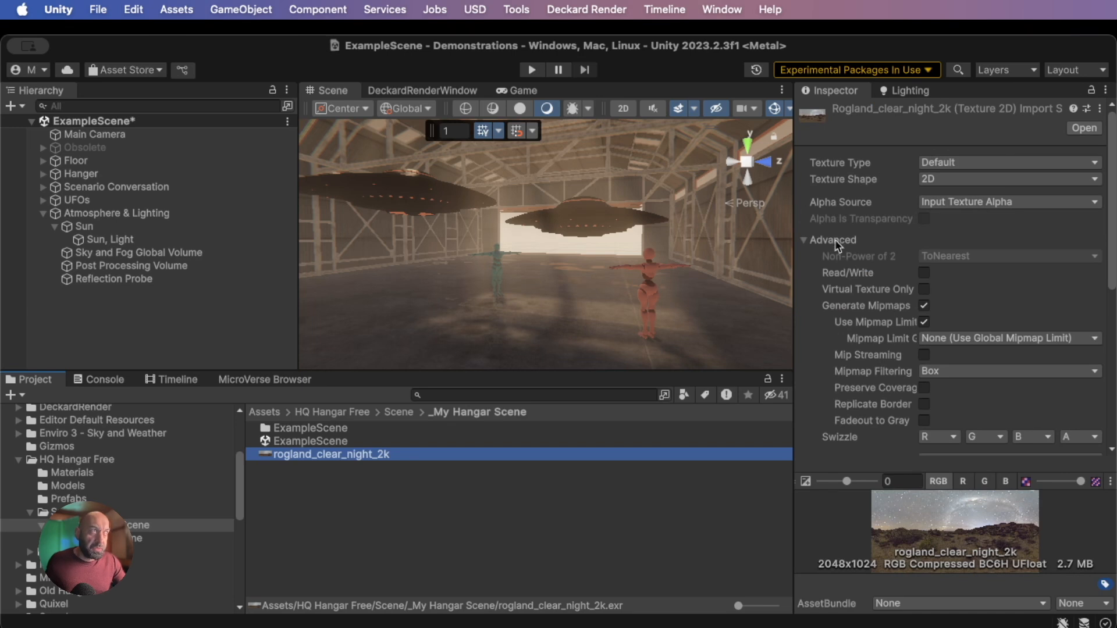
{"action": "left_click", "coordinate": [948, 179]}
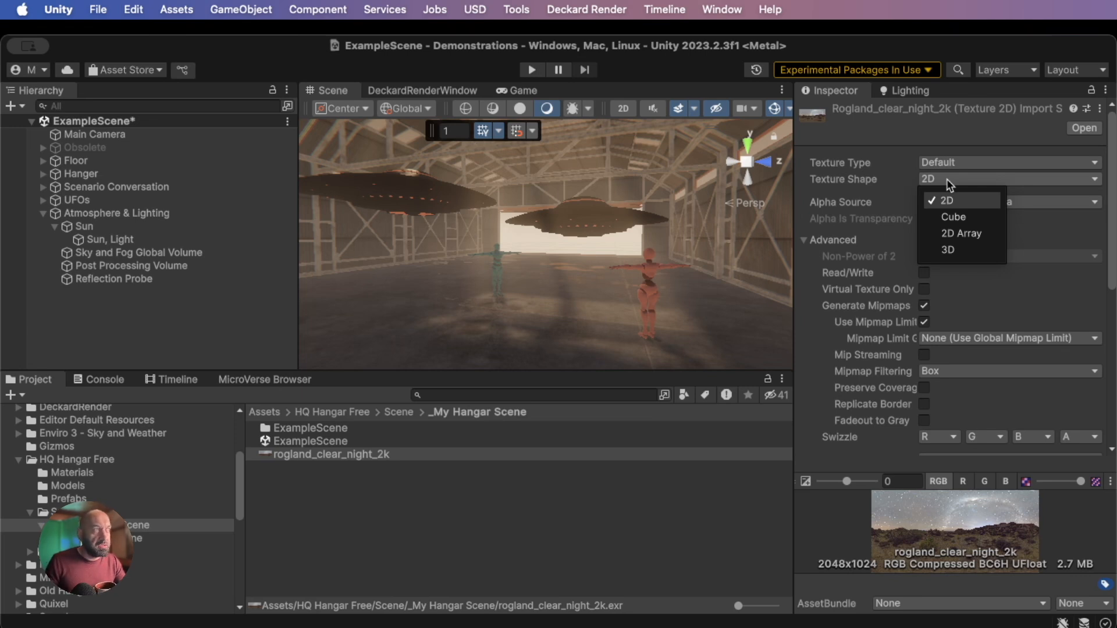
{"action": "left_click", "coordinate": [970, 217]}
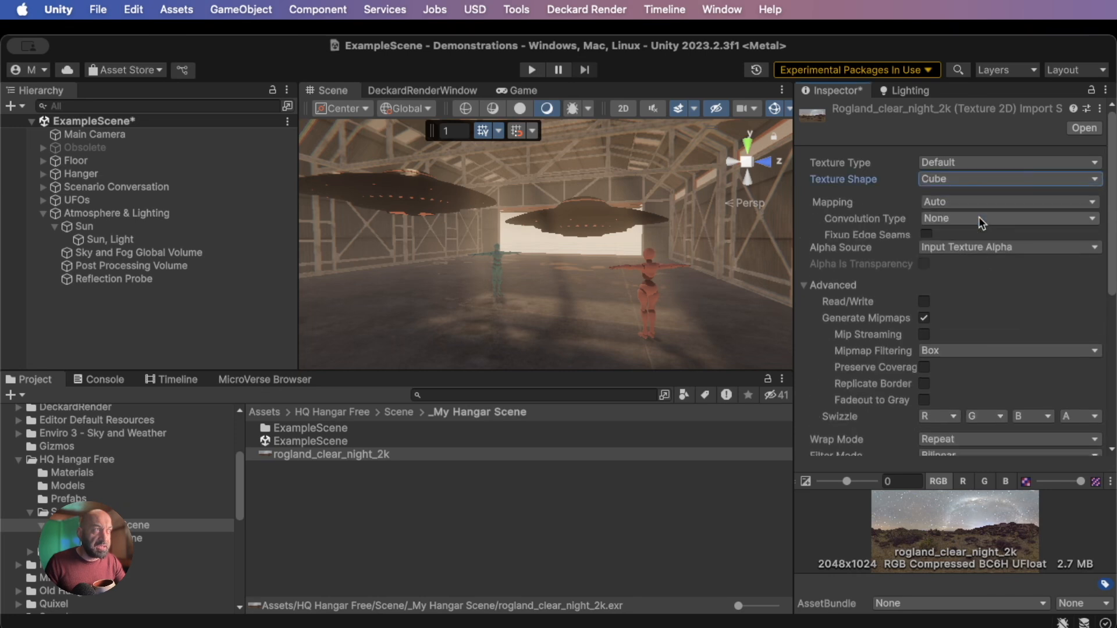
{"action": "scroll", "coordinate": [989, 233], "scroll_direction": "down", "scroll_amount": 10}
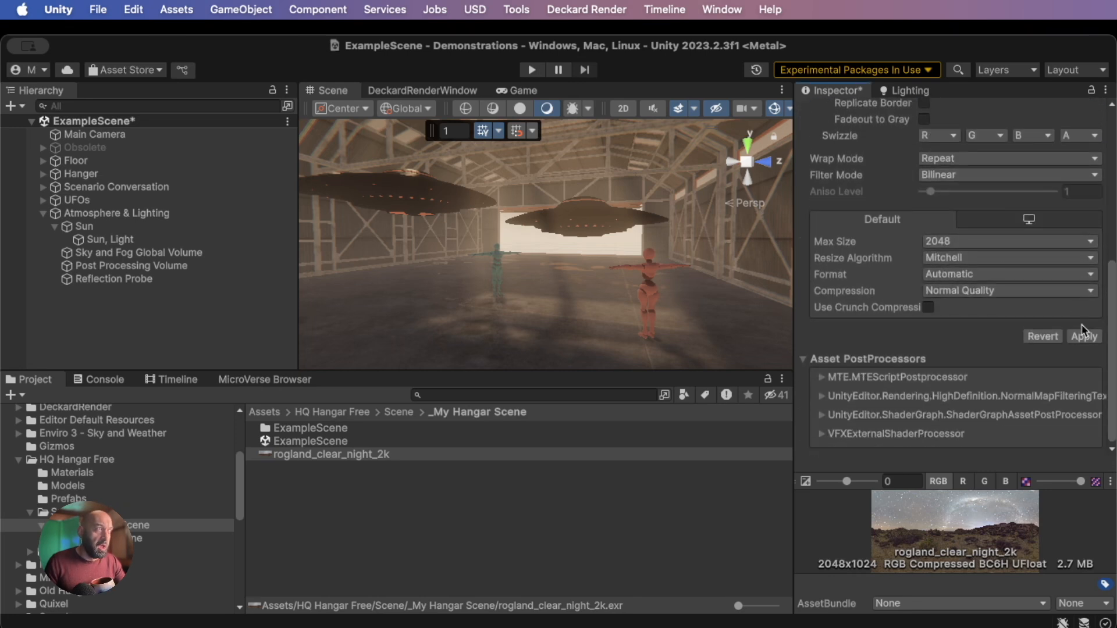
{"action": "left_click", "coordinate": [1084, 338]}
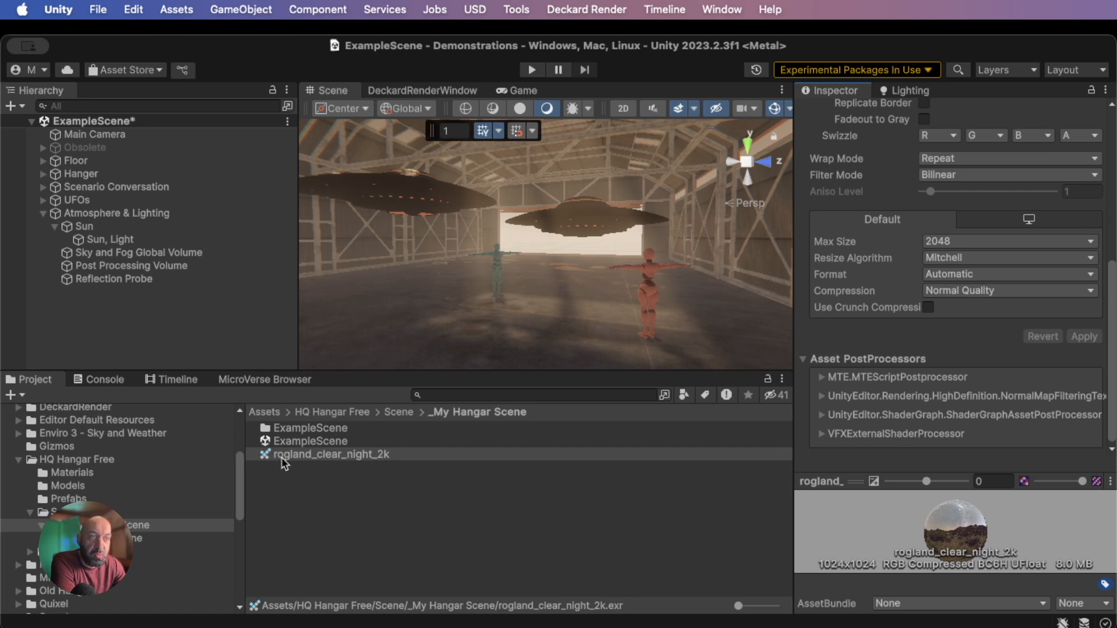
Enable the Space Emission Texture and Multiplier overrides in Sky and Fog Global Volume and assign rogland_clear_night_2k as the texture
{"action": "left_click", "coordinate": [148, 253]}
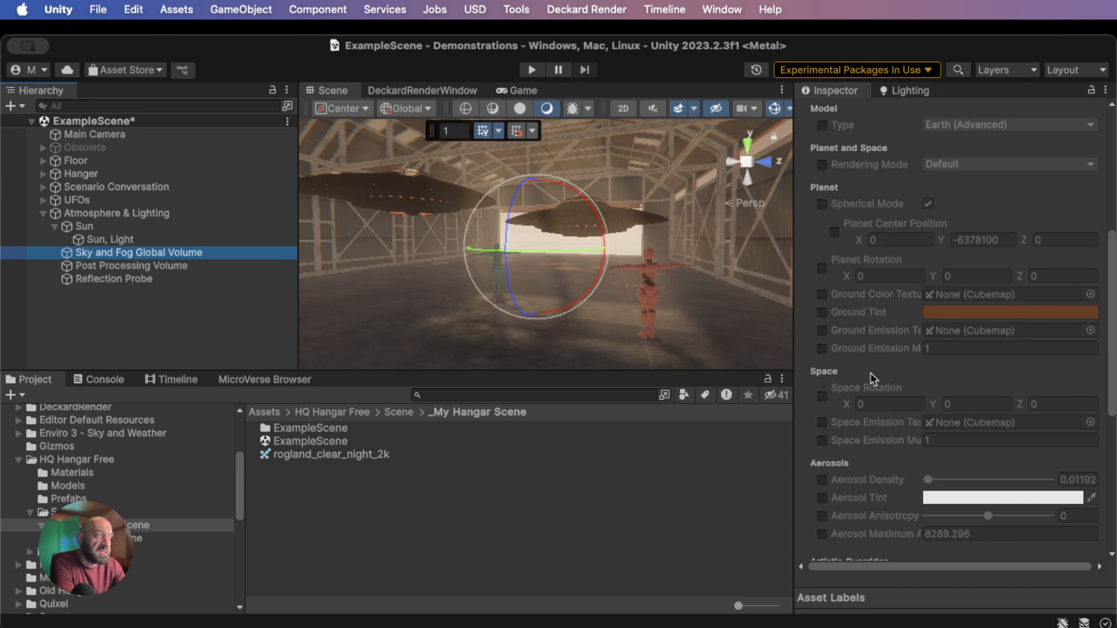
{"action": "scroll", "coordinate": [873, 375], "scroll_direction": "up", "scroll_amount": 6}
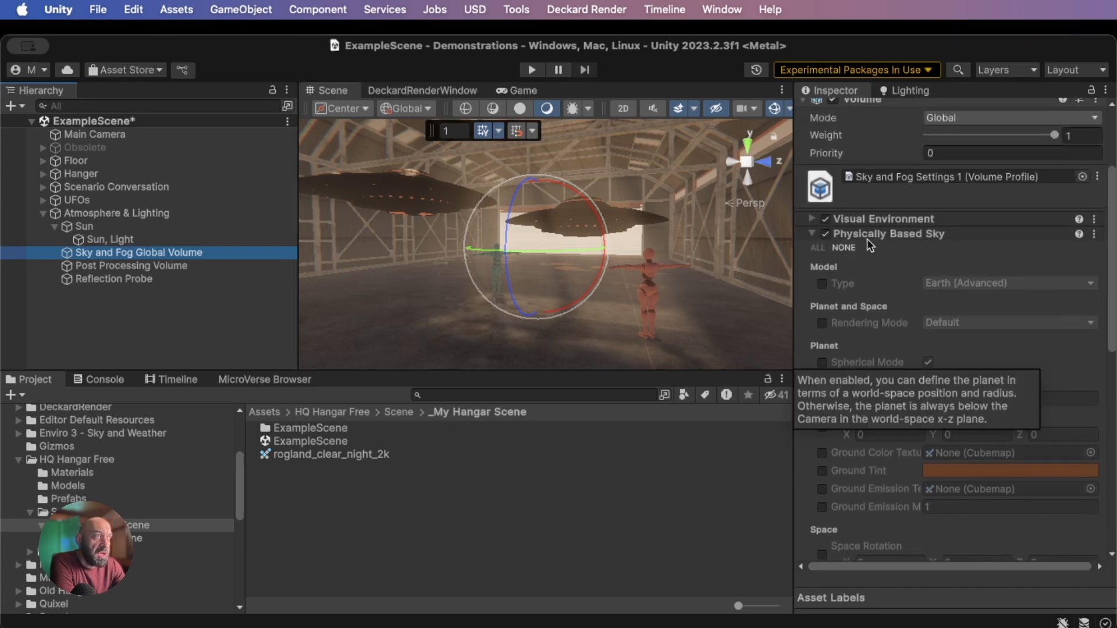
{"action": "scroll", "coordinate": [885, 256], "scroll_direction": "down", "scroll_amount": 10}
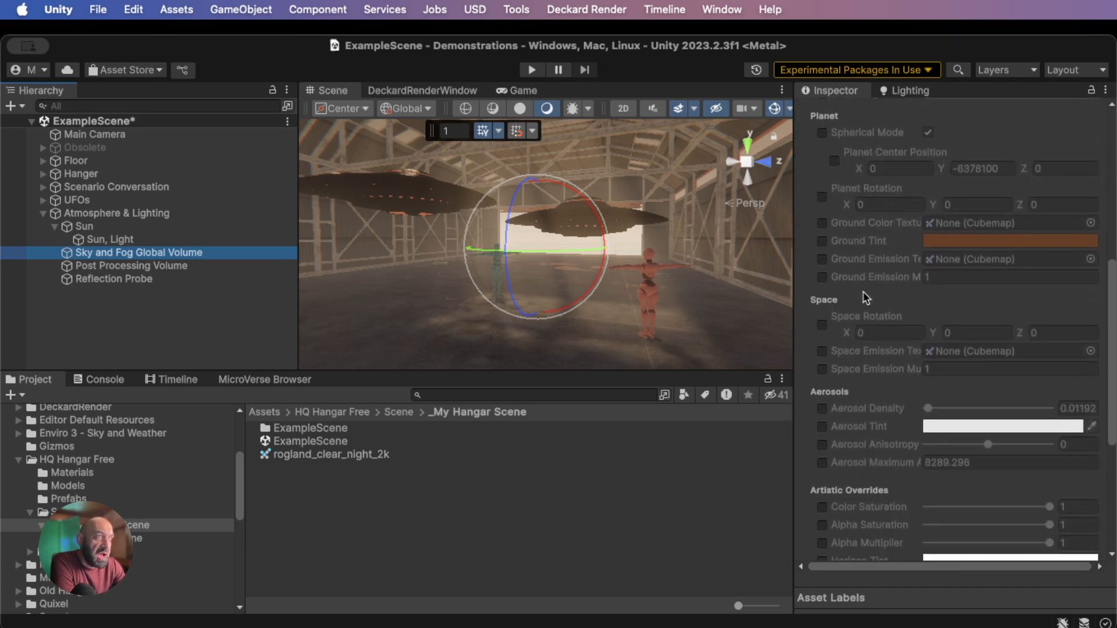
{"action": "left_click", "coordinate": [822, 308]}
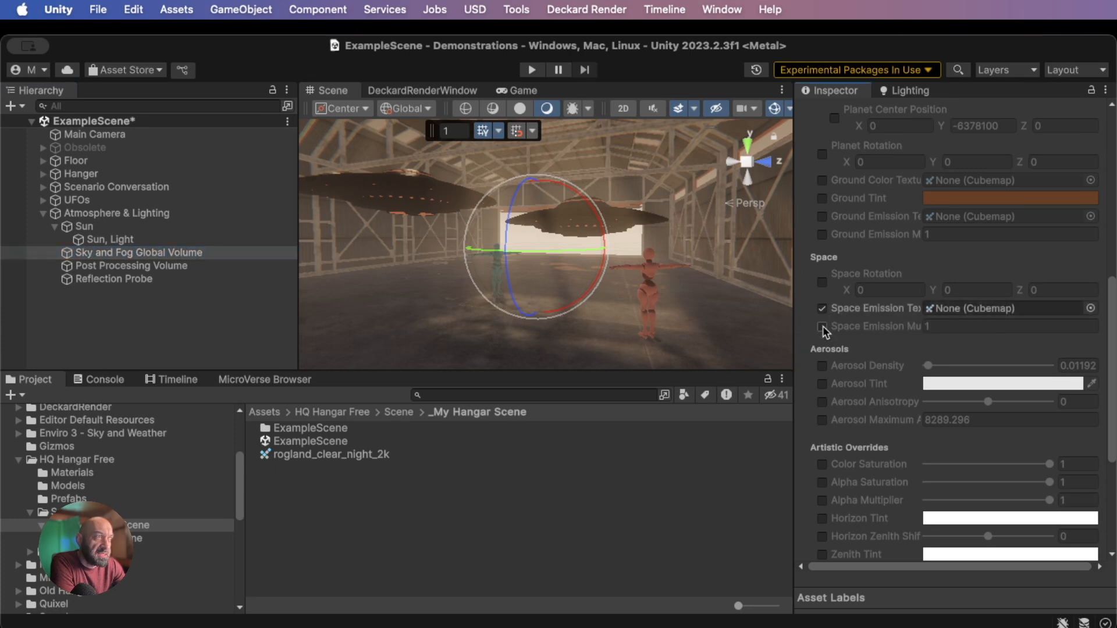
{"action": "left_click", "coordinate": [822, 326]}
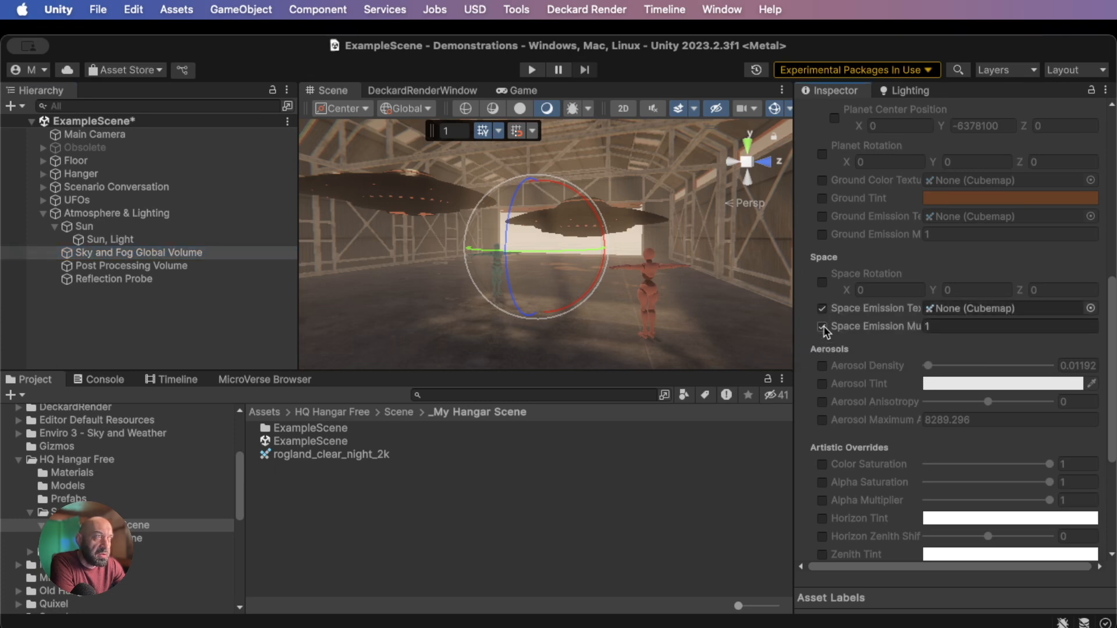
{"action": "left_click_drag", "start_coordinate": [315, 455], "coordinate": [949, 311]}
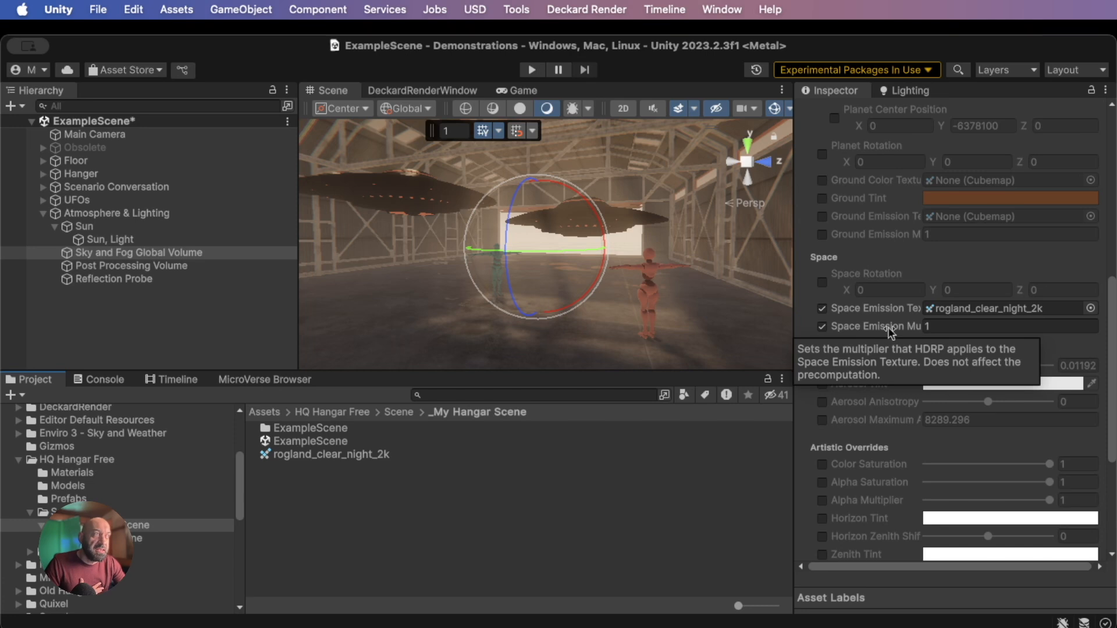
Set the Space Emission Multiplier of the Physically Based Sky to 5000
{"action": "left_click", "coordinate": [933, 326]}
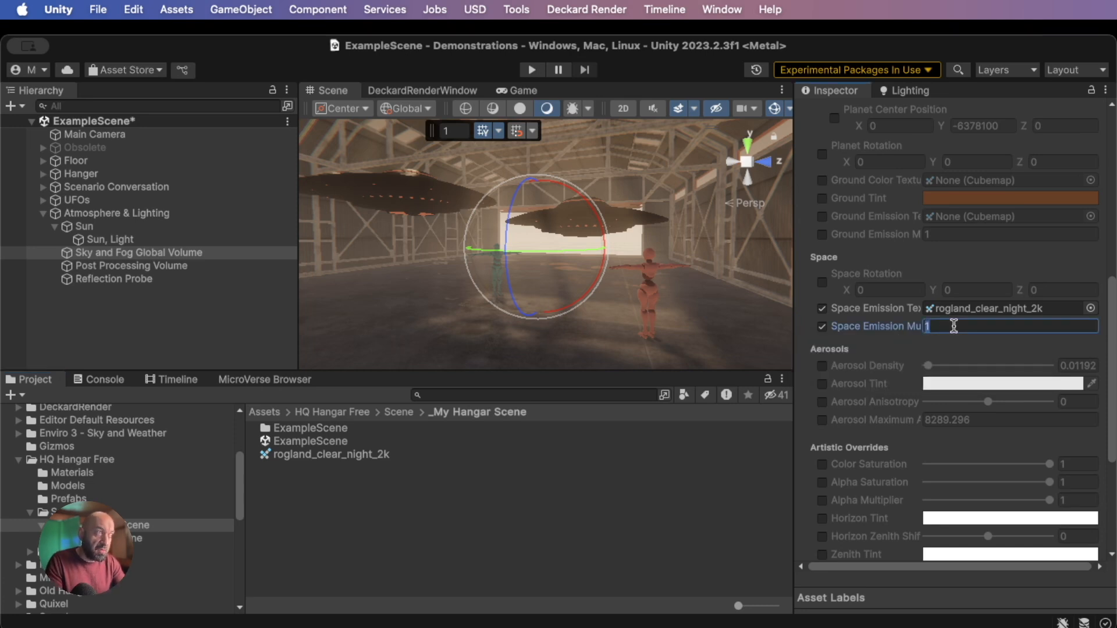
{"action": "type", "text": "90000"}
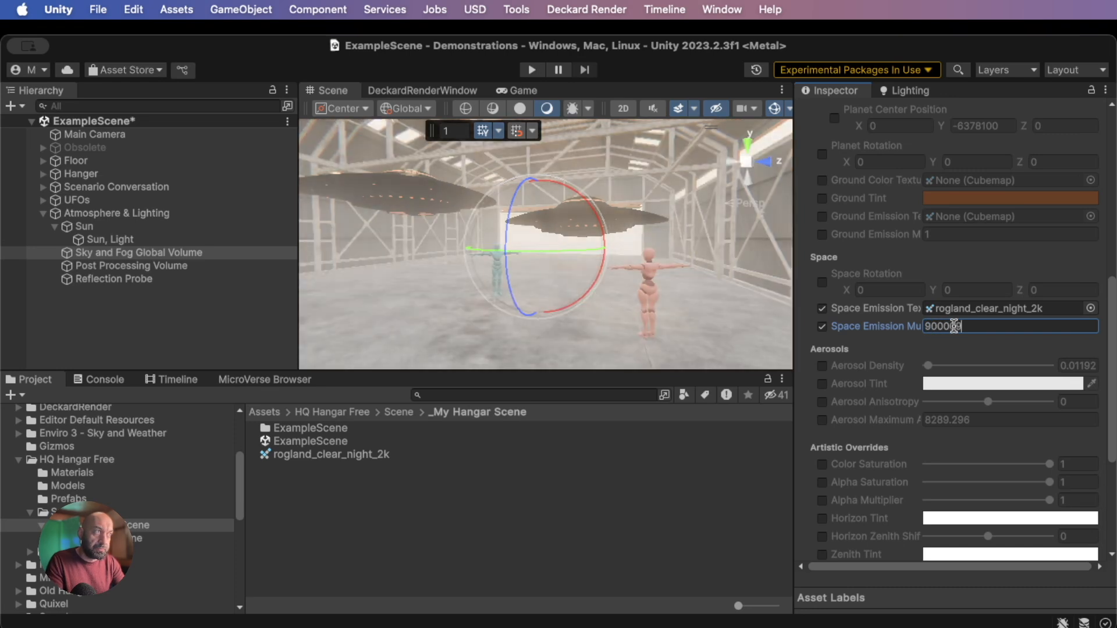
{"action": "key", "text": "BackSpace"}
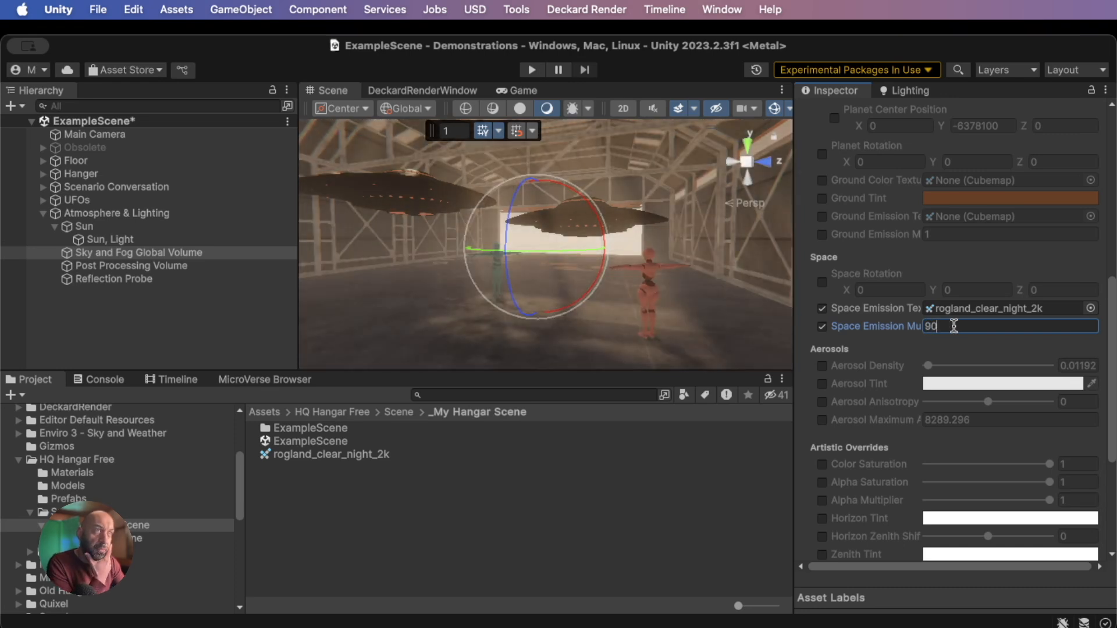
{"action": "key", "text": "BackSpace"}
{"action": "key", "text": "Return"}
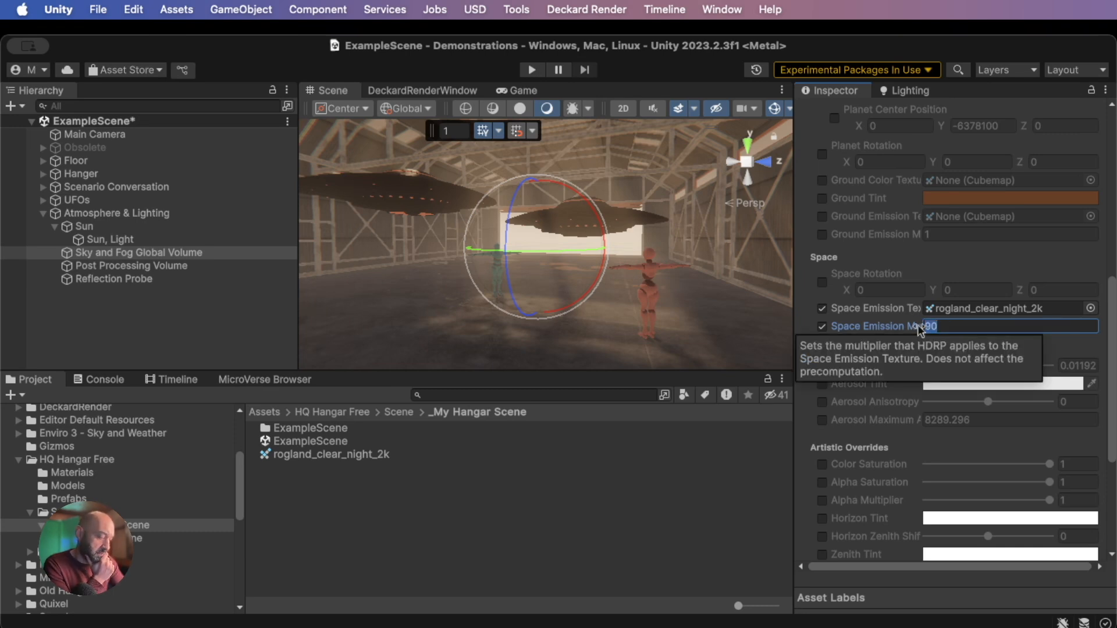
{"action": "type", "text": "5000"}
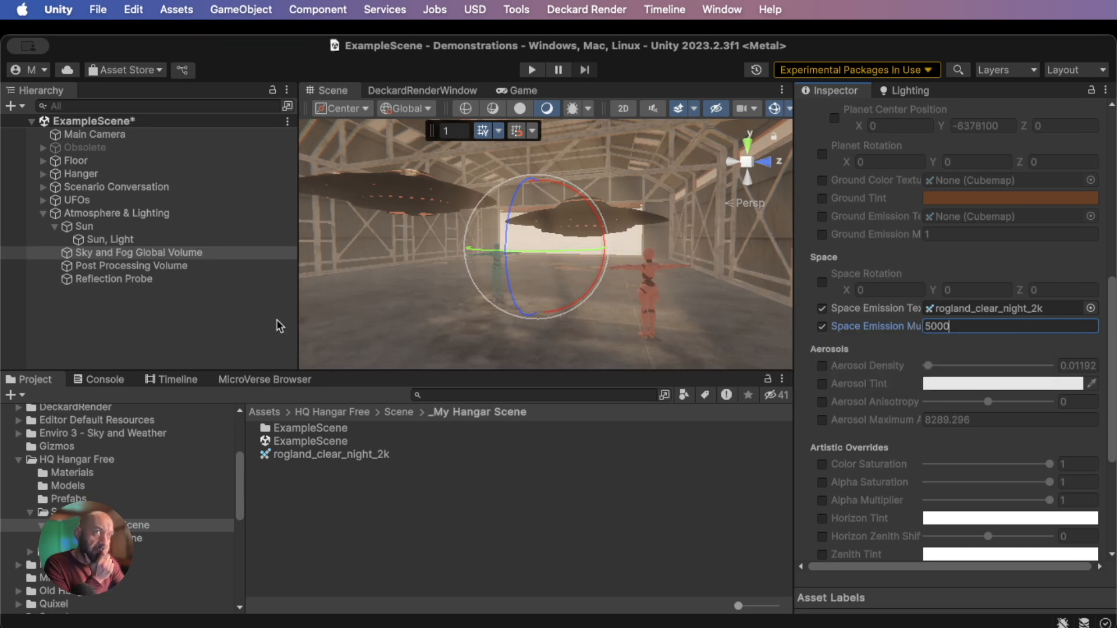
Lower the intensity of Sun, Light to about 41188 lux
{"action": "left_click", "coordinate": [132, 240]}
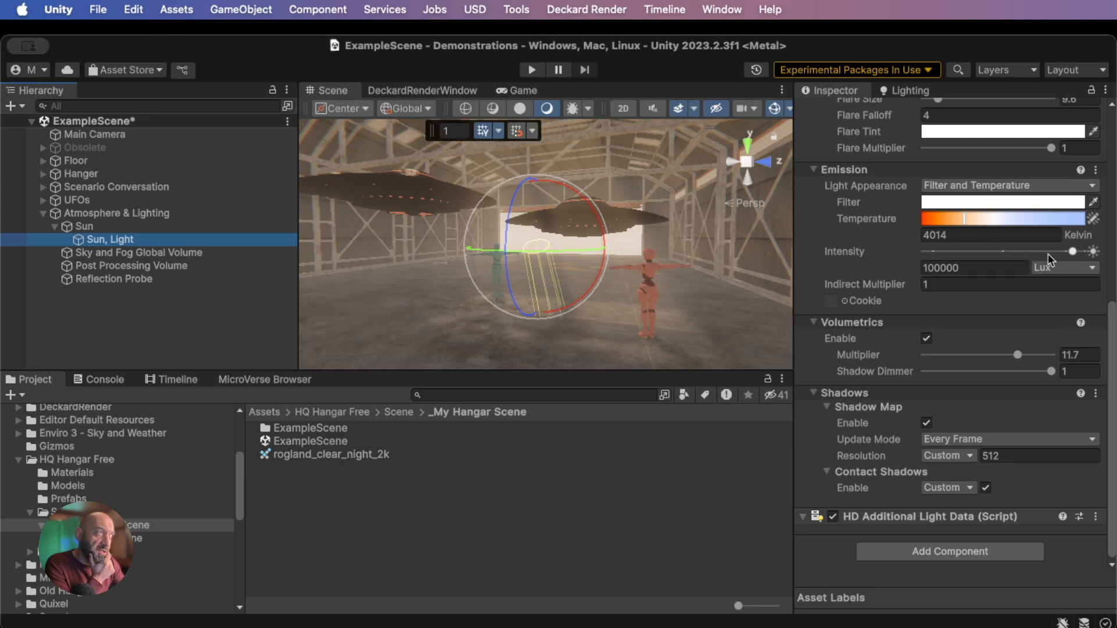
{"action": "left_click_drag", "start_coordinate": [1072, 254], "coordinate": [1033, 256]}
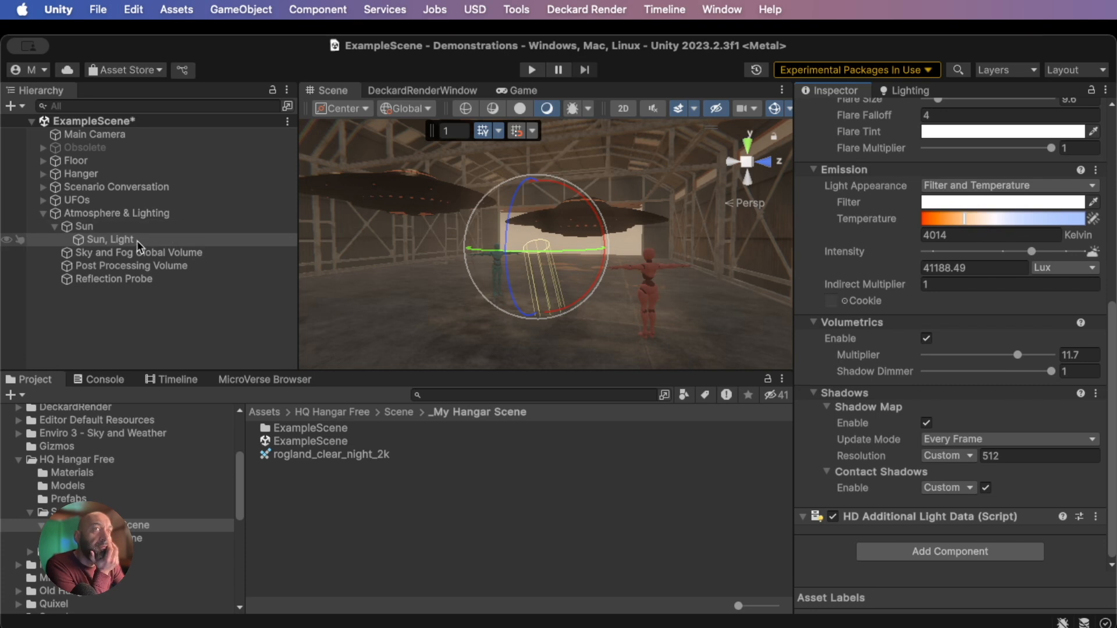
Inspect the sky outside the hangar and switch off the Space Emission Texture override in Sky and Fog Global Volume
{"action": "right_click_drag", "start_coordinate": [411, 256], "coordinate": [252, 232]}
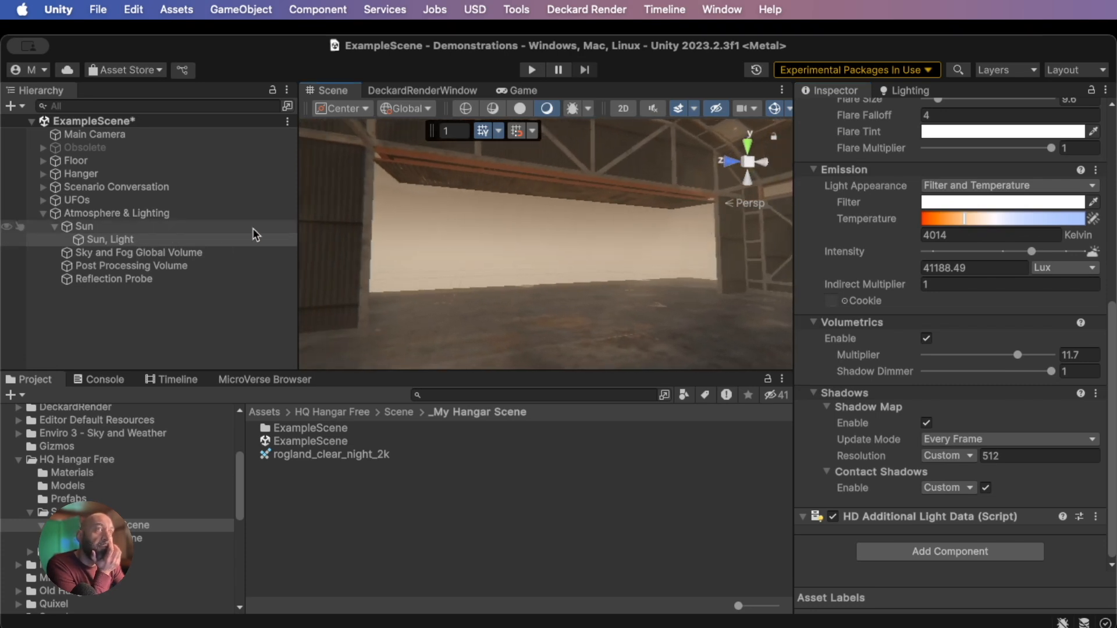
{"action": "right_click_drag", "start_coordinate": [560, 273], "coordinate": [466, 238]}
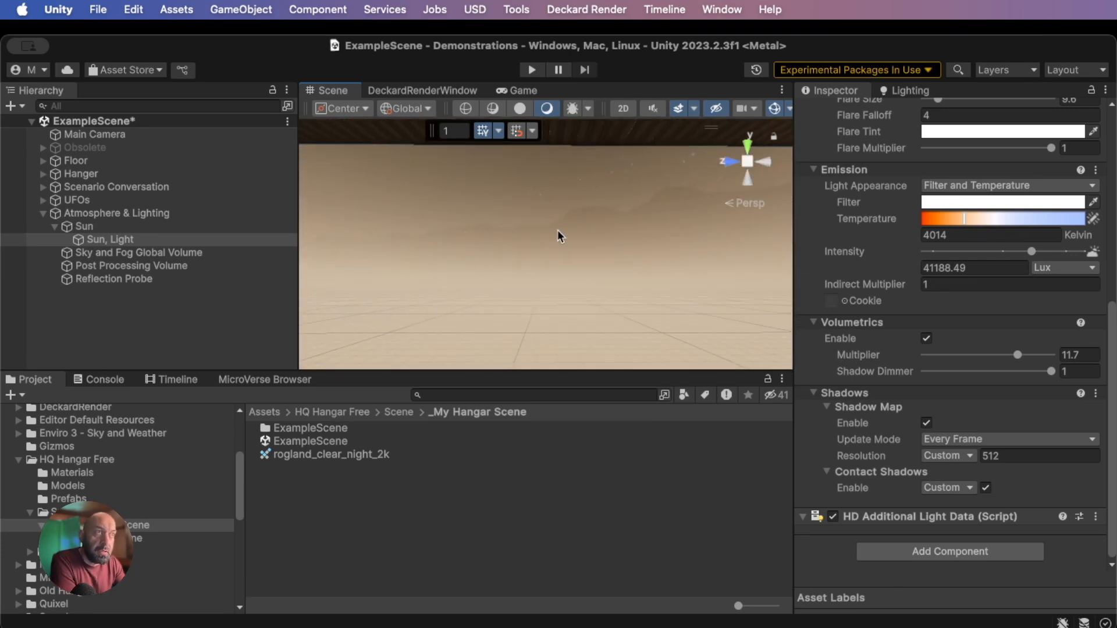
{"action": "right_click_drag", "start_coordinate": [573, 203], "coordinate": [582, 271]}
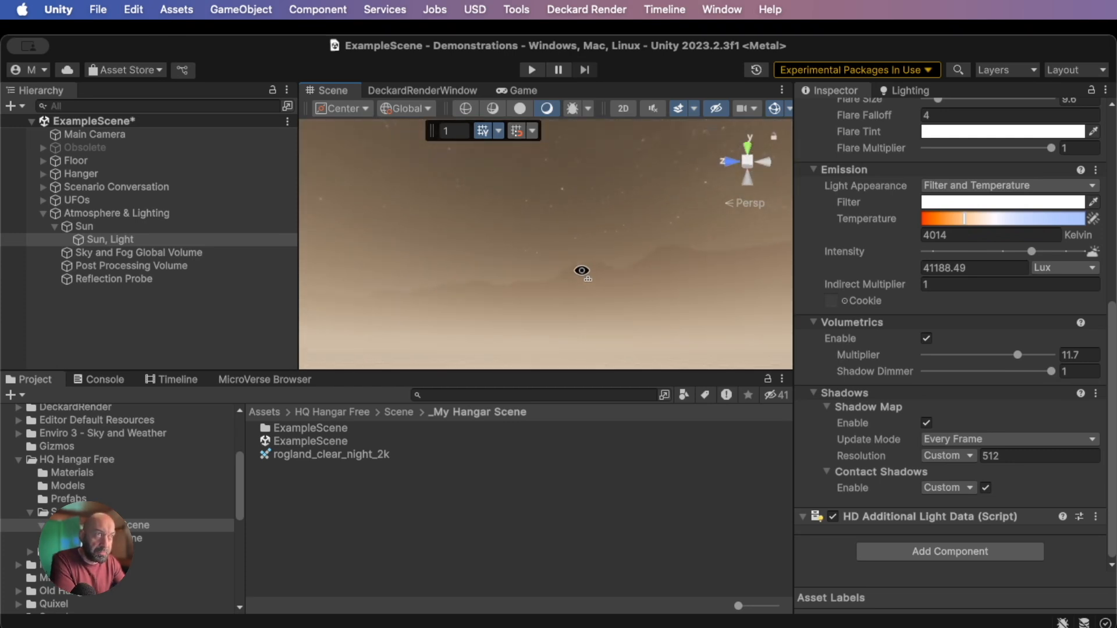
{"action": "left_click", "coordinate": [103, 253]}
{"action": "scroll", "coordinate": [889, 390], "scroll_direction": "down", "scroll_amount": 2}
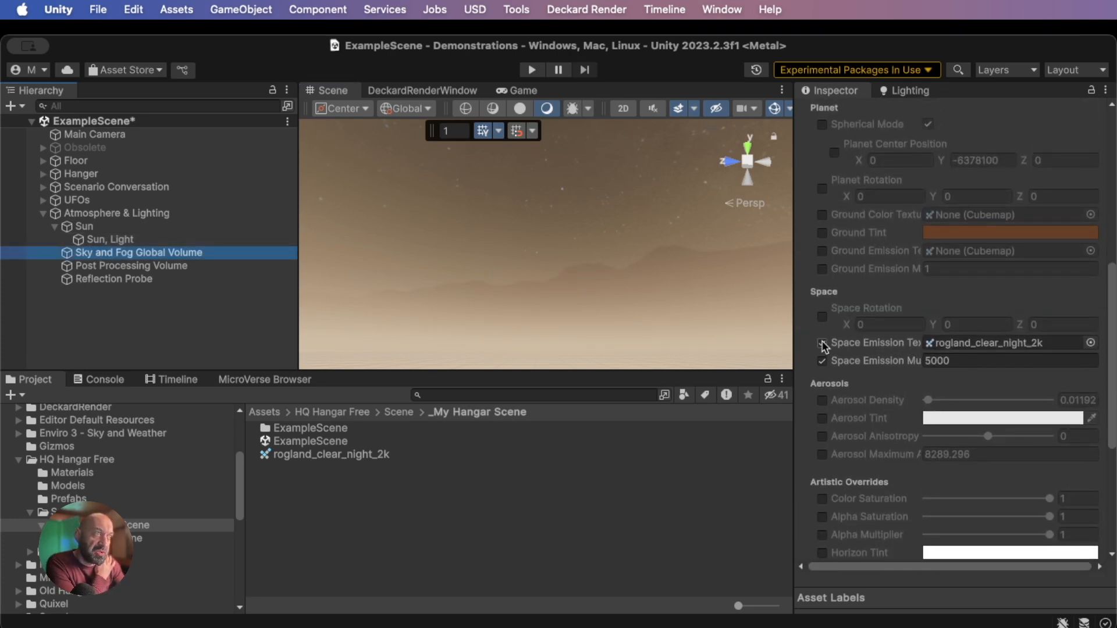
{"action": "left_click", "coordinate": [823, 344]}
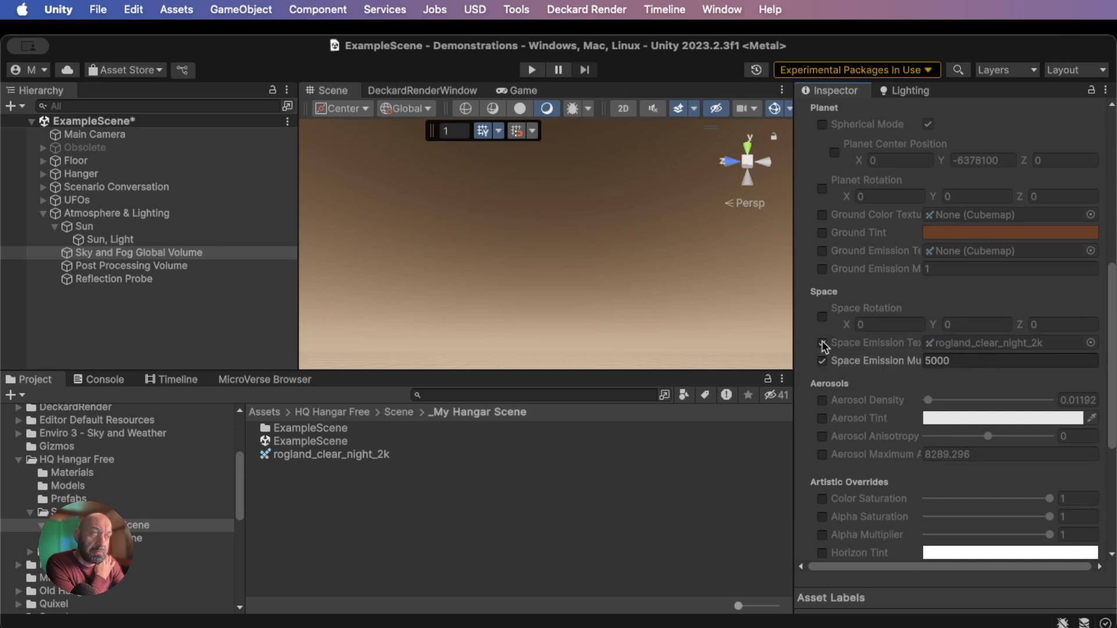
Switch the Space Emission Texture override back on and re-enter 5000 as the Space Emission Multiplier
{"action": "left_click", "coordinate": [823, 343]}
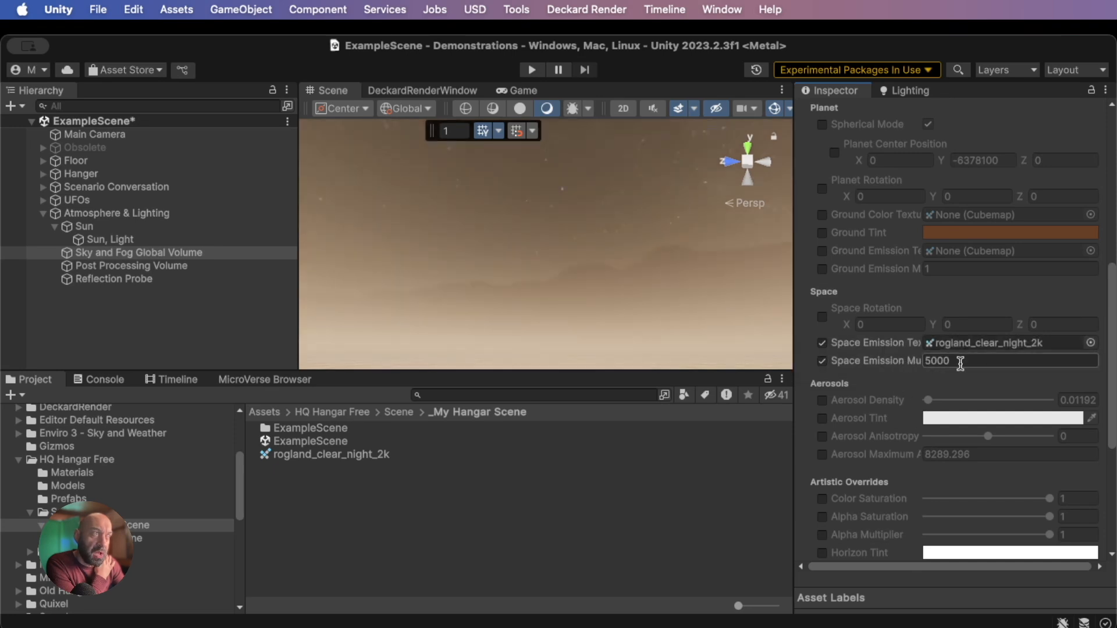
{"action": "left_click_drag", "start_coordinate": [963, 362], "coordinate": [932, 362]}
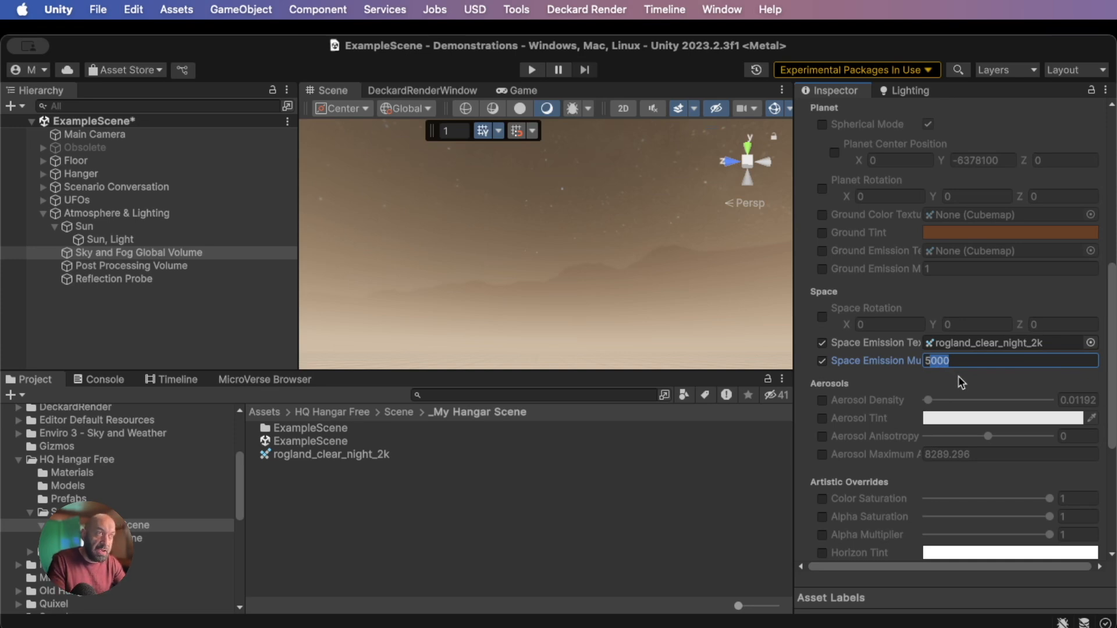
{"action": "key", "text": "BackSpace"}
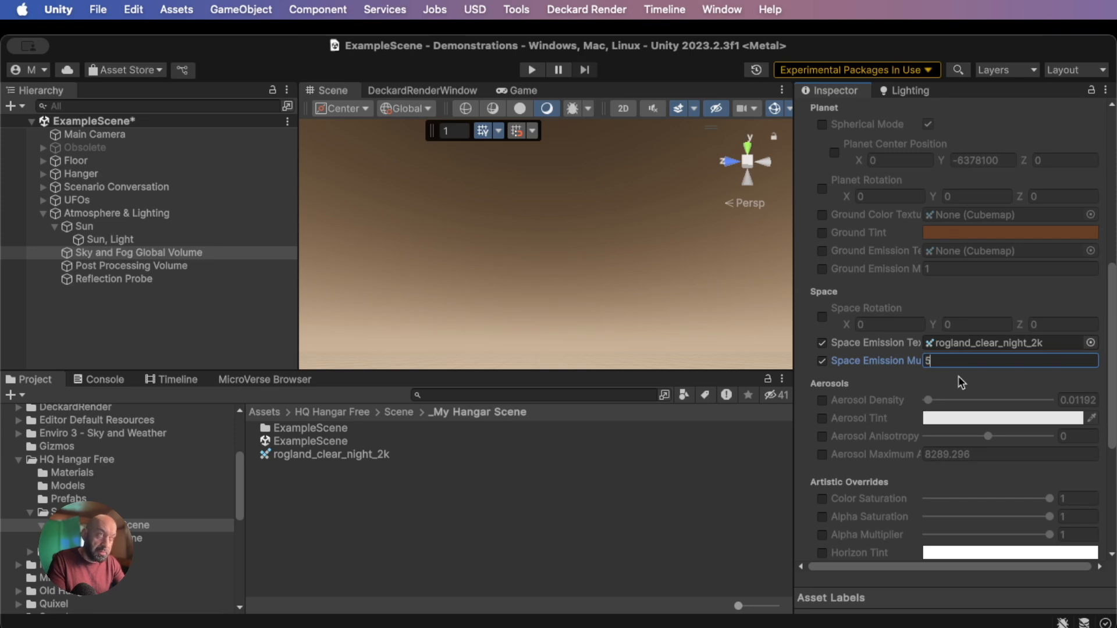
{"action": "type", "text": "000"}
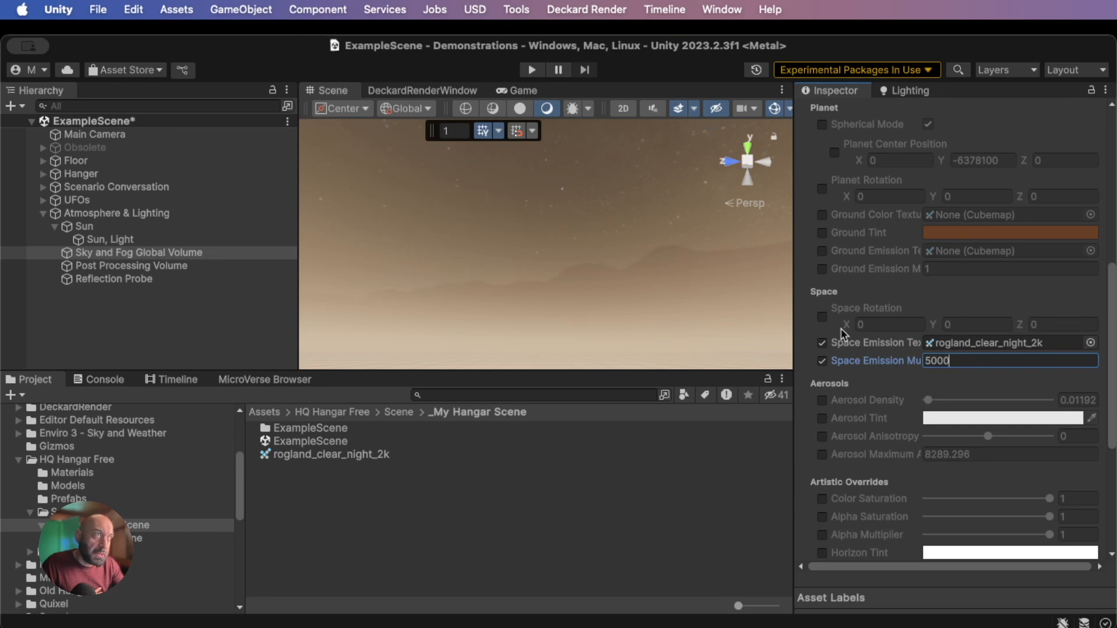
Disable the Fog override in Sky and Fog Global Volume and view the night sky and hangar without it
{"action": "scroll", "coordinate": [840, 330], "scroll_direction": "down", "scroll_amount": 5}
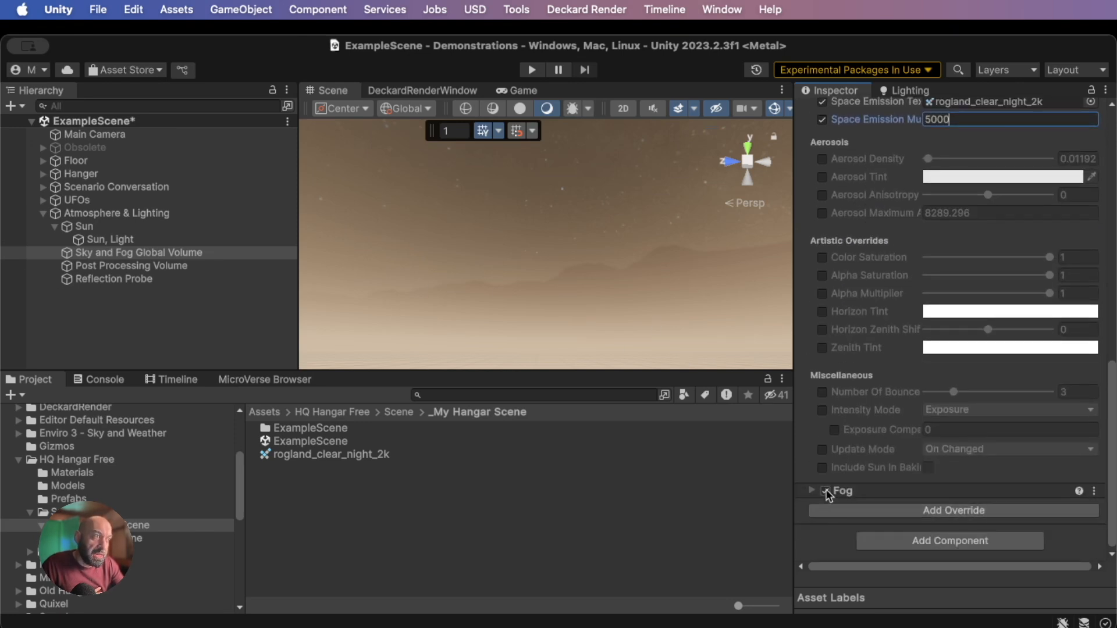
{"action": "left_click", "coordinate": [826, 492]}
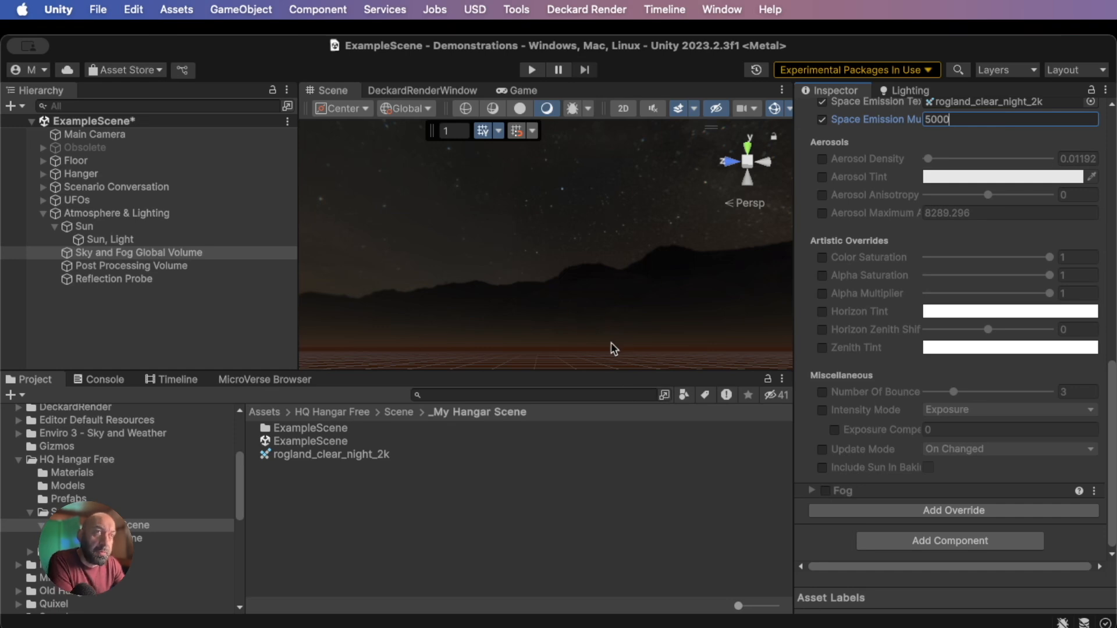
{"action": "right_click_drag", "start_coordinate": [563, 304], "coordinate": [1114, 396]}
{"action": "right_click_drag", "start_coordinate": [609, 314], "coordinate": [584, 238]}
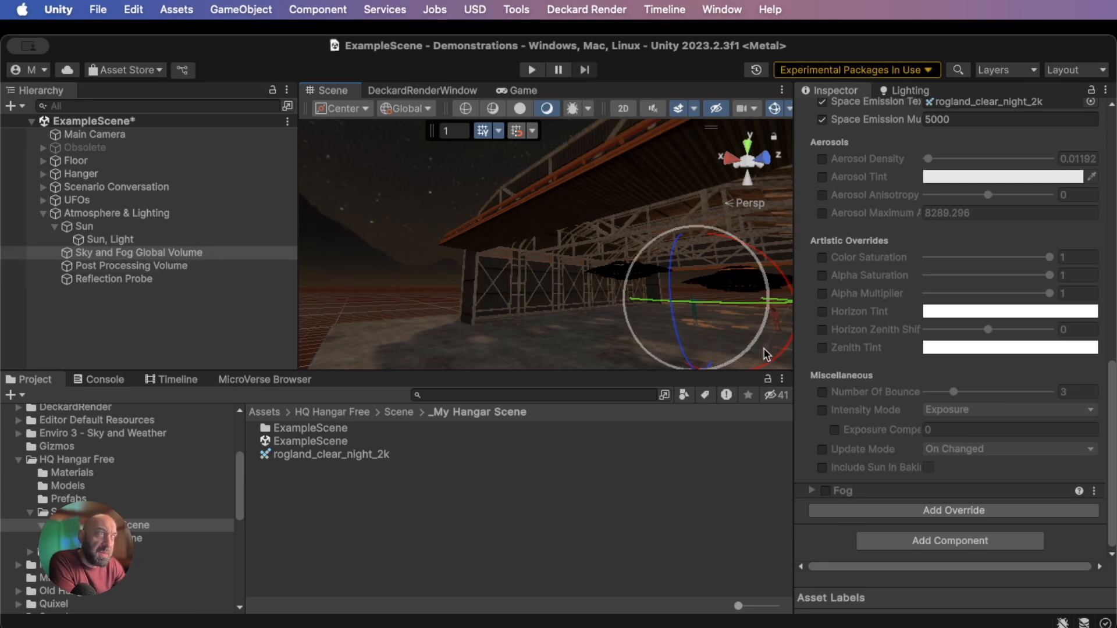
Compare the hangar lighting with the Space Emission Multiplier override off and on, leaving it enabled
{"action": "scroll", "coordinate": [878, 379], "scroll_direction": "up", "scroll_amount": 4}
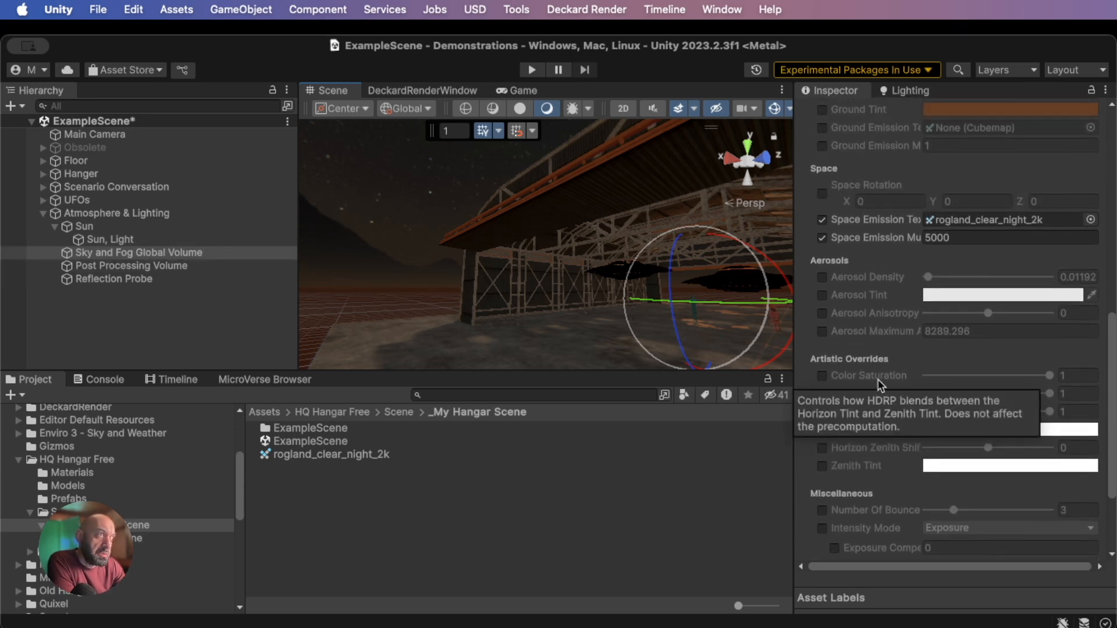
{"action": "left_click", "coordinate": [822, 248]}
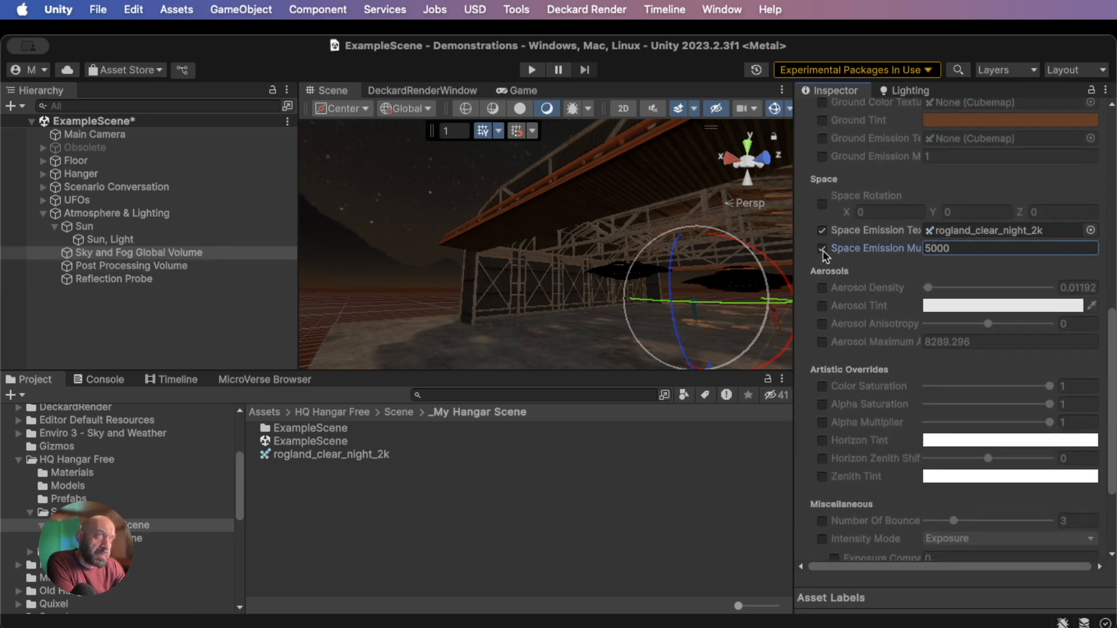
{"action": "left_click", "coordinate": [823, 249]}
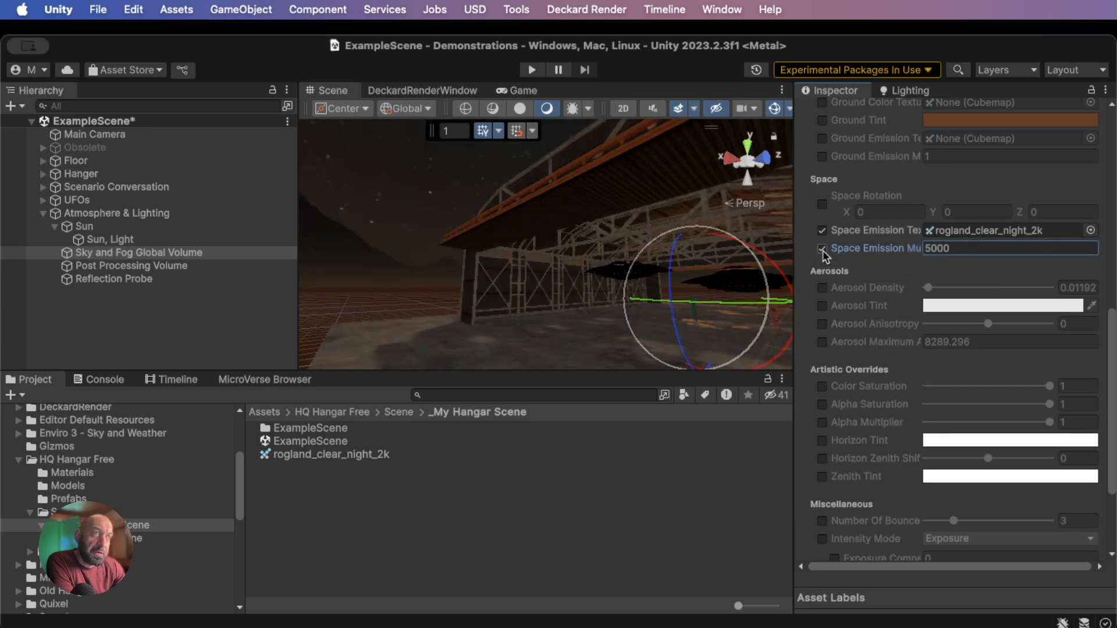
{"action": "left_click", "coordinate": [822, 249]}
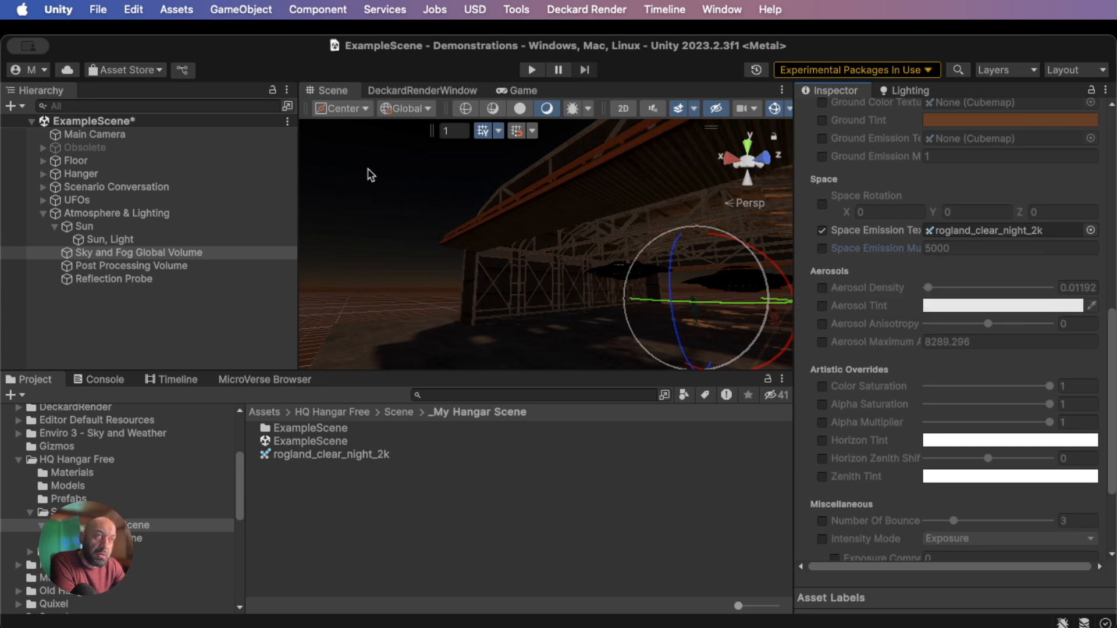
{"action": "left_click", "coordinate": [822, 249]}
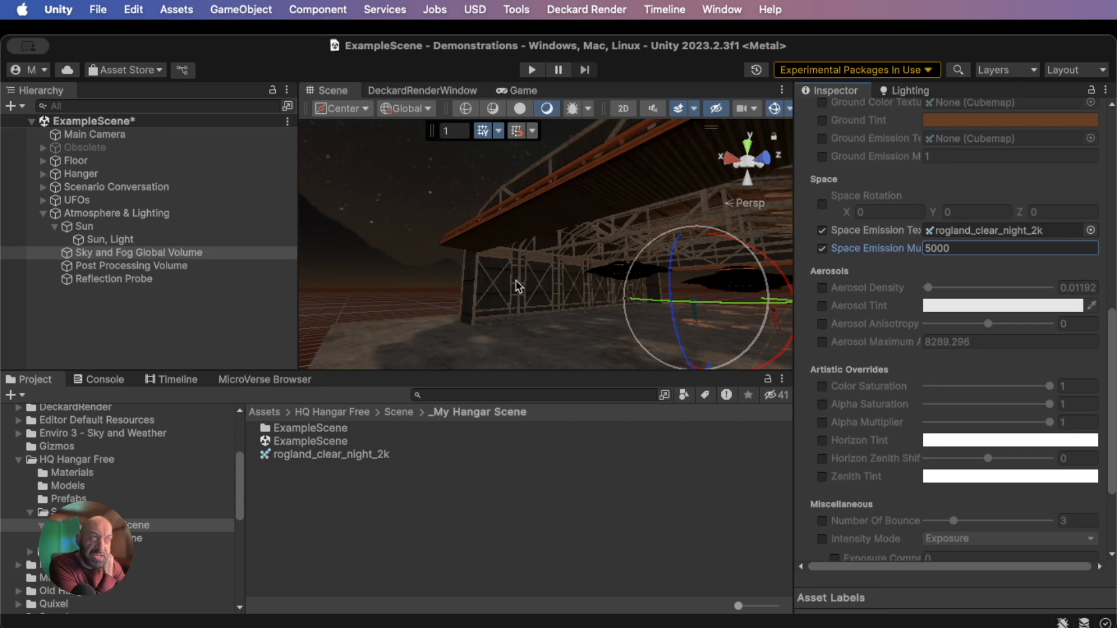
{"action": "left_click", "coordinate": [822, 249]}
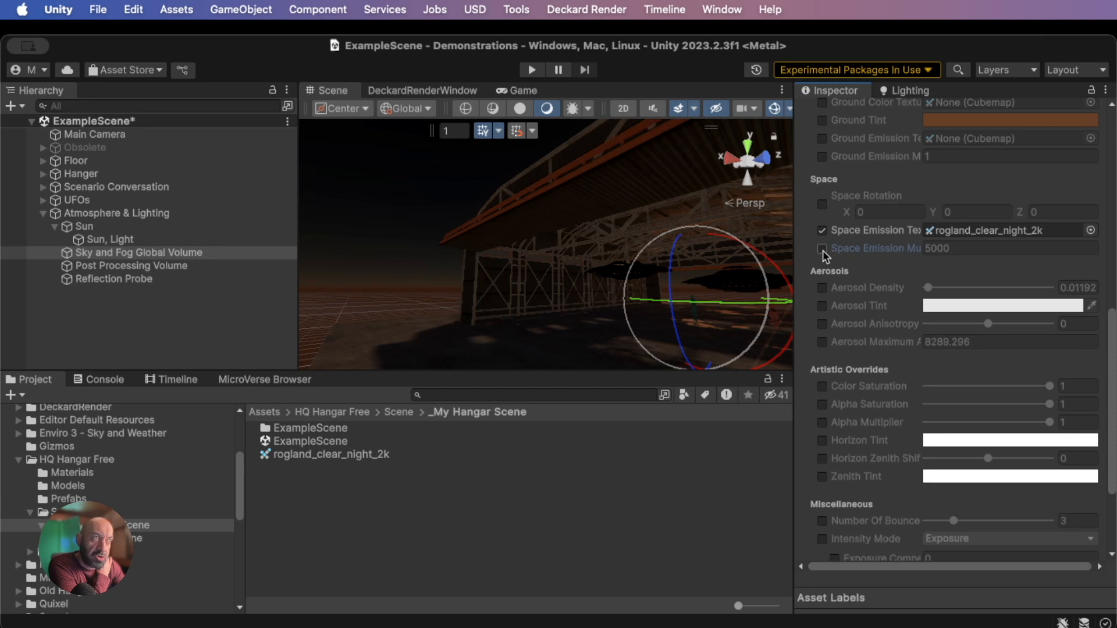
{"action": "left_click", "coordinate": [822, 249]}
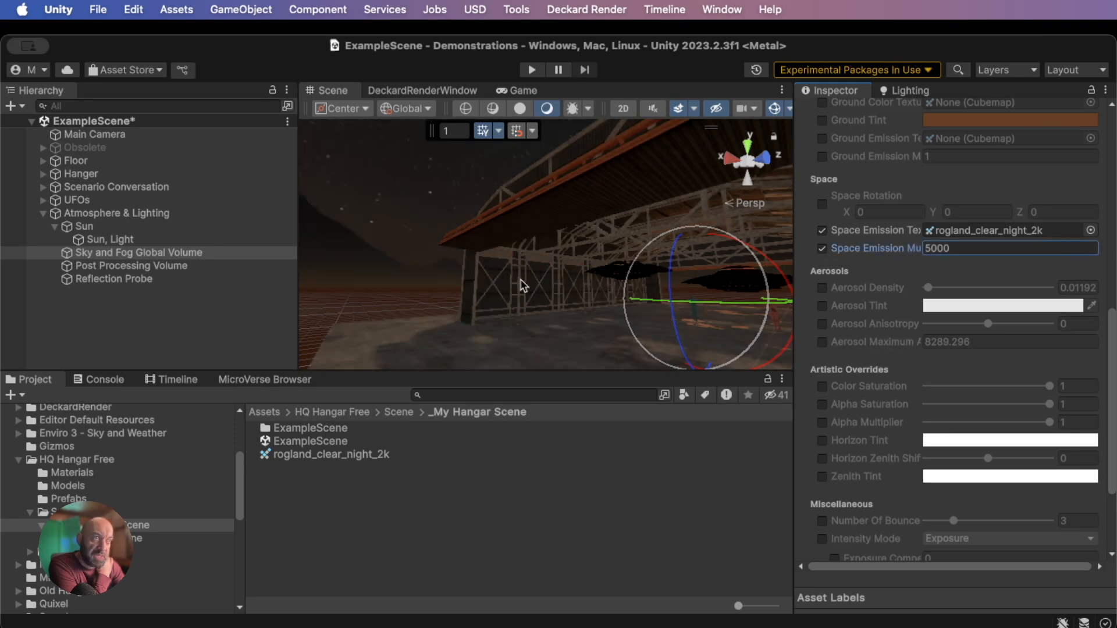
Set the Space Emission Multiplier of the Physically Based Sky to 9000 and check the hangar interior
{"action": "right_click_drag", "start_coordinate": [541, 302], "coordinate": [668, 323]}
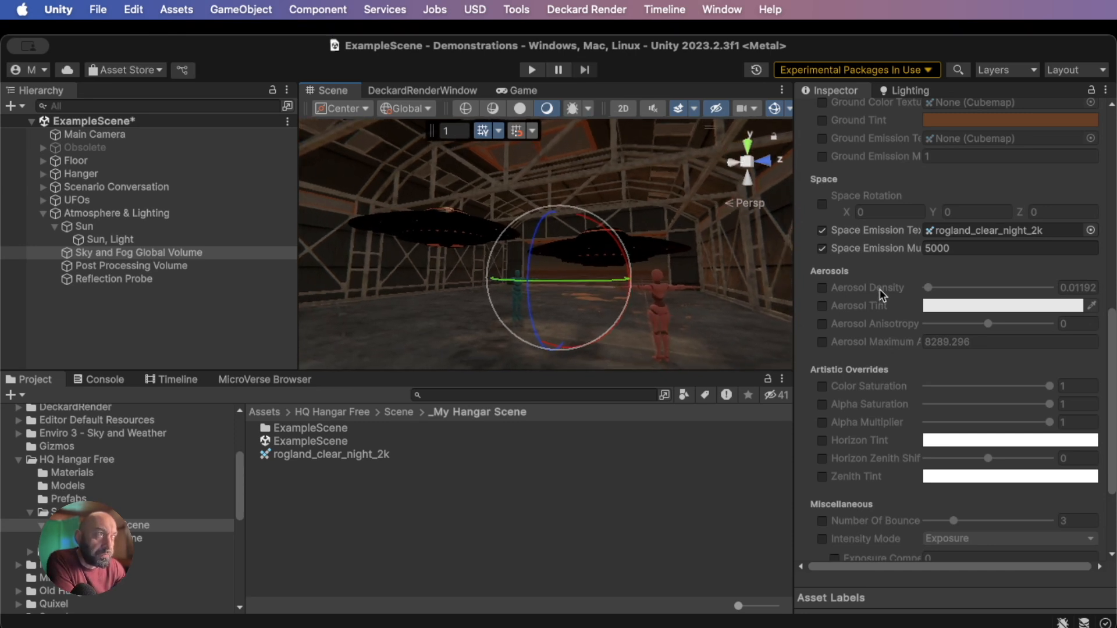
{"action": "scroll", "coordinate": [880, 289], "scroll_direction": "down", "scroll_amount": 5}
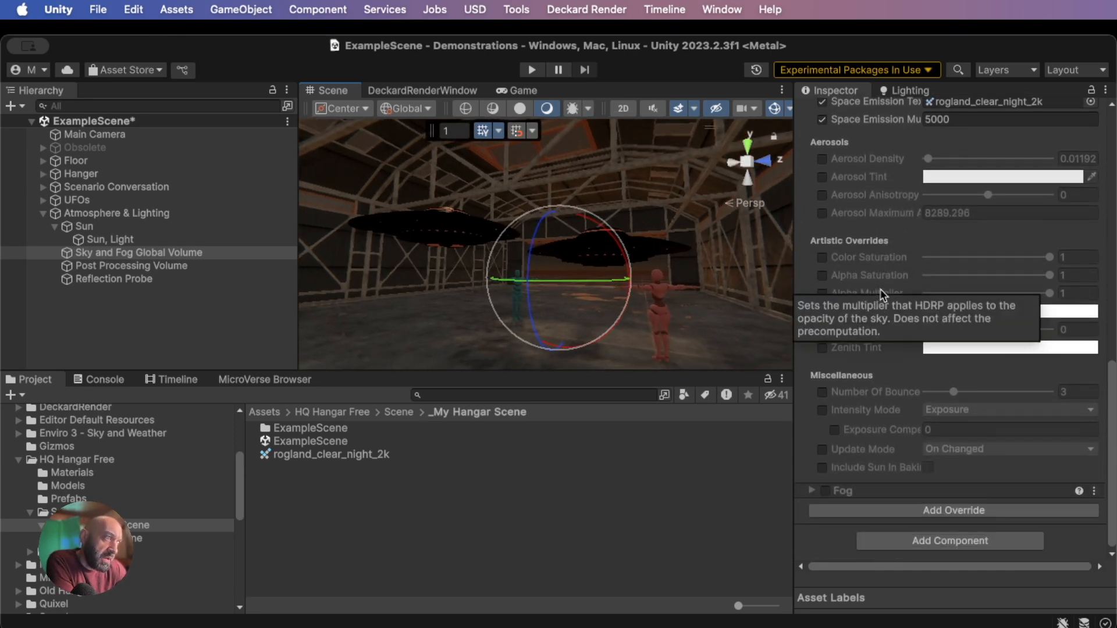
{"action": "scroll", "coordinate": [879, 289], "scroll_direction": "up", "scroll_amount": 5}
{"action": "scroll", "coordinate": [875, 286], "scroll_direction": "up", "scroll_amount": 7}
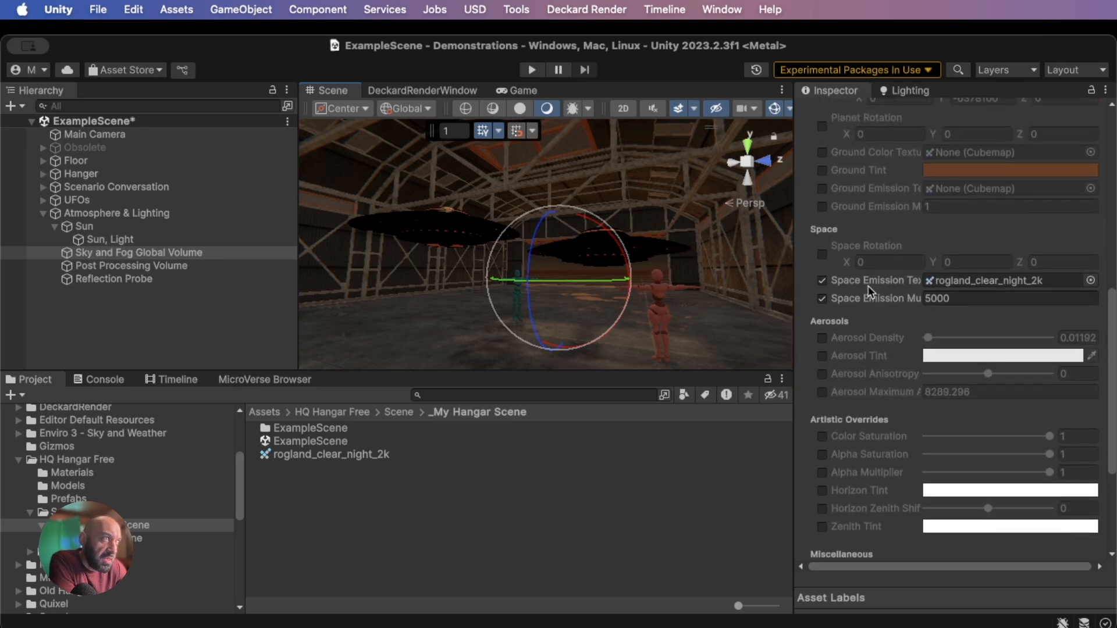
{"action": "scroll", "coordinate": [856, 276], "scroll_direction": "up", "scroll_amount": 5}
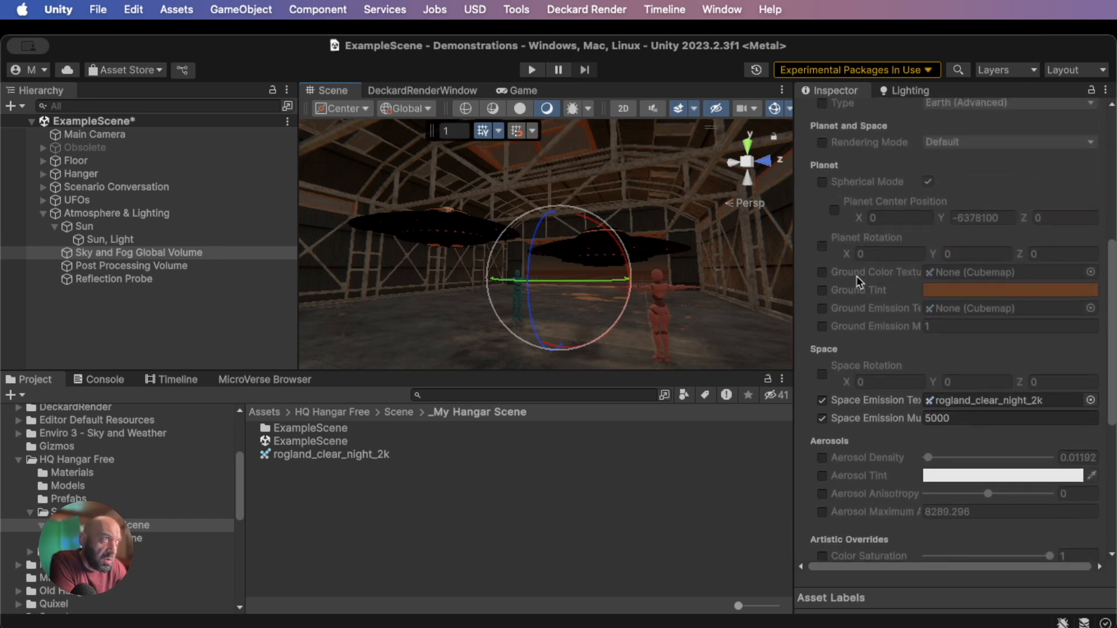
{"action": "scroll", "coordinate": [857, 276], "scroll_direction": "up", "scroll_amount": 2}
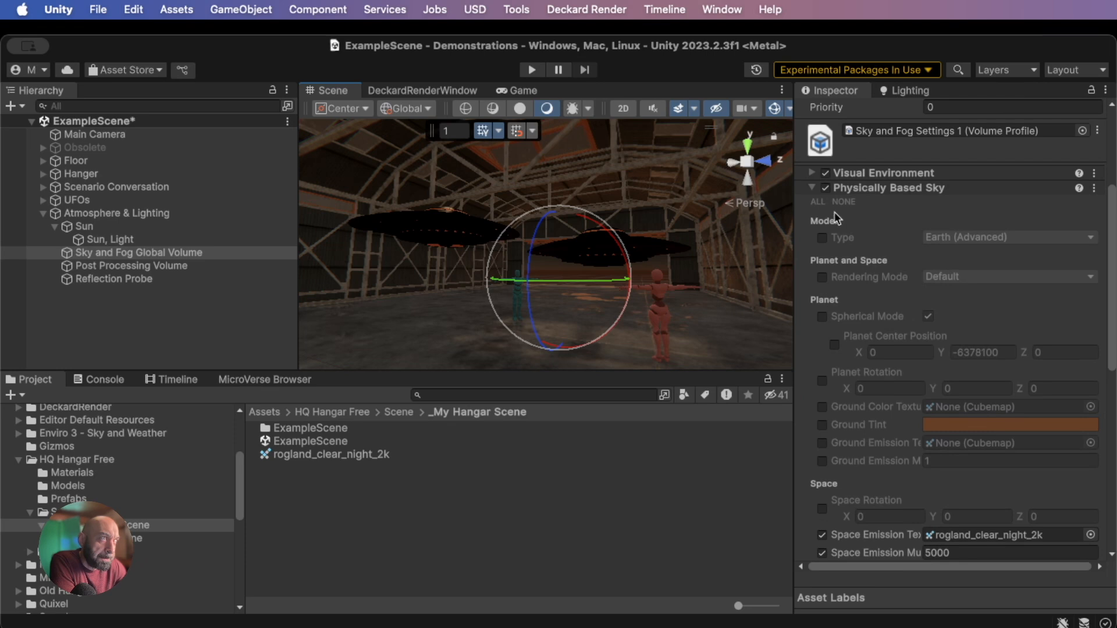
{"action": "scroll", "coordinate": [873, 350], "scroll_direction": "down", "scroll_amount": 8}
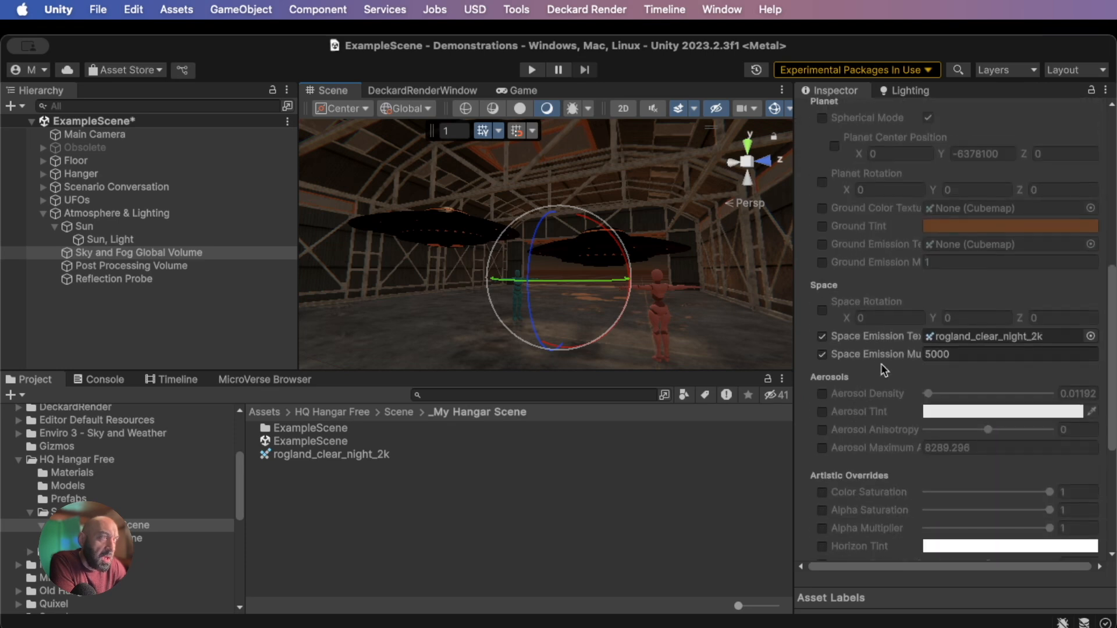
{"action": "left_click", "coordinate": [933, 355]}
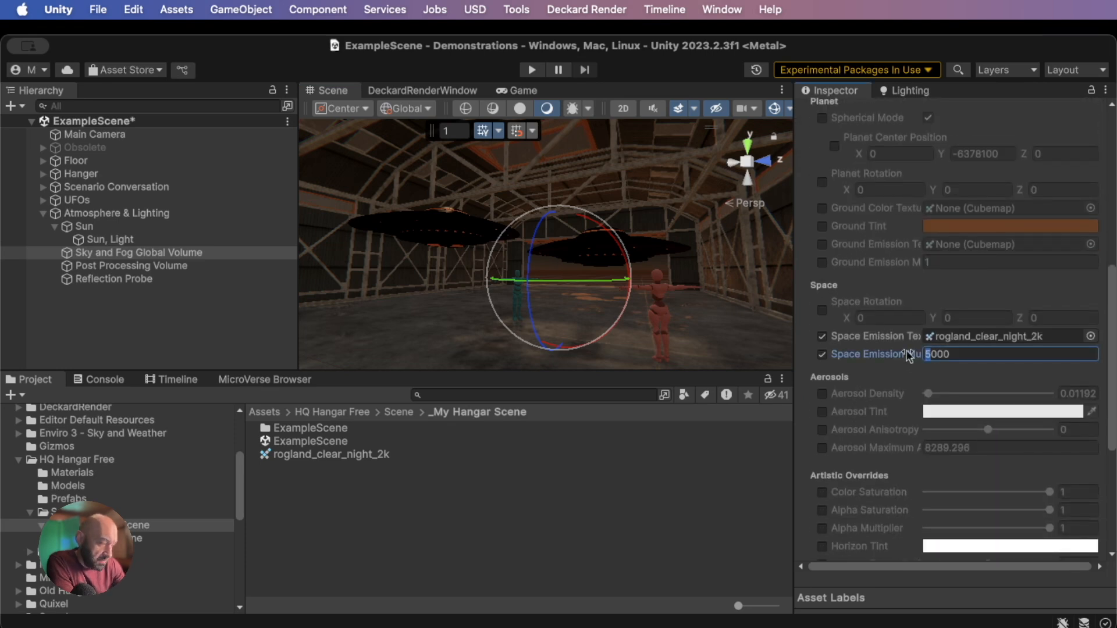
{"action": "type", "text": "9"}
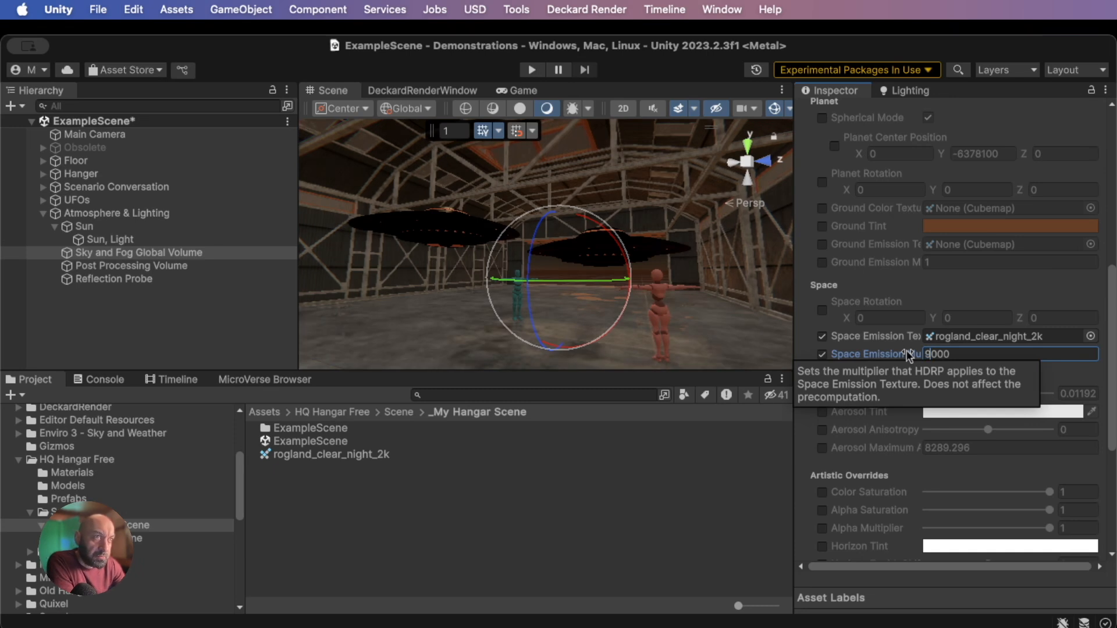
{"action": "right_click_drag", "start_coordinate": [735, 274], "coordinate": [311, 262]}
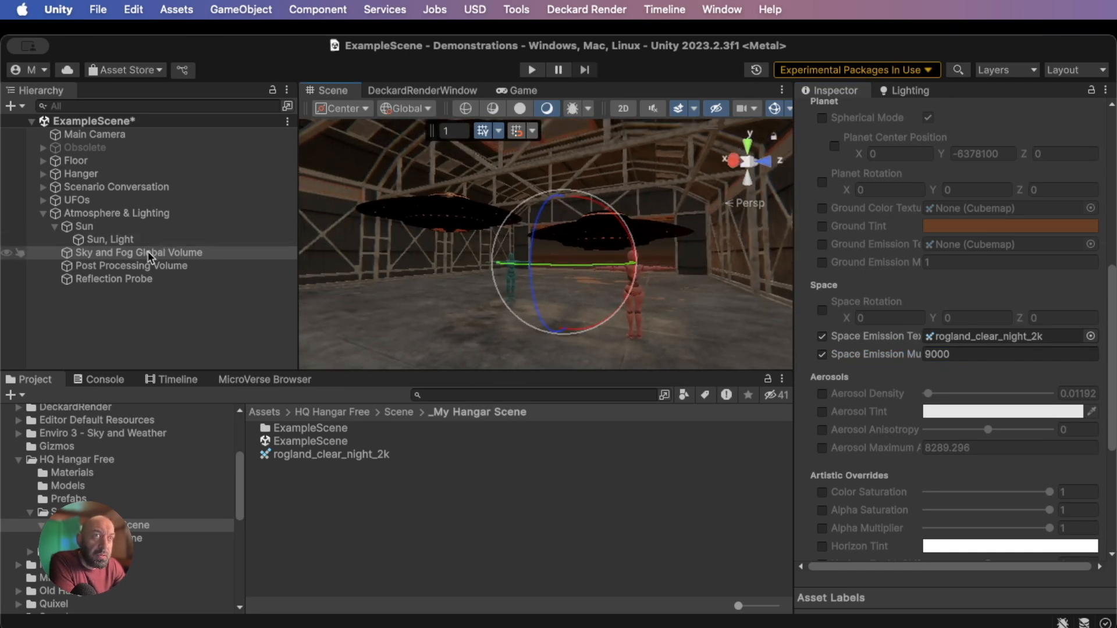
Compare the hangar interior with Screen Space Global Illumination off and on in Post Processing Volume, leaving it enabled
{"action": "left_click", "coordinate": [132, 266]}
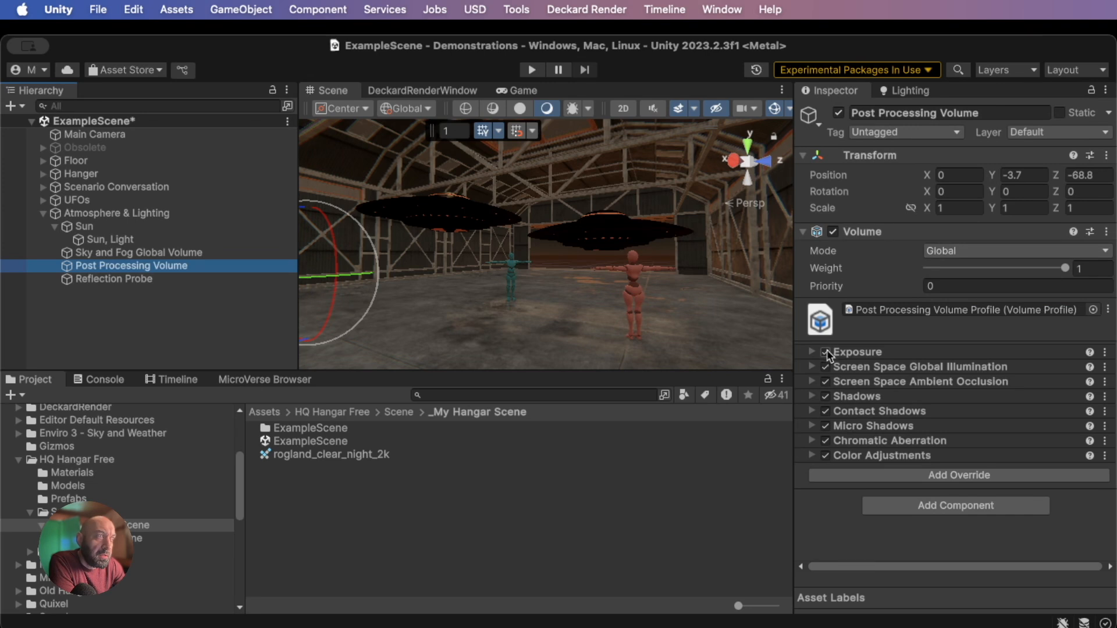
{"action": "left_click", "coordinate": [826, 367]}
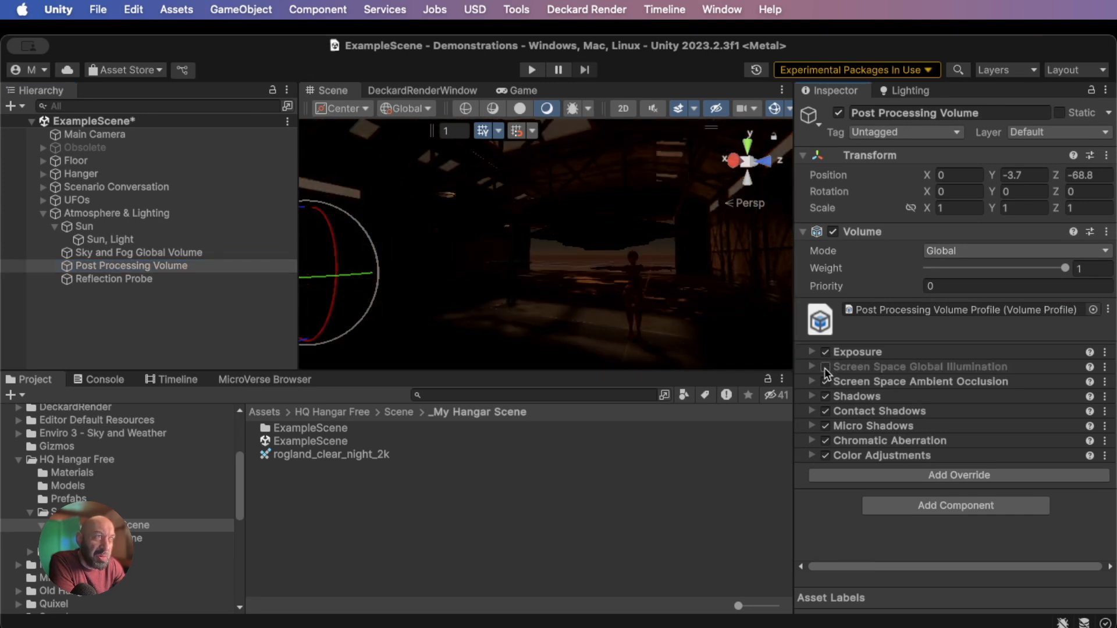
{"action": "left_click", "coordinate": [826, 368]}
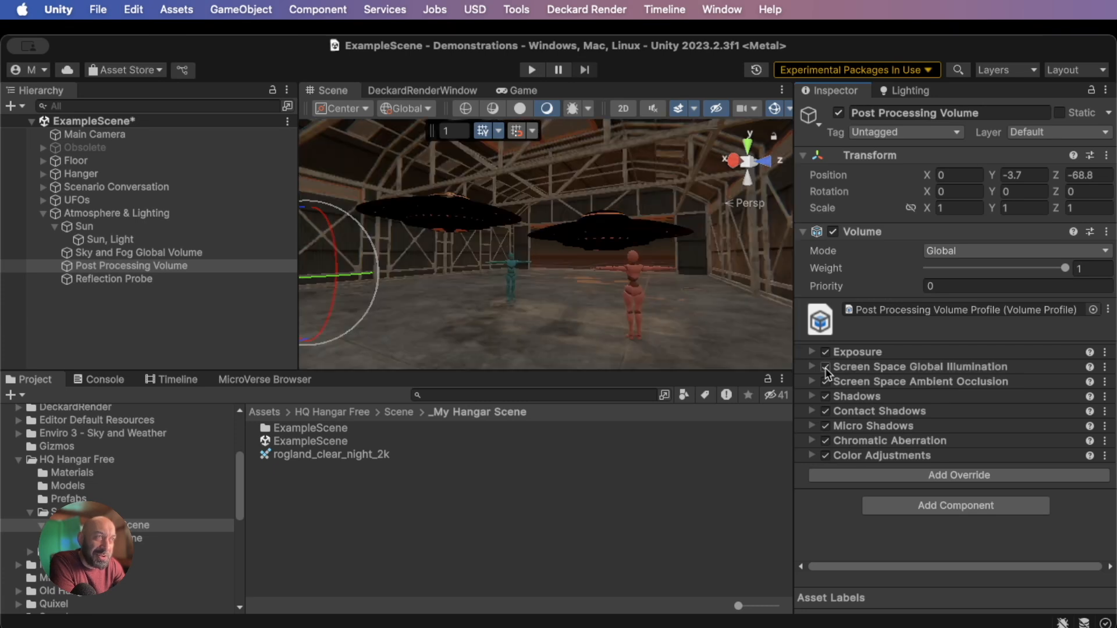
{"action": "left_click", "coordinate": [825, 367]}
{"action": "left_click", "coordinate": [826, 367]}
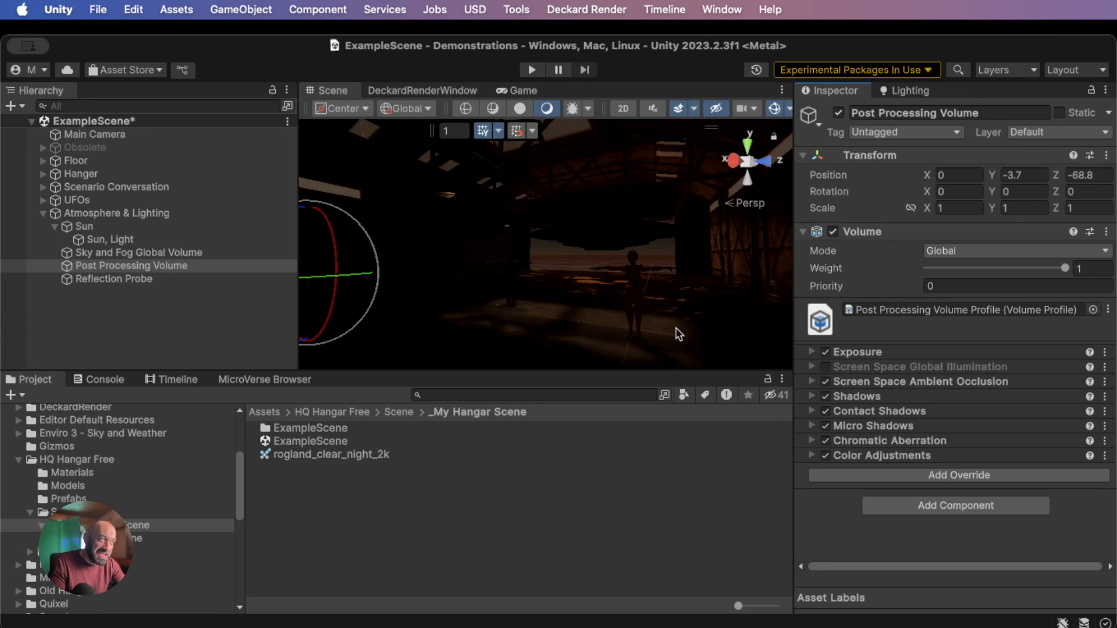
{"action": "left_click", "coordinate": [826, 368]}
{"action": "mouse_move", "coordinate": [631, 306]}
{"action": "right_mouse_down"}
{"action": "mouse_move", "coordinate": [646, 306]}
{"action": "mouse_move", "coordinate": [645, 290]}
{"action": "mouse_move", "coordinate": [639, 300]}
{"action": "right_mouse_up"}
{"action": "key", "text": "w"}
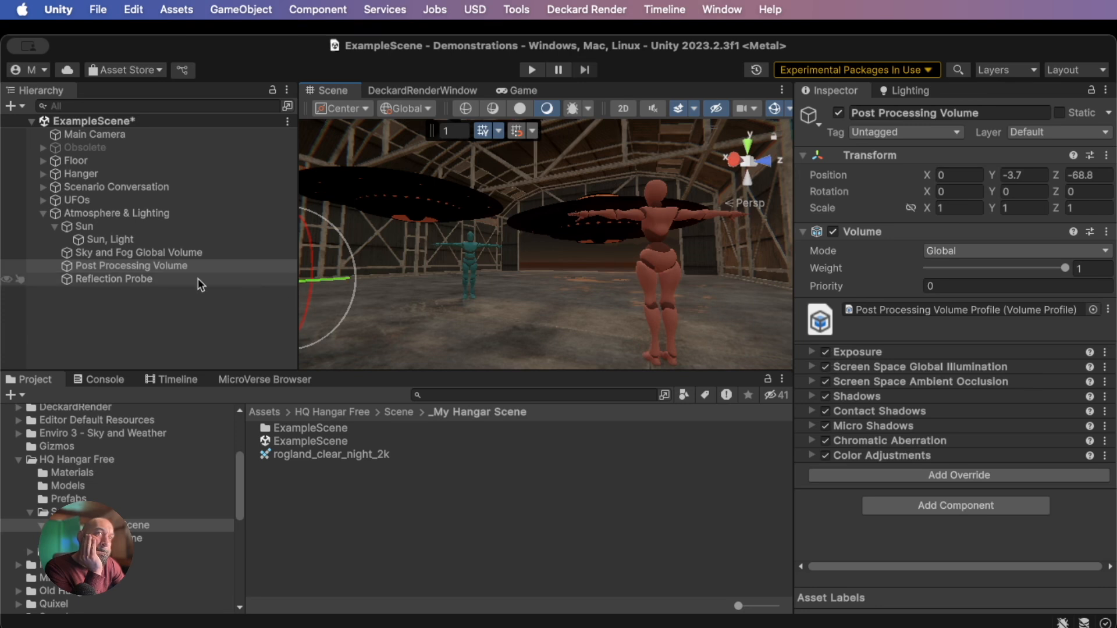
Re-enable the Fog override in Sky and Fog Global Volume and set its Fog Attenuation Distance to 100
{"action": "left_click", "coordinate": [158, 252]}
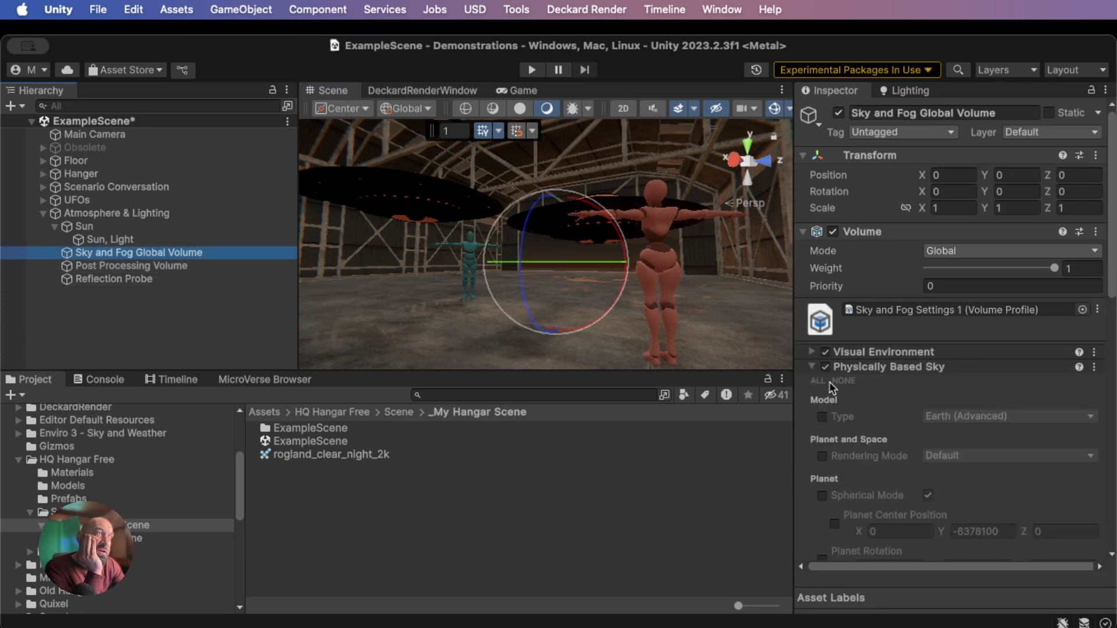
{"action": "left_click", "coordinate": [869, 369]}
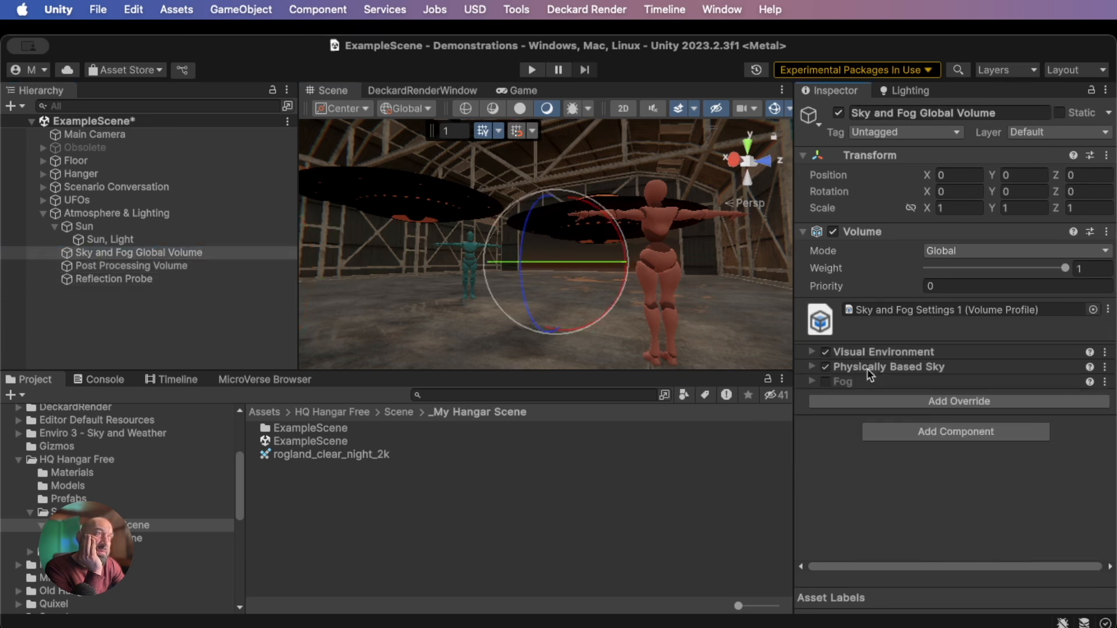
{"action": "left_click", "coordinate": [825, 383]}
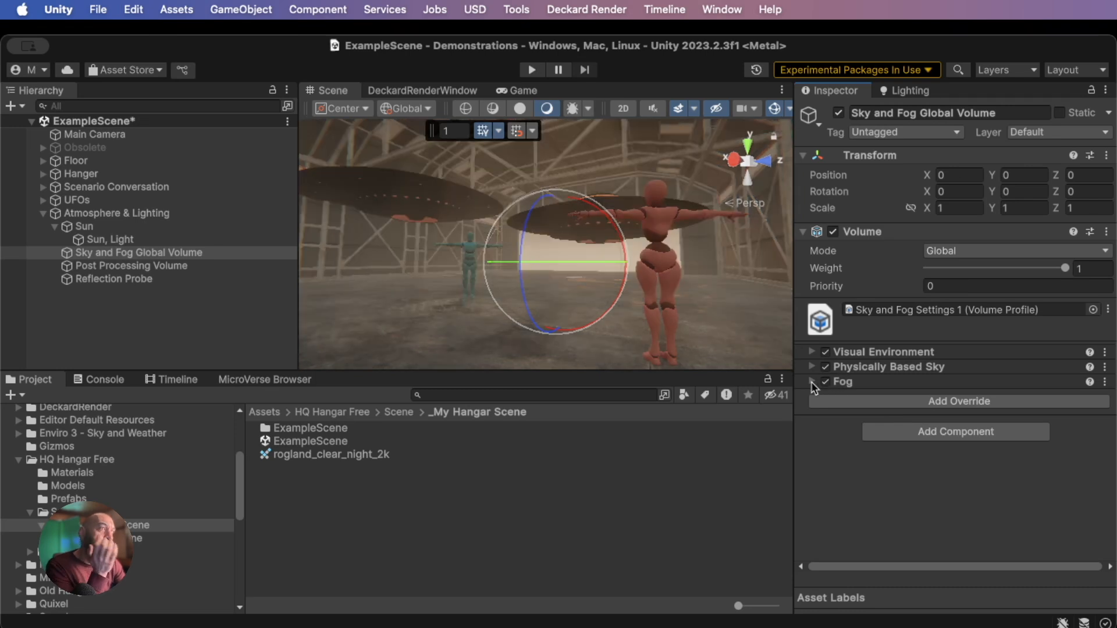
{"action": "left_click", "coordinate": [812, 382]}
{"action": "left_click", "coordinate": [920, 428]}
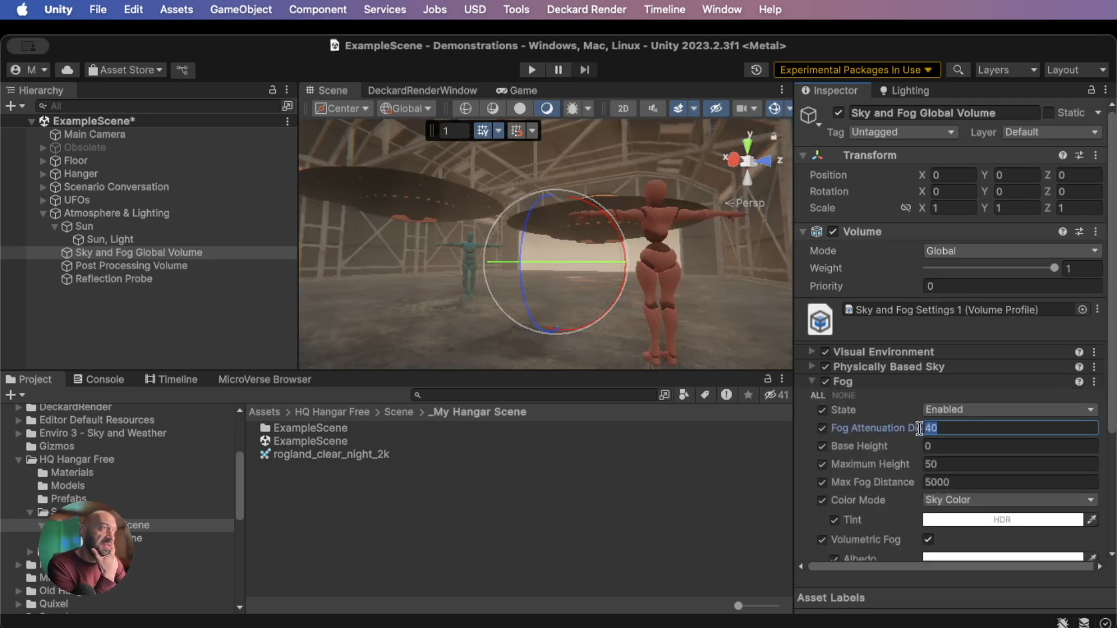
{"action": "type", "text": "100"}
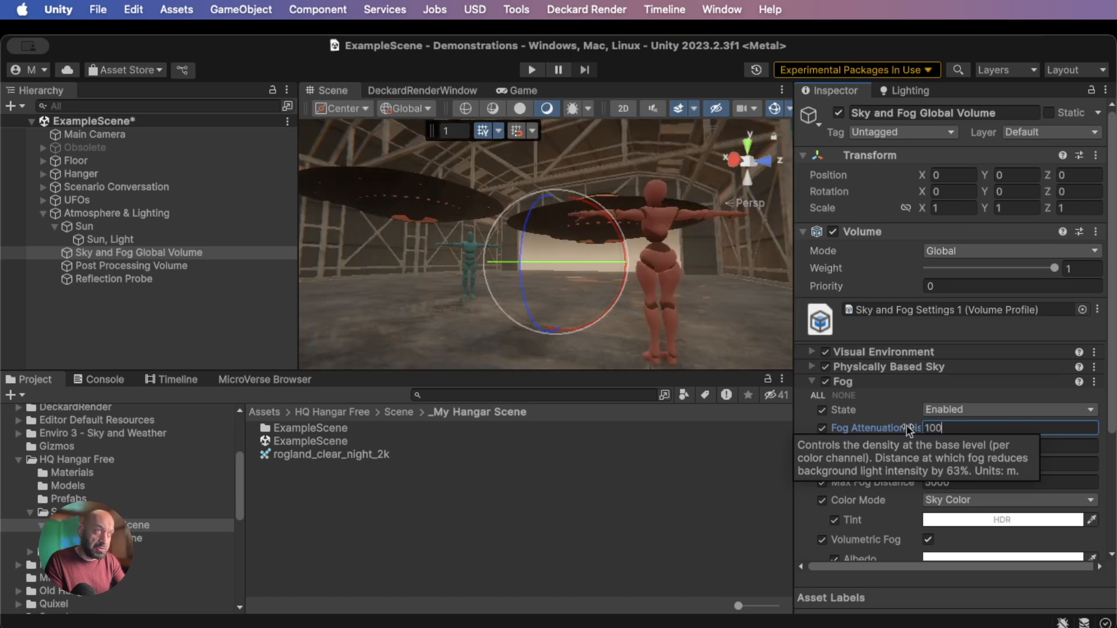
{"action": "middle_click_drag", "start_coordinate": [680, 328], "coordinate": [664, 312]}
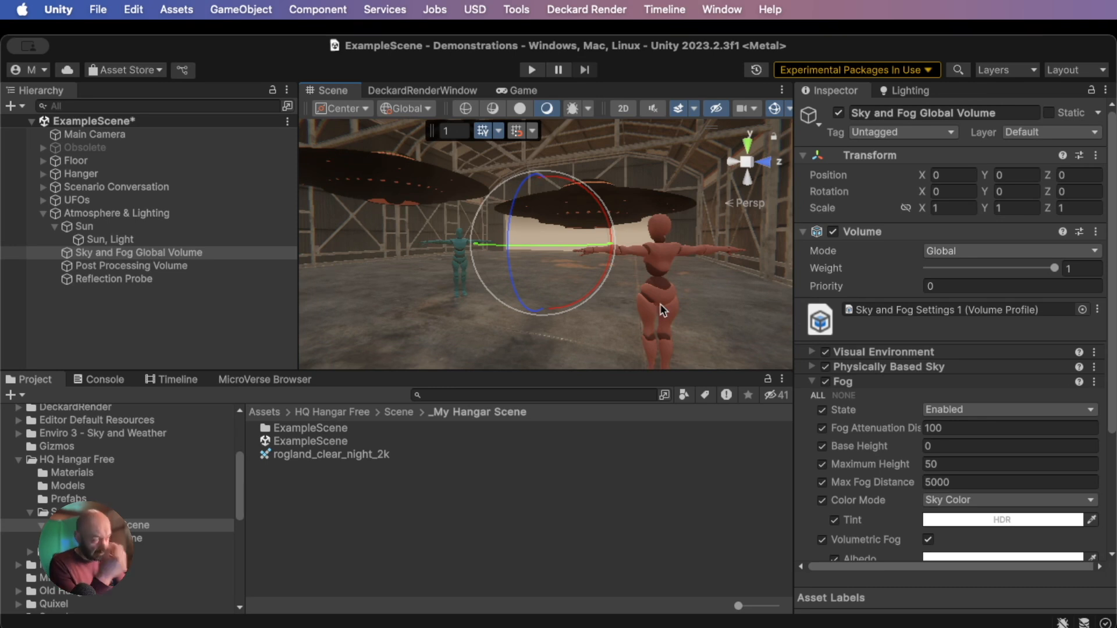
Try Fog Attenuation Distances of 10 and 70 and settle on 40
{"action": "left_click", "coordinate": [937, 429]}
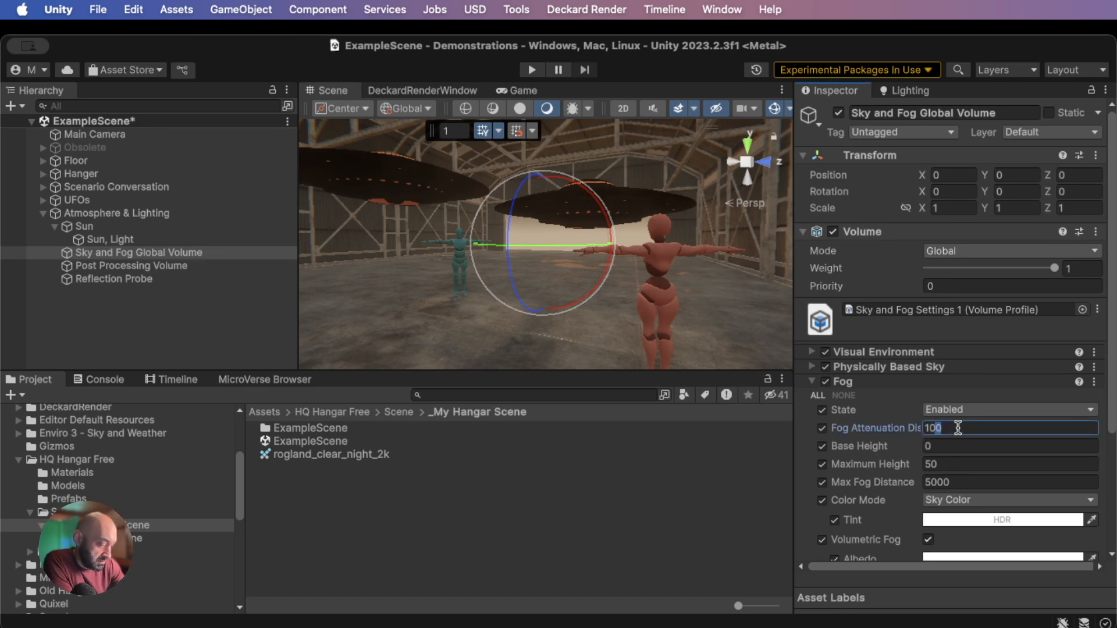
{"action": "type", "text": "10"}
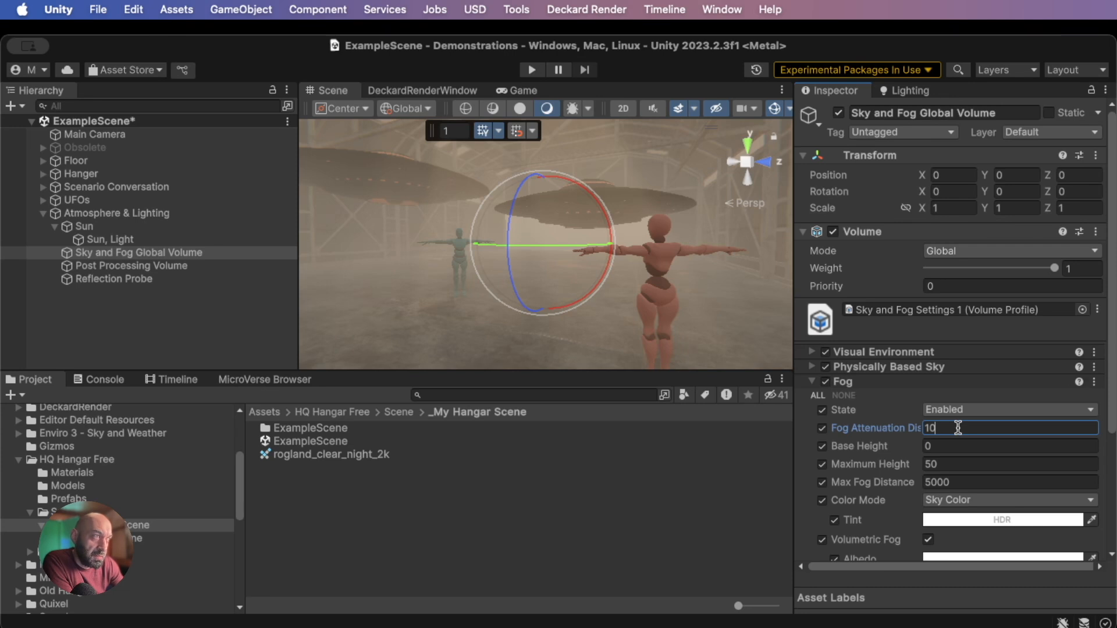
{"action": "key", "text": "BackSpace"}
{"action": "key", "text": "BackSpace"}
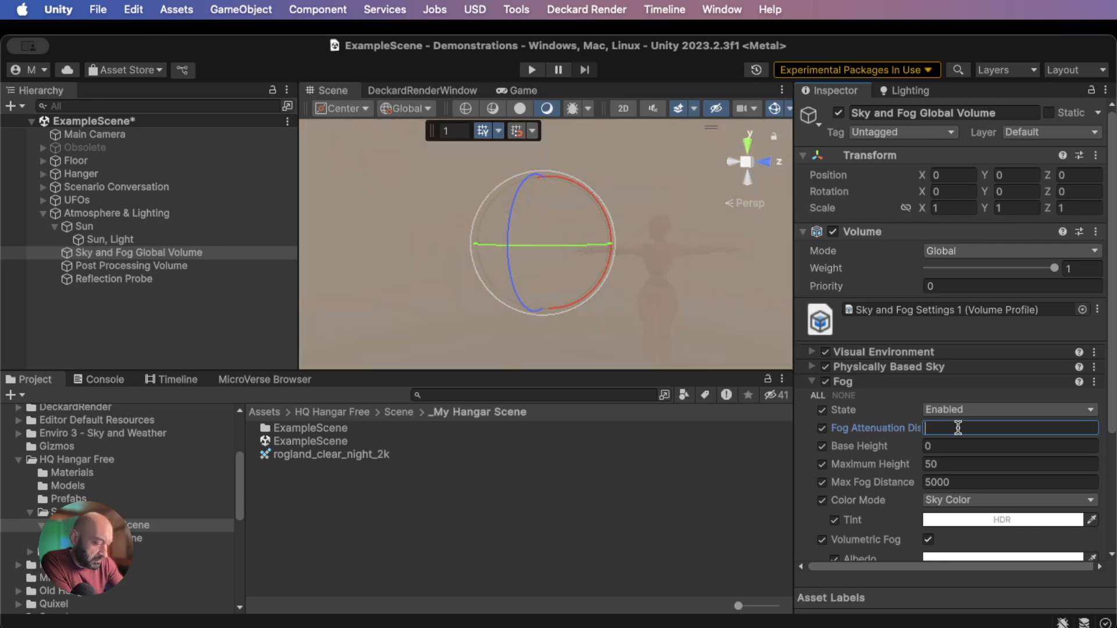
{"action": "type", "text": "70"}
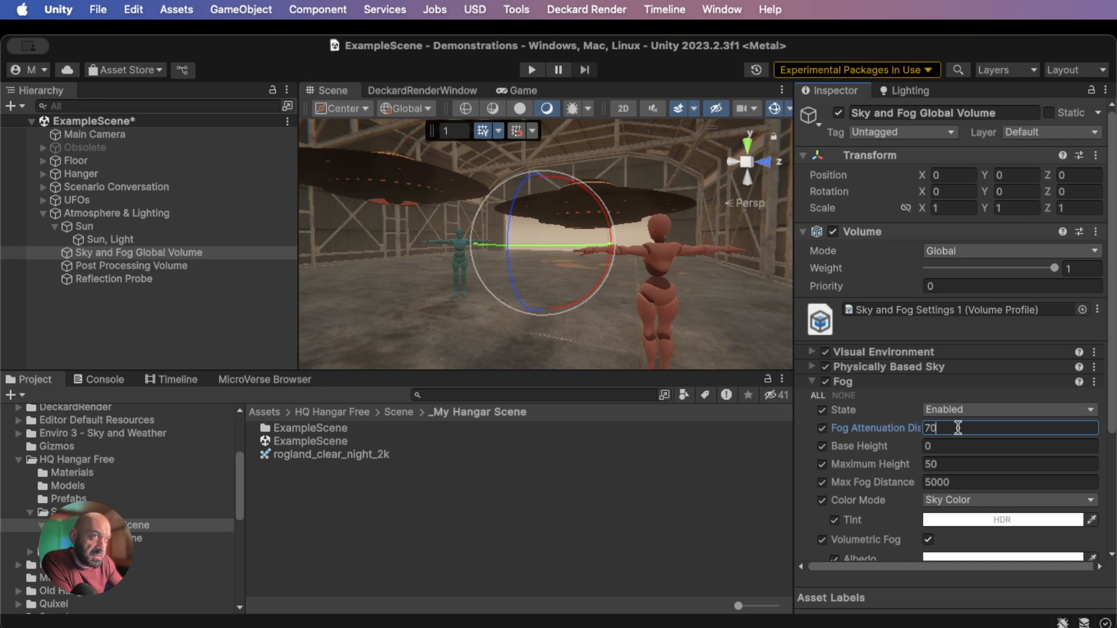
{"action": "key", "text": "BackSpace"}
{"action": "type", "text": "6"}
{"action": "key", "text": "BackSpace"}
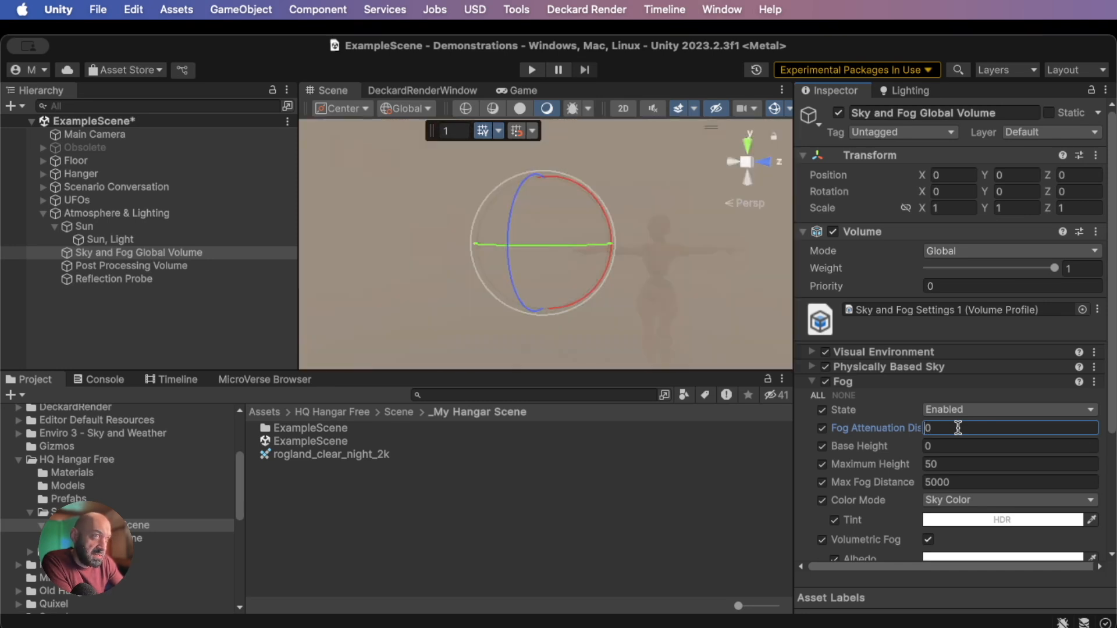
{"action": "type", "text": "4"}
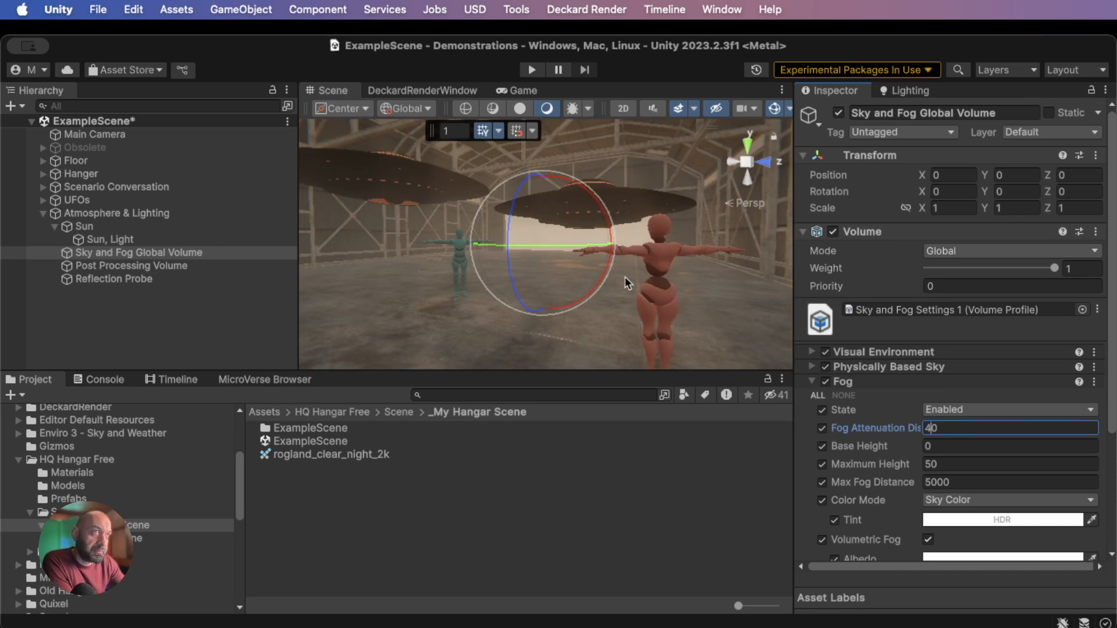
Examine the fog around the saucers, the roof beams and the far end of the hangar interior
{"action": "right_click_drag", "start_coordinate": [555, 240], "coordinate": [692, 264]}
{"action": "middle_click_drag", "start_coordinate": [658, 247], "coordinate": [587, 378]}
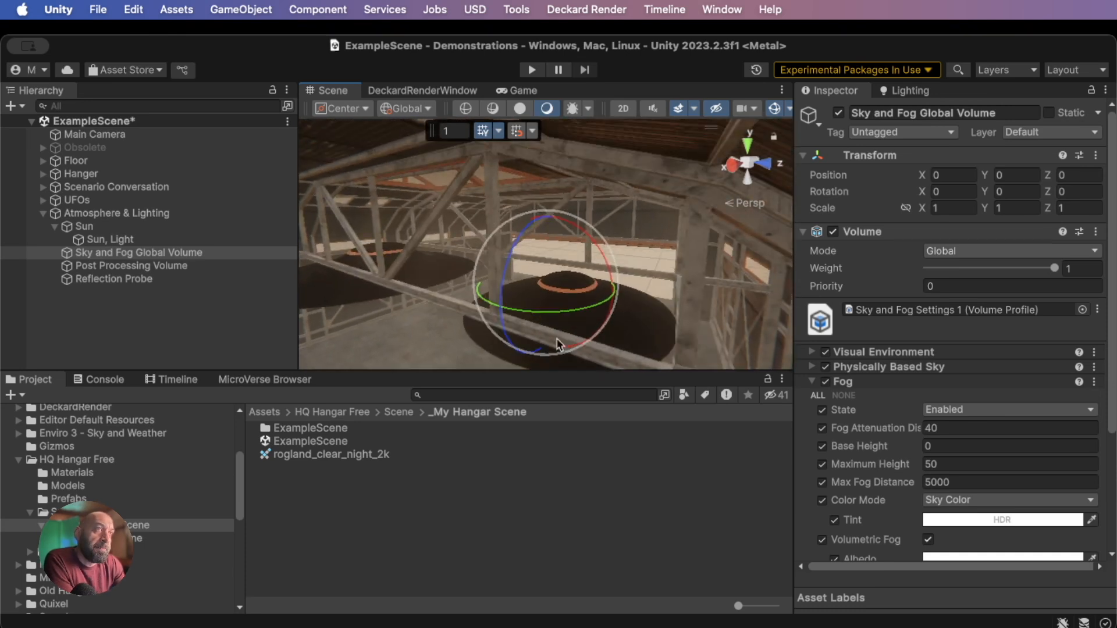
{"action": "scroll", "coordinate": [491, 316], "scroll_direction": "up", "scroll_amount": 5}
{"action": "middle_click_drag", "start_coordinate": [476, 298], "coordinate": [519, 304]}
{"action": "scroll", "coordinate": [572, 291], "scroll_direction": "up", "scroll_amount": 4}
{"action": "scroll", "coordinate": [572, 288], "scroll_direction": "up", "scroll_amount": 2}
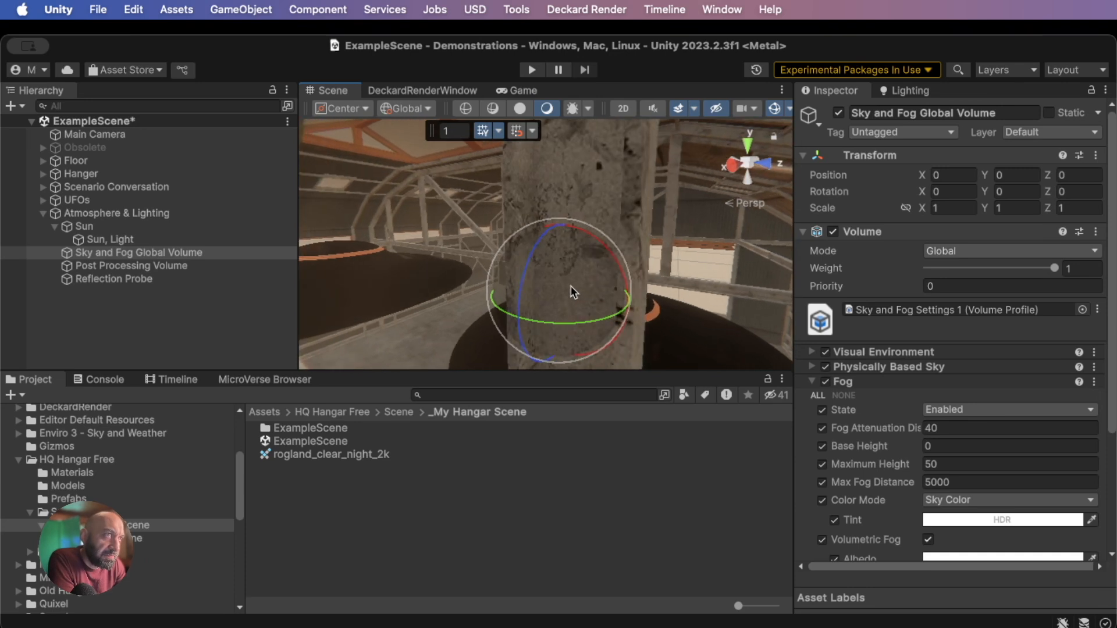
{"action": "scroll", "coordinate": [571, 291], "scroll_direction": "up", "scroll_amount": 8}
{"action": "middle_click_drag", "start_coordinate": [570, 331], "coordinate": [609, 203]}
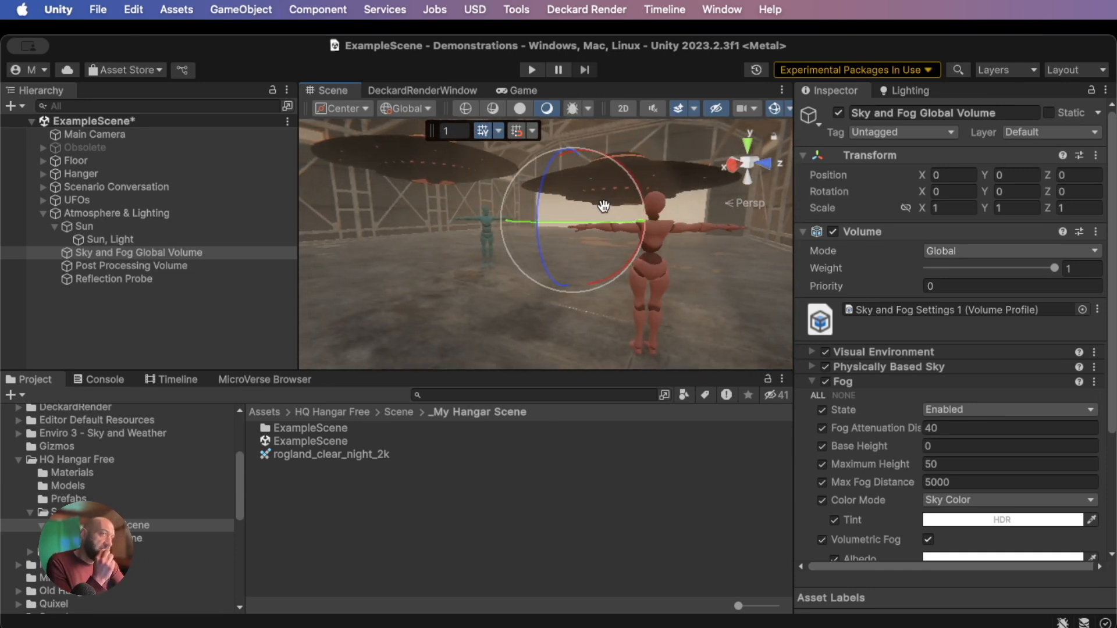
{"action": "scroll", "coordinate": [603, 208], "scroll_direction": "down", "scroll_amount": 4}
{"action": "middle_click_drag", "start_coordinate": [581, 235], "coordinate": [682, 242]}
{"action": "scroll", "coordinate": [680, 243], "scroll_direction": "down", "scroll_amount": 2}
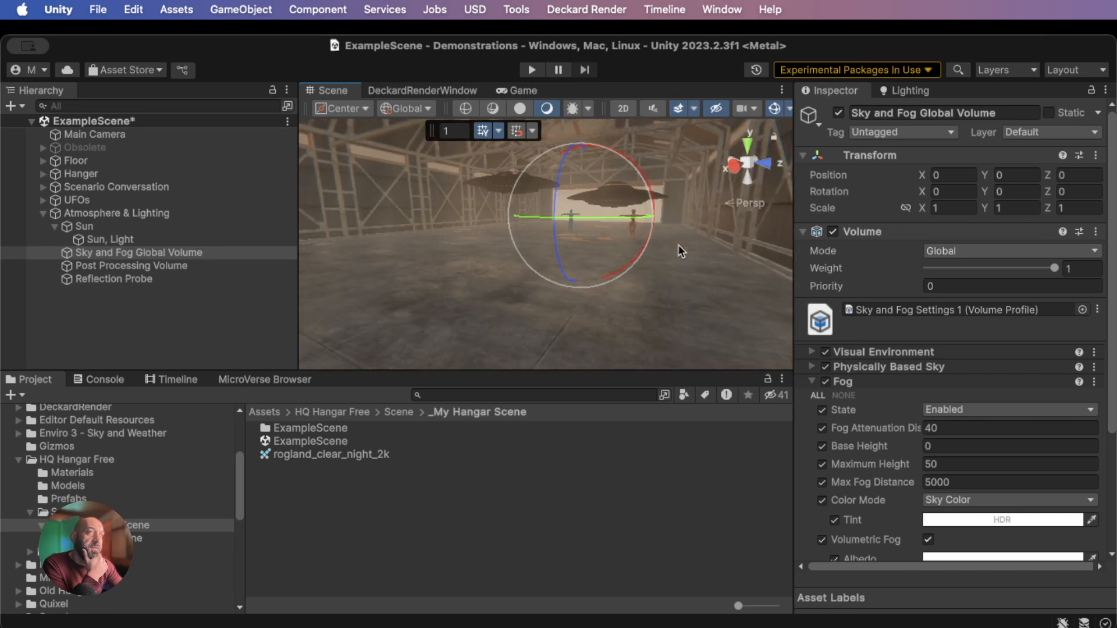
Rotate the Sun, Light object to about X 35, Y 70, Z 82
{"action": "left_click", "coordinate": [145, 240]}
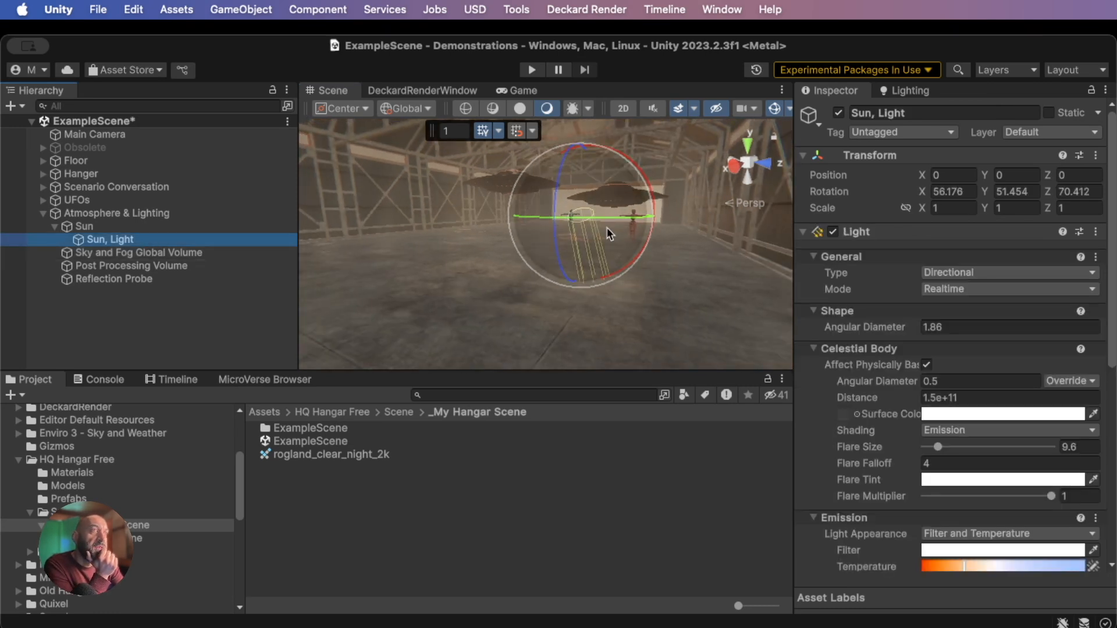
{"action": "mouse_move", "coordinate": [592, 248]}
{"action": "left_mouse_down"}
{"action": "mouse_move", "coordinate": [588, 230]}
{"action": "mouse_move", "coordinate": [593, 288]}
{"action": "mouse_move", "coordinate": [602, 223]}
{"action": "mouse_move", "coordinate": [577, 222]}
{"action": "mouse_move", "coordinate": [588, 242]}
{"action": "left_mouse_up"}
{"action": "left_click_drag", "start_coordinate": [611, 283], "coordinate": [617, 259], "text": "alt"}
{"action": "key", "text": "s"}
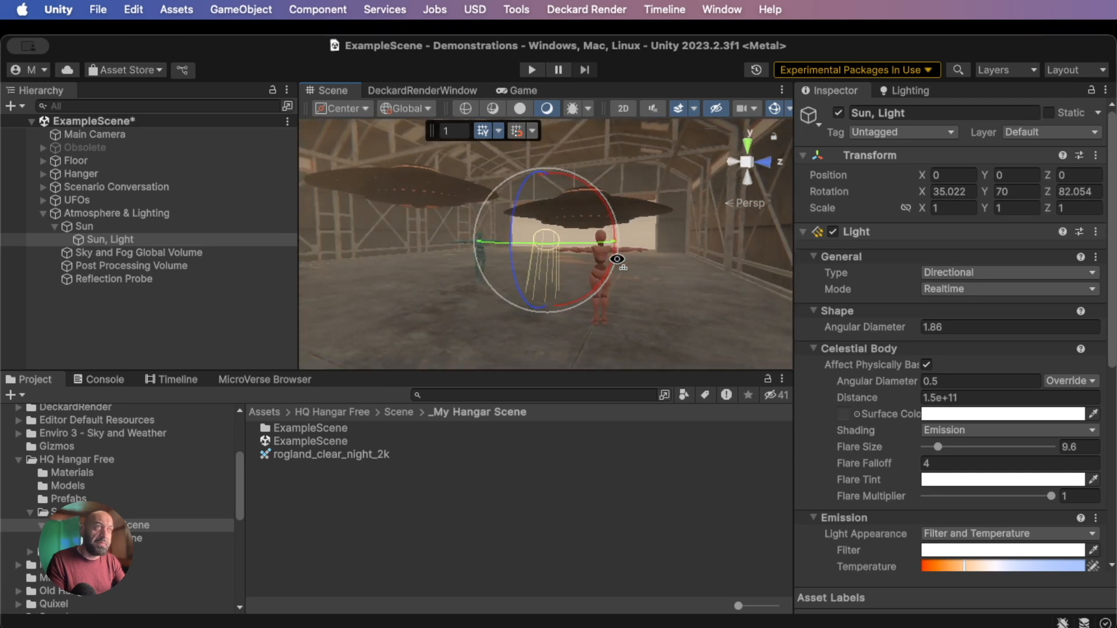
{"action": "key", "text": "a"}
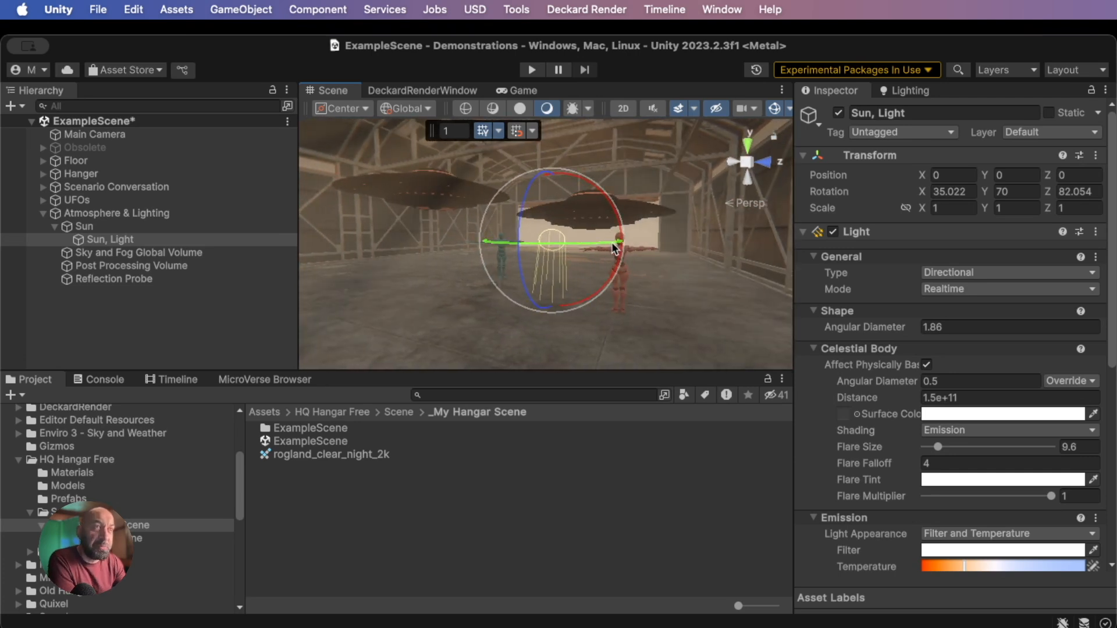
Move the nearer large saucer, UFO_Flying_Saucer_Spaceship_OVNI (1), to about Y 0.24, Z 0.86
{"action": "left_click", "coordinate": [426, 194]}
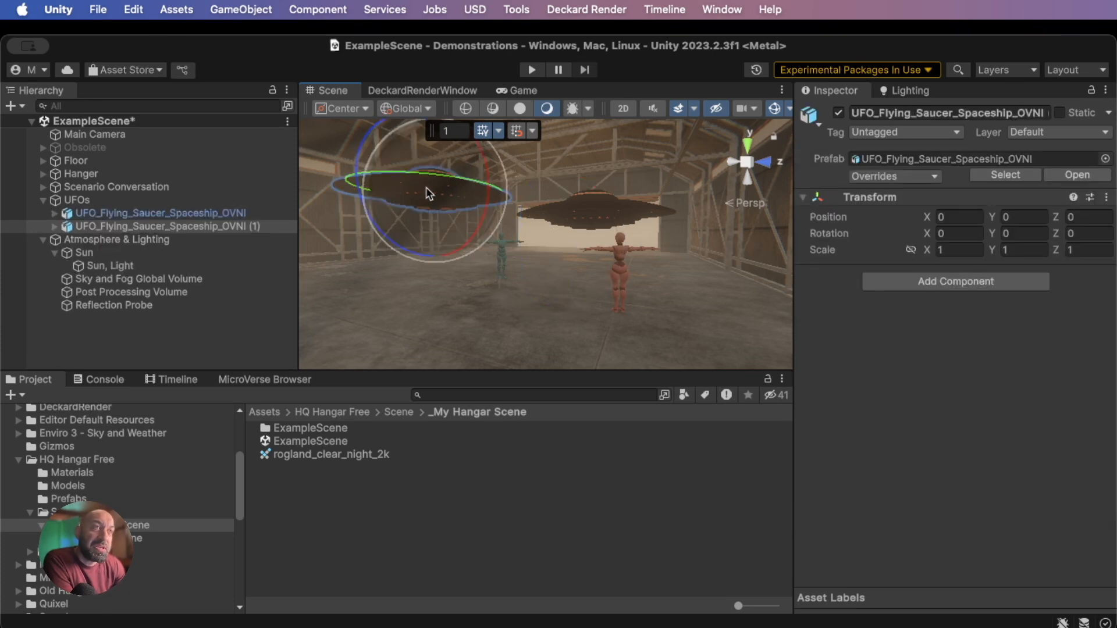
{"action": "key", "text": "w"}
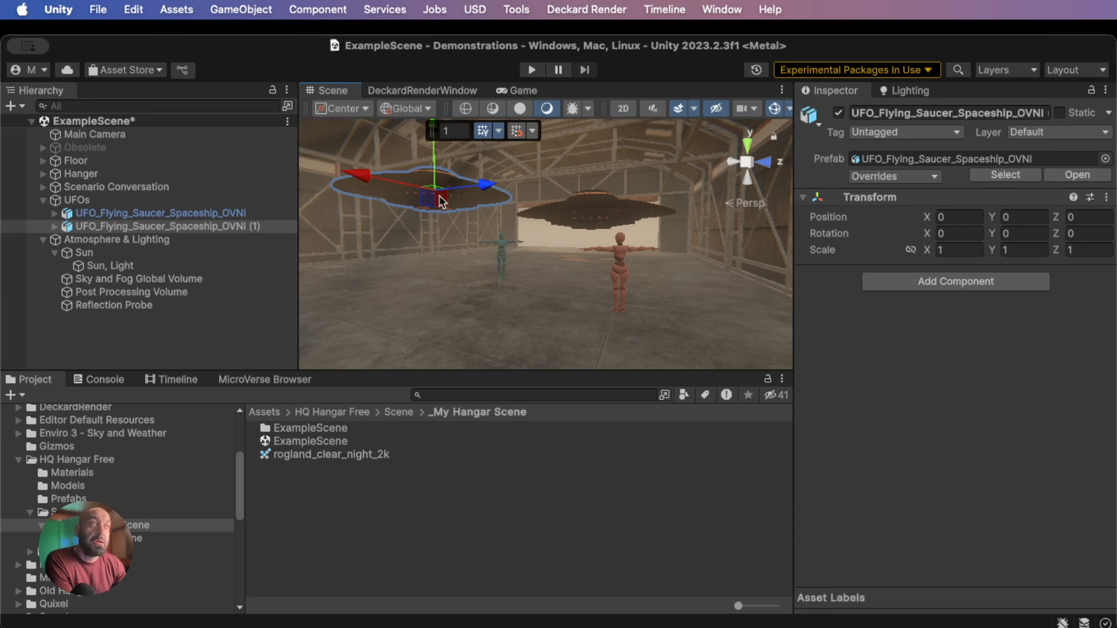
{"action": "left_click_drag", "start_coordinate": [441, 202], "coordinate": [488, 238]}
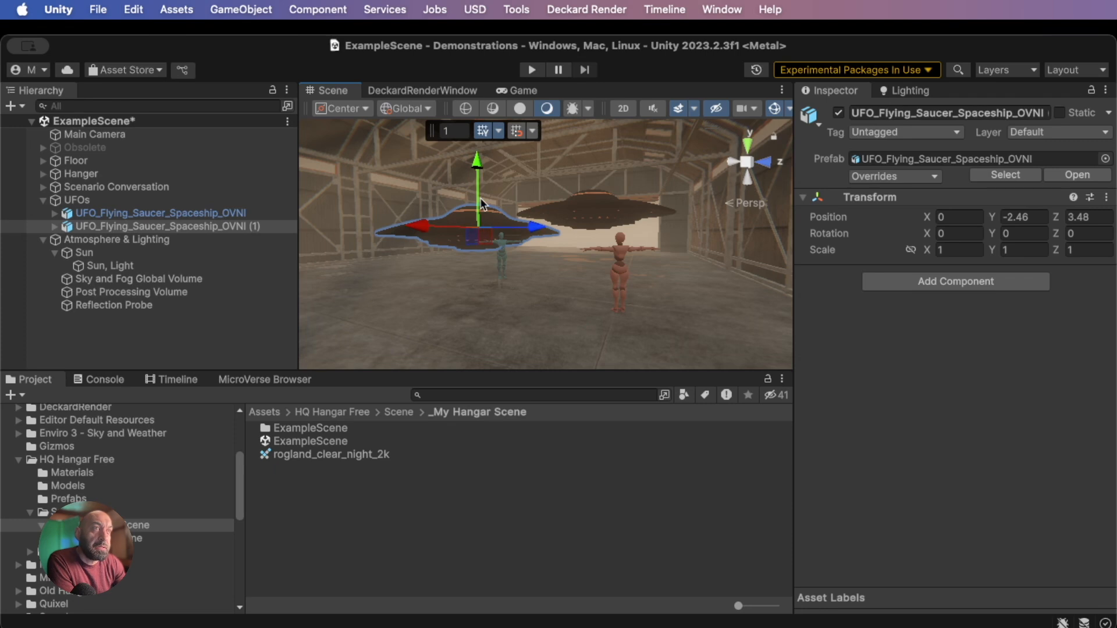
{"action": "left_click_drag", "start_coordinate": [483, 238], "coordinate": [447, 196]}
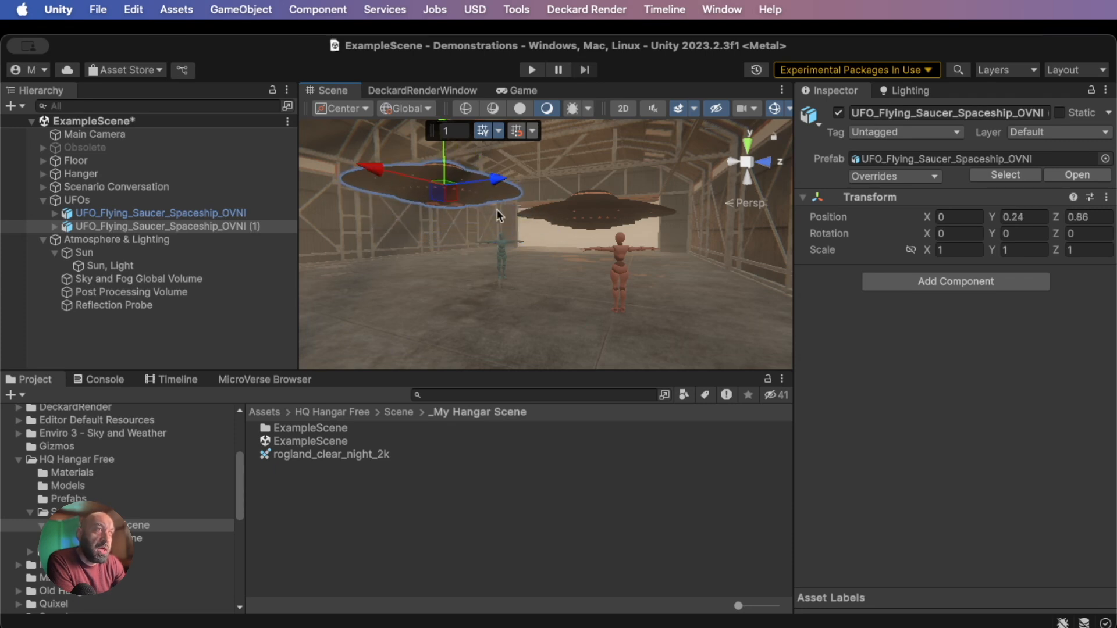
Move the Female scale reference toward the camera to about X 2.59, Z -1.93
{"action": "left_click", "coordinate": [619, 271]}
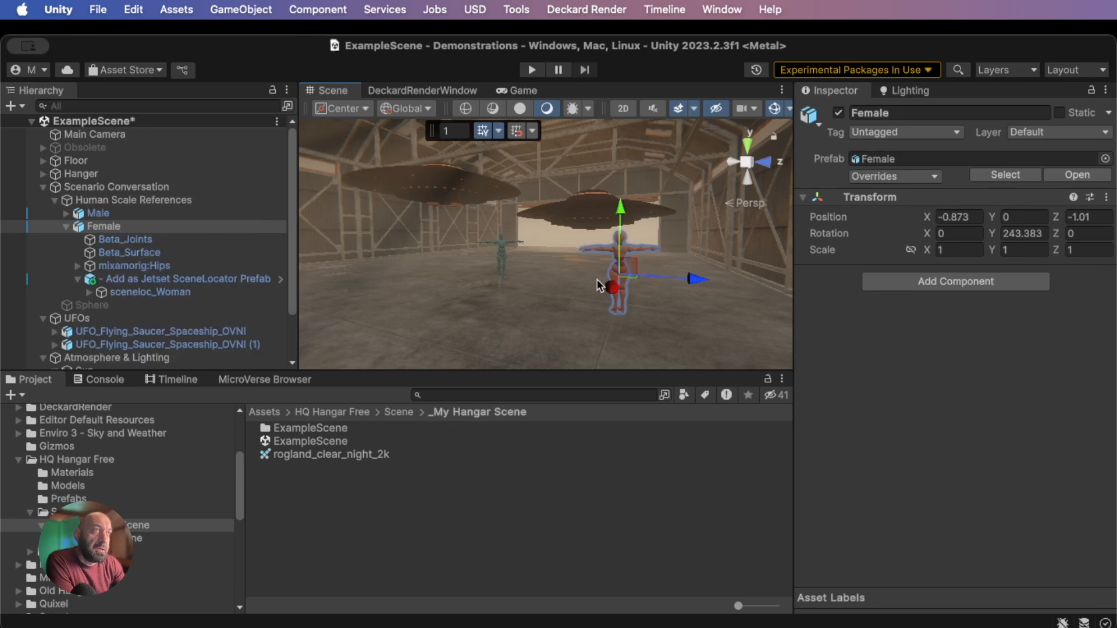
{"action": "scroll", "coordinate": [597, 286], "scroll_direction": "down", "scroll_amount": 4}
{"action": "scroll", "coordinate": [598, 285], "scroll_direction": "down", "scroll_amount": 2}
{"action": "mouse_move", "coordinate": [584, 283]}
{"action": "middle_mouse_down"}
{"action": "mouse_move", "coordinate": [568, 280]}
{"action": "mouse_move", "coordinate": [590, 280]}
{"action": "middle_mouse_up"}
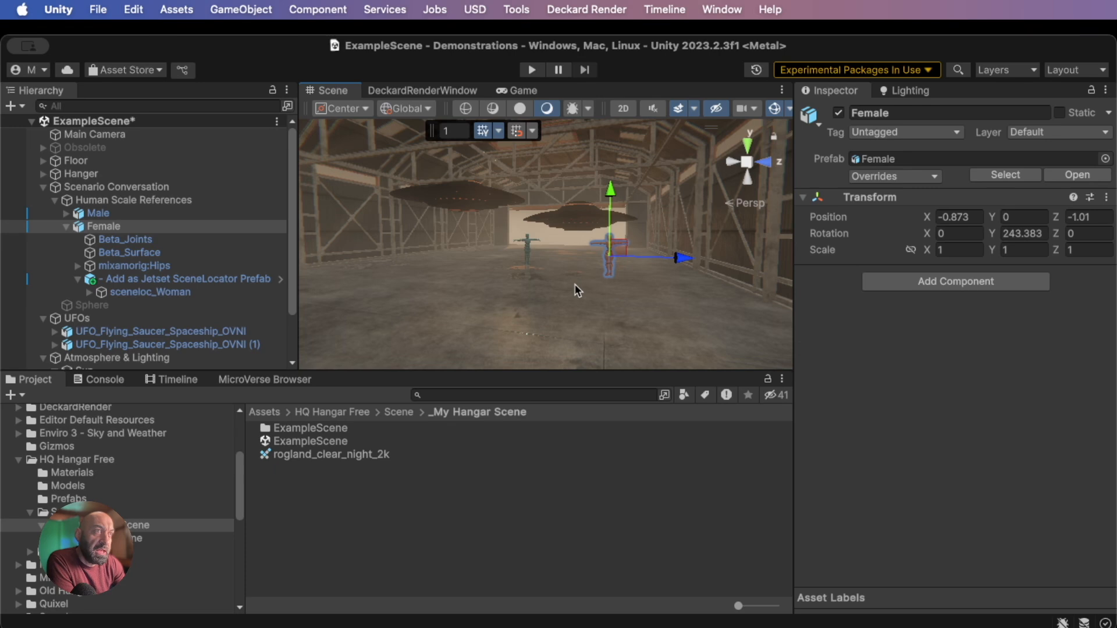
{"action": "scroll", "coordinate": [563, 281], "scroll_direction": "up", "scroll_amount": 5}
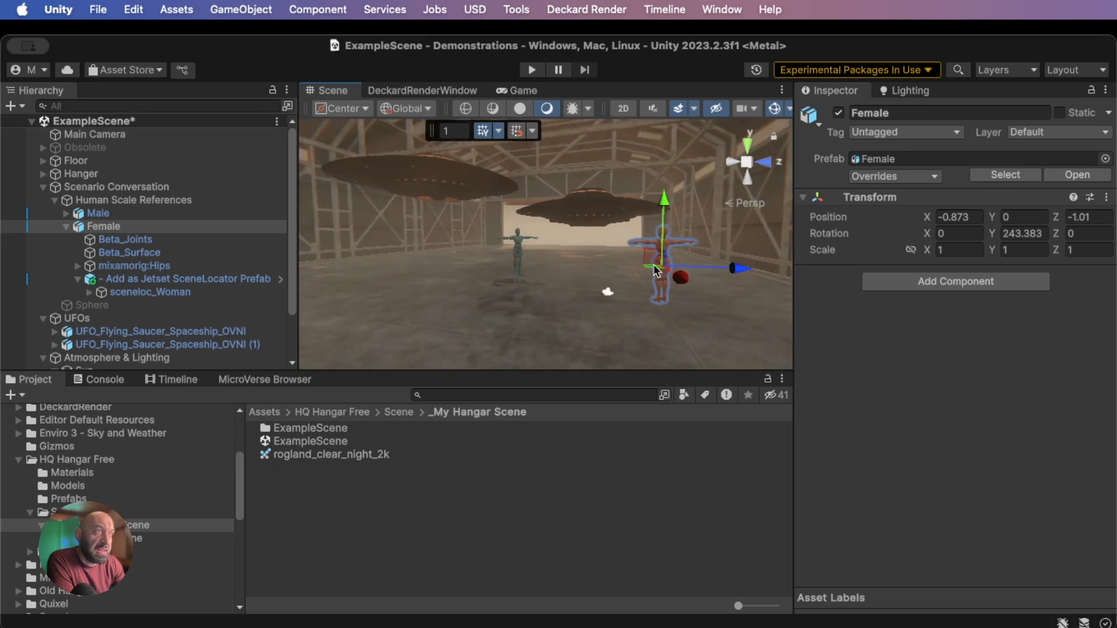
{"action": "left_click_drag", "start_coordinate": [646, 274], "coordinate": [627, 322]}
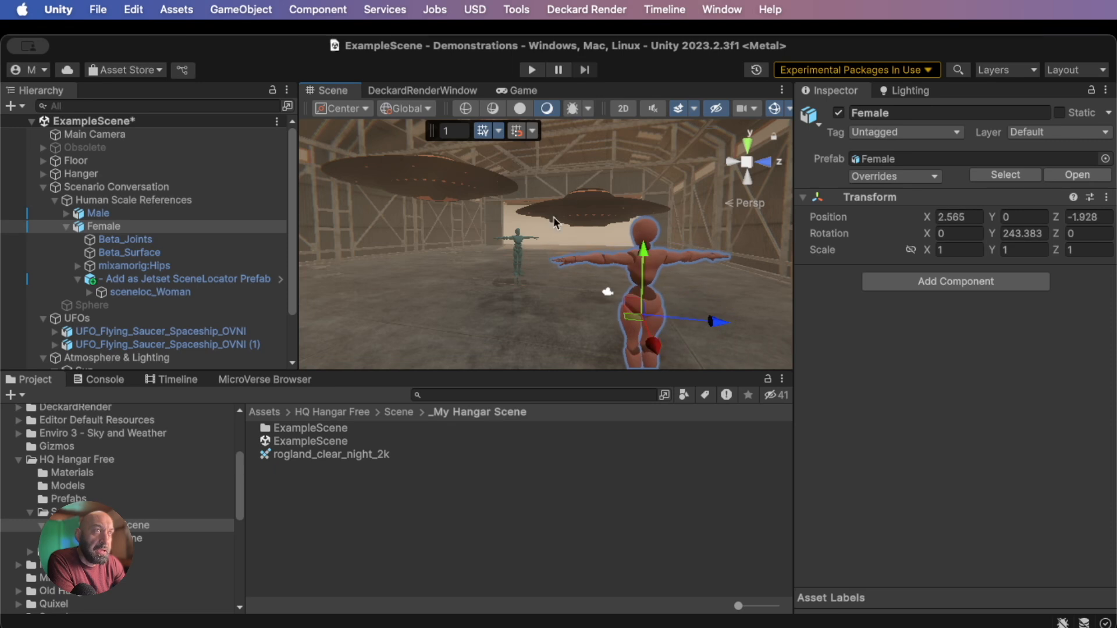
Bring the farther saucer forward to about X 6.1, Z 9.8 and scale it down uniformly to about 0.443
{"action": "left_click", "coordinate": [582, 217]}
{"action": "right_click_drag", "start_coordinate": [592, 210], "coordinate": [559, 277]}
{"action": "scroll", "coordinate": [579, 222], "scroll_direction": "up", "scroll_amount": 3}
{"action": "middle_click_drag", "start_coordinate": [579, 221], "coordinate": [615, 169]}
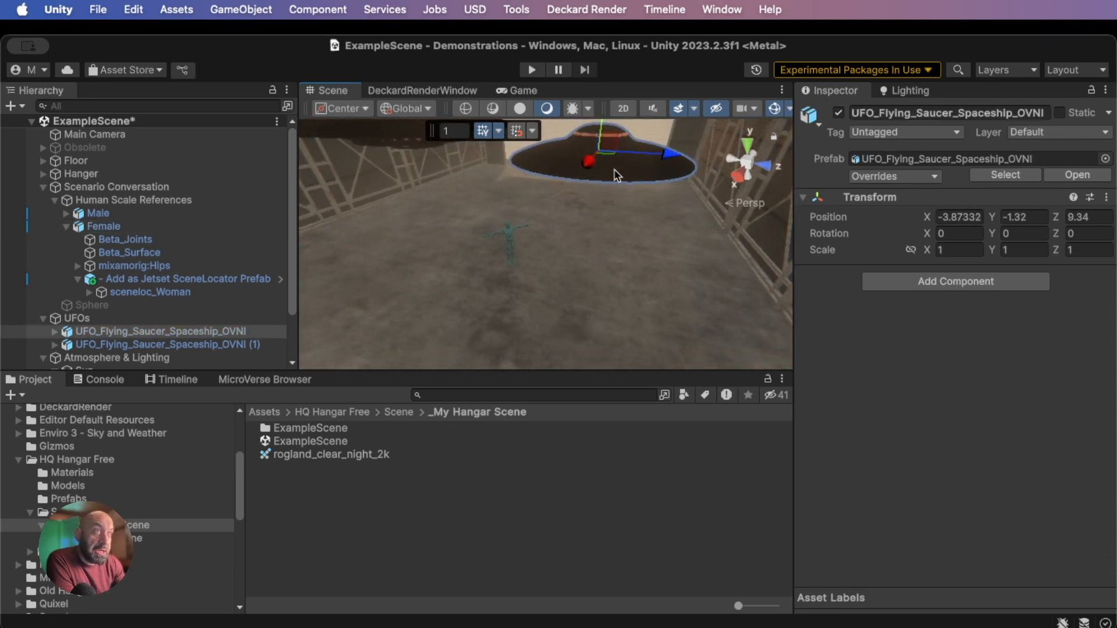
{"action": "left_click_drag", "start_coordinate": [614, 158], "coordinate": [581, 261]}
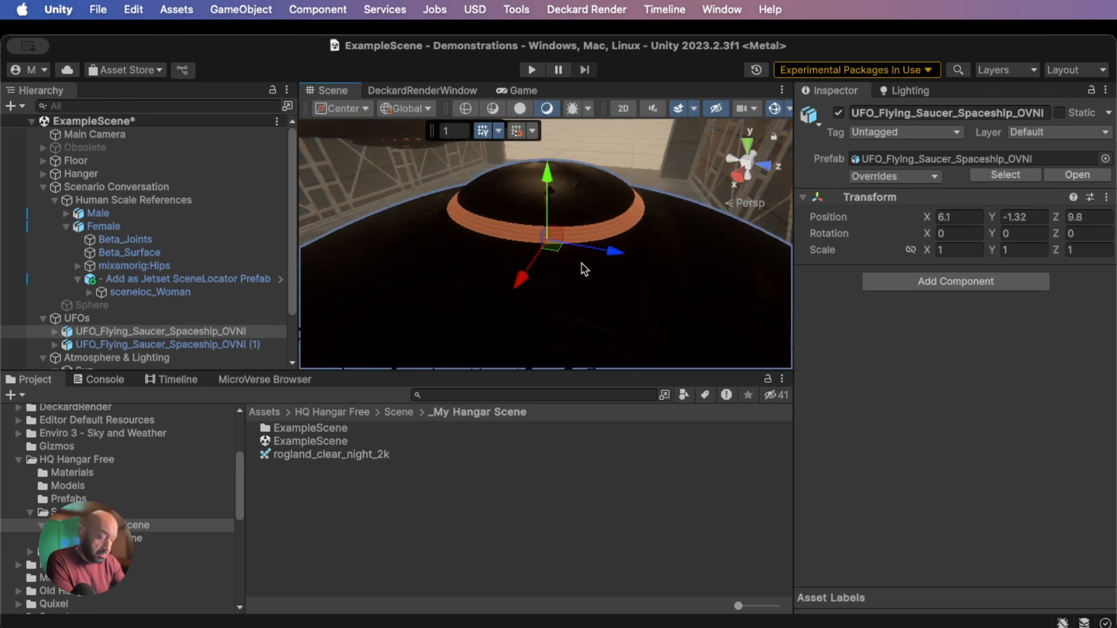
{"action": "key", "text": "r"}
{"action": "left_click_drag", "start_coordinate": [550, 243], "coordinate": [560, 307]}
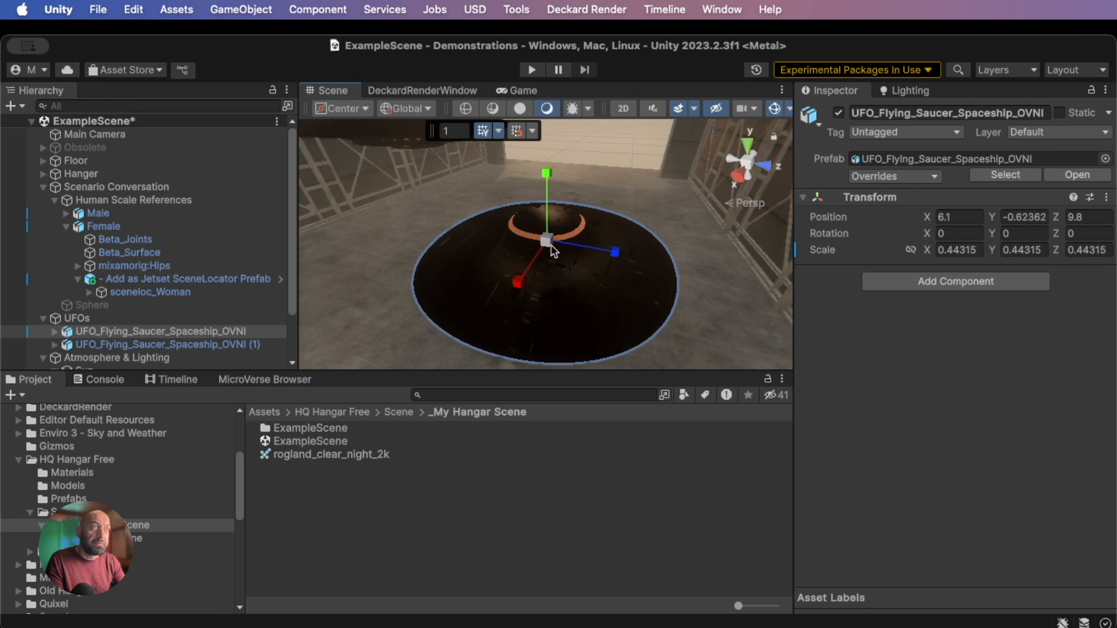
Reposition the scaled-down saucer lower behind the female figure at about X 6.18, Y -2, Z 9.7
{"action": "left_click_drag", "start_coordinate": [551, 255], "coordinate": [566, 275]}
{"action": "middle_click_drag", "start_coordinate": [565, 275], "coordinate": [576, 241]}
{"action": "right_click_drag", "start_coordinate": [618, 246], "coordinate": [653, 170]}
{"action": "left_click_drag", "start_coordinate": [586, 197], "coordinate": [553, 262]}
{"action": "middle_click_drag", "start_coordinate": [559, 274], "coordinate": [570, 214]}
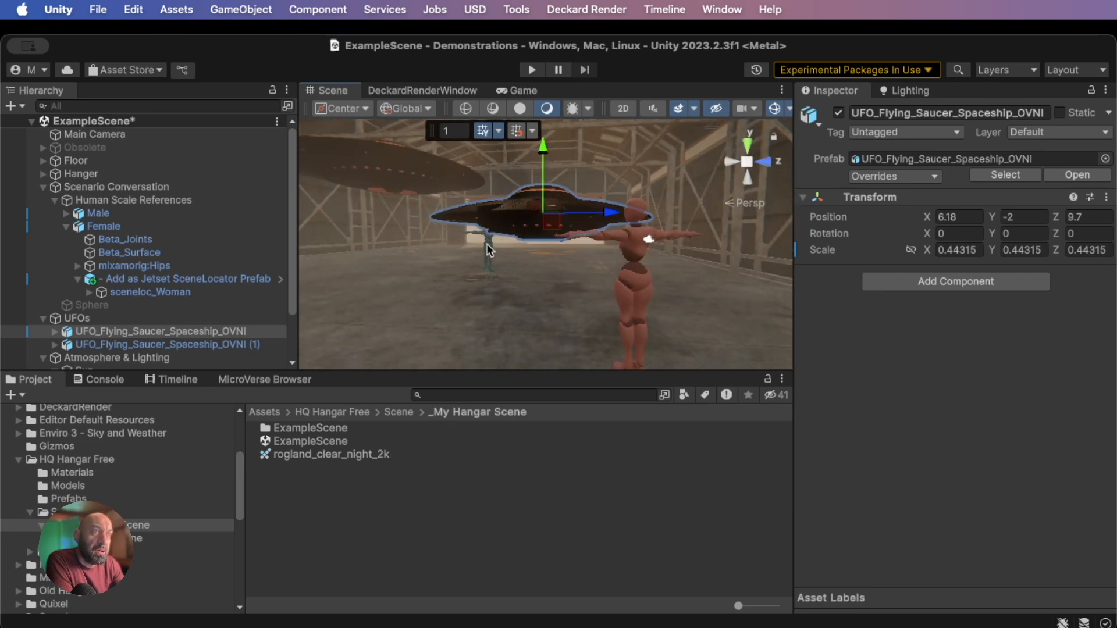
Move the Male scale reference sideways to about X -2.87, Z -6.98 and collapse the Female object's children
{"action": "left_click", "coordinate": [489, 250]}
{"action": "left_click_drag", "start_coordinate": [491, 246], "coordinate": [469, 247]}
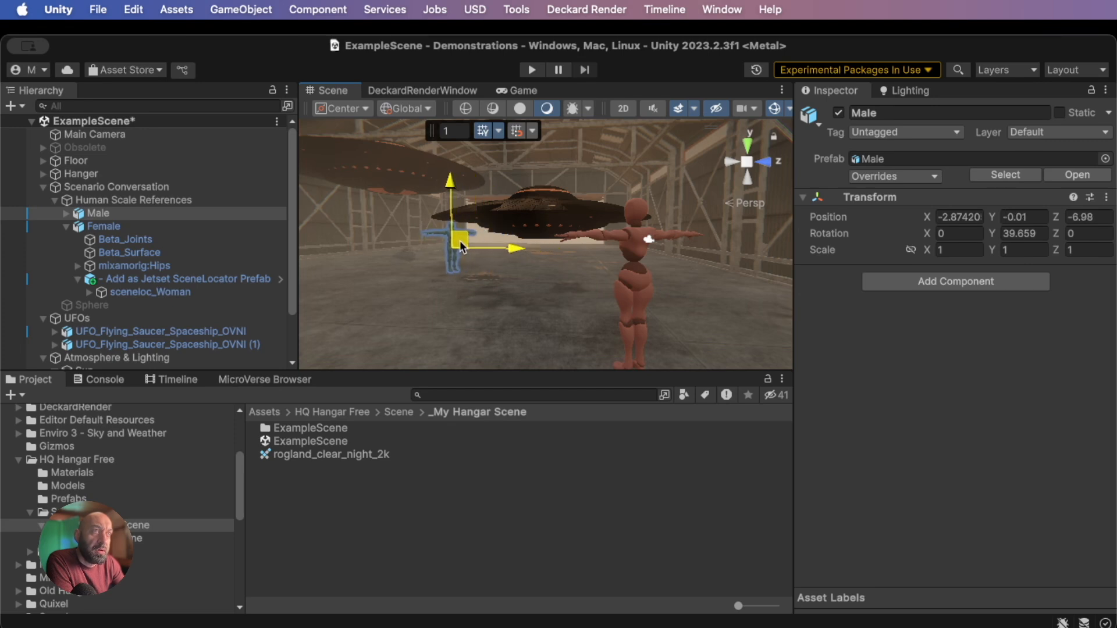
{"action": "left_click", "coordinate": [213, 216]}
{"action": "left_click", "coordinate": [66, 226]}
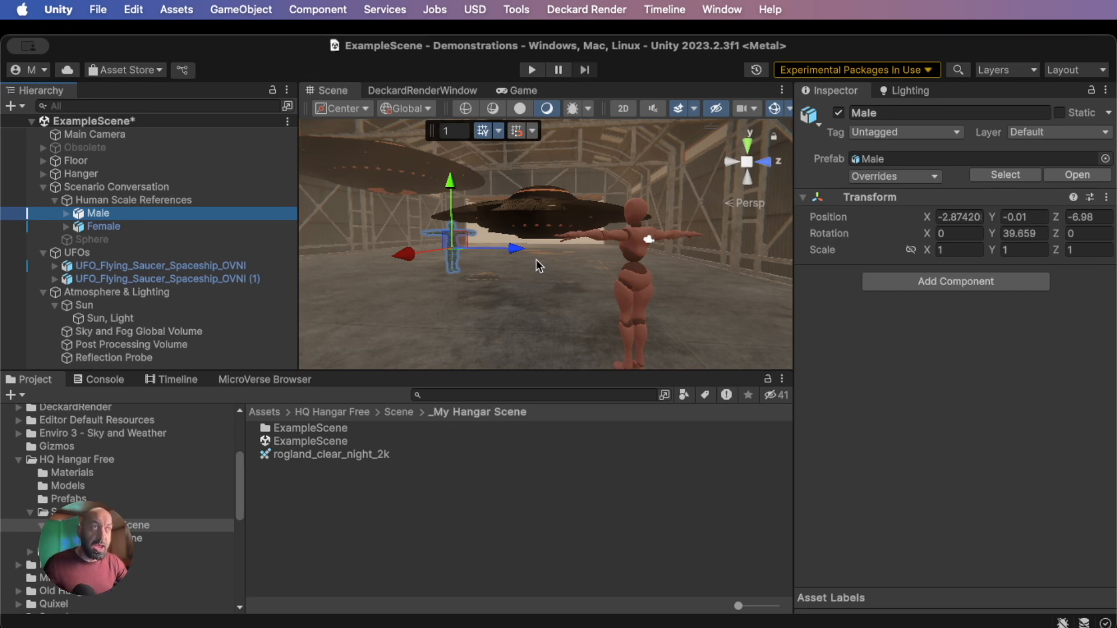
Move the small saucer past the female figure to about X 11.03, Y -2.16, Z 11
{"action": "right_click_drag", "start_coordinate": [506, 216], "coordinate": [94, 222]}
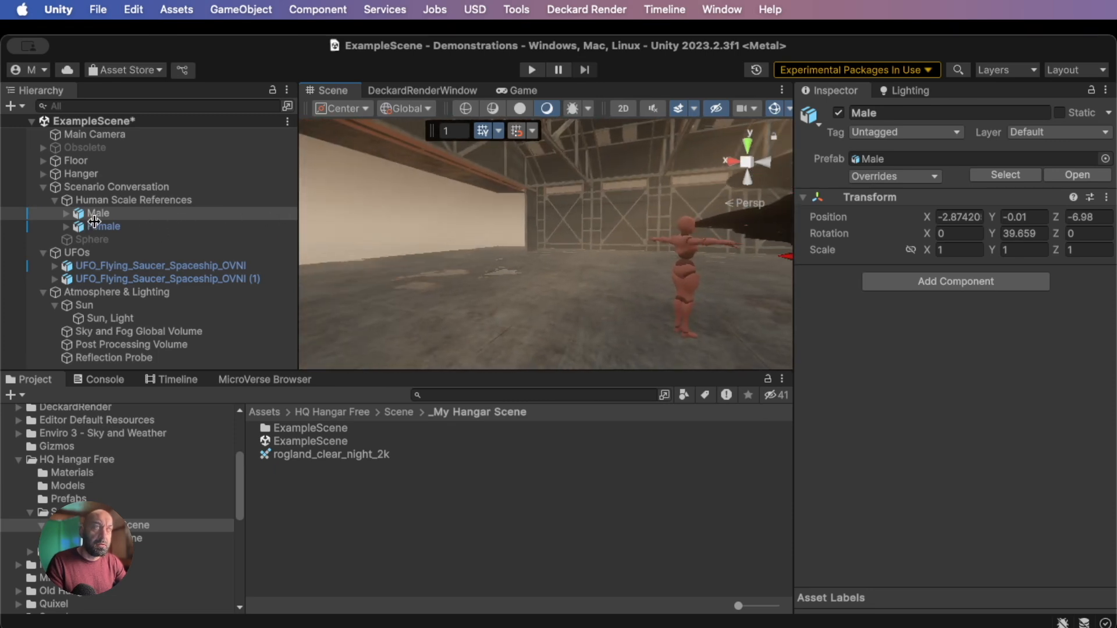
{"action": "right_click_drag", "start_coordinate": [94, 222], "coordinate": [97, 227]}
{"action": "right_click_drag", "start_coordinate": [551, 269], "coordinate": [736, 249]}
{"action": "left_click", "coordinate": [749, 233]}
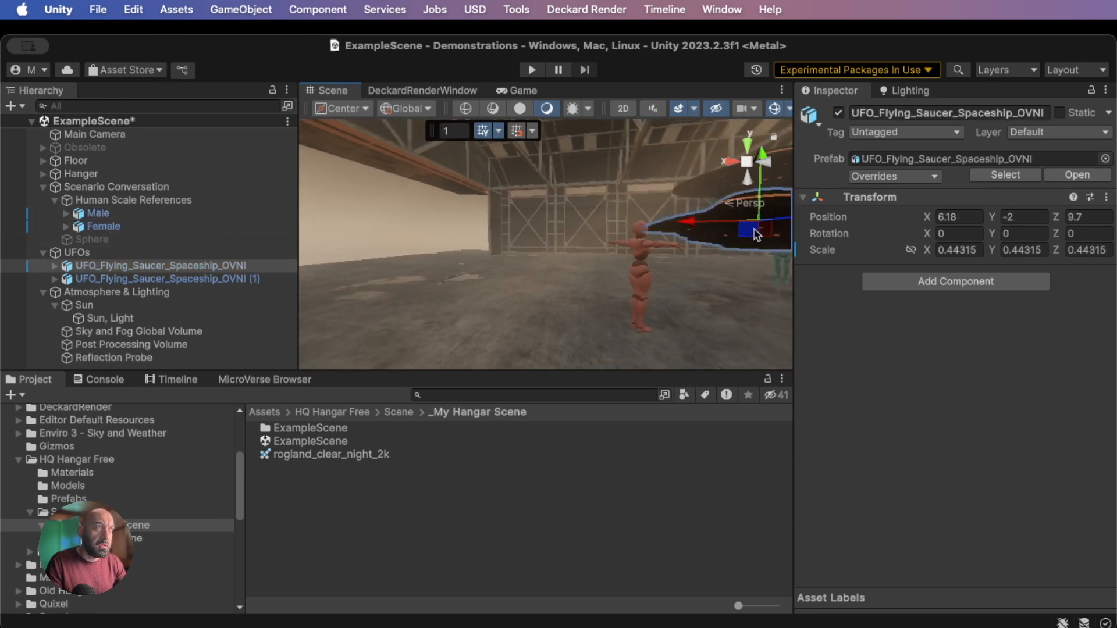
{"action": "left_click_drag", "start_coordinate": [749, 233], "coordinate": [507, 244]}
{"action": "right_click_drag", "start_coordinate": [508, 271], "coordinate": [706, 289]}
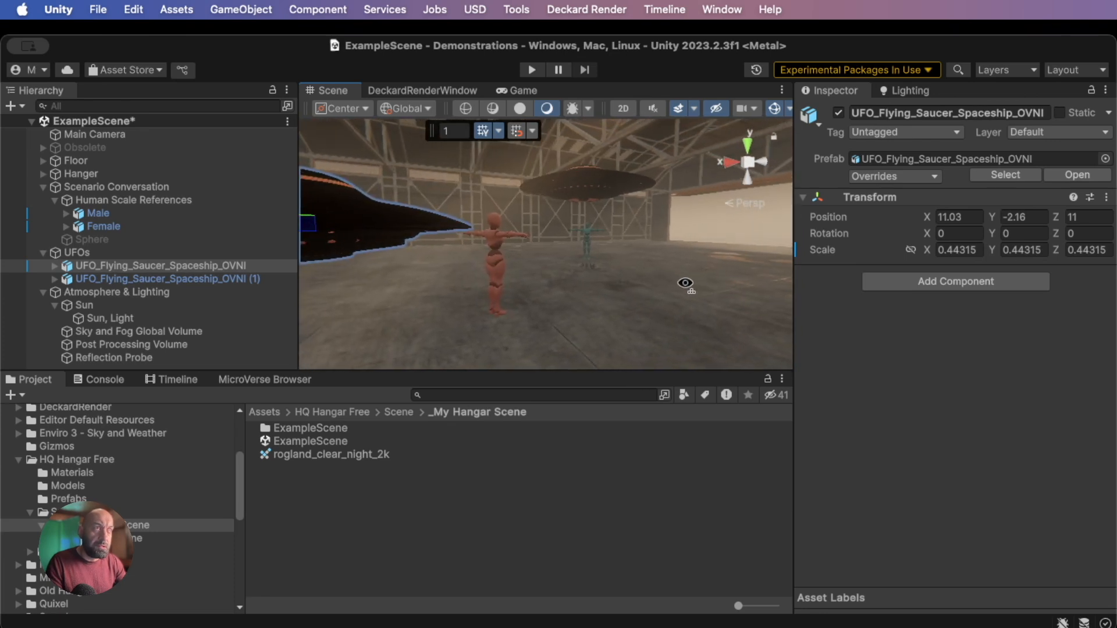
Shift the small saucer back toward the hangar interior to about X 6.2, Y -2.32
{"action": "middle_click_drag", "start_coordinate": [557, 266], "coordinate": [583, 270]}
{"action": "key", "text": "f"}
{"action": "left_click_drag", "start_coordinate": [432, 249], "coordinate": [691, 248]}
{"action": "right_click_drag", "start_coordinate": [449, 259], "coordinate": [263, 252]}
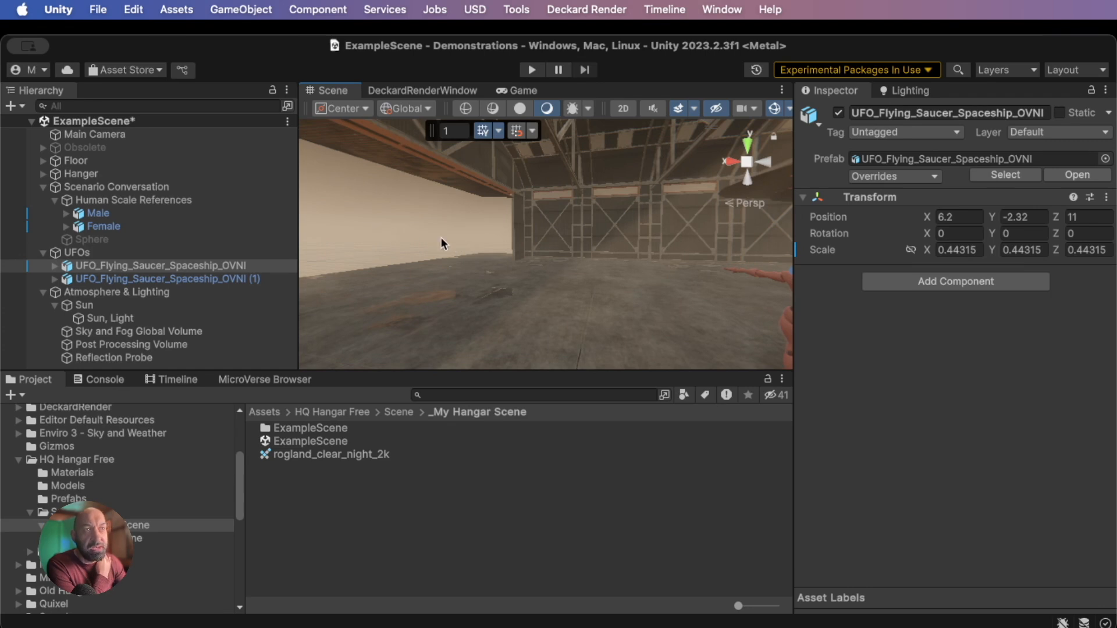
Move the Female scale reference farther forward to about X 3.63, Z -2.12 and check the composition from behind it
{"action": "right_click_drag", "start_coordinate": [648, 284], "coordinate": [693, 300]}
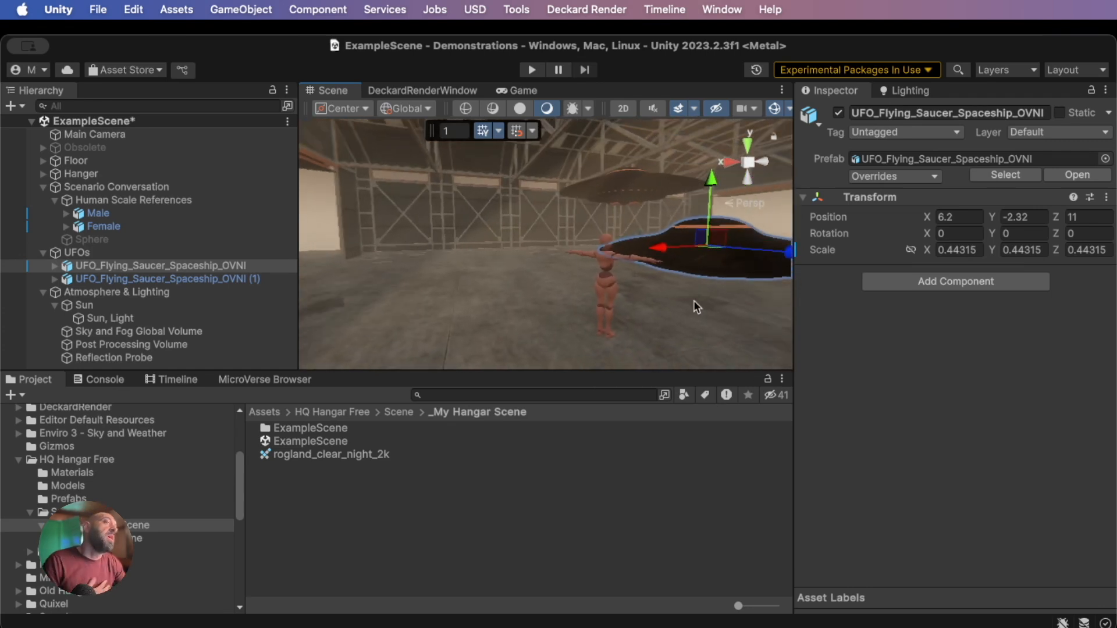
{"action": "middle_click_drag", "start_coordinate": [663, 301], "coordinate": [674, 299]}
{"action": "right_click_drag", "start_coordinate": [674, 302], "coordinate": [755, 309]}
{"action": "right_click_drag", "start_coordinate": [600, 273], "coordinate": [646, 302]}
{"action": "middle_click_drag", "start_coordinate": [625, 291], "coordinate": [641, 305]}
{"action": "left_click", "coordinate": [627, 318]}
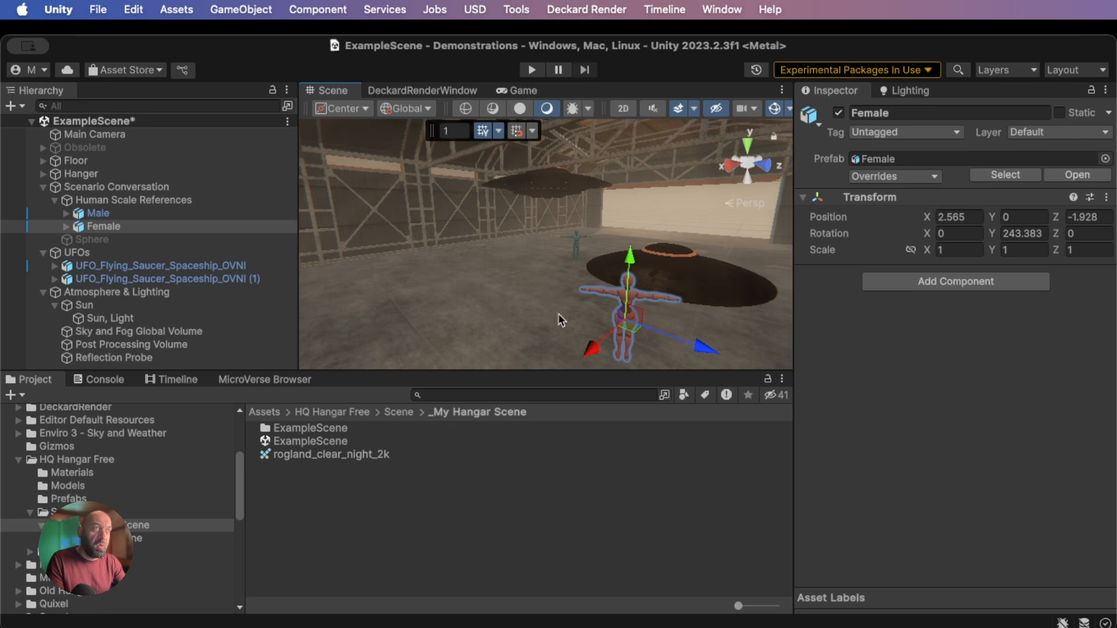
{"action": "left_click_drag", "start_coordinate": [627, 332], "coordinate": [589, 354]}
{"action": "right_click_drag", "start_coordinate": [512, 334], "coordinate": [605, 274]}
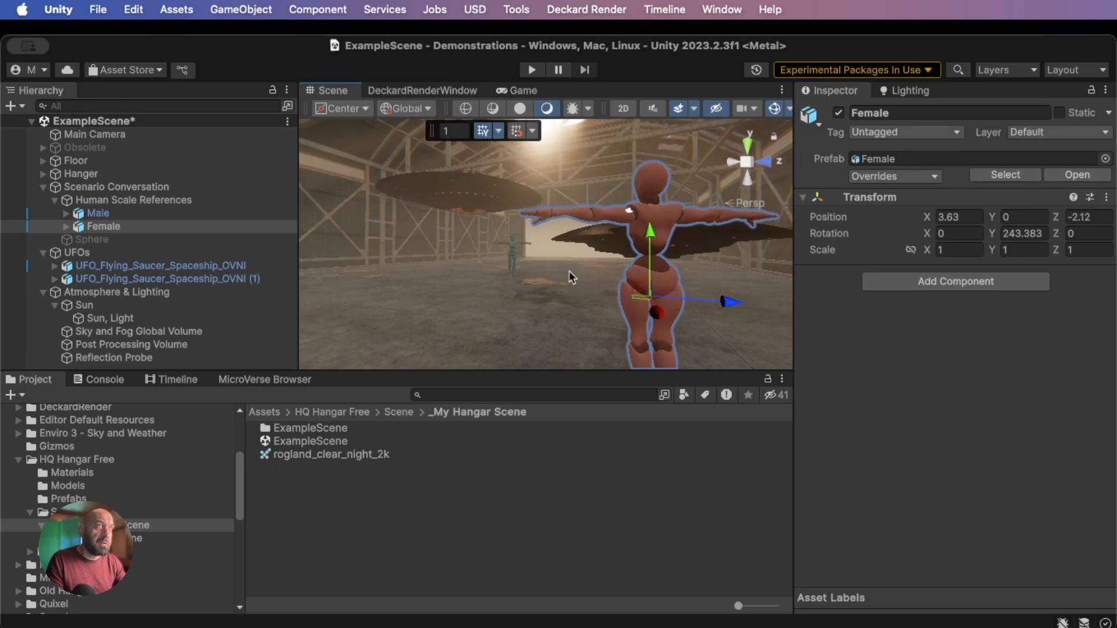
Move the small saucer to about X 6.2, Y -2.41, Z 9.54 and align the Main Camera with the scene view
{"action": "left_click", "coordinate": [615, 246]}
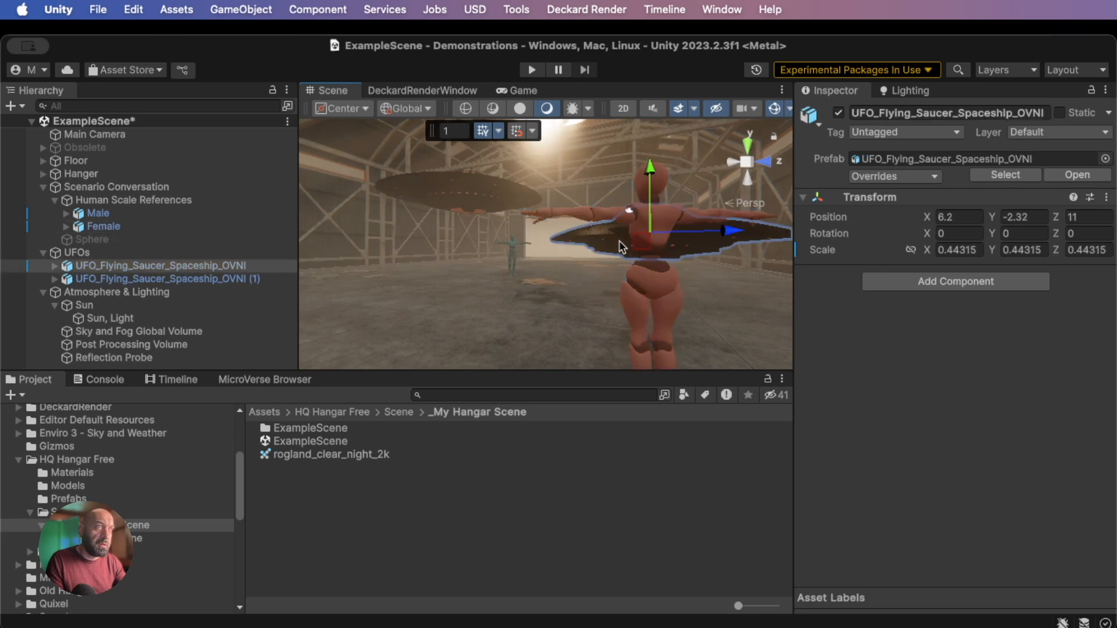
{"action": "left_click_drag", "start_coordinate": [640, 248], "coordinate": [573, 251]}
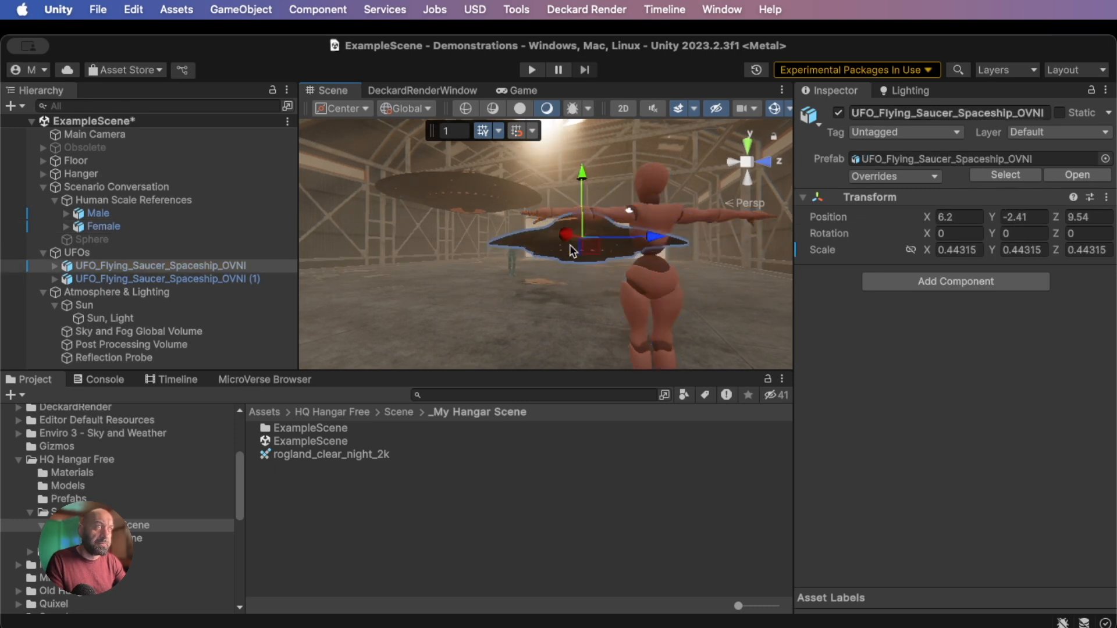
{"action": "left_click", "coordinate": [121, 133]}
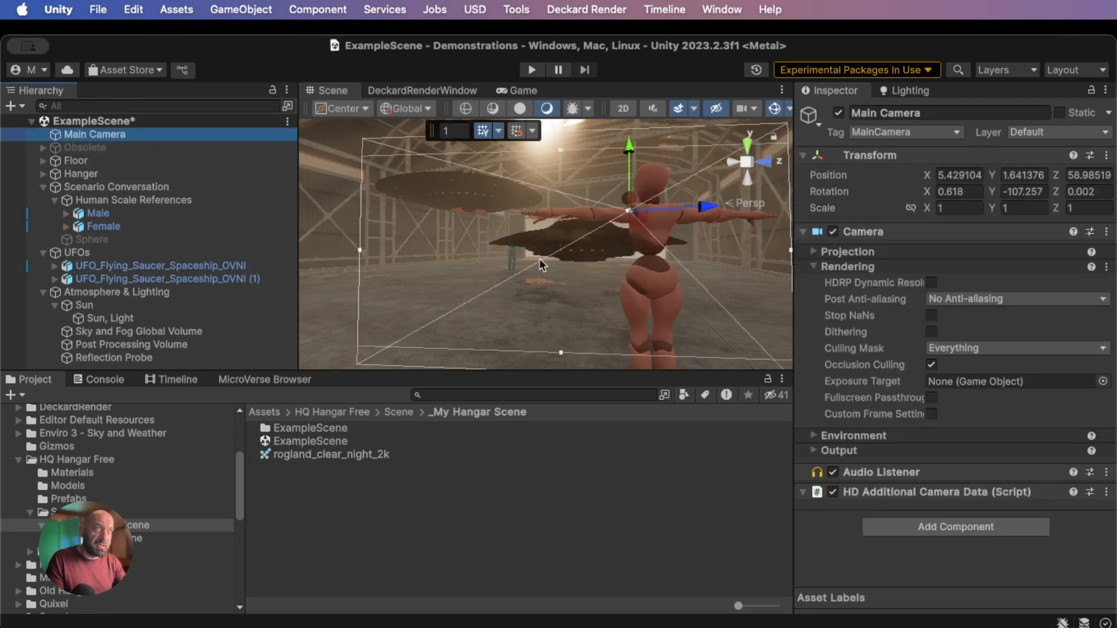
{"action": "key", "text": "super+shift+f"}
Reposition the small saucer higher and nearer the camera, at about X 7.05, Y -1.78, Z 9.56
{"action": "key", "text": "w"}
{"action": "right_click_drag", "start_coordinate": [557, 262], "coordinate": [632, 228]}
{"action": "middle_click_drag", "start_coordinate": [651, 257], "coordinate": [651, 249]}
{"action": "right_click_drag", "start_coordinate": [656, 255], "coordinate": [637, 220]}
{"action": "left_click", "coordinate": [639, 225]}
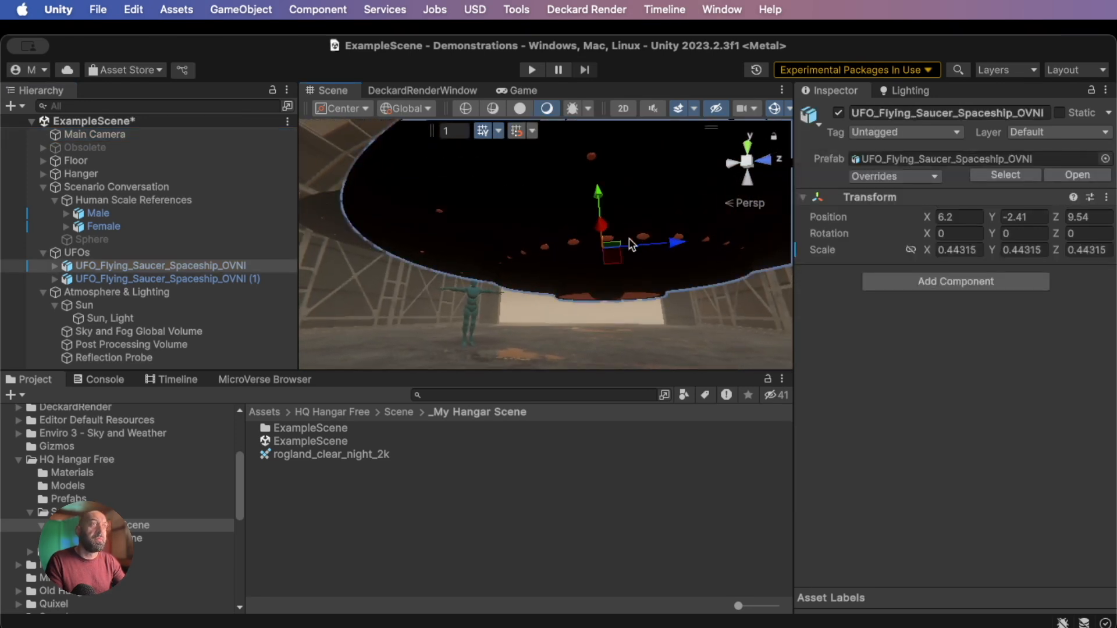
{"action": "left_click_drag", "start_coordinate": [603, 228], "coordinate": [607, 155]}
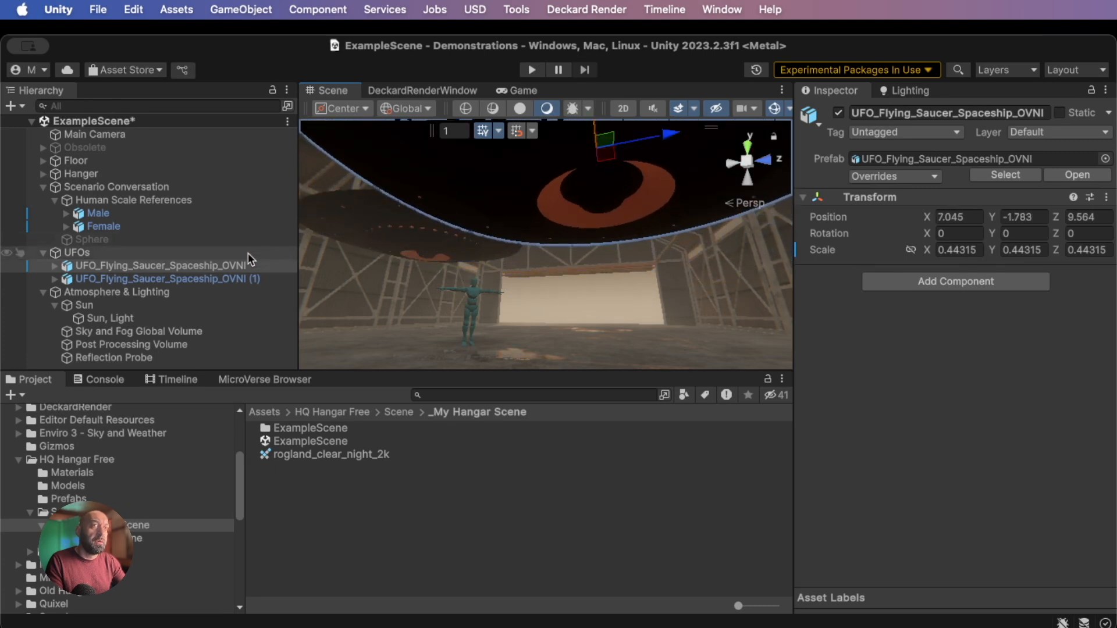
Select the Main Camera and dock the Game view above the Inspector, alongside the Scene view
{"action": "left_click", "coordinate": [113, 135]}
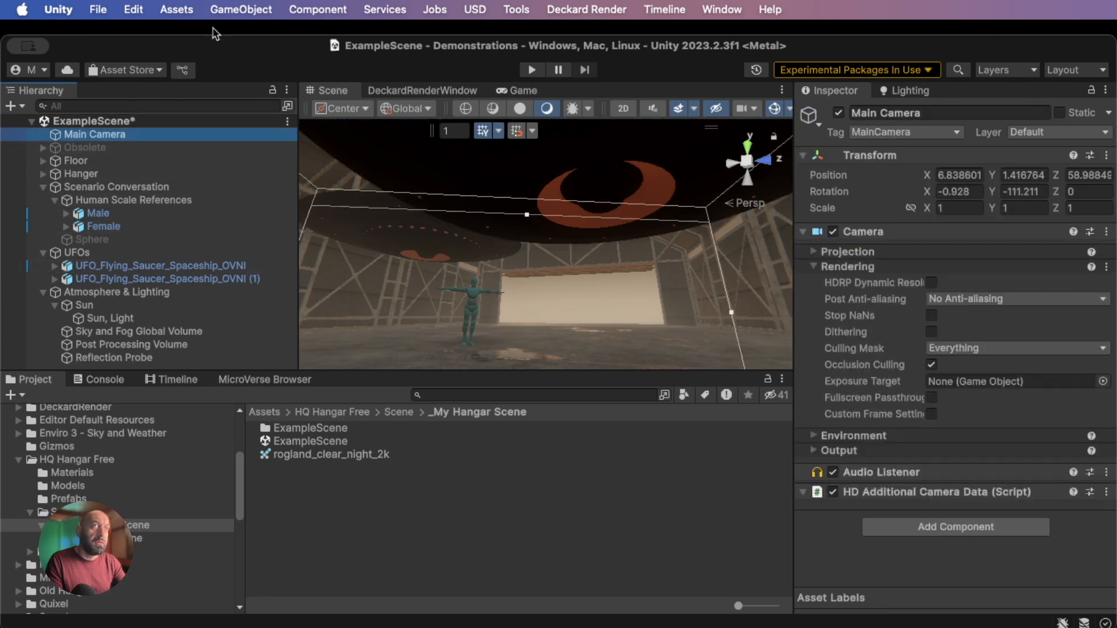
{"action": "left_click", "coordinate": [227, 15]}
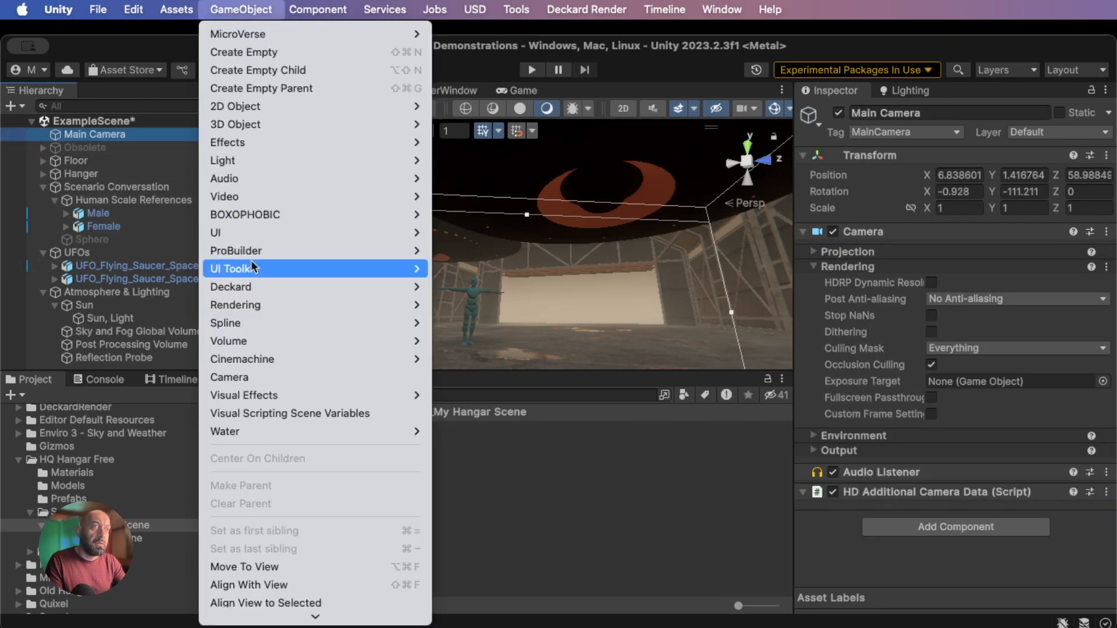
{"action": "left_click", "coordinate": [481, 79]}
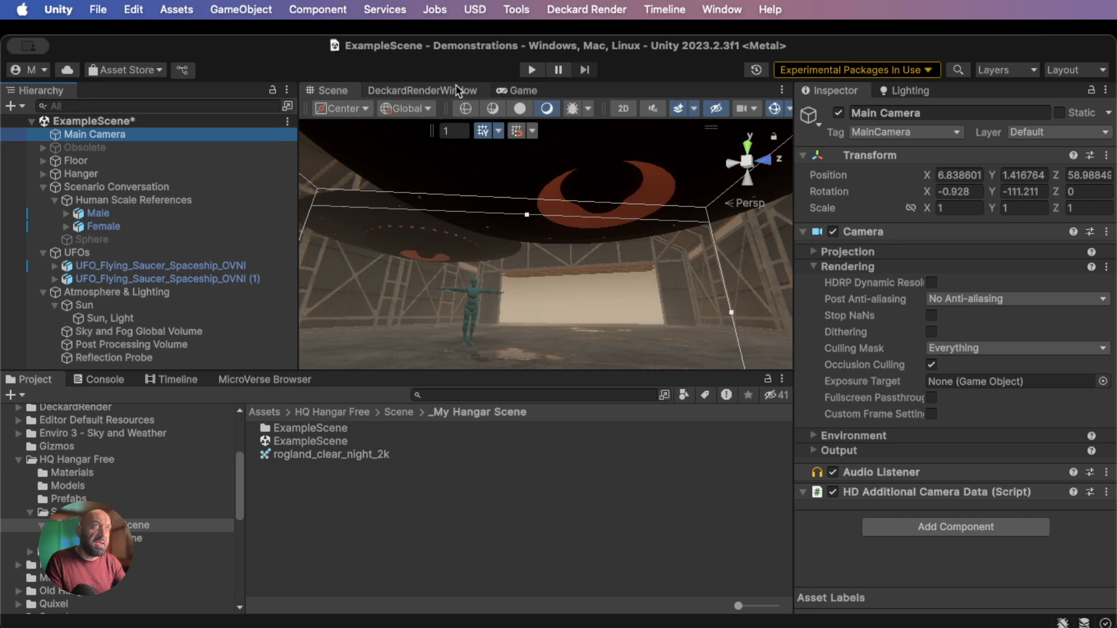
{"action": "left_click_drag", "start_coordinate": [518, 91], "coordinate": [865, 137]}
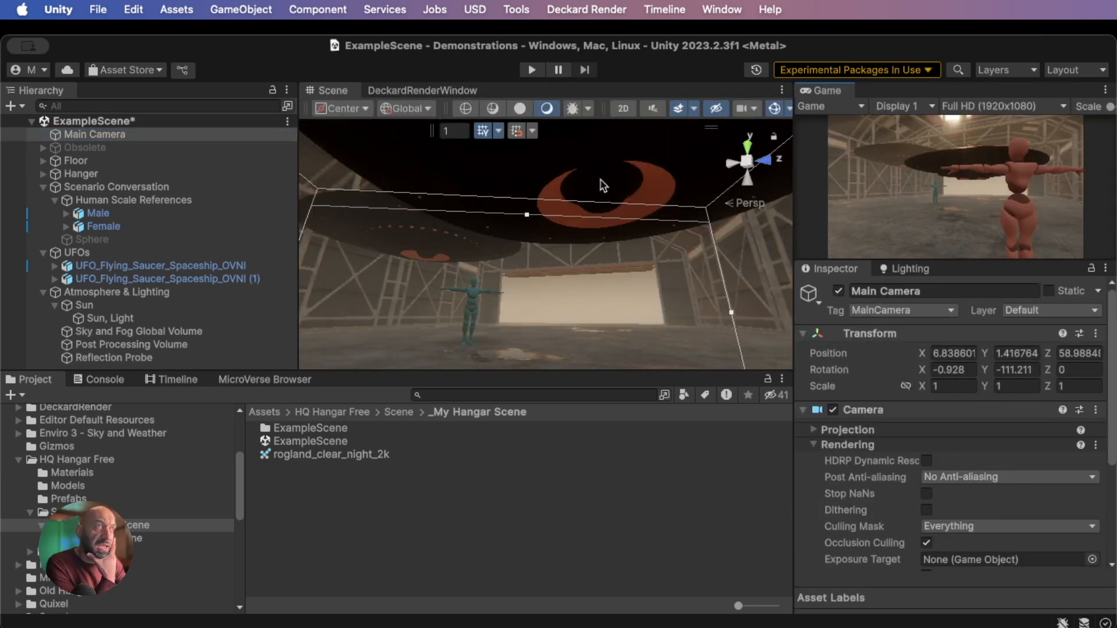
Move the small saucer beside the female figure to about X 8.17, Y -1.9, Z 9.26
{"action": "left_click_drag", "start_coordinate": [603, 172], "coordinate": [606, 242], "text": "alt"}
{"action": "mouse_move", "coordinate": [606, 242]}
{"action": "middle_mouse_down"}
{"action": "mouse_move", "coordinate": [606, 227]}
{"action": "mouse_move", "coordinate": [596, 242]}
{"action": "middle_mouse_up"}
{"action": "scroll", "coordinate": [596, 242], "scroll_direction": "down", "scroll_amount": 10}
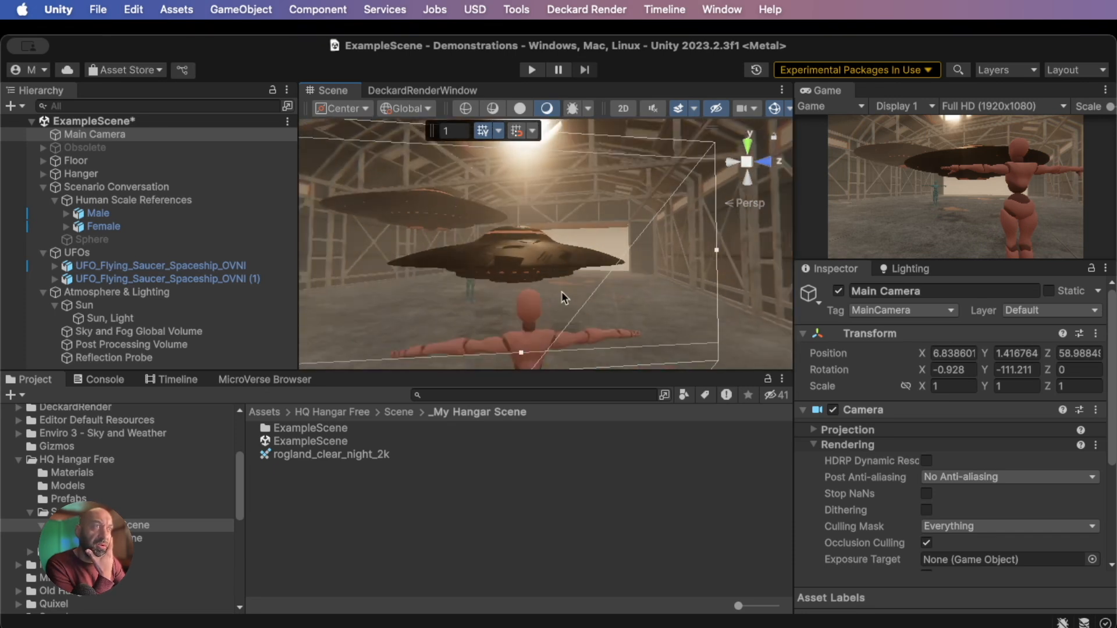
{"action": "right_click_drag", "start_coordinate": [561, 291], "coordinate": [564, 269]}
{"action": "mouse_move", "coordinate": [565, 269]}
{"action": "middle_mouse_down"}
{"action": "mouse_move", "coordinate": [564, 252]}
{"action": "mouse_move", "coordinate": [580, 255]}
{"action": "middle_mouse_up"}
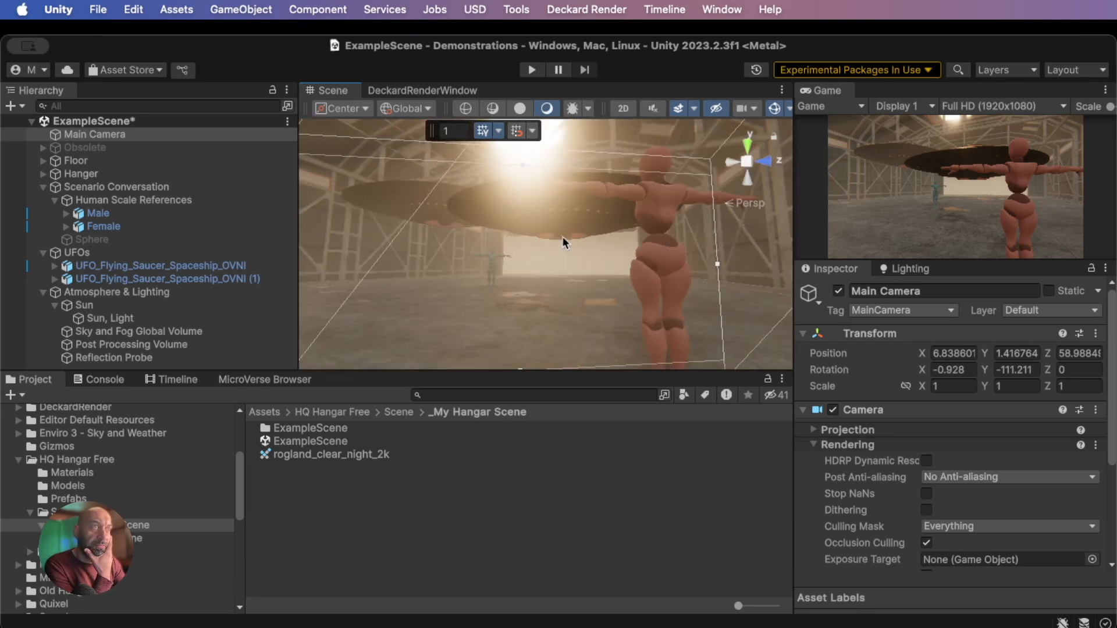
{"action": "left_click", "coordinate": [567, 218]}
{"action": "left_click_drag", "start_coordinate": [568, 216], "coordinate": [542, 199]}
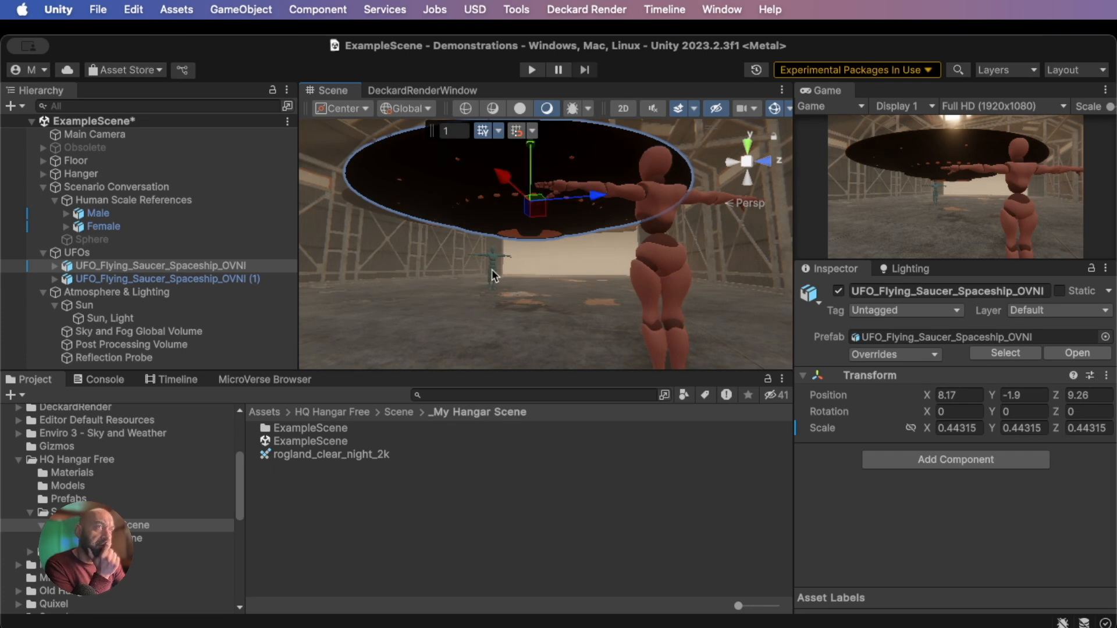
Collapse the UFOs and Atmosphere & Lighting groups in the hierarchy, leaving Scenario Conversation expanded
{"action": "left_click", "coordinate": [43, 253]}
{"action": "left_click", "coordinate": [44, 188]}
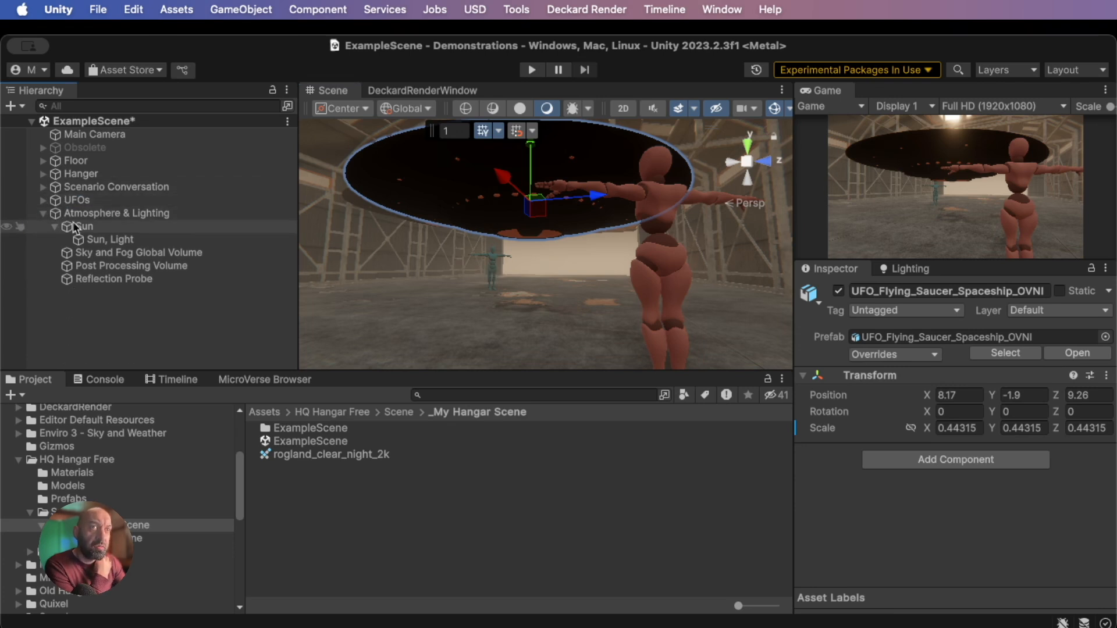
{"action": "left_click", "coordinate": [54, 226]}
{"action": "left_click", "coordinate": [43, 213]}
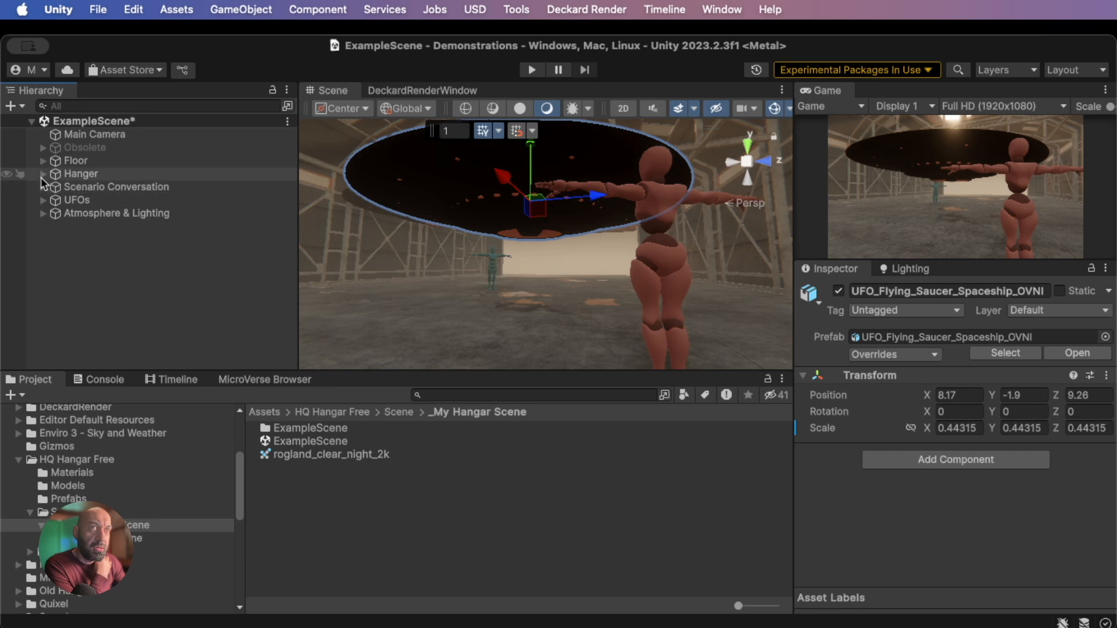
{"action": "left_click", "coordinate": [43, 186]}
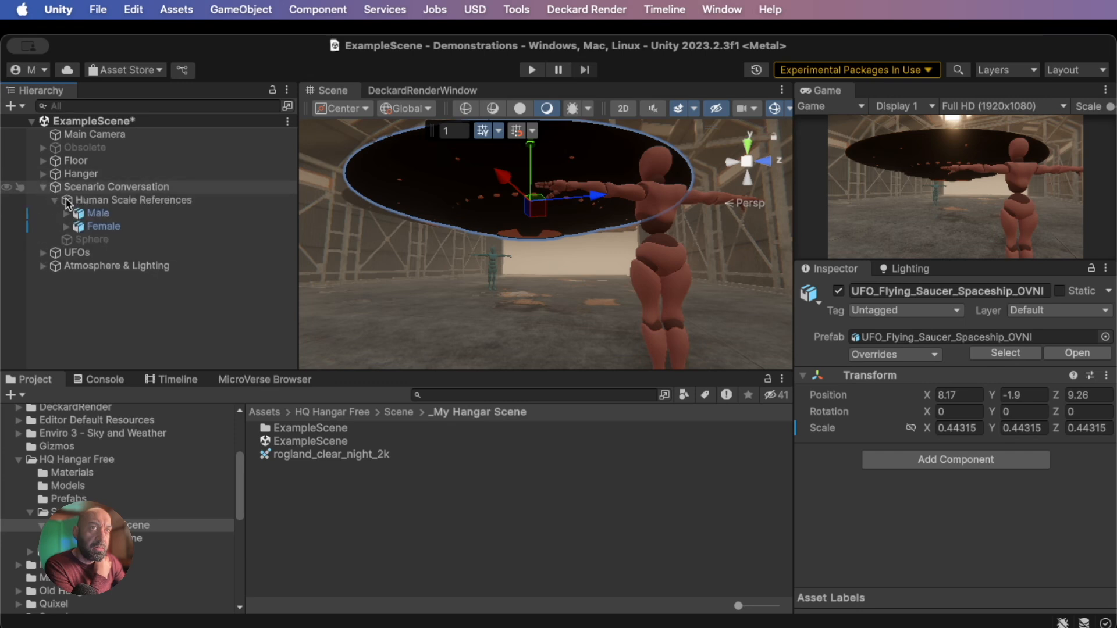
Duplicate the Male scale reference and move the copy along X to about 2.02
{"action": "left_click", "coordinate": [76, 214]}
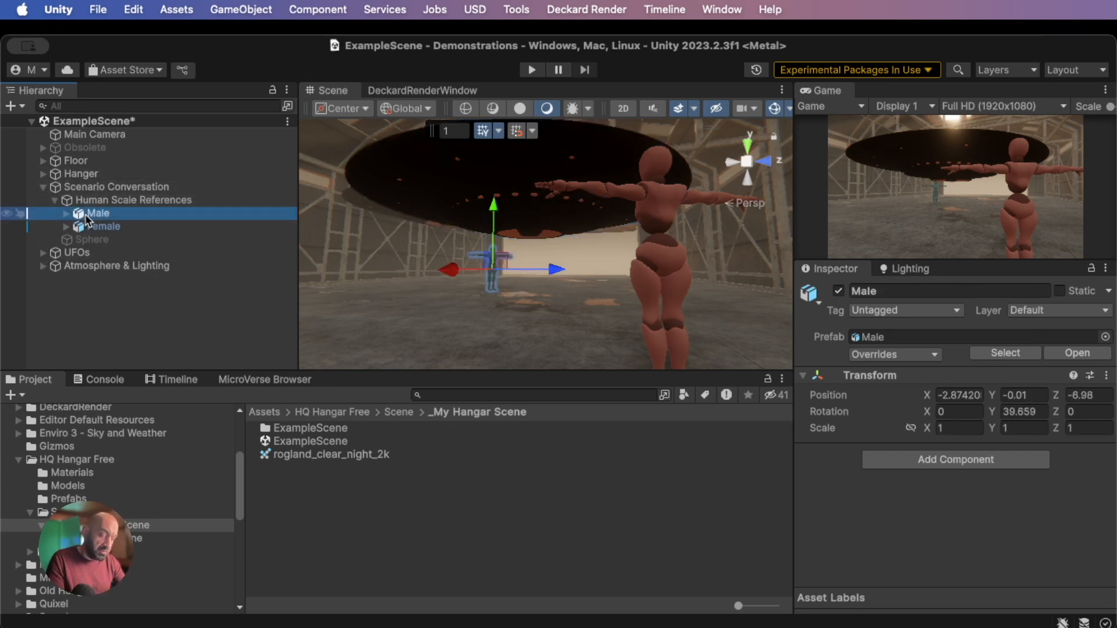
{"action": "key", "text": "super+d"}
{"action": "left_click_drag", "start_coordinate": [451, 271], "coordinate": [376, 307]}
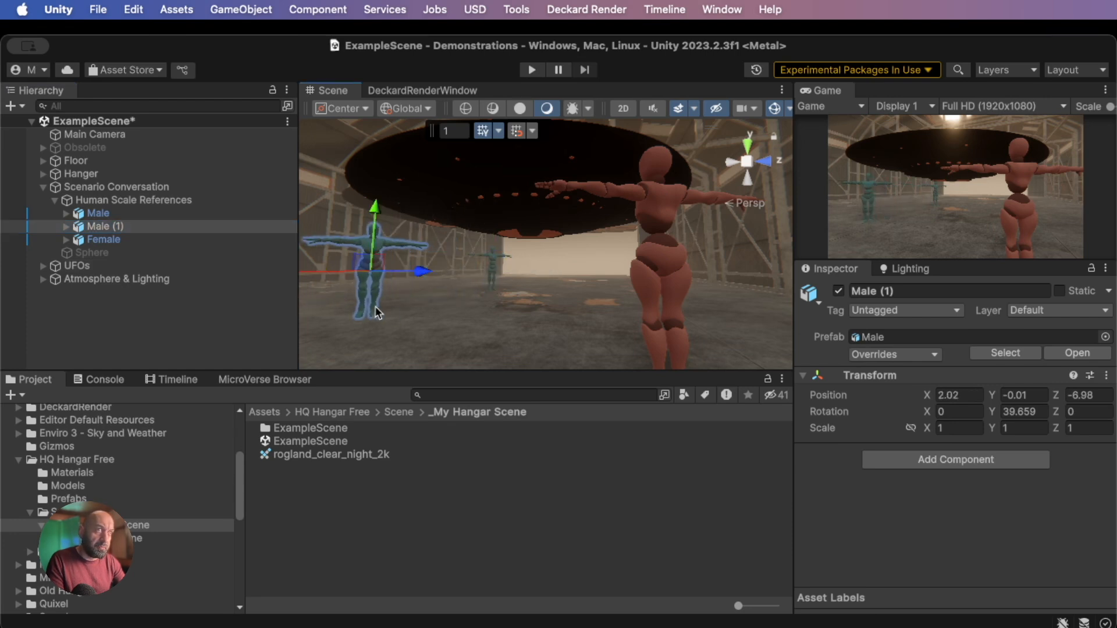
Rotate the duplicated male figure to about -17.6 degrees around Y and move it to about X 4.13, Z -5.29
{"action": "middle_click_drag", "start_coordinate": [396, 308], "coordinate": [457, 344]}
{"action": "right_click_drag", "start_coordinate": [430, 316], "coordinate": [585, 451]}
{"action": "right_click_drag", "start_coordinate": [505, 341], "coordinate": [542, 453]}
{"action": "middle_click_drag", "start_coordinate": [440, 316], "coordinate": [462, 326]}
{"action": "key", "text": "e"}
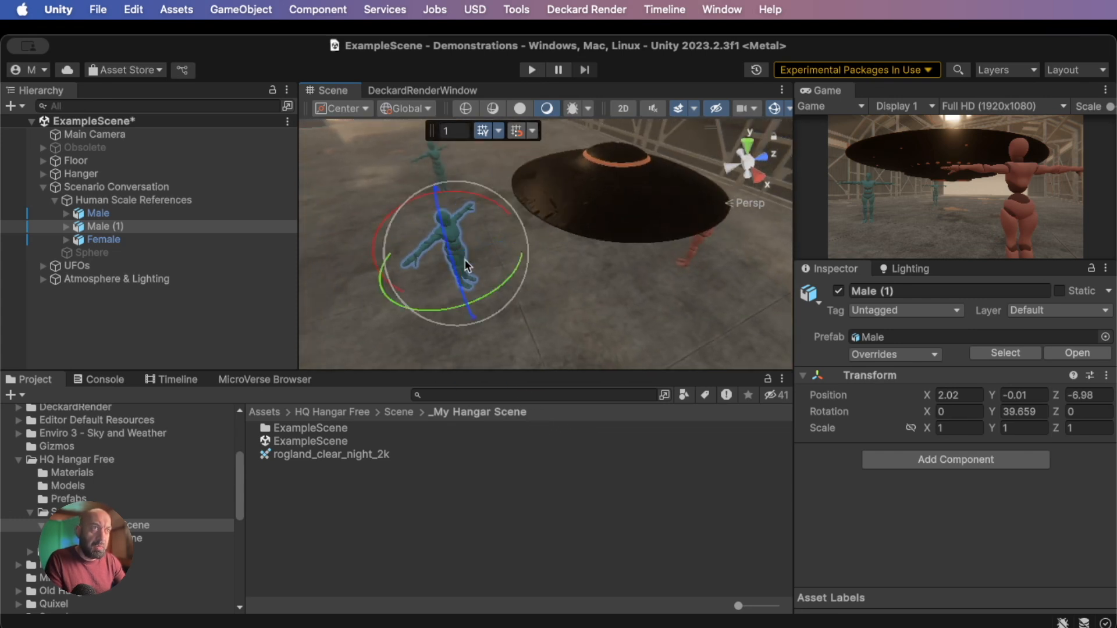
{"action": "left_click_drag", "start_coordinate": [470, 308], "coordinate": [607, 269]}
{"action": "key", "text": "w"}
{"action": "left_click_drag", "start_coordinate": [476, 275], "coordinate": [596, 312]}
{"action": "key", "text": "e"}
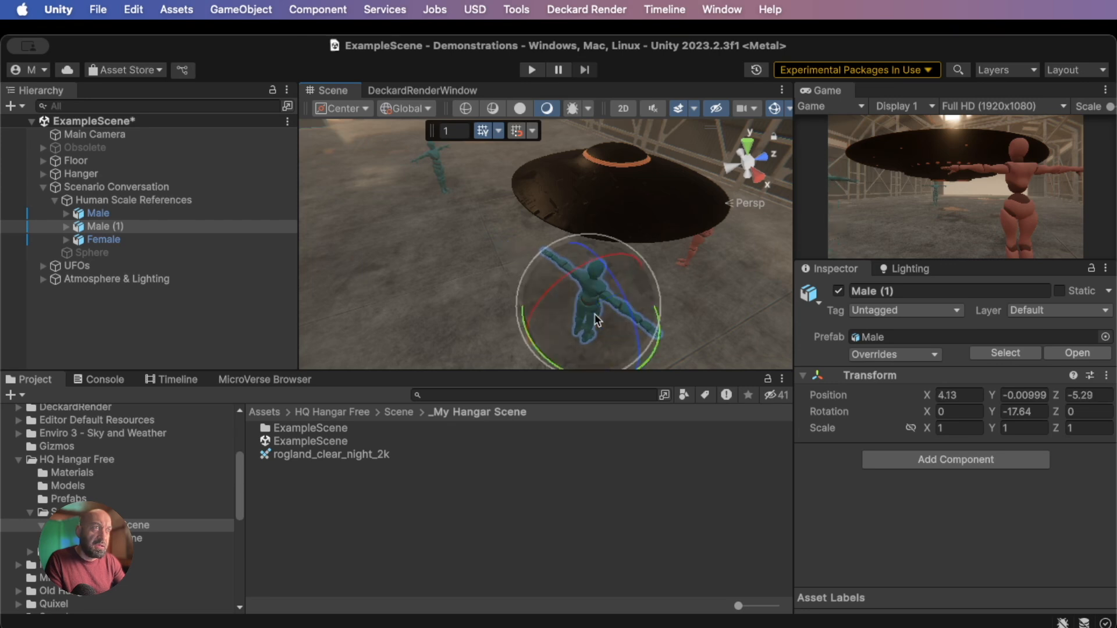
Shift the duplicated male figure to about X 3.03, Z -5.99 and turn it to about -40.9 degrees around Y
{"action": "left_click_drag", "start_coordinate": [587, 356], "coordinate": [631, 379]}
{"action": "key", "text": "w"}
{"action": "left_click_drag", "start_coordinate": [592, 330], "coordinate": [517, 287]}
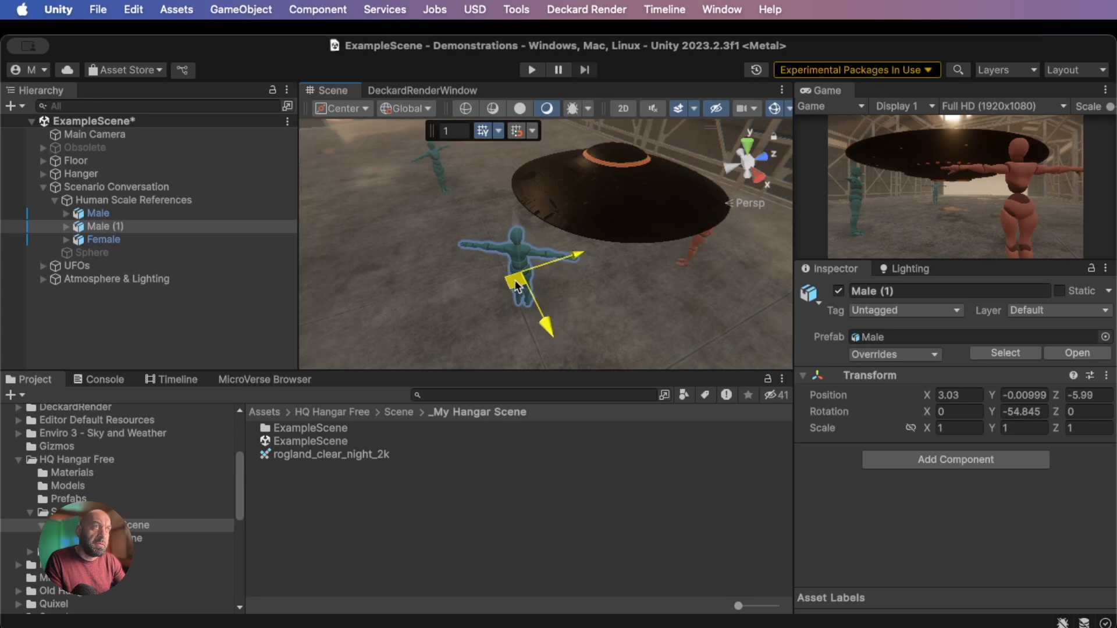
{"action": "key", "text": "e"}
{"action": "left_click_drag", "start_coordinate": [522, 338], "coordinate": [478, 330]}
{"action": "key", "text": "w"}
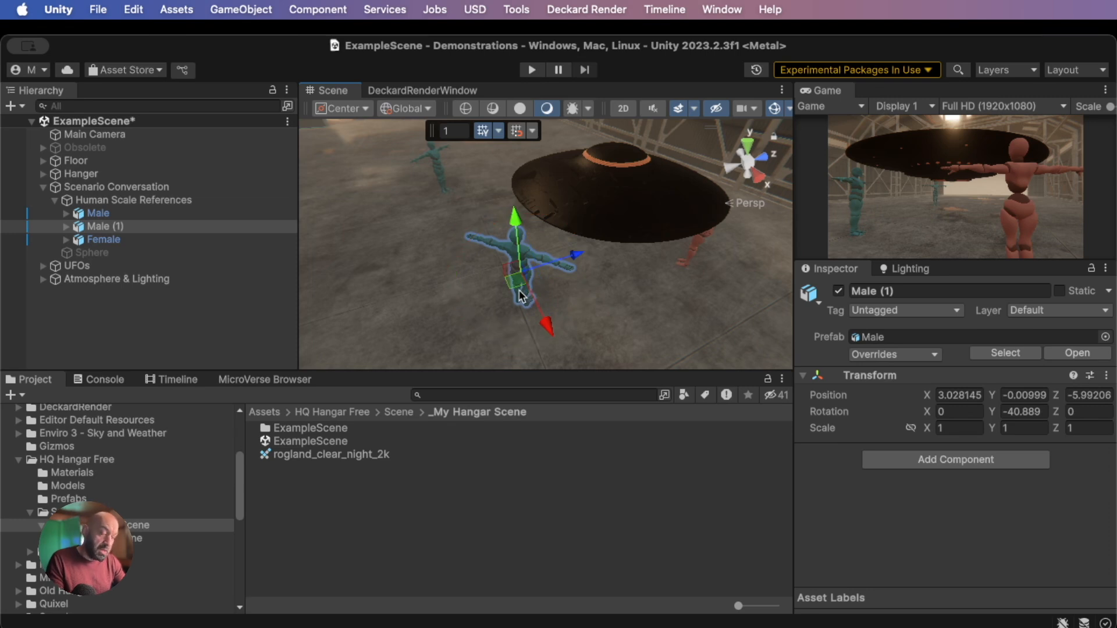
Duplicate the first male copy, place the new figure at about X 2.04, Z -8.49 and rotate it to about -29.8 degrees around Y
{"action": "key", "text": "super+d"}
{"action": "left_click_drag", "start_coordinate": [520, 295], "coordinate": [365, 325]}
{"action": "key", "text": "e"}
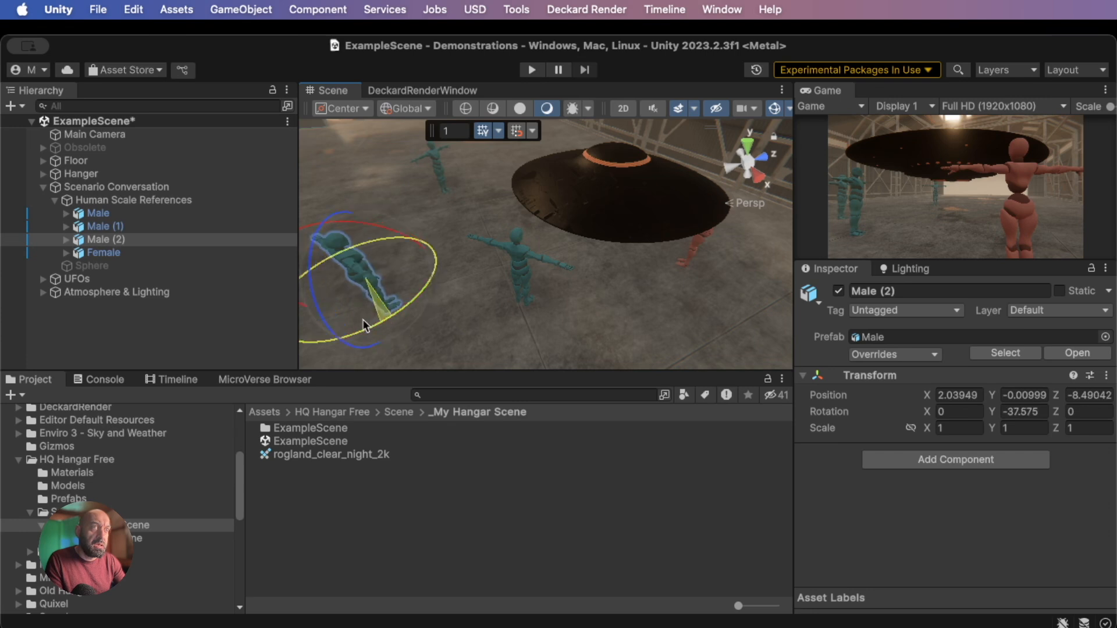
{"action": "left_click_drag", "start_coordinate": [359, 326], "coordinate": [360, 325]}
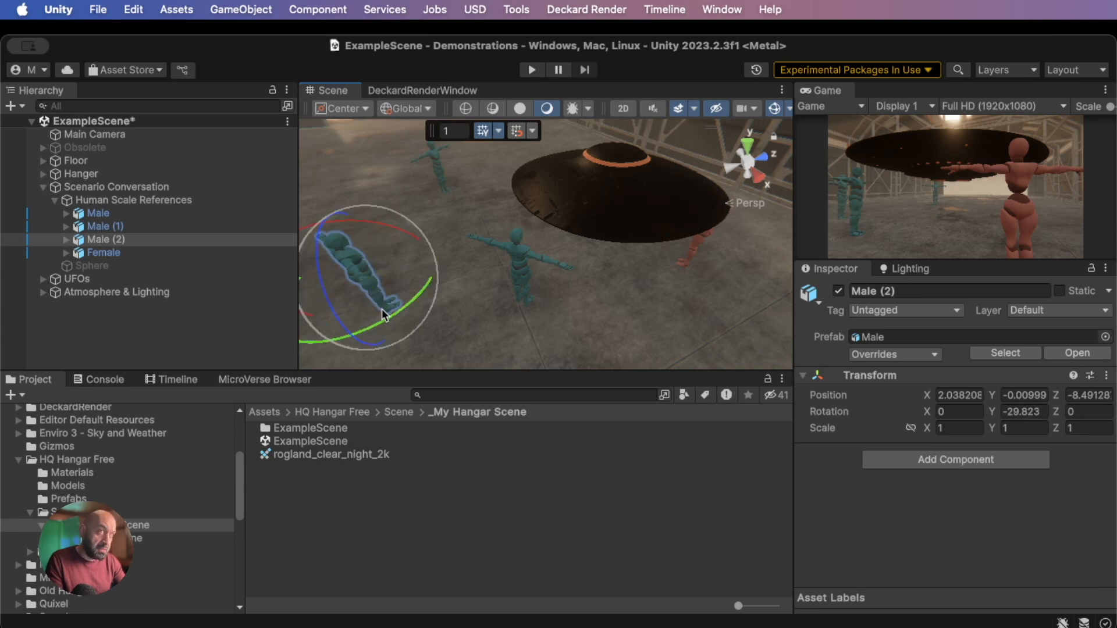
Duplicate the newest male figure again and move the copy near the original Male, at about X -4.95, Z -6.55
{"action": "key", "text": "super+d"}
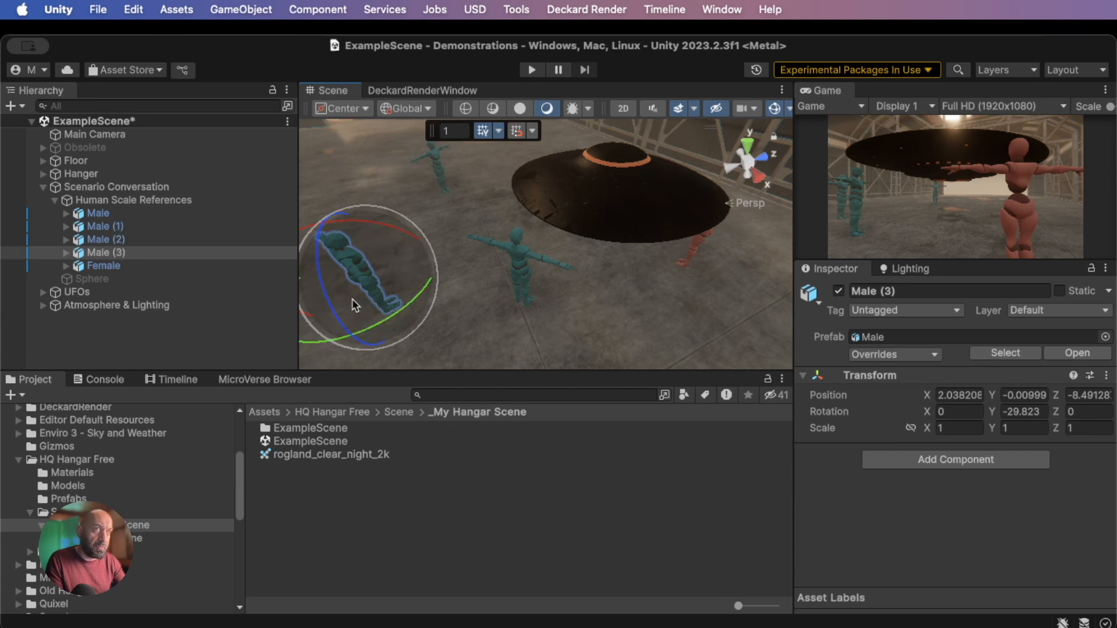
{"action": "key", "text": "w"}
{"action": "left_click_drag", "start_coordinate": [377, 286], "coordinate": [461, 157]}
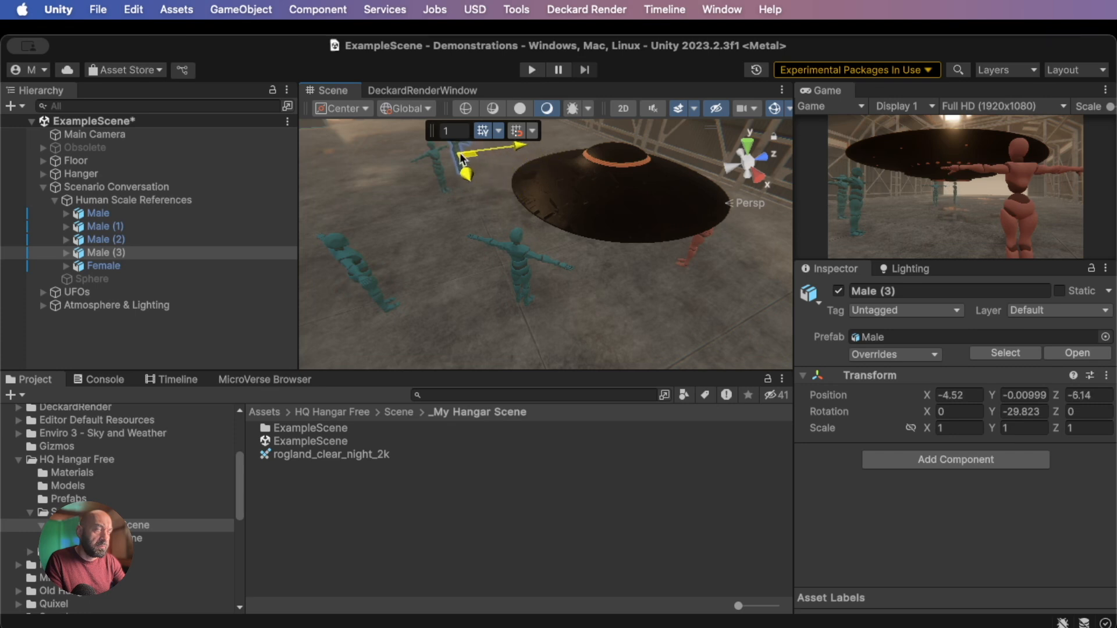
{"action": "key", "text": "e"}
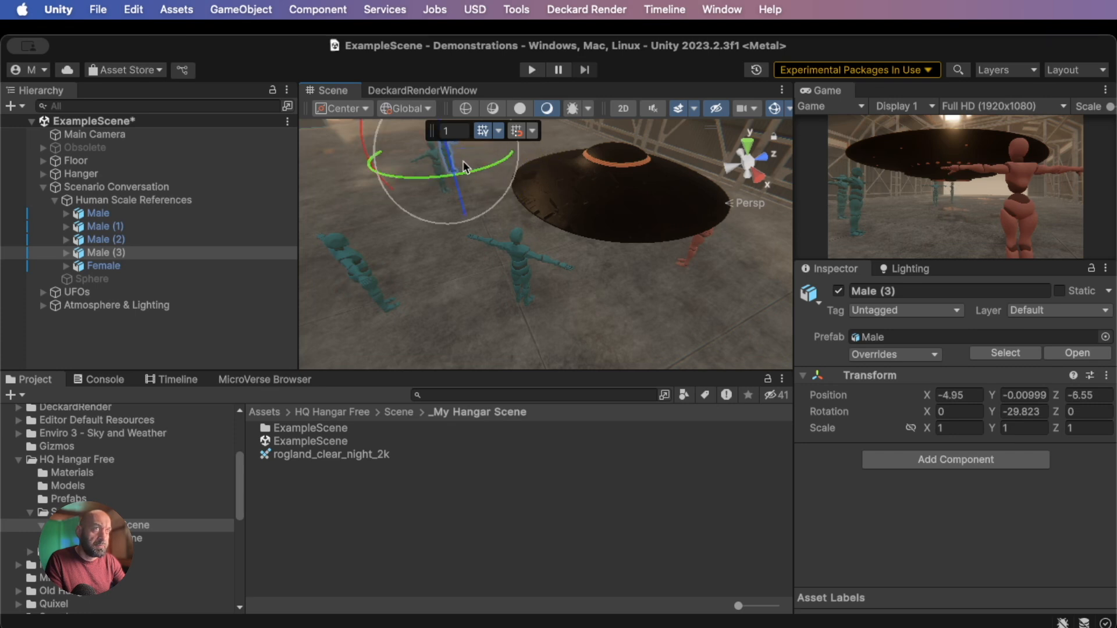
Rotate the Male (3) figure to about 87° around Y and move it to about X -4.87, Z -6.06
{"action": "left_click_drag", "start_coordinate": [295, 175], "coordinate": [269, 174]}
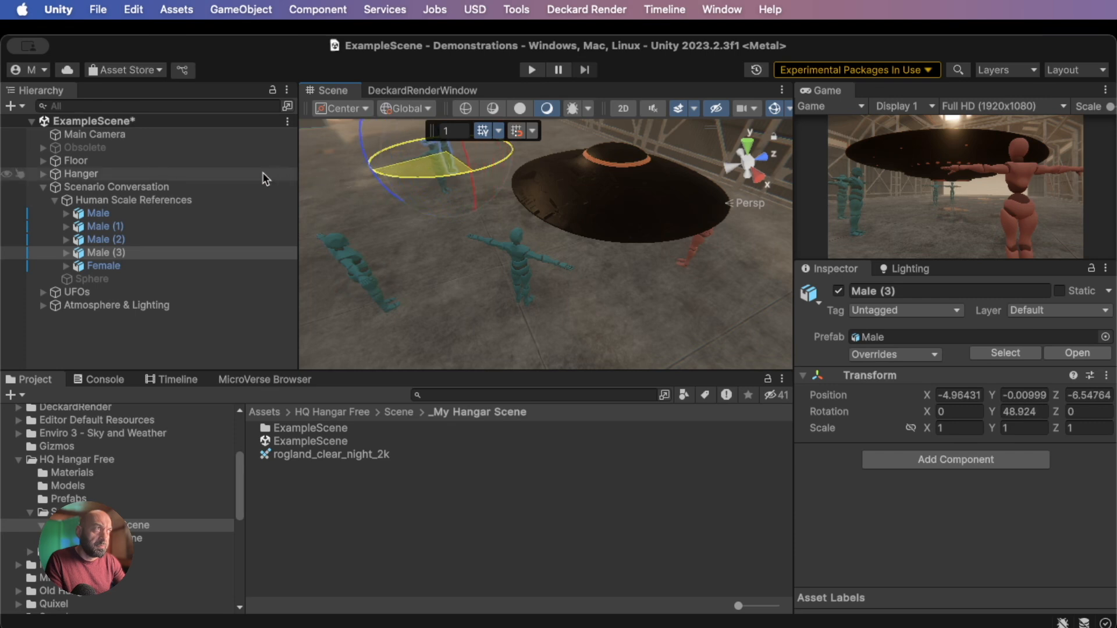
{"action": "key", "text": "w"}
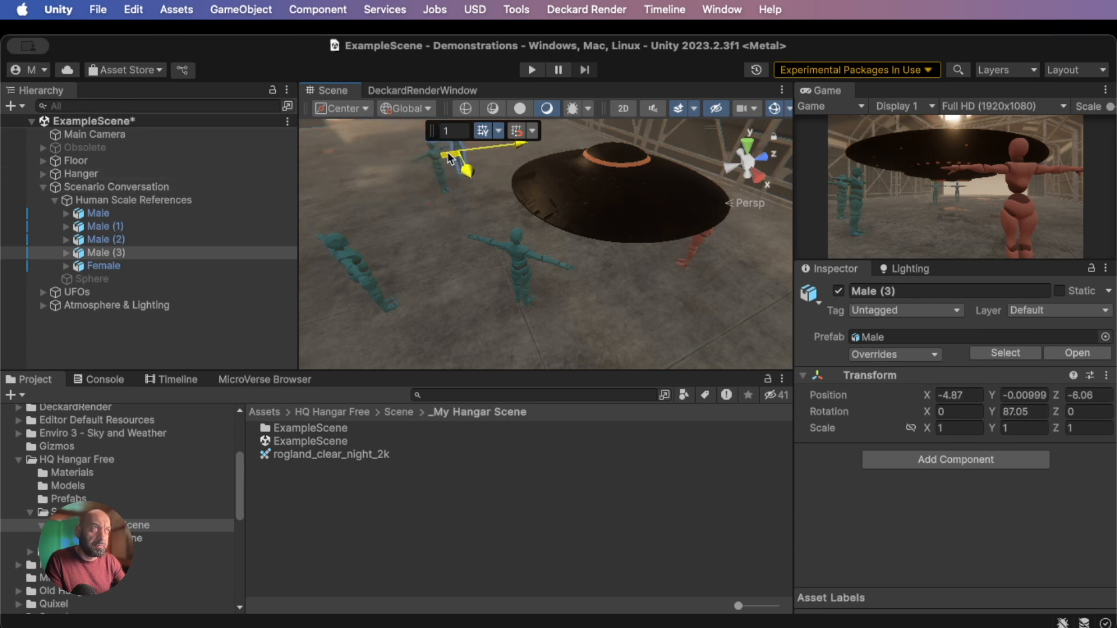
Move the Male (2) figure near the other standing figures at about X -1.76, Z -8.31 and rotate it to about 33° around Y
{"action": "left_click", "coordinate": [352, 263]}
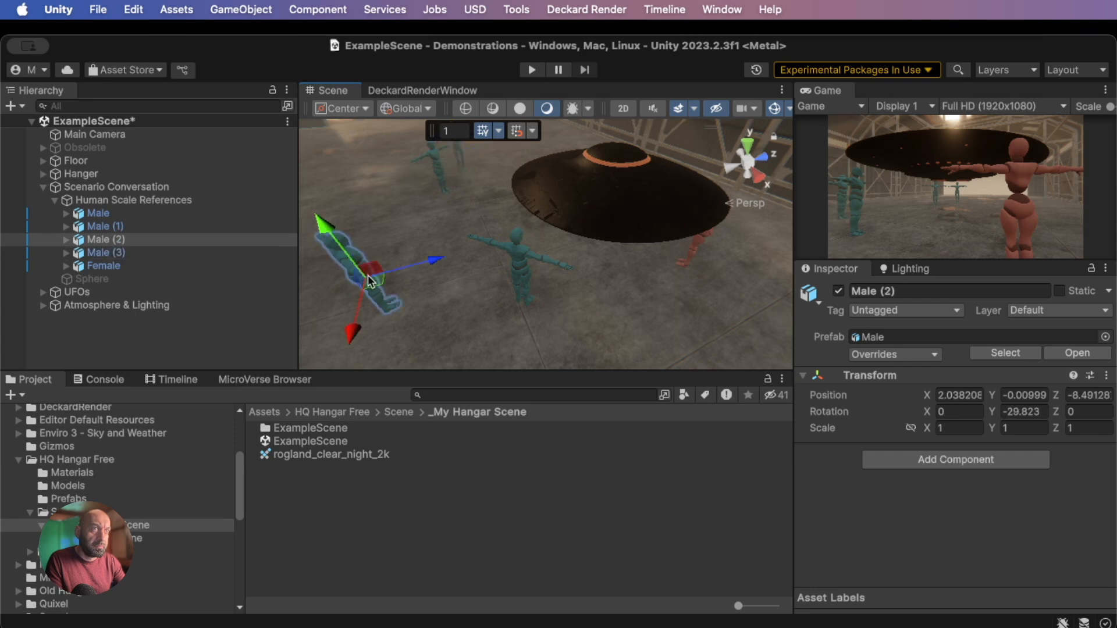
{"action": "left_click_drag", "start_coordinate": [375, 286], "coordinate": [409, 185]}
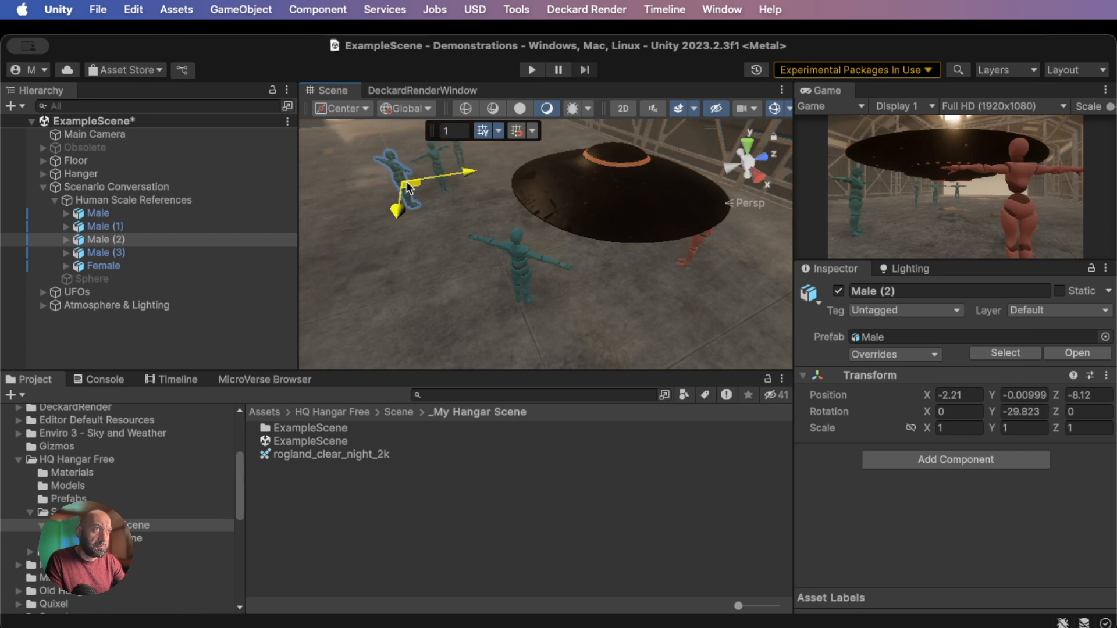
{"action": "key", "text": "e"}
{"action": "left_click_drag", "start_coordinate": [408, 185], "coordinate": [242, 219]}
{"action": "key", "text": "w"}
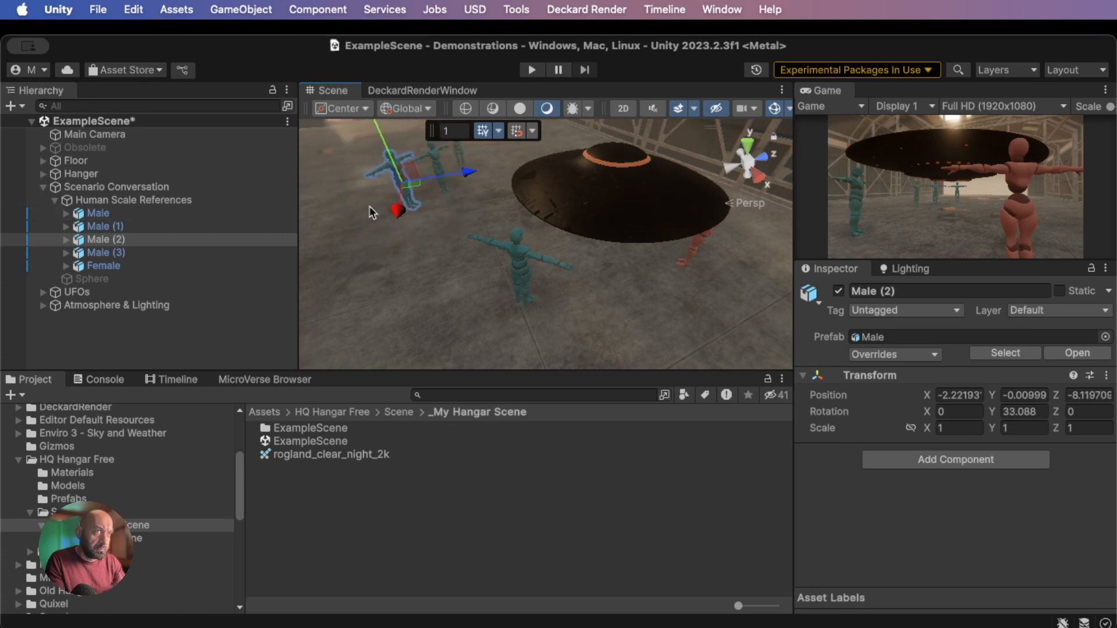
{"action": "left_click_drag", "start_coordinate": [412, 192], "coordinate": [407, 197]}
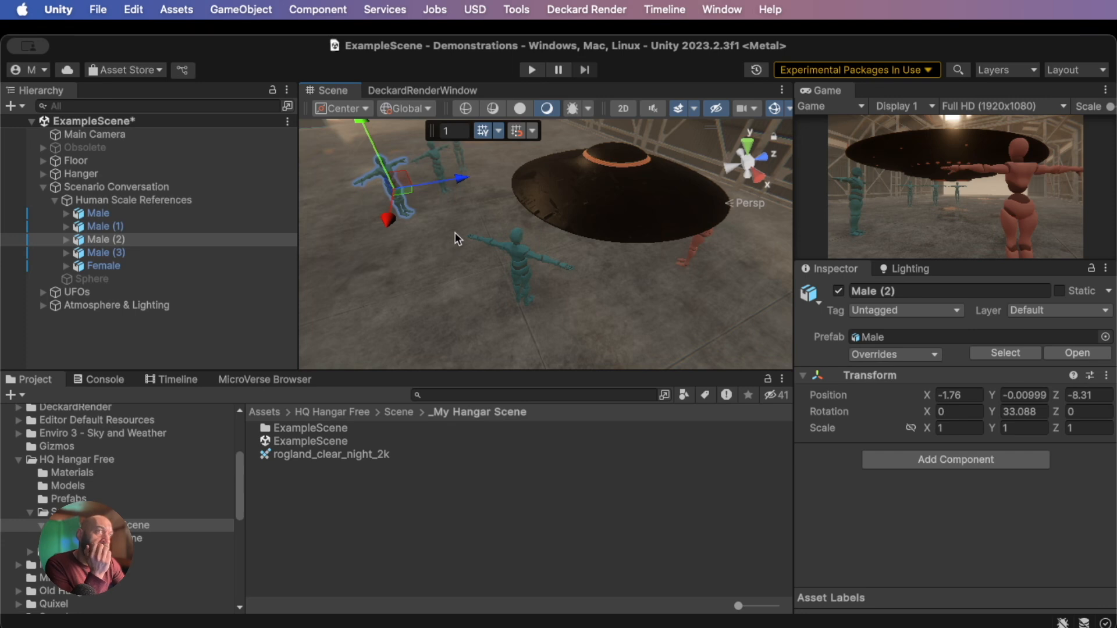
Move the Male figure along the floor to about X -1.1, Z -5.9
{"action": "left_click", "coordinate": [448, 172]}
{"action": "left_click_drag", "start_coordinate": [465, 185], "coordinate": [498, 193]}
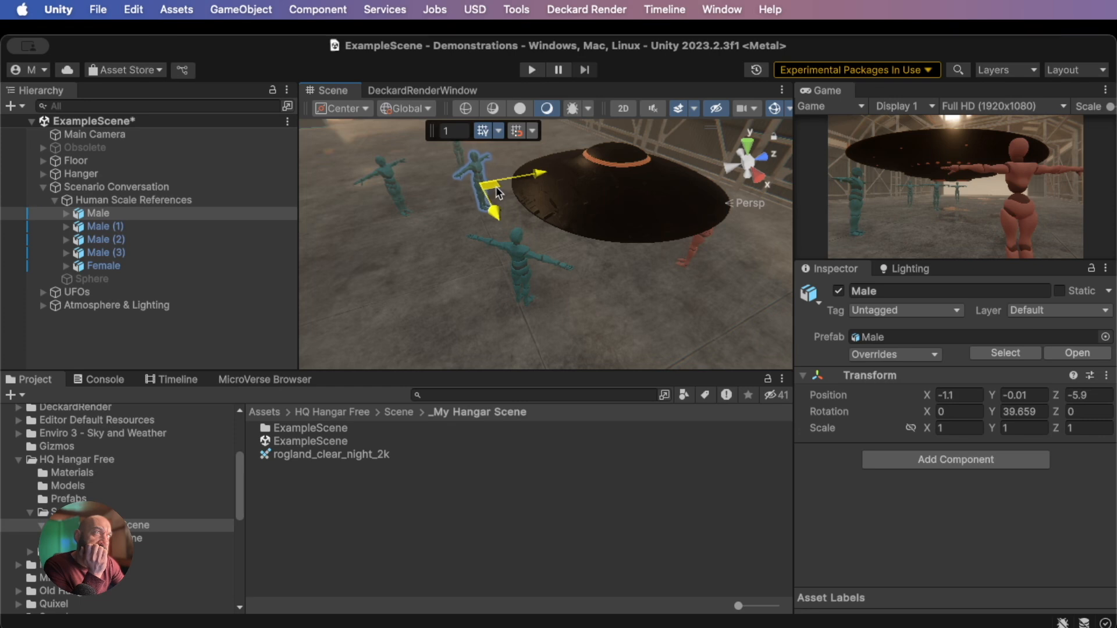
Raise UFO_Flying_Saucer_Spaceship_OVNI to about Y -1.83 and collapse the UFOs group
{"action": "left_click", "coordinate": [610, 181]}
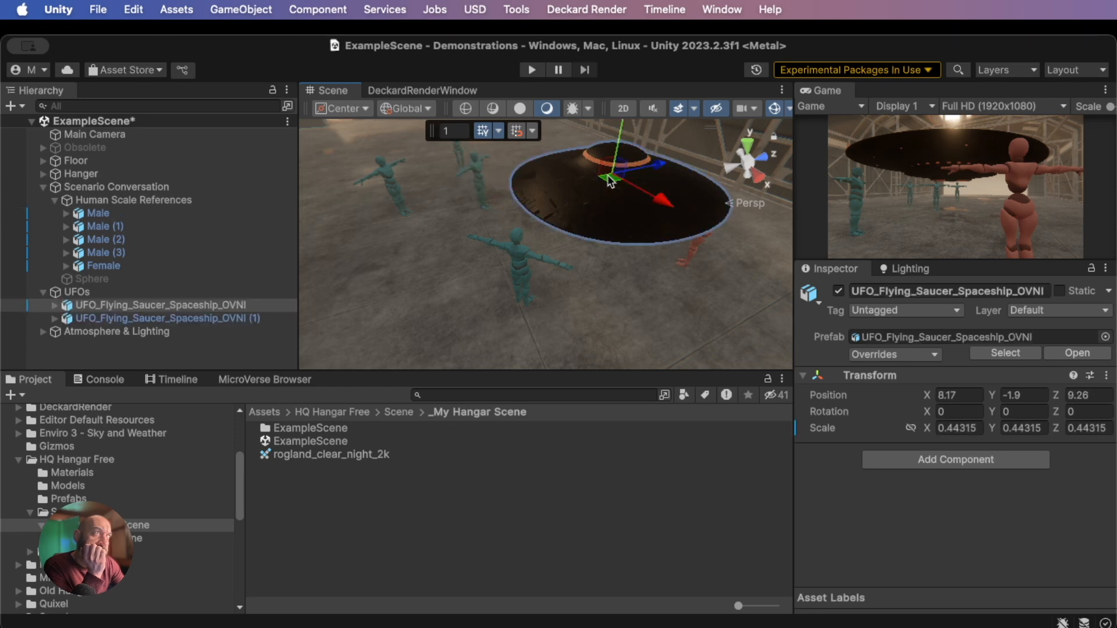
{"action": "left_click_drag", "start_coordinate": [621, 143], "coordinate": [624, 138]}
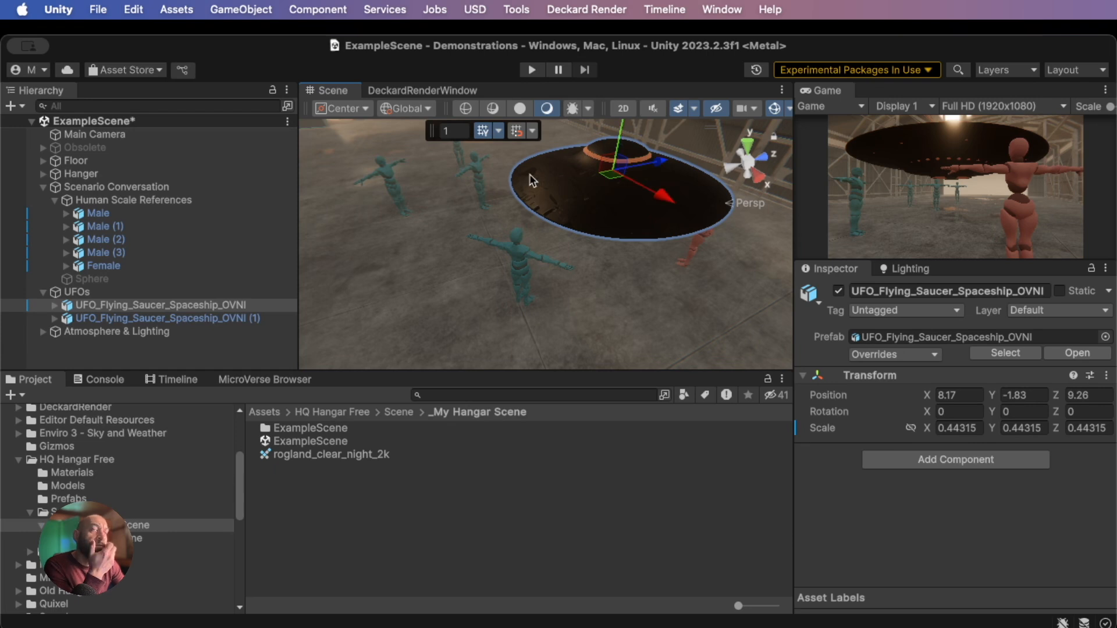
{"action": "left_click", "coordinate": [42, 294]}
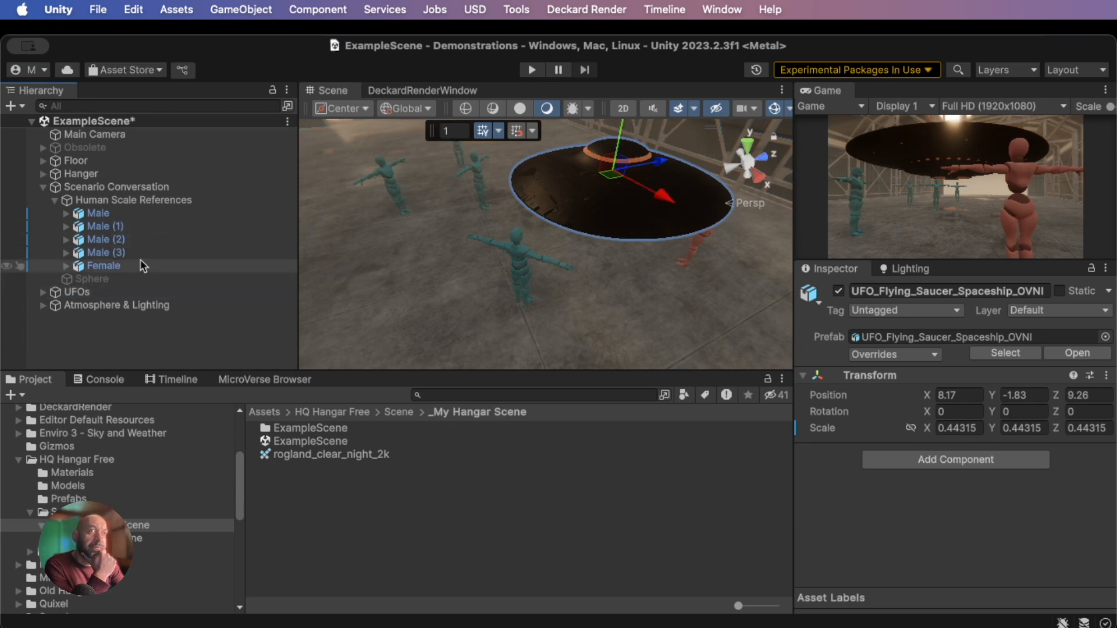
Rotate the Sun, Light object under Atmosphere & Lighting to about X 60, Y -70, Z -45
{"action": "left_click", "coordinate": [106, 279]}
{"action": "right_click_drag", "start_coordinate": [614, 269], "coordinate": [533, 185]}
{"action": "middle_click_drag", "start_coordinate": [598, 225], "coordinate": [548, 214]}
{"action": "scroll", "coordinate": [548, 213], "scroll_direction": "down", "scroll_amount": 3}
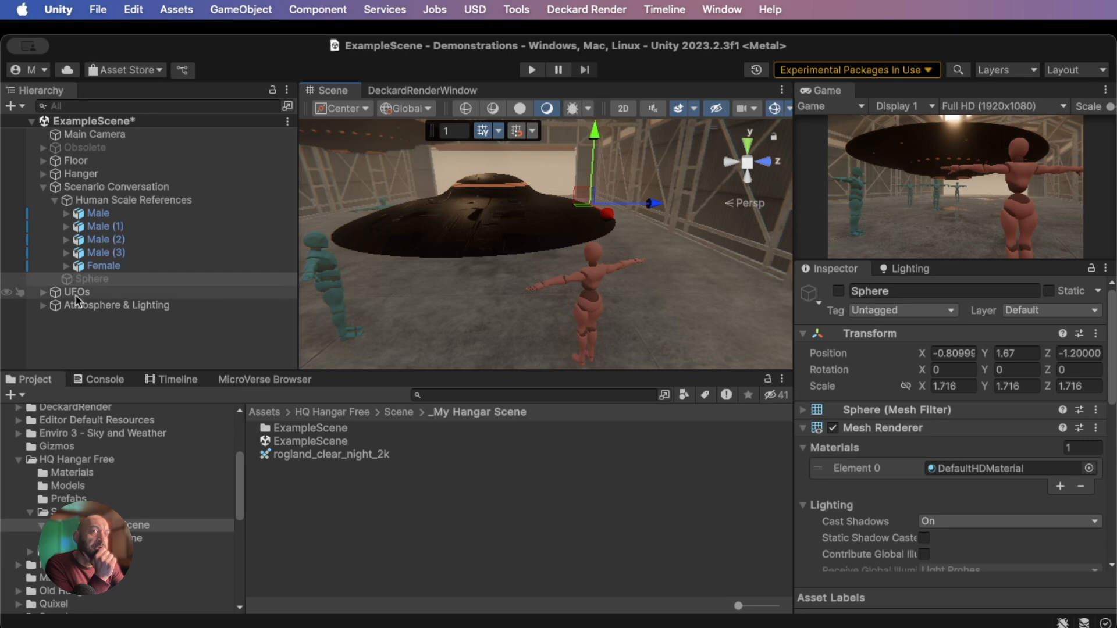
{"action": "left_click", "coordinate": [43, 305]}
{"action": "left_click", "coordinate": [54, 318]}
{"action": "left_click", "coordinate": [93, 332]}
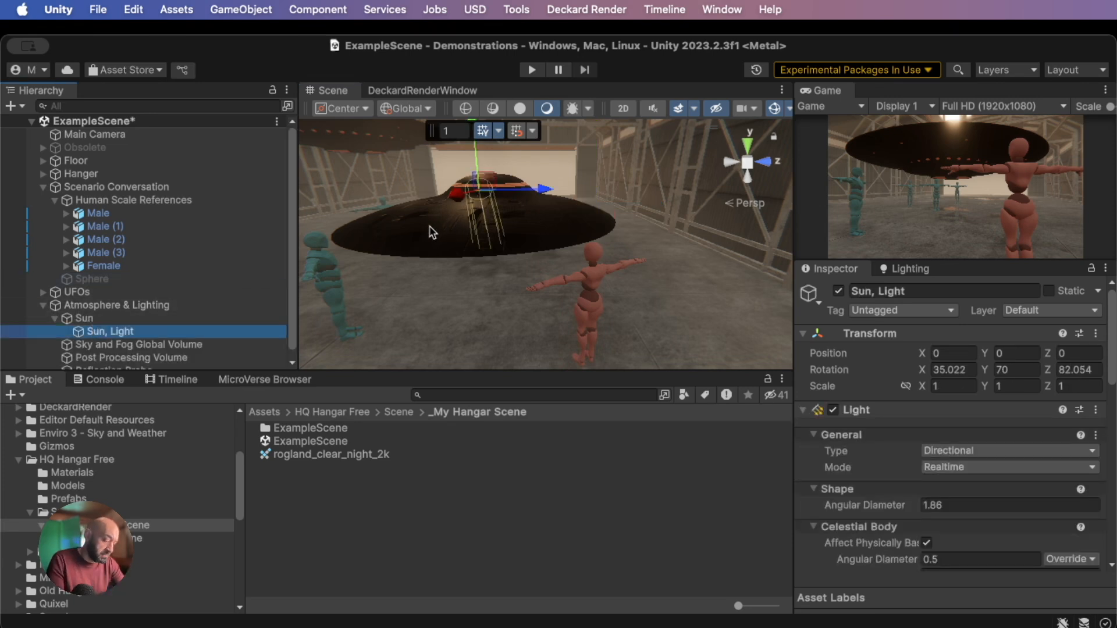
{"action": "key", "text": "e"}
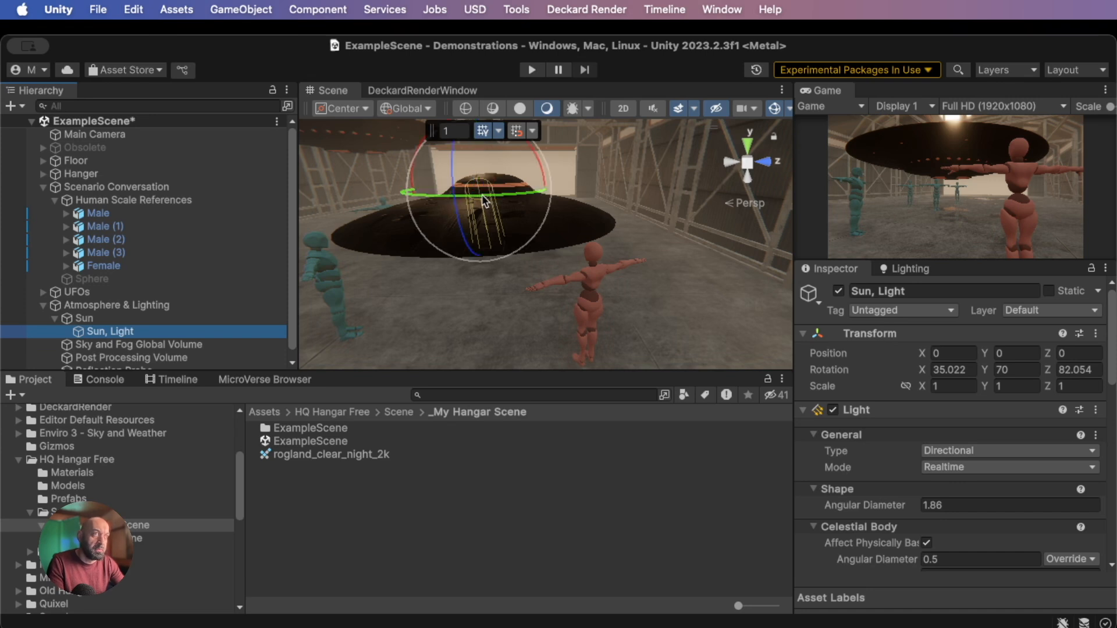
{"action": "left_click_drag", "start_coordinate": [478, 204], "coordinate": [524, 267]}
{"action": "left_click_drag", "start_coordinate": [538, 172], "coordinate": [543, 258]}
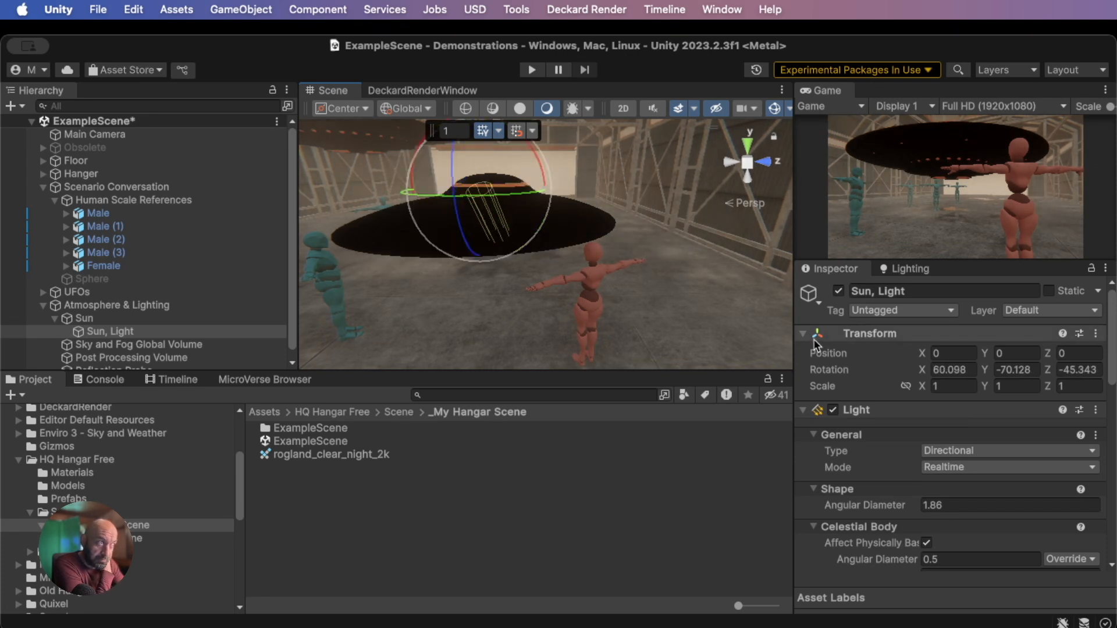
Try an angular diameter of 81 for the shape of the sun light
{"action": "scroll", "coordinate": [872, 411], "scroll_direction": "down", "scroll_amount": 5}
{"action": "left_click", "coordinate": [896, 395]}
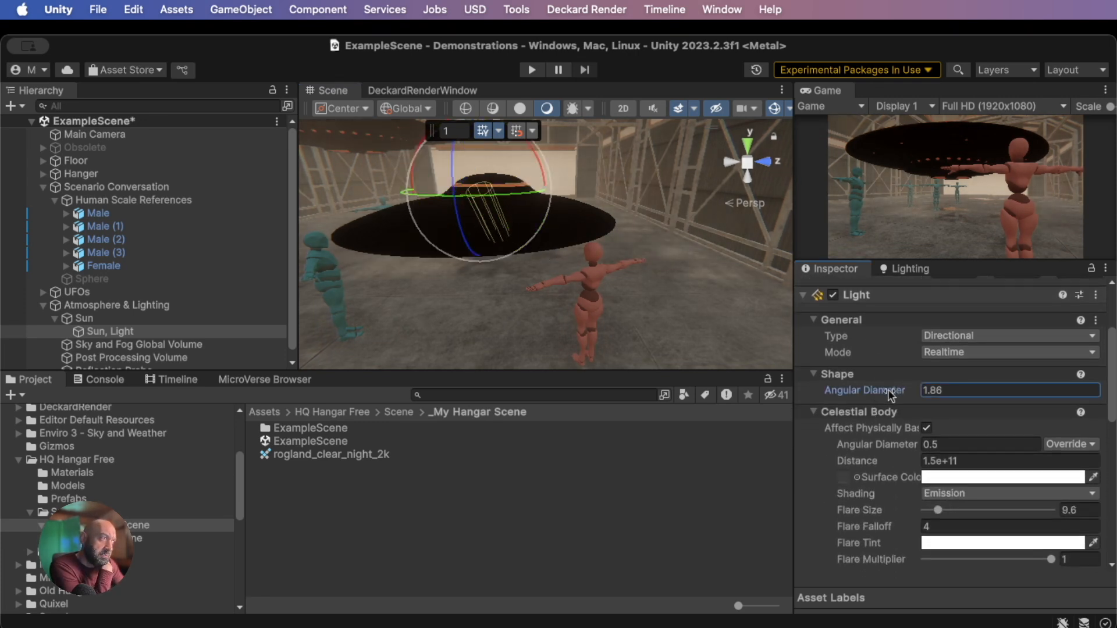
{"action": "mouse_move", "coordinate": [854, 391]}
{"action": "left_mouse_down"}
{"action": "mouse_move", "coordinate": [837, 391]}
{"action": "mouse_move", "coordinate": [860, 396]}
{"action": "left_mouse_up"}
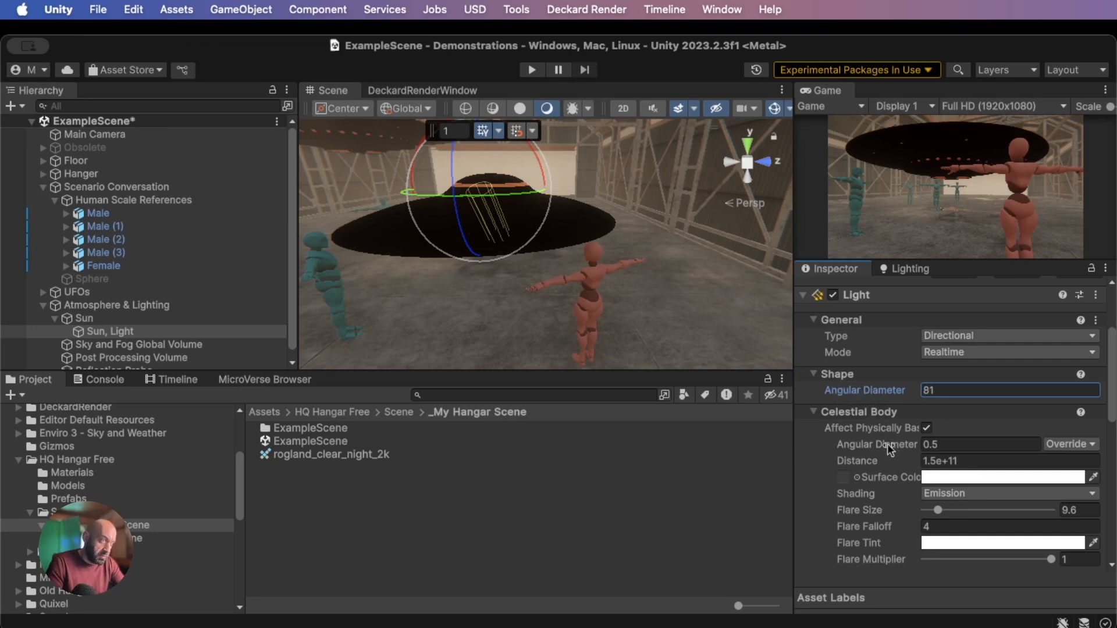
Set the sun light's celestial body angular diameter to -0.03 and its intensity to about 67759 Lux
{"action": "left_click", "coordinate": [889, 448]}
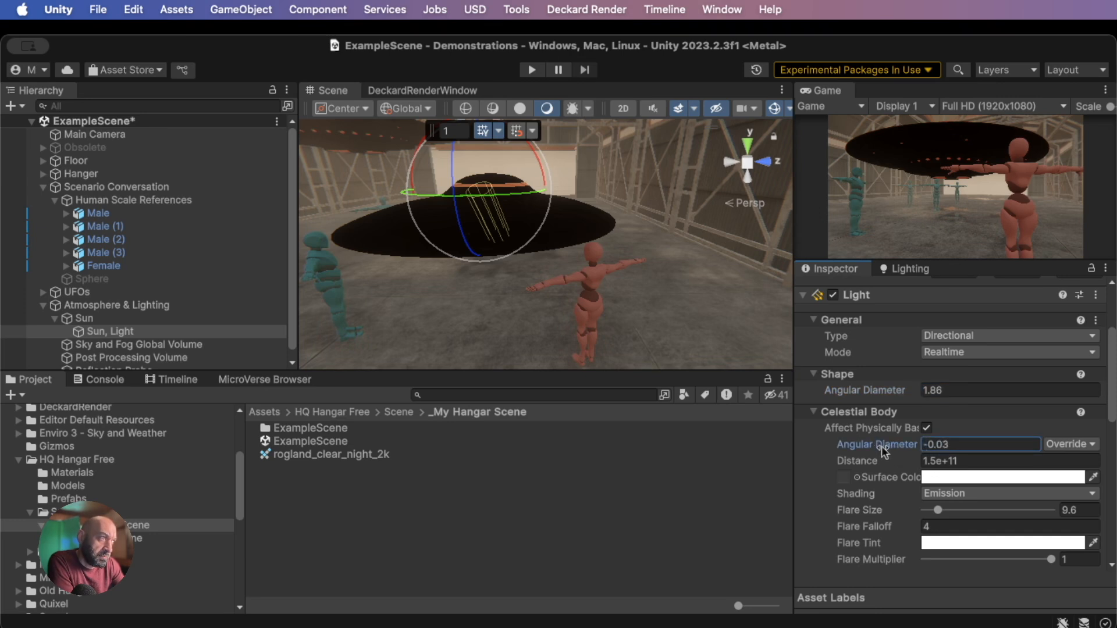
{"action": "scroll", "coordinate": [884, 453], "scroll_direction": "down", "scroll_amount": 4}
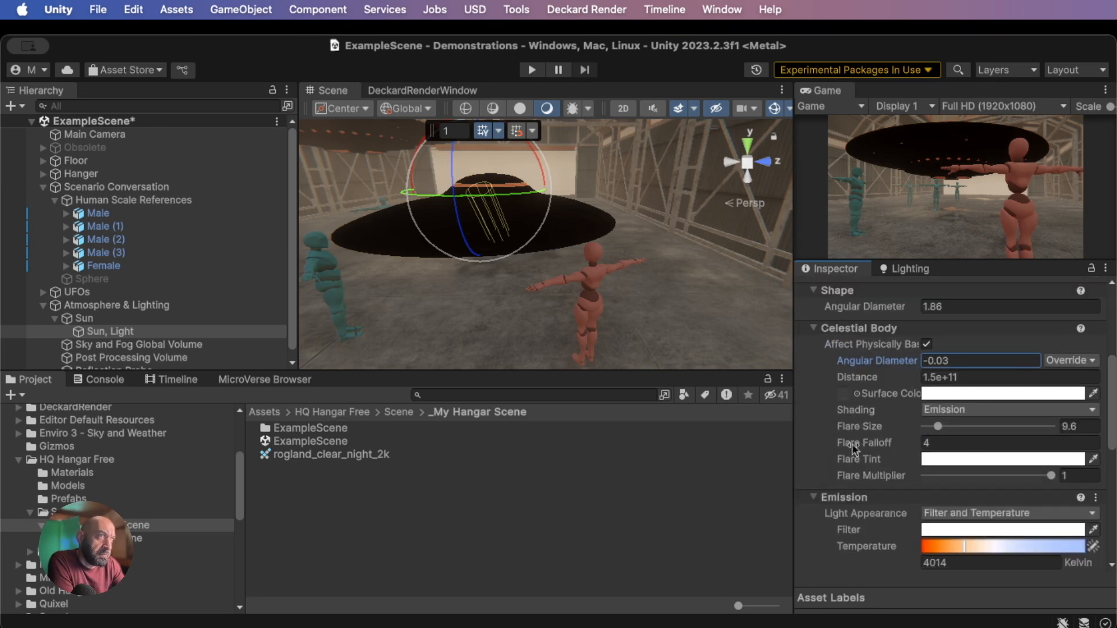
{"action": "scroll", "coordinate": [857, 441], "scroll_direction": "down", "scroll_amount": 4}
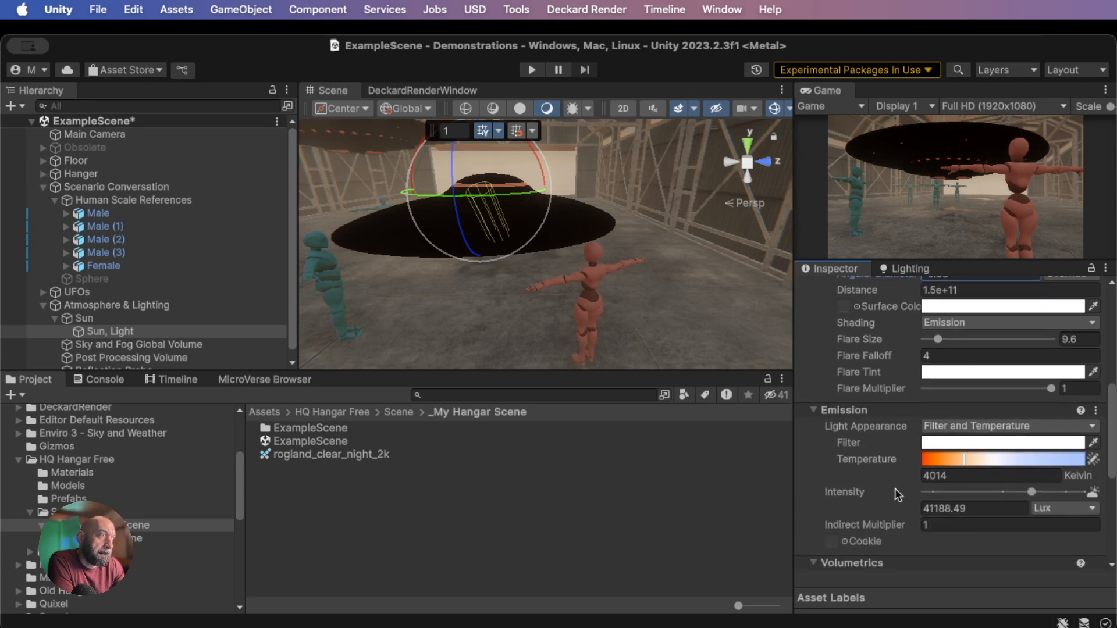
{"action": "left_click_drag", "start_coordinate": [1031, 491], "coordinate": [1055, 492]}
Rotate the sun light around its vertical and Z axes while viewing the hangar from outside above the roof
{"action": "right_click_drag", "start_coordinate": [472, 279], "coordinate": [411, 269]}
{"action": "middle_click_drag", "start_coordinate": [420, 223], "coordinate": [445, 291]}
{"action": "right_click_drag", "start_coordinate": [444, 248], "coordinate": [810, 437]}
{"action": "scroll", "coordinate": [412, 249], "scroll_direction": "down", "scroll_amount": 10}
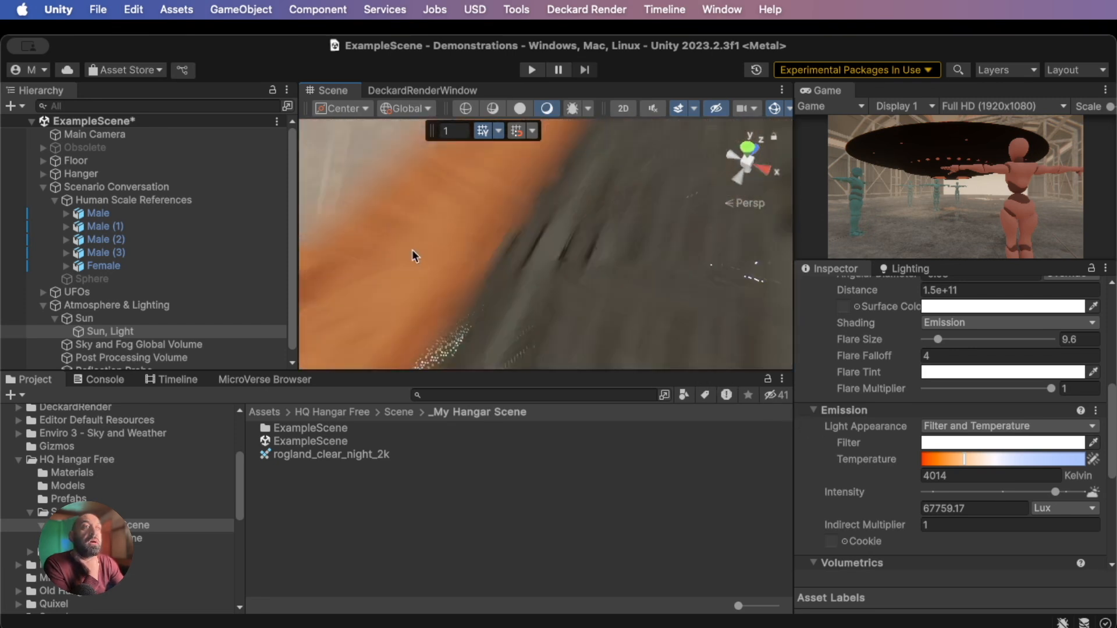
{"action": "scroll", "coordinate": [412, 249], "scroll_direction": "down", "scroll_amount": 15}
{"action": "right_click_drag", "start_coordinate": [428, 248], "coordinate": [557, 281]}
{"action": "middle_click_drag", "start_coordinate": [557, 281], "coordinate": [711, 245]}
{"action": "left_click_drag", "start_coordinate": [628, 259], "coordinate": [398, 340]}
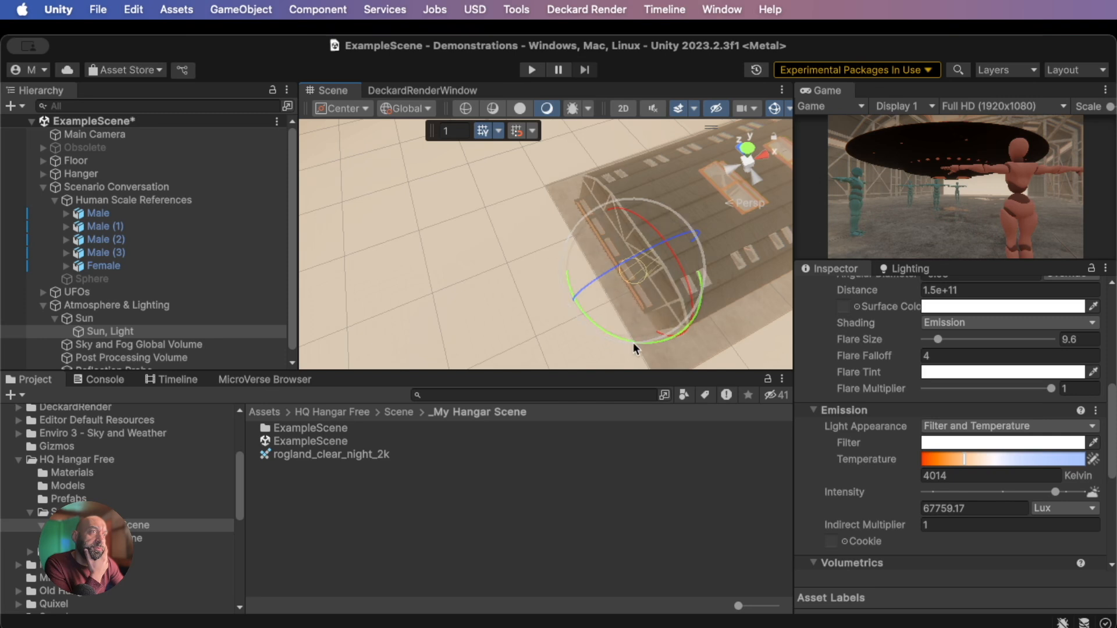
{"action": "left_click_drag", "start_coordinate": [633, 341], "coordinate": [586, 326]}
{"action": "left_click_drag", "start_coordinate": [614, 263], "coordinate": [603, 280]}
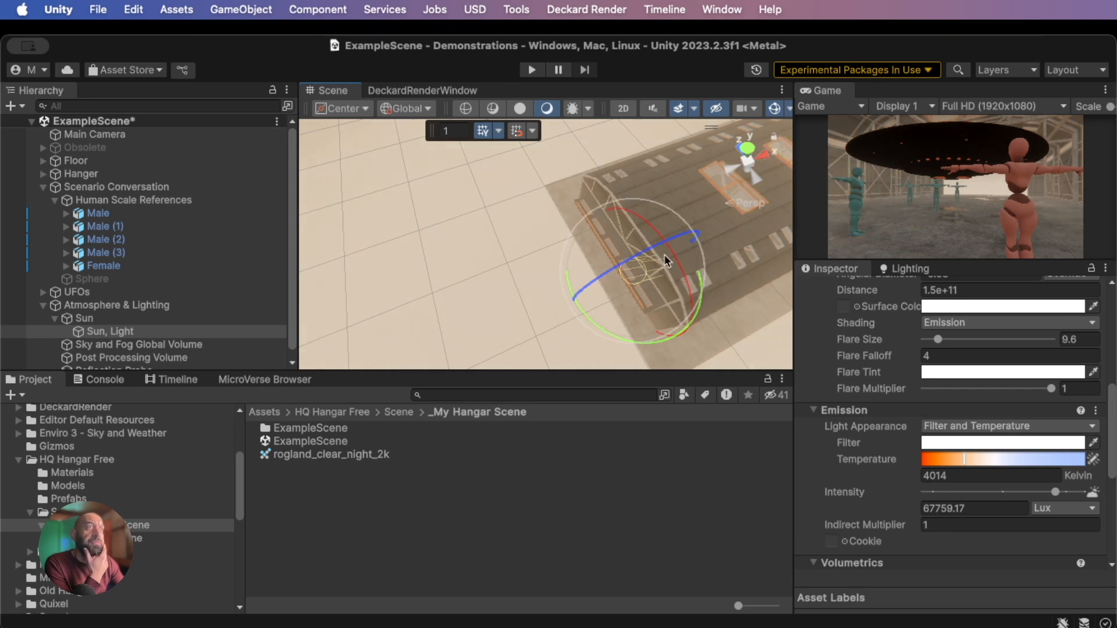
Rotate the sun light to about X 44, Y 91, Z 103 while viewing the hangar interior
{"action": "middle_click_drag", "start_coordinate": [691, 255], "coordinate": [510, 169]}
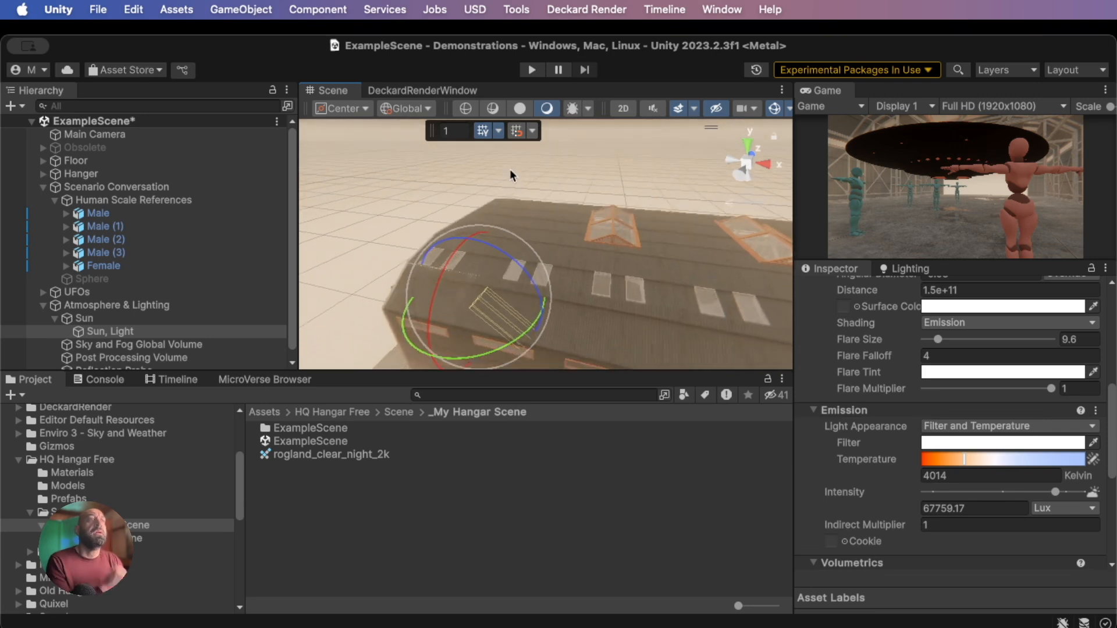
{"action": "right_click_drag", "start_coordinate": [584, 255], "coordinate": [459, 227]}
{"action": "middle_click_drag", "start_coordinate": [597, 285], "coordinate": [560, 246]}
{"action": "right_click_drag", "start_coordinate": [588, 256], "coordinate": [455, 245]}
{"action": "middle_click_drag", "start_coordinate": [604, 273], "coordinate": [492, 250]}
{"action": "left_click_drag", "start_coordinate": [467, 246], "coordinate": [488, 257]}
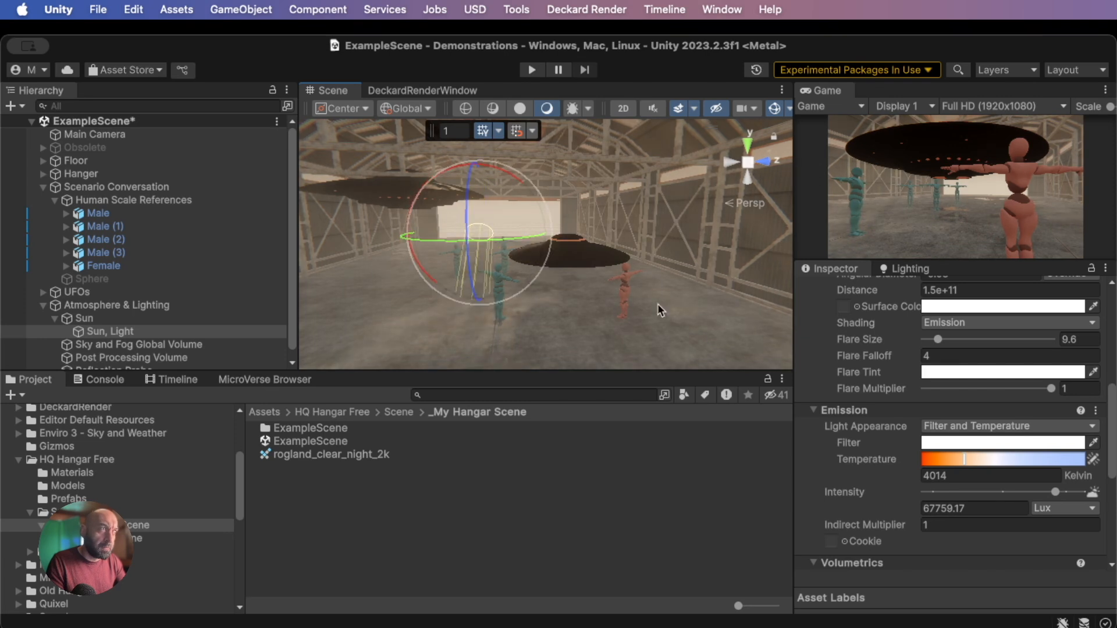
Set the angular diameter of the sun light's shape to 0
{"action": "scroll", "coordinate": [850, 407], "scroll_direction": "down", "scroll_amount": 4}
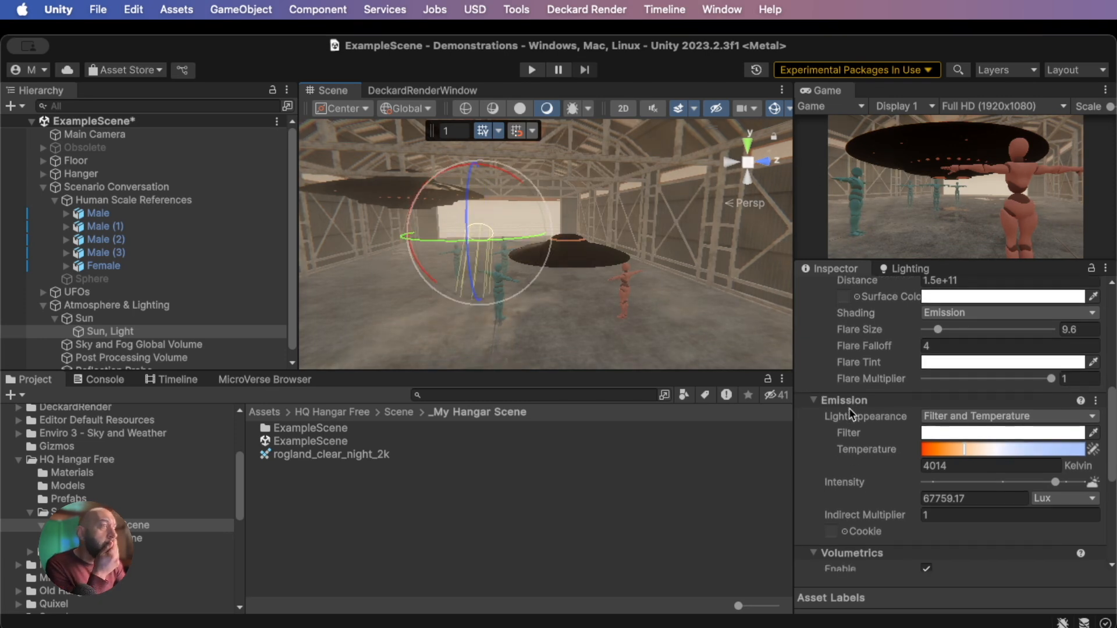
{"action": "scroll", "coordinate": [987, 541], "scroll_direction": "down", "scroll_amount": 3}
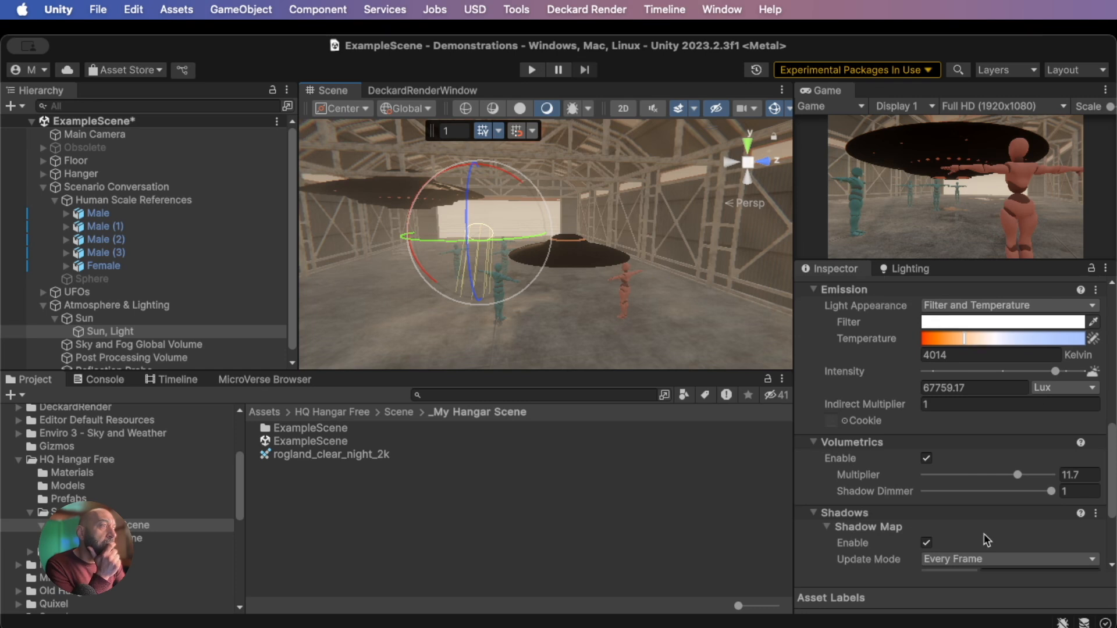
{"action": "scroll", "coordinate": [878, 497], "scroll_direction": "up", "scroll_amount": 10}
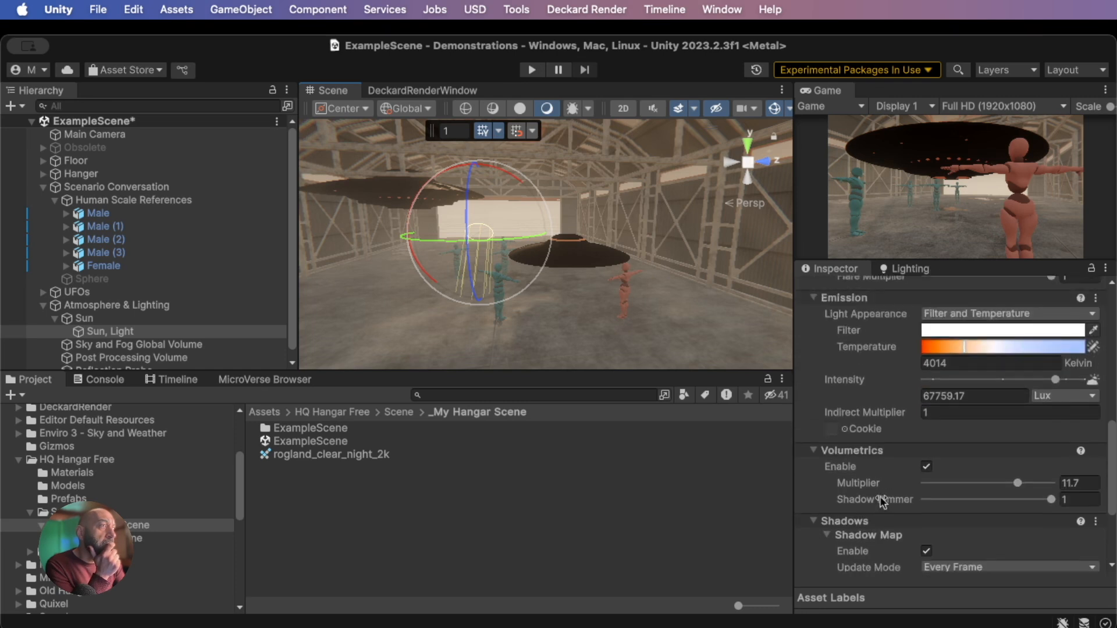
{"action": "scroll", "coordinate": [880, 494], "scroll_direction": "up", "scroll_amount": 4}
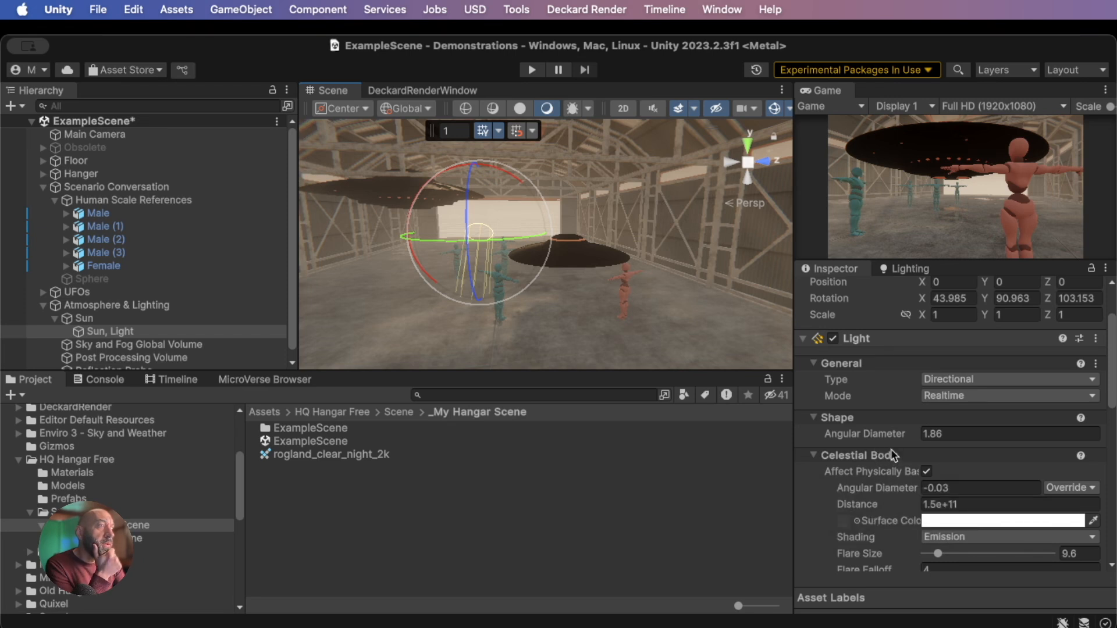
{"action": "left_click_drag", "start_coordinate": [896, 436], "coordinate": [881, 438]}
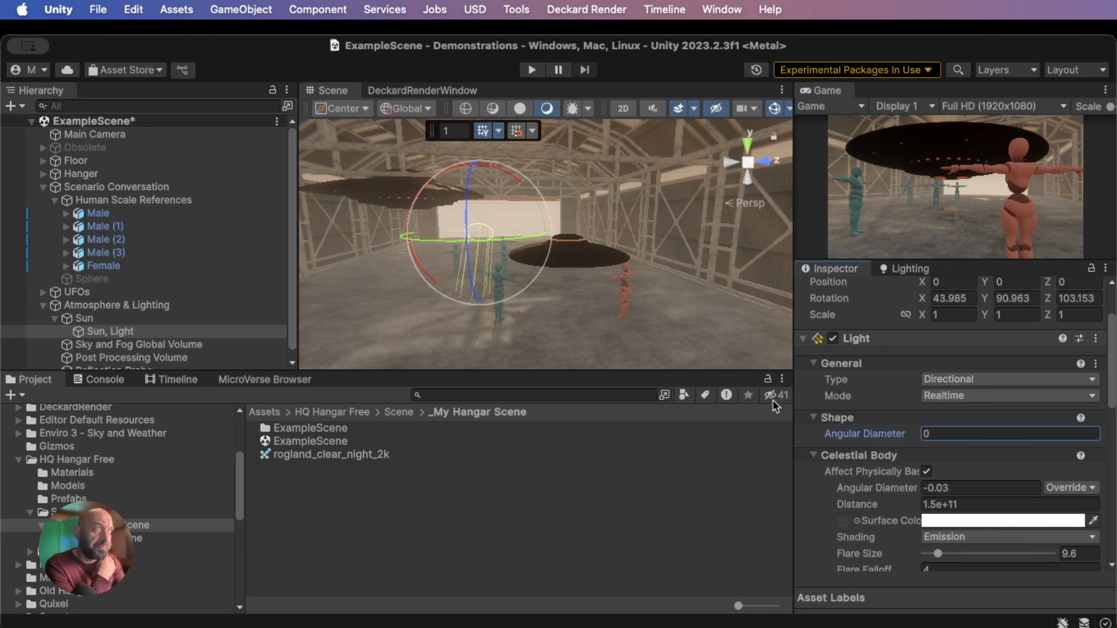
Raise the sun light's emission intensity further and adjust its rotation freehand
{"action": "scroll", "coordinate": [850, 474], "scroll_direction": "down", "scroll_amount": 3}
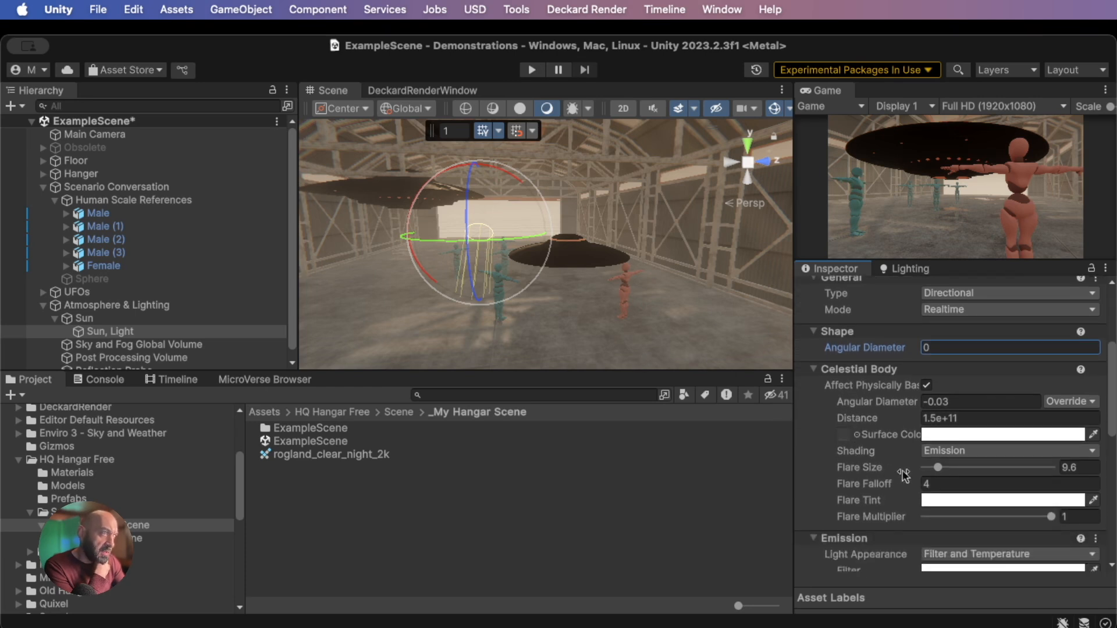
{"action": "scroll", "coordinate": [940, 463], "scroll_direction": "down", "scroll_amount": 2}
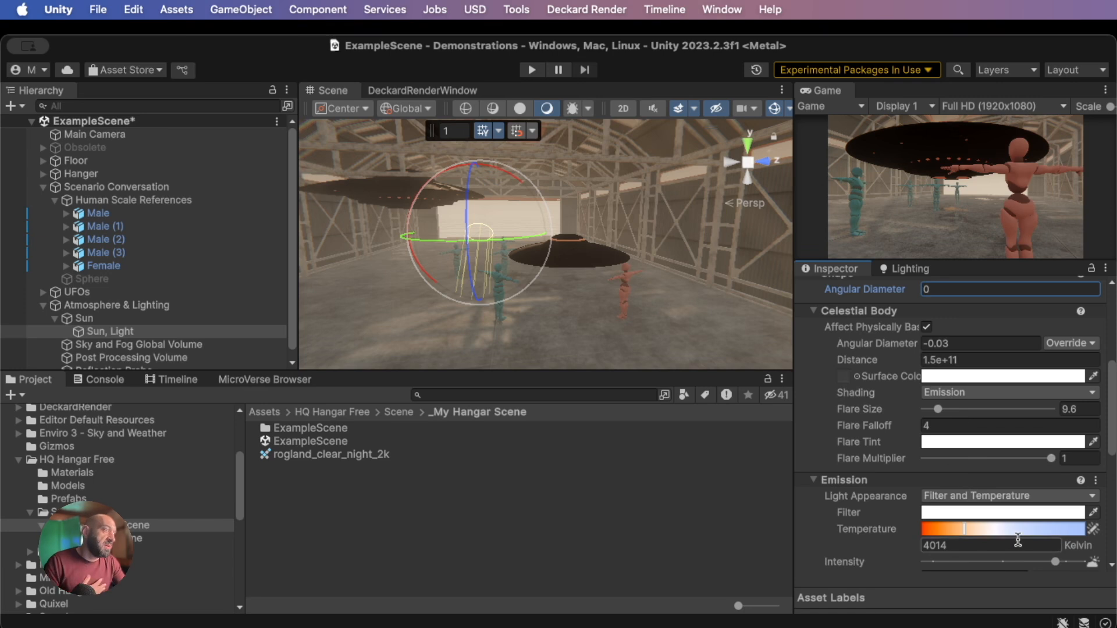
{"action": "left_click_drag", "start_coordinate": [1049, 562], "coordinate": [1074, 561]}
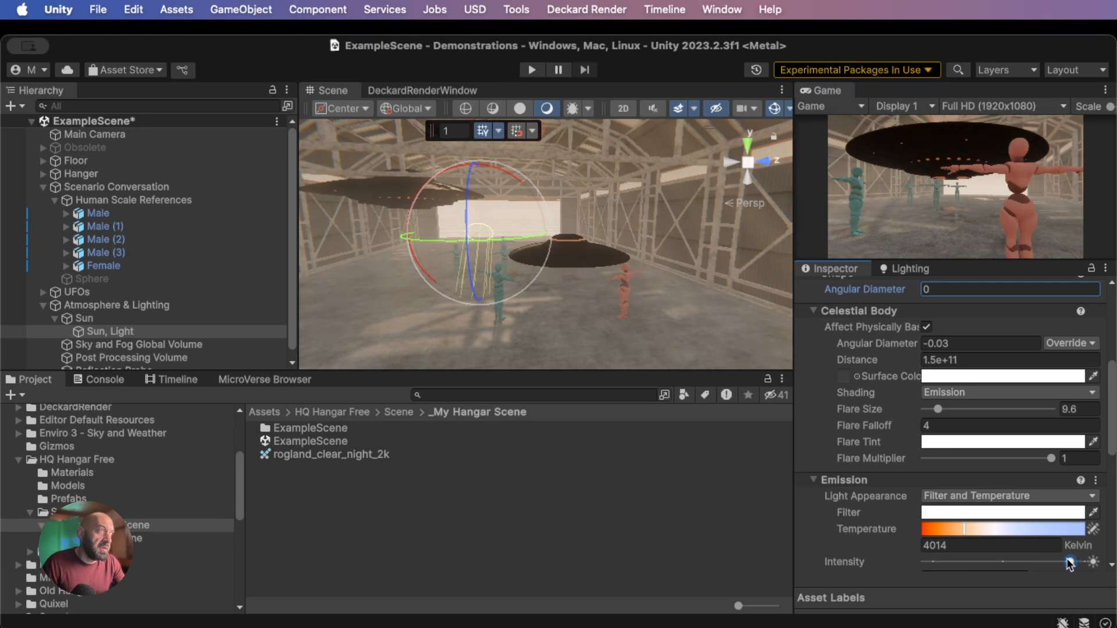
{"action": "left_click_drag", "start_coordinate": [483, 240], "coordinate": [528, 248]}
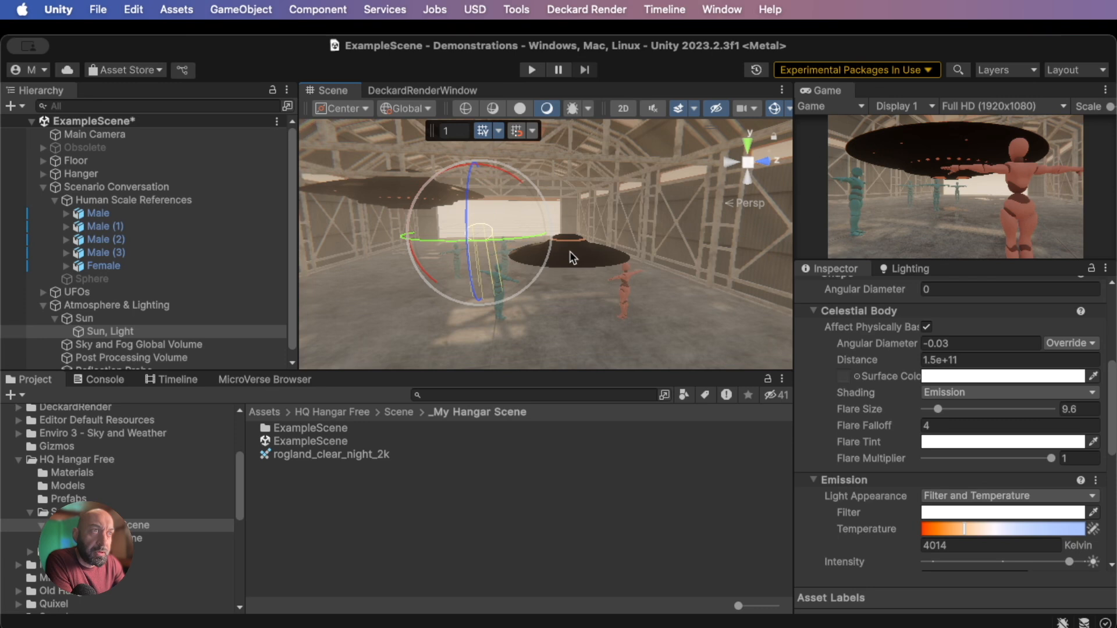
Deactivate the UFO hovering between the human figures in the middle of the hangar
{"action": "left_click", "coordinate": [570, 251]}
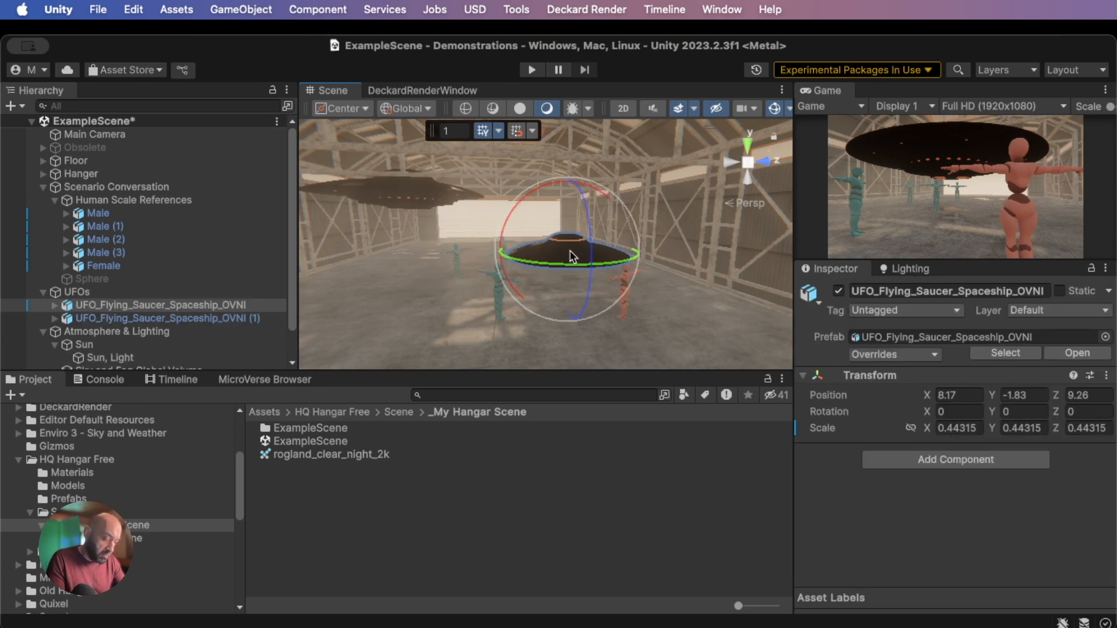
{"action": "key", "text": "f"}
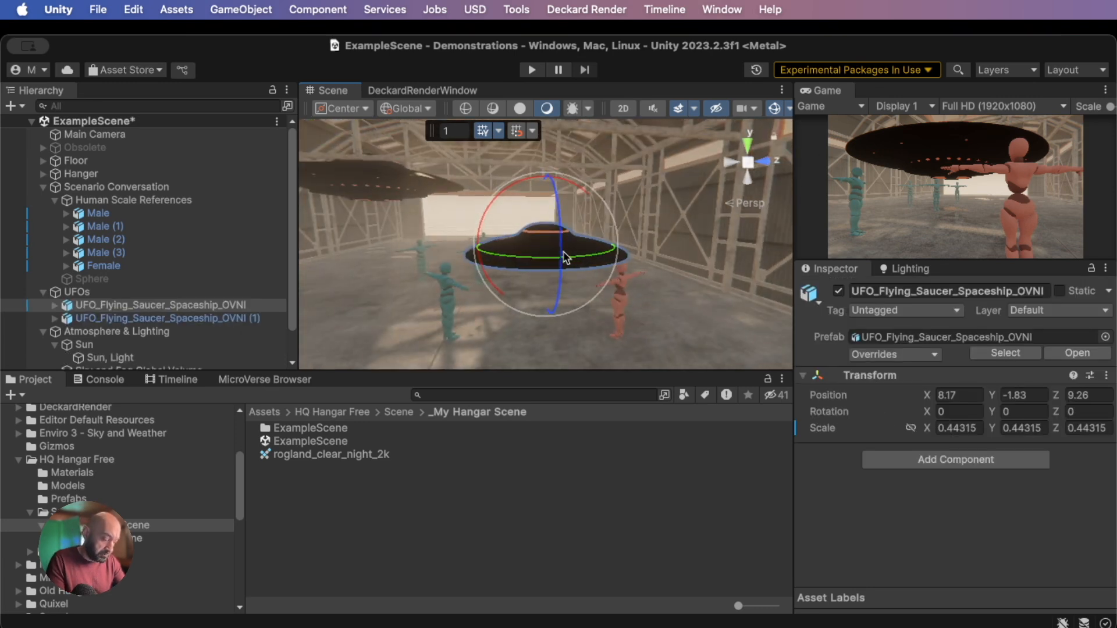
{"action": "left_click", "coordinate": [838, 291]}
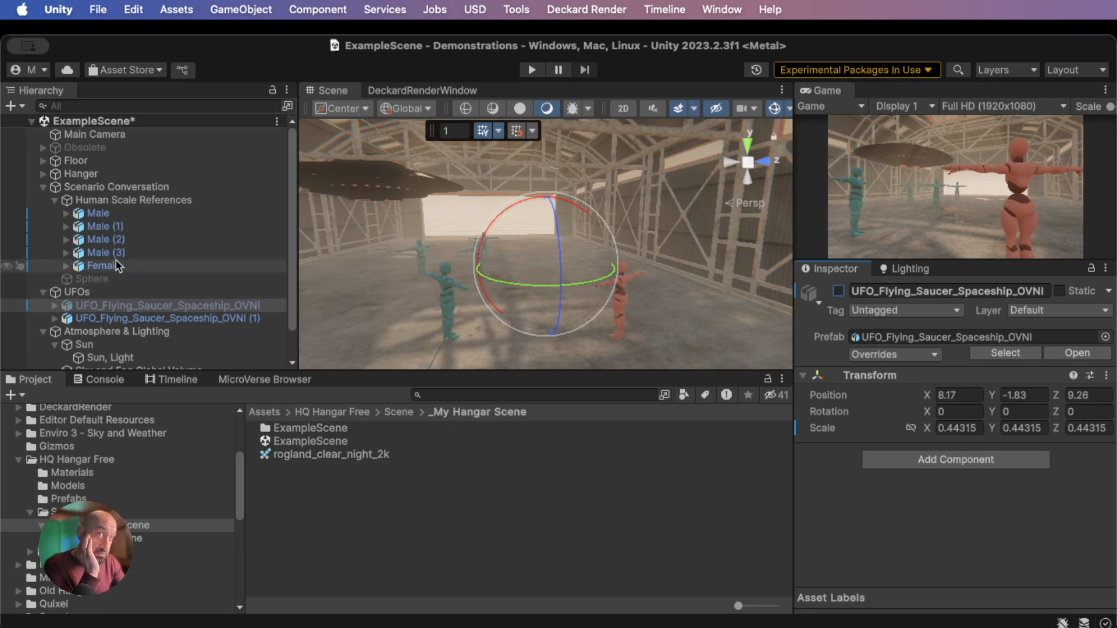
Rotate the sun light to about X 10.6, Y 80.5, Z 110.5 and raise its flare falloff to 12.68
{"action": "left_click", "coordinate": [130, 356]}
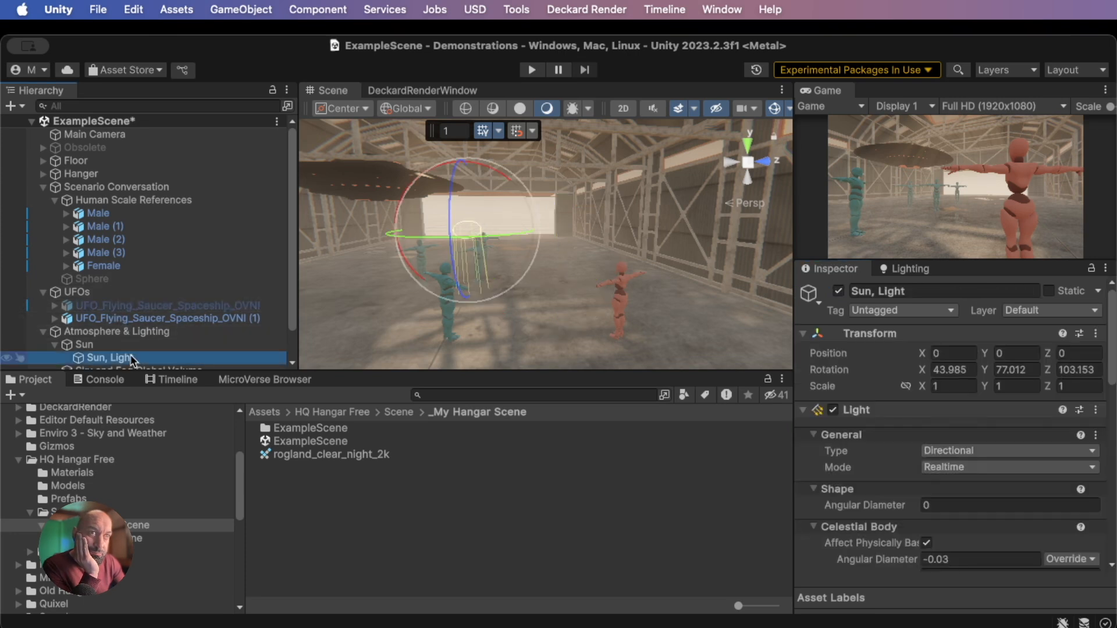
{"action": "left_click_drag", "start_coordinate": [457, 261], "coordinate": [462, 175]}
{"action": "scroll", "coordinate": [885, 433], "scroll_direction": "down", "scroll_amount": 5}
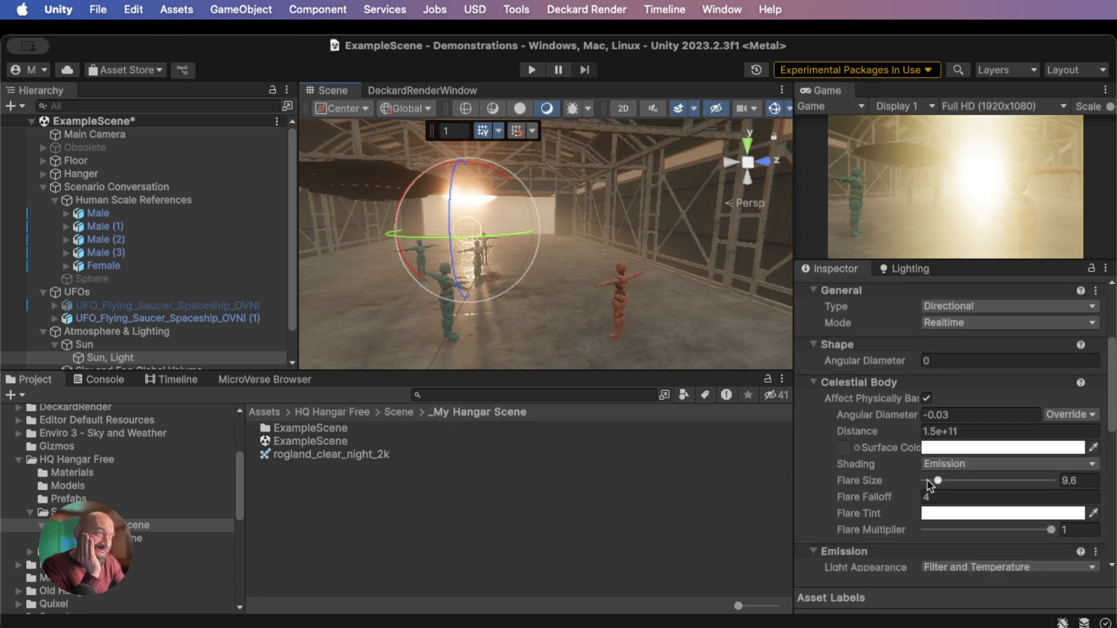
{"action": "left_click_drag", "start_coordinate": [894, 500], "coordinate": [1057, 499]}
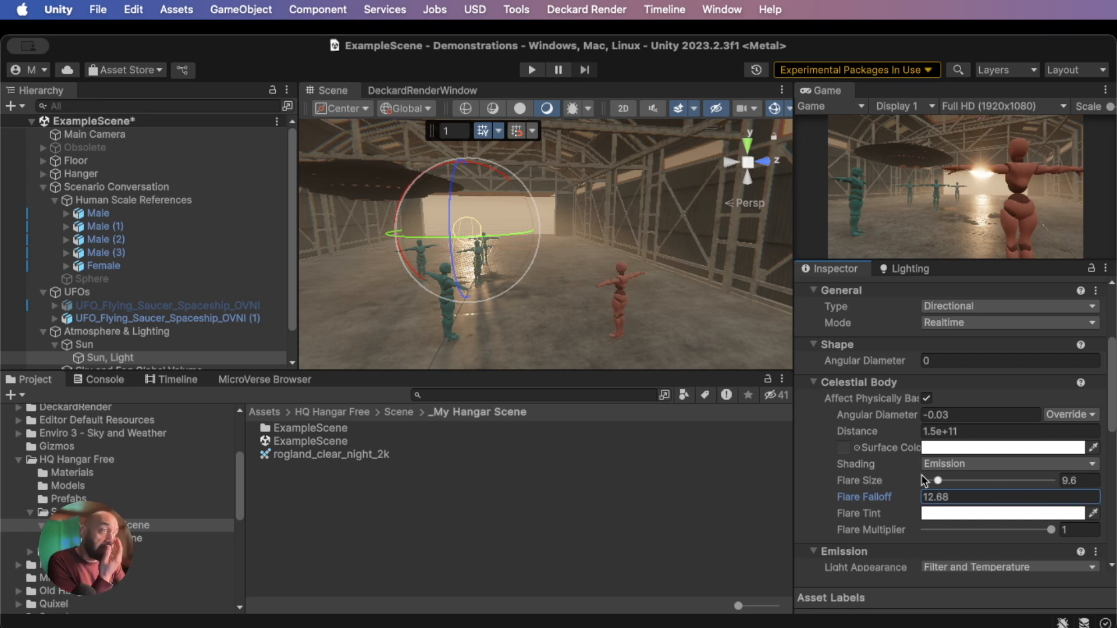
Search the project assets for "lens" and open the Lens Flare Samples folder
{"action": "left_click", "coordinate": [457, 394]}
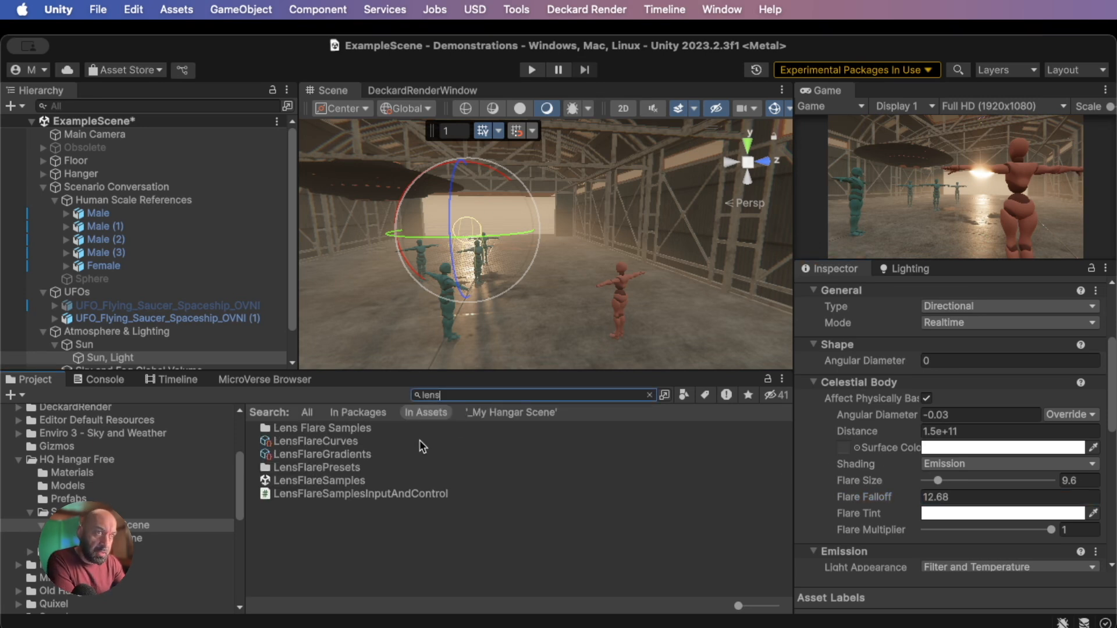
{"action": "double_click", "coordinate": [347, 429]}
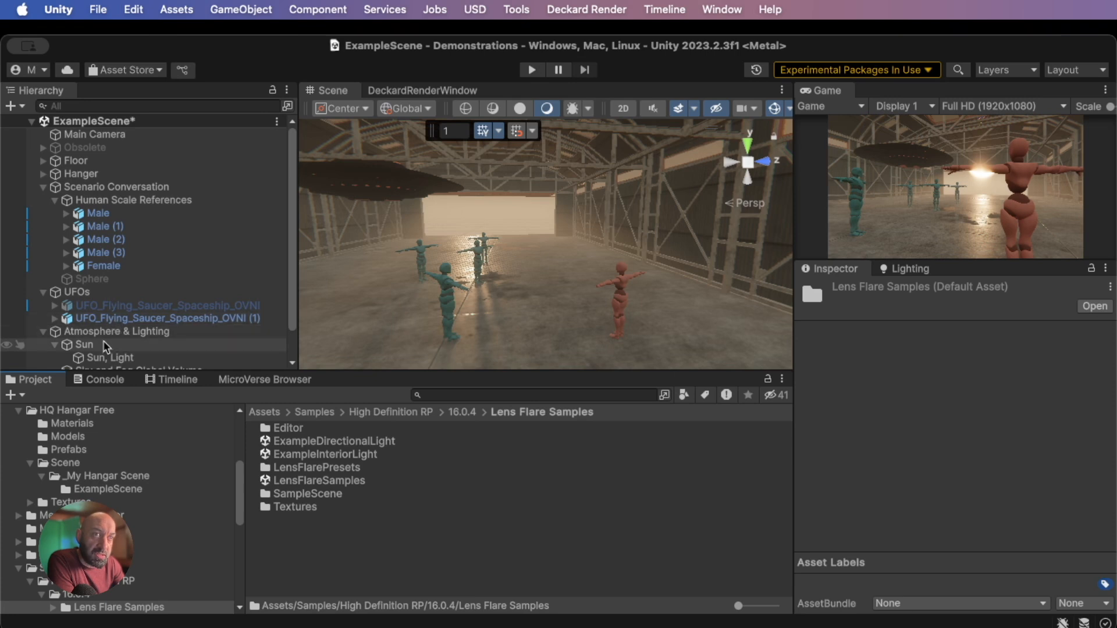
Add a Lens Flare (SRP) component to the sun light
{"action": "left_click", "coordinate": [110, 355]}
{"action": "scroll", "coordinate": [880, 466], "scroll_direction": "down", "scroll_amount": 10}
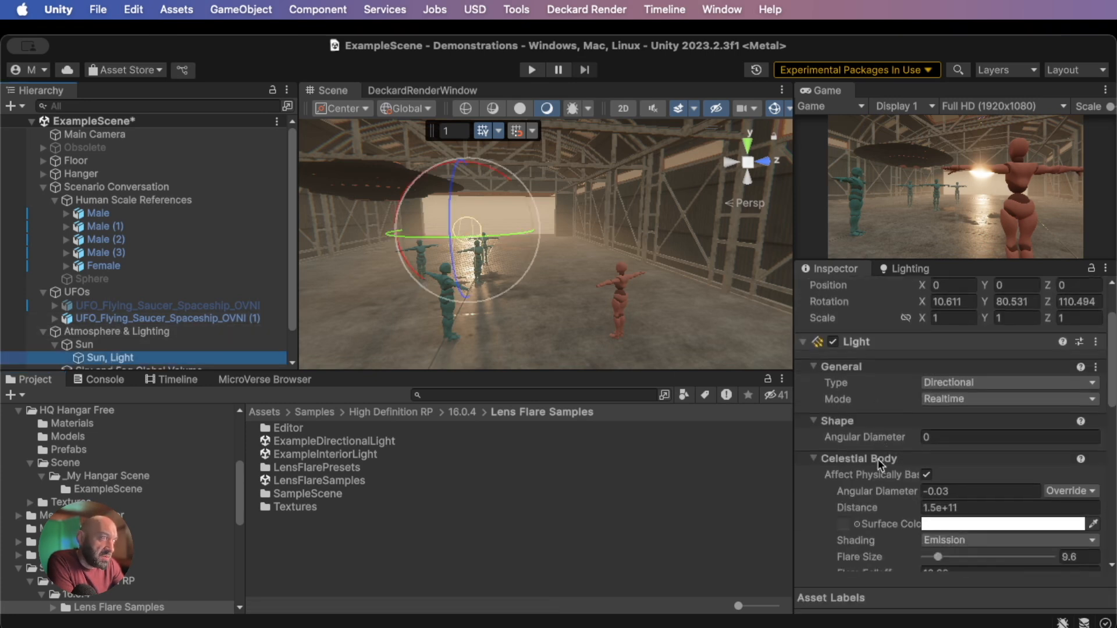
{"action": "scroll", "coordinate": [983, 489], "scroll_direction": "down", "scroll_amount": 2}
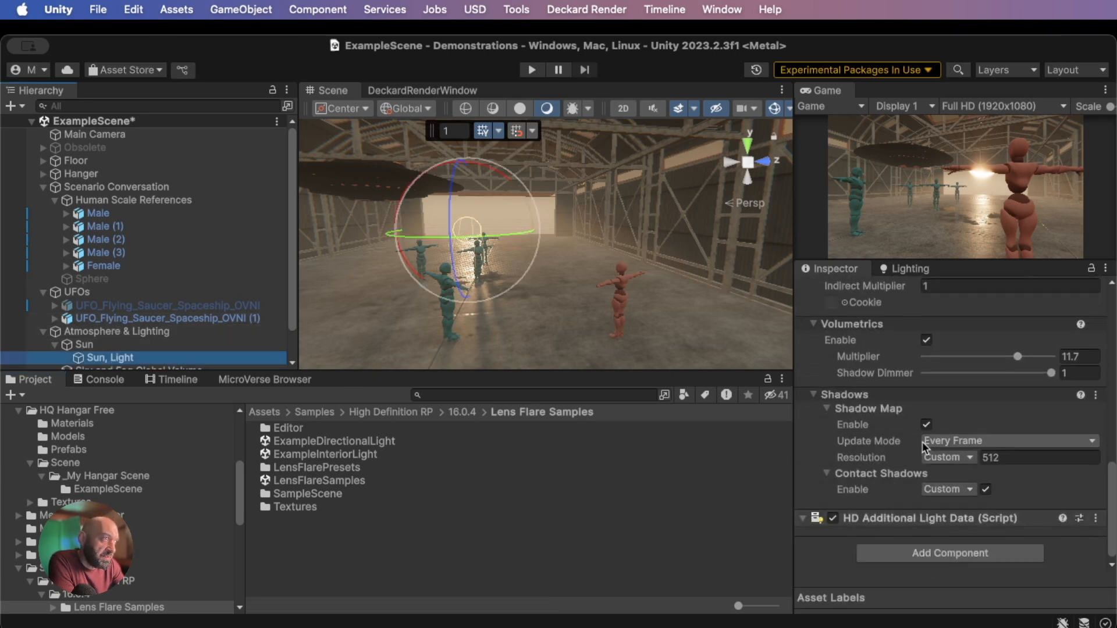
{"action": "left_click", "coordinate": [899, 549]}
{"action": "type", "text": "len"}
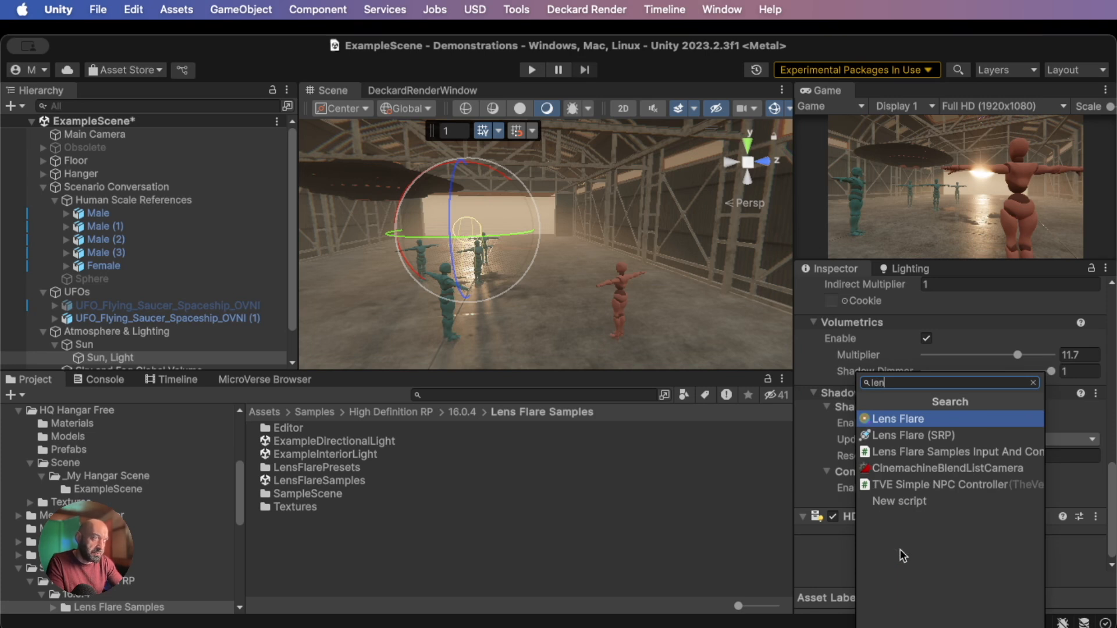
{"action": "key", "text": "Down"}
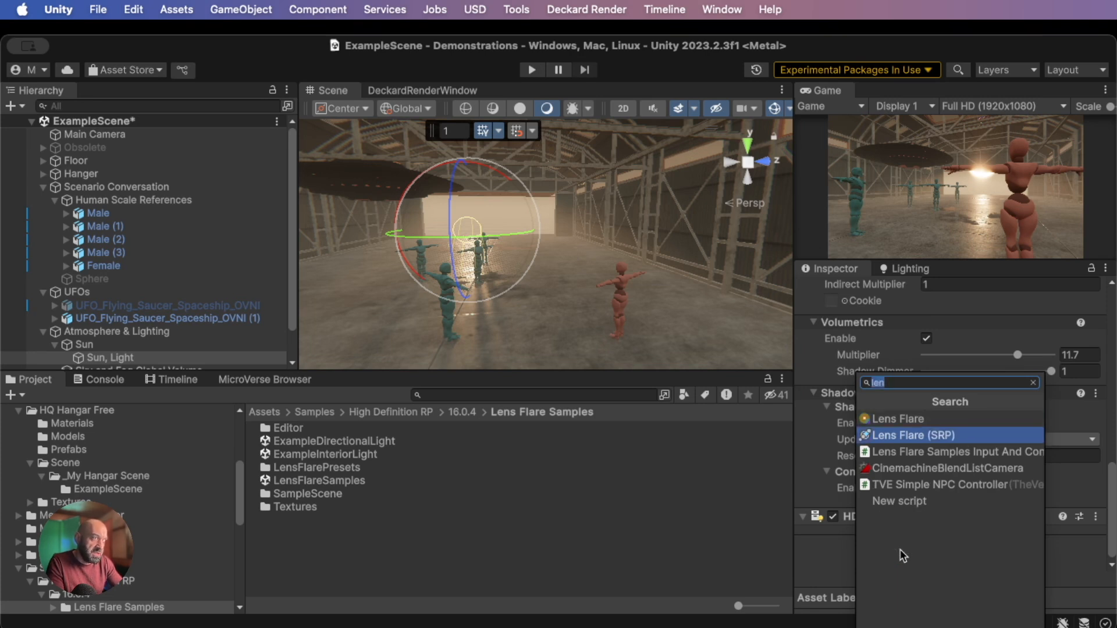
{"action": "key", "text": "Return"}
Preview the available lens flare data presets on the sun light one by one, from 17-270mm through Sun_Flare_w_Ring
{"action": "scroll", "coordinate": [902, 484], "scroll_direction": "down", "scroll_amount": 5}
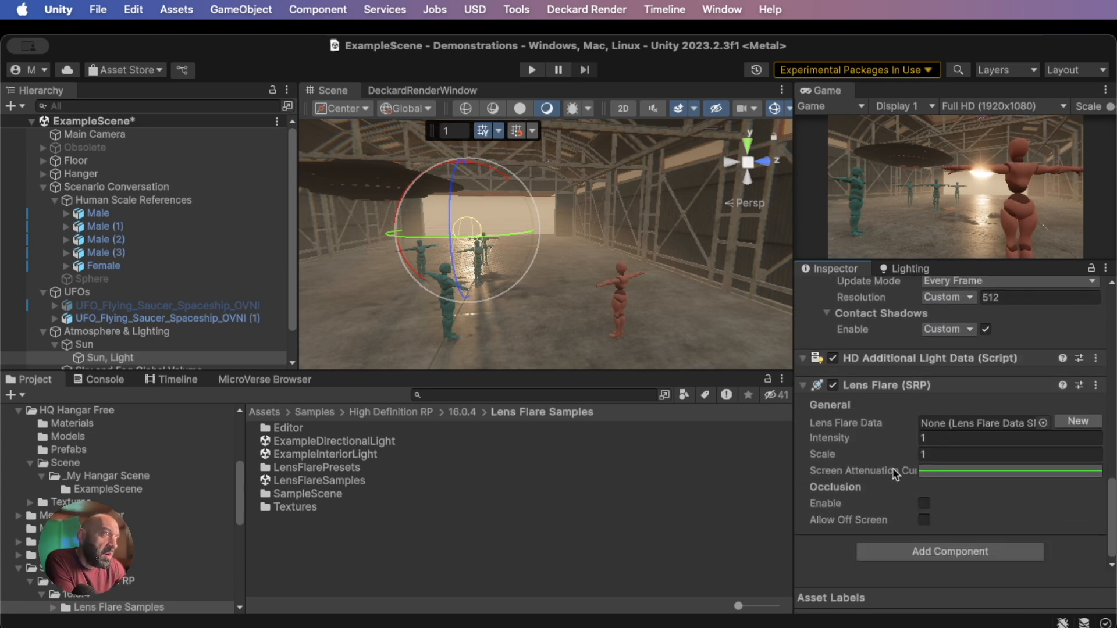
{"action": "left_click", "coordinate": [1043, 423]}
{"action": "left_click", "coordinate": [865, 365]}
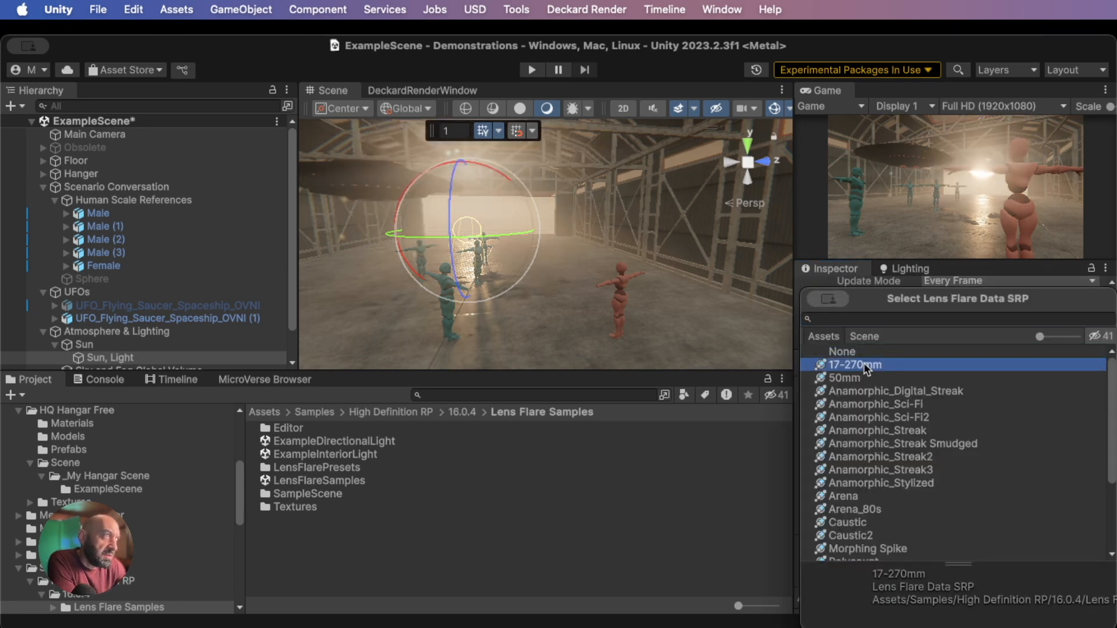
{"action": "key", "text": "Down"}
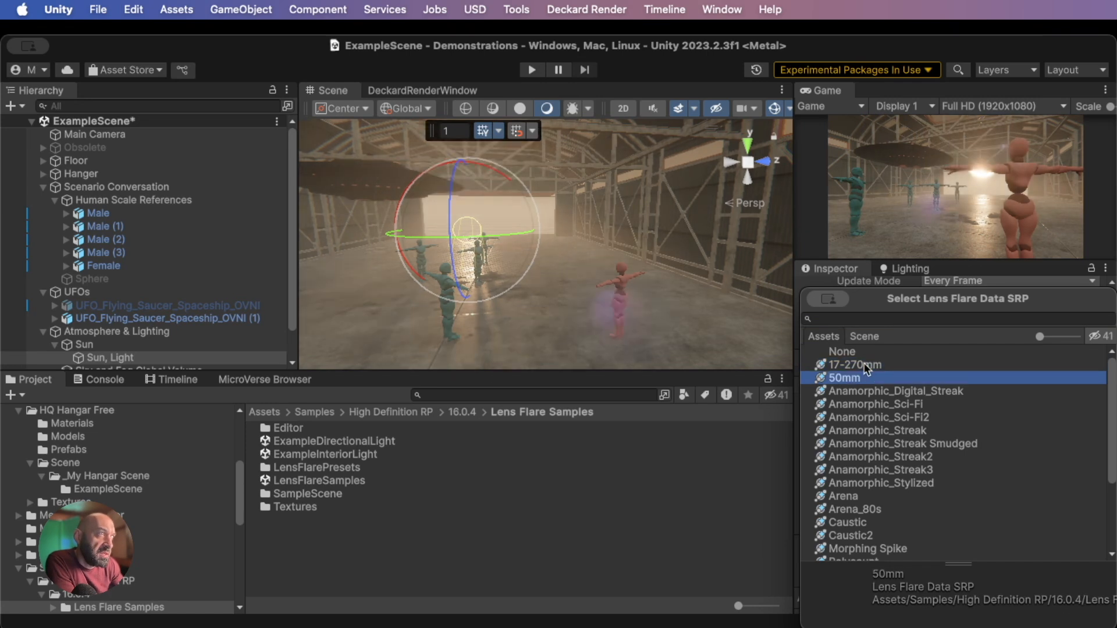
{"action": "key", "text": "Down"}
{"action": "key", "text": "Down"}
{"action": "key", "text": "Down"}
{"action": "key", "text": "Down"}
{"action": "key", "text": "Down"}
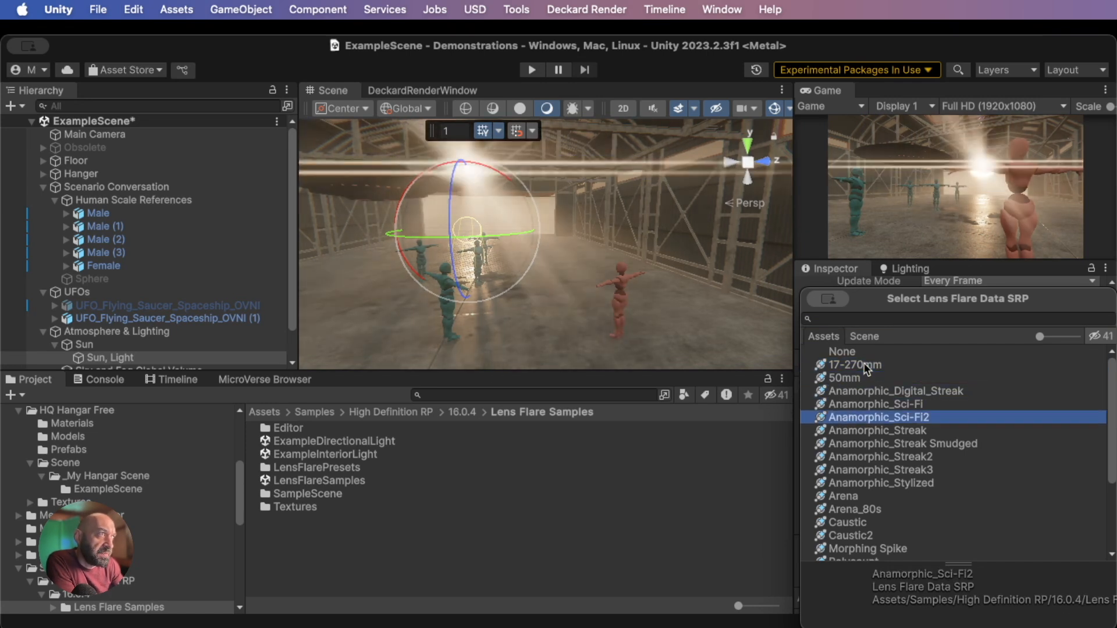
{"action": "key", "text": "Down"}
{"action": "key", "text": "Down"}
{"action": "key", "text": "Down"}
{"action": "key", "text": "Down"}
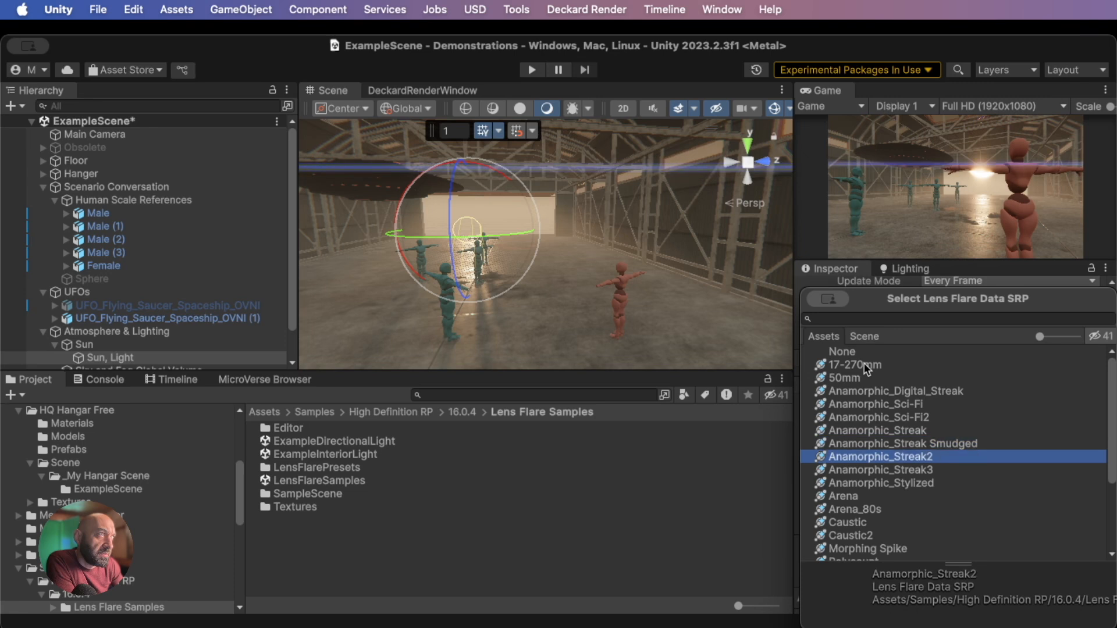
{"action": "key", "text": "Down"}
{"action": "key", "text": "Down"}
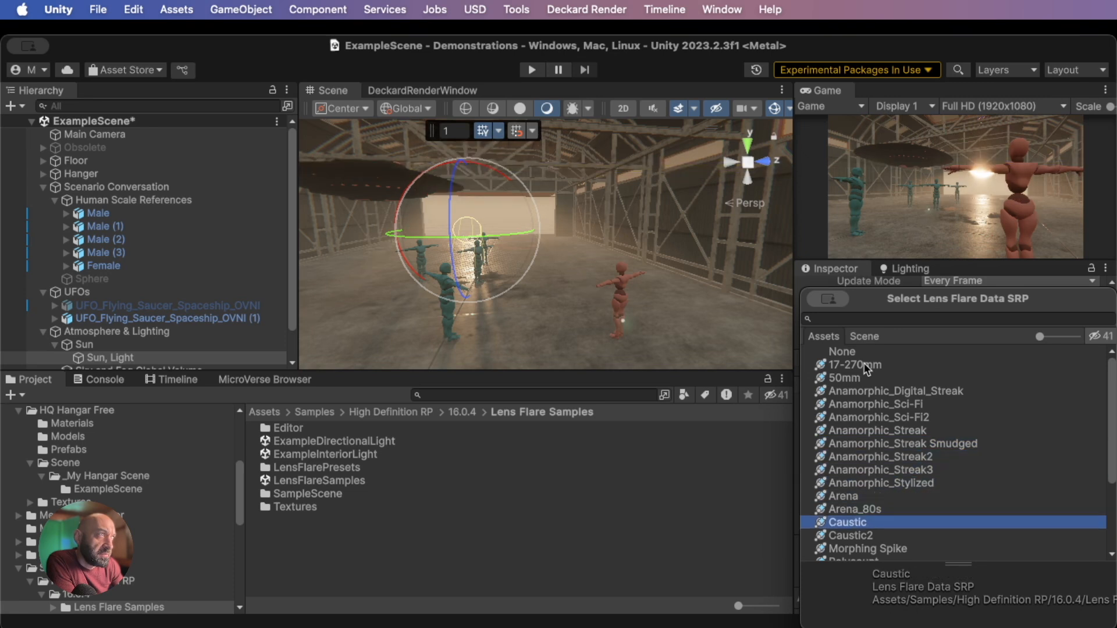
{"action": "key", "text": "Down"}
{"action": "key", "text": "Down"}
{"action": "key", "text": "Down"}
{"action": "key", "text": "Down"}
{"action": "key", "text": "Down"}
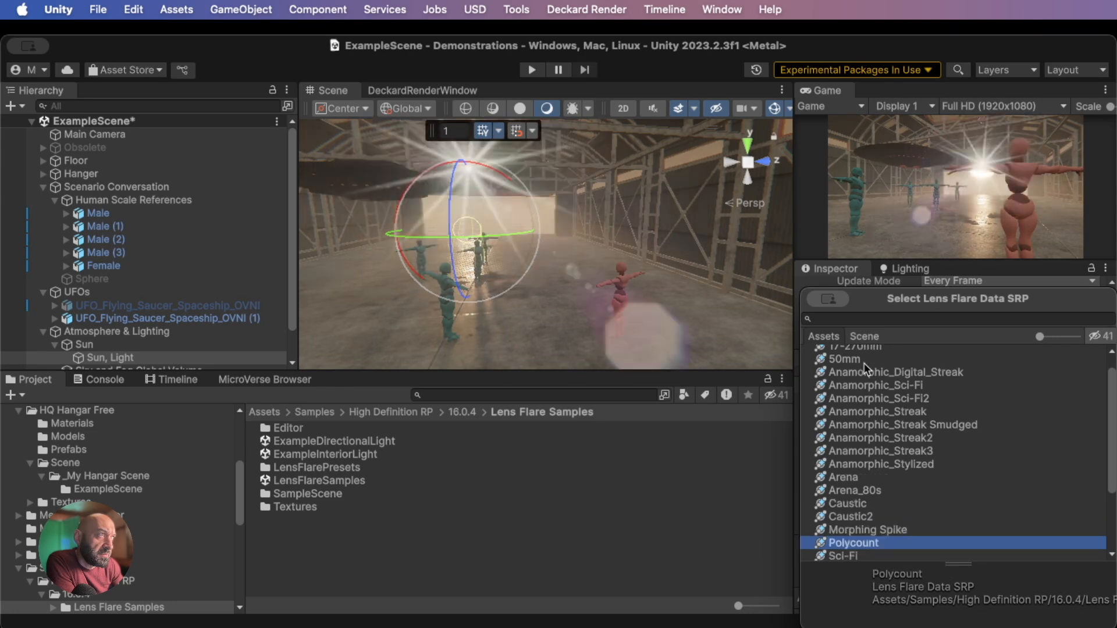
{"action": "key", "text": "Up"}
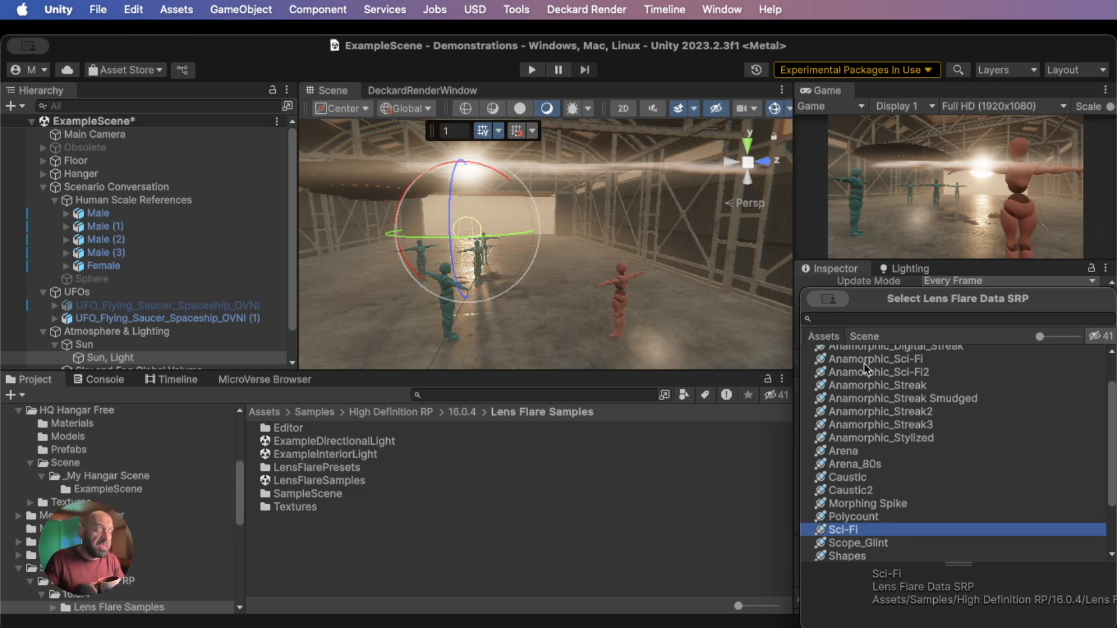
{"action": "key", "text": "Down"}
{"action": "key", "text": "Down"}
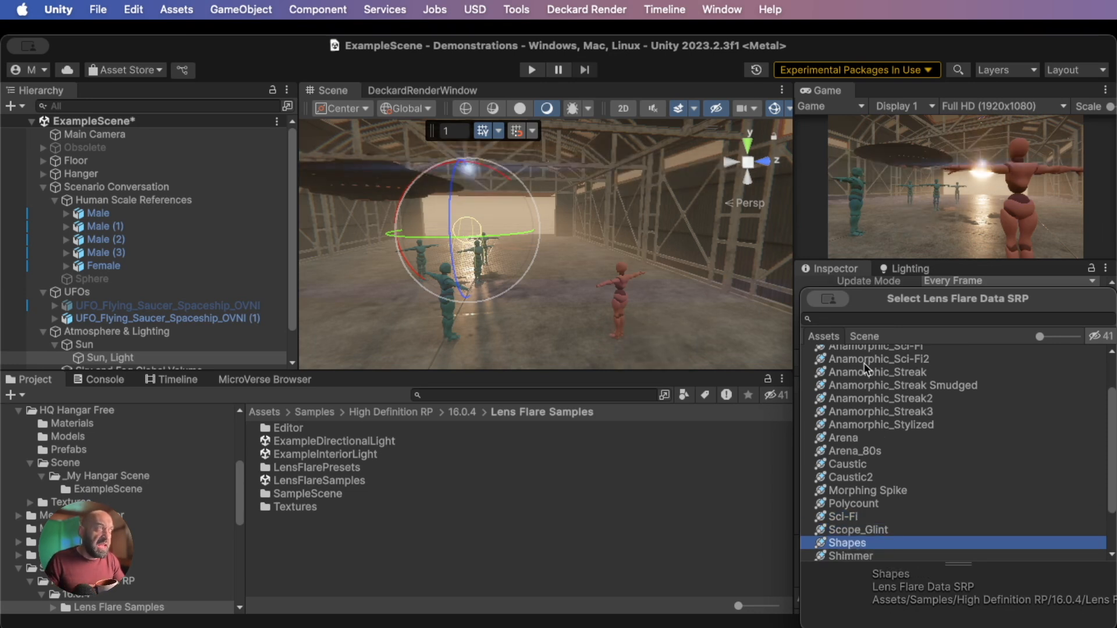
{"action": "key", "text": "Down"}
{"action": "key", "text": "Down"}
{"action": "key", "text": "Down"}
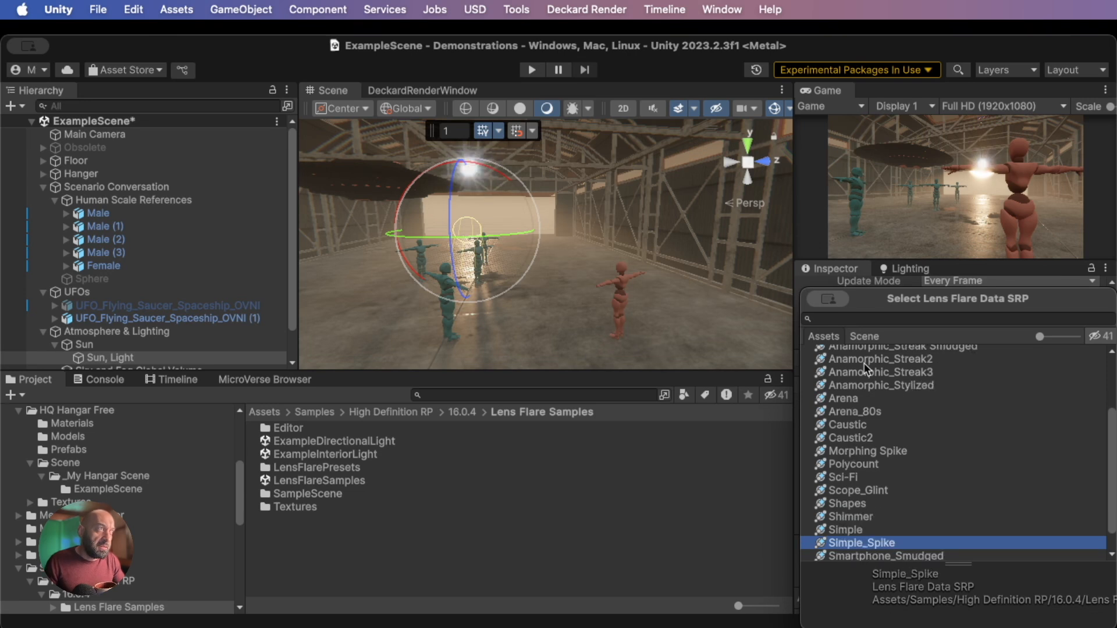
{"action": "key", "text": "Up"}
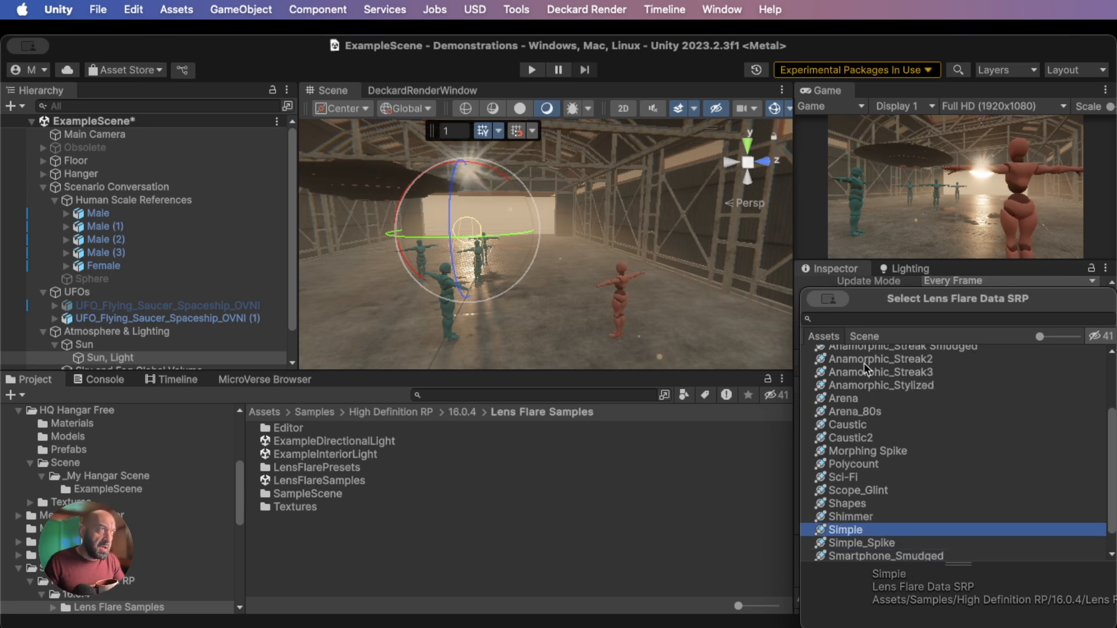
{"action": "key", "text": "Down"}
{"action": "key", "text": "Down"}
{"action": "key", "text": "Down"}
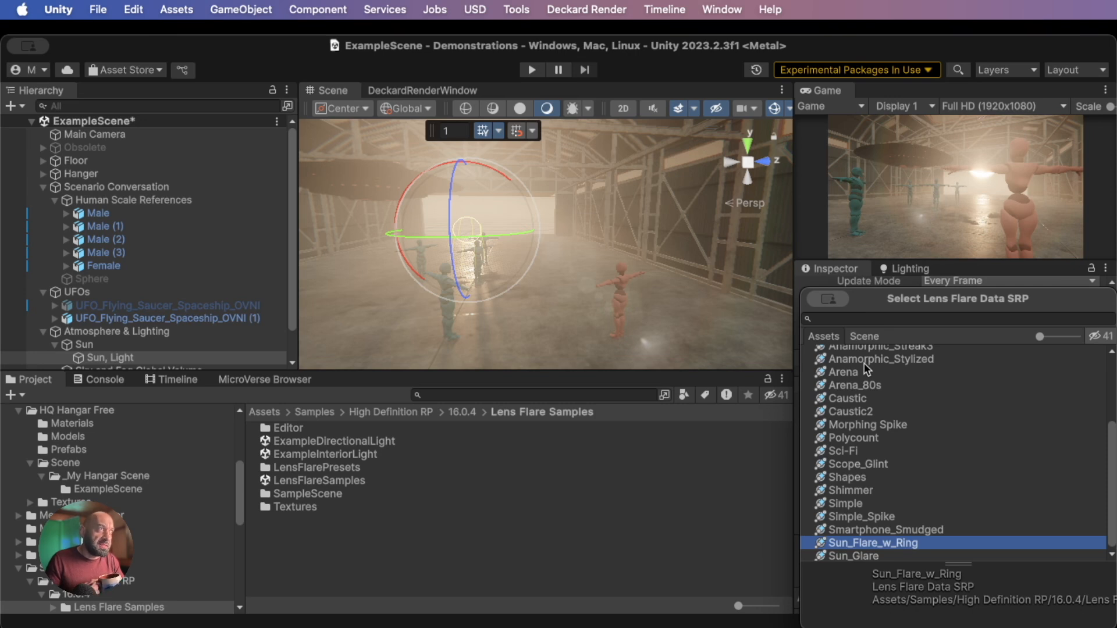
Compare the Sun_Flare_w_Ring and Sun_Glare lens flare presets on the sun light
{"action": "key", "text": "Down"}
{"action": "key", "text": "Up"}
{"action": "key", "text": "Down"}
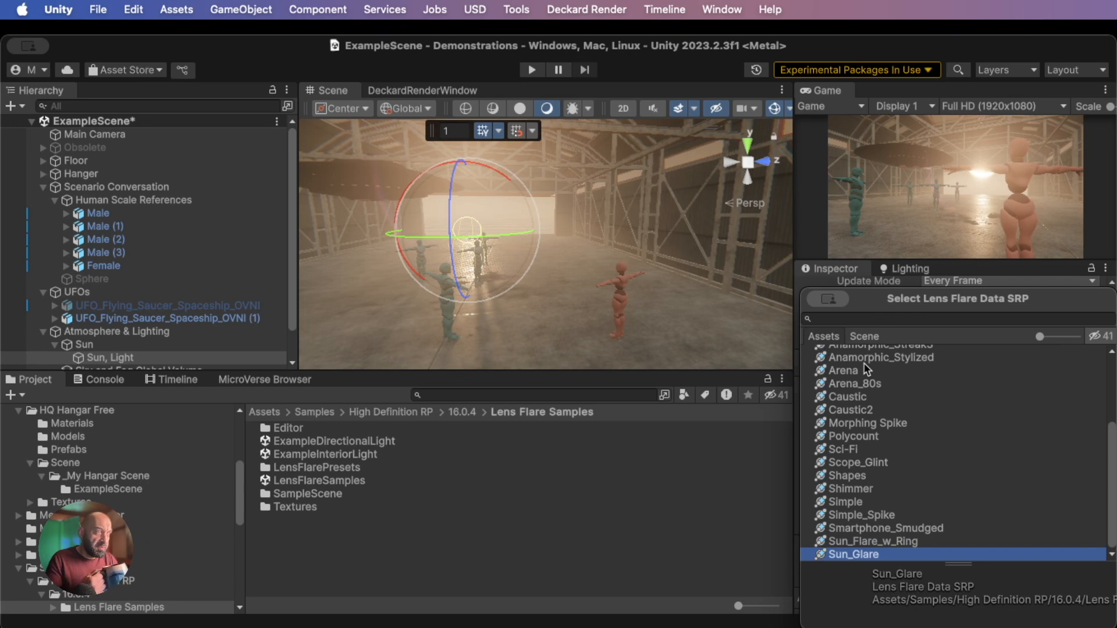
{"action": "key", "text": "Up"}
{"action": "key", "text": "Down"}
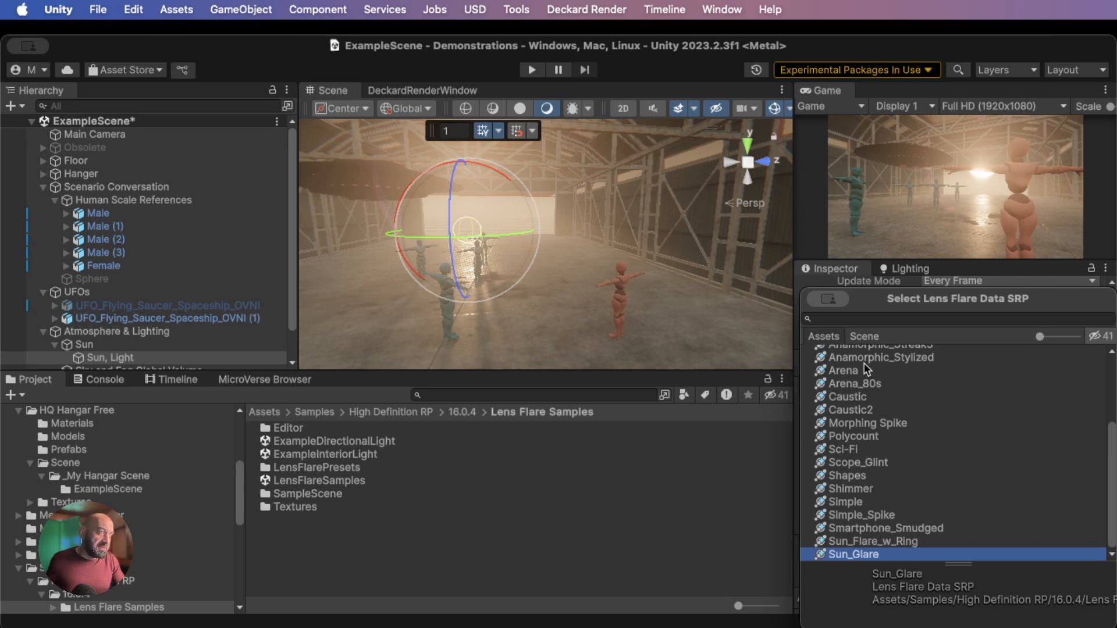
{"action": "key", "text": "Up"}
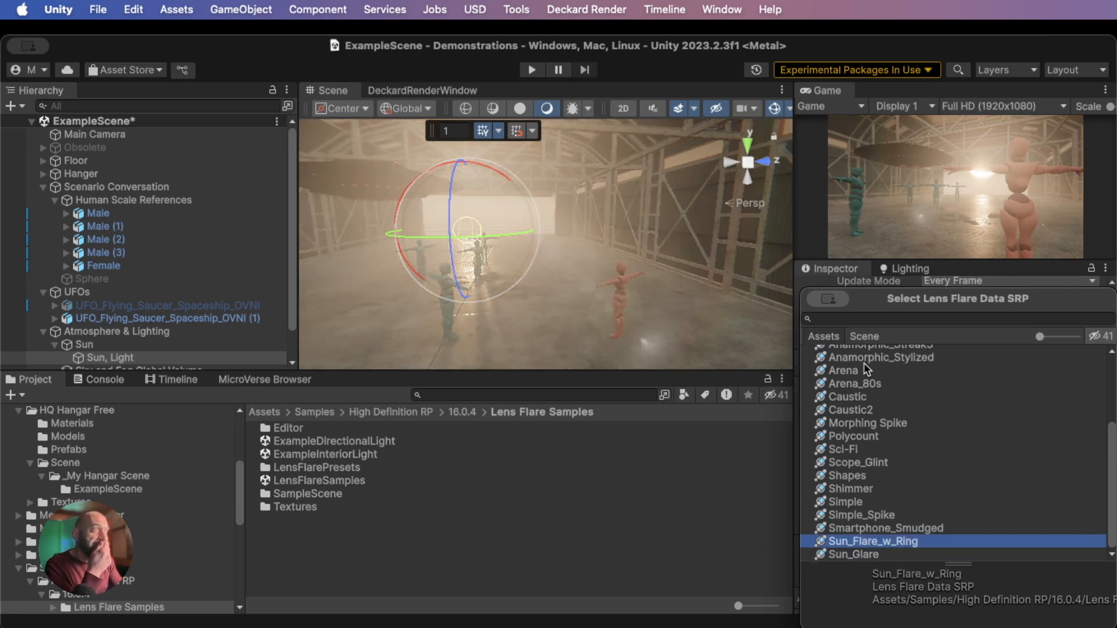
{"action": "key", "text": "Up"}
{"action": "key", "text": "Down"}
{"action": "key", "text": "Down"}
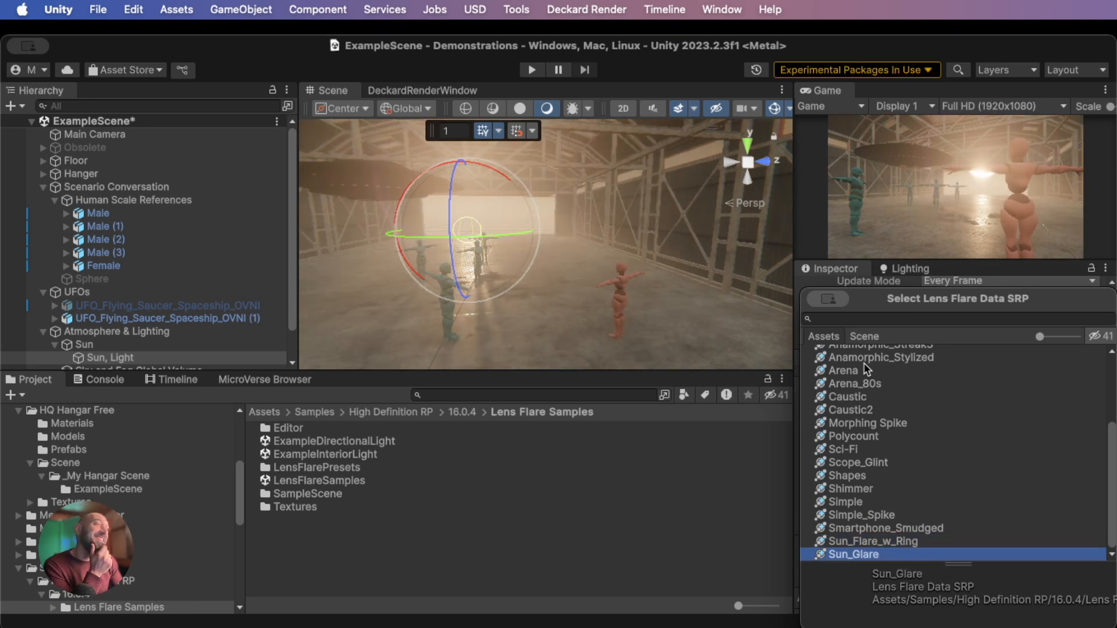
{"action": "key", "text": "Up"}
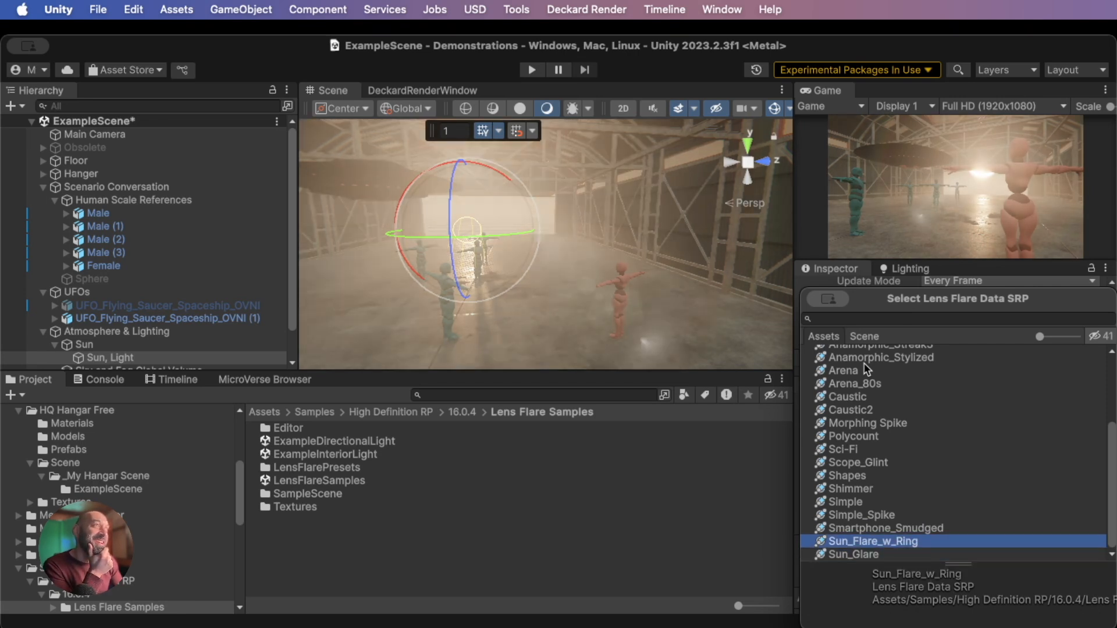
{"action": "scroll", "coordinate": [864, 362], "scroll_direction": "up", "scroll_amount": 3}
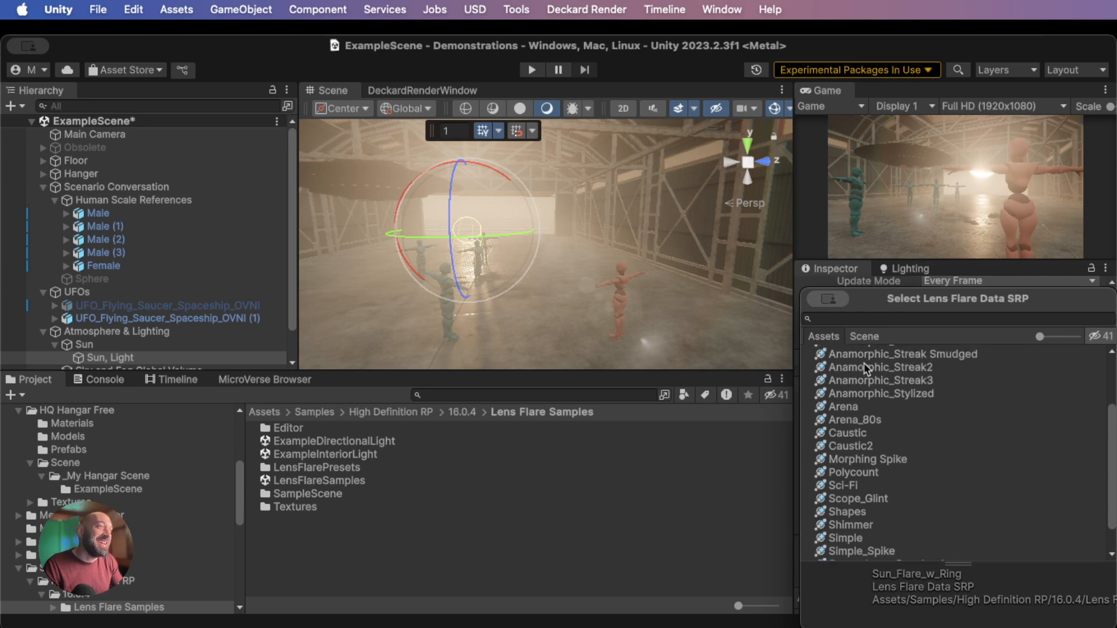
Assign the Sci-Fi lens flare data to the sun light and reduce the flare intensity to 0.13
{"action": "left_click", "coordinate": [852, 496]}
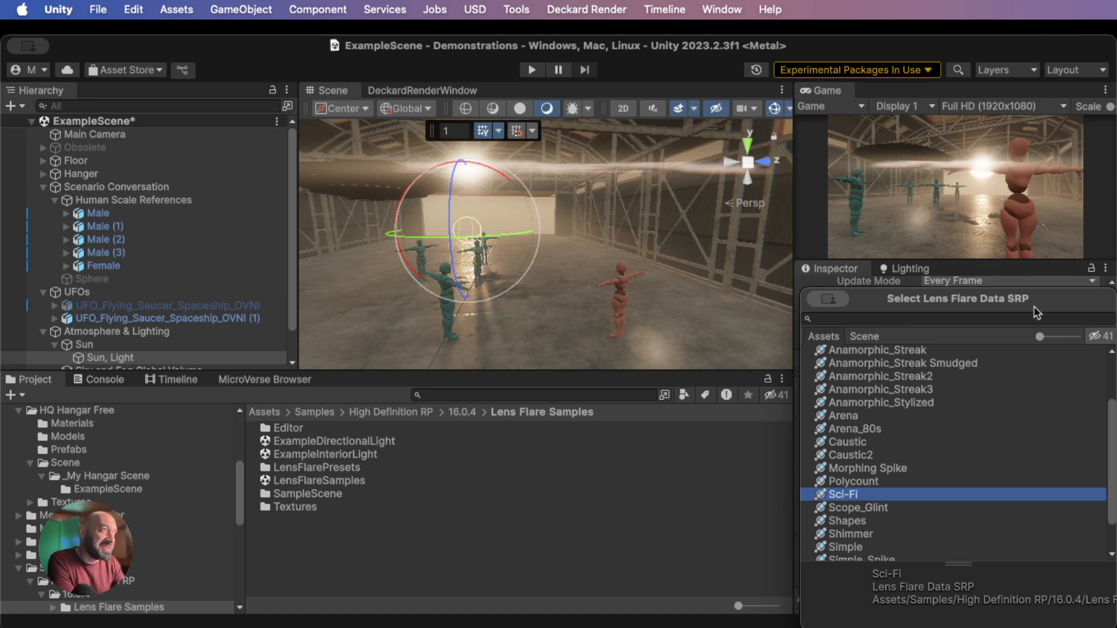
{"action": "key", "text": "Return"}
{"action": "left_click_drag", "start_coordinate": [853, 442], "coordinate": [824, 437]}
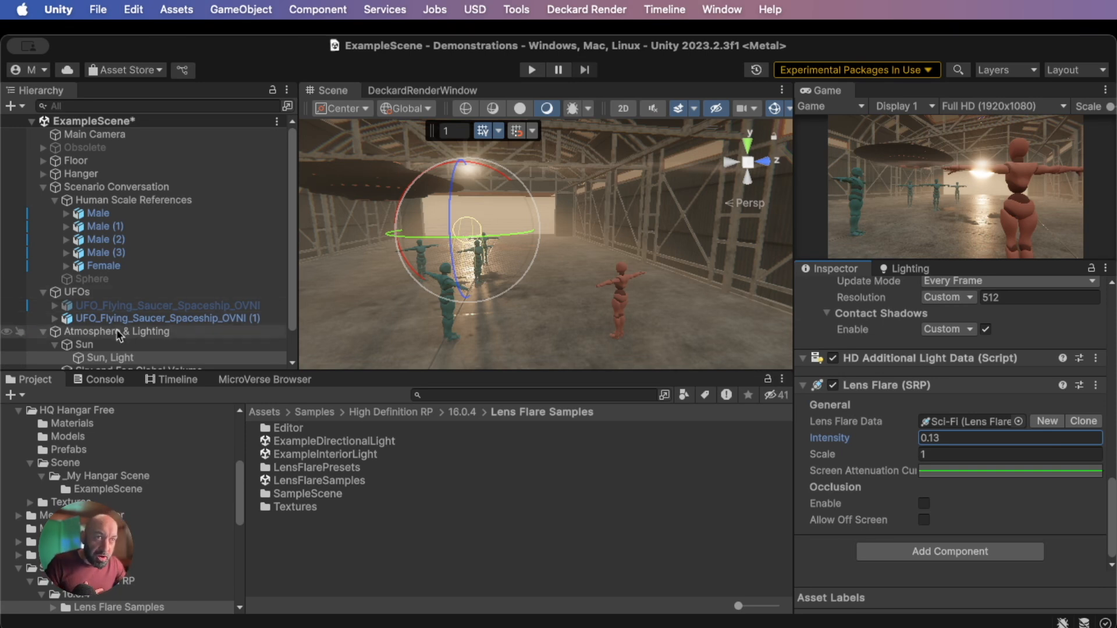
Rotate the sun light freehand around a single axis, lowering it toward the hangar opening and raising it high above the roof
{"action": "scroll", "coordinate": [105, 341], "scroll_direction": "down", "scroll_amount": 2}
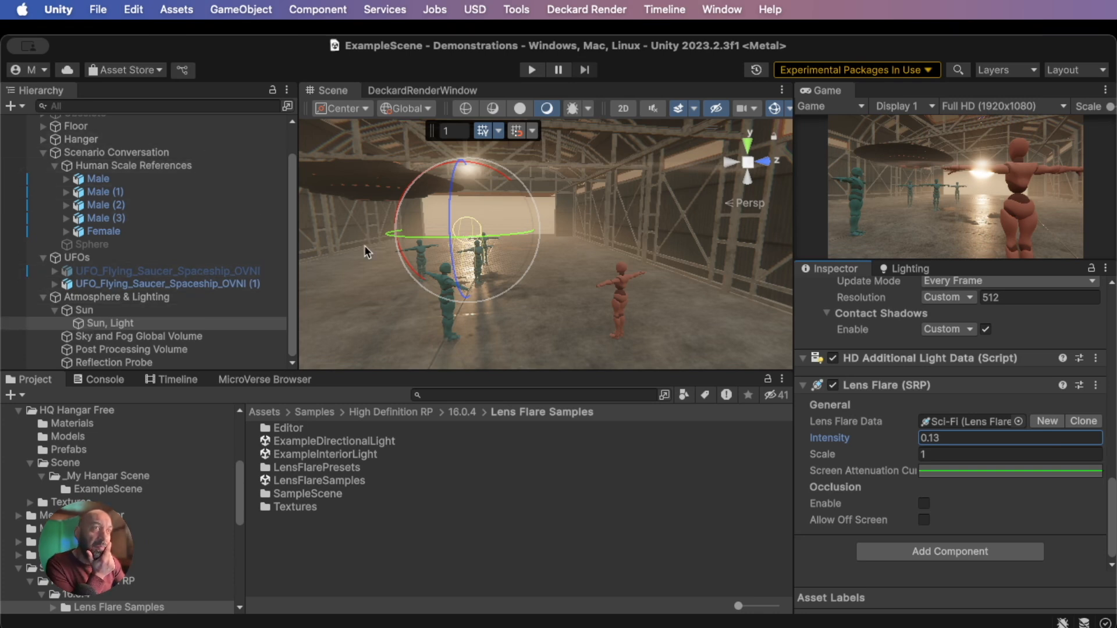
{"action": "left_click_drag", "start_coordinate": [449, 249], "coordinate": [459, 211]}
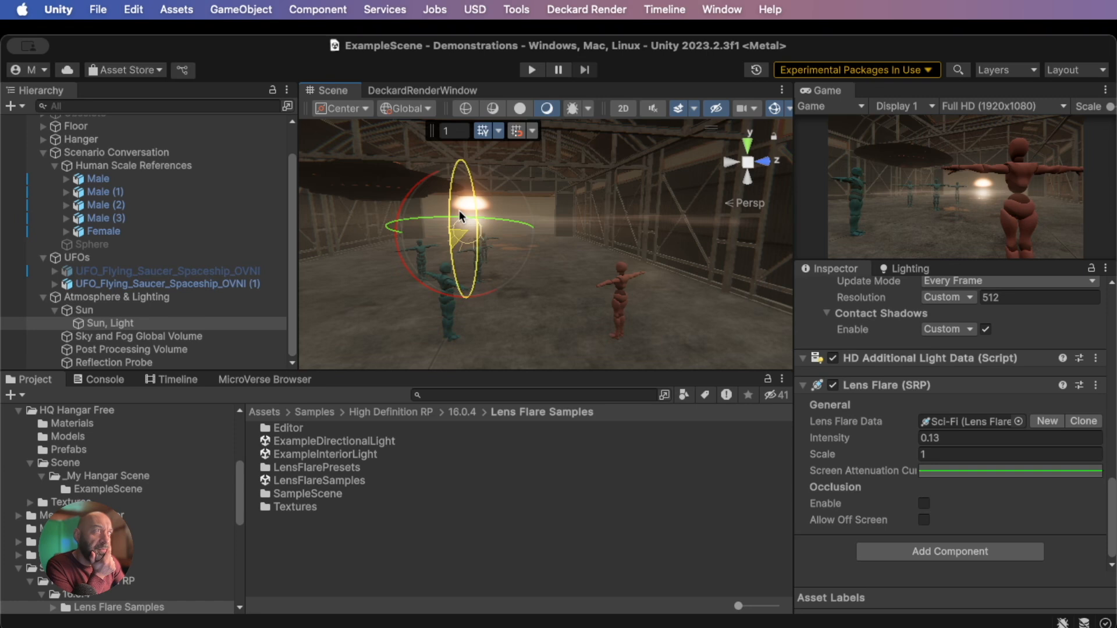
{"action": "left_click_drag", "start_coordinate": [459, 211], "coordinate": [494, 346]}
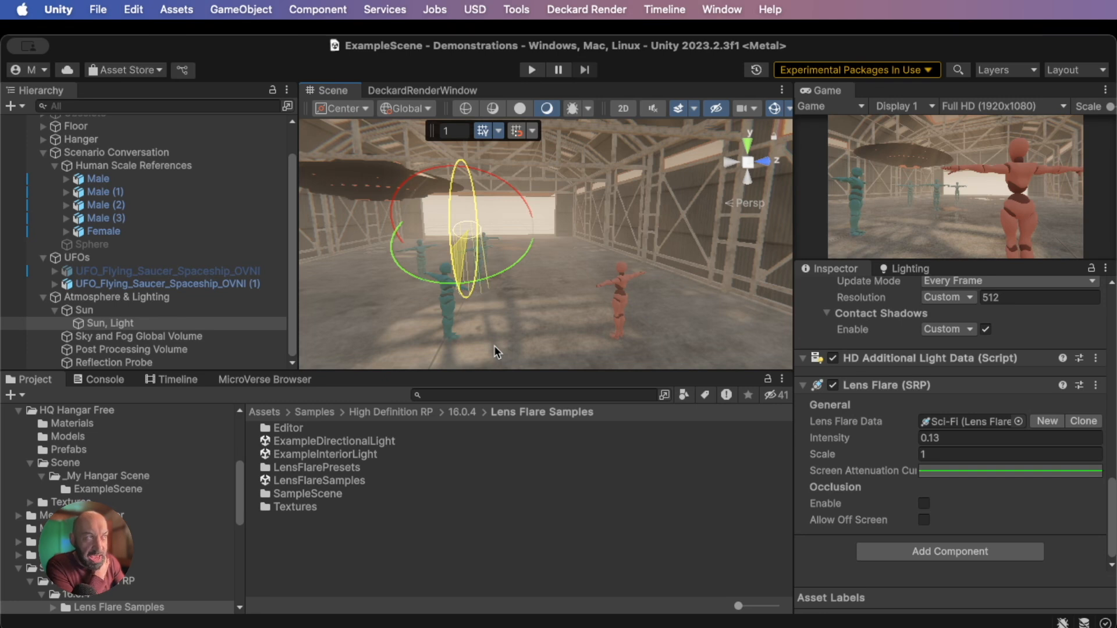
Rotate the sun light freehand so it shines in through the hangar opening and flares in the shot
{"action": "left_click_drag", "start_coordinate": [494, 345], "coordinate": [494, 242]}
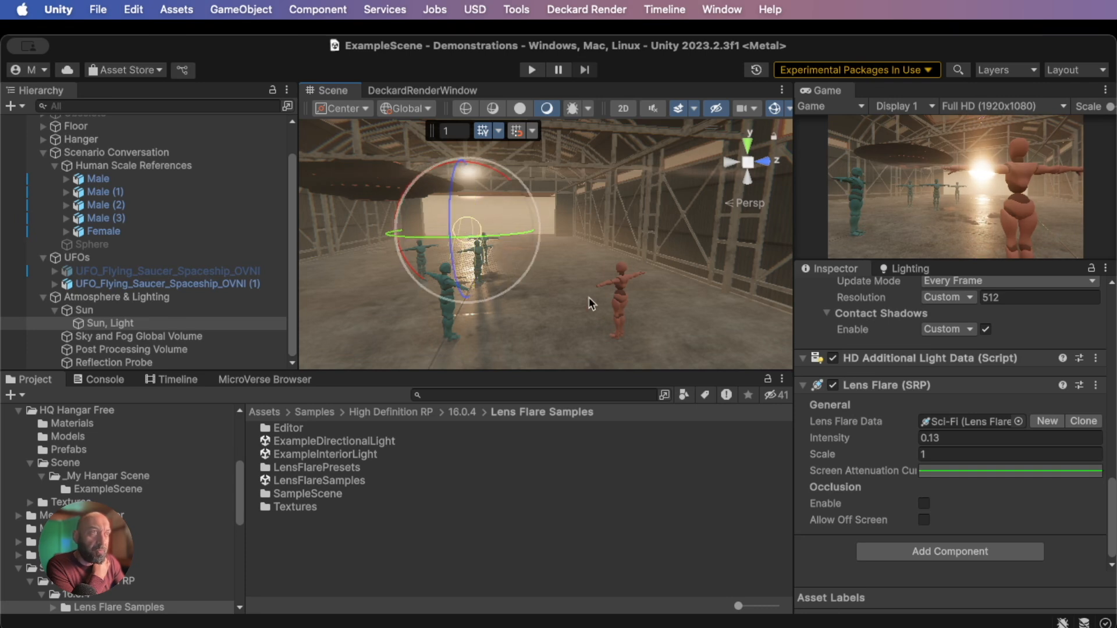
Lower the Female figure slightly along the vertical axis to a Y position of -0.04
{"action": "left_click", "coordinate": [619, 290]}
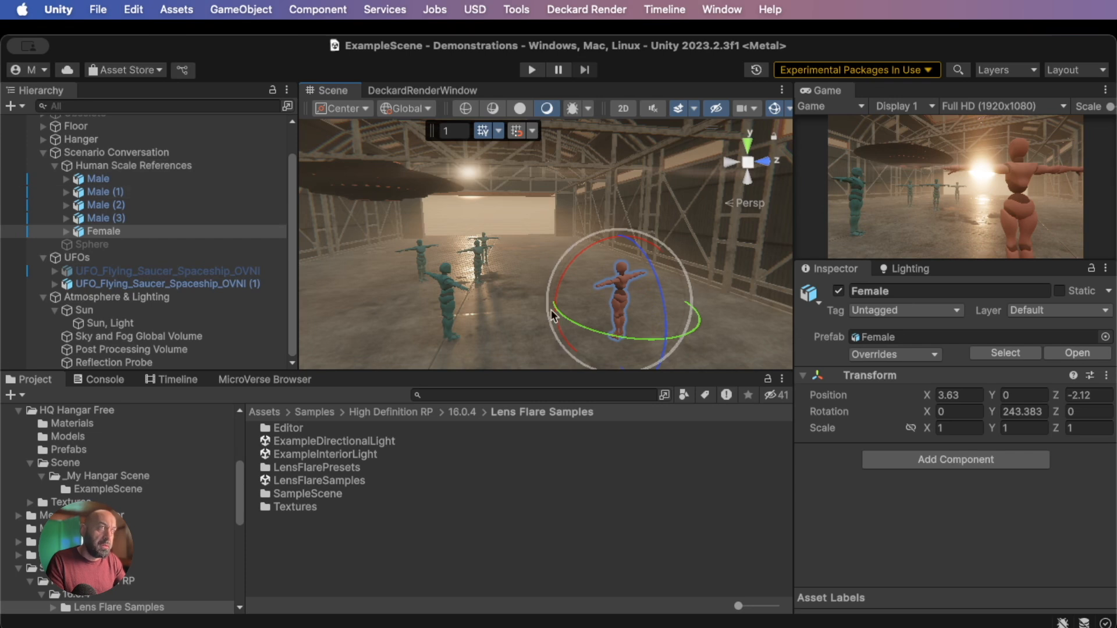
{"action": "key", "text": "w"}
{"action": "left_click_drag", "start_coordinate": [628, 249], "coordinate": [623, 245]}
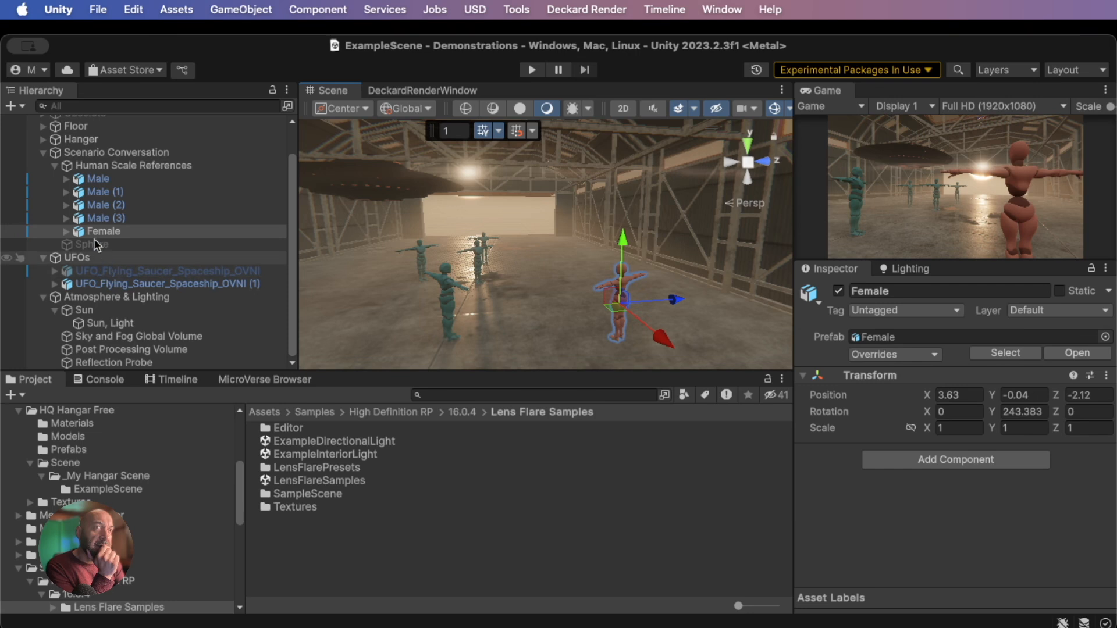
Collapse the Human Scale References group and duplicate the Sun, Light object
{"action": "left_click", "coordinate": [54, 167]}
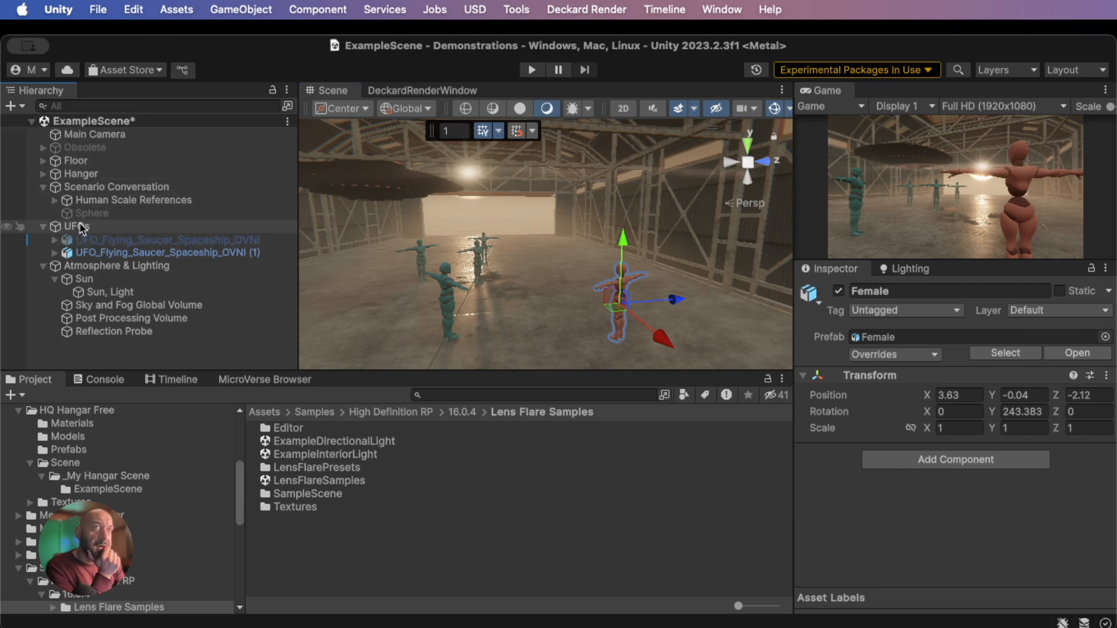
{"action": "left_click", "coordinate": [106, 292]}
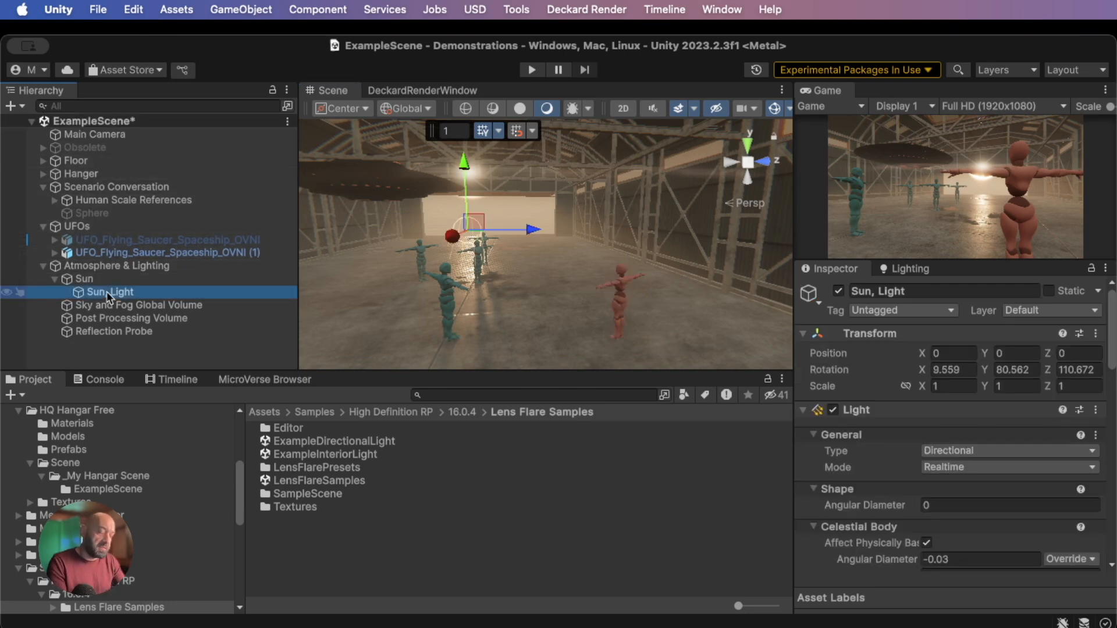
{"action": "key", "text": "super+d"}
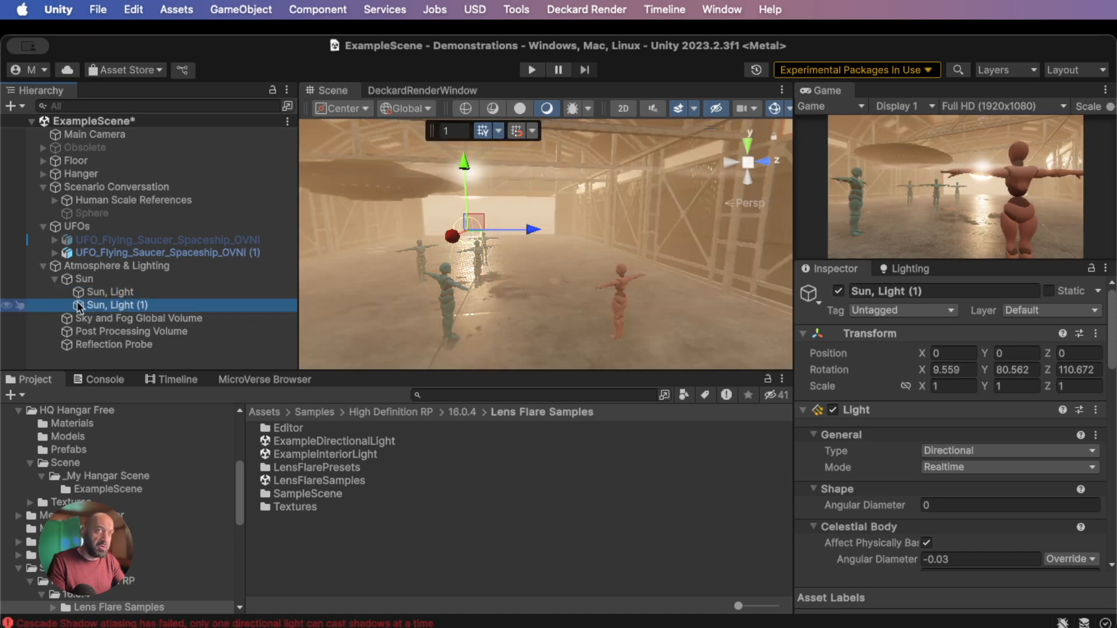
Remove the Lens Flare (SRP) component from the duplicated sun light
{"action": "scroll", "coordinate": [869, 435], "scroll_direction": "down", "scroll_amount": 15}
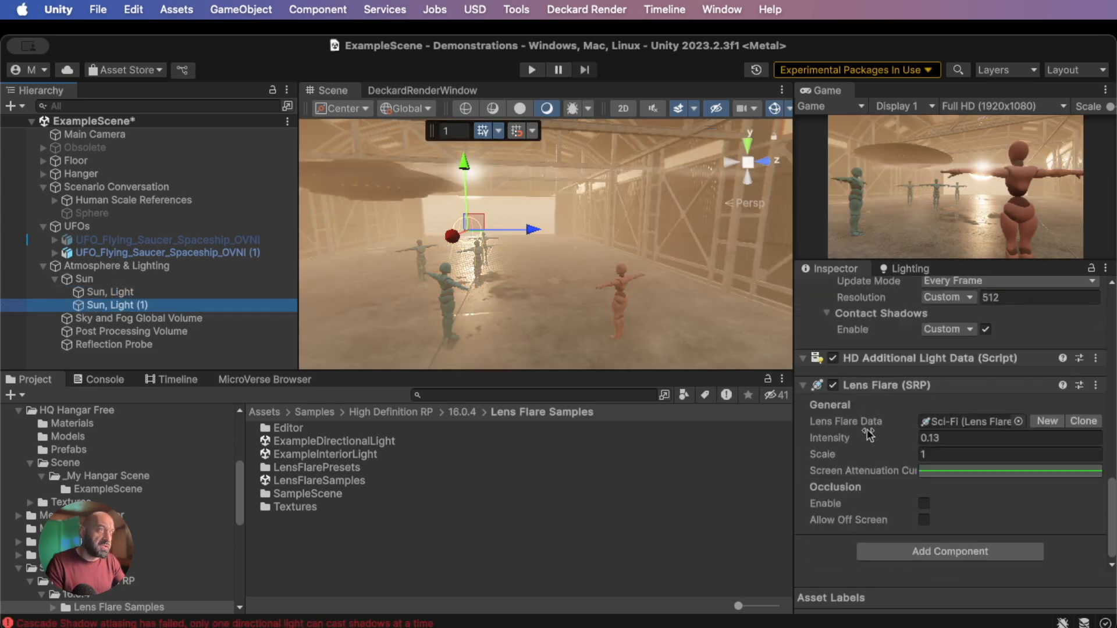
{"action": "scroll", "coordinate": [855, 405], "scroll_direction": "up", "scroll_amount": 1}
{"action": "left_click", "coordinate": [832, 391]}
{"action": "scroll", "coordinate": [851, 396], "scroll_direction": "up", "scroll_amount": 1}
{"action": "scroll", "coordinate": [851, 401], "scroll_direction": "down", "scroll_amount": 1}
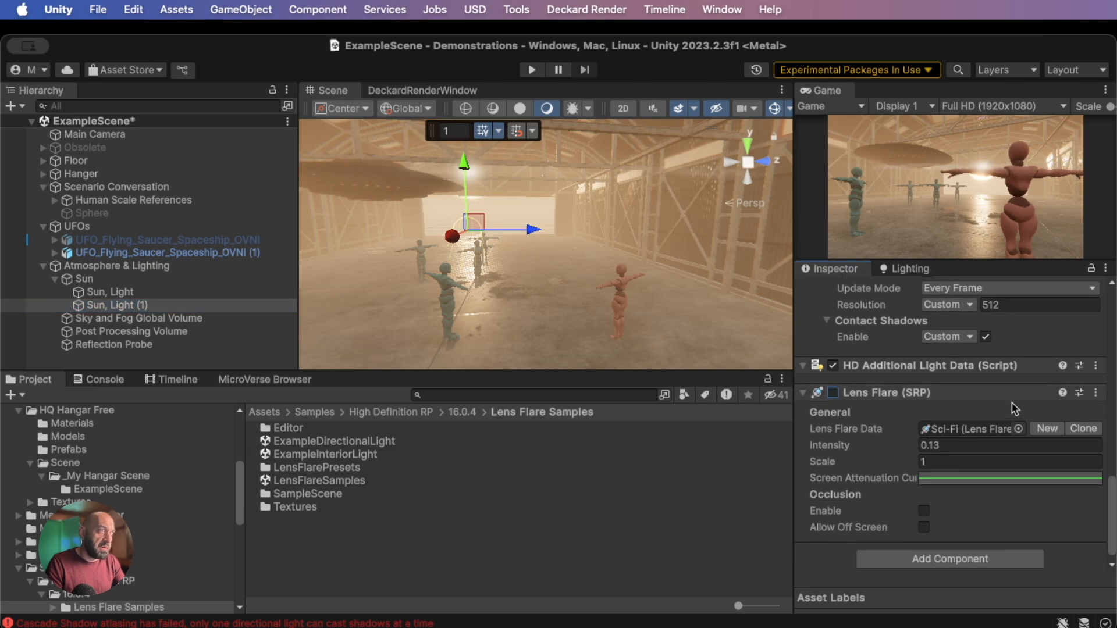
{"action": "left_click", "coordinate": [1096, 393]}
{"action": "left_click", "coordinate": [1034, 463]}
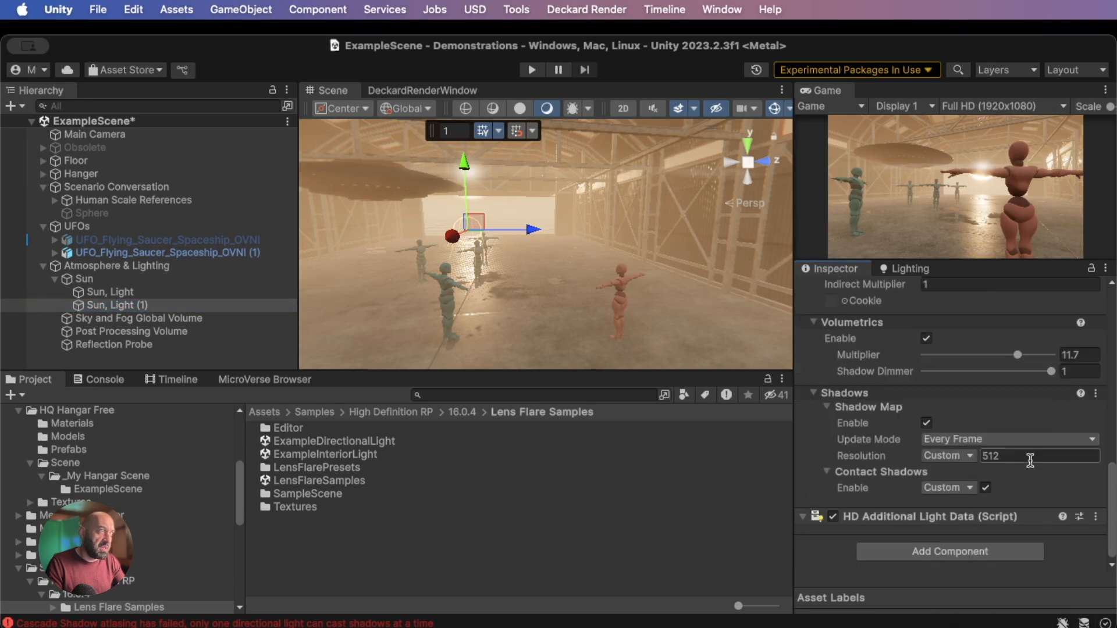
Try disabling the shadow map on the duplicated sun light, and switch its volumetrics off and back on
{"action": "left_click", "coordinate": [926, 423]}
{"action": "scroll", "coordinate": [866, 397], "scroll_direction": "up", "scroll_amount": 6}
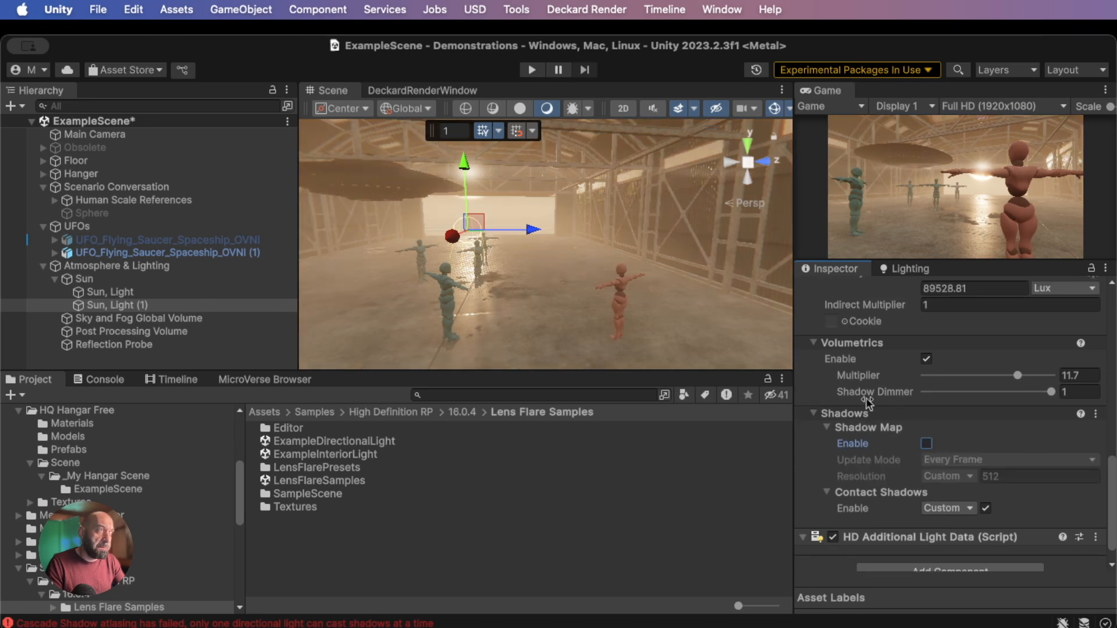
{"action": "left_click", "coordinate": [927, 447]}
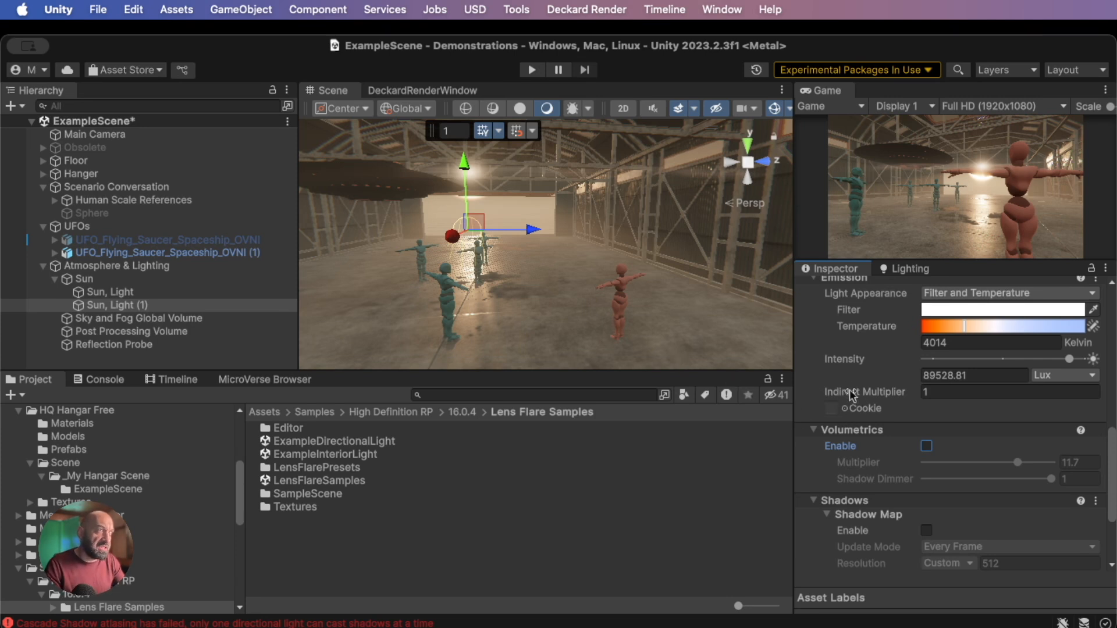
{"action": "scroll", "coordinate": [850, 390], "scroll_direction": "up", "scroll_amount": 3}
{"action": "scroll", "coordinate": [849, 379], "scroll_direction": "up", "scroll_amount": 1}
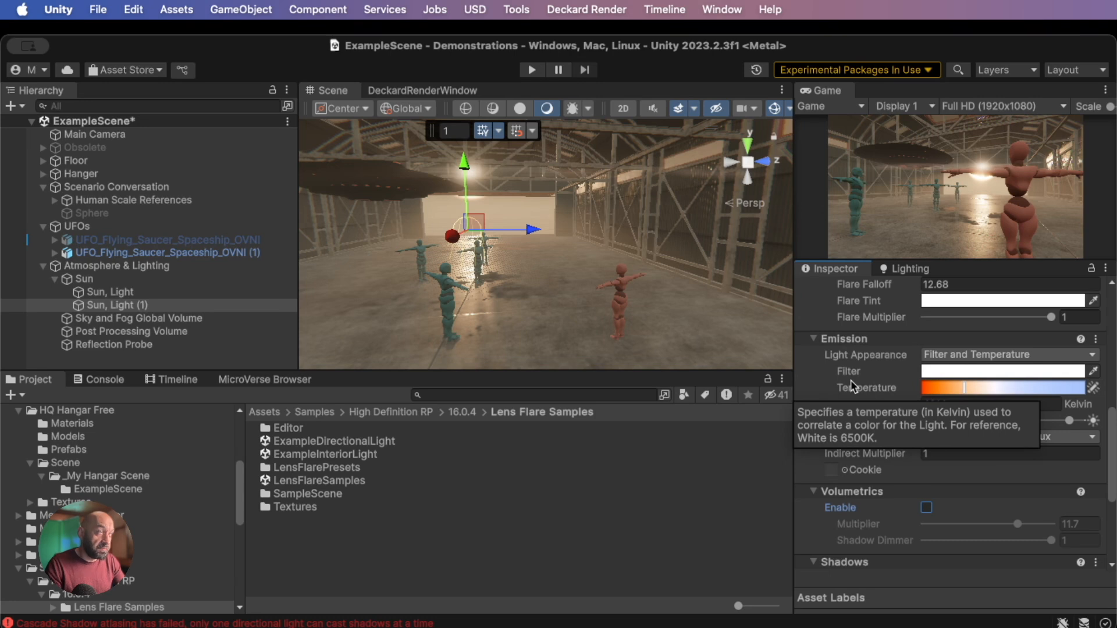
{"action": "left_click", "coordinate": [926, 508]}
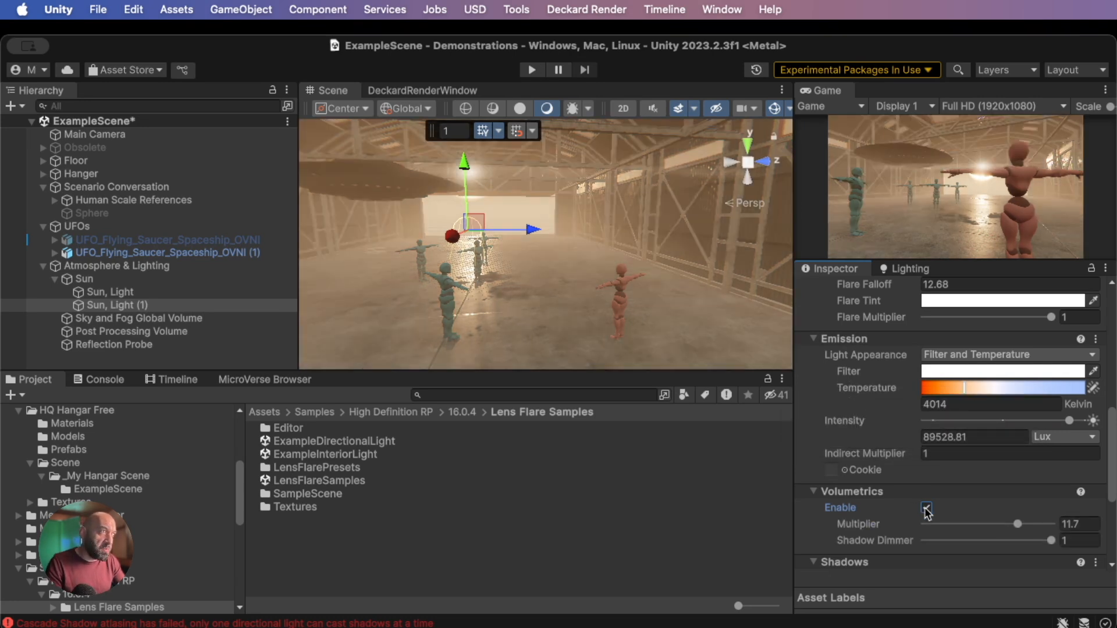
Disable volumetrics on the original Sun, Light object
{"action": "left_click", "coordinate": [145, 292]}
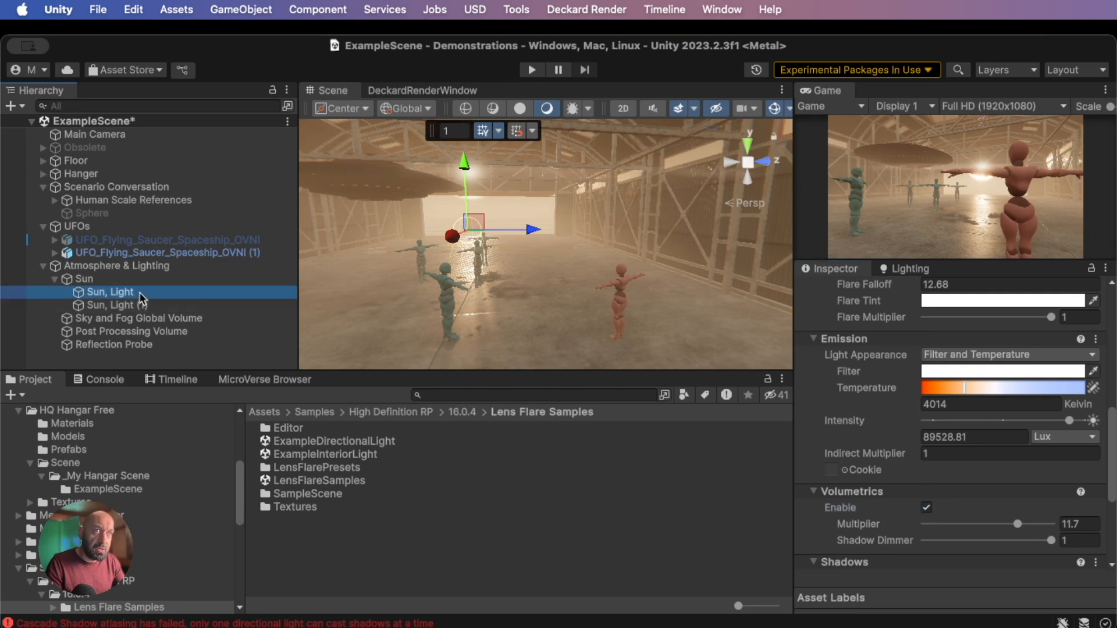
{"action": "left_click", "coordinate": [927, 509]}
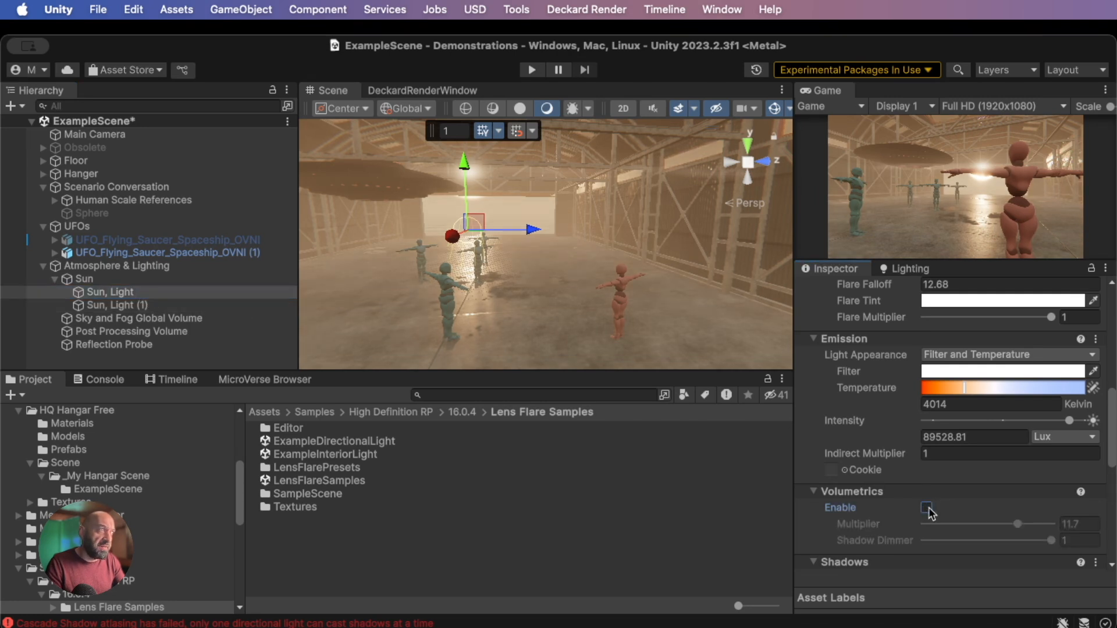
Rotate the duplicated sun light freehand to a different angle from the original
{"action": "left_click", "coordinate": [135, 305]}
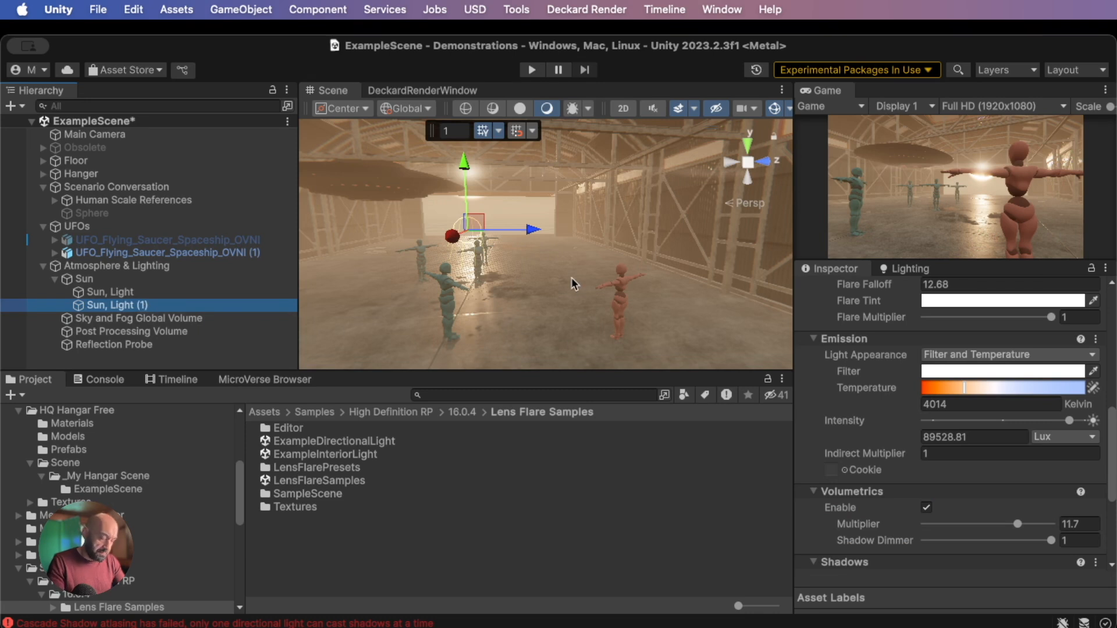
{"action": "key", "text": "e"}
{"action": "left_click", "coordinate": [444, 238]}
{"action": "left_click_drag", "start_coordinate": [443, 237], "coordinate": [382, 366]}
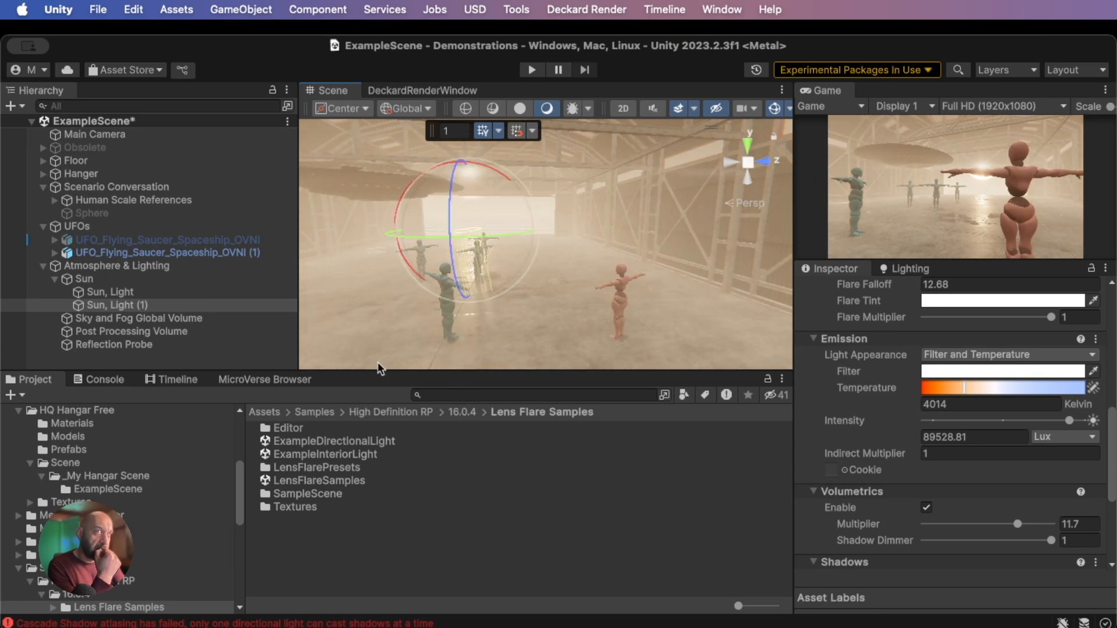
Deactivate the original Sun, Light object and select the duplicated light to review its effect alone
{"action": "left_click", "coordinate": [163, 295]}
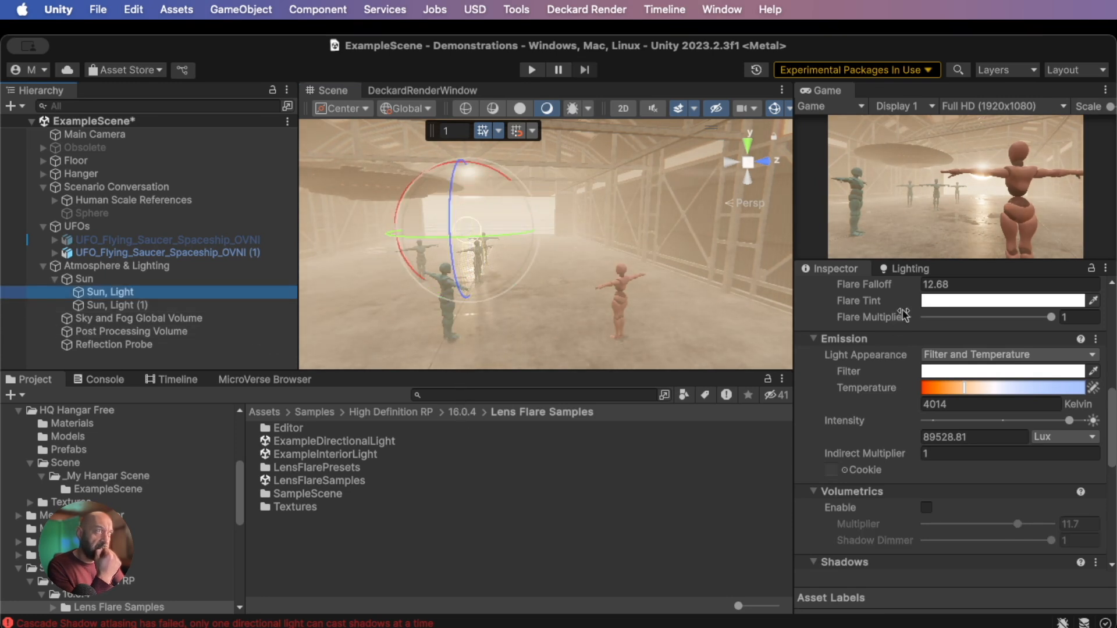
{"action": "scroll", "coordinate": [896, 314], "scroll_direction": "up", "scroll_amount": 10}
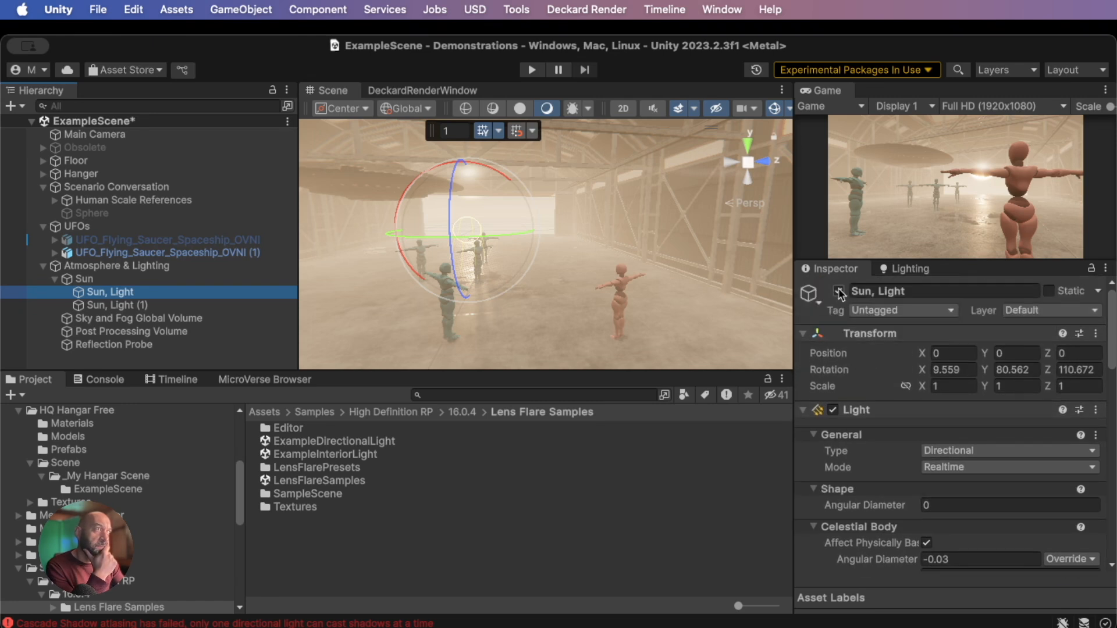
{"action": "left_click", "coordinate": [839, 291]}
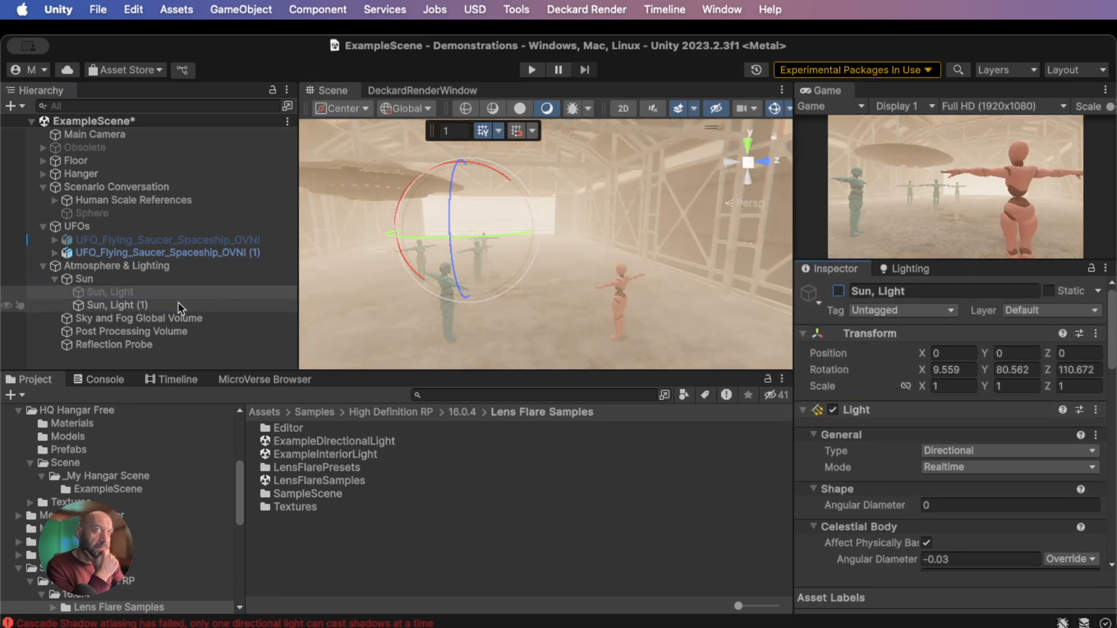
{"action": "left_click", "coordinate": [167, 305]}
{"action": "scroll", "coordinate": [893, 439], "scroll_direction": "down", "scroll_amount": 4}
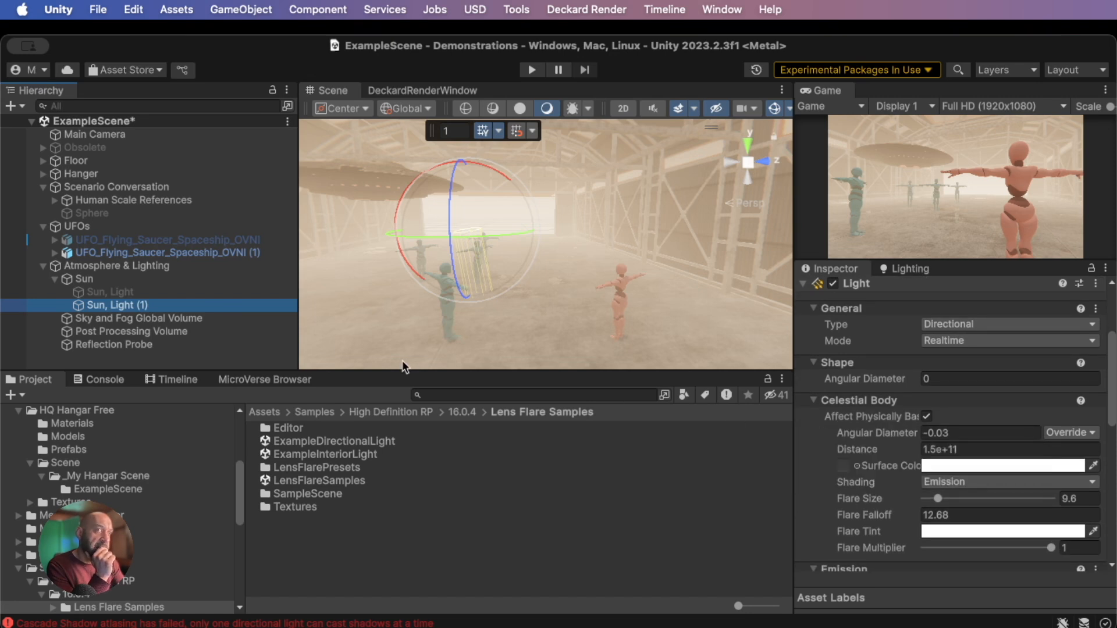
Disable the shadow map on the original Sun, Light and reduce its intensity to about 0.68 lux
{"action": "left_click", "coordinate": [155, 294]}
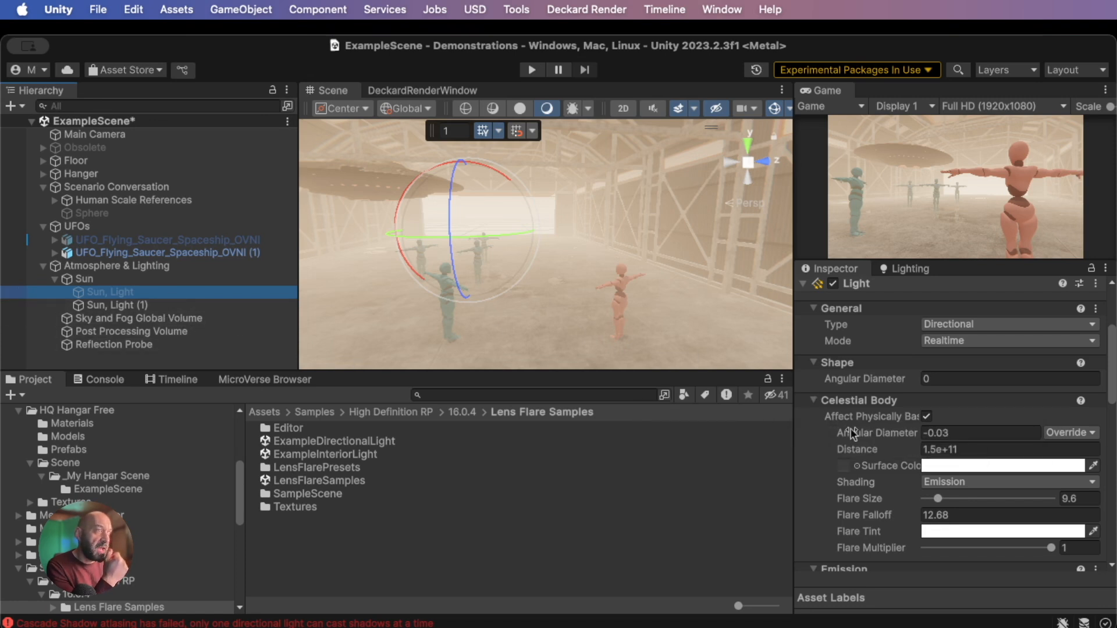
{"action": "scroll", "coordinate": [871, 430], "scroll_direction": "down", "scroll_amount": 5}
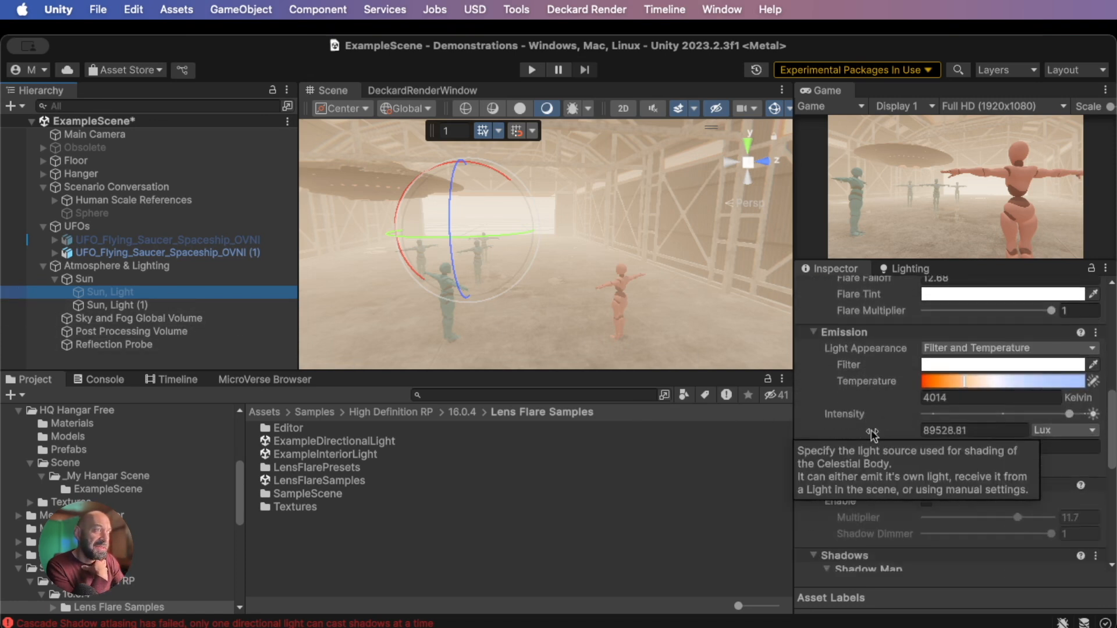
{"action": "scroll", "coordinate": [879, 443], "scroll_direction": "down", "scroll_amount": 2}
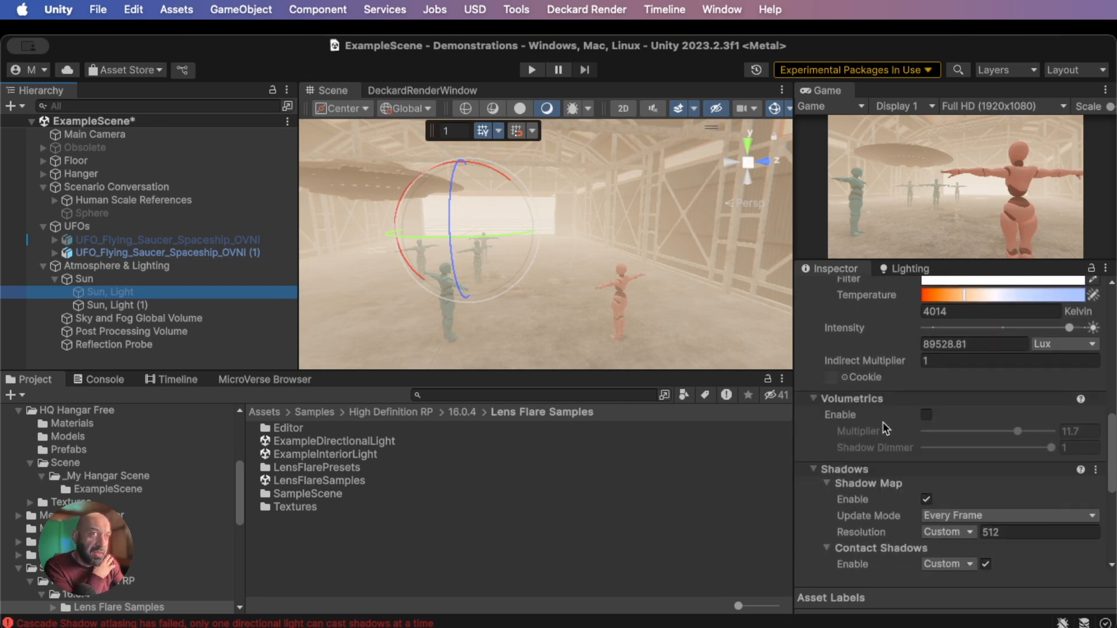
{"action": "left_click", "coordinate": [927, 500]}
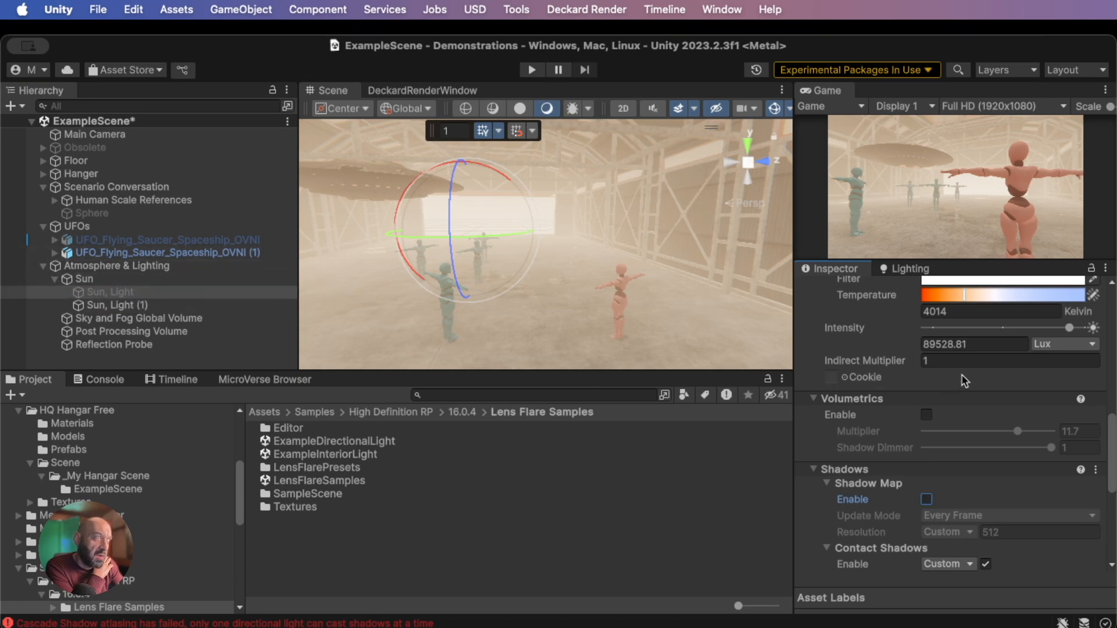
{"action": "left_click_drag", "start_coordinate": [1071, 329], "coordinate": [931, 329]}
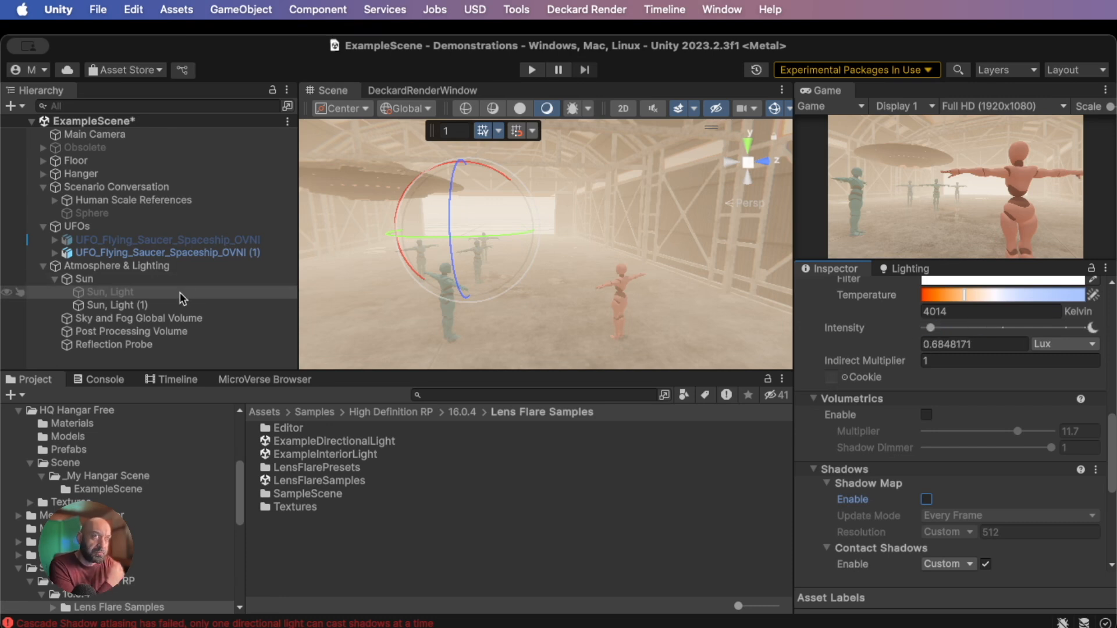
Enable the shadow map on the duplicated sun light
{"action": "left_click", "coordinate": [116, 305]}
{"action": "scroll", "coordinate": [897, 506], "scroll_direction": "down", "scroll_amount": 3}
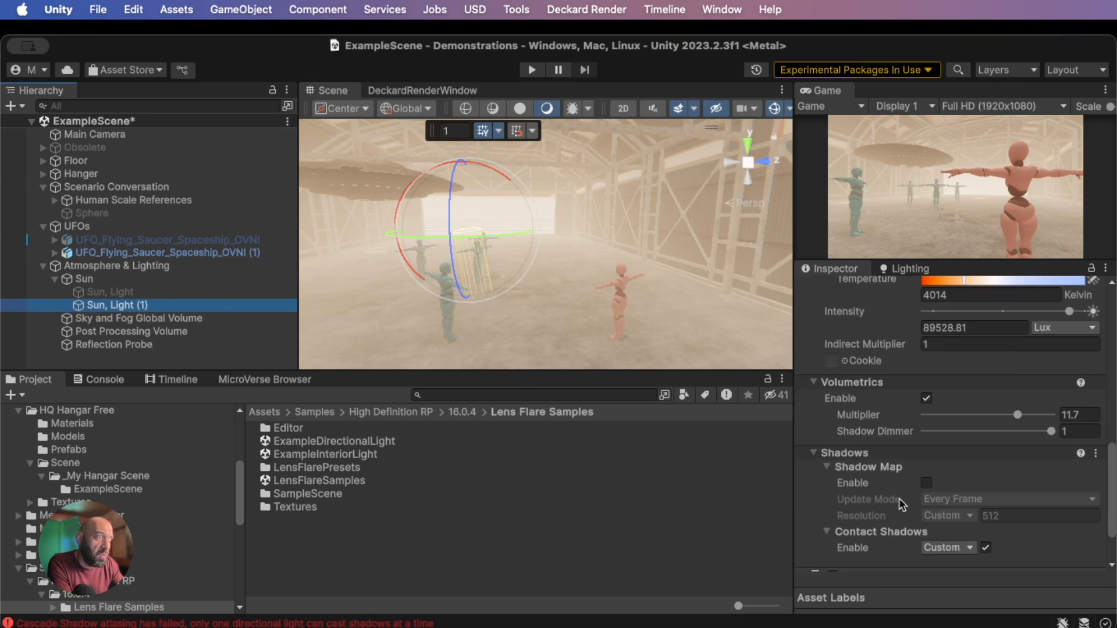
{"action": "left_click", "coordinate": [926, 422]}
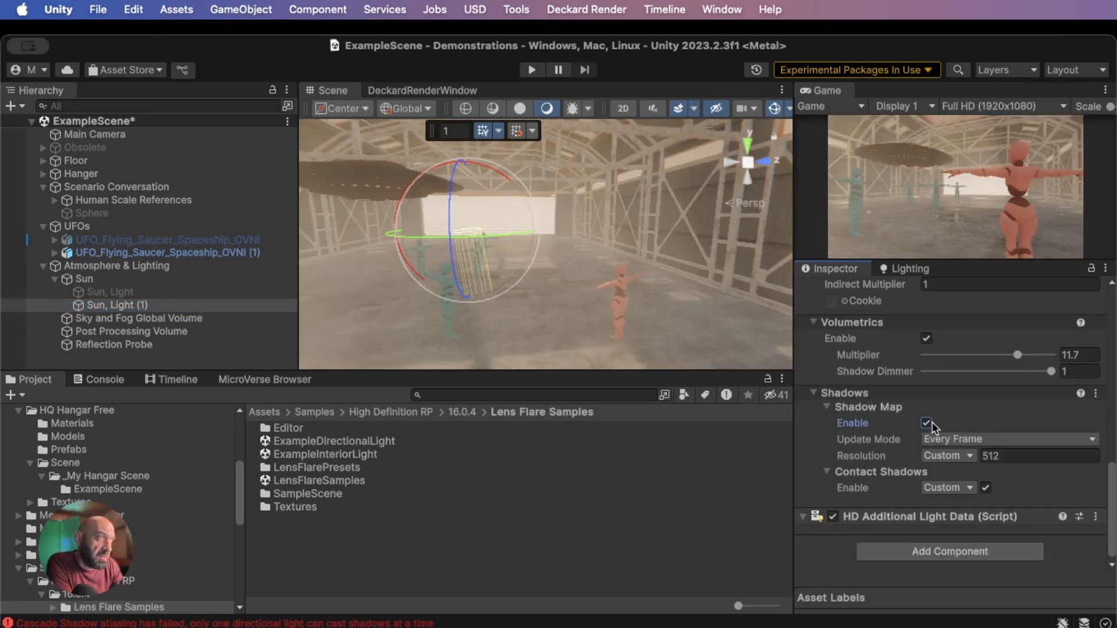
Rotate the duplicated sun light freehand to re-aim its rays in the hangar
{"action": "left_click", "coordinate": [82, 305]}
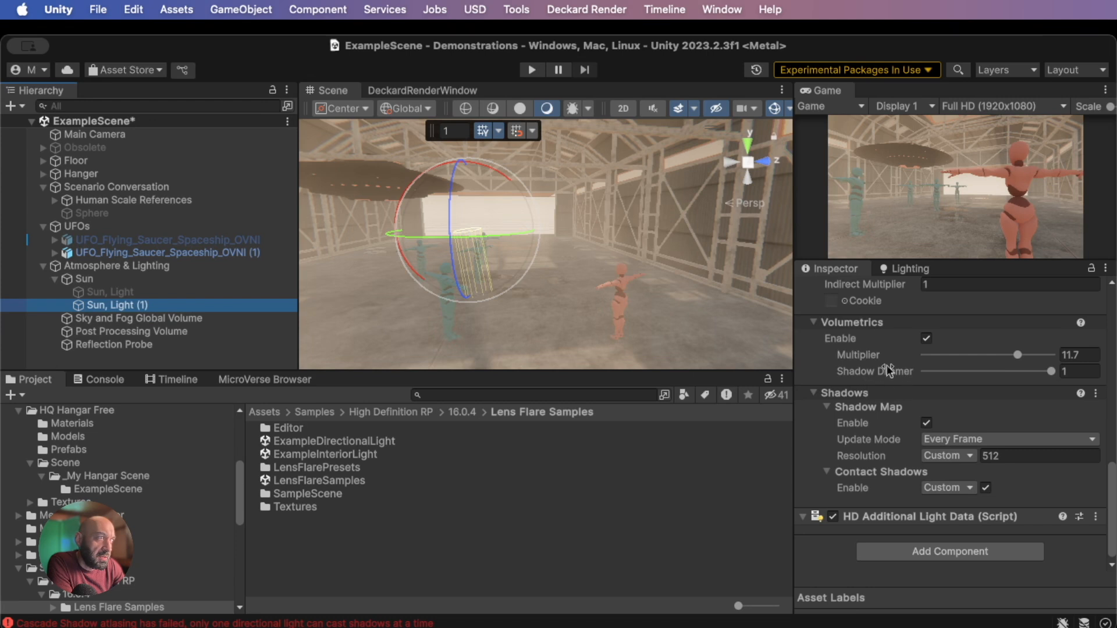
{"action": "scroll", "coordinate": [887, 369], "scroll_direction": "up", "scroll_amount": 5}
{"action": "left_click_drag", "start_coordinate": [459, 278], "coordinate": [462, 214]}
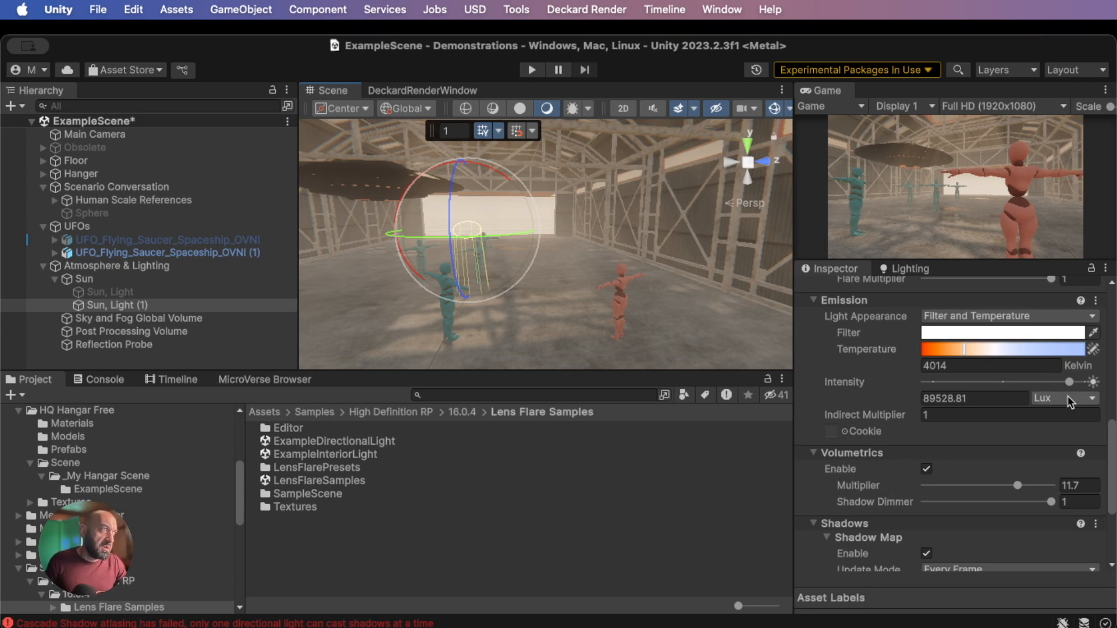
Reduce the duplicated sun light's intensity to about 54932 lux and its volumetric multiplier to 3.2
{"action": "left_click_drag", "start_coordinate": [1070, 382], "coordinate": [1045, 383]}
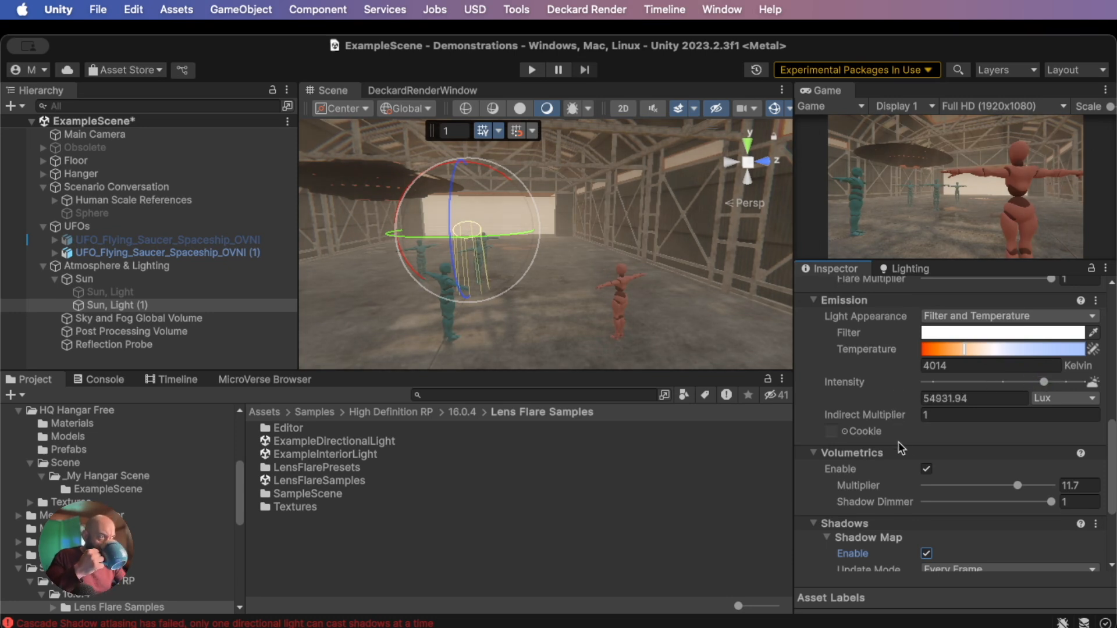
{"action": "left_click_drag", "start_coordinate": [1018, 487], "coordinate": [949, 488]}
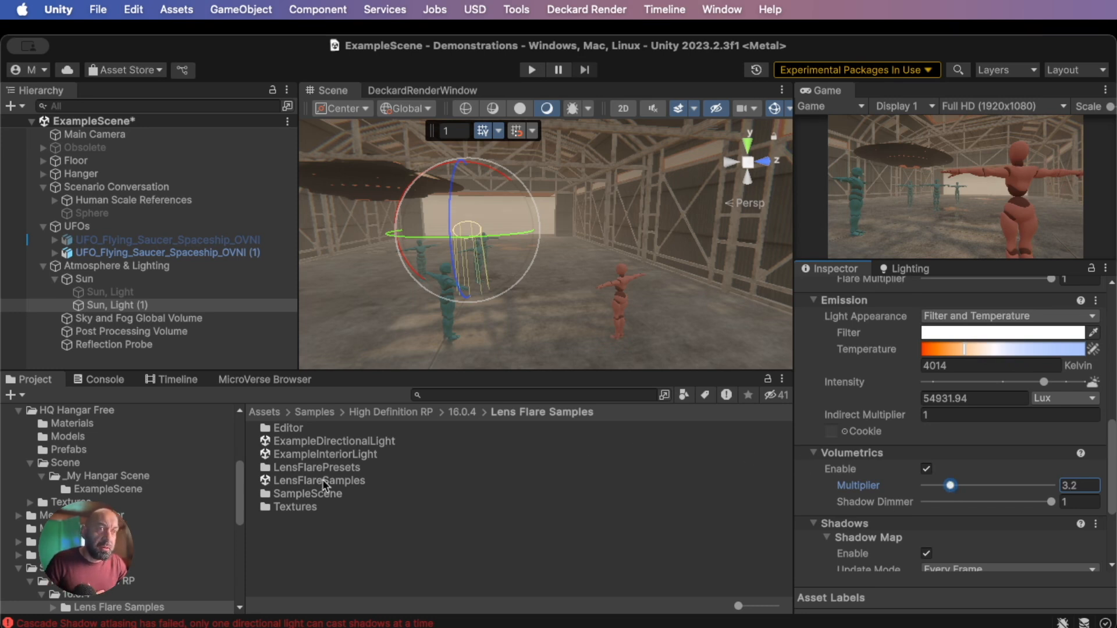
Clear all messages from the console
{"action": "left_click", "coordinate": [71, 381]}
{"action": "left_click", "coordinate": [23, 396]}
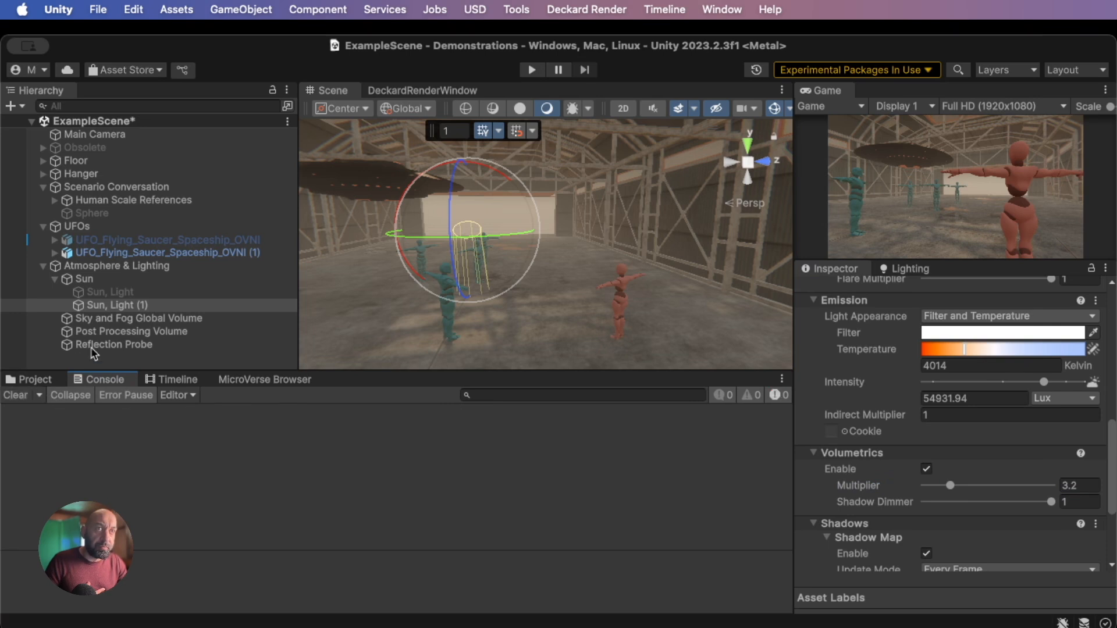
Rename the duplicated sun light as "Sun, Light"
{"action": "left_click", "coordinate": [126, 307]}
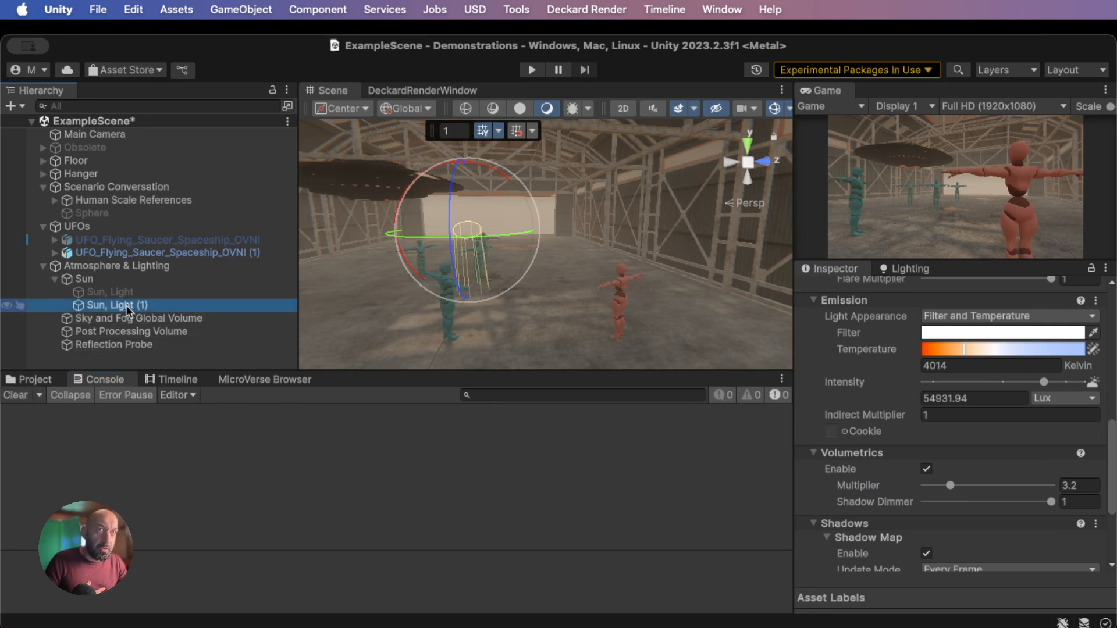
{"action": "left_click", "coordinate": [127, 306]}
{"action": "left_click", "coordinate": [111, 306]}
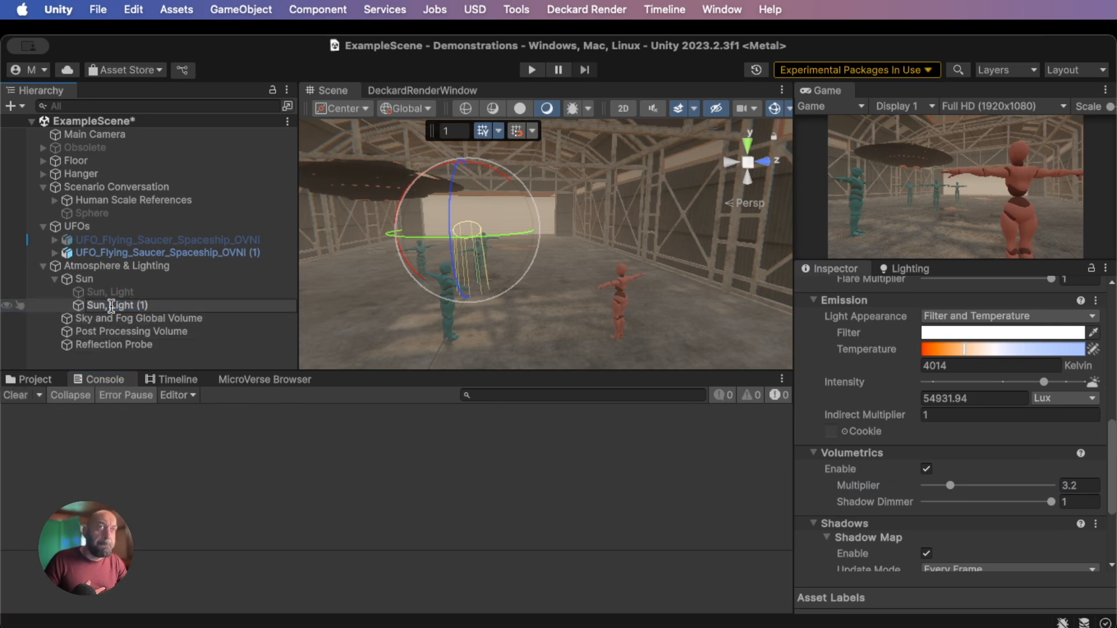
{"action": "left_click_drag", "start_coordinate": [111, 306], "coordinate": [170, 306]}
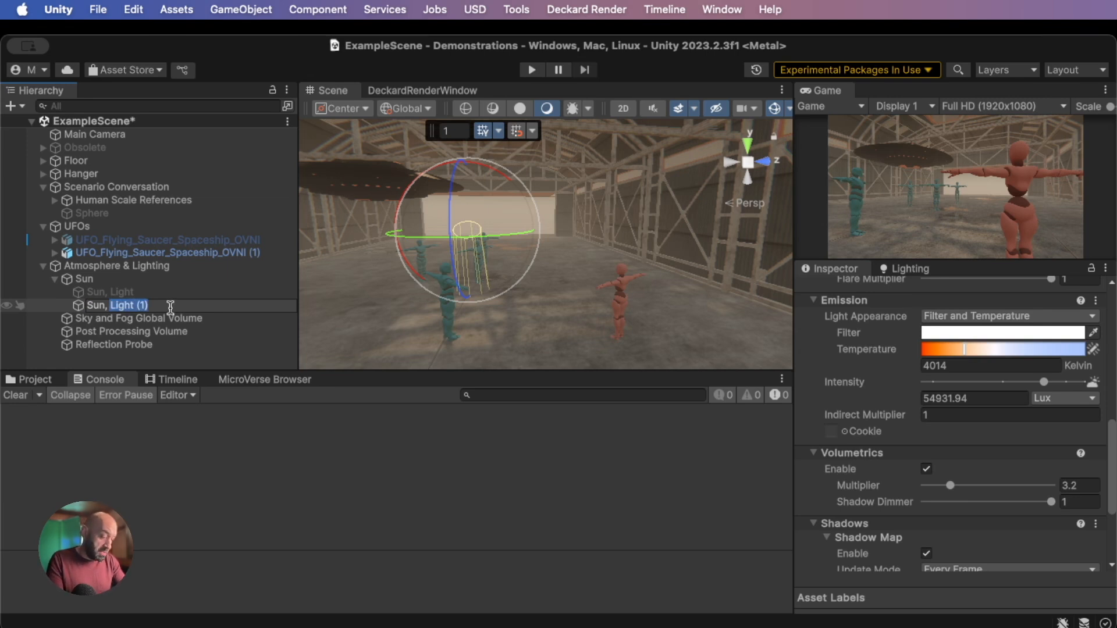
{"action": "key", "text": "BackSpace"}
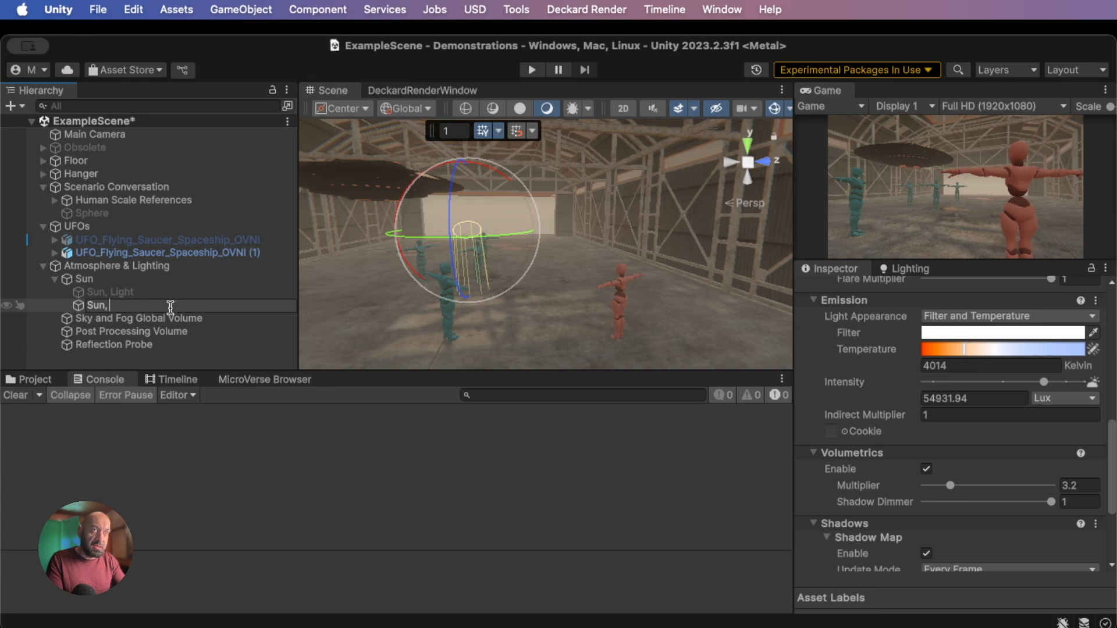
{"action": "type", "text": "Light"}
{"action": "key", "text": "Return"}
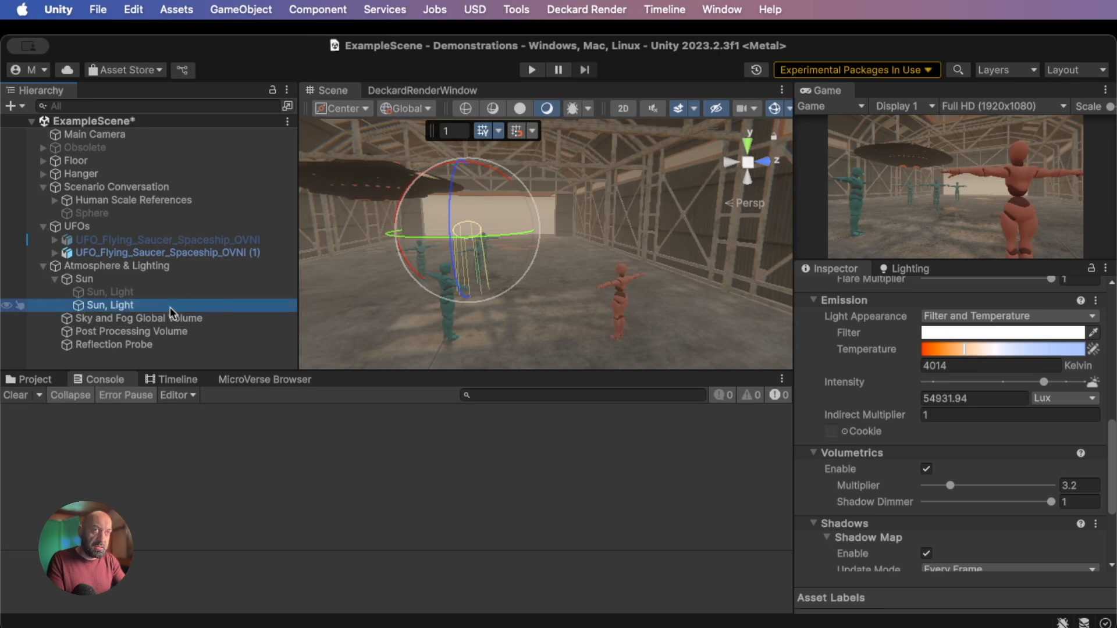
Rename the original, inactive sun light as "Sun, Flare" and reactivate it
{"action": "left_click", "coordinate": [129, 292]}
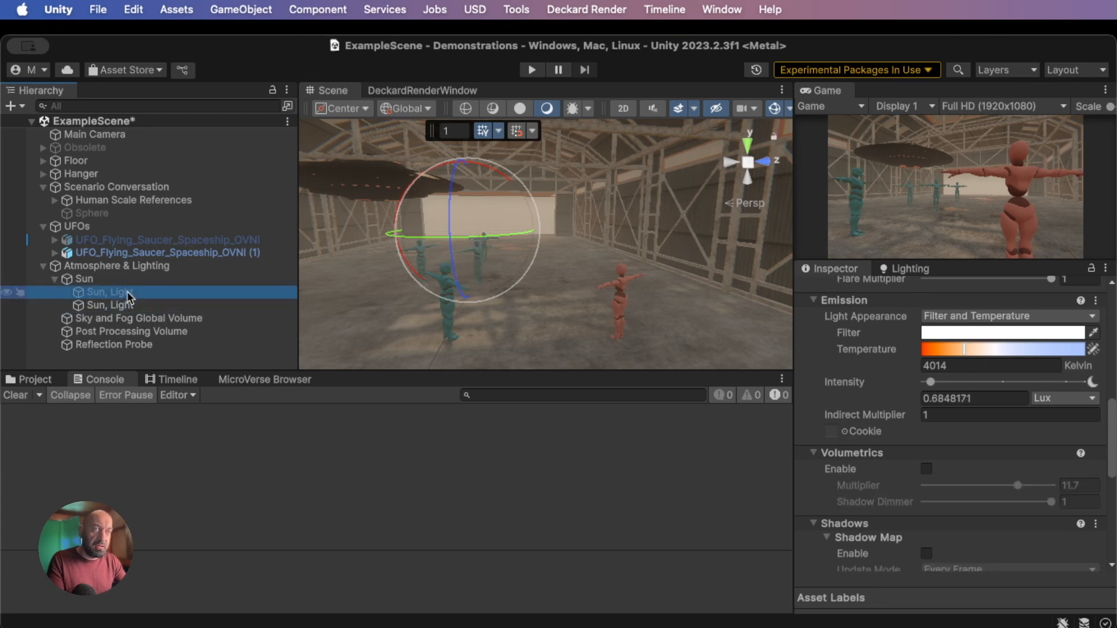
{"action": "left_click", "coordinate": [127, 292]}
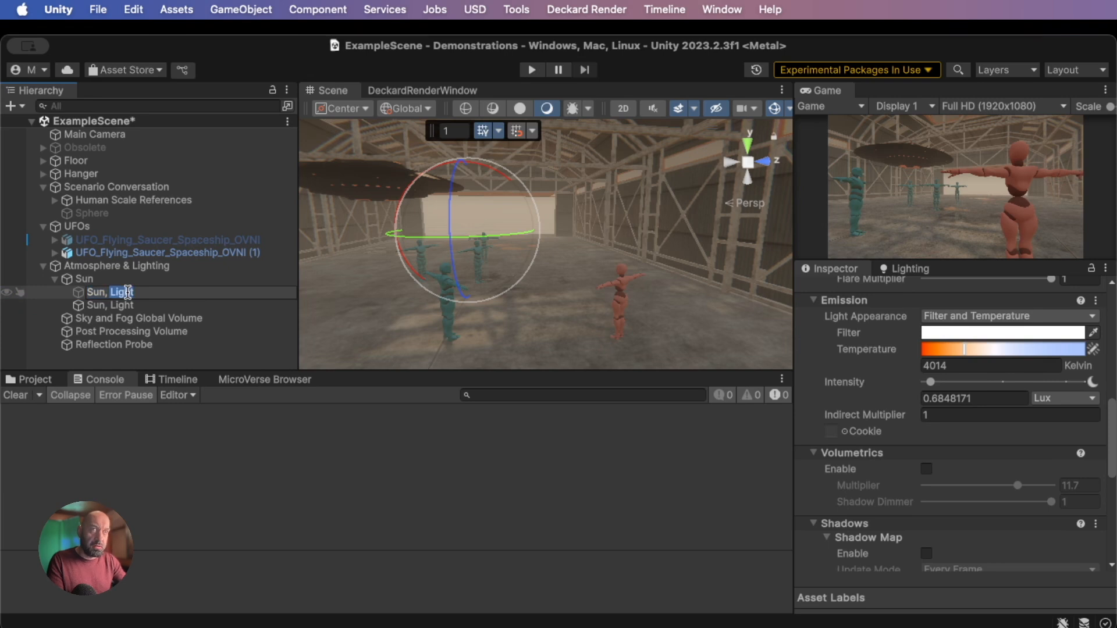
{"action": "type", "text": "Flare"}
{"action": "key", "text": "Return"}
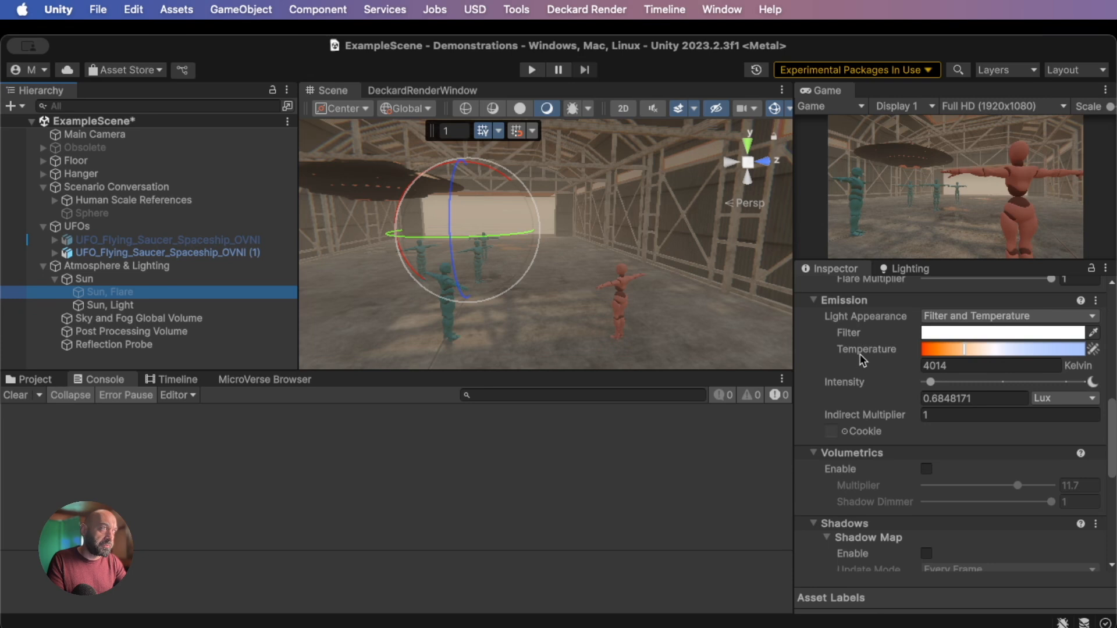
{"action": "scroll", "coordinate": [852, 358], "scroll_direction": "up", "scroll_amount": 5}
{"action": "scroll", "coordinate": [850, 355], "scroll_direction": "up", "scroll_amount": 5}
{"action": "left_click", "coordinate": [838, 291]}
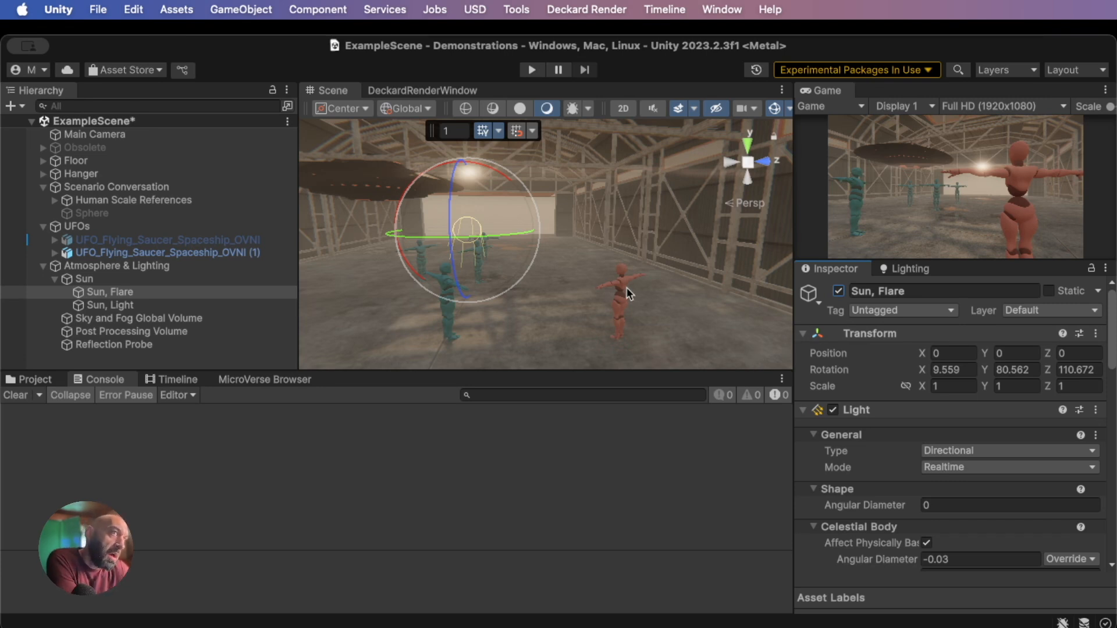
Move the active flying saucer freehand down between the human figures, to about X -1.64, Y -3.38, Z 8.79
{"action": "left_click", "coordinate": [376, 176]}
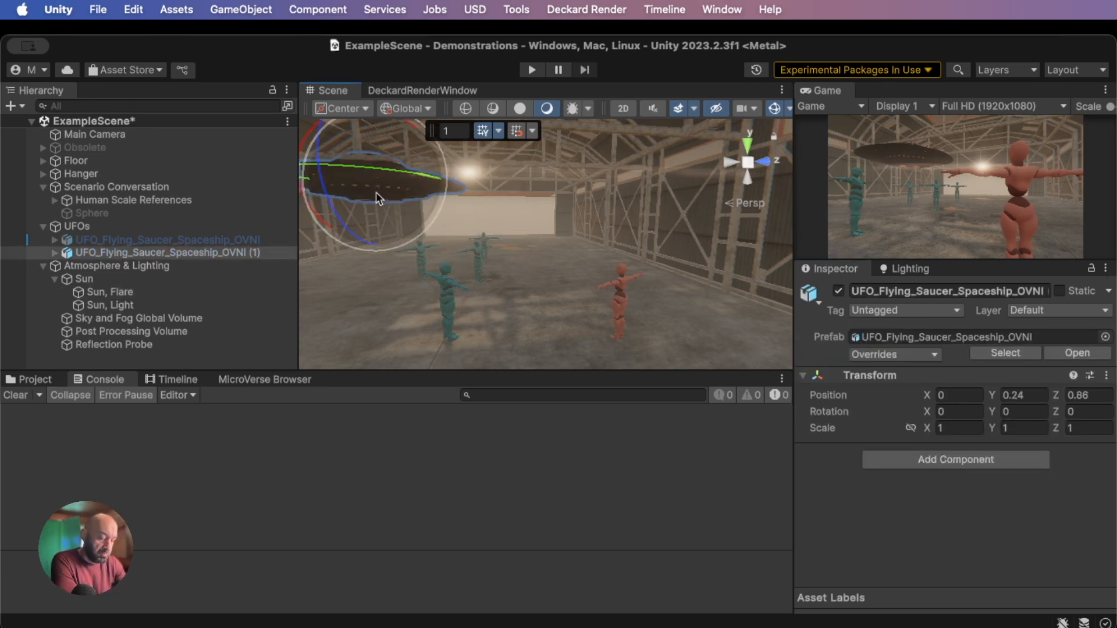
{"action": "right_click_drag", "start_coordinate": [410, 218], "coordinate": [403, 151]}
{"action": "key", "text": "w"}
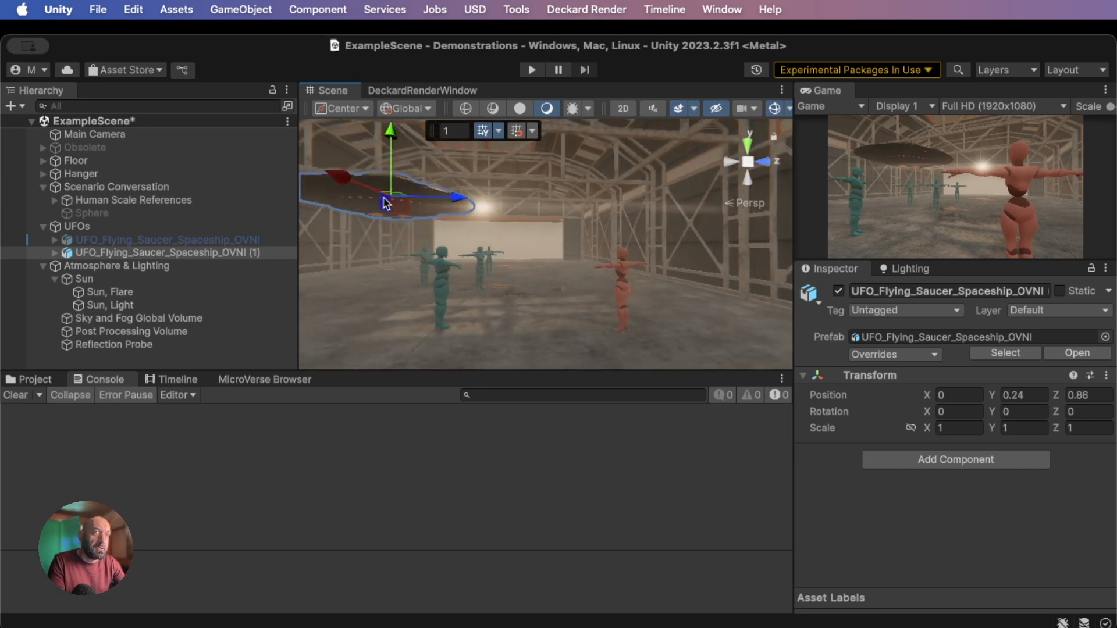
{"action": "left_click_drag", "start_coordinate": [404, 203], "coordinate": [490, 186]}
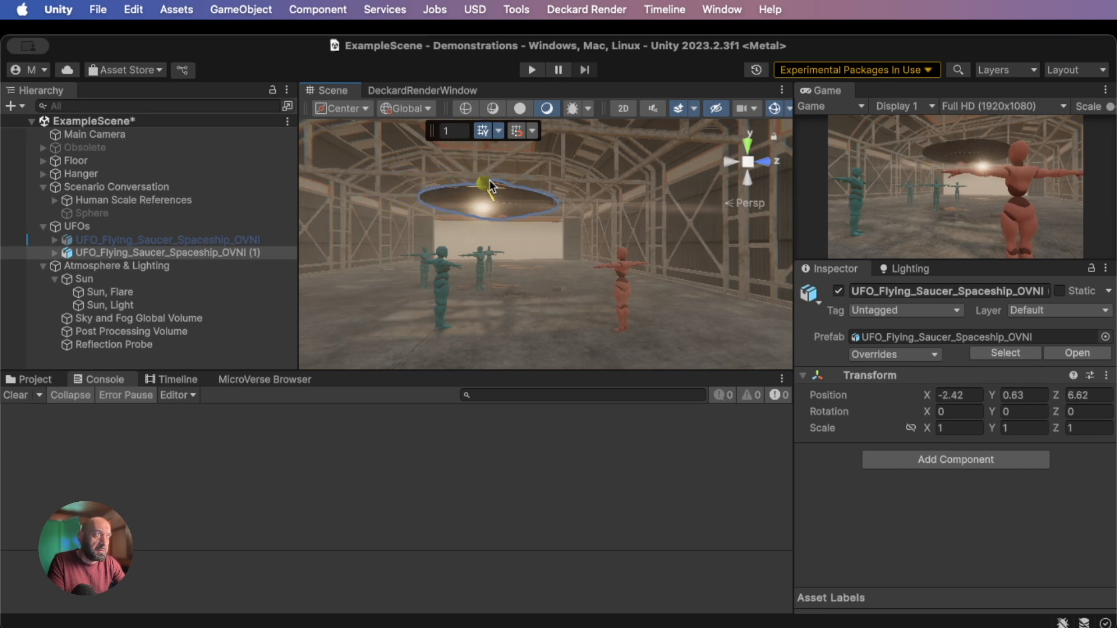
{"action": "left_click_drag", "start_coordinate": [491, 186], "coordinate": [536, 215]}
{"action": "left_click_drag", "start_coordinate": [520, 147], "coordinate": [533, 201]}
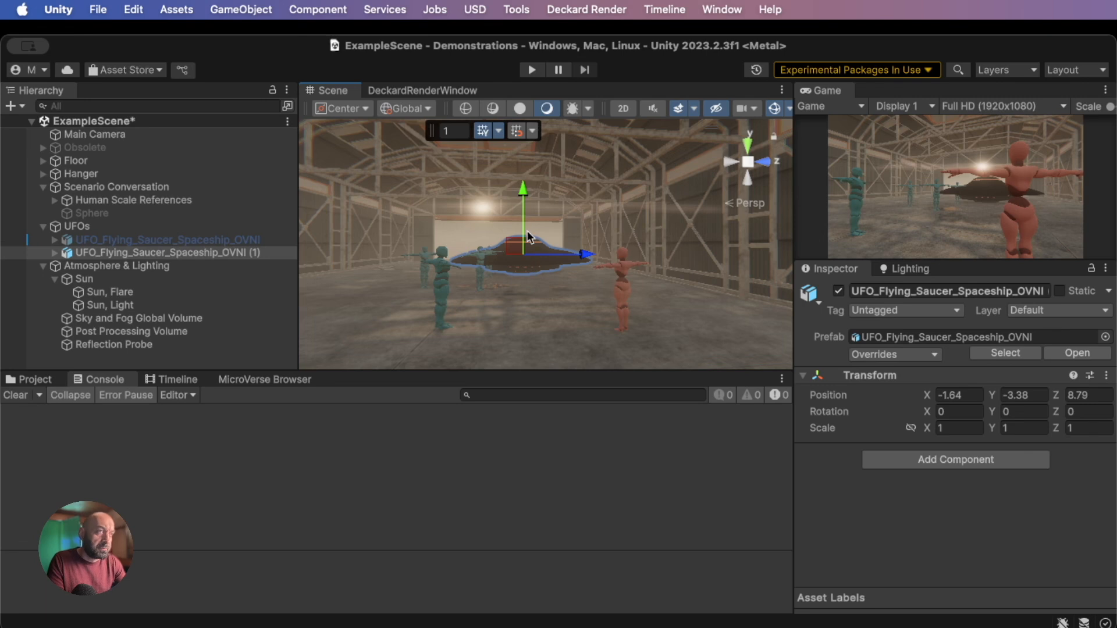
Bring the saucer forward and raise it above the figures, to about X 4.19, Y -1.79
{"action": "right_click_drag", "start_coordinate": [527, 232], "coordinate": [526, 322]}
{"action": "middle_click_drag", "start_coordinate": [528, 288], "coordinate": [531, 281]}
{"action": "right_click_drag", "start_coordinate": [530, 280], "coordinate": [536, 314]}
{"action": "left_click_drag", "start_coordinate": [532, 242], "coordinate": [550, 284]}
{"action": "left_click_drag", "start_coordinate": [527, 178], "coordinate": [527, 139]}
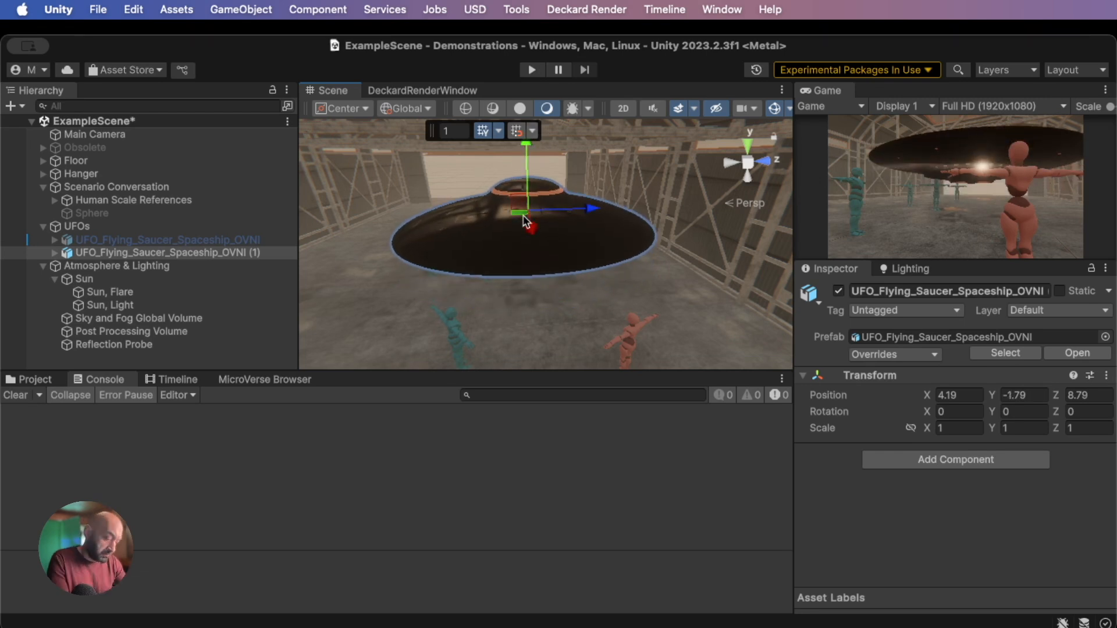
Scale the saucer down uniformly to about 0.76 and lower it to about Y -3.05
{"action": "key", "text": "r"}
{"action": "left_click_drag", "start_coordinate": [528, 211], "coordinate": [515, 231]}
{"action": "key", "text": "w"}
{"action": "left_click_drag", "start_coordinate": [525, 162], "coordinate": [526, 199]}
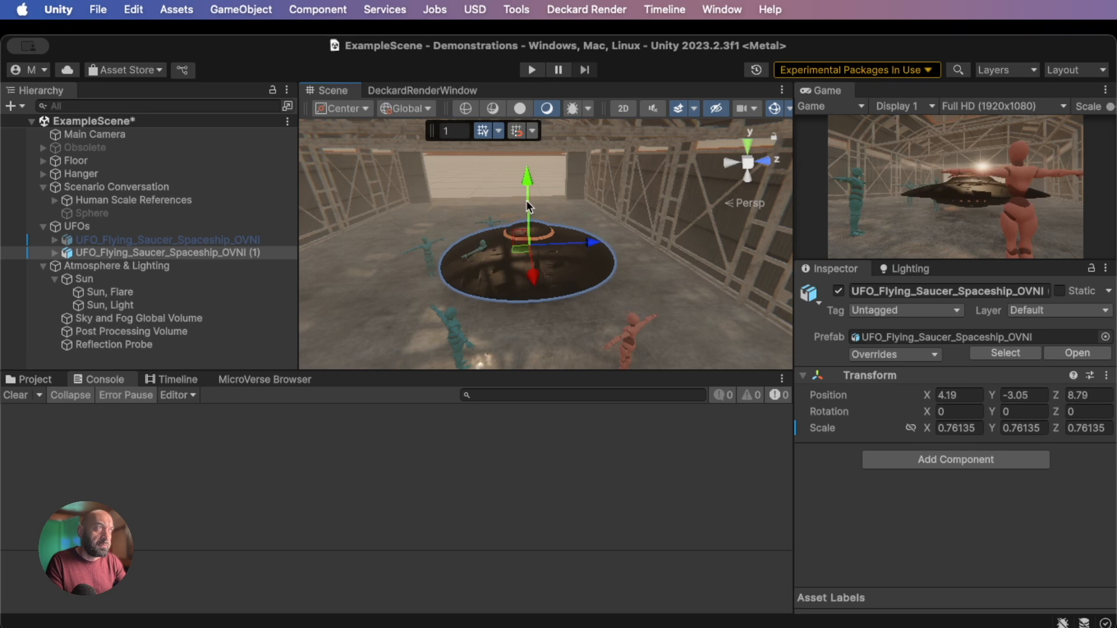
Move the Male figure out of the saucer to about X 0.8, Z -7.69, and delete the Male (3) figure
{"action": "left_click", "coordinate": [487, 249]}
{"action": "left_click_drag", "start_coordinate": [496, 259], "coordinate": [428, 295]}
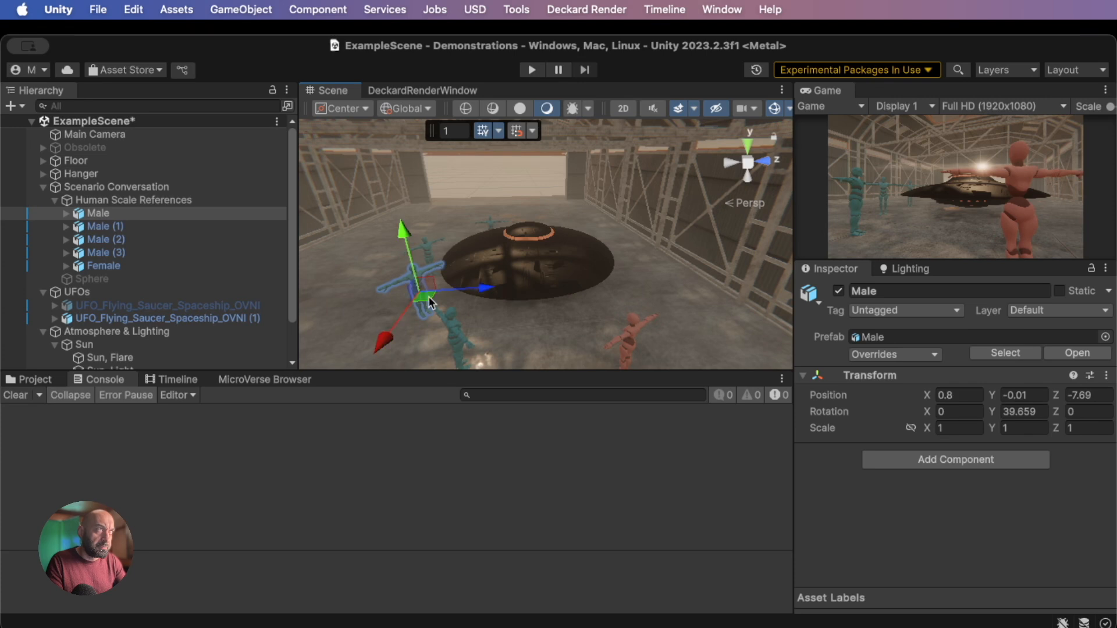
{"action": "left_click", "coordinate": [491, 223]}
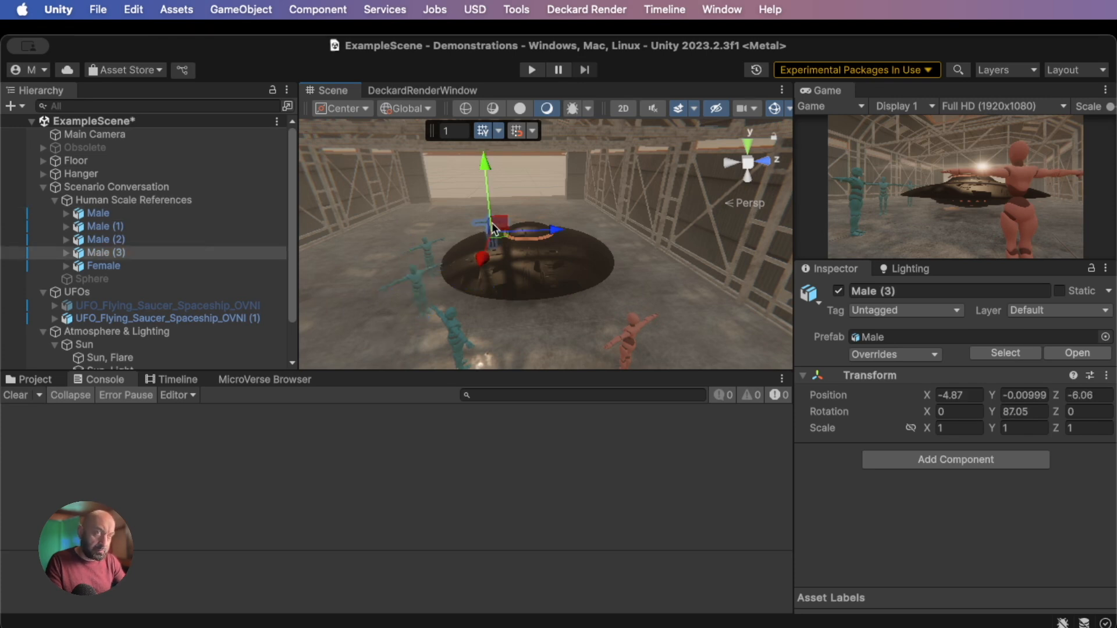
{"action": "key", "text": "Delete"}
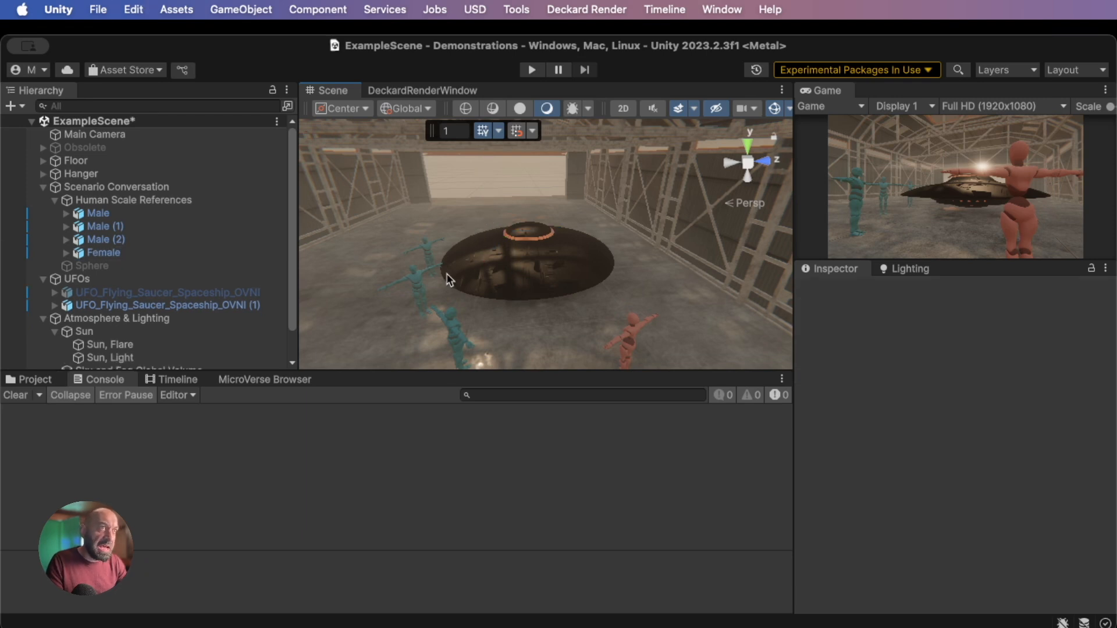
Rotate the Male figure to about Y -20.7 degrees and shift it to about X -0.25, Z -7.66
{"action": "left_click", "coordinate": [418, 281]}
{"action": "key", "text": "e"}
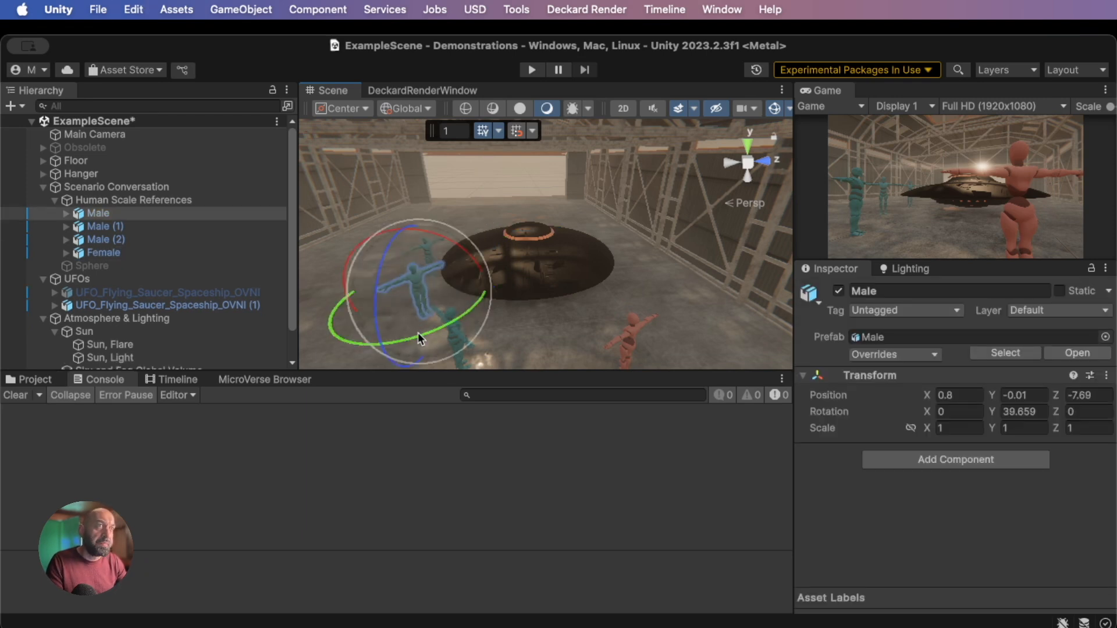
{"action": "left_click_drag", "start_coordinate": [454, 331], "coordinate": [594, 288]}
{"action": "key", "text": "w"}
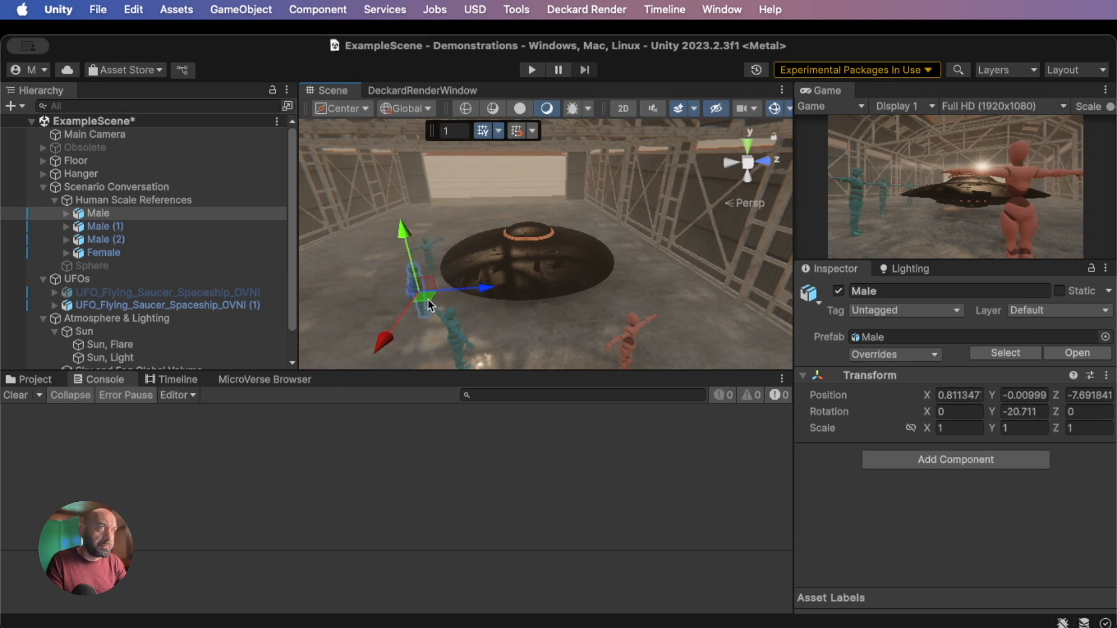
{"action": "mouse_move", "coordinate": [424, 296]}
{"action": "left_mouse_down"}
{"action": "mouse_move", "coordinate": [381, 263]}
{"action": "mouse_move", "coordinate": [423, 294]}
{"action": "mouse_move", "coordinate": [438, 284]}
{"action": "left_mouse_up"}
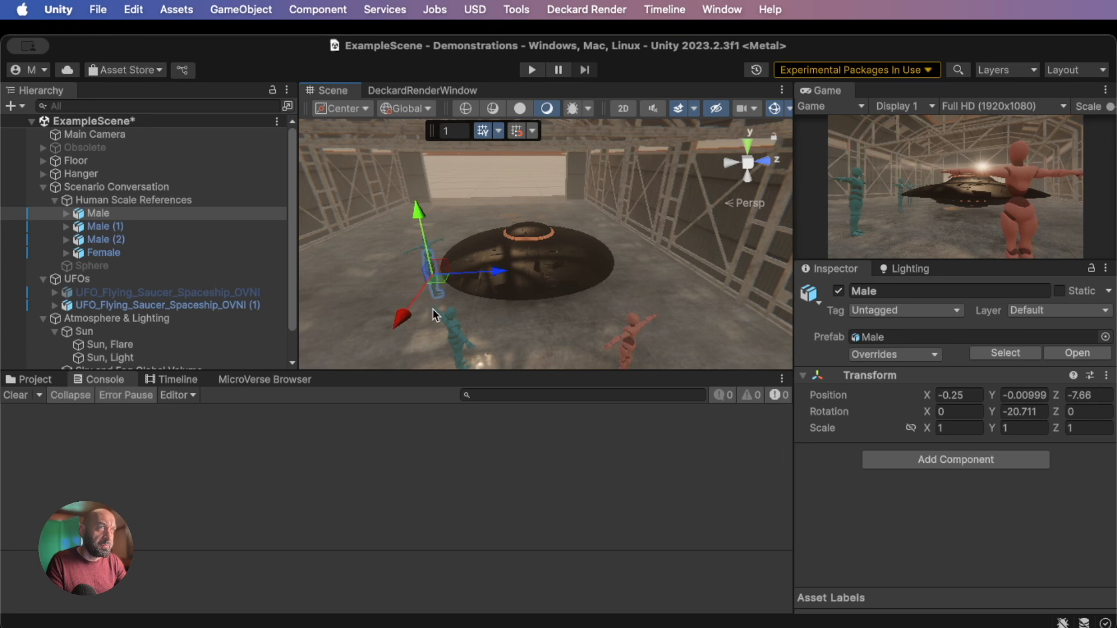
Move the Male (1) figure into the foreground at about X 4.7, Z -3.66, and rotate it to about Y -107 degrees
{"action": "left_click", "coordinate": [455, 331]}
{"action": "left_click_drag", "start_coordinate": [459, 337], "coordinate": [439, 318]}
{"action": "key", "text": "e"}
{"action": "left_click_drag", "start_coordinate": [453, 356], "coordinate": [582, 417]}
{"action": "key", "text": "w"}
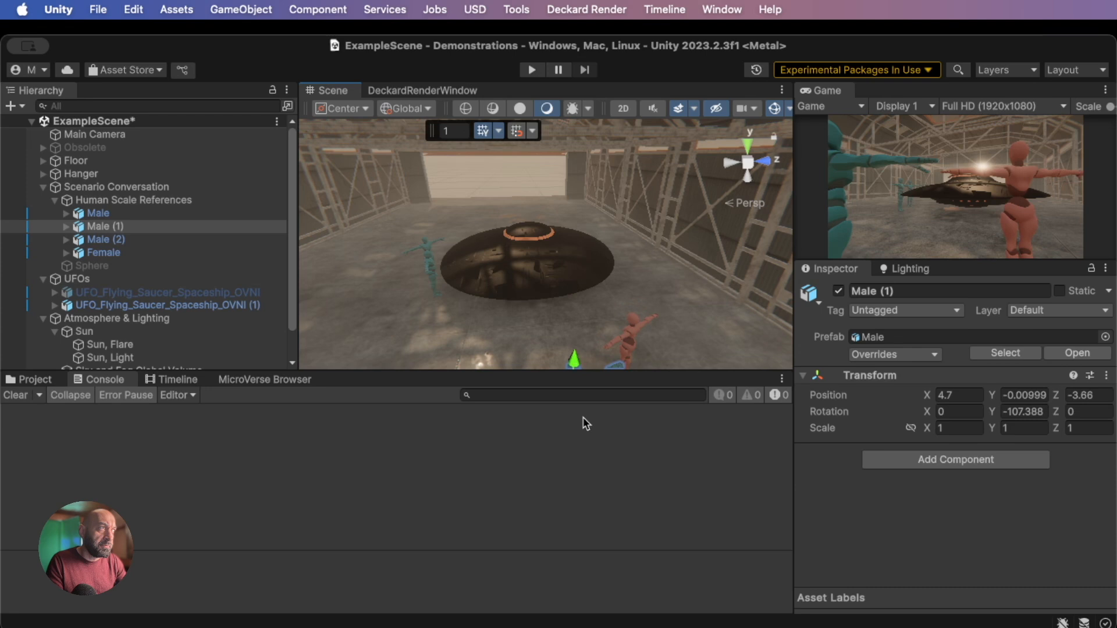
Shift and raise the saucer in front of the sun flare, to about X 4.72, Y -2.21, Z 8.95
{"action": "left_click", "coordinate": [547, 285]}
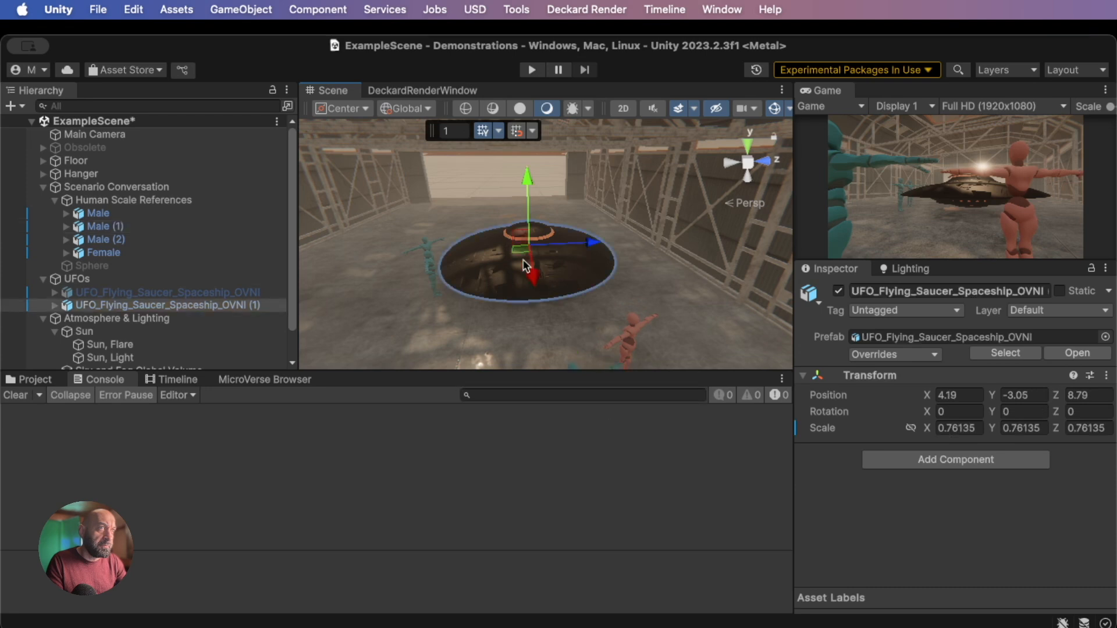
{"action": "left_click_drag", "start_coordinate": [520, 252], "coordinate": [526, 258]}
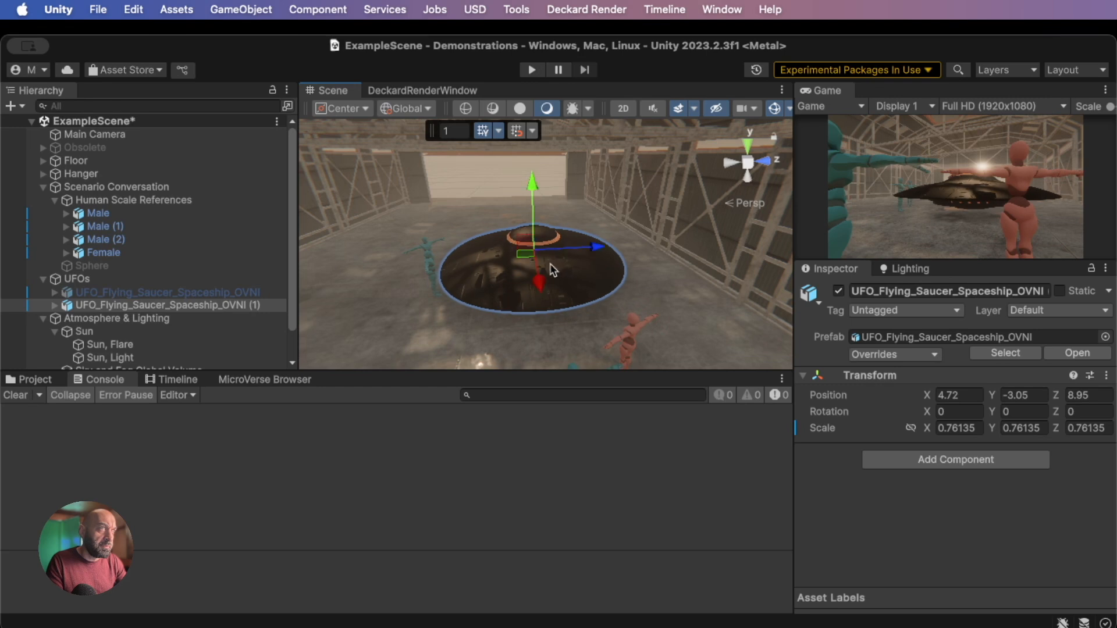
{"action": "mouse_move", "coordinate": [532, 185]}
{"action": "left_mouse_down"}
{"action": "mouse_move", "coordinate": [533, 169]}
{"action": "mouse_move", "coordinate": [533, 180]}
{"action": "left_mouse_up"}
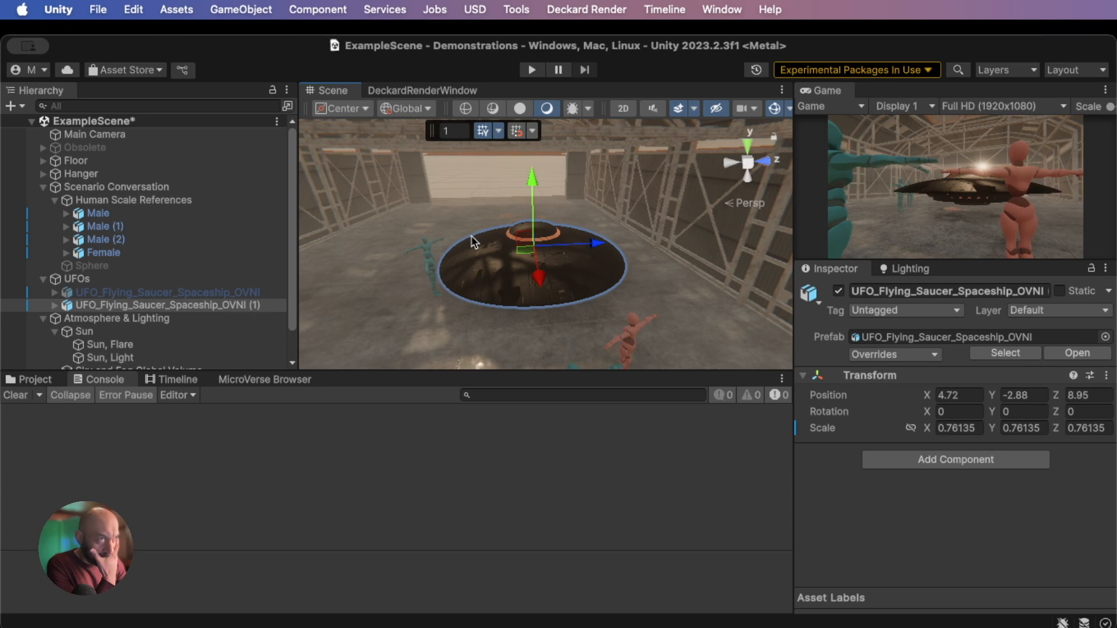
{"action": "left_click_drag", "start_coordinate": [532, 178], "coordinate": [539, 161]}
Enable occlusion for the lens flare on the Sun, Flare light
{"action": "scroll", "coordinate": [151, 288], "scroll_direction": "down", "scroll_amount": 3}
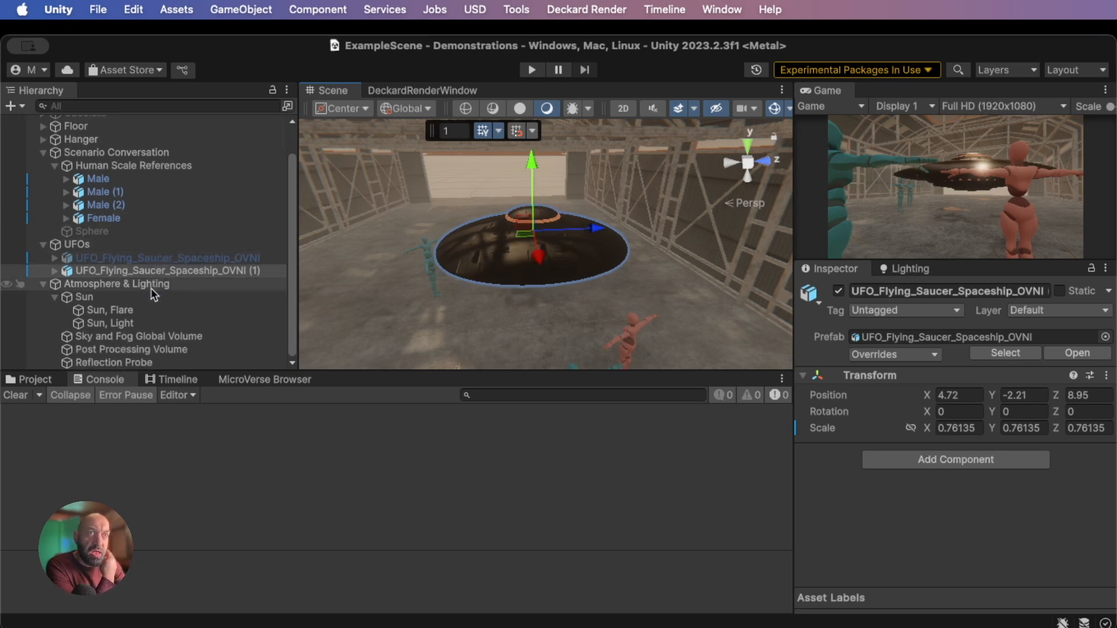
{"action": "left_click", "coordinate": [110, 311]}
{"action": "scroll", "coordinate": [866, 437], "scroll_direction": "down", "scroll_amount": 5}
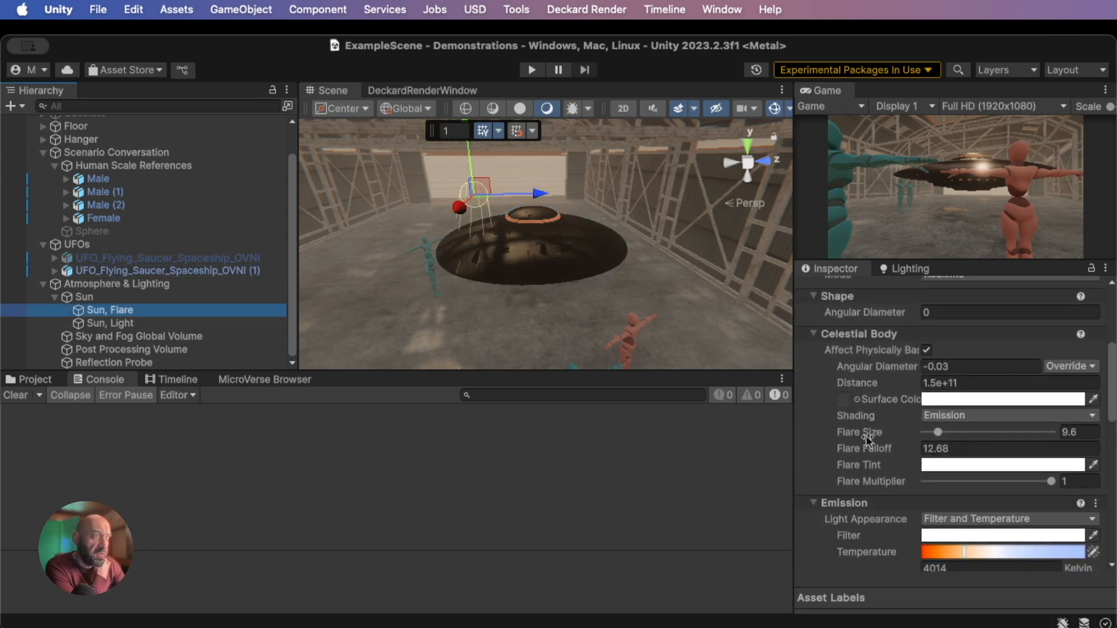
{"action": "scroll", "coordinate": [866, 435], "scroll_direction": "down", "scroll_amount": 10}
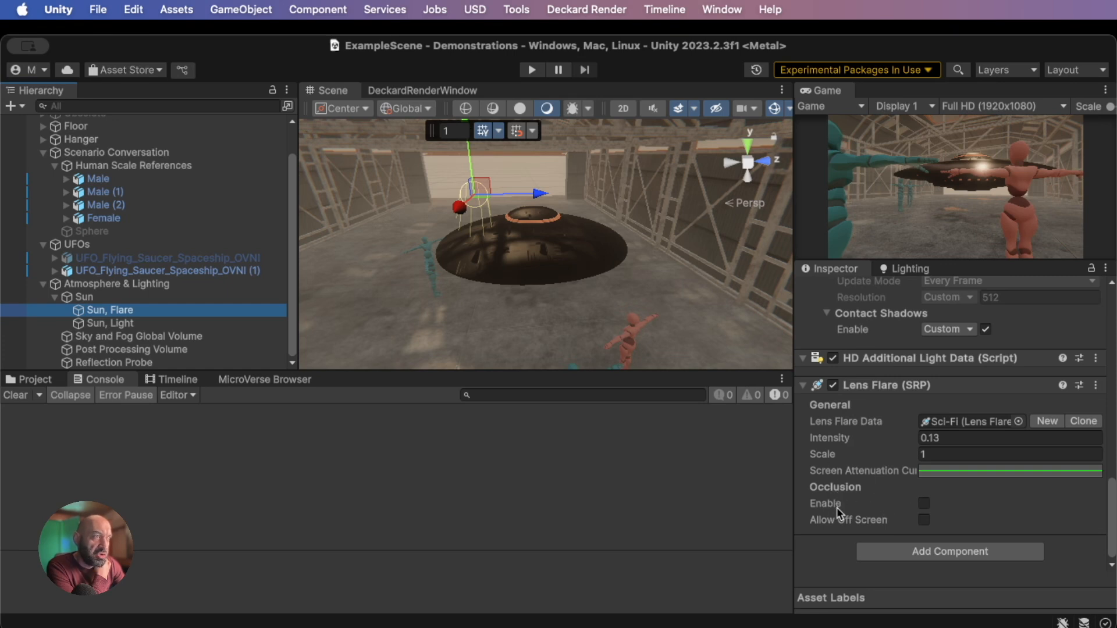
{"action": "left_click", "coordinate": [923, 503]}
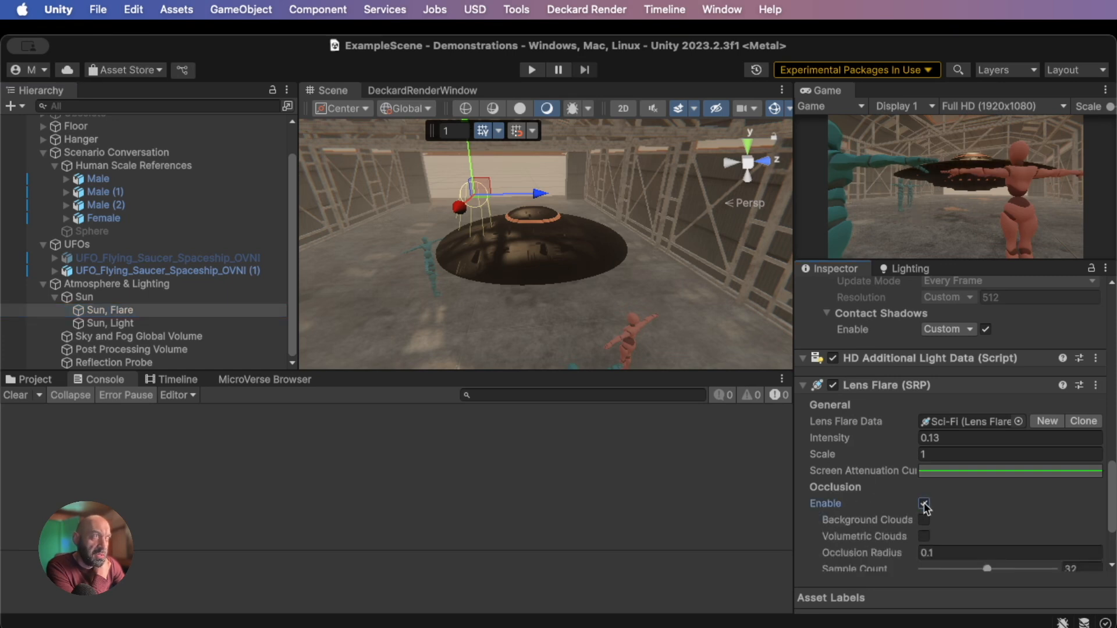
Lower the saucer to about Y -3.44, Z 8.81, and deactivate the Female figure
{"action": "left_click", "coordinate": [529, 228]}
{"action": "left_click_drag", "start_coordinate": [526, 225], "coordinate": [527, 244]}
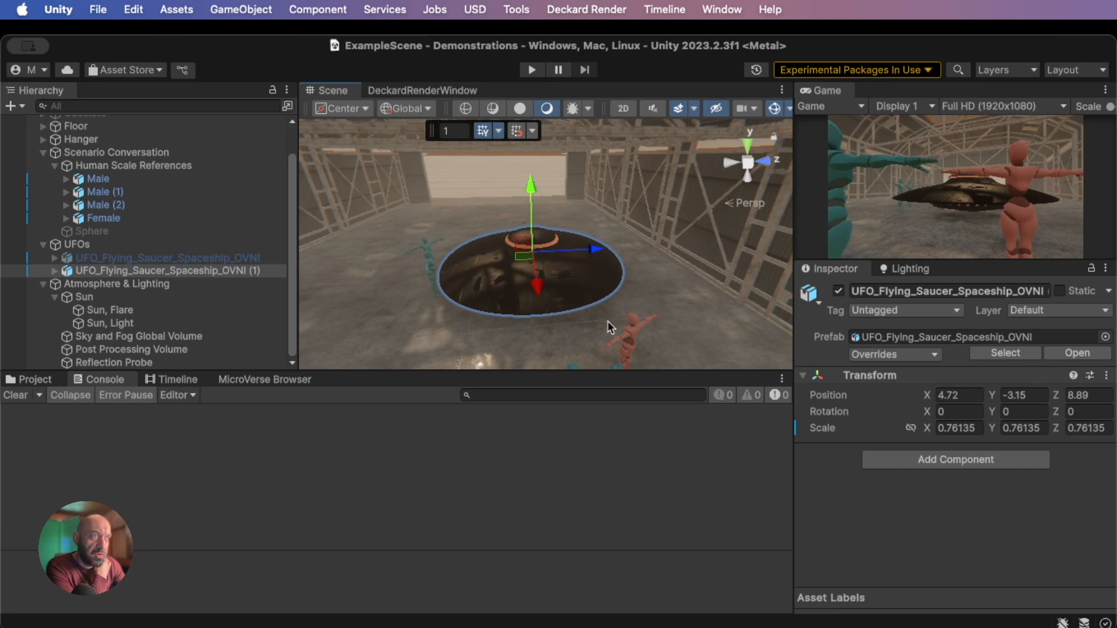
{"action": "left_click", "coordinate": [626, 337]}
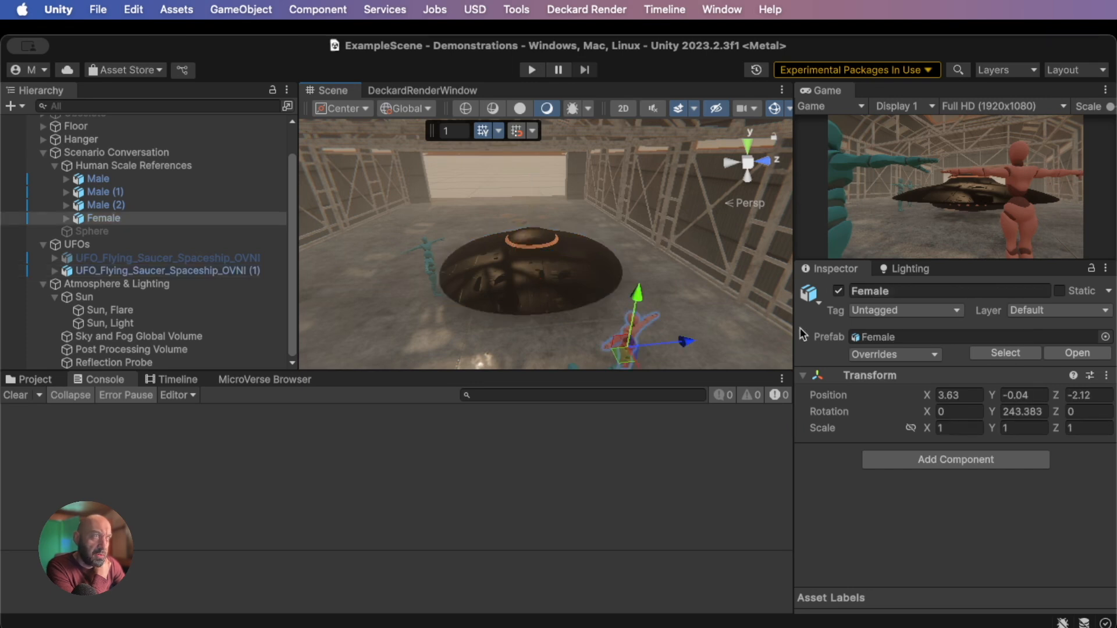
{"action": "left_click", "coordinate": [839, 292]}
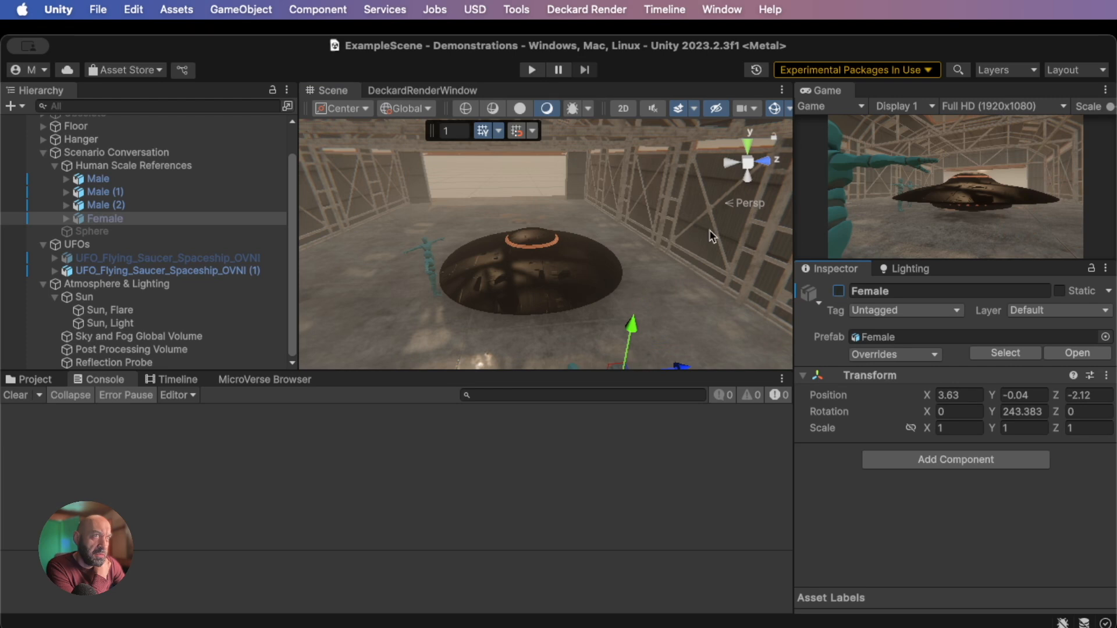
{"action": "left_click", "coordinate": [550, 263]}
{"action": "left_click_drag", "start_coordinate": [530, 249], "coordinate": [539, 256]}
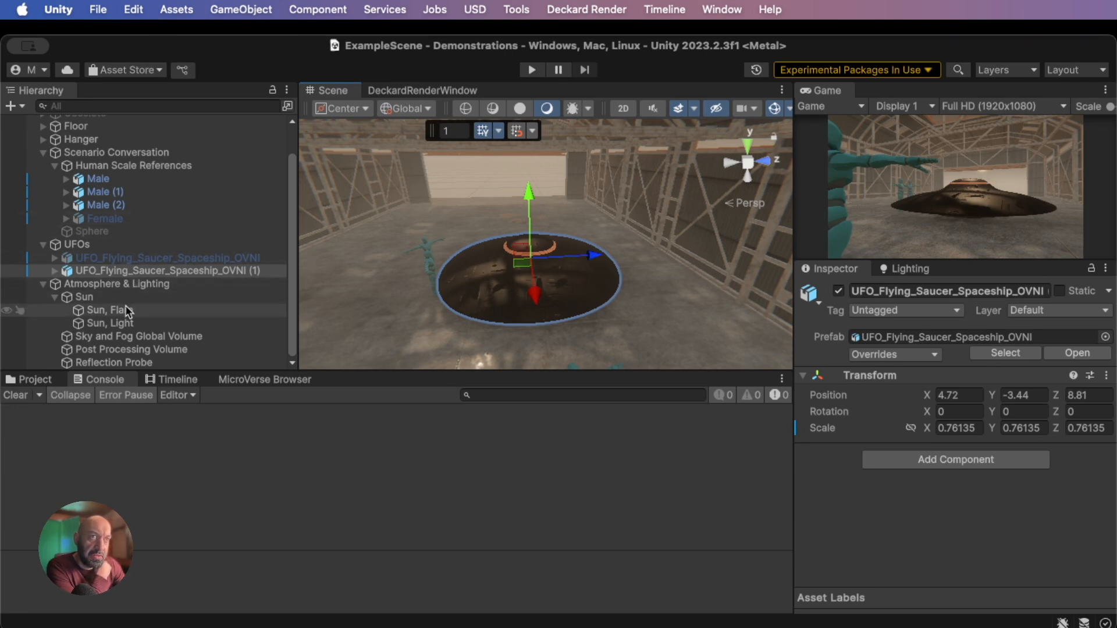
Rotate the Sun, Flare light freehand to about X 6.9, Y 80.6, Z 111.1 so its flare sits above the saucer
{"action": "left_click", "coordinate": [101, 309]}
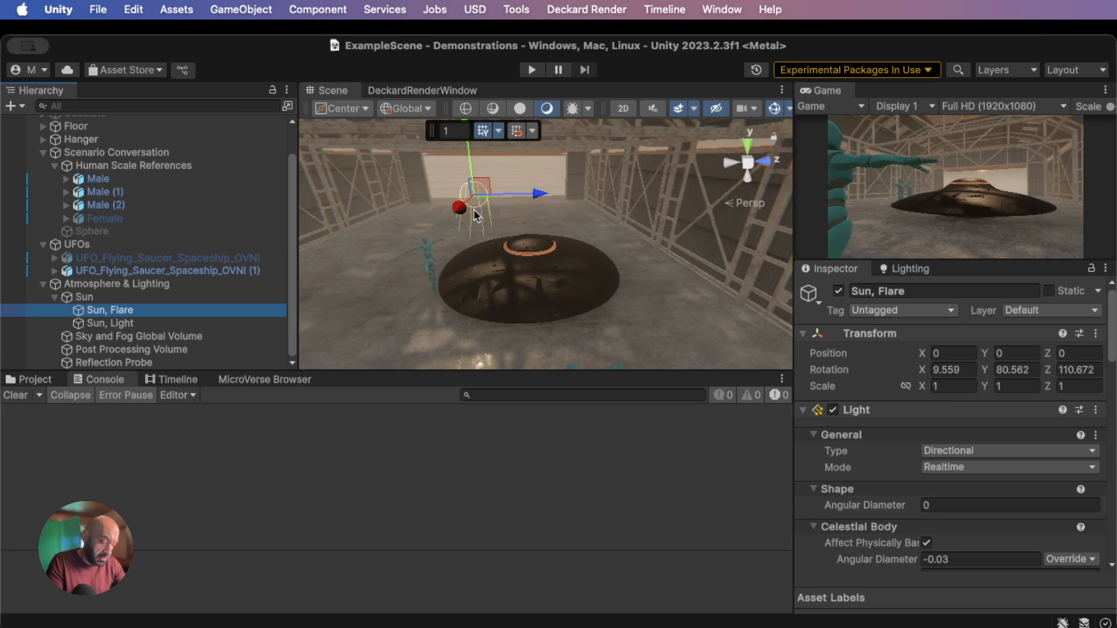
{"action": "key", "text": "e"}
{"action": "mouse_move", "coordinate": [458, 224]}
{"action": "left_mouse_down"}
{"action": "mouse_move", "coordinate": [460, 193]}
{"action": "mouse_move", "coordinate": [464, 224]}
{"action": "left_mouse_up"}
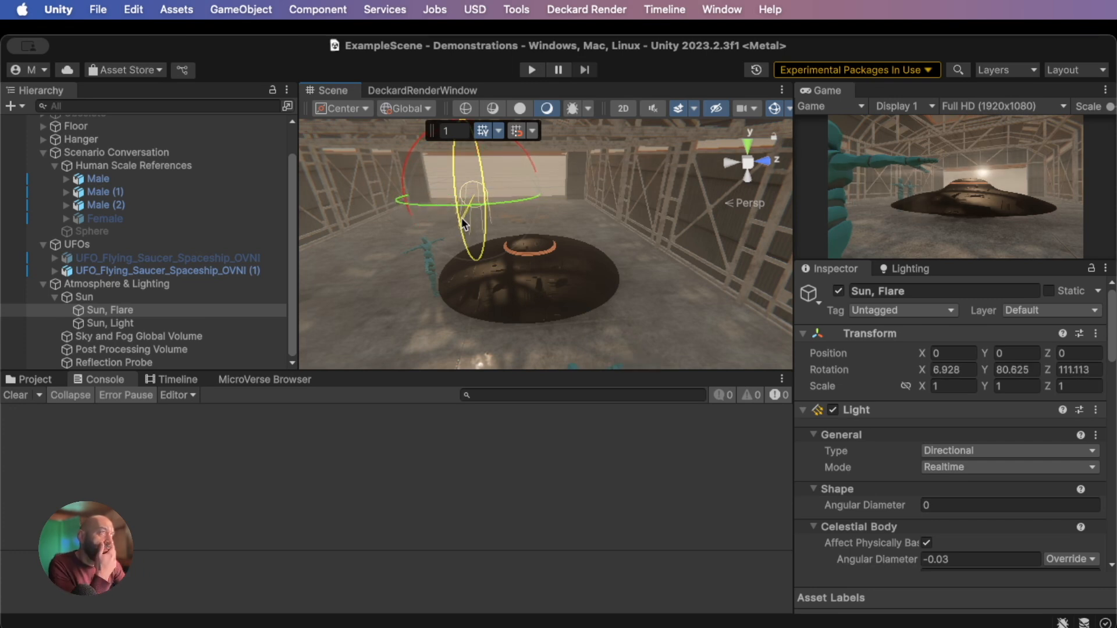
Rotate the Sun, Flare light freehand to about X 27.7, Y 60, Z 106.3 to place its flare higher above the saucer
{"action": "left_click_drag", "start_coordinate": [462, 217], "coordinate": [487, 295]}
{"action": "left_click_drag", "start_coordinate": [472, 206], "coordinate": [538, 207]}
{"action": "key", "text": "f"}
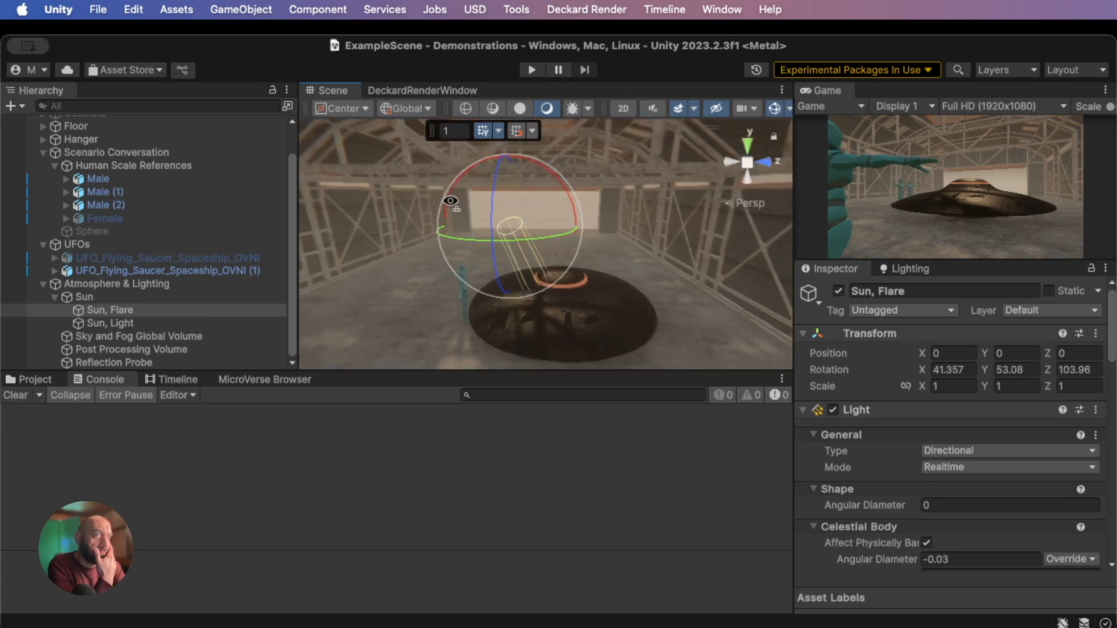
{"action": "middle_click_drag", "start_coordinate": [523, 254], "coordinate": [484, 140]}
{"action": "right_click_drag", "start_coordinate": [556, 216], "coordinate": [499, 164]}
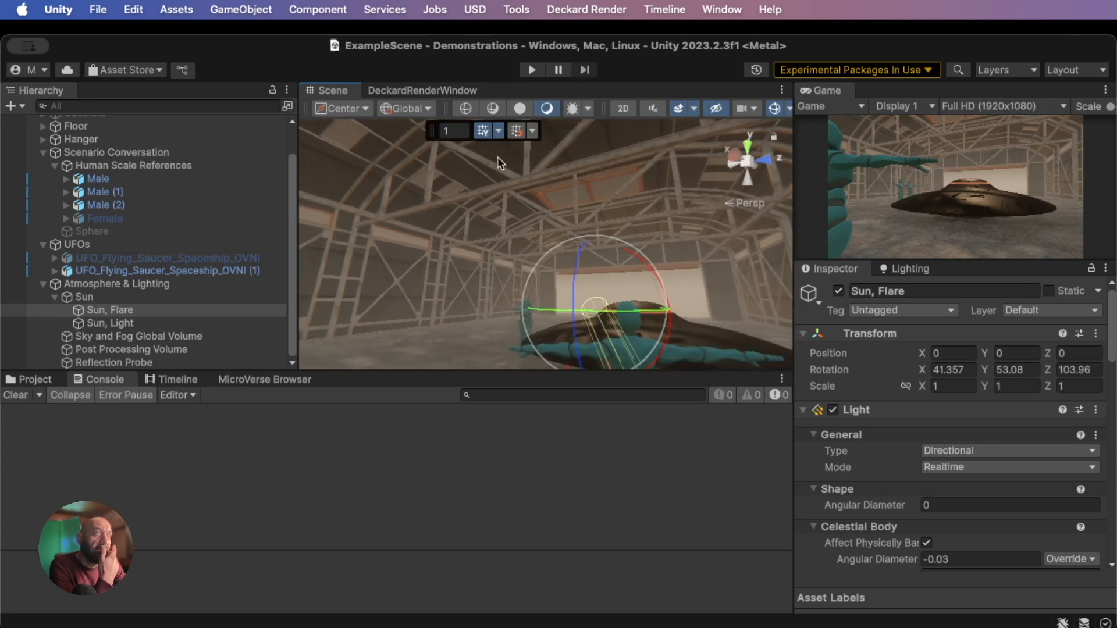
{"action": "mouse_move", "coordinate": [590, 296]}
{"action": "left_mouse_down"}
{"action": "mouse_move", "coordinate": [580, 268]}
{"action": "mouse_move", "coordinate": [591, 277]}
{"action": "left_mouse_up"}
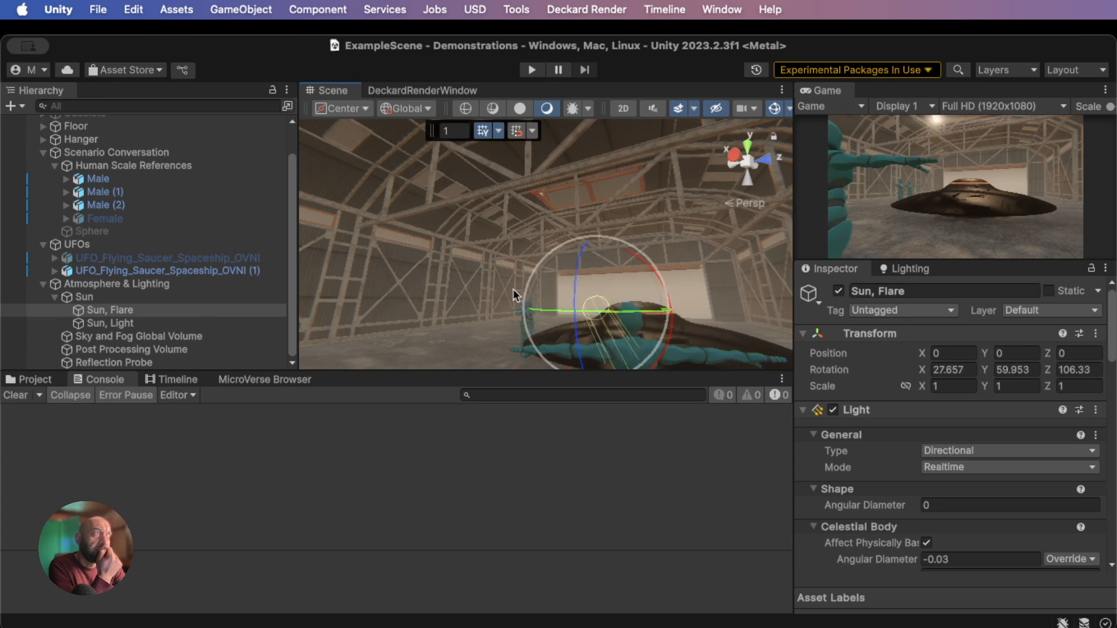
{"action": "right_click_drag", "start_coordinate": [699, 323], "coordinate": [675, 314]}
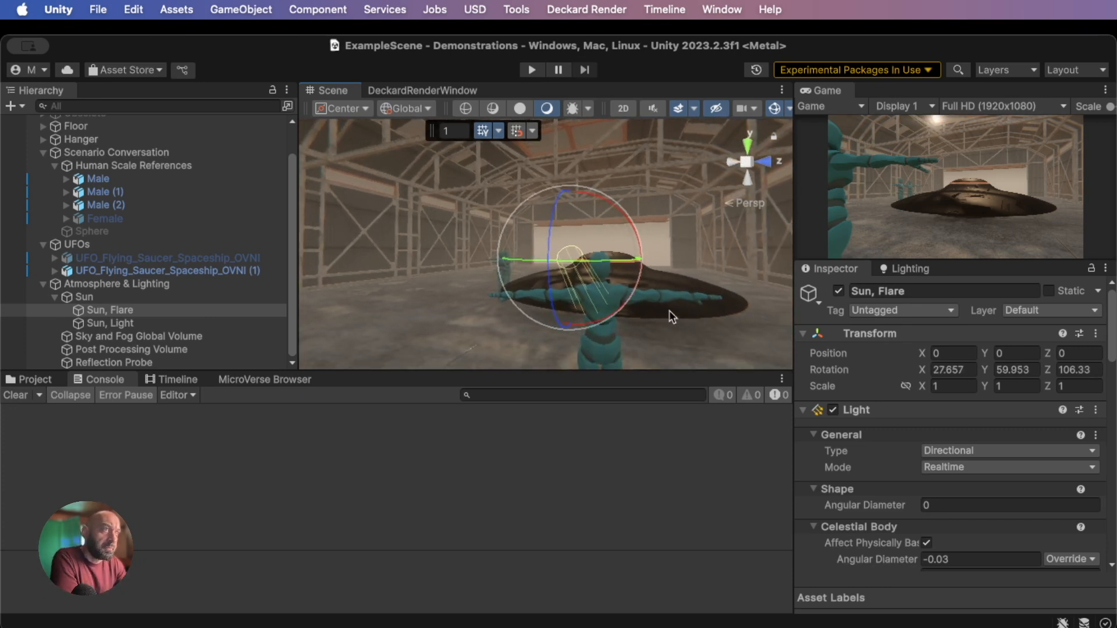
Move the active saucer to about X 4.28, Y -2.87, Z 9.11 so it hovers higher beneath the sun flare
{"action": "left_click", "coordinate": [651, 276]}
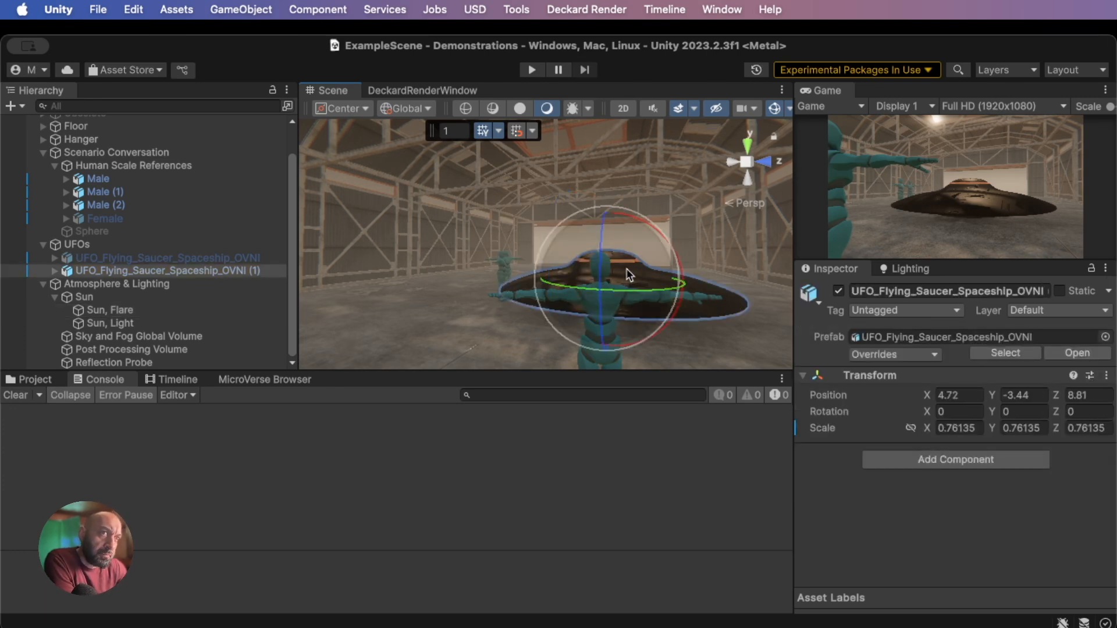
{"action": "key", "text": "w"}
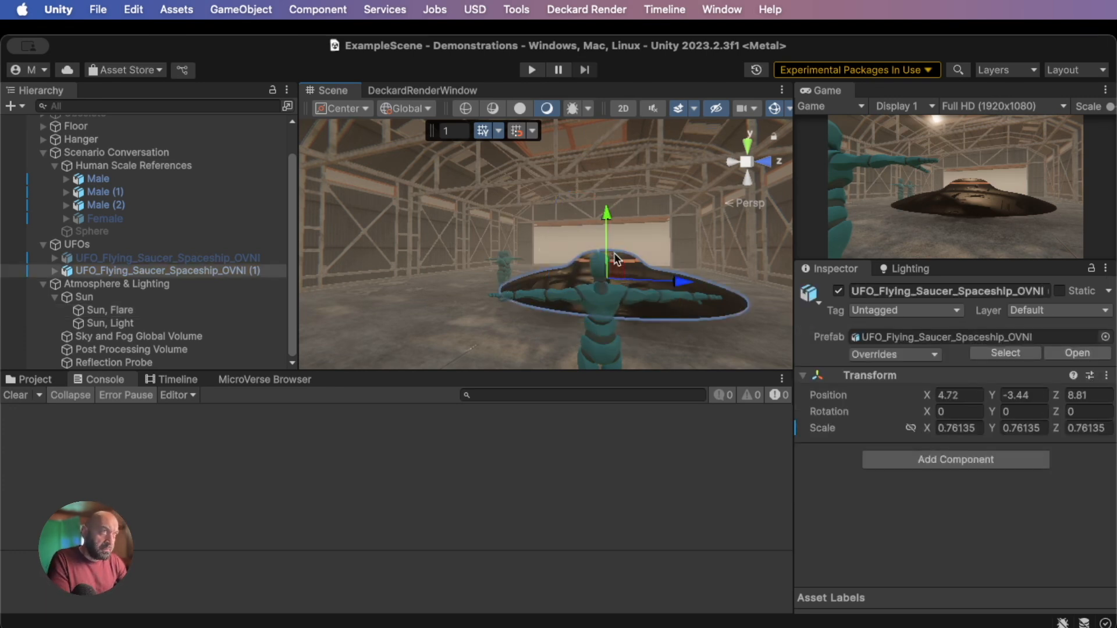
{"action": "left_click_drag", "start_coordinate": [614, 256], "coordinate": [604, 324]}
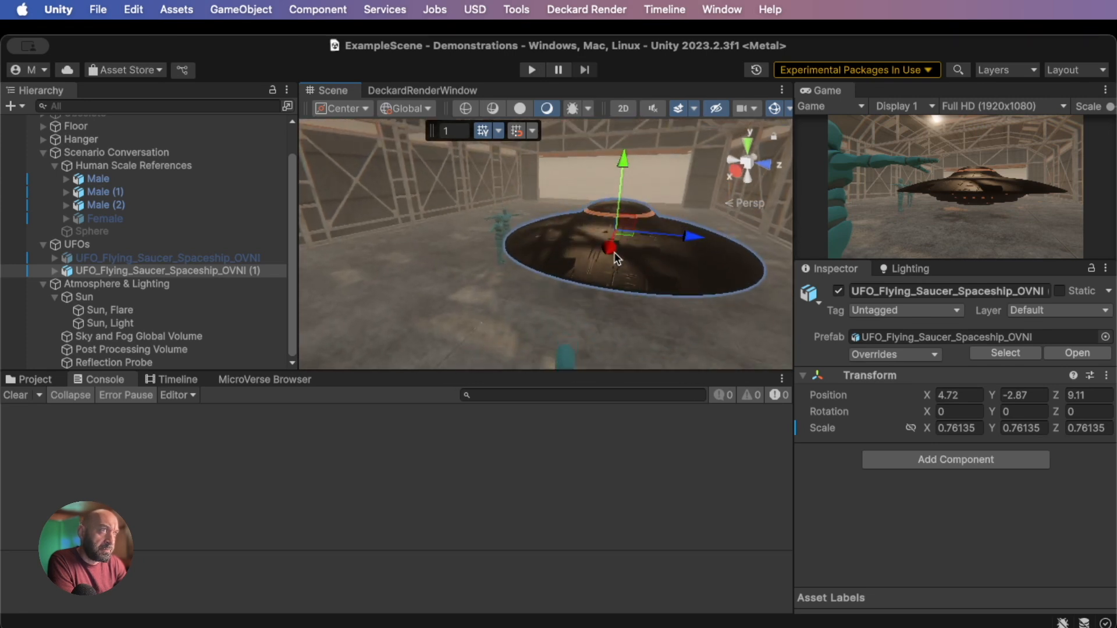
{"action": "left_click_drag", "start_coordinate": [611, 249], "coordinate": [612, 243]}
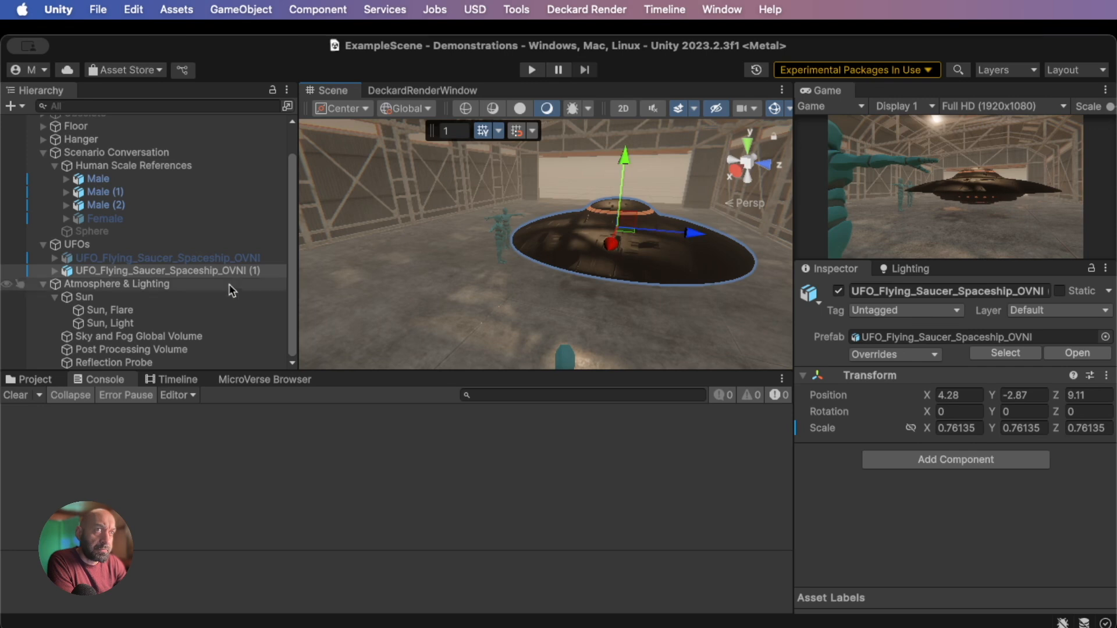
Reactivate the Female figure in the Human Scale References group
{"action": "left_click", "coordinate": [123, 217]}
{"action": "left_click", "coordinate": [838, 290]}
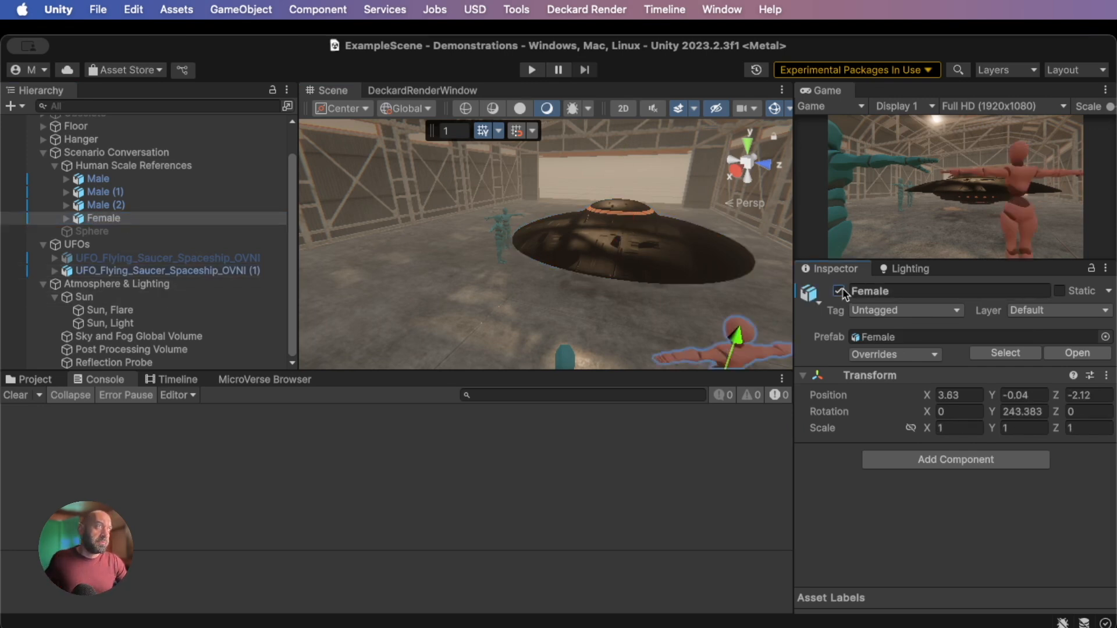
{"action": "right_click_drag", "start_coordinate": [690, 290], "coordinate": [691, 315]}
{"action": "mouse_move", "coordinate": [673, 316]}
{"action": "left_mouse_down"}
{"action": "mouse_move", "coordinate": [692, 347]}
{"action": "mouse_move", "coordinate": [671, 308]}
{"action": "mouse_move", "coordinate": [670, 319]}
{"action": "mouse_move", "coordinate": [678, 300]}
{"action": "left_mouse_up"}
Raise and shift the active saucer slightly, to about Y -2.47, Z 9.2
{"action": "left_click", "coordinate": [608, 186]}
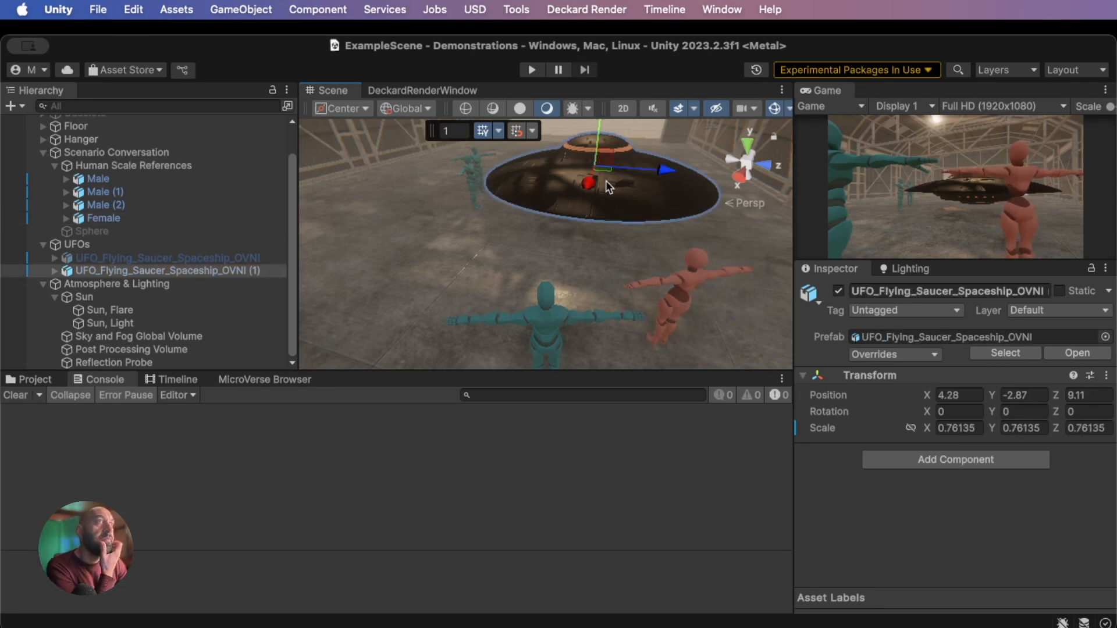
{"action": "left_click_drag", "start_coordinate": [612, 163], "coordinate": [616, 149]}
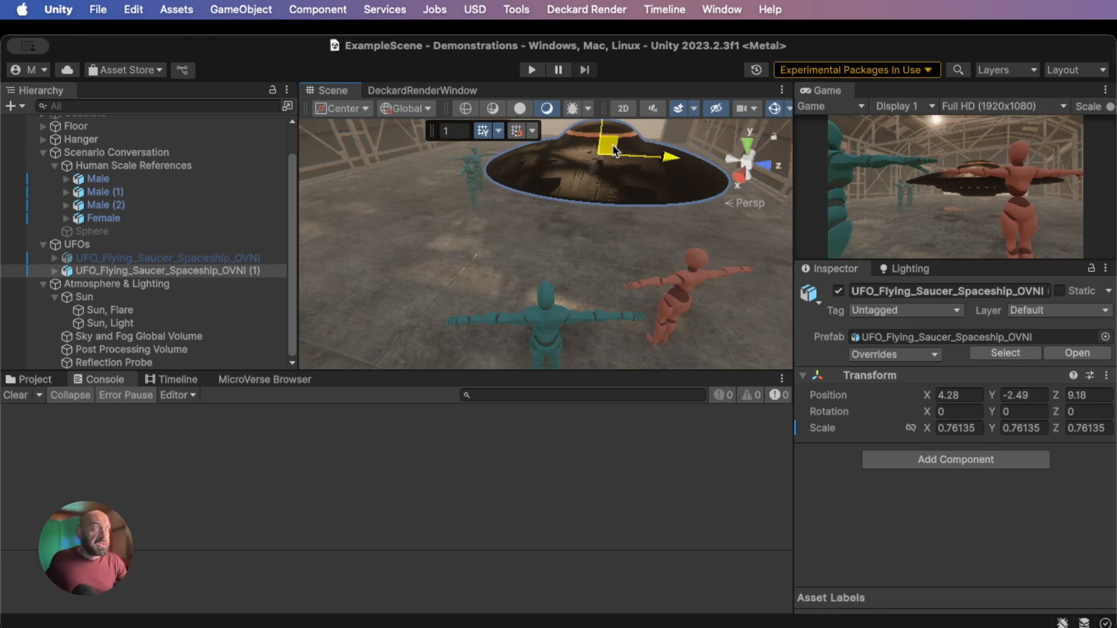
{"action": "left_click_drag", "start_coordinate": [616, 150], "coordinate": [616, 150]}
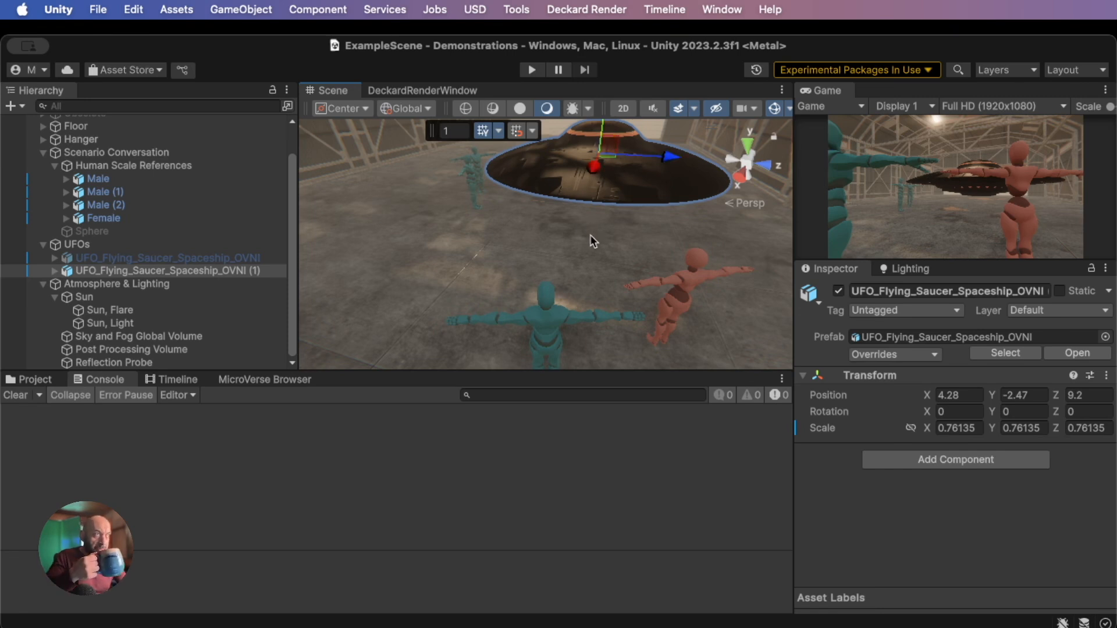
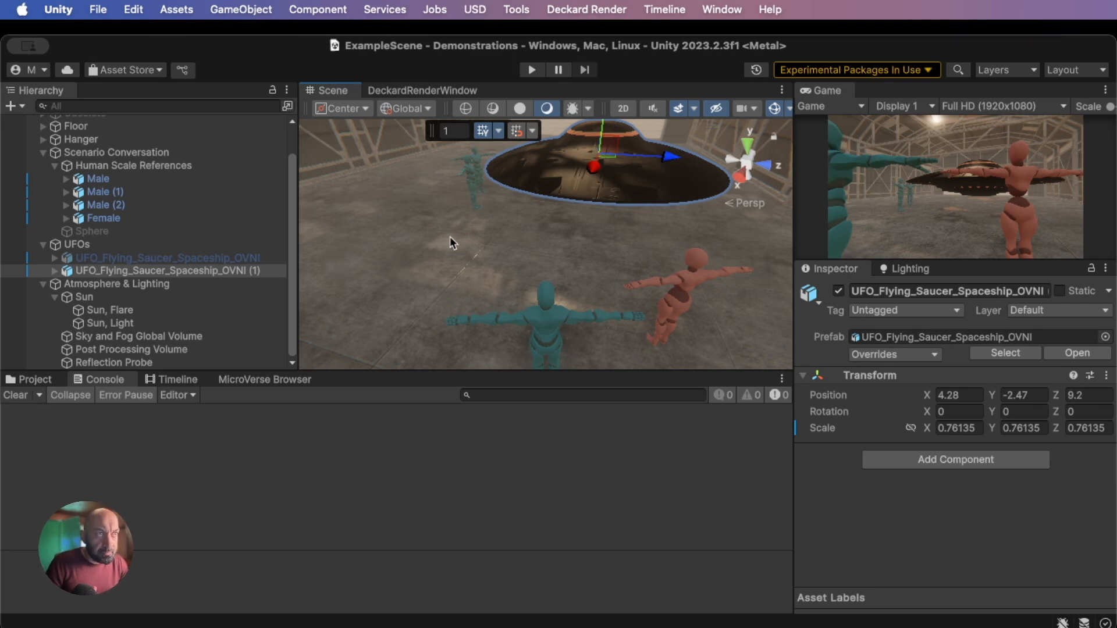
Add a Vignette override to the Post Processing Volume
{"action": "left_click", "coordinate": [122, 323]}
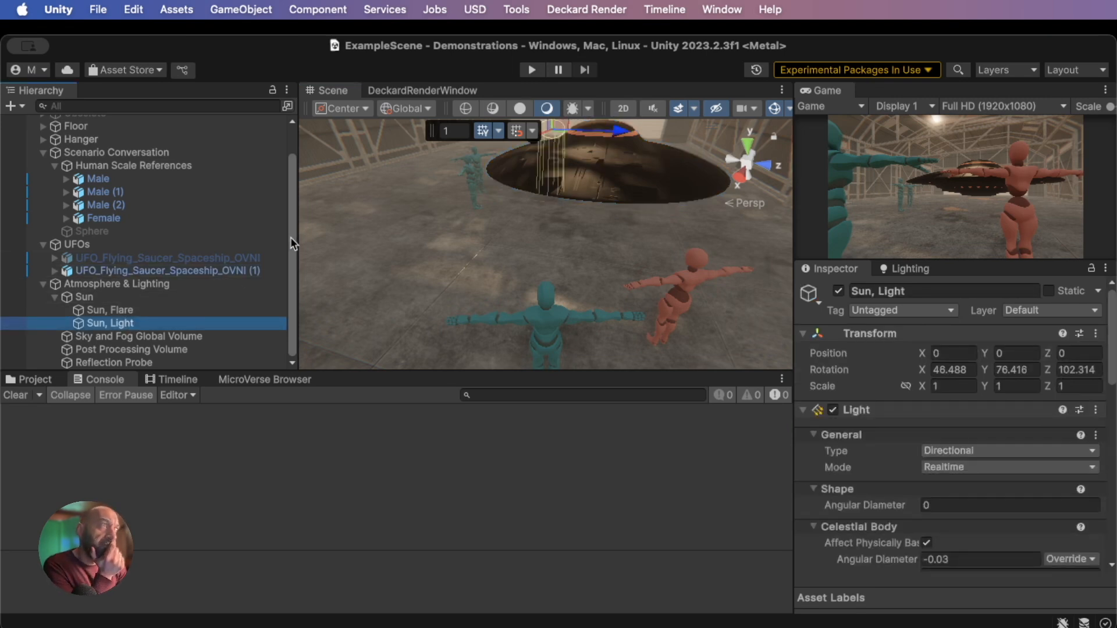
{"action": "left_click", "coordinate": [153, 350]}
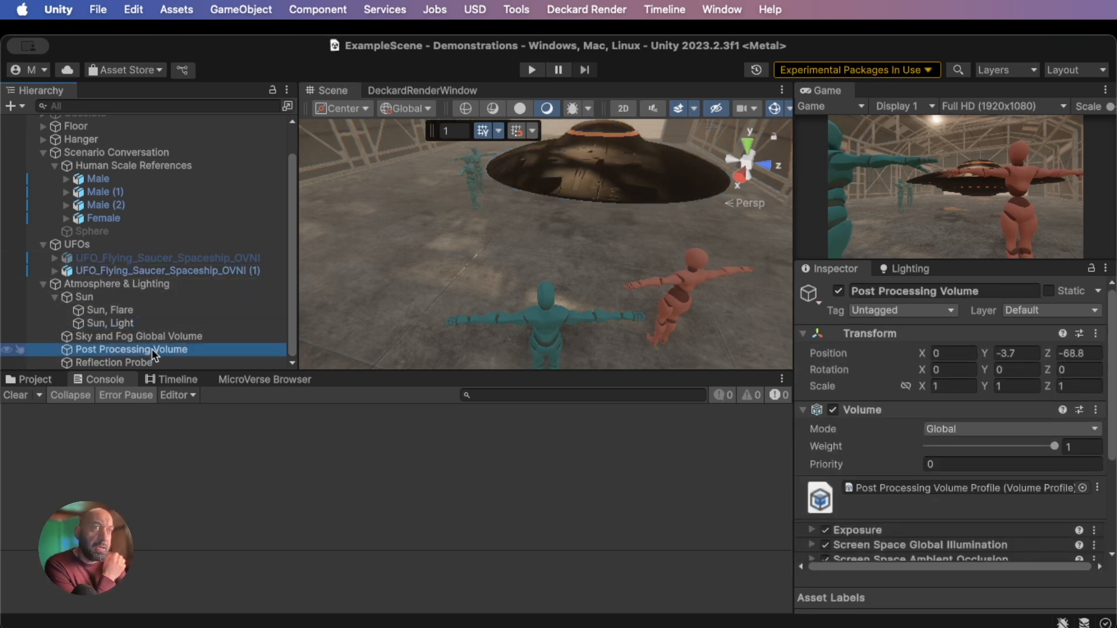
{"action": "scroll", "coordinate": [876, 507], "scroll_direction": "down", "scroll_amount": 3}
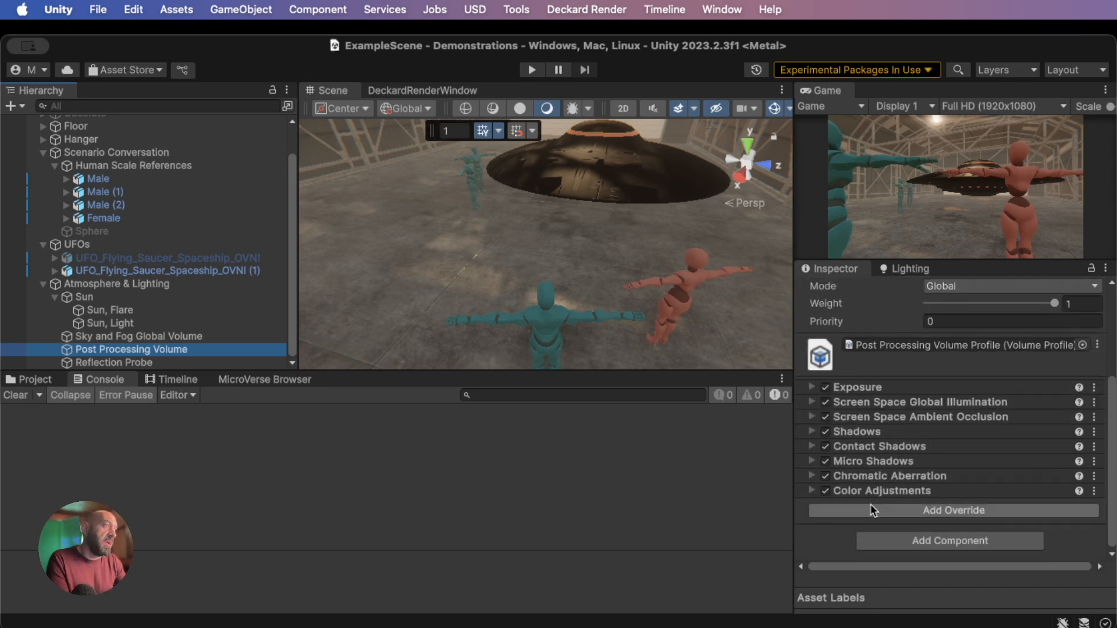
{"action": "left_click", "coordinate": [869, 508]}
{"action": "type", "text": "vig"}
{"action": "key", "text": "Return"}
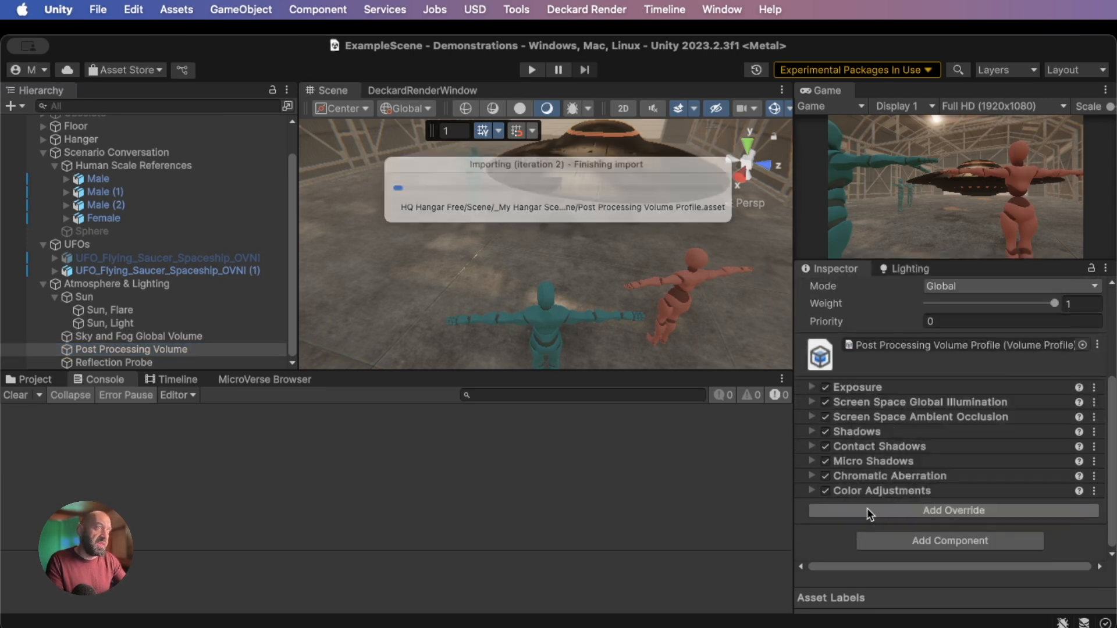
Enable all Vignette properties and set the vignette intensity to about 0.353
{"action": "scroll", "coordinate": [861, 503], "scroll_direction": "down", "scroll_amount": 3}
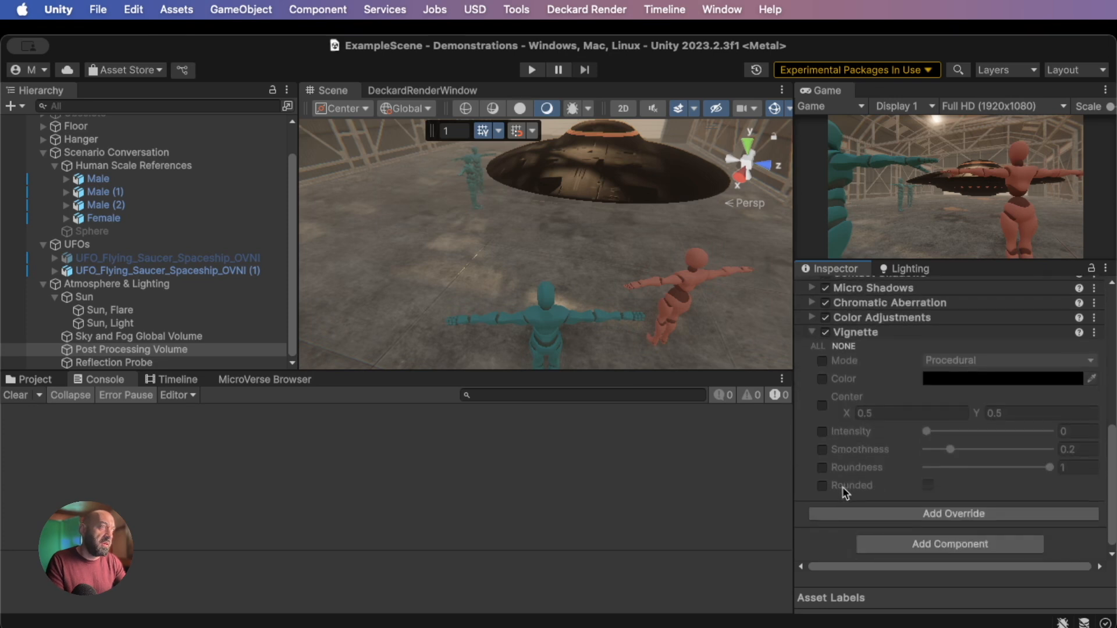
{"action": "left_click", "coordinate": [816, 343]}
{"action": "left_click_drag", "start_coordinate": [941, 432], "coordinate": [983, 431]}
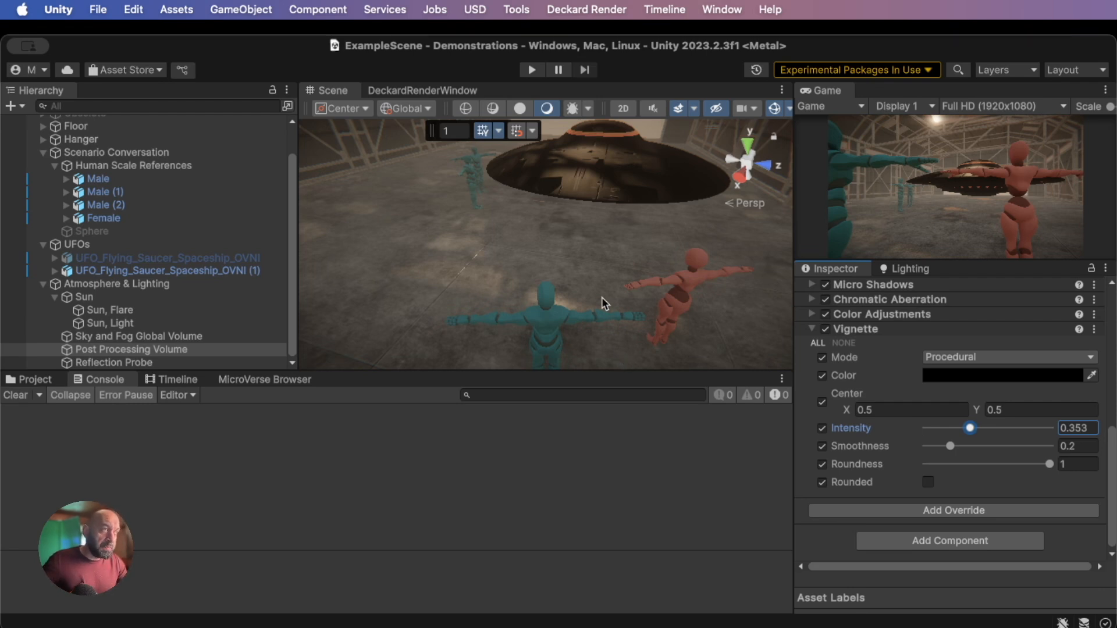
{"action": "right_click_drag", "start_coordinate": [561, 257], "coordinate": [965, 337]}
{"action": "right_click_drag", "start_coordinate": [481, 317], "coordinate": [674, 309]}
{"action": "middle_click_drag", "start_coordinate": [674, 307], "coordinate": [650, 301]}
{"action": "right_click_drag", "start_coordinate": [608, 291], "coordinate": [559, 225]}
{"action": "key", "text": "s"}
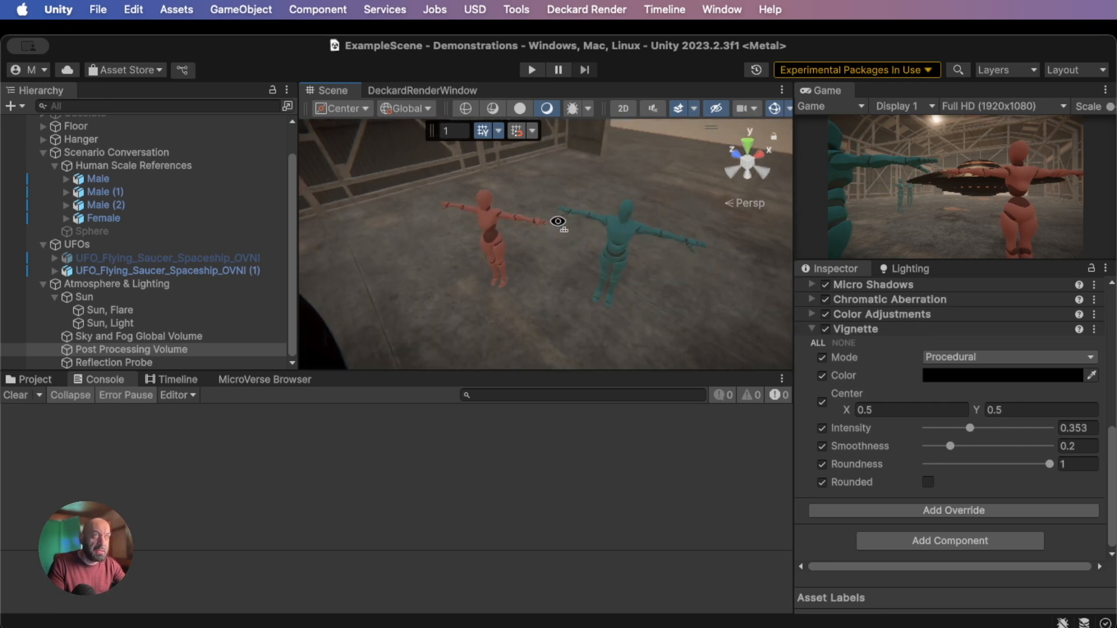
Group the Sky and Fog Global Volume and Post Processing Volume under a new empty parent named Volumes, and collapse the Sun and Volumes groups
{"action": "left_click", "coordinate": [55, 297]}
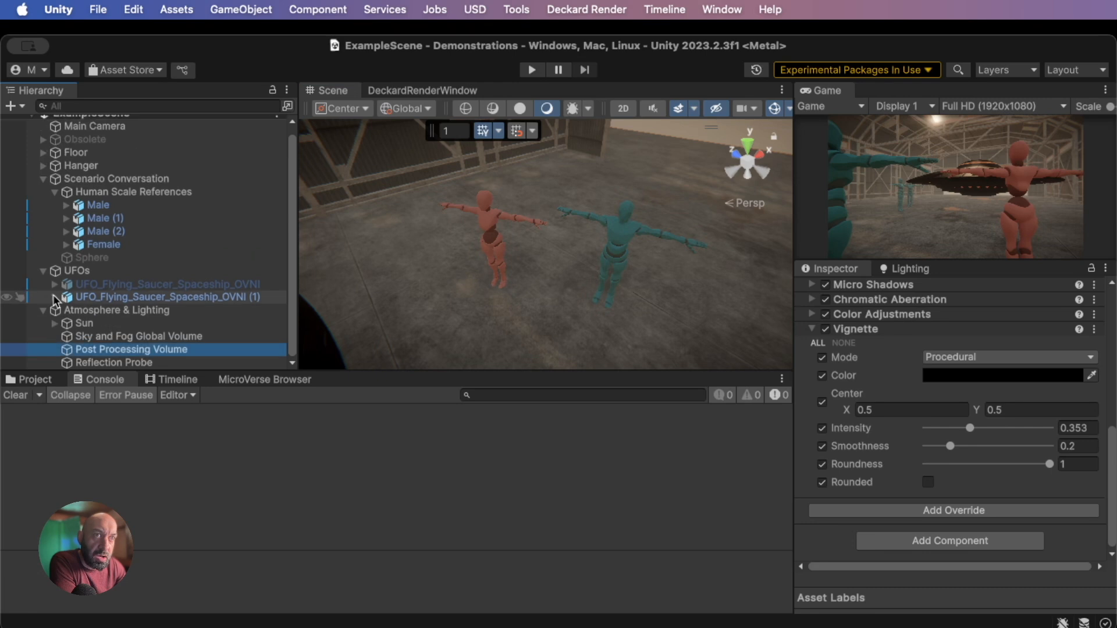
{"action": "left_click", "coordinate": [86, 336]}
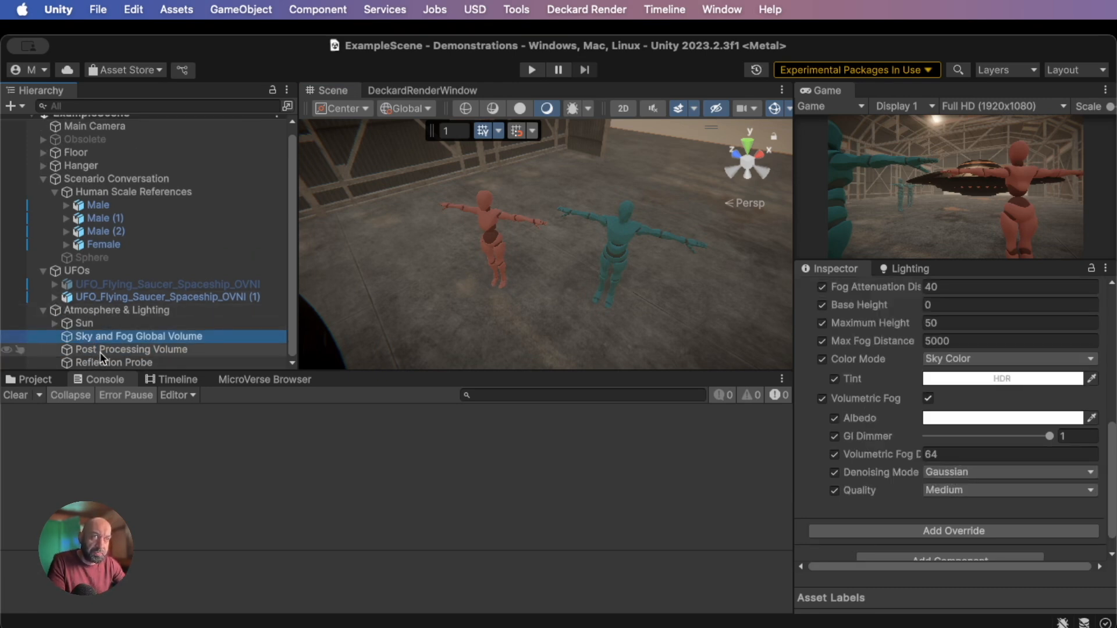
{"action": "left_click", "coordinate": [101, 351], "text": "shift"}
{"action": "right_click", "coordinate": [102, 351]}
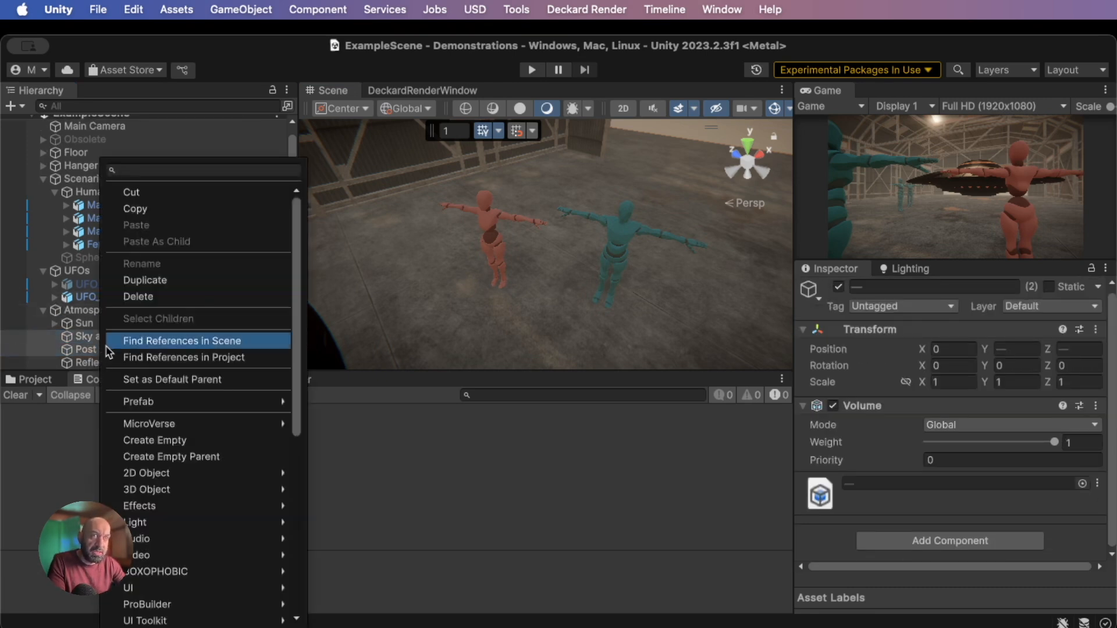
{"action": "left_click", "coordinate": [169, 455]}
{"action": "type", "text": "Volumes"}
{"action": "key", "text": "Return"}
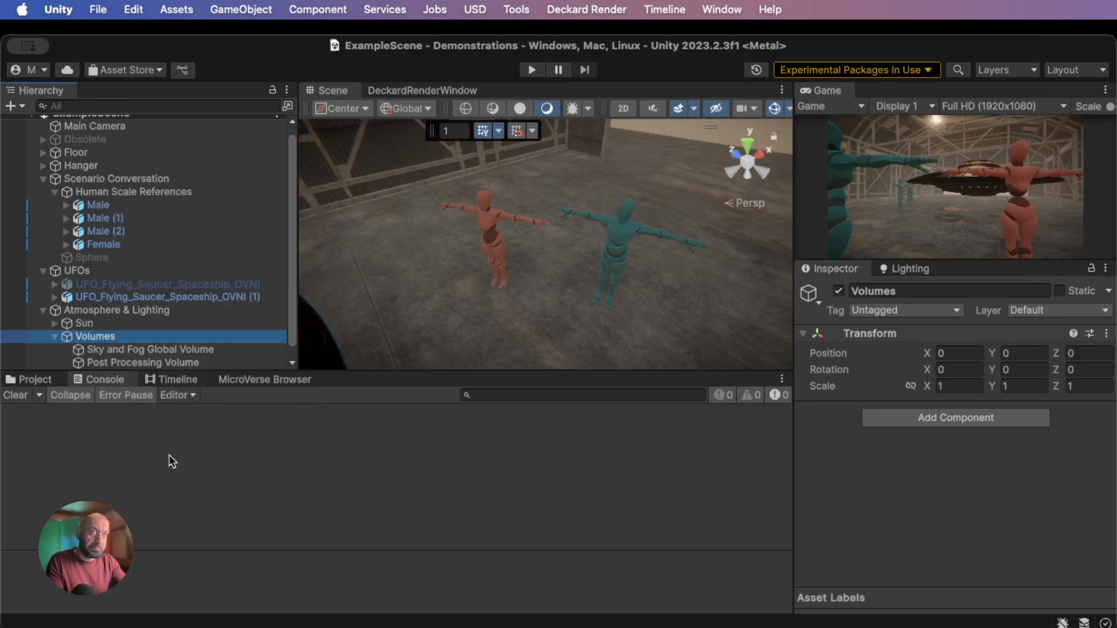
{"action": "left_click", "coordinate": [54, 336]}
Place the Reflection Probe under a new empty parent named Probes
{"action": "left_click", "coordinate": [88, 360]}
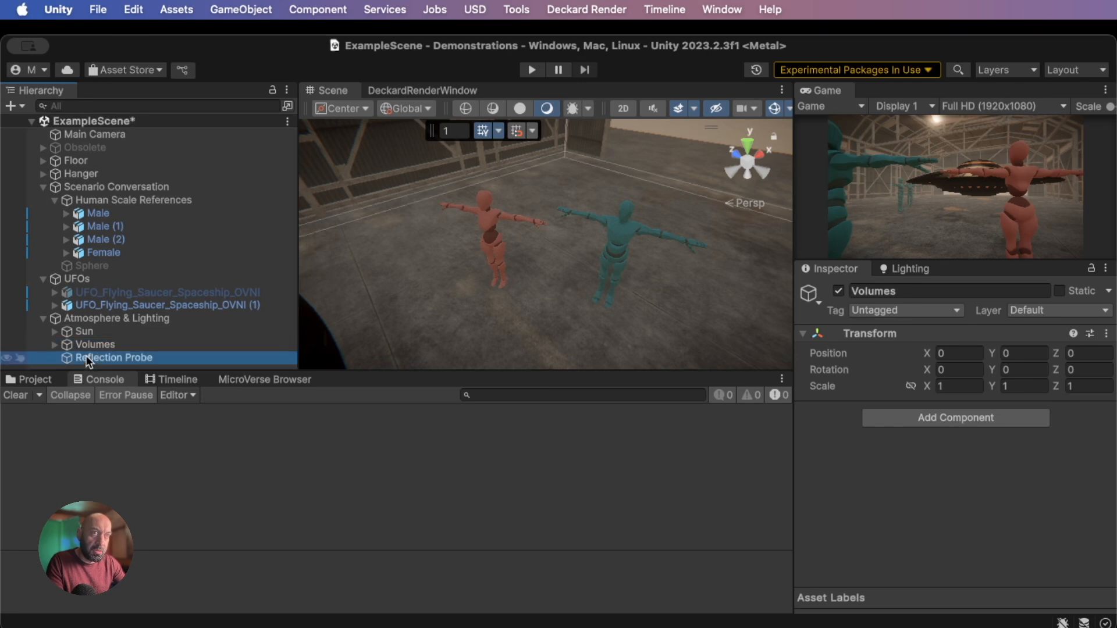
{"action": "right_click", "coordinate": [89, 360]}
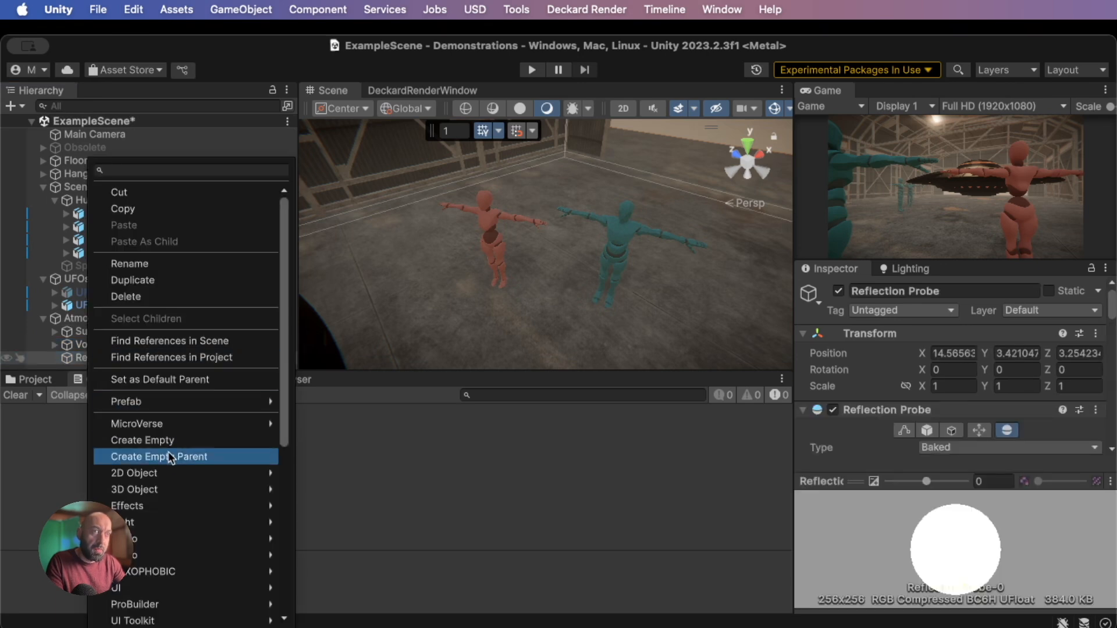
{"action": "left_click", "coordinate": [185, 455]}
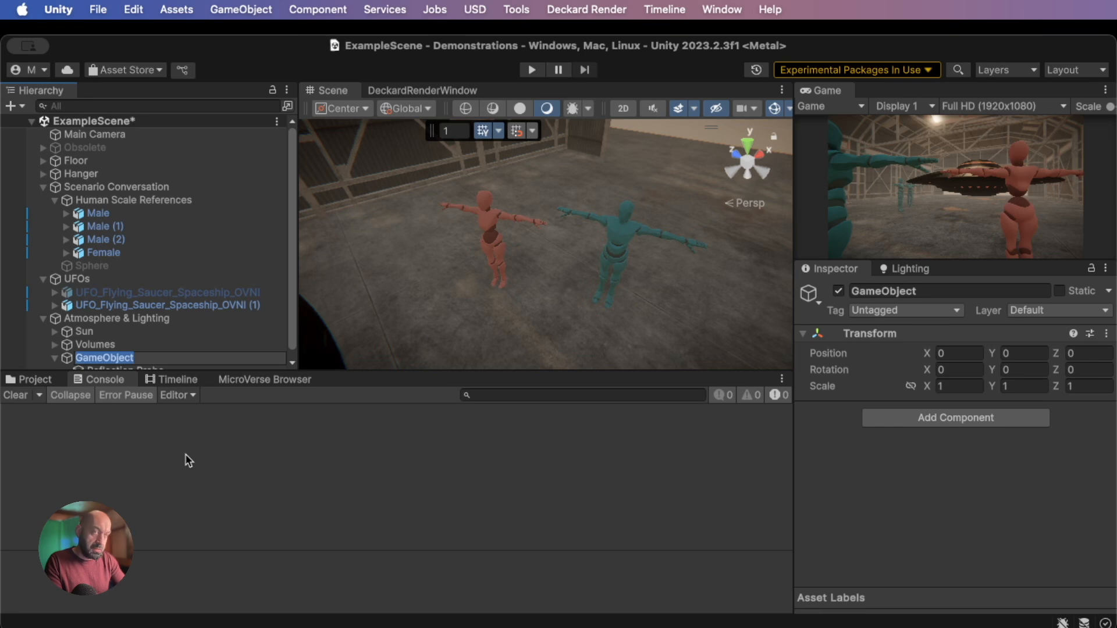
{"action": "type", "text": "Probes"}
{"action": "key", "text": "Return"}
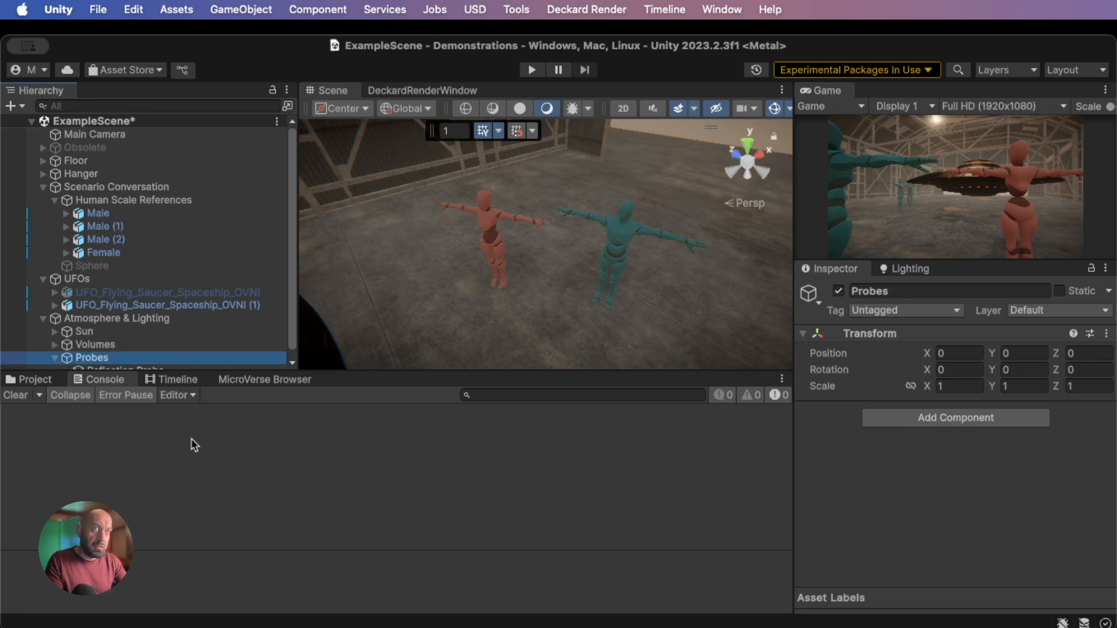
{"action": "scroll", "coordinate": [124, 300], "scroll_direction": "down", "scroll_amount": 1}
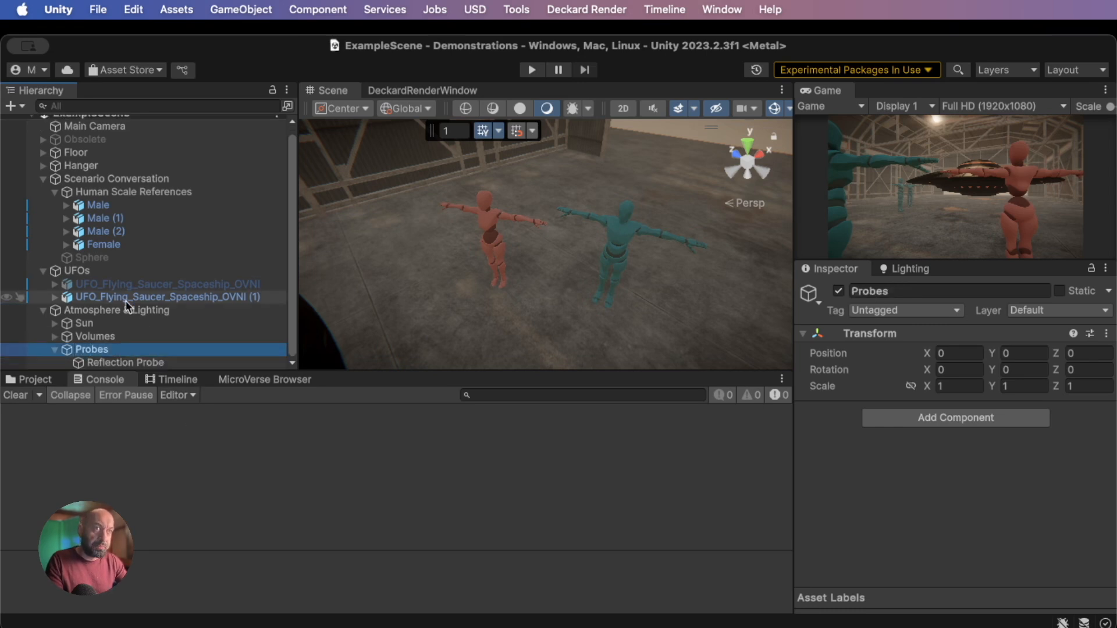
Add a Probe Volume inside the Probes group, fit it to the scene, and collapse the group
{"action": "right_click", "coordinate": [68, 351]}
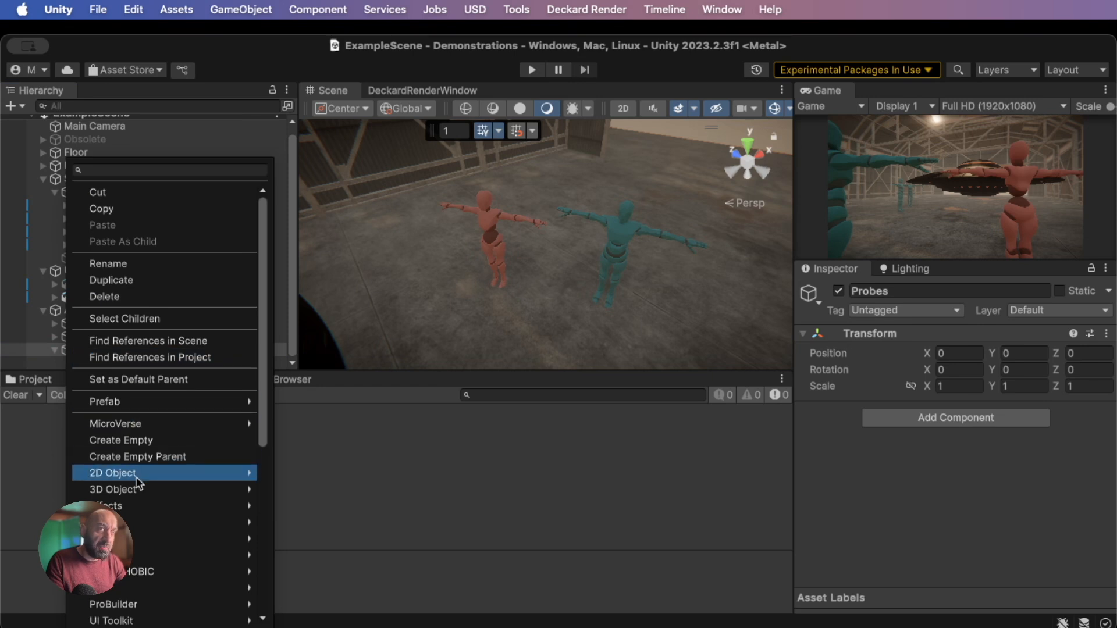
{"action": "mouse_move", "coordinate": [197, 522]}
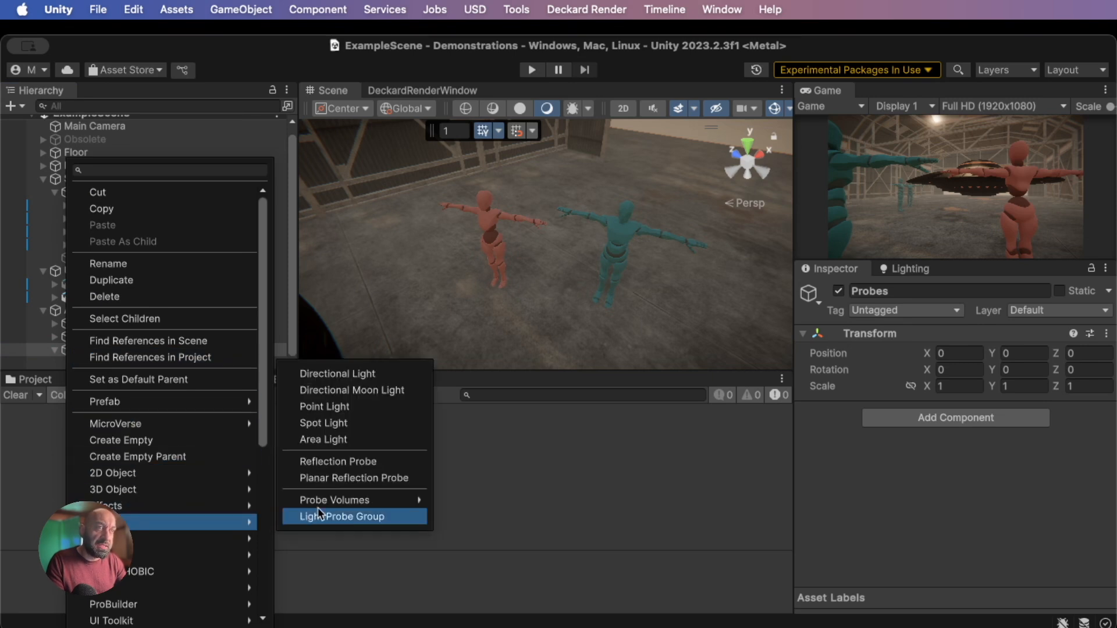
{"action": "mouse_move", "coordinate": [336, 505]}
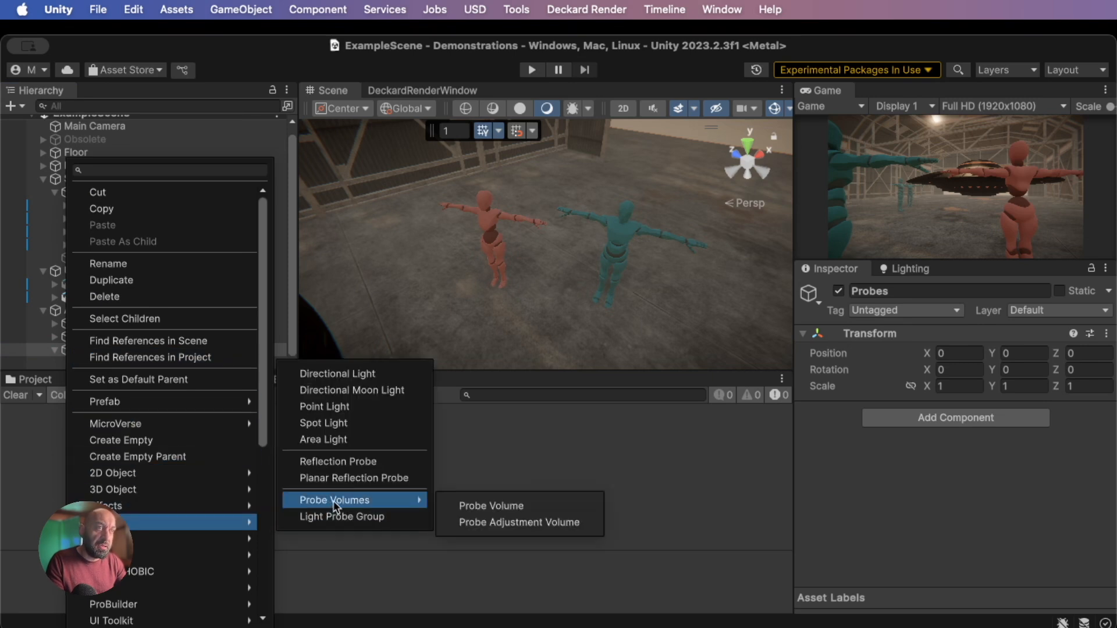
{"action": "left_click", "coordinate": [465, 506]}
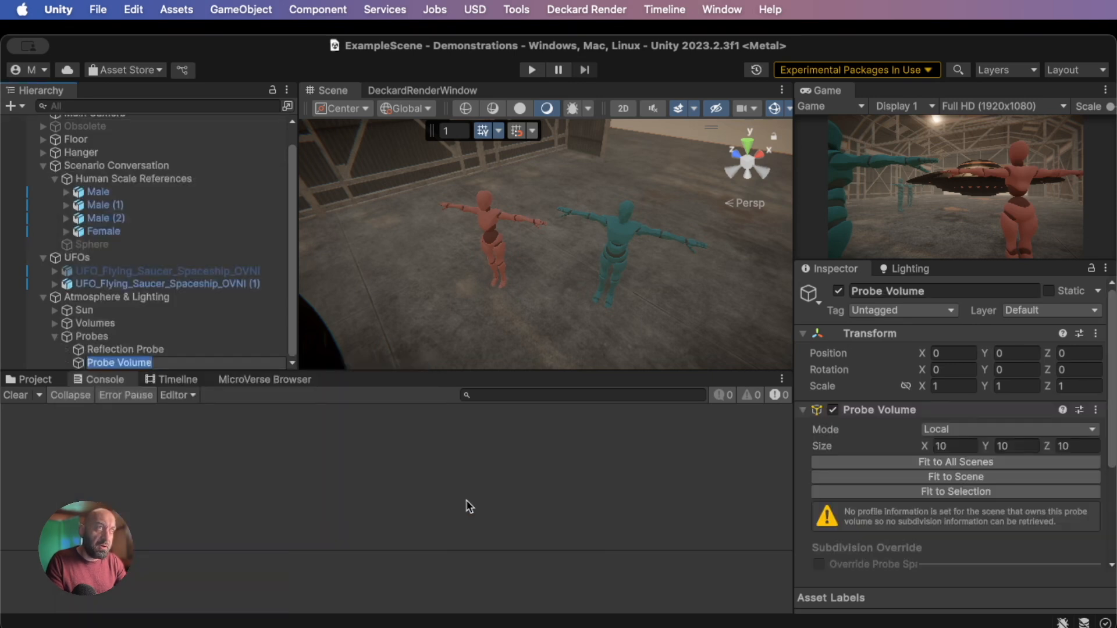
{"action": "left_click", "coordinate": [958, 477]}
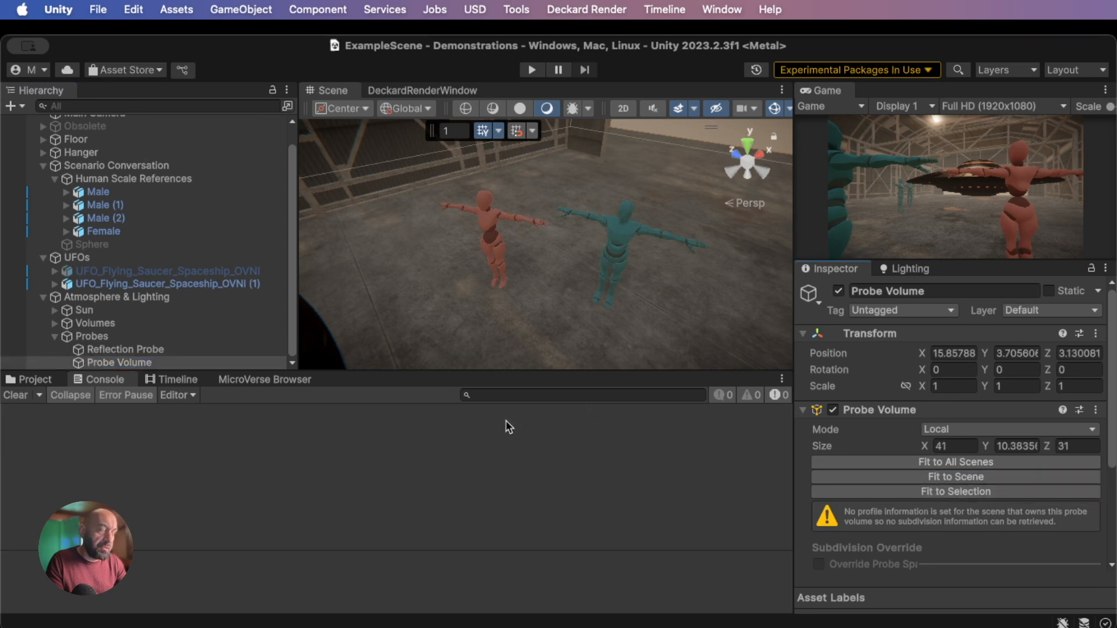
{"action": "left_click", "coordinate": [54, 337]}
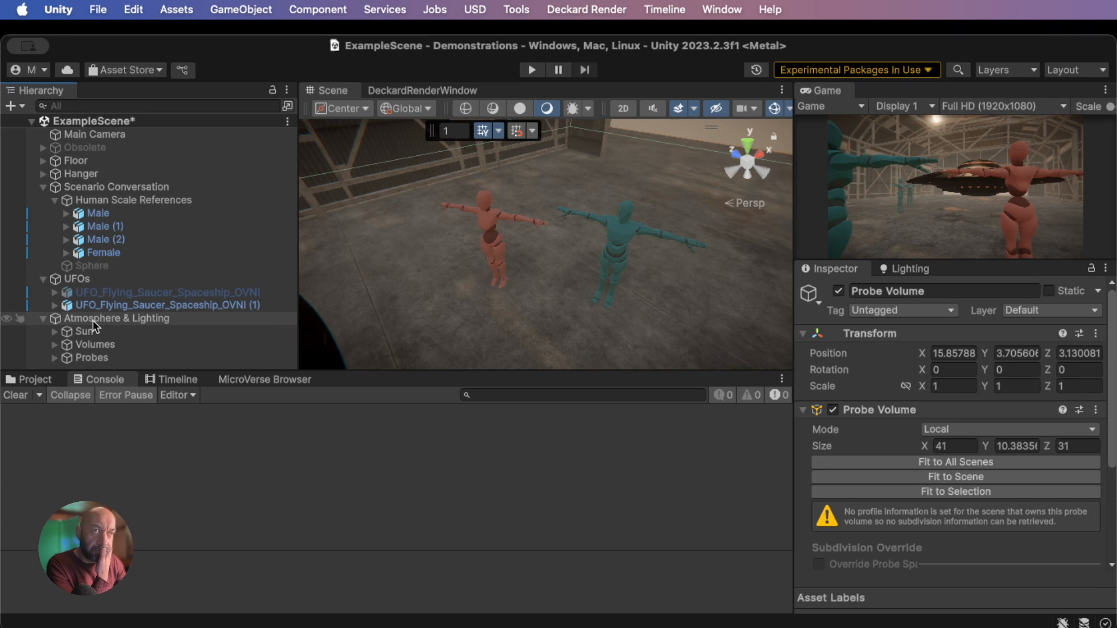
Add an Area Light under the Atmosphere & Lighting group and align it with the current scene view
{"action": "right_click", "coordinate": [92, 320]}
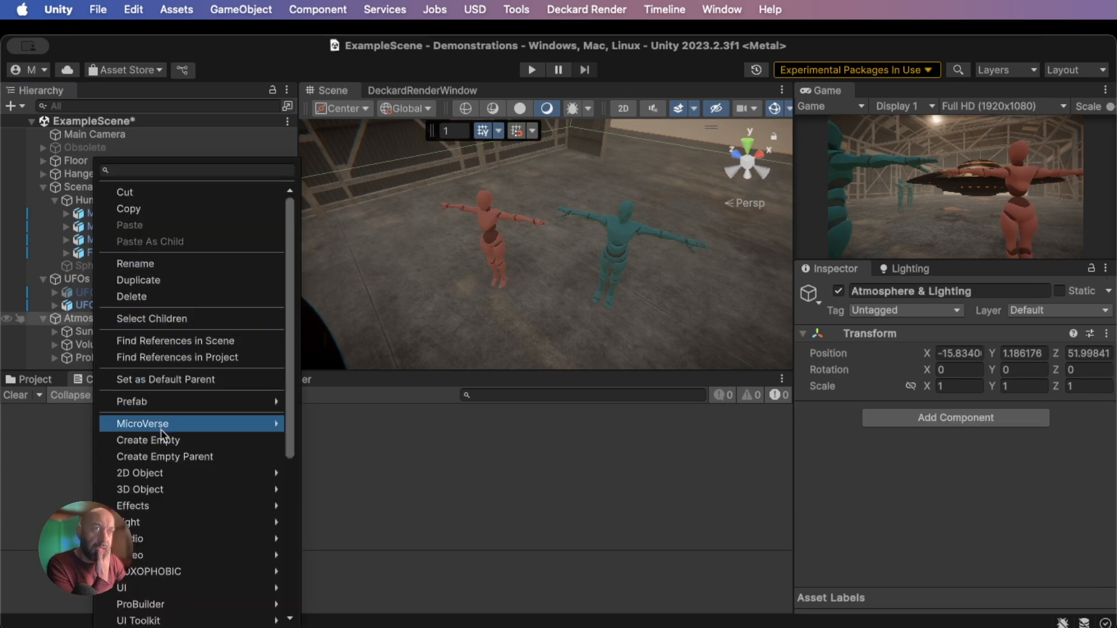
{"action": "mouse_move", "coordinate": [192, 522]}
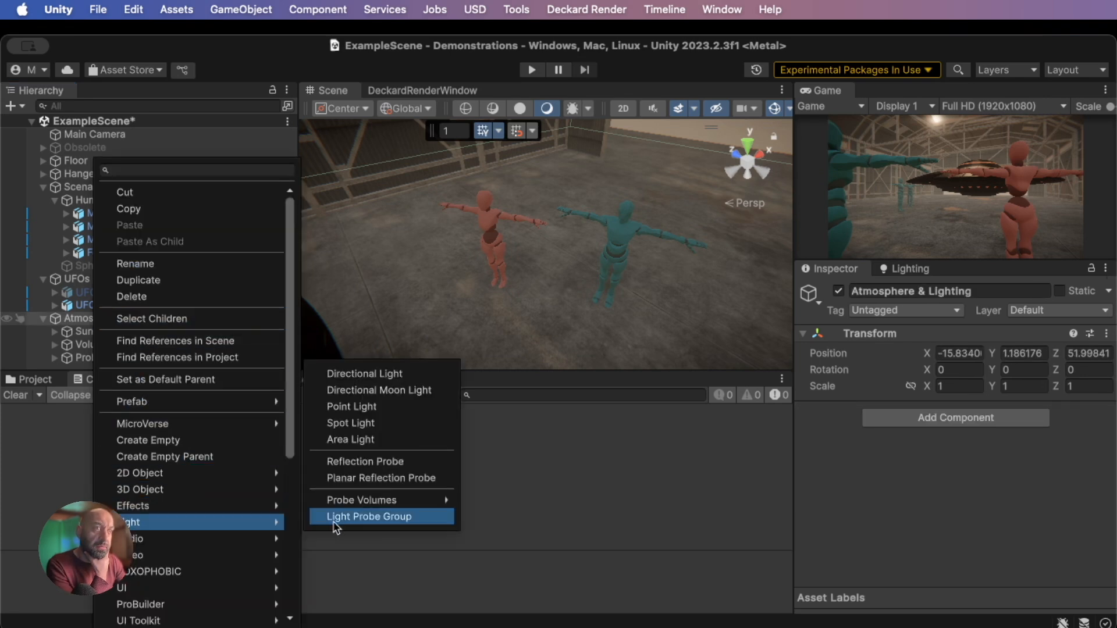
{"action": "left_click", "coordinate": [361, 441]}
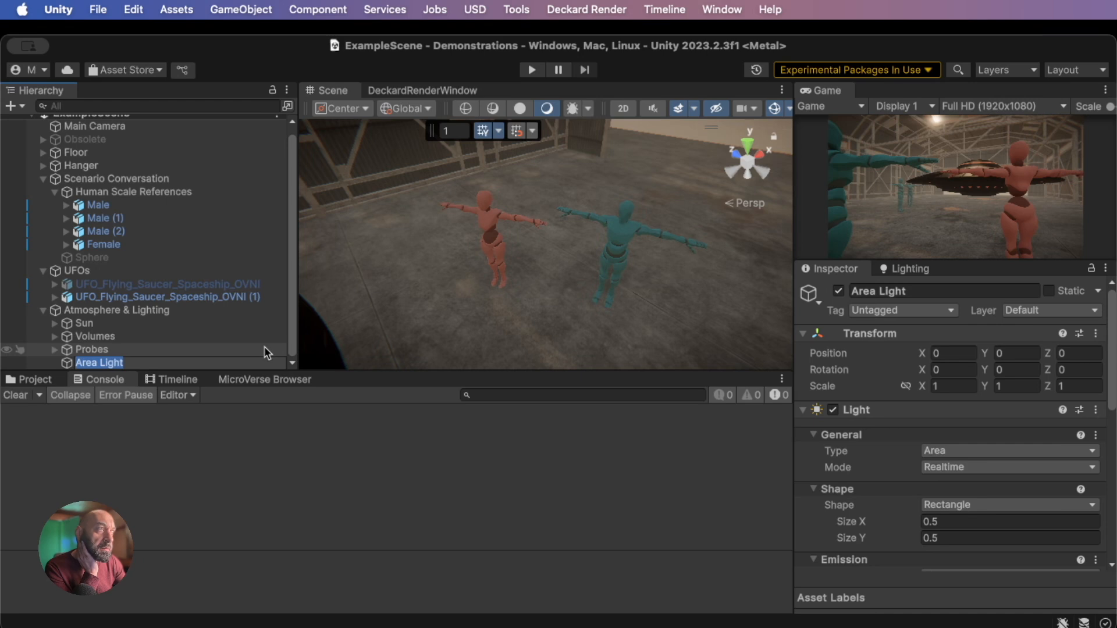
{"action": "left_click", "coordinate": [223, 11]}
{"action": "scroll", "coordinate": [288, 548], "scroll_direction": "down", "scroll_amount": 2}
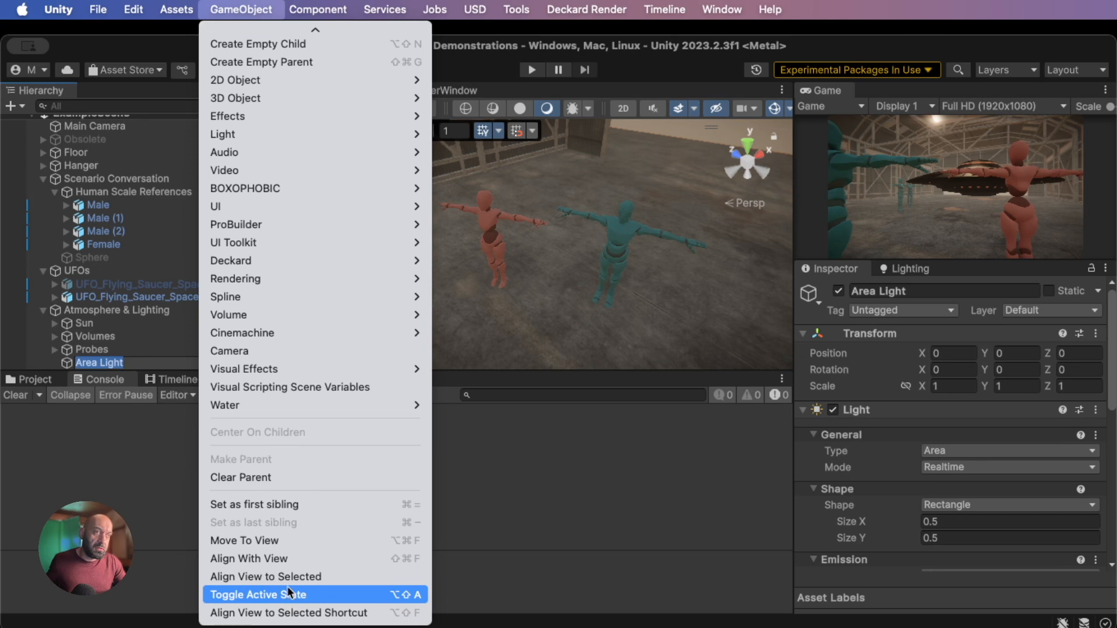
{"action": "left_click", "coordinate": [306, 560]}
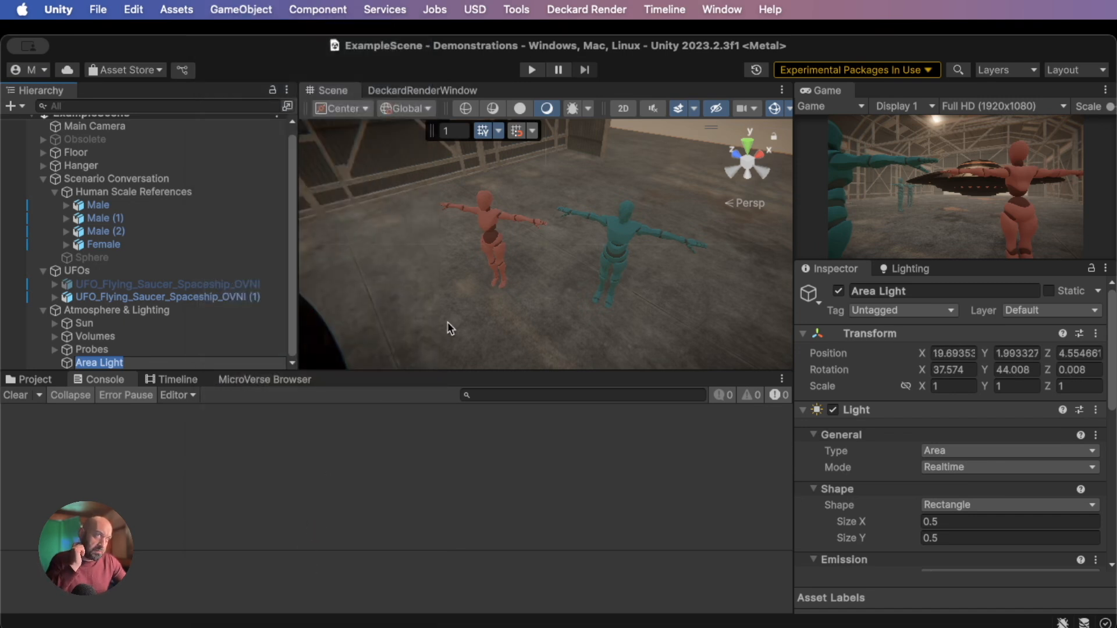
Widen the Area Light's rectangle to a Size X of about 2.98
{"action": "scroll", "coordinate": [509, 278], "scroll_direction": "down", "scroll_amount": 5}
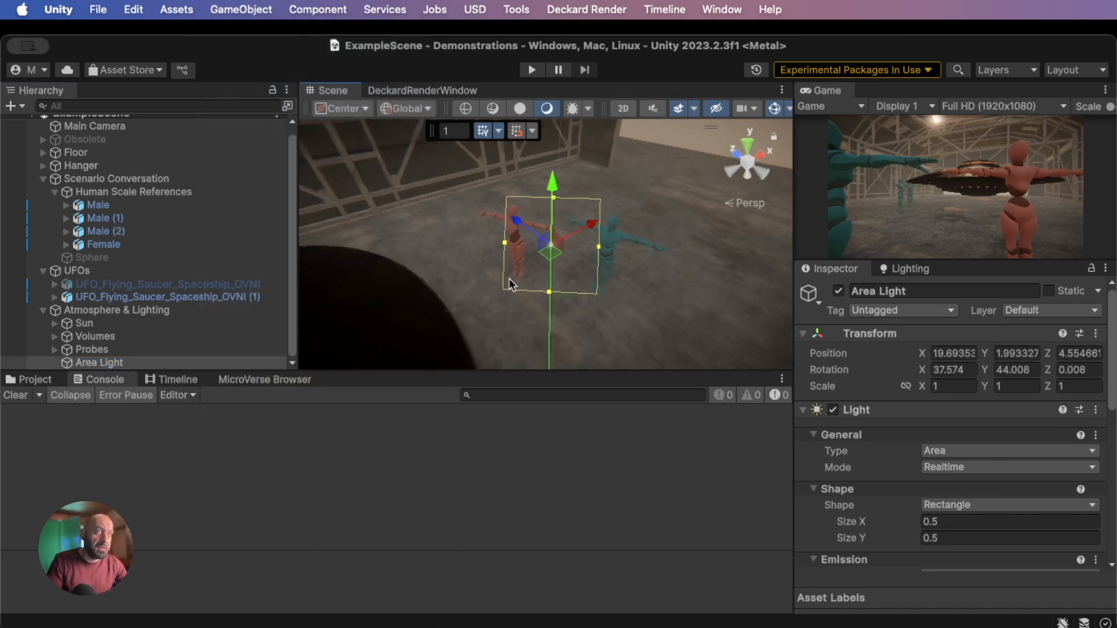
{"action": "left_click_drag", "start_coordinate": [567, 245], "coordinate": [653, 263]}
{"action": "left_click_drag", "start_coordinate": [600, 295], "coordinate": [424, 277], "text": "alt"}
{"action": "middle_click_drag", "start_coordinate": [526, 270], "coordinate": [487, 242]}
{"action": "left_click_drag", "start_coordinate": [508, 291], "coordinate": [482, 260], "text": "alt"}
Switch the Area Light's intensity unit to Ev 100, set the intensity to 24.9 and the colour temperature to about 3103 Kelvin
{"action": "scroll", "coordinate": [874, 459], "scroll_direction": "down", "scroll_amount": 8}
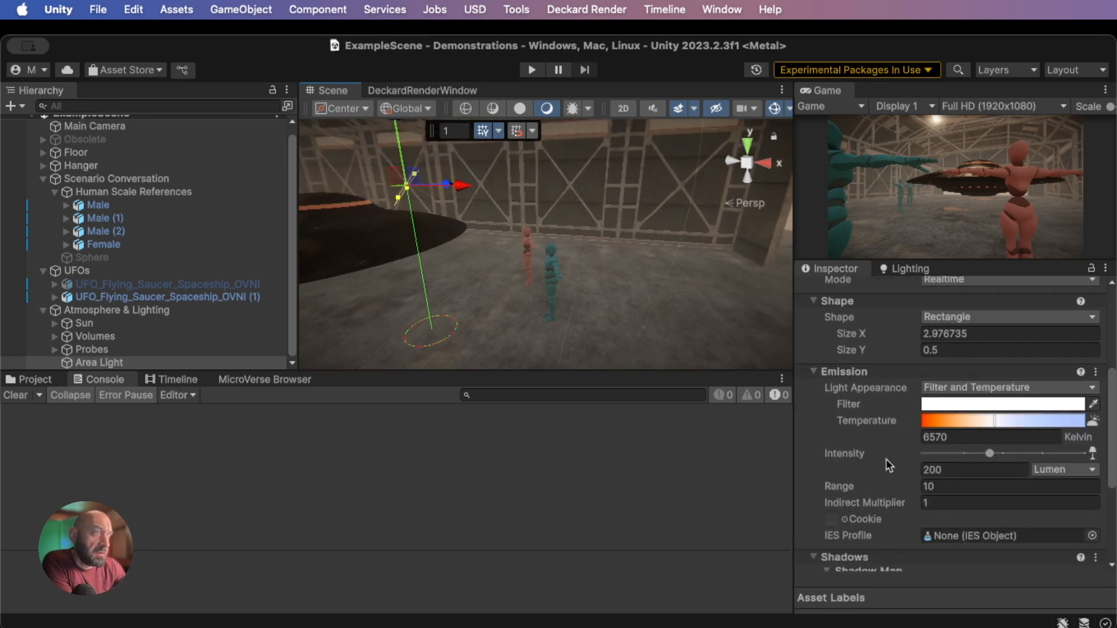
{"action": "left_click", "coordinate": [1055, 434]}
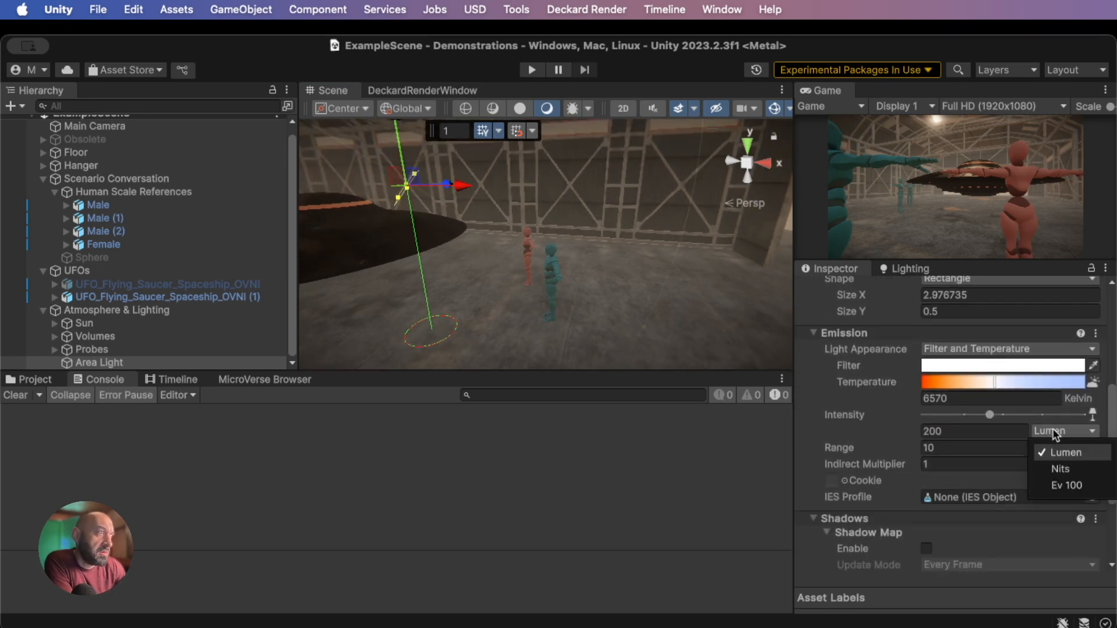
{"action": "left_click", "coordinate": [1066, 483]}
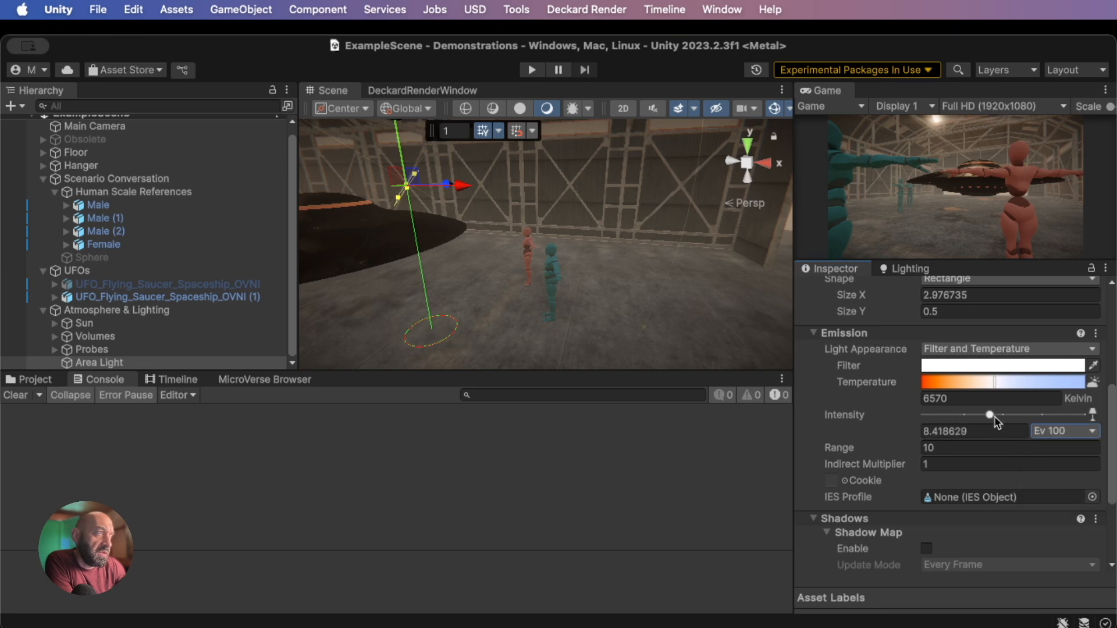
{"action": "left_click_drag", "start_coordinate": [991, 418], "coordinate": [1085, 416]}
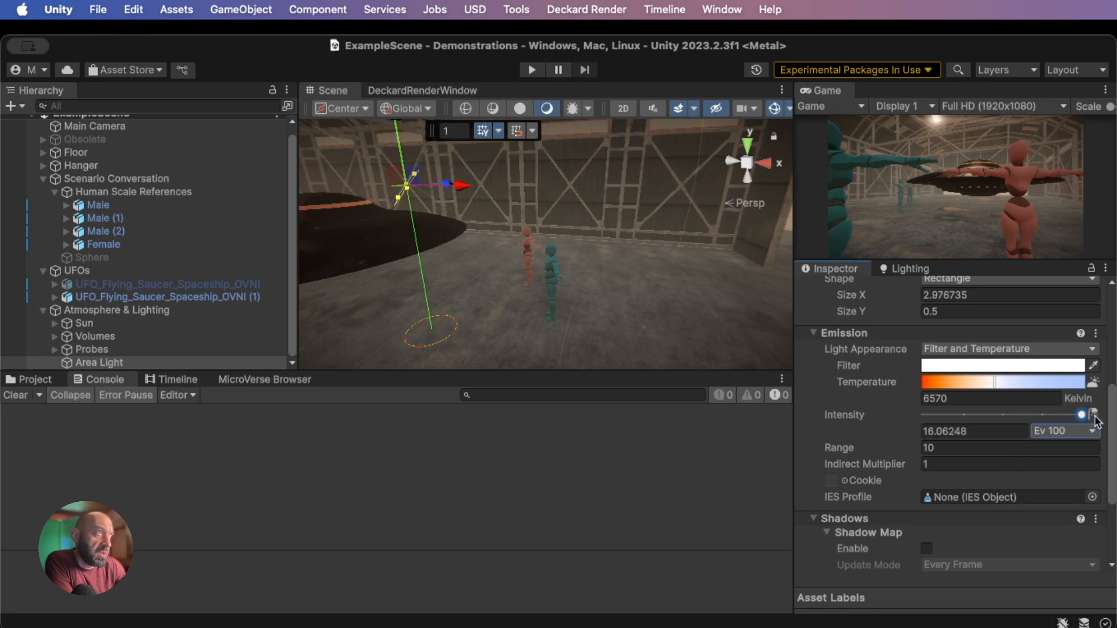
{"action": "left_click_drag", "start_coordinate": [911, 434], "coordinate": [992, 433]}
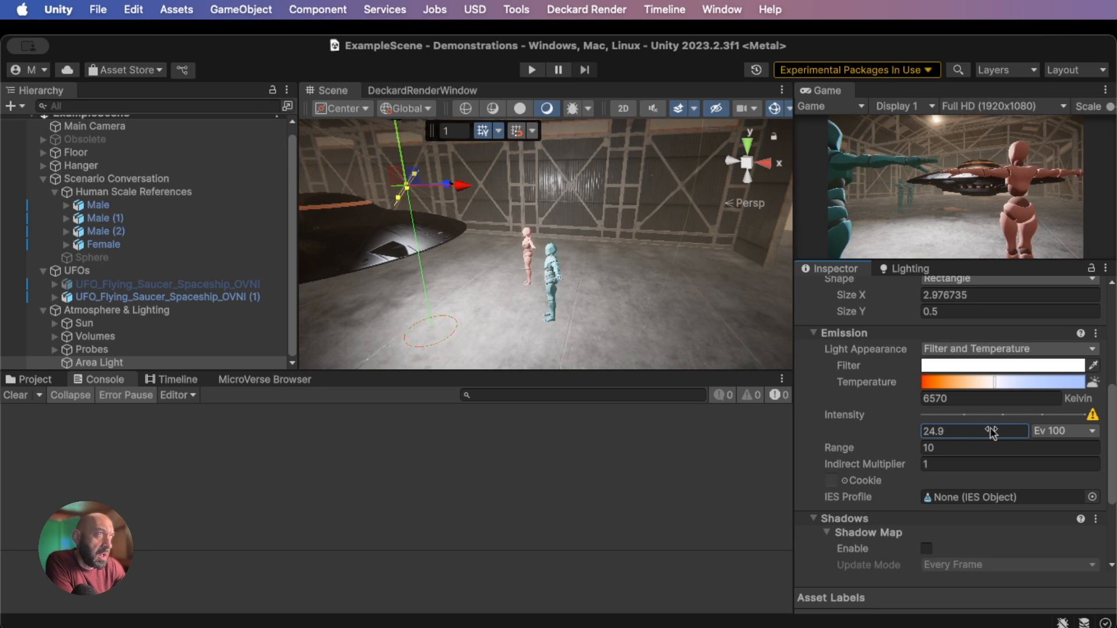
{"action": "left_click", "coordinate": [951, 383]}
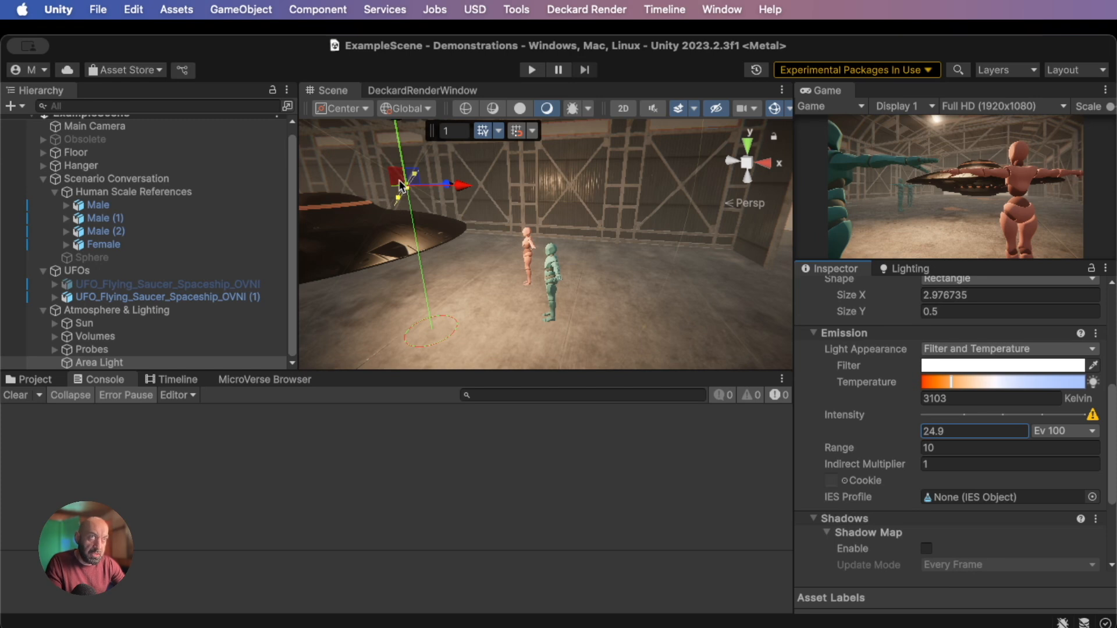
Switch the handle orientation to Local and rotate the Area Light to about -43.3 degrees on X, beside the saucer
{"action": "key", "text": "e"}
{"action": "left_click_drag", "start_coordinate": [329, 153], "coordinate": [332, 169]}
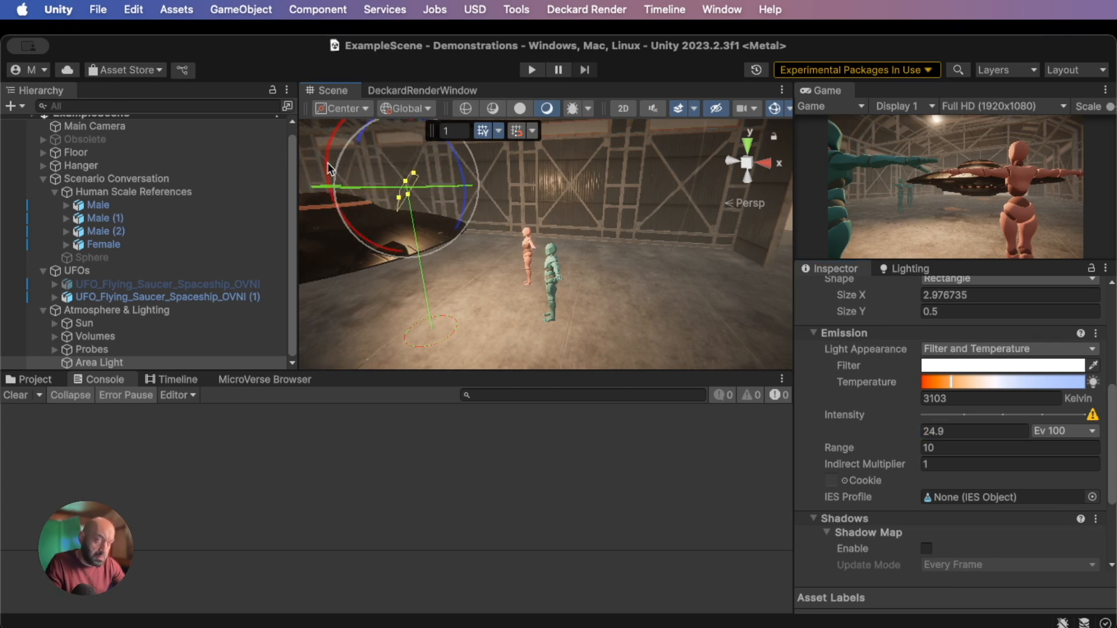
{"action": "mouse_move", "coordinate": [397, 180]}
{"action": "left_mouse_down", "text": "alt"}
{"action": "mouse_move", "coordinate": [377, 186]}
{"action": "mouse_move", "coordinate": [405, 188]}
{"action": "left_mouse_up", "text": "alt"}
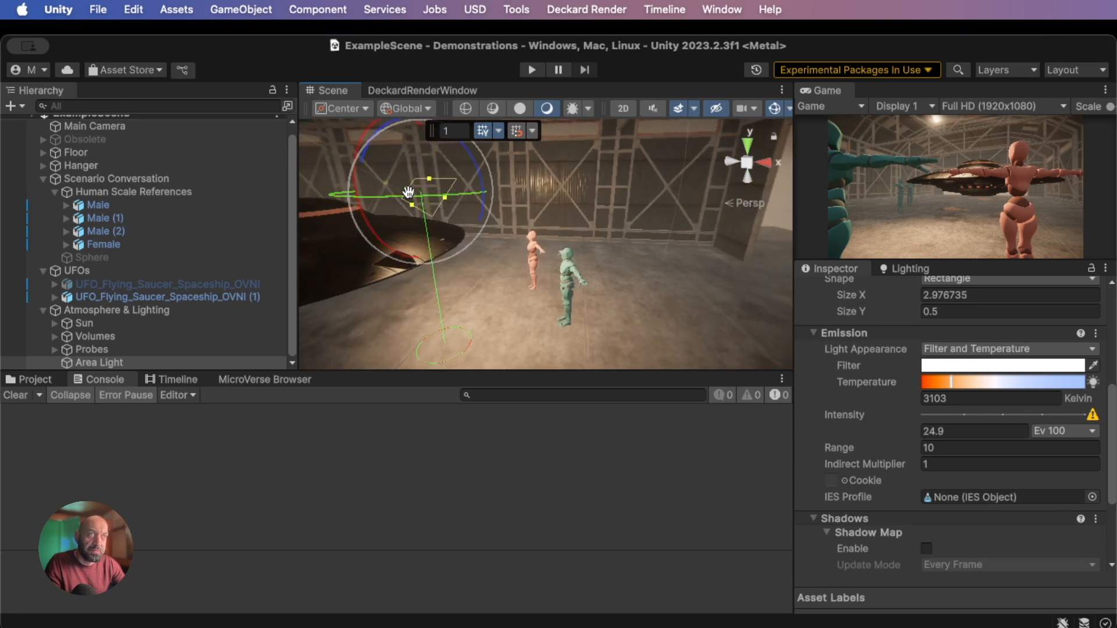
{"action": "left_click_drag", "start_coordinate": [482, 185], "coordinate": [476, 166]}
{"action": "left_click_drag", "start_coordinate": [423, 204], "coordinate": [407, 208]}
{"action": "right_click_drag", "start_coordinate": [414, 266], "coordinate": [474, 305]}
{"action": "middle_click_drag", "start_coordinate": [475, 304], "coordinate": [532, 319]}
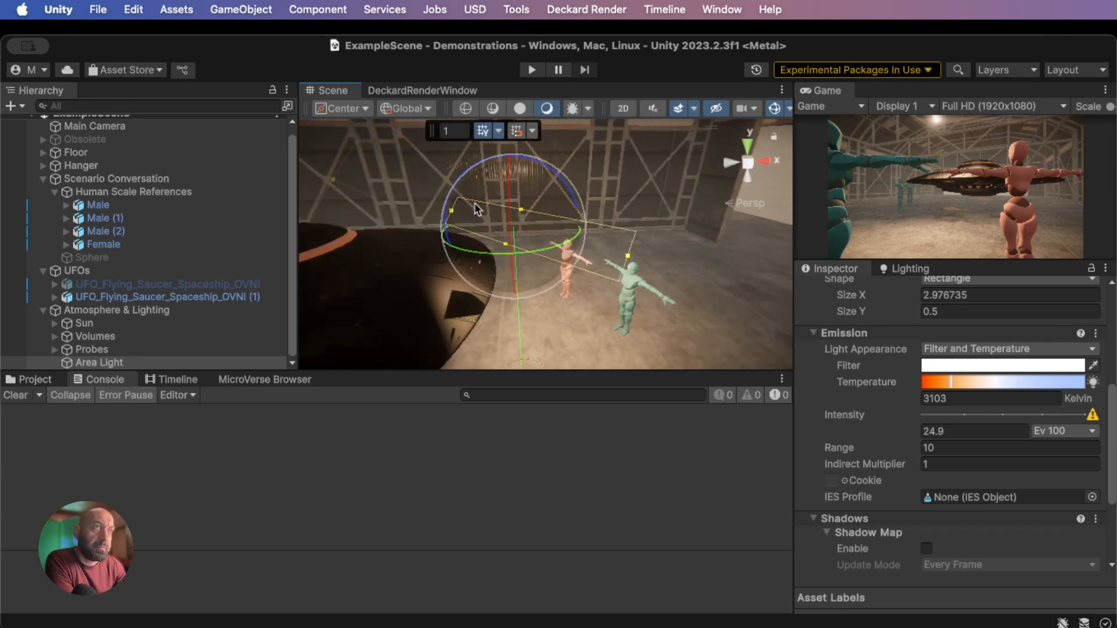
{"action": "left_click", "coordinate": [420, 109]}
{"action": "left_click", "coordinate": [421, 147]}
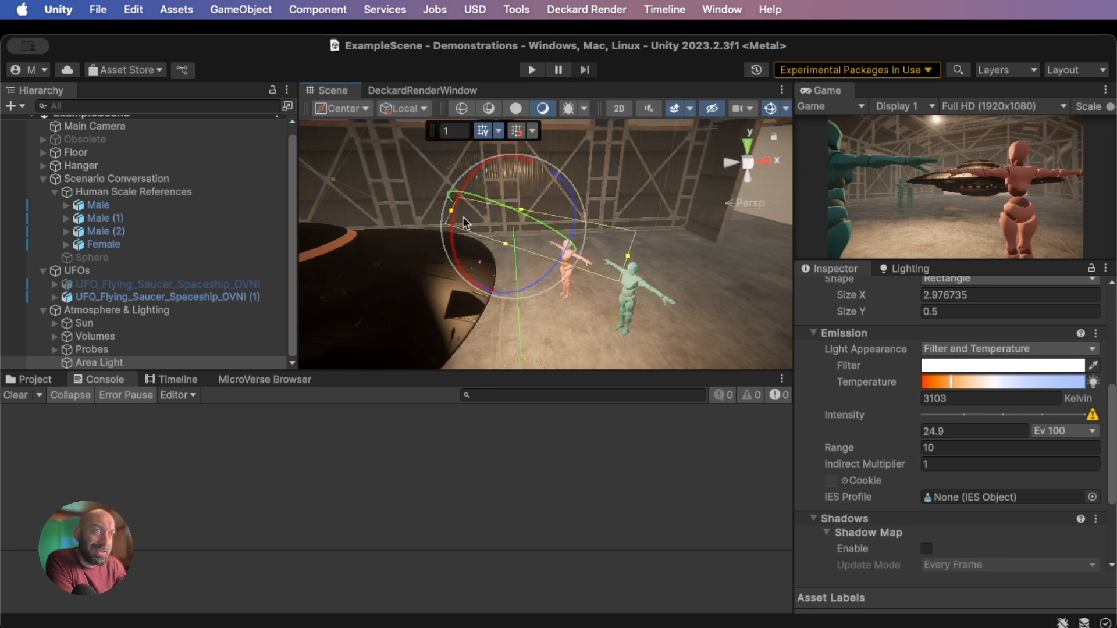
{"action": "left_click_drag", "start_coordinate": [455, 226], "coordinate": [443, 440]}
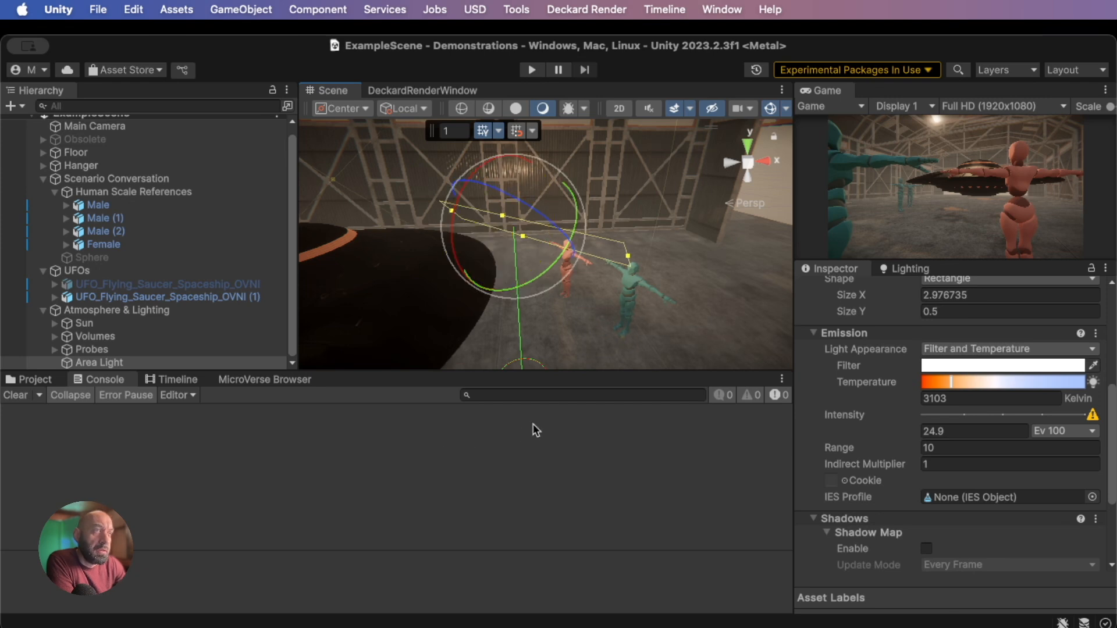
{"action": "left_click_drag", "start_coordinate": [601, 331], "coordinate": [520, 287], "text": "alt"}
{"action": "scroll", "coordinate": [558, 290], "scroll_direction": "down", "scroll_amount": 3}
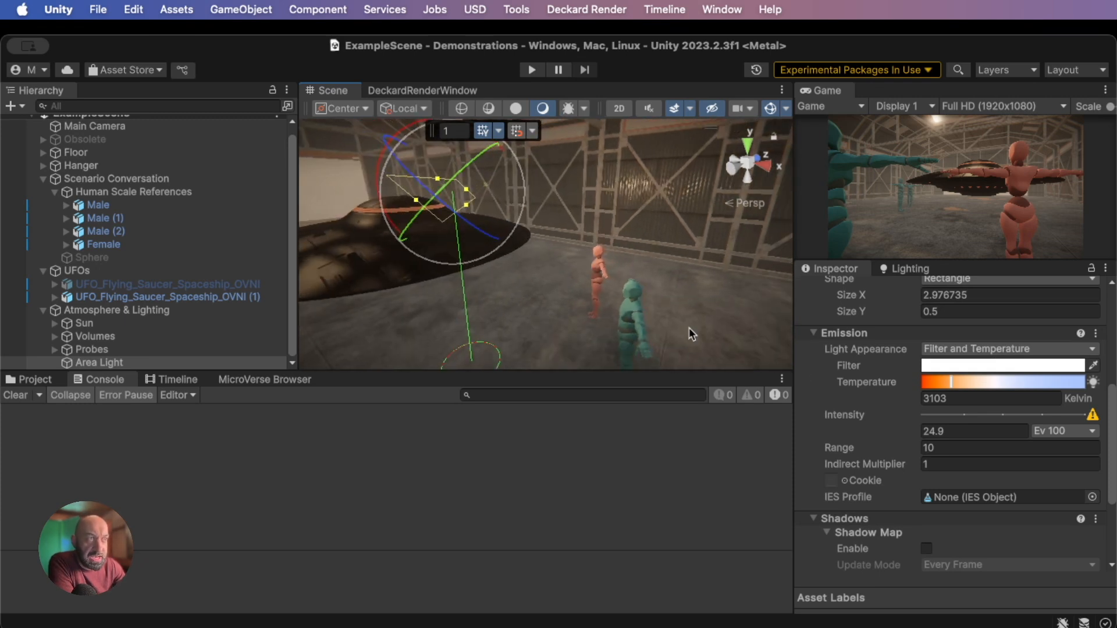
Toggle the Area Light object off and on to compare its effect on the scene, leaving it active
{"action": "scroll", "coordinate": [850, 337], "scroll_direction": "up", "scroll_amount": 5}
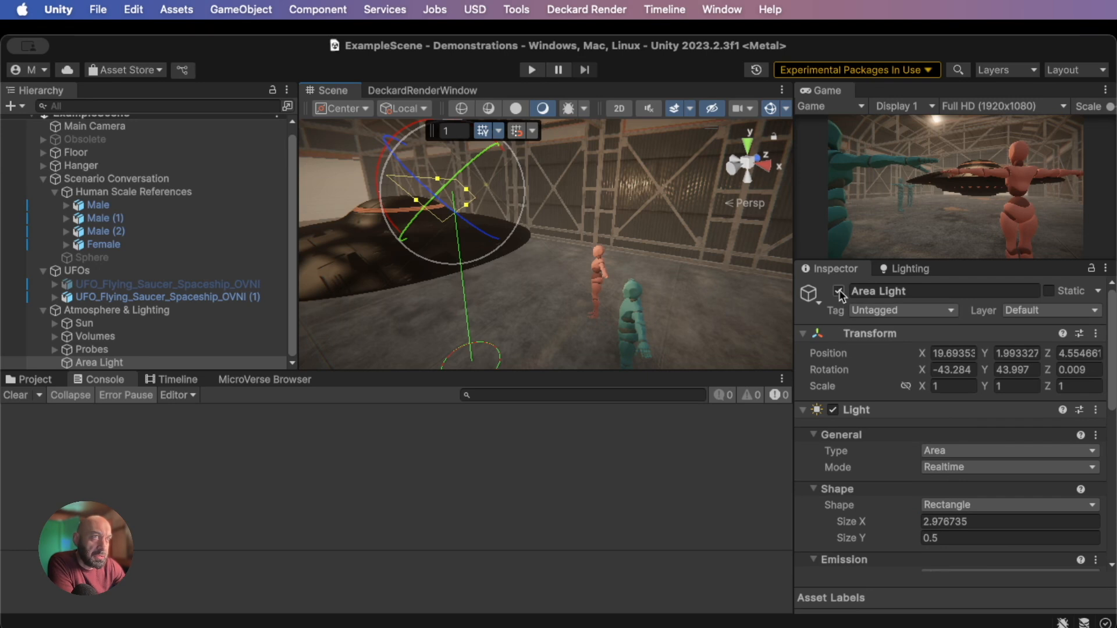
{"action": "left_click", "coordinate": [839, 291]}
{"action": "left_click", "coordinate": [839, 291]}
{"action": "left_click", "coordinate": [839, 291]}
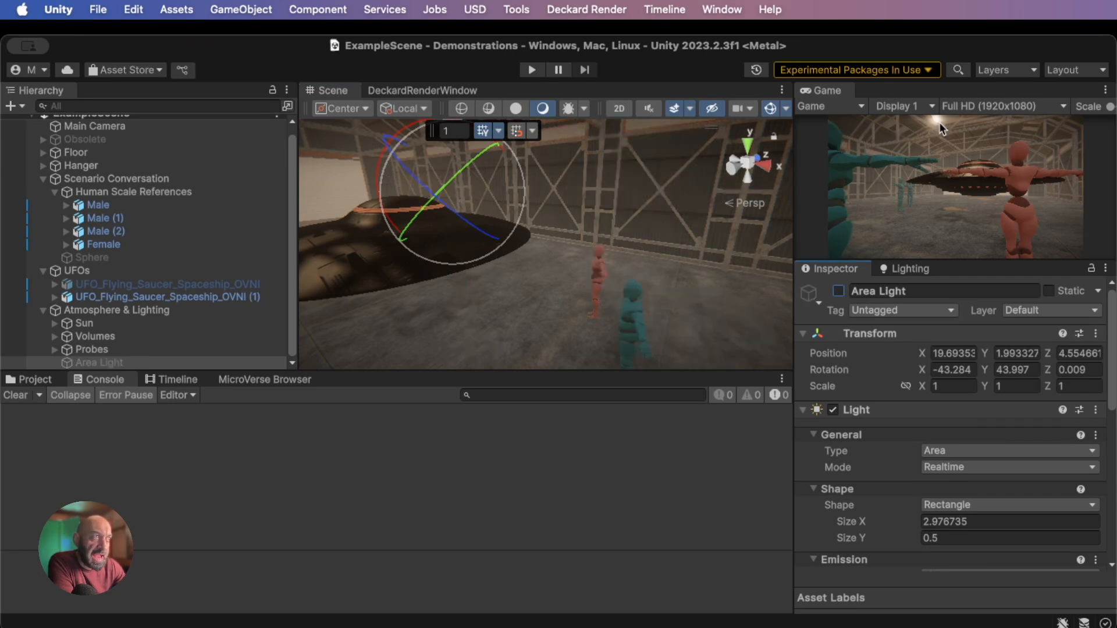
{"action": "left_click", "coordinate": [838, 291]}
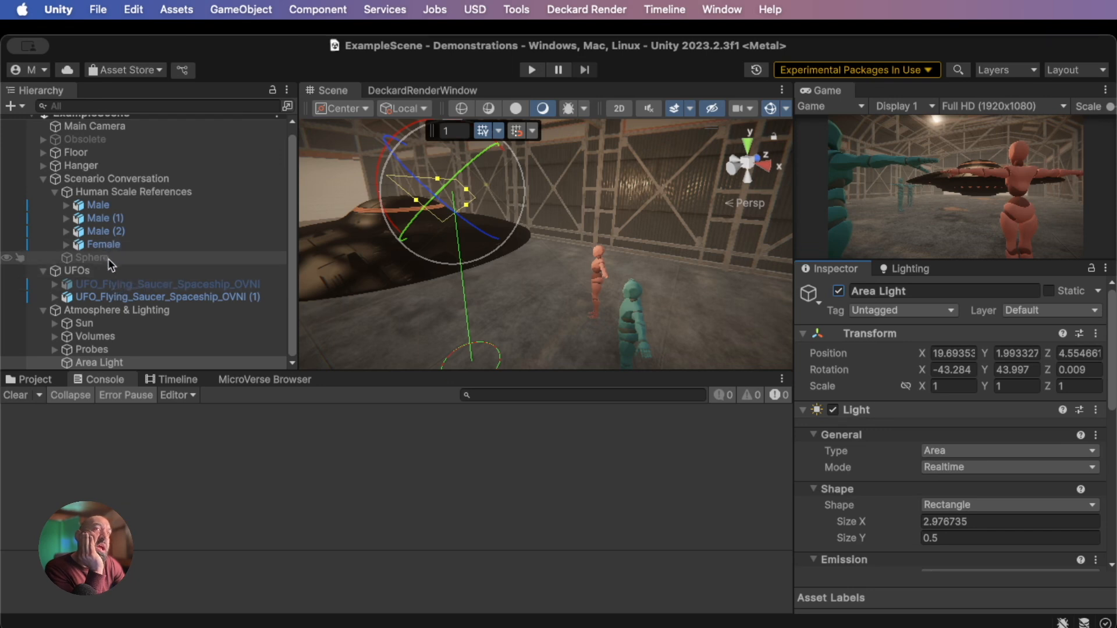
Select the Sun, Light object and examine the sunlight on the floor and its celestial body, emission, volumetrics and shadow settings
{"action": "left_click", "coordinate": [55, 324]}
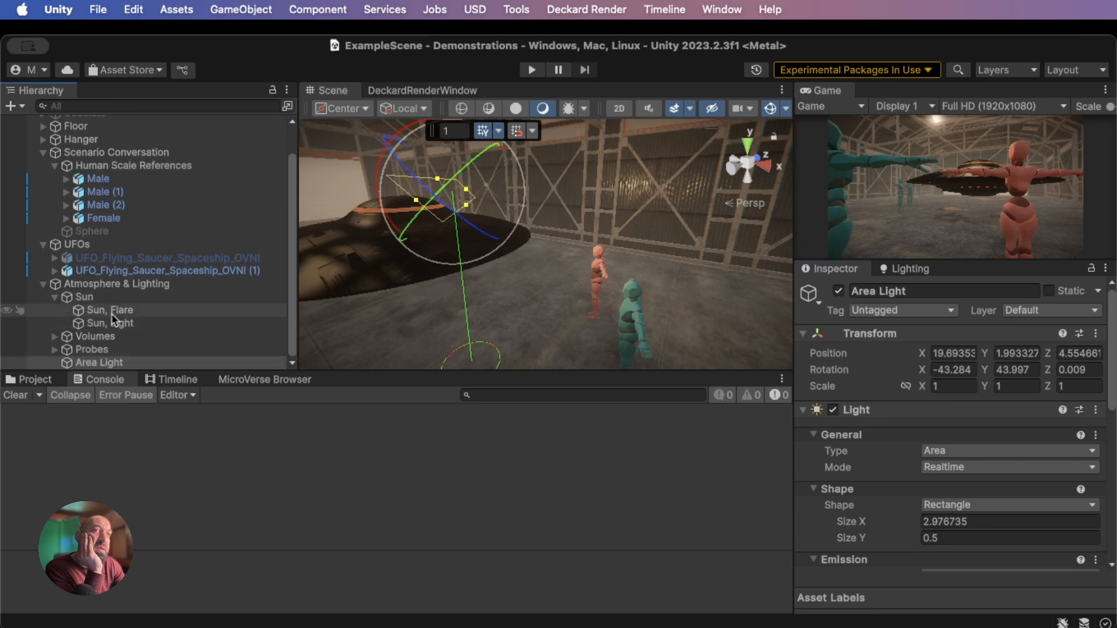
{"action": "left_click", "coordinate": [113, 322]}
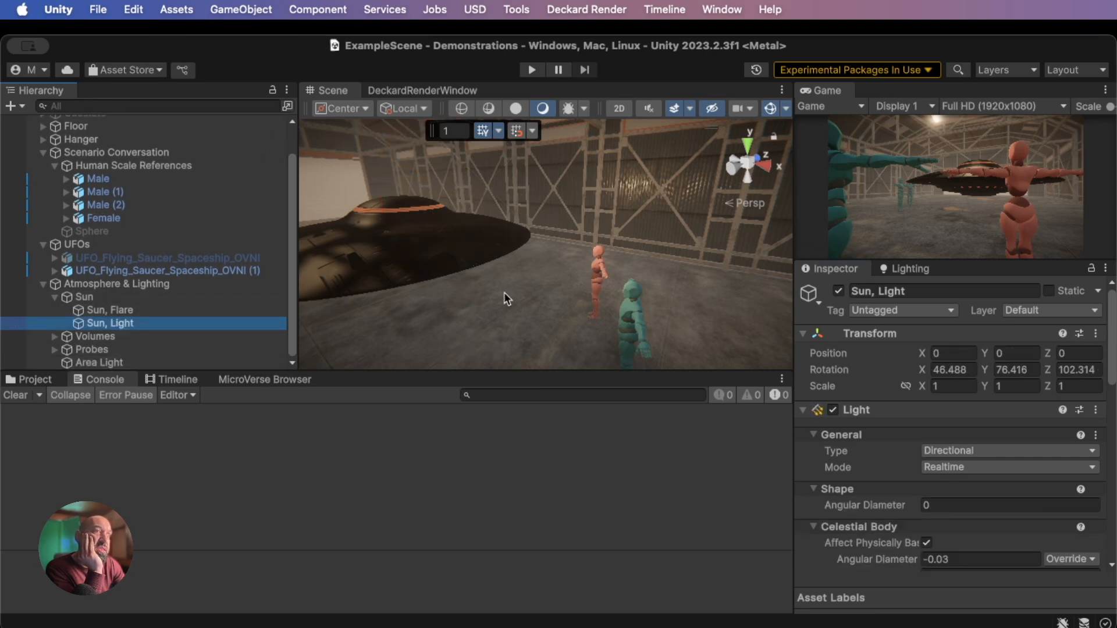
{"action": "right_click_drag", "start_coordinate": [540, 288], "coordinate": [371, 424]}
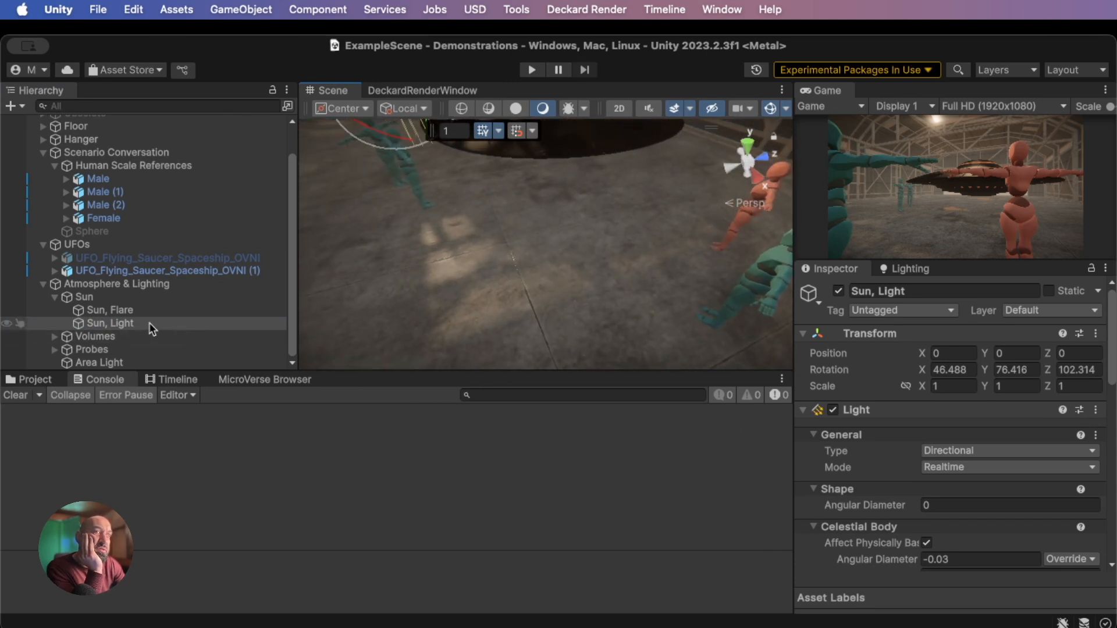
{"action": "scroll", "coordinate": [846, 452], "scroll_direction": "down", "scroll_amount": 6}
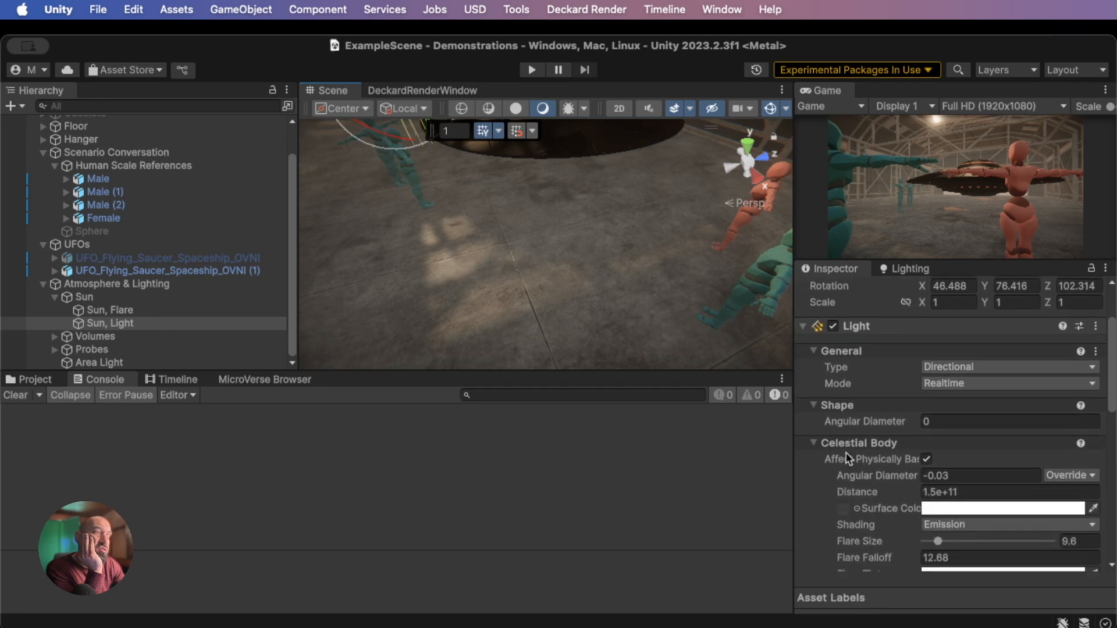
{"action": "scroll", "coordinate": [849, 449], "scroll_direction": "down", "scroll_amount": 4}
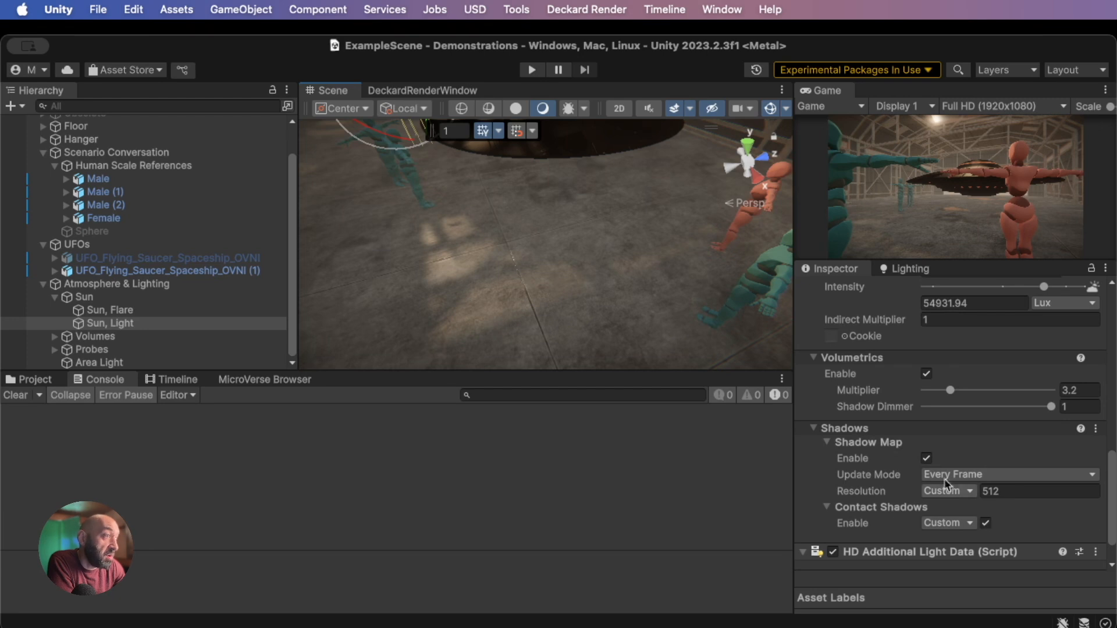
{"action": "scroll", "coordinate": [877, 389], "scroll_direction": "up", "scroll_amount": 4}
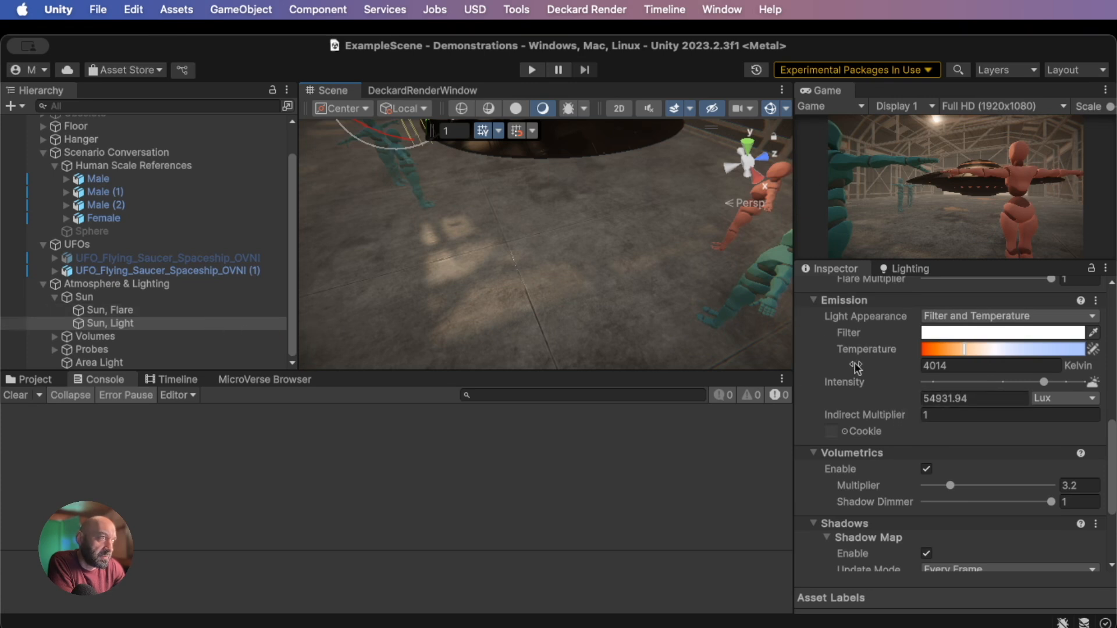
{"action": "mouse_move", "coordinate": [856, 366]}
{"action": "scroll", "coordinate": [856, 366], "scroll_direction": "up", "scroll_amount": 5}
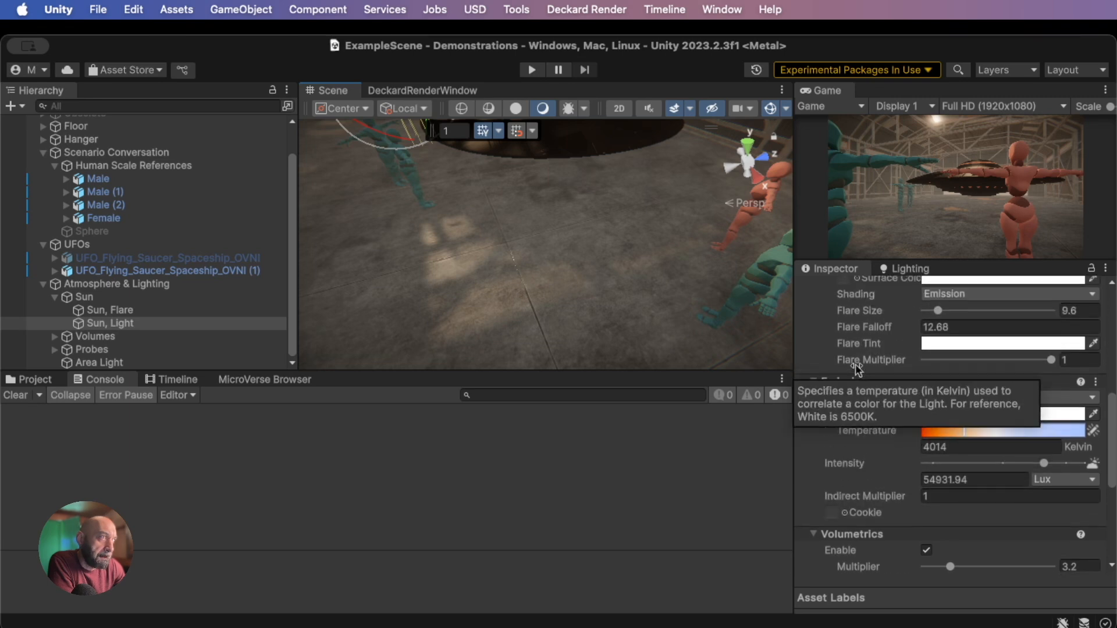
{"action": "scroll", "coordinate": [872, 372], "scroll_direction": "up", "scroll_amount": 2}
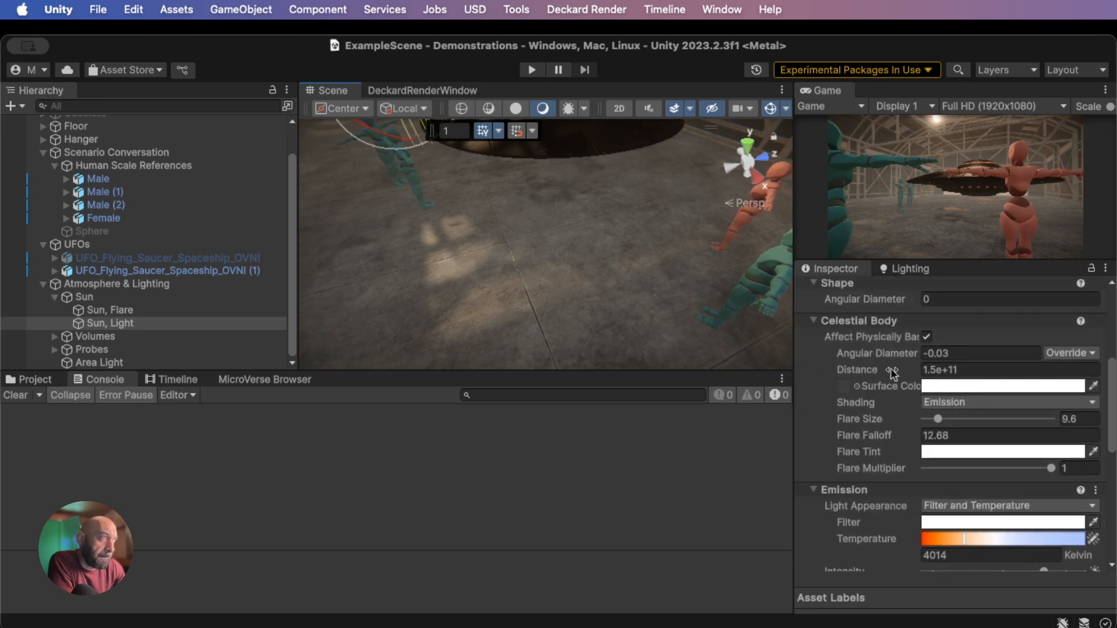
Set the Sun, Light's celestial body Angular Diameter to 0, disable Affect Physically Based Sky, and keep the shape Angular Diameter at 0
{"action": "scroll", "coordinate": [891, 376], "scroll_direction": "up", "scroll_amount": 2}
{"action": "left_click", "coordinate": [888, 411]}
{"action": "left_click_drag", "start_coordinate": [846, 414], "coordinate": [873, 402]}
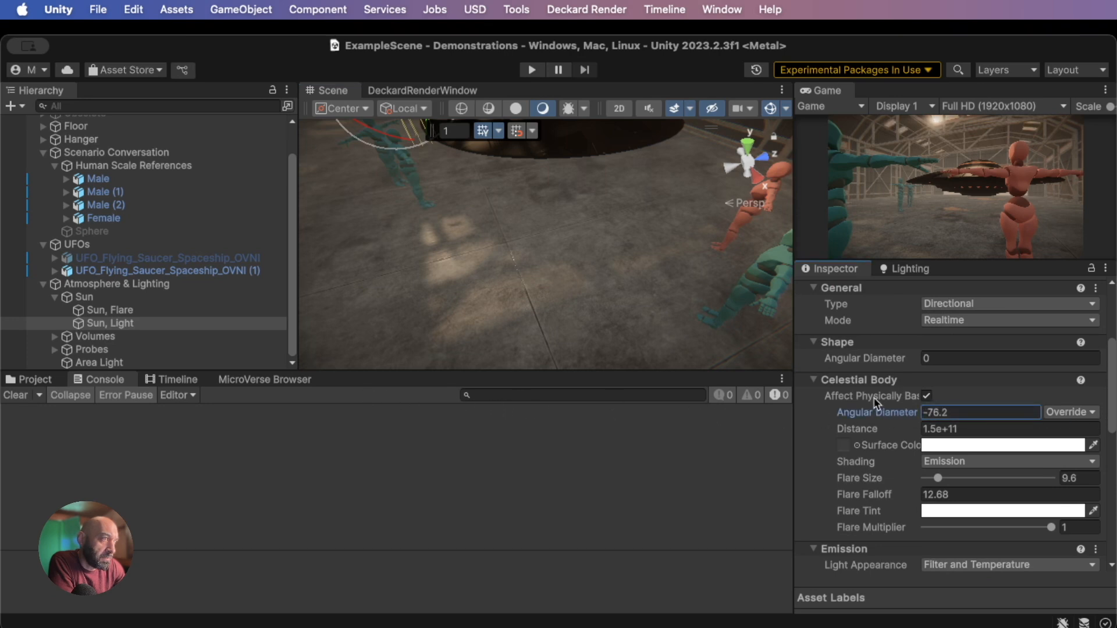
{"action": "left_click", "coordinate": [953, 412]}
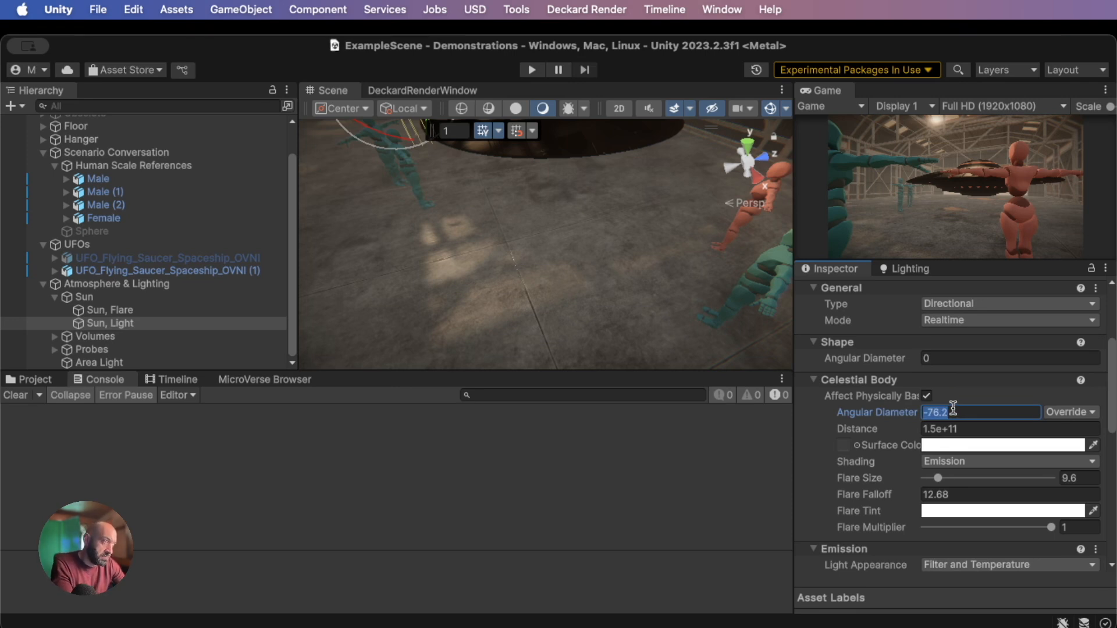
{"action": "type", "text": "0"}
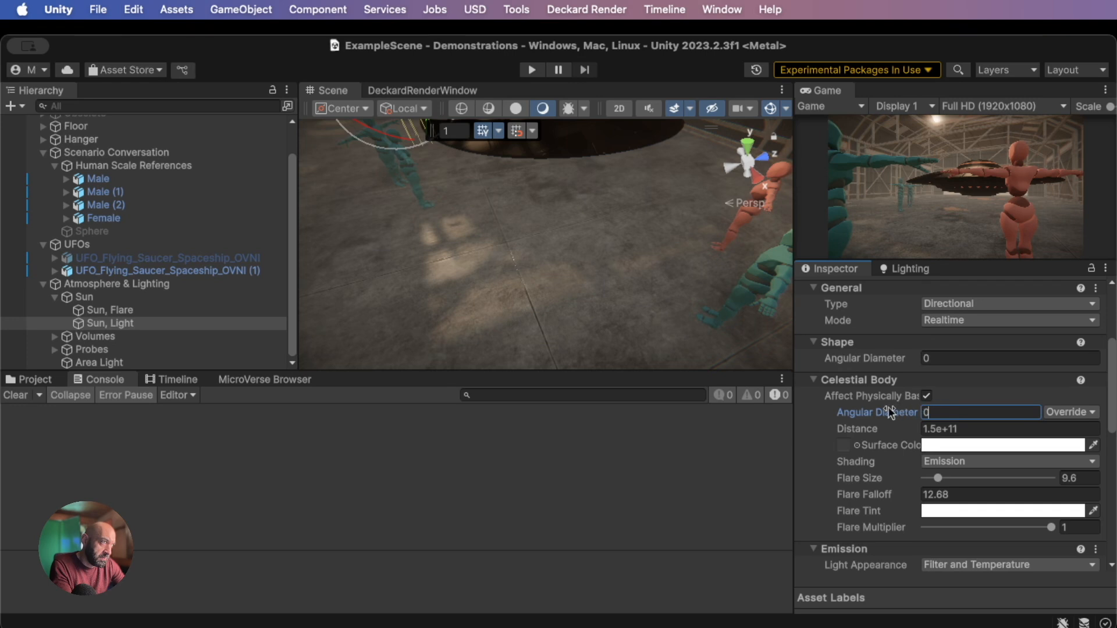
{"action": "left_click", "coordinate": [926, 396]}
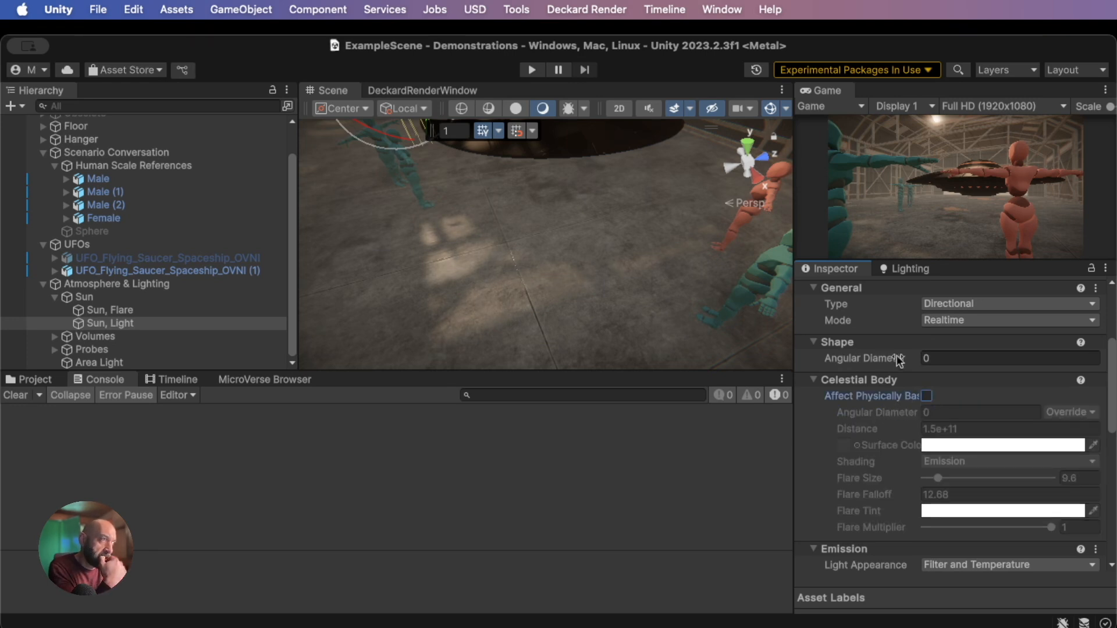
{"action": "left_click_drag", "start_coordinate": [887, 360], "coordinate": [726, 358]}
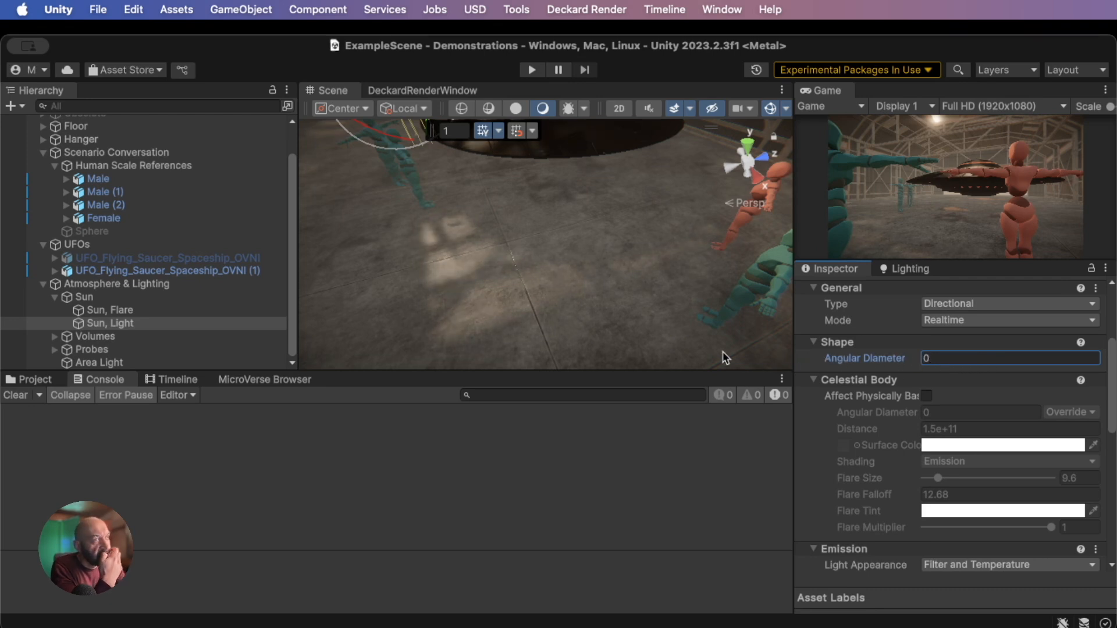
{"action": "scroll", "coordinate": [867, 422], "scroll_direction": "down", "scroll_amount": 6}
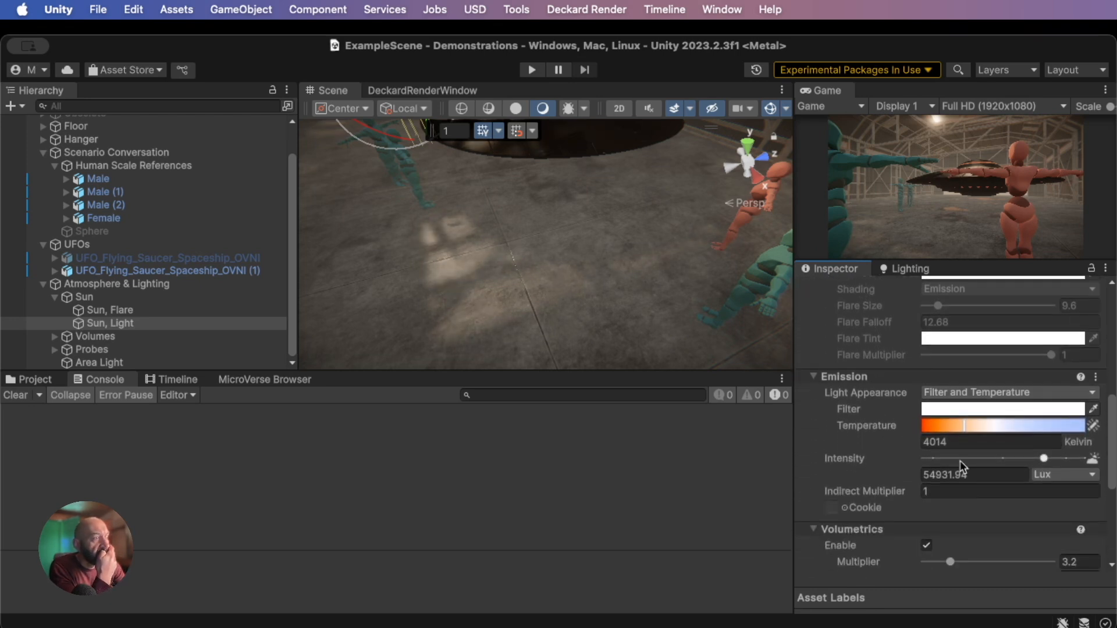
Raise the Sun, Light's emission intensity to 130000 Lux
{"action": "left_click_drag", "start_coordinate": [1045, 459], "coordinate": [1101, 460]}
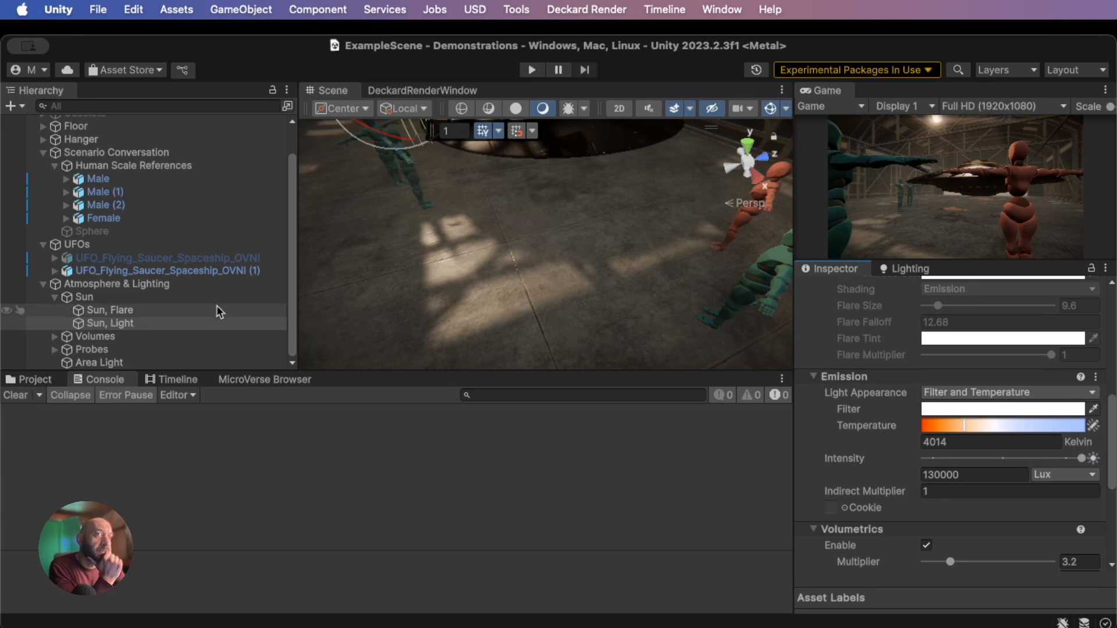
{"action": "right_click_drag", "start_coordinate": [392, 252], "coordinate": [494, 182]}
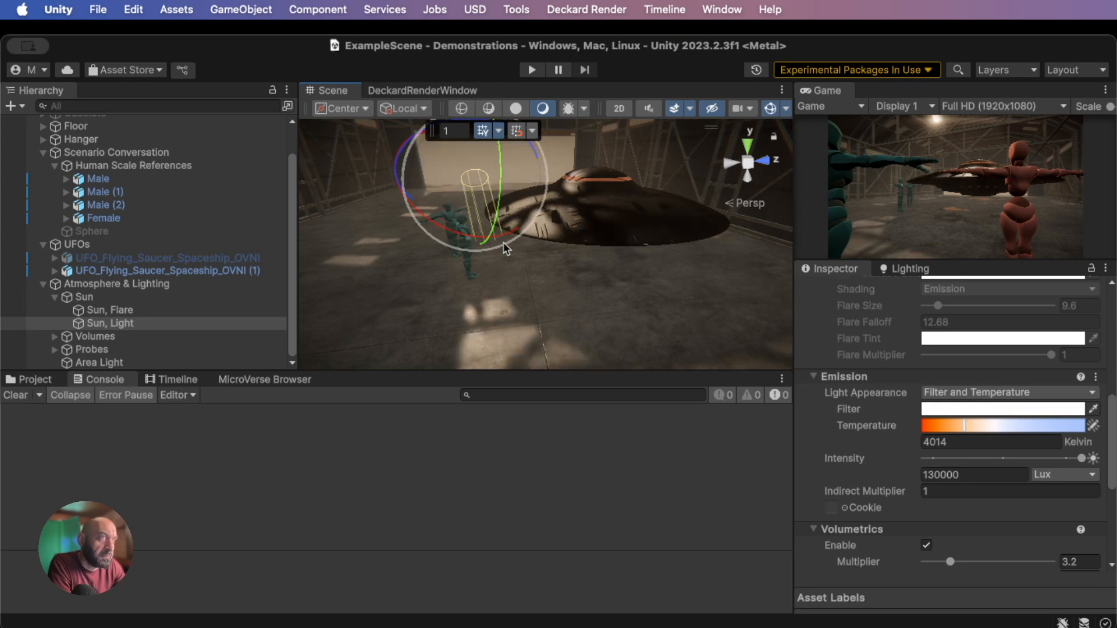
Move the large flying saucer UFO (1) up and sideways to about X 2.22, Y -0.78, Z 8.43
{"action": "left_click", "coordinate": [605, 221]}
{"action": "key", "text": "w"}
{"action": "mouse_move", "coordinate": [591, 195]}
{"action": "left_mouse_down"}
{"action": "mouse_move", "coordinate": [591, 180]}
{"action": "mouse_move", "coordinate": [603, 194]}
{"action": "left_mouse_up"}
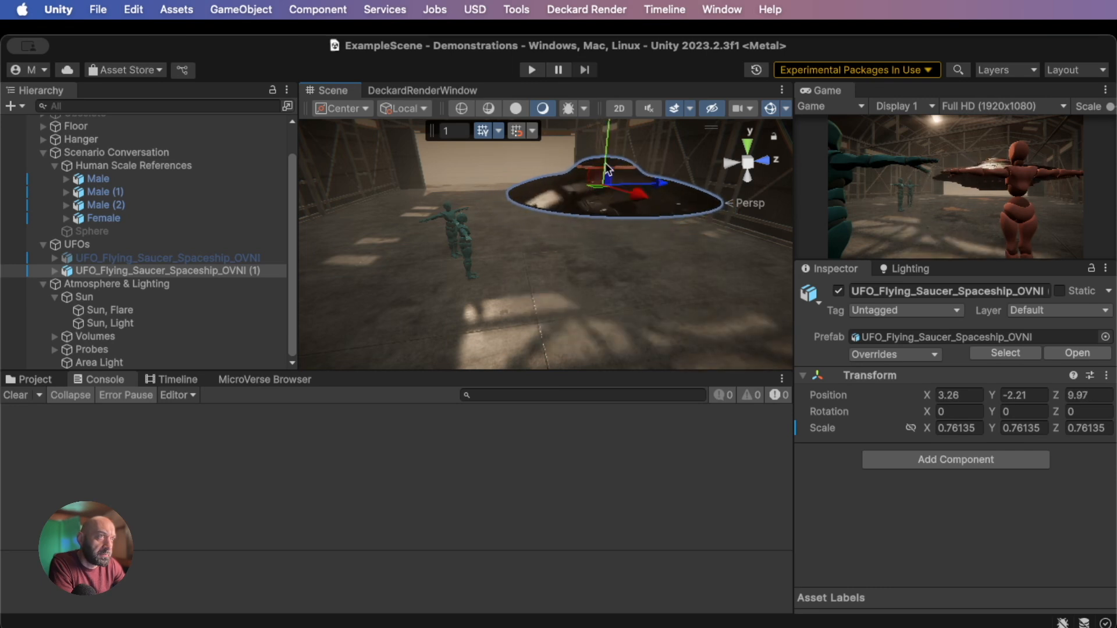
{"action": "left_click_drag", "start_coordinate": [605, 152], "coordinate": [608, 142]}
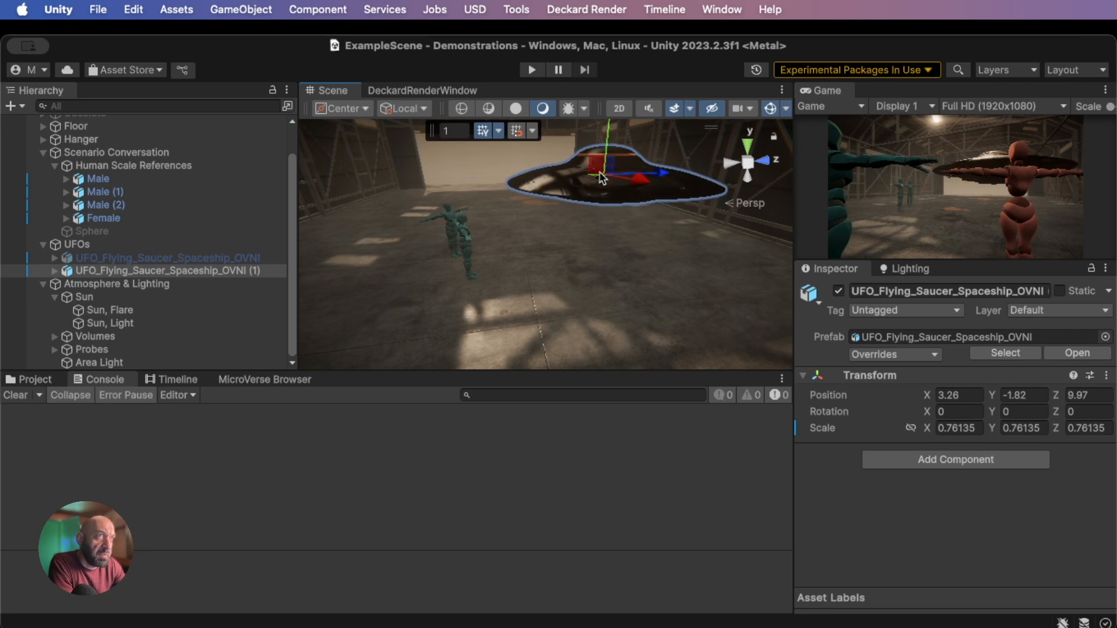
{"action": "mouse_move", "coordinate": [602, 182]}
{"action": "left_mouse_down"}
{"action": "mouse_move", "coordinate": [585, 181]}
{"action": "mouse_move", "coordinate": [637, 172]}
{"action": "mouse_move", "coordinate": [613, 172]}
{"action": "left_mouse_up"}
{"action": "left_click_drag", "start_coordinate": [560, 139], "coordinate": [573, 106]}
Duplicate the saucer and place the copy far back in the hangar at about X -26, Y -1.6, Z -1.06
{"action": "middle_click_drag", "start_coordinate": [576, 234], "coordinate": [696, 286]}
{"action": "right_click_drag", "start_coordinate": [696, 286], "coordinate": [647, 272]}
{"action": "key", "text": "super+d"}
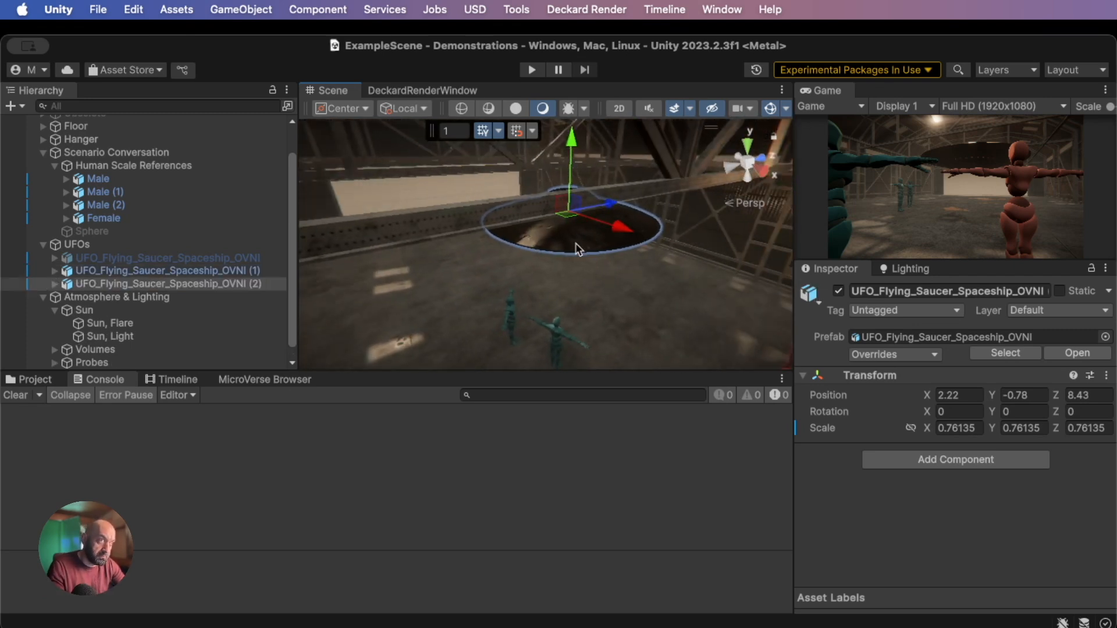
{"action": "left_click_drag", "start_coordinate": [568, 214], "coordinate": [426, 180]}
{"action": "left_click_drag", "start_coordinate": [427, 223], "coordinate": [381, 155]}
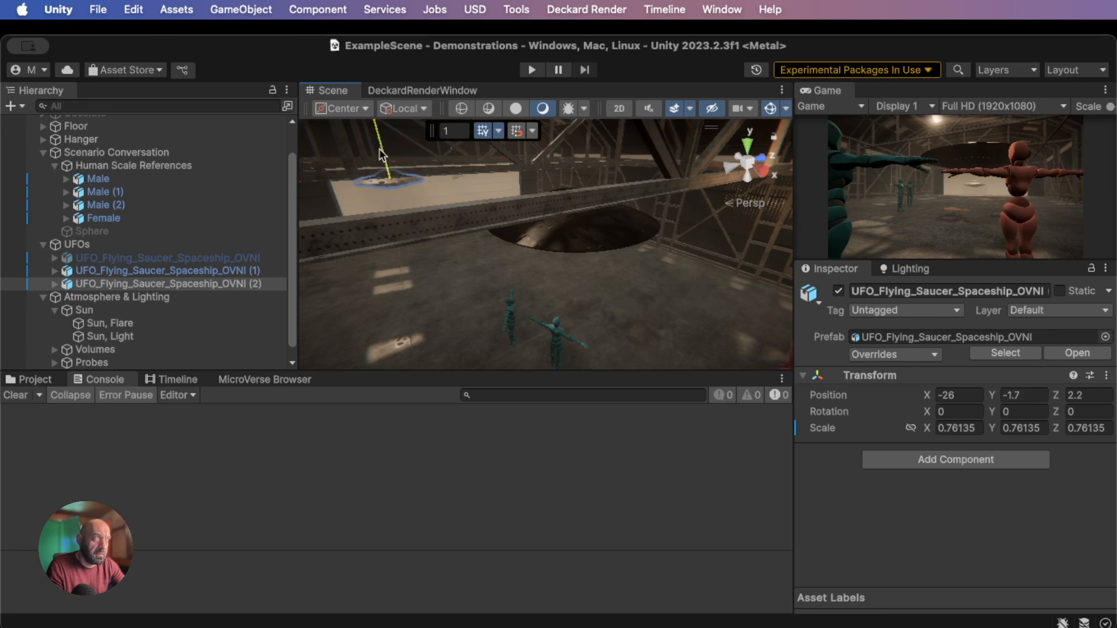
{"action": "left_click_drag", "start_coordinate": [457, 176], "coordinate": [430, 178]}
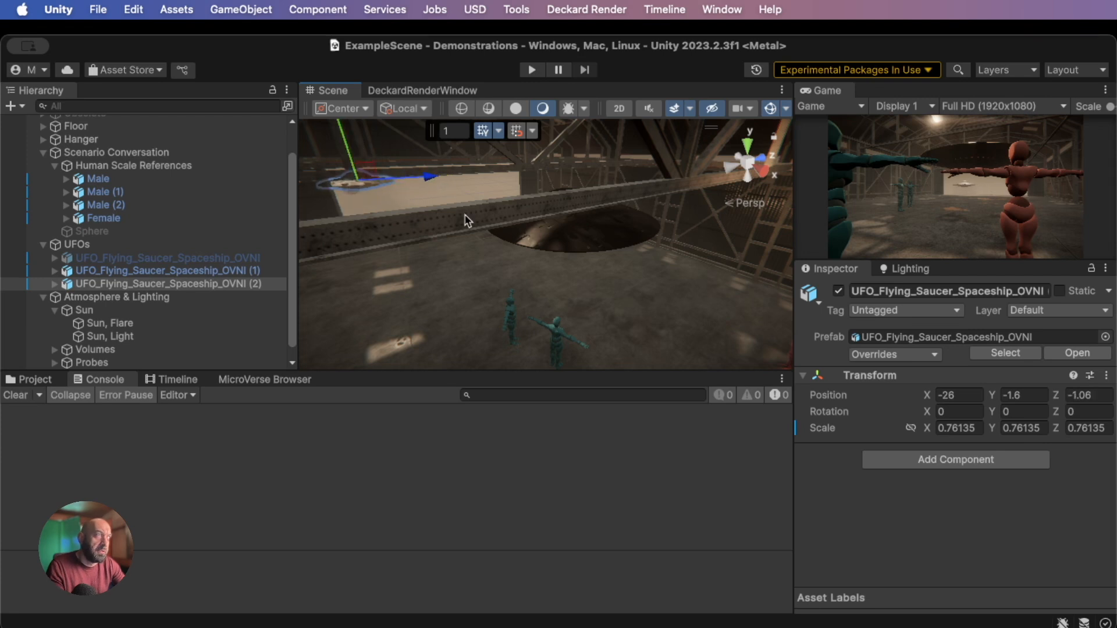
Scale the original saucer, UFO (1), to about 0.6066 and reposition it at about X 2.22, Y -0.05, Z 7.85
{"action": "left_click", "coordinate": [570, 237]}
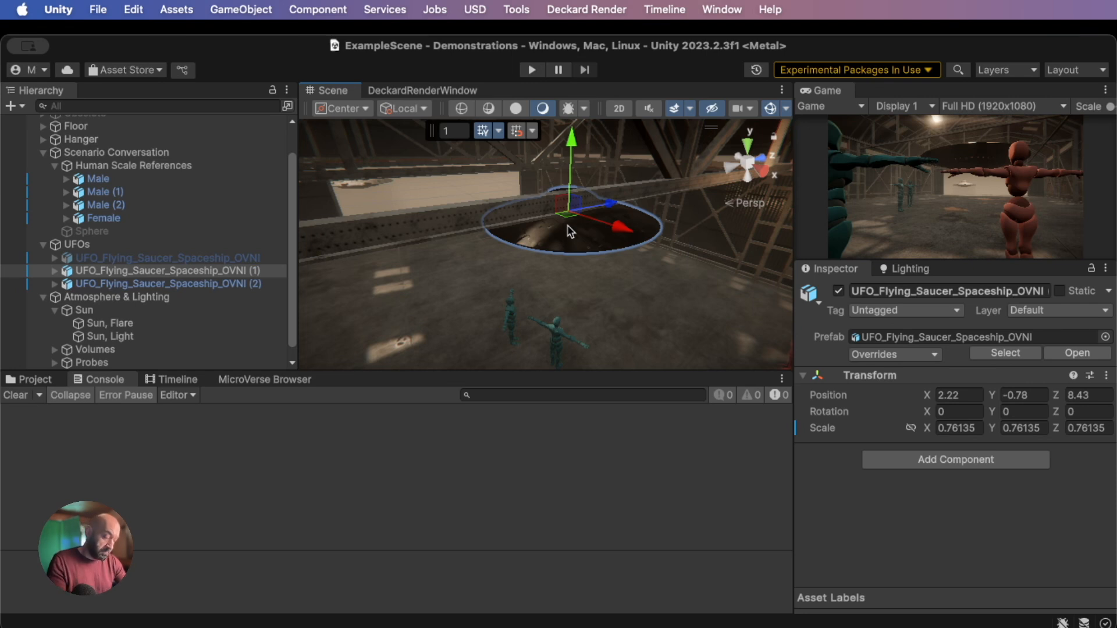
{"action": "mouse_move", "coordinate": [568, 218]}
{"action": "left_mouse_down"}
{"action": "mouse_move", "coordinate": [539, 196]}
{"action": "mouse_move", "coordinate": [550, 207]}
{"action": "left_mouse_up"}
{"action": "key", "text": "w"}
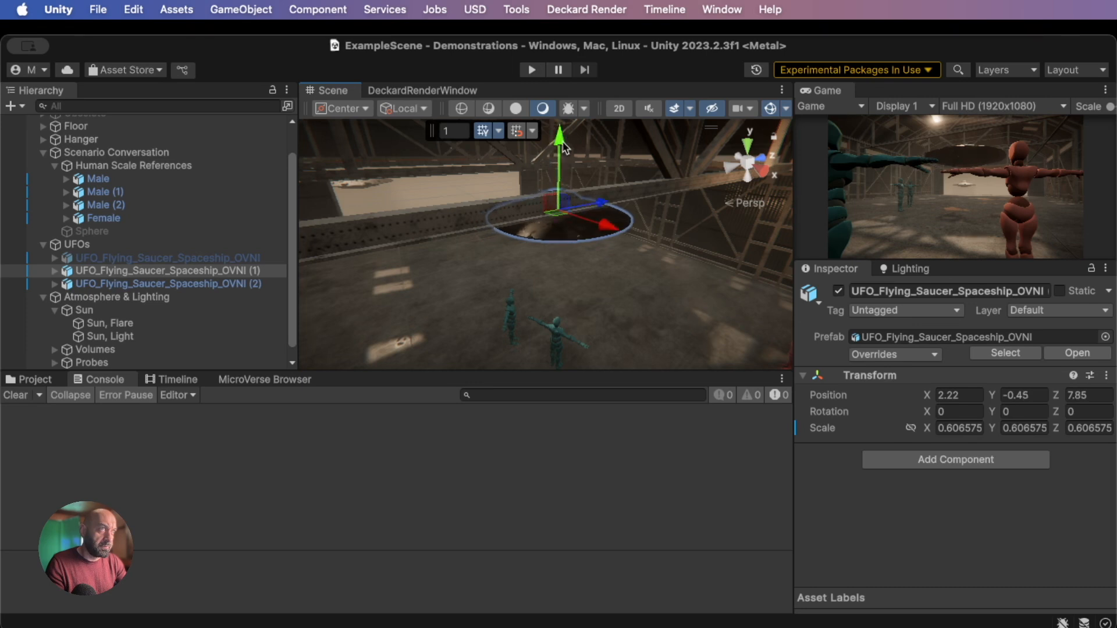
{"action": "left_click_drag", "start_coordinate": [561, 144], "coordinate": [560, 133]}
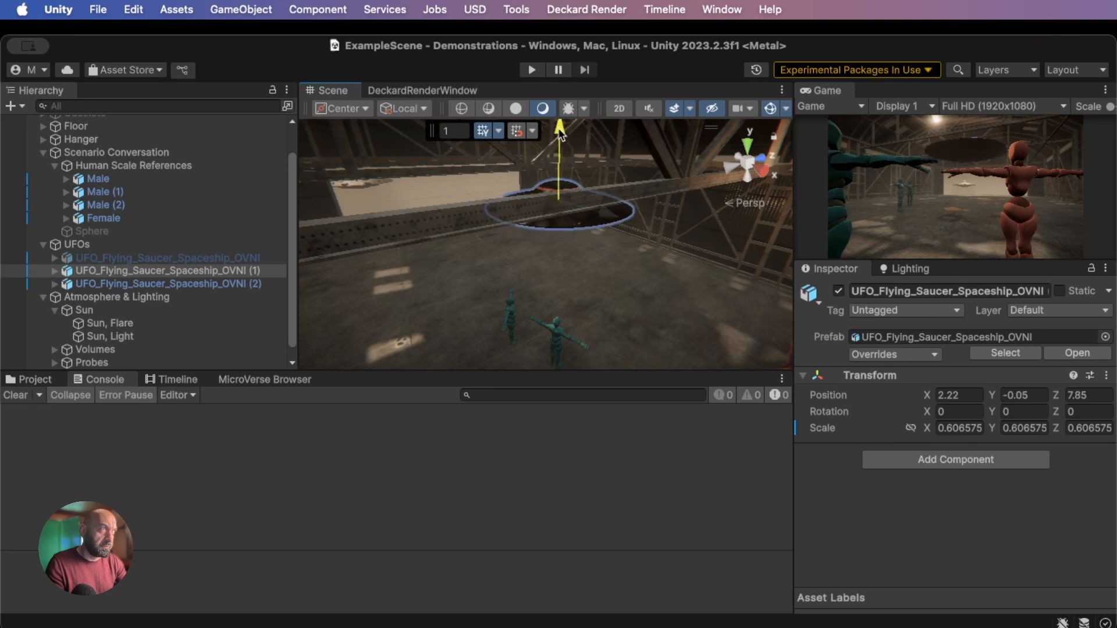
{"action": "left_click_drag", "start_coordinate": [560, 133], "coordinate": [560, 134]}
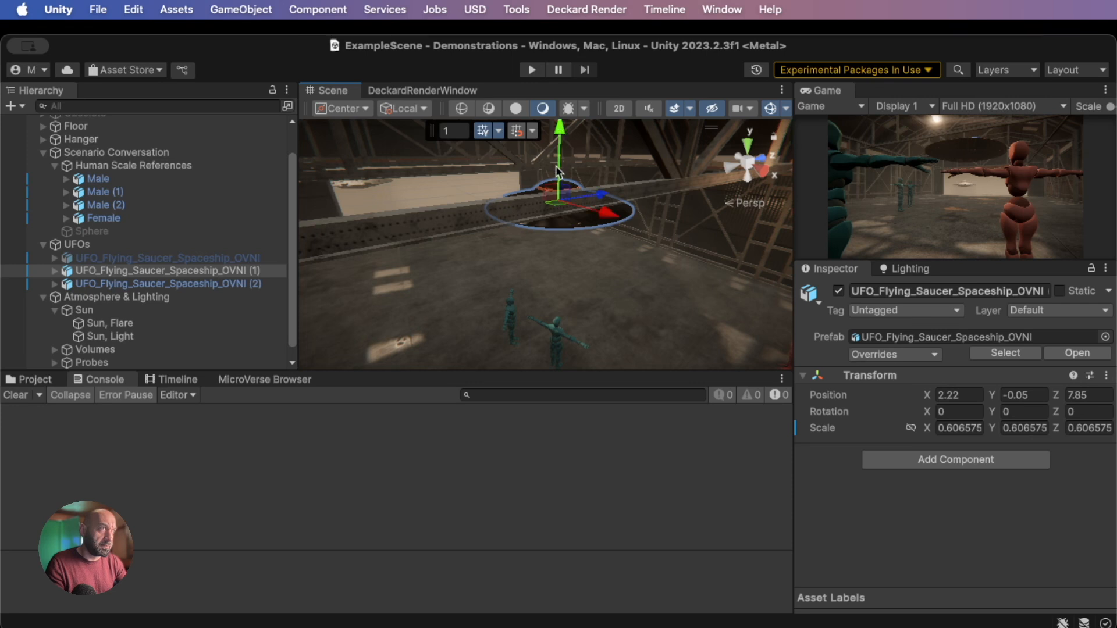
Examine UFO (1) from the side and from directly underneath
{"action": "left_click_drag", "start_coordinate": [600, 281], "coordinate": [584, 309], "text": "alt"}
{"action": "scroll", "coordinate": [576, 306], "scroll_direction": "up", "scroll_amount": 10}
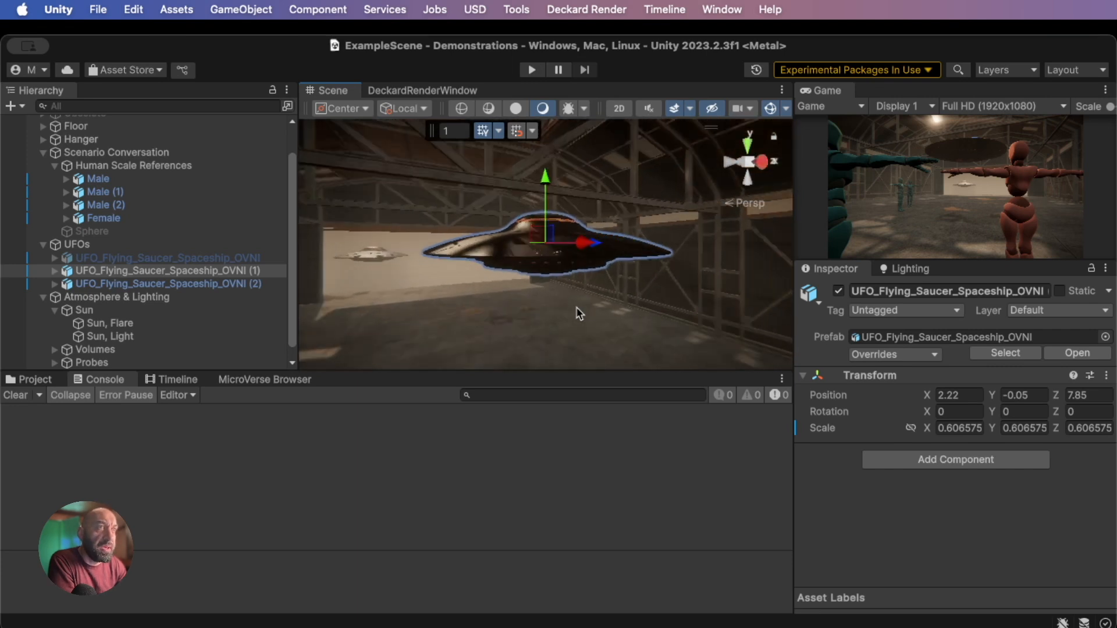
{"action": "scroll", "coordinate": [577, 306], "scroll_direction": "up", "scroll_amount": 5}
{"action": "left_click_drag", "start_coordinate": [577, 307], "coordinate": [556, 229], "text": "alt"}
{"action": "middle_click_drag", "start_coordinate": [547, 286], "coordinate": [549, 165]}
{"action": "left_click_drag", "start_coordinate": [582, 244], "coordinate": [585, 179], "text": "alt"}
{"action": "scroll", "coordinate": [574, 267], "scroll_direction": "down", "scroll_amount": 3}
{"action": "scroll", "coordinate": [576, 268], "scroll_direction": "down", "scroll_amount": 5}
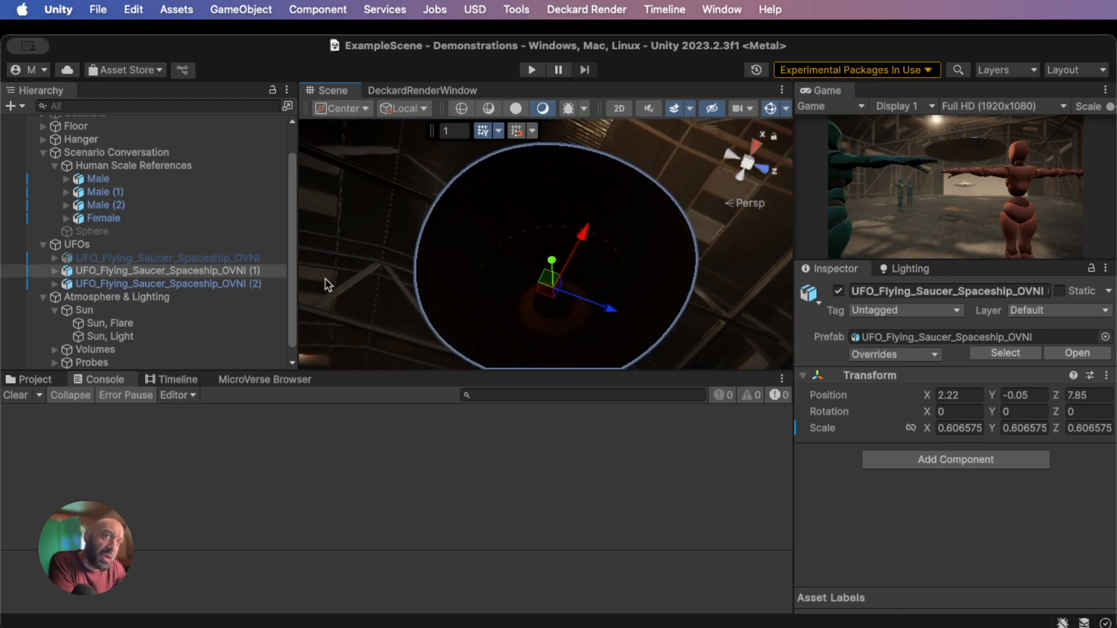
Expand the UFO (1) hierarchy through Meshes, Sketchfab_model and RootNode down to the parts inside UFO
{"action": "left_click", "coordinate": [53, 271]}
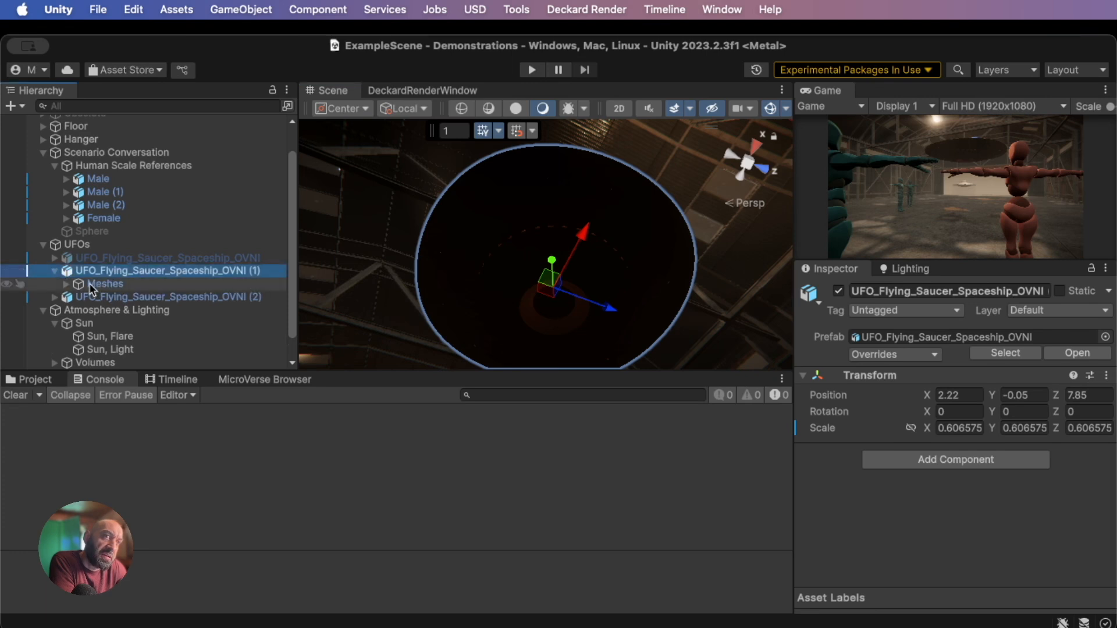
{"action": "left_click", "coordinate": [67, 284]}
{"action": "left_click", "coordinate": [78, 296]}
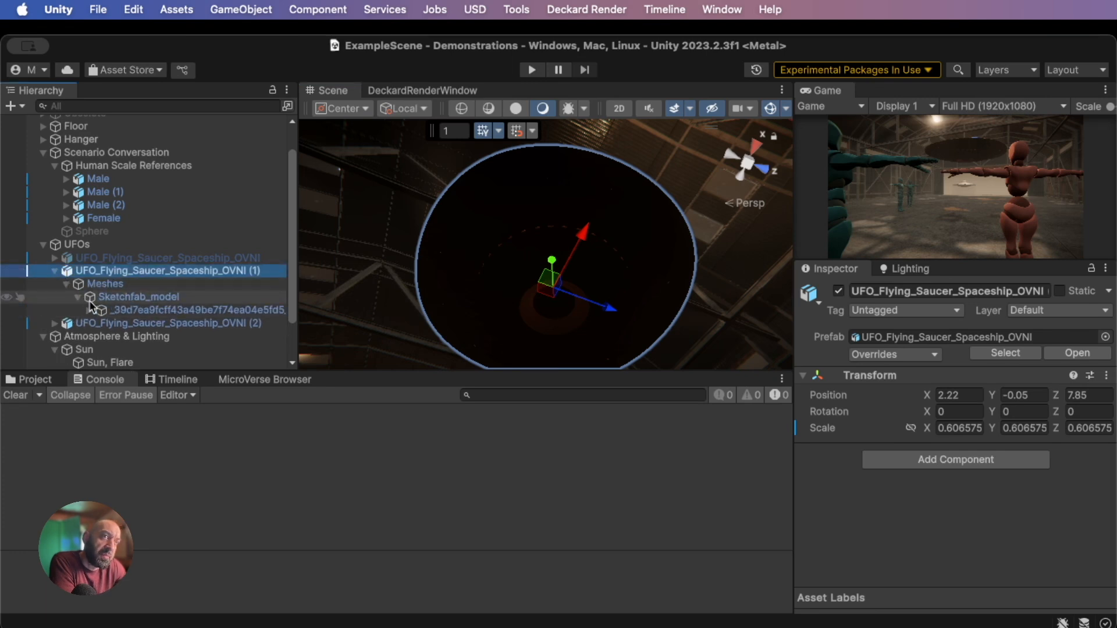
{"action": "left_click", "coordinate": [89, 310]}
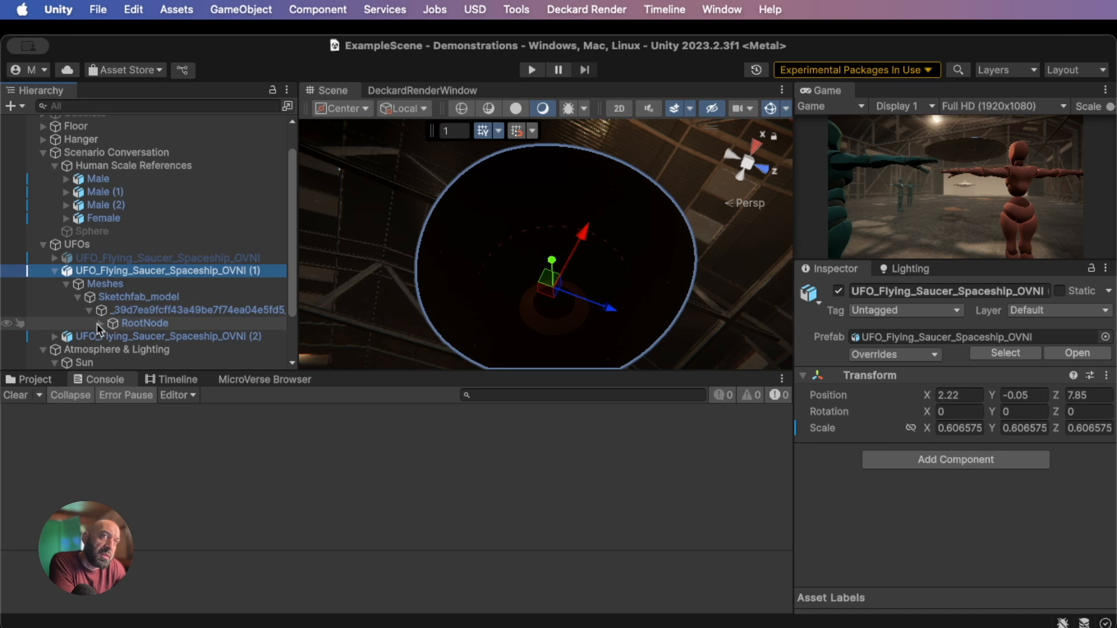
{"action": "left_click", "coordinate": [100, 323]}
{"action": "left_click", "coordinate": [111, 336]}
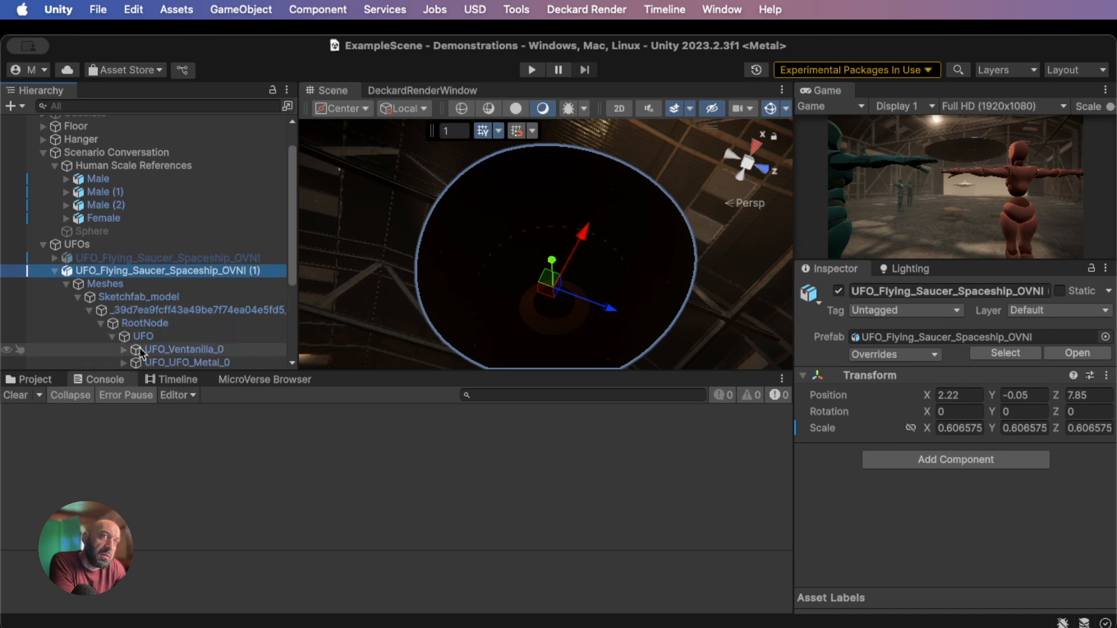
{"action": "scroll", "coordinate": [139, 343], "scroll_direction": "down", "scroll_amount": 4}
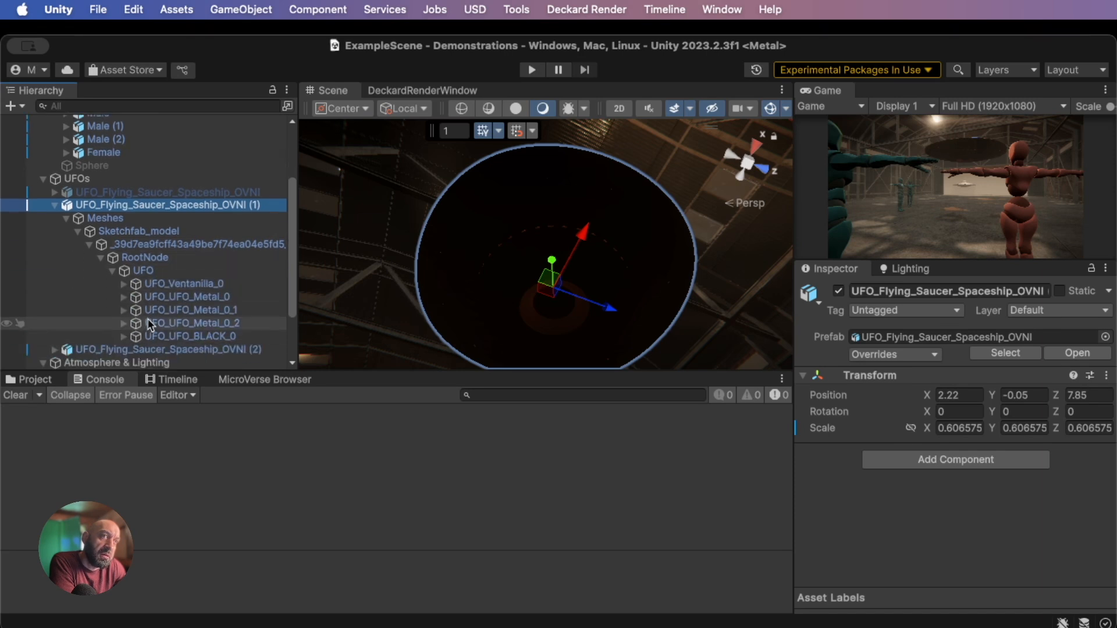
Select the UFO_UFO_BLACK_0 mesh and examine its UFO_BLACK material's diffuse, normal and emissive properties
{"action": "left_click", "coordinate": [174, 336]}
{"action": "scroll", "coordinate": [174, 332], "scroll_direction": "down", "scroll_amount": 1}
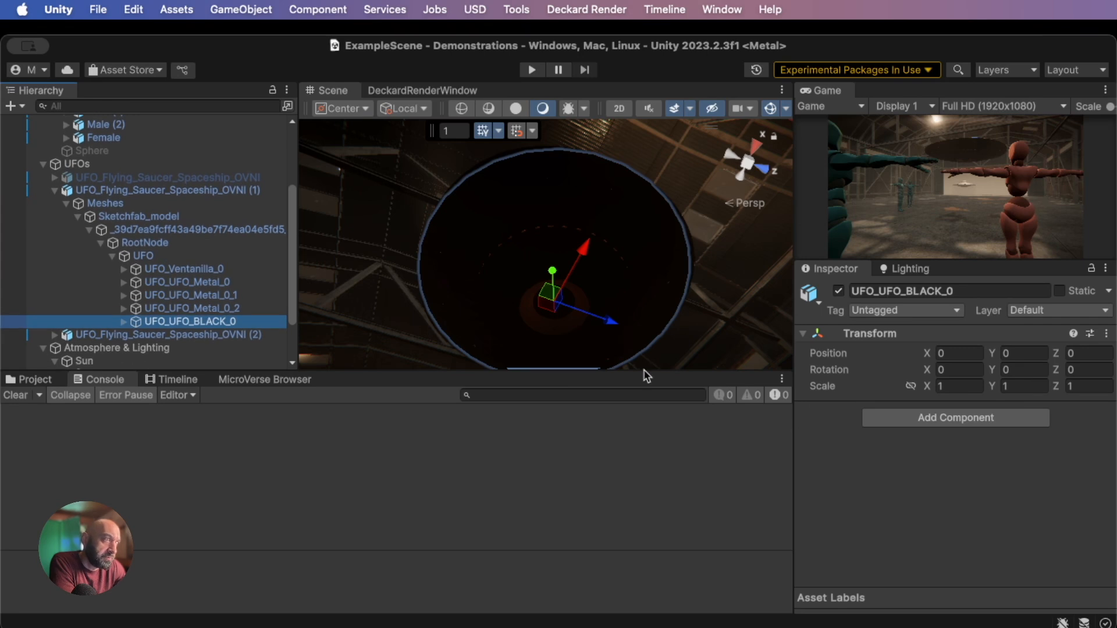
{"action": "left_click", "coordinate": [124, 322]}
{"action": "left_click", "coordinate": [198, 335]}
{"action": "scroll", "coordinate": [852, 486], "scroll_direction": "down", "scroll_amount": 5}
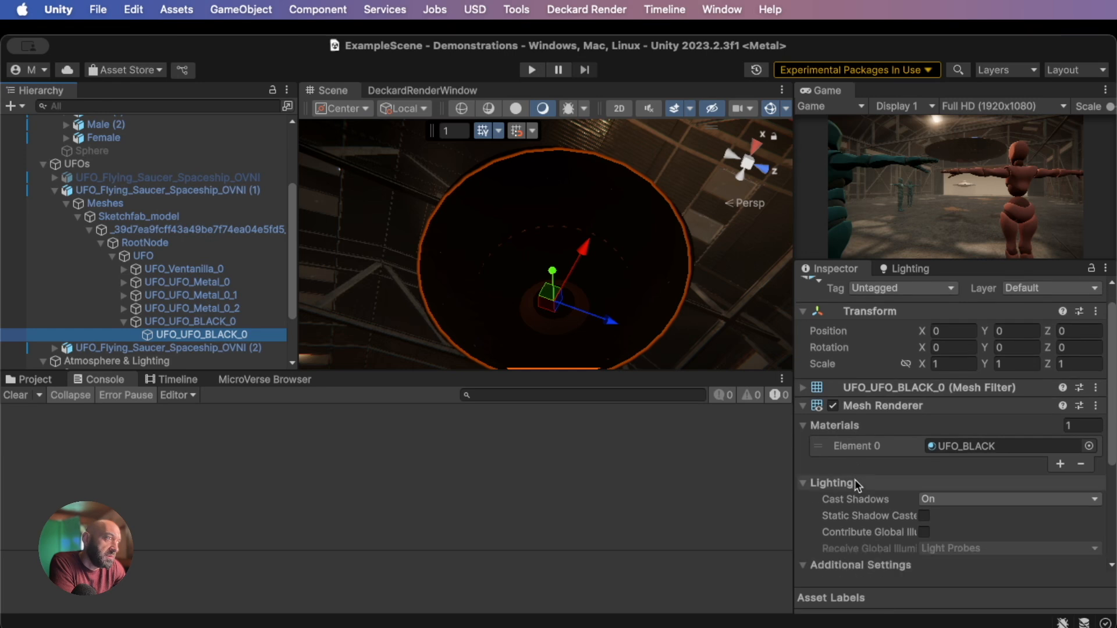
{"action": "left_click", "coordinate": [826, 510]}
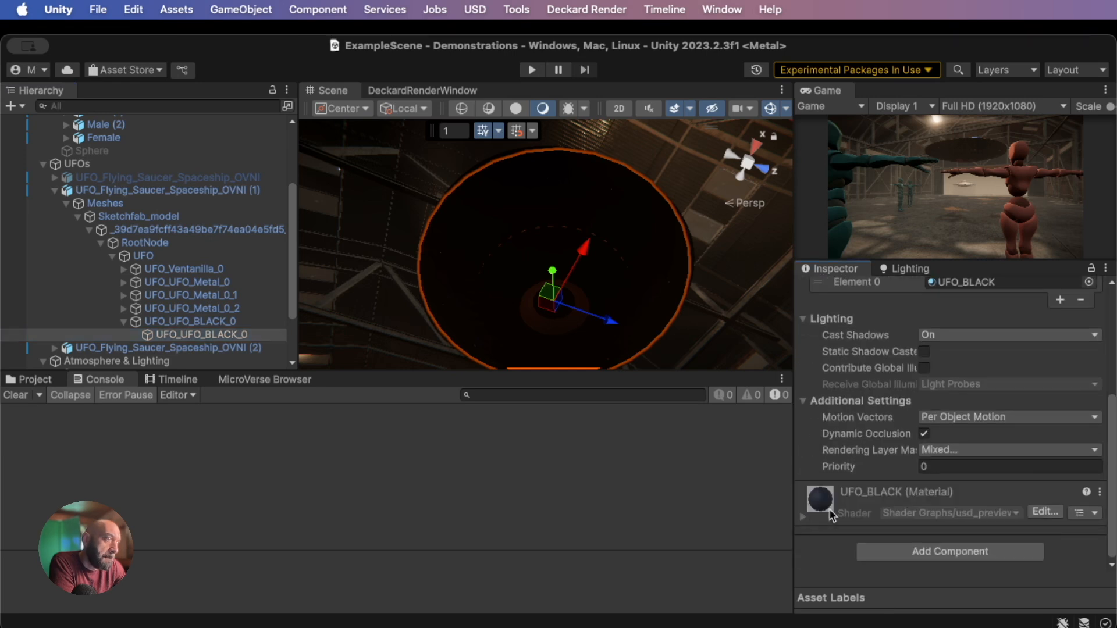
{"action": "scroll", "coordinate": [846, 492], "scroll_direction": "down", "scroll_amount": 6}
{"action": "scroll", "coordinate": [846, 490], "scroll_direction": "down", "scroll_amount": 4}
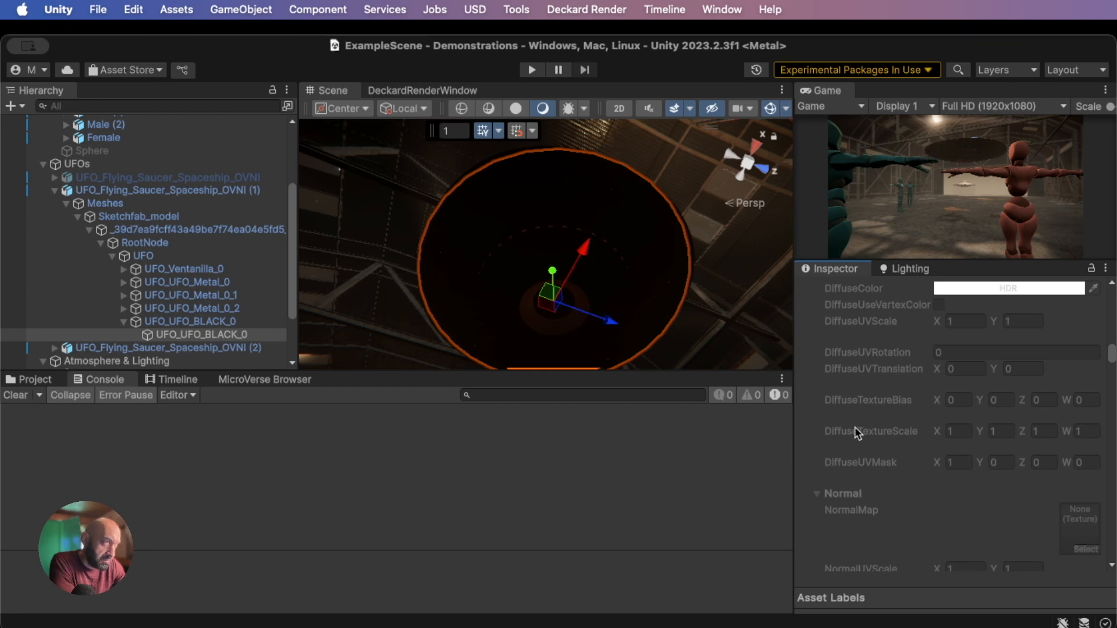
{"action": "scroll", "coordinate": [857, 428], "scroll_direction": "down", "scroll_amount": 4}
{"action": "scroll", "coordinate": [860, 433], "scroll_direction": "down", "scroll_amount": 4}
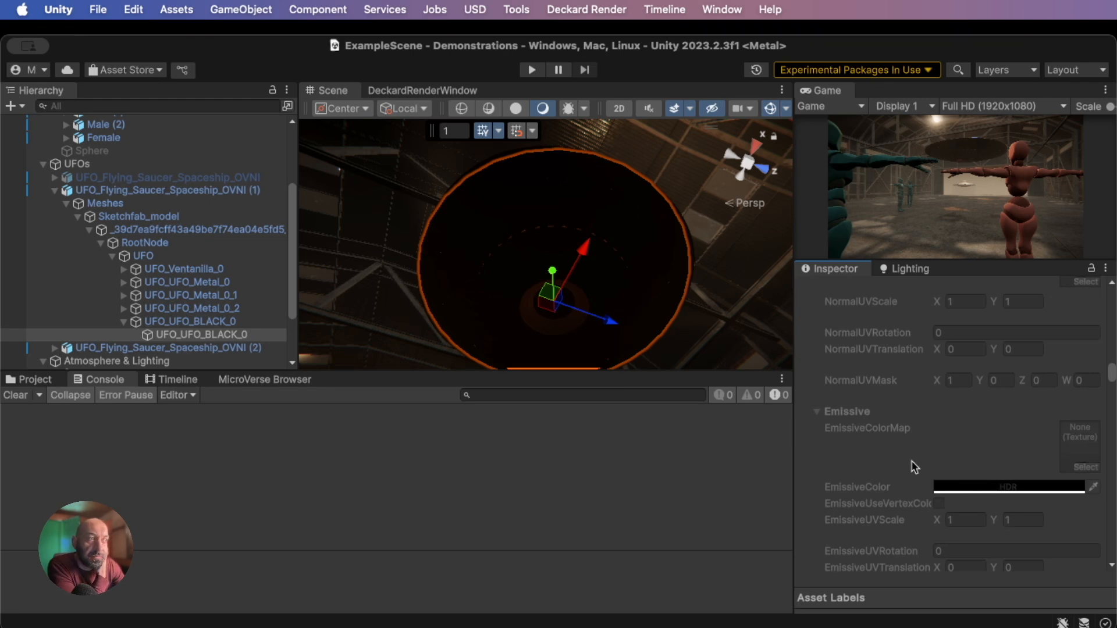
Select the UFO_Ventanilla_0 mesh and expand the properties of its Ventanilla material
{"action": "left_click", "coordinate": [124, 322]}
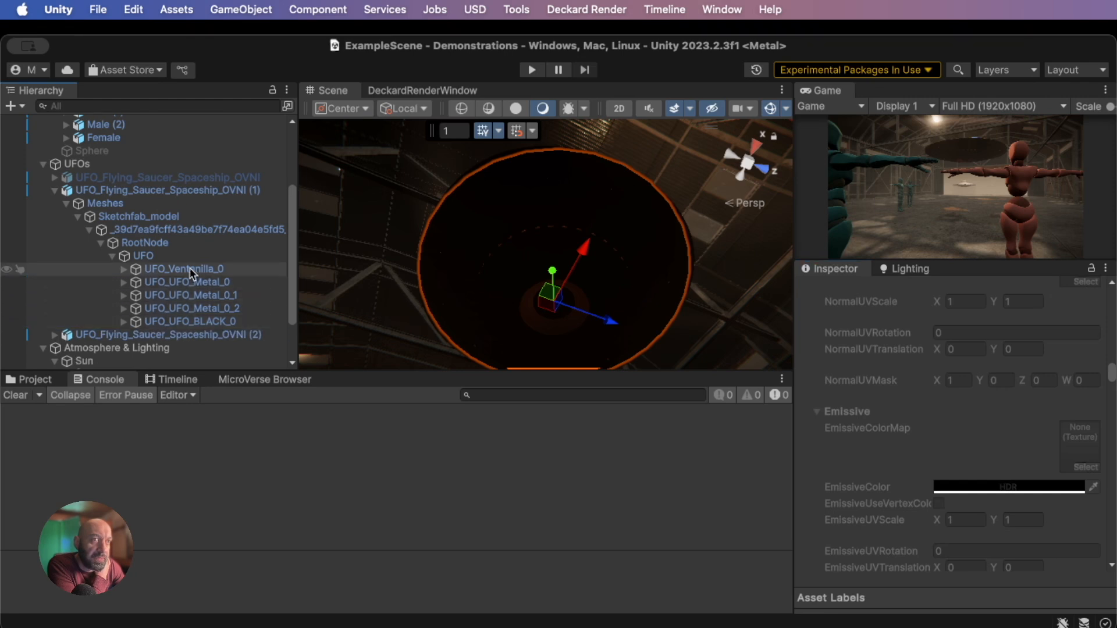
{"action": "left_click", "coordinate": [175, 269]}
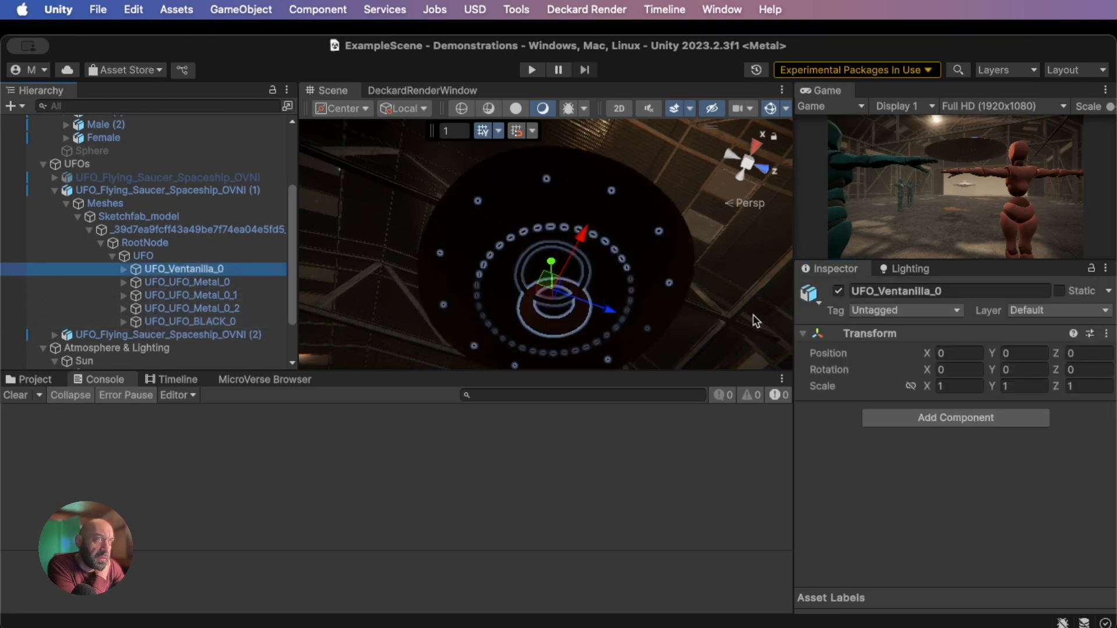
{"action": "left_click", "coordinate": [124, 269]}
{"action": "left_click", "coordinate": [156, 281]}
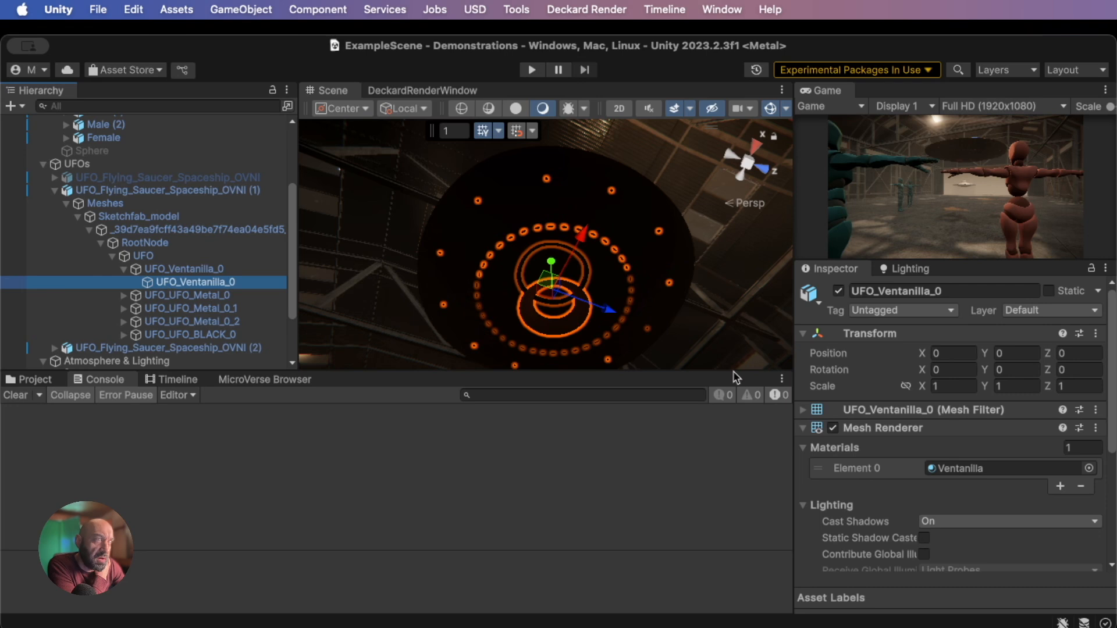
{"action": "scroll", "coordinate": [869, 443], "scroll_direction": "down", "scroll_amount": 6}
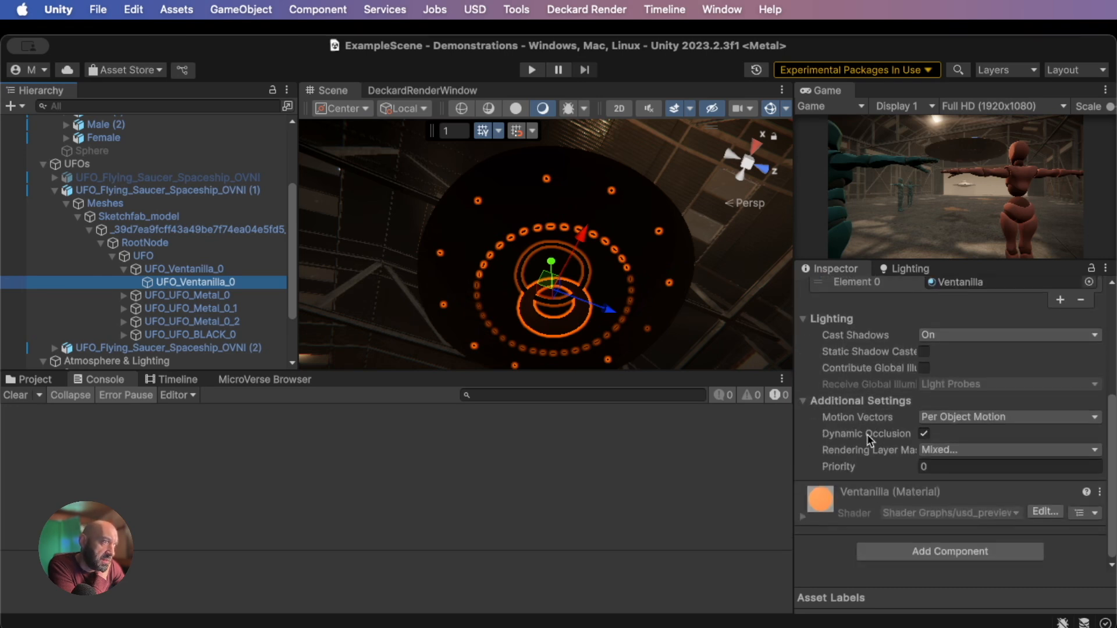
{"action": "left_click", "coordinate": [804, 516]}
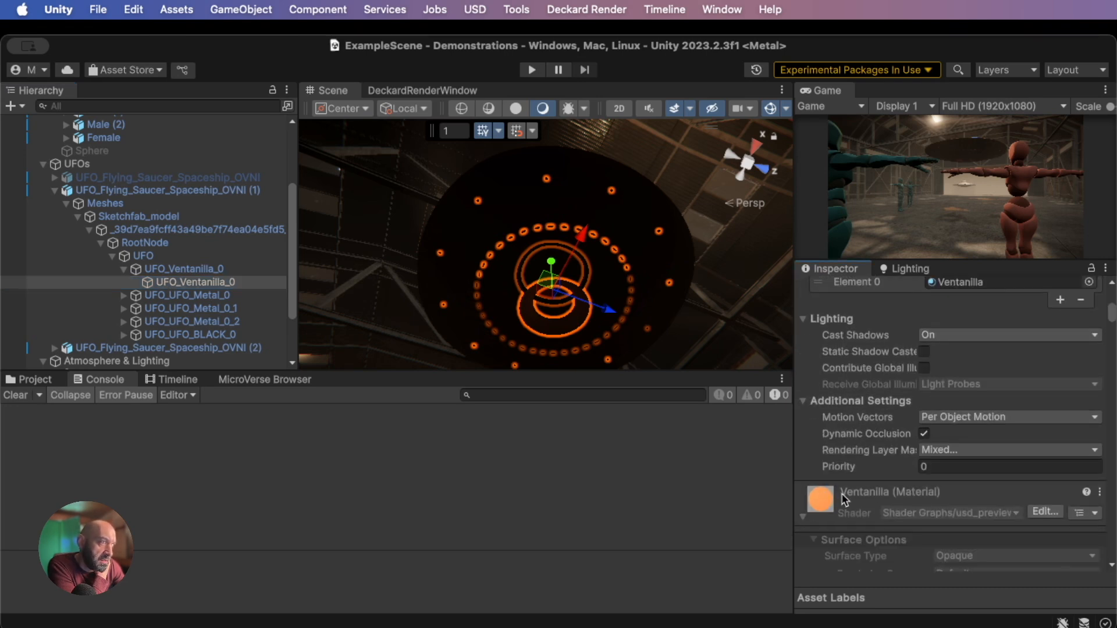
Examine the Ventanilla material's diffuse, normal, emissive and metallic properties
{"action": "scroll", "coordinate": [846, 483], "scroll_direction": "down", "scroll_amount": 8}
{"action": "scroll", "coordinate": [849, 482], "scroll_direction": "down", "scroll_amount": 15}
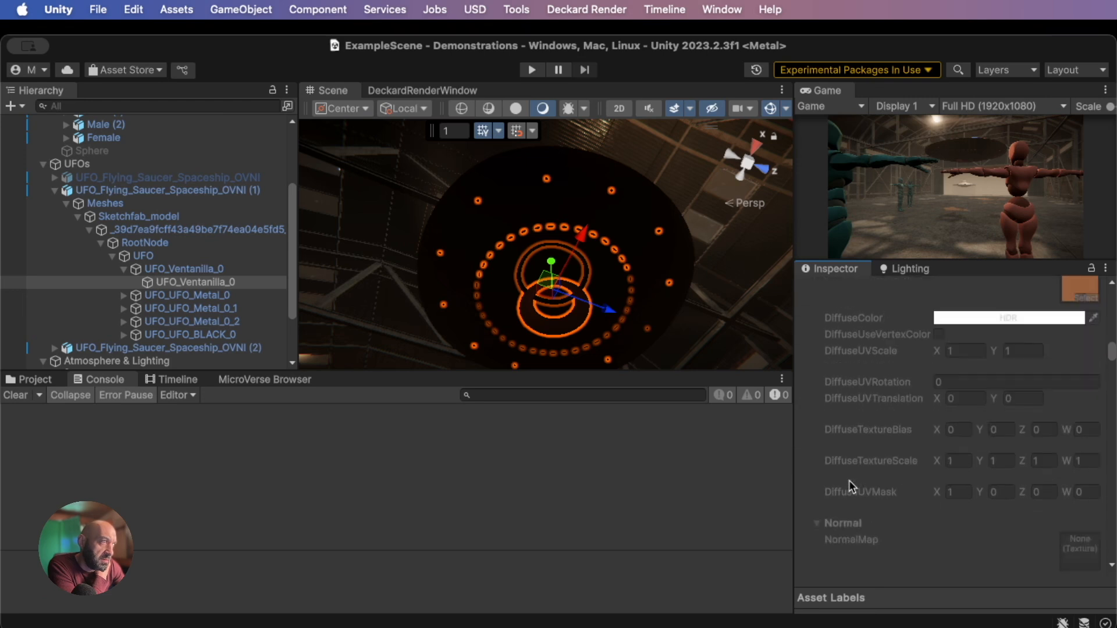
{"action": "scroll", "coordinate": [855, 469], "scroll_direction": "down", "scroll_amount": 2}
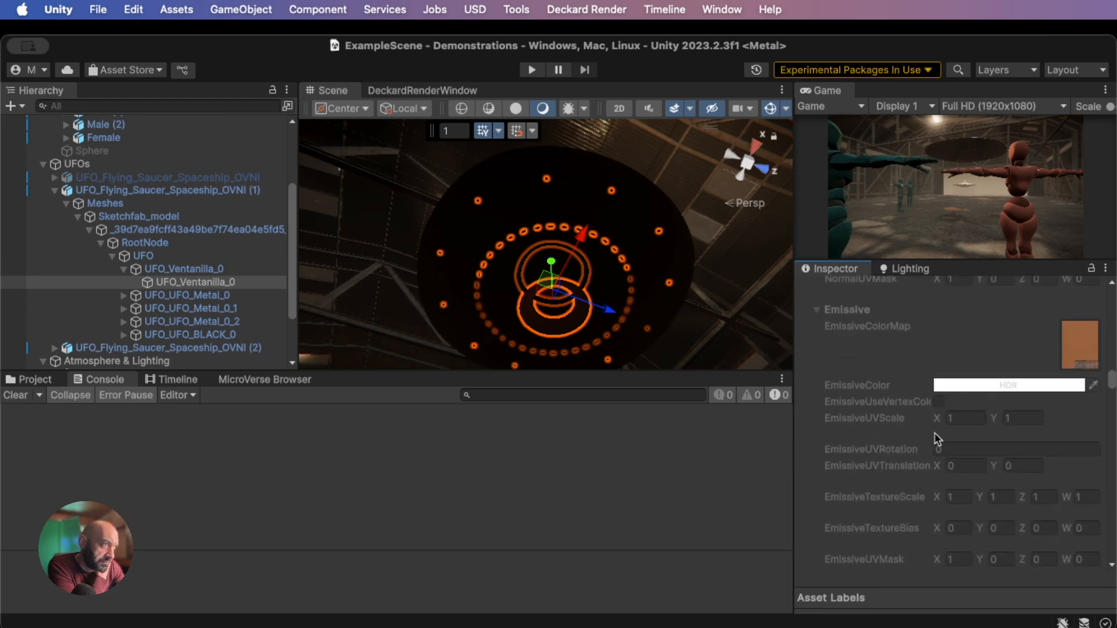
{"action": "scroll", "coordinate": [917, 443], "scroll_direction": "down", "scroll_amount": 5}
{"action": "scroll", "coordinate": [917, 445], "scroll_direction": "up", "scroll_amount": 10}
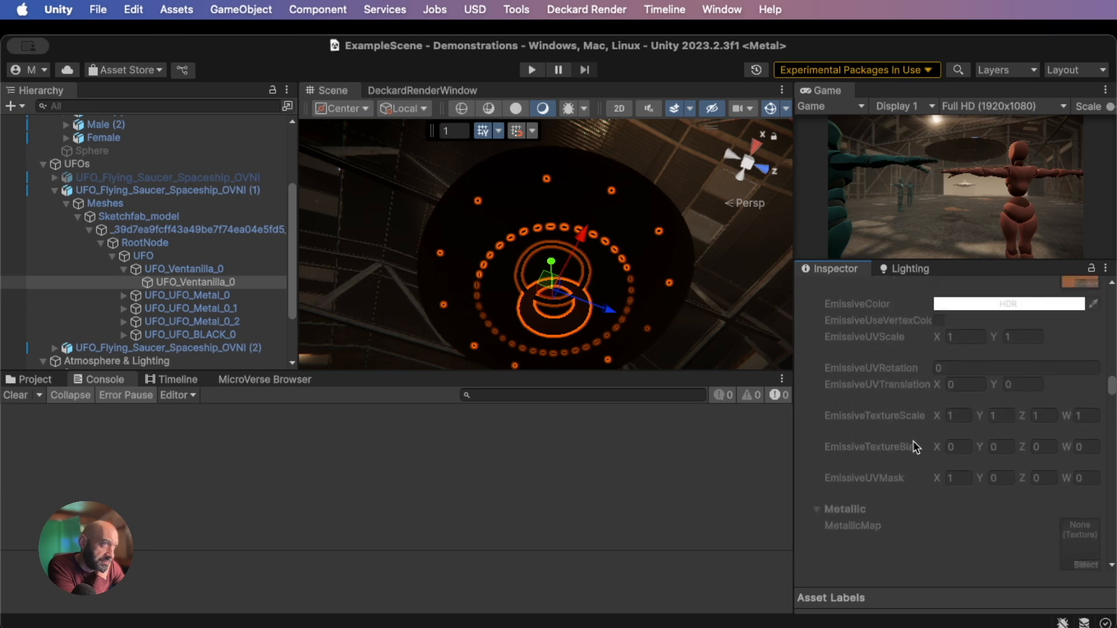
{"action": "scroll", "coordinate": [917, 447], "scroll_direction": "up", "scroll_amount": 15}
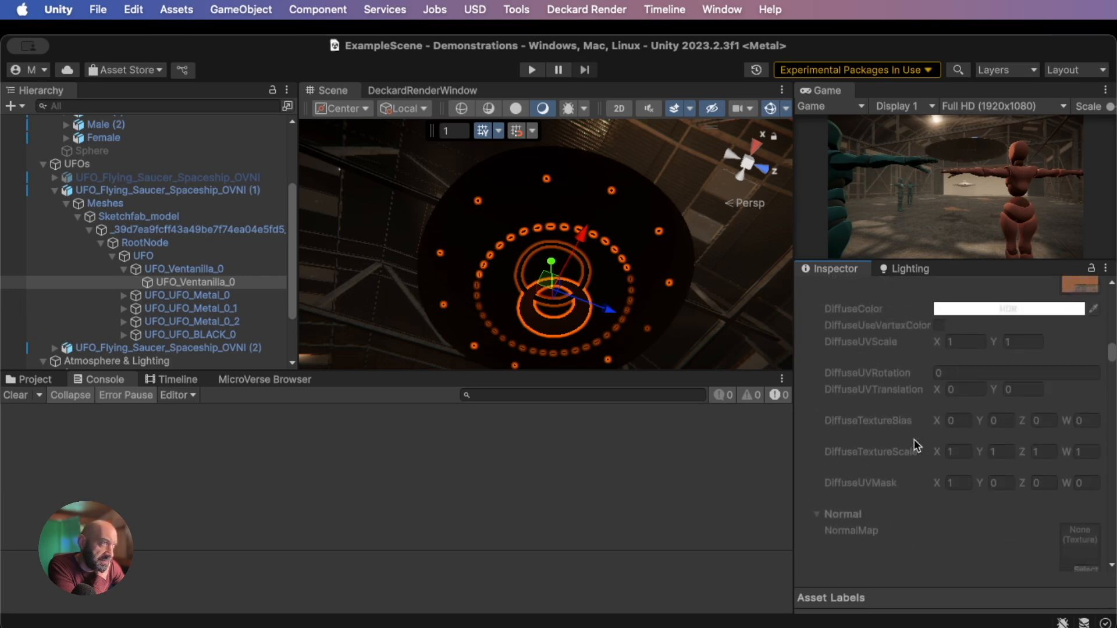
Locate the Ventanilla material's base colour texture in the Hangar project folder and select the Ventanilla material asset there
{"action": "scroll", "coordinate": [917, 446], "scroll_direction": "up", "scroll_amount": 5}
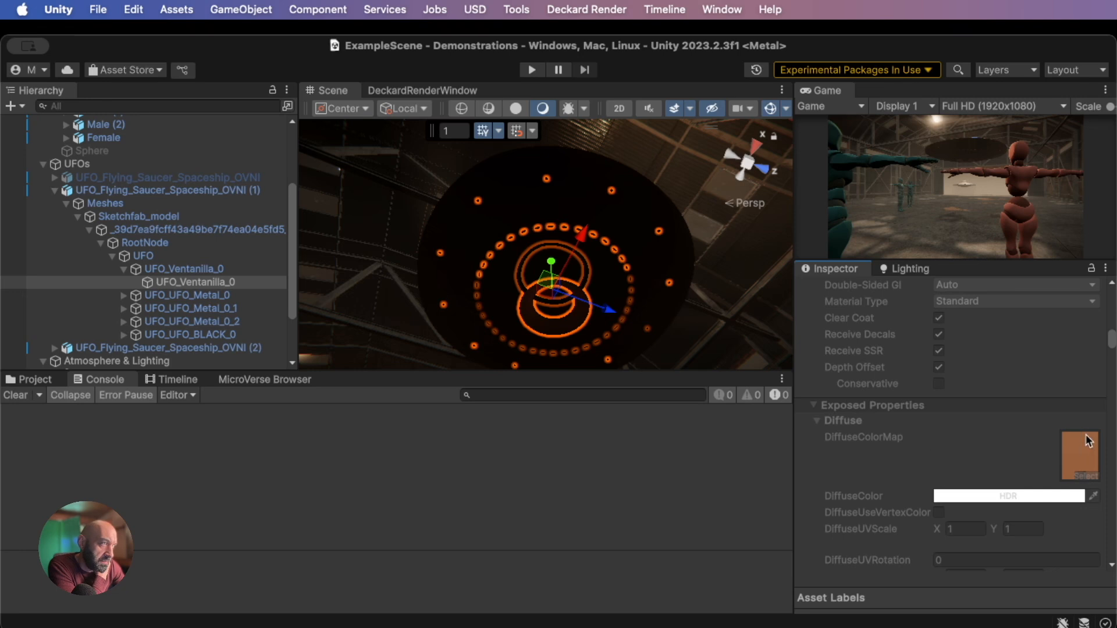
{"action": "left_click", "coordinate": [35, 380]}
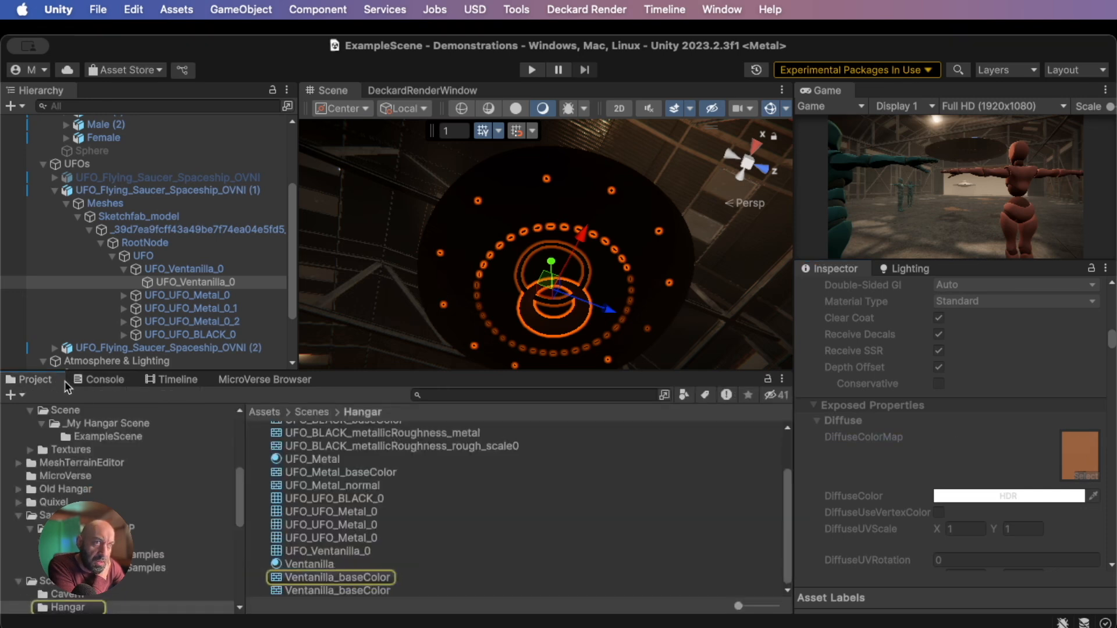
{"action": "left_click", "coordinate": [311, 565]}
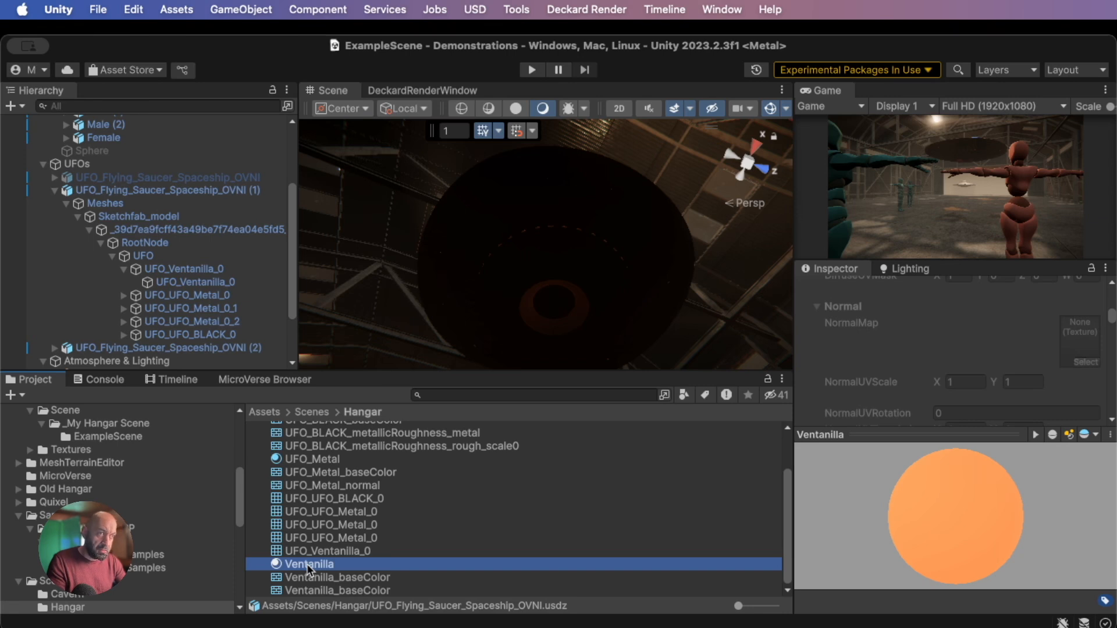
Duplicate the Ventanilla material in the Hangar folder and assign the copy to the UFO_Ventanilla_0 mesh of saucer (1)
{"action": "key", "text": "super+d"}
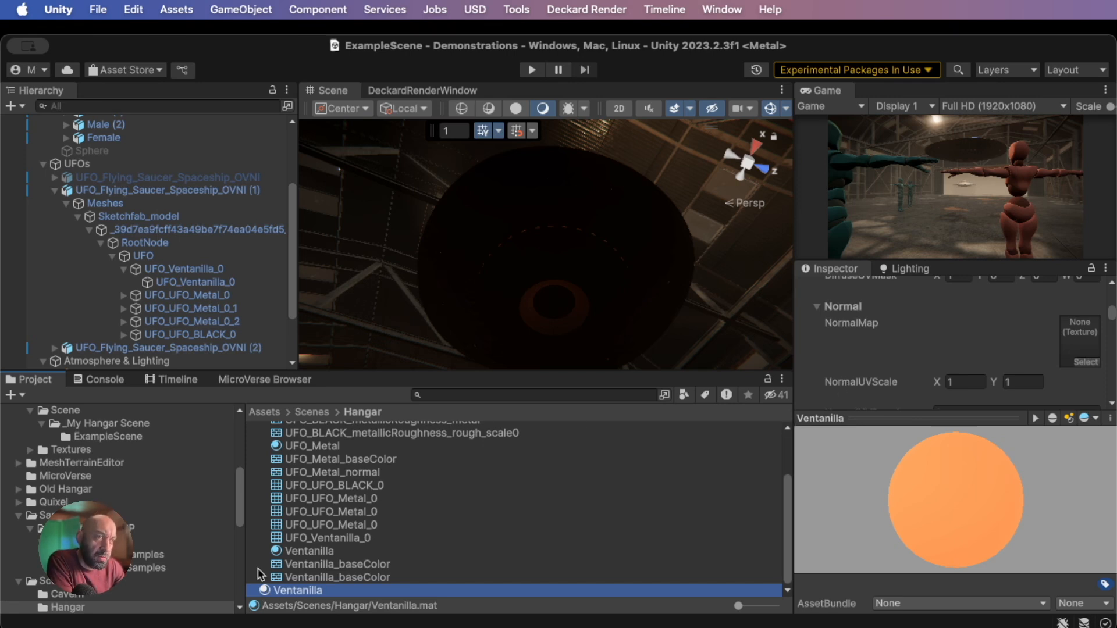
{"action": "left_click_drag", "start_coordinate": [265, 584], "coordinate": [205, 283]}
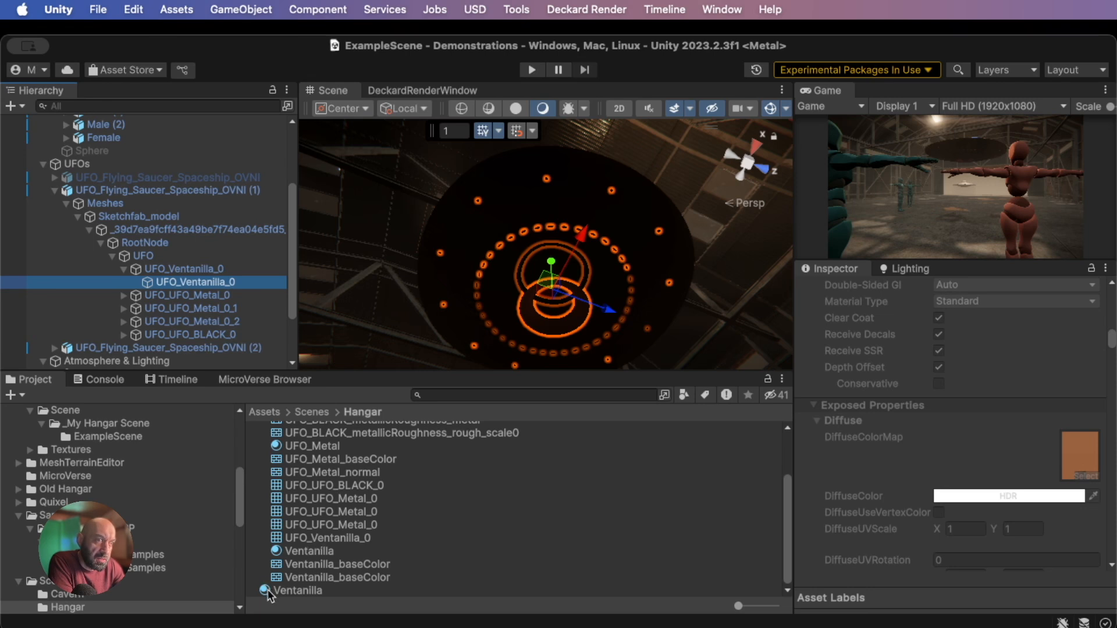
{"action": "left_click_drag", "start_coordinate": [270, 595], "coordinate": [272, 542]}
{"action": "left_click_drag", "start_coordinate": [215, 355], "coordinate": [201, 285]}
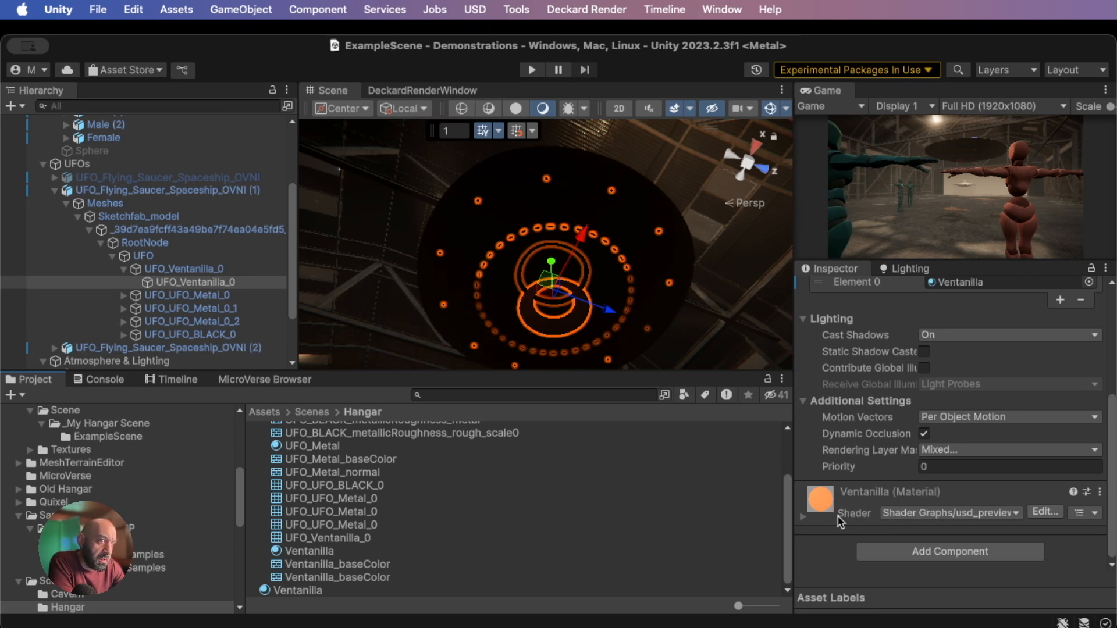
Change the duplicated Ventanilla material's shader to HDRP/Lit
{"action": "left_click", "coordinate": [892, 513]}
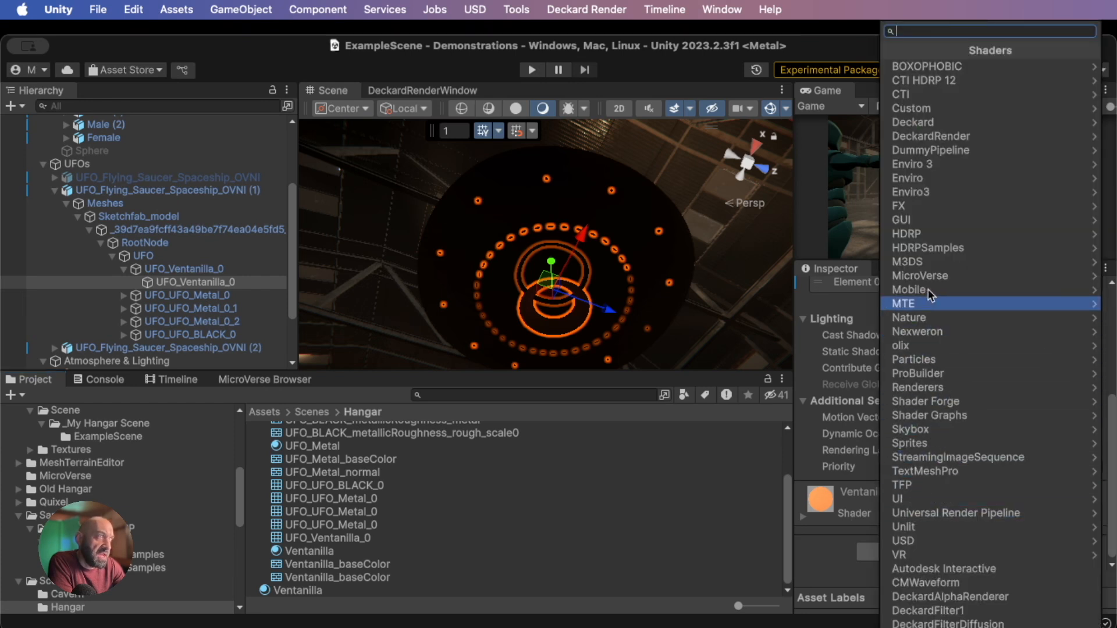
{"action": "left_click", "coordinate": [923, 233]}
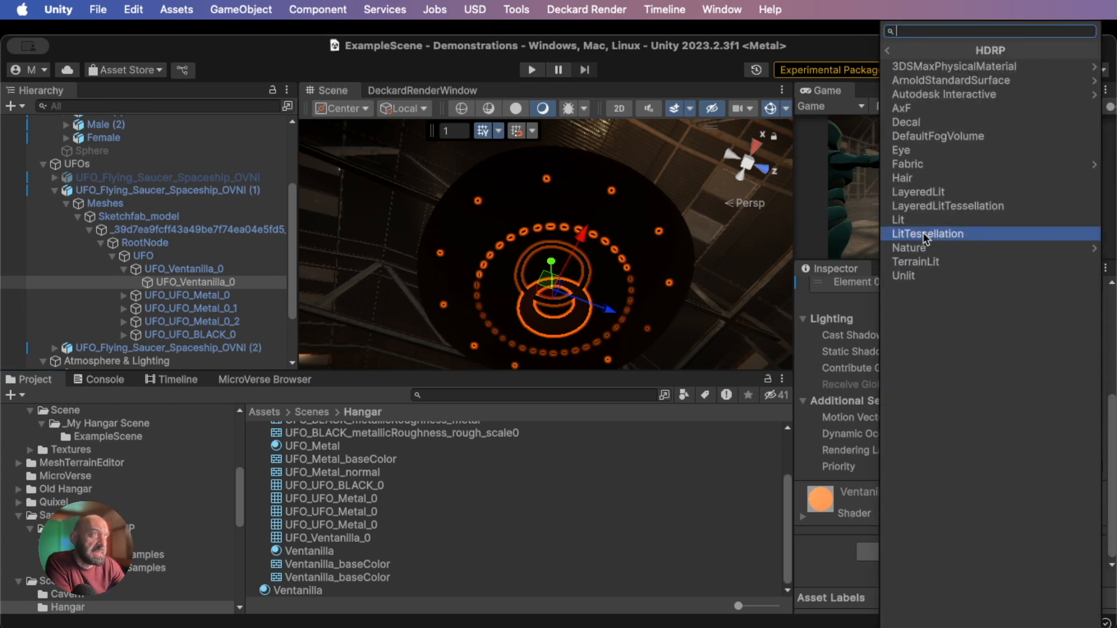
{"action": "left_click", "coordinate": [917, 223]}
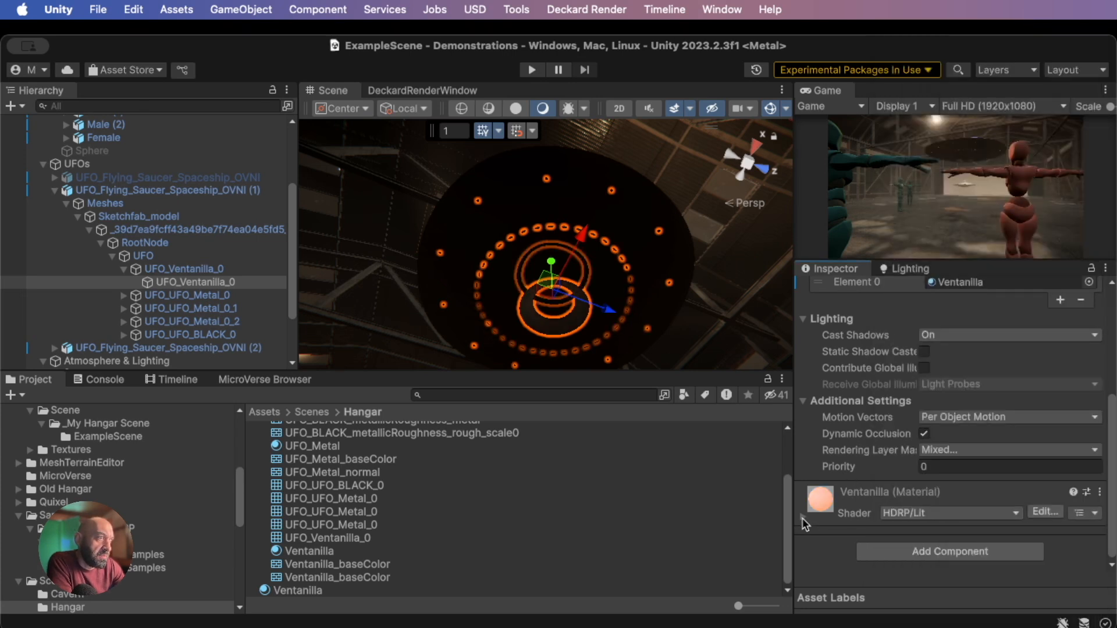
Enable Use Emission Intensity in the Ventanilla material's emission inputs and set its unit to EV100
{"action": "left_click", "coordinate": [836, 513]}
{"action": "scroll", "coordinate": [864, 487], "scroll_direction": "down", "scroll_amount": 10}
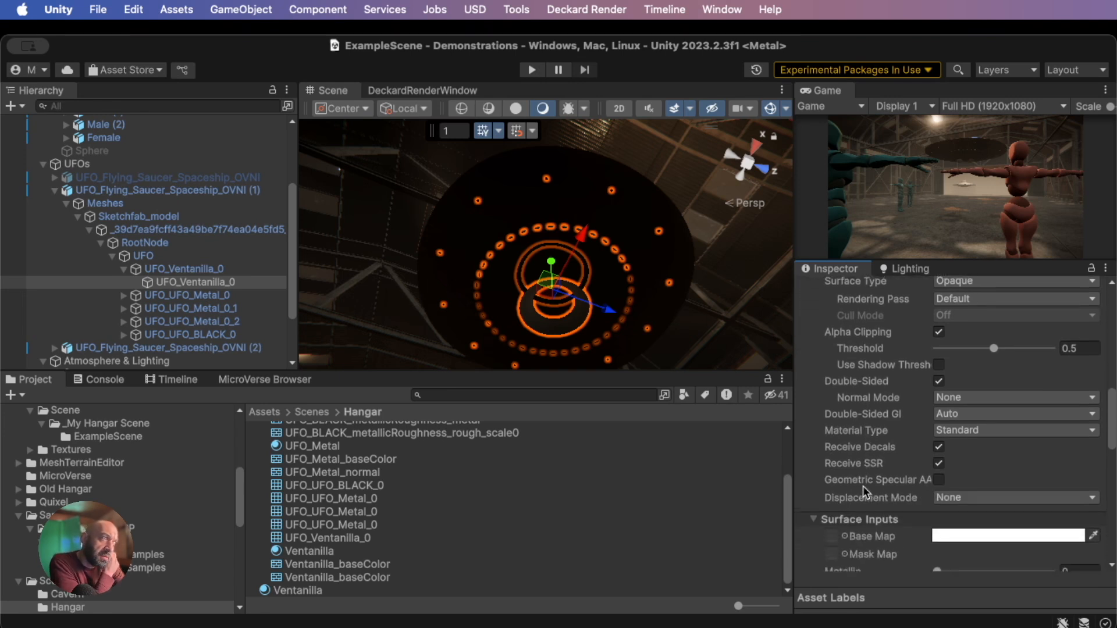
{"action": "scroll", "coordinate": [865, 491], "scroll_direction": "down", "scroll_amount": 10}
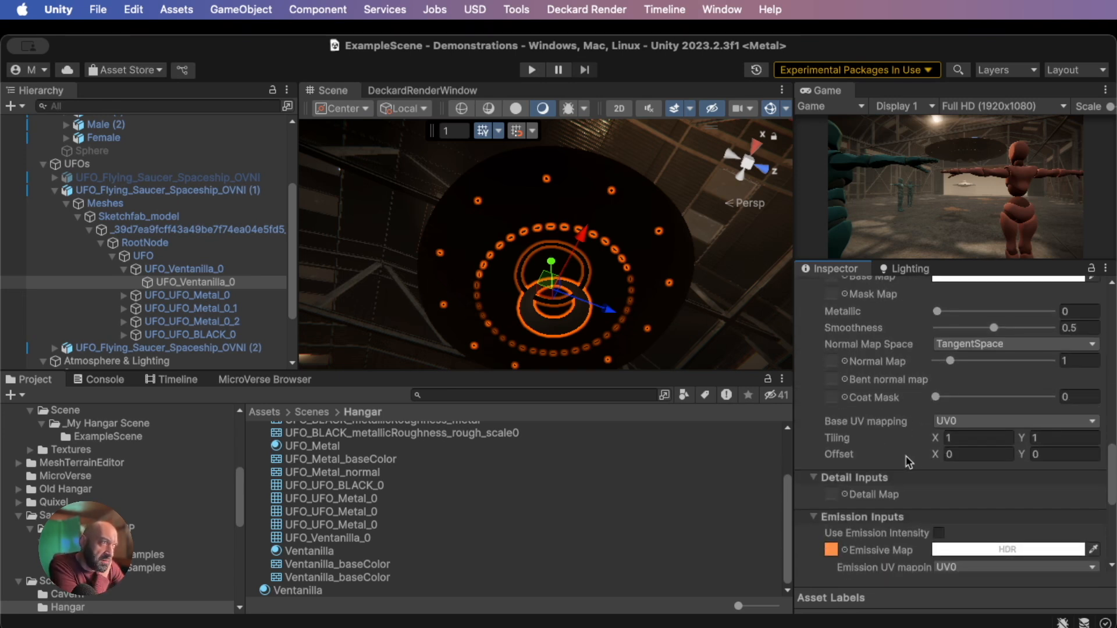
{"action": "scroll", "coordinate": [903, 473], "scroll_direction": "down", "scroll_amount": 2}
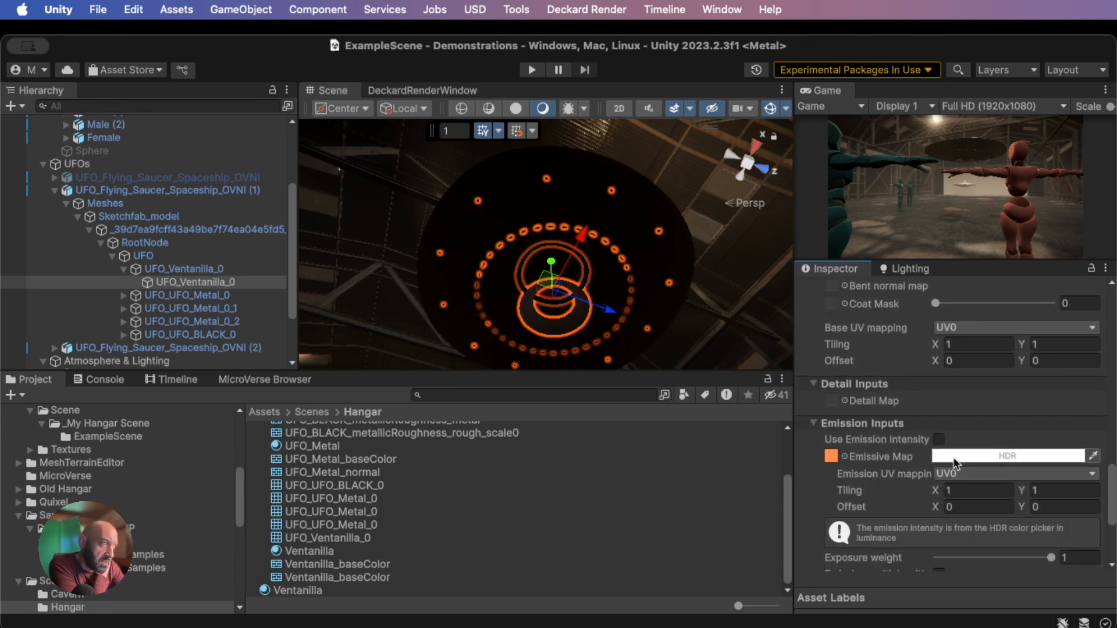
{"action": "left_click", "coordinate": [939, 441]}
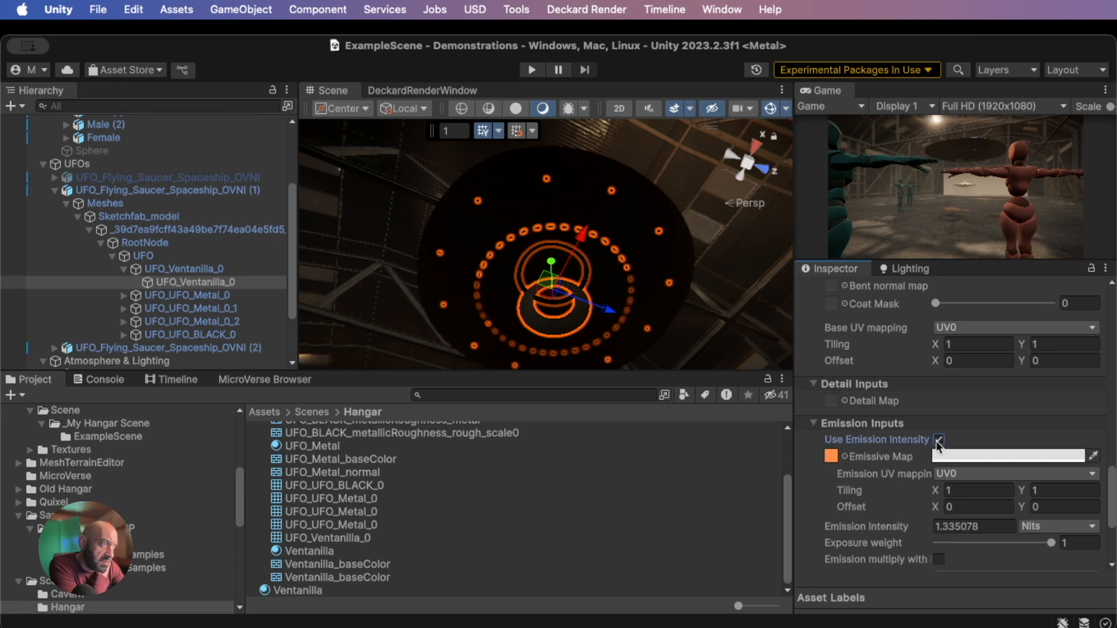
{"action": "left_click", "coordinate": [1071, 527]}
{"action": "left_click", "coordinate": [1054, 563]}
Try several emission intensities on the Ventanilla material, including 90, 9 and 13, and settle on 20 EV100
{"action": "left_click", "coordinate": [966, 527]}
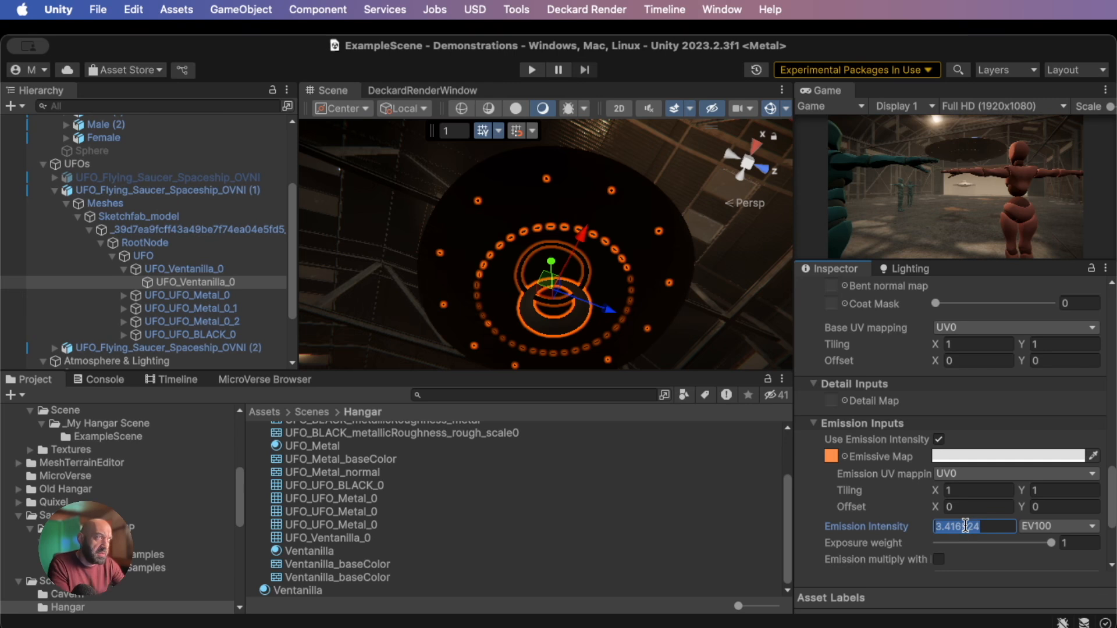
{"action": "type", "text": "90"}
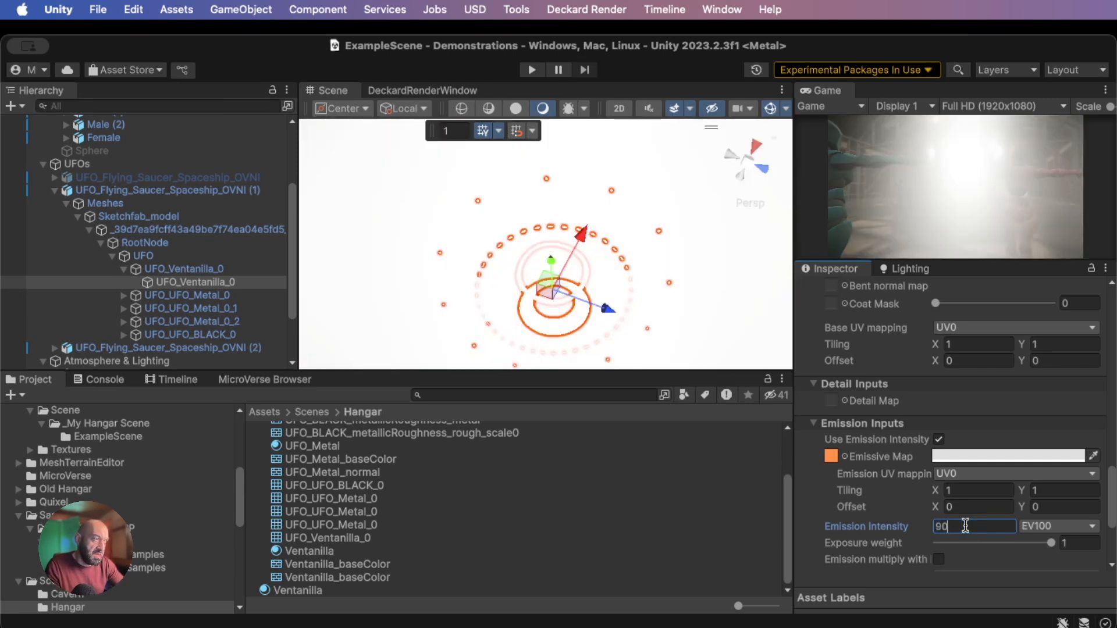
{"action": "key", "text": "BackSpace"}
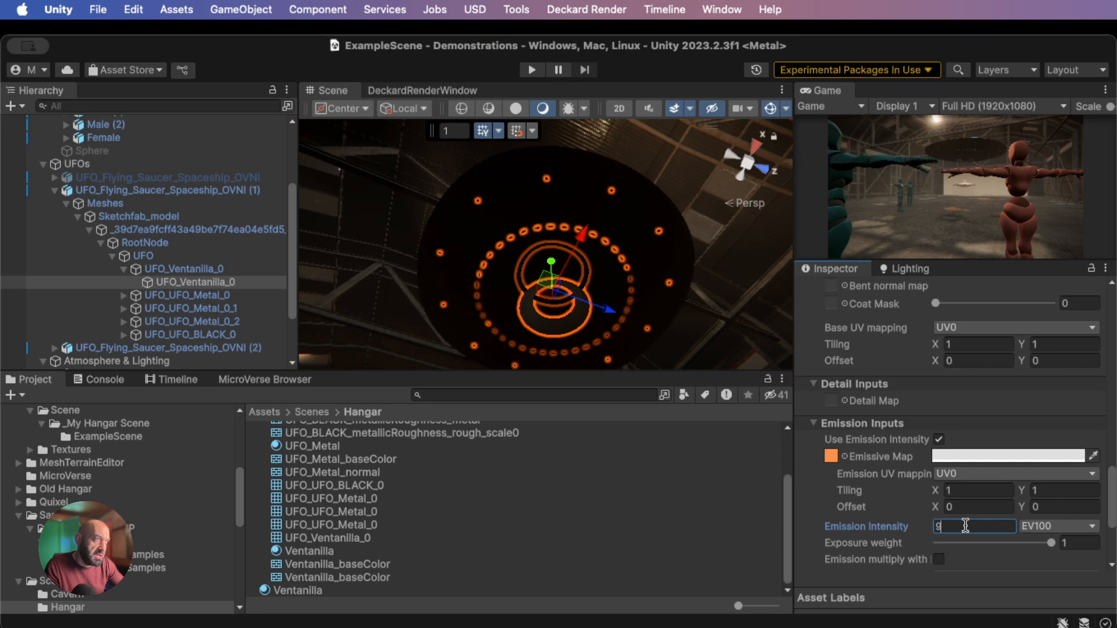
{"action": "key", "text": "ctrl+Left"}
{"action": "key", "text": "ctrl+Right"}
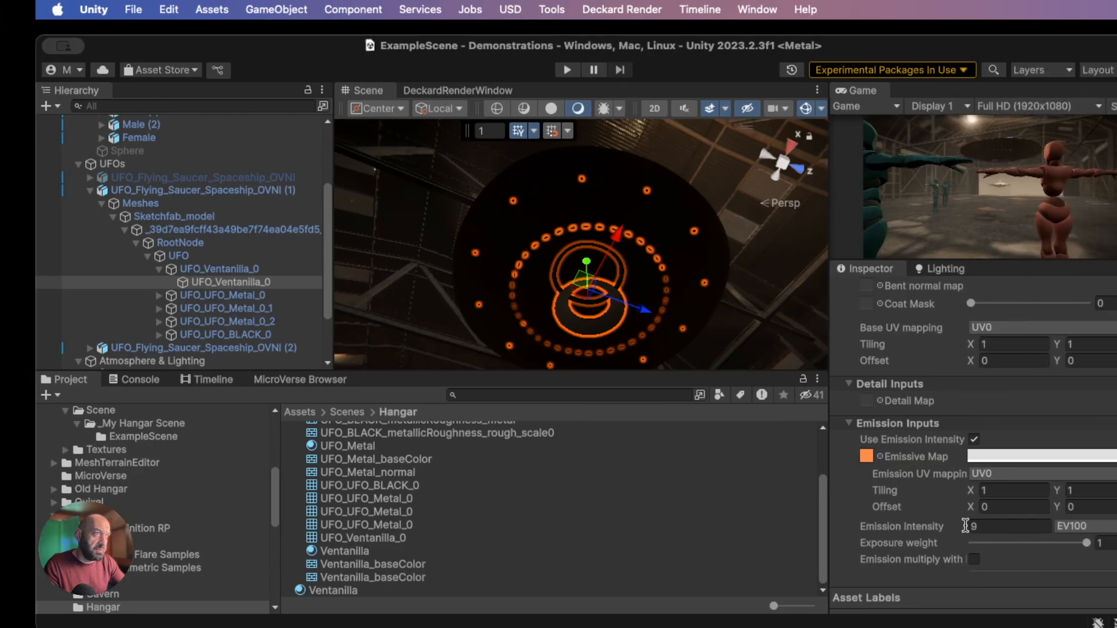
{"action": "left_click", "coordinate": [965, 526]}
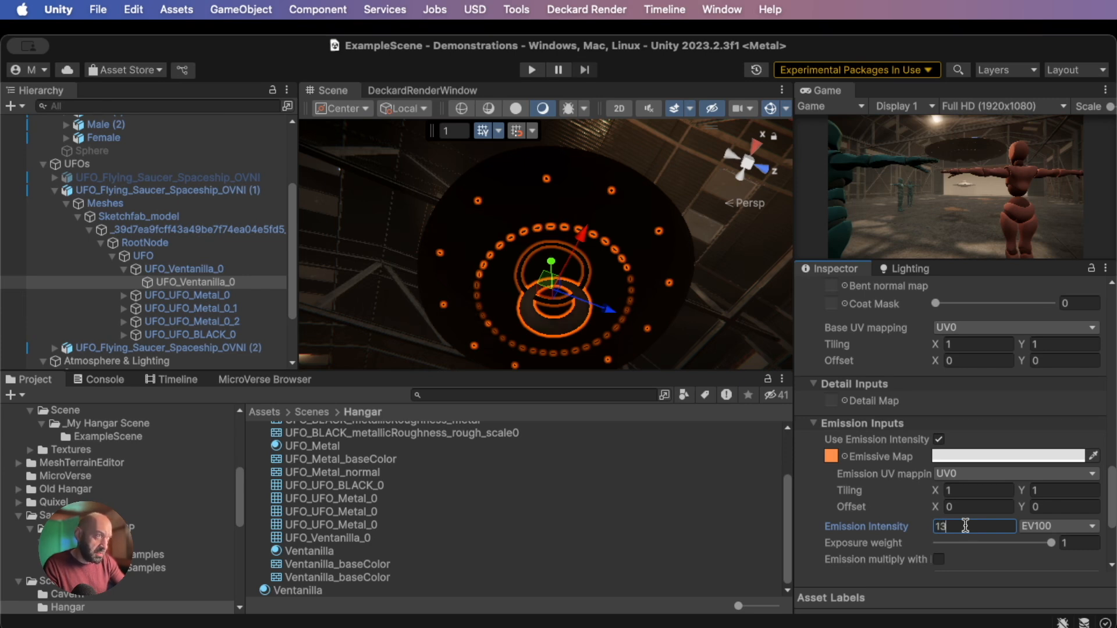
{"action": "type", "text": "30"}
{"action": "key", "text": "BackSpace"}
{"action": "type", "text": "20"}
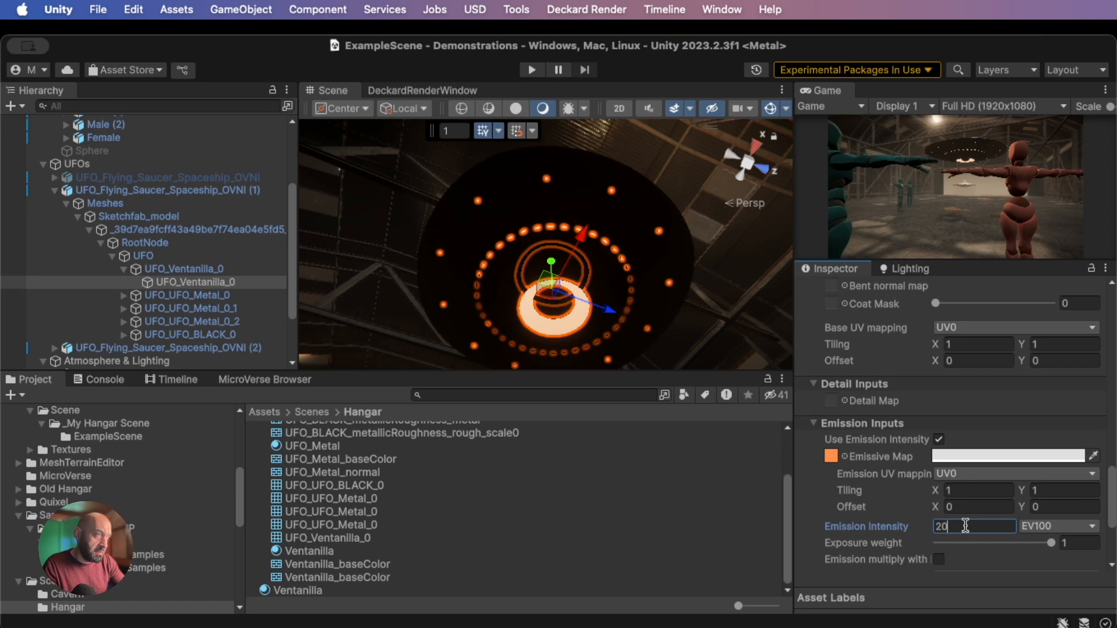
Try different hues for the Ventanilla material's emissive colour and set it to bright green, hex 00FF23
{"action": "left_click", "coordinate": [980, 457]}
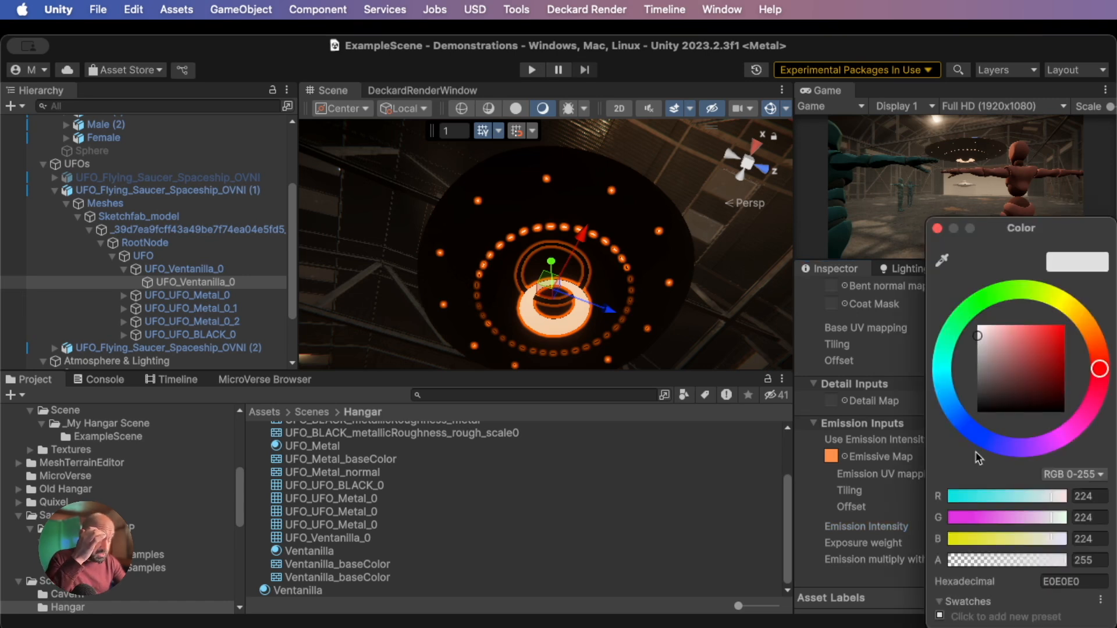
{"action": "left_click", "coordinate": [943, 359]}
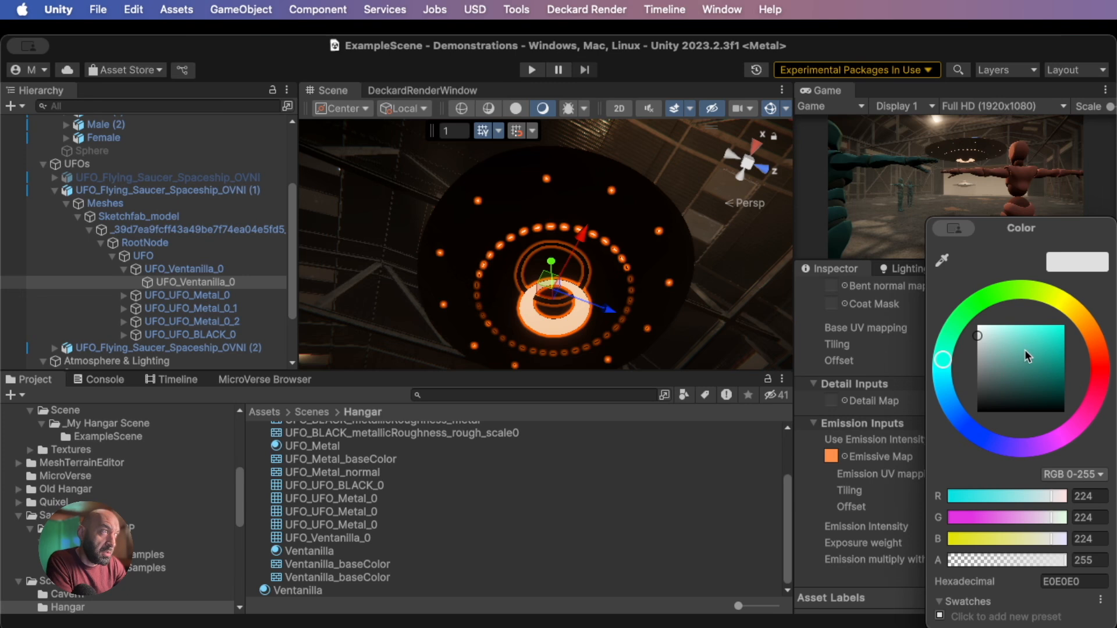
{"action": "left_click_drag", "start_coordinate": [1027, 355], "coordinate": [1066, 324]}
{"action": "mouse_move", "coordinate": [977, 303]}
{"action": "left_mouse_down"}
{"action": "mouse_move", "coordinate": [993, 291]}
{"action": "mouse_move", "coordinate": [1041, 293]}
{"action": "mouse_move", "coordinate": [1079, 317]}
{"action": "mouse_move", "coordinate": [1098, 384]}
{"action": "mouse_move", "coordinate": [1087, 412]}
{"action": "left_mouse_up"}
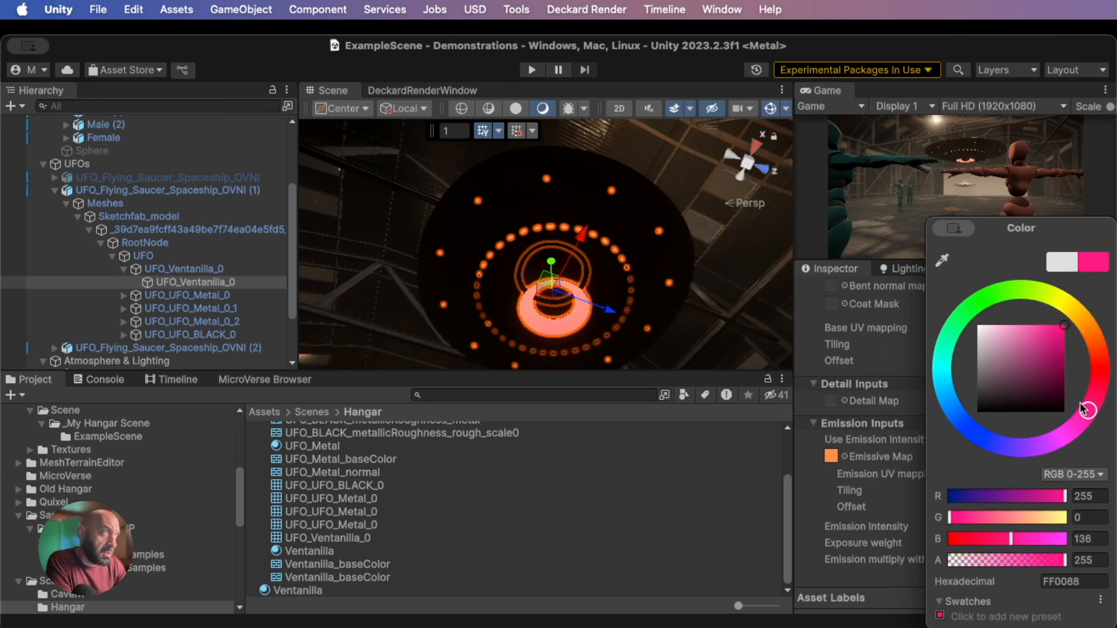
{"action": "left_click", "coordinate": [1103, 378]}
{"action": "left_click", "coordinate": [971, 310]}
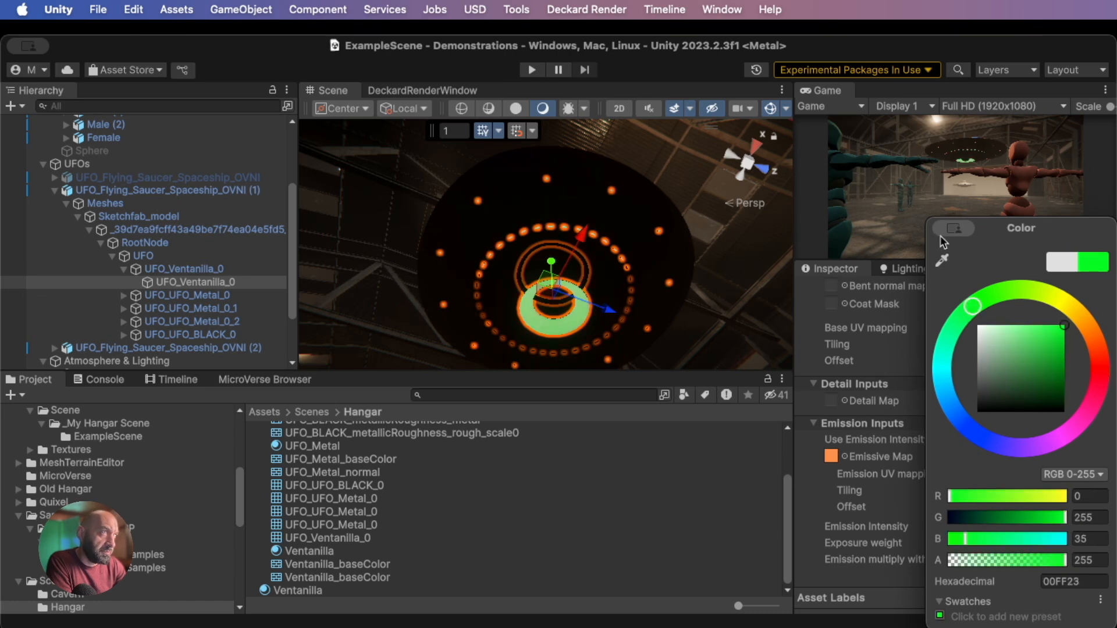
{"action": "left_click", "coordinate": [814, 351]}
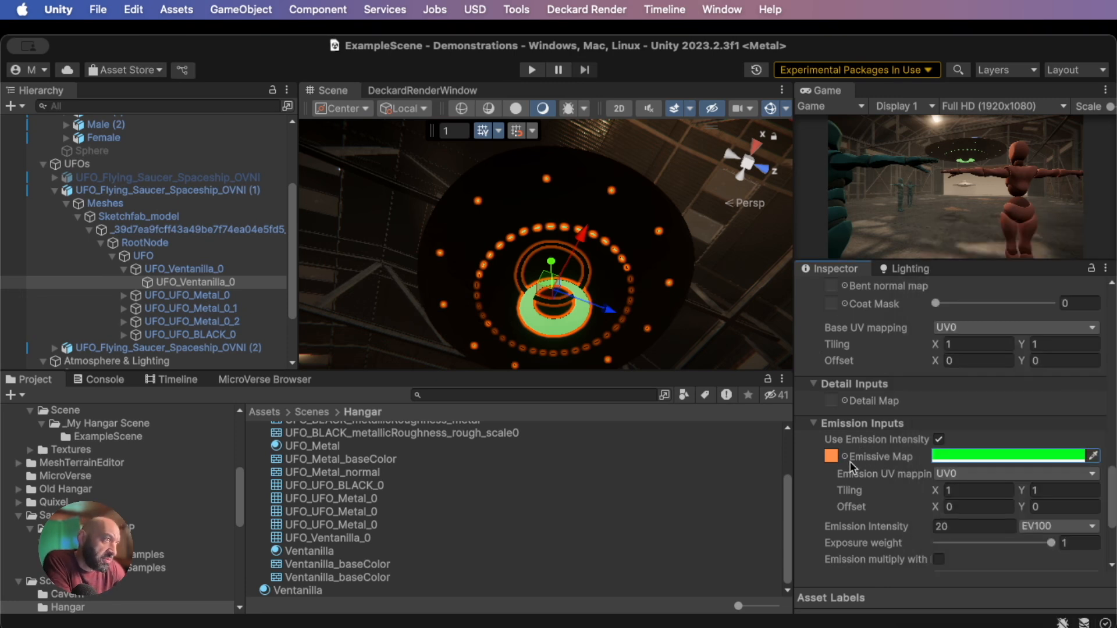
Raise the Ventanilla material's emission intensity to 23.74 EV100 and dock the Game view alongside the Scene view
{"action": "left_click_drag", "start_coordinate": [899, 527], "coordinate": [1006, 527]}
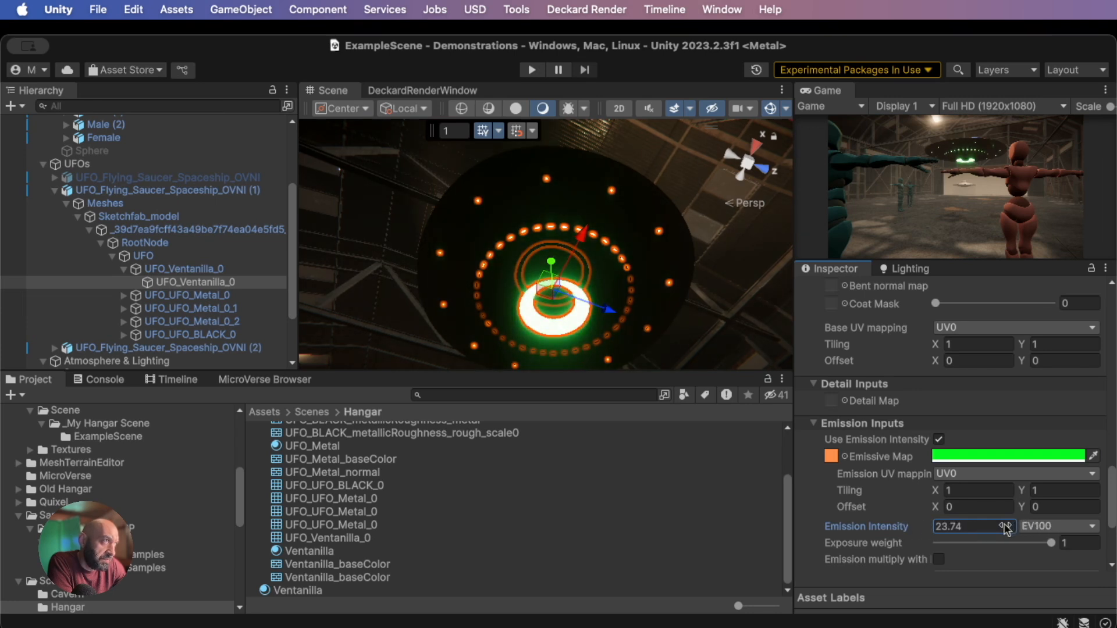
{"action": "left_click", "coordinate": [838, 96]}
{"action": "left_click_drag", "start_coordinate": [590, 87], "coordinate": [591, 90]}
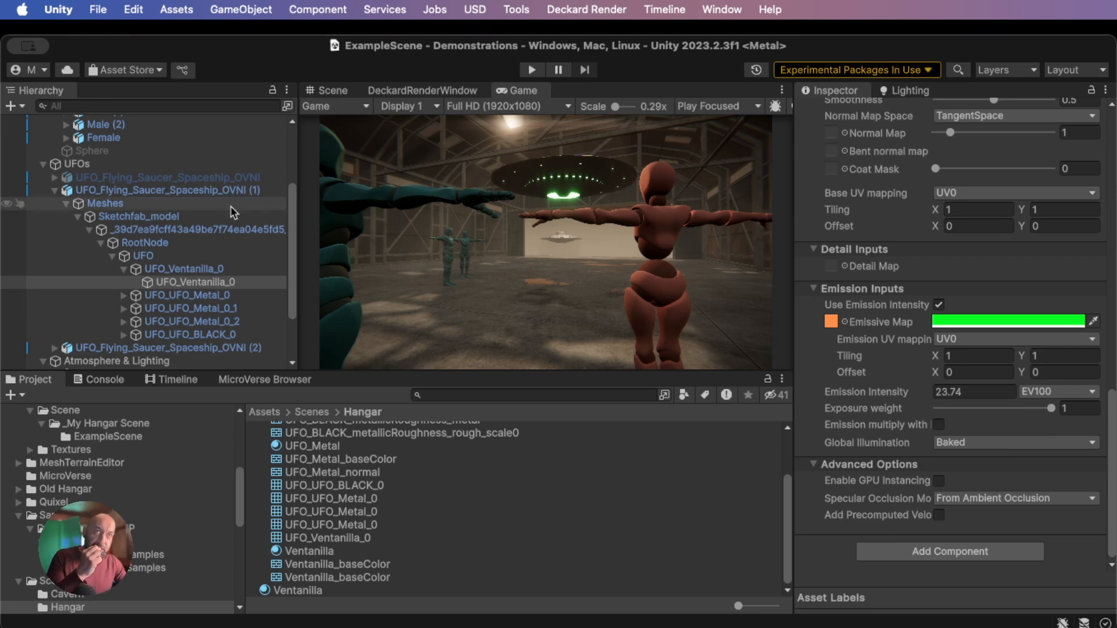
Collapse the UFOs and Atmosphere & Lighting groups, and switch the Atmosphere & Lighting object off and back on
{"action": "left_click", "coordinate": [44, 166]}
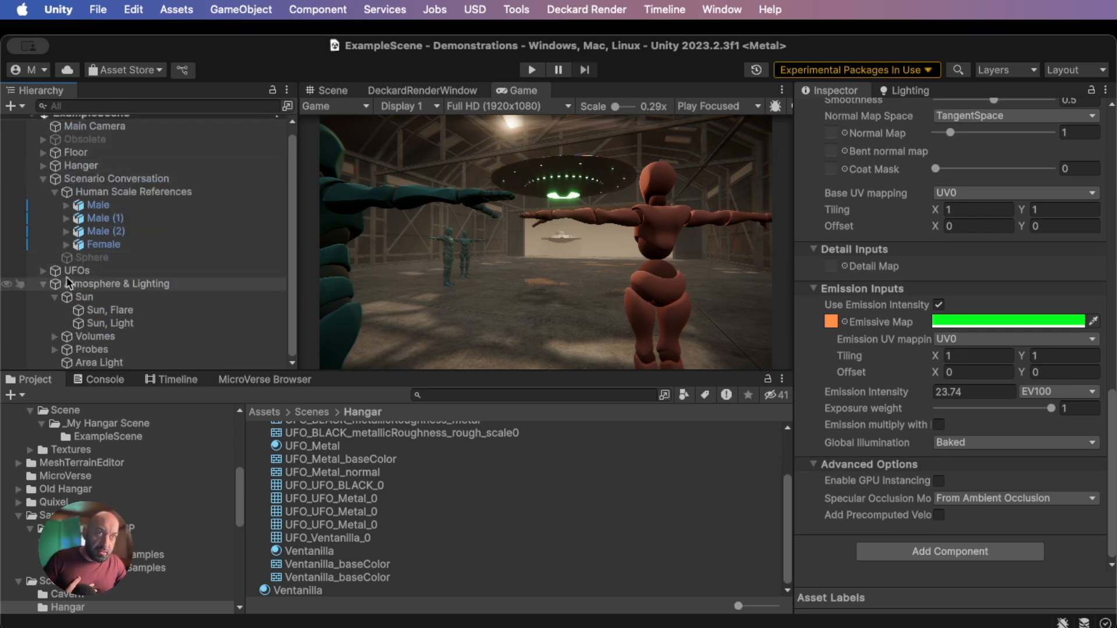
{"action": "left_click", "coordinate": [44, 284]}
{"action": "left_click", "coordinate": [54, 293]}
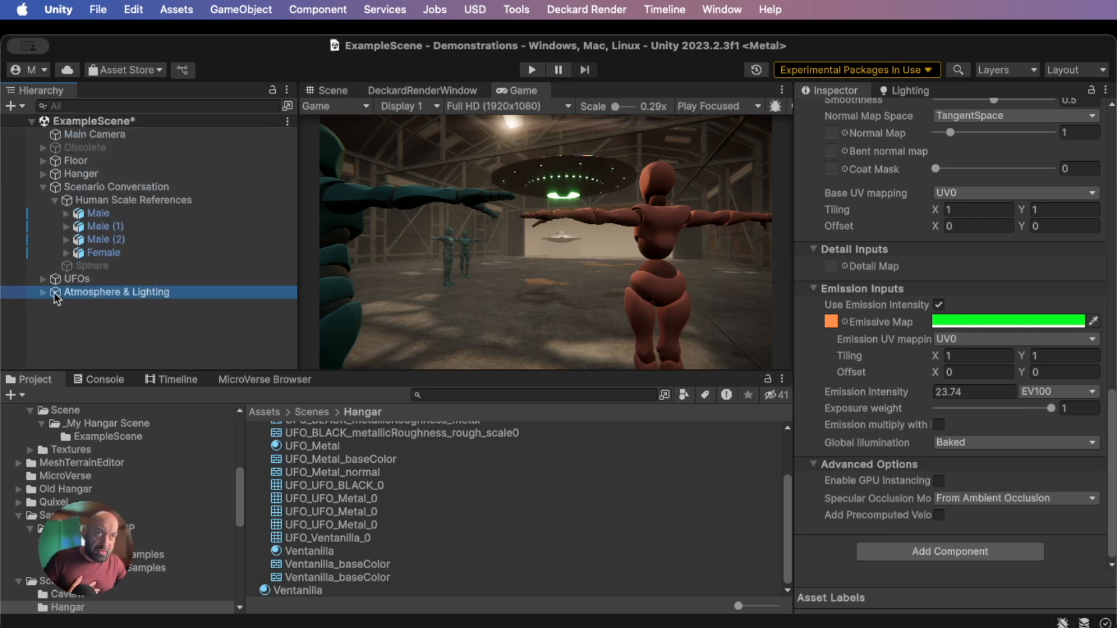
{"action": "left_click", "coordinate": [839, 113]}
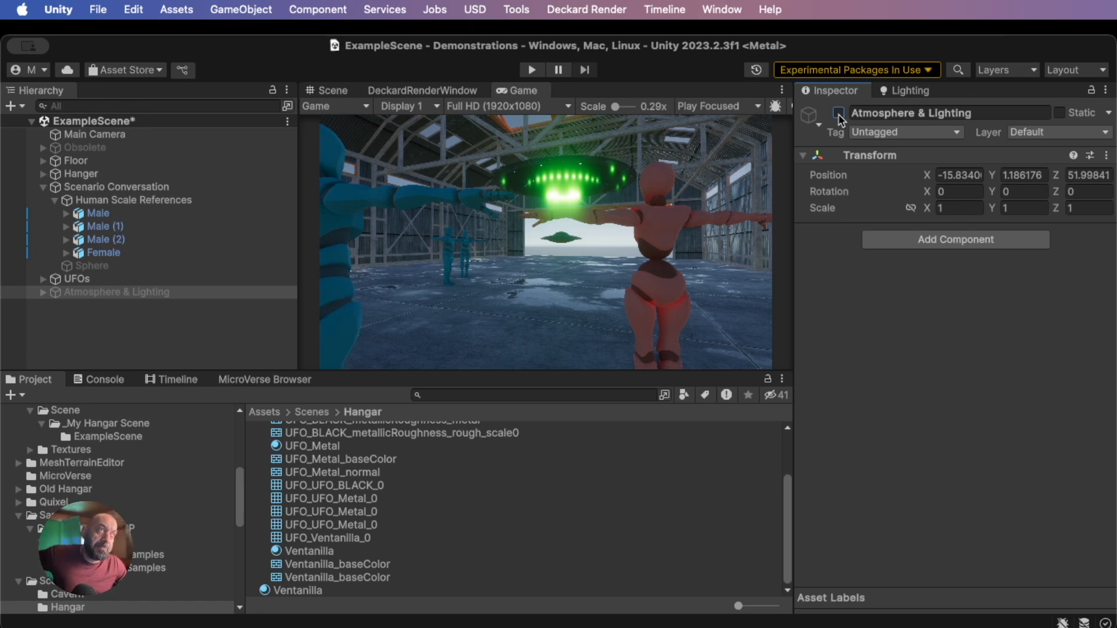
{"action": "left_click", "coordinate": [839, 113]}
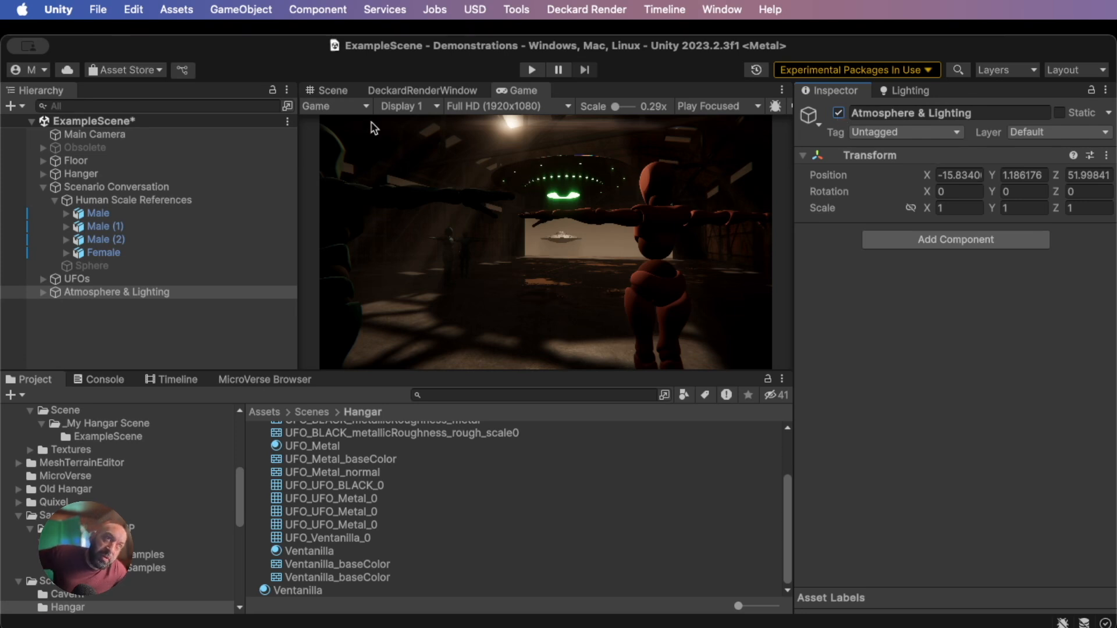
Compare the saucer's green glow and the hangar lighting in the Scene view with the Game view
{"action": "left_click", "coordinate": [333, 91]}
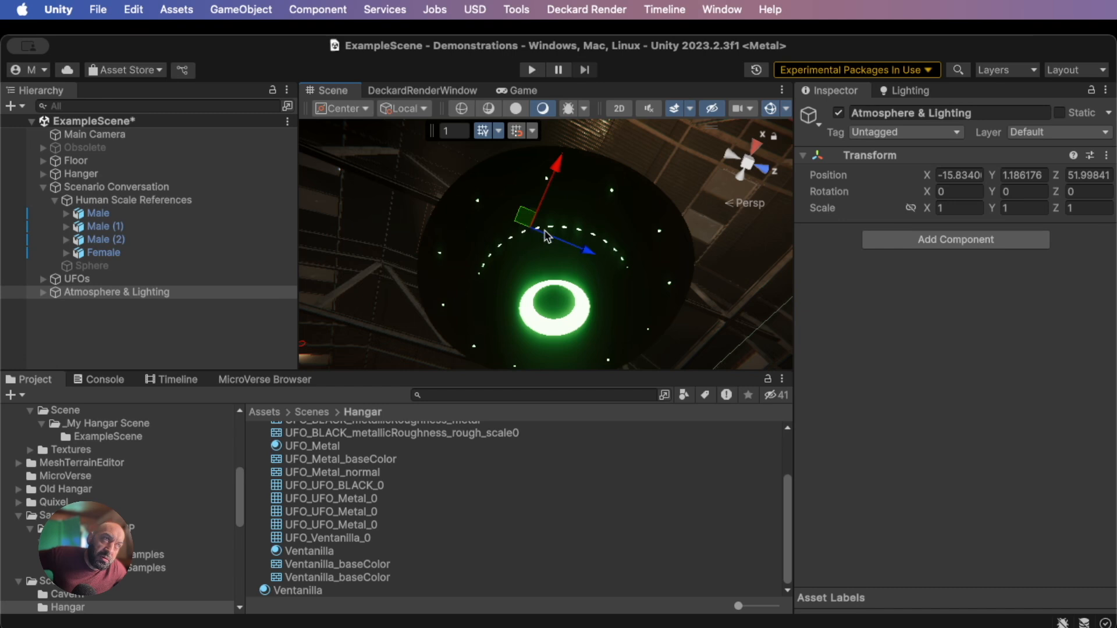
{"action": "scroll", "coordinate": [512, 250], "scroll_direction": "down", "scroll_amount": 2}
{"action": "left_click", "coordinate": [512, 92]}
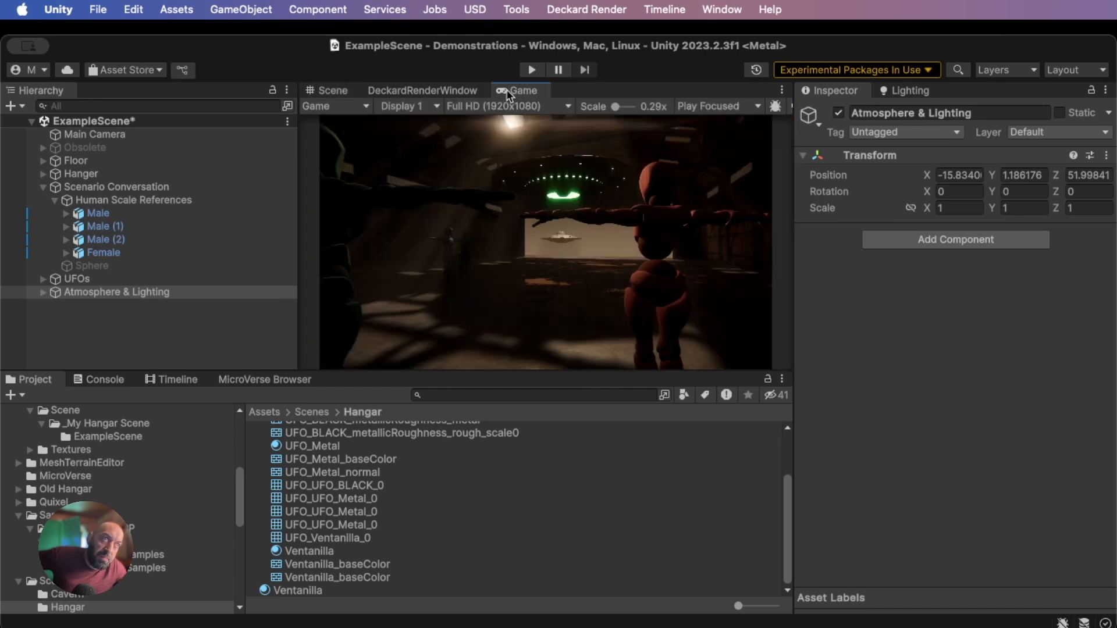
{"action": "left_click", "coordinate": [332, 91]}
{"action": "right_click_drag", "start_coordinate": [511, 233], "coordinate": [512, 314]}
{"action": "key", "text": "f"}
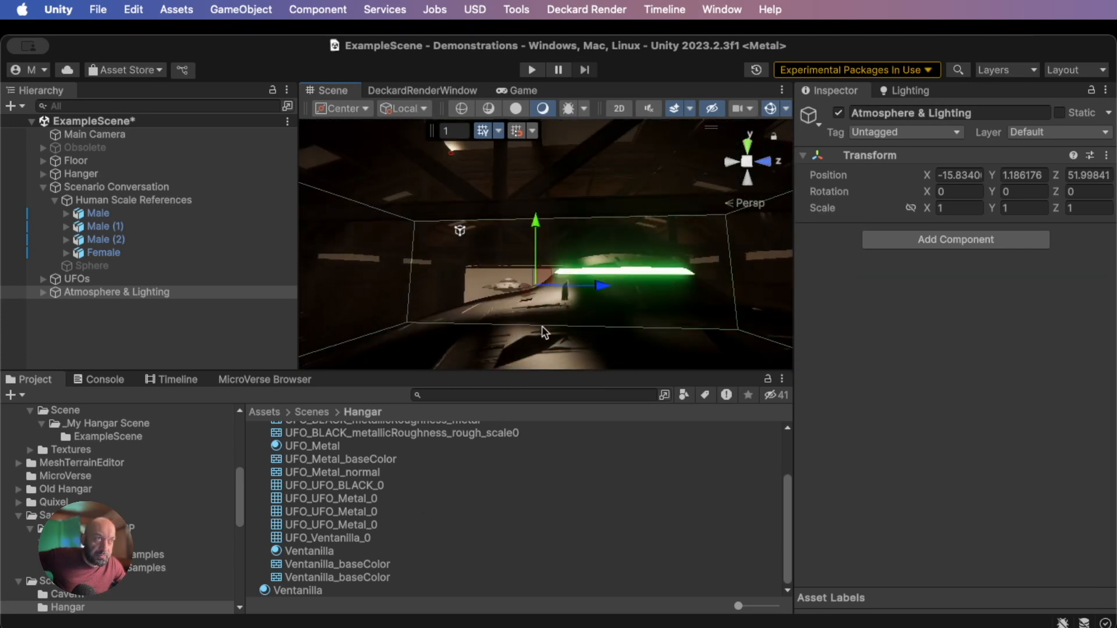
{"action": "scroll", "coordinate": [554, 296], "scroll_direction": "down", "scroll_amount": 5}
{"action": "middle_click_drag", "start_coordinate": [589, 307], "coordinate": [551, 266]}
{"action": "right_click_drag", "start_coordinate": [568, 291], "coordinate": [558, 303]}
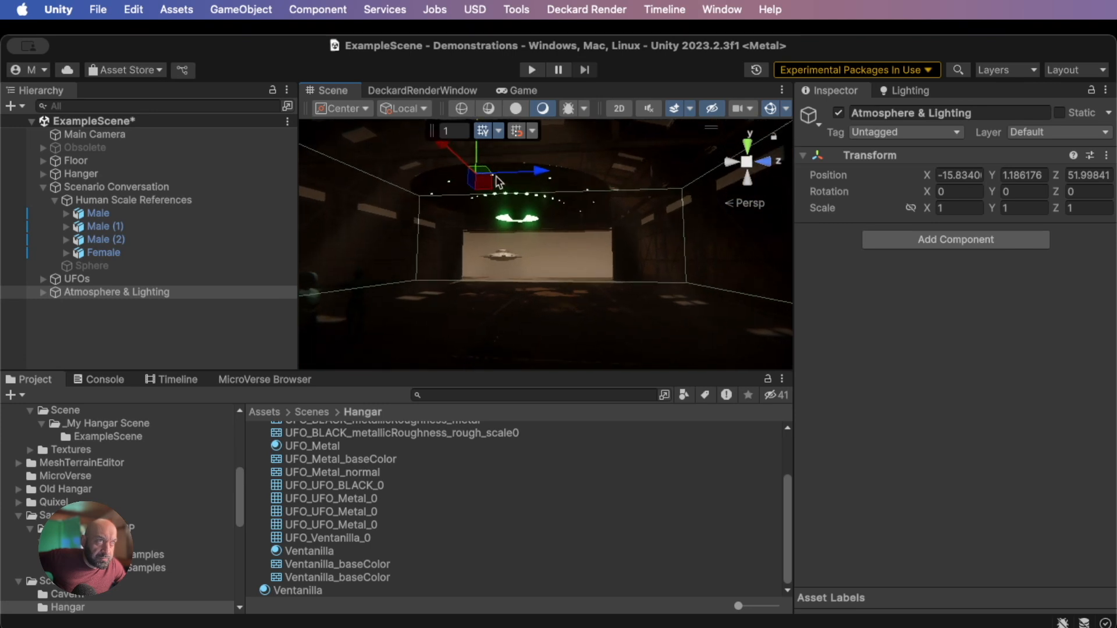
{"action": "left_click", "coordinate": [524, 90]}
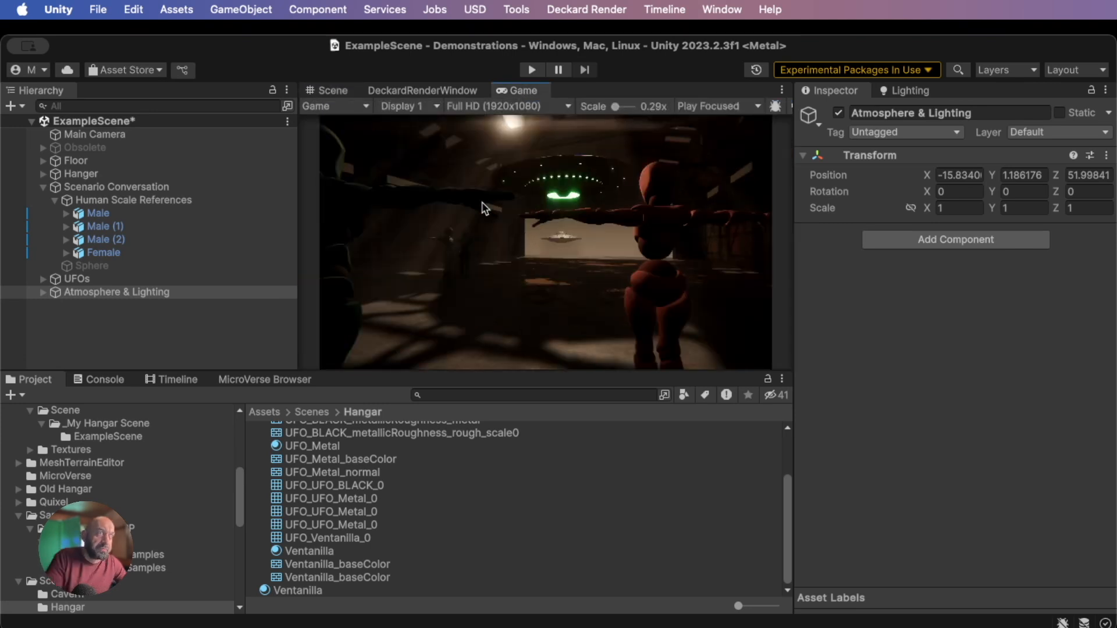
Expand the Atmosphere & Lighting group and its Volumes group to show the volume objects
{"action": "left_click", "coordinate": [39, 292]}
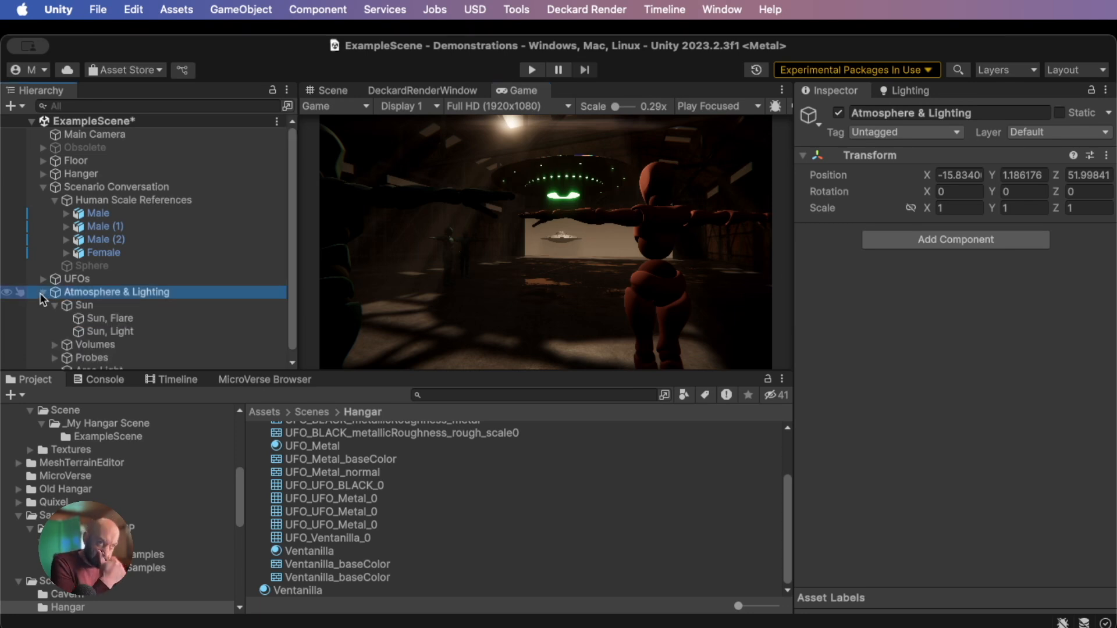
{"action": "scroll", "coordinate": [43, 295], "scroll_direction": "down", "scroll_amount": 1}
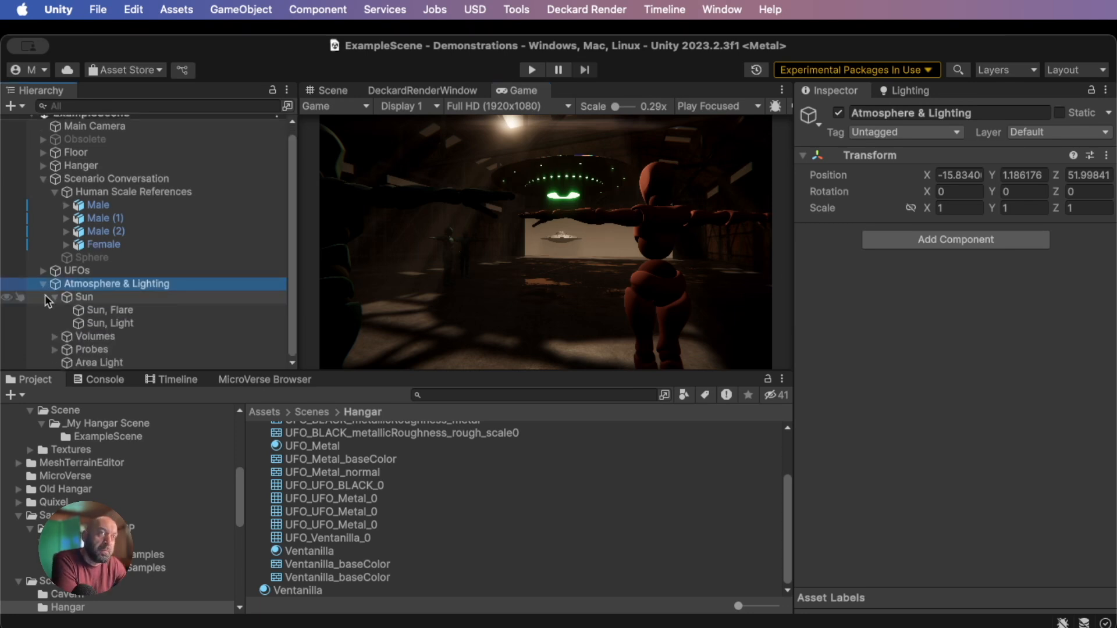
{"action": "left_click", "coordinate": [54, 336]}
{"action": "scroll", "coordinate": [65, 341], "scroll_direction": "down", "scroll_amount": 3}
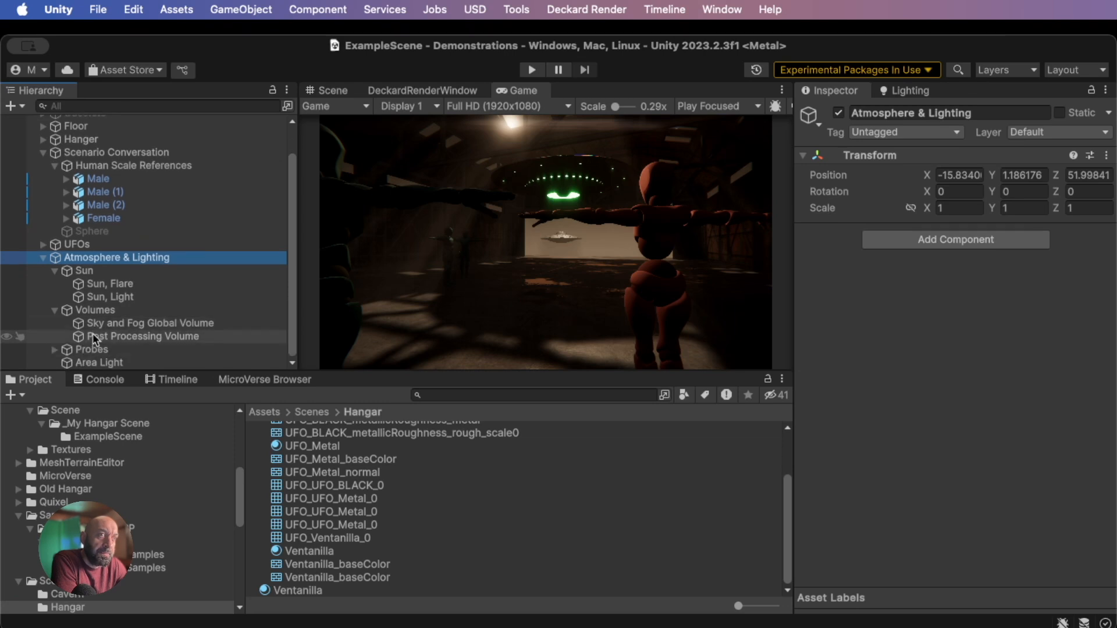
Lower the Post Processing Volume's fixed exposure to about 12.55 and collapse its Exposure override
{"action": "left_click", "coordinate": [93, 336]}
{"action": "left_click", "coordinate": [889, 352]}
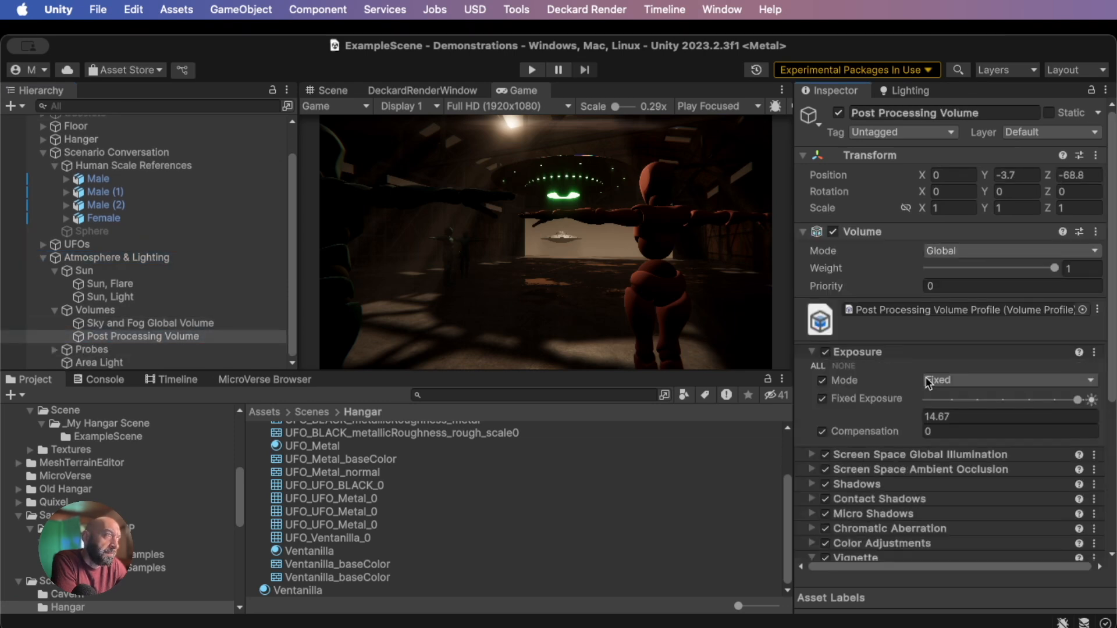
{"action": "left_click_drag", "start_coordinate": [1076, 401], "coordinate": [1055, 401]}
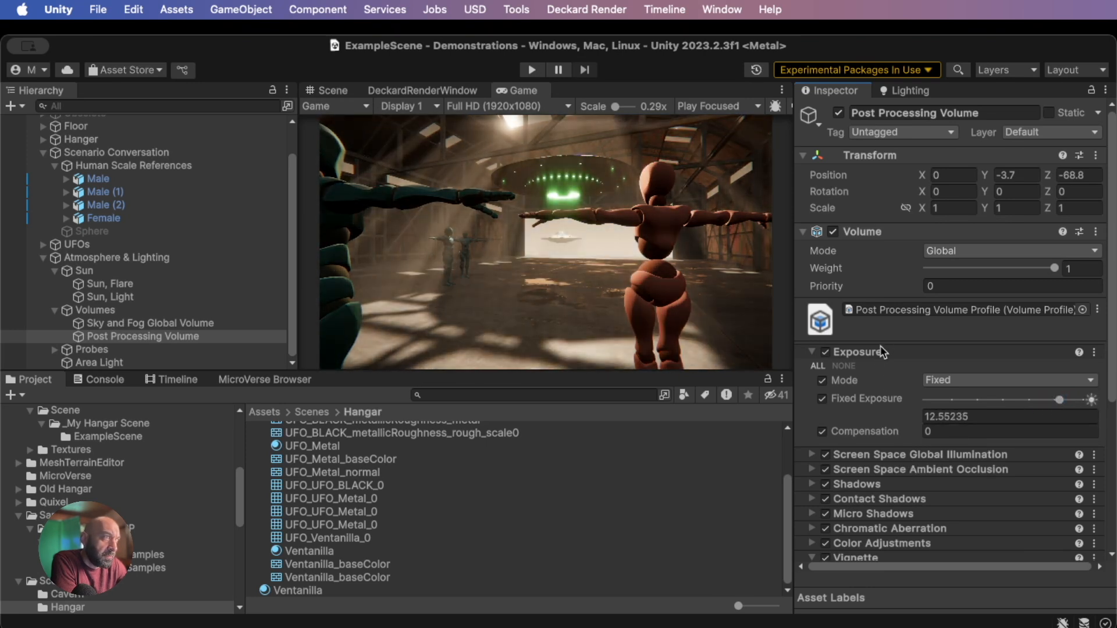
{"action": "left_click", "coordinate": [867, 351]}
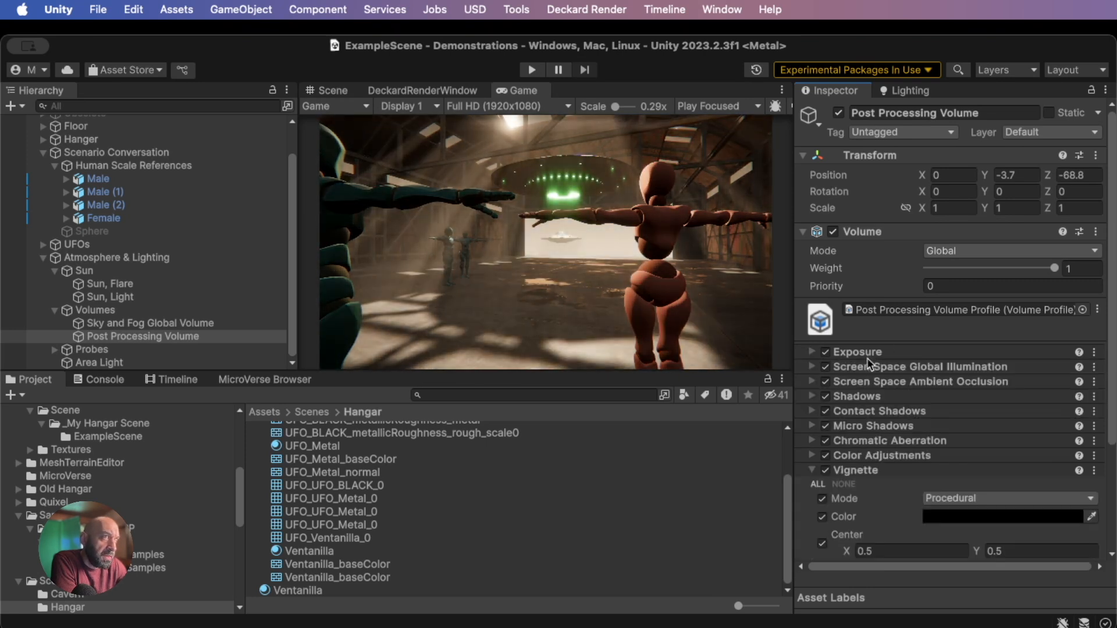
Collapse the Vignette override, switch Color Adjustments off and back on, and lower its contrast to -5
{"action": "left_click", "coordinate": [863, 471]}
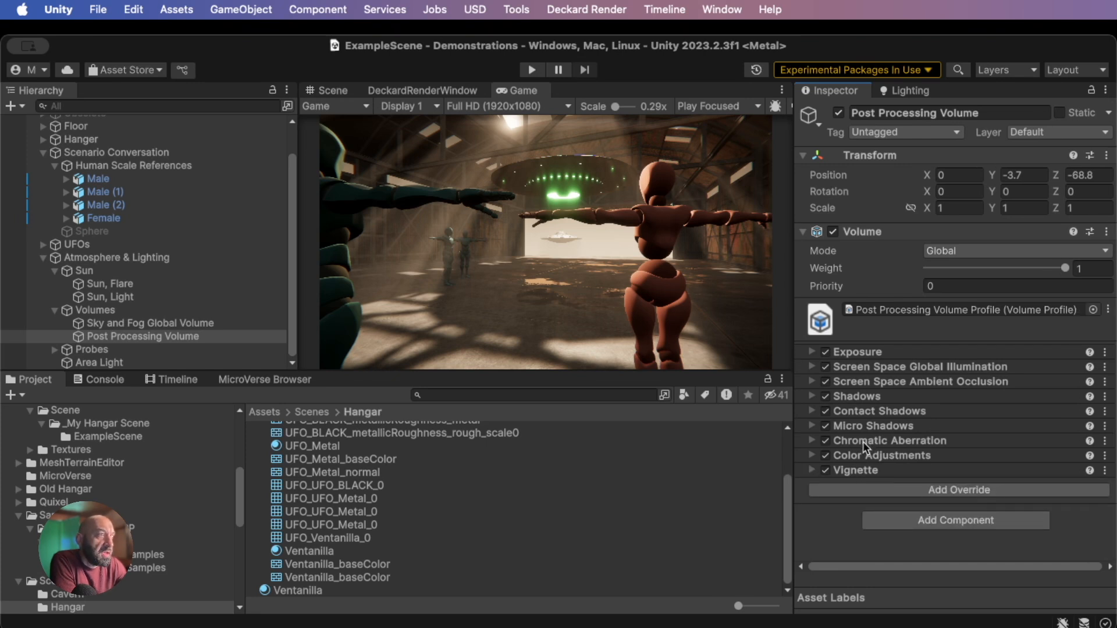
{"action": "left_click", "coordinate": [864, 456]}
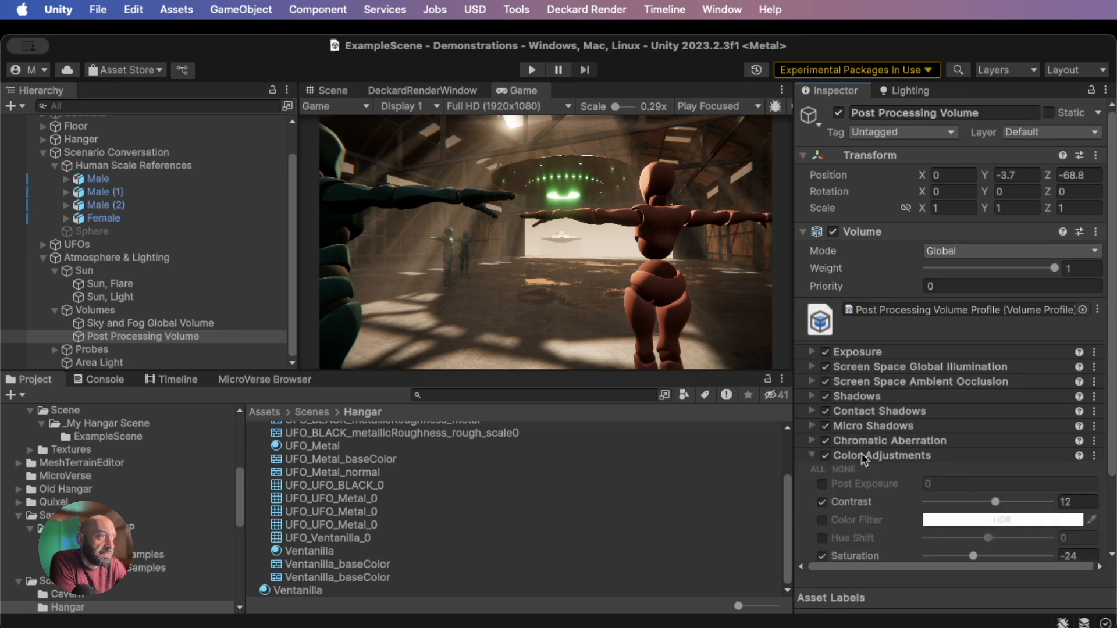
{"action": "left_click", "coordinate": [825, 456]}
{"action": "left_click", "coordinate": [826, 456]}
{"action": "scroll", "coordinate": [861, 470], "scroll_direction": "down", "scroll_amount": 1}
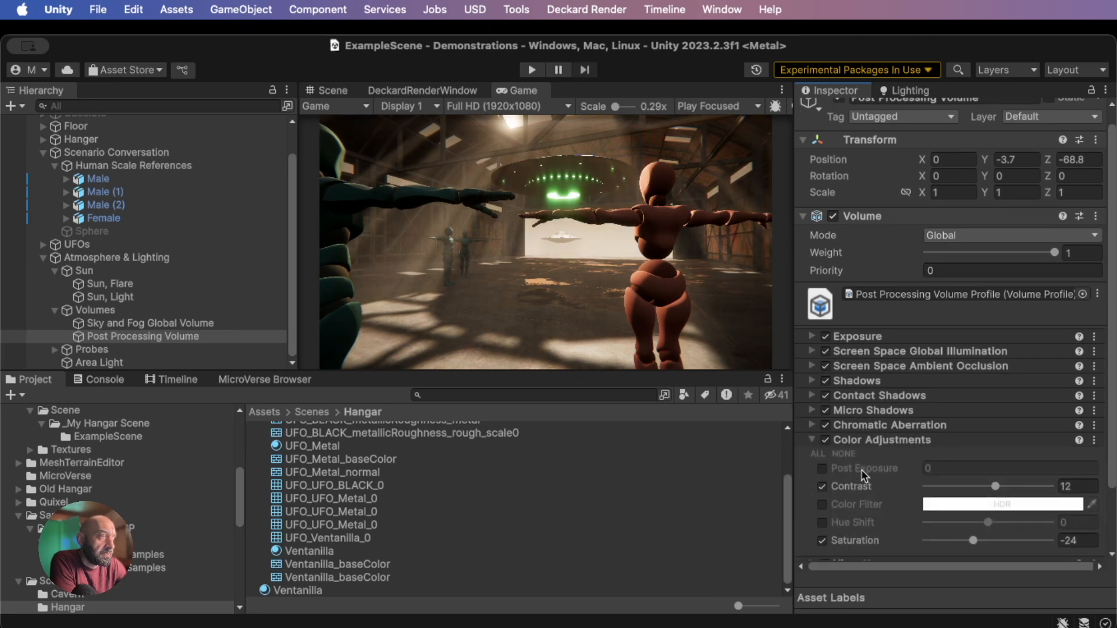
{"action": "scroll", "coordinate": [861, 470], "scroll_direction": "down", "scroll_amount": 3}
{"action": "mouse_move", "coordinate": [995, 443]}
{"action": "left_mouse_down"}
{"action": "mouse_move", "coordinate": [971, 447]}
{"action": "mouse_move", "coordinate": [985, 446]}
{"action": "left_mouse_up"}
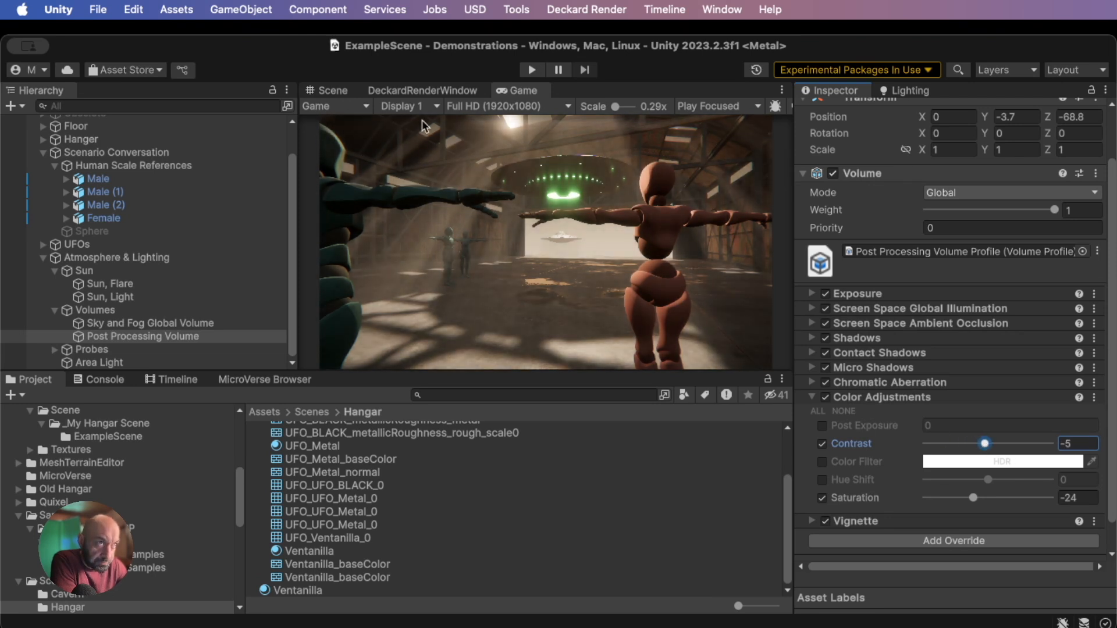
Set the Game view to 16:9 aspect and dock it above the Inspector, beside the Scene view
{"action": "left_click", "coordinate": [505, 106]}
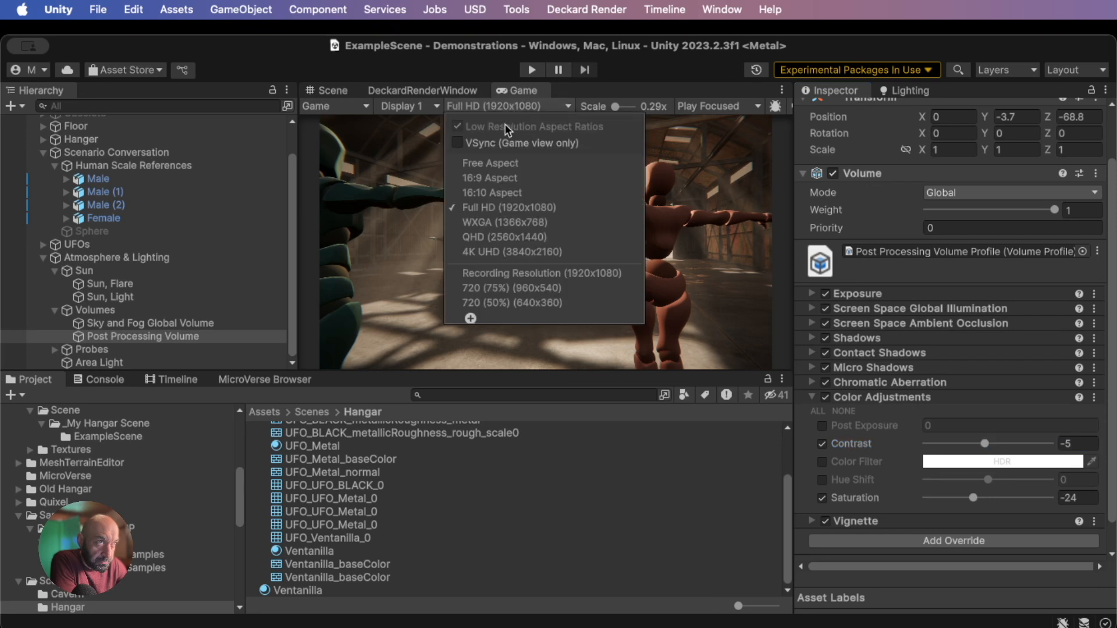
{"action": "left_click", "coordinate": [504, 177]}
{"action": "left_click_drag", "start_coordinate": [521, 90], "coordinate": [845, 138]}
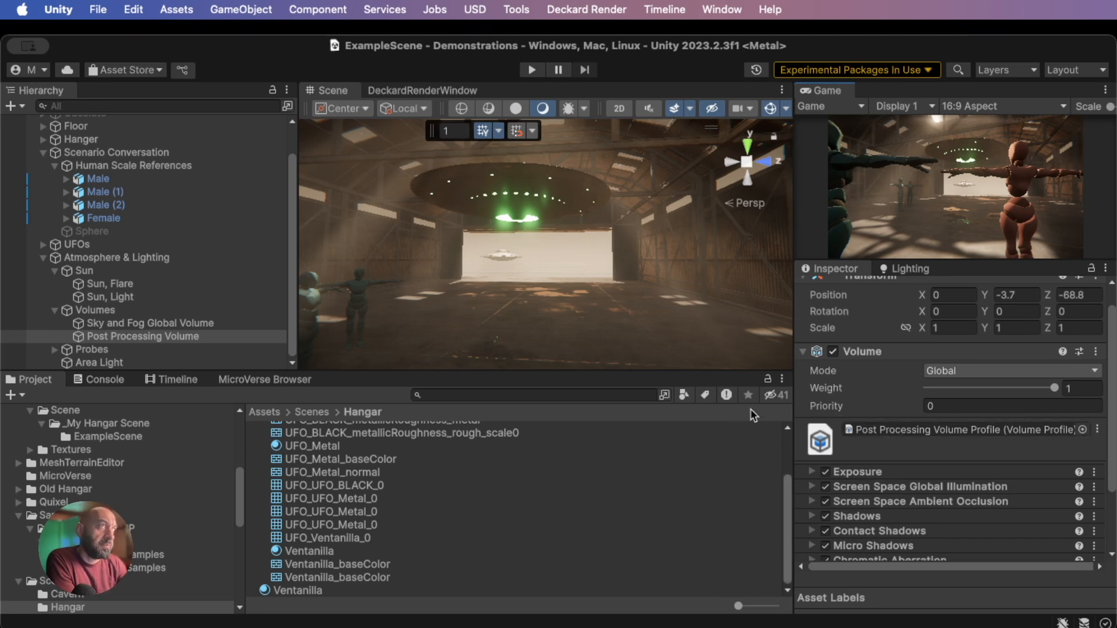
Set the Post Processing Volume's contrast to 12 and lower its fixed exposure to about 11.97
{"action": "scroll", "coordinate": [906, 454], "scroll_direction": "down", "scroll_amount": 9}
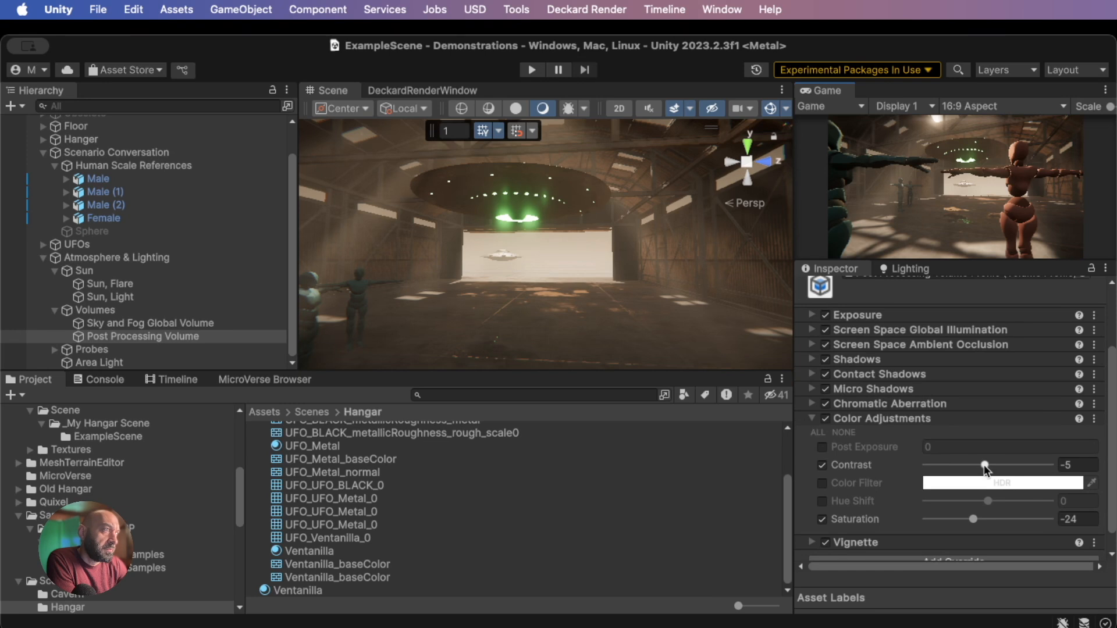
{"action": "mouse_move", "coordinate": [985, 465]}
{"action": "left_mouse_down"}
{"action": "mouse_move", "coordinate": [1042, 465]}
{"action": "mouse_move", "coordinate": [924, 466]}
{"action": "mouse_move", "coordinate": [991, 466]}
{"action": "left_mouse_up"}
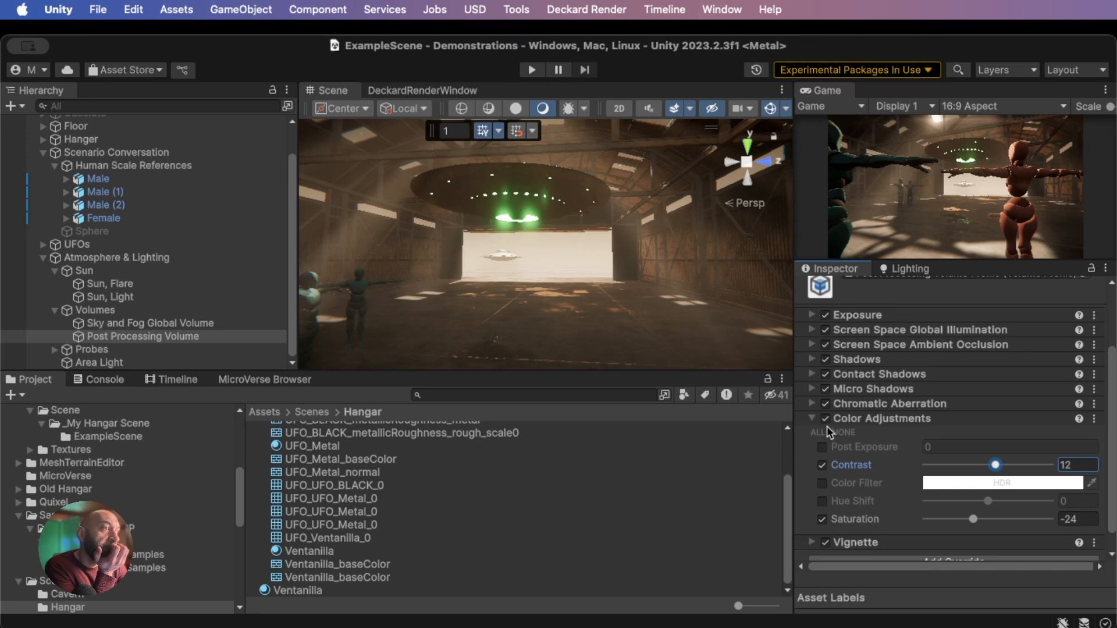
{"action": "left_click", "coordinate": [825, 315]}
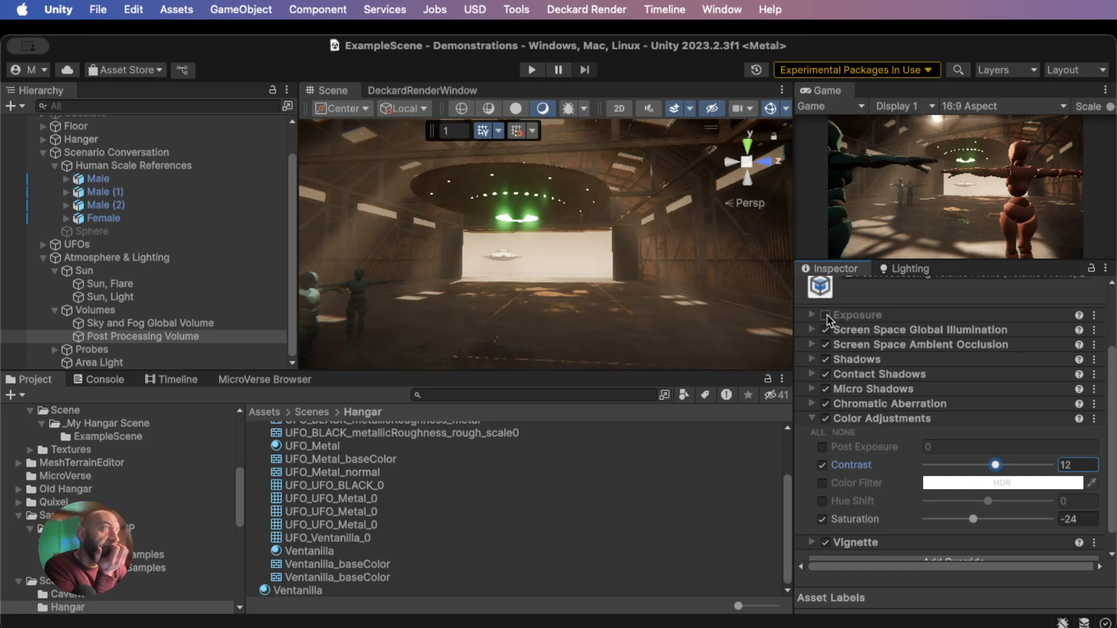
{"action": "left_click", "coordinate": [826, 315]}
{"action": "left_click", "coordinate": [857, 314]}
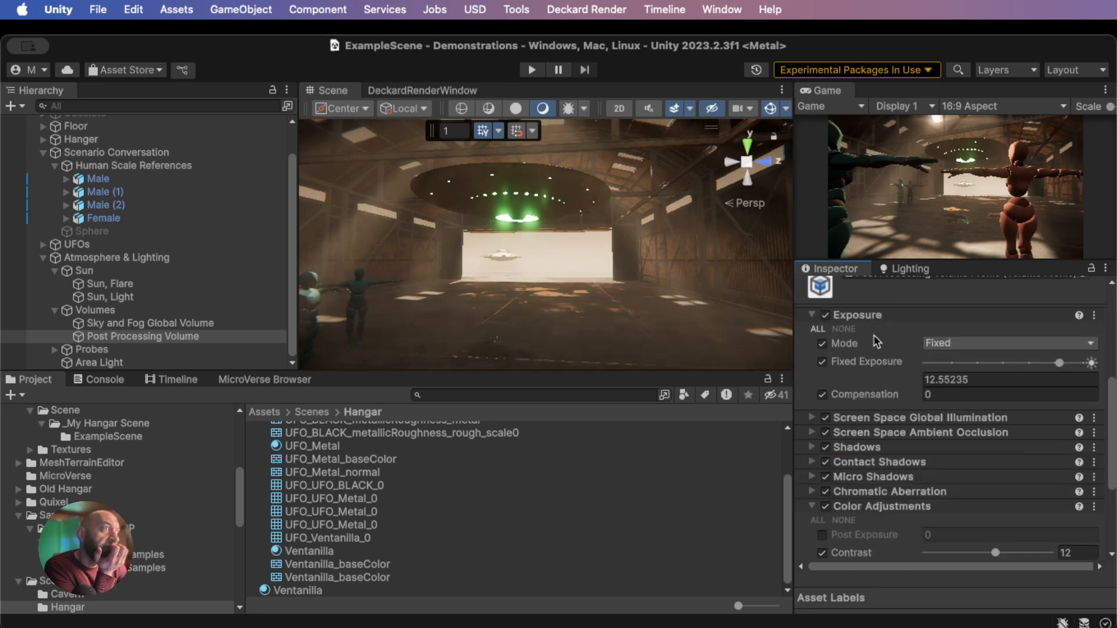
{"action": "mouse_move", "coordinate": [1061, 366]}
{"action": "left_mouse_down"}
{"action": "mouse_move", "coordinate": [1047, 366]}
{"action": "mouse_move", "coordinate": [1058, 367]}
{"action": "left_mouse_up"}
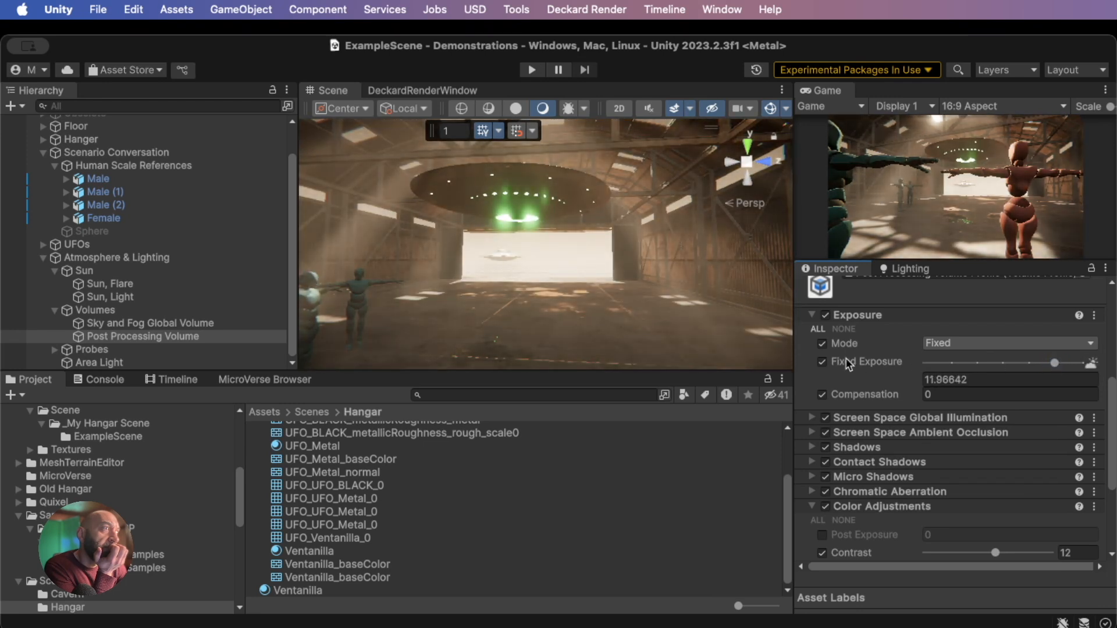
{"action": "left_click", "coordinate": [812, 315]}
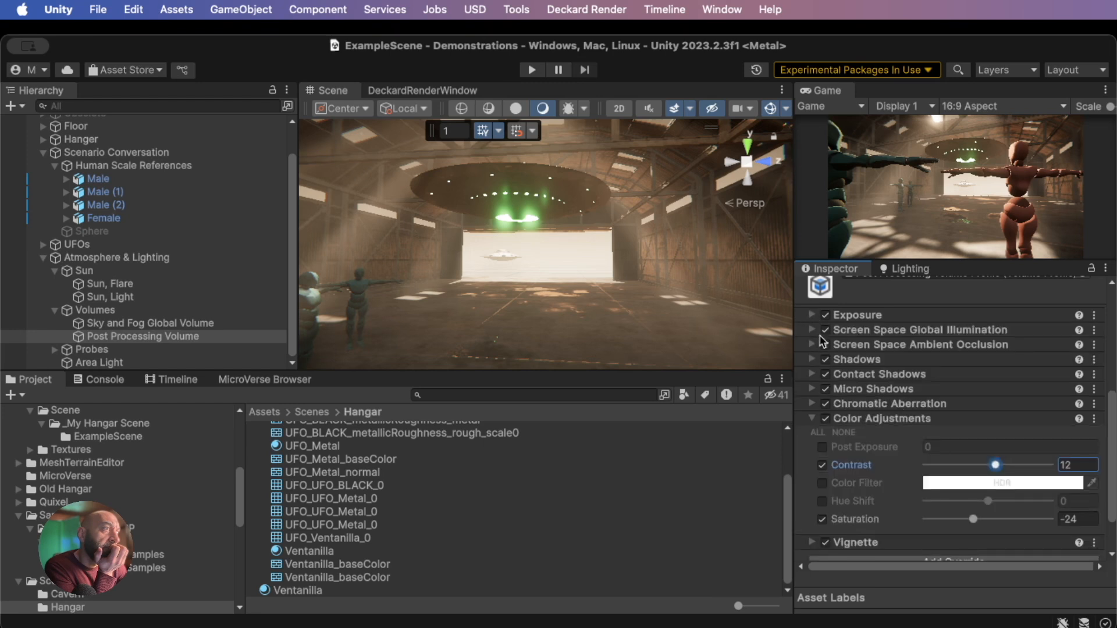
Switch the Screen Space Global Illumination override off and back on to compare its effect on the hangar
{"action": "left_click", "coordinate": [826, 330]}
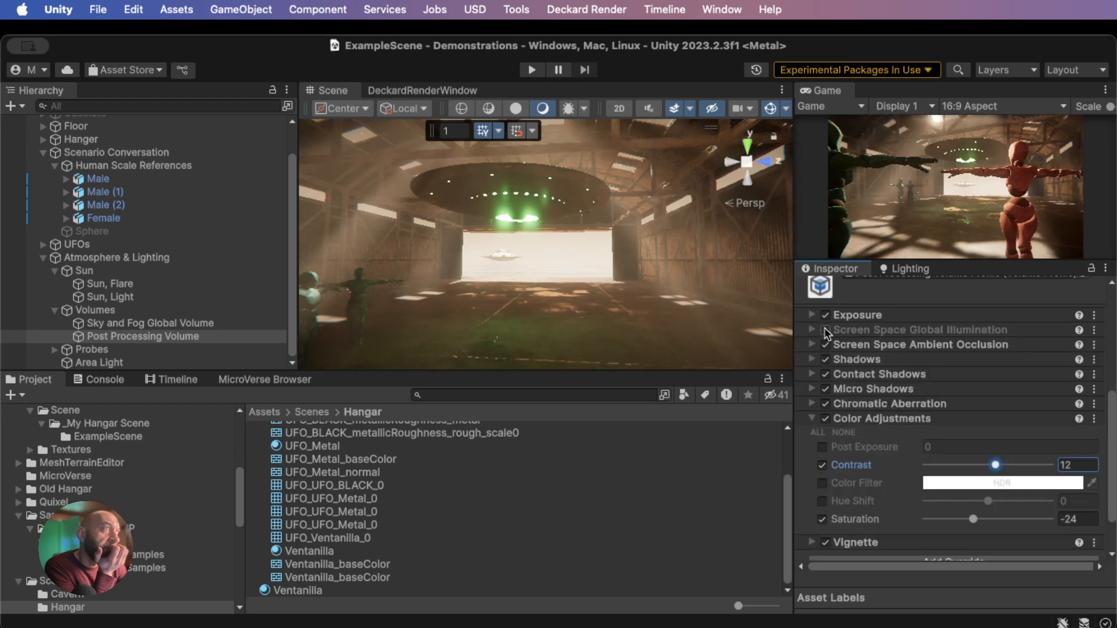
{"action": "left_click", "coordinate": [826, 330]}
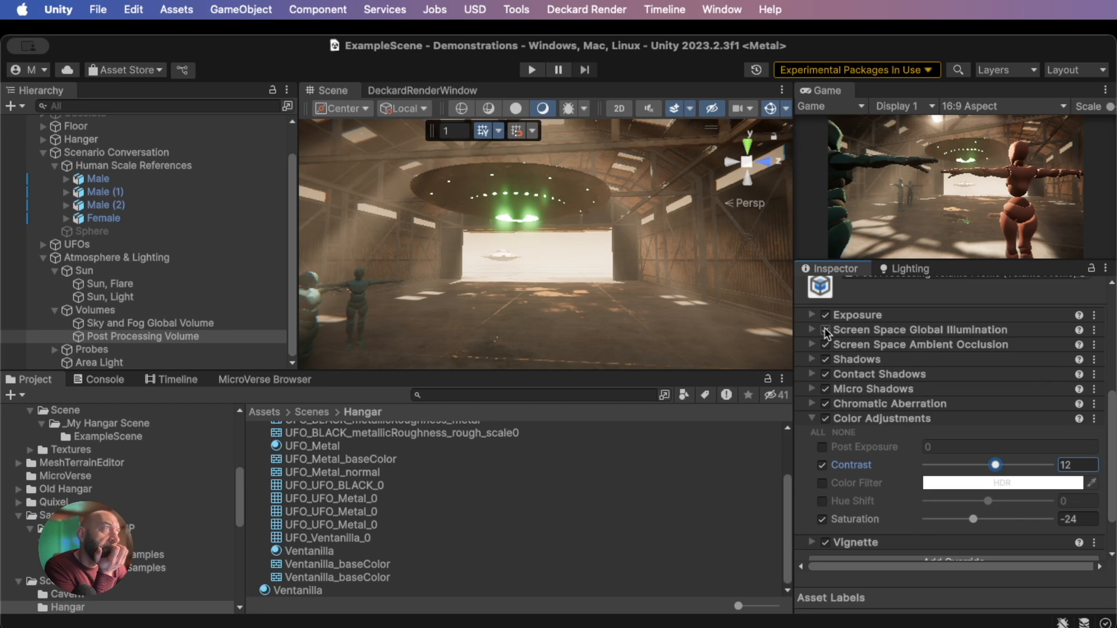
Switch the Sun, Light and Sun, Flare objects off and back on to compare their effect on the hangar
{"action": "left_click", "coordinate": [151, 296]}
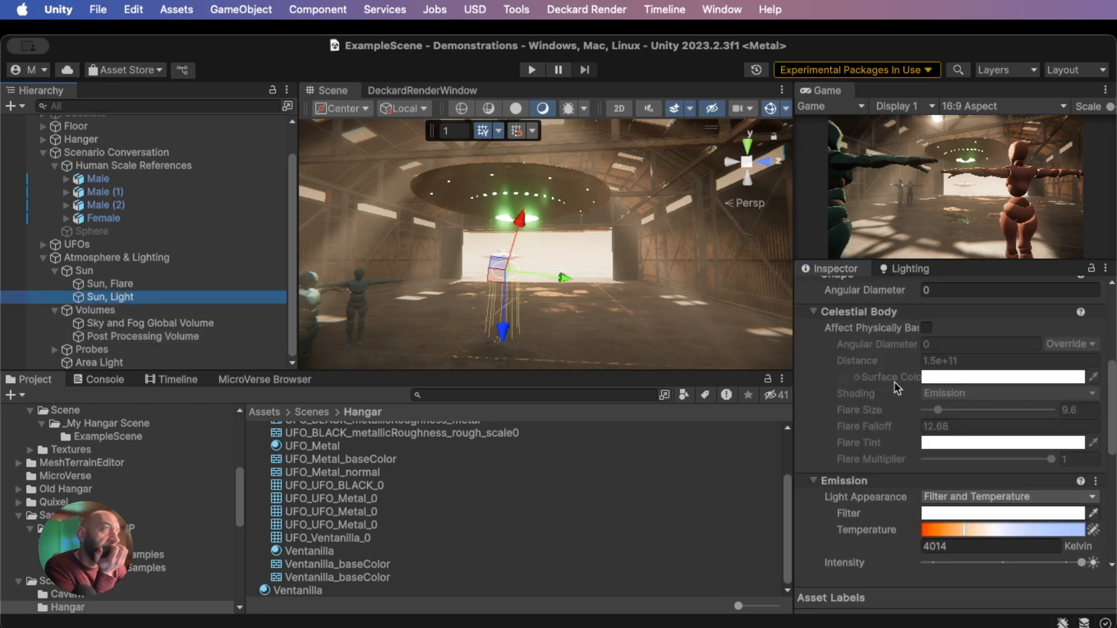
{"action": "scroll", "coordinate": [895, 382], "scroll_direction": "up", "scroll_amount": 5}
{"action": "left_click", "coordinate": [839, 291]}
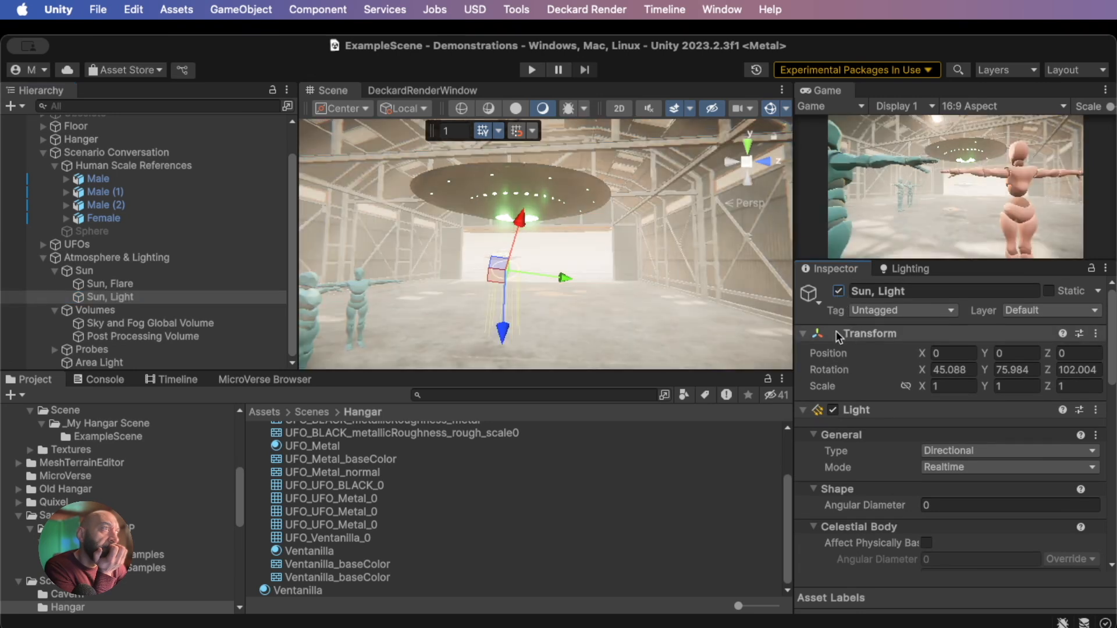
{"action": "left_click", "coordinate": [839, 290]}
{"action": "left_click", "coordinate": [839, 290]}
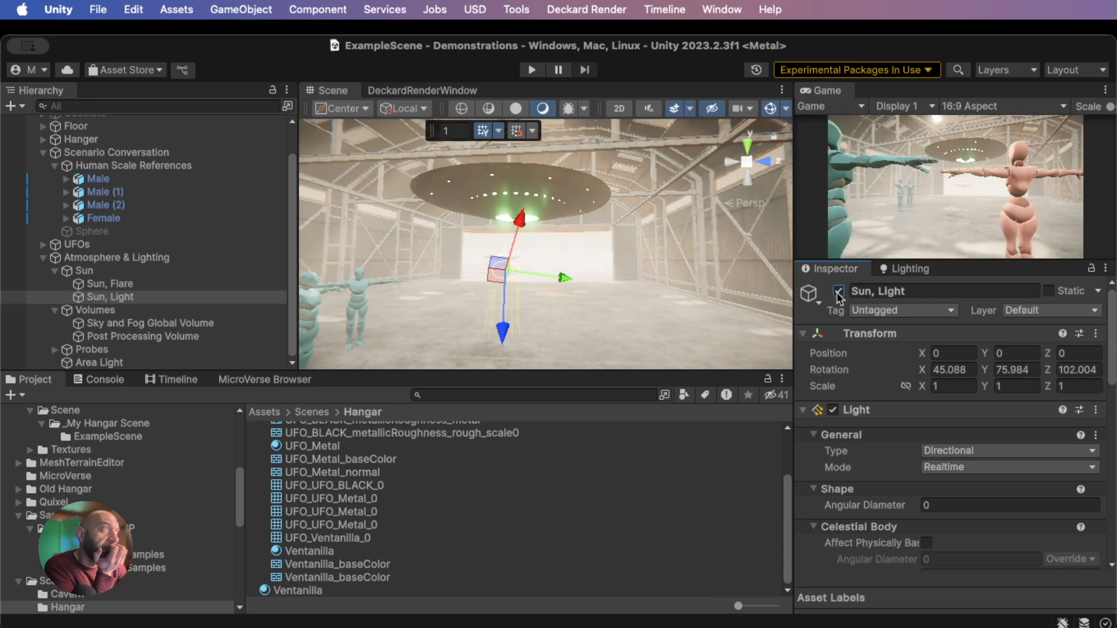
{"action": "left_click", "coordinate": [143, 282]}
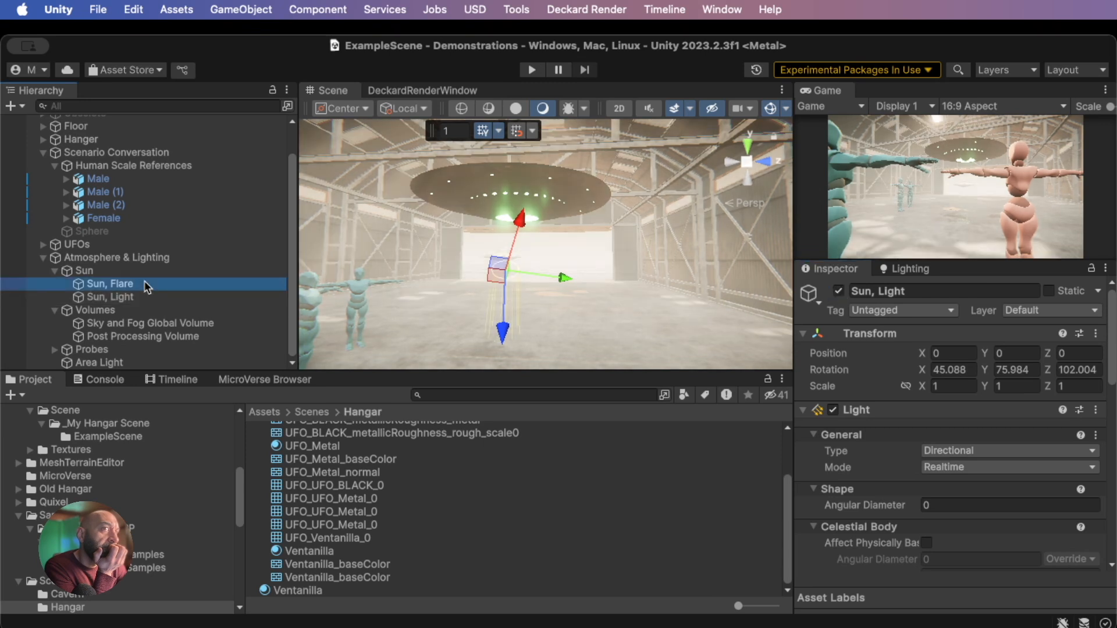
{"action": "left_click", "coordinate": [839, 291]}
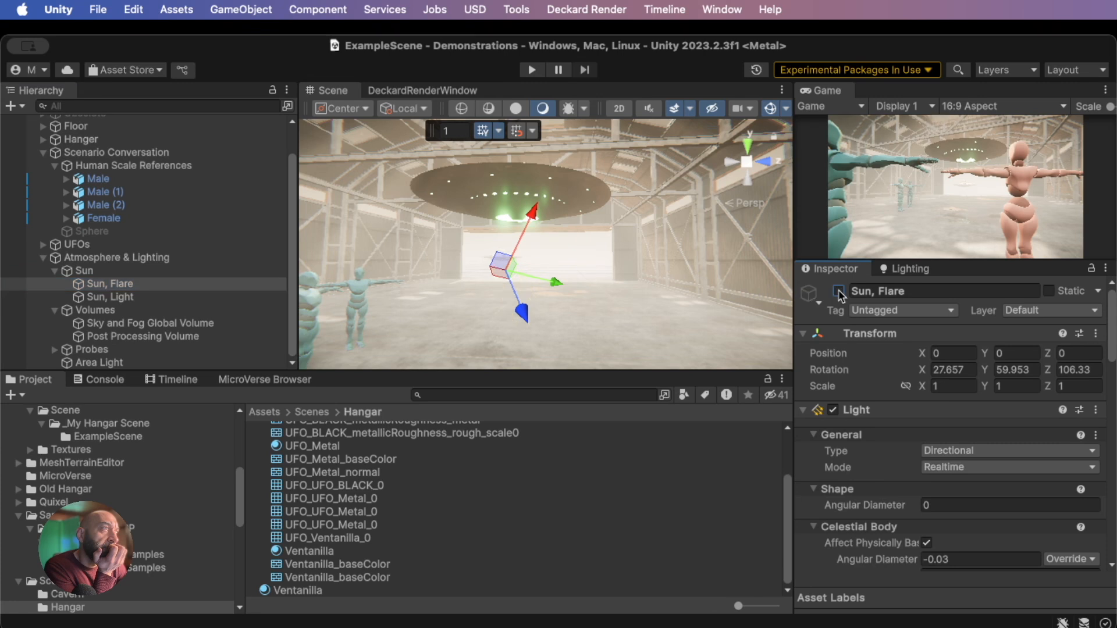
{"action": "left_click", "coordinate": [839, 293]}
{"action": "left_click", "coordinate": [839, 291]}
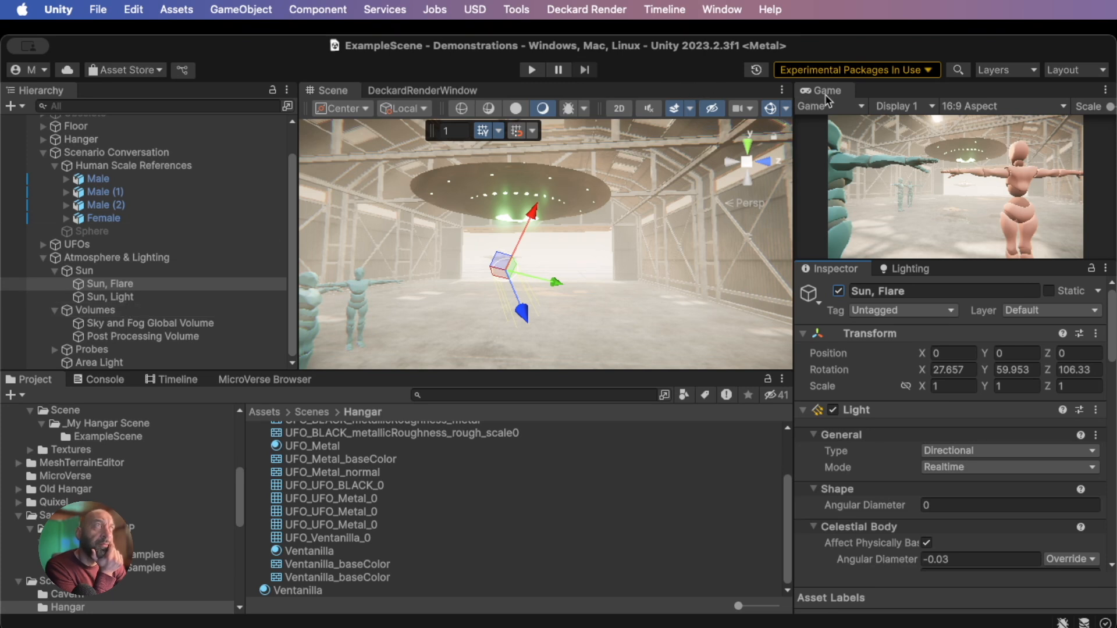
Dock the Game view back alongside the Scene view, and start and stop Play mode to refresh the lighting
{"action": "left_click_drag", "start_coordinate": [829, 93], "coordinate": [569, 97]}
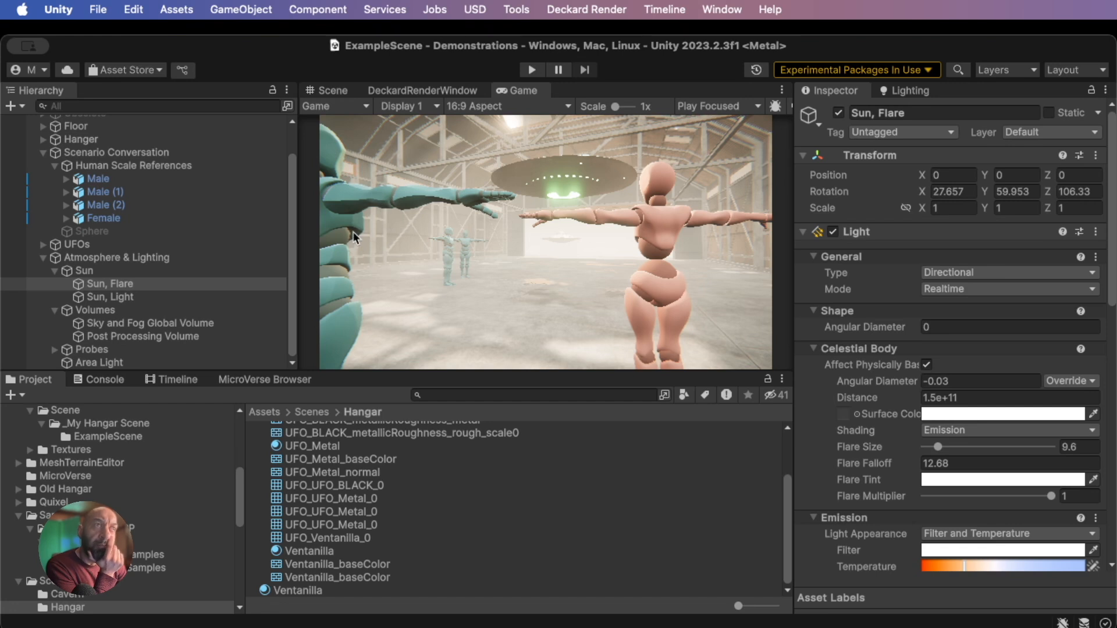
{"action": "left_click", "coordinate": [531, 70]}
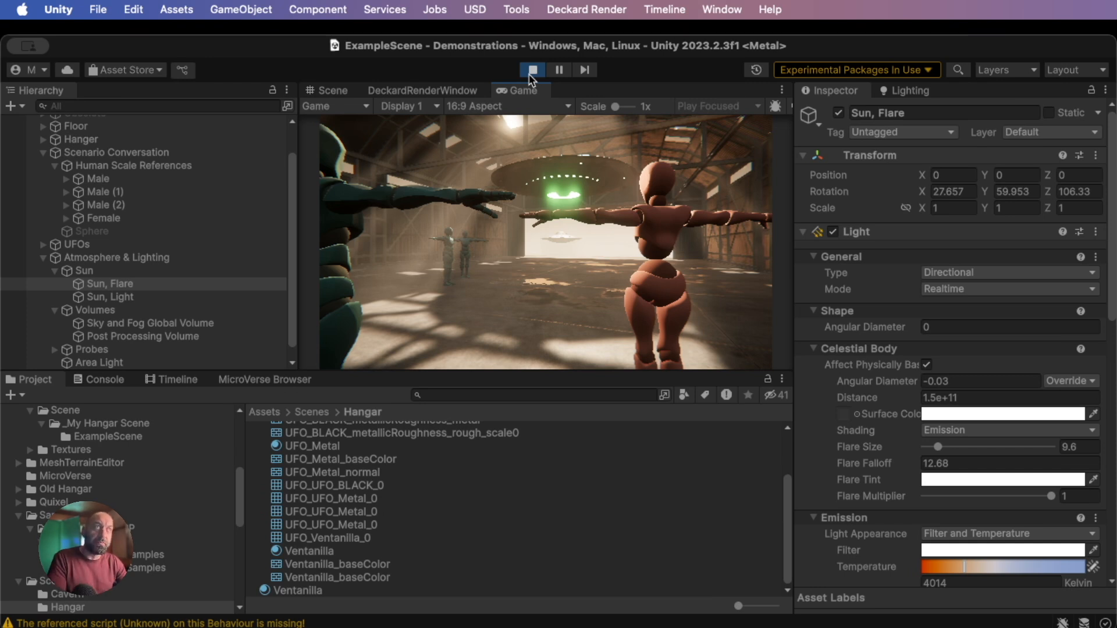
{"action": "left_click", "coordinate": [531, 71]}
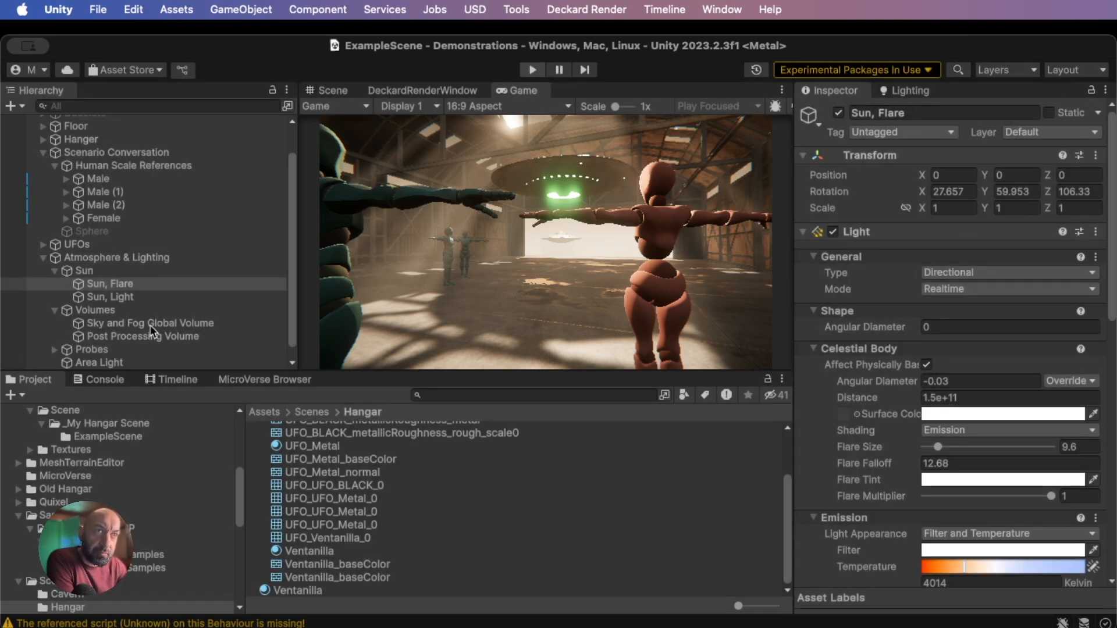
Lower the volumetrics multiplier of Sun, Light to 1.3
{"action": "left_click", "coordinate": [127, 299]}
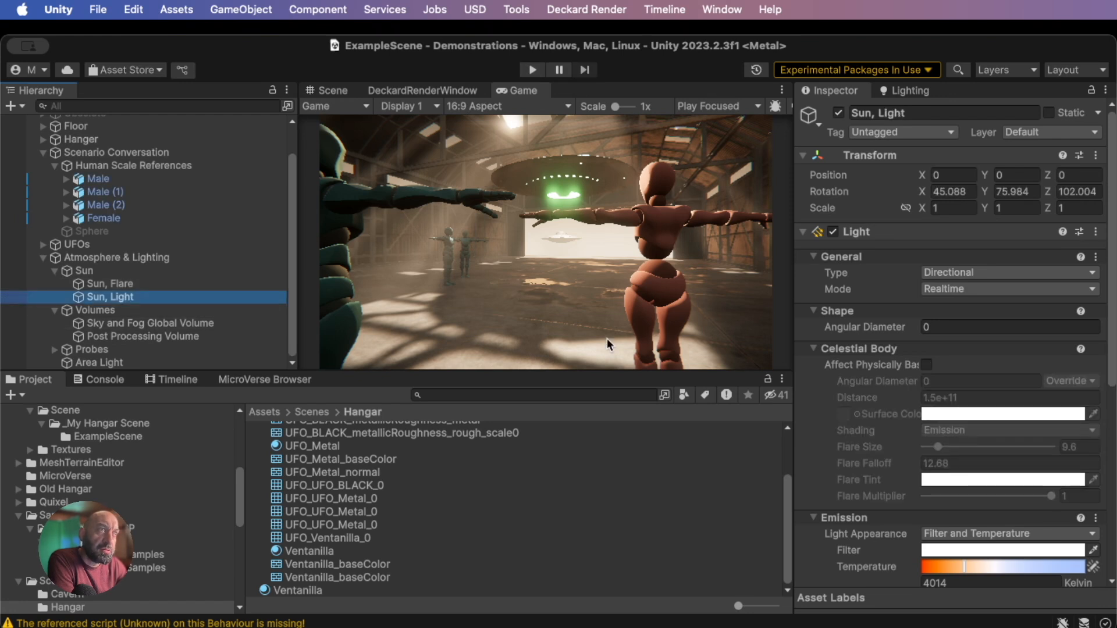
{"action": "scroll", "coordinate": [857, 384], "scroll_direction": "down", "scroll_amount": 10}
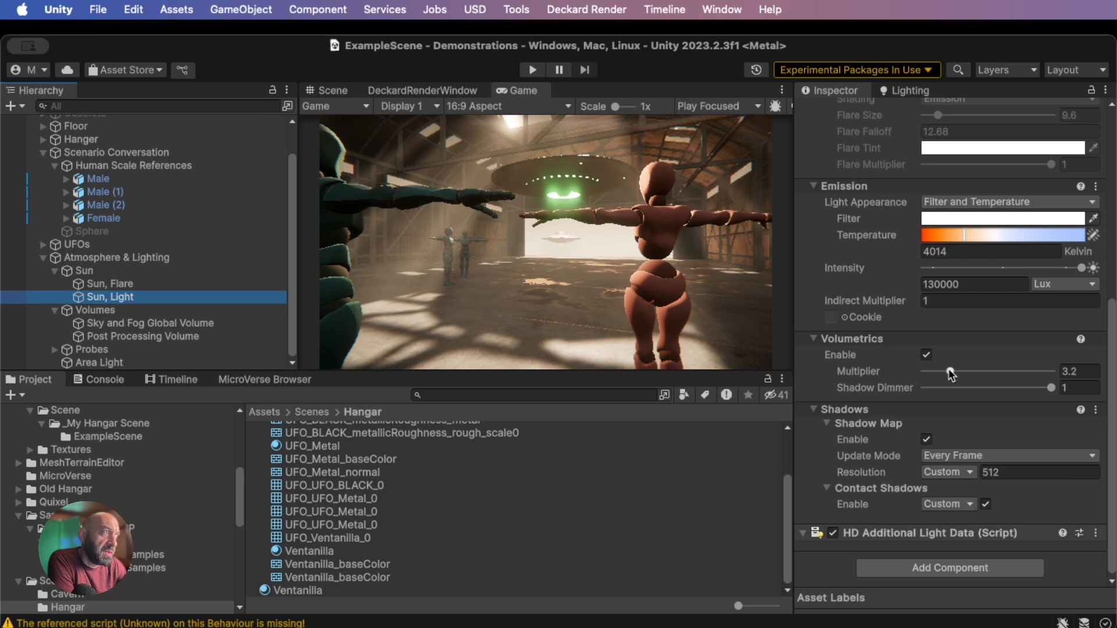
{"action": "left_click_drag", "start_coordinate": [951, 373], "coordinate": [935, 376]}
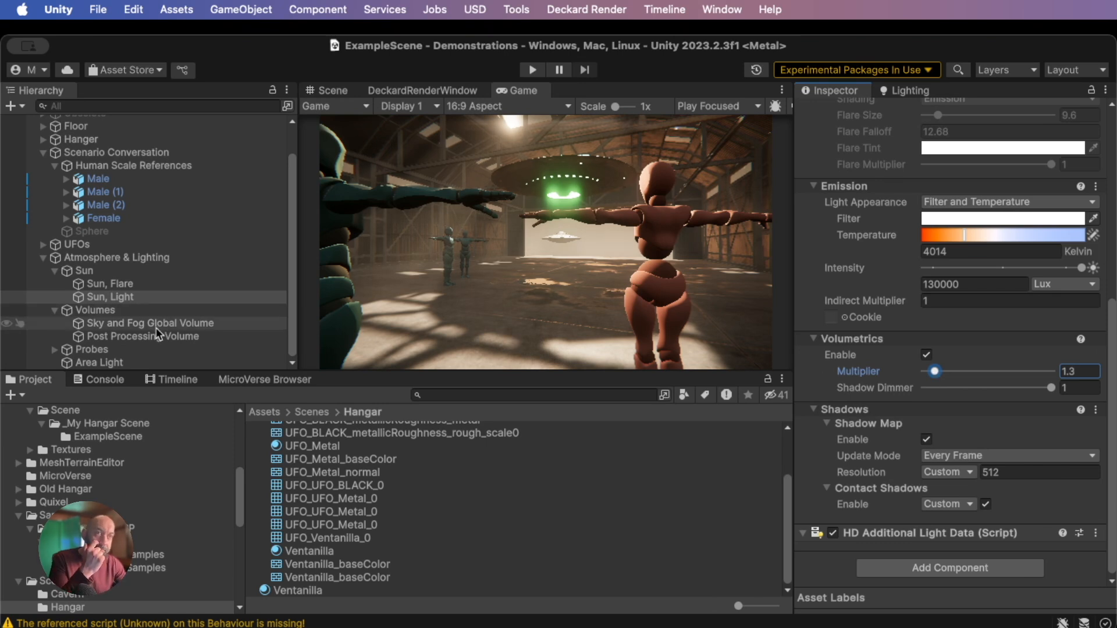
Lower the Area Light's emission intensity to 22.83 EV 100
{"action": "left_click", "coordinate": [111, 362]}
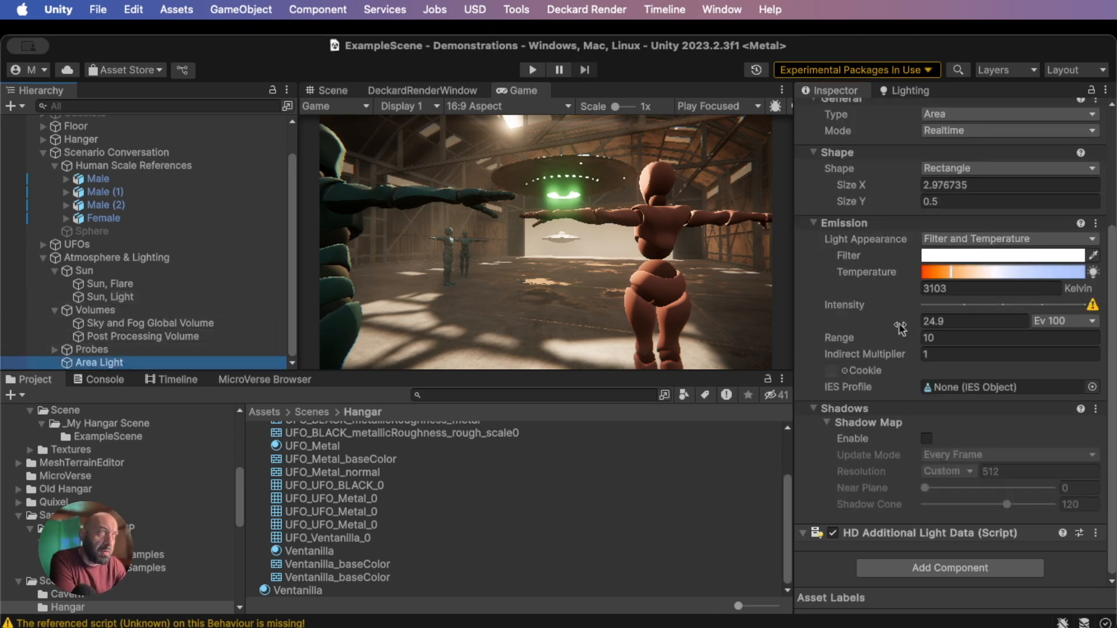
{"action": "left_click_drag", "start_coordinate": [901, 325], "coordinate": [838, 322]}
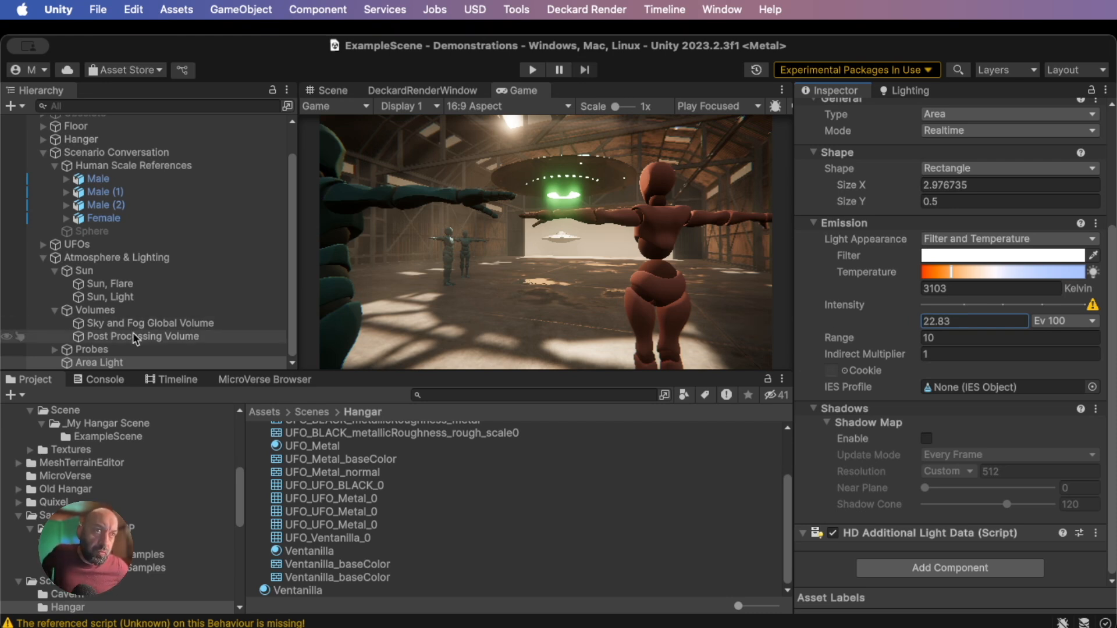
Lower the emission intensity of Sun, Light to 70000 Lux
{"action": "left_click", "coordinate": [122, 298]}
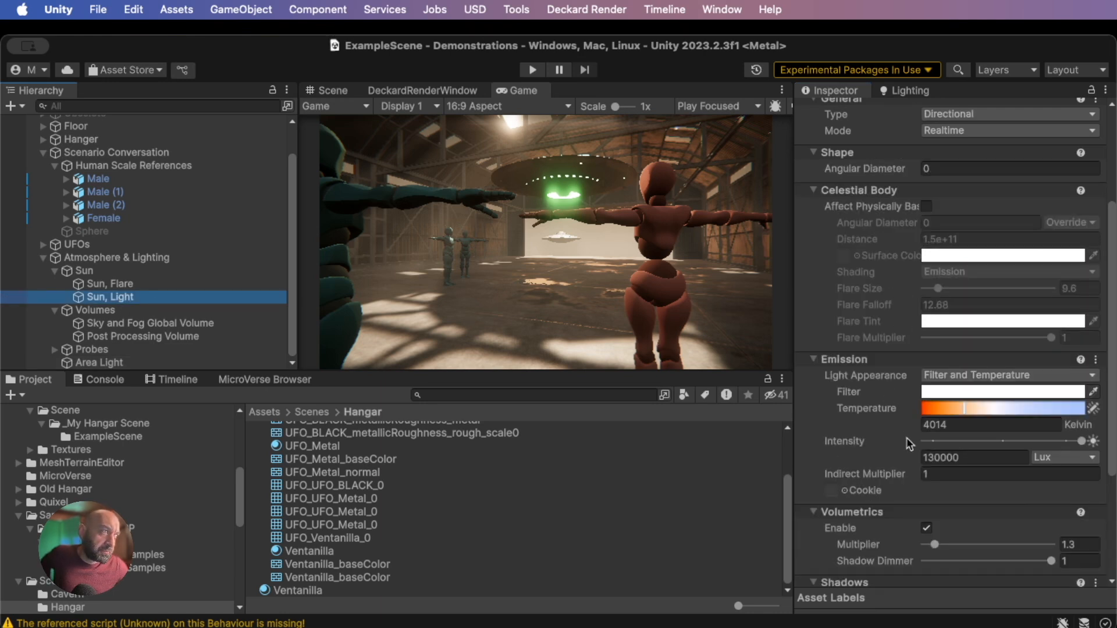
{"action": "left_click", "coordinate": [940, 458]}
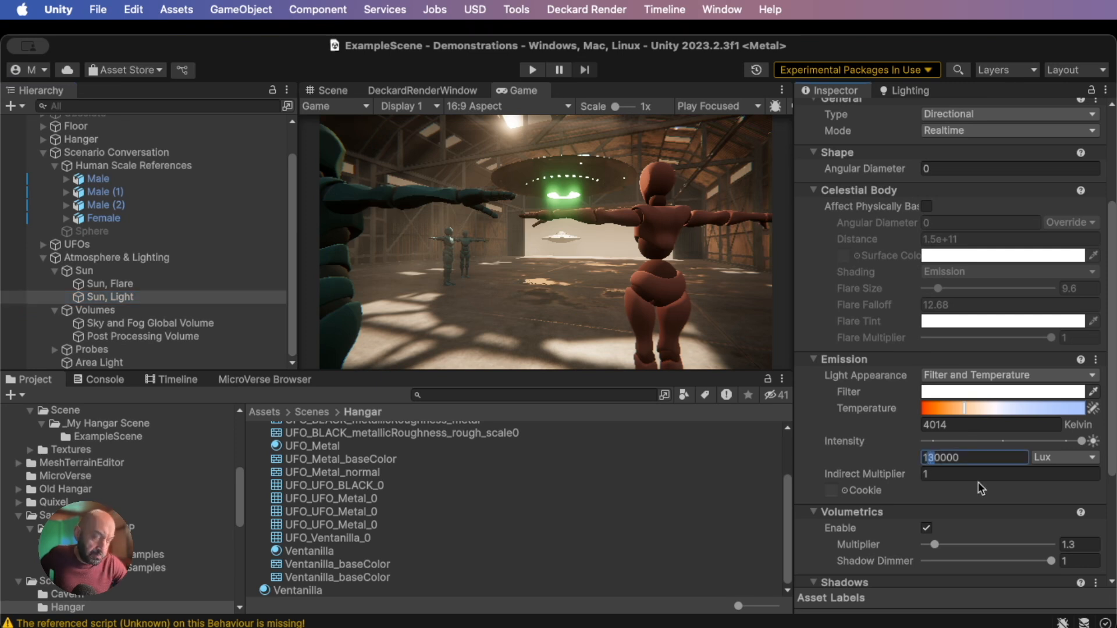
{"action": "type", "text": "1"}
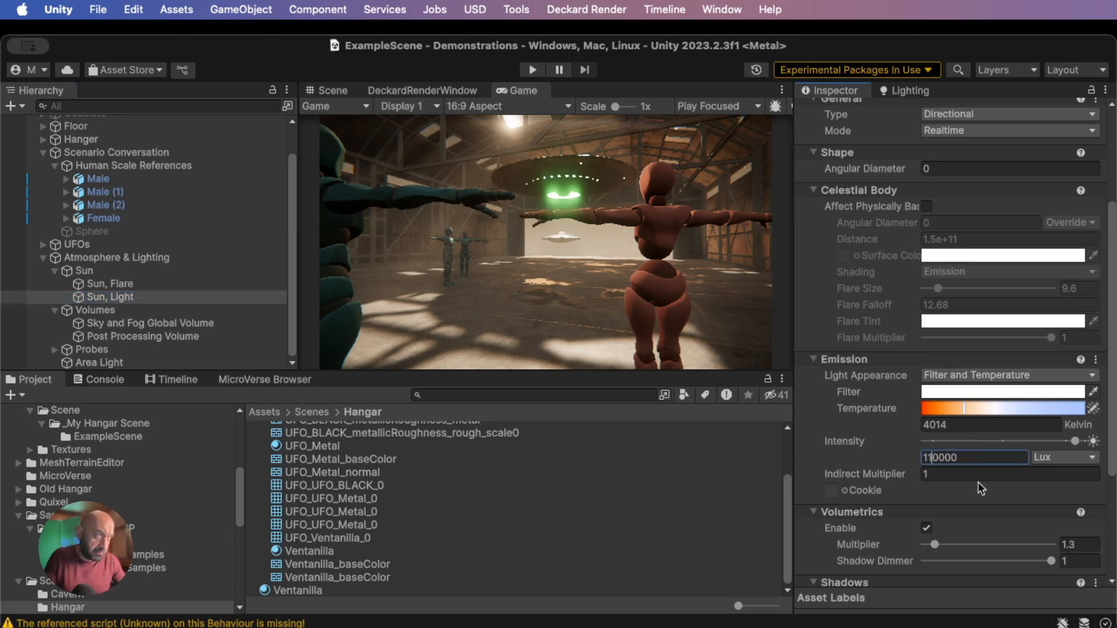
{"action": "key", "text": "BackSpace"}
{"action": "key", "text": "BackSpace"}
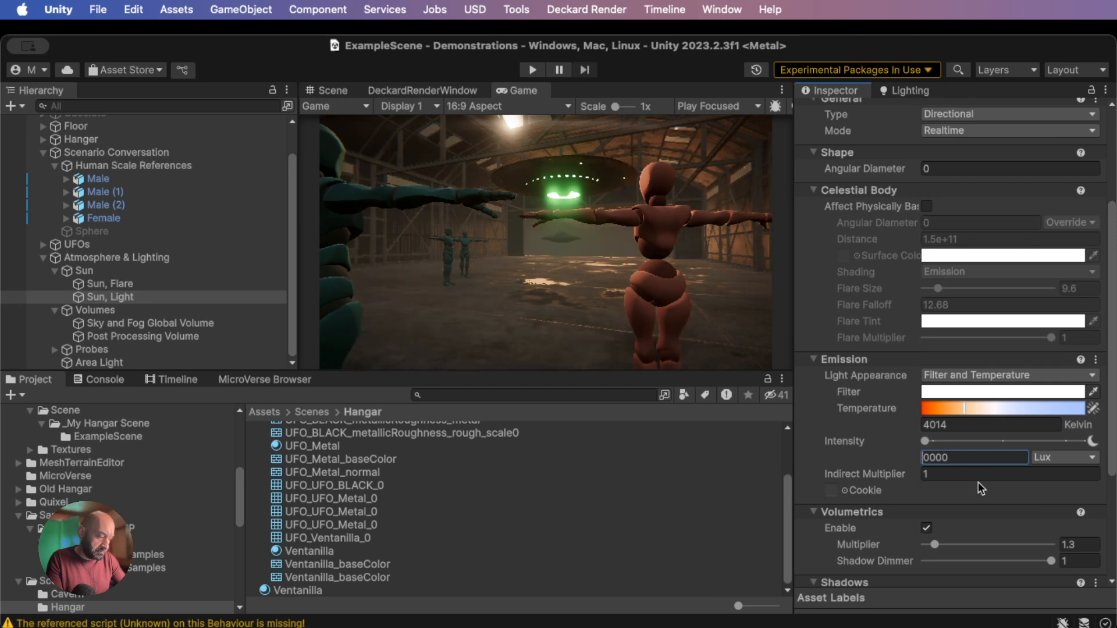
{"action": "type", "text": "9"}
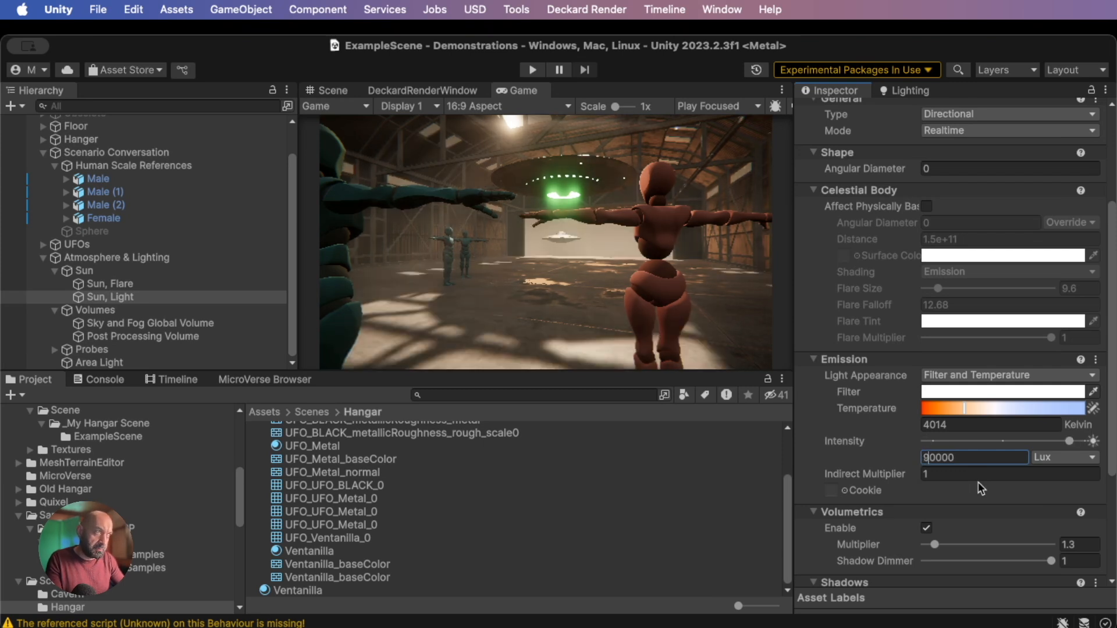
{"action": "type", "text": "7"}
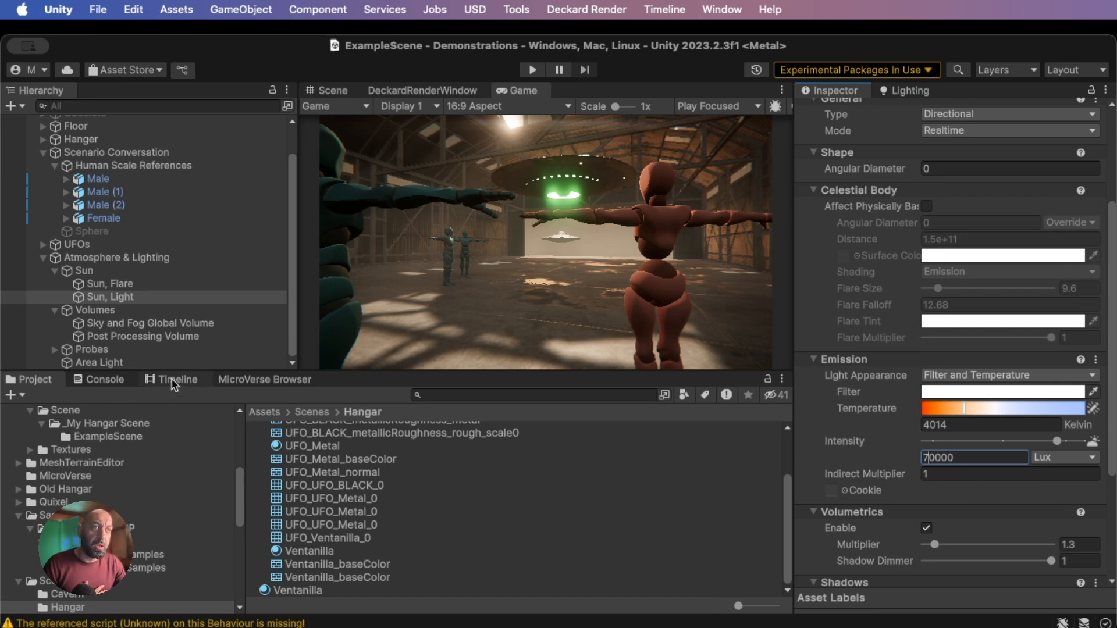
Clear the Console messages and bring the Project view back
{"action": "left_click", "coordinate": [105, 379]}
{"action": "left_click", "coordinate": [17, 394]}
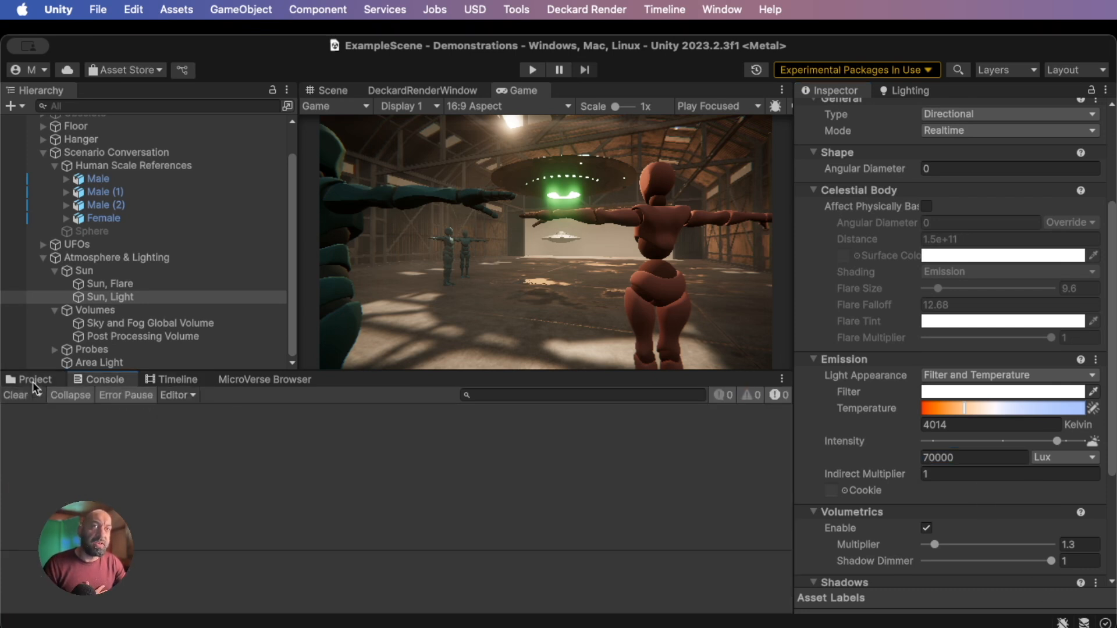
{"action": "left_click", "coordinate": [33, 379]}
{"action": "mouse_move", "coordinate": [860, 451]}
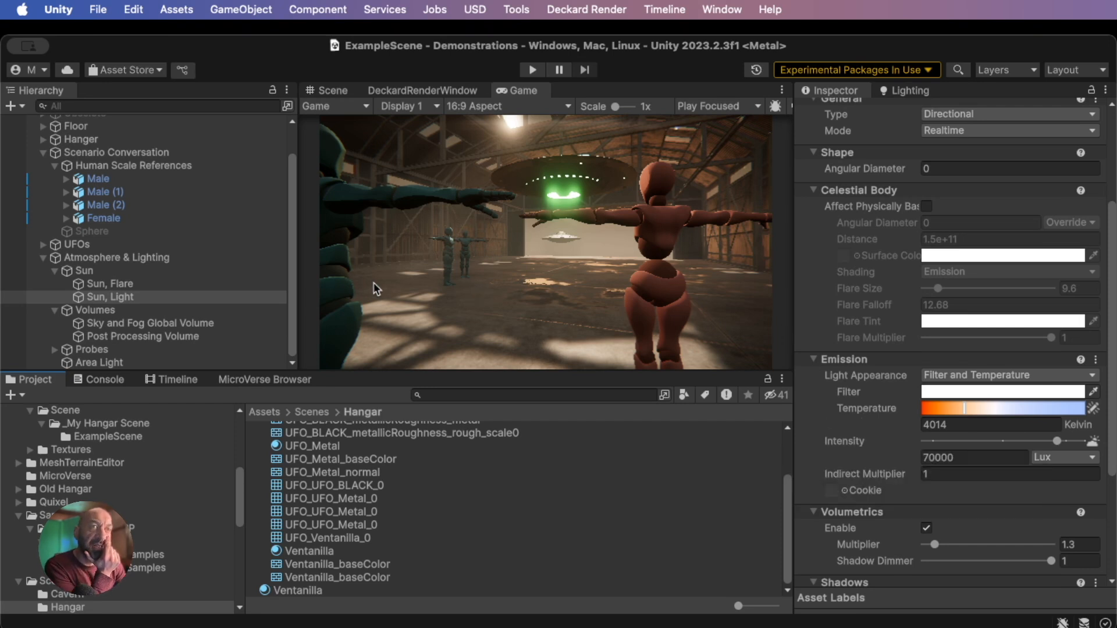
Lower the emission intensity of the Ventanilla material on the large saucer's UFO_Ventanilla_0 mesh to 20.8 EV100
{"action": "scroll", "coordinate": [134, 213], "scroll_direction": "up", "scroll_amount": 3}
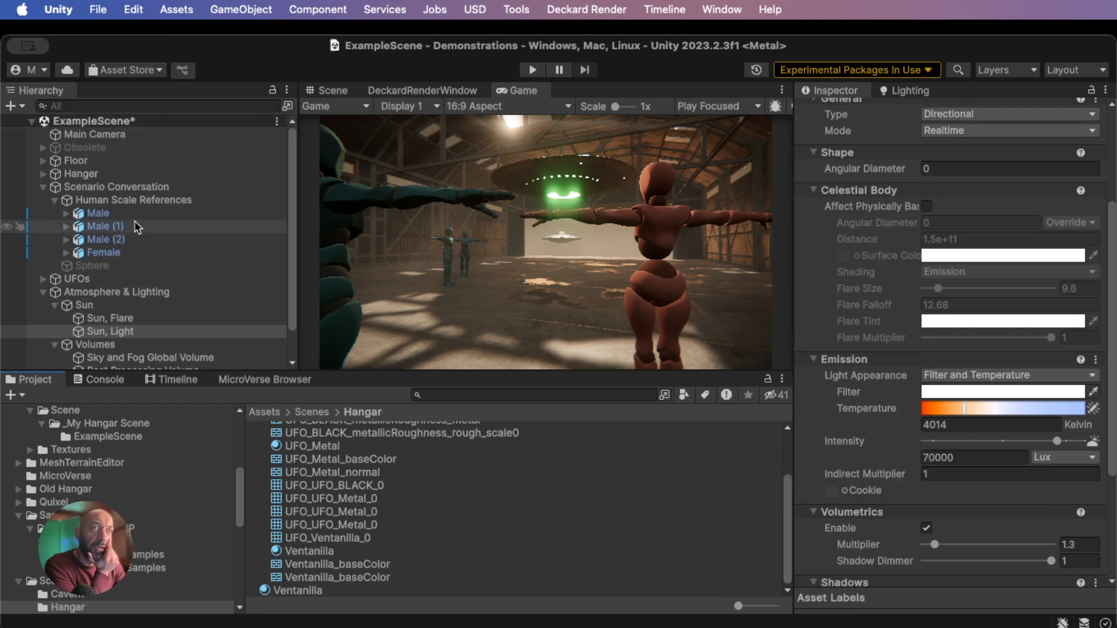
{"action": "scroll", "coordinate": [180, 250], "scroll_direction": "down", "scroll_amount": 3}
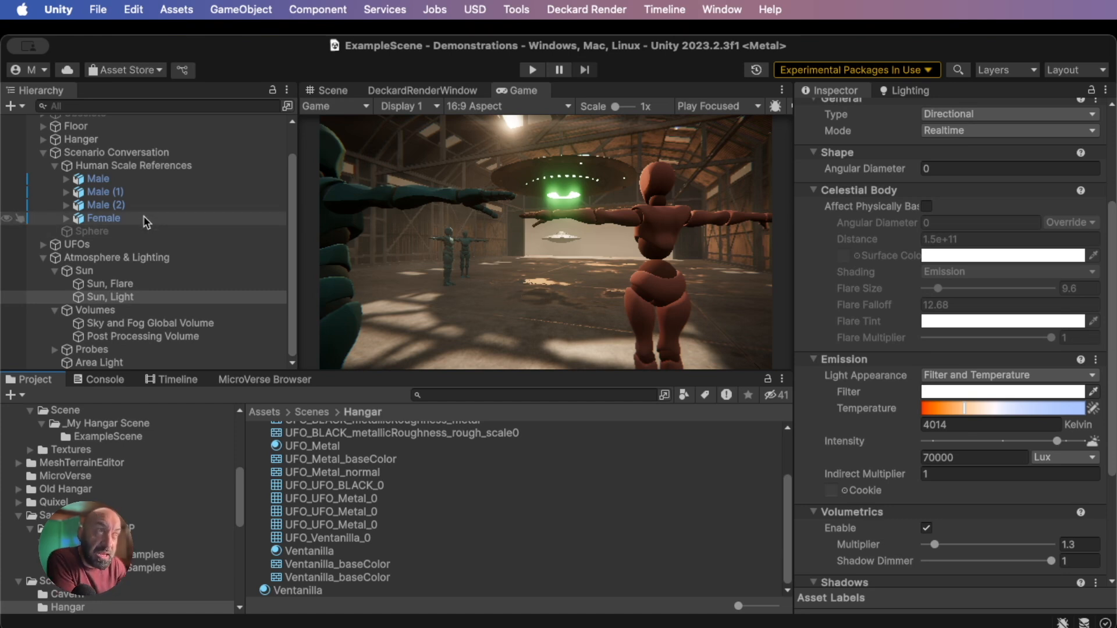
{"action": "scroll", "coordinate": [145, 220], "scroll_direction": "up", "scroll_amount": 3}
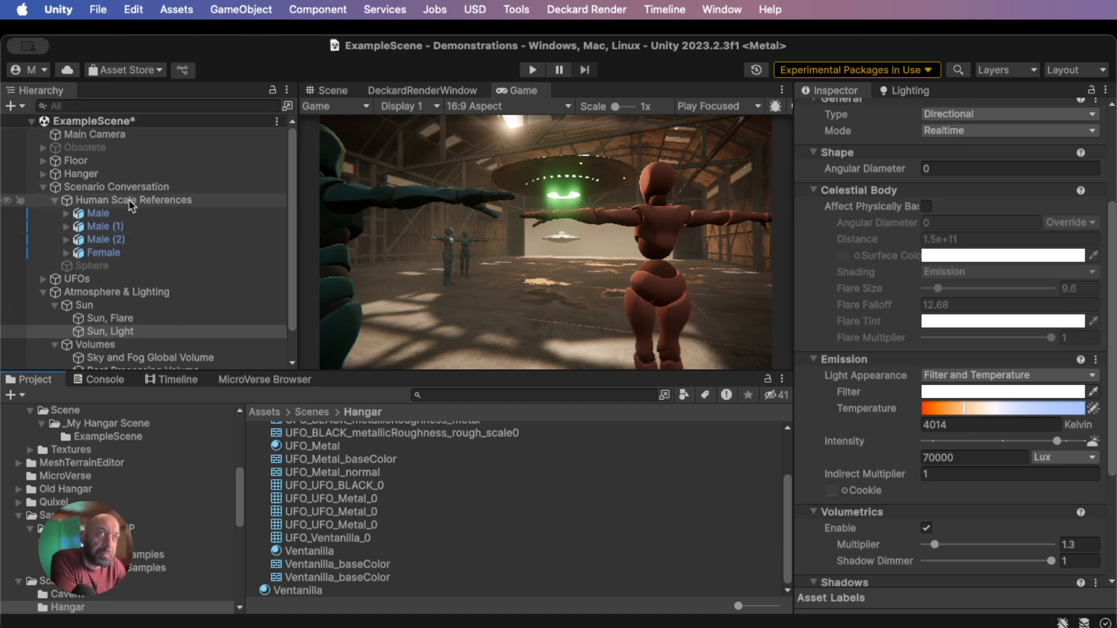
{"action": "left_click", "coordinate": [344, 92]}
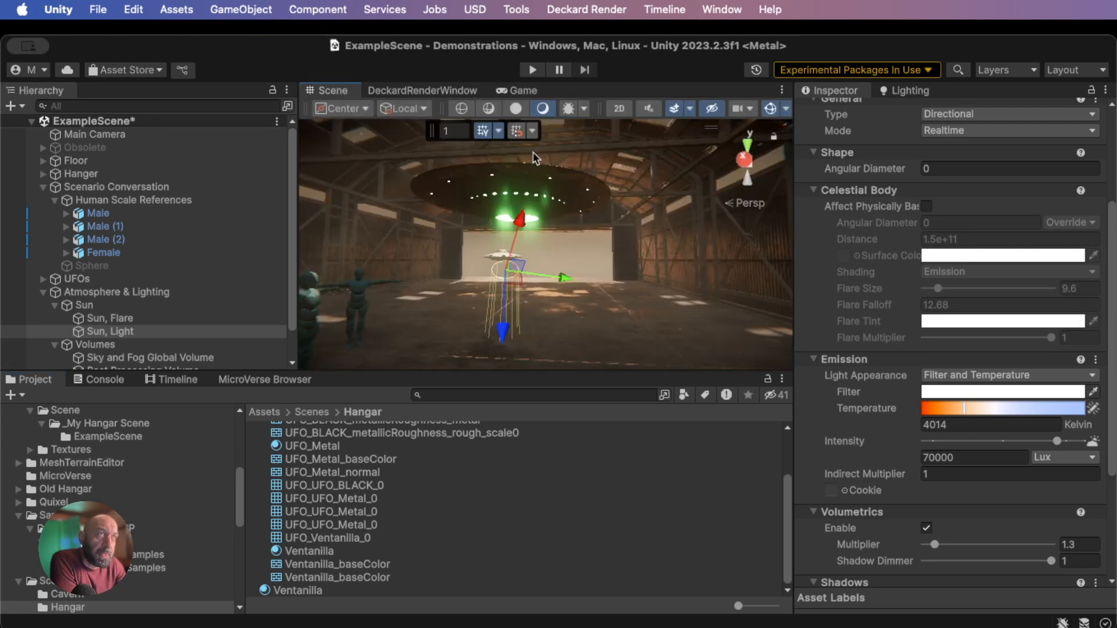
{"action": "left_click", "coordinate": [508, 199]}
{"action": "left_click", "coordinate": [508, 199]}
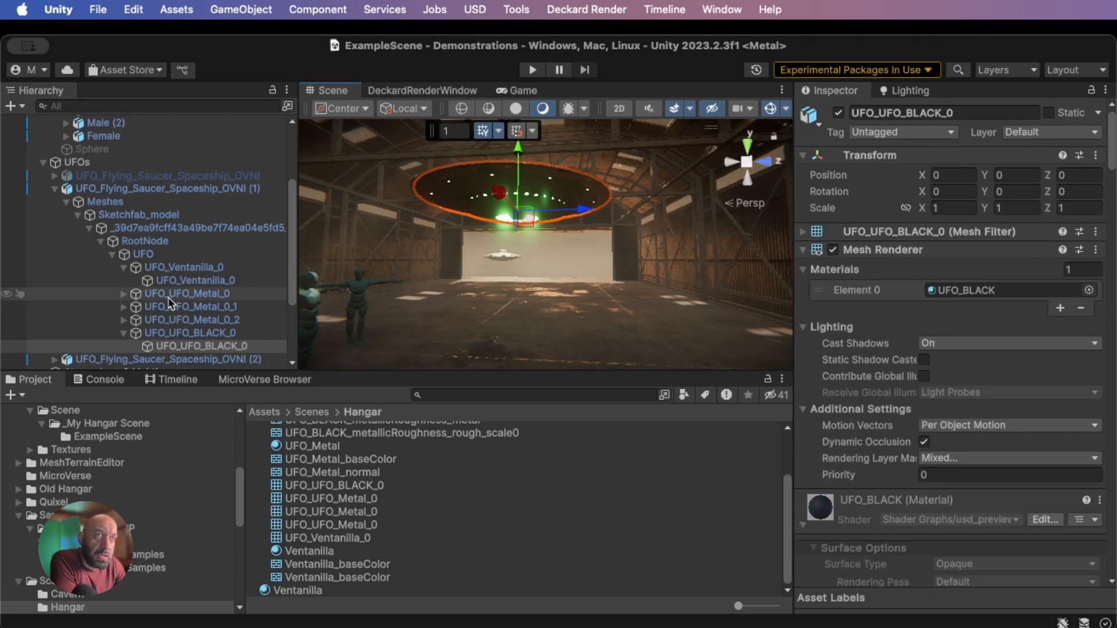
{"action": "scroll", "coordinate": [198, 321], "scroll_direction": "down", "scroll_amount": 3}
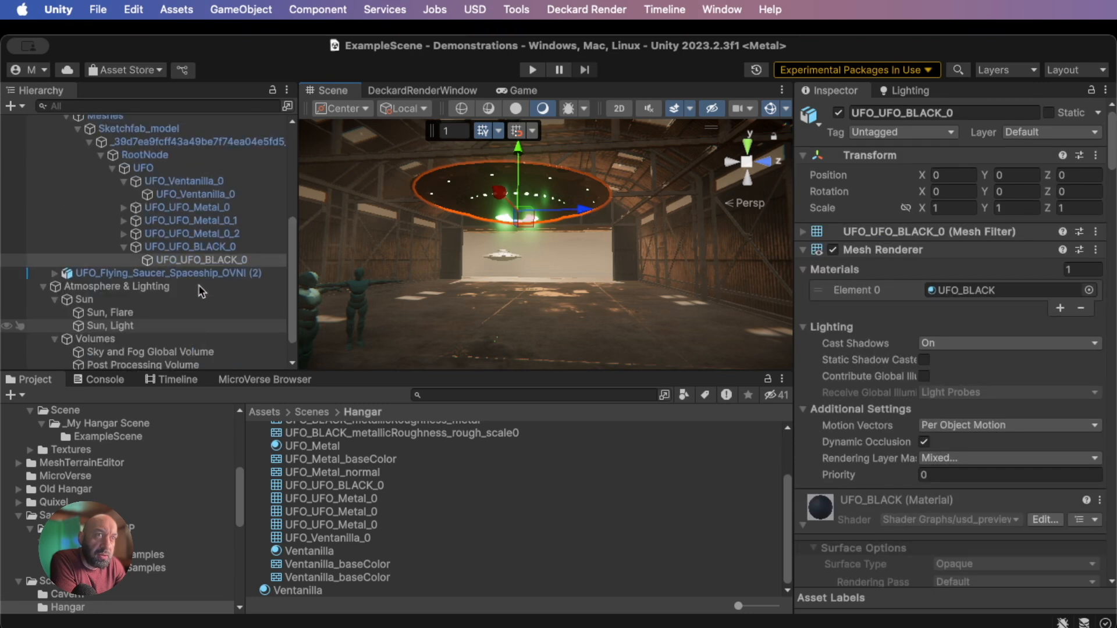
{"action": "left_click", "coordinate": [192, 195]}
{"action": "scroll", "coordinate": [849, 460], "scroll_direction": "down", "scroll_amount": 6}
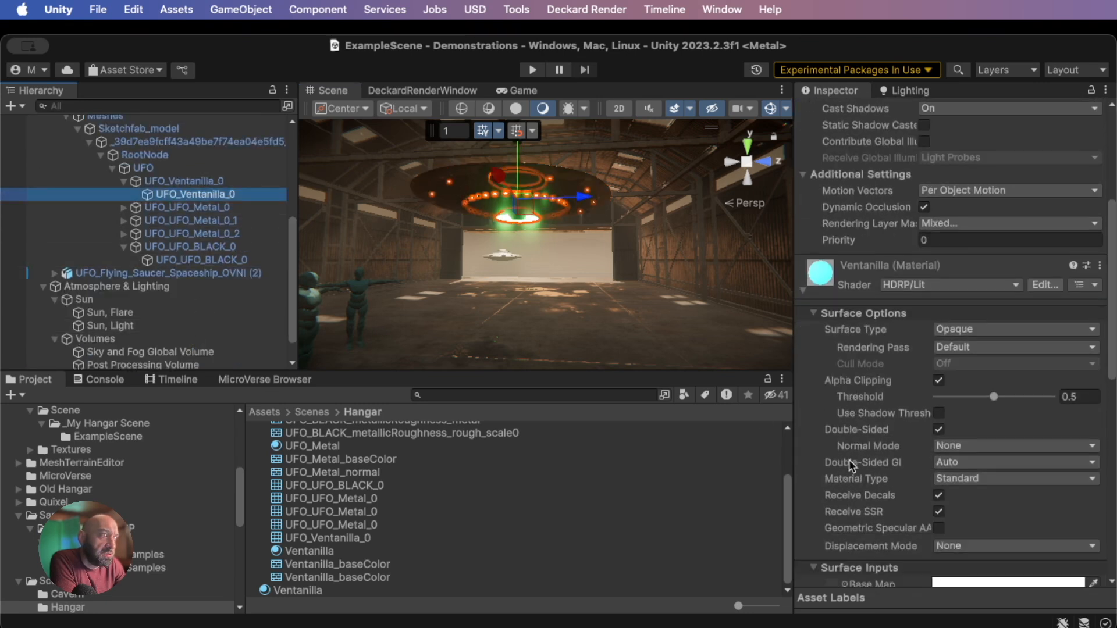
{"action": "scroll", "coordinate": [859, 463], "scroll_direction": "down", "scroll_amount": 6}
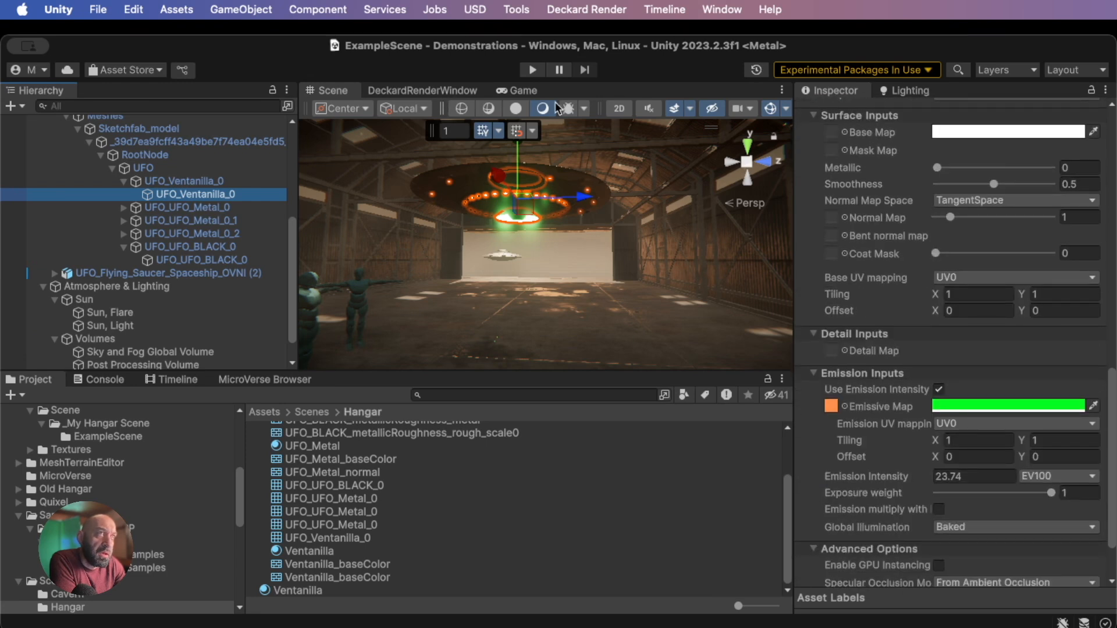
{"action": "left_click", "coordinate": [523, 91]}
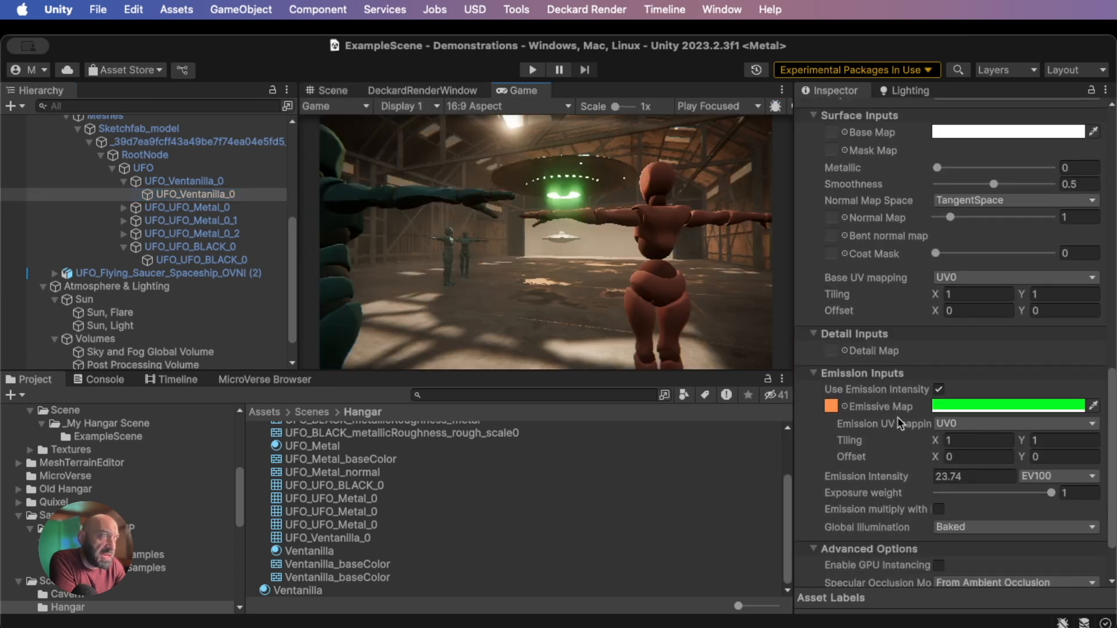
{"action": "left_click_drag", "start_coordinate": [907, 478], "coordinate": [887, 482]}
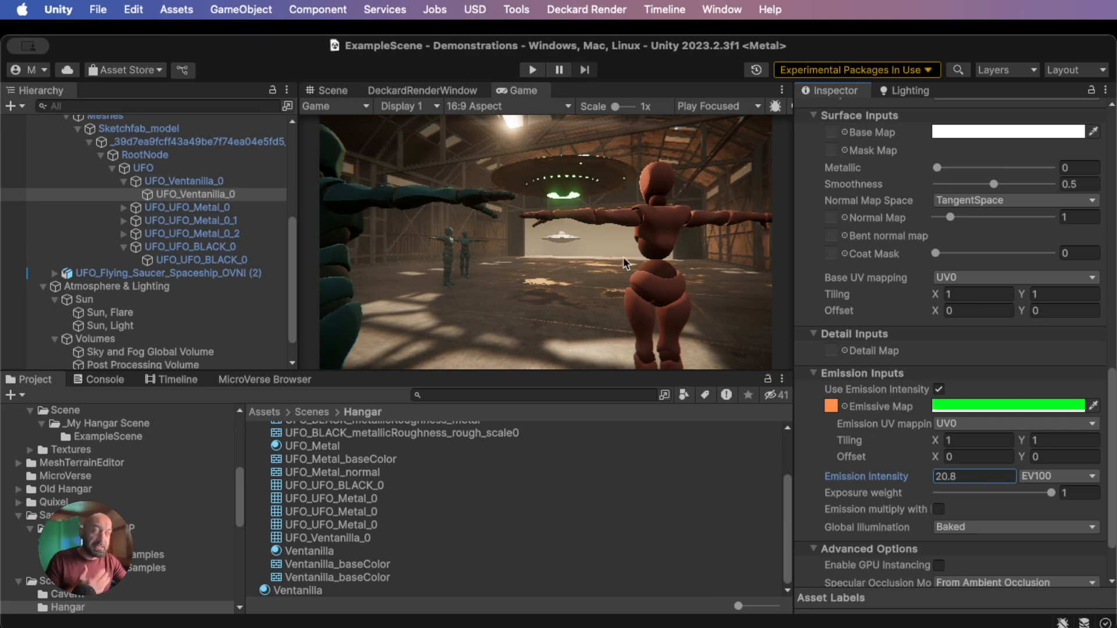
Maximize the Game view to examine the hangar shot's overall lighting, and restore the editor layout
{"action": "left_click", "coordinate": [534, 93]}
{"action": "double_click", "coordinate": [533, 94]}
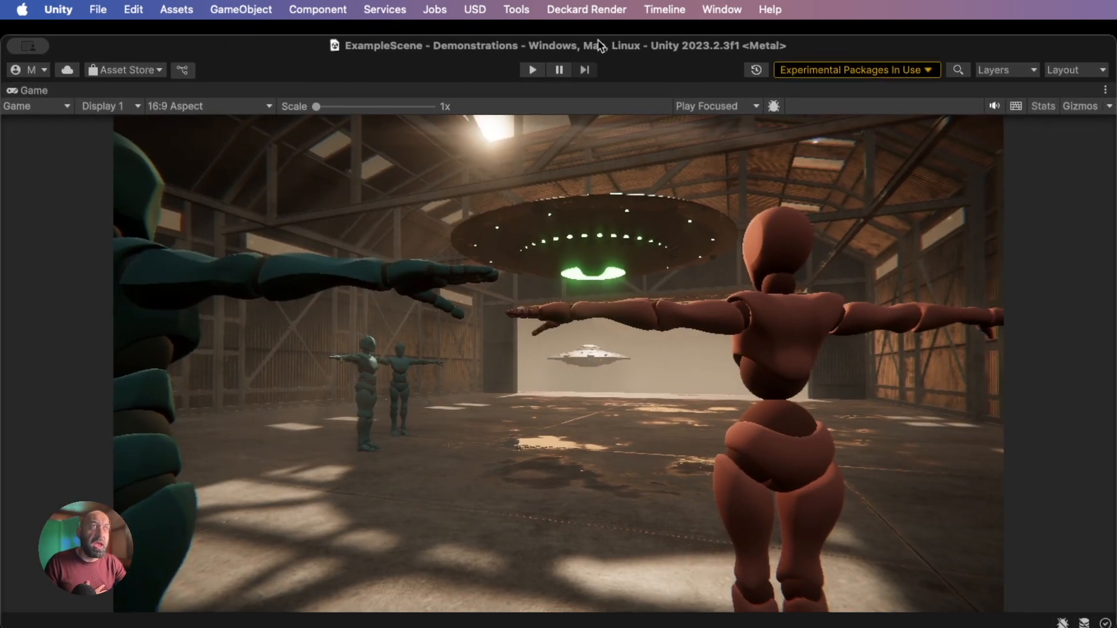
{"action": "left_click_drag", "start_coordinate": [598, 40], "coordinate": [614, 1]}
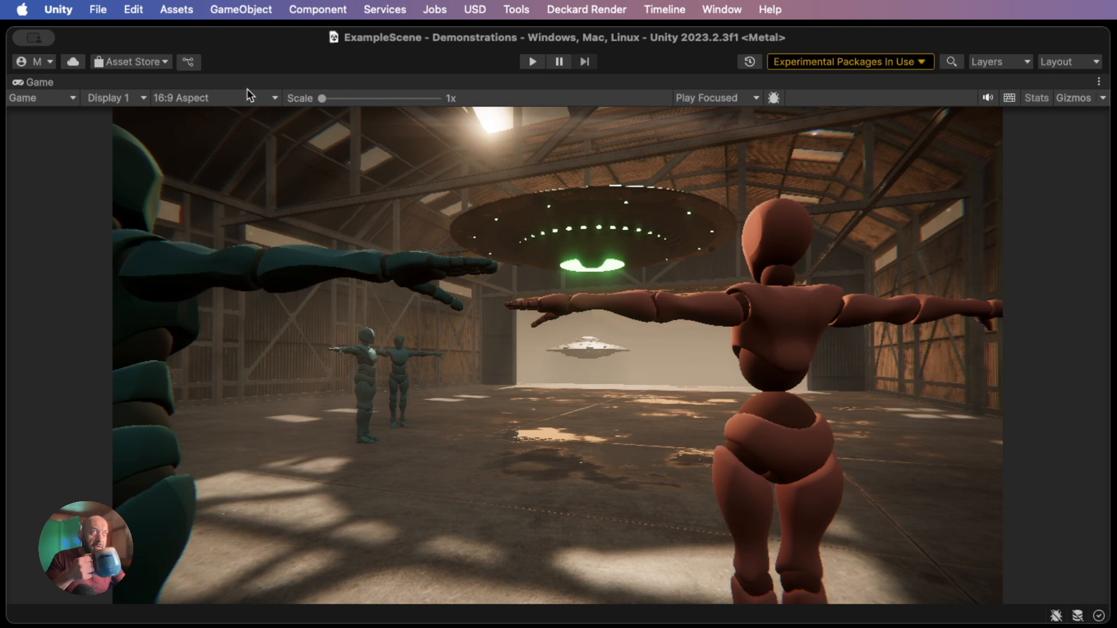
{"action": "double_click", "coordinate": [39, 82]}
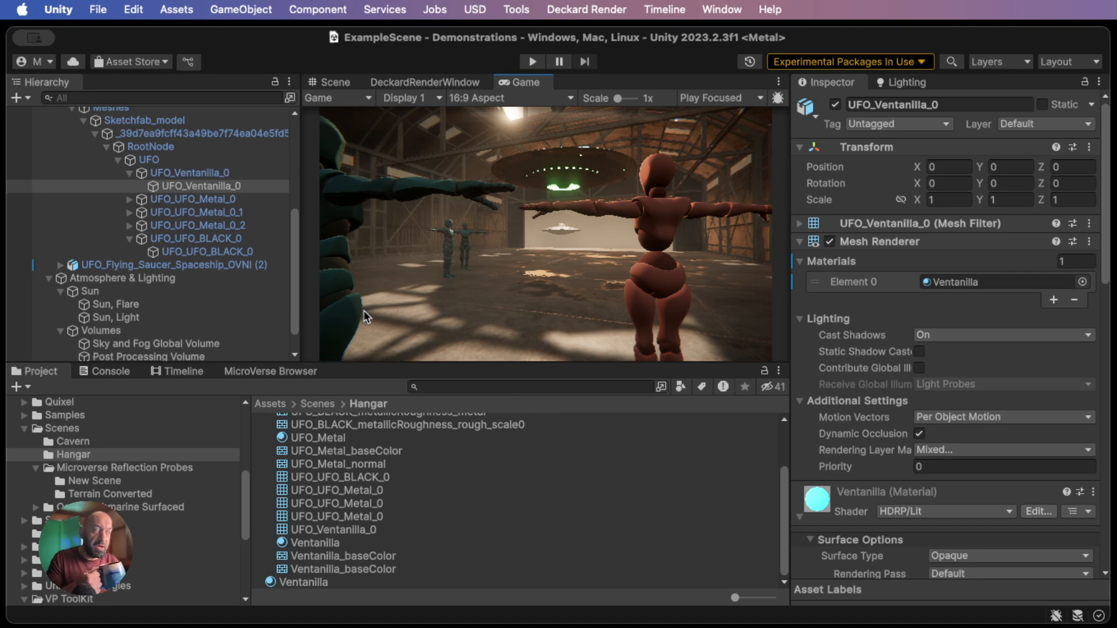
{"action": "scroll", "coordinate": [125, 290], "scroll_direction": "up", "scroll_amount": 5}
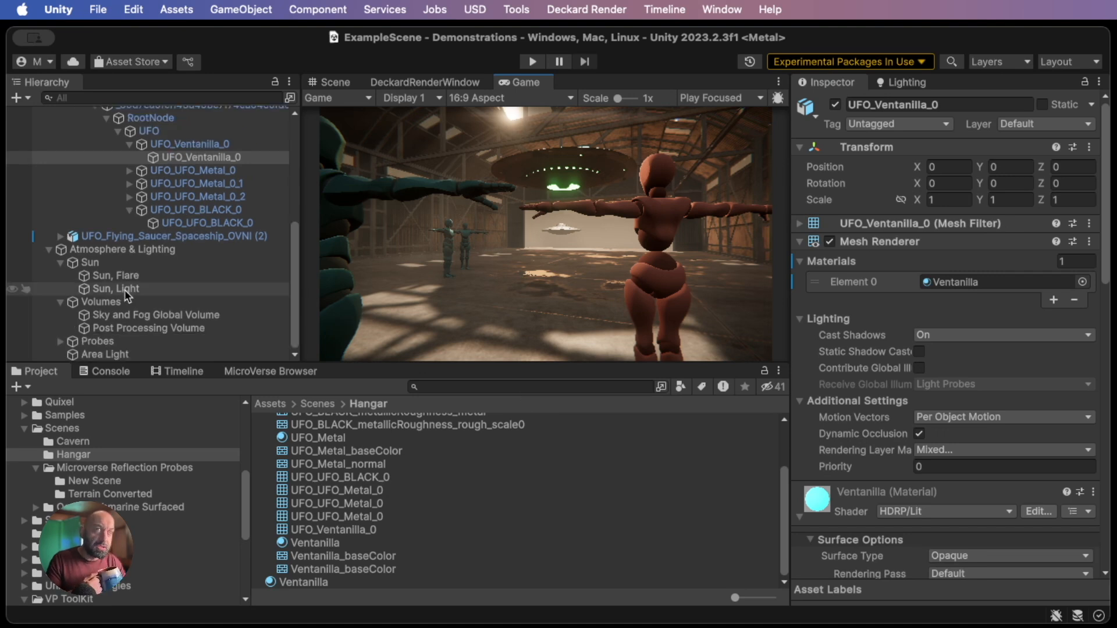